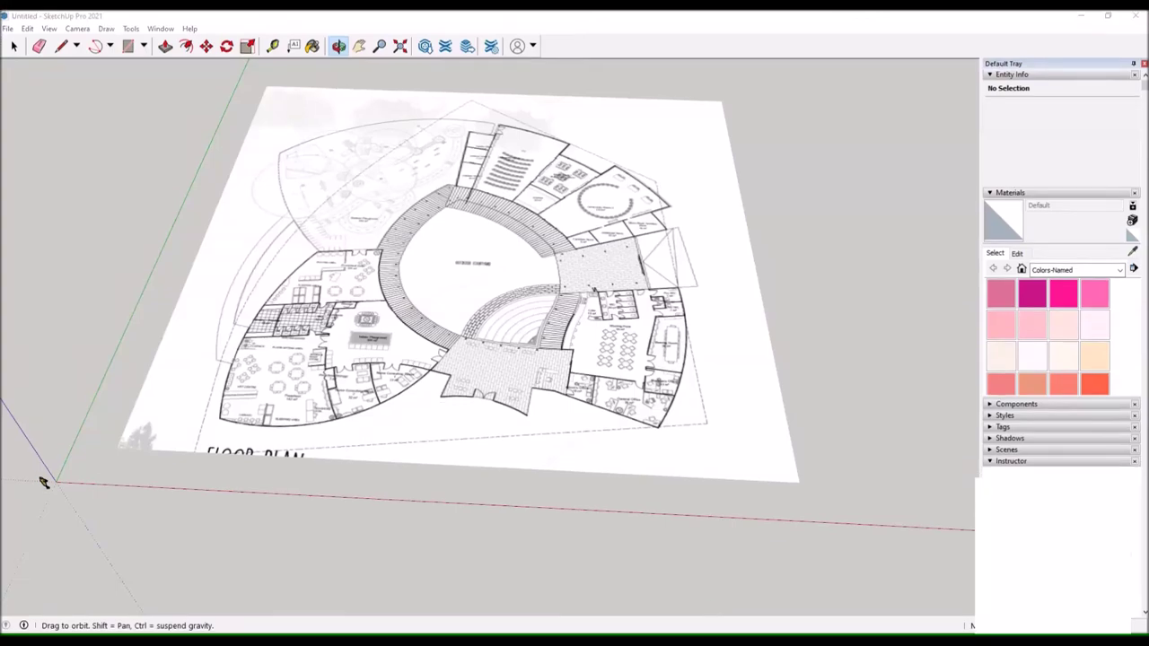
Trace the wing's curved outline with a 2 Point Arc and offset it inward for wall thickness.
scroll("up", 3)
key("l")
left_click(384, 192)
scroll("down", 3)
left_click(110, 46)
left_click(124, 79)
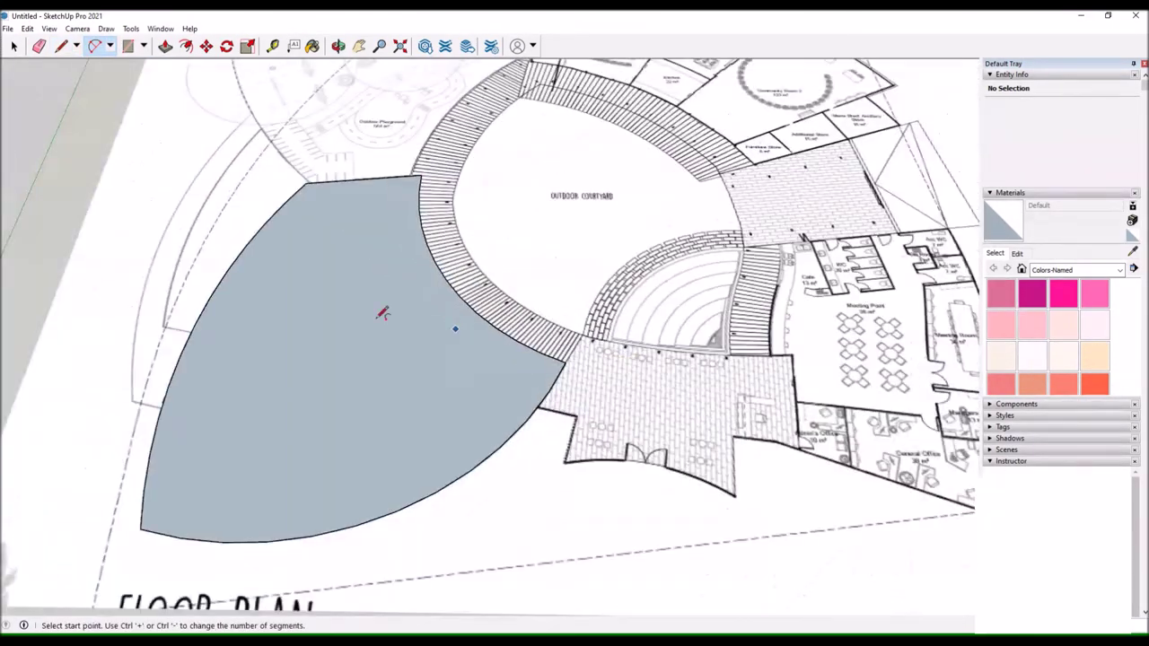
scroll("up", 3)
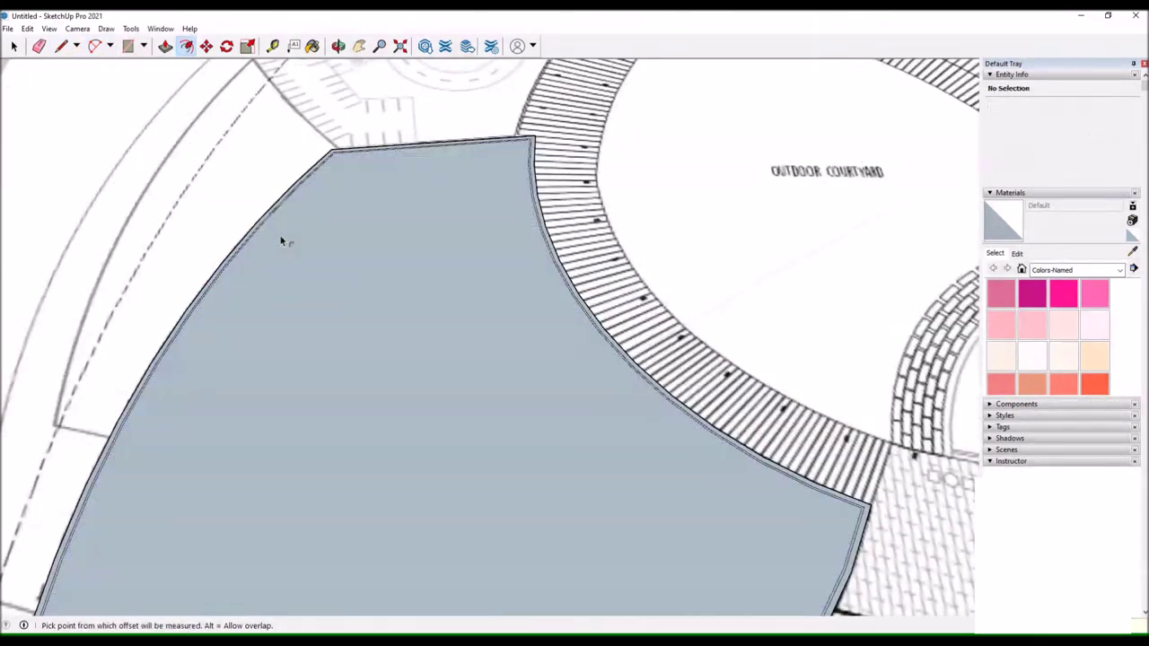
left_click(289, 270)
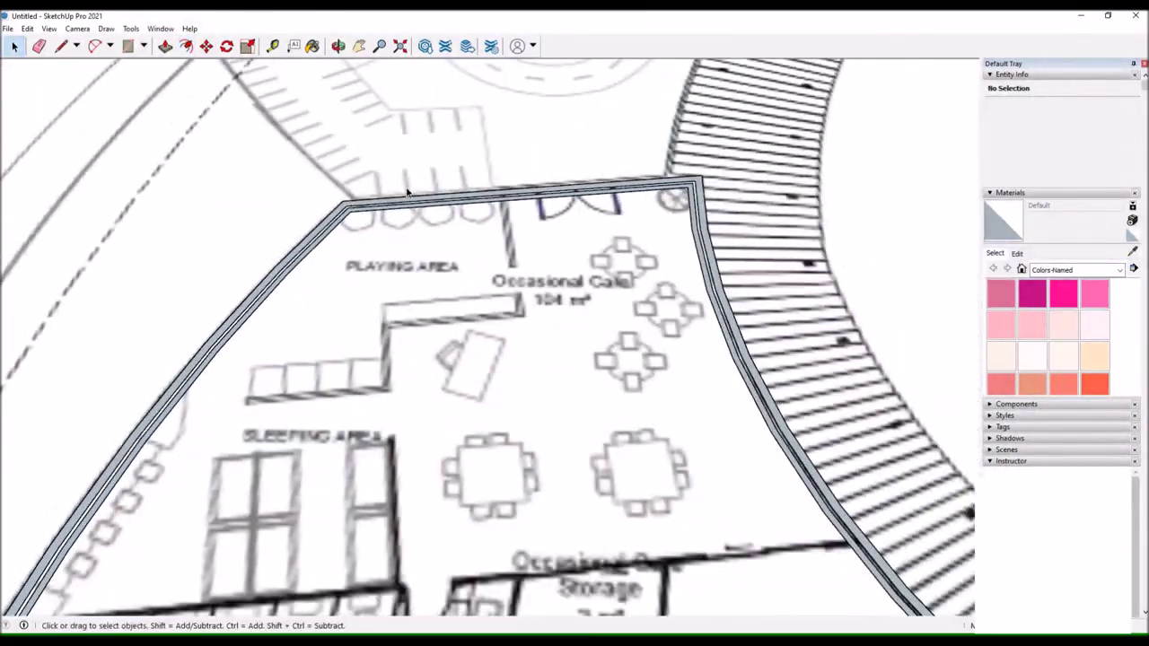
Draw lines at the door and wall corners to cut the doorway gaps into the strip.
key("l")
scroll("up", 3)
left_click(628, 448)
key("space")
scroll("down", 3)
scroll("up", 3)
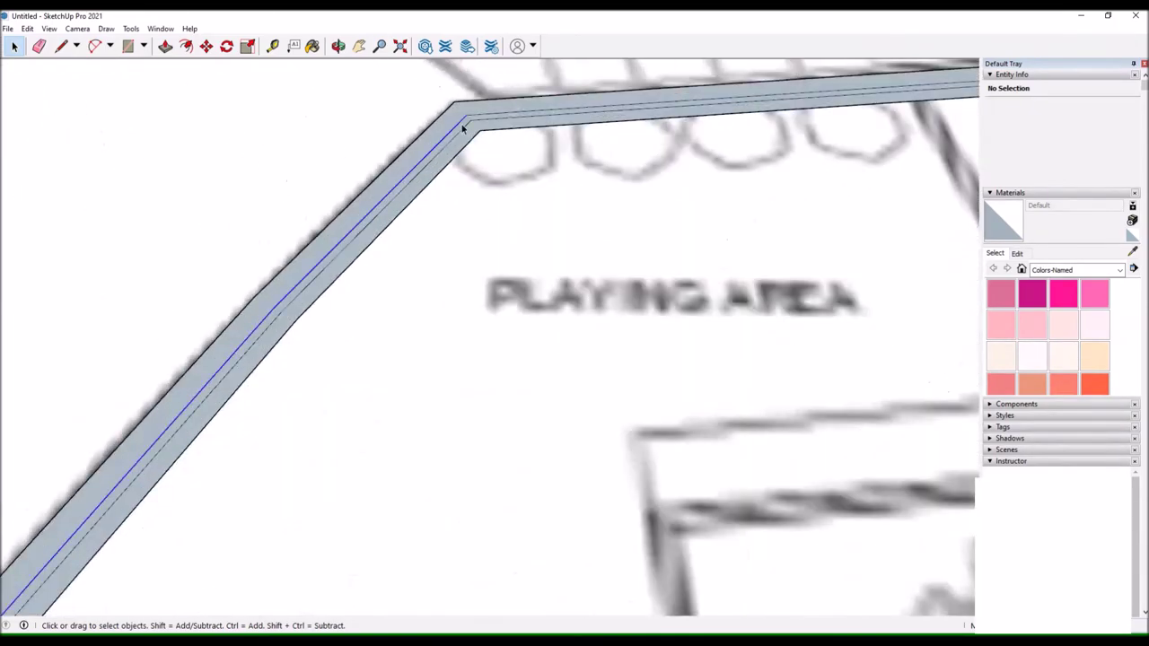
key("l")
scroll("up", 3)
scroll("down", 3)
scroll("up", 3)
key("space")
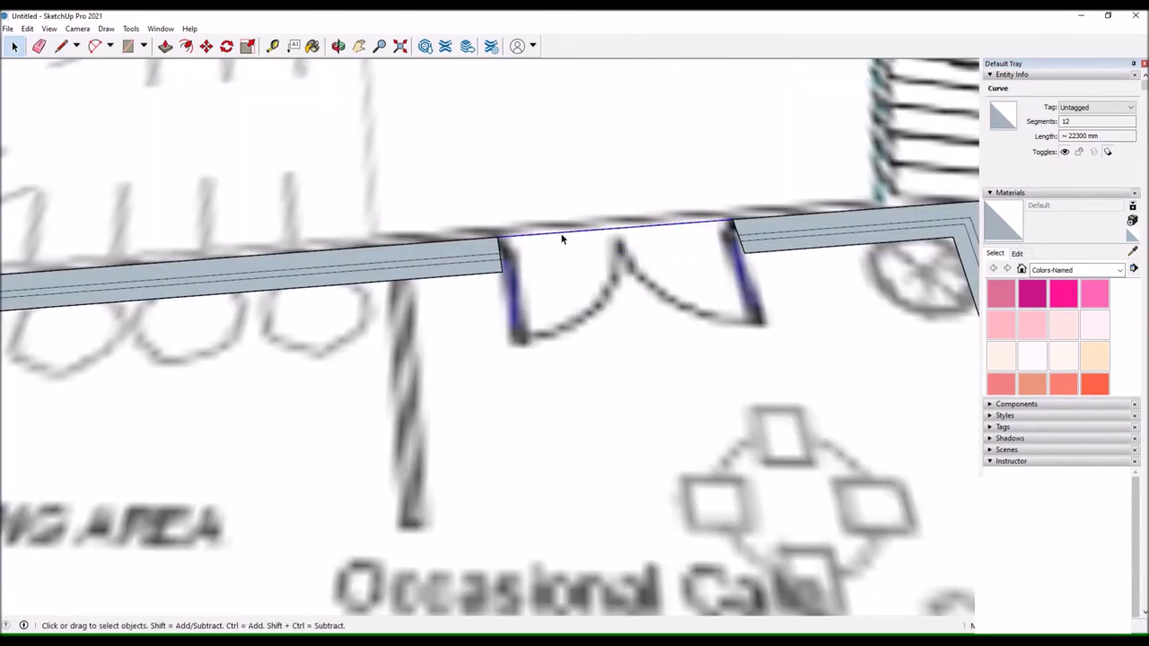
Push/Pull the wall strip upward and add edges near the doorway.
left_click_drag(559, 236, 934, 510)
scroll("down", 3)
scroll("up", 3)
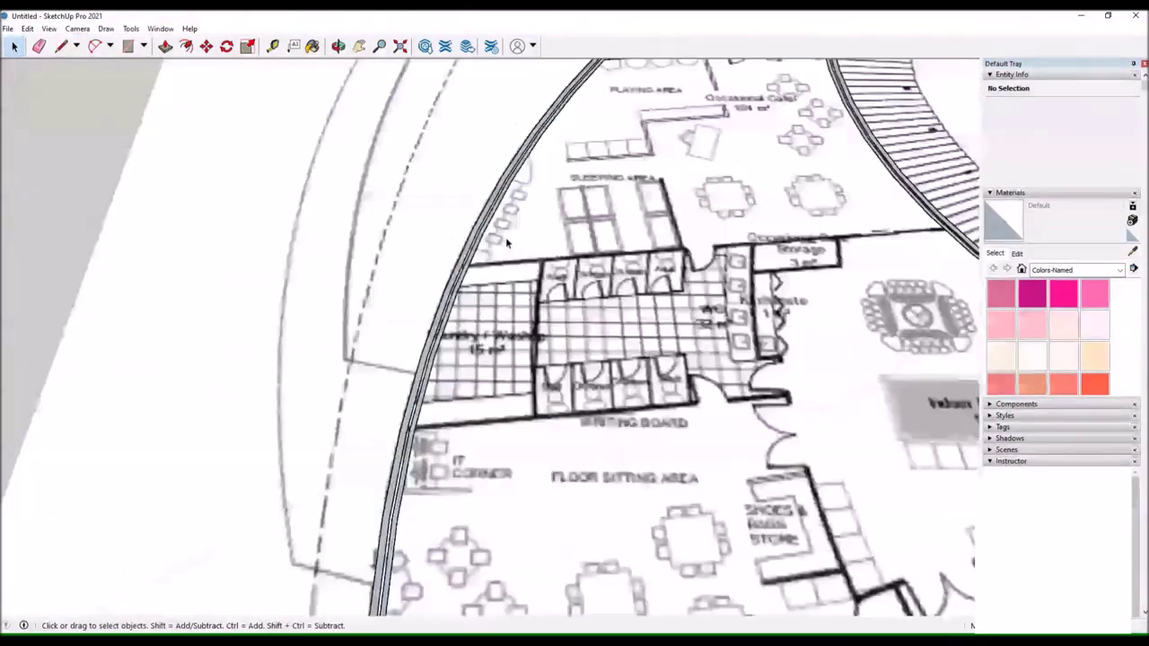
scroll("down", 3)
key("p")
scroll("up", 3)
scroll("down", 3)
key("l")
scroll("up", 3)
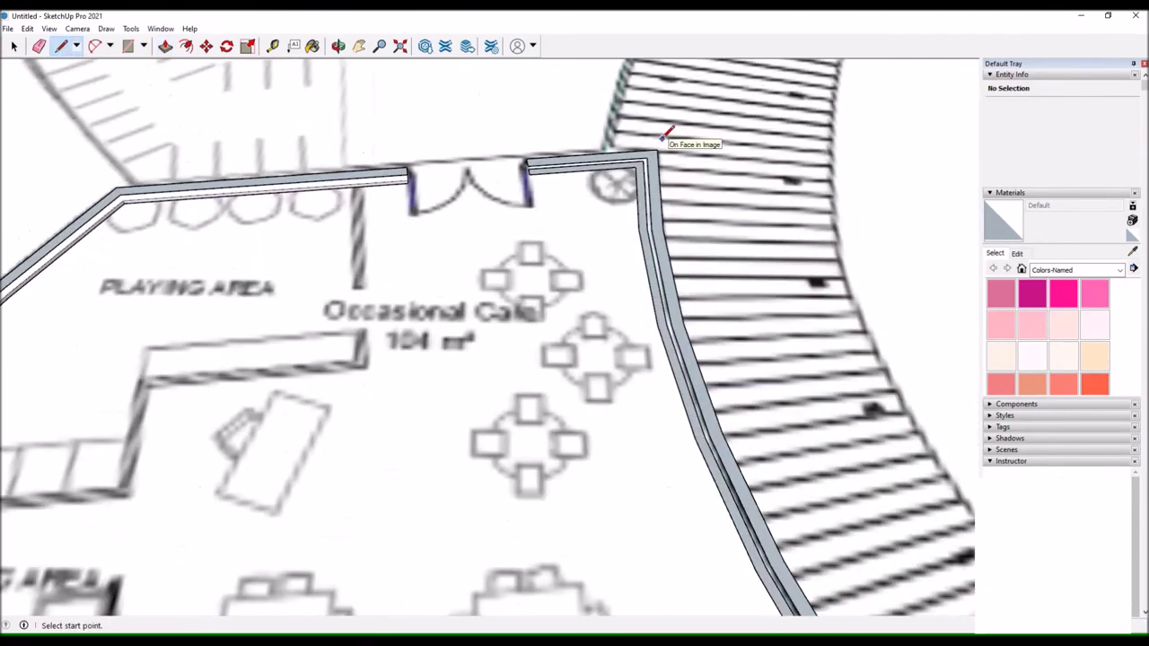
scroll("up", 3)
scroll("down", 3)
scroll("up", 3)
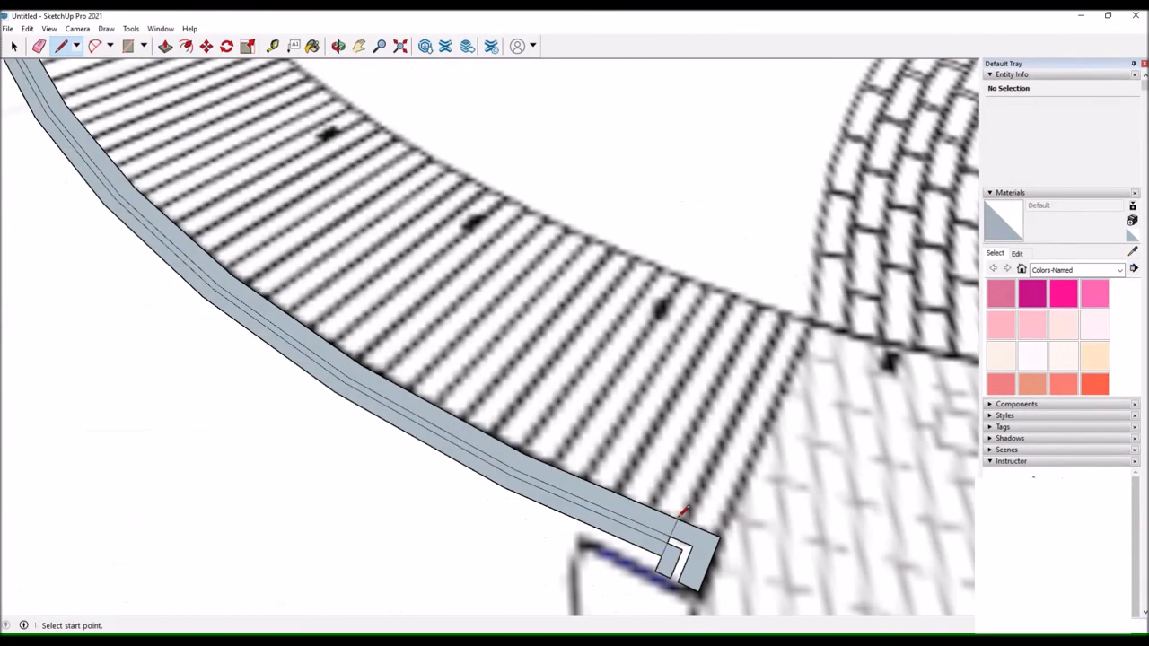
key("space")
Group the extruded wall pieces into a single wall group.
scroll("down", 3)
scroll("up", 3)
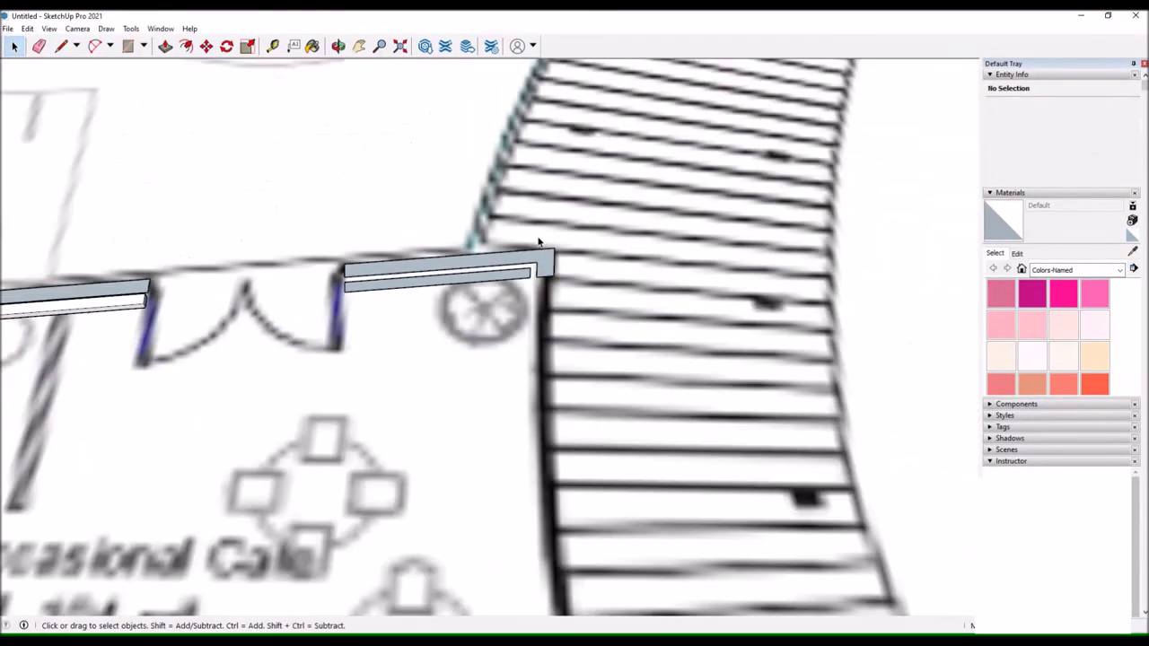
scroll("down", 3)
scroll("up", 3)
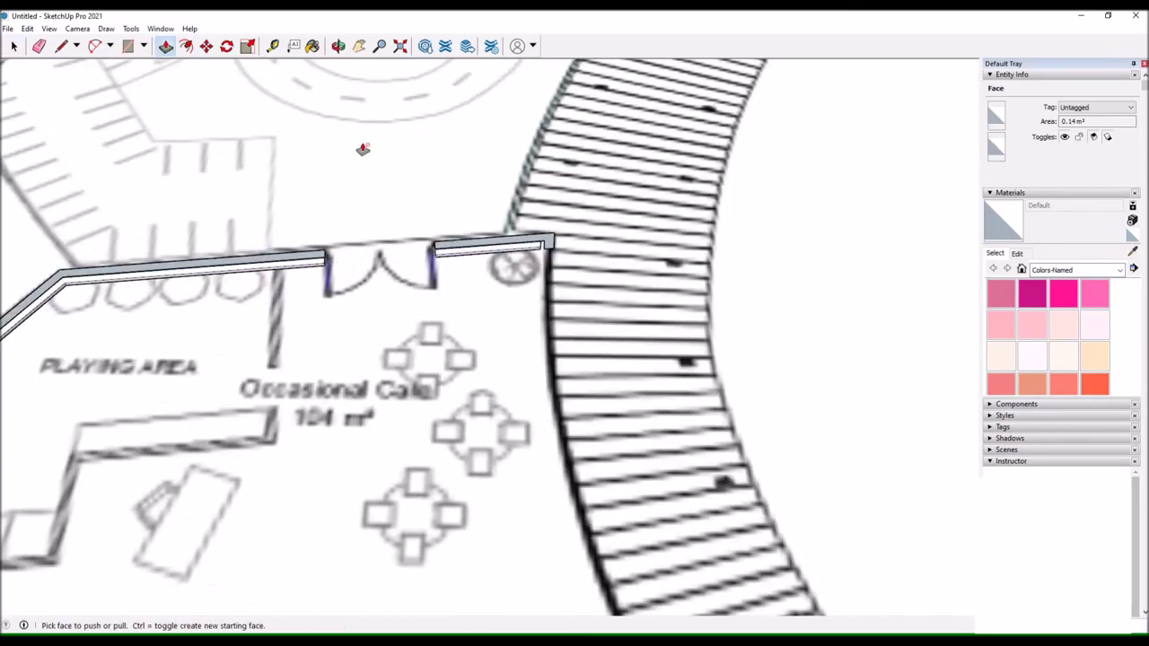
left_click_drag(361, 146, 305, 269)
scroll("down", 3)
scroll("up", 3)
scroll("up", 3)
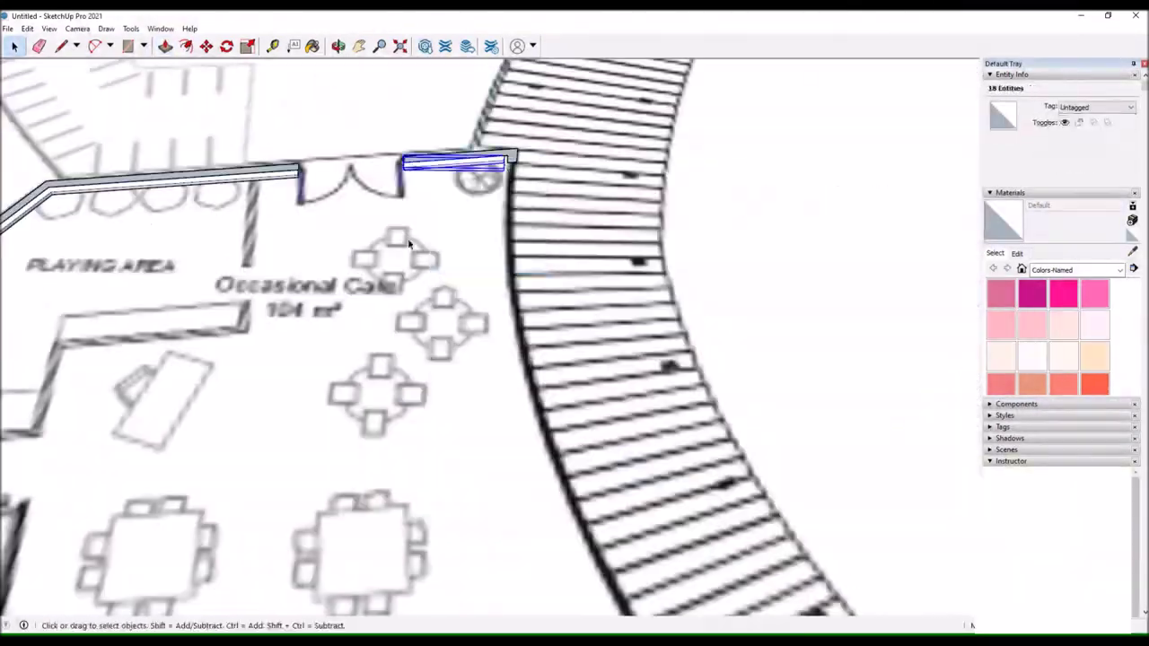
scroll("down", 3)
right_click(680, 244)
left_click_drag(679, 243, 621, 312)
scroll("down", 3)
scroll("down", 3)
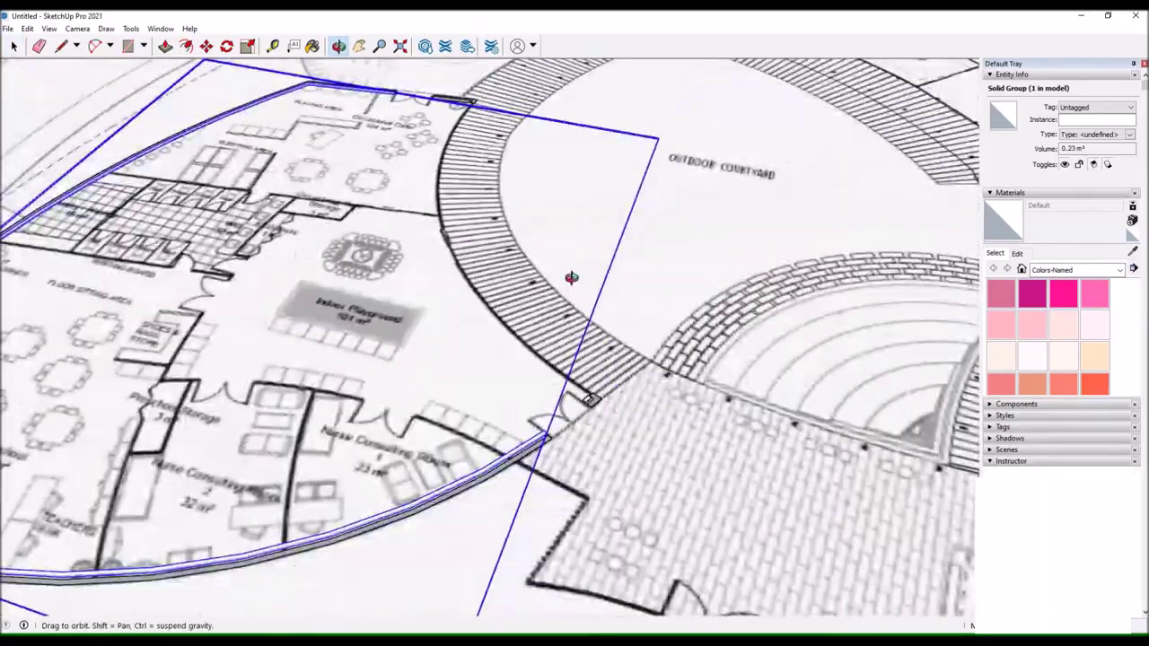
Add an interior edge along the courtyard partition and orbit low to inspect the wall.
left_click(110, 46)
left_click(144, 80)
scroll("up", 3)
scroll("down", 3)
scroll("down", 3)
left_click_drag(451, 157, 193, 22)
key("l")
scroll("up", 3)
scroll("down", 3)
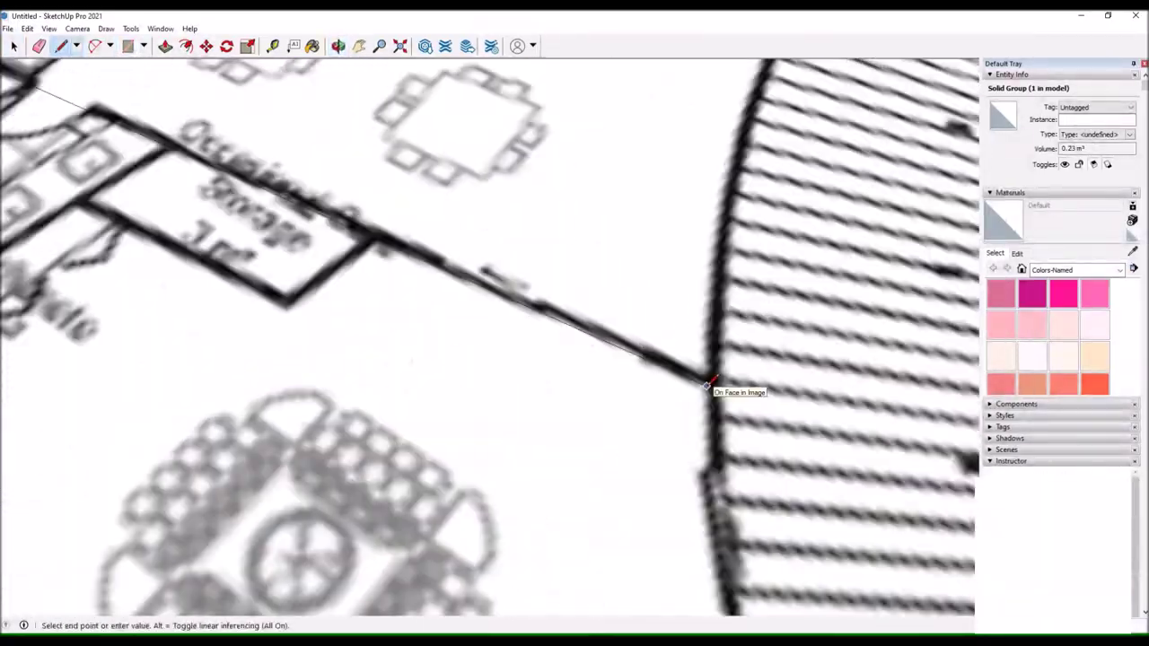
left_click(712, 390)
scroll("up", 3)
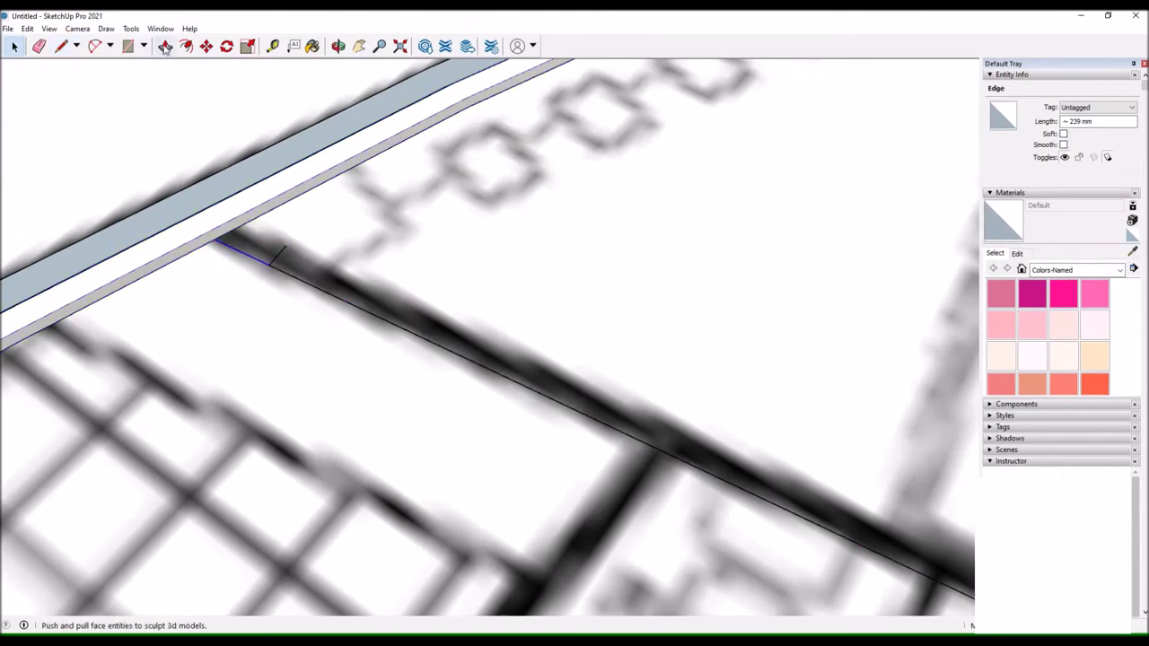
left_click_drag(256, 166, 528, 110)
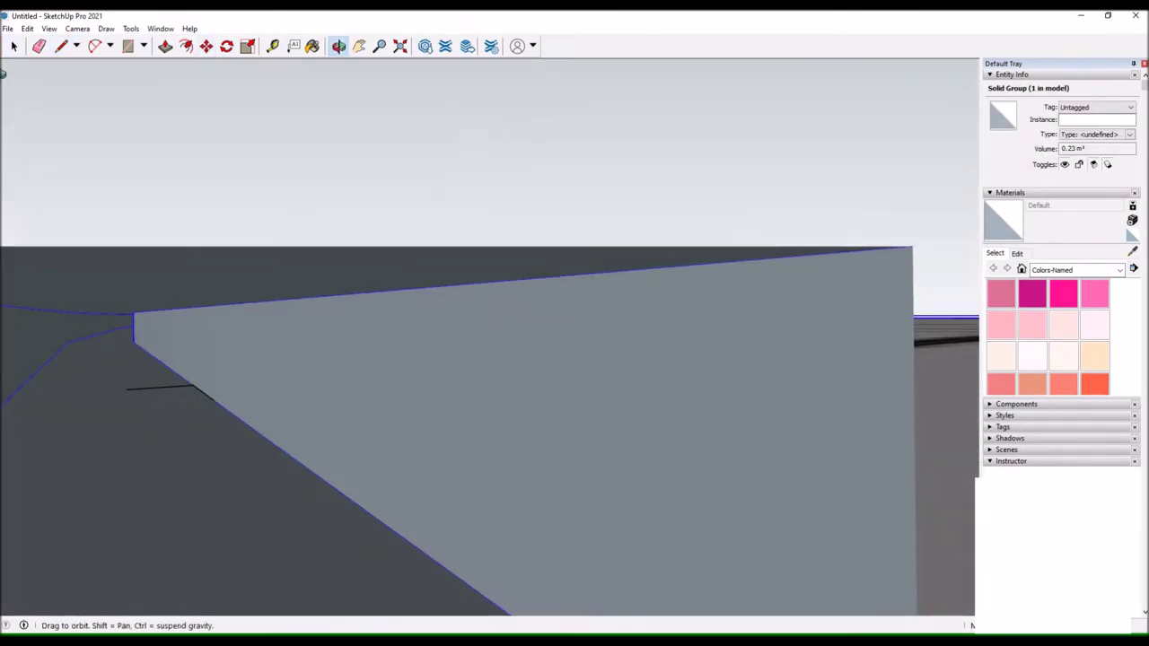
scroll("down", 3)
Draw an arc along the curved hatched edge of the outer wall.
key("m")
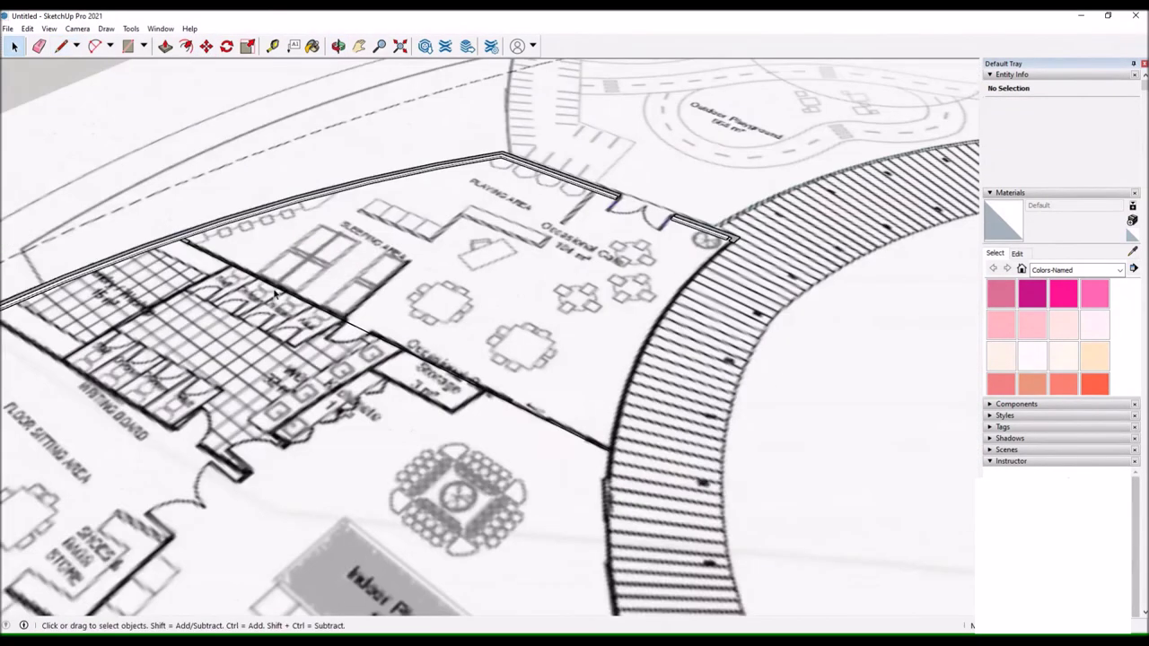
scroll("up", 3)
scroll("down", 3)
key("a")
scroll("up", 3)
left_click(469, 256)
left_click(505, 454)
scroll("up", 3)
scroll("up", 3)
key("space")
scroll("down", 3)
left_click_drag(427, 297, 422, 296)
scroll("down", 3)
Trace a partition line along the wall to the Storage room corner.
key("l")
scroll("up", 3)
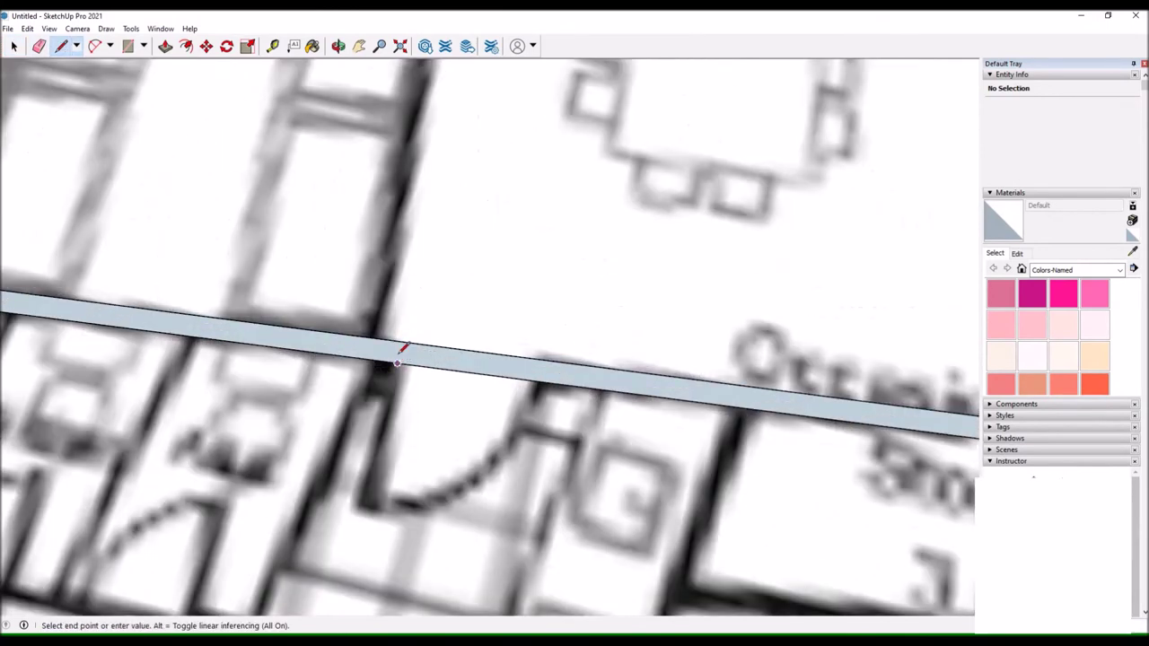
scroll("down", 3)
scroll("up", 3)
left_click(416, 342)
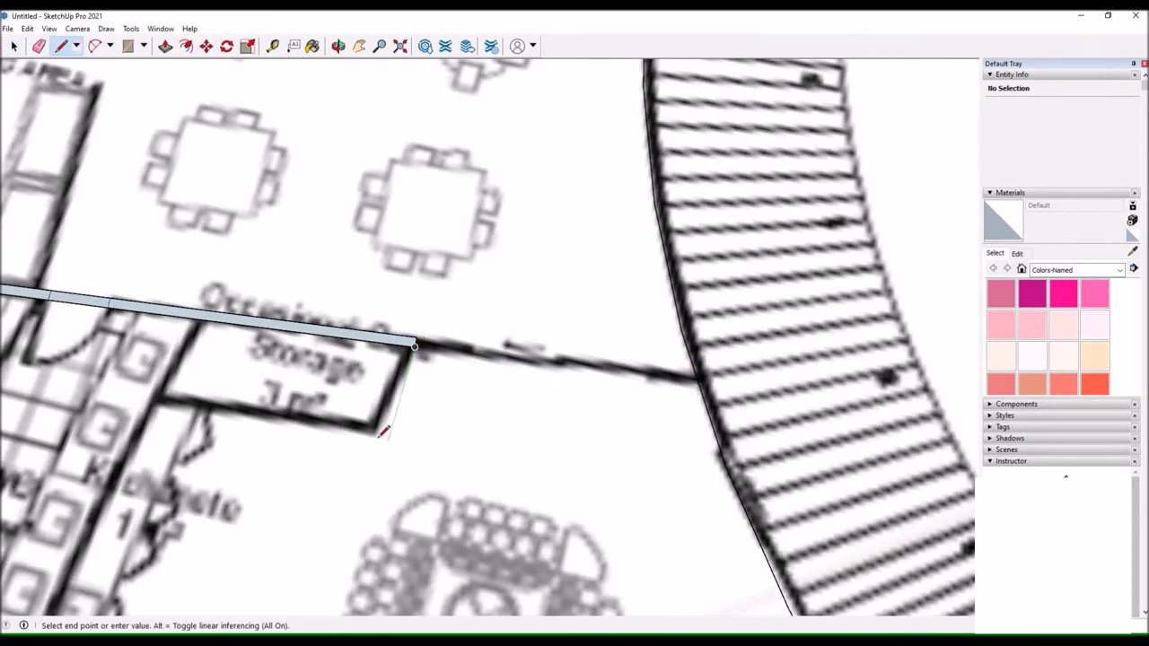
left_click(384, 432)
scroll("down", 3)
scroll("down", 3)
Push/Pull the outer walls and short door-side pieces up to full height.
key("p")
scroll("up", 3)
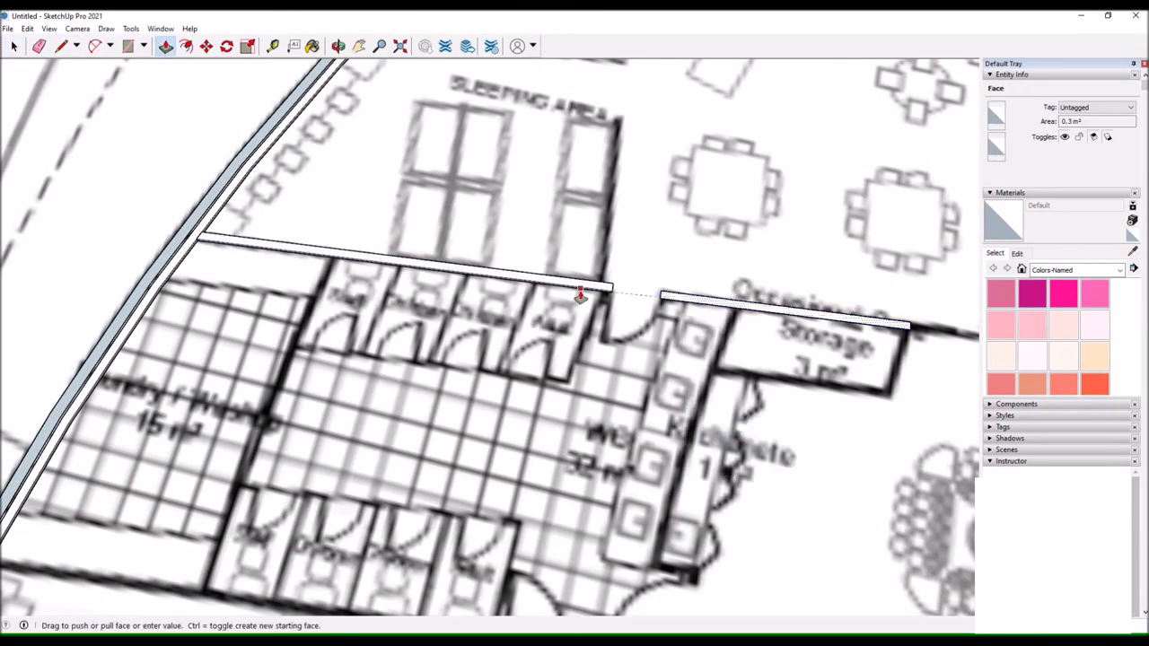
left_click_drag(580, 296, 95, 46)
left_click_drag(196, 105, 377, 359)
Paint the outer walls 0013_LightCoral and group them together.
left_click(15, 47)
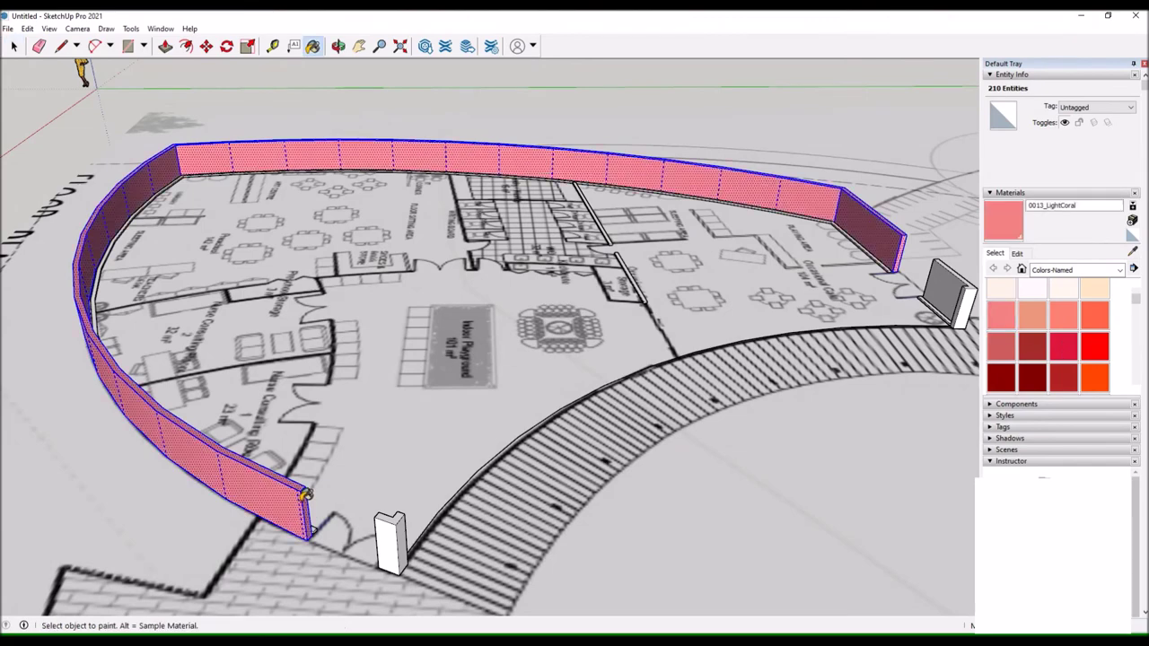
key("ctrl+g")
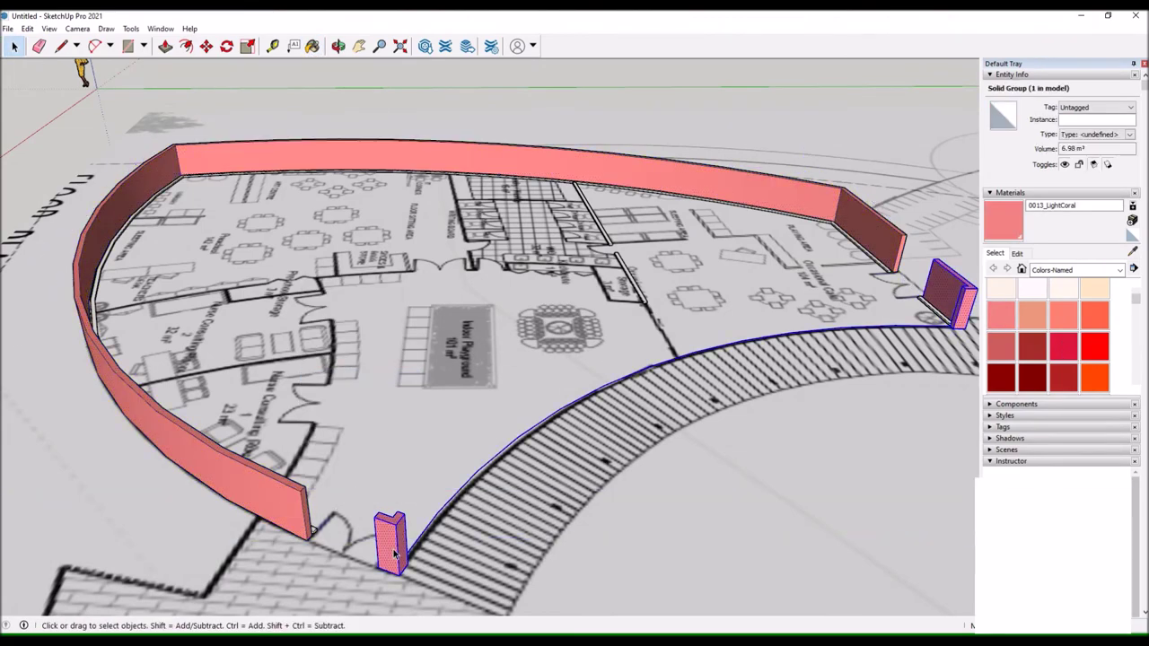
left_click(535, 104)
left_click_drag(535, 104, 114, 54)
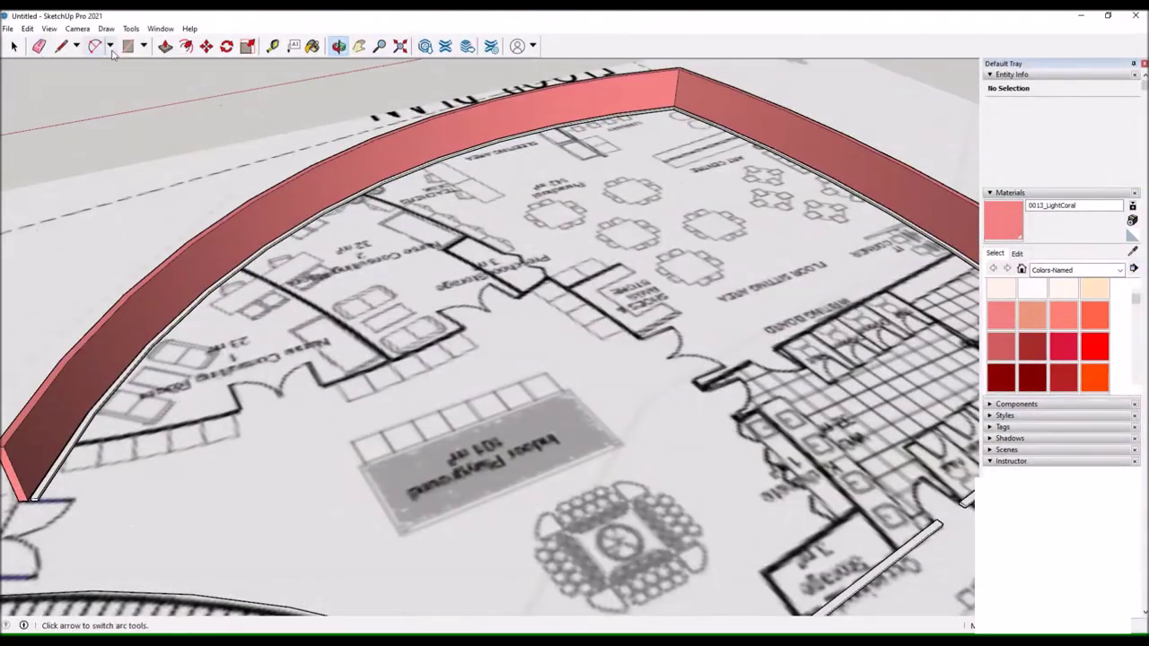
Draw a two-point arc ending at the kiosk corner and set its bulge.
left_click(109, 46)
left_click(123, 79)
scroll("up", 3)
scroll("down", 3)
scroll("up", 3)
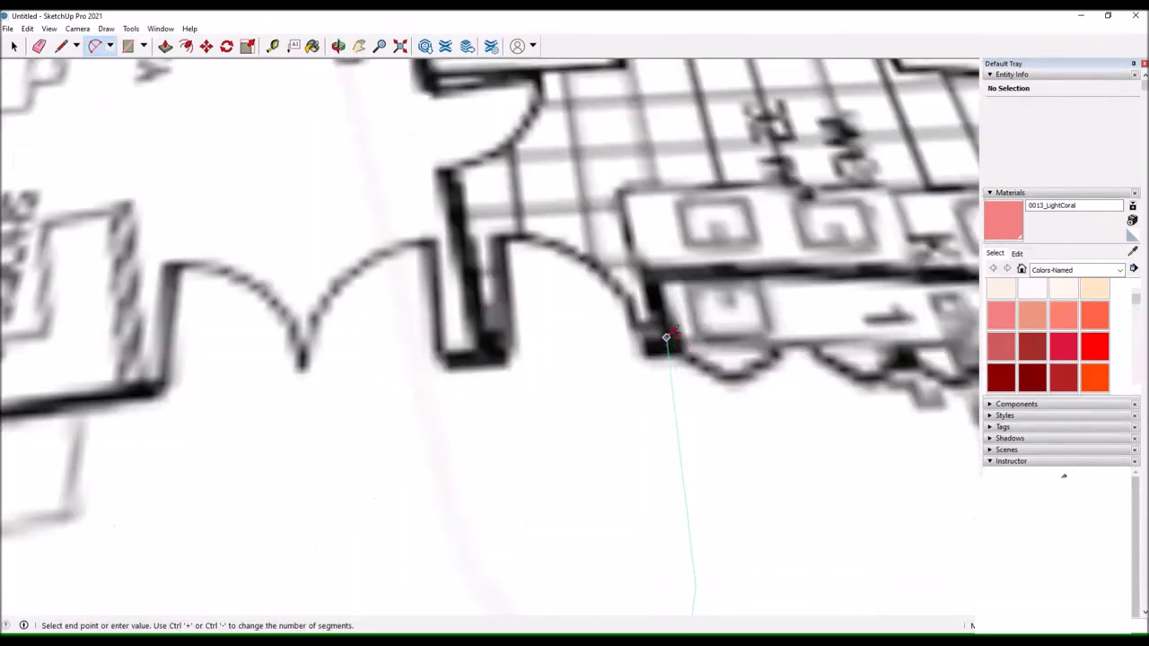
left_click(672, 341)
scroll("down", 3)
left_click(336, 346)
scroll("up", 3)
scroll("up", 3)
scroll("down", 3)
Select the new arc and copy it across the wall thickness with Move and Ctrl.
key("l")
scroll("down", 3)
scroll("up", 3)
left_click(189, 432)
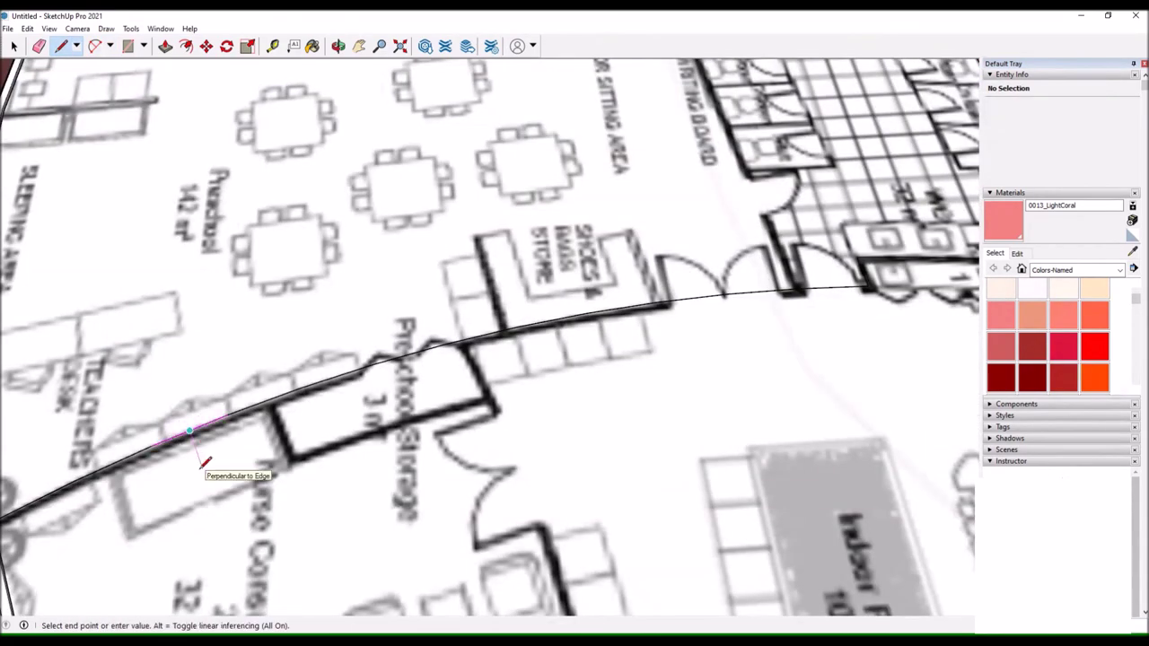
key("space")
left_click(199, 434)
scroll("down", 3)
left_click(206, 46)
scroll("down", 3)
key("l")
scroll("up", 3)
left_click_drag(357, 332, 414, 311)
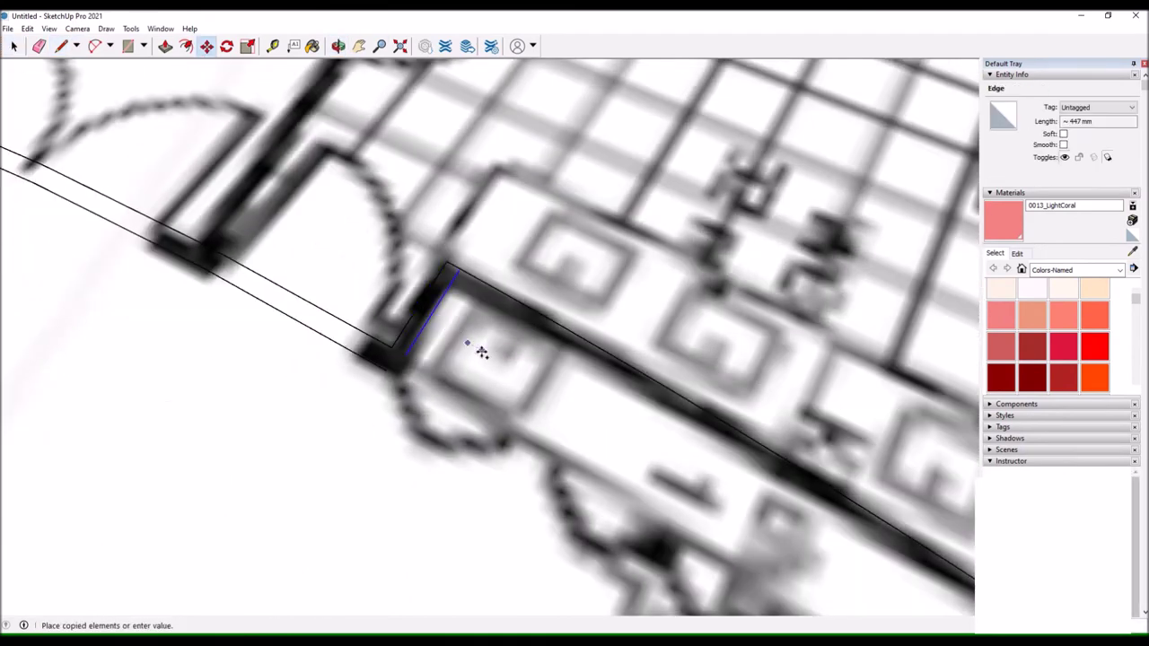
left_click_drag(655, 296, 113, 65)
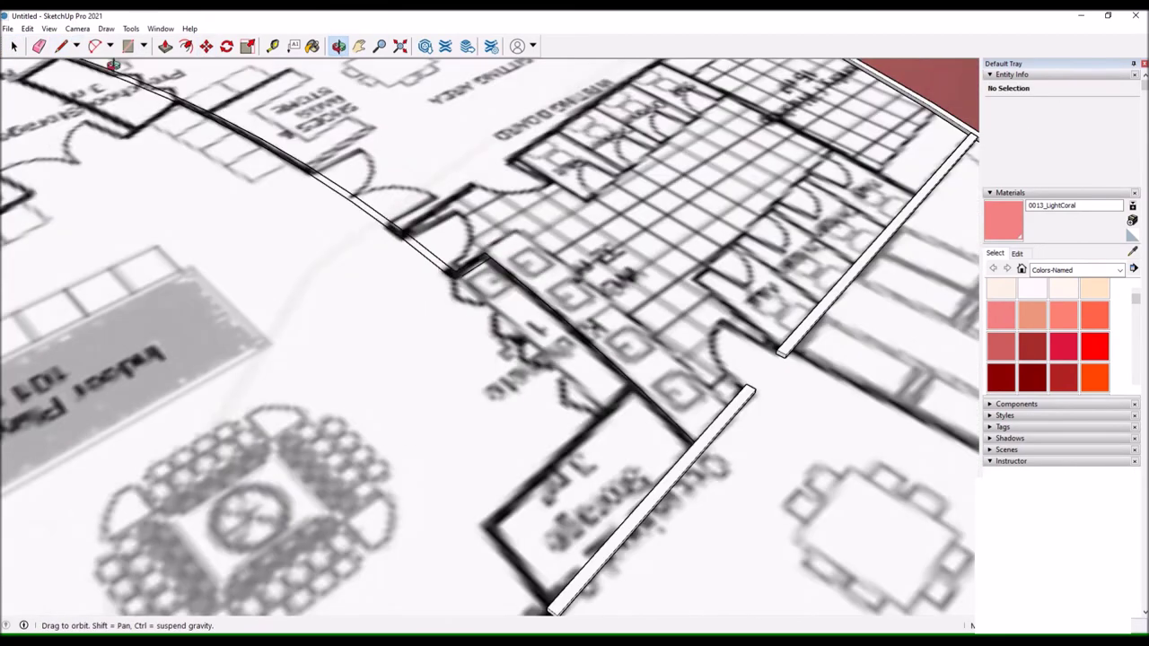
scroll("up", 3)
key("m")
key("ctrl")
left_click(554, 291)
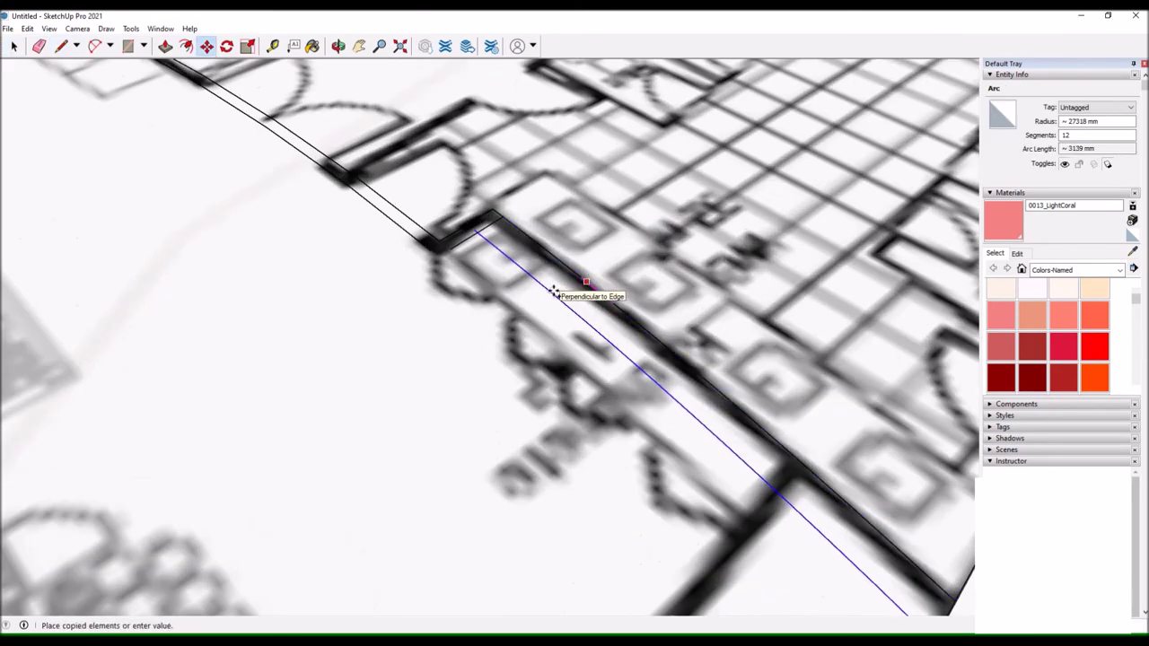
Trace the L-shaped wall outline from the kiosk wall corner and close it into a face.
key("l")
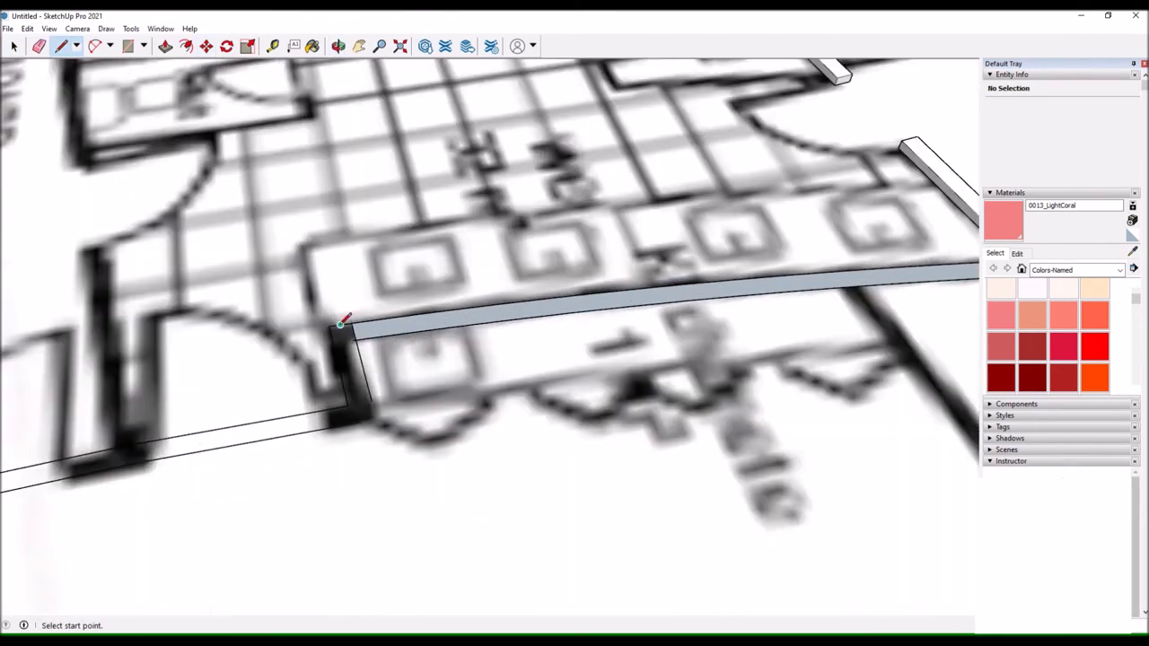
left_click(364, 445)
left_click_drag(398, 467, 359, 377)
scroll("up", 3)
scroll("down", 3)
scroll("up", 3)
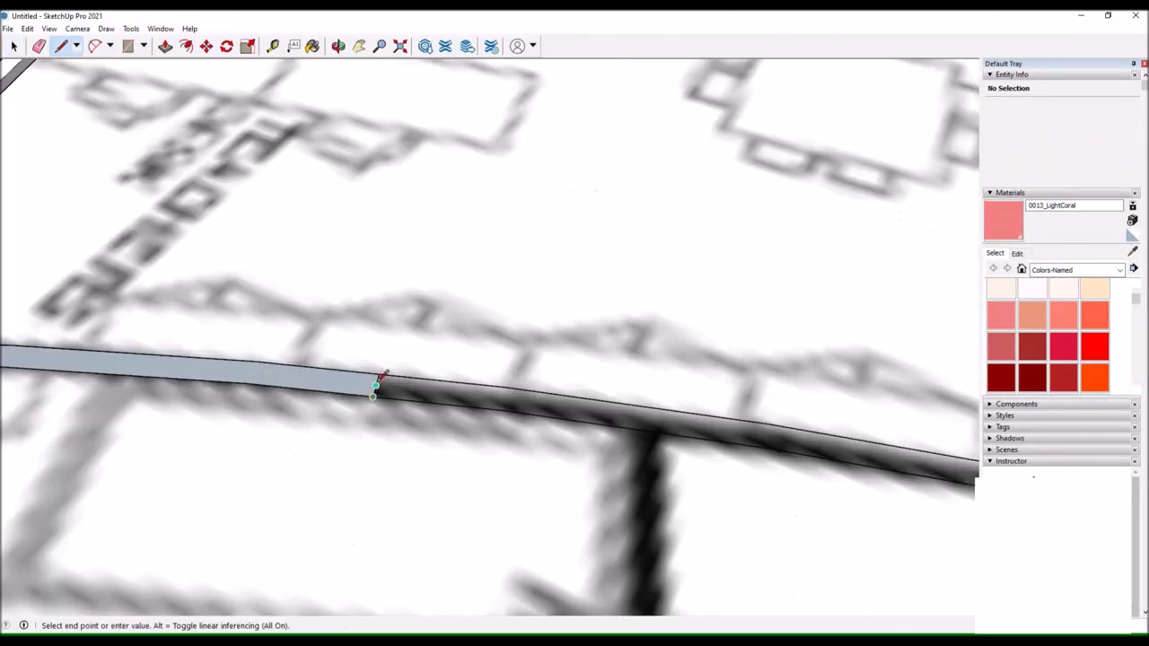
scroll("down", 3)
left_click_drag(685, 482, 619, 203)
left_click(709, 302)
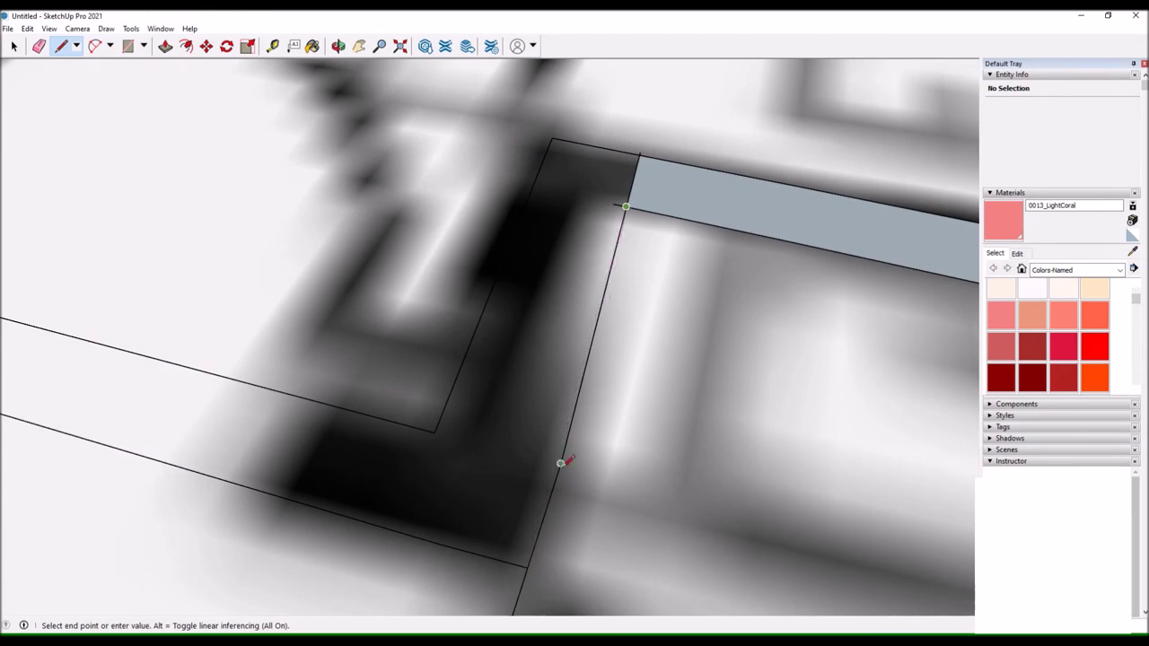
left_click(527, 569)
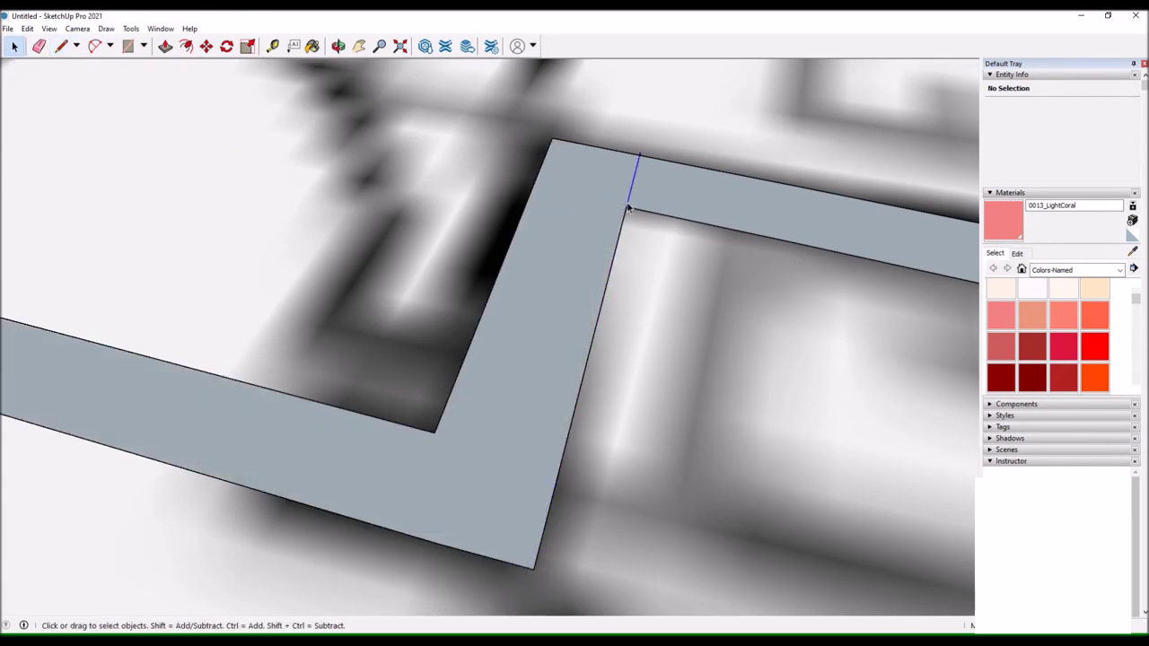
scroll("down", 3)
left_click_drag(546, 249, 505, 310)
Copy the storage room edges and short end edge across the wall thickness.
key("l")
scroll("up", 3)
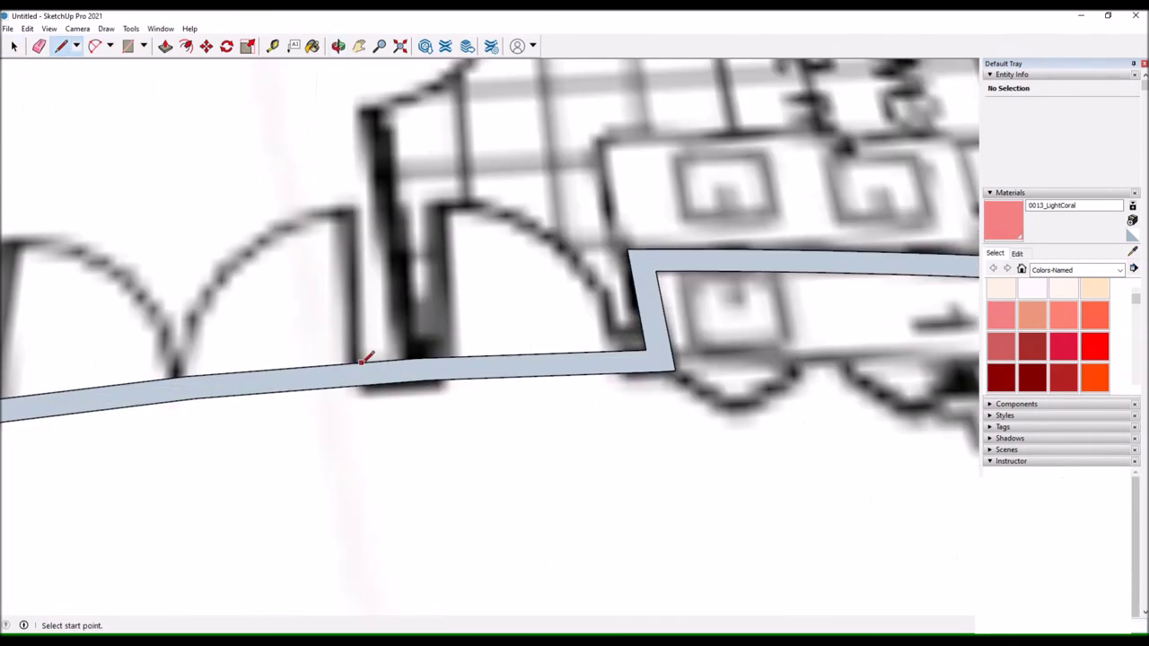
scroll("down", 3)
scroll("down", 3)
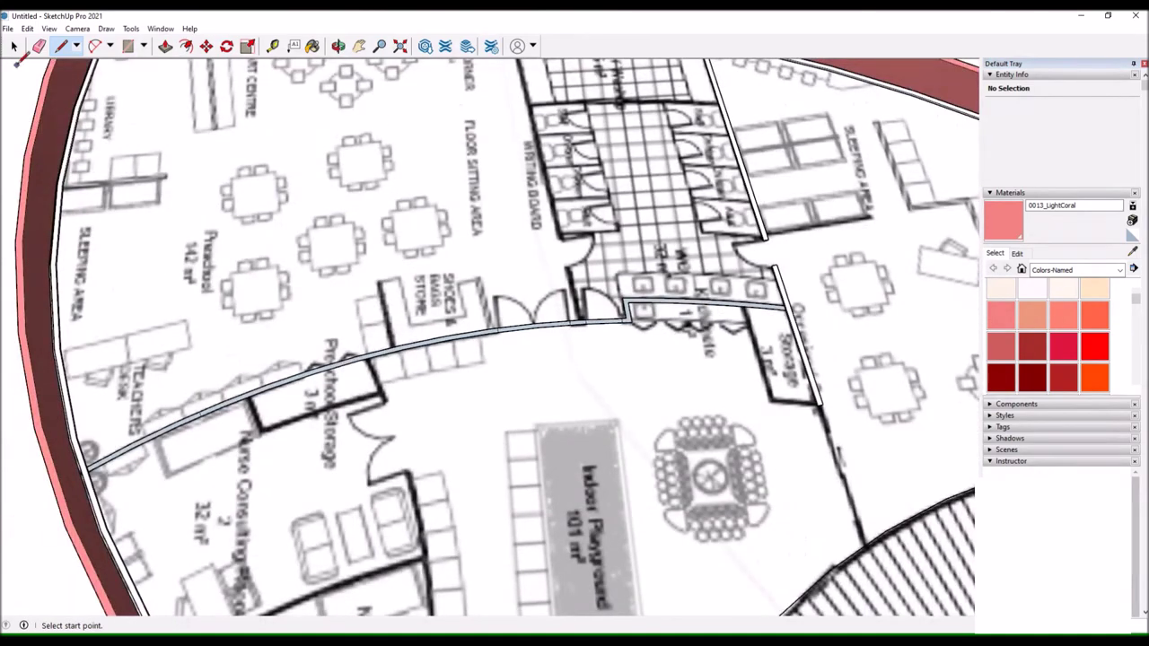
key("space")
scroll("up", 3)
scroll("down", 3)
scroll("down", 3)
key("l")
scroll("up", 3)
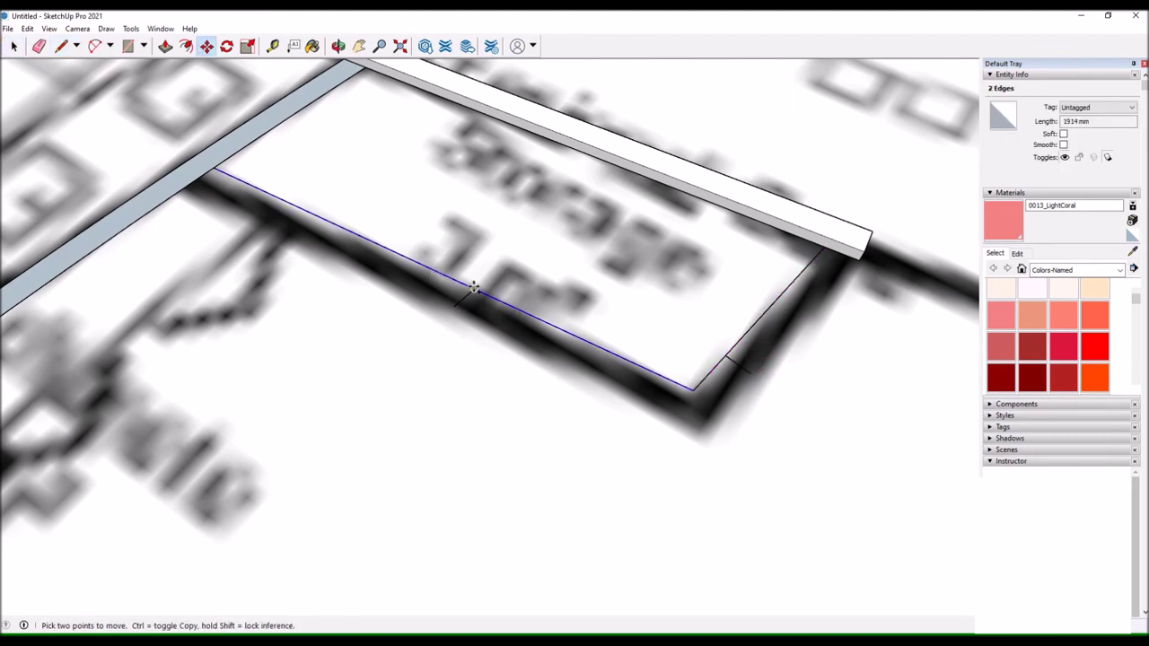
left_click_drag(686, 334, 418, 256)
left_click_drag(623, 403, 631, 440)
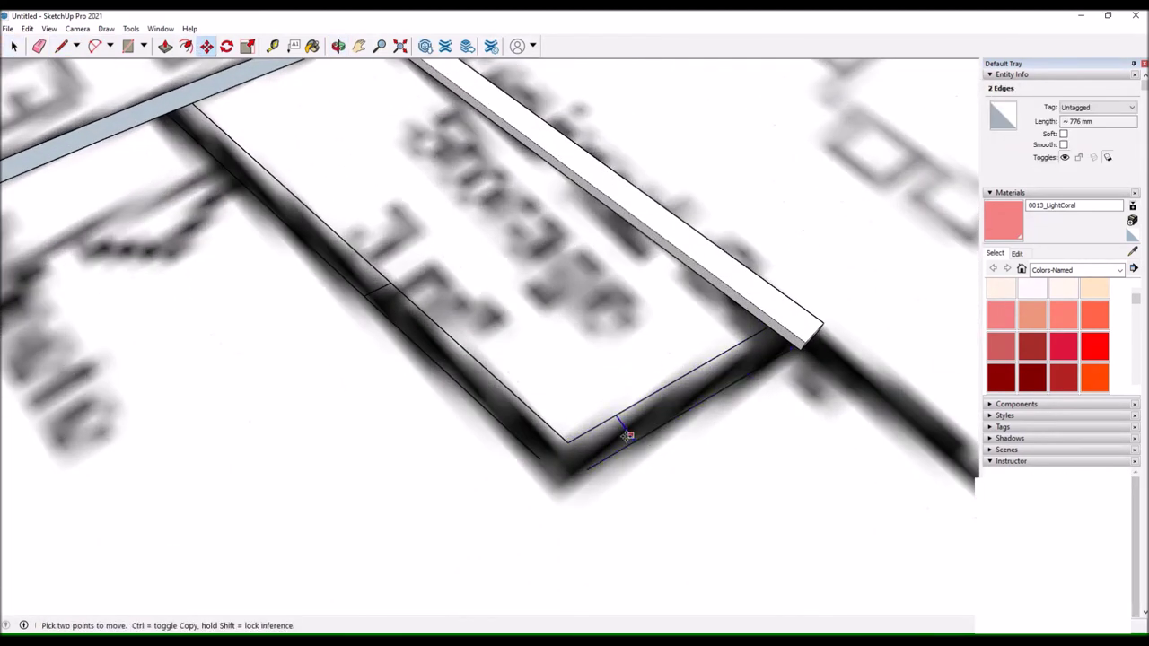
Close the storage room wall strip at the corner and push/pull it up into a low wall.
left_click_drag(538, 465, 295, 180)
scroll("up", 3)
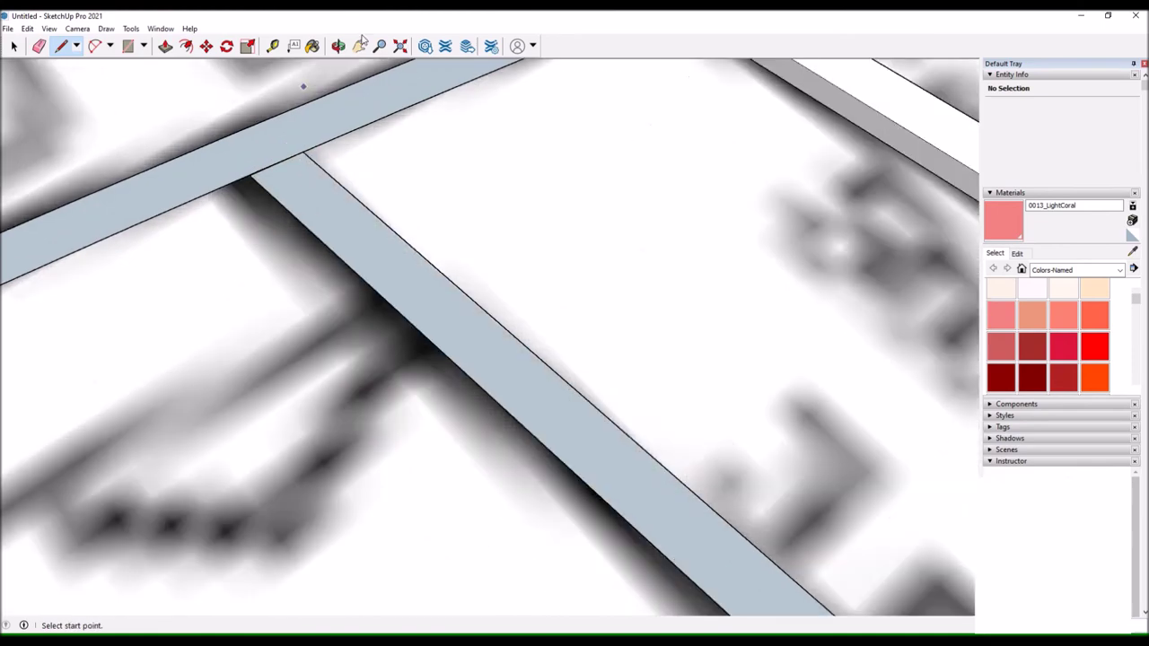
left_click_drag(302, 84, 92, 84)
key("l")
scroll("up", 3)
left_click(184, 378)
scroll("down", 3)
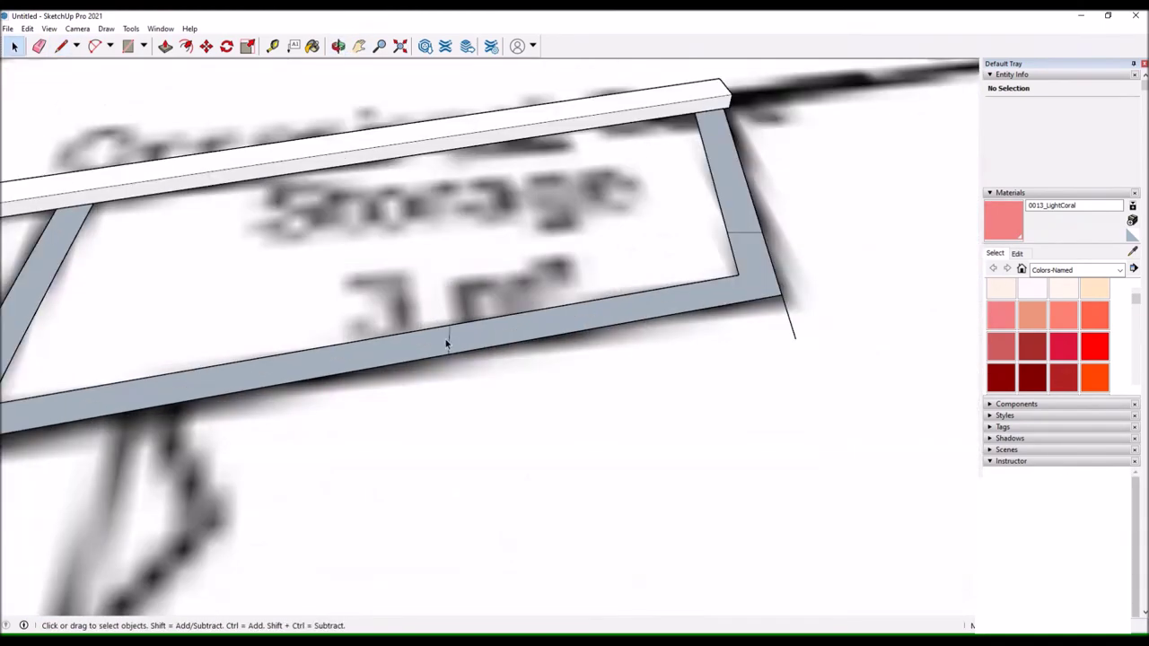
left_click_drag(423, 347, 485, 270)
key("p")
left_click_drag(313, 180, 429, 232)
left_click(429, 232)
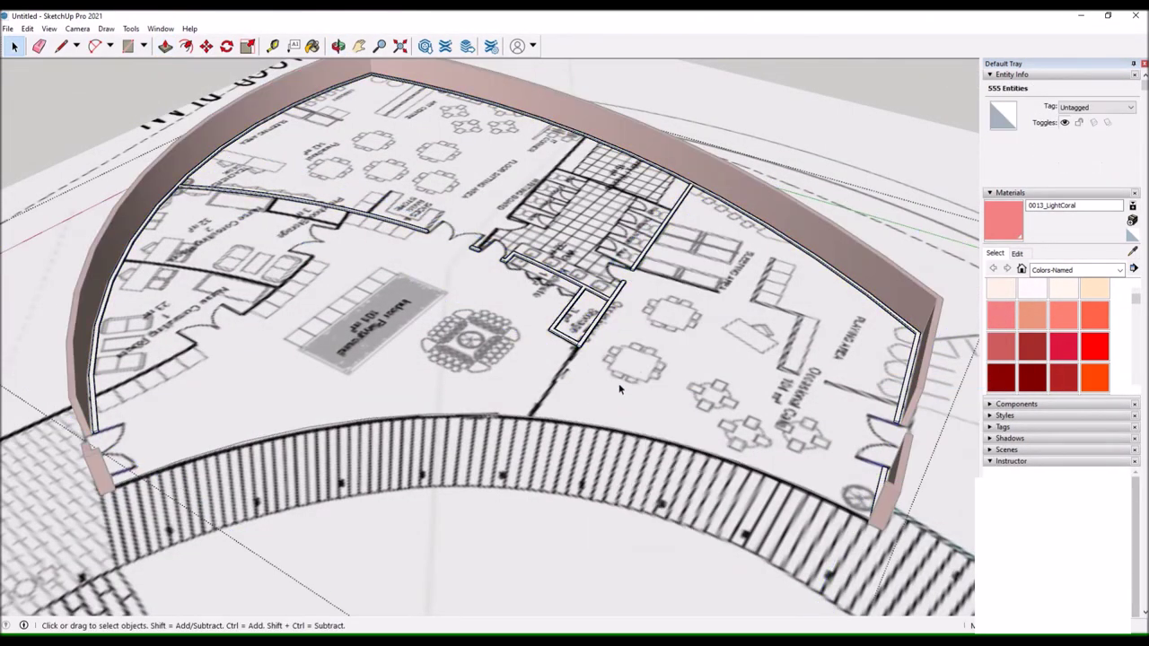
Start a line along the curved wall's edge between the Nurse Consulting rooms.
scroll("up", 3)
left_click_drag(620, 388, 359, 269)
left_click(110, 45)
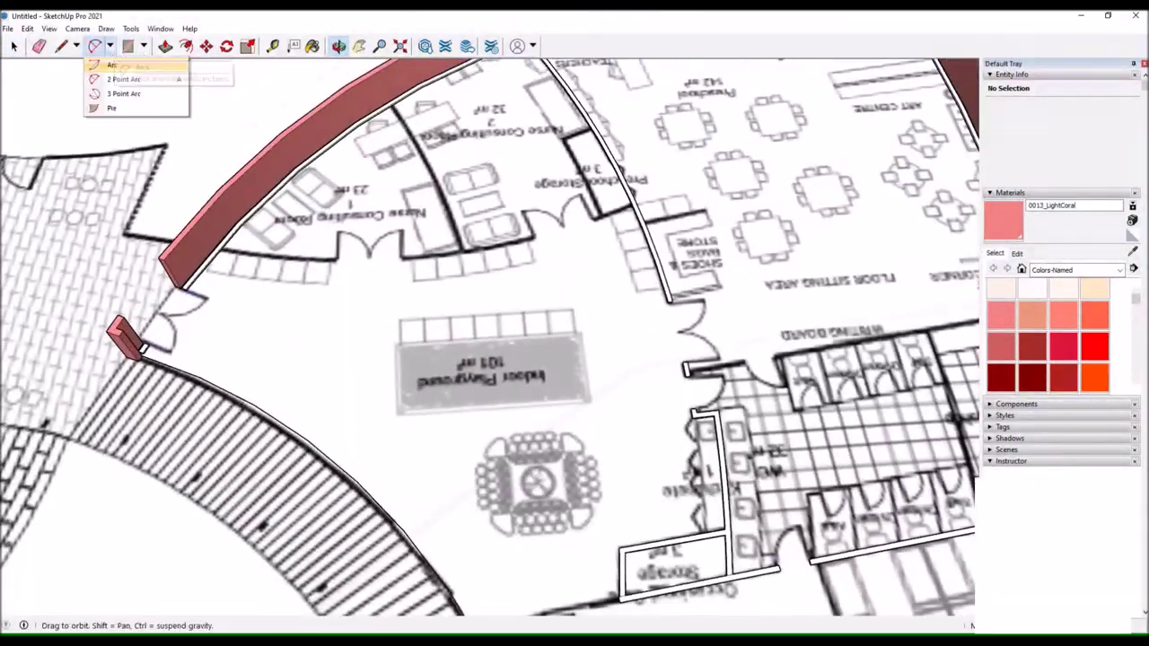
left_click(112, 65)
scroll("up", 3)
scroll("up", 3)
key("l")
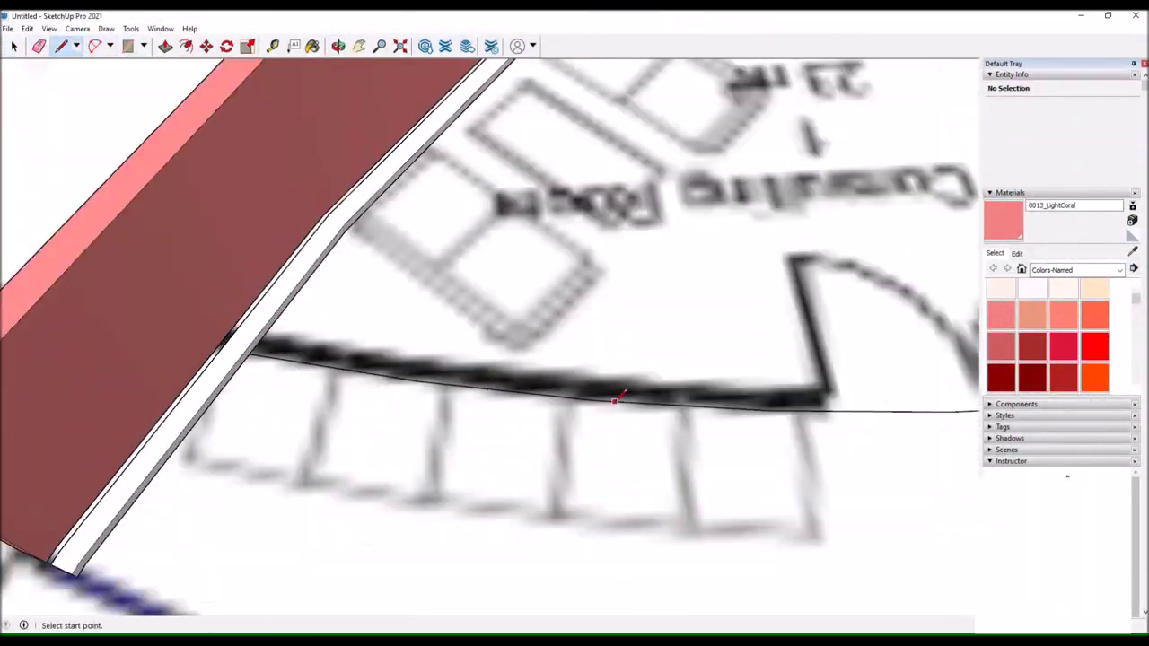
scroll("down", 3)
scroll("up", 3)
left_click(721, 409)
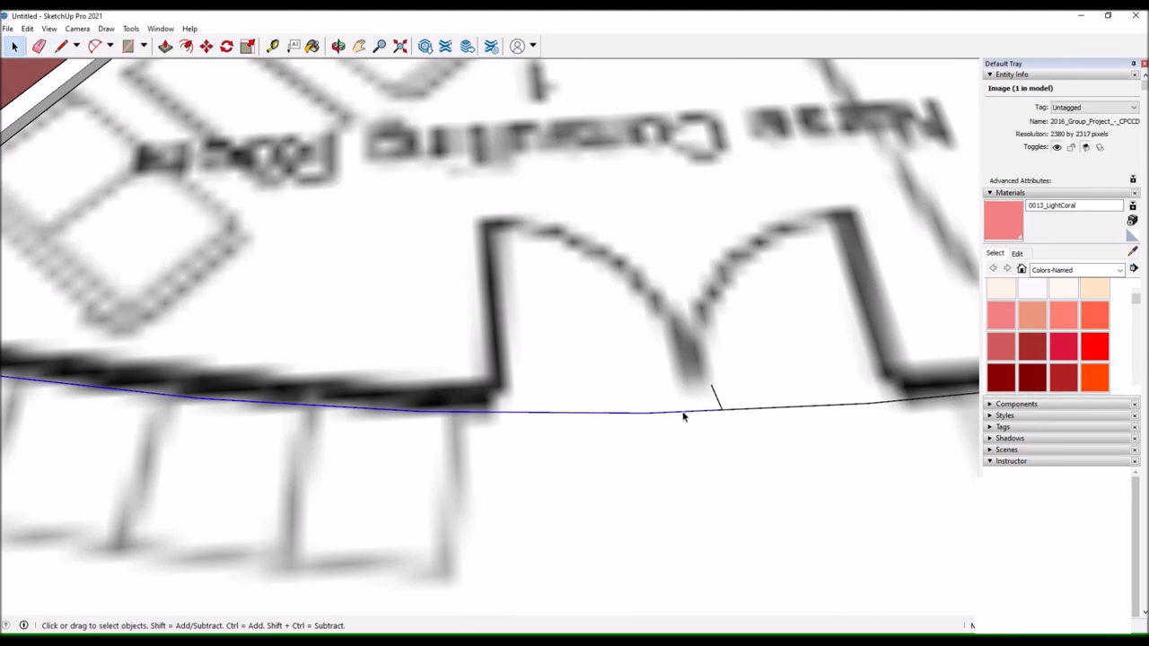
key("space")
scroll("down", 3)
key("l")
scroll("up", 3)
Draw a line from the wall corner and finish it.
left_click(709, 303)
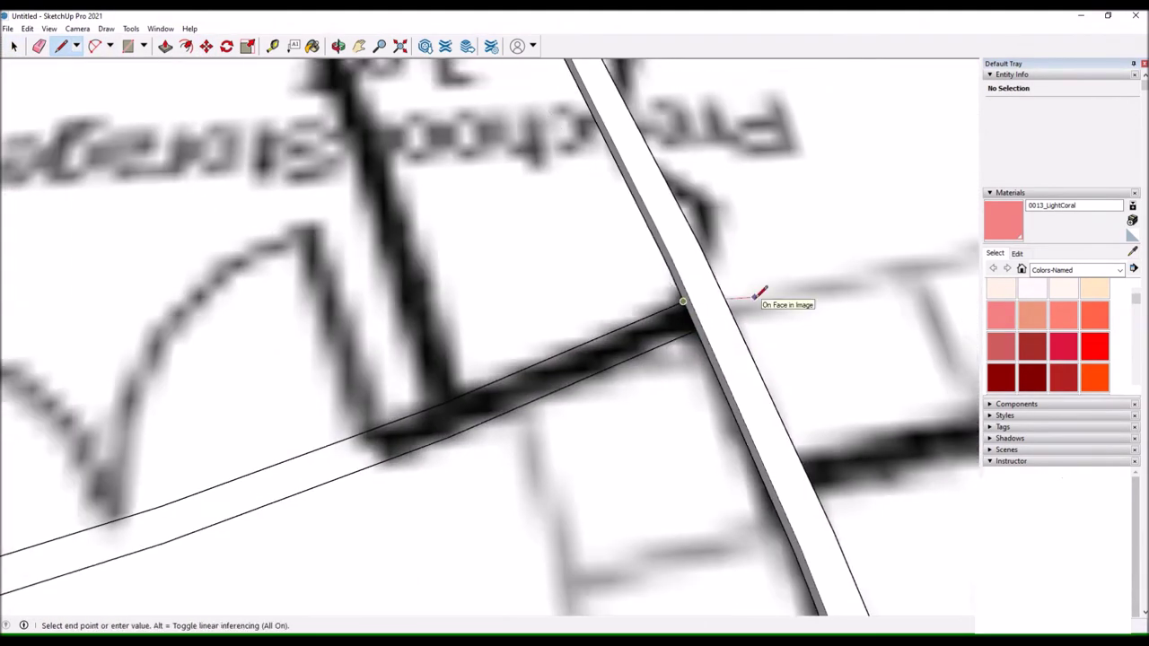
scroll("up", 3)
left_click_drag(283, 332, 466, 415)
scroll("up", 3)
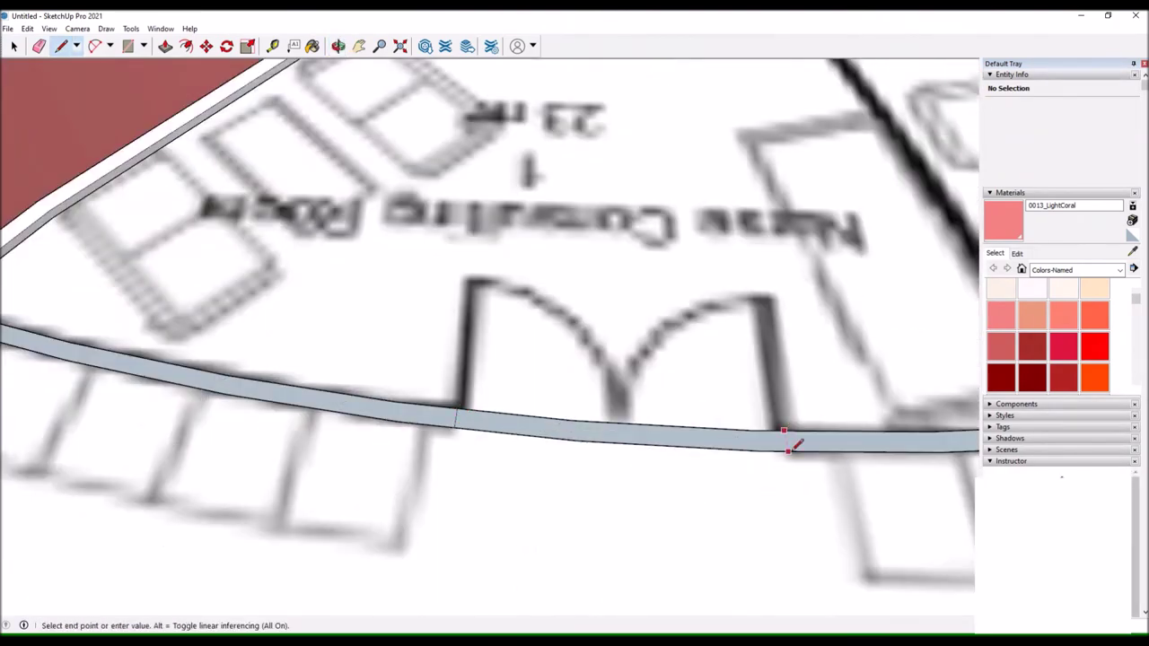
scroll("down", 3)
key("Escape")
scroll("up", 3)
scroll("down", 3)
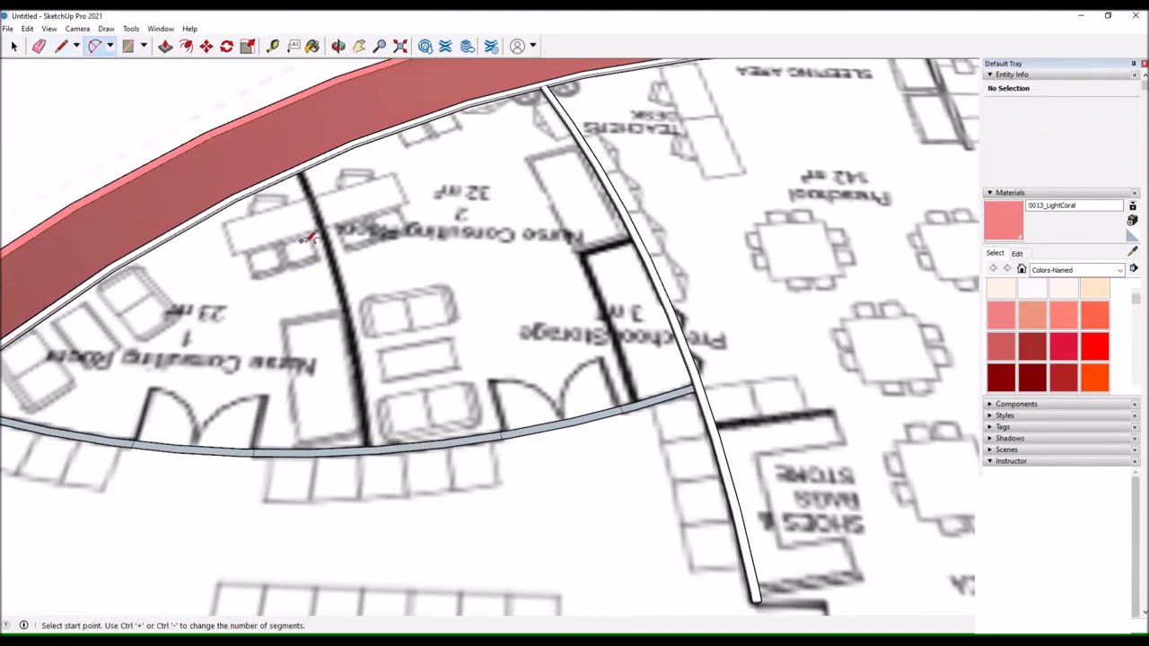
Trace the arc of the curved partition between the Nurse Consulting rooms.
left_click(260, 177)
scroll("up", 3)
key("l")
left_click(391, 278)
scroll("down", 3)
scroll("up", 3)
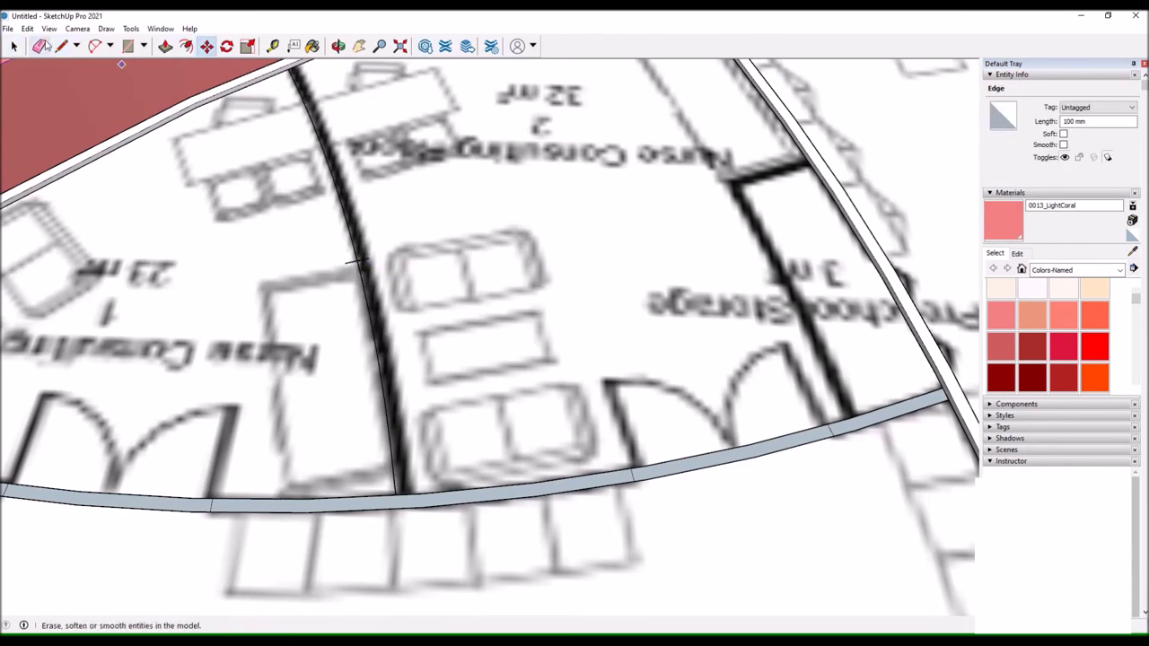
Draw a room divider line starting at the outer wall's midpoint.
left_click(726, 616)
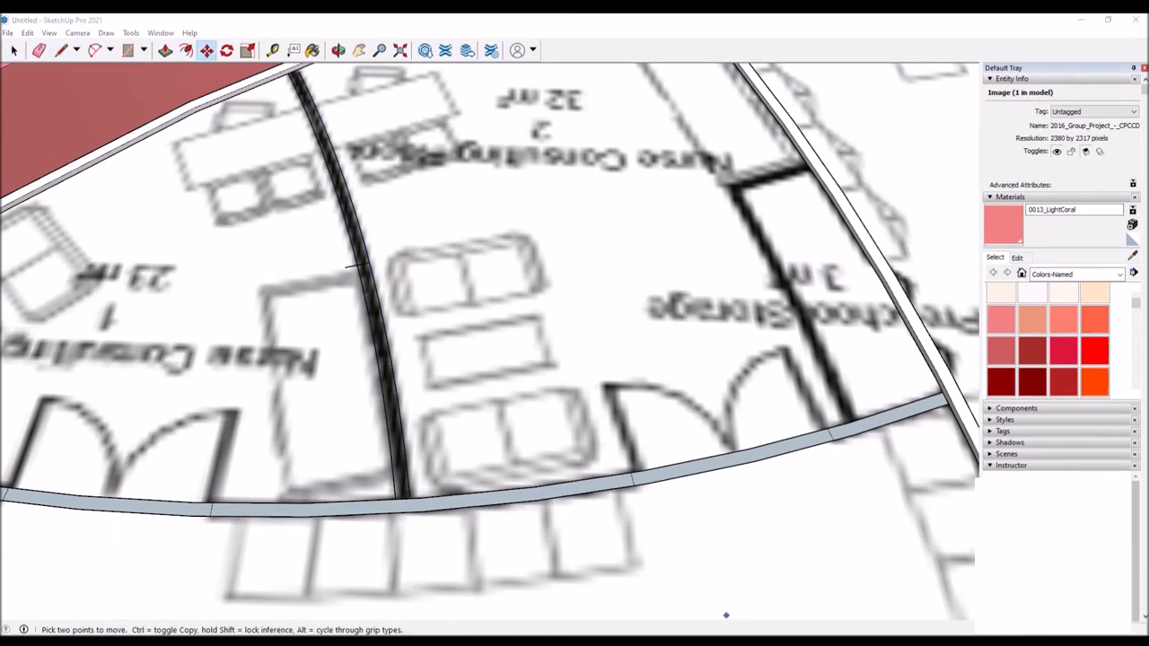
key("l")
scroll("up", 3)
left_click(288, 234)
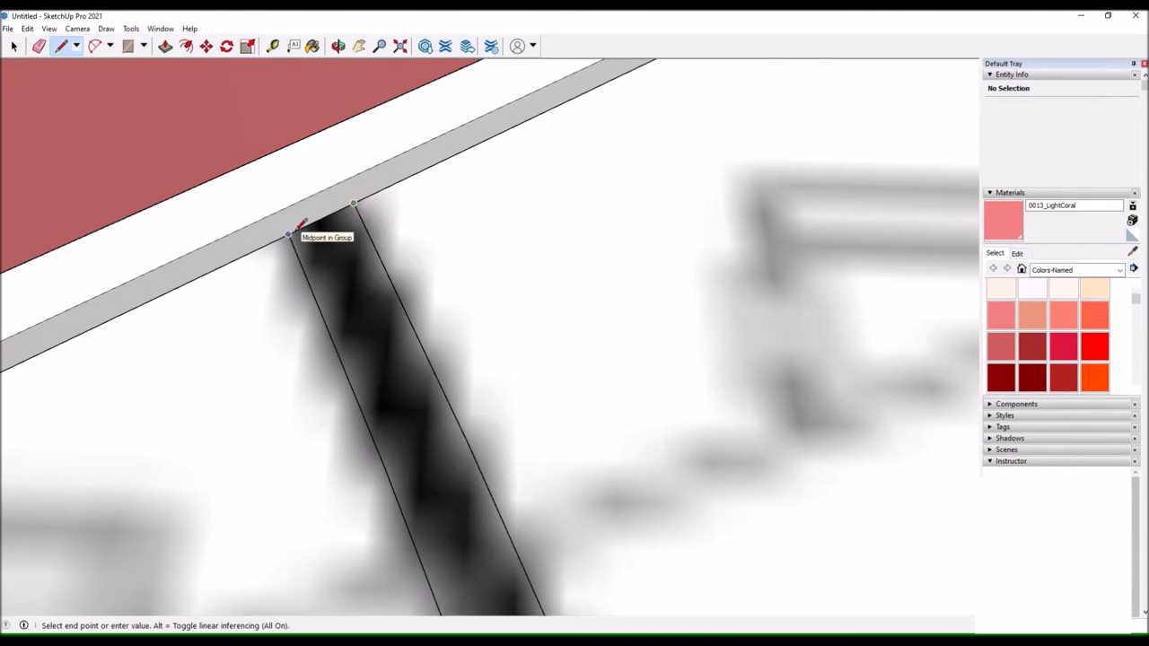
scroll("down", 3)
key("space")
scroll("up", 3)
scroll("down", 3)
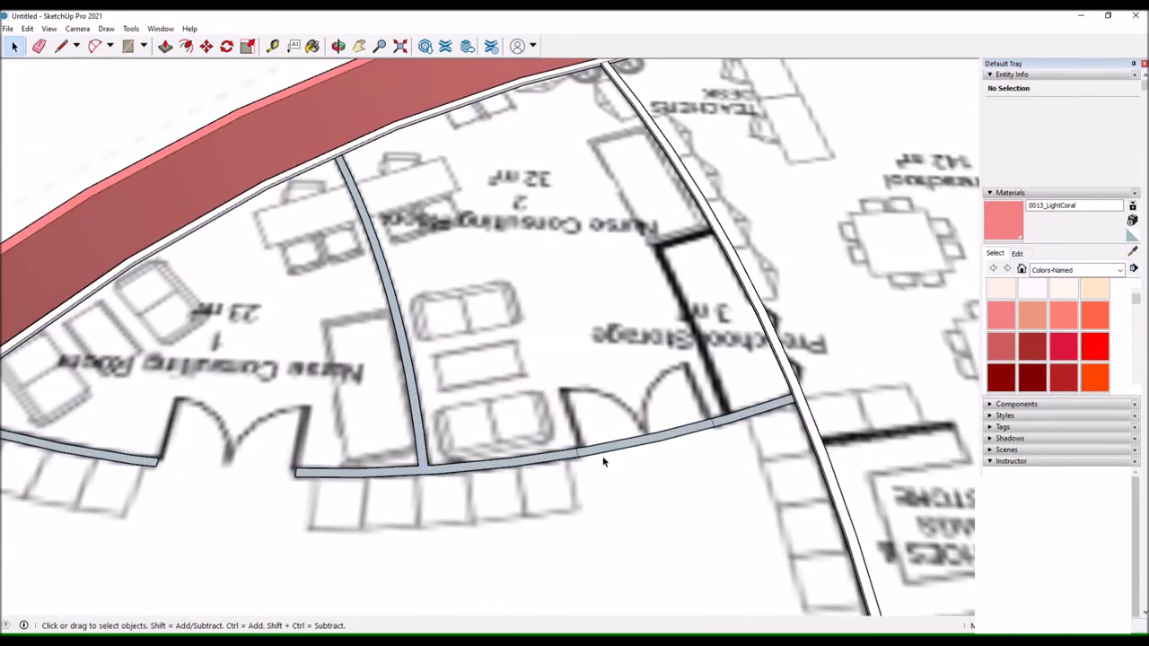
scroll("down", 3)
Triple-click to select all connected partition geometry and view it in 3D perspective.
key("p")
scroll("up", 3)
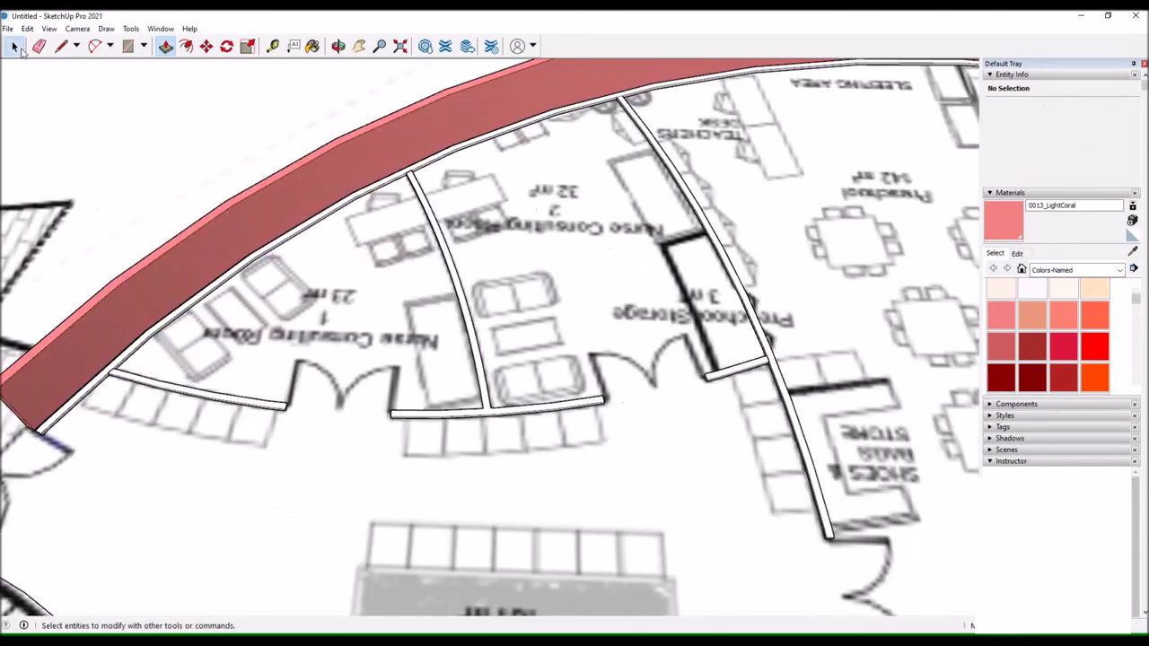
left_click(21, 50)
triple_click(409, 177)
scroll("up", 3)
scroll("down", 3)
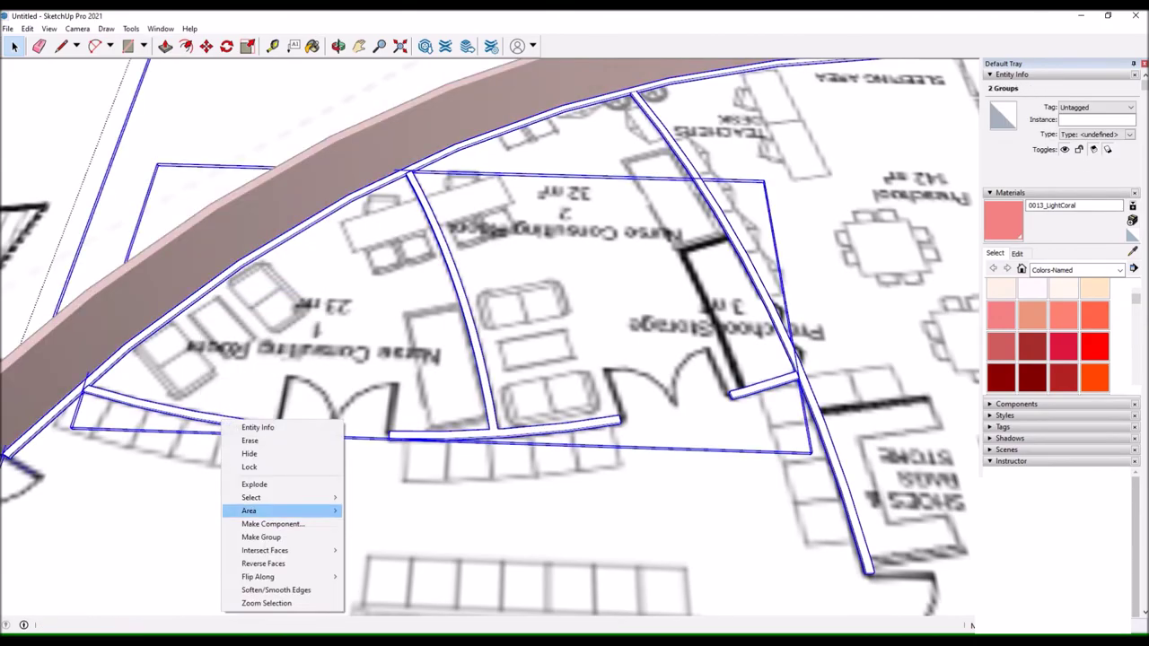
left_click_drag(431, 314, 539, 270)
scroll("up", 3)
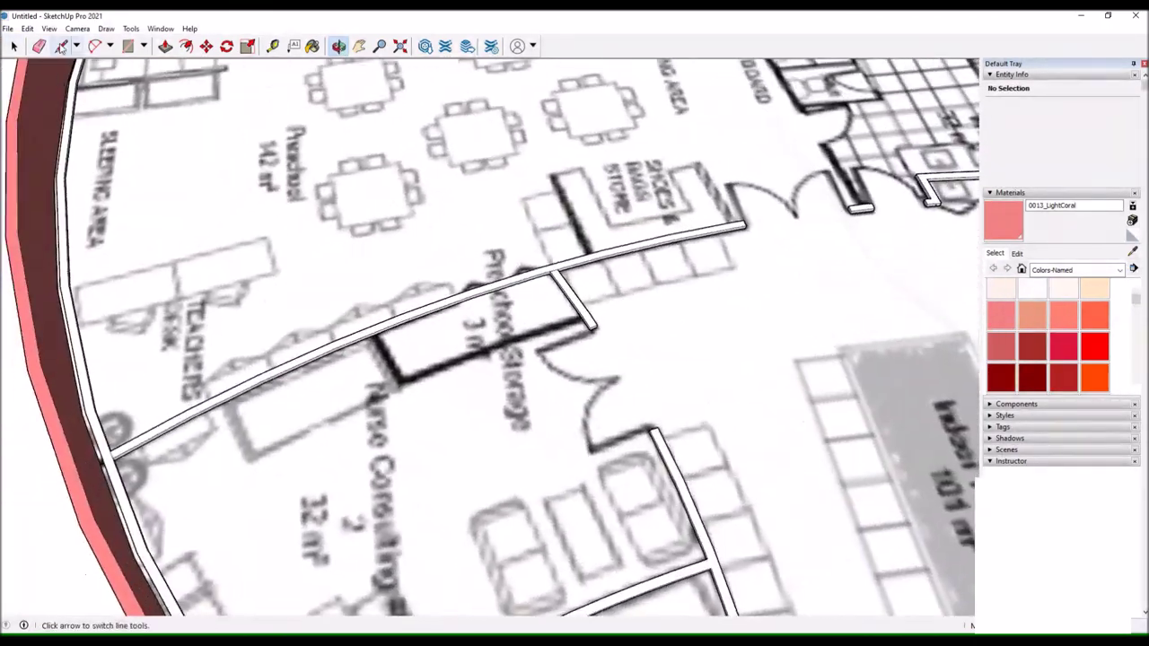
Trace the Preschool Storage wall outline, copying an edge across the wall thickness.
key("l")
left_click(810, 217)
key("ctrl")
left_click(366, 363)
left_click_drag(366, 362, 356, 298)
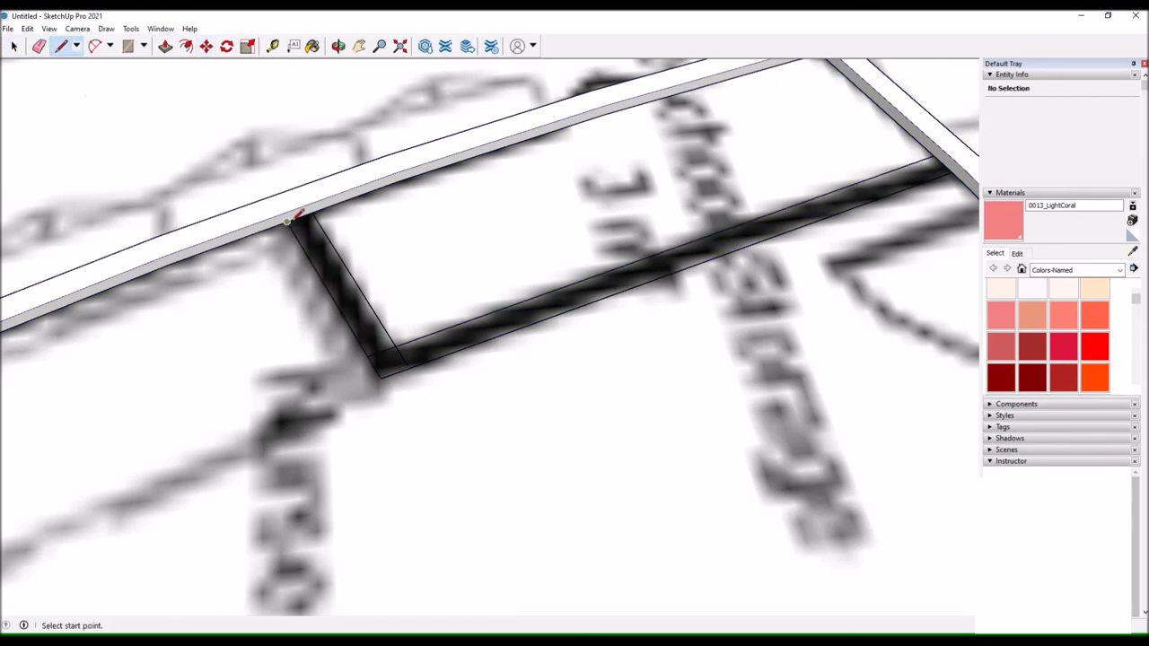
left_click(299, 215)
scroll("up", 3)
scroll("down", 3)
left_click(368, 431)
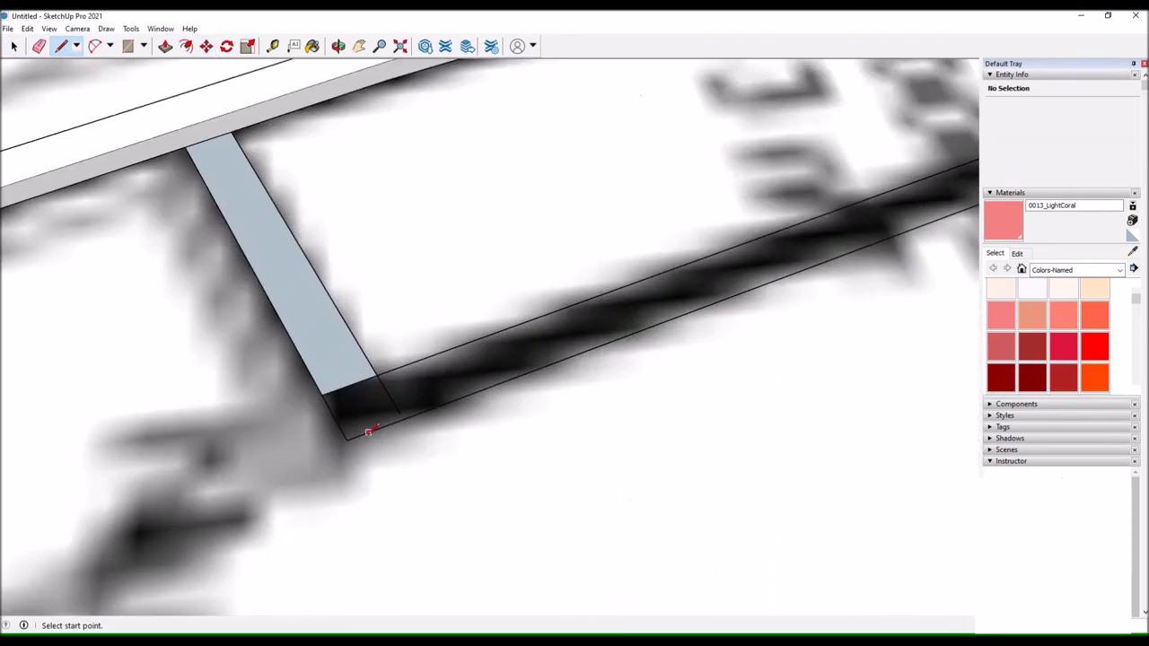
scroll("up", 3)
Push/pull the Preschool Storage wall face up into a raised wall segment.
key("space")
left_click_drag(303, 398, 236, 139)
key("p")
scroll("up", 3)
key("l")
scroll("down", 3)
scroll("down", 3)
left_click_drag(350, 314, 542, 287)
scroll("up", 3)
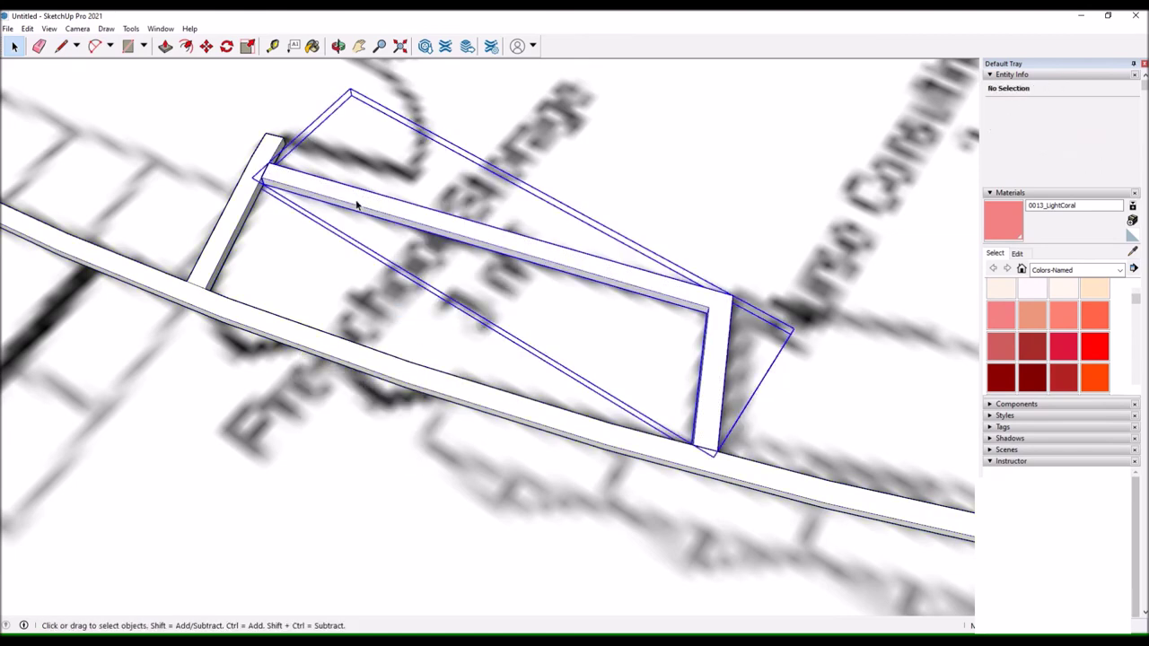
left_click_drag(410, 239, 268, 173)
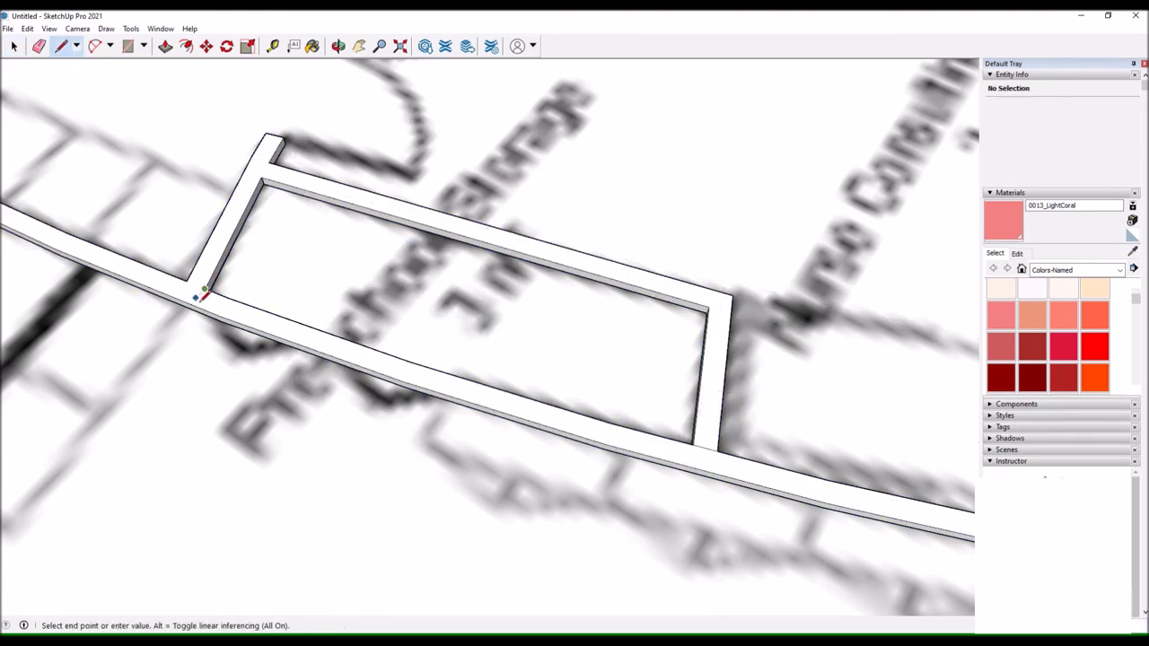
left_click(277, 349)
scroll("up", 3)
scroll("up", 3)
key("space")
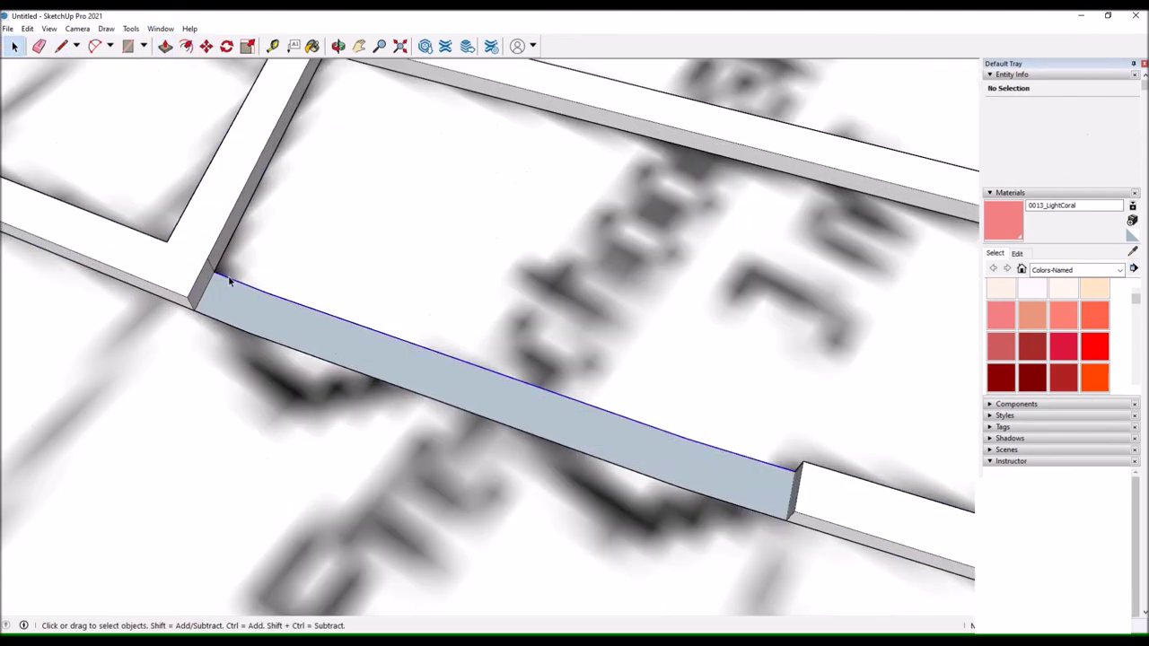
scroll("down", 3)
left_click_drag(405, 187, 688, 380)
key("l")
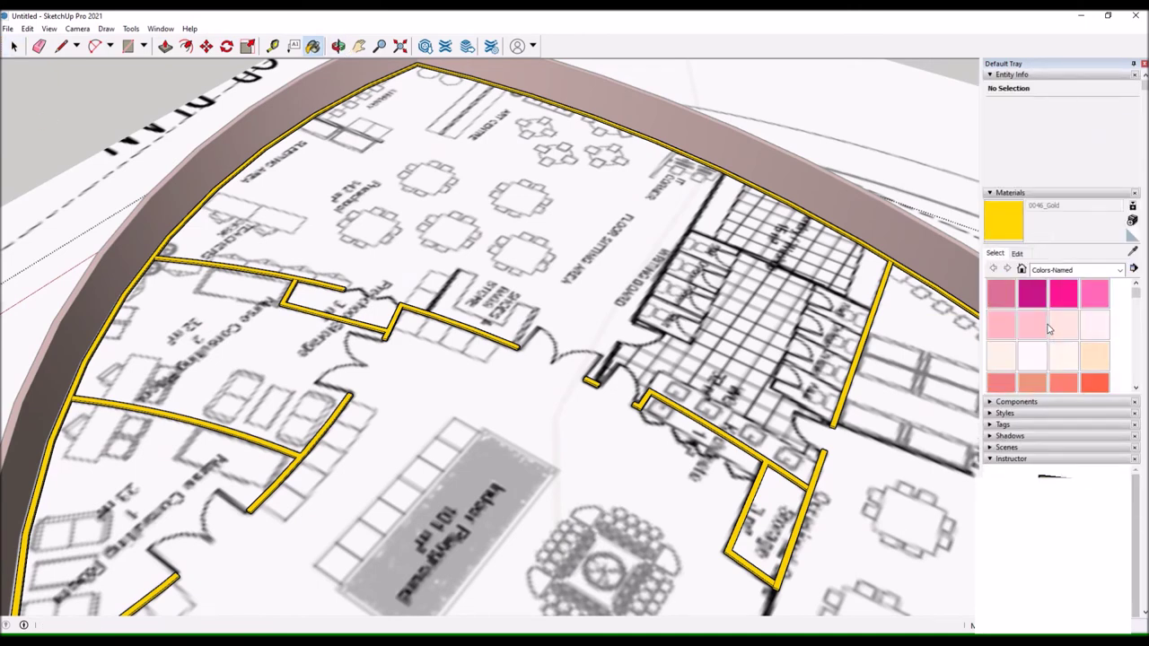
Draw an edge along the toilet block wall and copy it to form a thin wall strip.
left_click(321, 328)
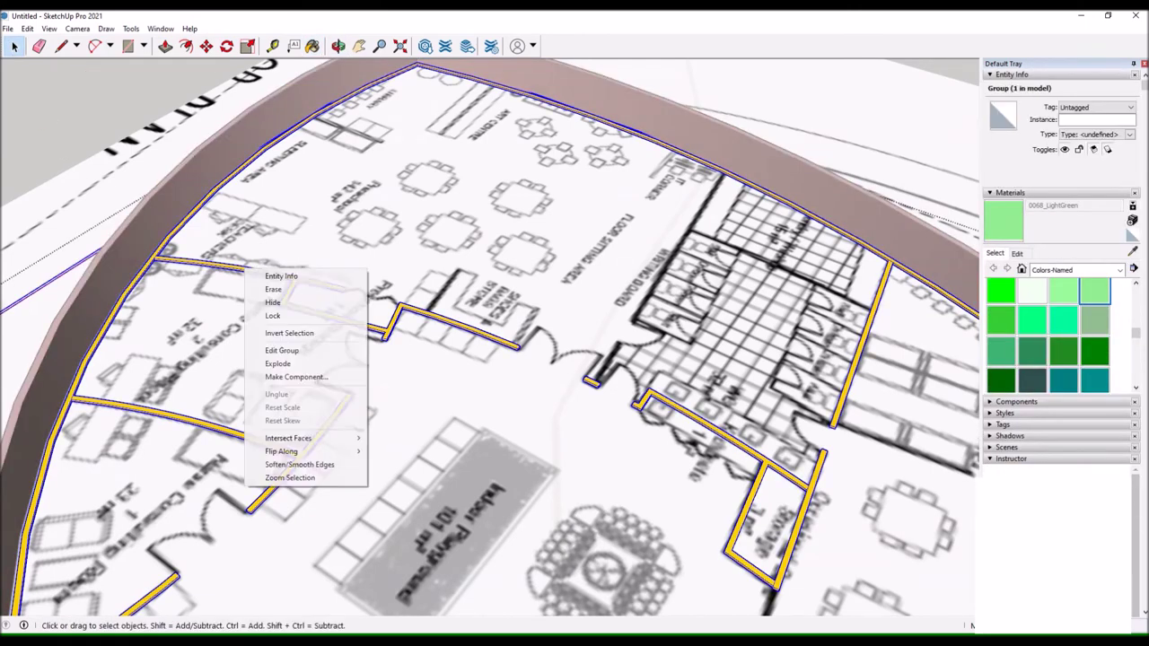
left_click(106, 242)
left_click_drag(106, 242, 538, 269)
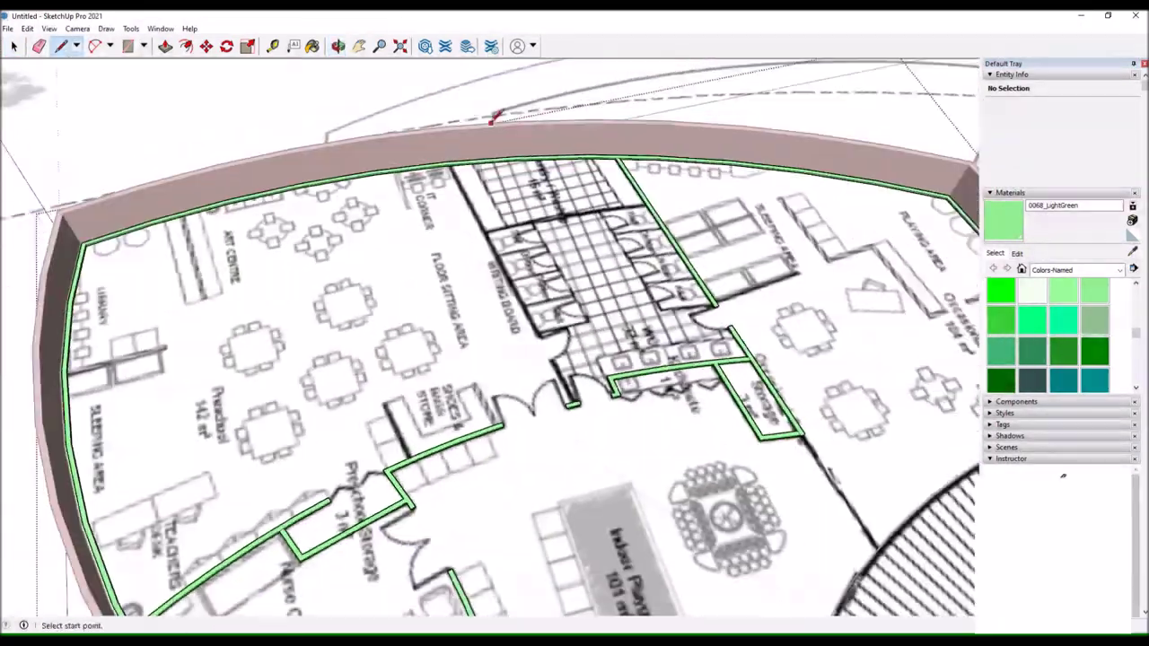
scroll("up", 3)
left_click(61, 46)
scroll("up", 3)
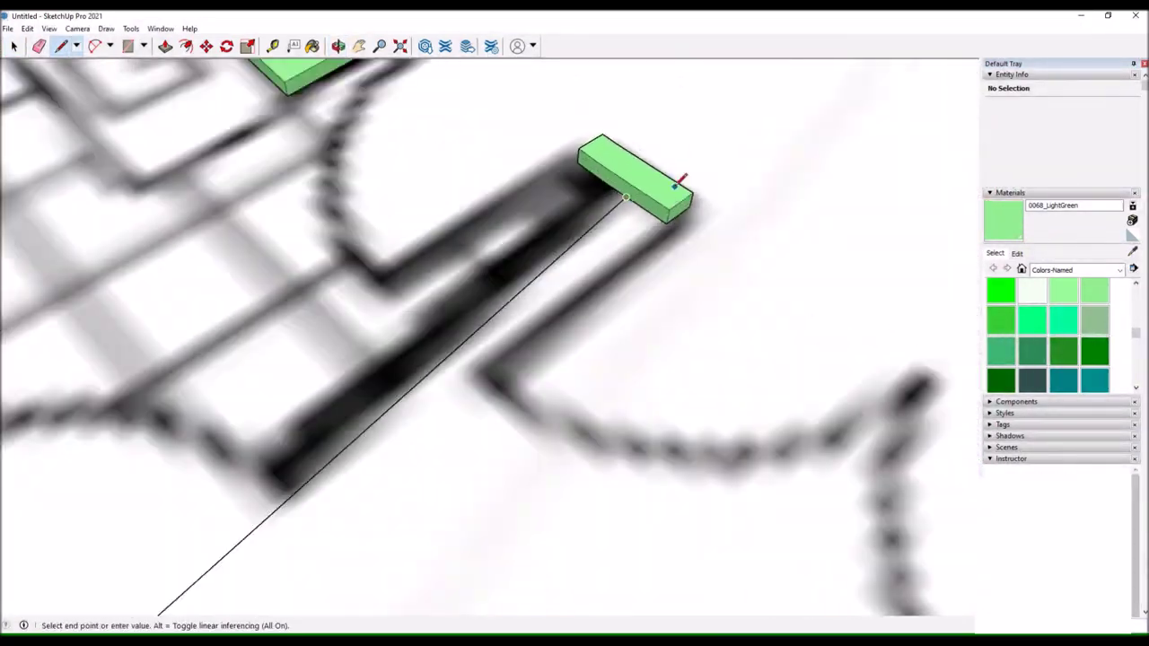
left_click(680, 179)
key("space")
left_click(628, 368)
key("m")
left_click(621, 341)
Place the copied edge on the green partition line to mark a doorway split.
scroll("down", 3)
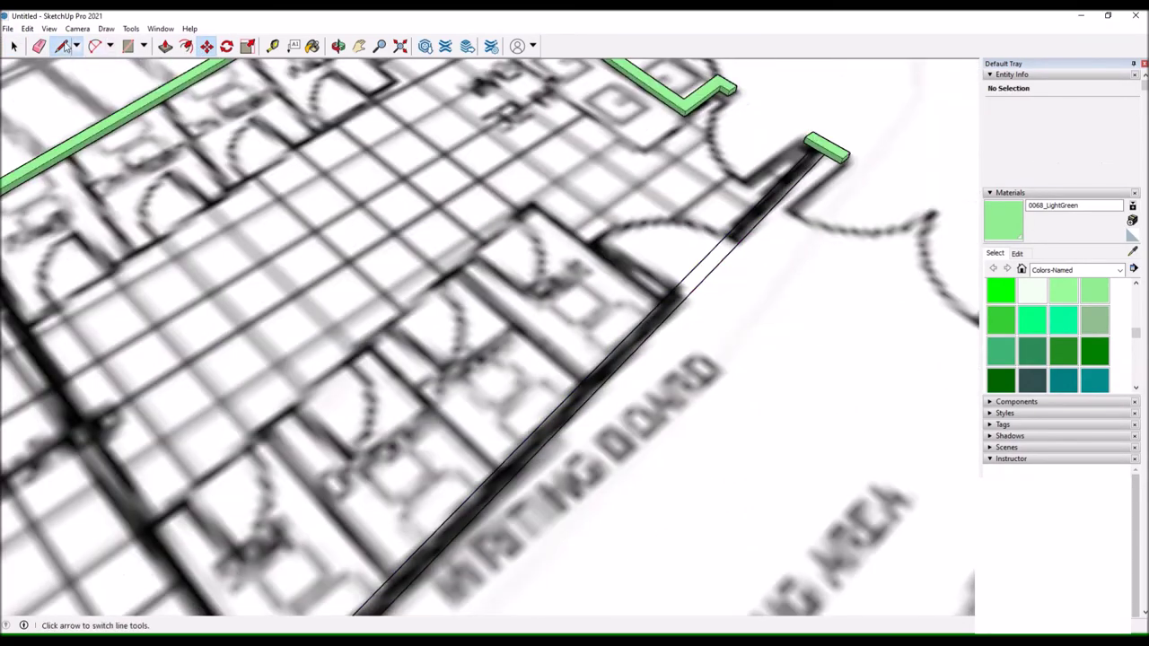
scroll("up", 3)
left_click_drag(664, 207, 286, 230)
key("p")
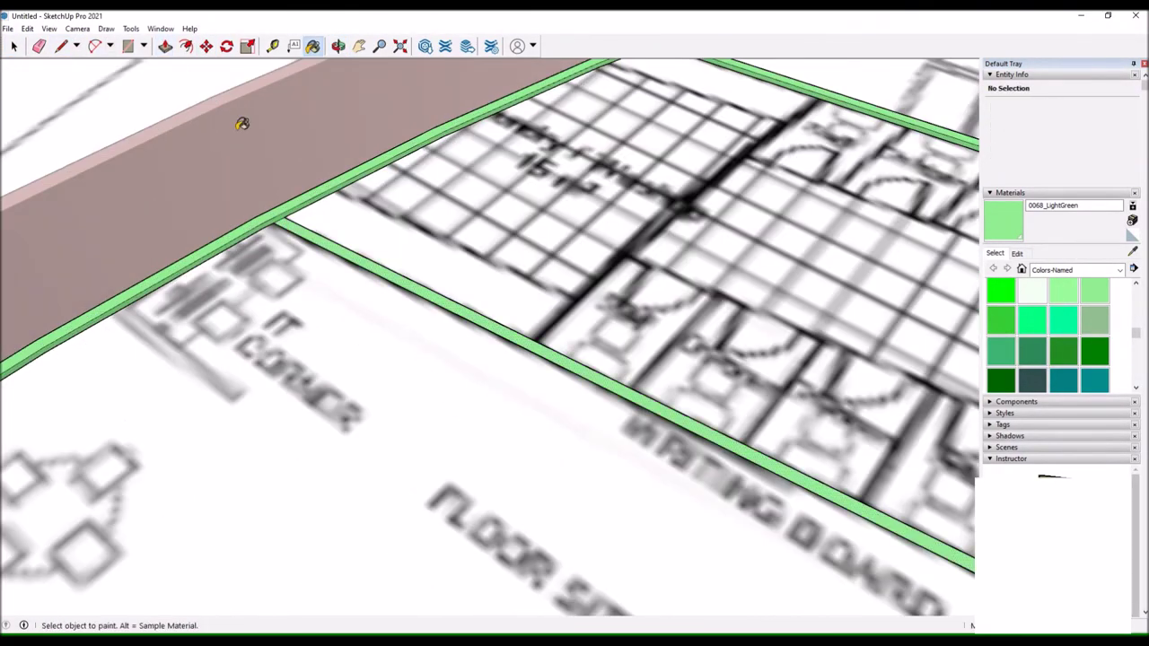
scroll("down", 3)
left_click_drag(269, 180, 493, 270)
scroll("up", 3)
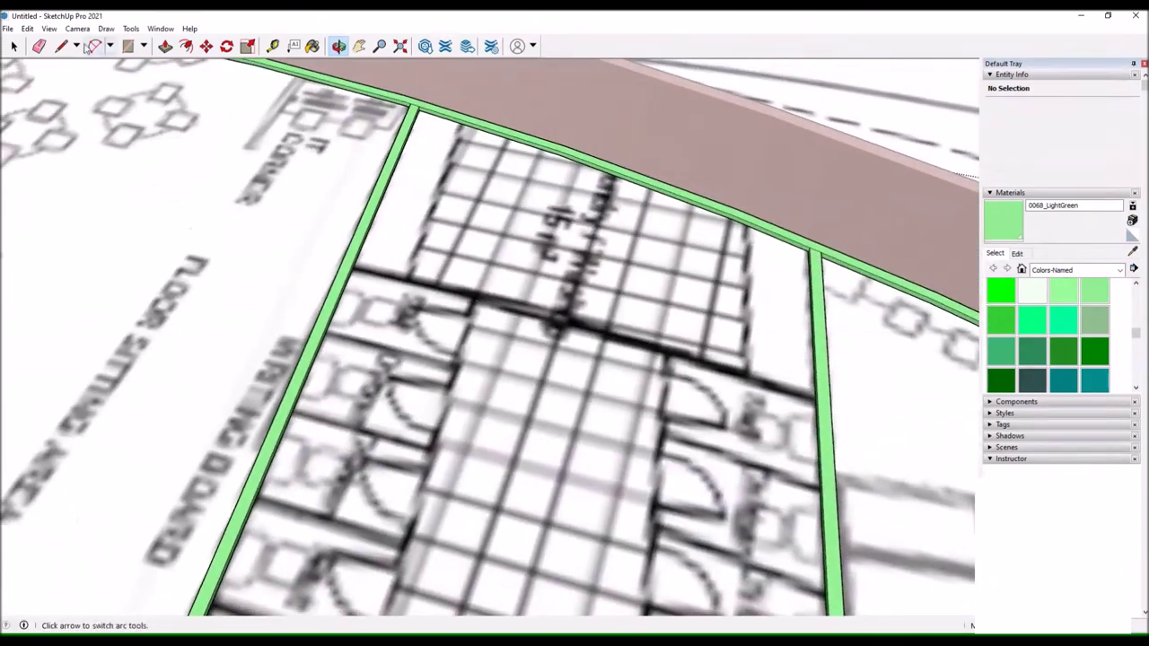
left_click(90, 46)
scroll("up", 3)
key("space")
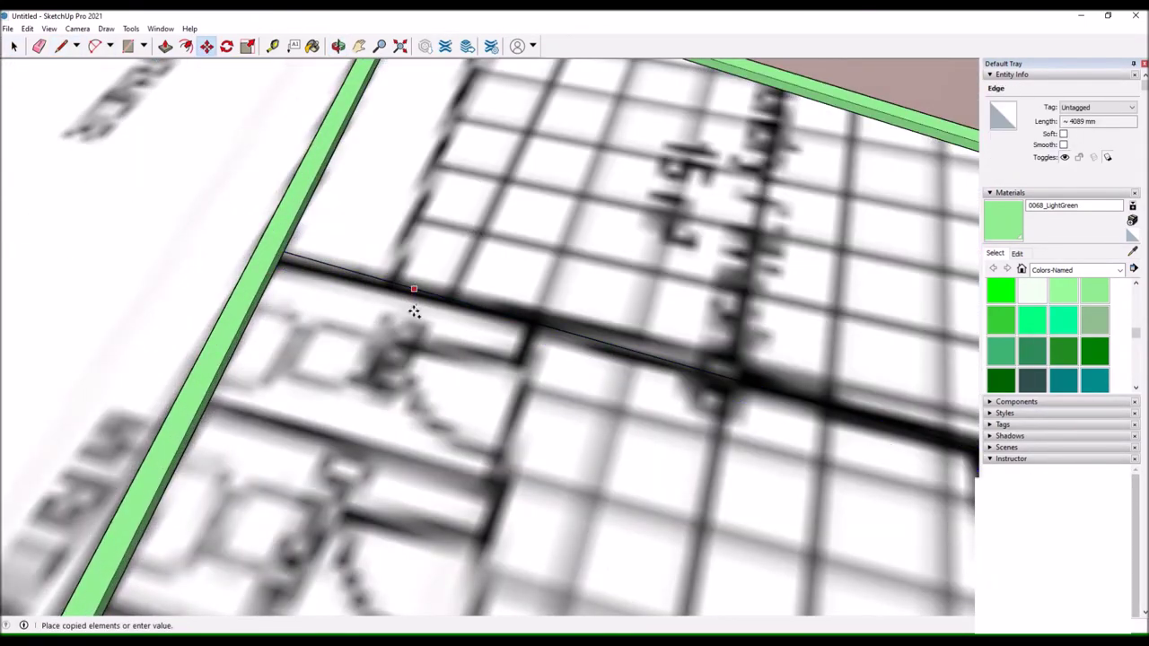
left_click(397, 303)
Draw a line across the green partition edge to cut the doorway gap.
key("l")
scroll("up", 3)
scroll("down", 3)
scroll("up", 3)
left_click_drag(398, 303, 692, 285)
left_click_drag(588, 276, 315, 280)
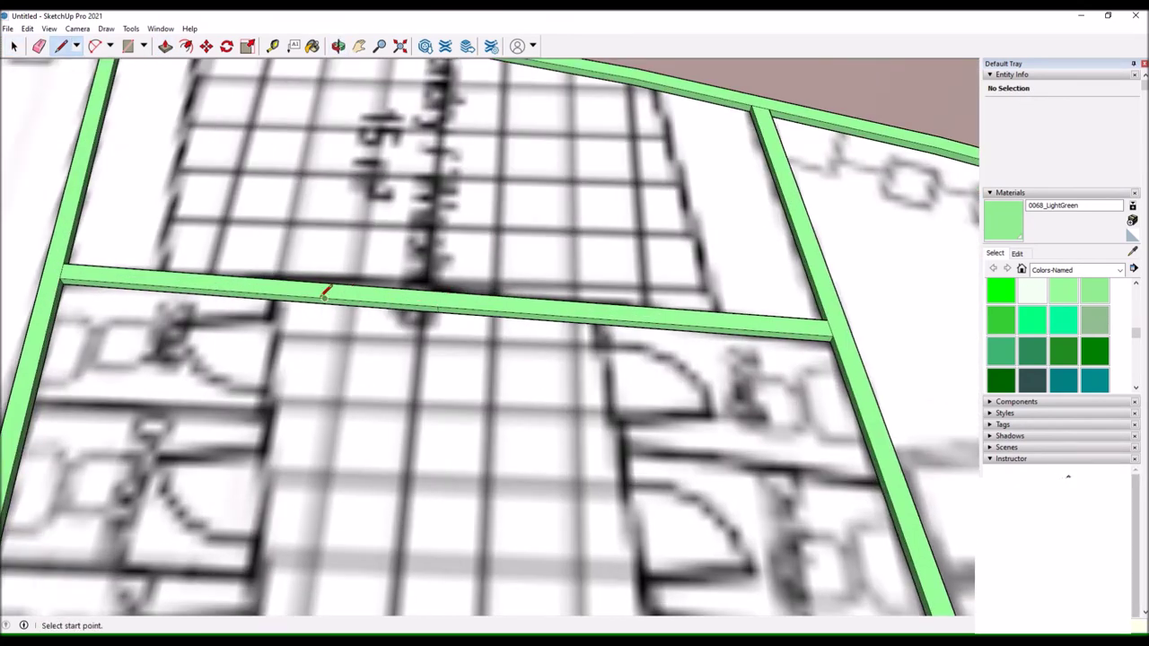
left_click(326, 297)
scroll("up", 3)
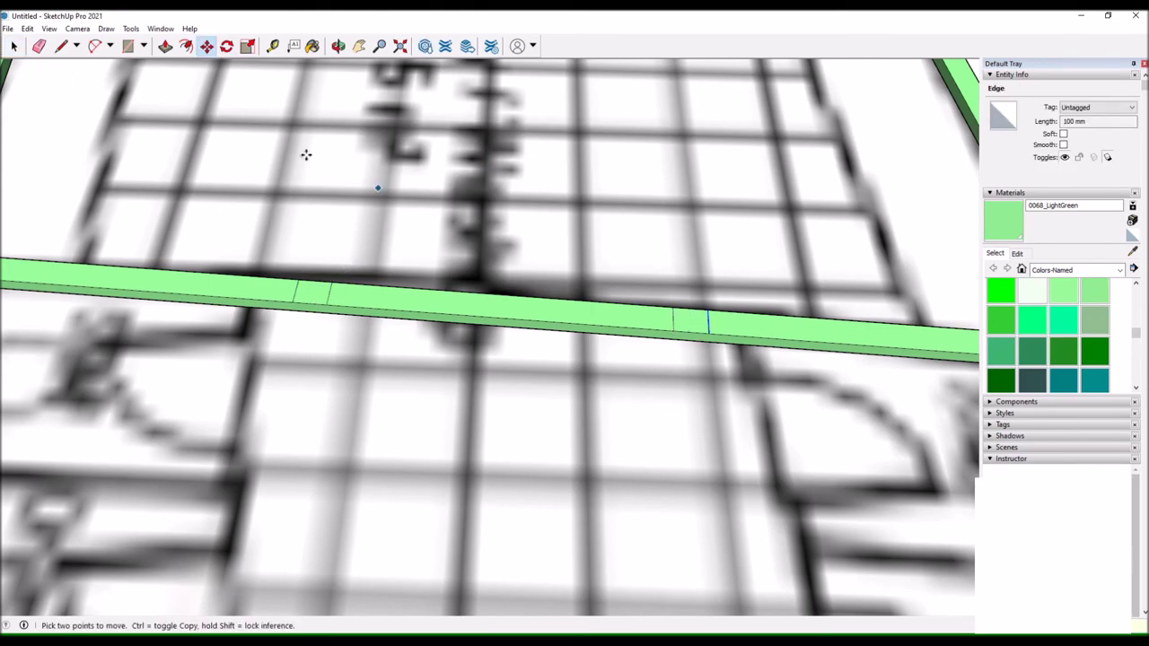
scroll("down", 3)
Survey the whole floor plan, then zoom to the coral outer wall and start a Line strip along it.
left_click_drag(649, 192, 576, 443)
scroll("up", 3)
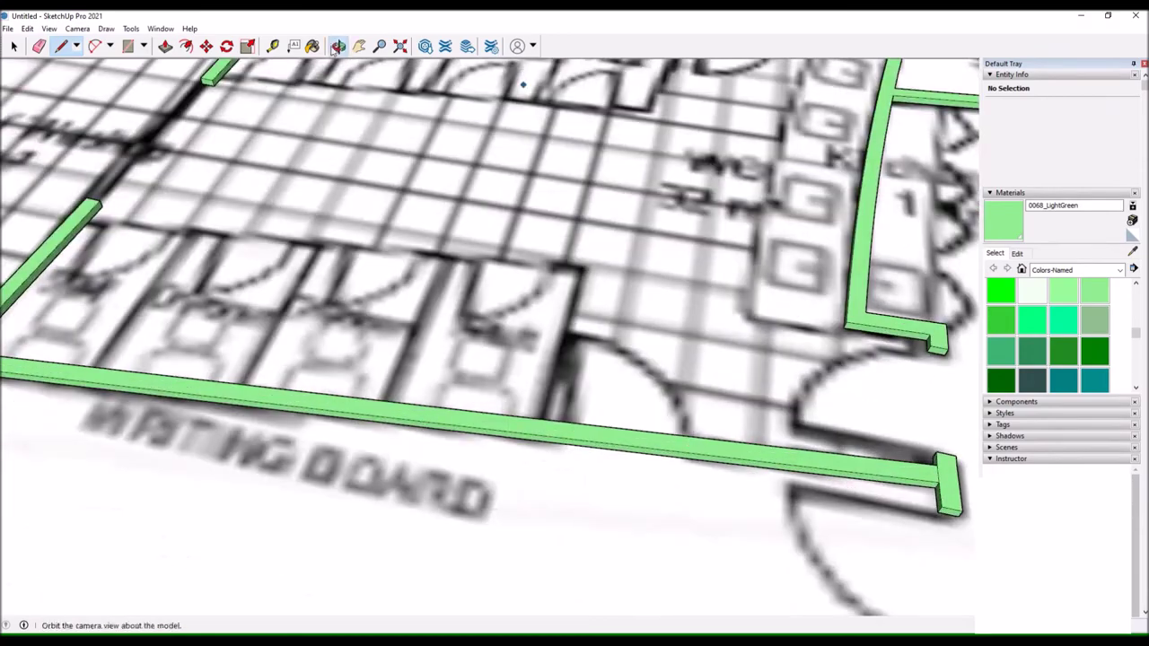
scroll("up", 3)
left_click_drag(628, 440, 608, 323)
scroll("down", 3)
scroll("down", 3)
left_click_drag(365, 175, 392, 247)
scroll("up", 3)
scroll("up", 3)
scroll("down", 3)
scroll("up", 3)
key("l")
scroll("up", 3)
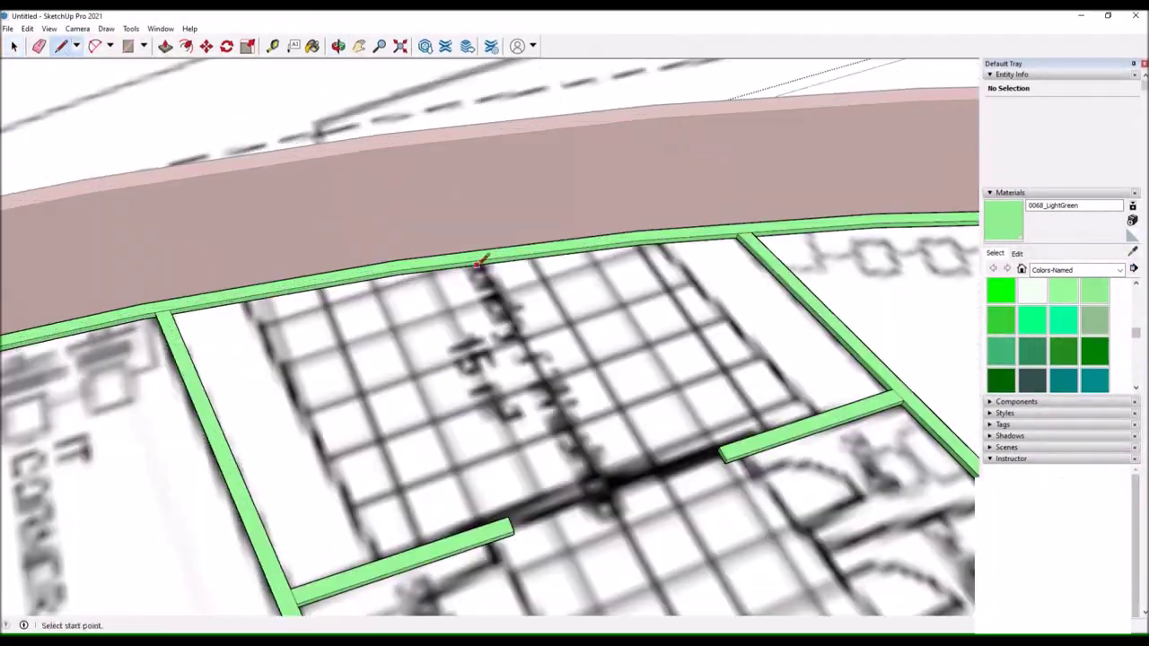
scroll("up", 3)
scroll("down", 3)
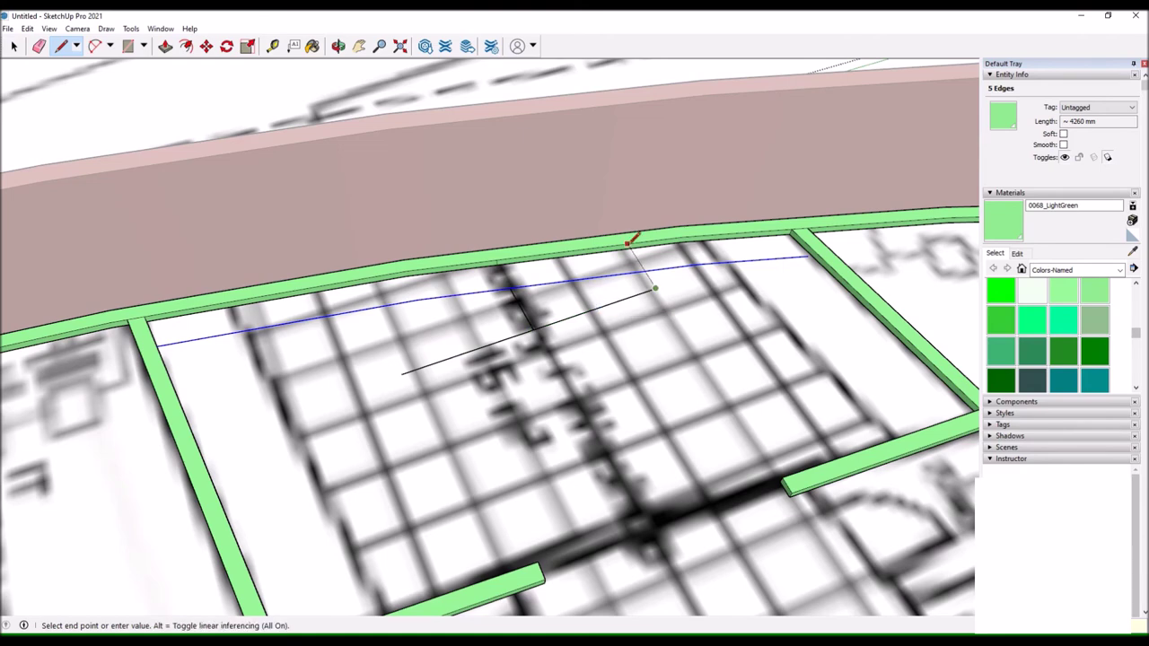
Close the outline against the wall edge and push away the unwanted grey ledge face.
left_click(631, 239)
key("space")
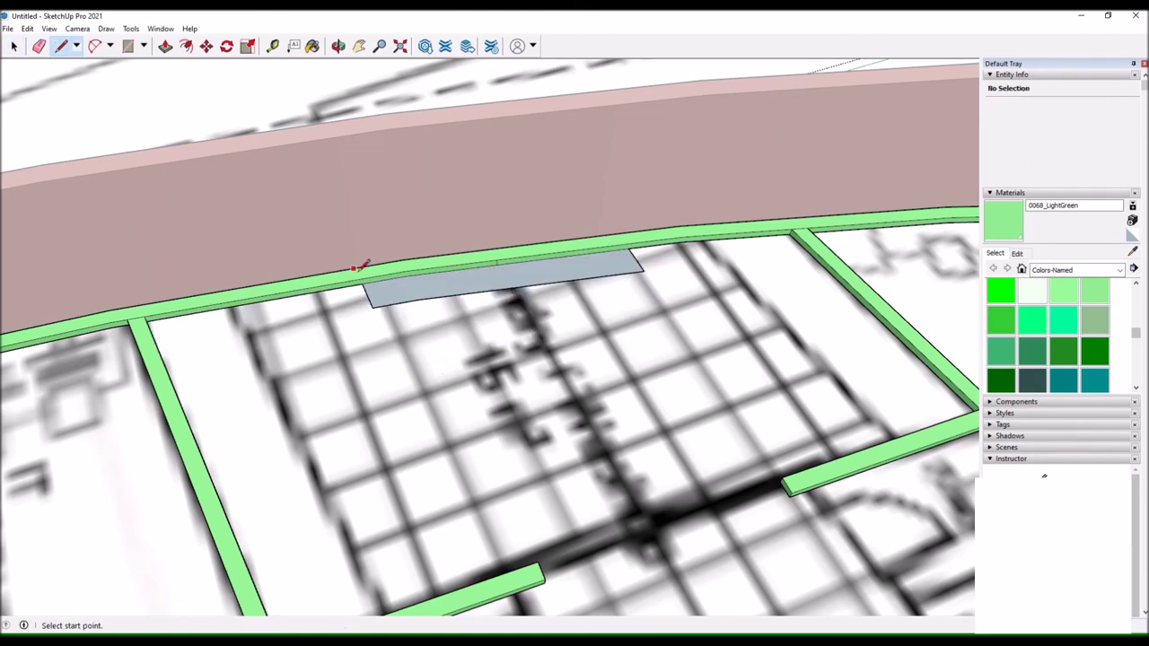
scroll("up", 3)
scroll("down", 3)
key("ctrl+z")
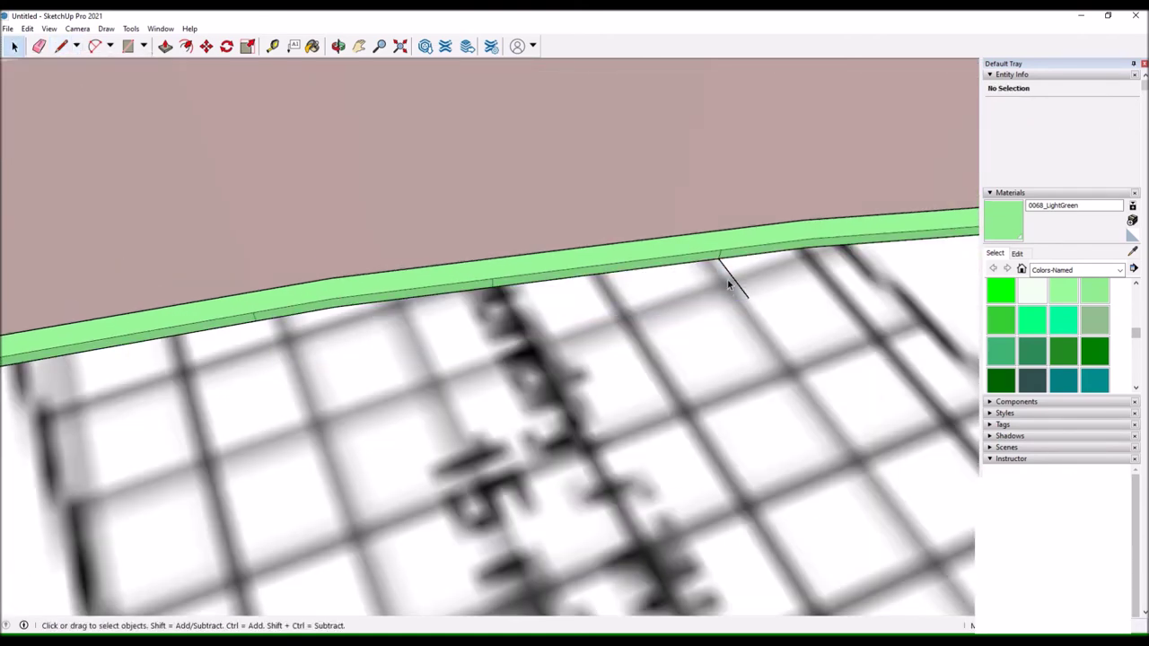
left_click_drag(317, 283, 511, 285)
key("space")
Push the coral outer wall segment through to open a doorway gap.
triple_click(433, 142)
left_click_drag(432, 142, 114, 55)
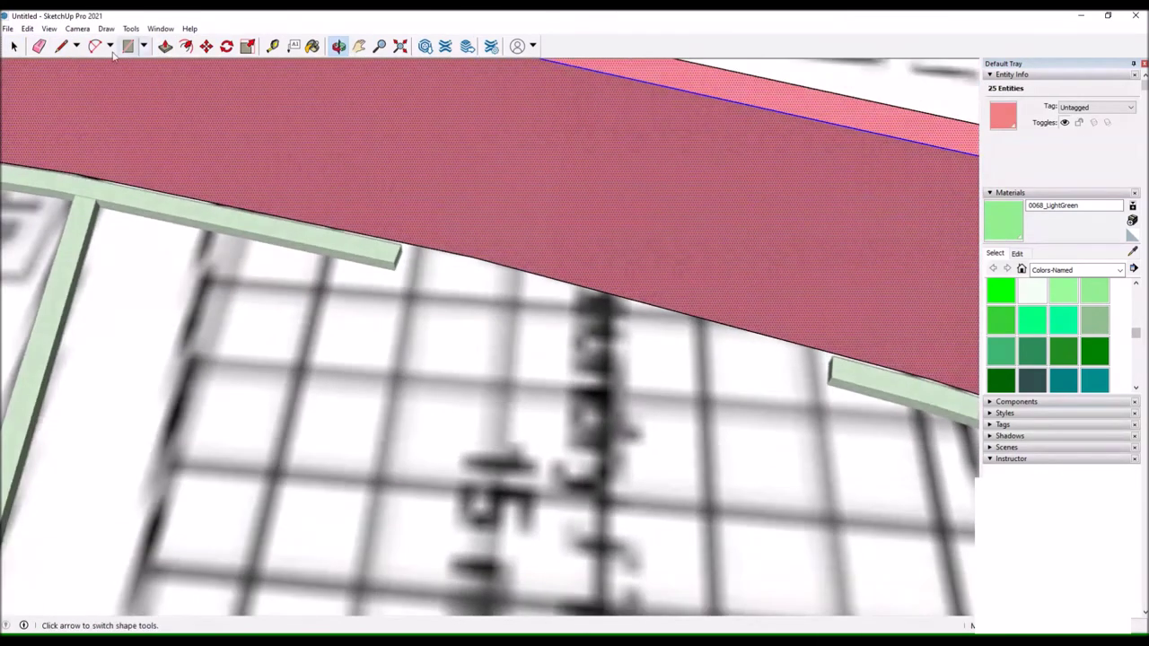
scroll("down", 3)
left_click_drag(415, 235, 546, 154)
scroll("up", 3)
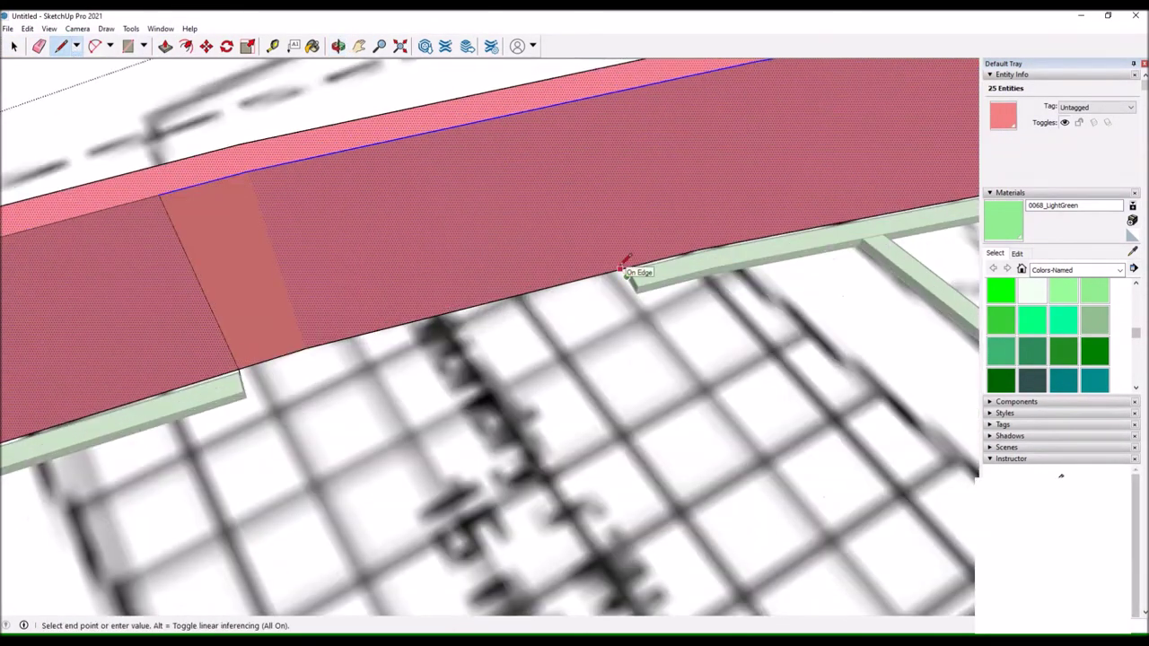
left_click(662, 79)
left_click_drag(662, 79, 63, 56)
key("p")
left_click_drag(413, 260, 413, 377)
left_click_drag(413, 377, 727, 350)
scroll("down", 3)
Outline the green partition's end corner and pull a small box up from it.
left_click(13, 46)
left_click(341, 226)
left_click_drag(341, 225, 409, 332)
key("l")
scroll("up", 3)
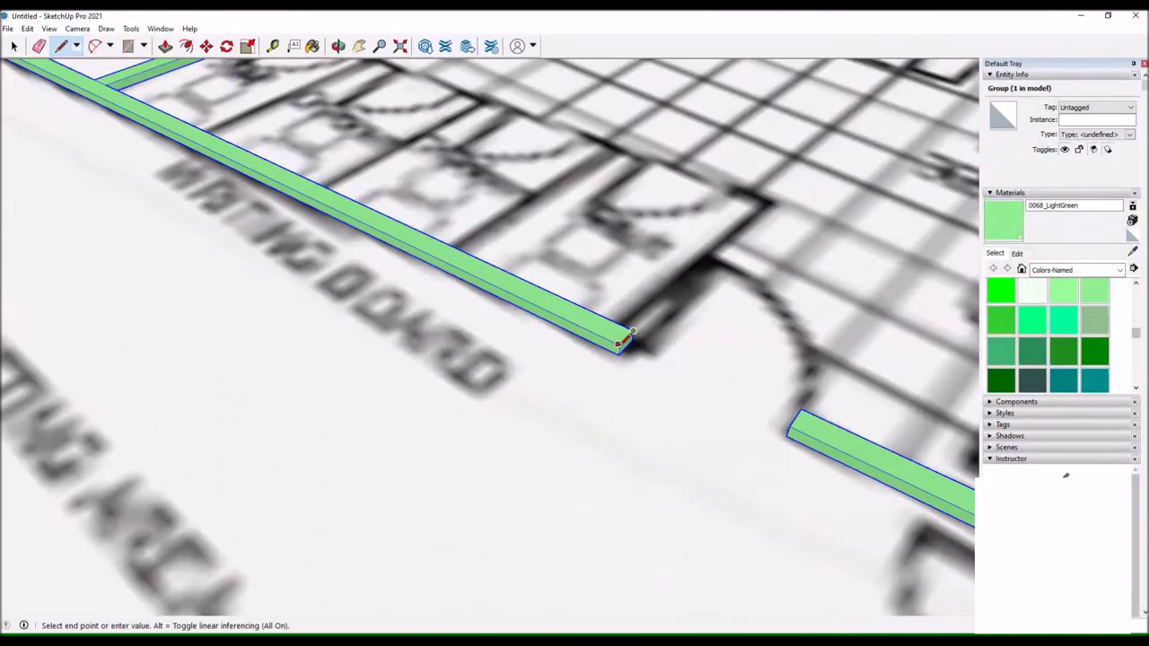
left_click(617, 344)
scroll("down", 3)
key("p")
left_click_drag(607, 345, 628, 188)
scroll("up", 3)
scroll("down", 3)
Group the post's geometry and copy it to the other partition end.
triple_click(550, 305)
right_click(557, 289)
left_click(608, 398)
key("m")
scroll("up", 3)
left_click(530, 363)
key("ctrl")
left_click(790, 489)
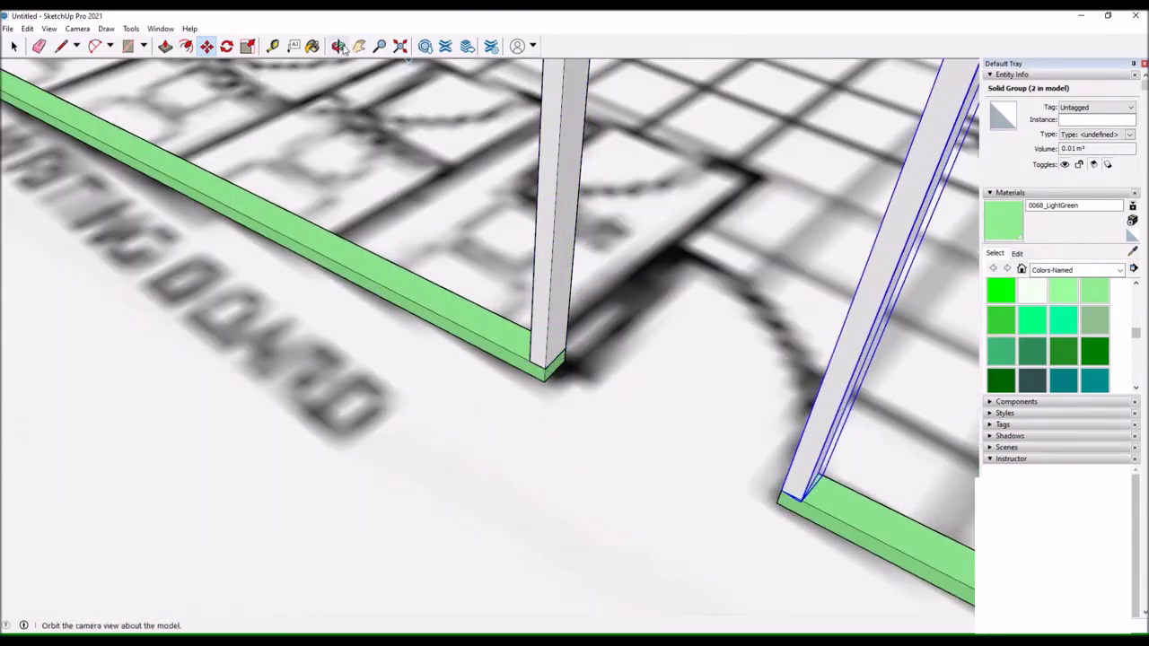
Orbit out over the floor plan and select the green partition's top face.
left_click(226, 46)
scroll("up", 3)
left_click(338, 45)
left_click_drag(554, 212, 574, 341)
scroll("down", 3)
left_click(14, 50)
left_click(61, 46)
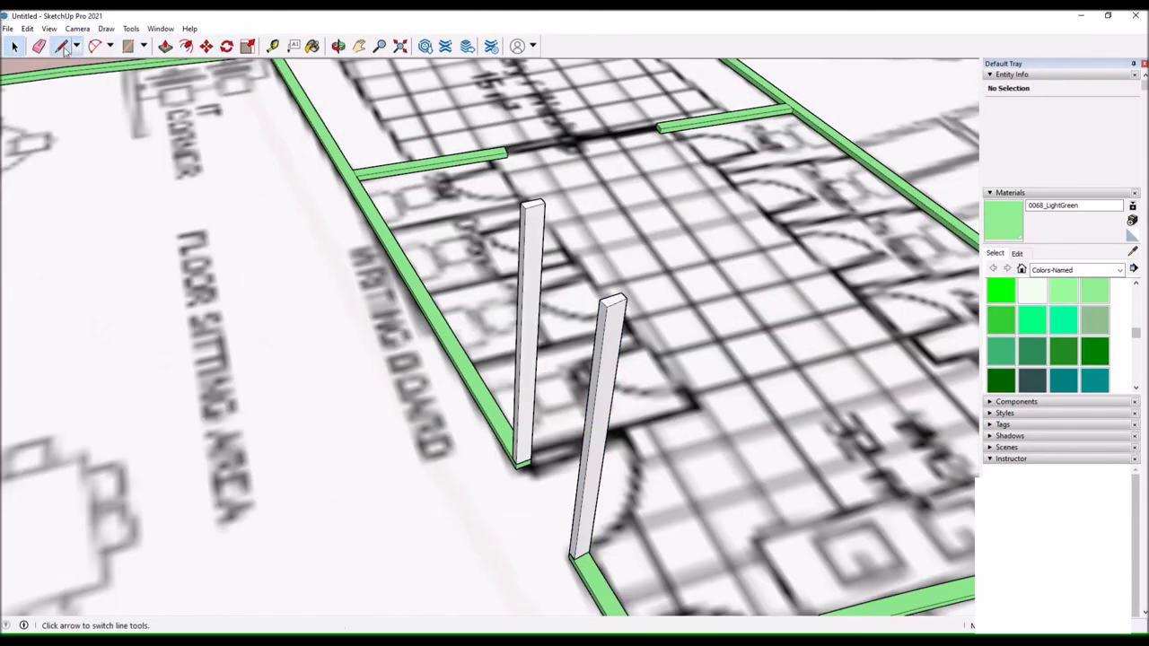
left_click(458, 312)
scroll("up", 3)
scroll("down", 3)
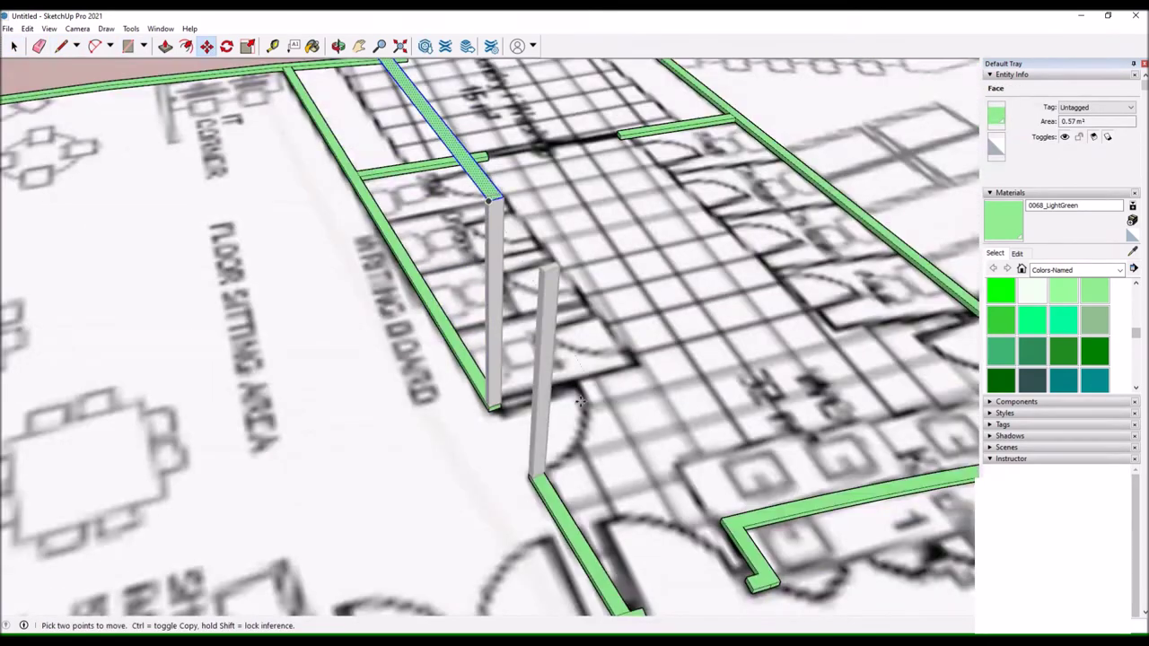
Copy the partition strip from its corner and select the post.
left_click(207, 46)
scroll("up", 3)
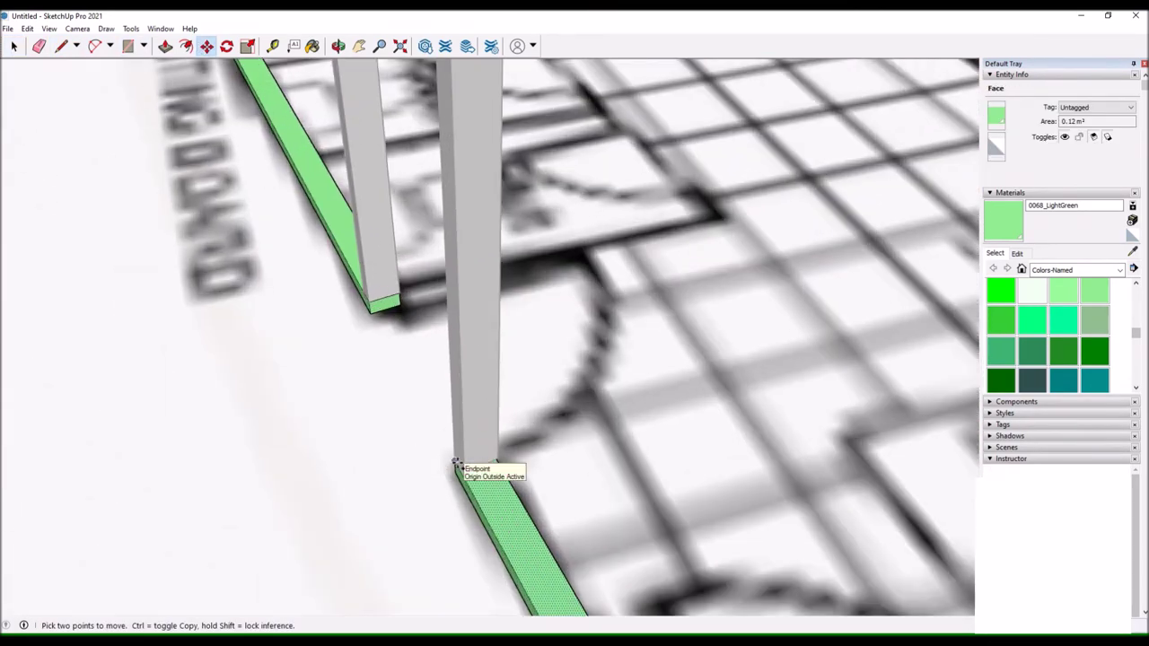
left_click(461, 470)
key("ctrl")
scroll("down", 3)
left_click(588, 350)
scroll("up", 3)
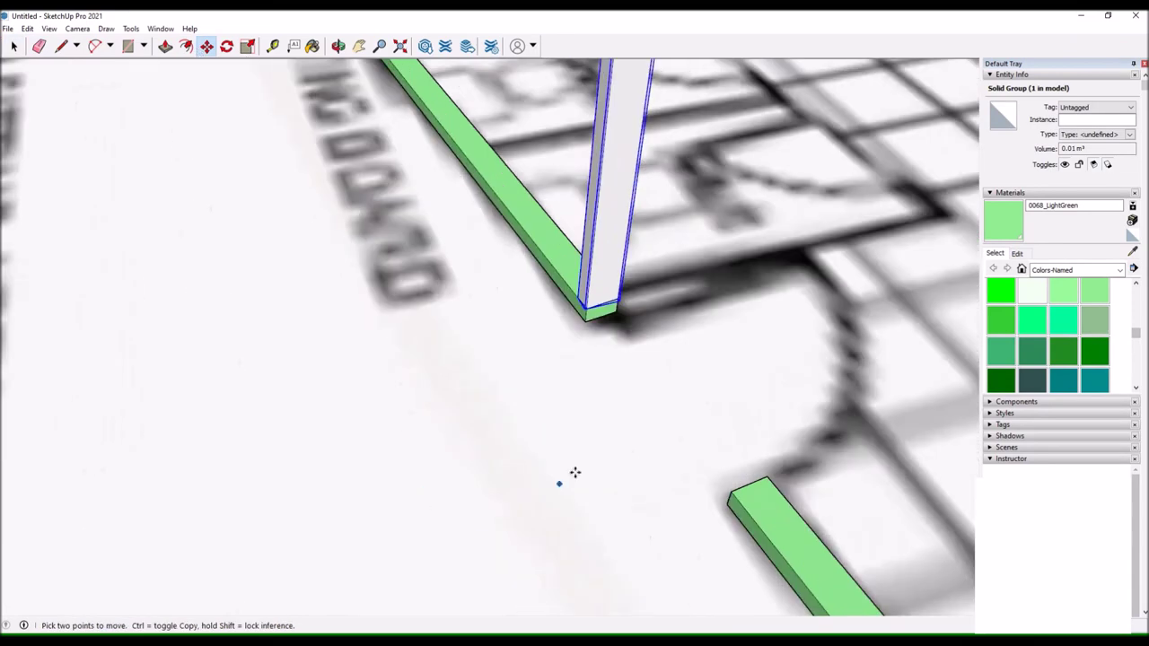
left_click_drag(446, 416, 241, 78)
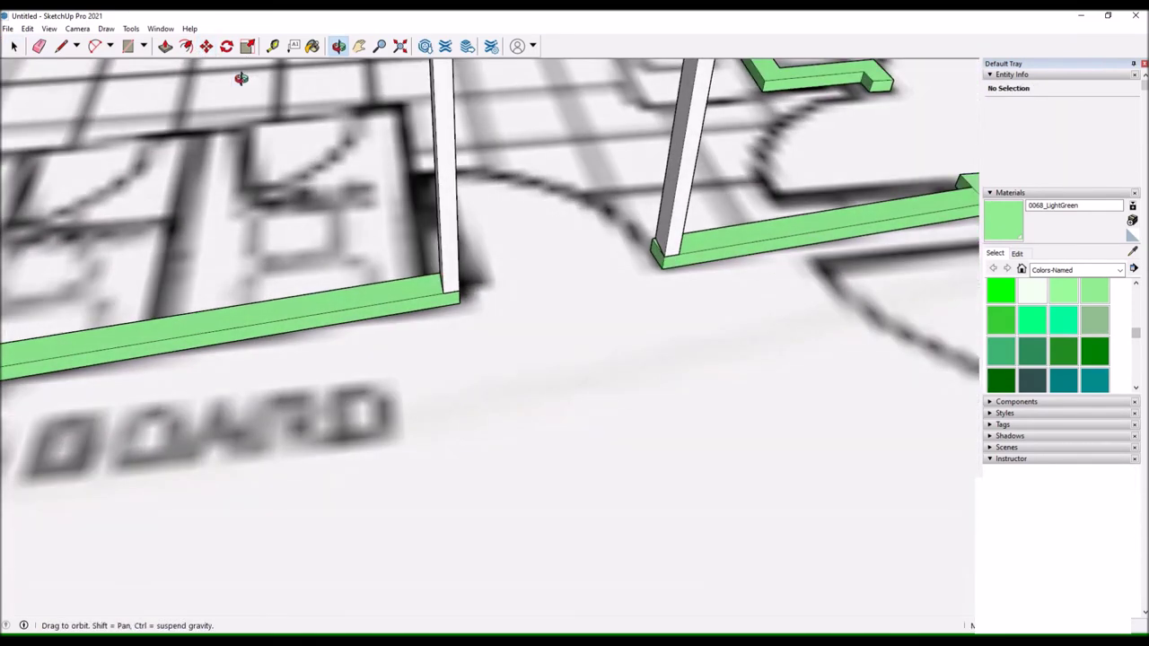
Select the left post and begin moving it into place.
key("l")
scroll("up", 3)
left_click(611, 211)
scroll("down", 3)
left_click_drag(616, 268, 595, 309)
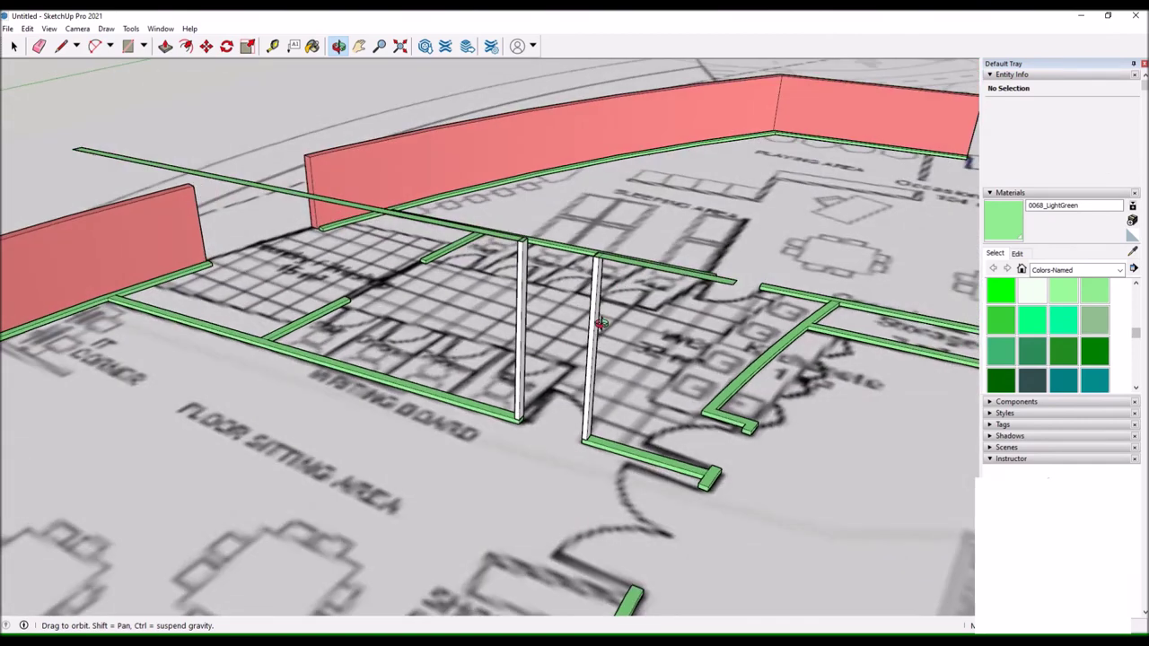
left_click(611, 263)
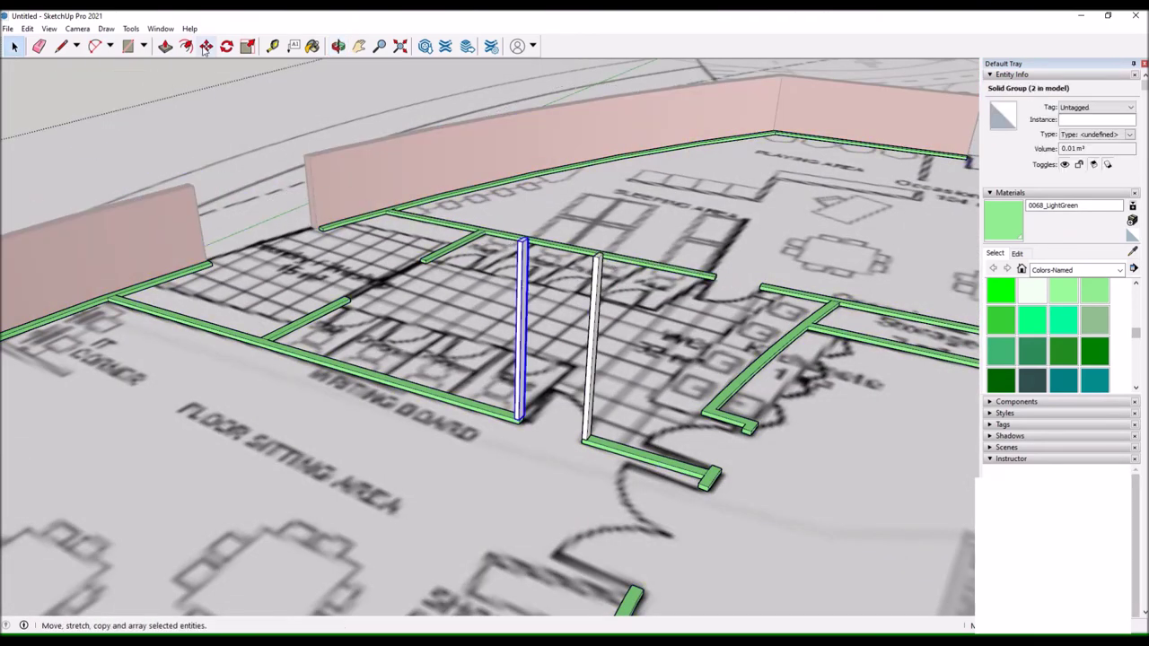
left_click(206, 49)
scroll("up", 3)
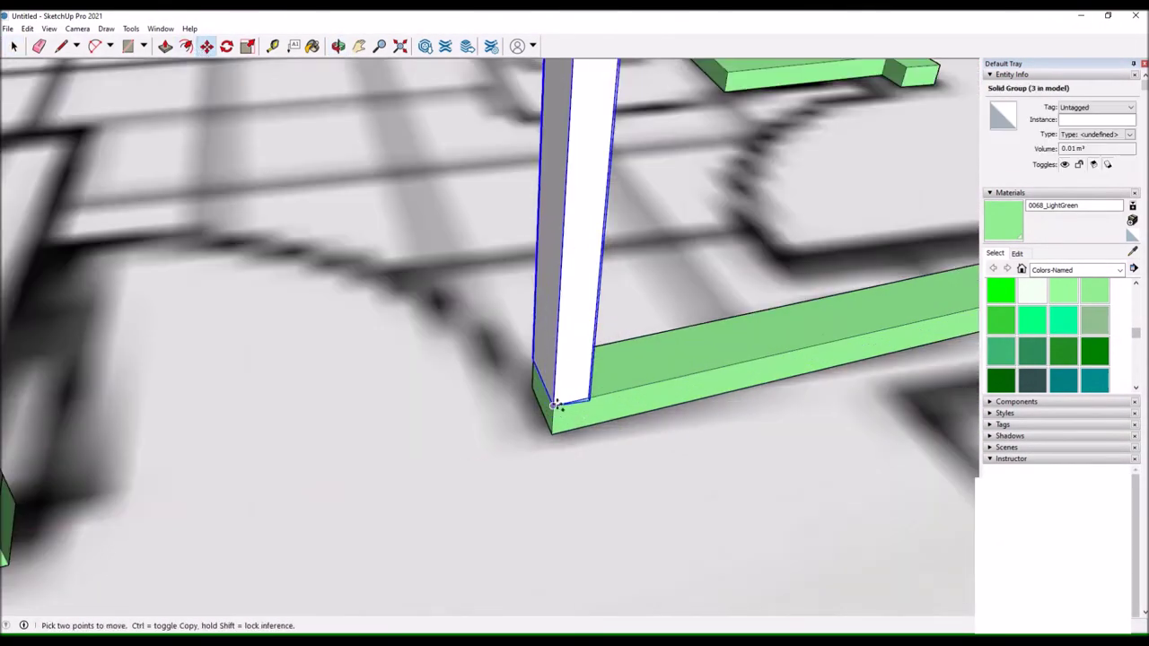
scroll("down", 3)
Start trial lines on the posts' top corners, cancelling them, and orbit to the partition end.
left_click_drag(559, 497, 628, 359)
key("l")
left_click(358, 258)
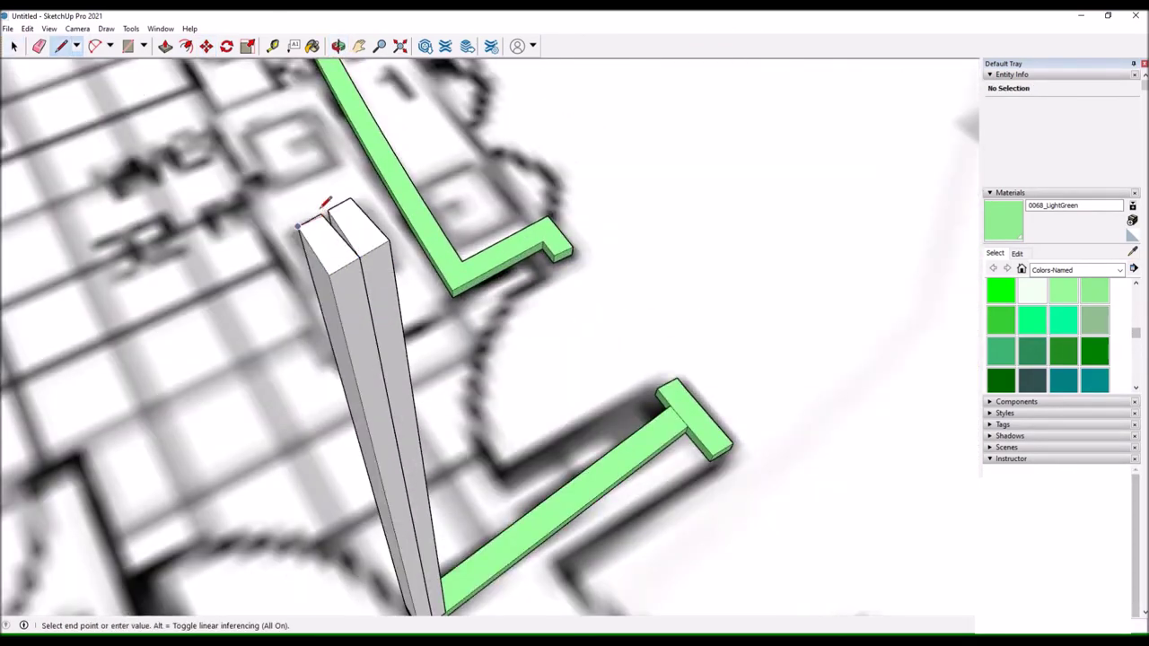
key("Escape")
scroll("down", 3)
left_click_drag(393, 204, 422, 215)
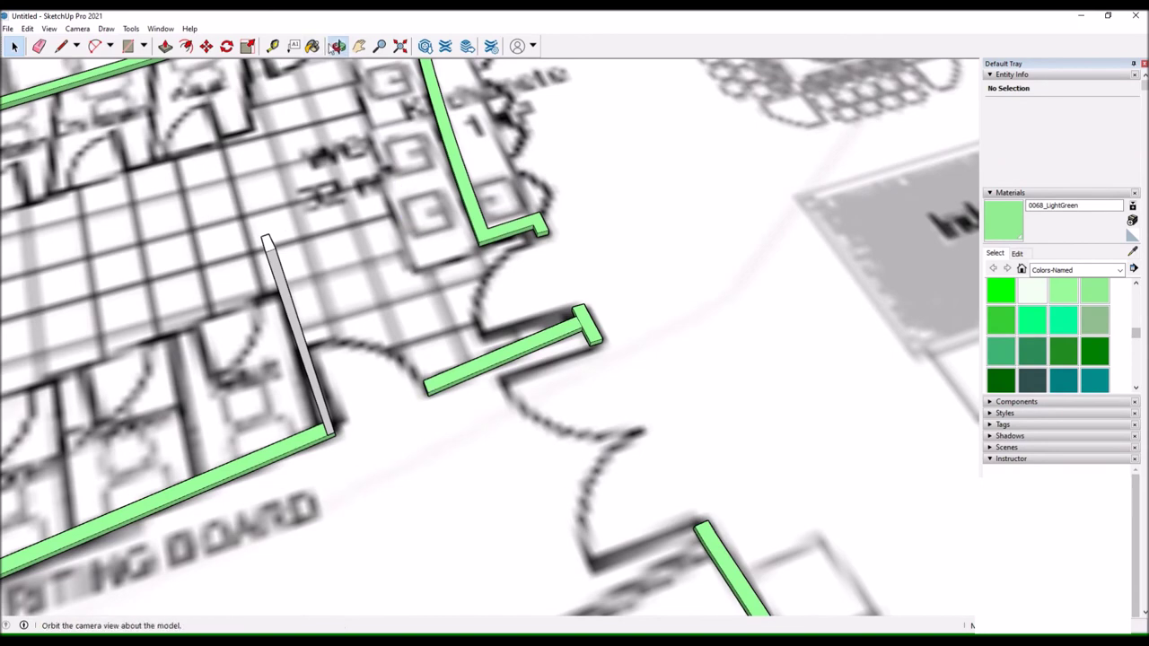
scroll("up", 3)
key("l")
left_click(321, 221)
scroll("down", 3)
key("Escape")
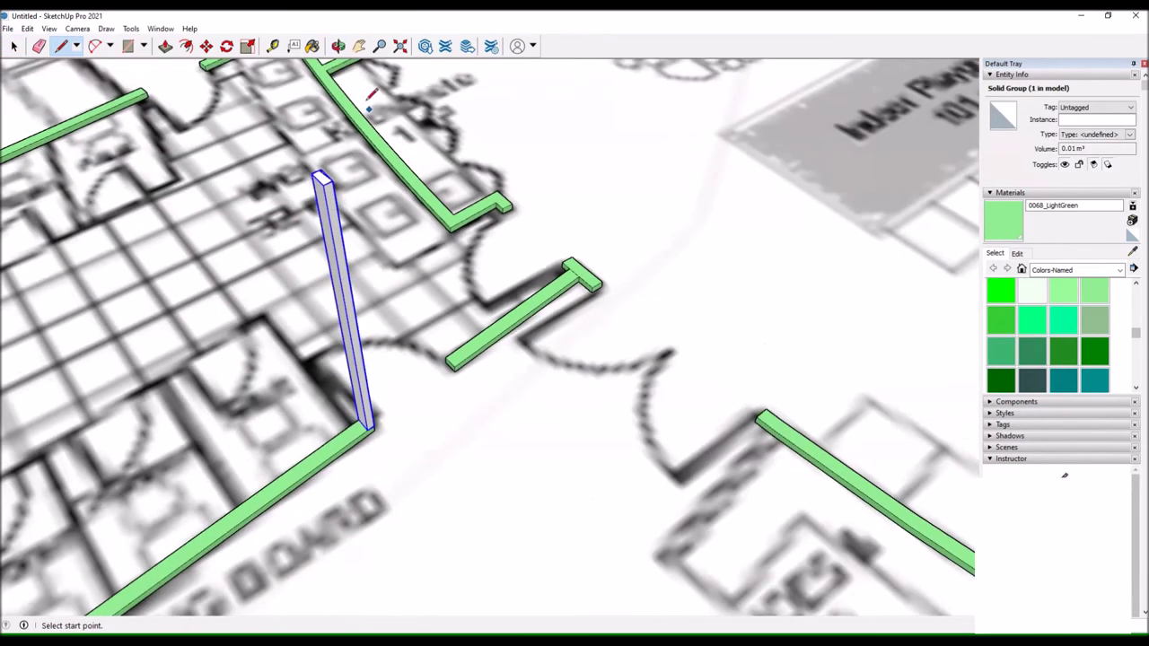
left_click_drag(333, 167, 411, 294)
scroll("up", 3)
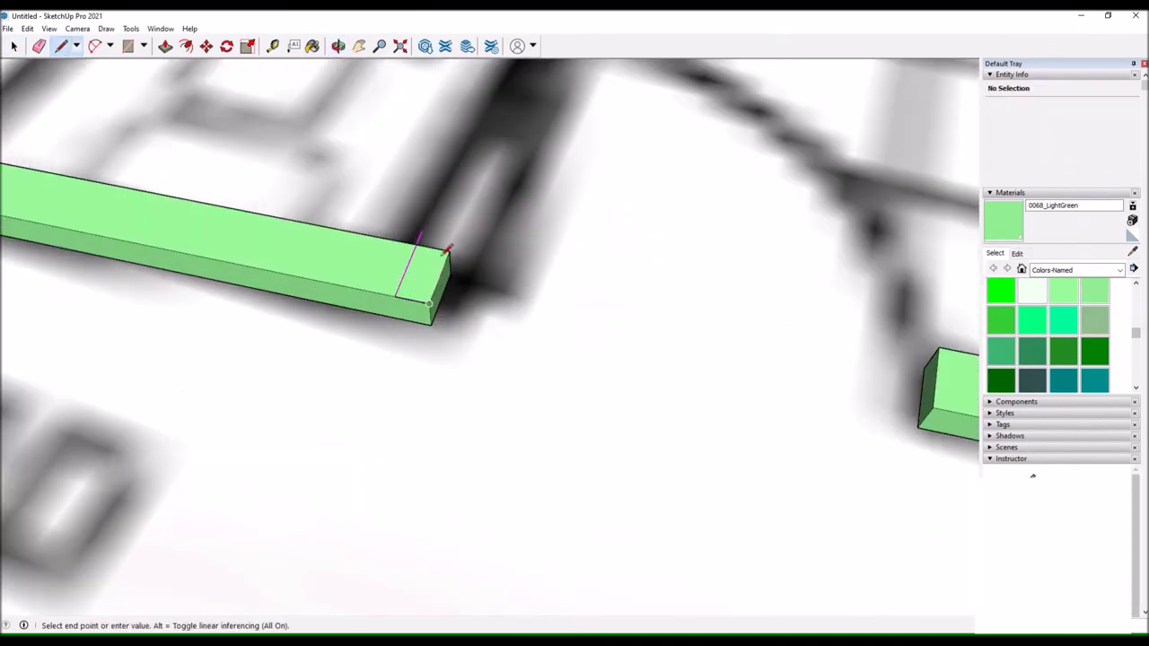
Pull the partition end face up into a post and make it a 'Door Stud' component.
left_click(420, 269)
scroll("down", 3)
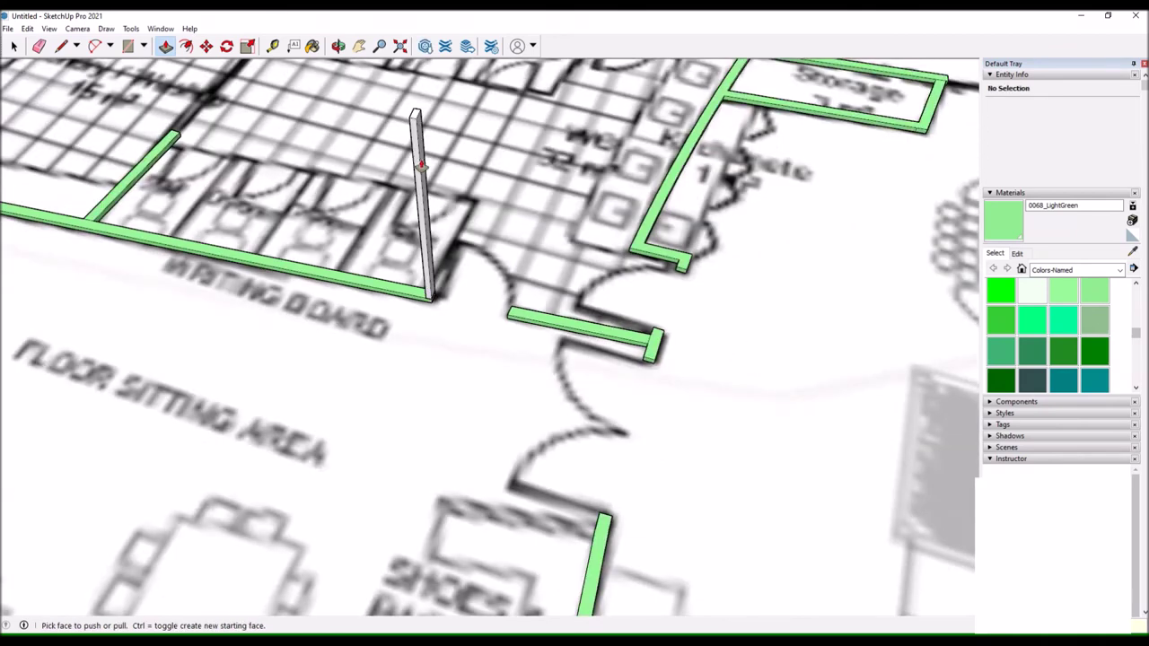
left_click(420, 164)
left_click_drag(420, 165, 123, 89)
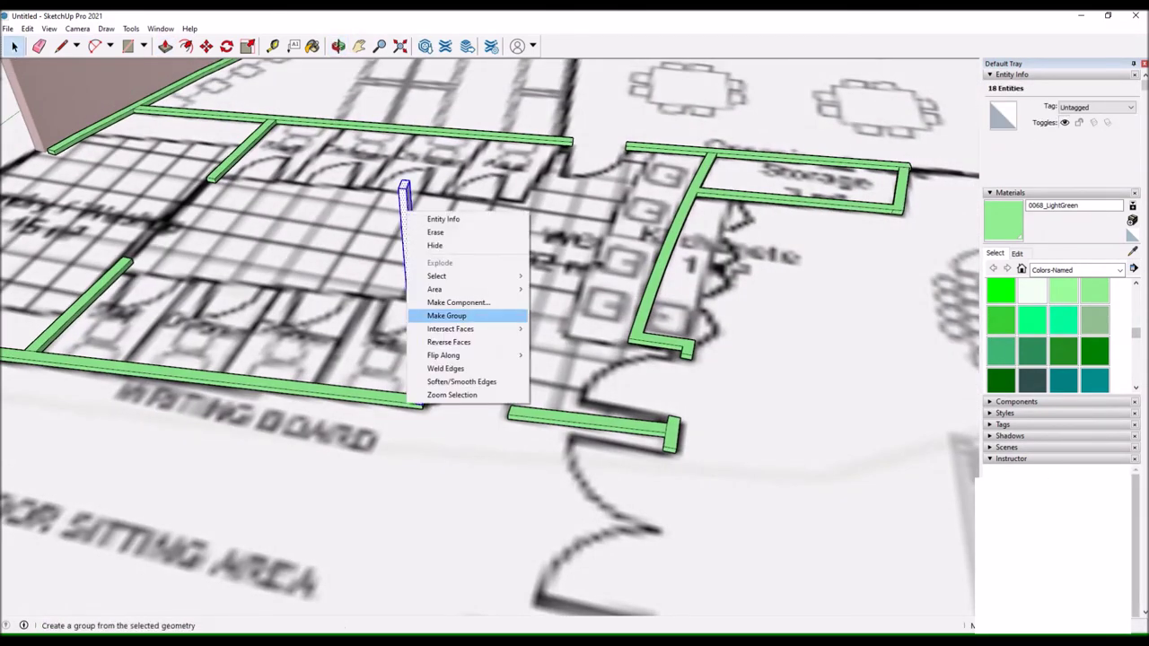
left_click(446, 315)
right_click(409, 218)
left_click(458, 341)
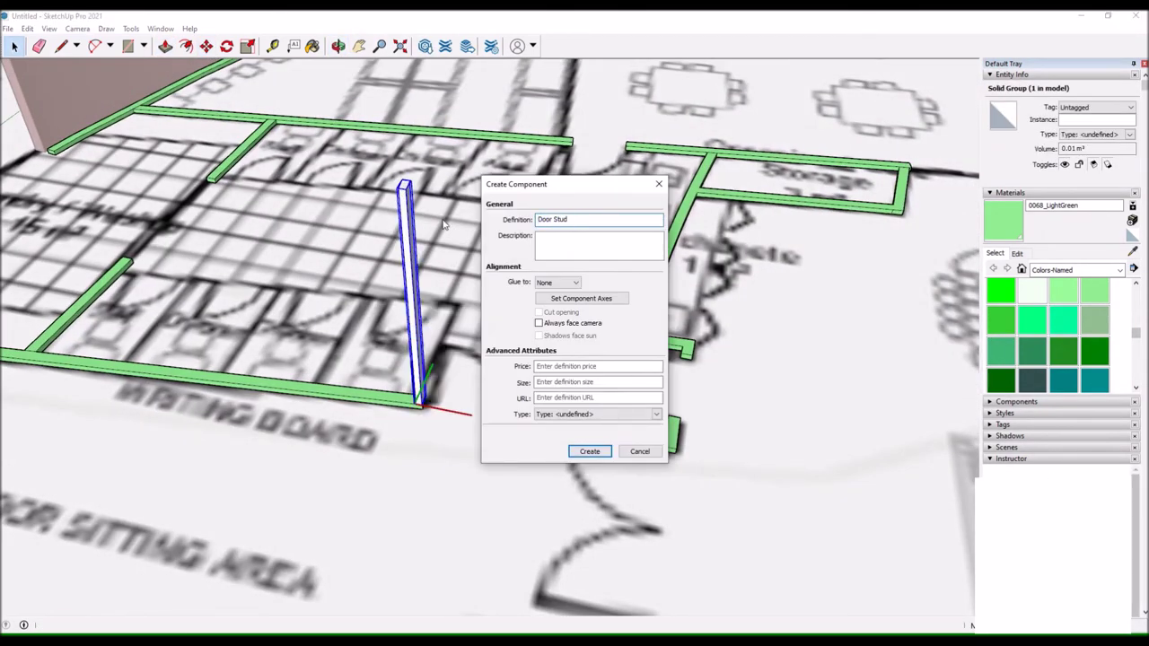
key("Return")
Inspect the studs across the floor plan and start a line at the right stud's top.
key("m")
scroll("up", 3)
left_click_drag(471, 465, 377, 405)
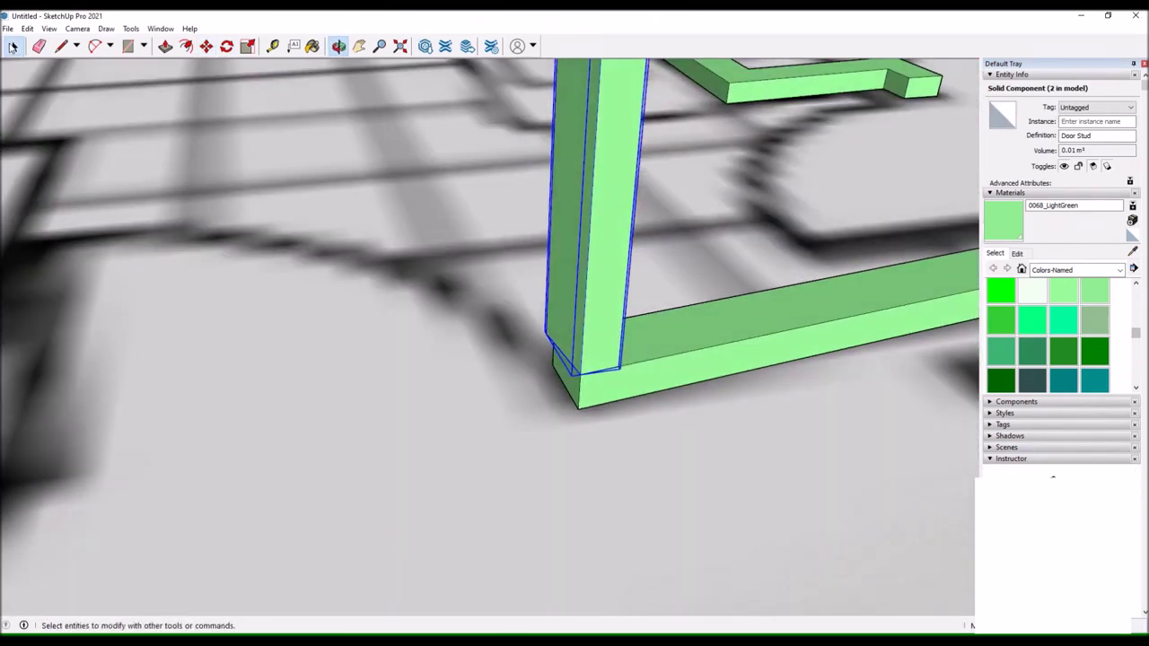
scroll("down", 3)
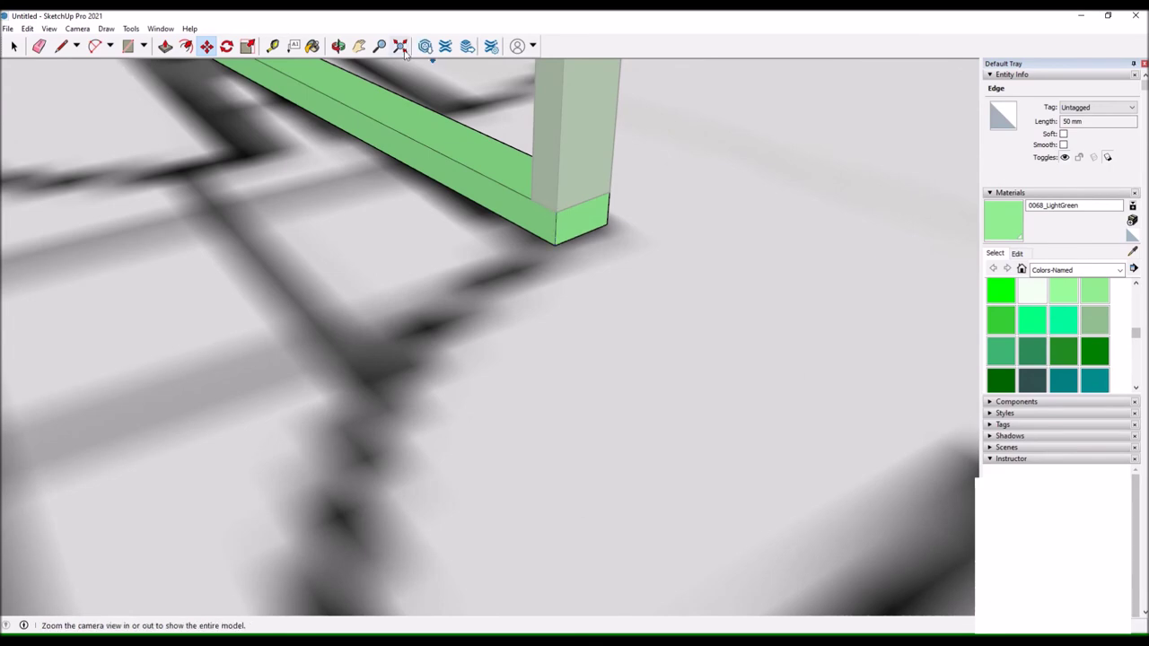
left_click_drag(589, 207, 426, 228)
key("space")
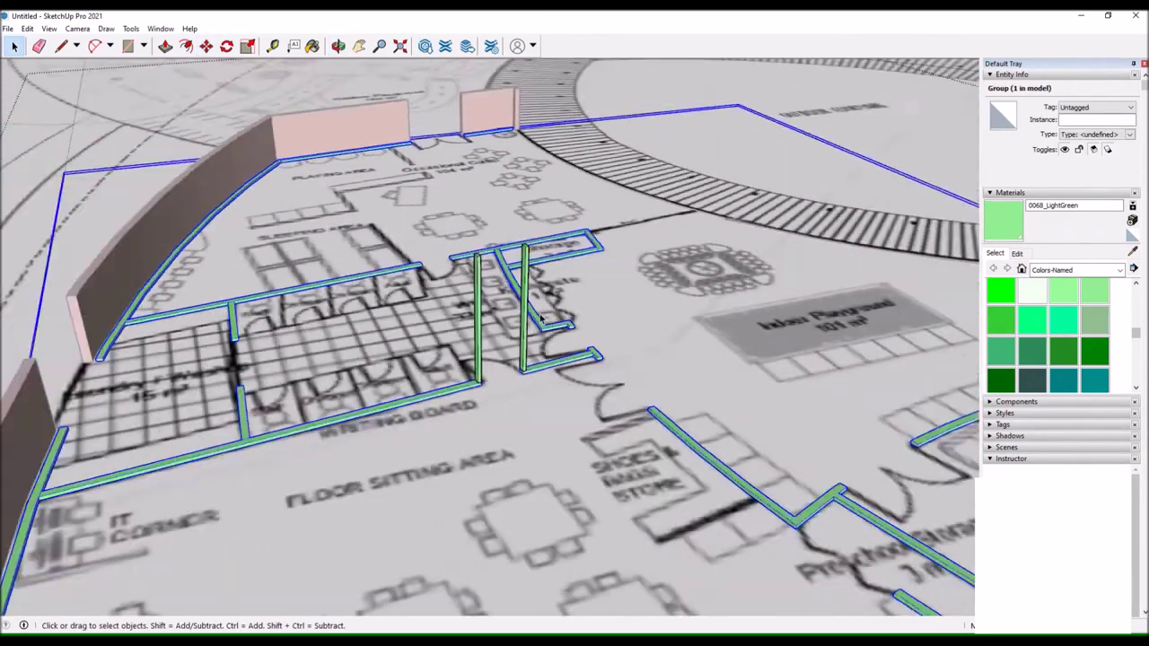
key("l")
left_click(571, 161)
left_click_drag(571, 162, 379, 204)
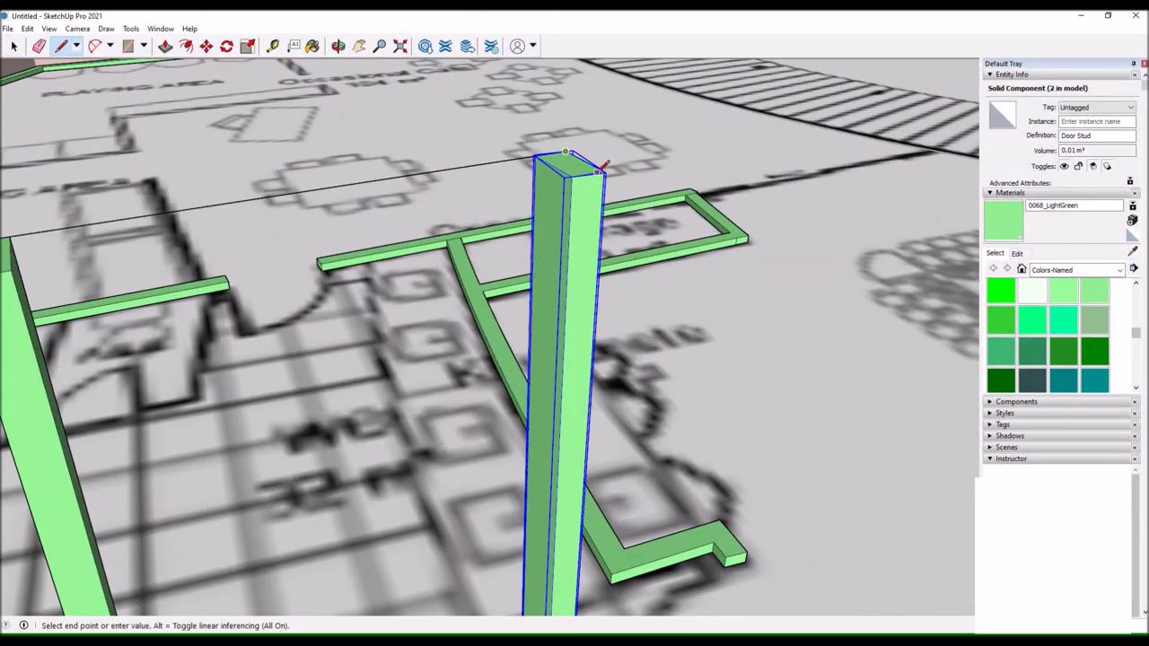
Paint the new header over the doorway BlueViolet.
left_click_drag(332, 141, 318, 401)
key("p")
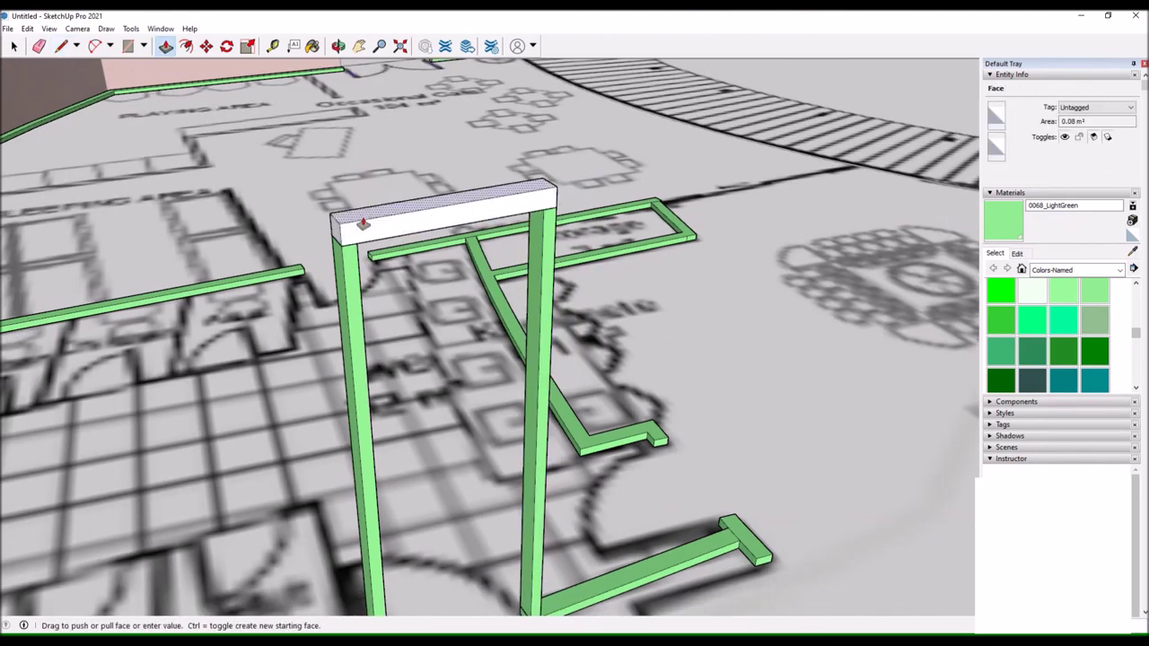
left_click_drag(362, 224, 288, 174)
right_click(392, 184)
left_click_drag(393, 185, 119, 58)
scroll("down", 3)
left_click(1032, 374)
left_click(598, 226)
right_click(589, 240)
left_click(667, 359)
Finish placing the copied stud and leave face extrusion.
scroll("down", 3)
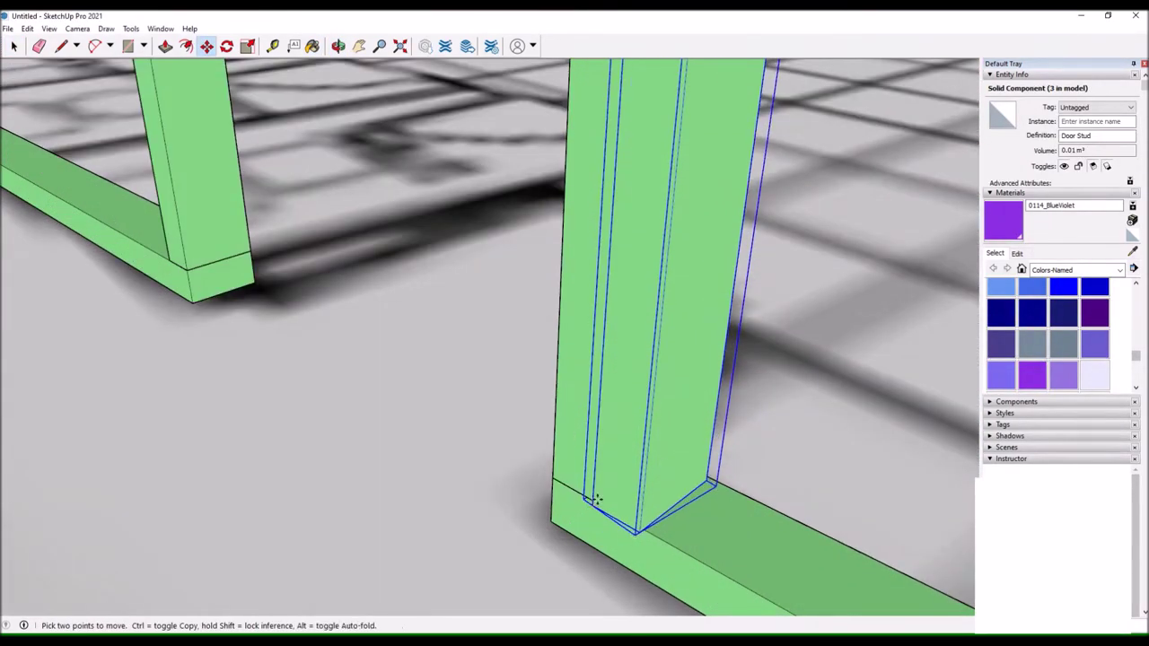
scroll("down", 3)
key("space")
scroll("down", 3)
right_click(590, 256)
key("Escape")
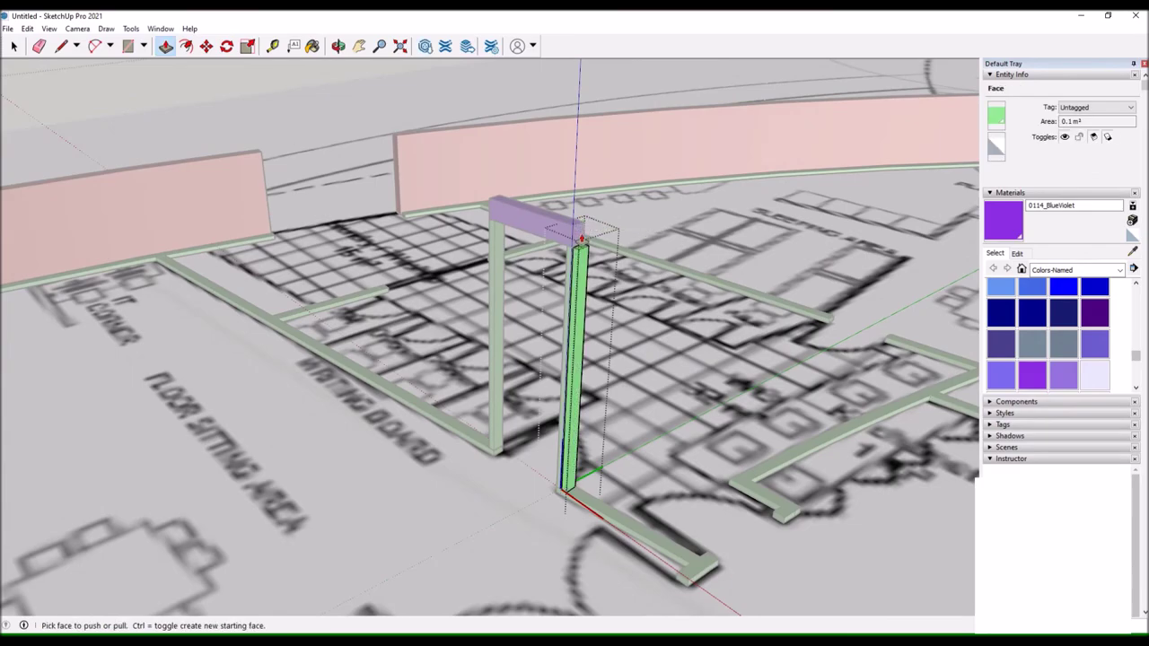
key("space")
scroll("down", 3)
Start a lintel outline line at a door stud's corner.
left_click_drag(220, 117, 557, 390)
scroll("up", 3)
key("l")
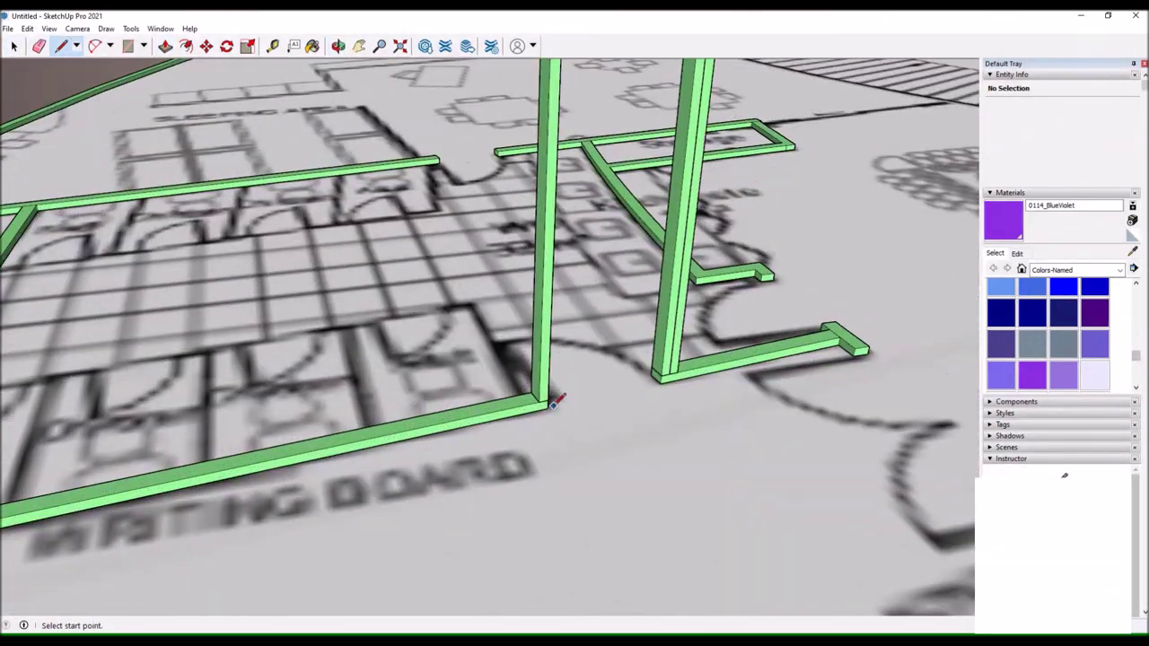
scroll("down", 3)
left_click_drag(348, 365, 556, 395)
left_click(592, 417)
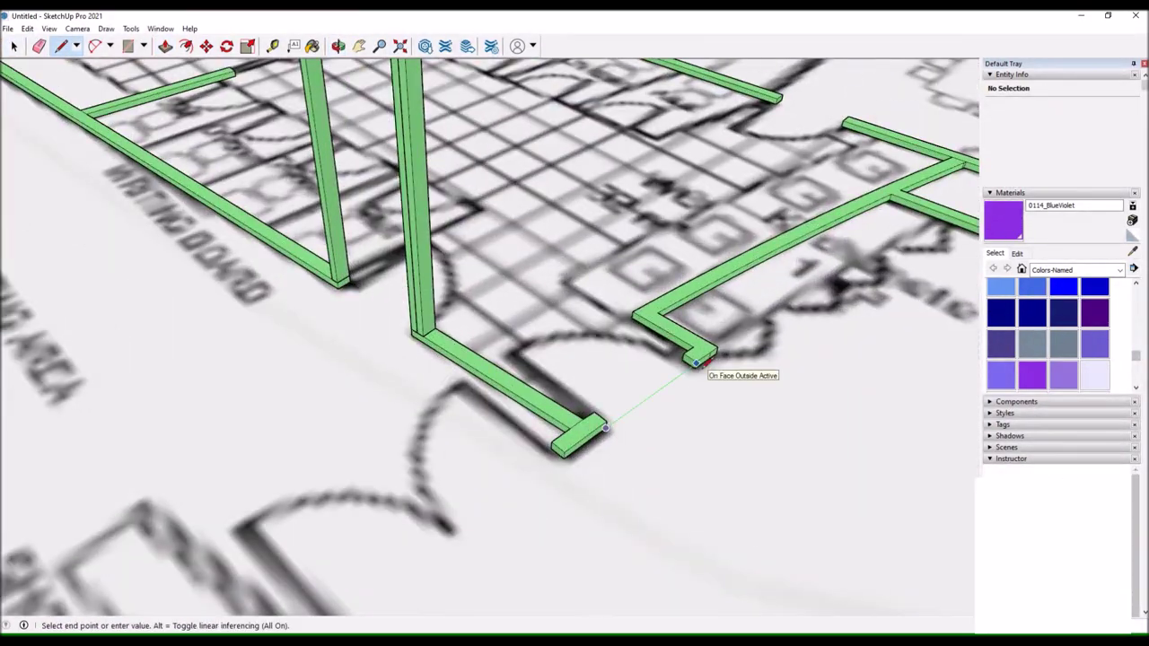
scroll("up", 3)
scroll("down", 3)
scroll("down", 3)
scroll("up", 3)
scroll("up", 3)
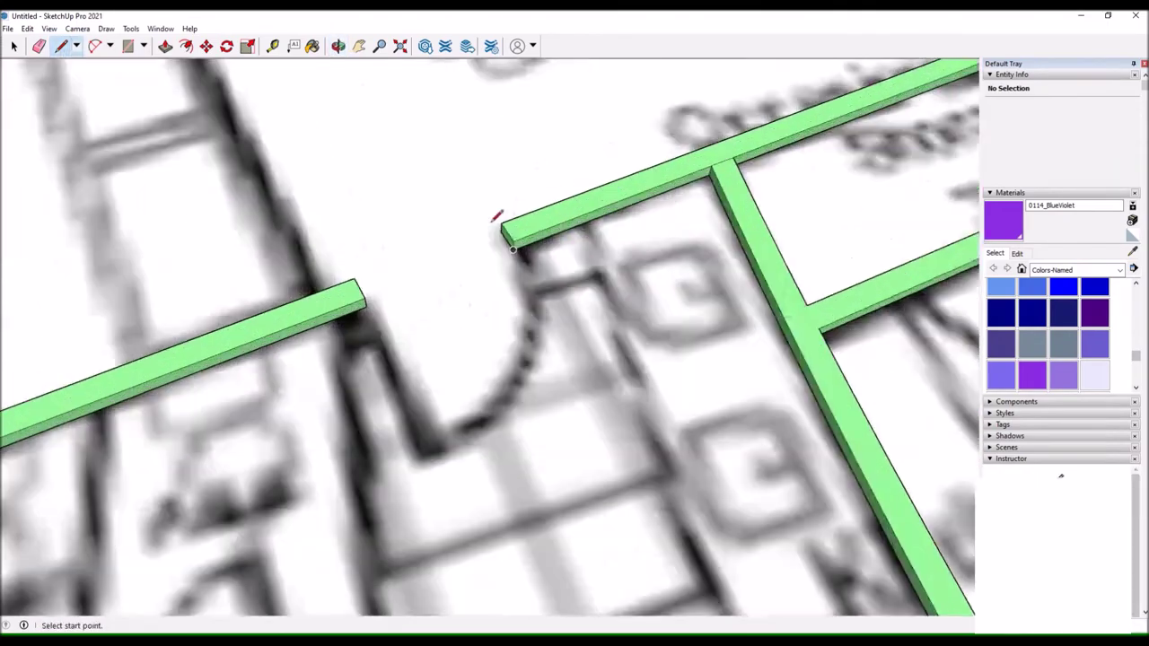
scroll("down", 3)
left_click_drag(542, 179, 550, 359)
Copy the door stud with Move+Ctrl and place the duplicate beside the original.
key("m")
scroll("up", 3)
scroll("down", 3)
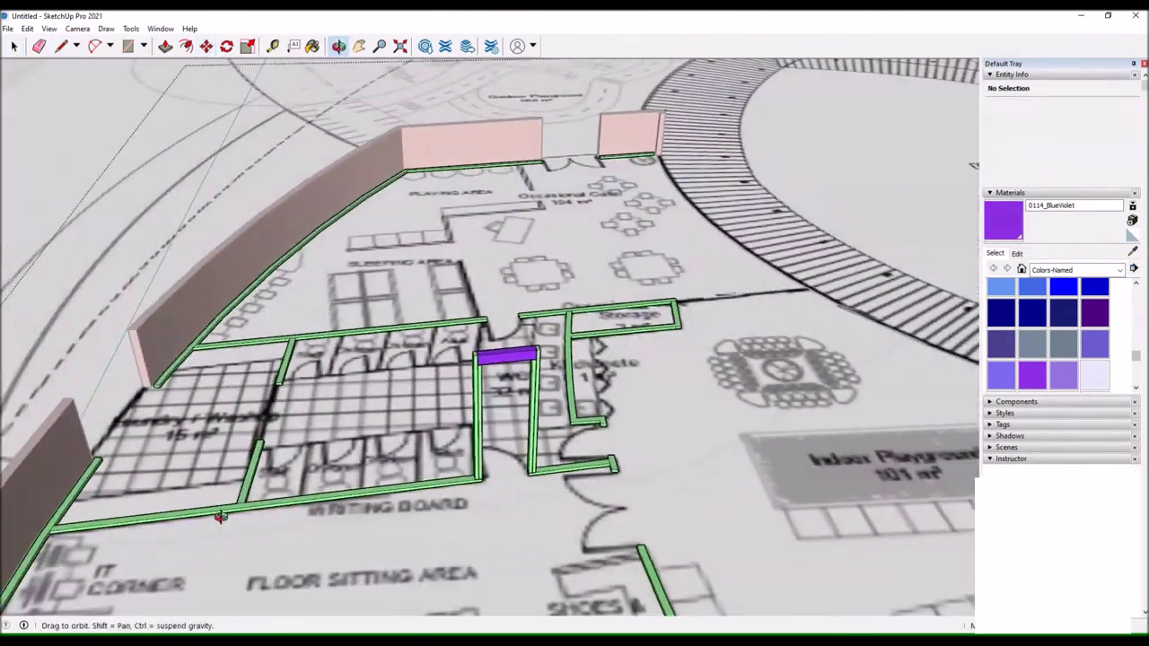
scroll("up", 3)
left_click(616, 436)
key("ctrl")
scroll("up", 3)
scroll("up", 3)
left_click(620, 264)
scroll("up", 3)
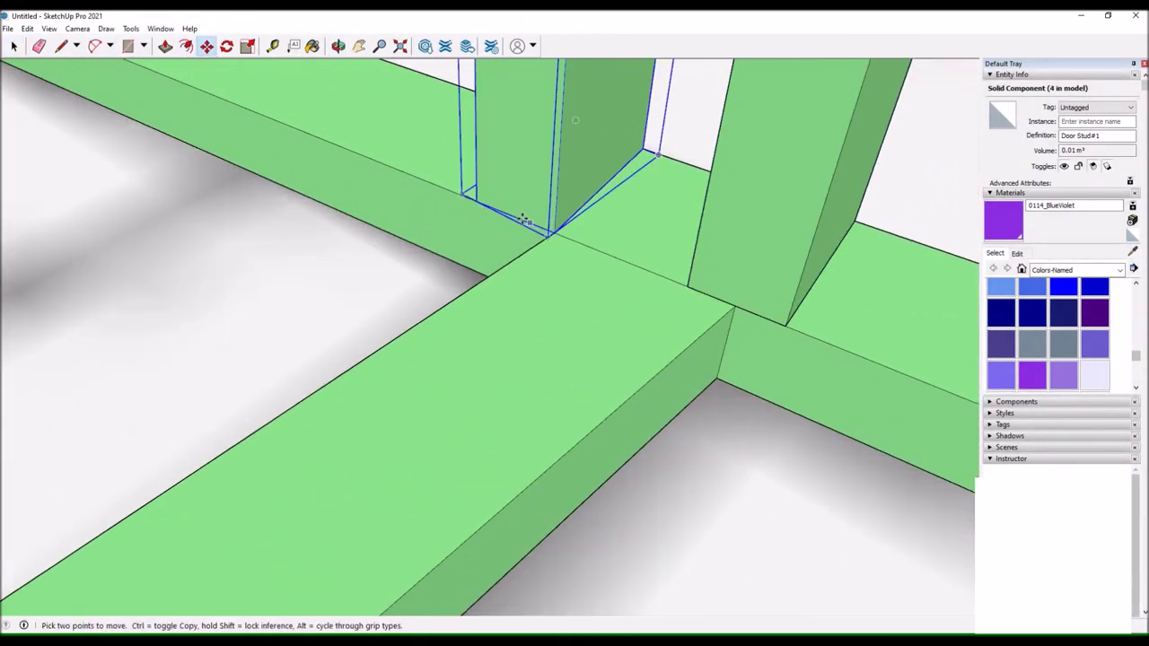
scroll("down", 3)
left_click_drag(376, 231, 771, 396)
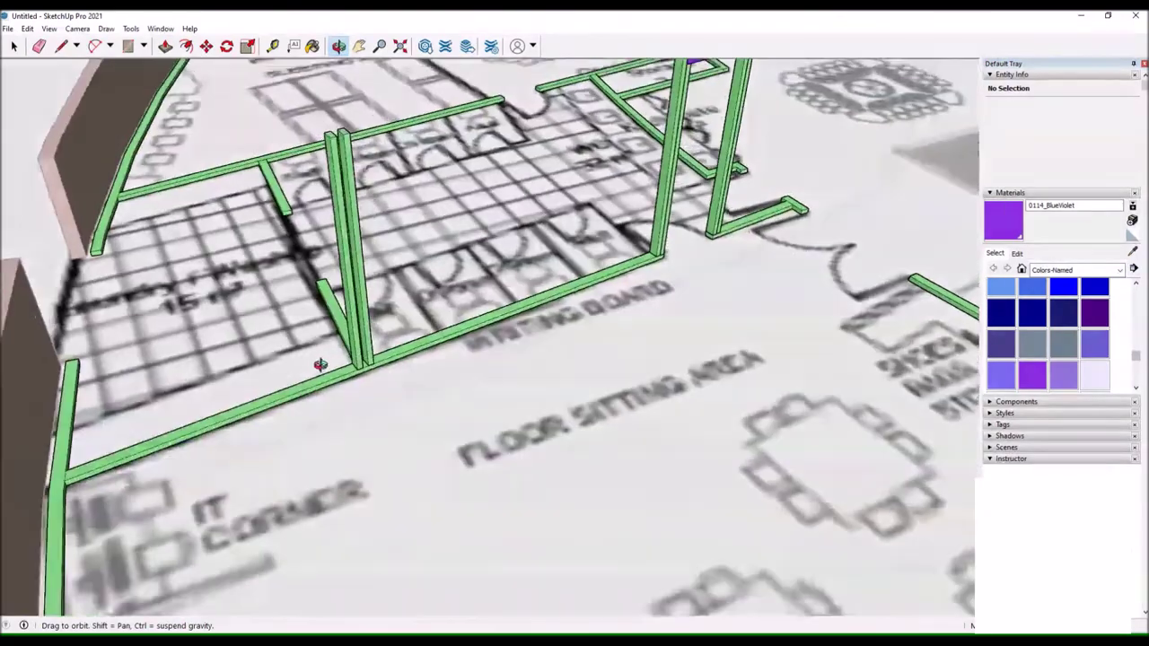
scroll("up", 3)
key("l")
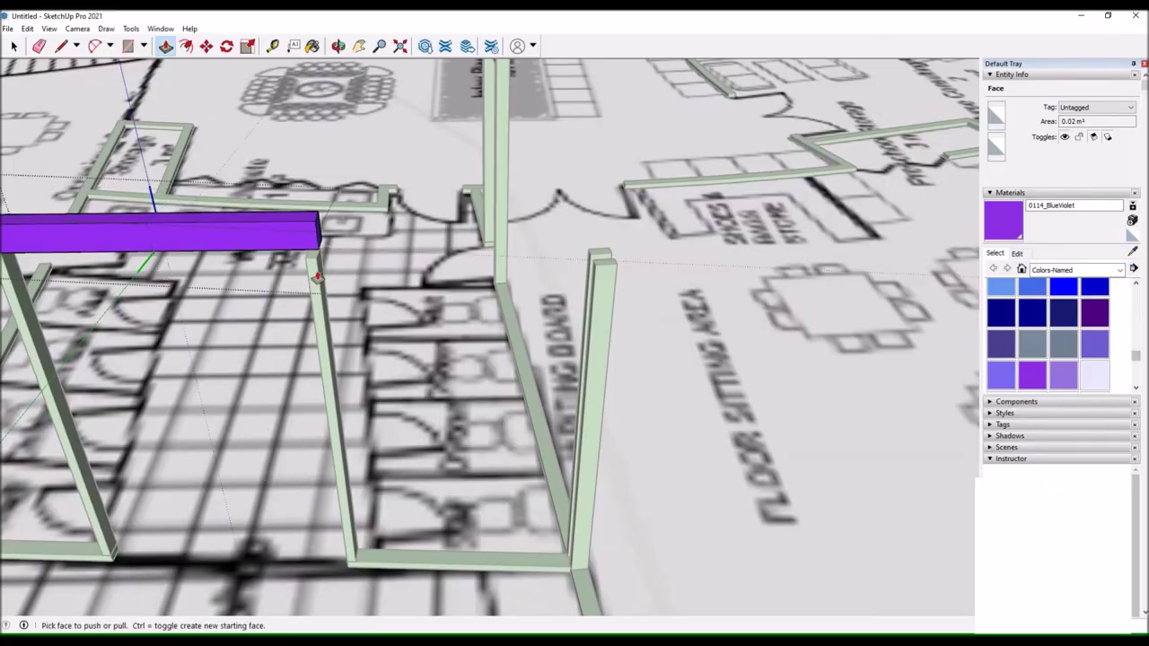
Select the purple lintel beam and bring the door stud into view.
left_click(145, 252)
key("q")
scroll("up", 3)
scroll("up", 3)
left_click_drag(566, 294, 601, 460)
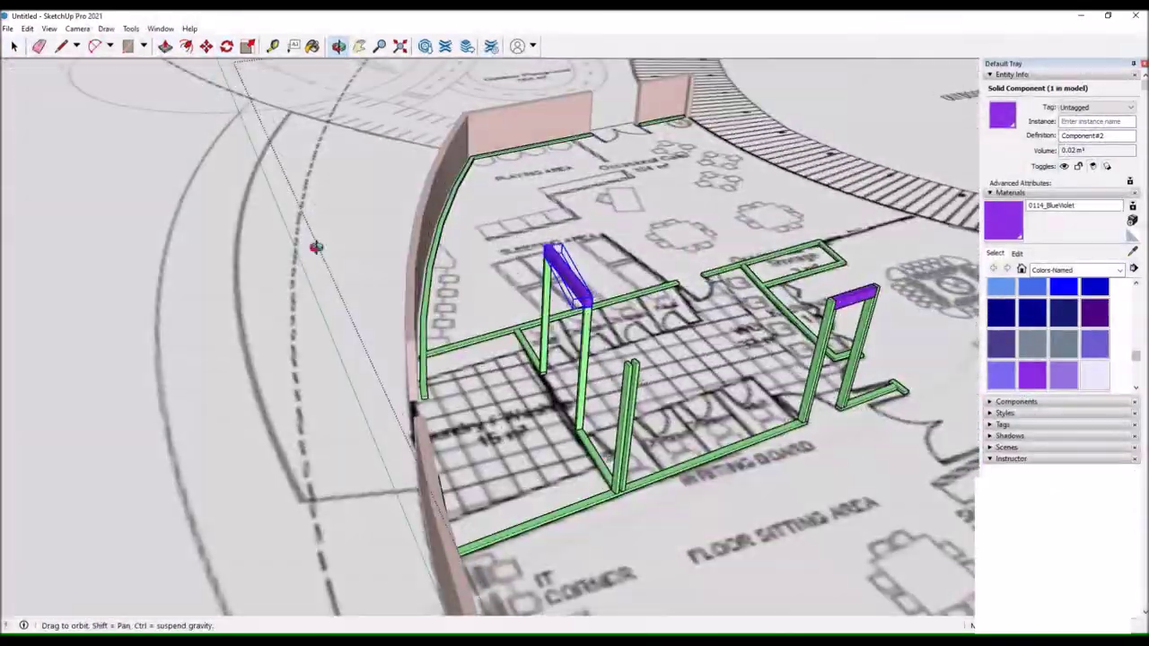
scroll("up", 3)
key("m")
scroll("up", 3)
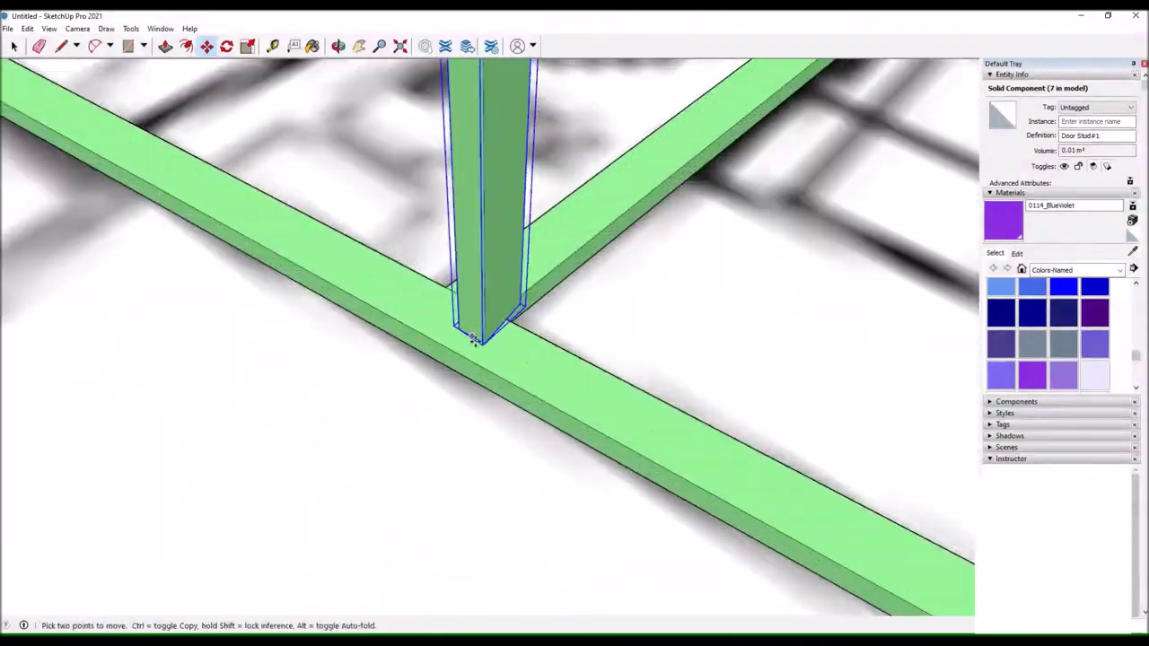
left_click_drag(177, 301, 581, 348)
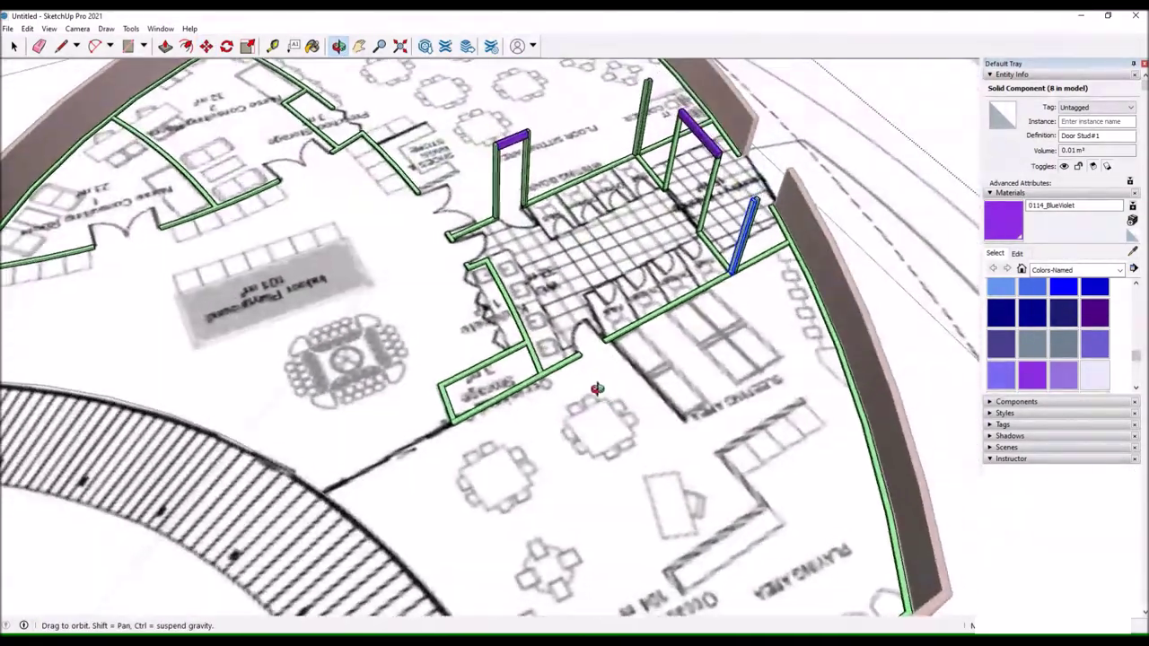
Draw a split line across another partition wall end.
left_click(510, 139)
scroll("down", 3)
left_click_drag(510, 139, 442, 428)
scroll("up", 3)
key("l")
scroll("up", 3)
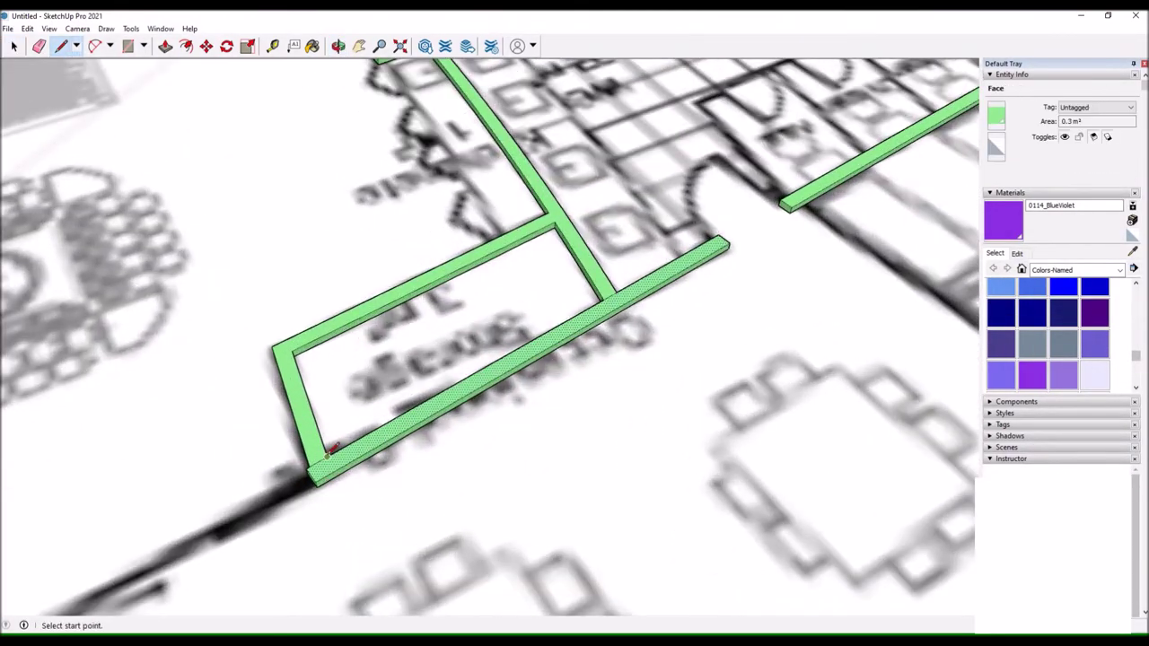
left_click(330, 471)
scroll("up", 3)
scroll("up", 3)
scroll("up", 3)
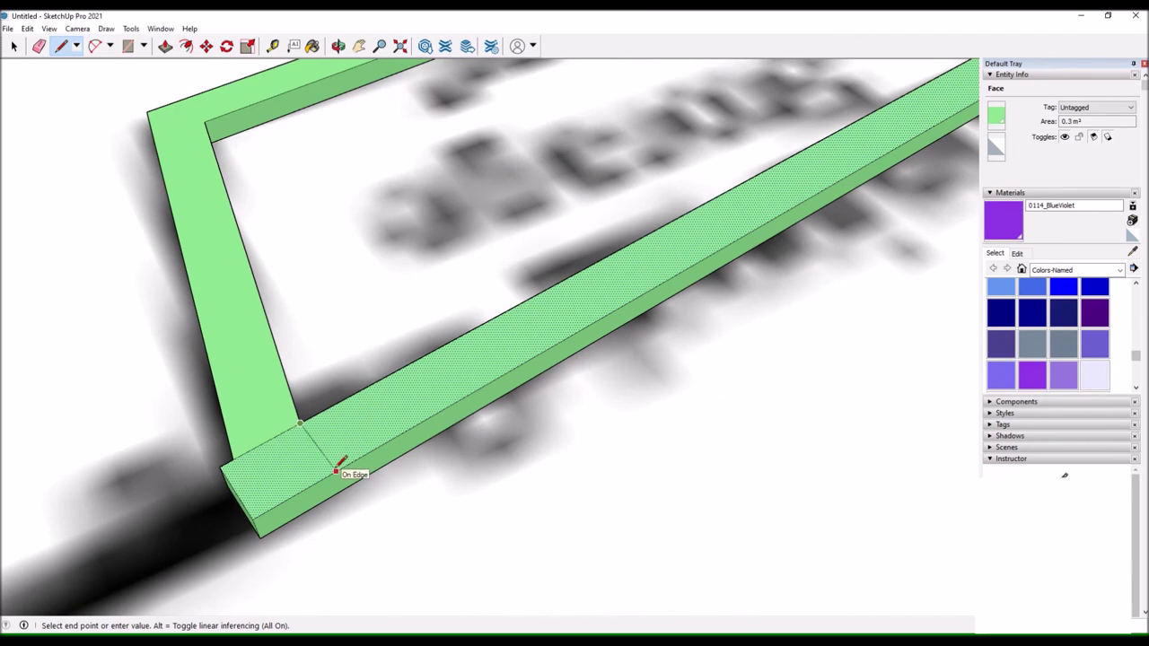
scroll("up", 3)
left_click(330, 471)
scroll("down", 3)
Copy a door stud with Move+Ctrl onto the partition wall end.
left_click(283, 533)
left_click_drag(282, 533, 343, 101)
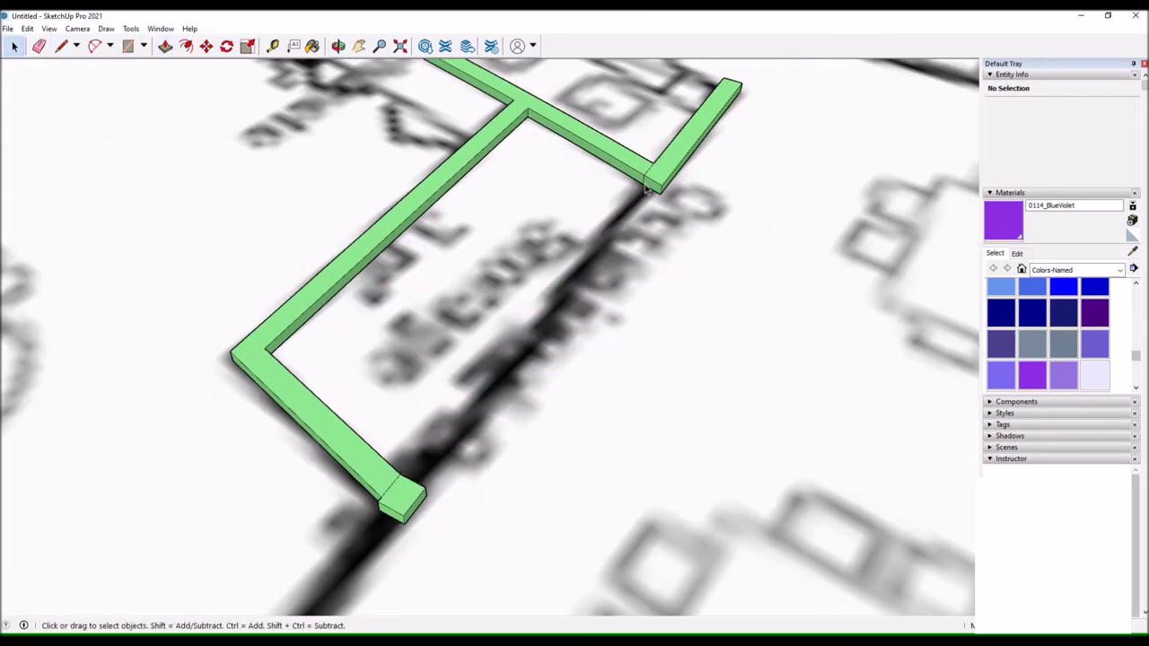
left_click_drag(466, 160, 418, 329)
scroll("down", 3)
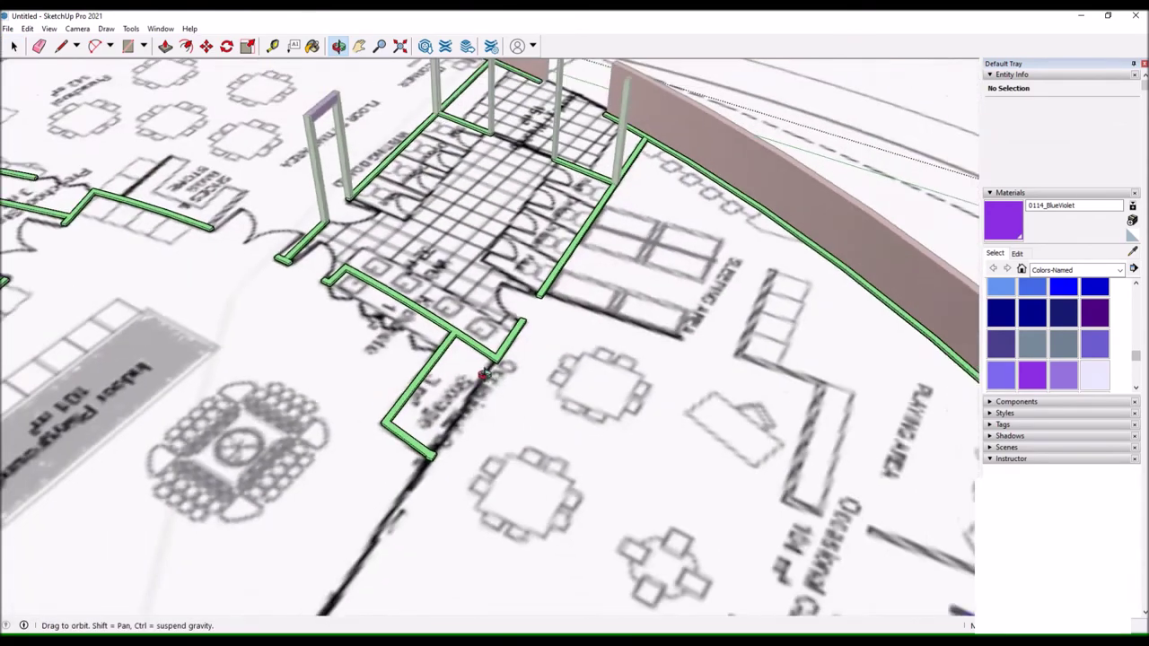
scroll("down", 3)
key("space")
left_click(398, 269)
key("m")
scroll("up", 3)
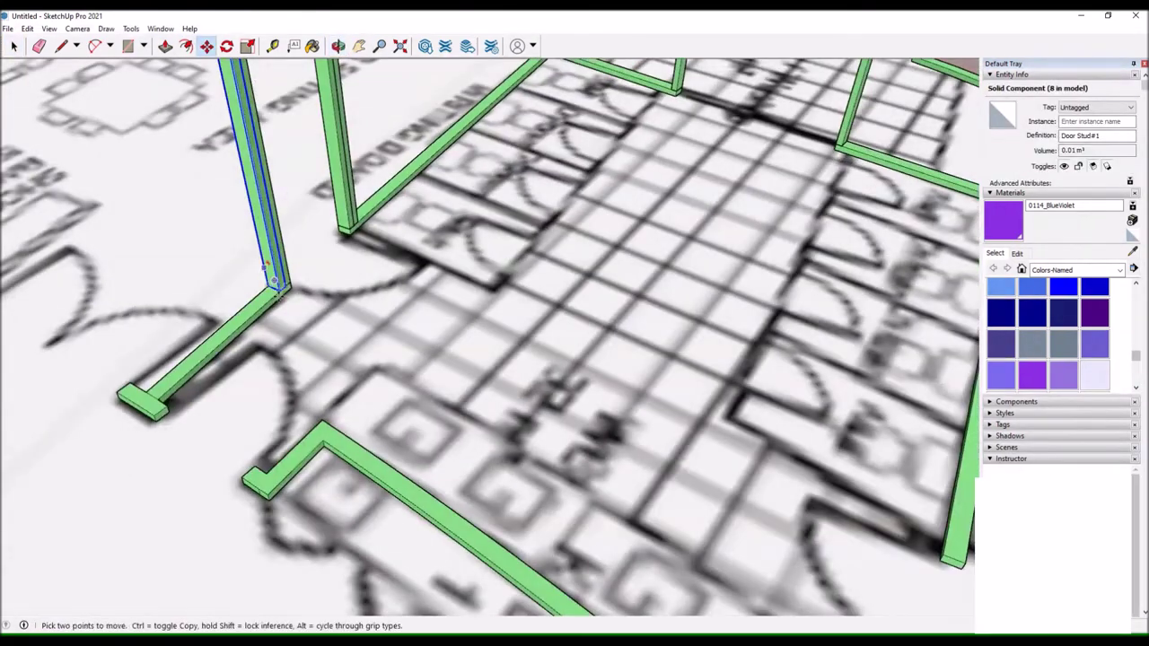
scroll("up", 3)
scroll("down", 3)
left_click(153, 471)
key("ctrl")
left_click(141, 57)
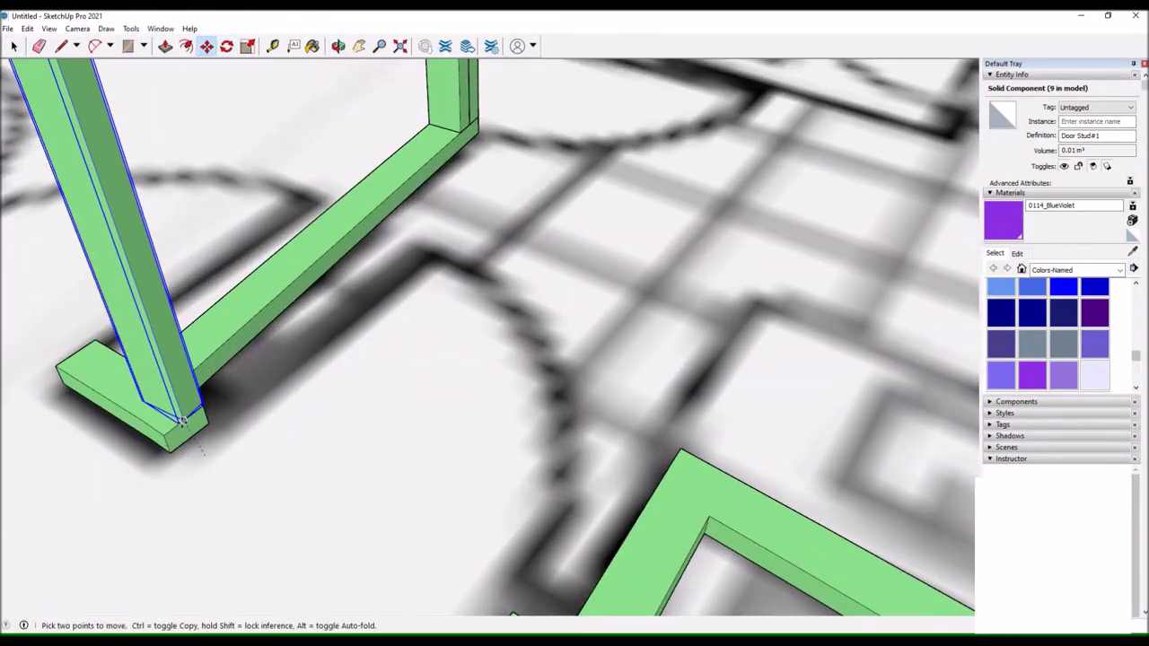
Select the wall end beneath the new door stud for extending.
left_click_drag(199, 408, 169, 54)
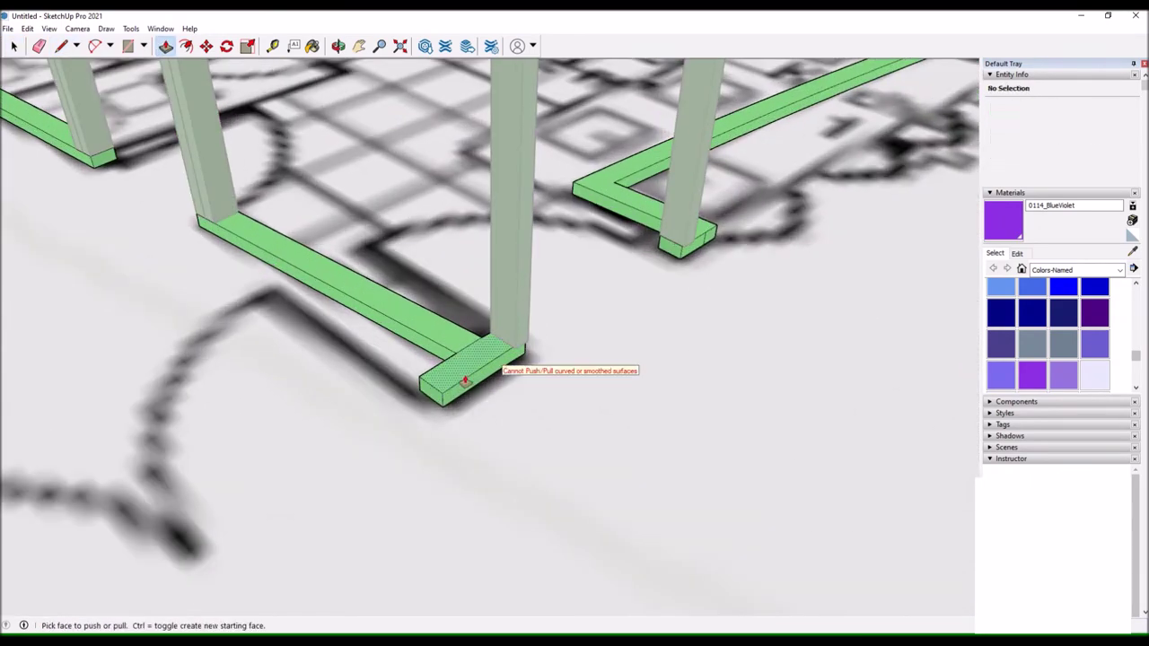
left_click(445, 405)
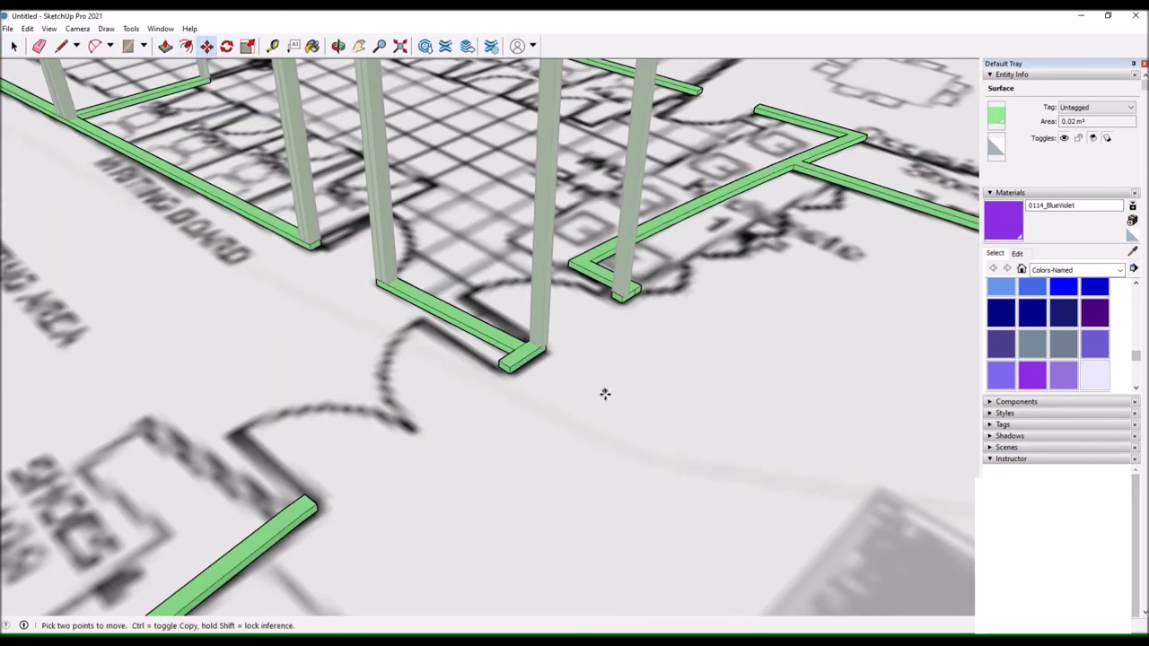
scroll("down", 3)
left_click_drag(231, 526, 530, 311)
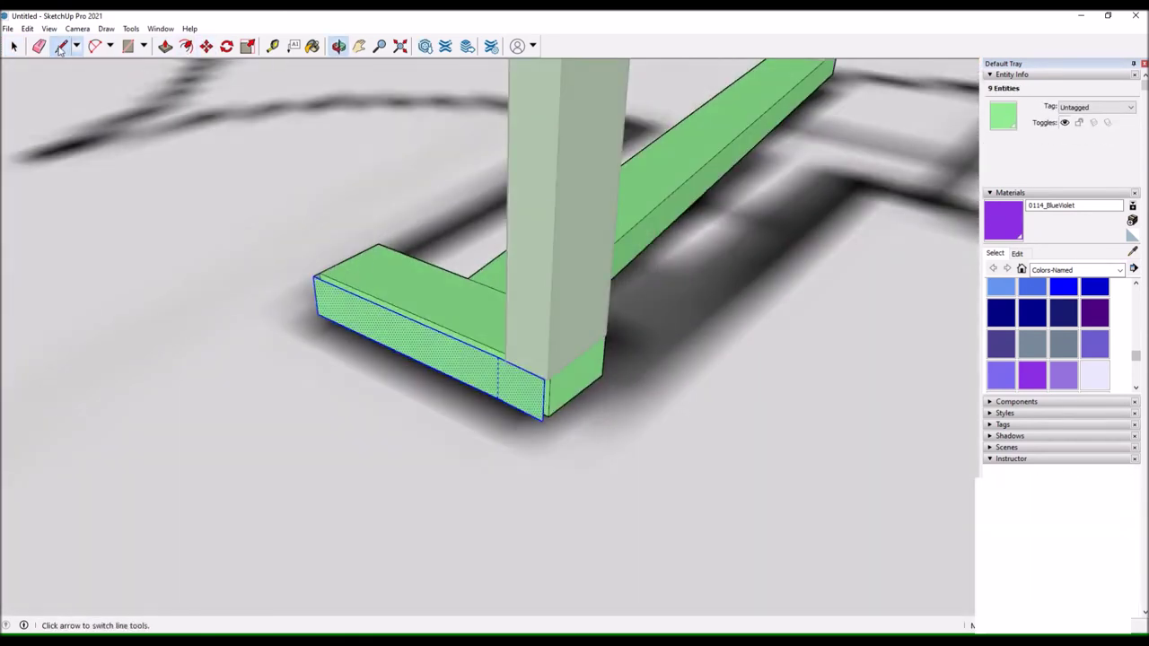
Orbit to face the partition wall end under the door stud.
scroll("up", 3)
scroll("up", 3)
left_click_drag(550, 348, 457, 176)
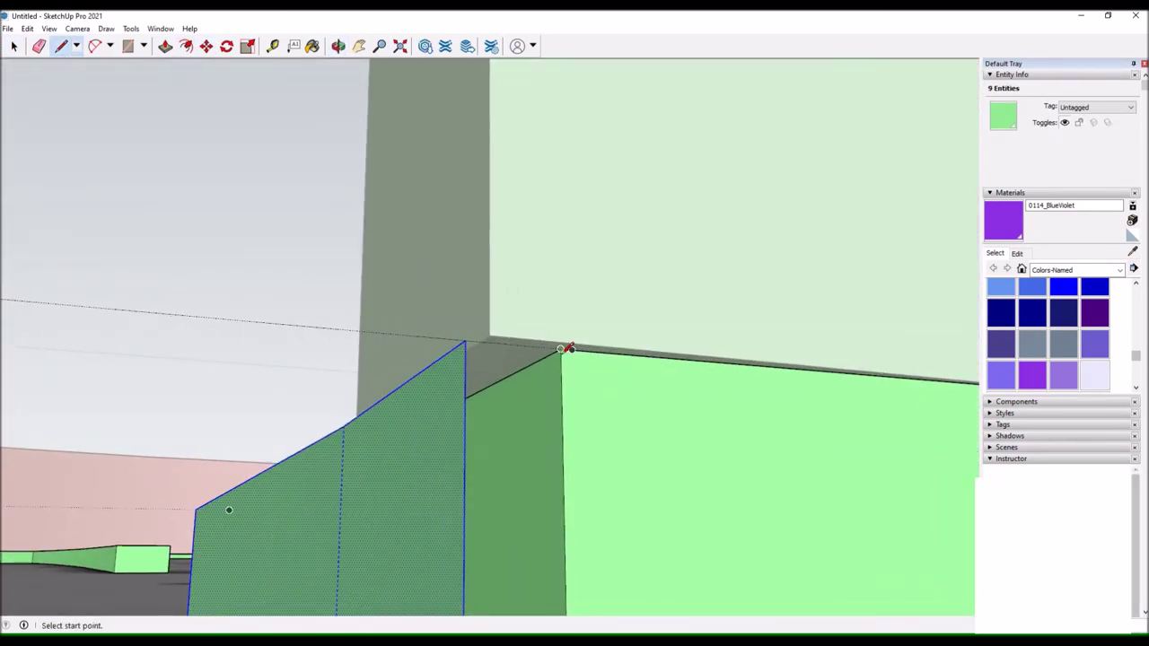
scroll("down", 3)
key("space")
left_click_drag(163, 231, 215, 224)
key("b")
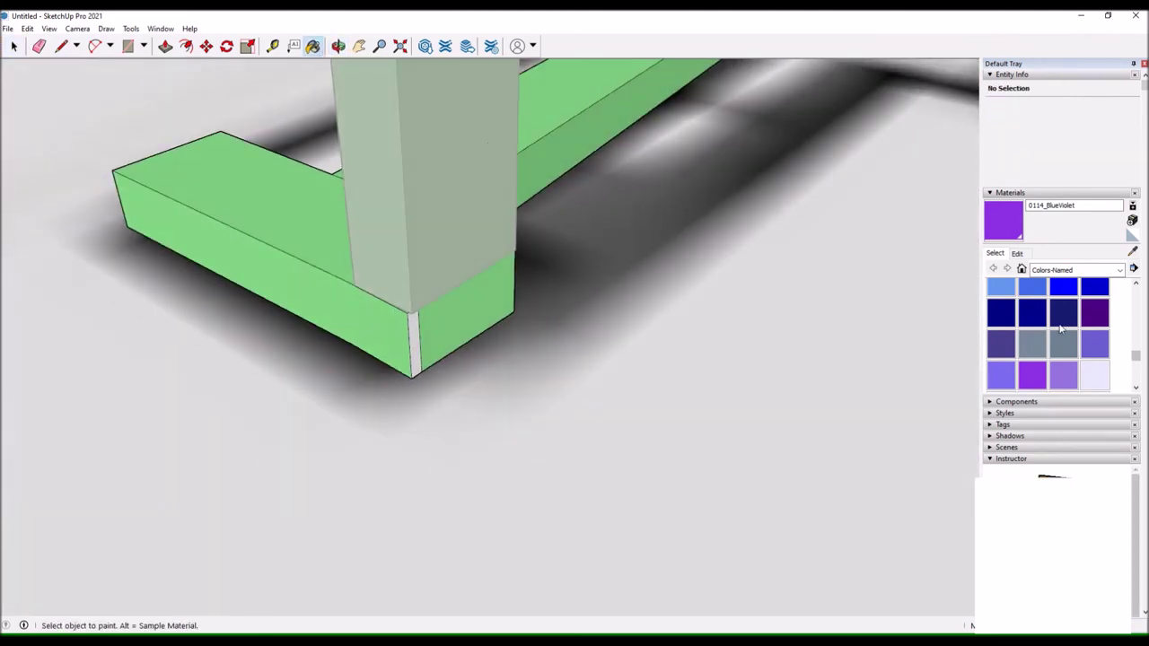
key("space")
scroll("down", 3)
left_click_drag(122, 516, 622, 242)
Move the wall end's side and end faces out flush under the stud.
left_click(622, 242)
left_click(657, 219)
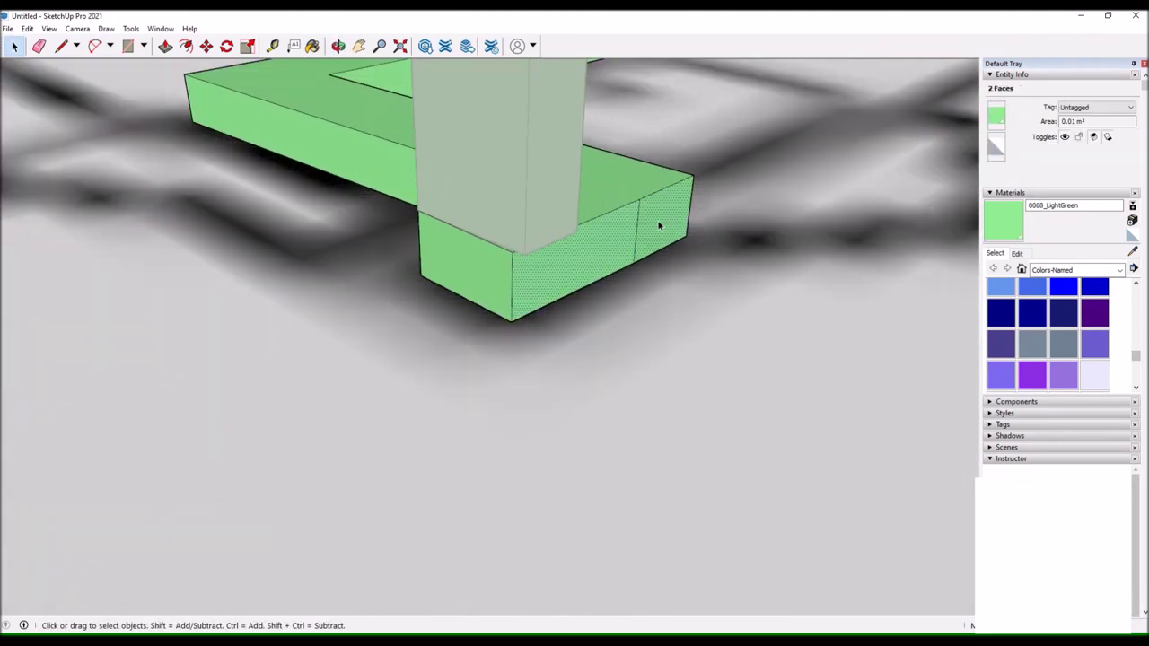
left_click(199, 47)
scroll("up", 3)
key("space")
scroll("down", 3)
left_click_drag(567, 418, 248, 170)
scroll("up", 3)
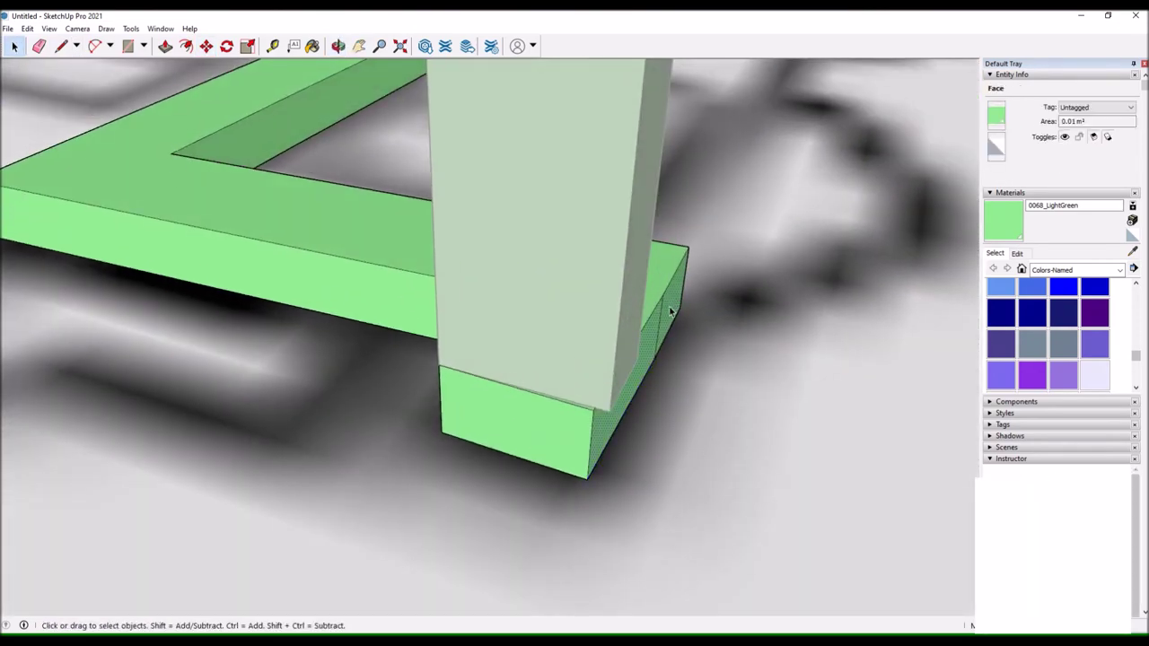
Copy Door Stud#1 onto another partition wall end.
left_click_drag(591, 479, 503, 290)
scroll("down", 3)
scroll("up", 3)
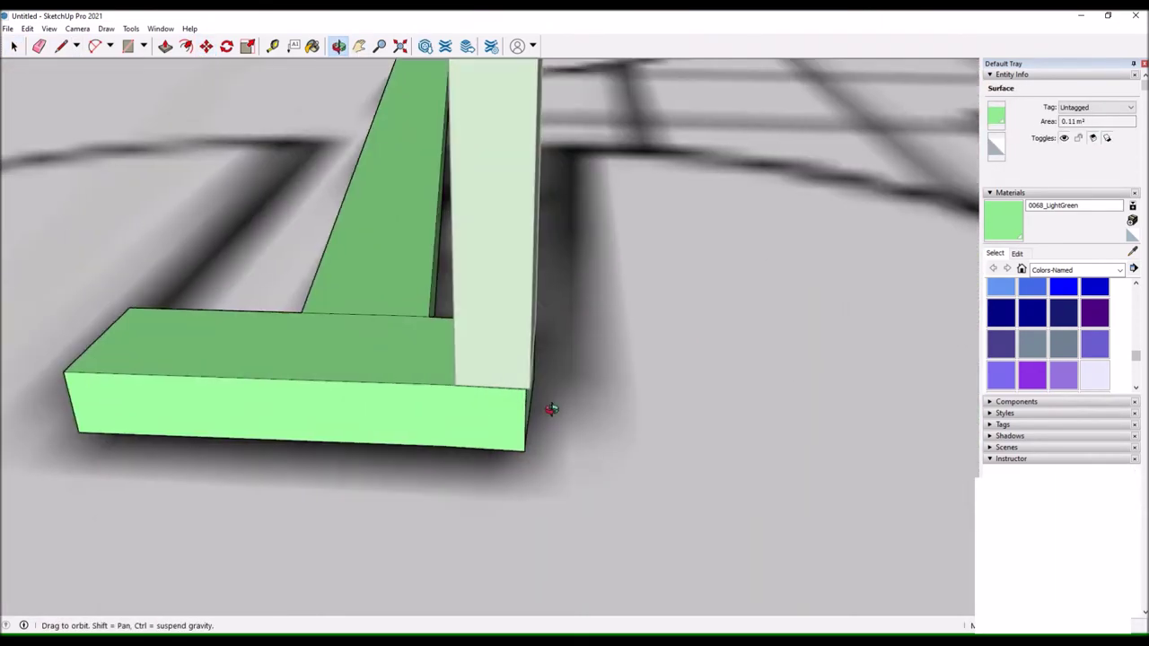
left_click_drag(551, 403, 407, 414)
scroll("down", 3)
key("space")
scroll("up", 3)
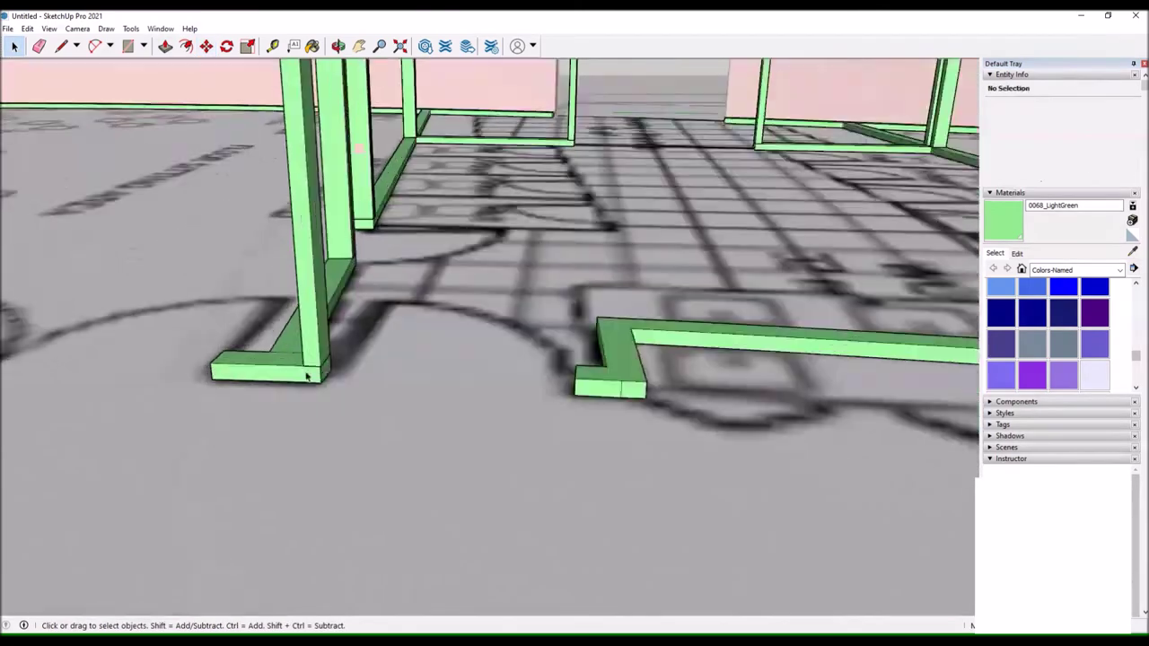
left_click(314, 350)
key("q")
scroll("up", 3)
scroll("down", 3)
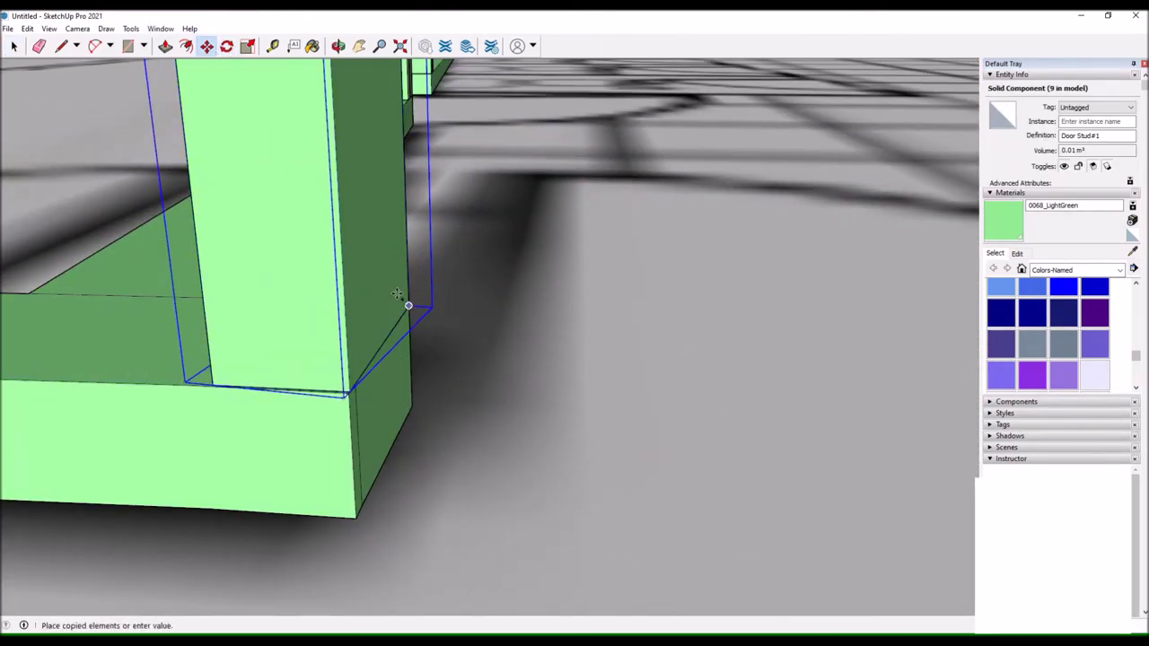
scroll("down", 3)
left_click(769, 287)
Orbit out to a wide view to check the new stud's base.
scroll("up", 3)
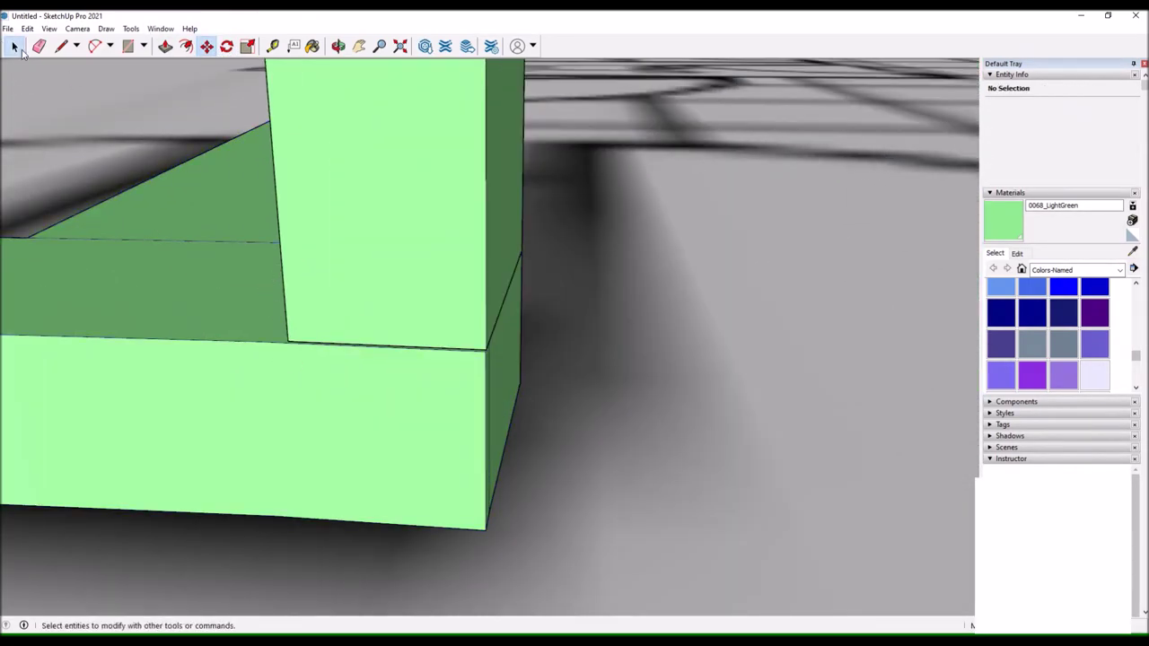
scroll("down", 3)
scroll("up", 3)
scroll("down", 3)
key("space")
left_click_drag(571, 392, 629, 402)
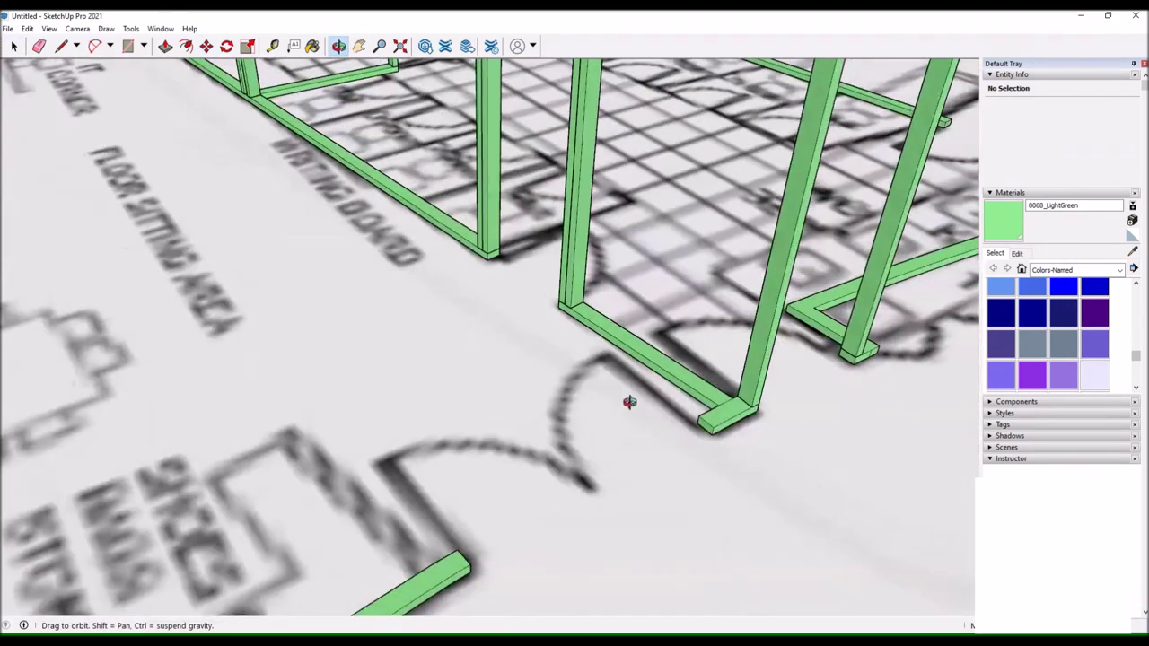
scroll("up", 3)
scroll("up", 3)
scroll("up", 3)
left_click_drag(616, 533, 244, 95)
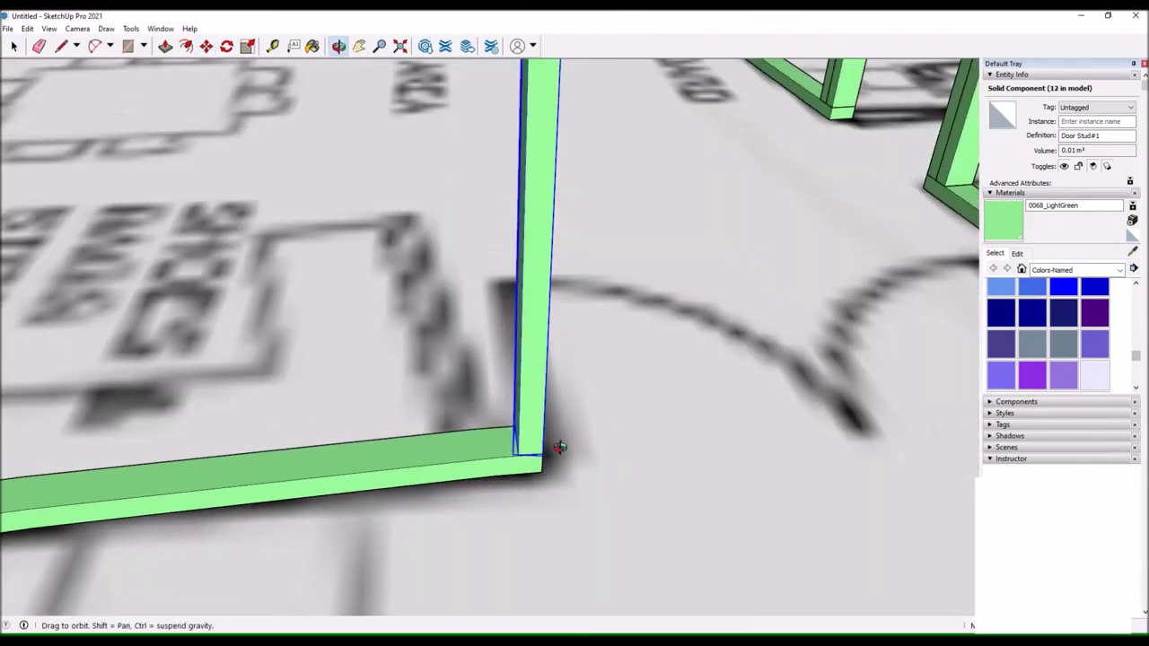
scroll("up", 3)
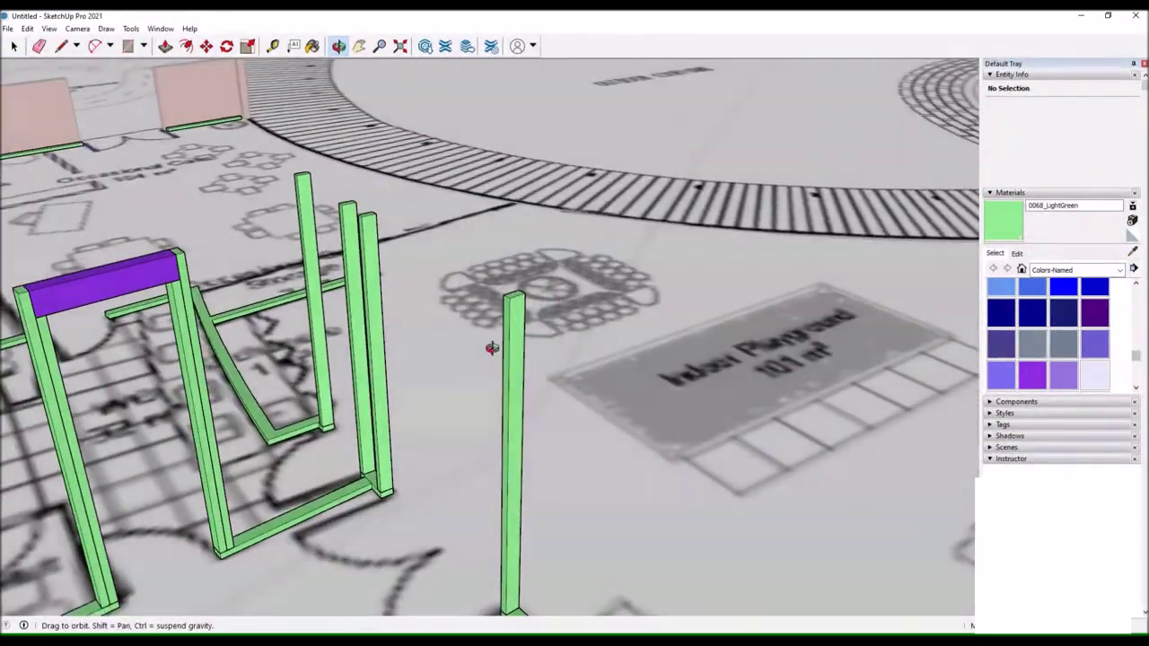
Explode the selected stud and push/pull it into a new green stud.
key("space")
right_click(302, 199)
right_click(377, 260)
left_click(413, 395)
key("p")
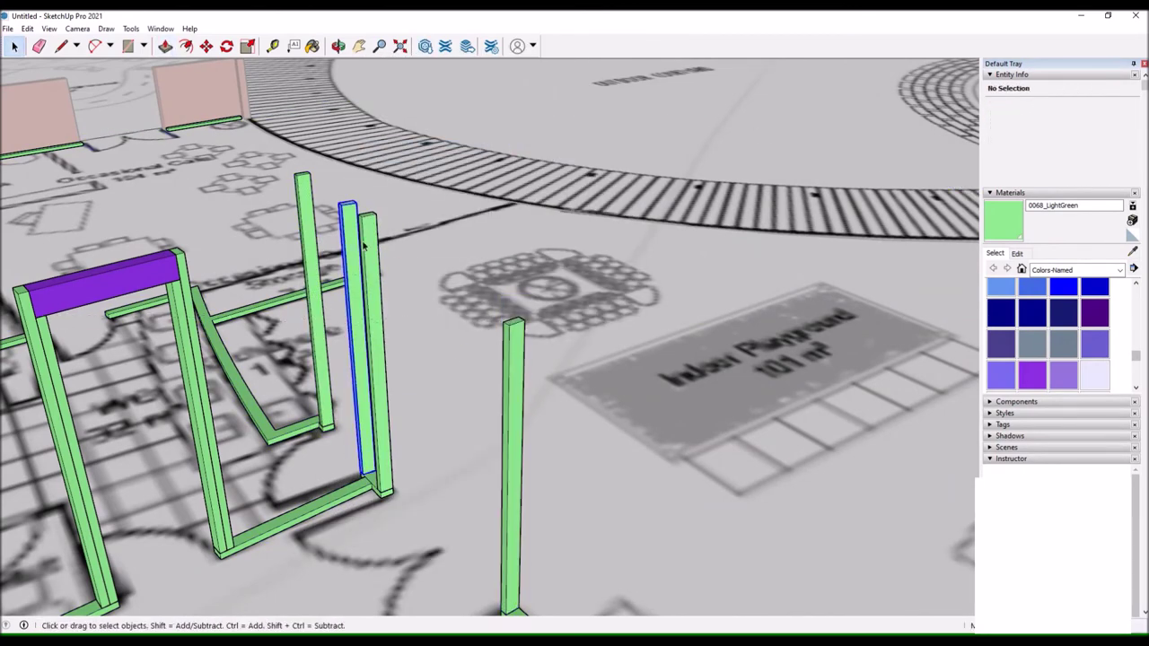
key("space")
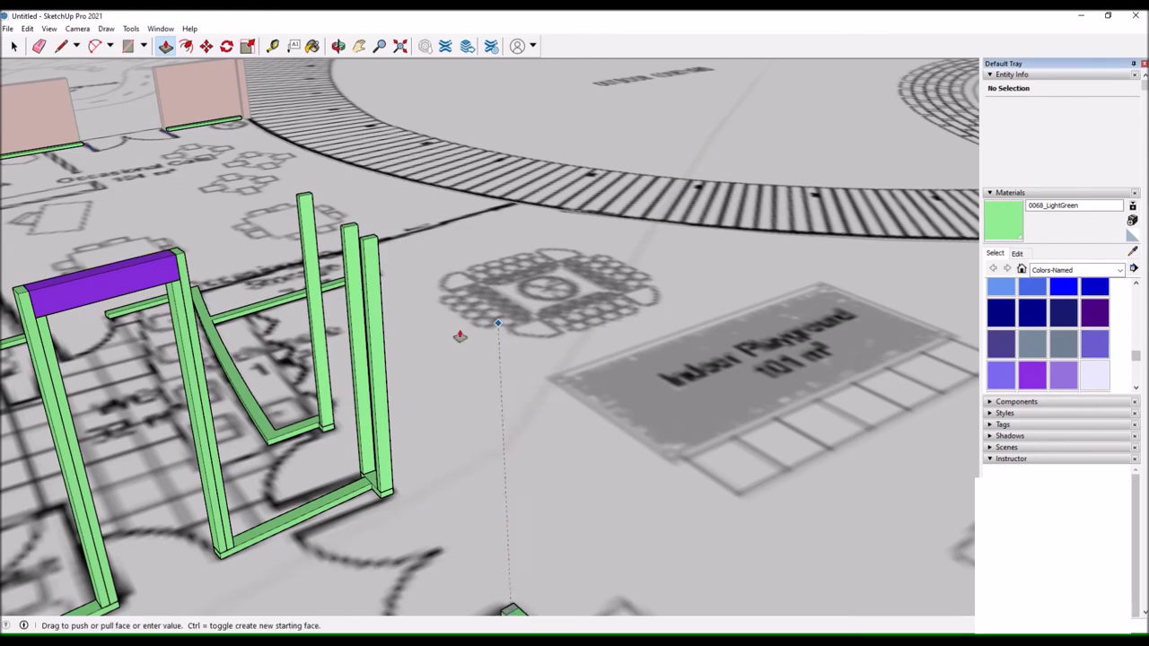
left_click(393, 360)
Inspect the new stud and the purple lintel, viewing the door frame from low front.
right_click(380, 308)
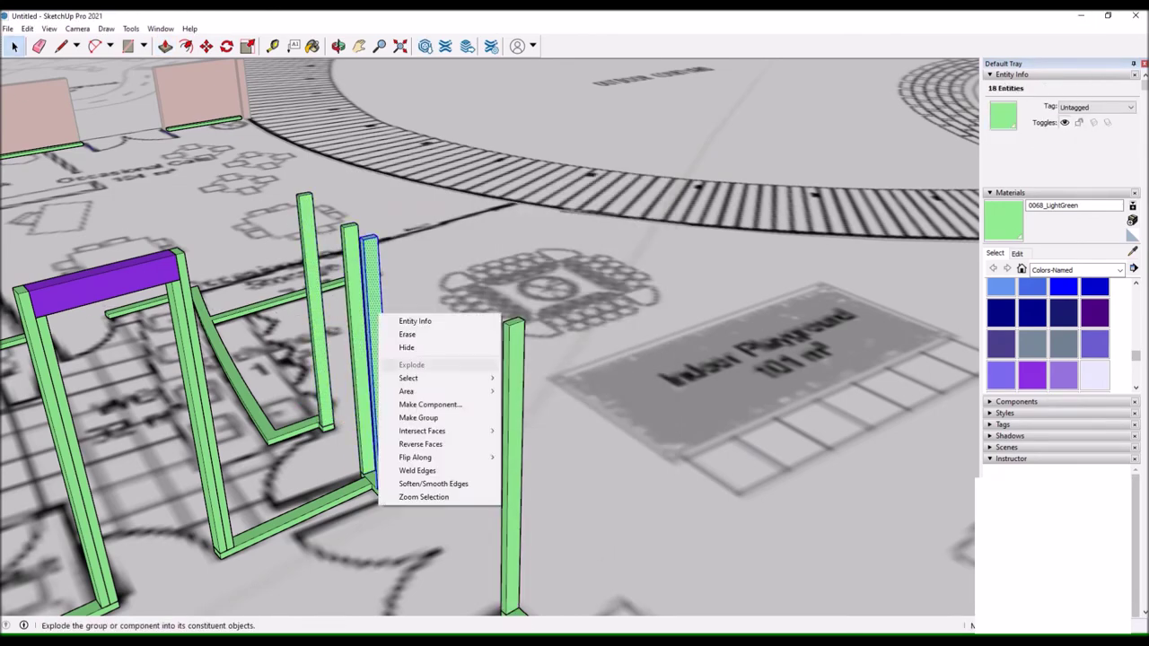
right_click(526, 367)
key("Escape")
left_click_drag(538, 359, 269, 269)
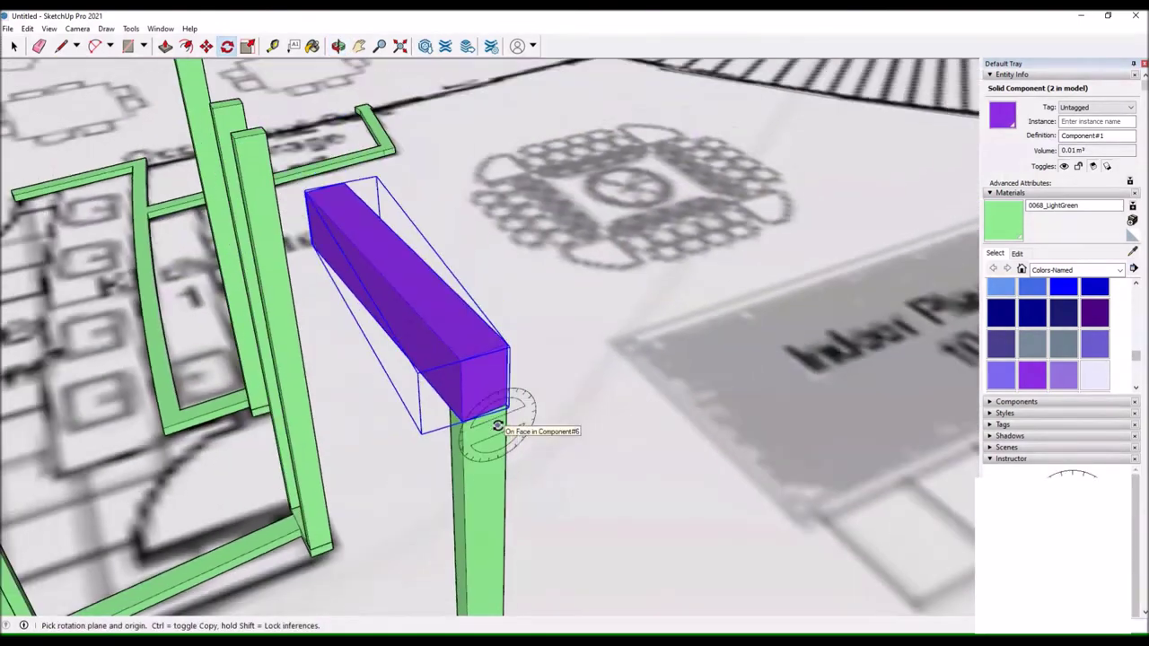
right_click(844, 206)
key("Escape")
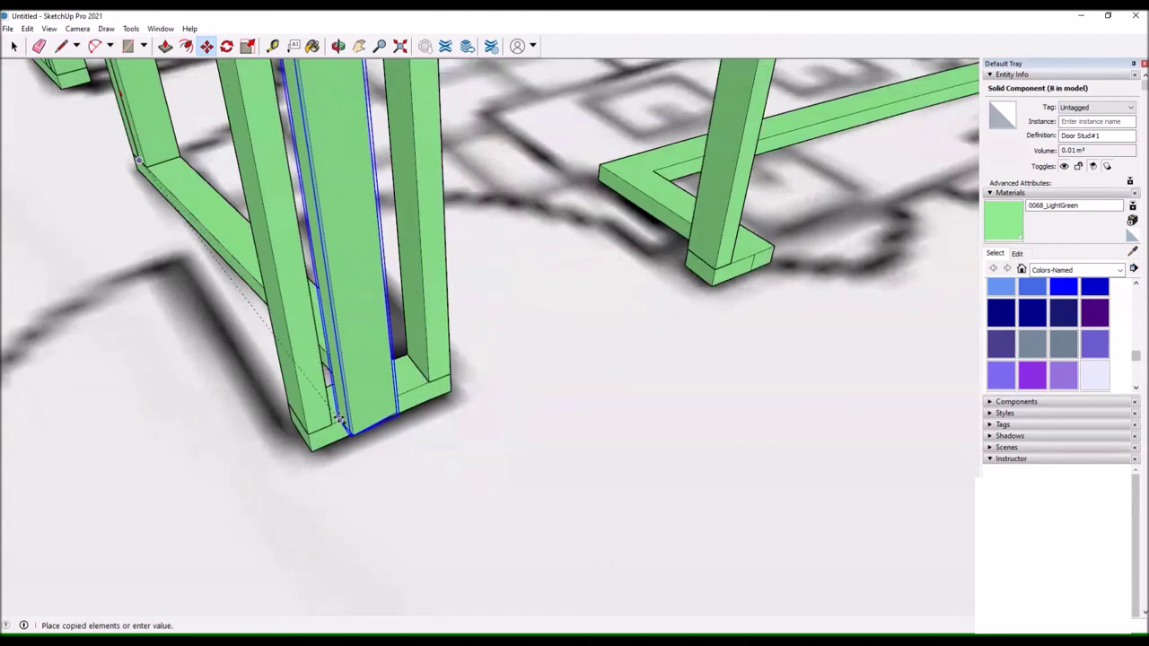
left_click_drag(380, 269, 437, 345)
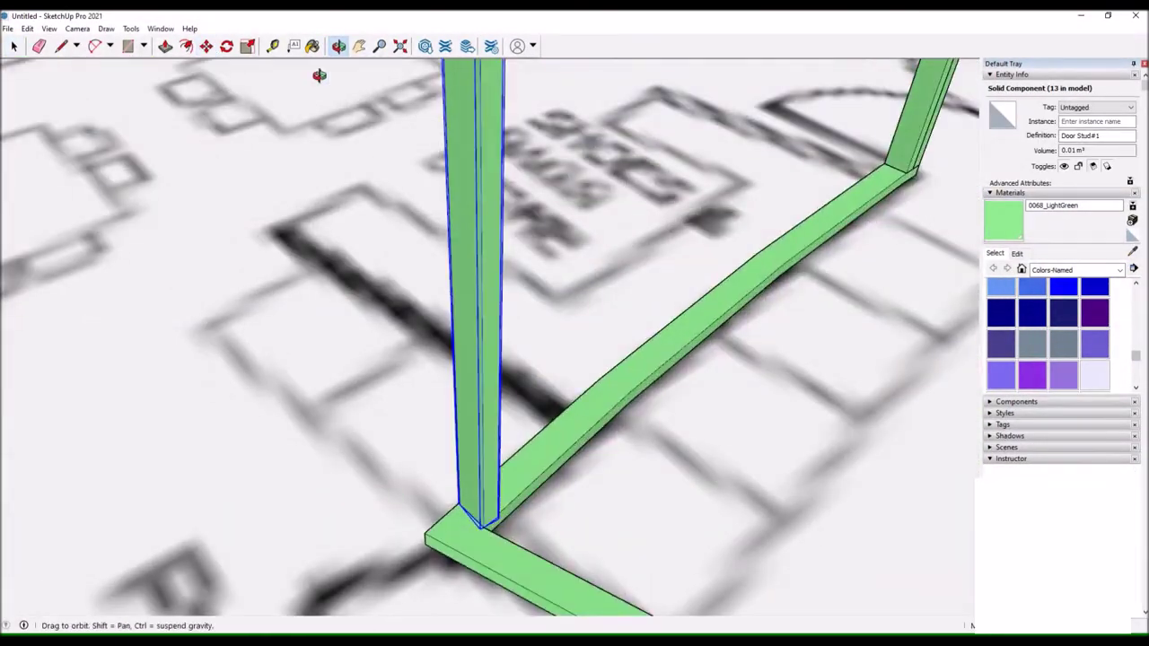
Orbit over the floor plan and select the Door Stud component beside the doorway.
key("Escape")
left_click_drag(559, 474, 333, 252)
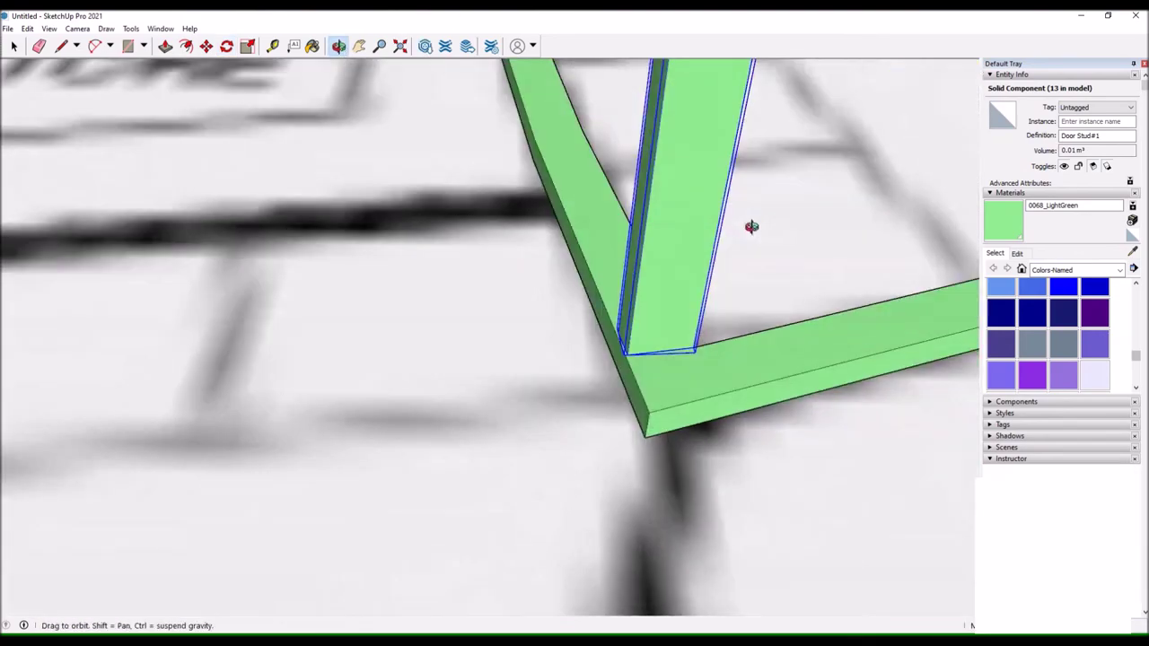
left_click_drag(525, 29, 534, 312)
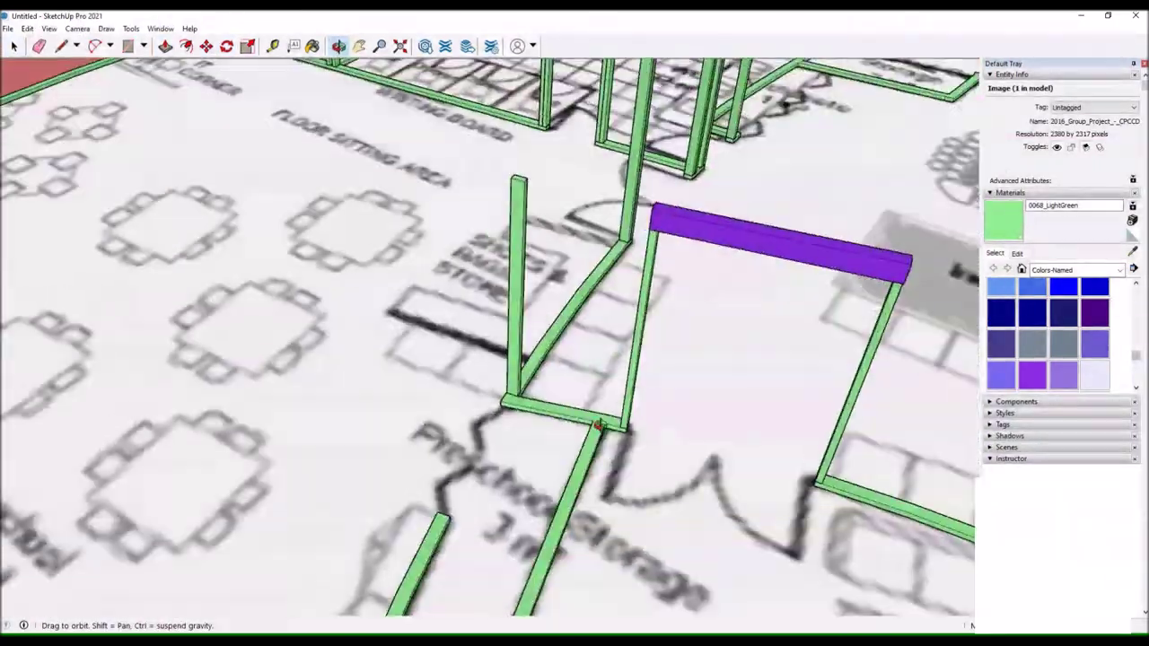
left_click_drag(528, 412, 684, 286)
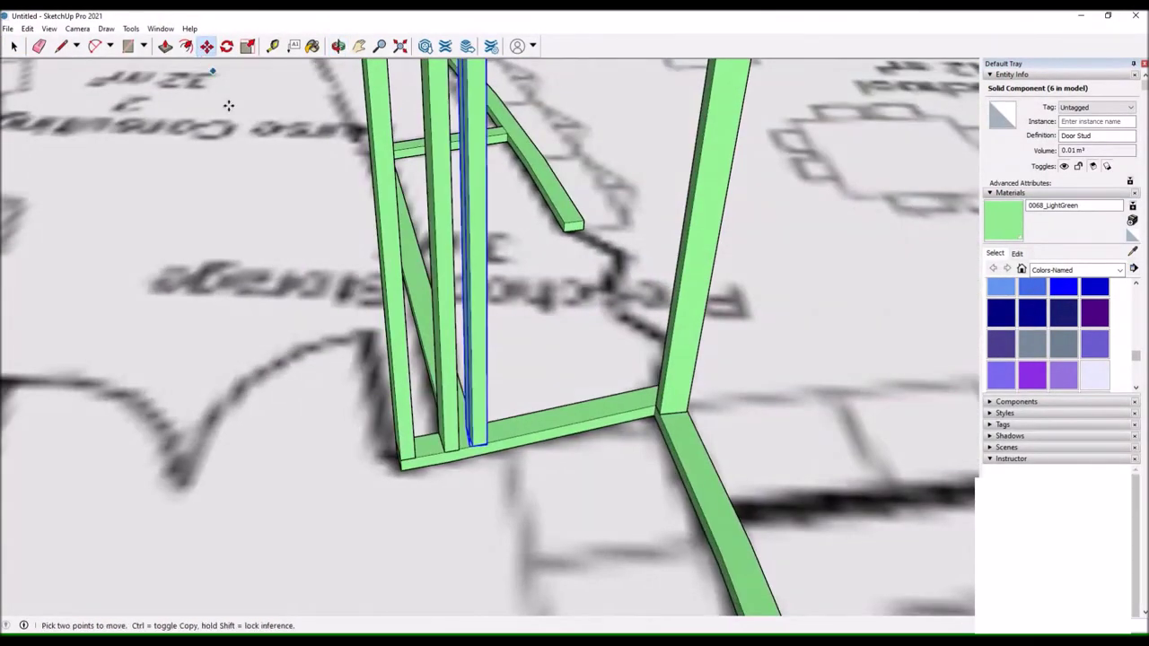
left_click_drag(94, 350, 286, 231)
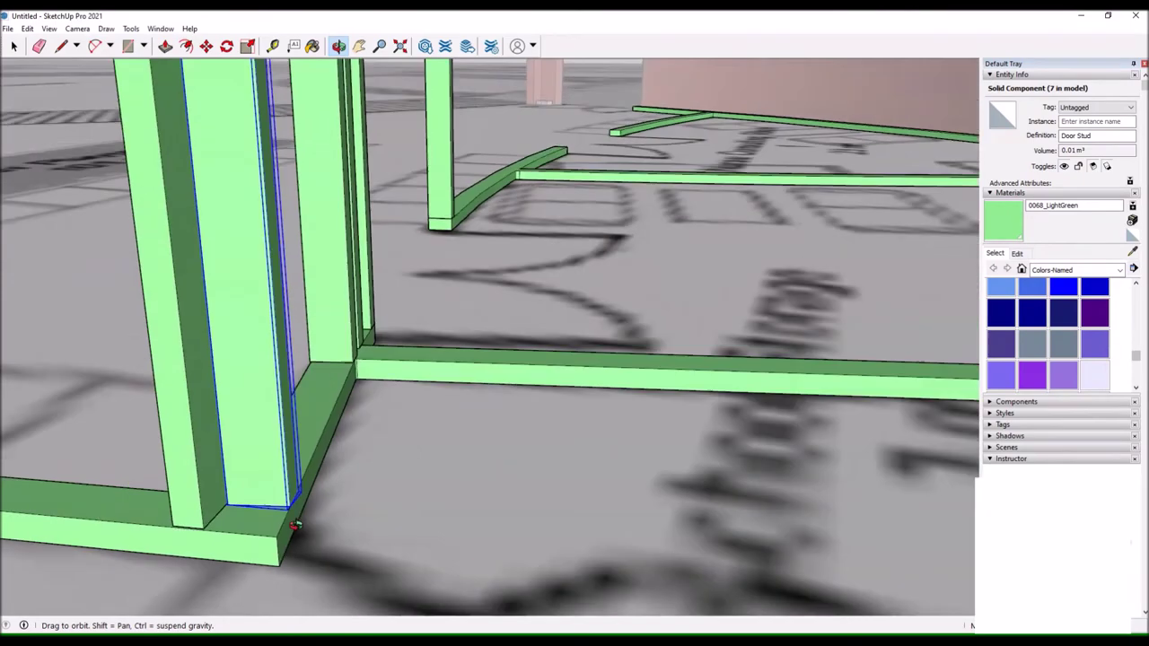
double_click(285, 230)
key("p")
right_click(365, 173)
key("p")
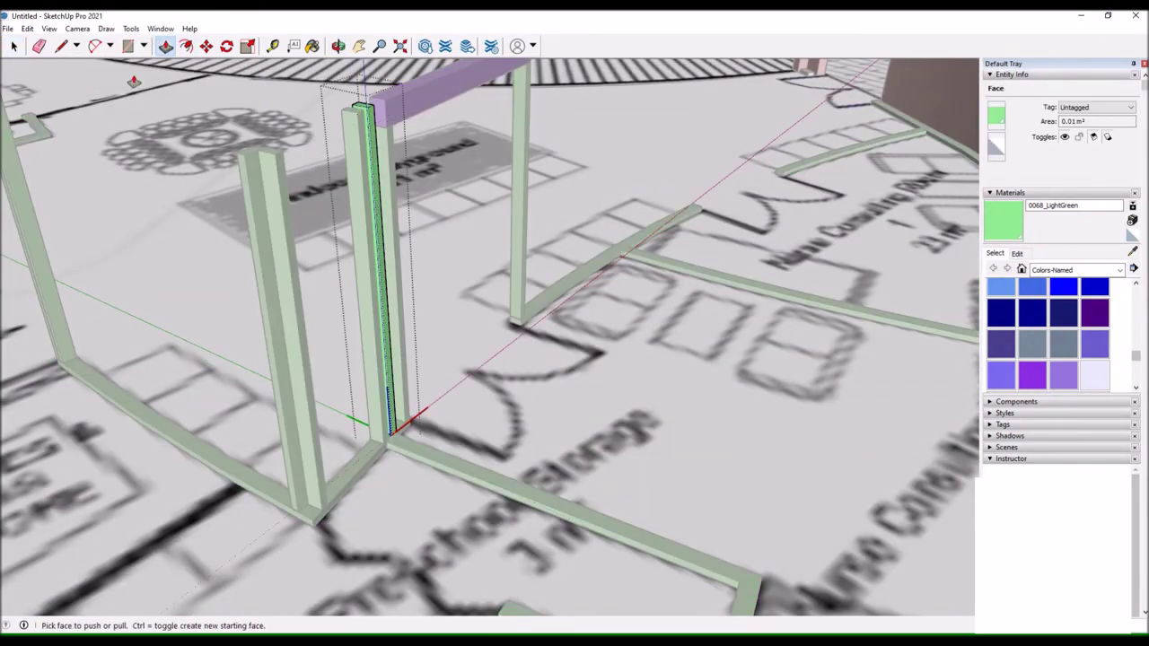
left_click_drag(389, 422, 269, 332)
left_click(269, 332)
scroll("up", 3)
Ctrl+Move a copy of the Door Stud to a new spot along the partition sill.
key("m")
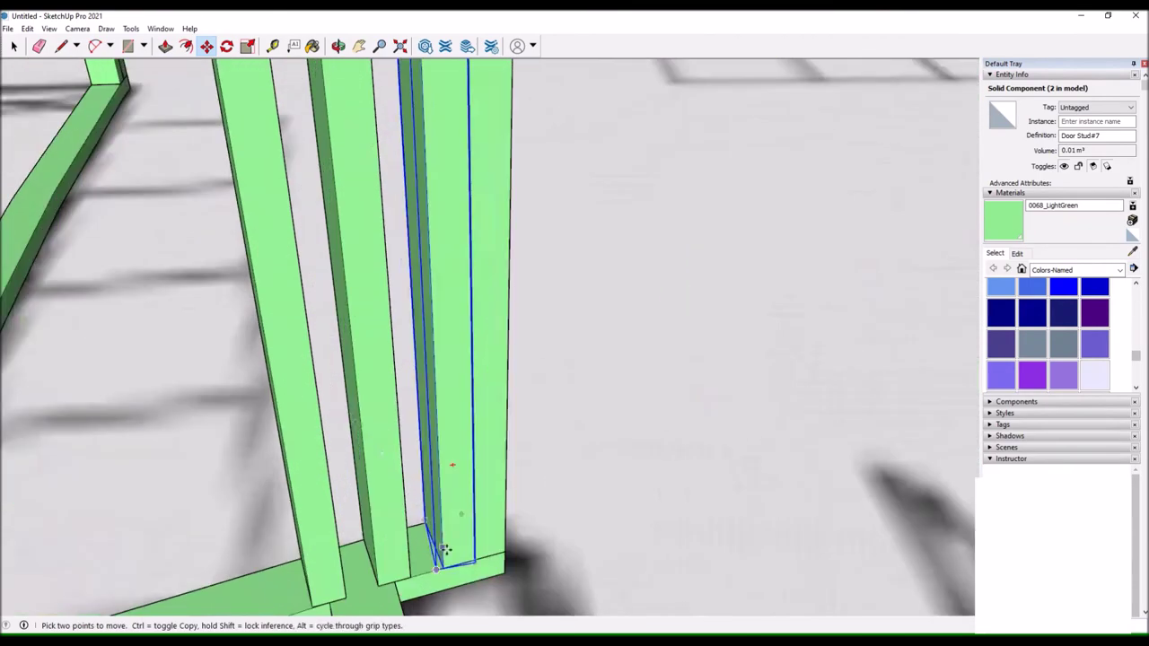
key("ctrl")
left_click(443, 550)
scroll("down", 3)
scroll("up", 3)
scroll("up", 3)
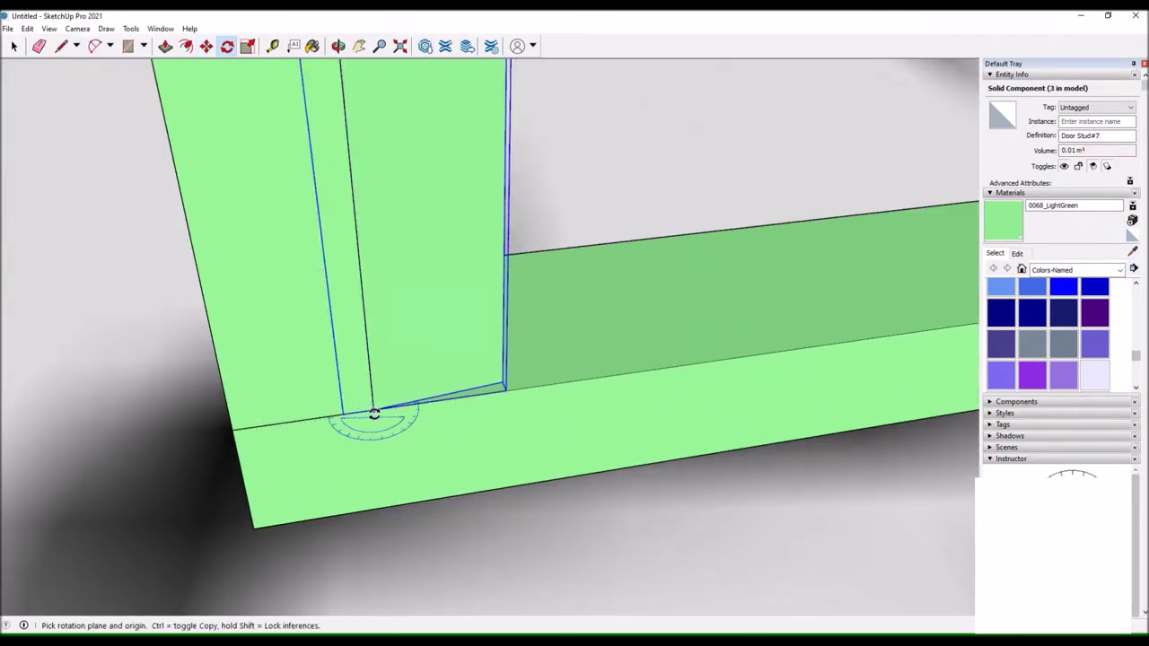
scroll("down", 3)
left_click_drag(373, 413, 424, 213)
key("space")
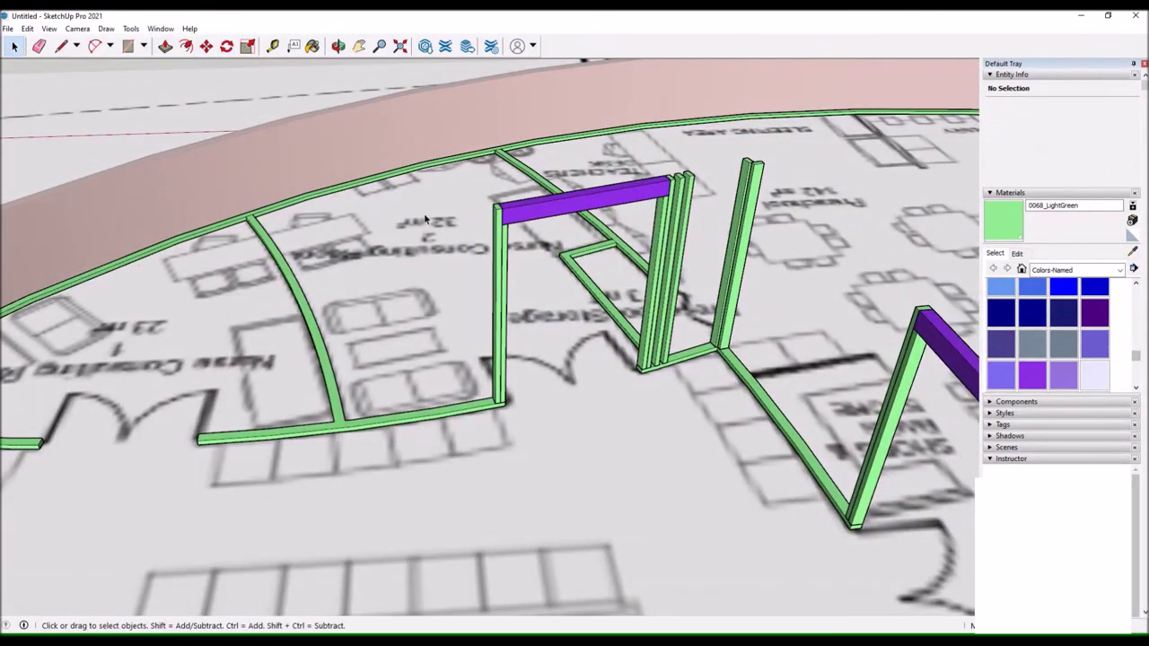
left_click_drag(439, 119, 510, 283)
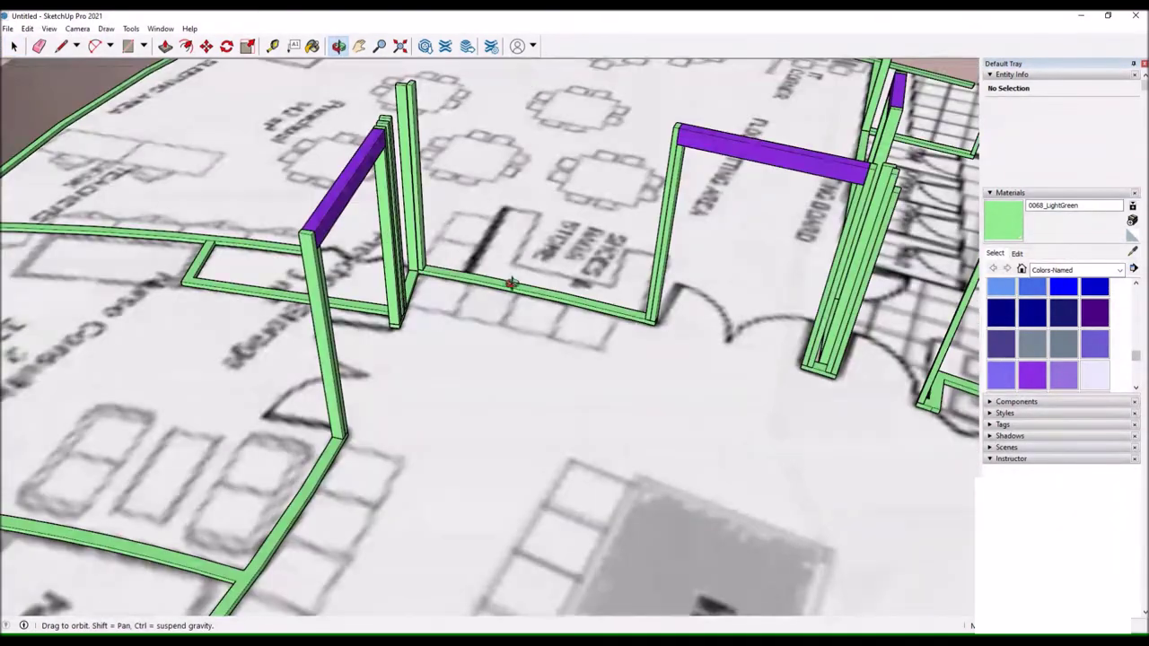
key("l")
scroll("up", 3)
scroll("up", 3)
left_click(356, 256)
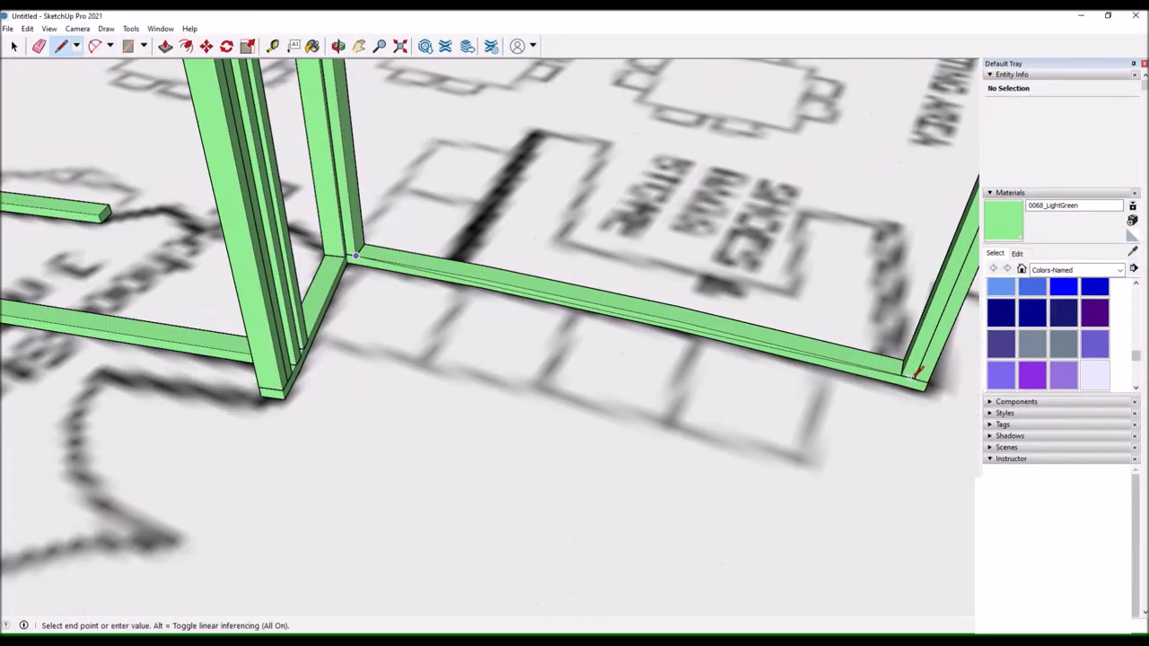
key("Escape")
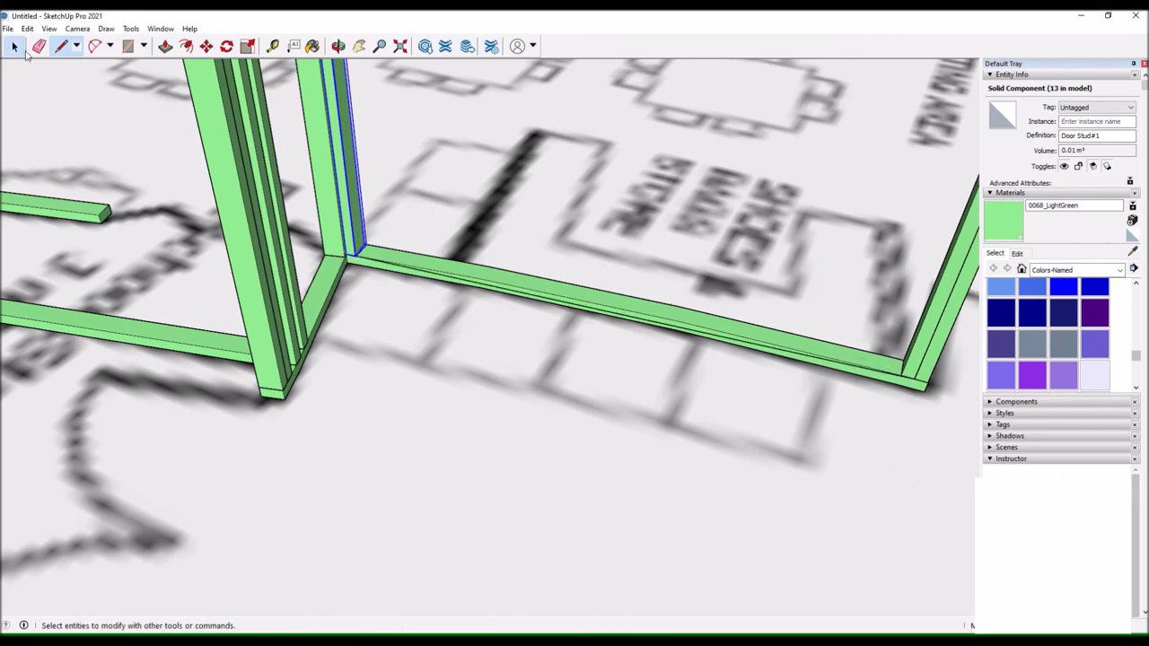
left_click(558, 302)
scroll("up", 3)
scroll("up", 3)
scroll("down", 3)
key("space")
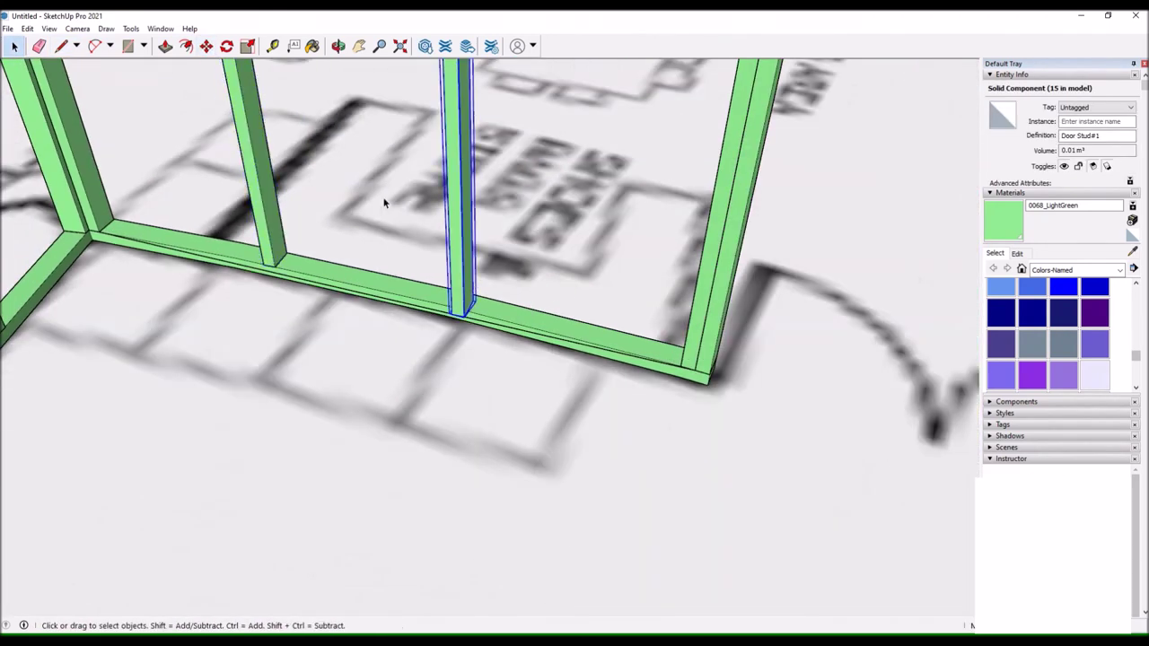
Try repositioning the copied stud, then view the framing from high overhead.
key("m")
scroll("up", 3)
scroll("up", 3)
scroll("up", 3)
scroll("up", 3)
scroll("down", 3)
left_click(529, 328)
scroll("down", 3)
key("space")
scroll("down", 3)
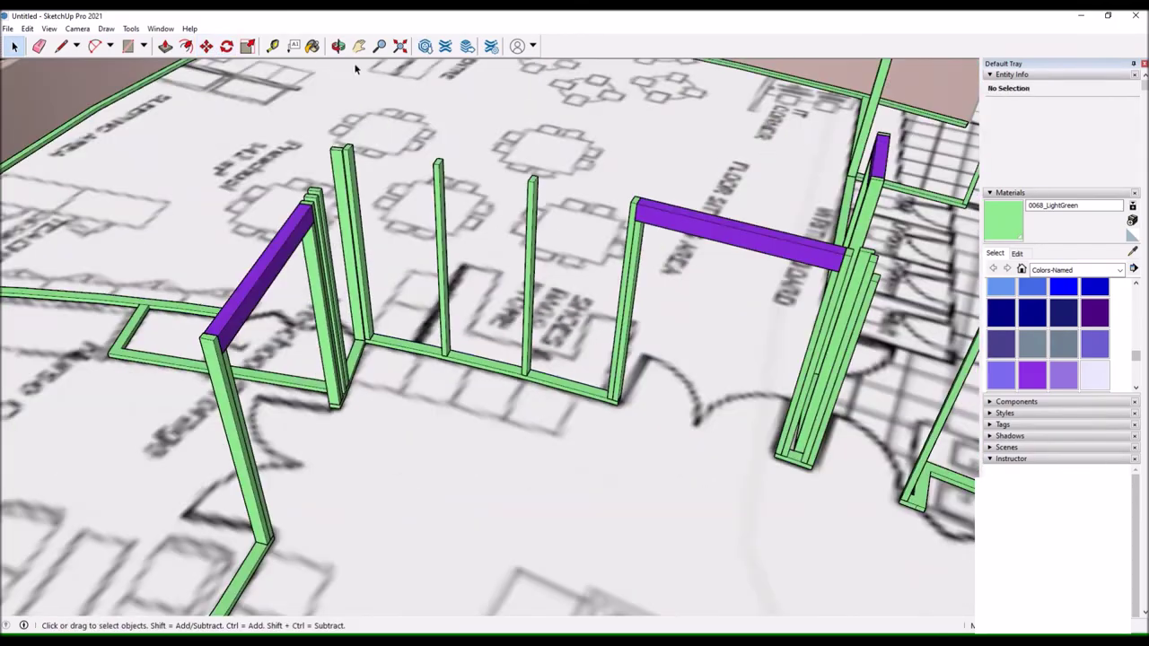
left_click_drag(390, 115, 666, 154)
scroll("up", 3)
Rotate the wall-corner stud to align with the angled partition end.
left_click(404, 207)
scroll("up", 3)
key("q")
scroll("up", 3)
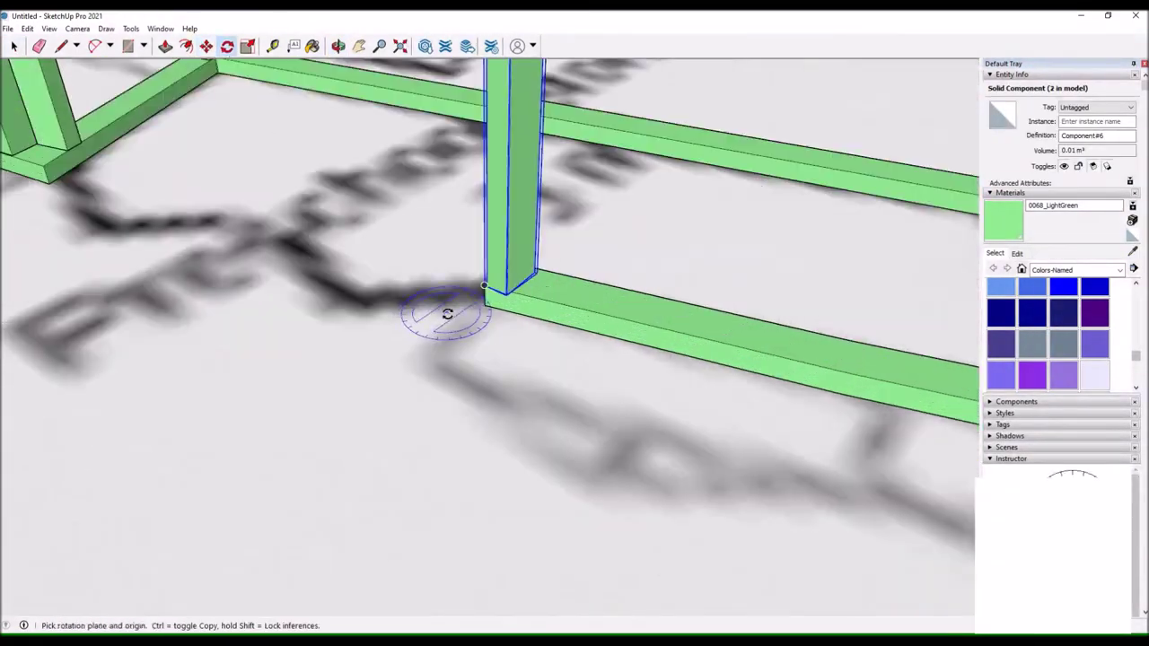
scroll("up", 3)
left_click(485, 238)
key("Escape")
scroll("down", 3)
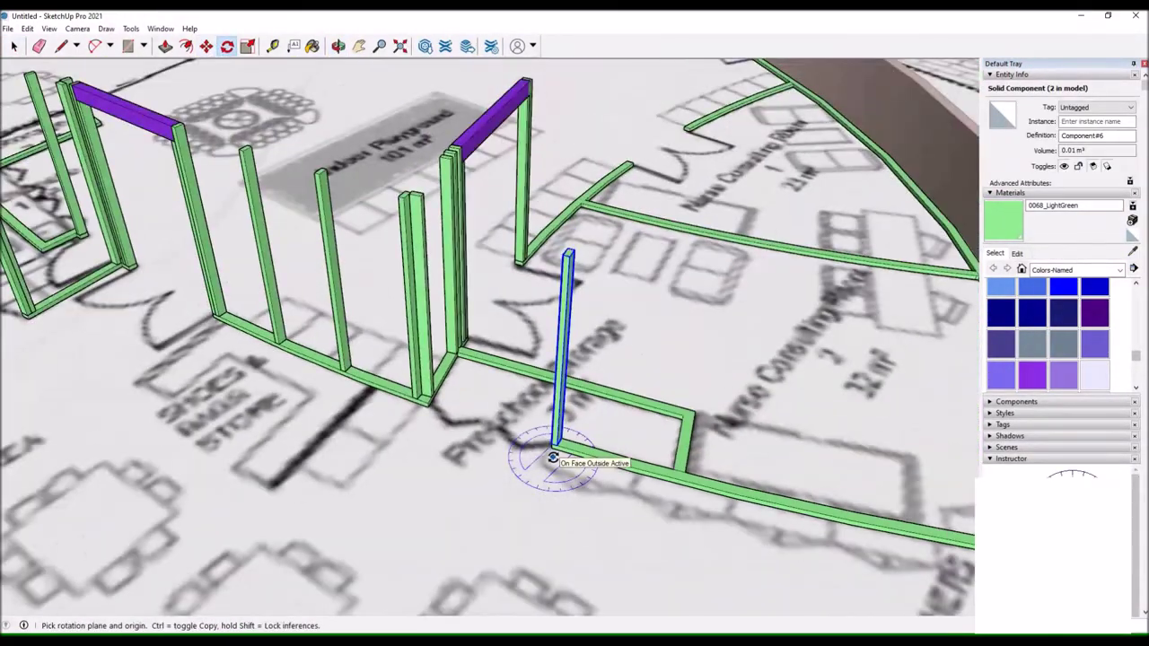
left_click_drag(552, 458, 428, 159)
scroll("up", 3)
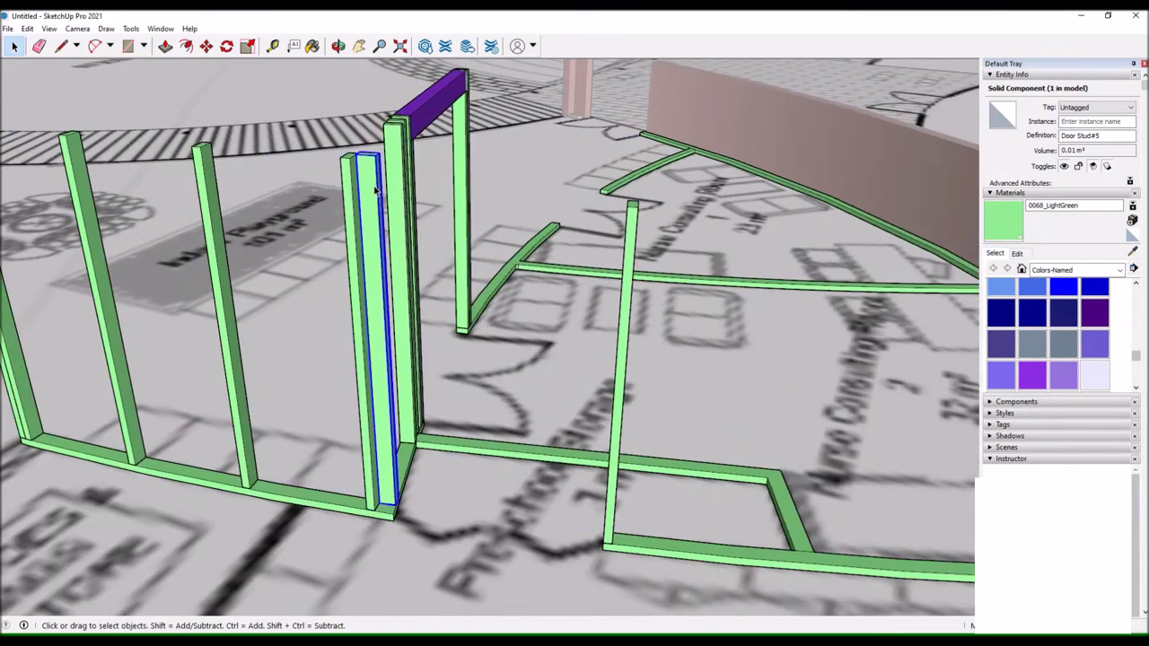
scroll("up", 3)
key("q")
scroll("up", 3)
left_click_drag(367, 167, 366, 406)
Examine the green sill at the stud base beside the curved coral wall.
key("ctrl+a")
key("l")
scroll("up", 3)
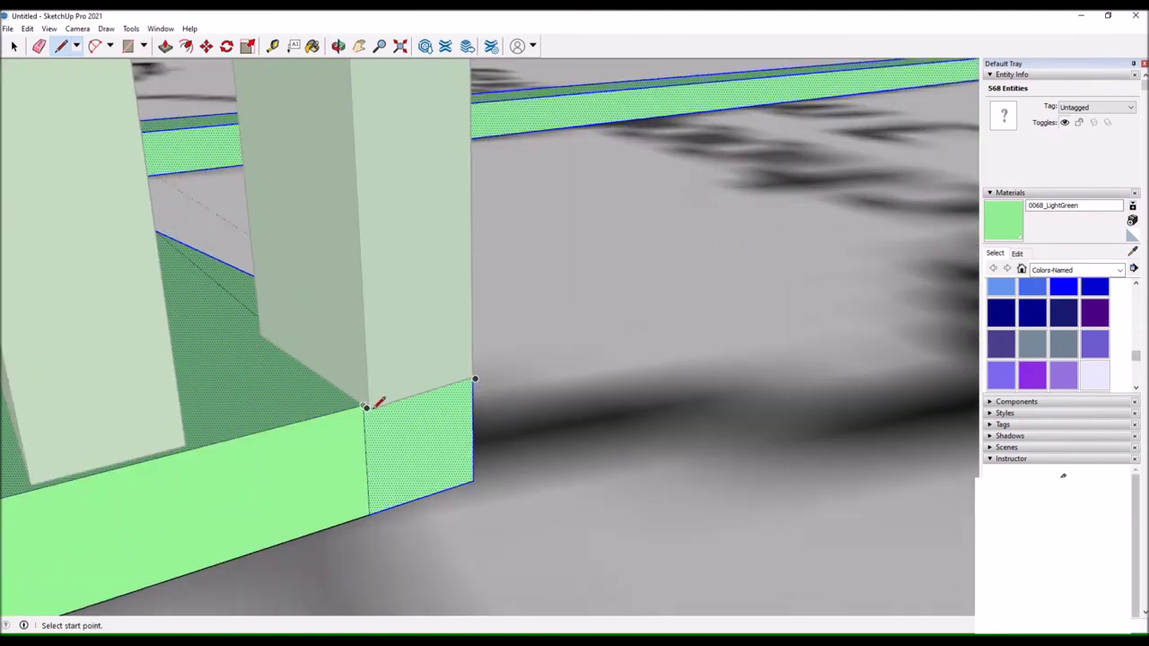
scroll("up", 3)
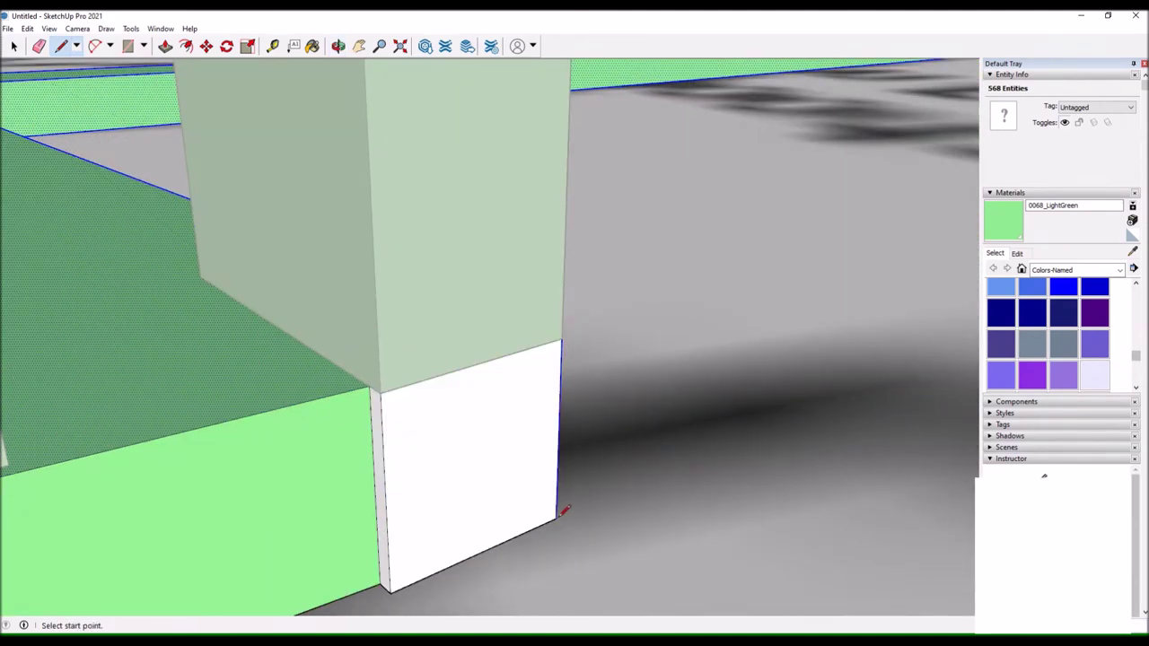
scroll("down", 3)
key("space")
key("b")
left_click_drag(321, 257, 350, 318)
left_click_drag(347, 428, 346, 436)
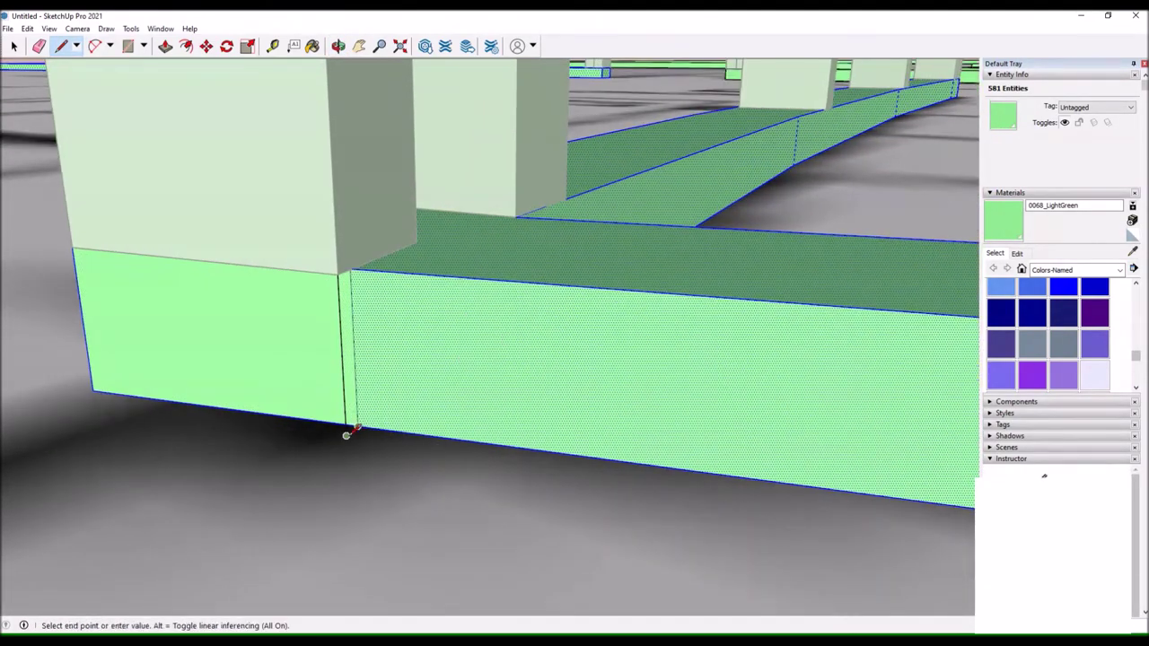
scroll("down", 3)
key("space")
left_click_drag(302, 354, 431, 269)
Select Door Stud#1 and orbit around it to find its base corner.
left_click(458, 270)
key("m")
scroll("up", 3)
scroll("up", 3)
scroll("up", 3)
scroll("down", 3)
left_click_drag(256, 398, 600, 310)
scroll("up", 3)
Place a new Door Stud#1 copy at the angled partition corner, making 21 copies.
key("q")
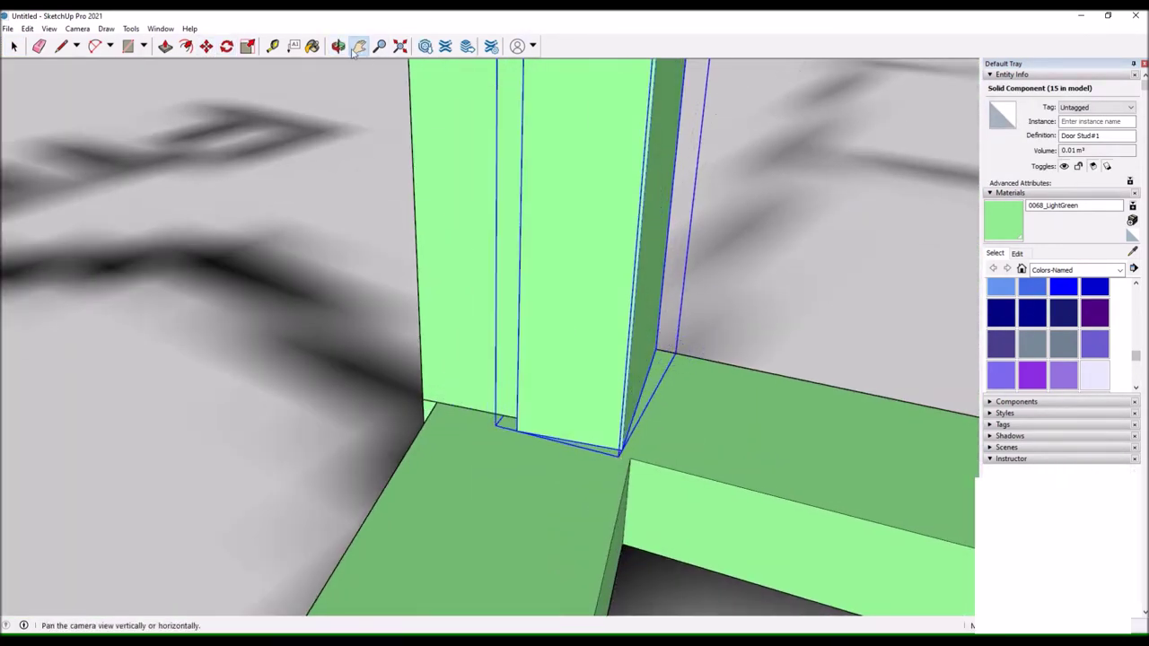
scroll("down", 3)
left_click_drag(410, 440, 452, 429)
scroll("up", 3)
key("m")
scroll("up", 3)
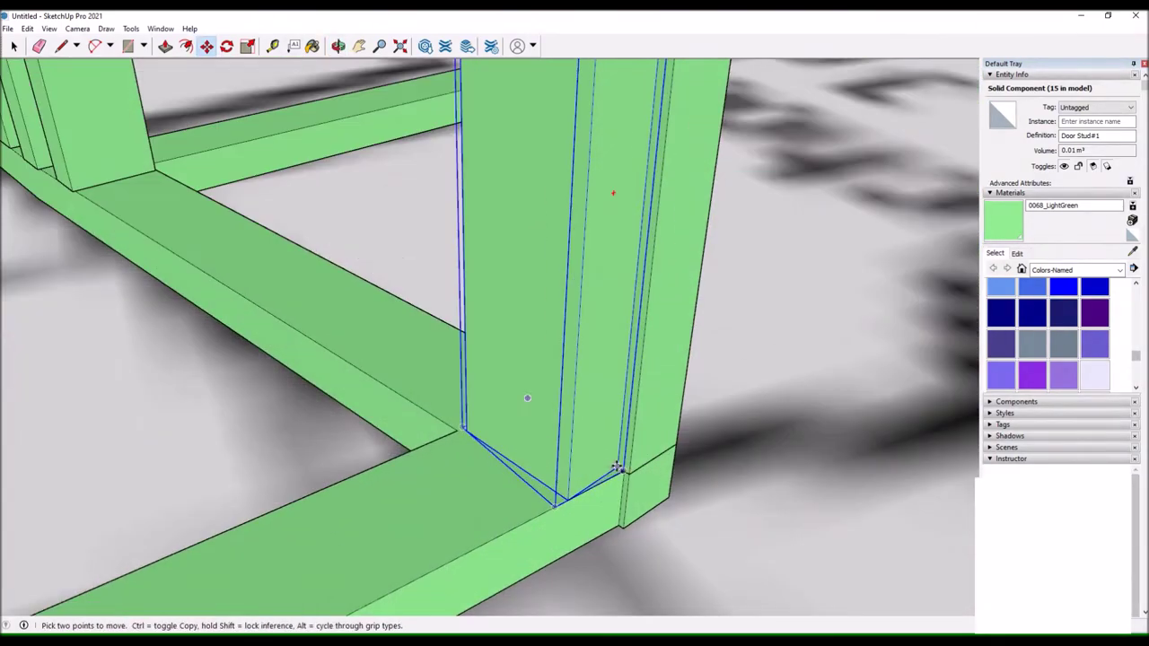
left_click_drag(431, 269, 354, 507)
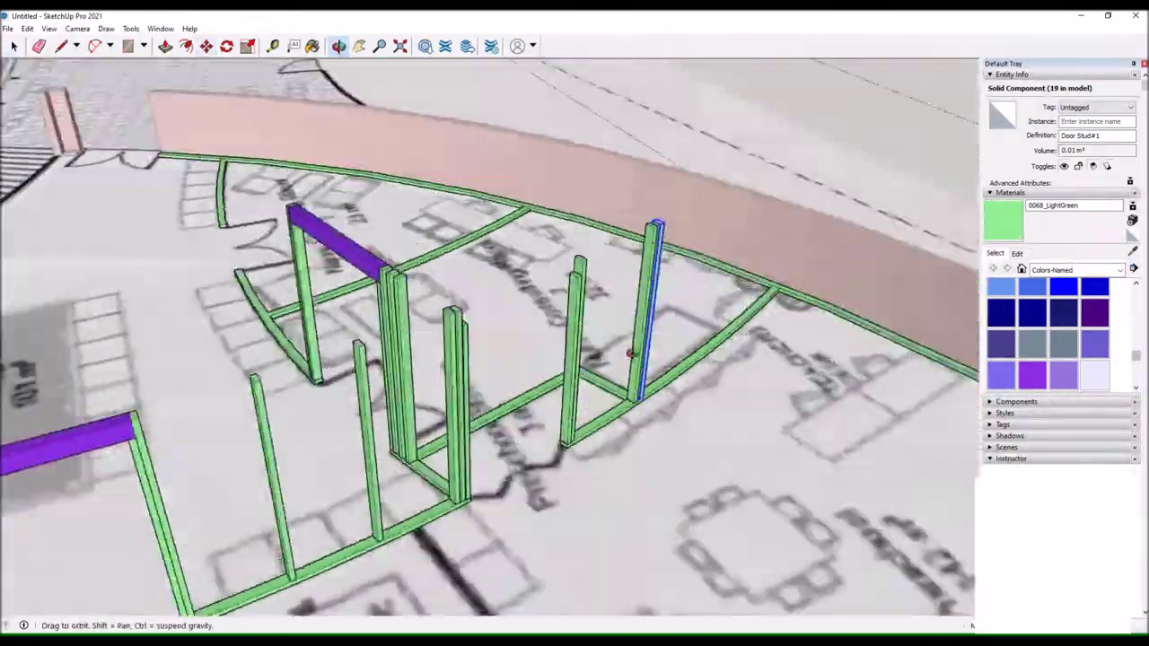
left_click(460, 323)
left_click_drag(459, 323, 606, 470)
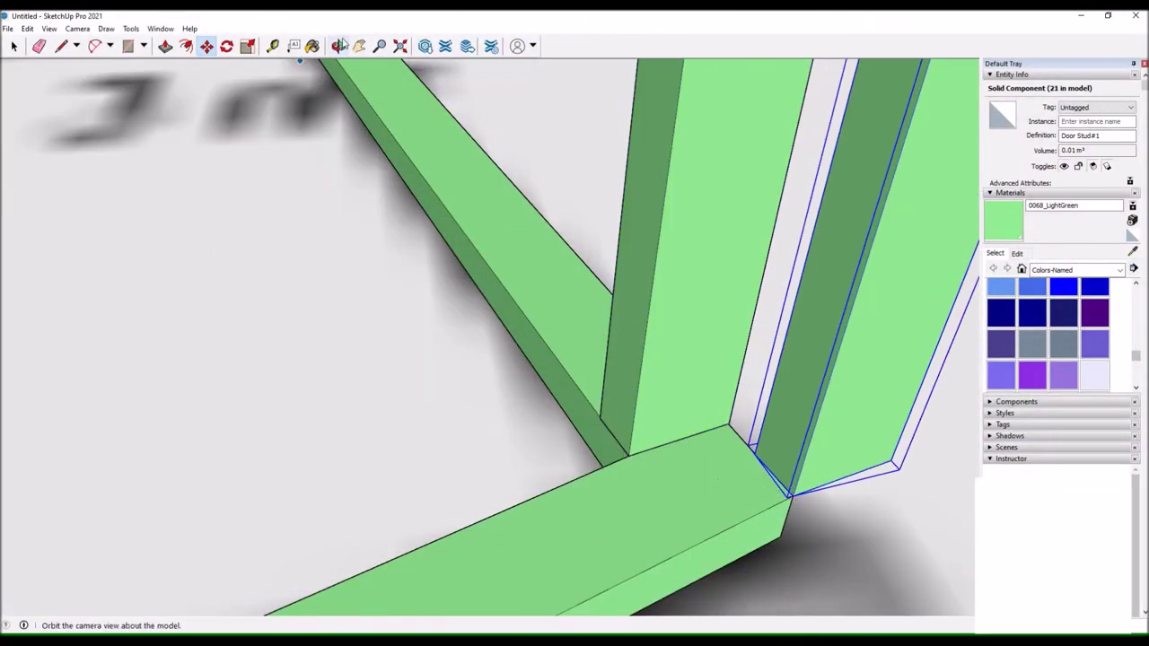
Orbit around the stud frame to close in on the doorway's door-stud base.
left_click_drag(507, 60, 368, 347)
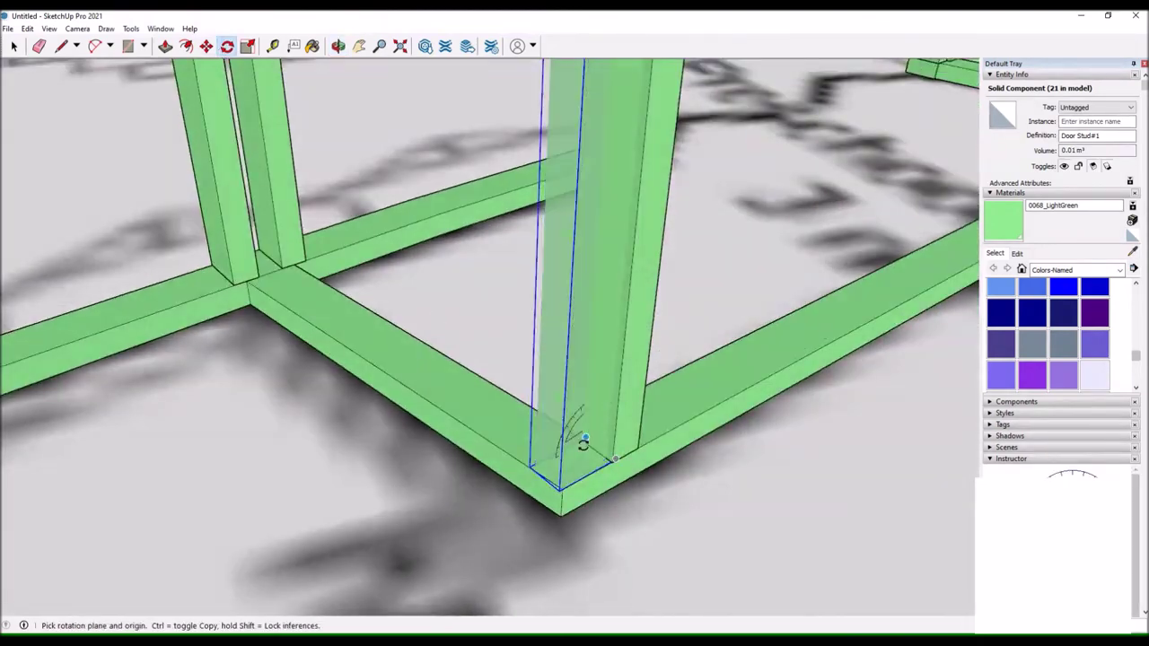
scroll("up", 3)
left_click(339, 47)
left_click_drag(339, 63, 243, 73)
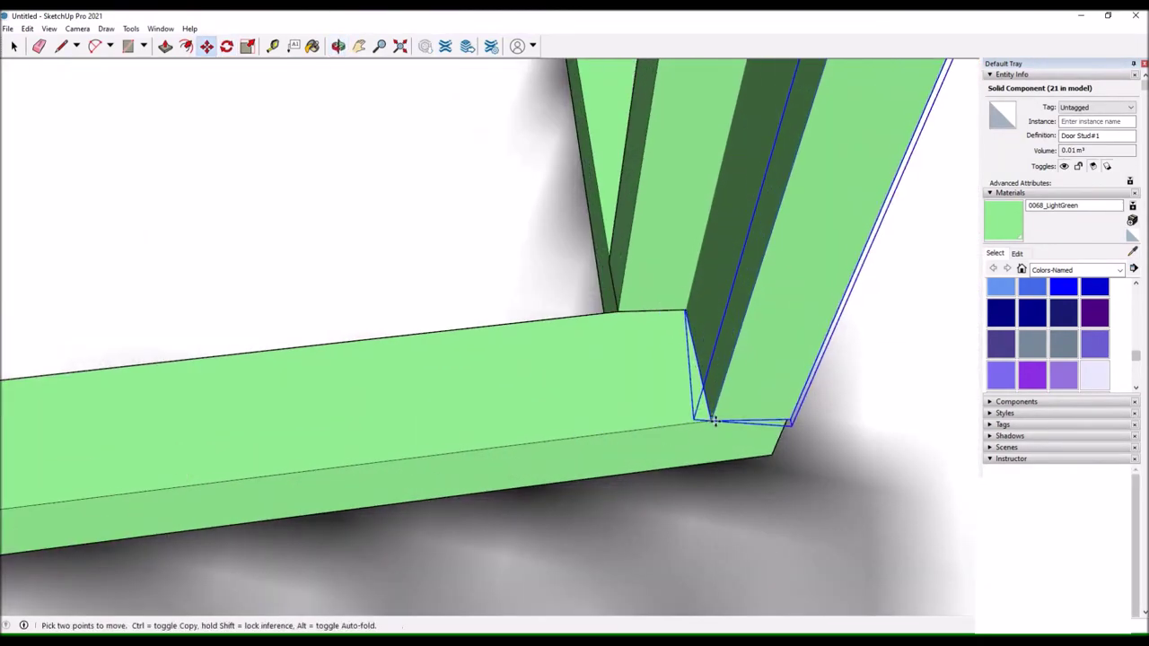
scroll("up", 3)
scroll("up", 3)
scroll("down", 3)
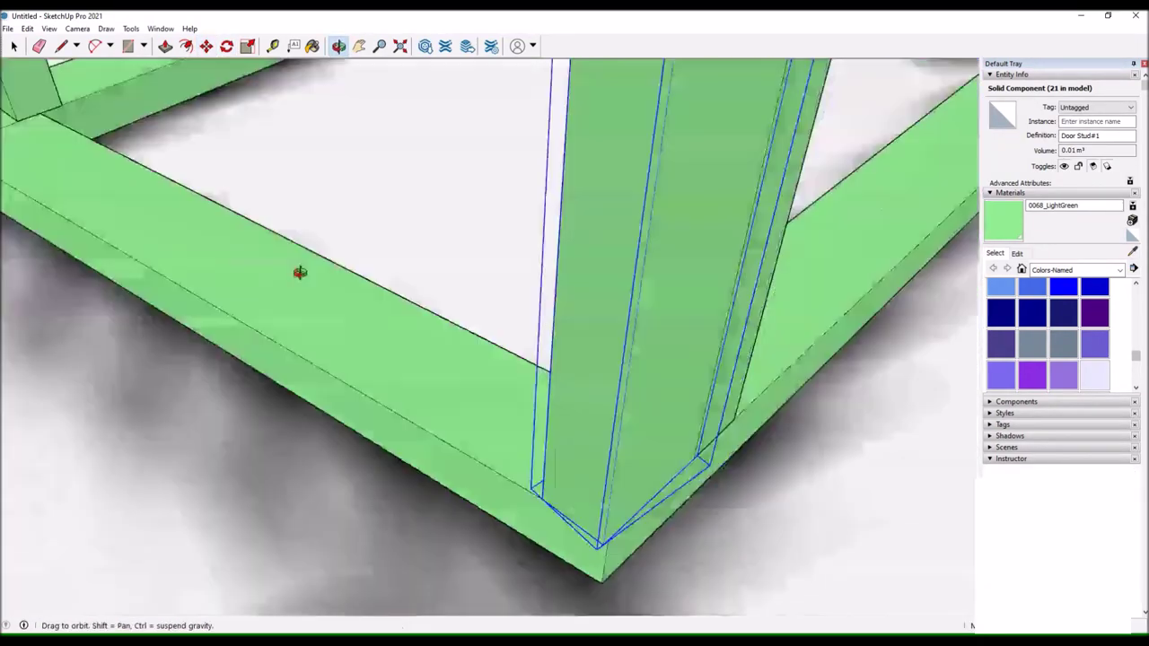
left_click_drag(542, 311, 680, 429)
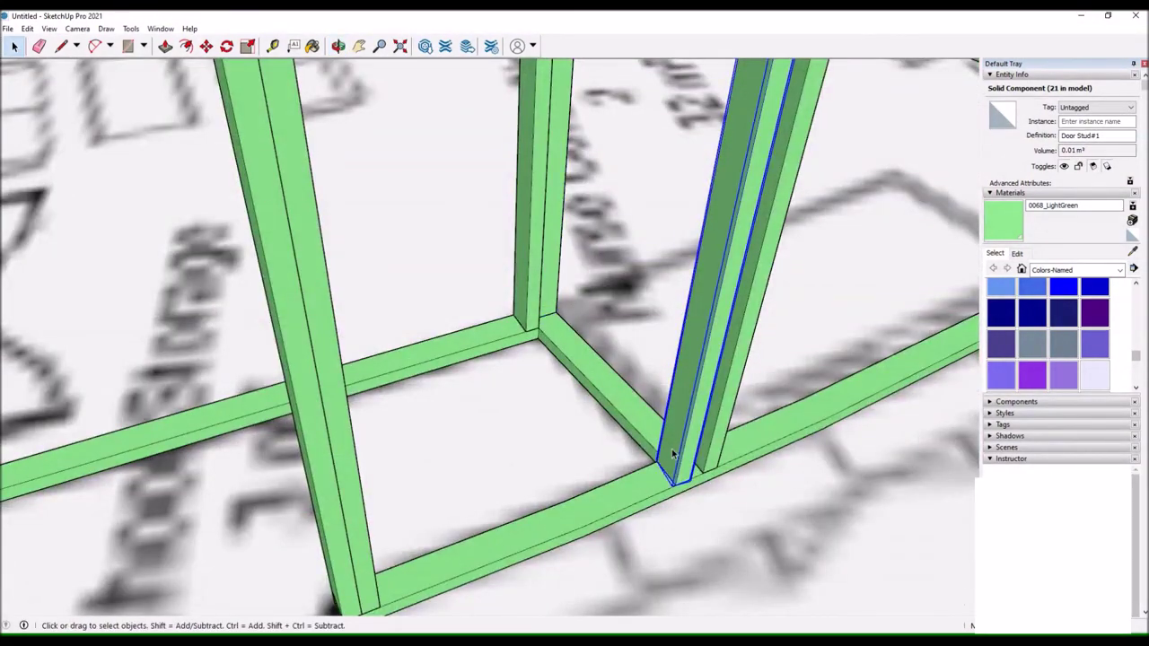
left_click_drag(677, 453, 513, 497)
Turn the view across the floor plan to the purple lintel and pick it up to move.
scroll("up", 3)
left_click_drag(448, 389, 551, 526)
scroll("down", 3)
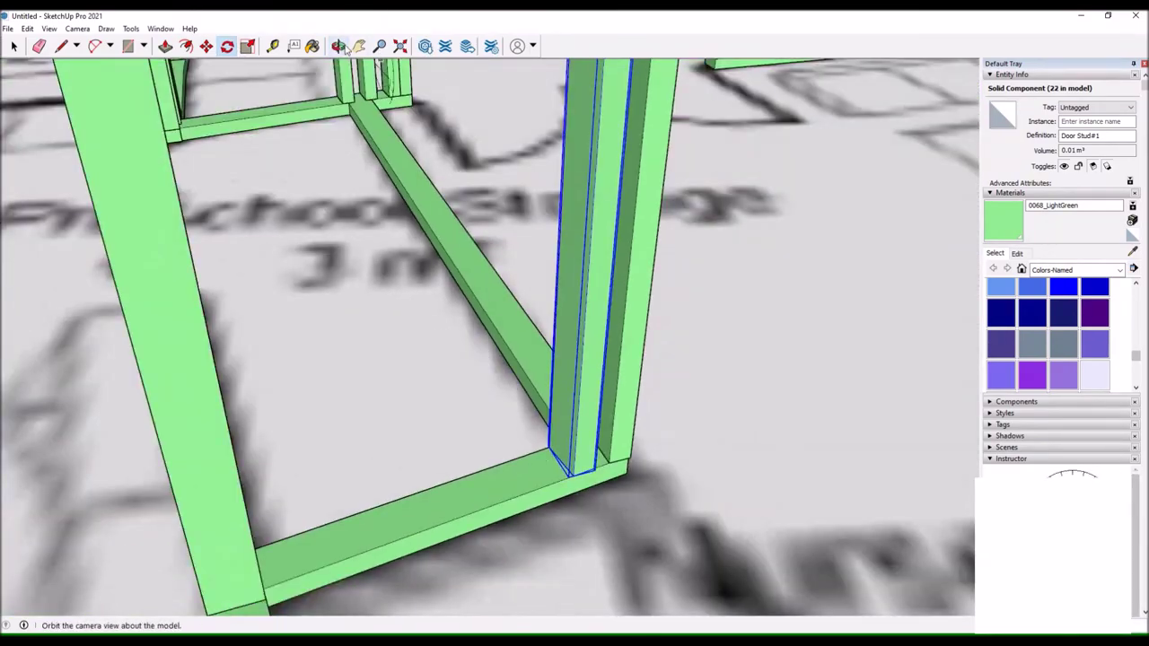
scroll("up", 3)
left_click_drag(672, 318, 428, 102)
scroll("down", 3)
left_click_drag(469, 436, 643, 299)
key("m")
scroll("down", 3)
scroll("up", 3)
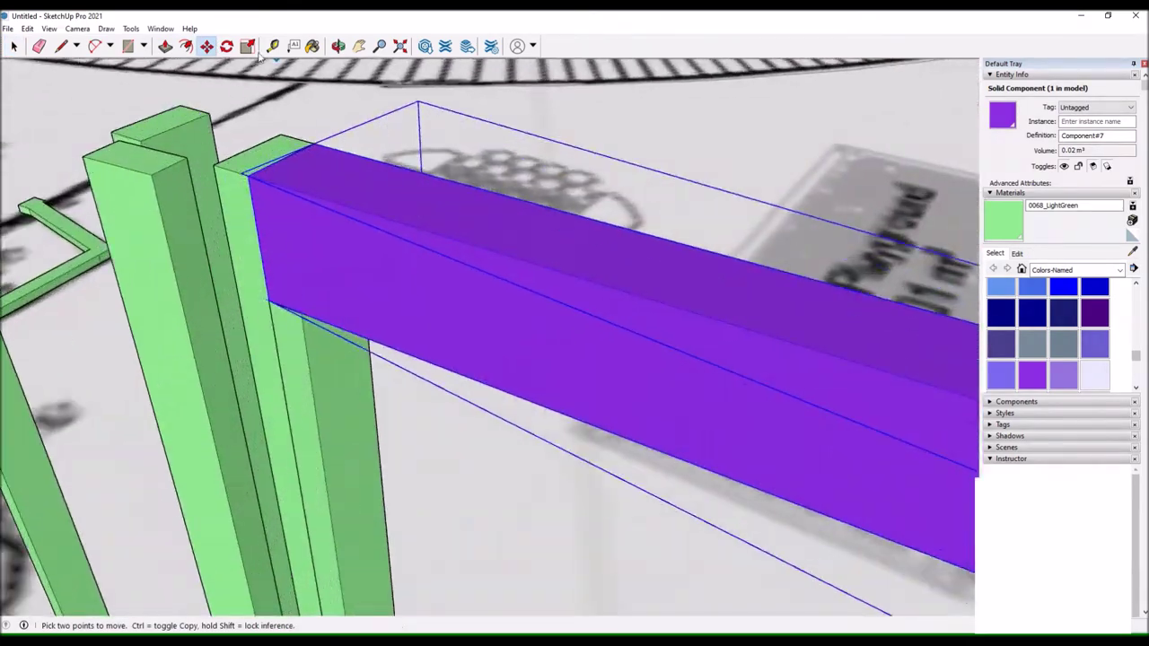
Ctrl+Move a copy of the purple Component#7 lintel onto another doorway.
left_click_drag(386, 260, 389, 261)
scroll("up", 3)
left_click(292, 265)
key("ctrl")
scroll("down", 3)
scroll("up", 3)
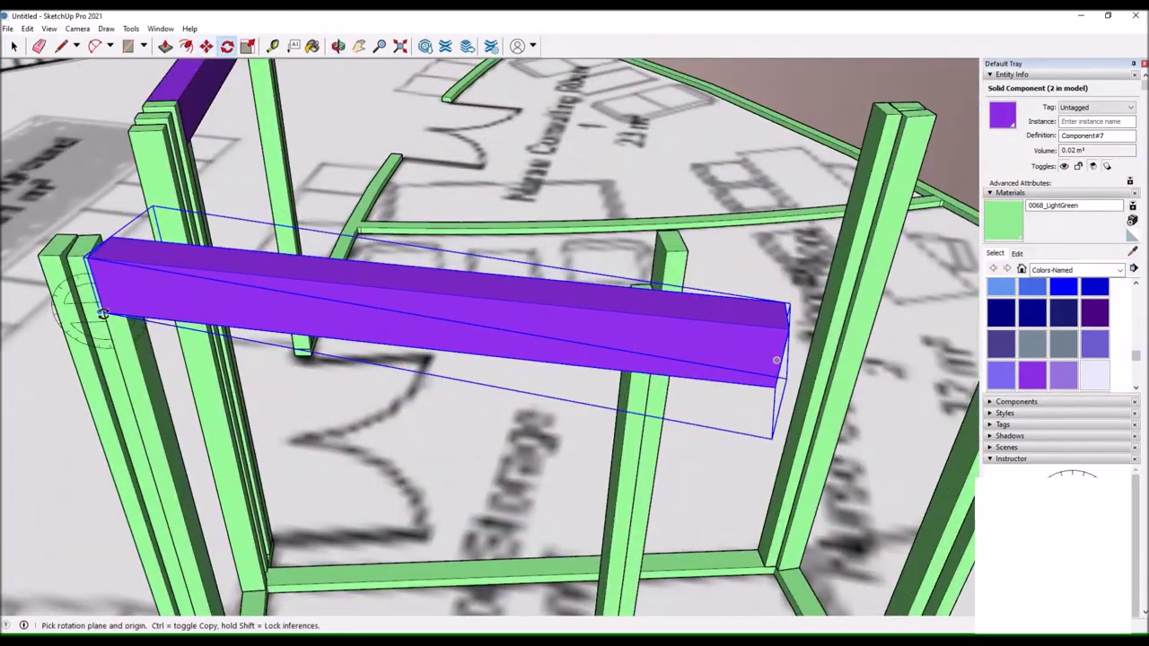
left_click(381, 277)
key("space")
Stretch the copied lintel's end face to the stud and survey all the lintels.
left_click_drag(382, 279, 379, 234)
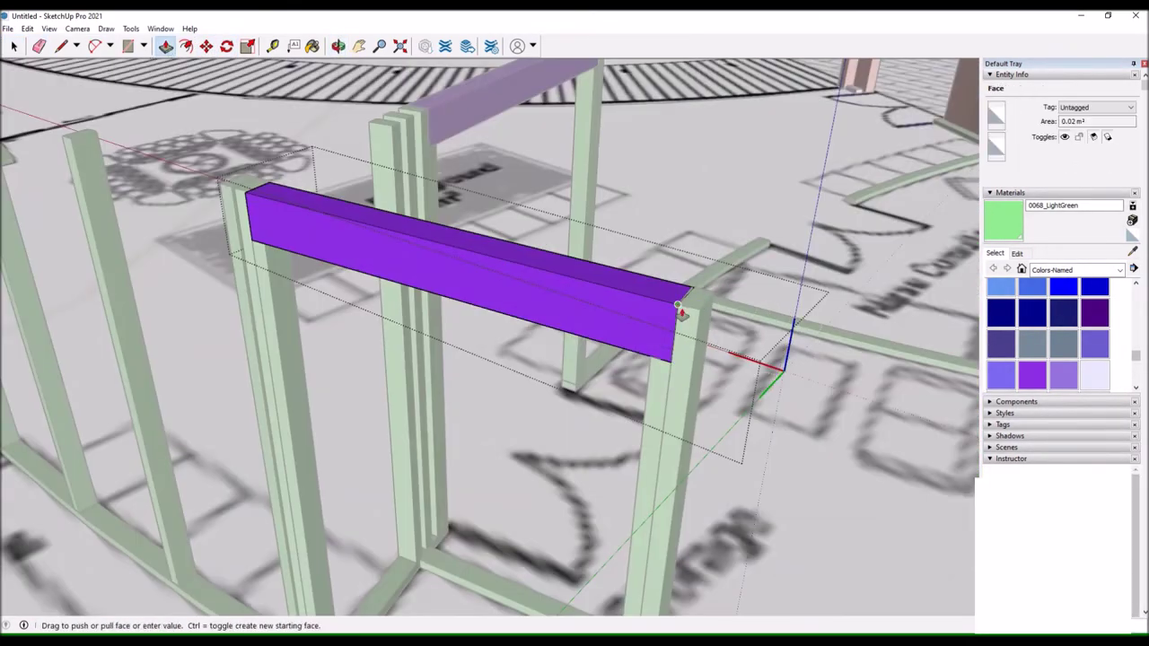
scroll("up", 3)
left_click_drag(601, 279, 629, 469)
key("l")
left_click(507, 417)
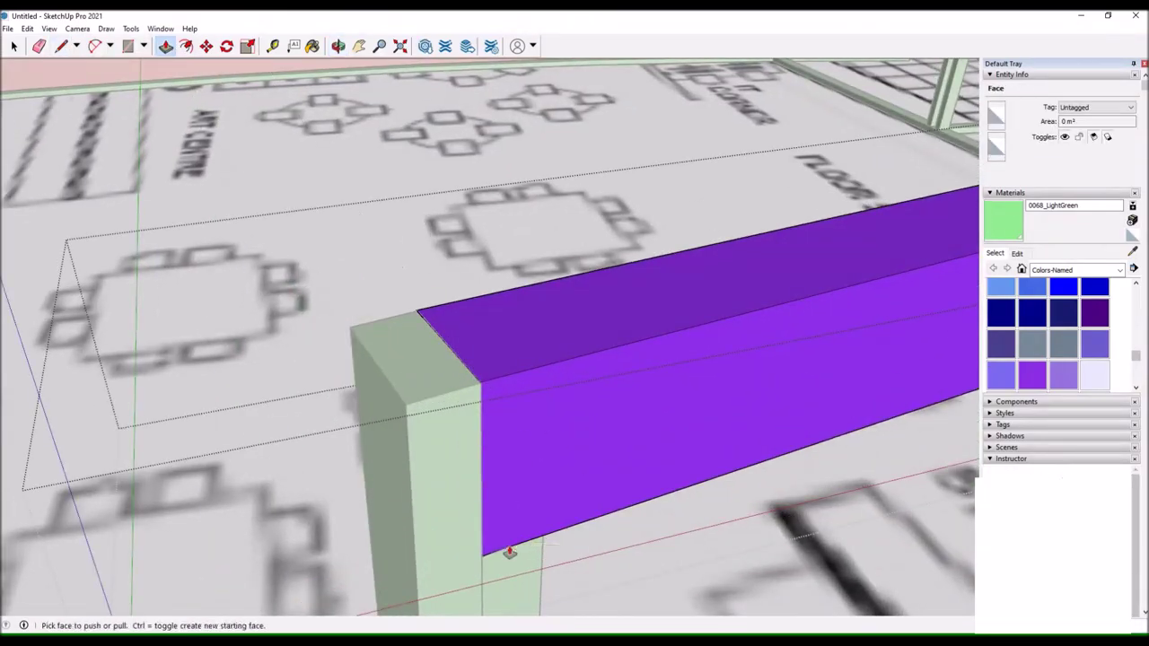
key("space")
scroll("down", 3)
left_click_drag(380, 122, 574, 359)
key("space")
scroll("up", 3)
Copy the green door stud from its base corner to two more angled wall corners.
left_click(794, 193)
key("m")
scroll("up", 3)
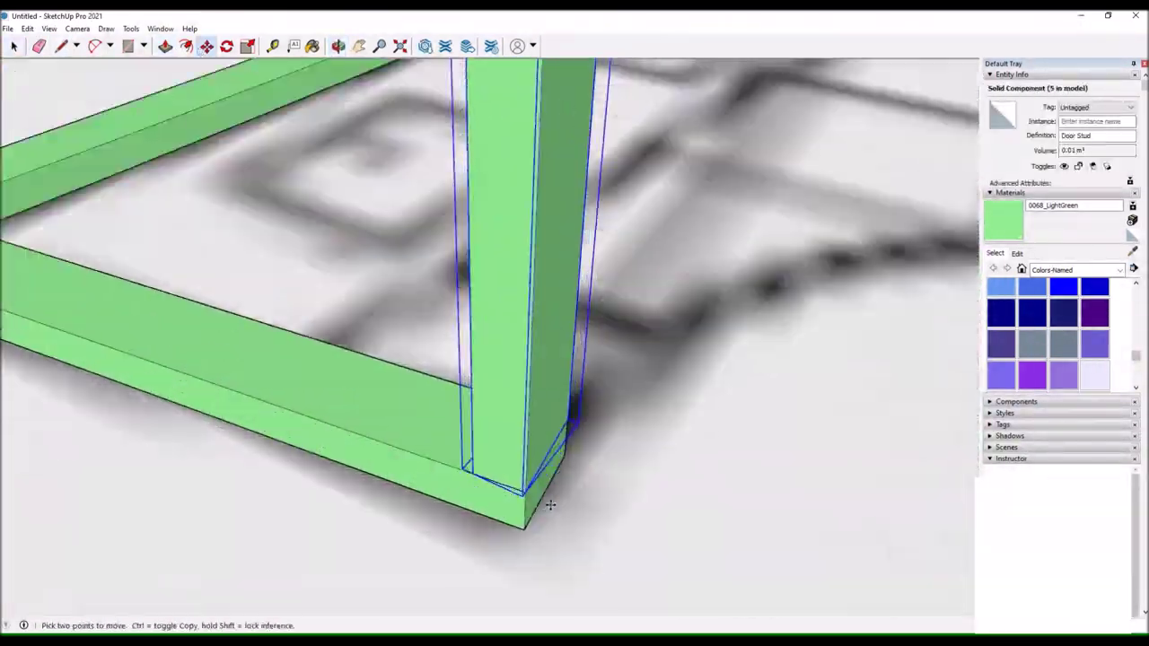
left_click(550, 504)
key("ctrl")
scroll("down", 3)
scroll("down", 3)
scroll("down", 3)
scroll("down", 3)
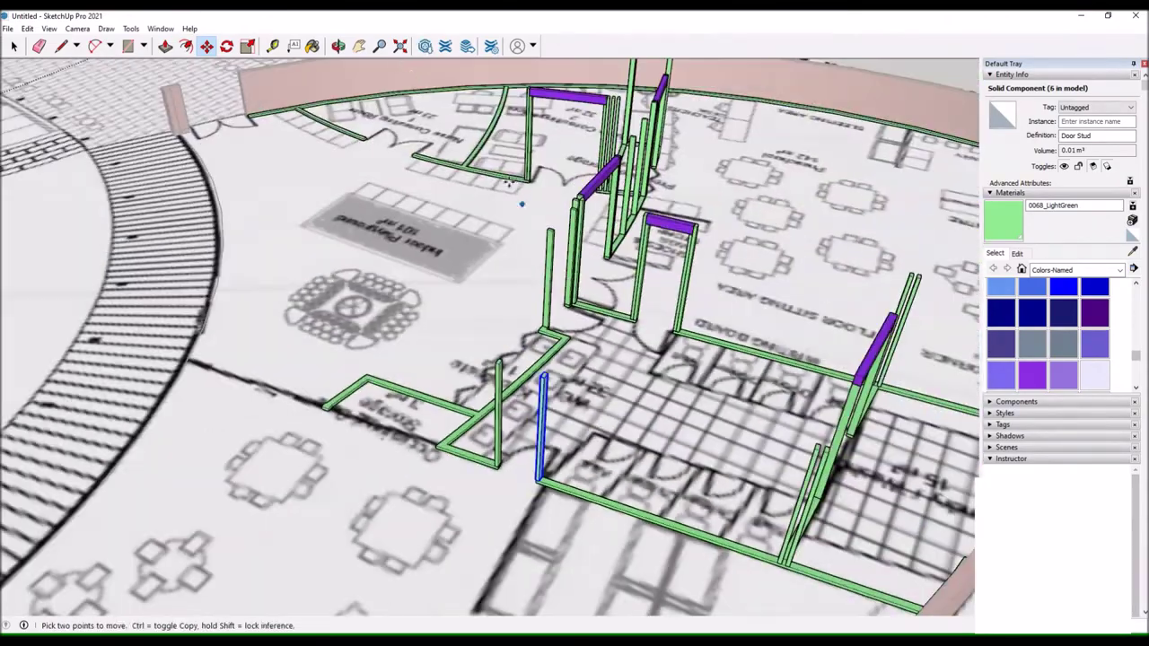
left_click(521, 203)
scroll("down", 3)
scroll("up", 3)
scroll("down", 3)
scroll("up", 3)
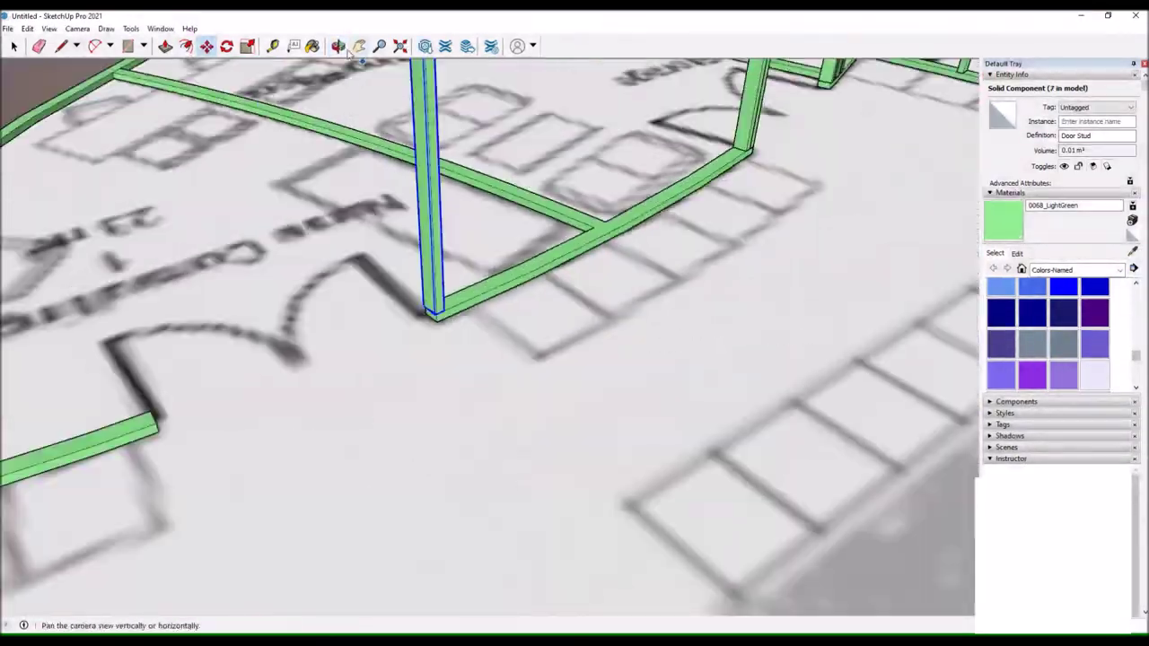
scroll("up", 3)
Rotate the stud copies about their base corners so they sit square on the plates.
key("q")
left_click_drag(439, 344, 479, 294)
left_click(489, 296)
scroll("down", 3)
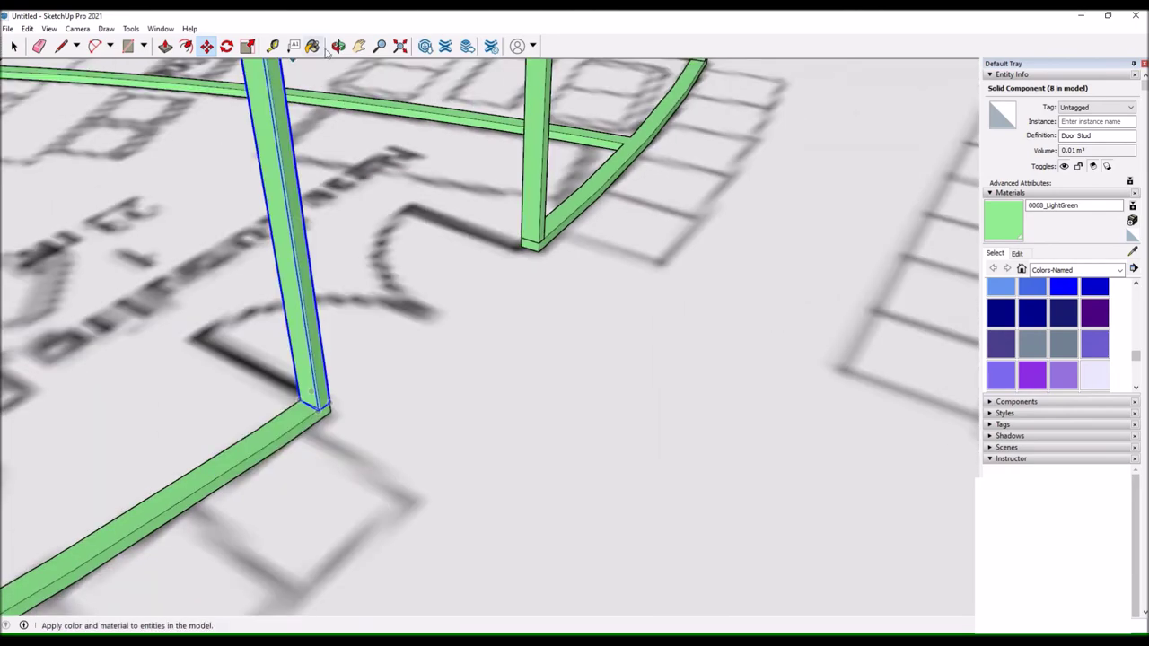
scroll("up", 3)
key("q")
scroll("up", 3)
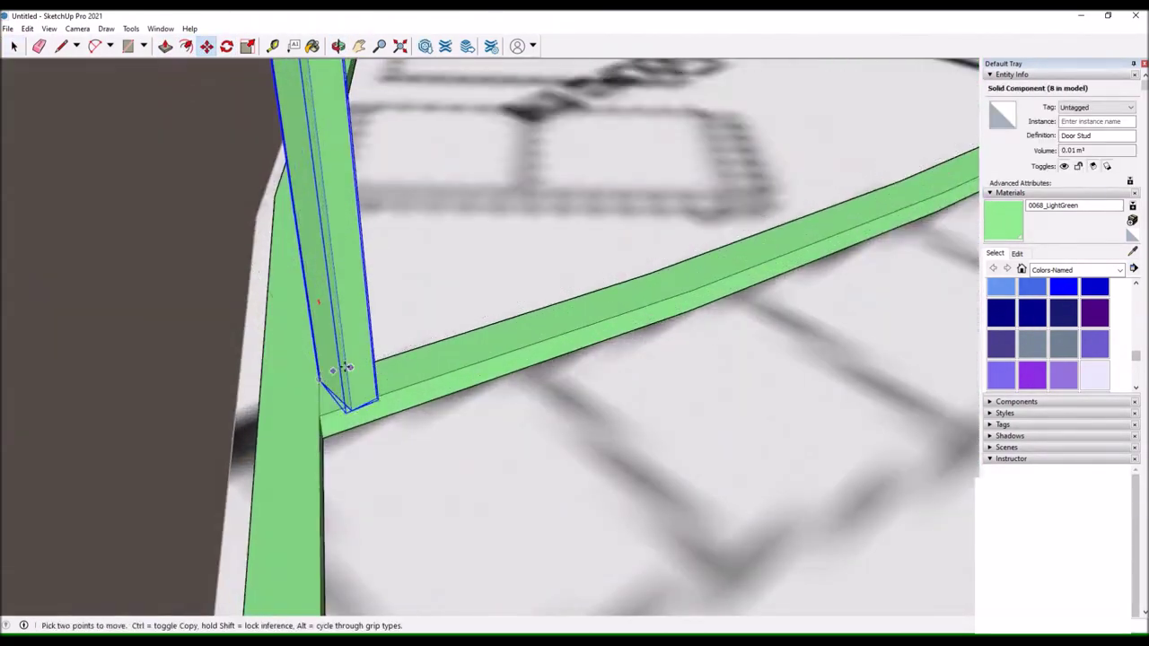
left_click_drag(173, 323, 400, 211)
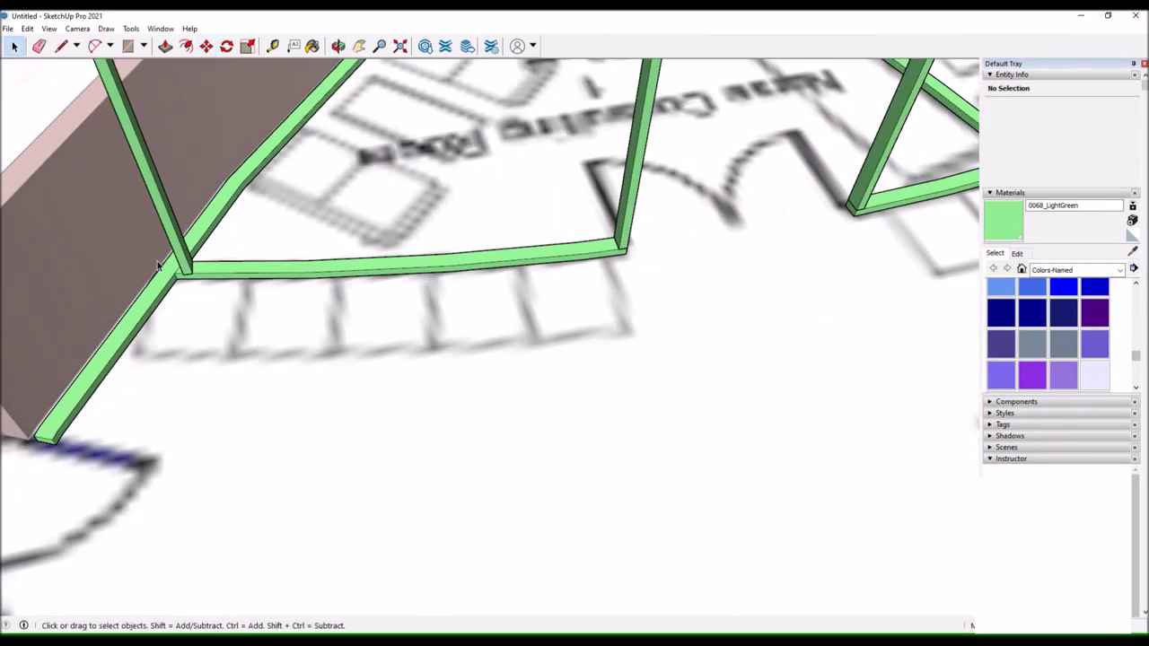
left_click(227, 46)
scroll("up", 3)
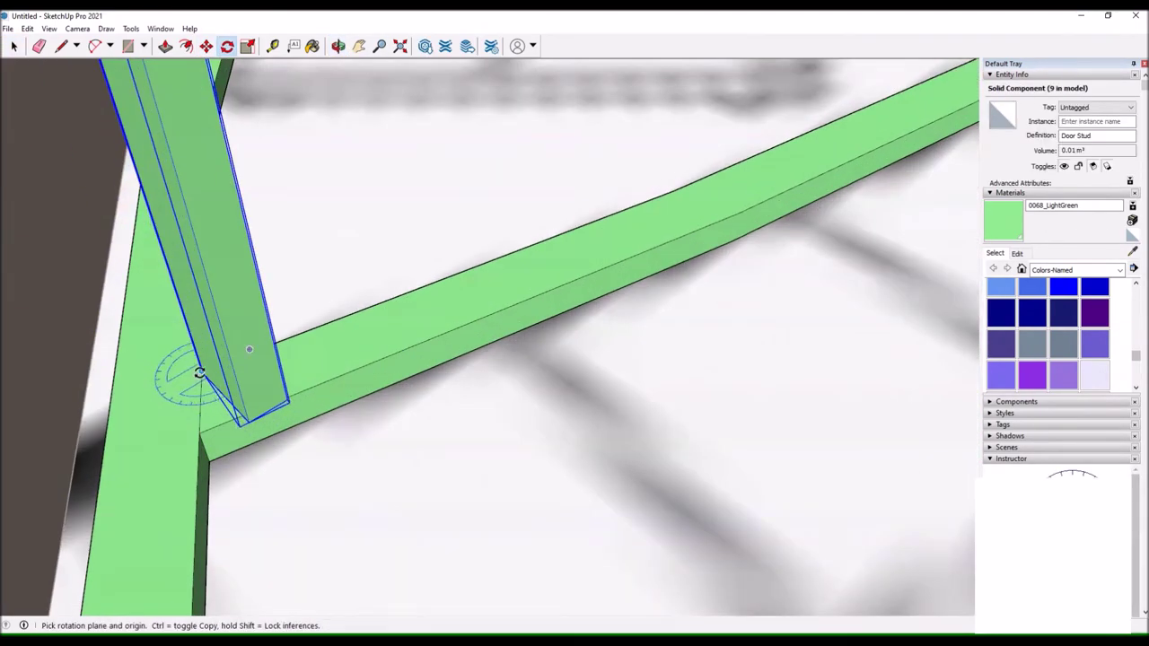
left_click(206, 46)
scroll("down", 3)
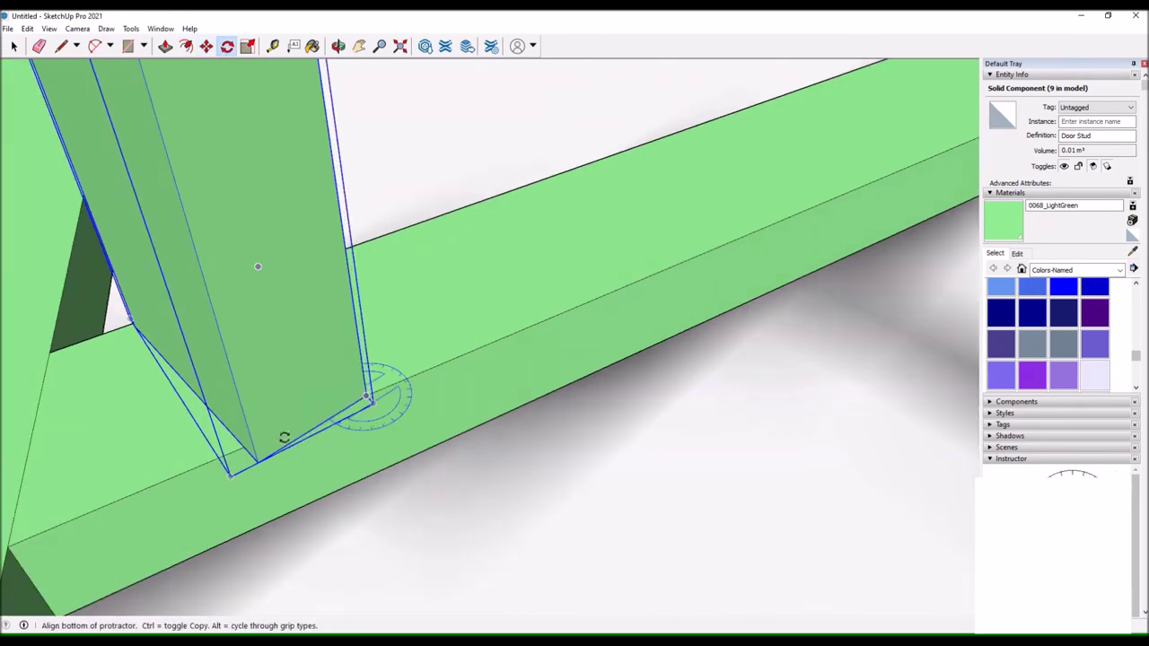
Orbit around the floor plan to check the studs against the wall and base plates.
left_click_drag(269, 423, 364, 333)
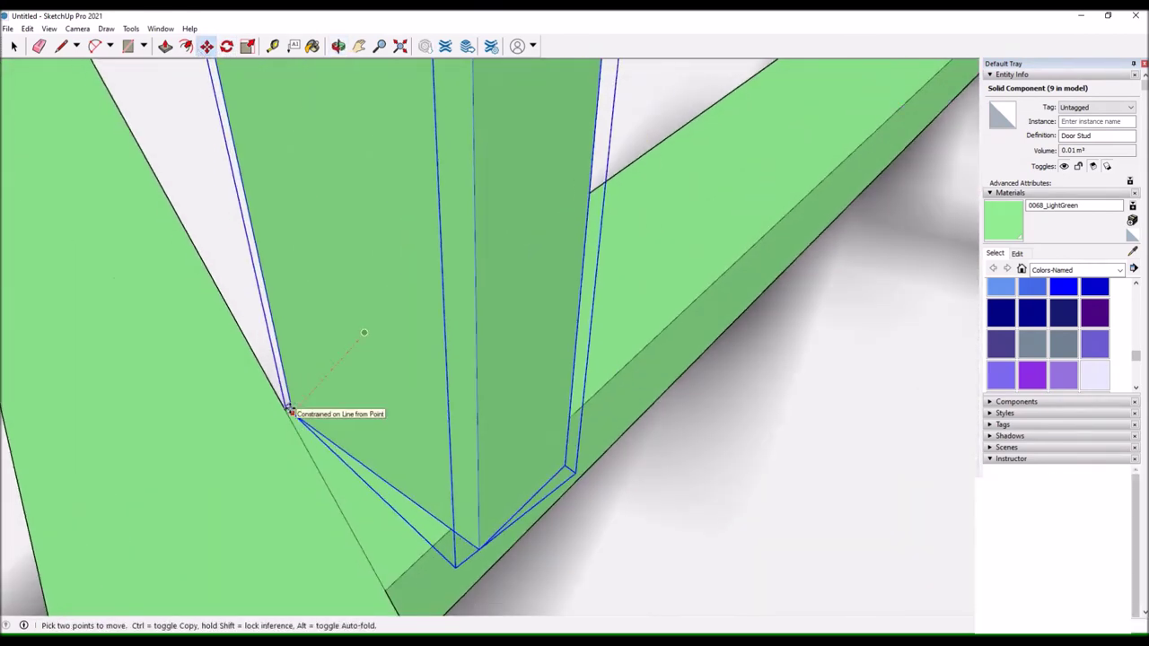
scroll("down", 3)
scroll("down", 3)
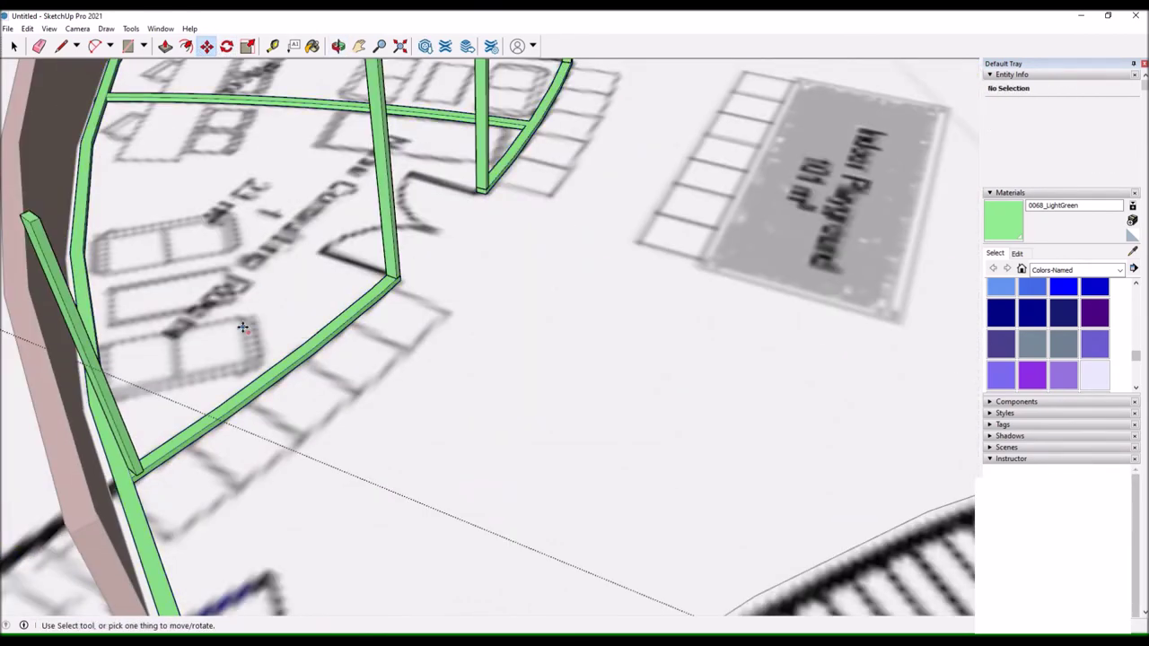
scroll("down", 3)
left_click_drag(299, 82, 619, 325)
scroll("up", 3)
key("space")
key("m")
scroll("up", 3)
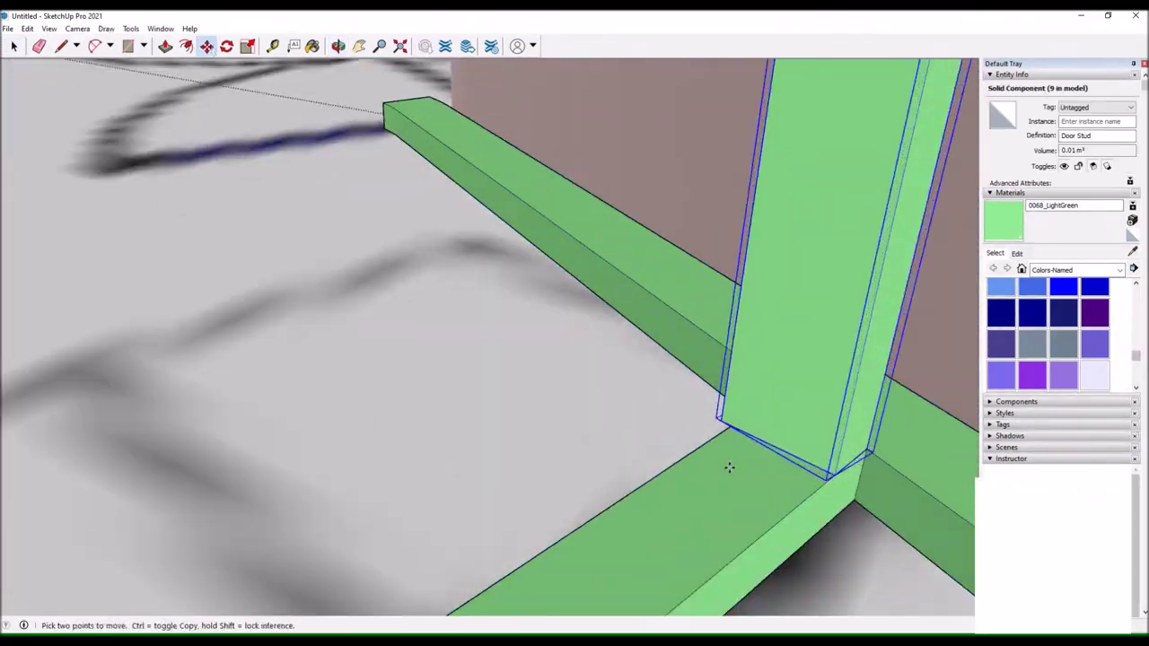
scroll("down", 3)
left_click_drag(563, 407, 633, 272)
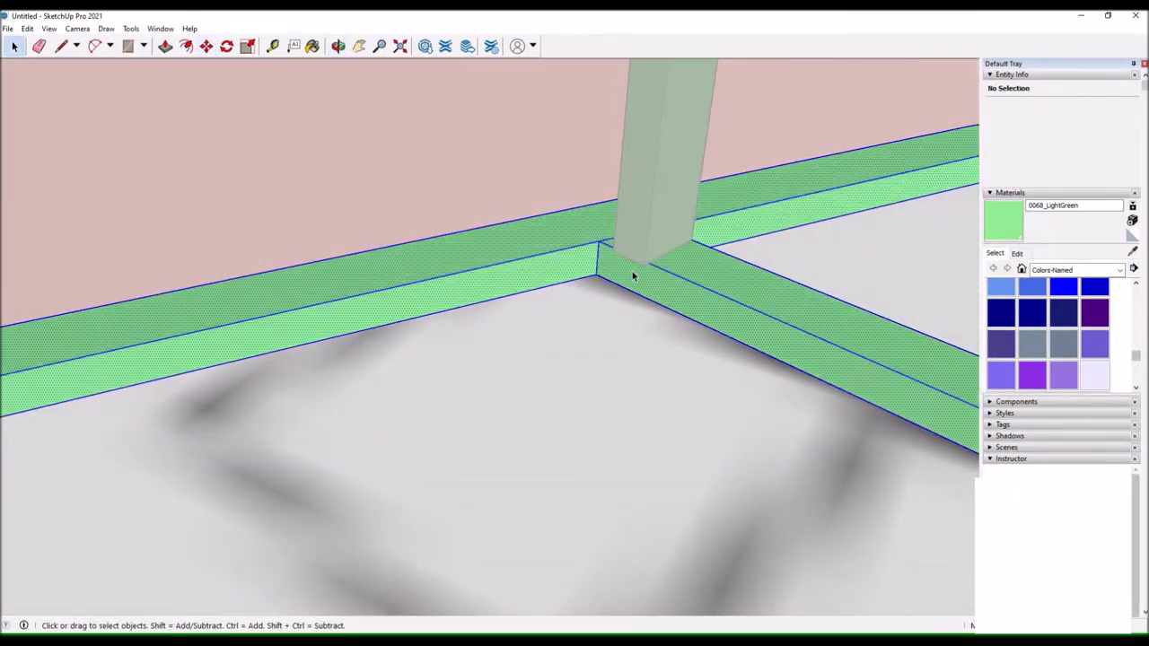
Draw a line from the gray block's corner to close the wall gap.
key("l")
left_click(656, 260)
scroll("up", 3)
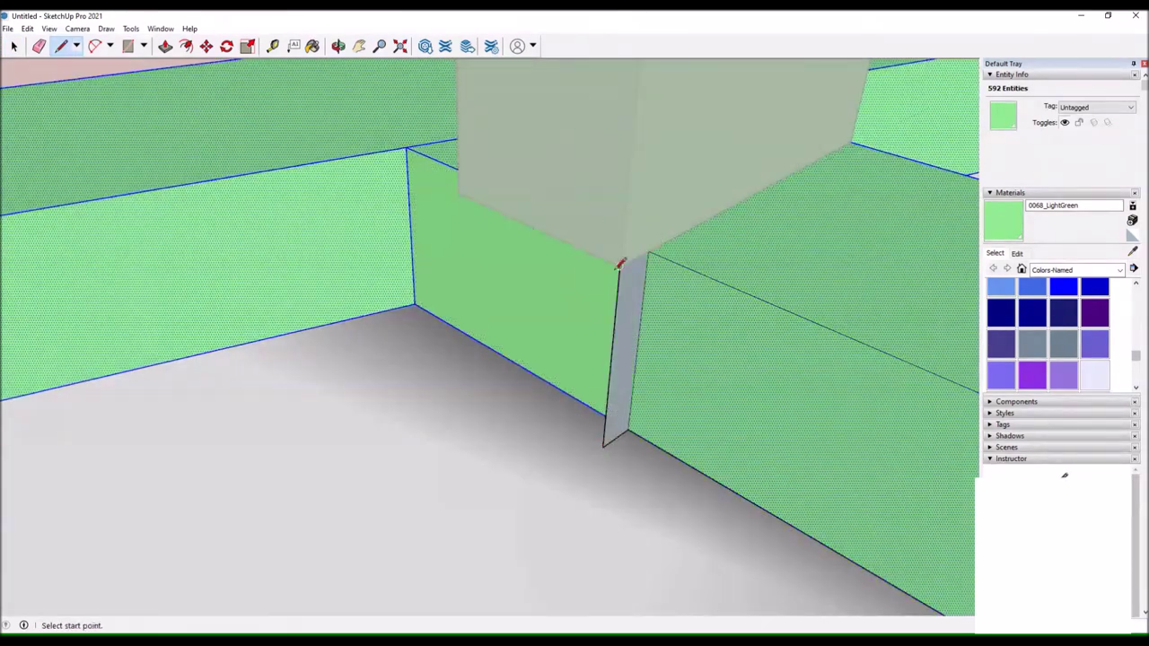
key("space")
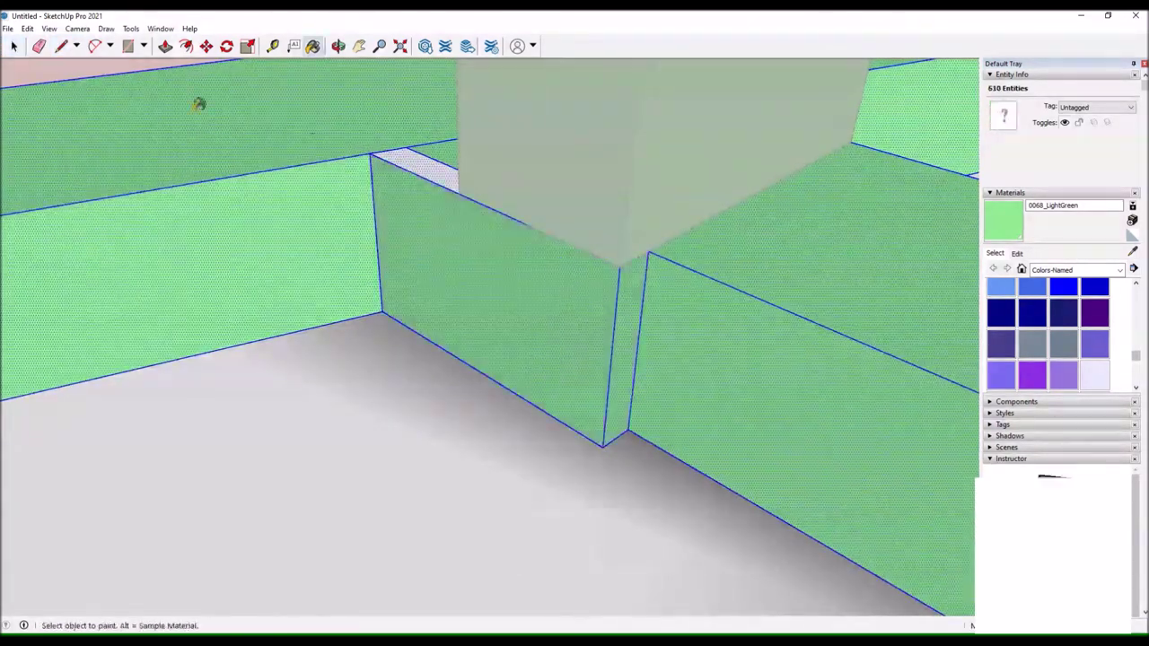
scroll("down", 3)
left_click_drag(418, 380, 93, 55)
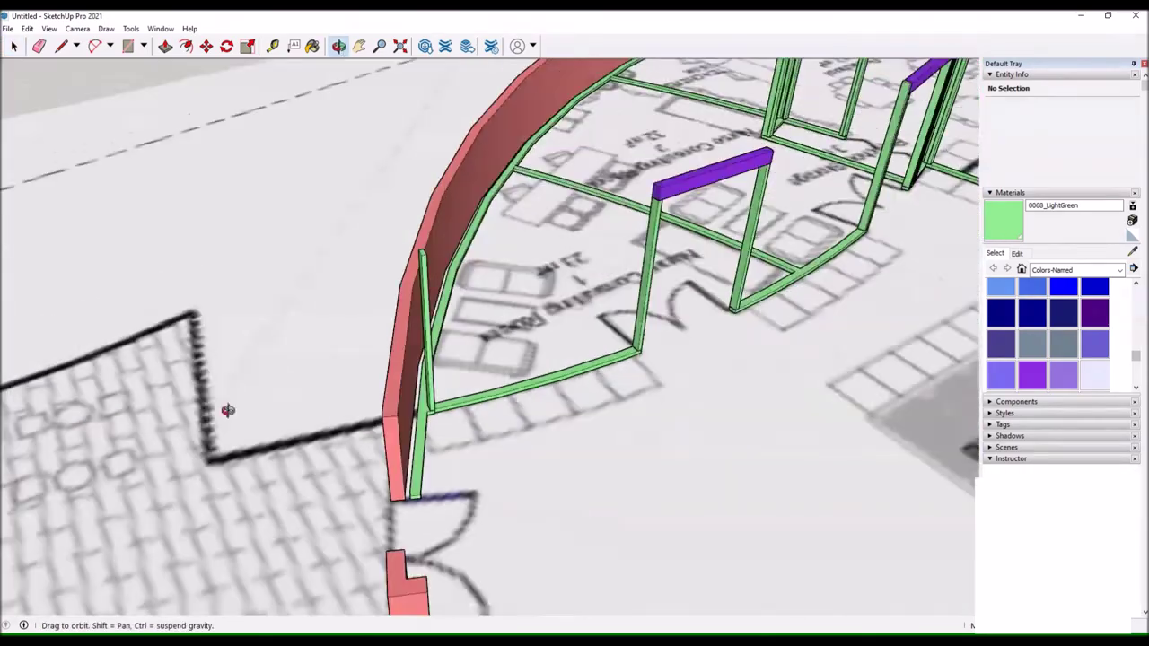
Copy a door stud to two more wall corners.
key("space")
left_click(333, 171)
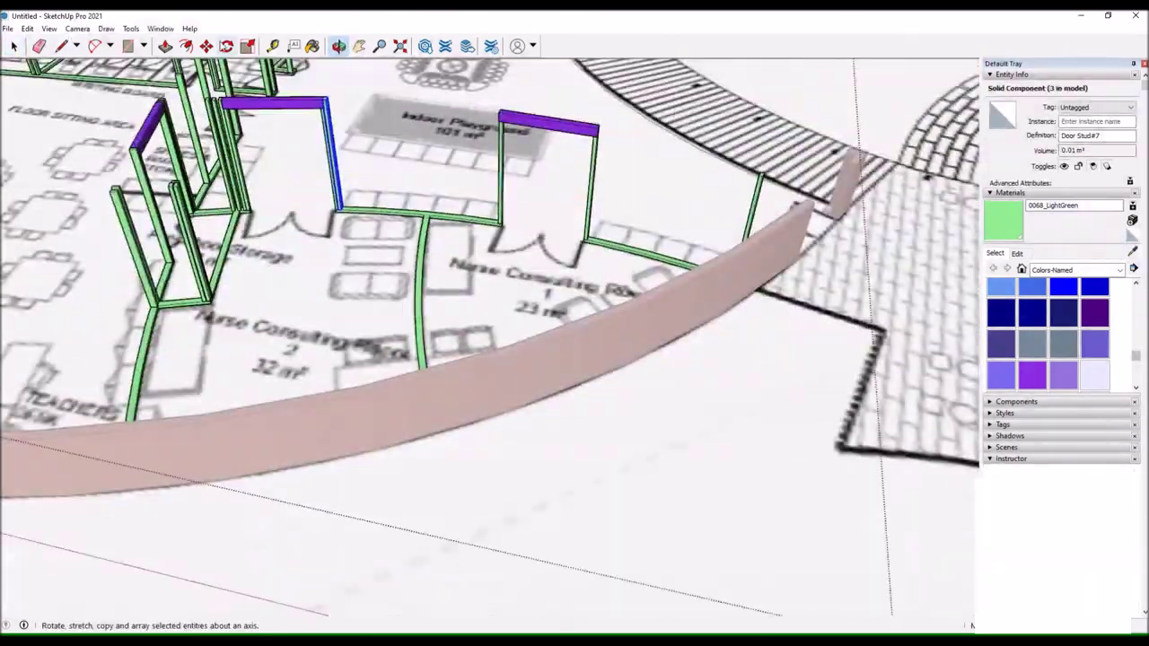
key("m")
scroll("up", 3)
left_click(628, 283)
scroll("down", 3)
scroll("up", 3)
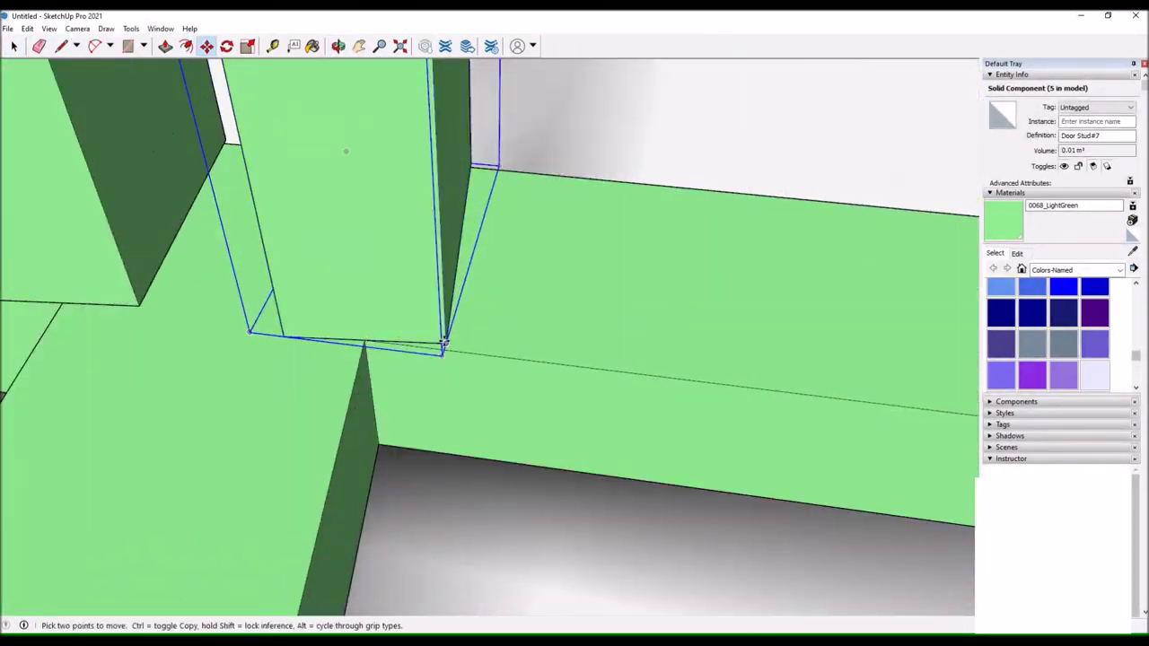
scroll("down", 3)
scroll("up", 3)
left_click(641, 363)
scroll("down", 3)
scroll("up", 3)
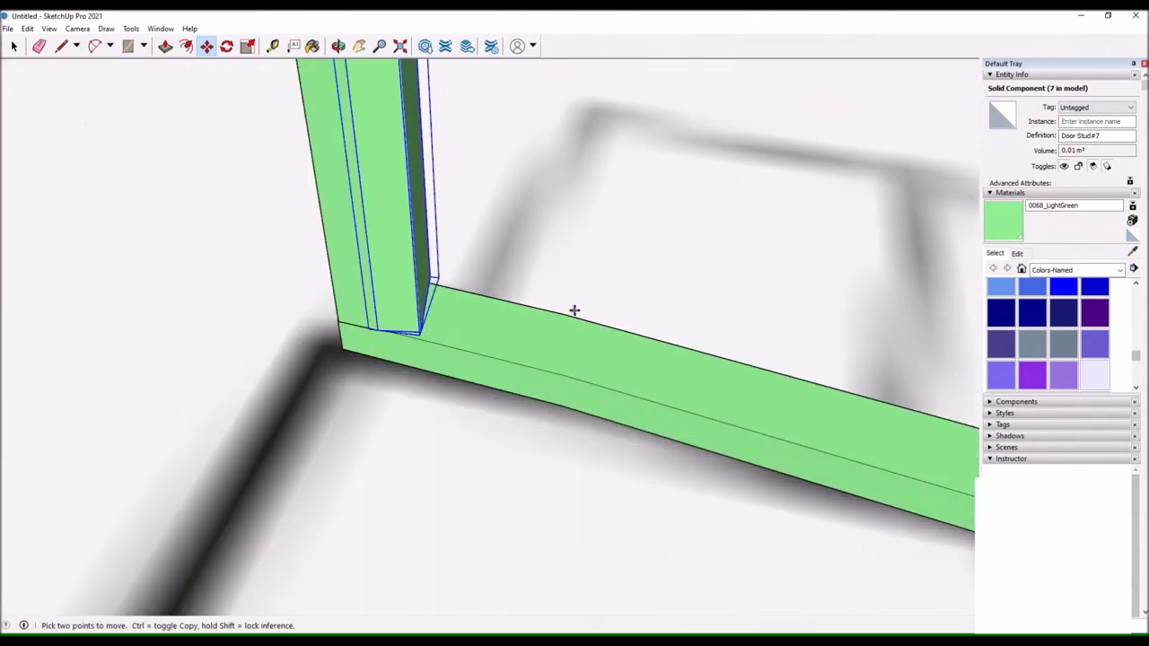
Start rotating the copied stud, cancel it, and inspect the frame corner.
key("q")
scroll("up", 3)
scroll("down", 3)
scroll("down", 3)
scroll("up", 3)
key("space")
scroll("up", 3)
key("q")
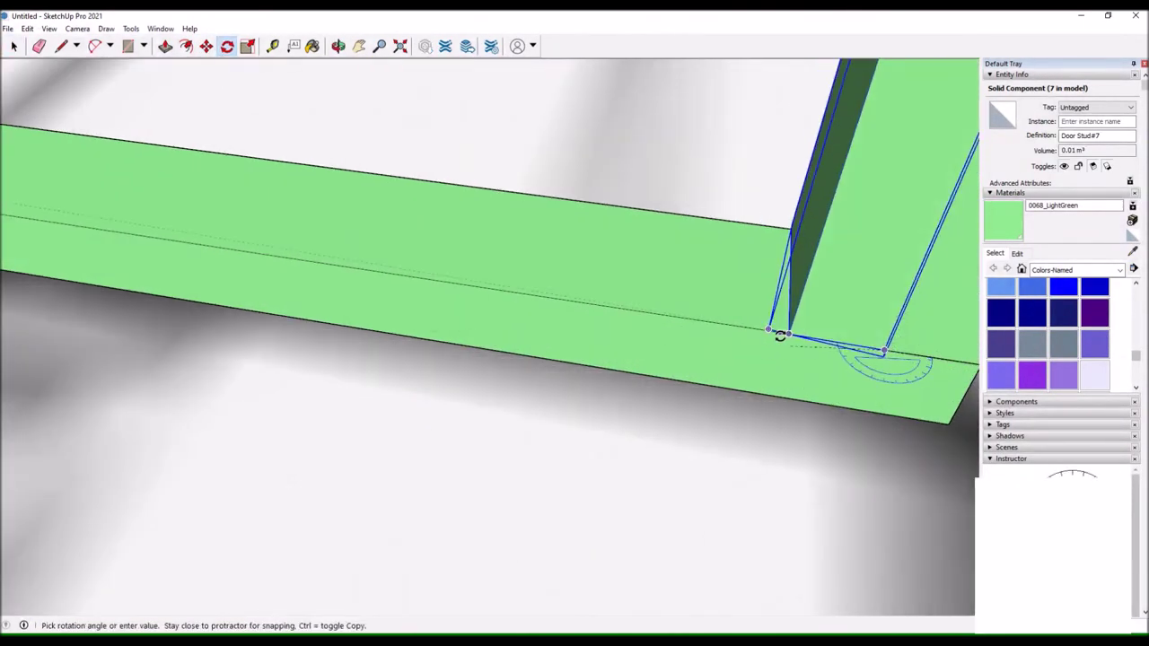
key("Escape")
scroll("down", 3)
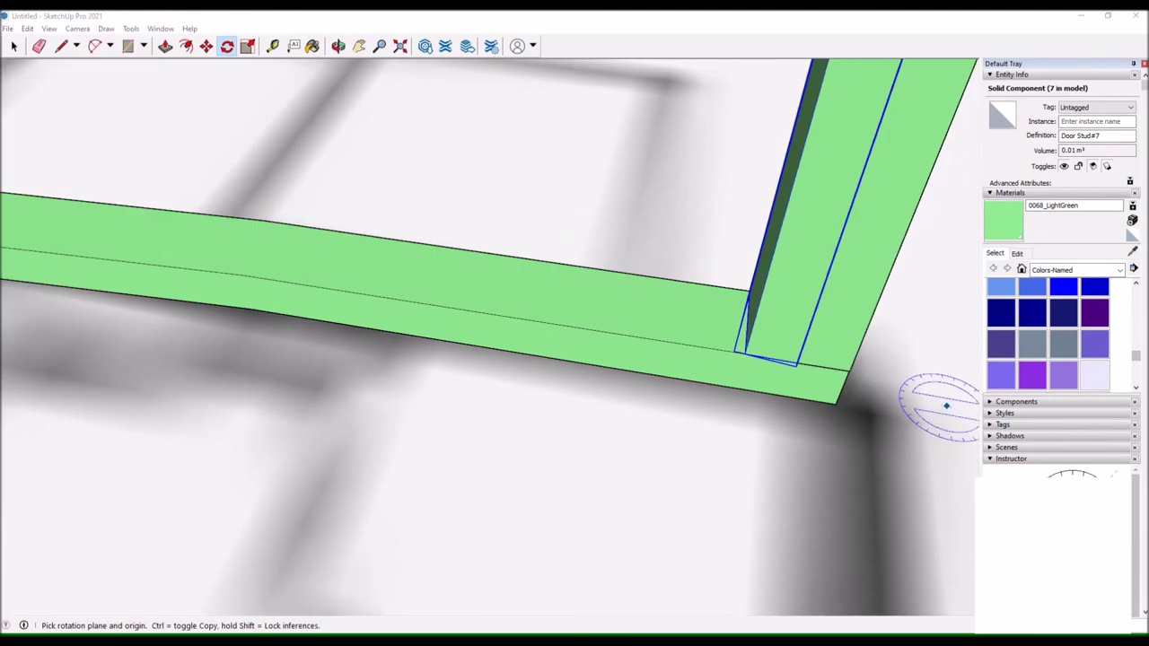
scroll("down", 3)
left_click_drag(696, 79, 274, 354)
scroll("up", 3)
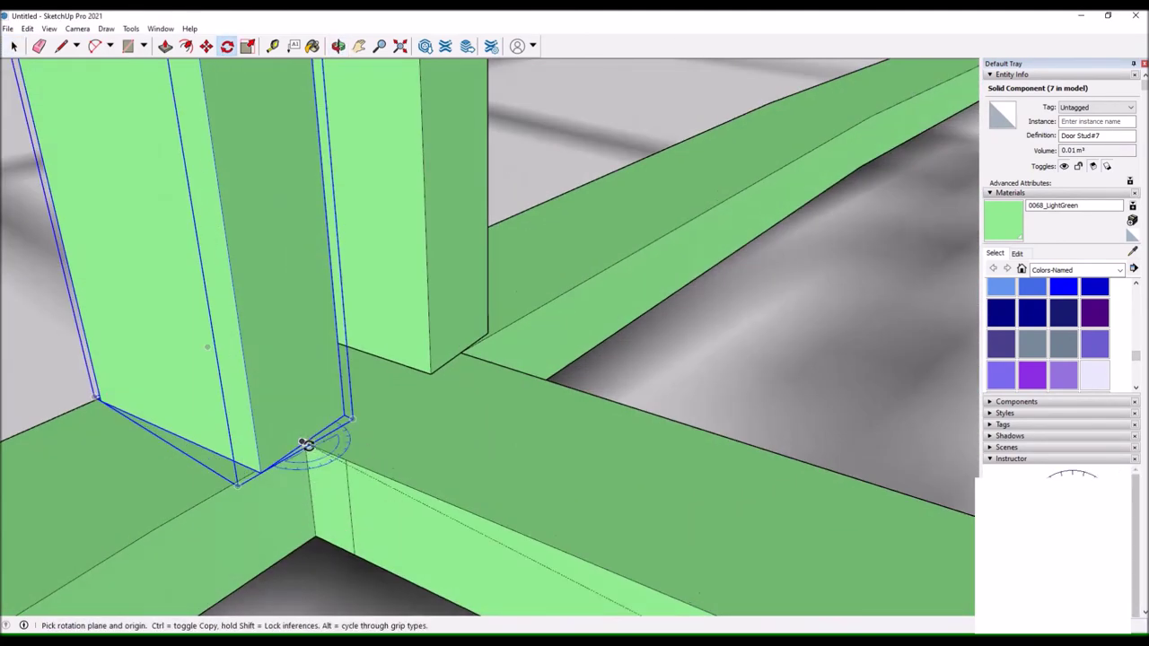
scroll("down", 3)
scroll("down", 3)
scroll("down", 3)
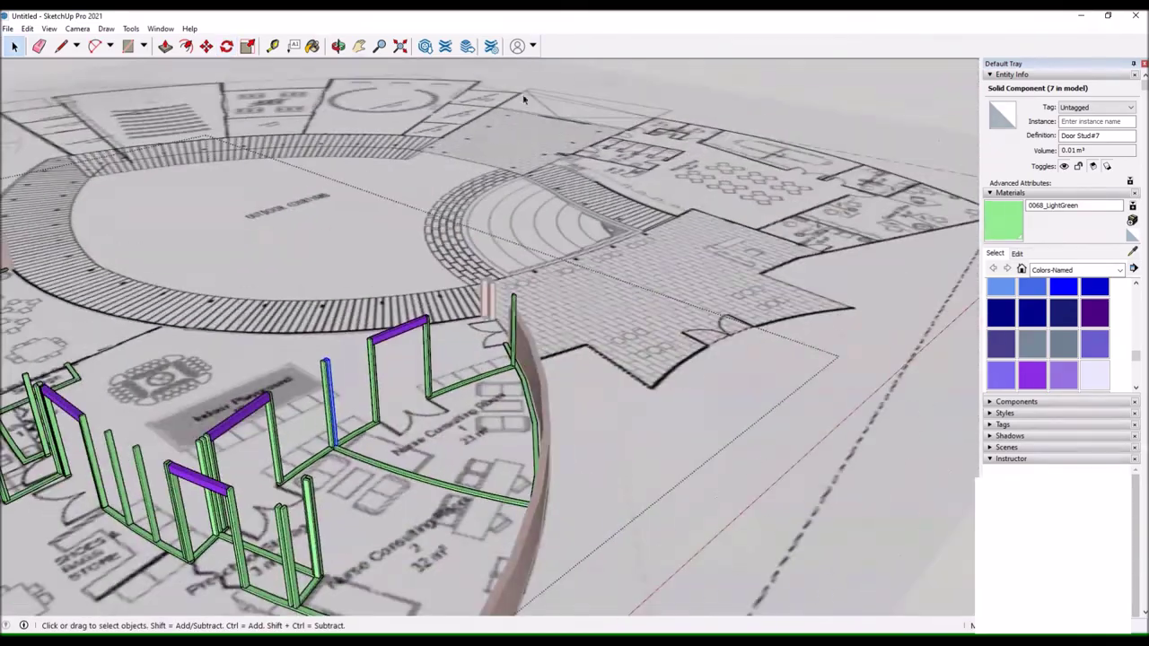
Rotate the door stud by the curved wall to align with the angled wall.
key("o")
scroll("up", 3)
left_click_drag(264, 295, 653, 456)
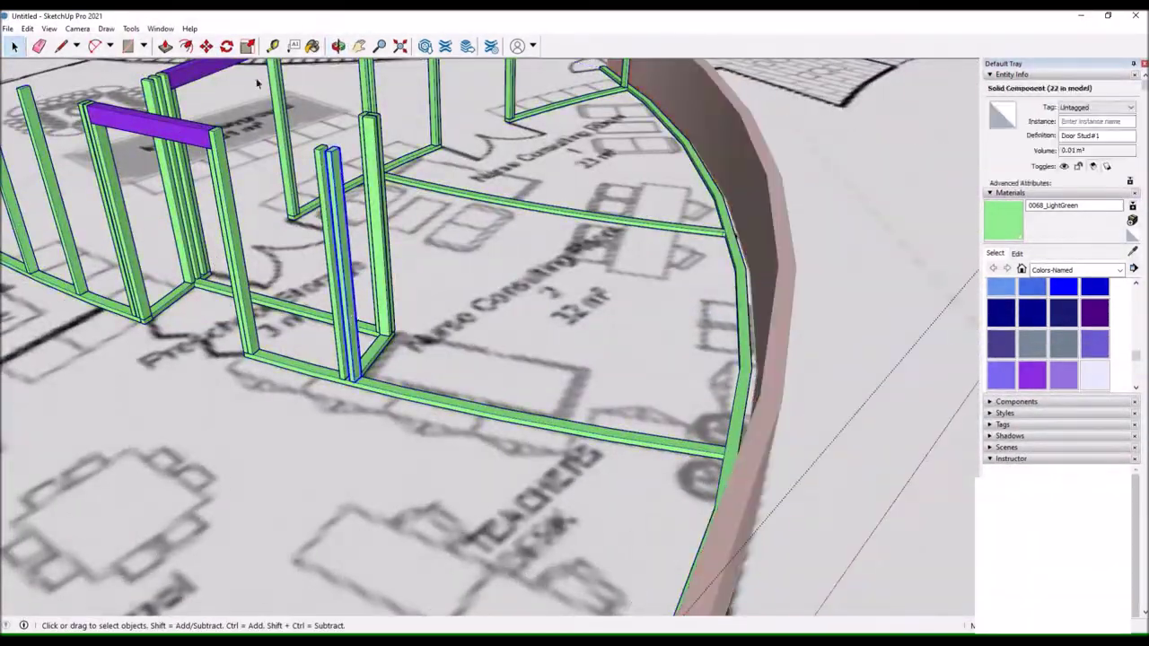
left_click(353, 323)
scroll("up", 3)
key("q")
left_click_drag(725, 292, 551, 271)
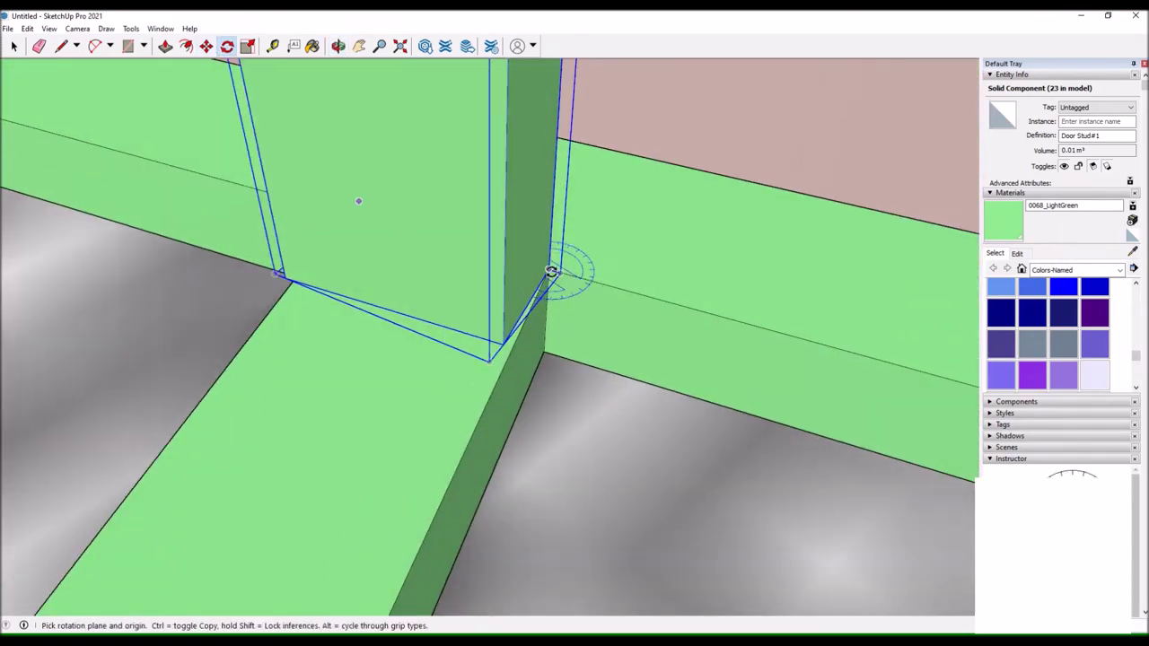
left_click(340, 48)
scroll("down", 3)
scroll("down", 3)
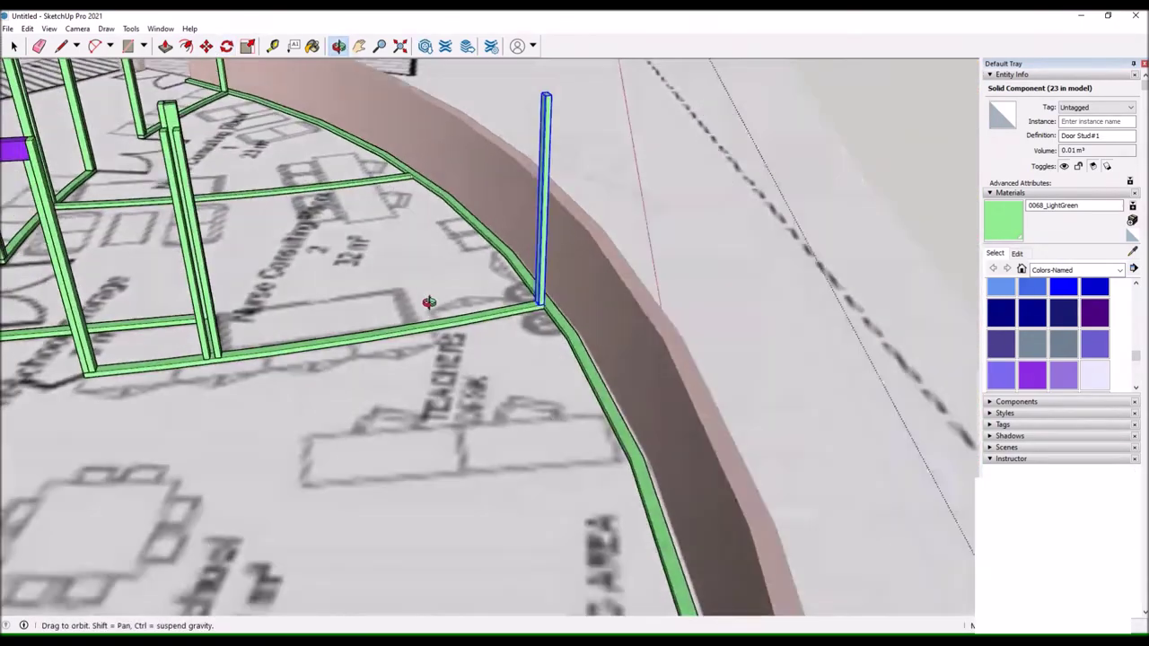
scroll("up", 3)
scroll("up", 3)
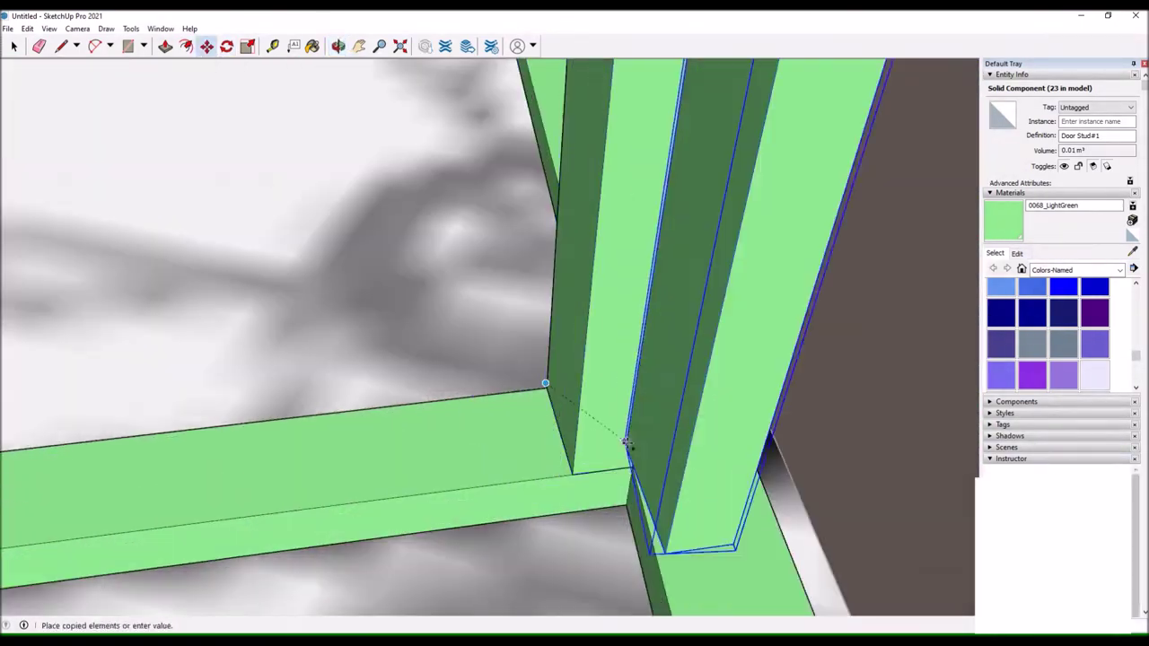
scroll("up", 3)
scroll("up", 3)
left_click_drag(187, 352, 263, 325)
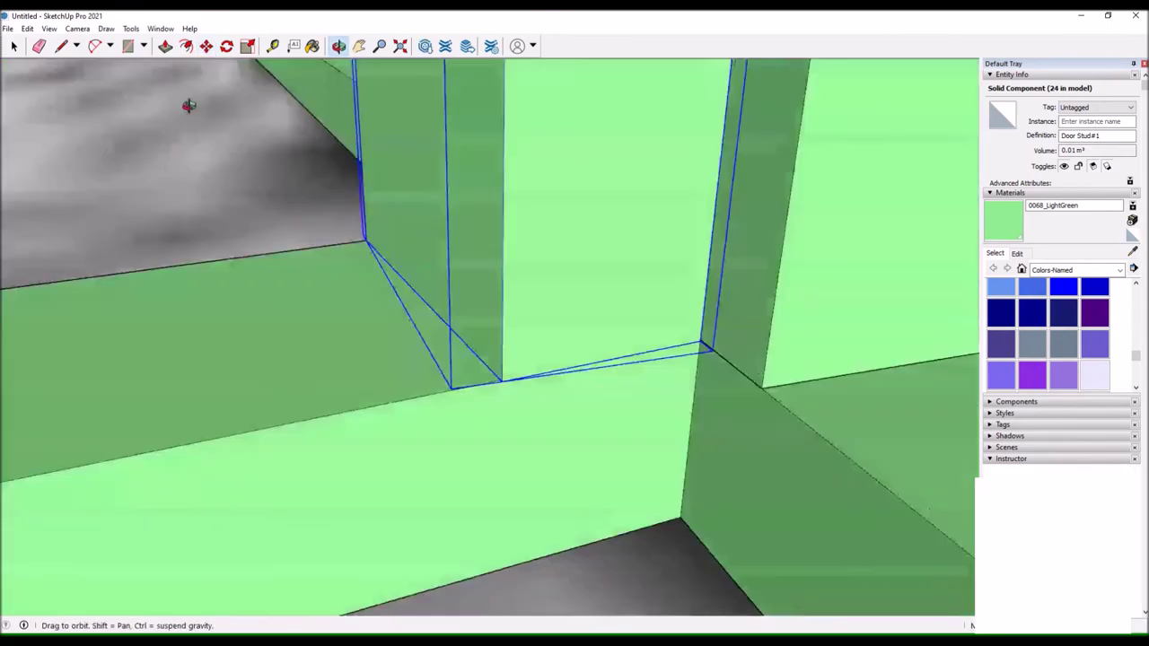
scroll("down", 3)
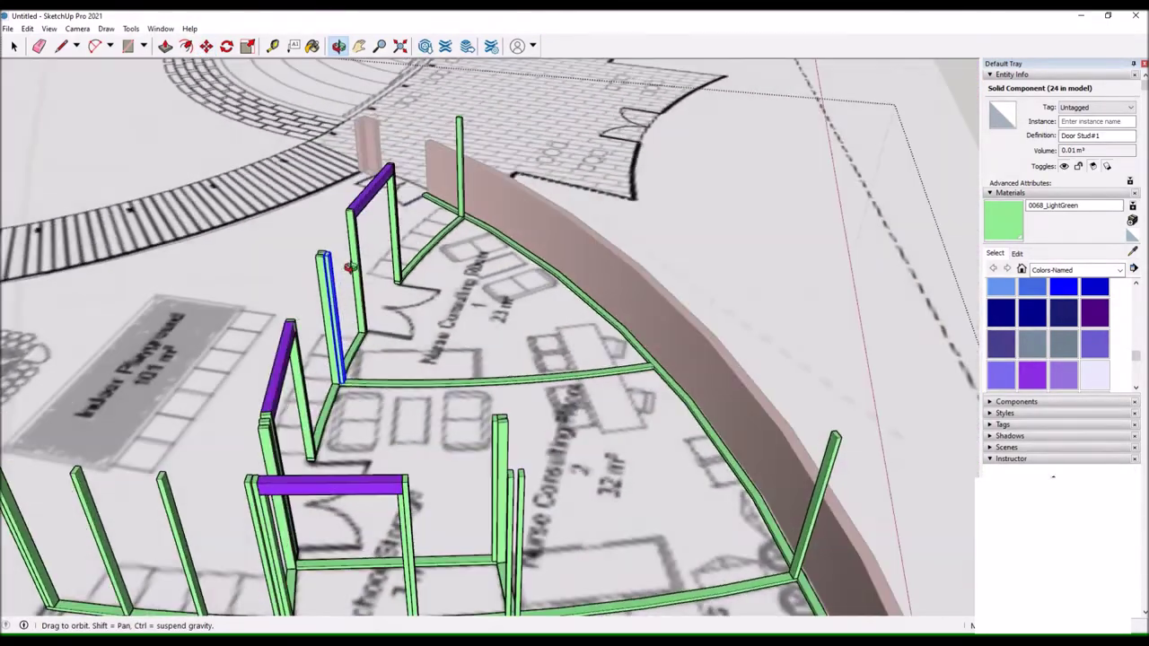
scroll("up", 3)
Copy the door stud from its corner to the partition junction.
key("m")
left_click(313, 397)
key("ctrl")
scroll("down", 3)
left_click(392, 404)
scroll("up", 3)
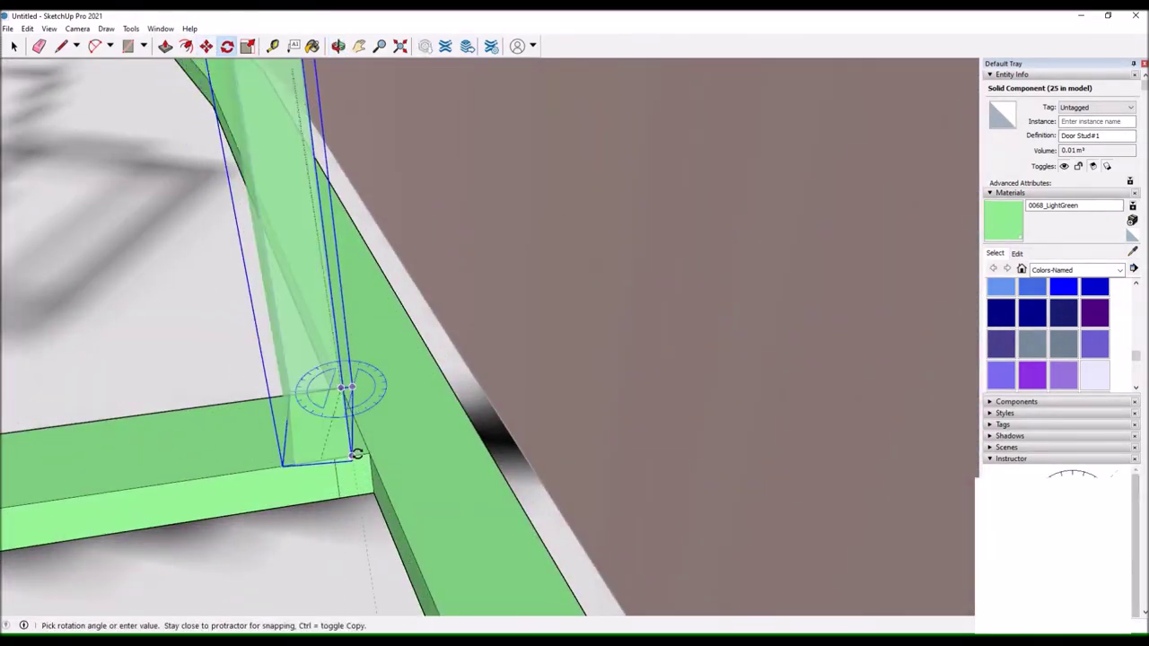
left_click_drag(356, 455, 500, 208)
Copy another door stud and turn it to match the wall, bringing the total to 29.
key("m")
scroll("up", 3)
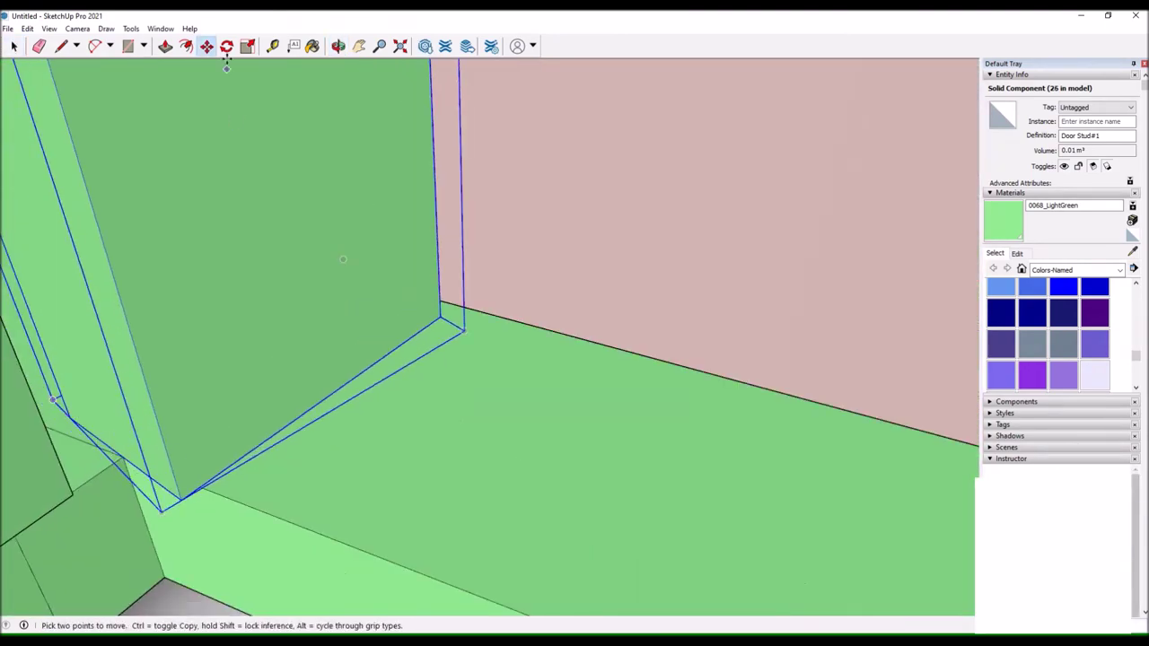
left_click_drag(195, 490, 691, 377)
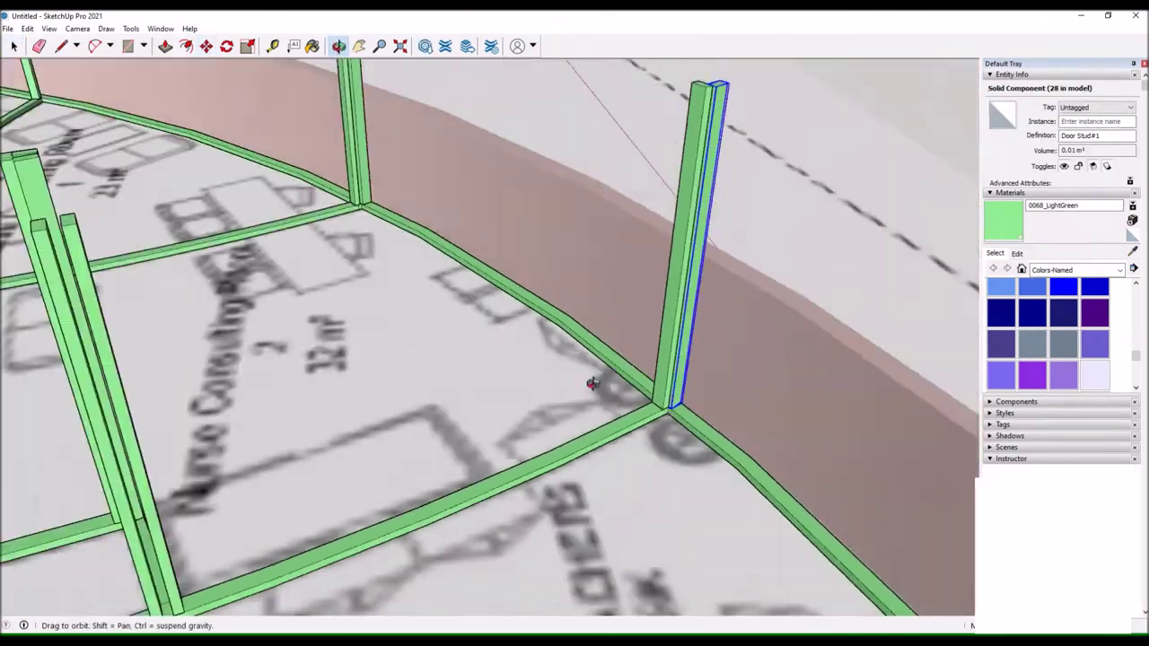
key("m")
key("ctrl")
left_click(303, 359)
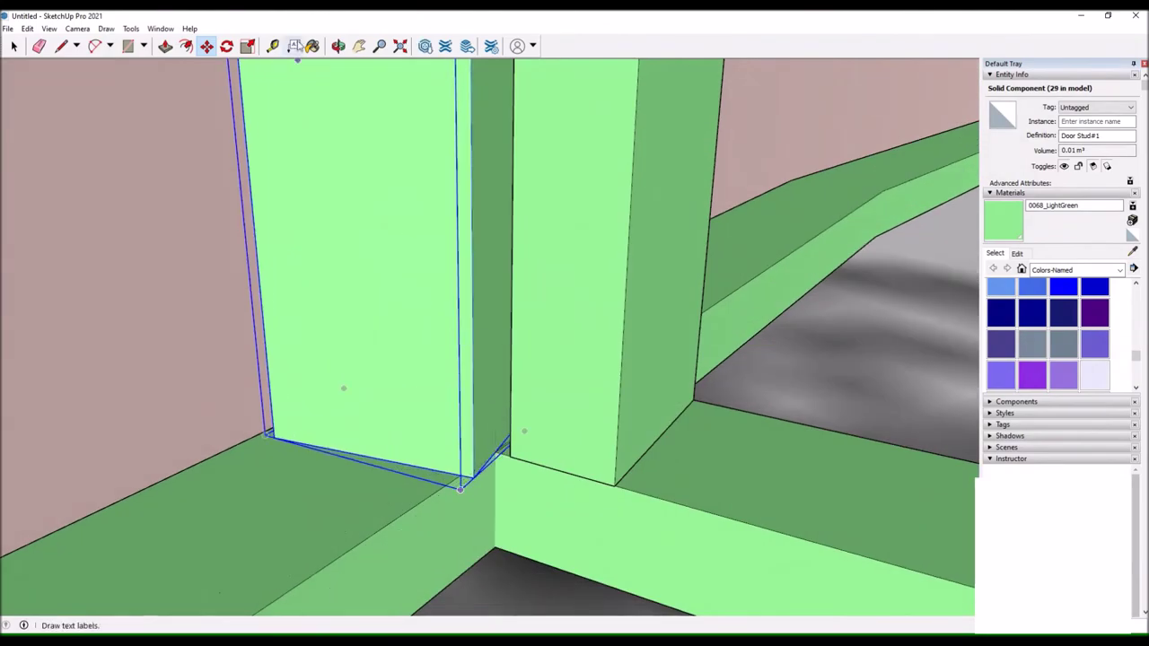
left_click(337, 46)
left_click_drag(269, 269, 167, 344)
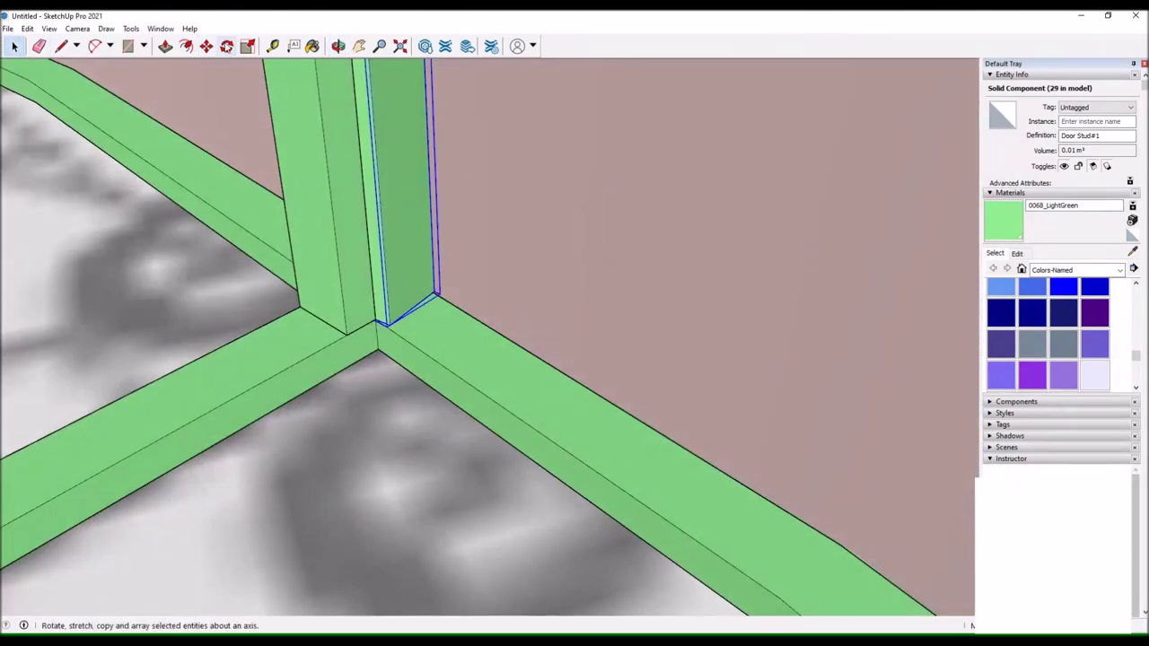
scroll("down", 3)
scroll("down", 3)
left_click_drag(475, 260, 264, 279)
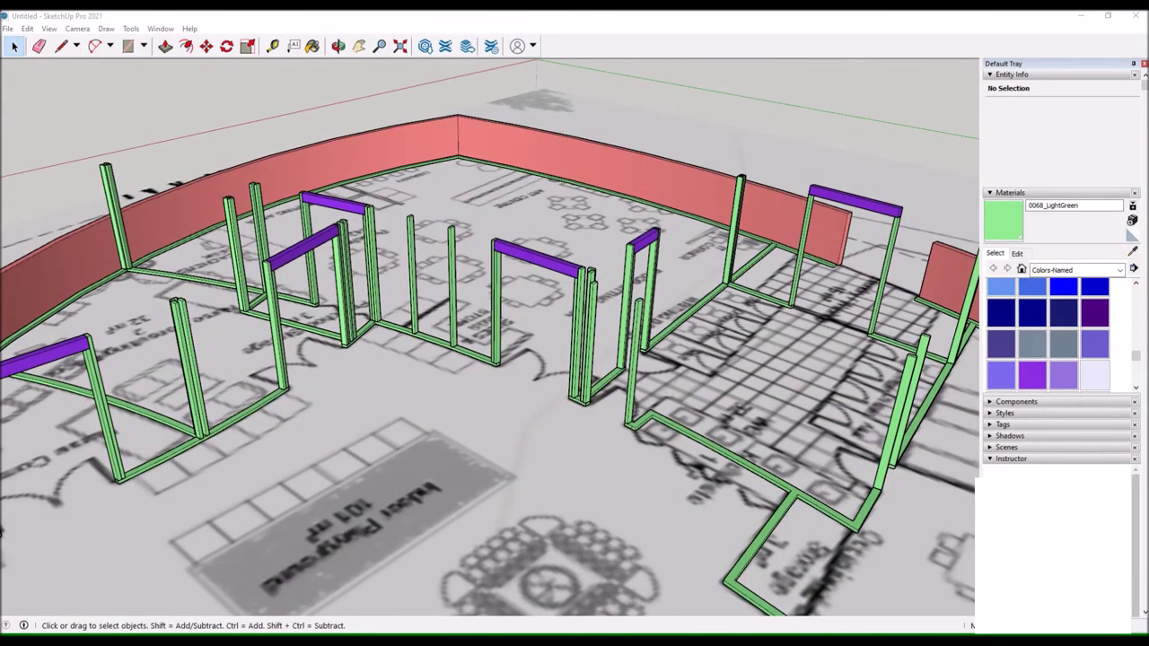
Copy a green stud to a wall corner and rotate it parallel to the wall.
scroll("up", 3)
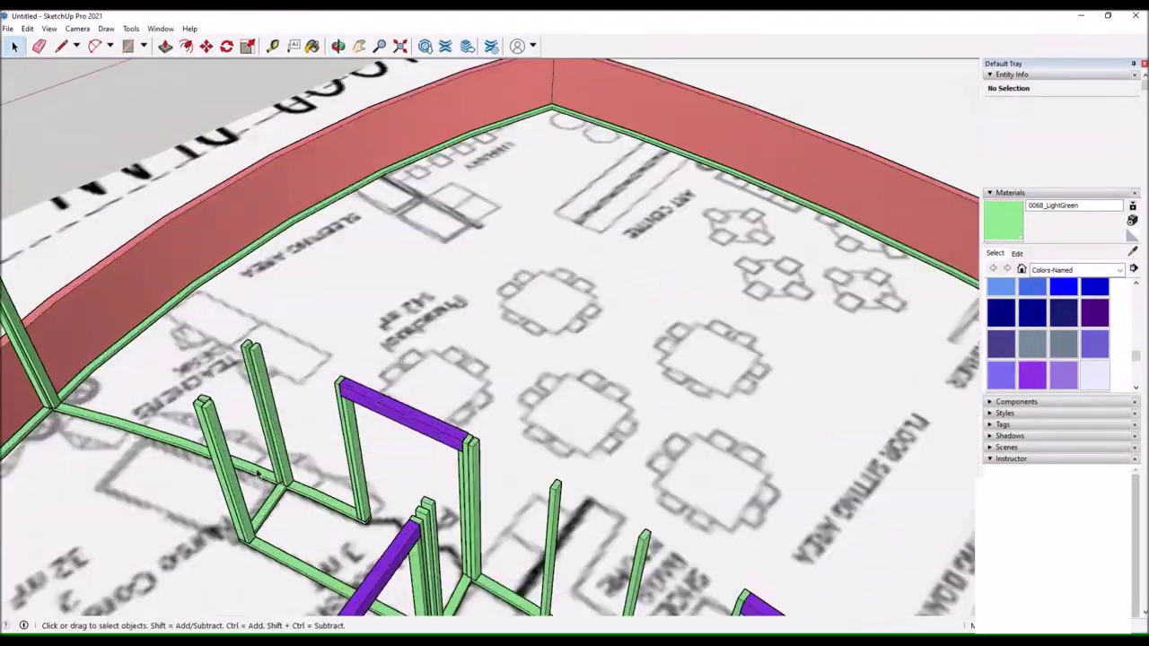
left_click_drag(258, 474, 359, 359)
scroll("up", 3)
key("m")
left_click(463, 199)
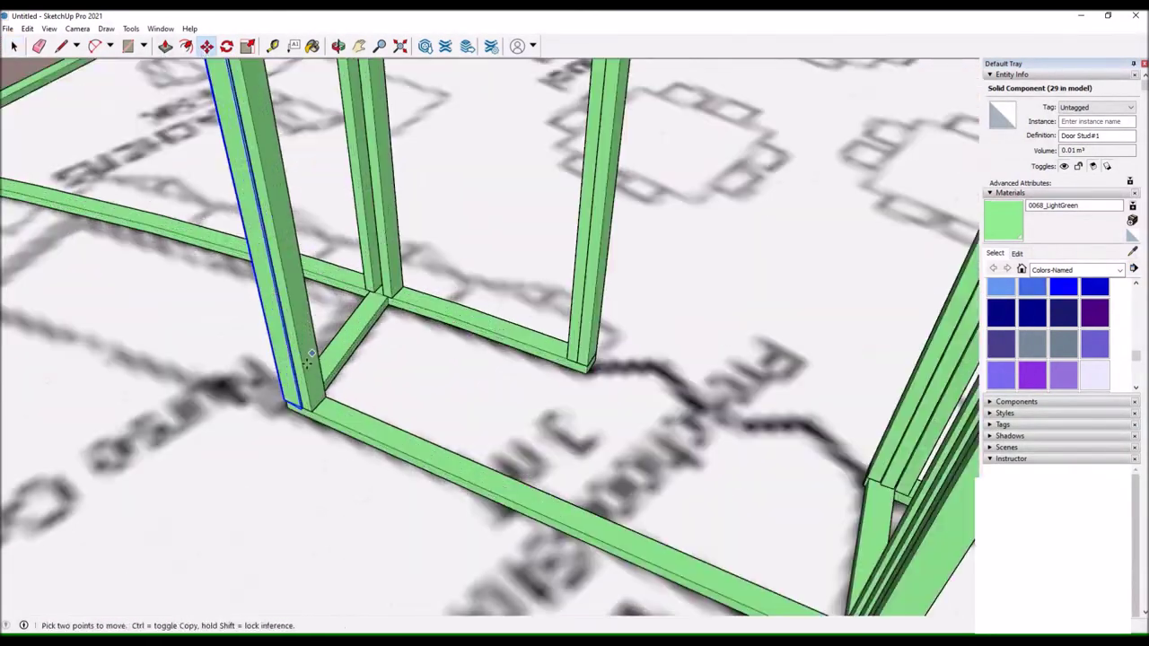
left_click(457, 177)
key("q")
scroll("up", 3)
left_click(436, 303)
left_click(541, 323)
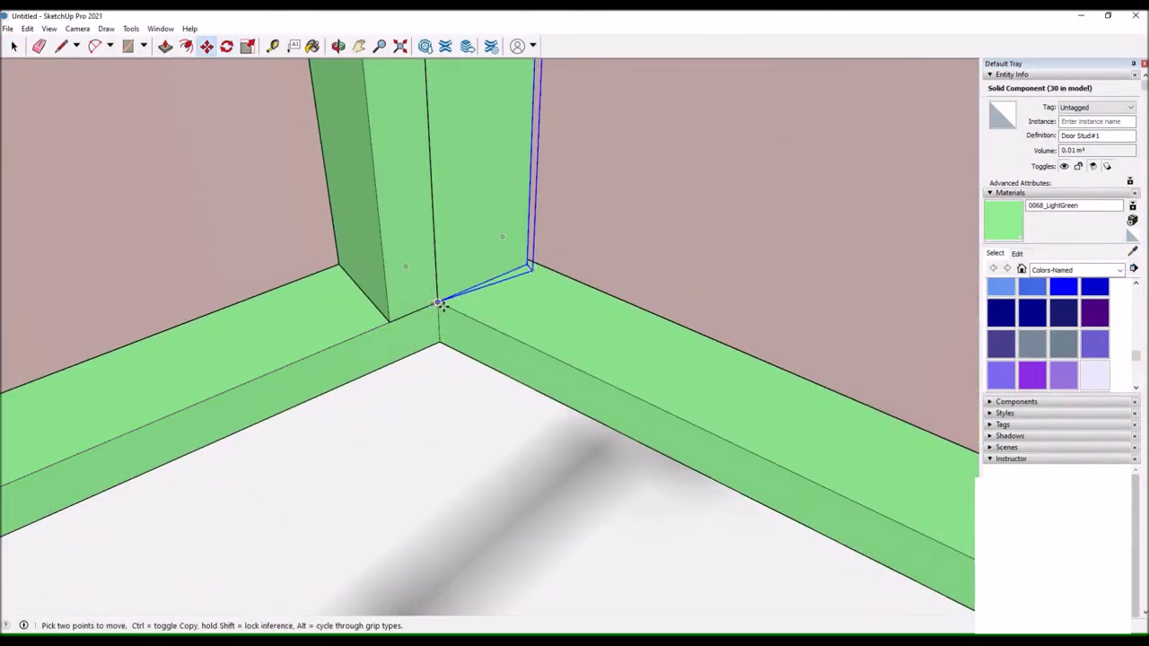
scroll("up", 3)
left_click(423, 325)
scroll("down", 3)
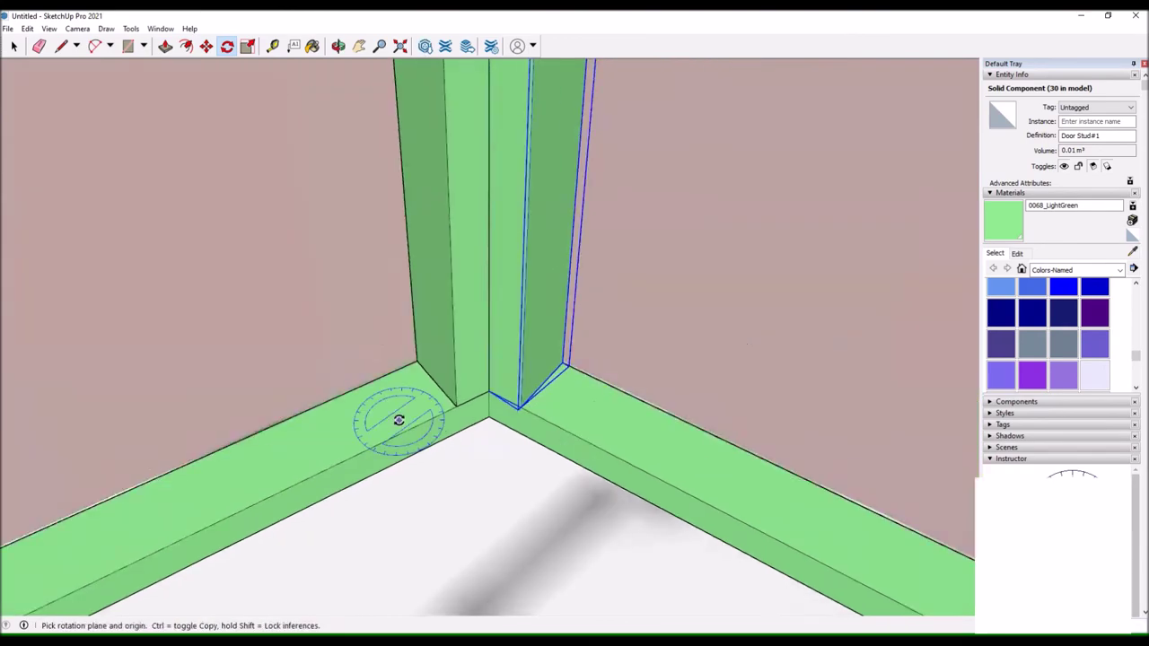
Copy another stud to the next wall junction and try to rotate it into line.
left_click_drag(397, 418, 431, 269)
scroll("up", 3)
key("m")
left_click(525, 414)
left_click(525, 415)
scroll("up", 3)
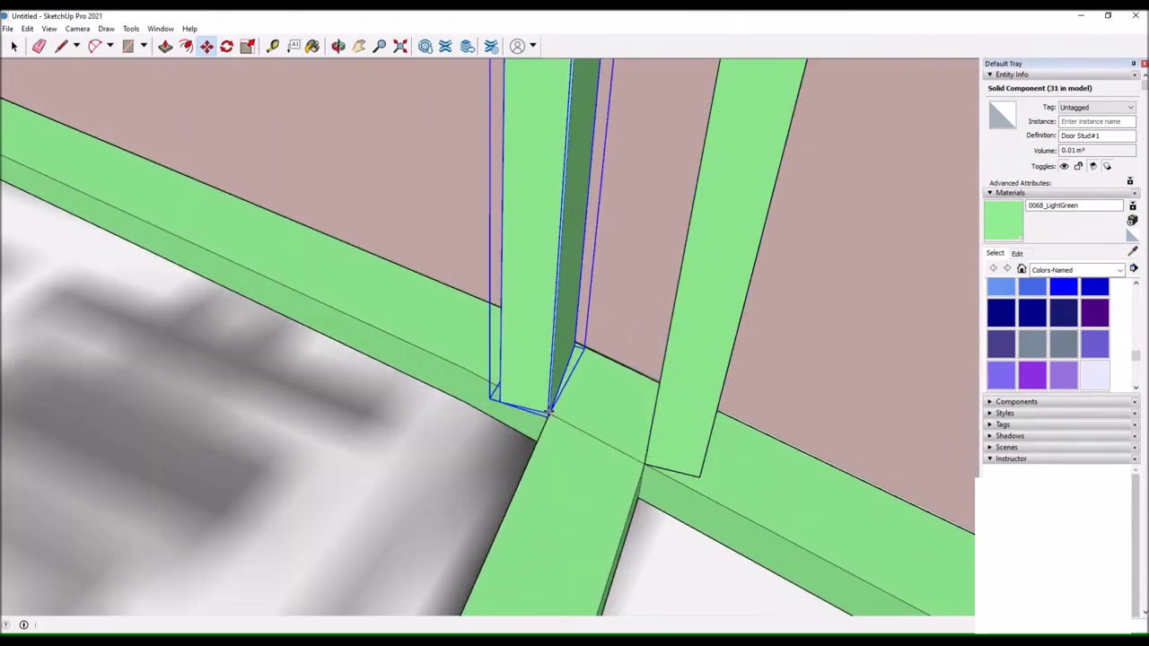
key("q")
scroll("down", 3)
scroll("up", 3)
key("q")
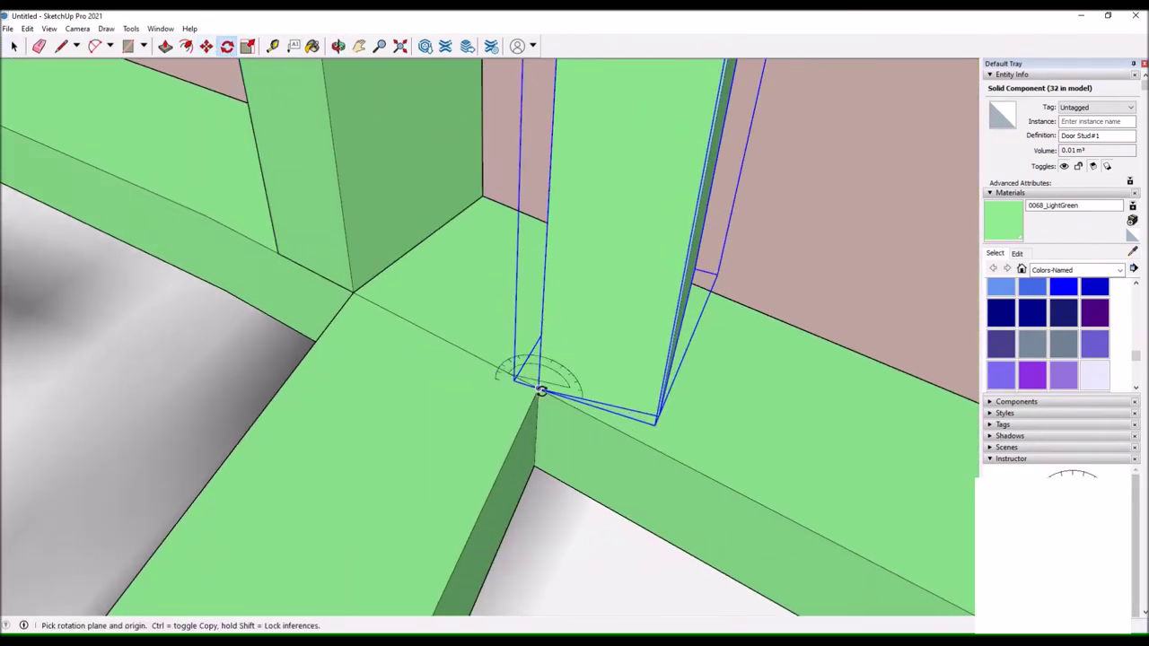
key("m")
scroll("down", 3)
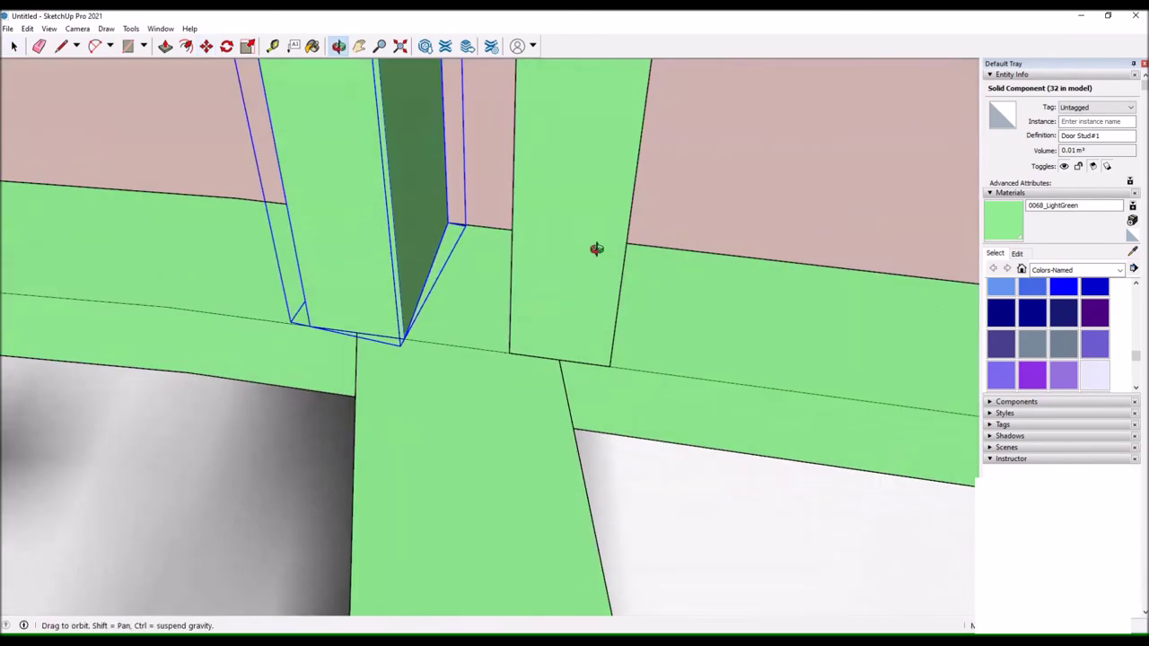
Add a Tape Measure guide from the stud's base endpoint.
left_click_drag(595, 249, 445, 306)
scroll("down", 3)
scroll("up", 3)
left_click_drag(539, 341, 359, 341)
scroll("up", 3)
scroll("down", 3)
scroll("up", 3)
key("t")
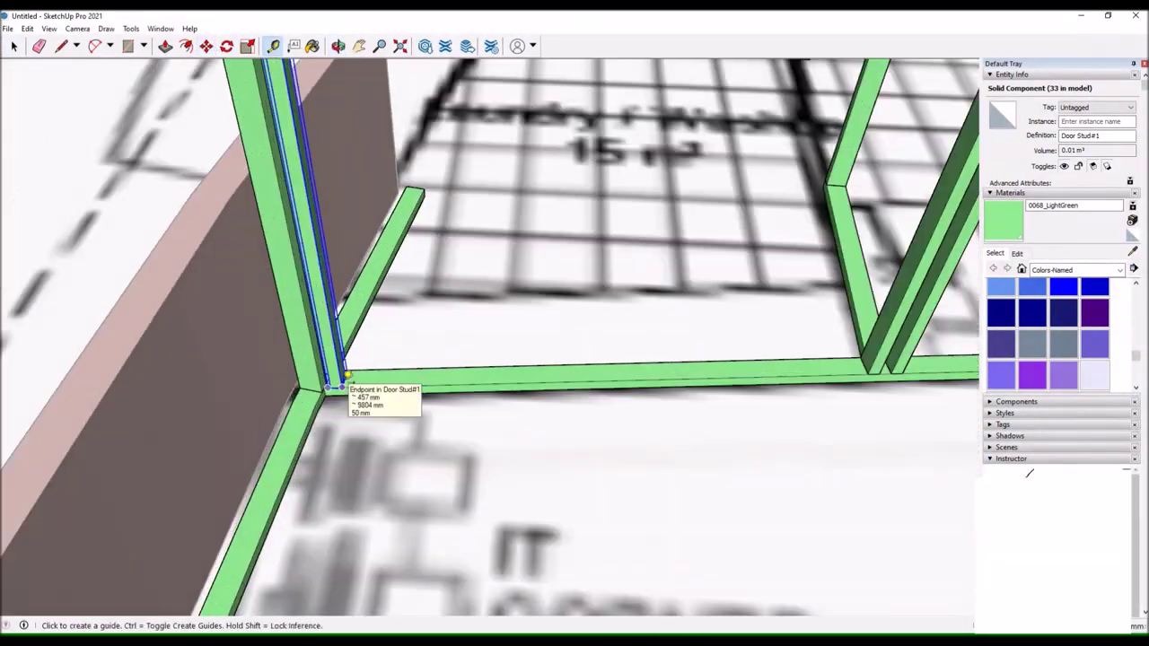
left_click(883, 369)
scroll("down", 3)
scroll("up", 3)
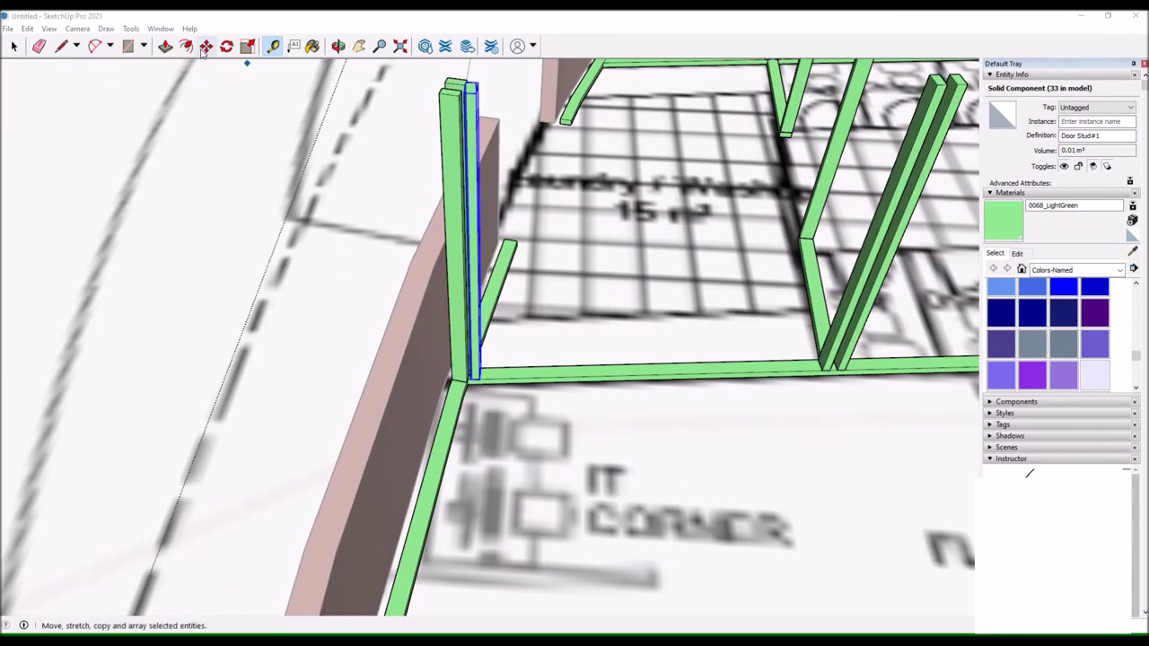
Start rotating the selected stud, then select the purple lintel over the doorway.
left_click_drag(671, 374, 402, 260)
scroll("up", 3)
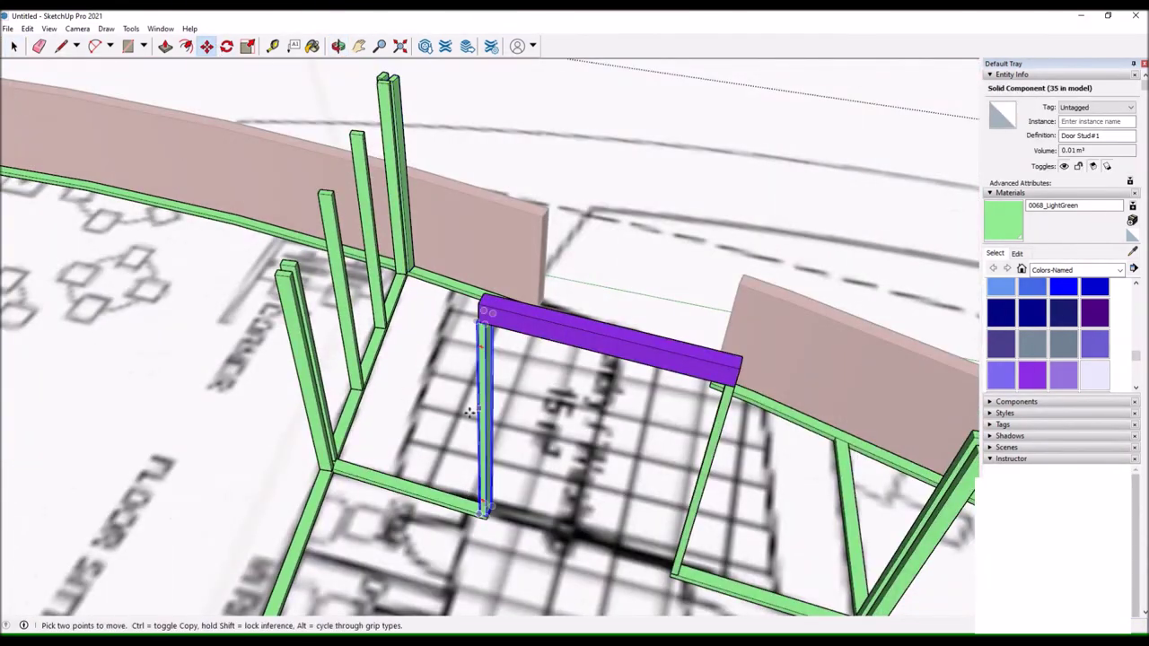
scroll("up", 3)
left_click(226, 46)
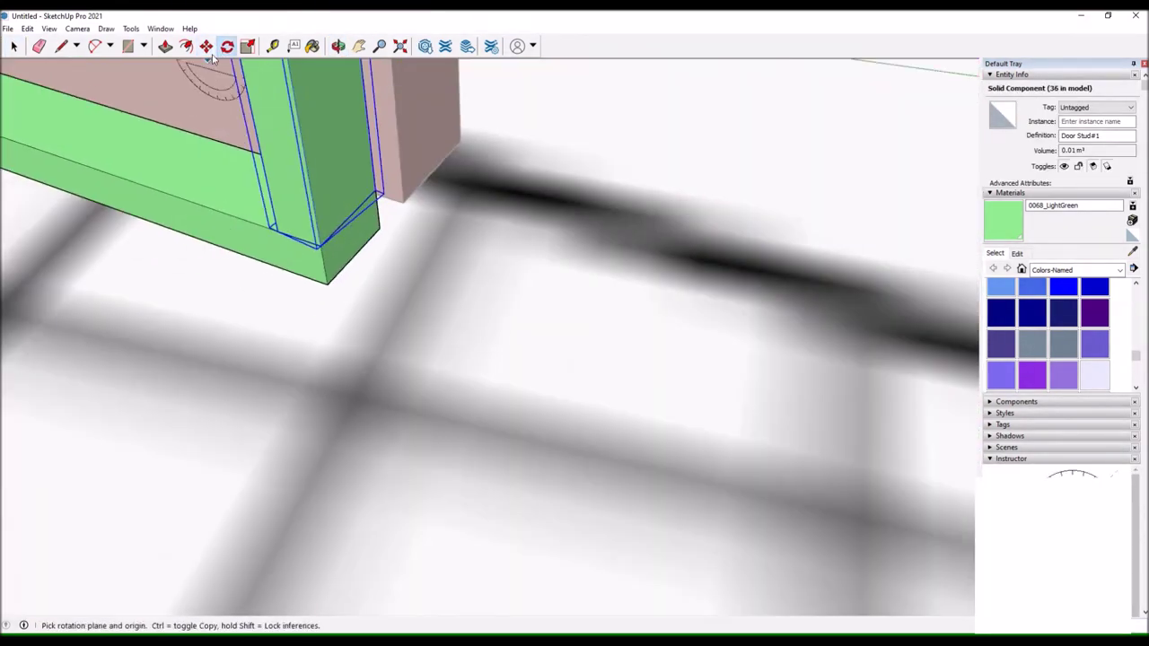
left_click_drag(210, 74, 526, 430)
scroll("up", 3)
scroll("up", 3)
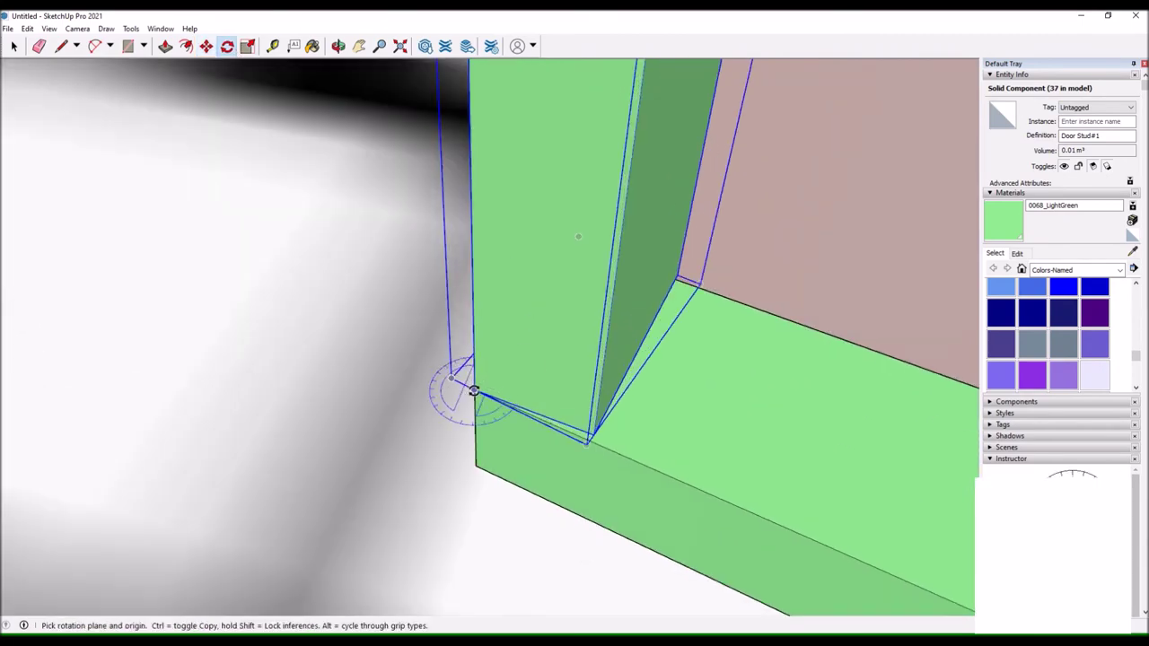
scroll("down", 3)
left_click(377, 409)
scroll("up", 3)
scroll("up", 3)
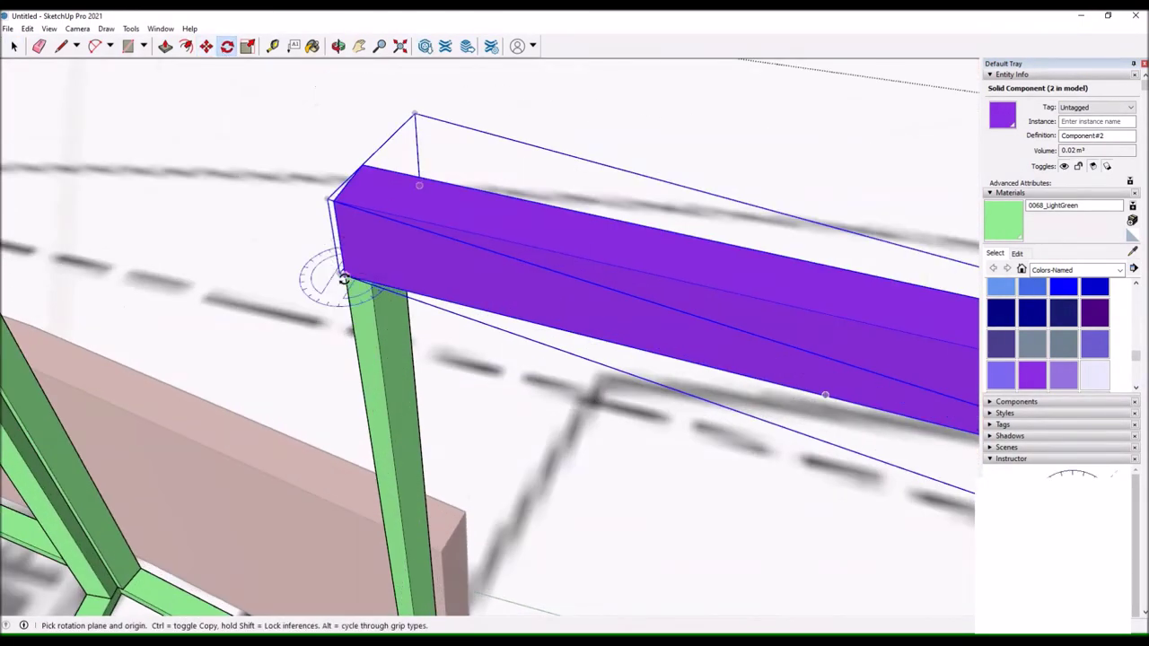
Clear the lintel selection and view the lintelled doorway frame.
scroll("down", 3)
right_click(738, 57)
left_click(174, 187)
left_click_drag(174, 187, 270, 224)
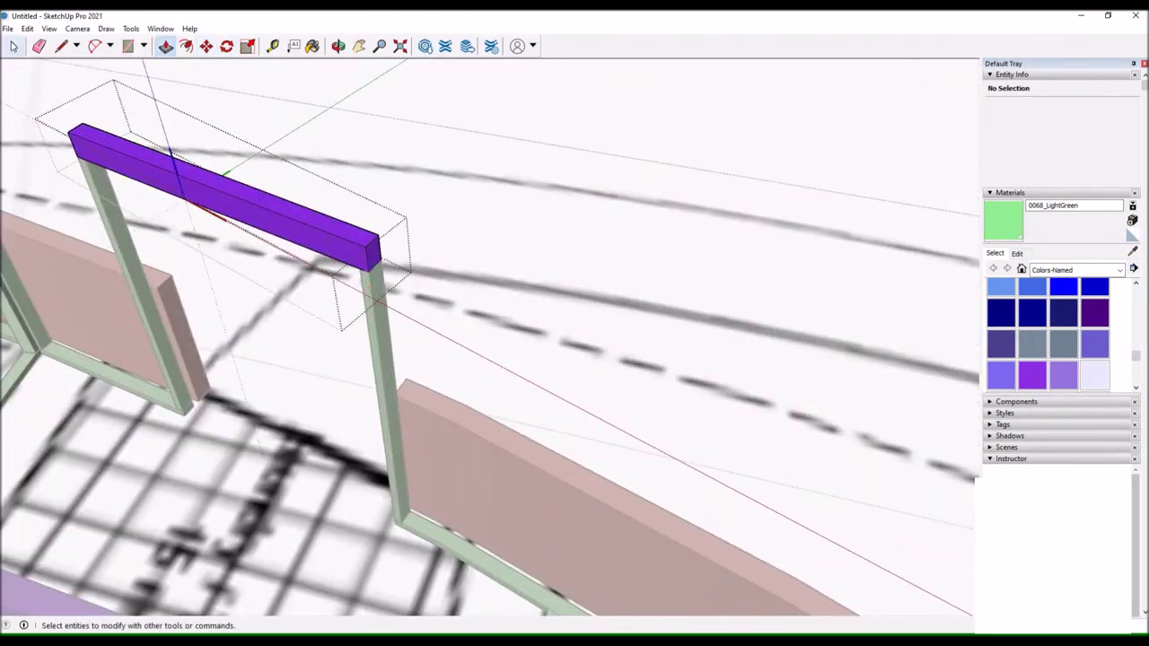
scroll("down", 3)
left_click_drag(318, 168, 505, 180)
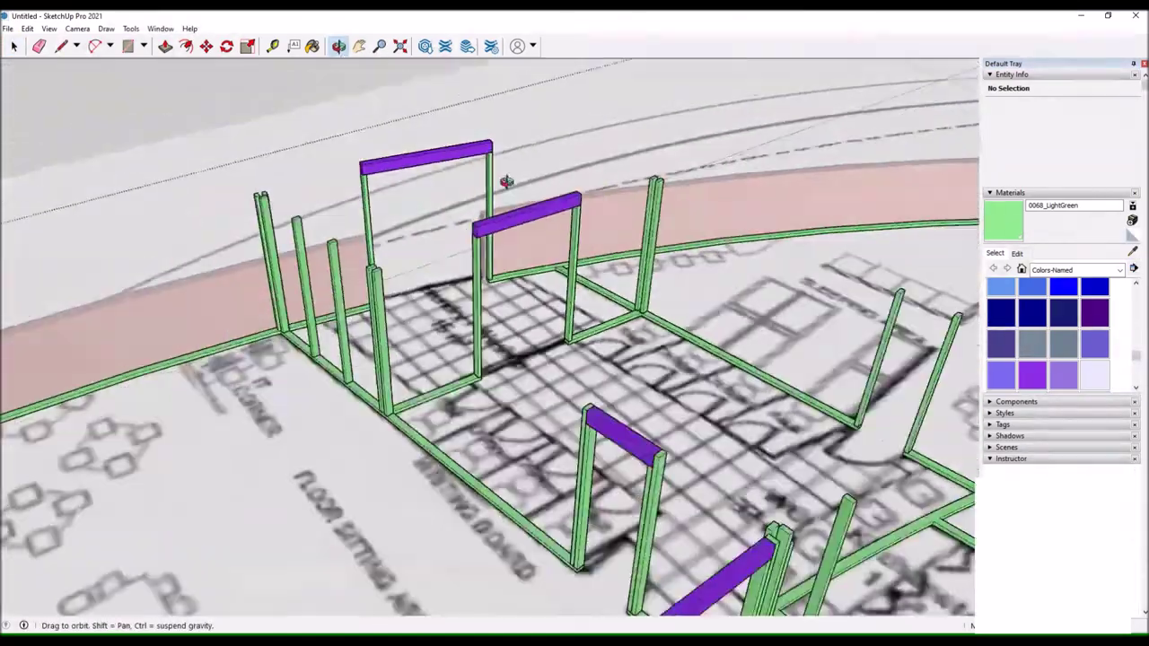
scroll("up", 3)
Select a door stud and rotate it to match the wall.
left_click(574, 431)
scroll("up", 3)
scroll("down", 3)
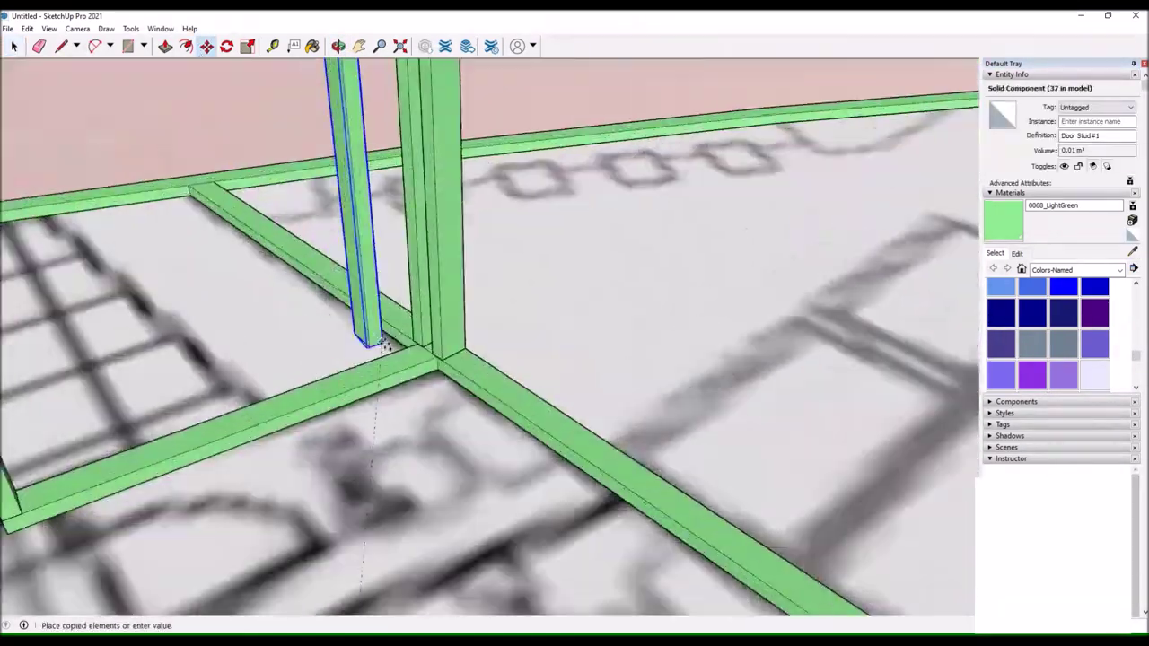
left_click_drag(410, 418, 556, 270)
scroll("up", 3)
scroll("up", 3)
key("q")
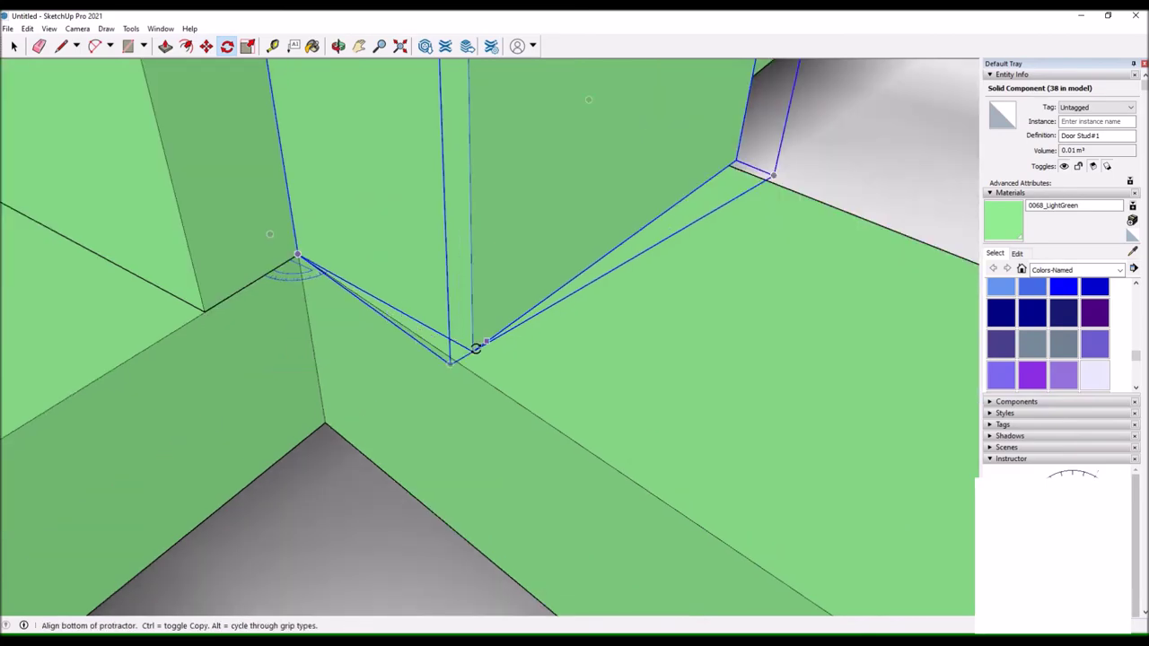
left_click(337, 45)
scroll("down", 3)
Copy the stud to the next partition junction.
left_click_drag(787, 389, 466, 293)
key("space")
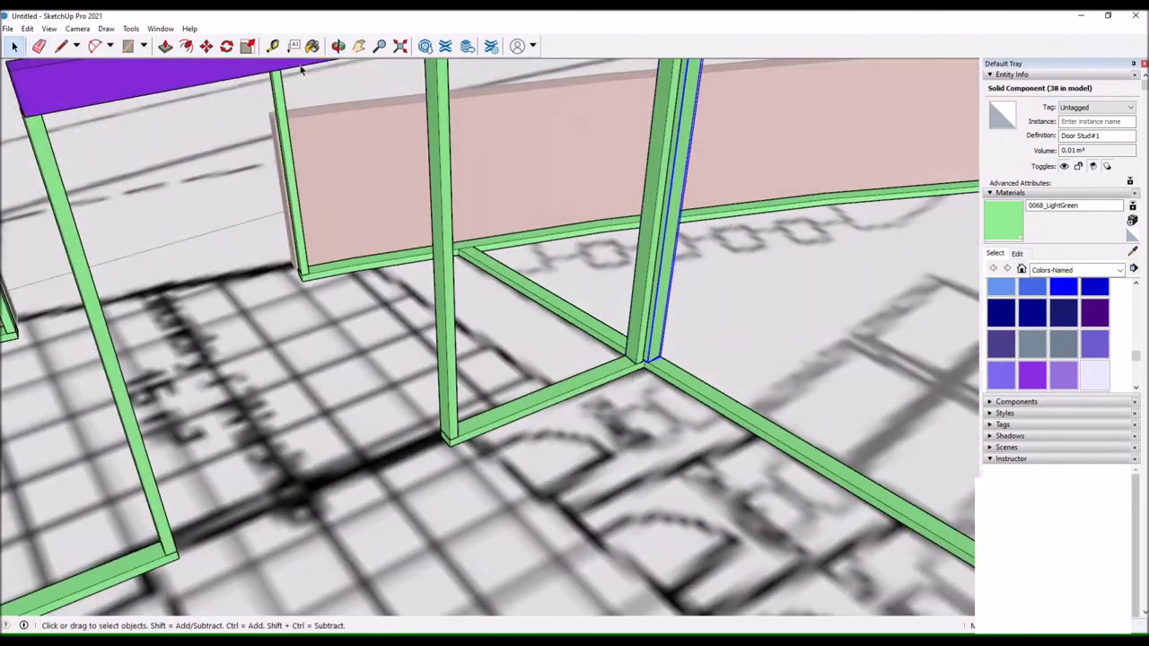
key("m")
left_click(706, 395)
left_click(446, 196)
scroll("up", 3)
left_click_drag(446, 196, 703, 294)
scroll("down", 3)
scroll("down", 3)
Copy another stud beside the frame corner and rotate it into line.
key("m")
left_click(503, 350)
scroll("up", 3)
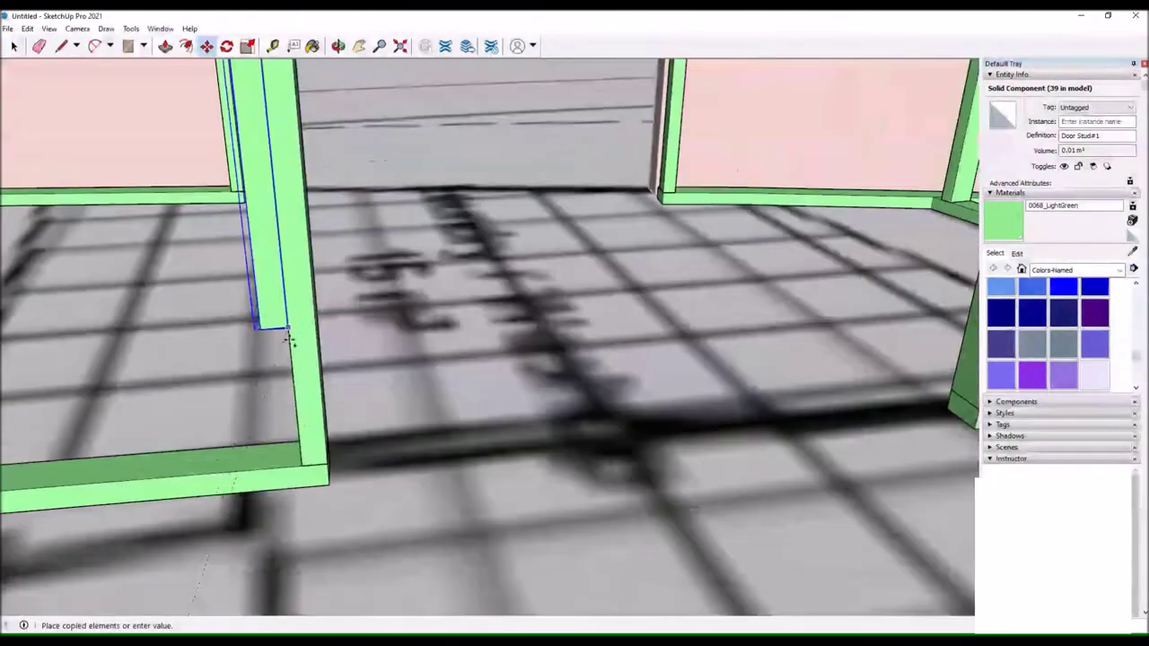
left_click(298, 524)
scroll("up", 3)
key("q")
scroll("up", 3)
left_click(296, 453)
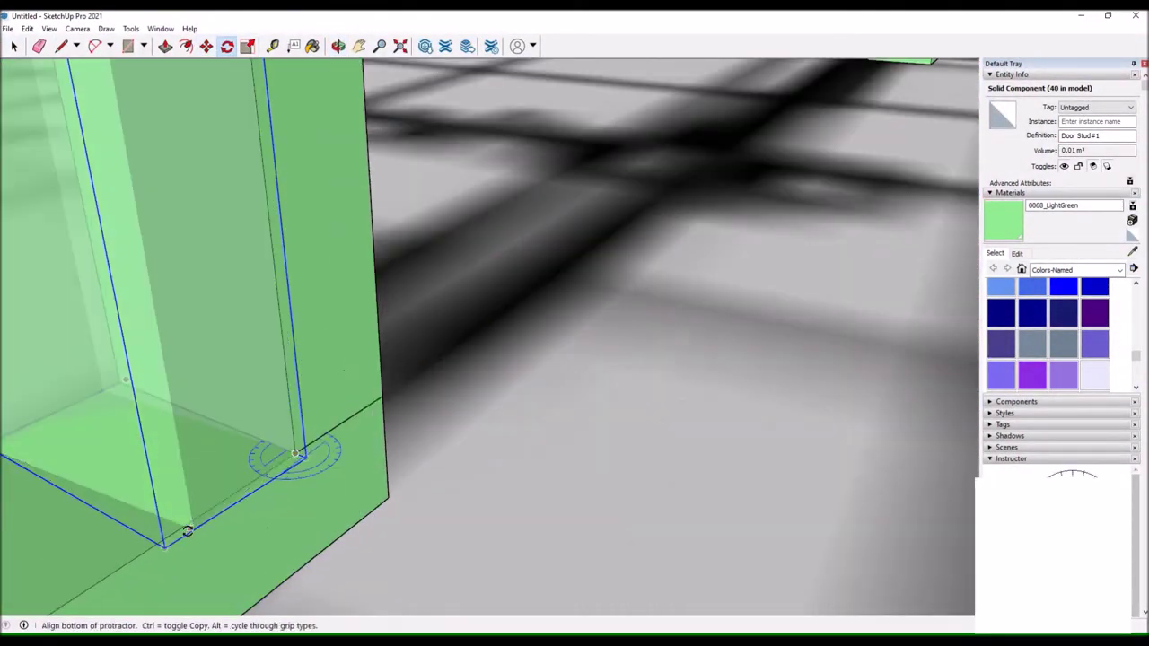
scroll("down", 3)
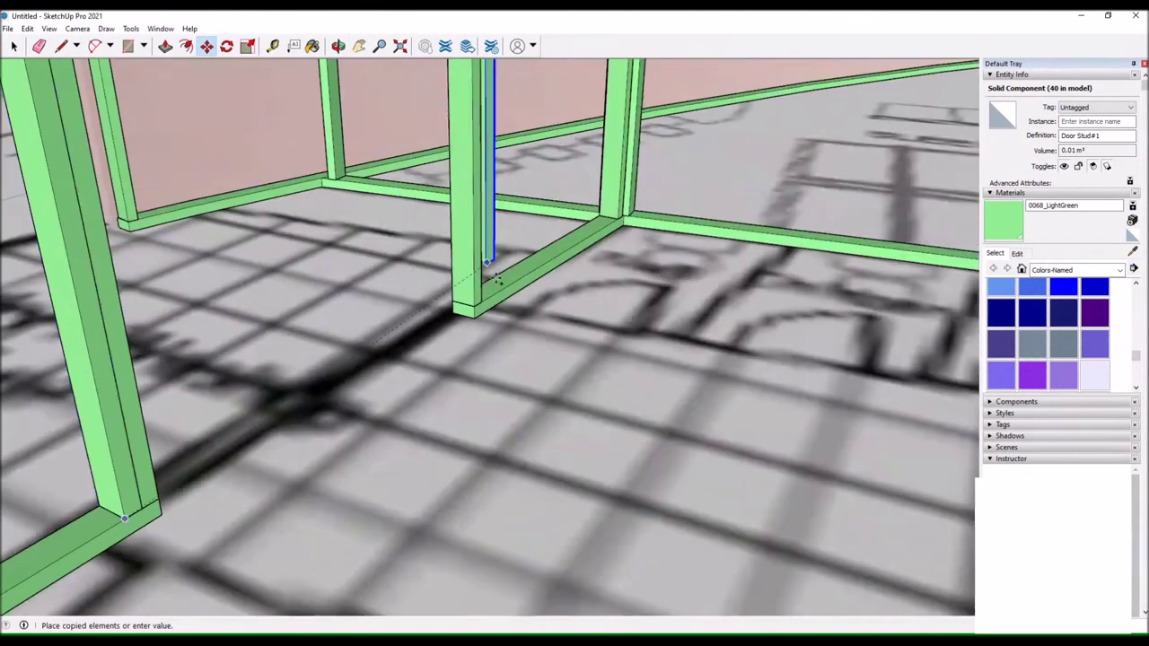
left_click_drag(180, 359, 193, 72)
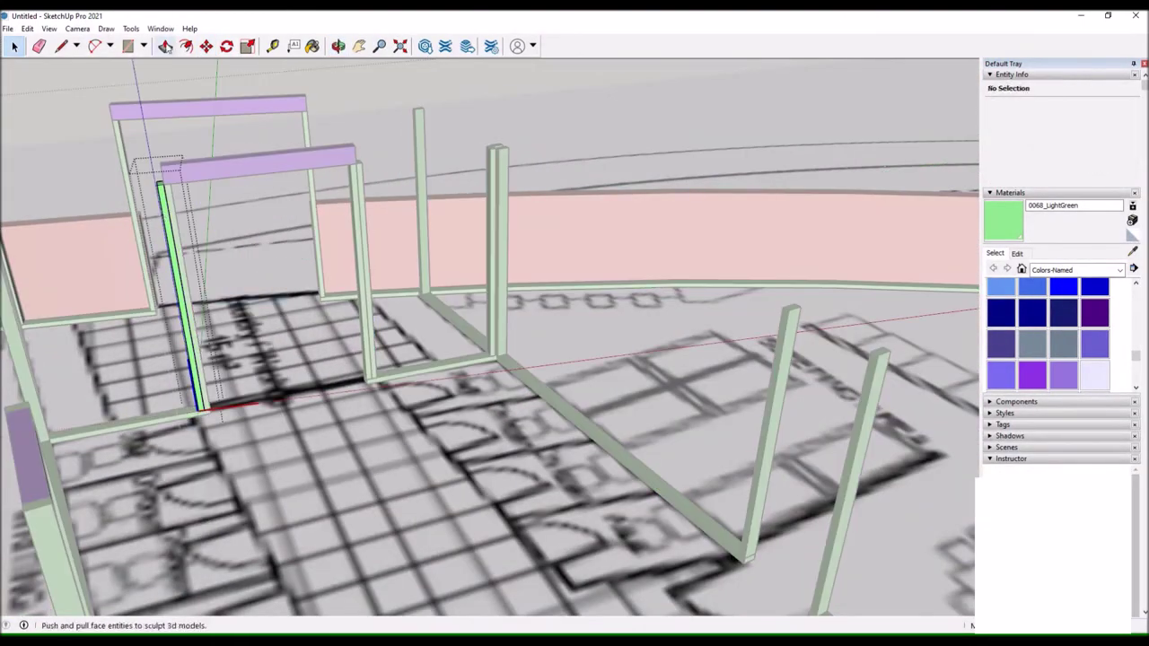
key("space")
scroll("up", 3)
left_click(444, 466)
Copy the door stud with Move+Ctrl onto the partition plate.
key("m")
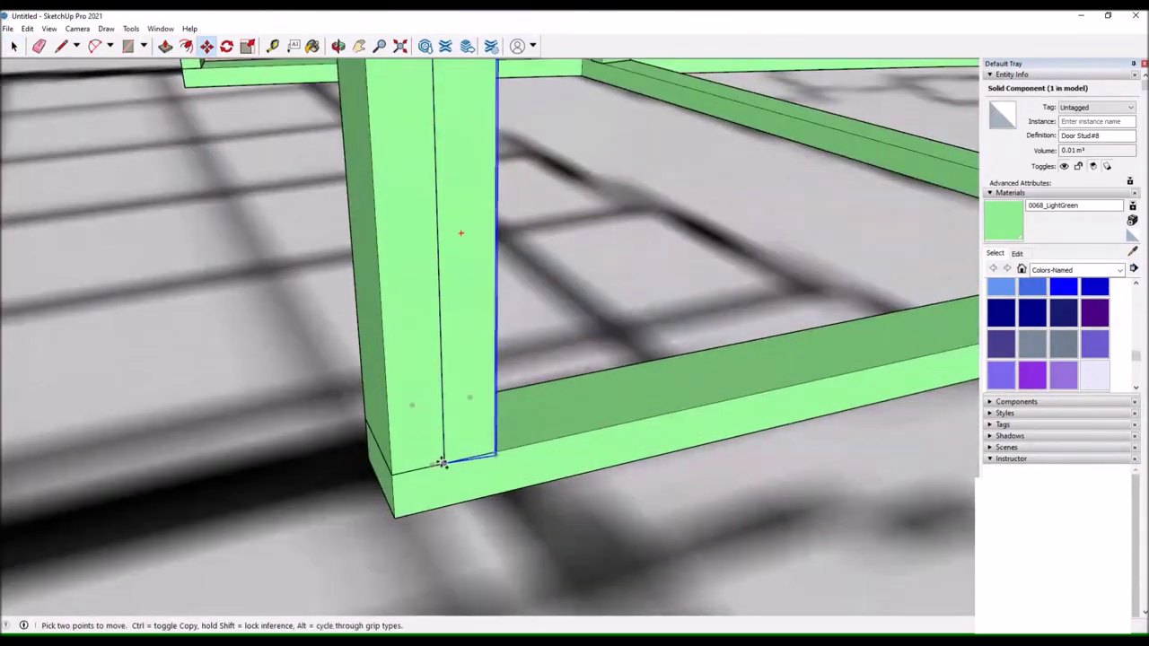
scroll("up", 3)
scroll("up", 3)
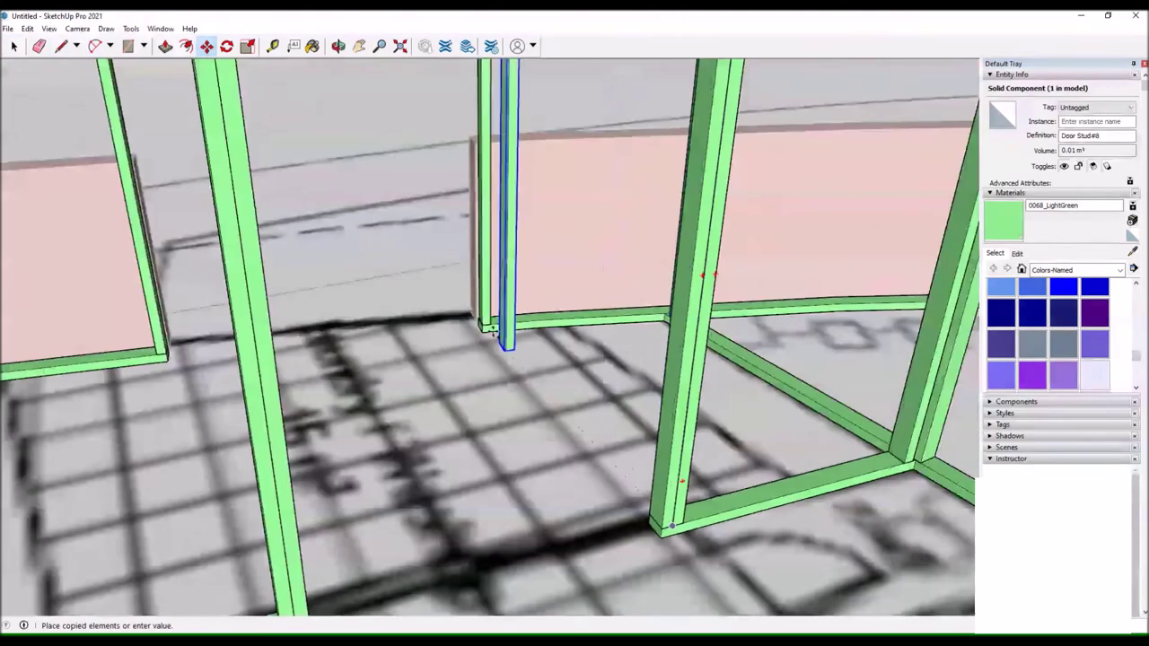
left_click(225, 51)
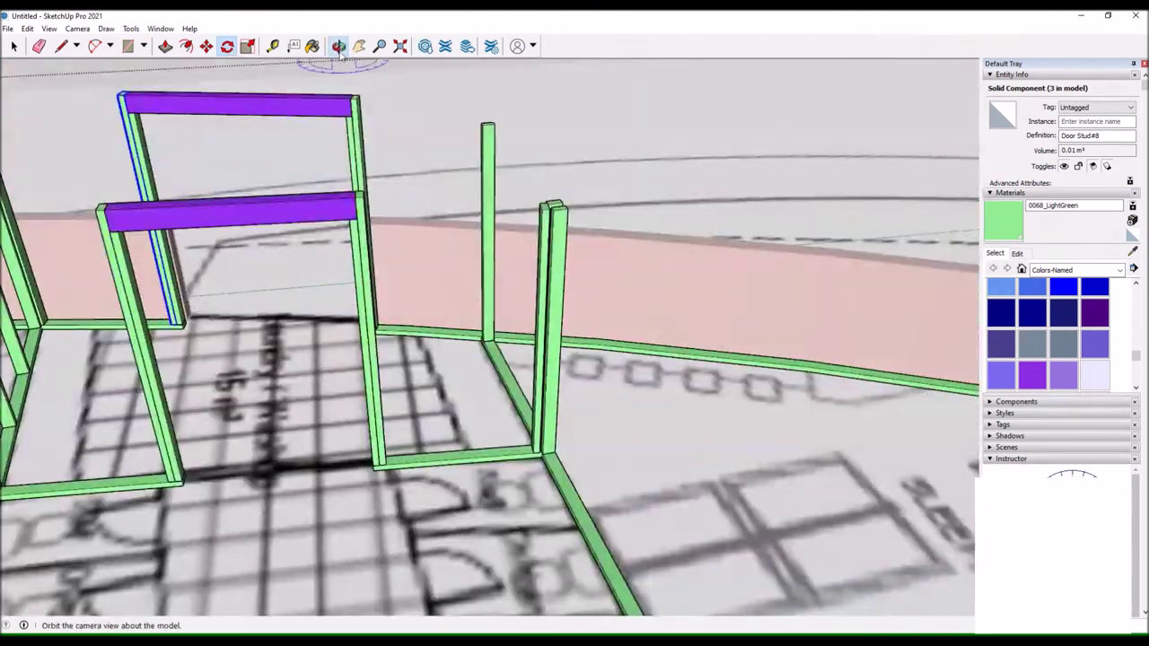
right_click(232, 165)
key("o")
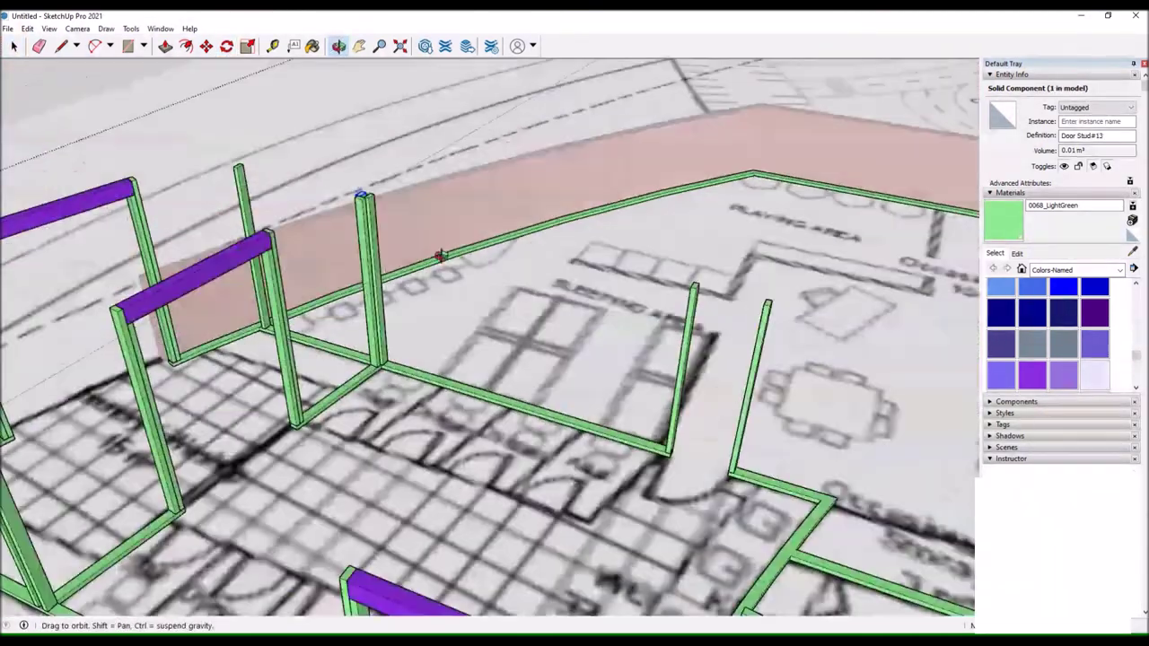
left_click(206, 46)
left_click(544, 347)
key("ctrl")
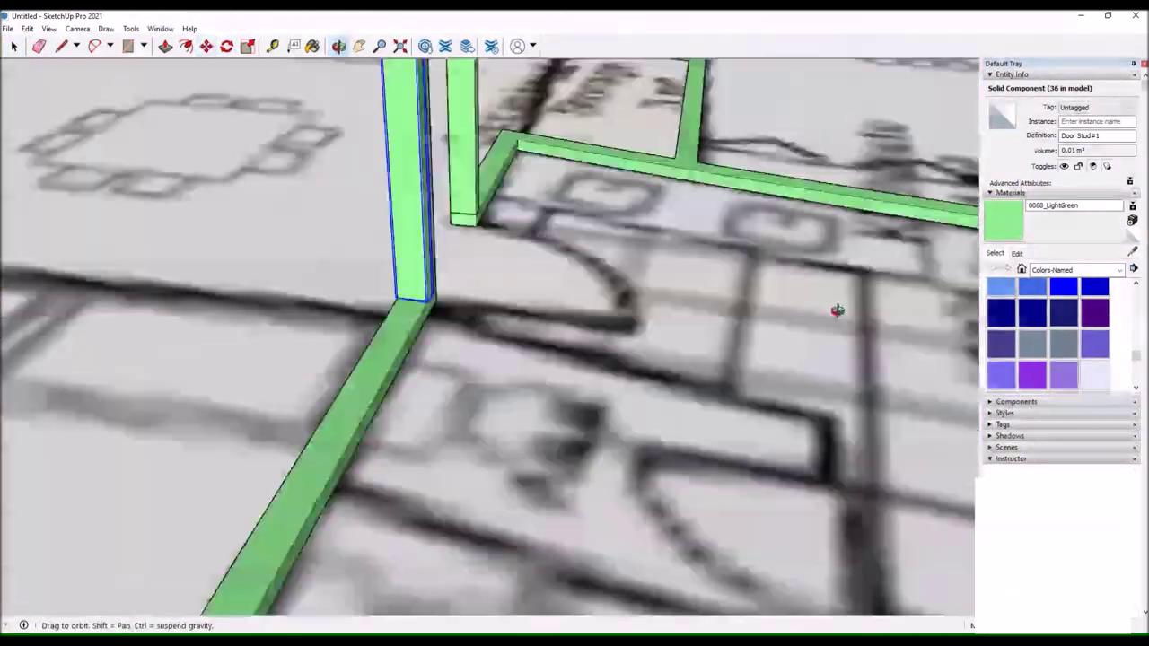
left_click_drag(834, 308, 307, 225)
left_click(788, 469)
Start a line from a stud corner, then view the whole floor plan.
key("l")
left_click(684, 469)
scroll("up", 3)
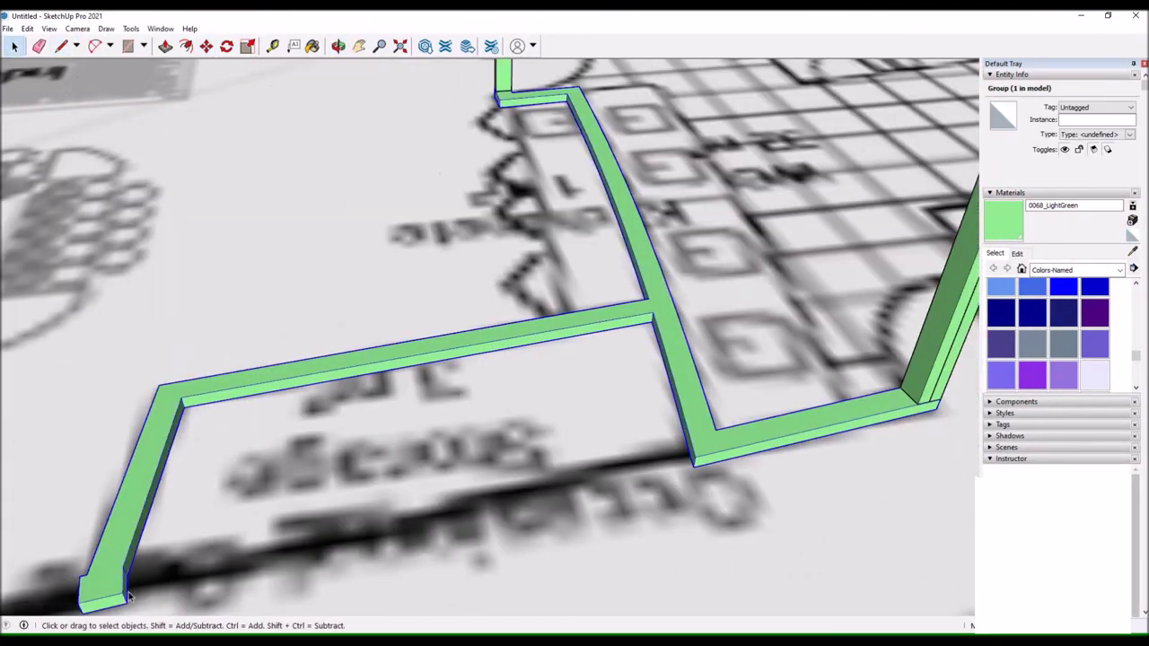
key("l")
scroll("up", 3)
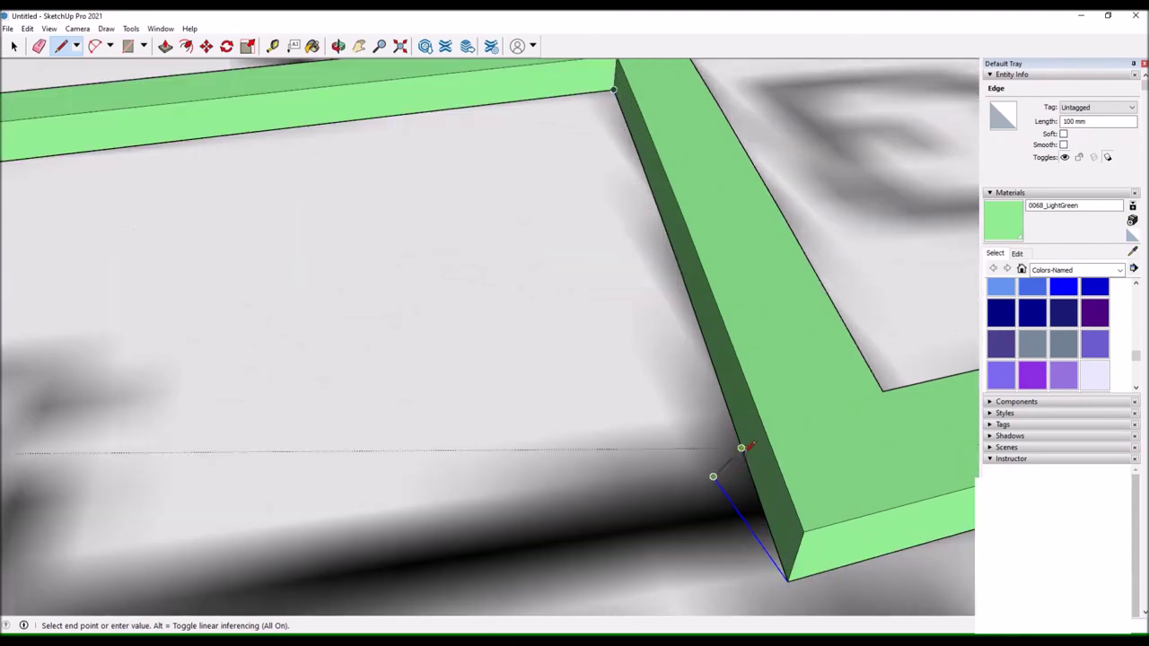
scroll("down", 3)
key("space")
key("m")
scroll("up", 3)
scroll("up", 3)
key("l")
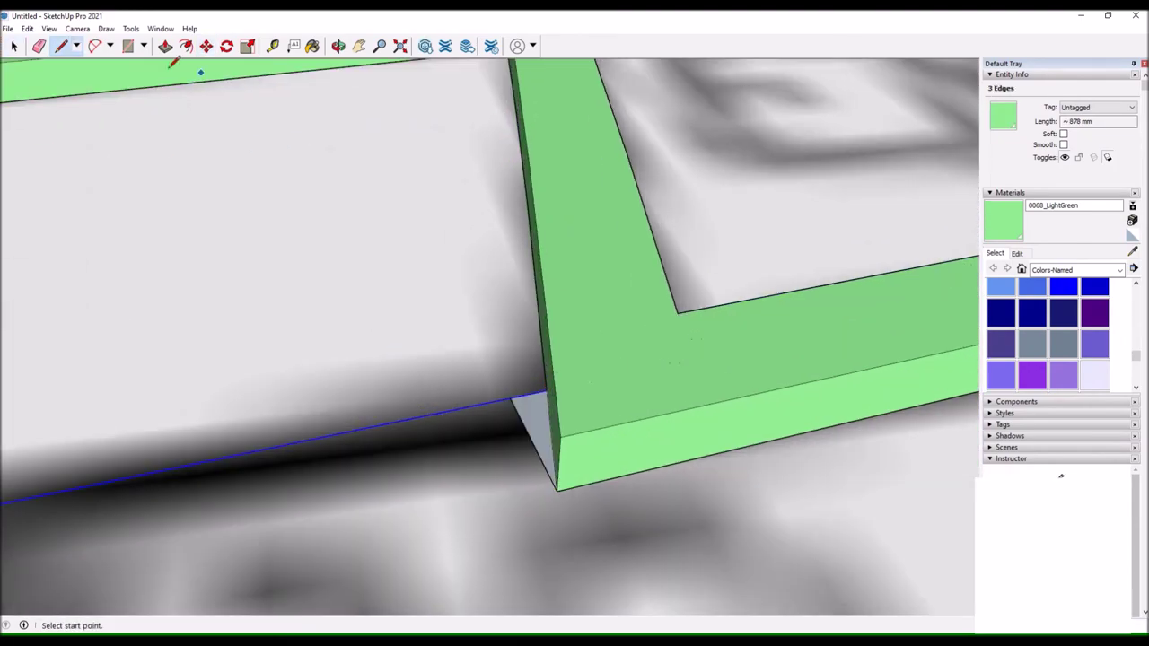
scroll("down", 3)
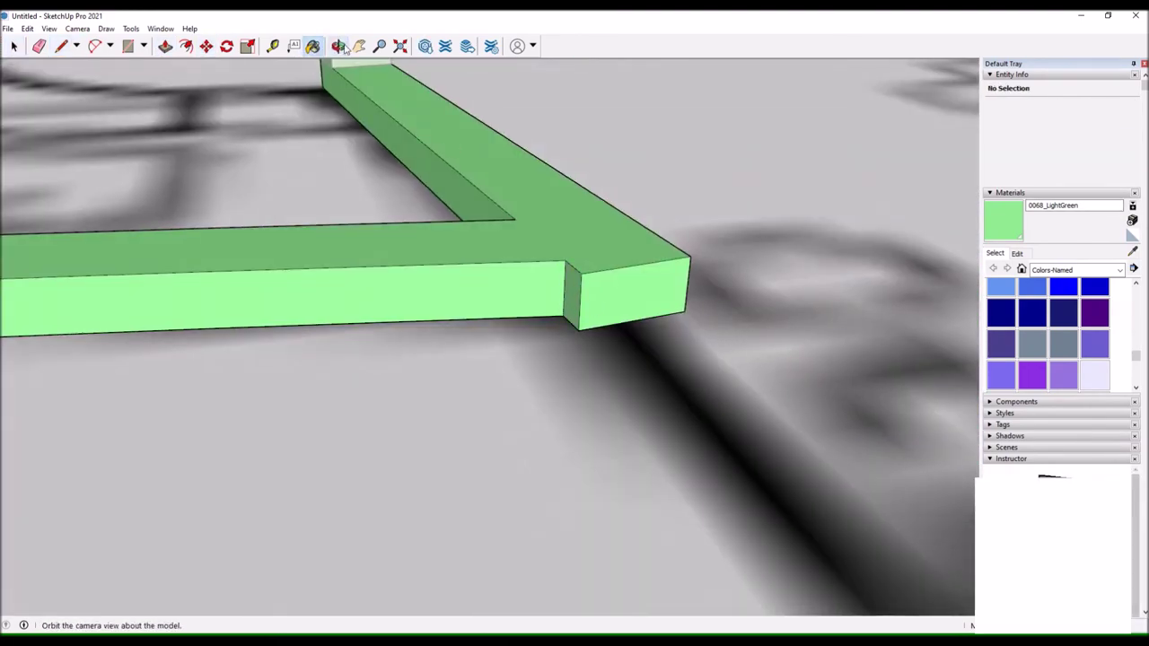
left_click_drag(872, 254, 475, 264)
Begin a Move+Ctrl copy from the stud's base point.
key("space")
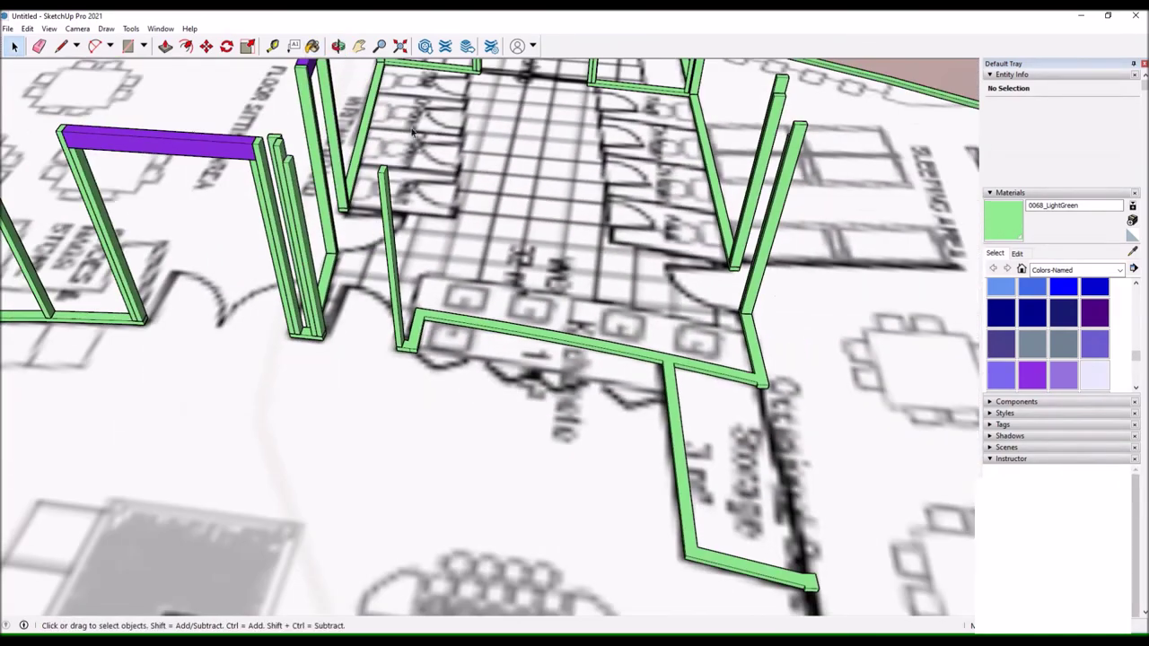
key("m")
scroll("up", 3)
key("ctrl")
left_click(294, 285)
left_click_drag(135, 311, 608, 141)
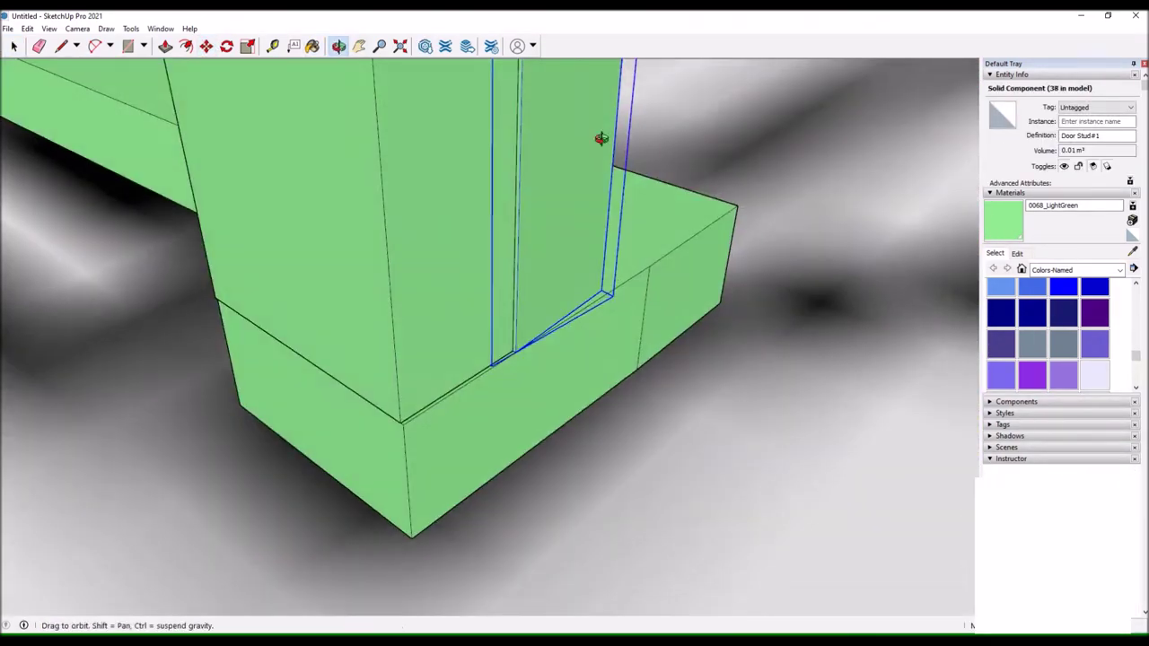
key("space")
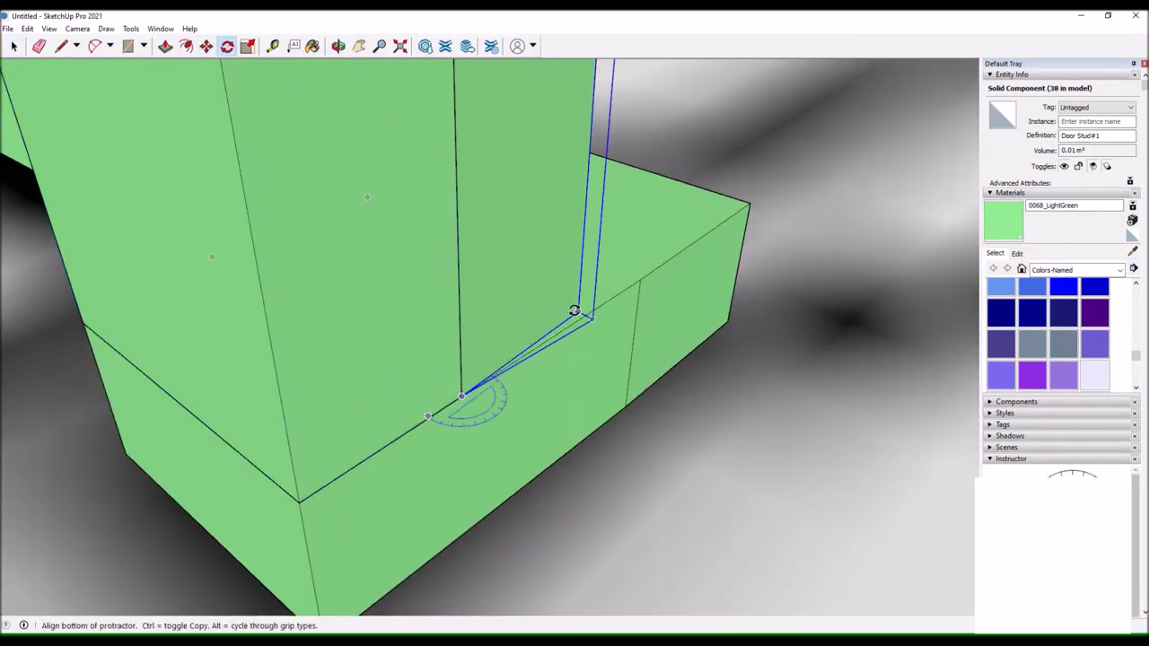
scroll("down", 3)
left_click_drag(574, 311, 348, 319)
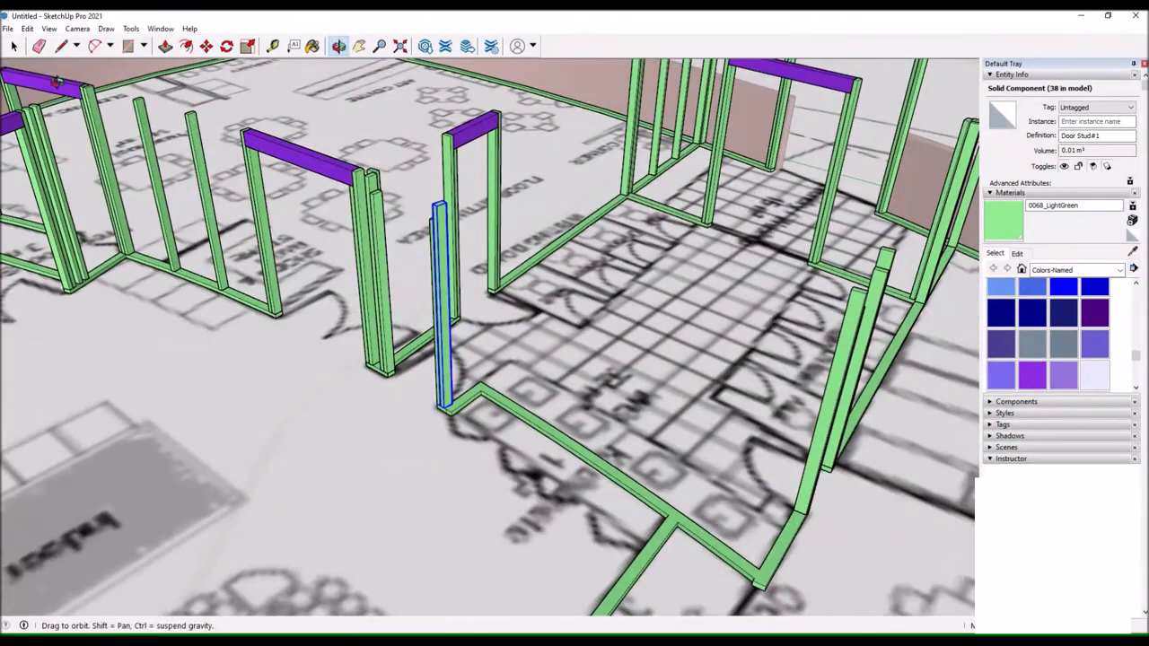
Place the stud copy at the storage partition's wall corner.
key("m")
key("ctrl")
scroll("up", 3)
left_click(679, 431)
left_click_drag(574, 310, 229, 69)
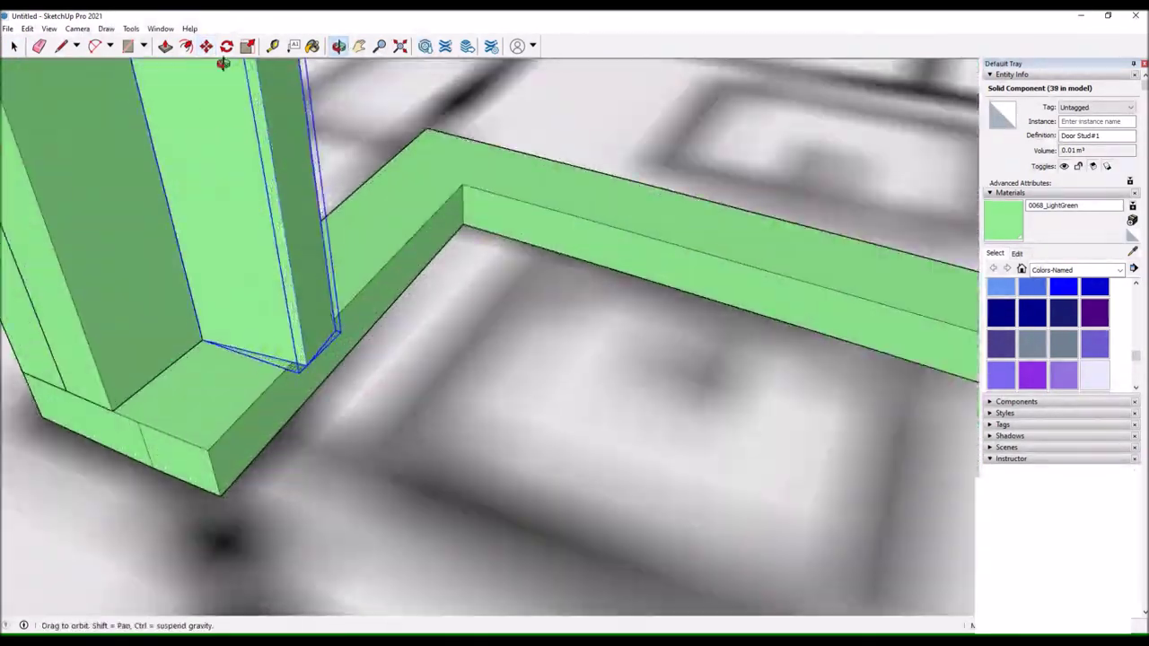
left_click_drag(229, 69, 258, 75)
Copy a stud to the next partition corner and review the studs from a wide view.
left_click_drag(399, 118, 574, 359)
key("m")
key("ctrl")
left_click(685, 390)
left_click(457, 441)
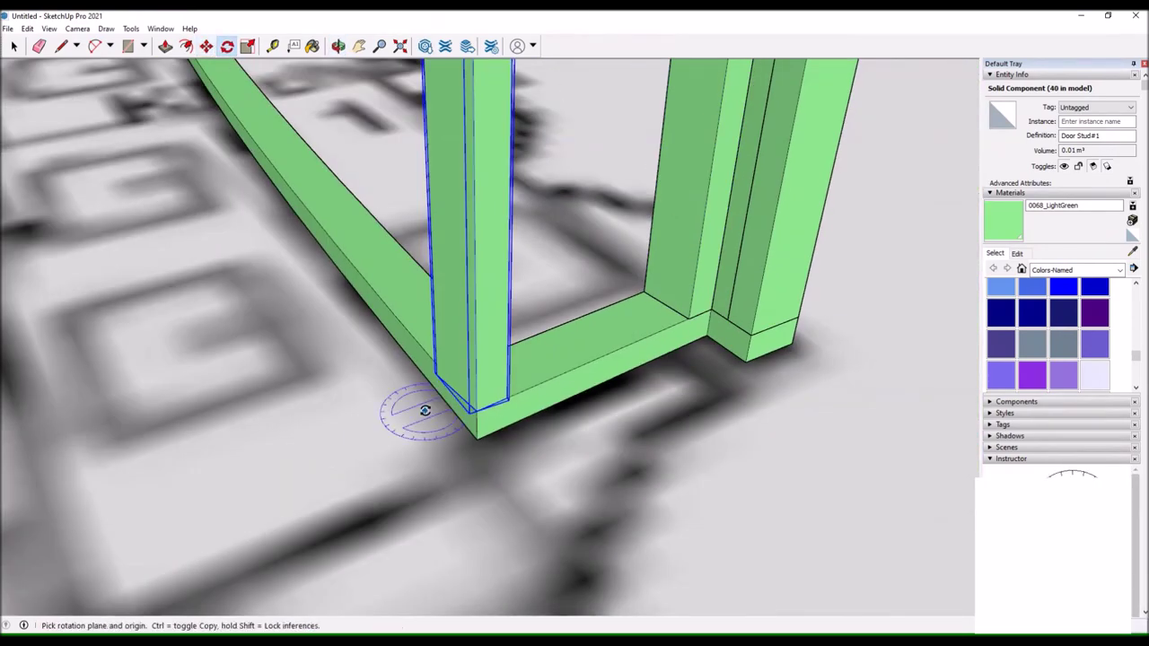
scroll("up", 3)
left_click_drag(431, 329, 240, 56)
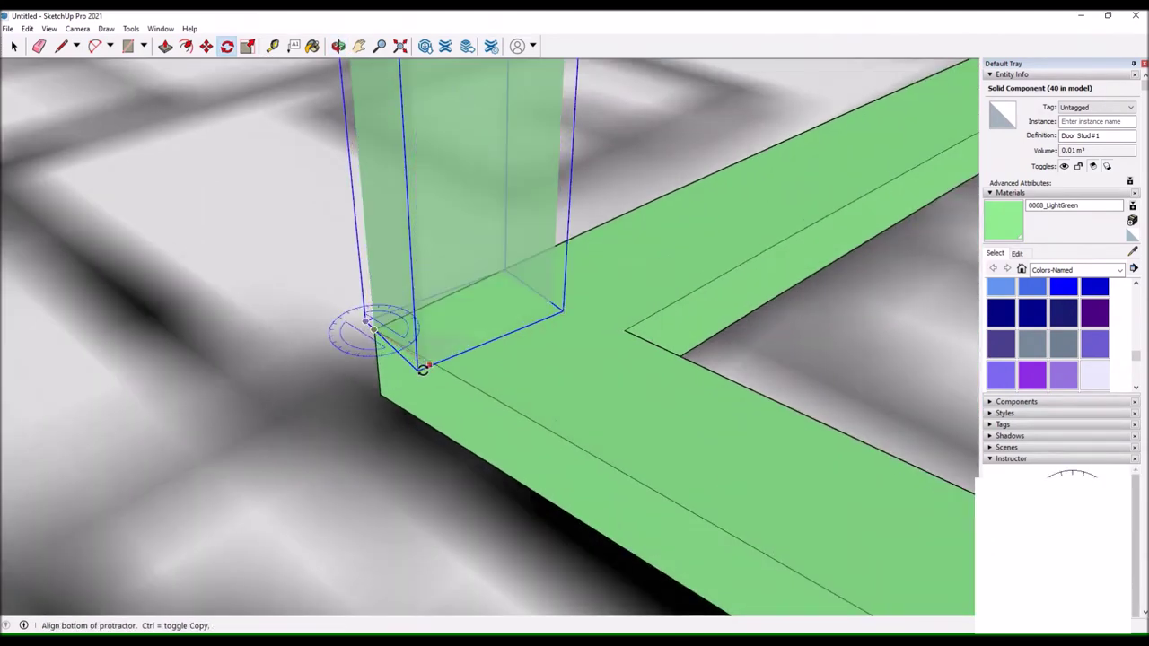
left_click_drag(422, 370, 514, 202)
key("space")
left_click_drag(387, 71, 345, 261)
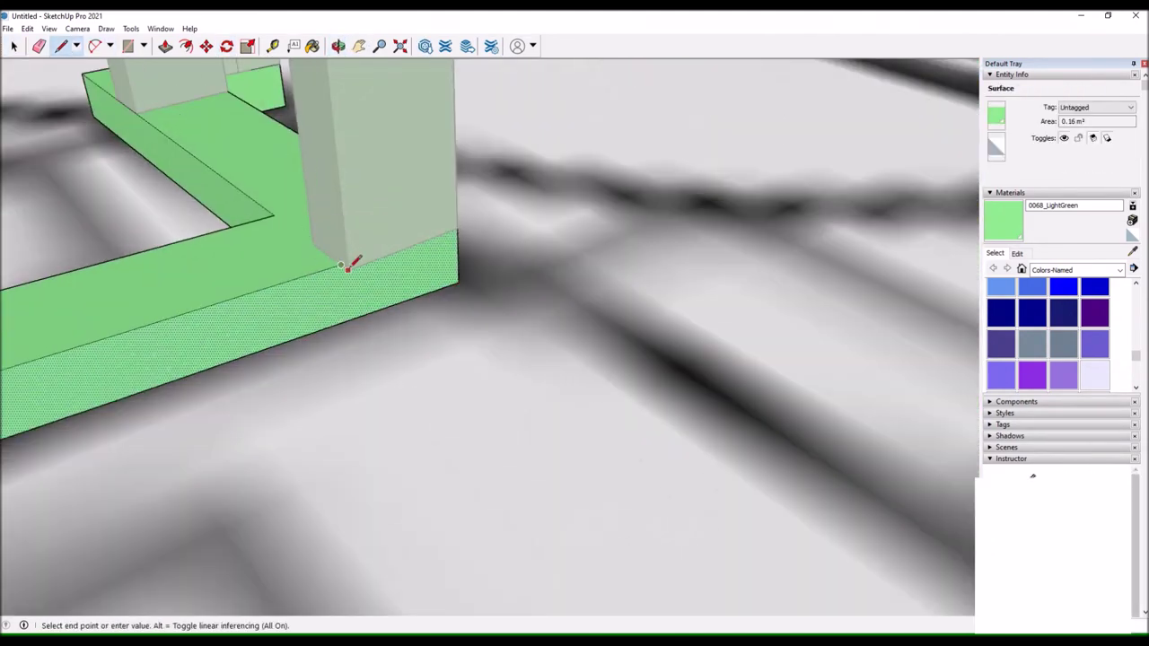
left_click_drag(503, 296, 328, 341)
scroll("down", 3)
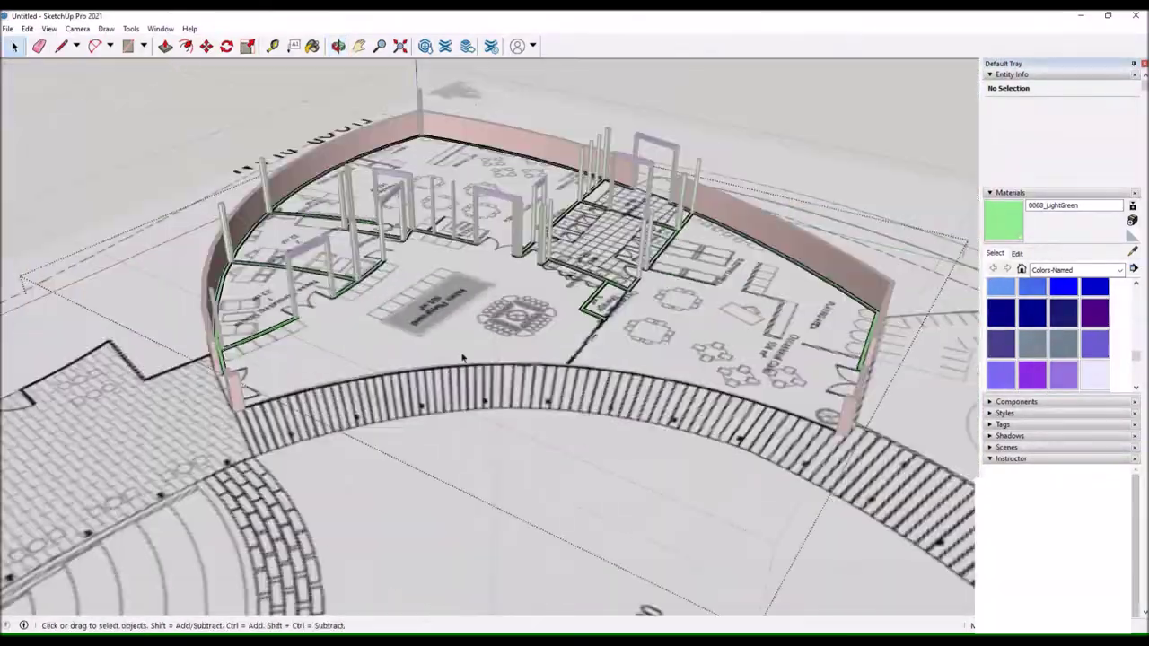
Begin a Ctrl move-copy of the purple lintel, then bring up its context menu.
scroll("up", 3)
left_click(345, 238)
key("ctrl")
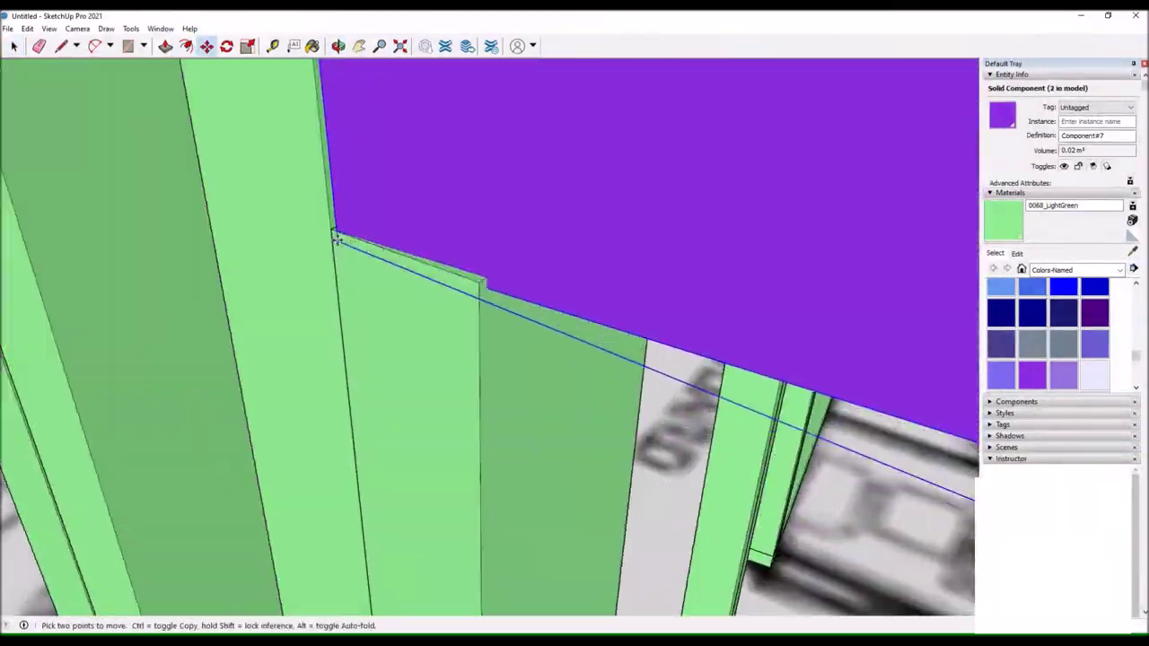
scroll("down", 3)
scroll("down", 3)
key("space")
right_click(330, 268)
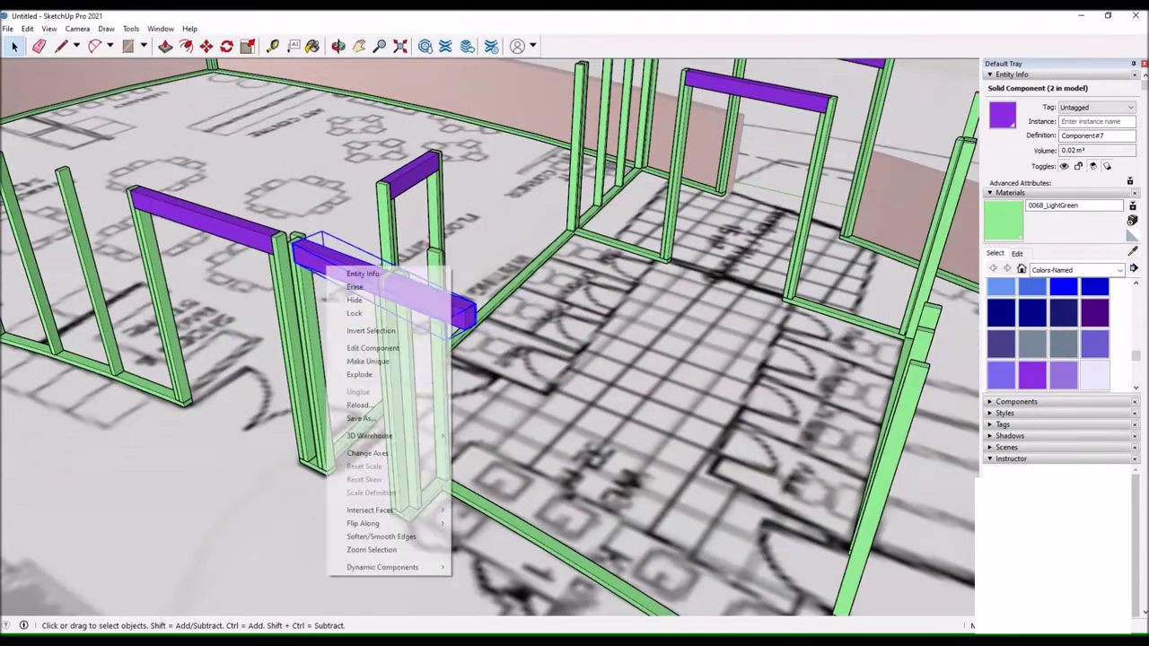
Outline a small blocking box at the doorway stud base and group it.
left_click_drag(461, 314, 367, 329)
scroll("up", 3)
key("l")
left_click(623, 410)
scroll("up", 3)
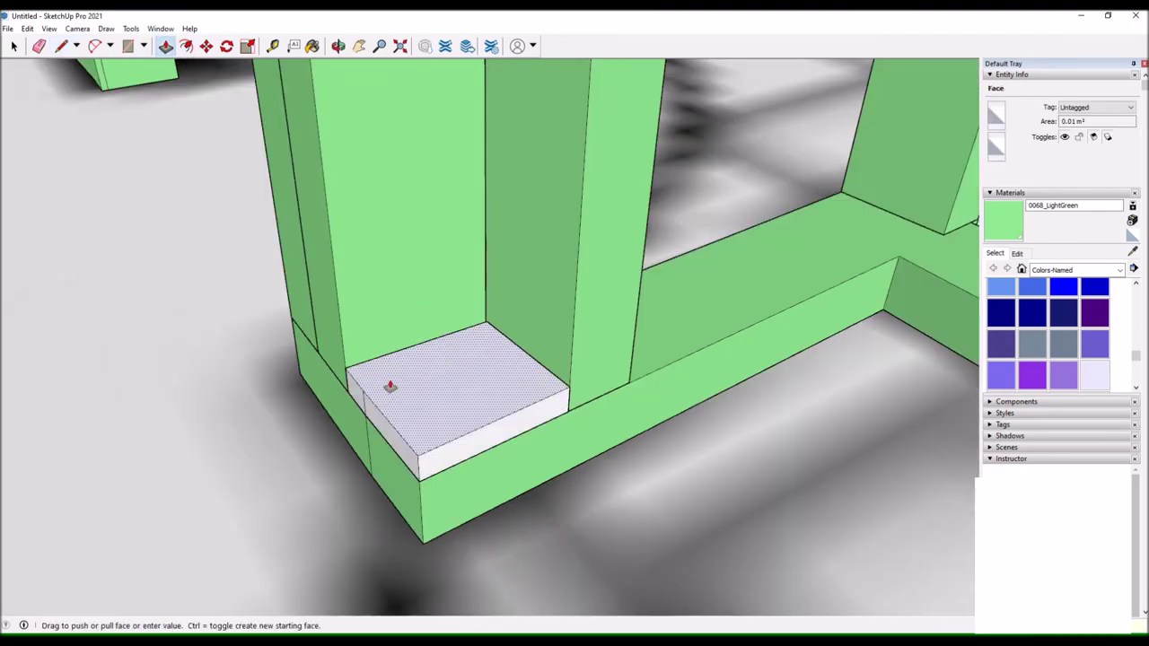
right_click(480, 403)
Move the blocking piece up the stud toward its top.
left_click(544, 503)
scroll("down", 3)
scroll("up", 3)
key("m")
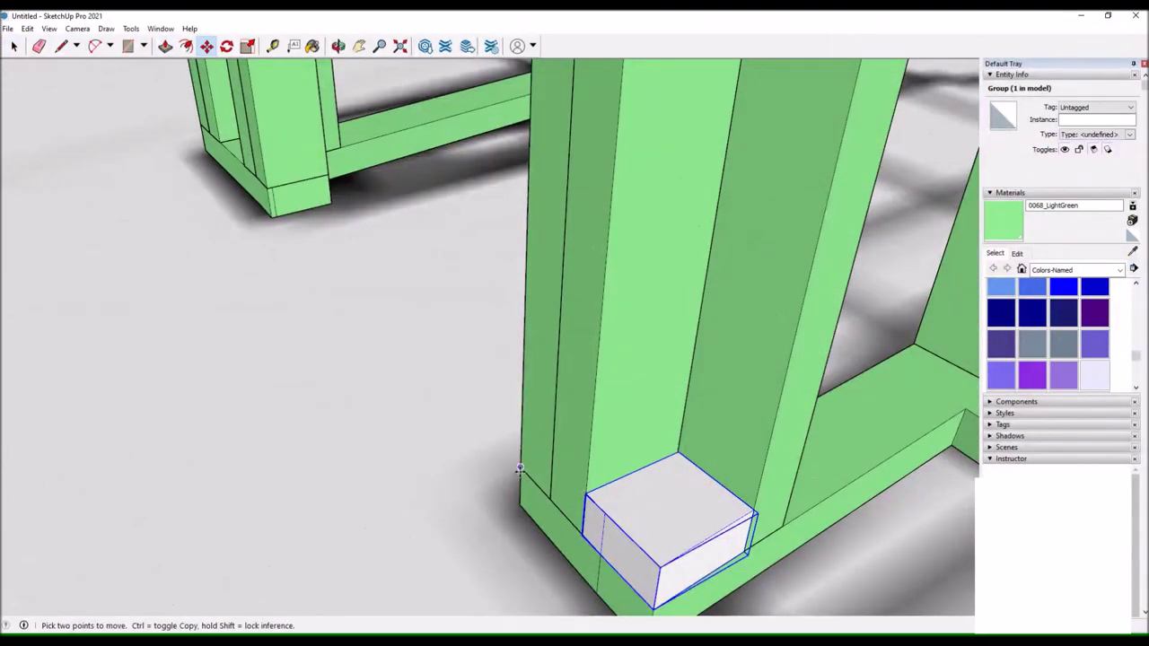
left_click(519, 468)
scroll("down", 3)
scroll("up", 3)
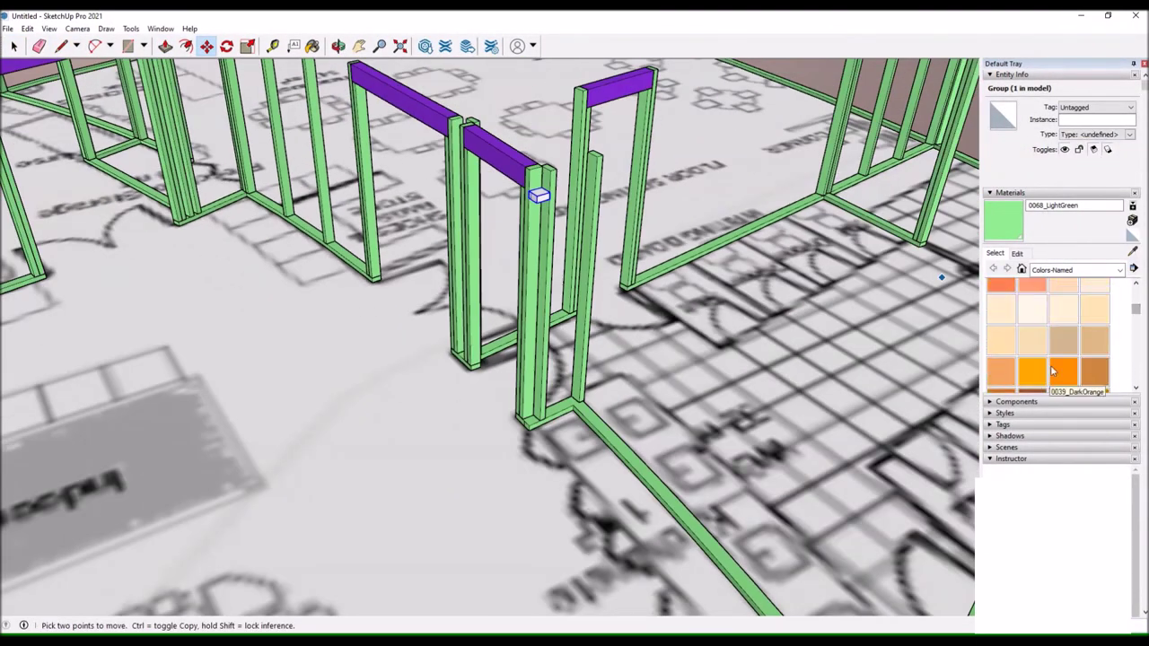
scroll("up", 3)
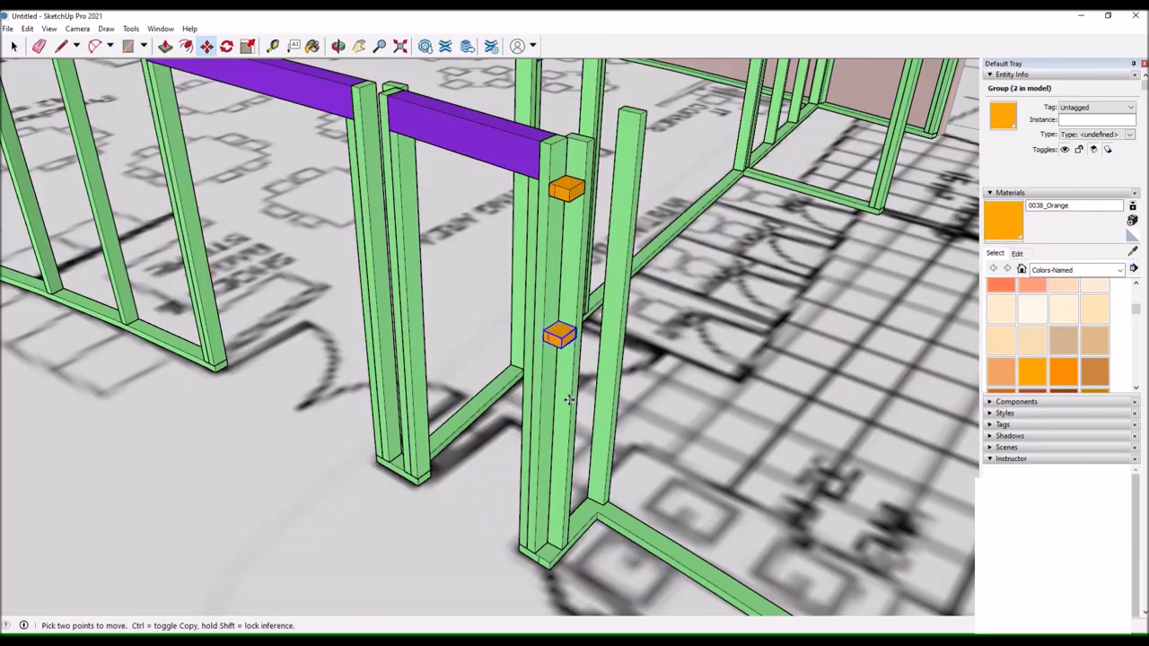
Select the corner stud and start a move-copy from its base point.
left_click_drag(568, 440, 287, 306)
scroll("up", 3)
scroll("up", 3)
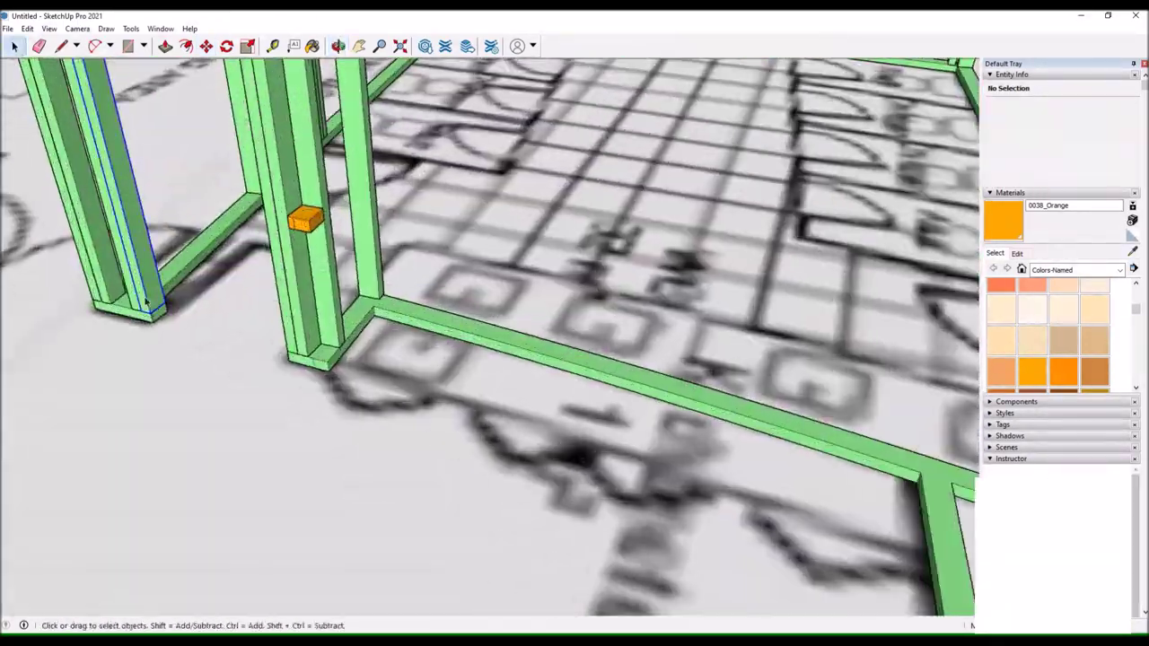
left_click(386, 269)
key("m")
left_click(408, 344)
Make the chosen stud a unique component and place the copied stud at a partition corner.
left_click_drag(409, 344, 787, 249)
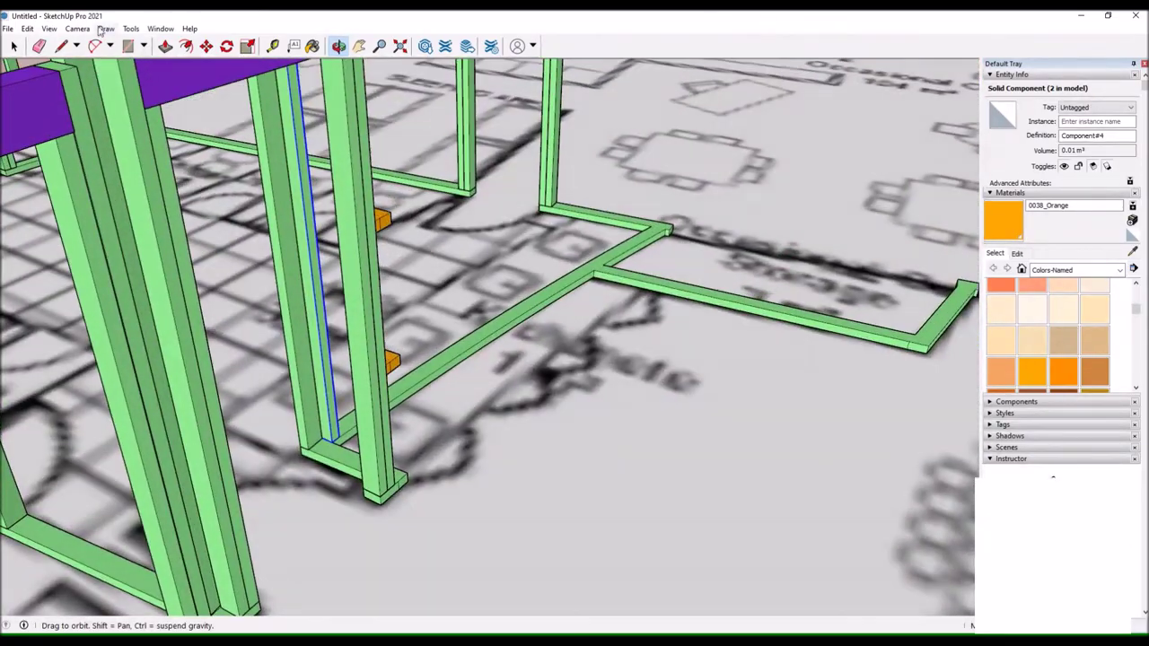
scroll("up", 3)
left_click_drag(296, 435, 449, 243)
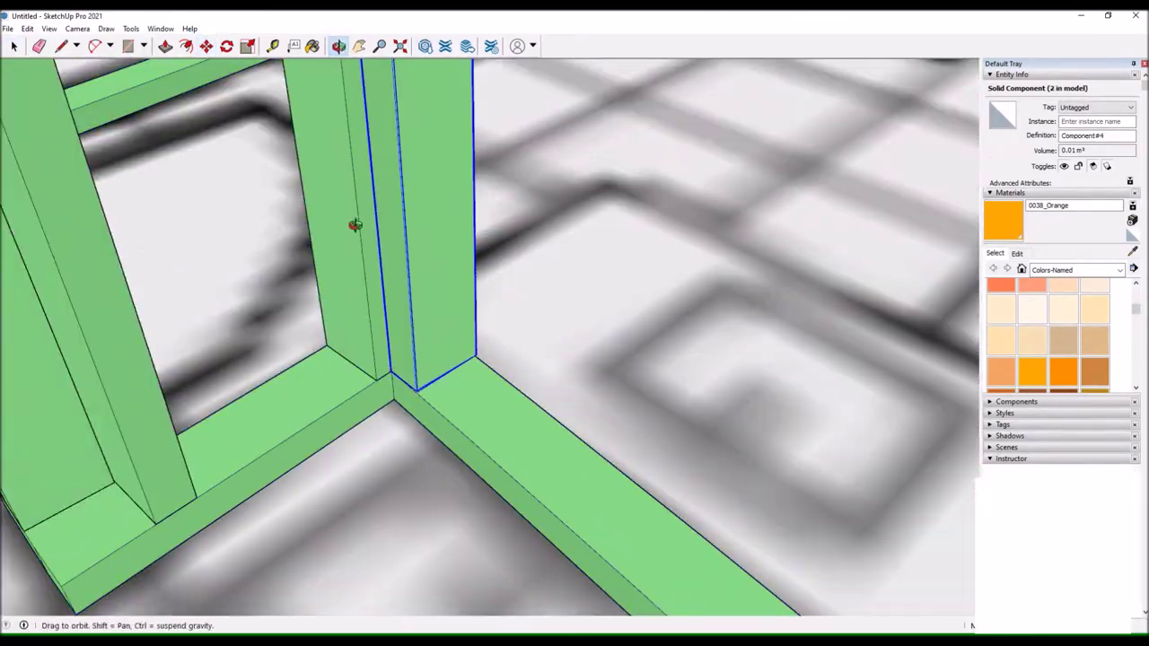
scroll("down", 3)
scroll("up", 3)
right_click(340, 219)
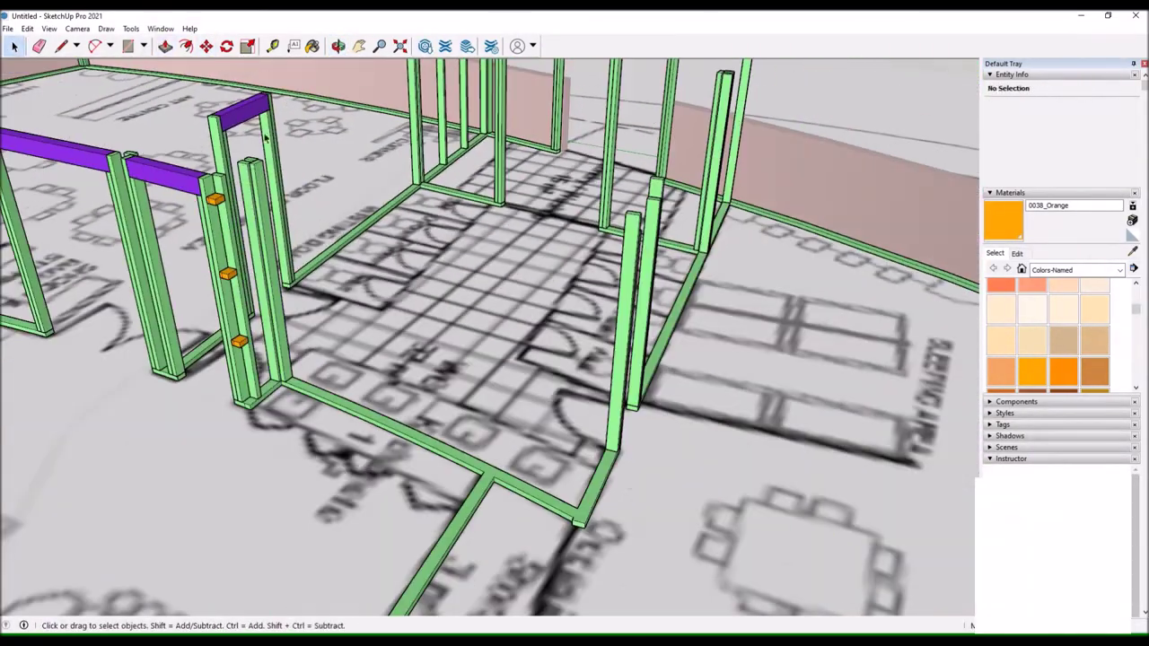
left_click(268, 253)
left_click_drag(268, 253, 372, 81)
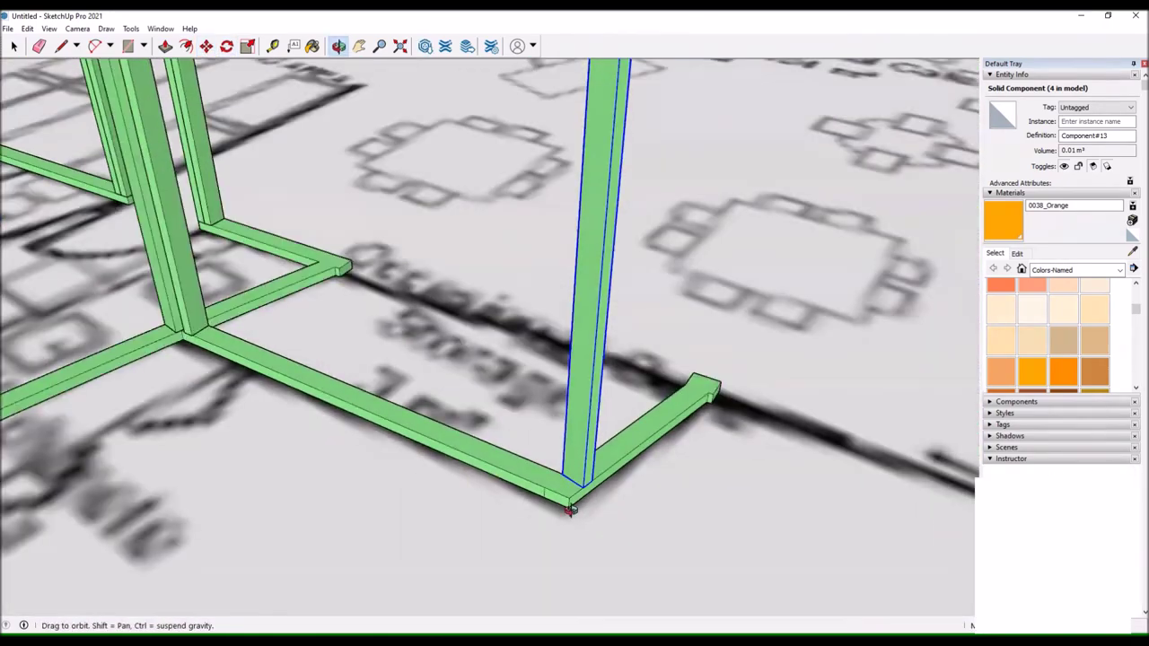
Place copied studs at the partition corner and along the curved outer wall, selecting the purple lintel.
left_click(635, 503)
scroll("down", 3)
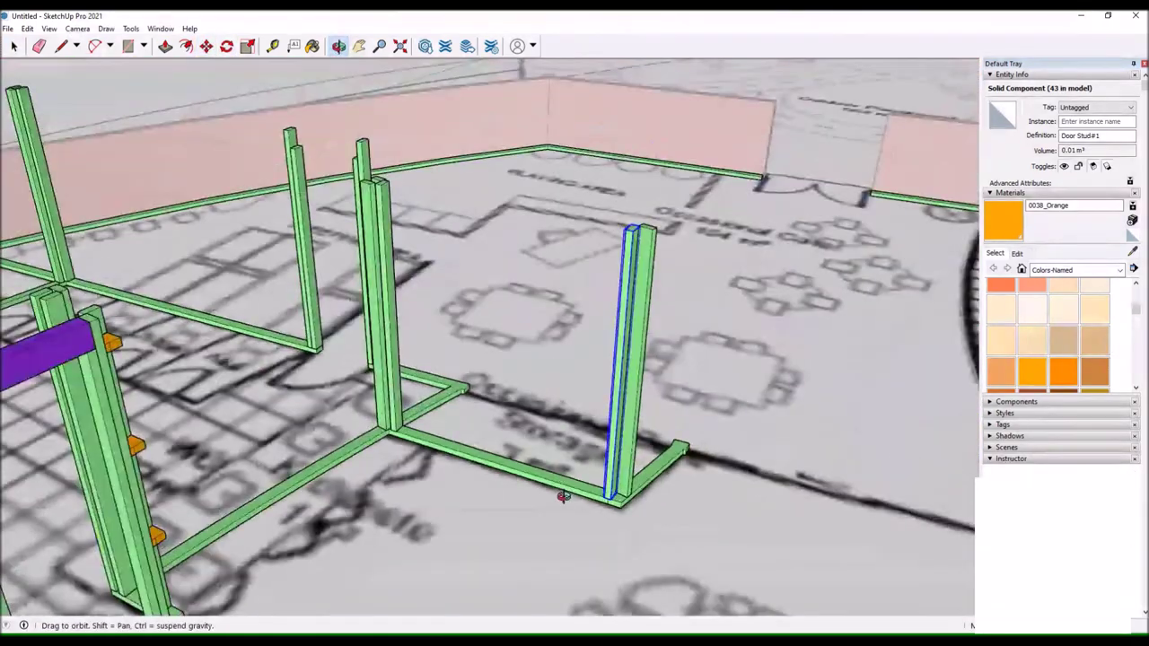
left_click_drag(559, 493, 487, 416)
key("space")
left_click(359, 364)
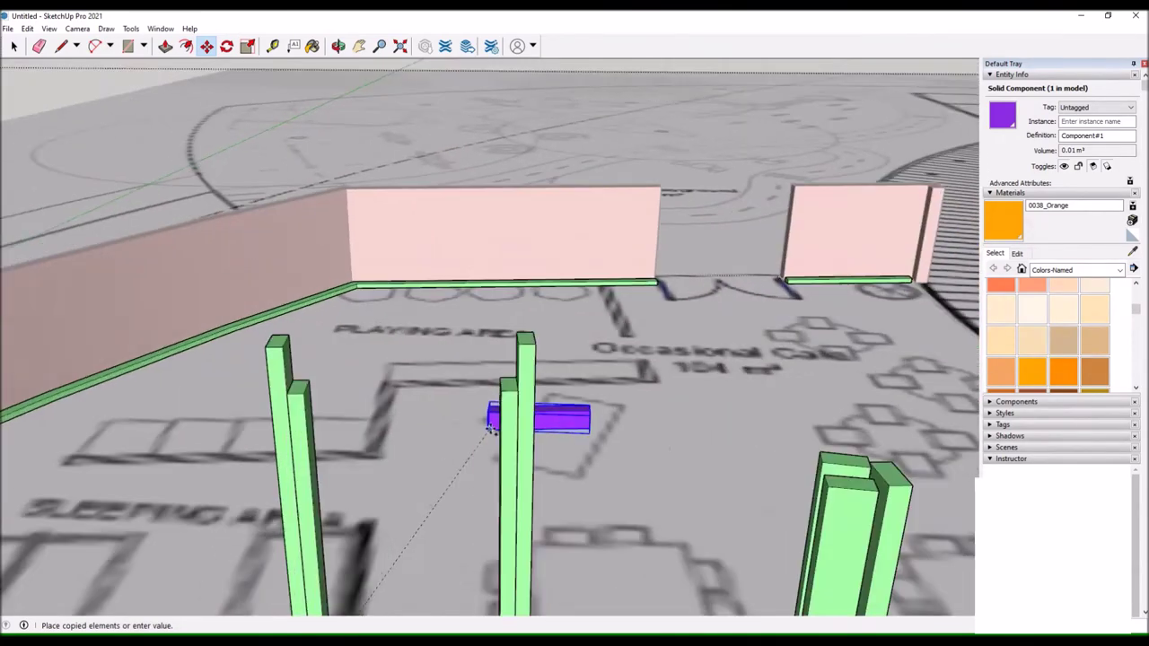
scroll("up", 3)
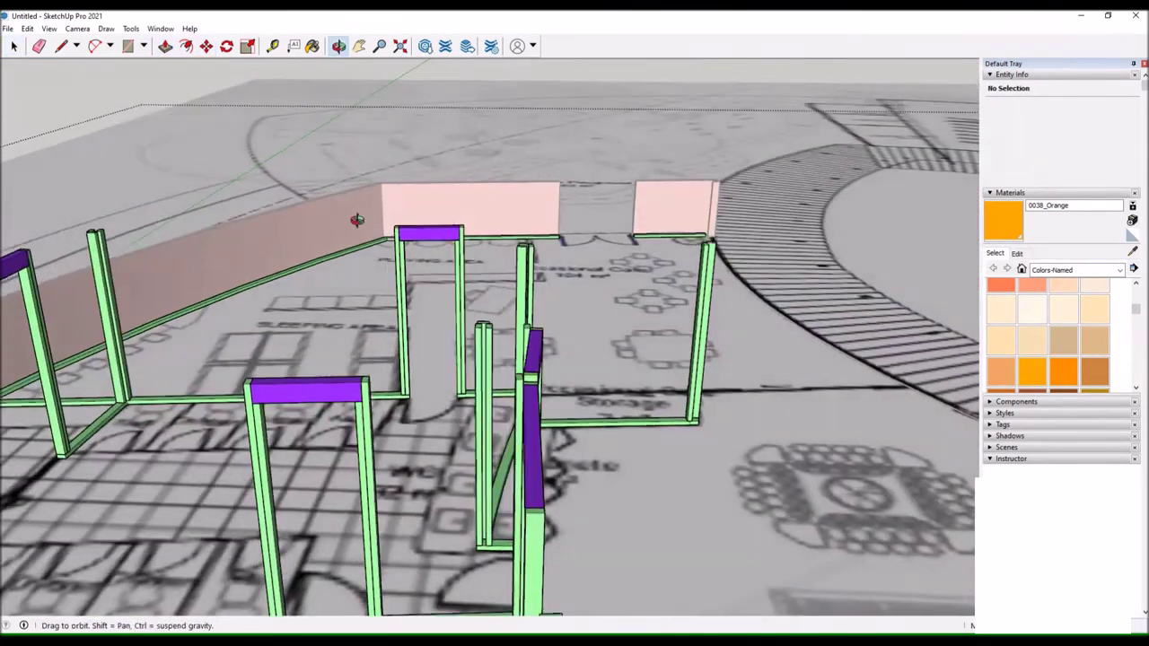
left_click_drag(205, 339, 266, 284)
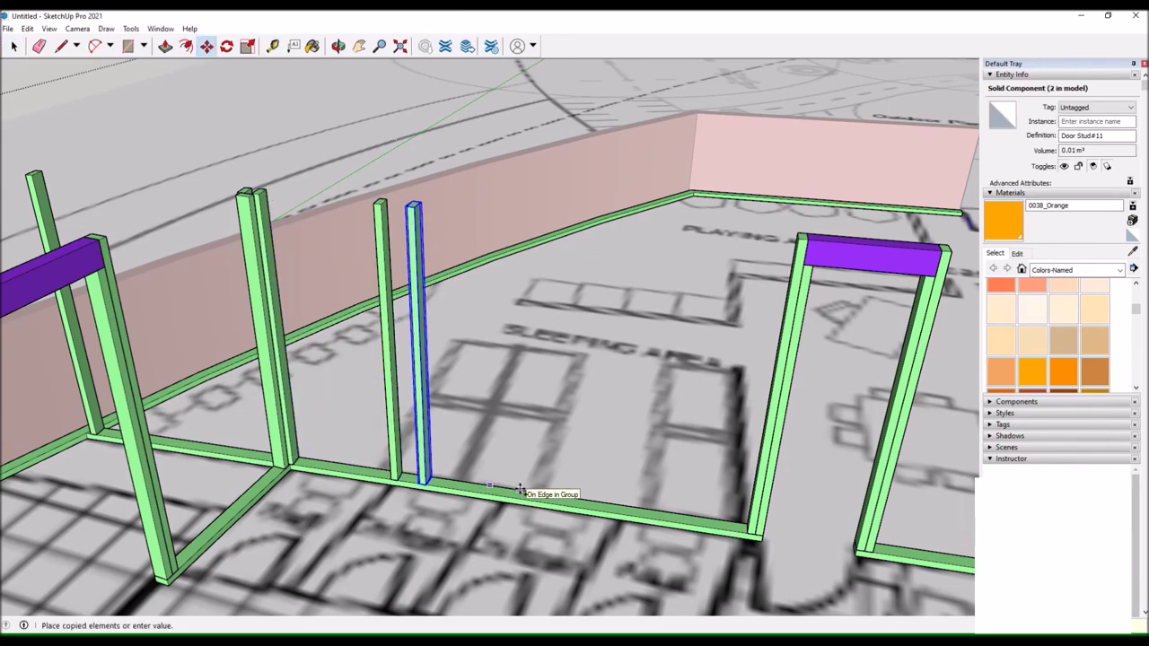
left_click(554, 493)
left_click_drag(440, 256, 341, 320)
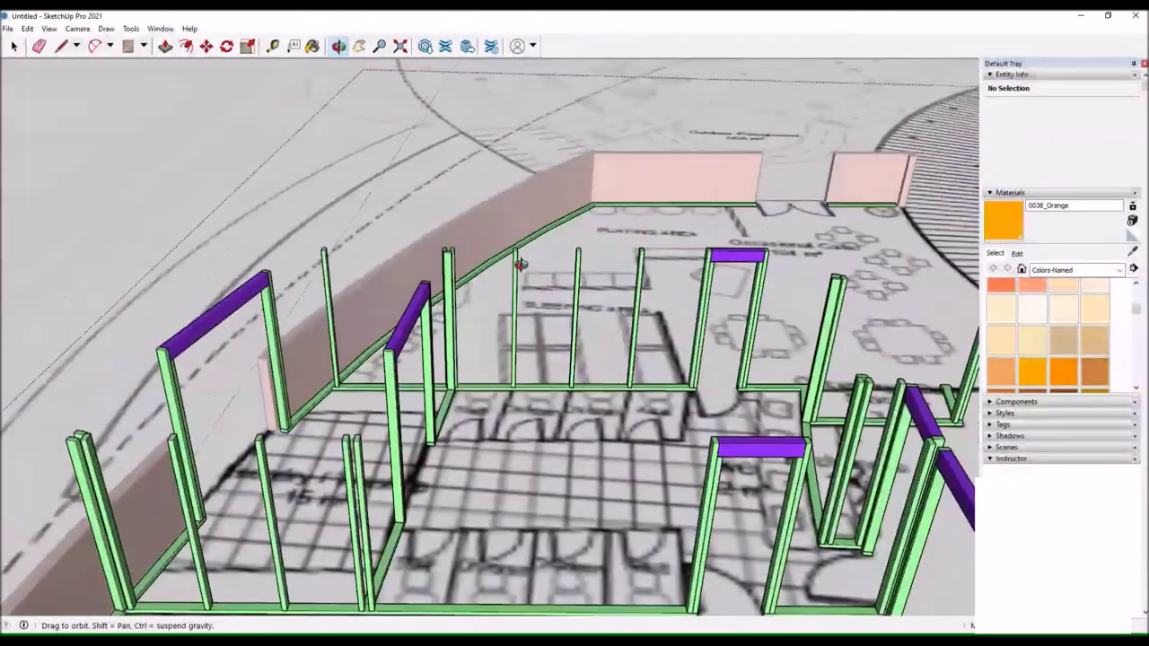
scroll("up", 3)
scroll("up", 3)
key("q")
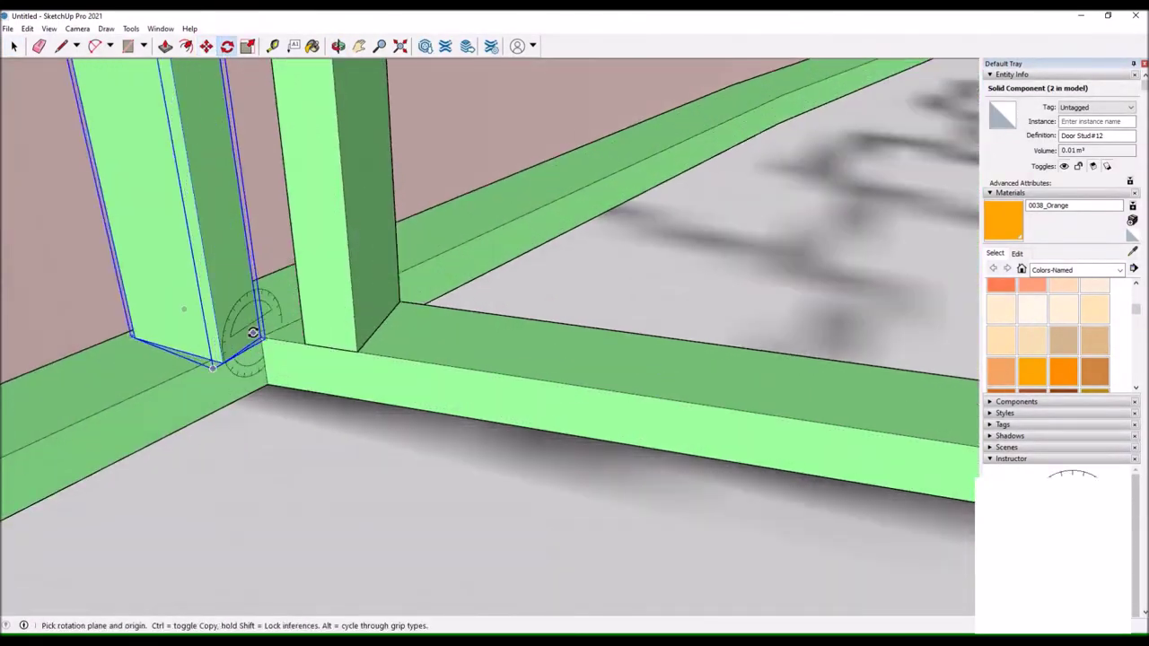
left_click_drag(262, 341, 180, 569)
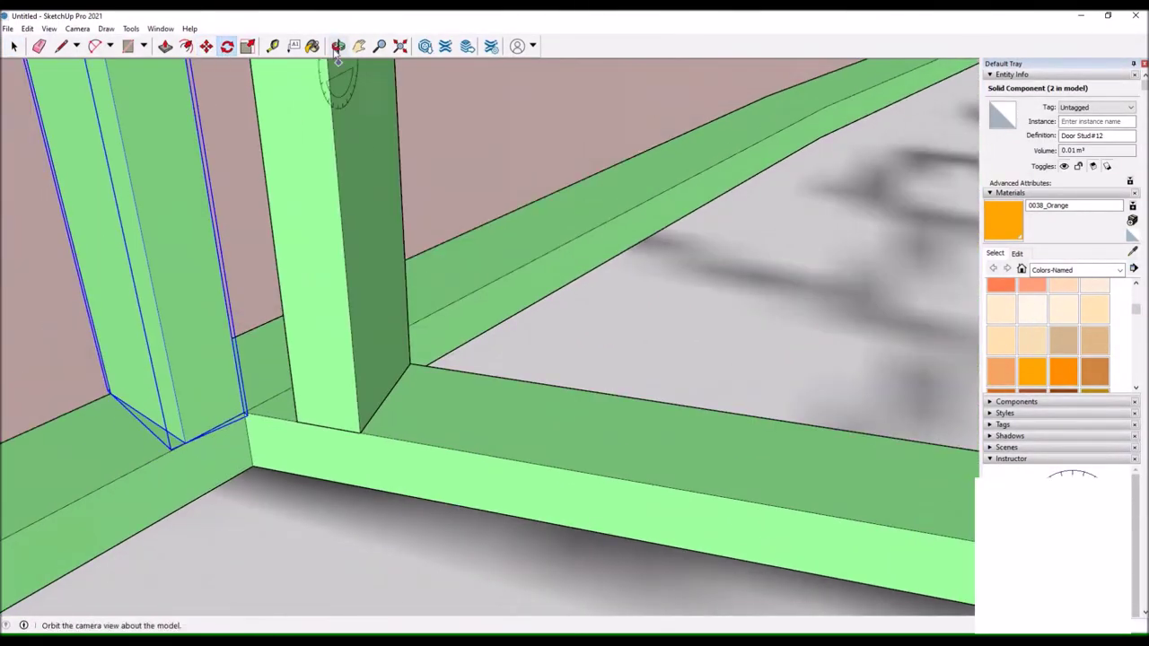
key("m")
left_click_drag(215, 62, 178, 297)
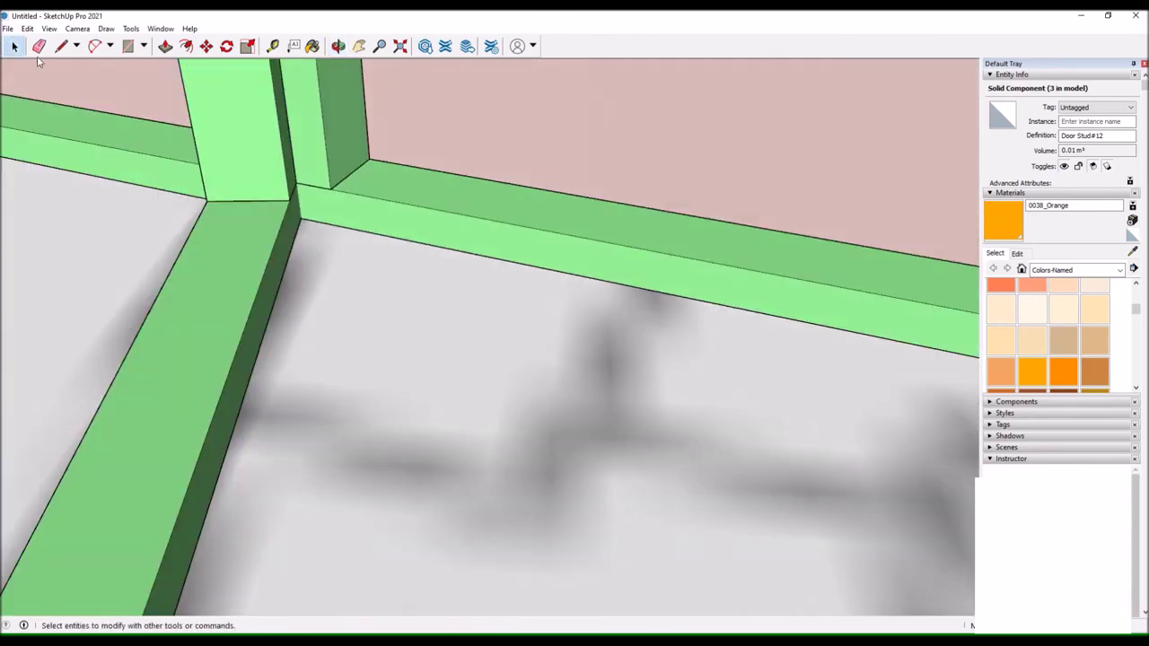
scroll("down", 3)
left_click_drag(320, 366, 141, 226)
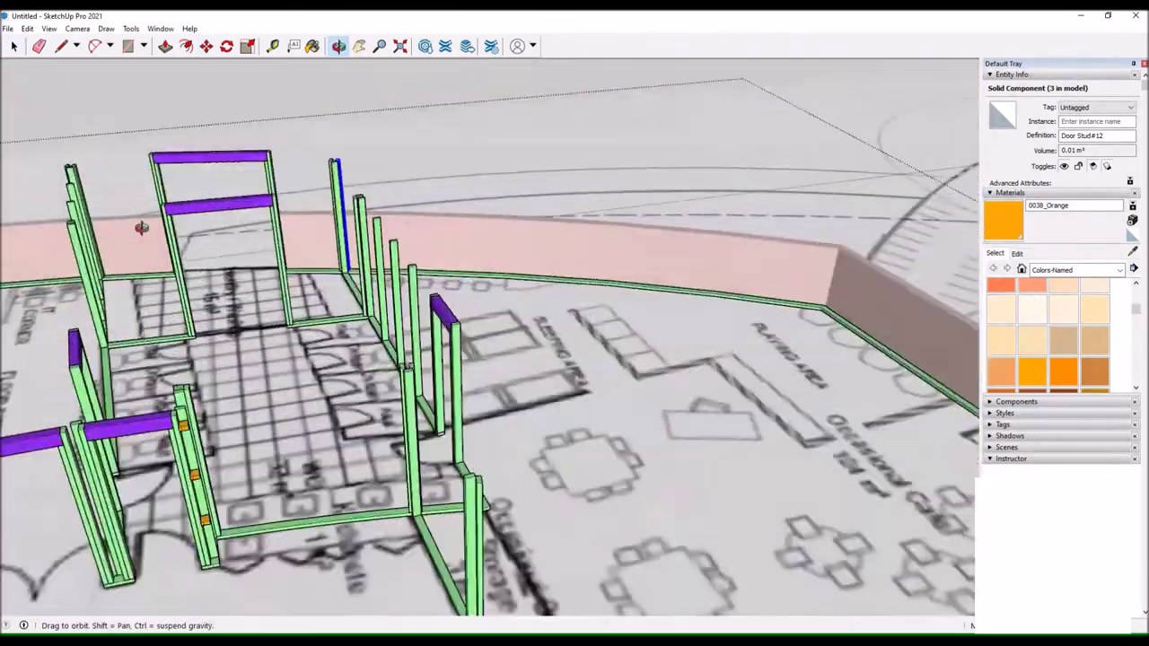
key("space")
scroll("up", 3)
right_click(478, 178)
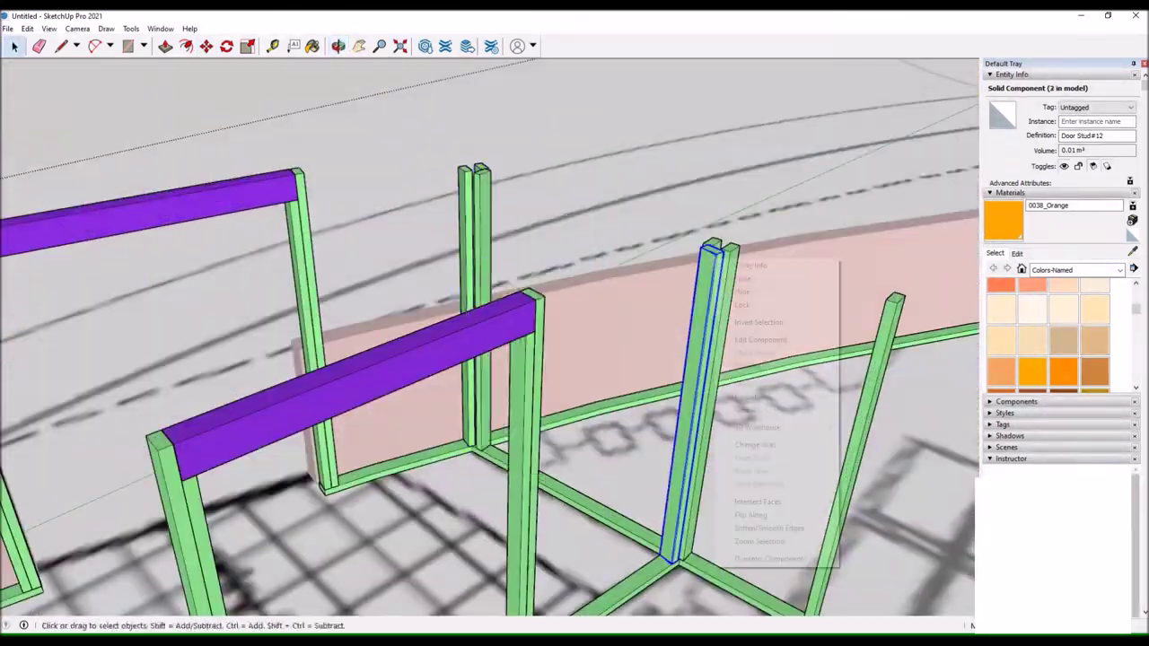
left_click(742, 199)
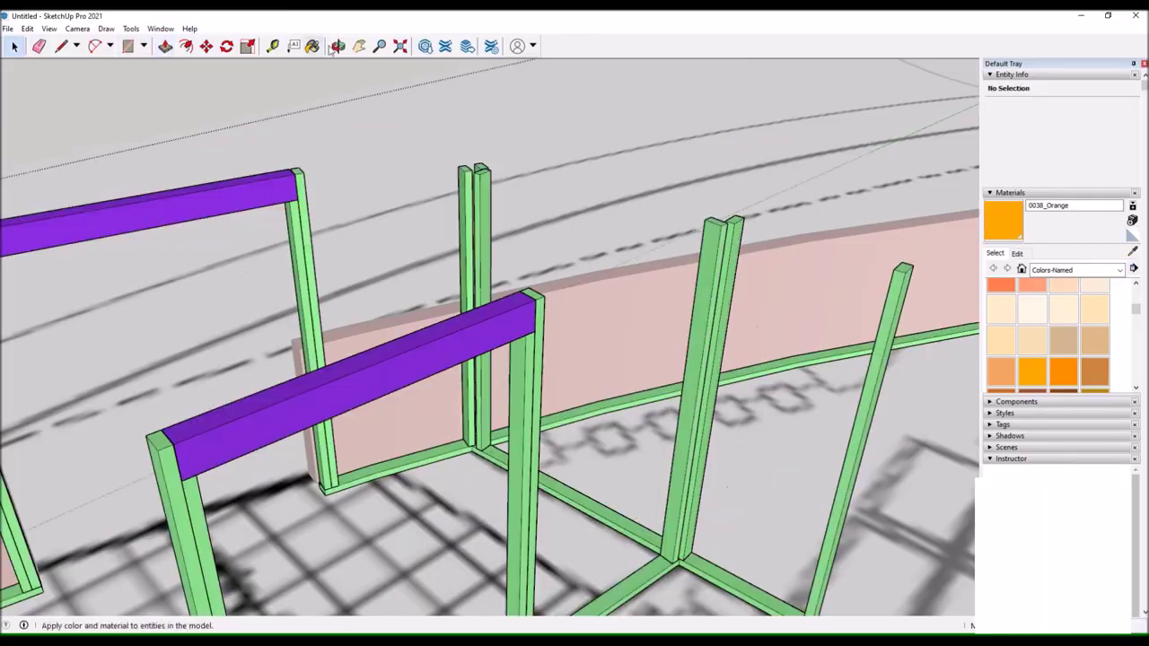
left_click(338, 46)
left_click_drag(386, 225, 386, 110)
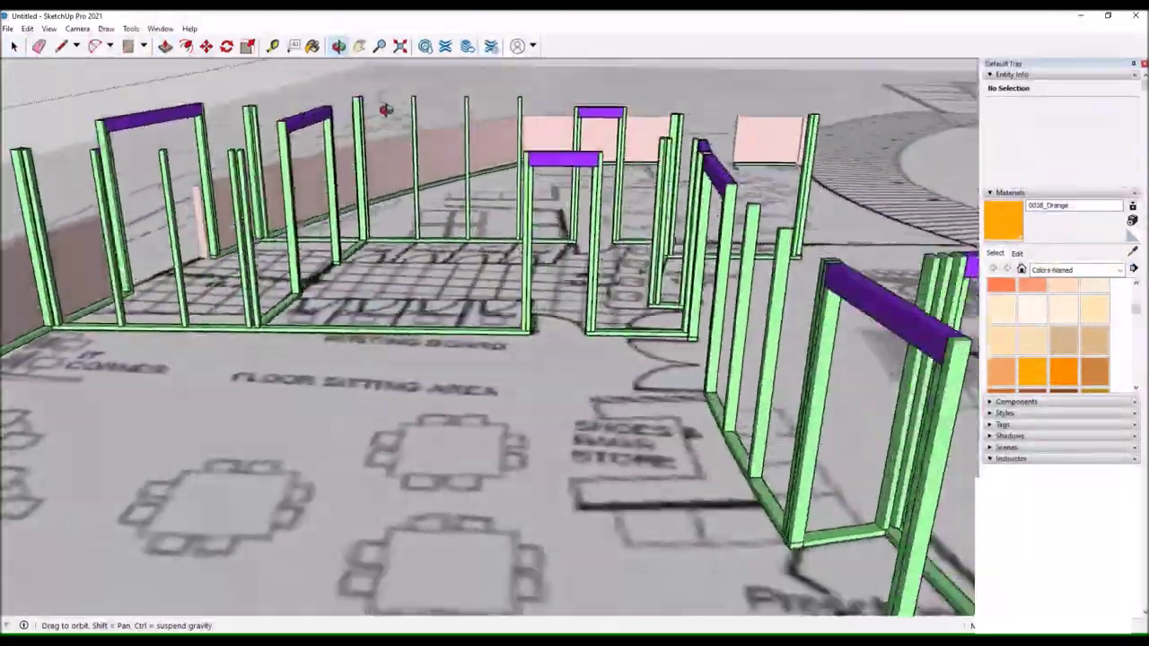
left_click_drag(386, 109, 649, 120)
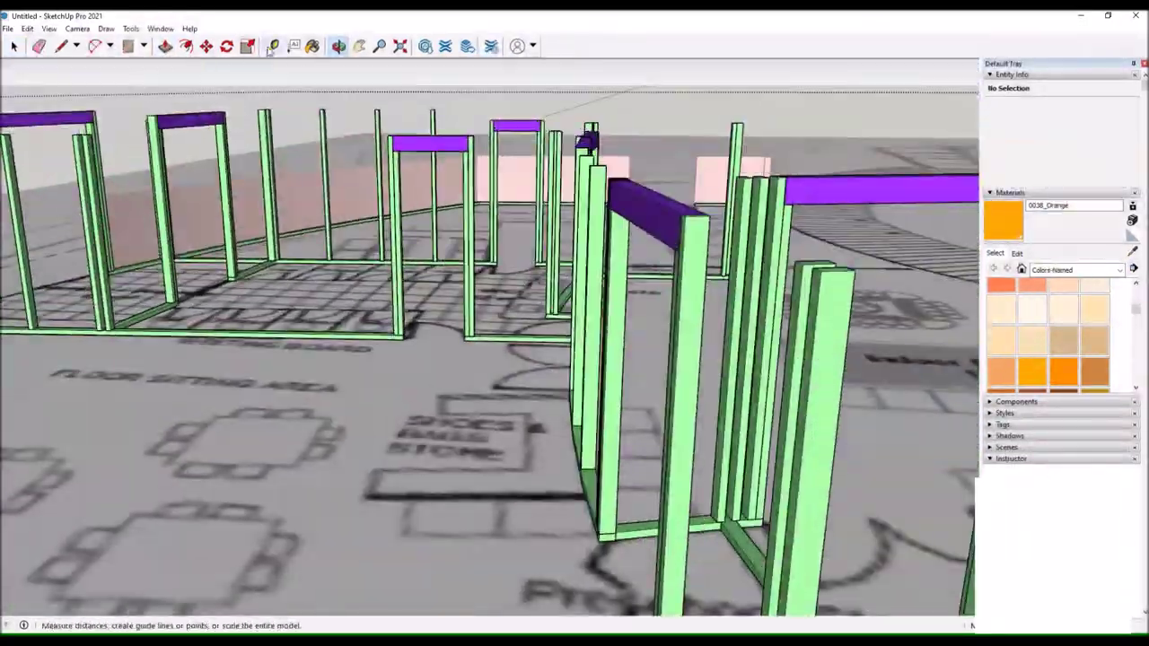
left_click_drag(153, 140, 449, 410)
scroll("up", 3)
key("space")
left_click(271, 105)
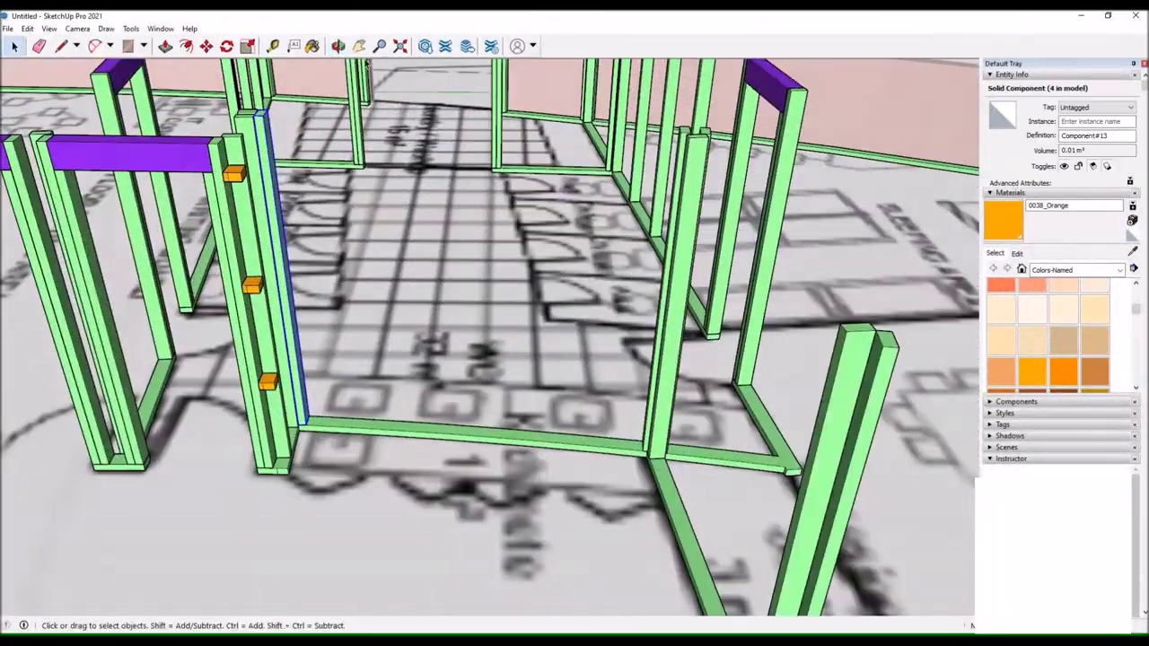
Paste a copy of the door stud and place it near the partition frame's end.
key("m")
scroll("up", 3)
key("ctrl")
left_click(376, 446)
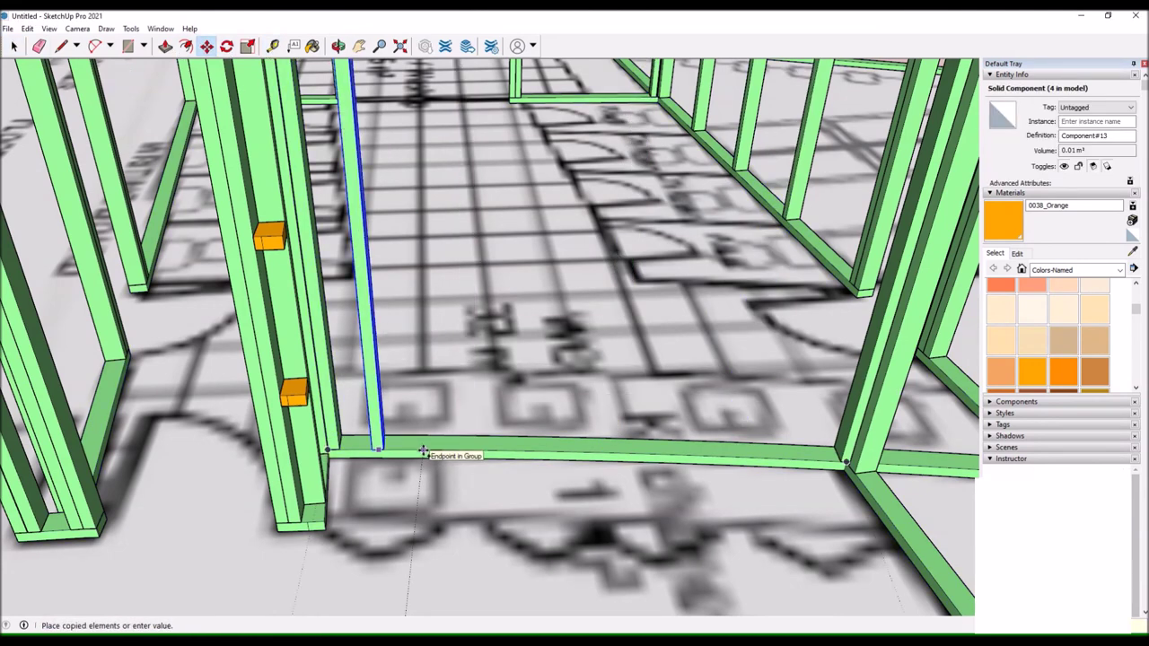
key("space")
scroll("down", 3)
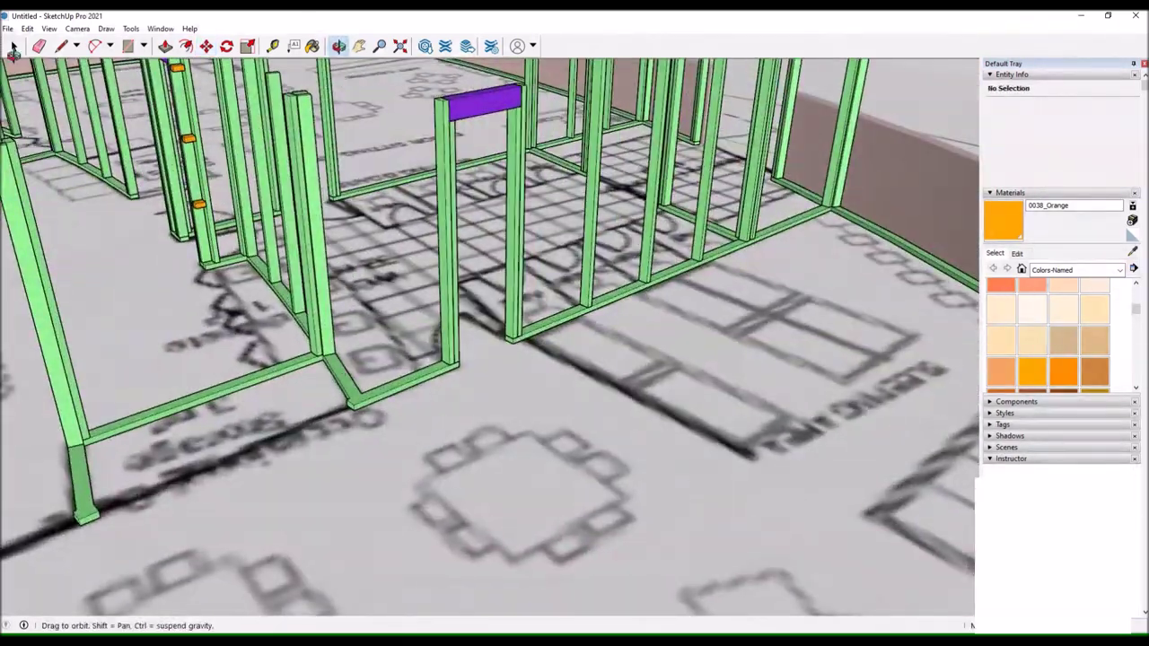
left_click_drag(415, 461, 310, 177)
Move the new door stud onto the partition frame's end corner and check its placement.
left_click(429, 225)
scroll("up", 3)
key("m")
scroll("down", 3)
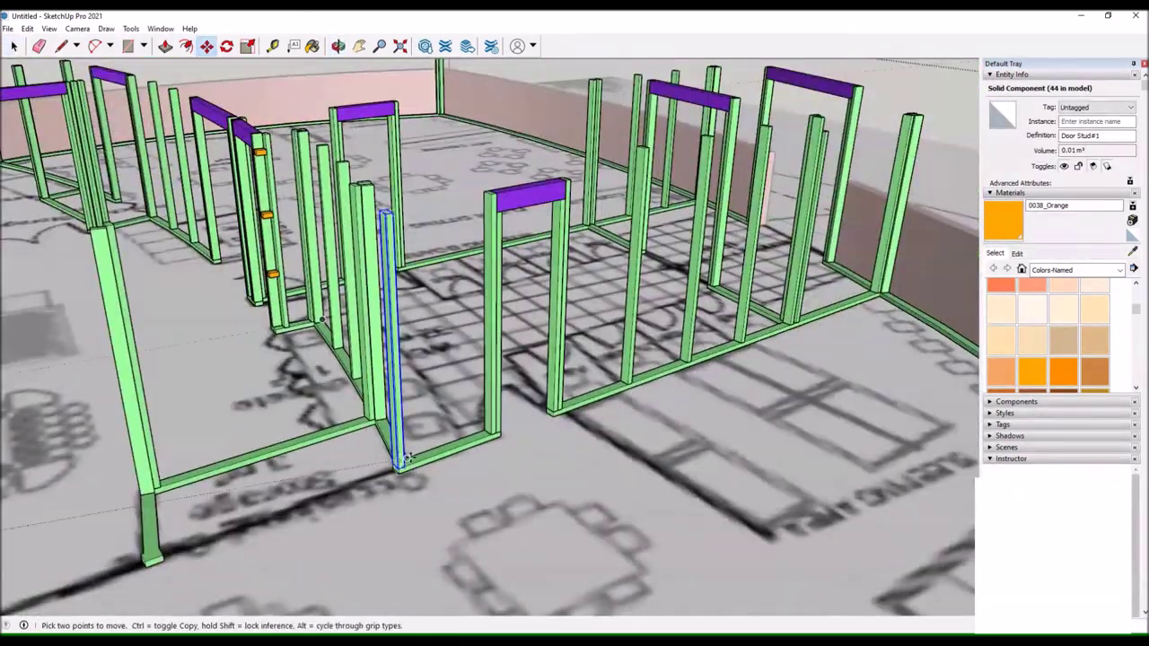
scroll("up", 3)
key("space")
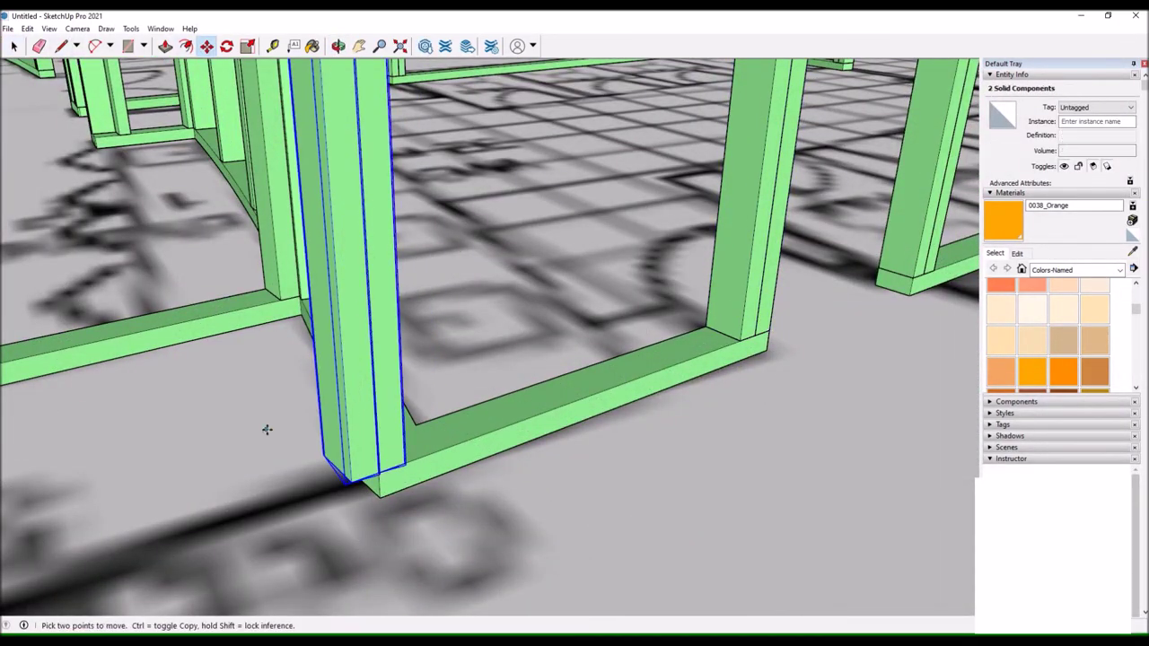
scroll("down", 3)
scroll("up", 3)
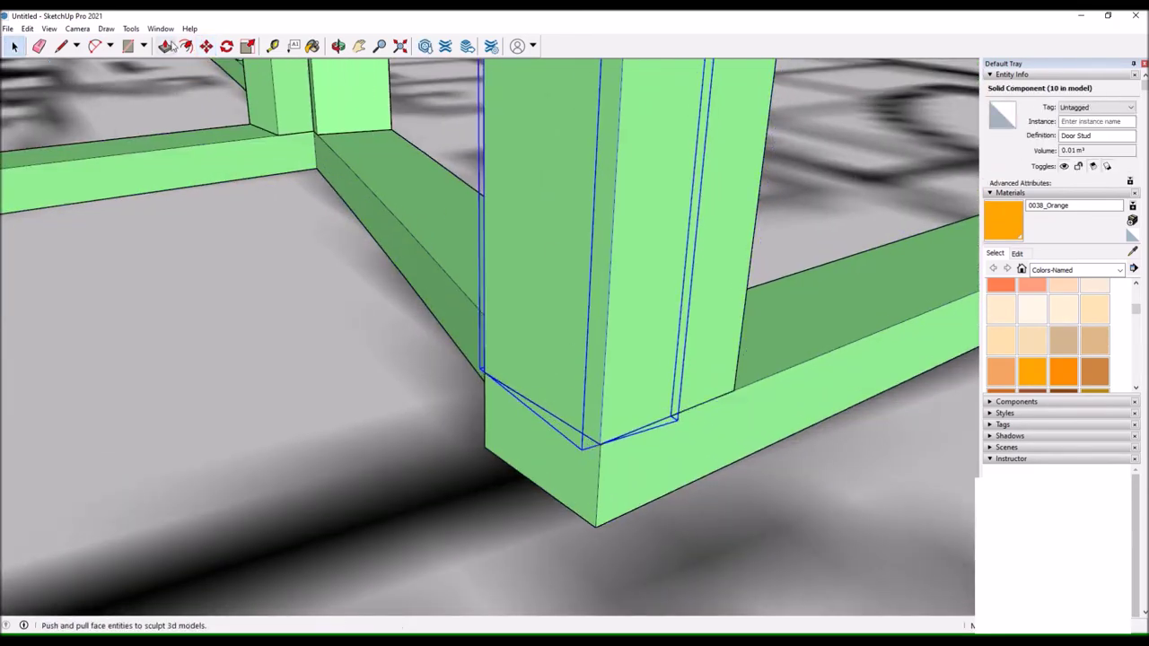
left_click_drag(179, 74, 328, 341)
scroll("down", 3)
scroll("down", 3)
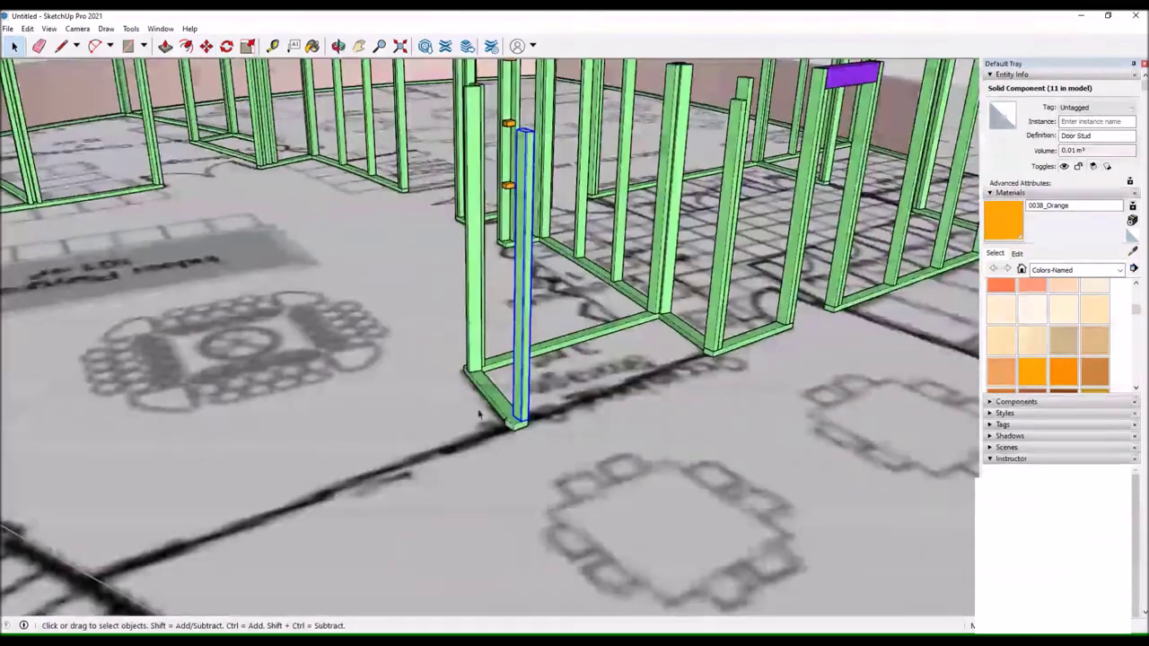
Start drawing the plate outline from the stud corner toward the curved rail.
key("l")
scroll("up", 3)
scroll("down", 3)
scroll("up", 3)
left_click_drag(420, 151, 449, 180)
left_click(421, 151)
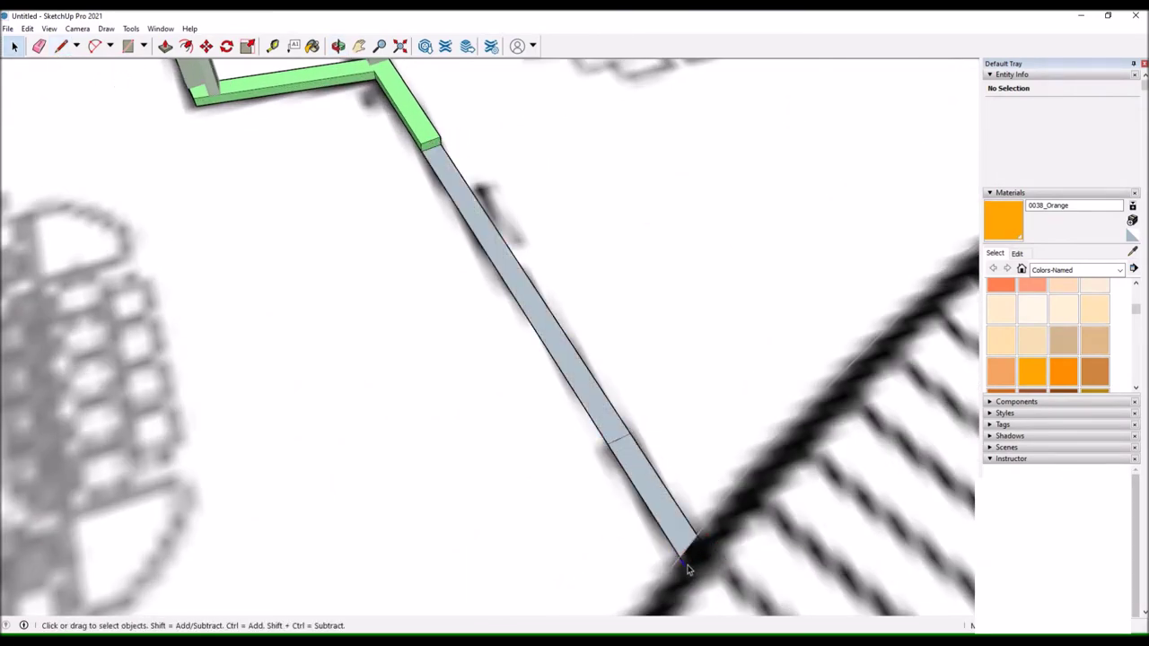
Open the small plate block and select its geometry.
scroll("down", 3)
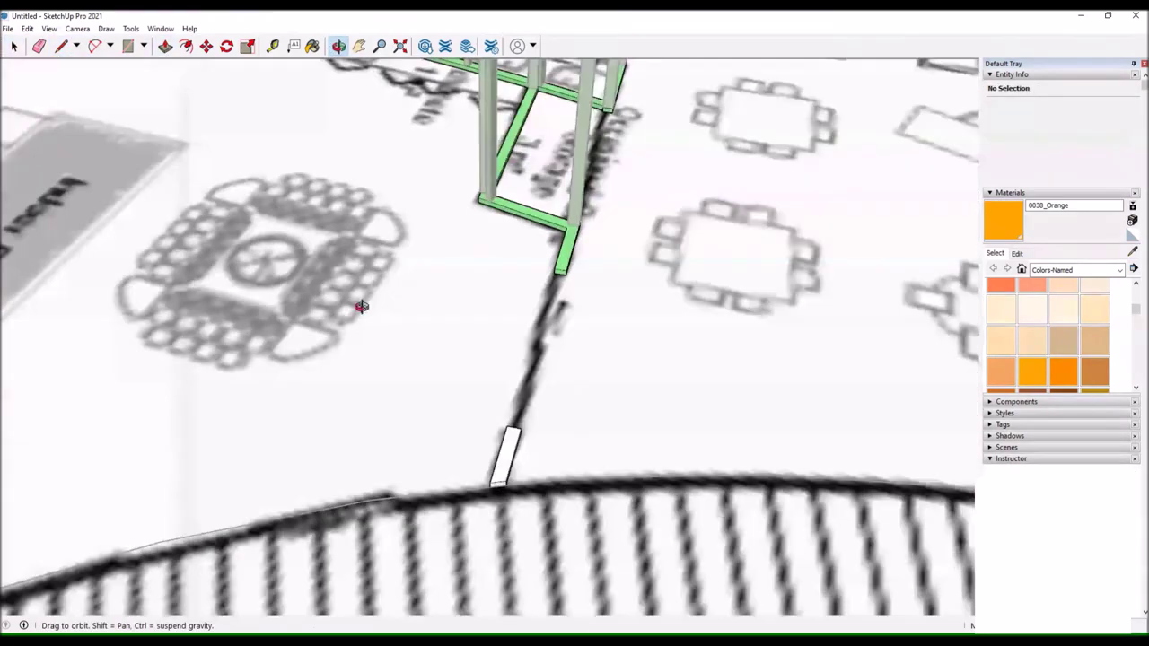
left_click_drag(627, 397, 436, 378)
scroll("up", 3)
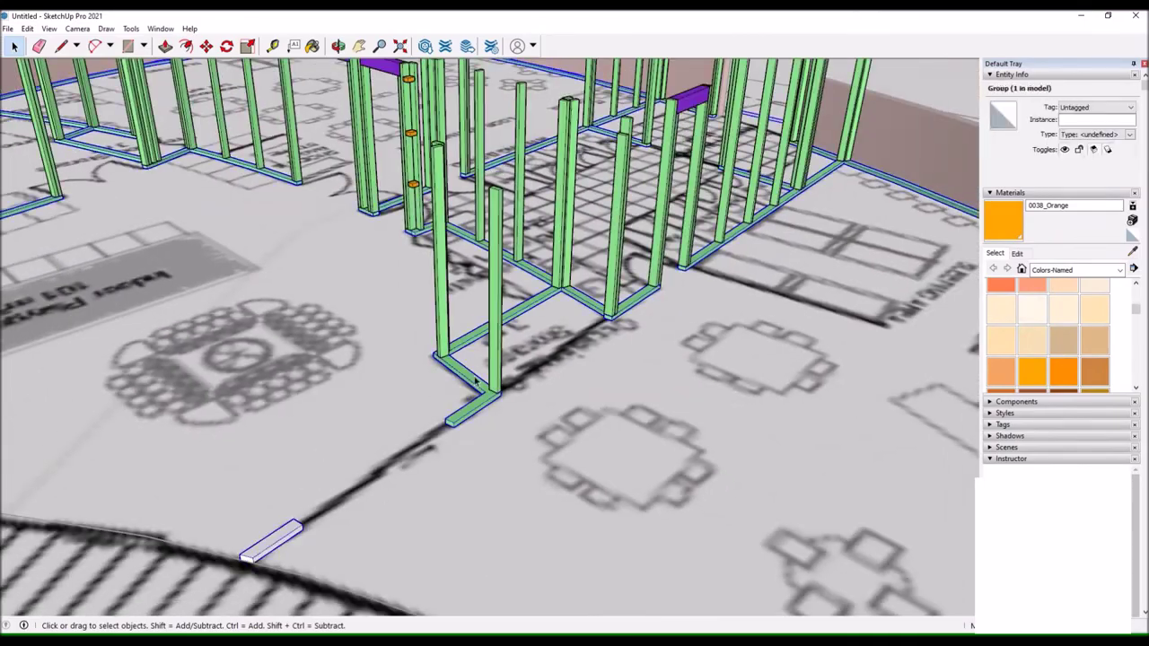
triple_click(288, 537)
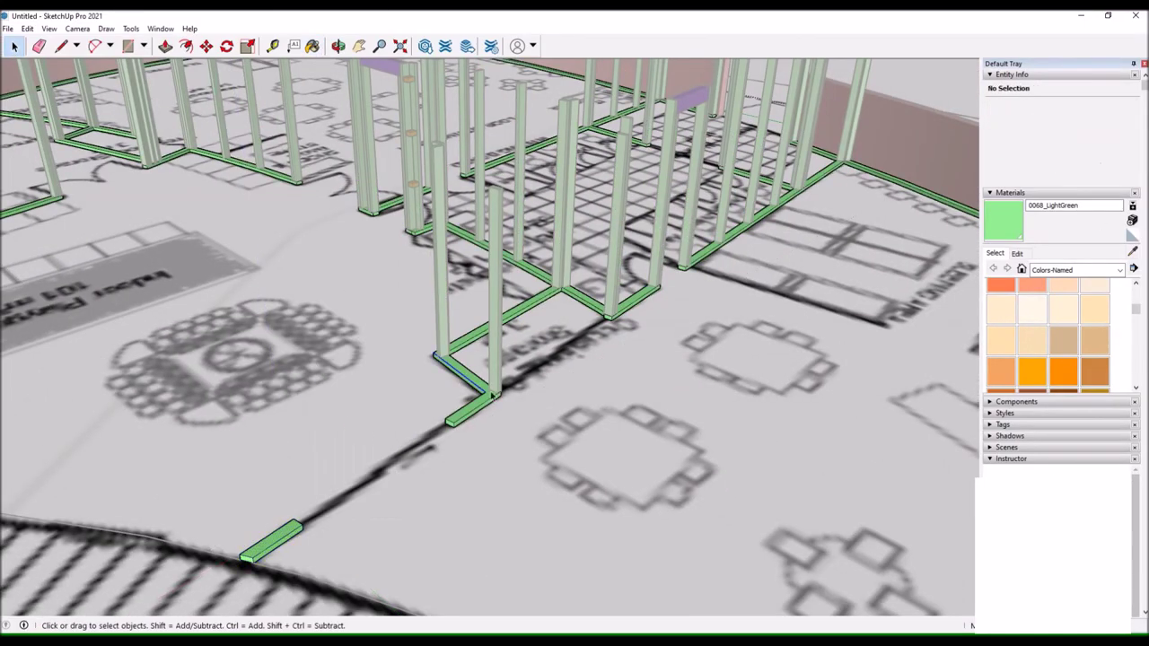
scroll("down", 3)
scroll("up", 3)
scroll("up", 3)
scroll("up", 3)
Ctrl move-copy a door stud onto the new light green plate.
key("m")
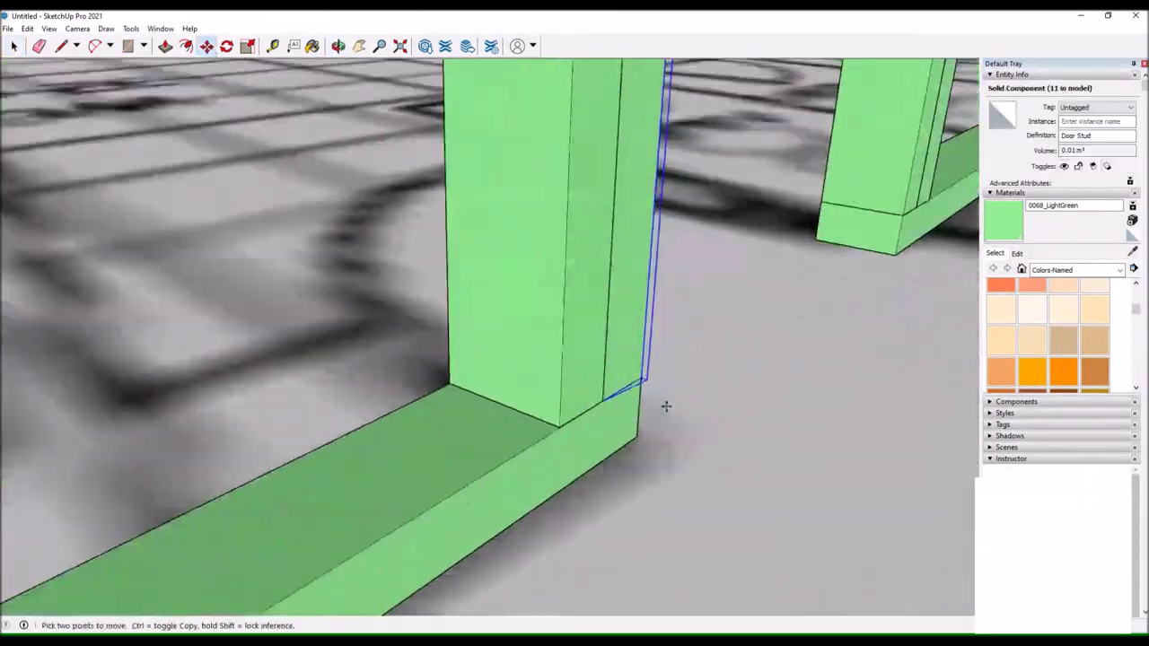
scroll("down", 3)
left_click_drag(665, 407, 429, 172)
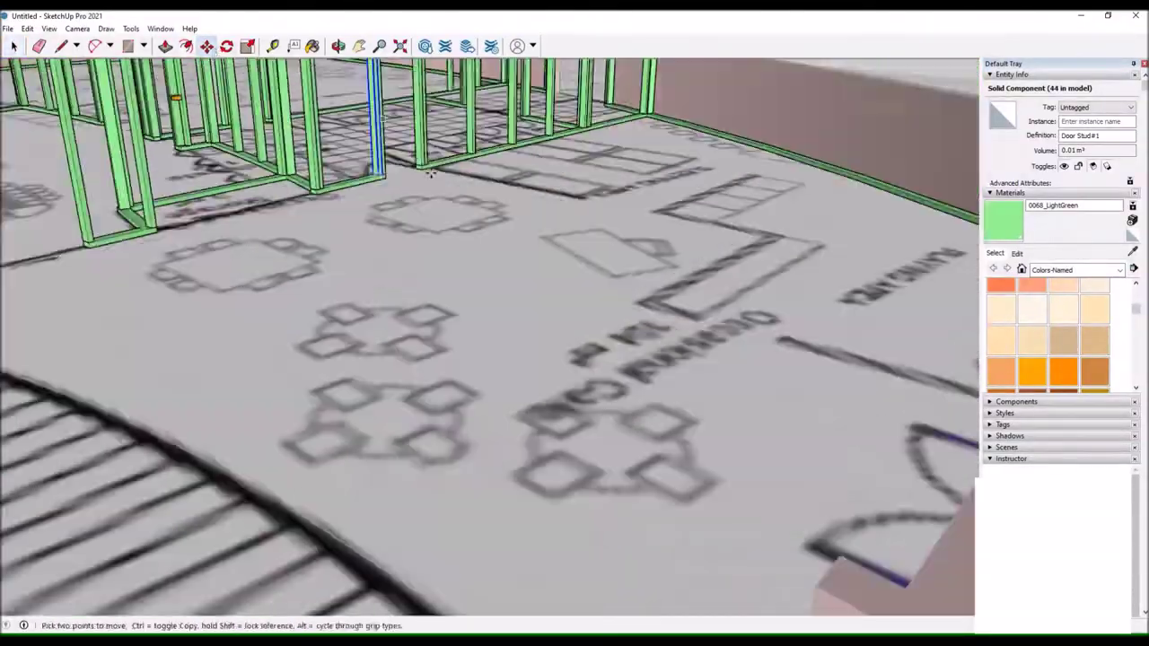
scroll("up", 3)
left_click(507, 297)
key("ctrl")
scroll("down", 3)
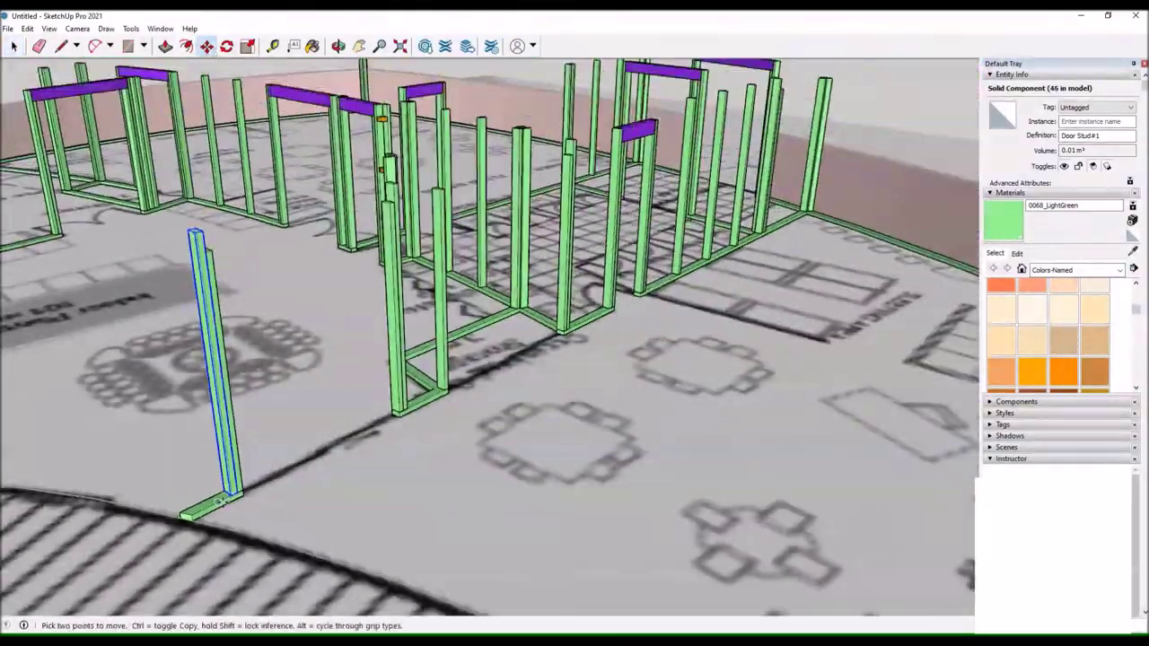
scroll("up", 3)
scroll("down", 3)
Start a Tape Measure guide along the bottom plate from the stud base.
left_click_drag(215, 500, 610, 464)
scroll("up", 3)
scroll("up", 3)
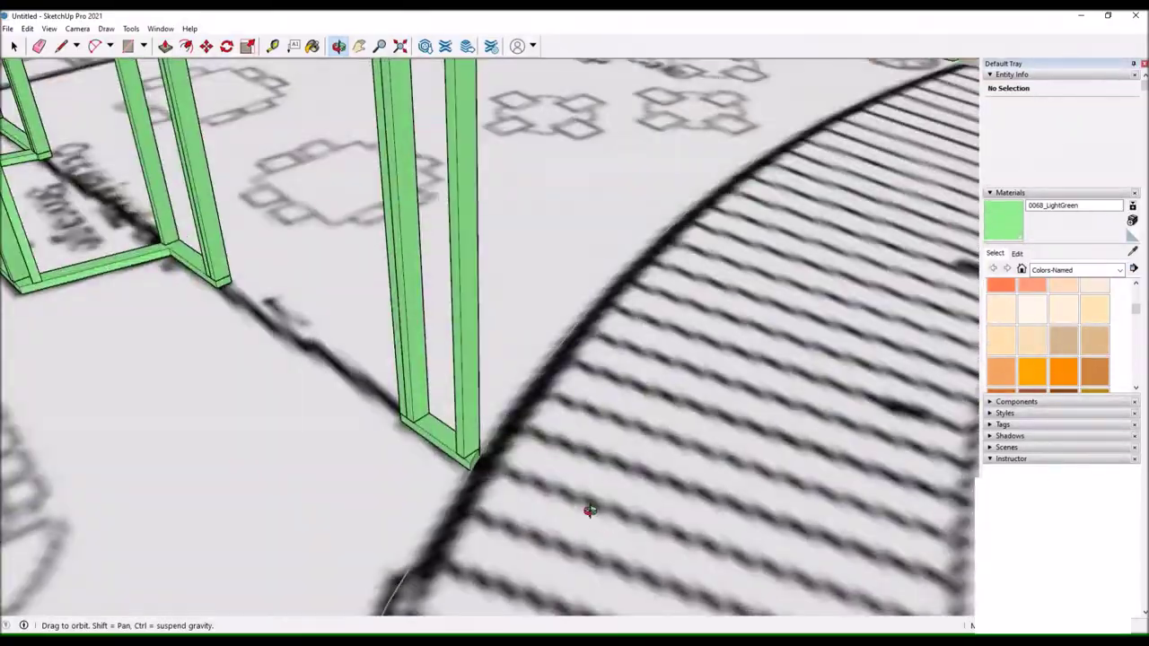
scroll("down", 3)
scroll("up", 3)
scroll("down", 3)
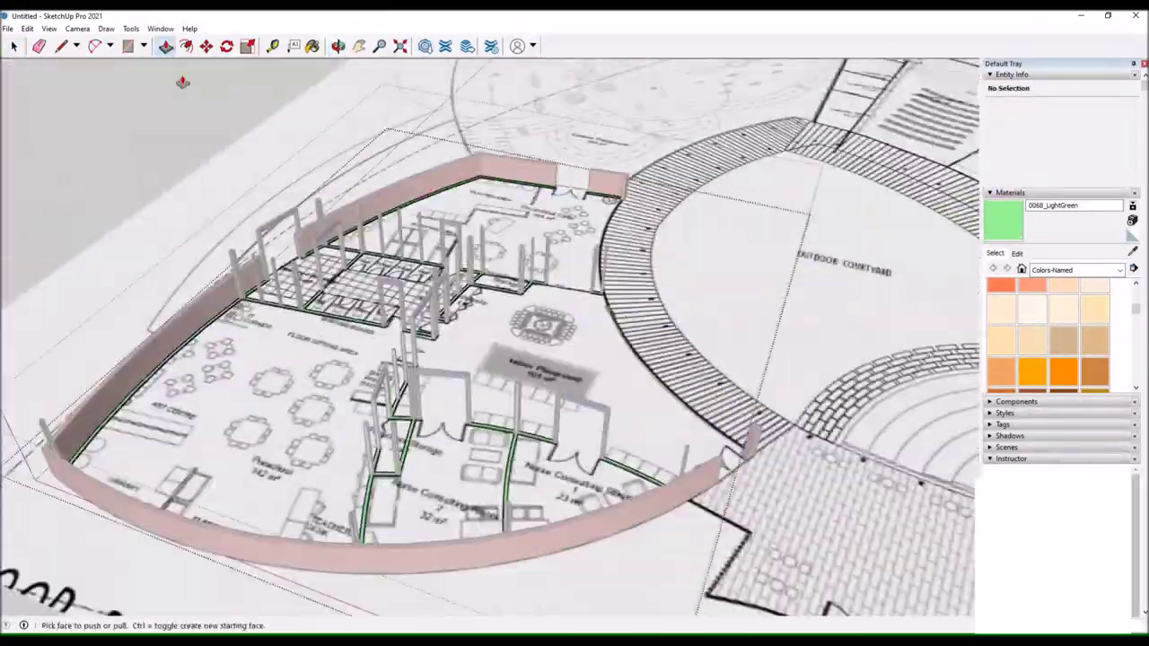
scroll("up", 3)
scroll("up", 3)
key("t")
left_click_drag(775, 313, 251, 380)
left_click(250, 381)
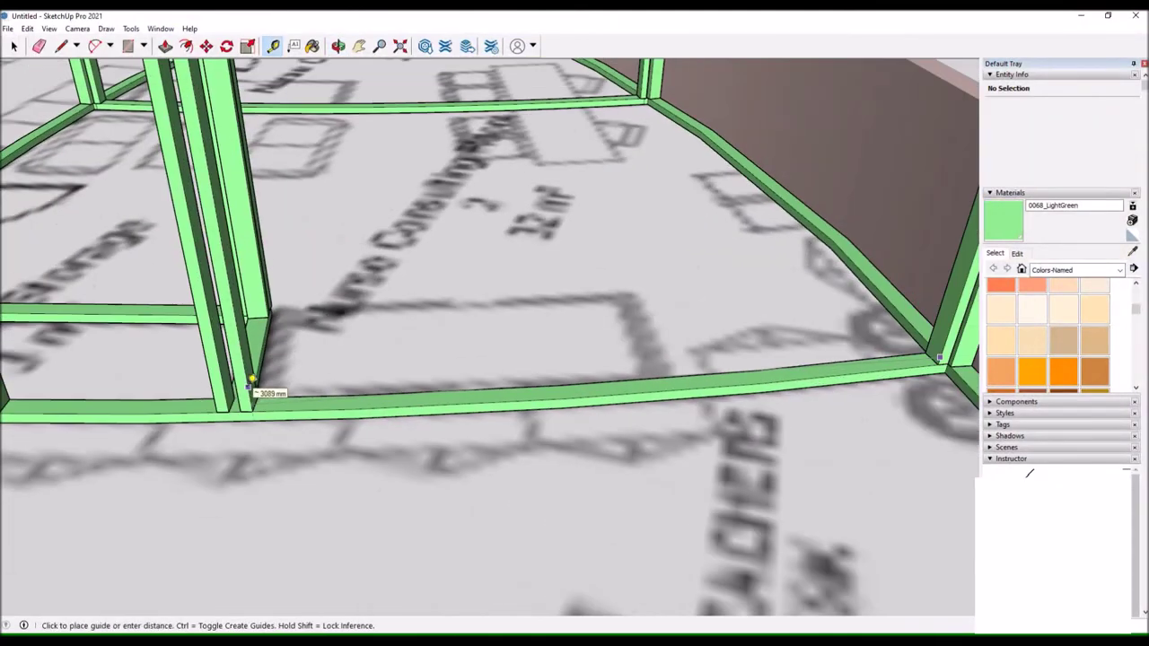
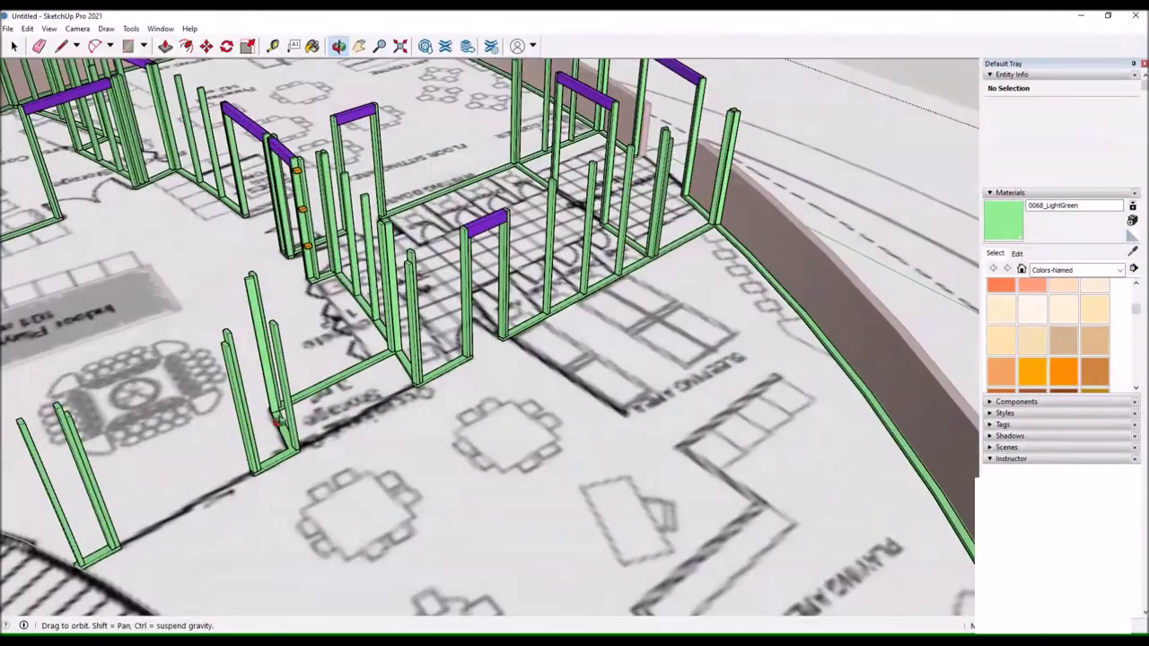
Copy the orange blocking piece onto the studs.
right_click(675, 279)
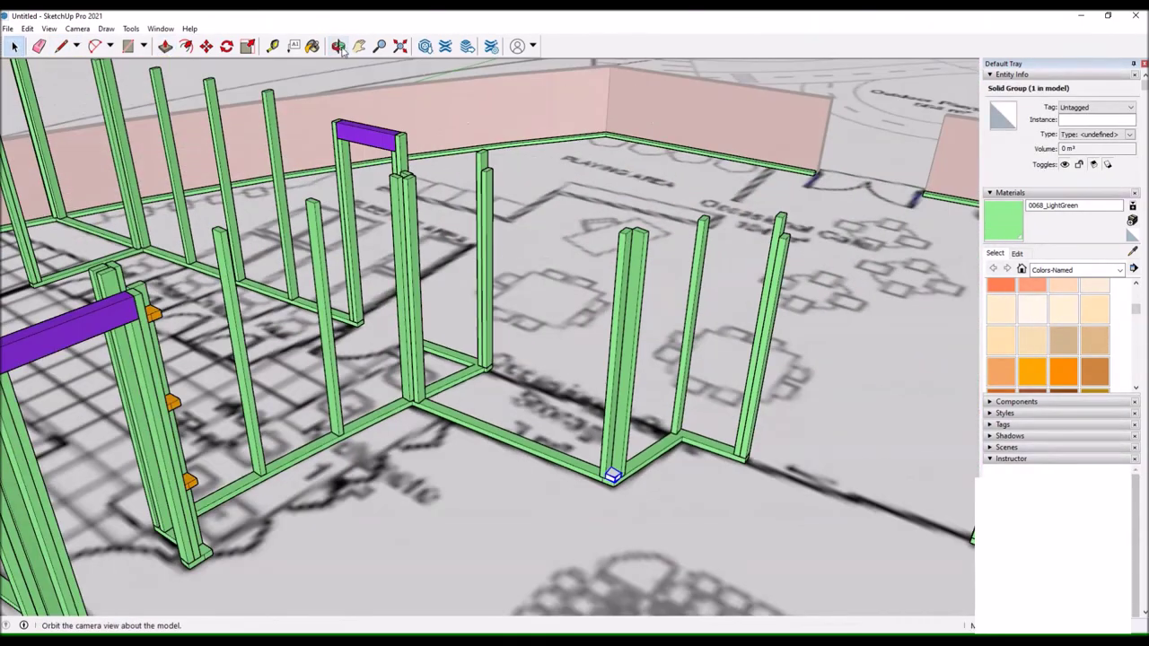
left_click(211, 51)
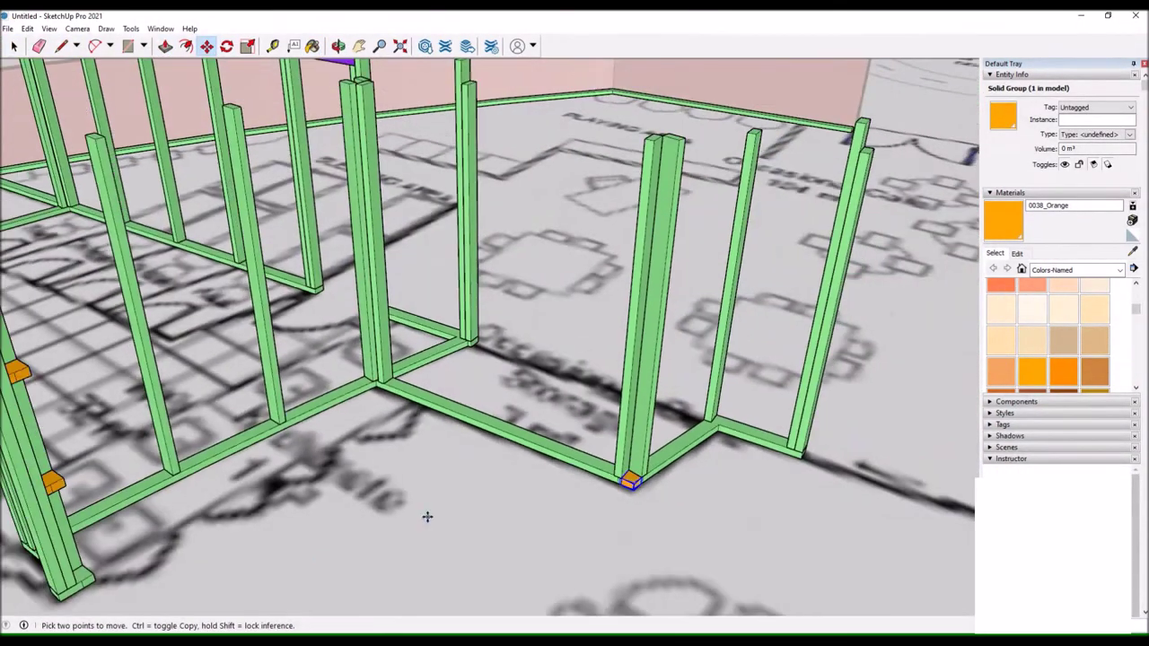
left_click_drag(550, 189, 216, 383)
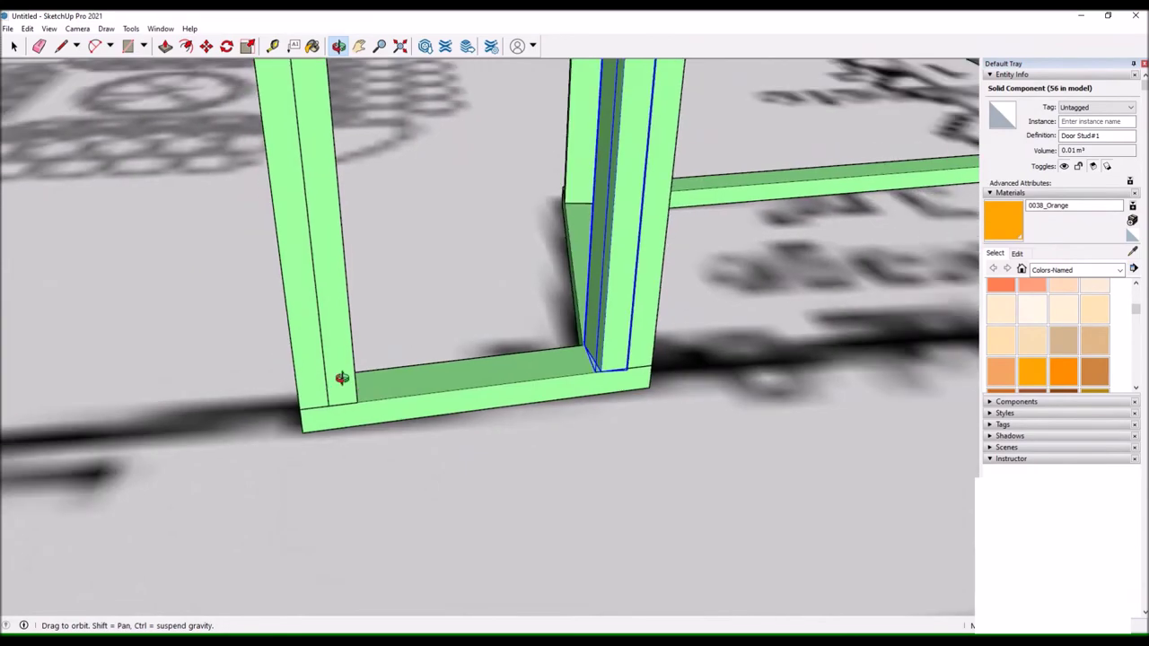
key("m")
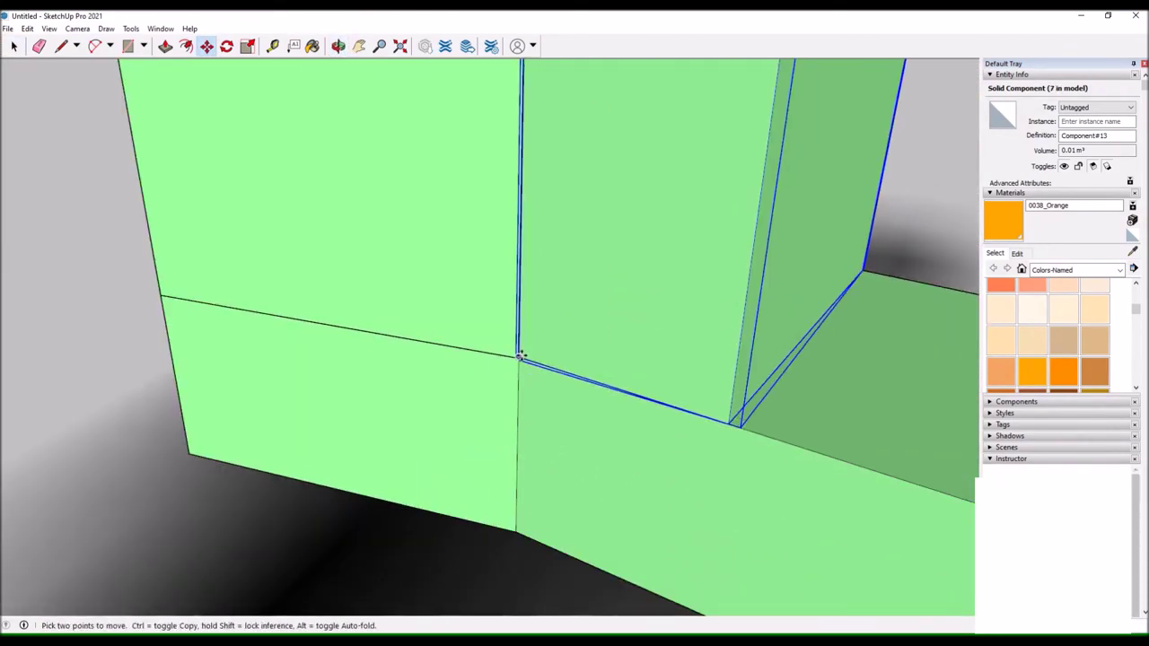
key("t")
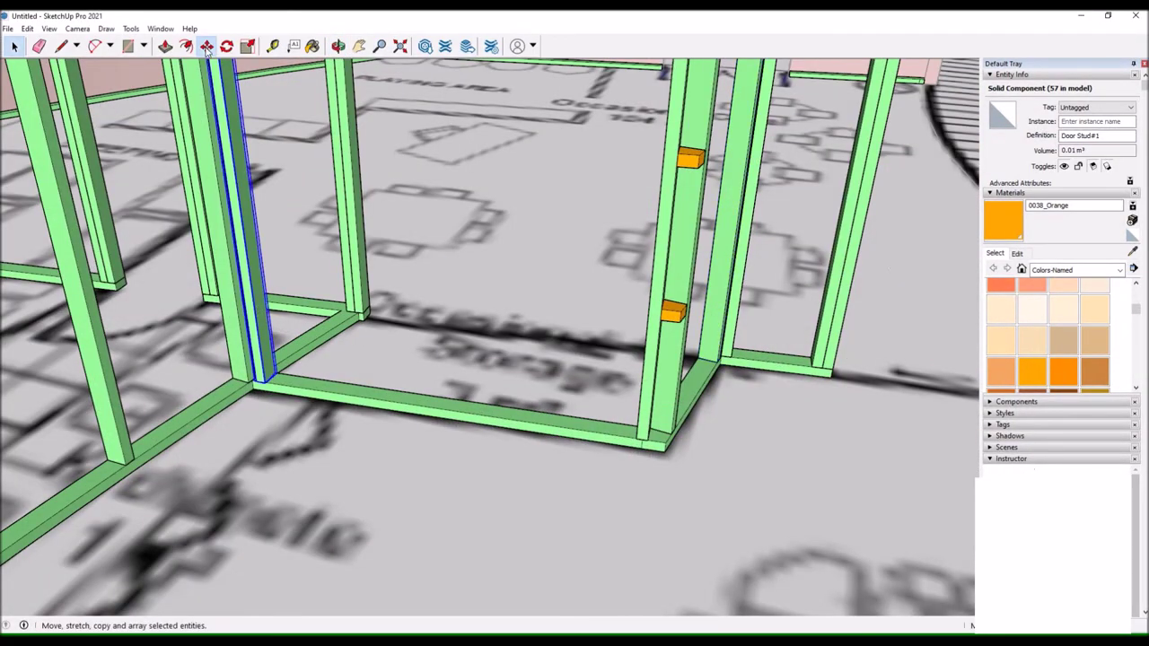
left_click_drag(542, 455, 568, 201)
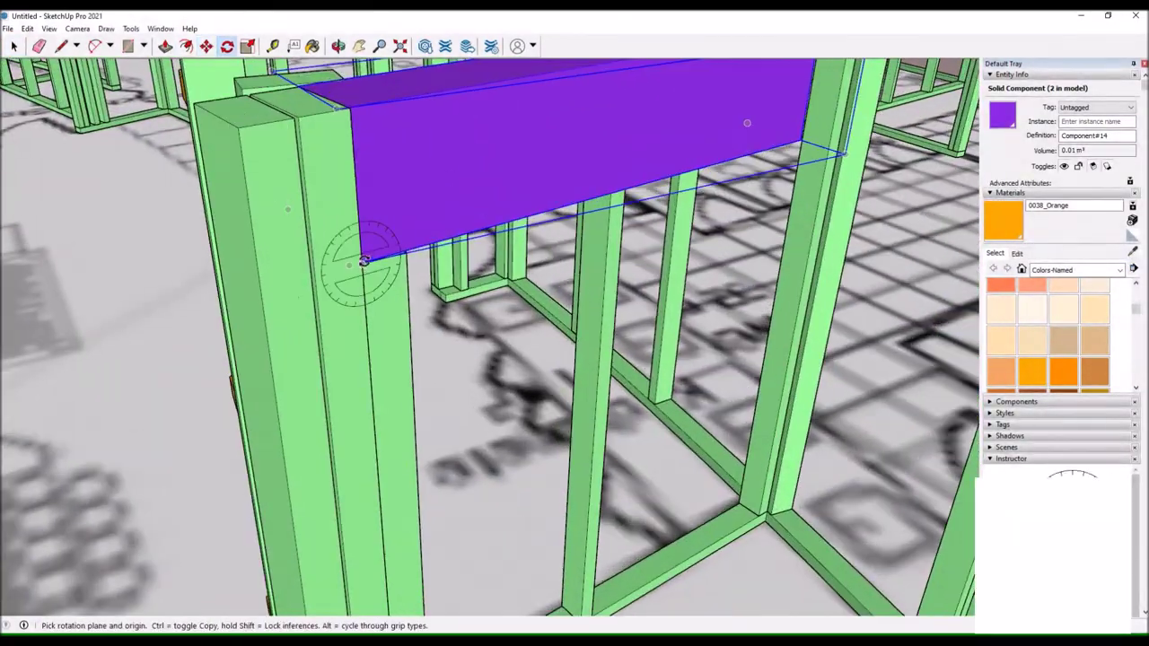
Paste a copy of the purple header over the empty door opening.
key("m")
scroll("up", 3)
scroll("down", 3)
left_click_drag(270, 179, 89, 65)
left_click_drag(158, 92, 632, 166)
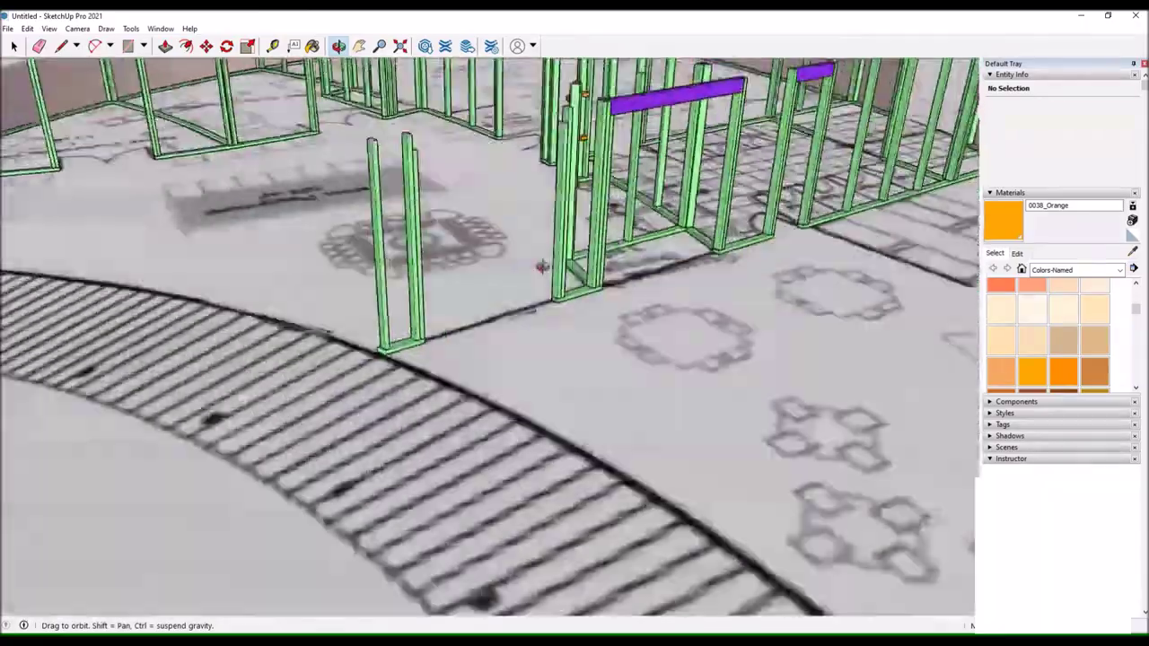
key("ctrl+v")
left_click(633, 166)
Open the pasted header and push/pull its faces to fit the opening.
key("space")
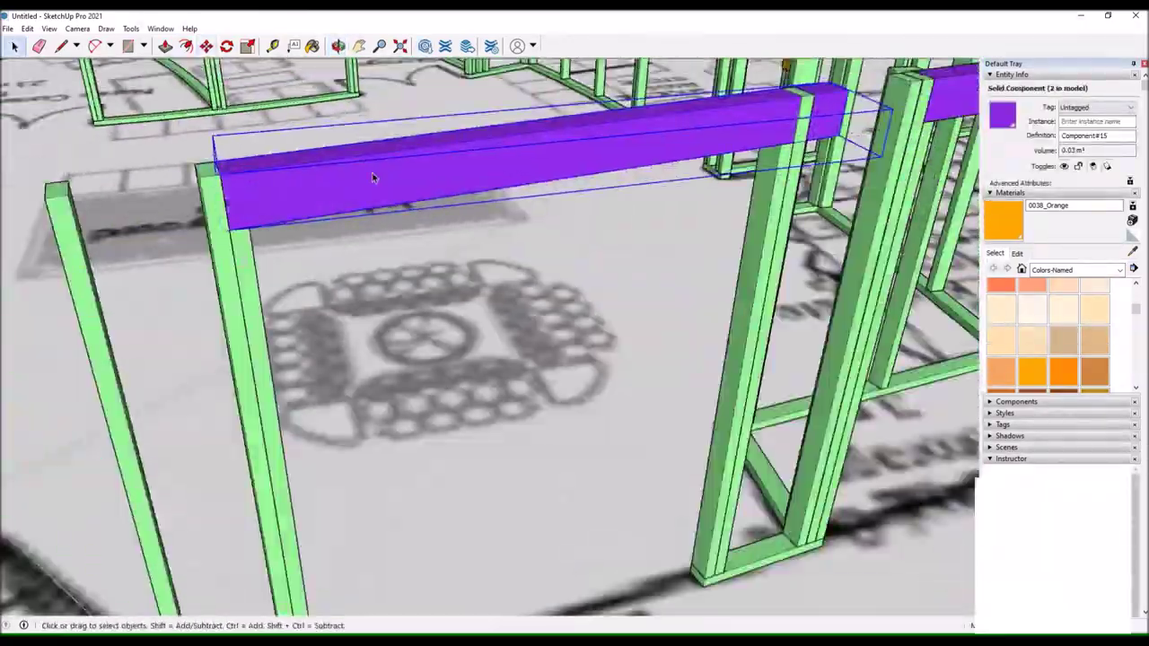
double_click(377, 175)
scroll("up", 3)
key("p")
scroll("down", 3)
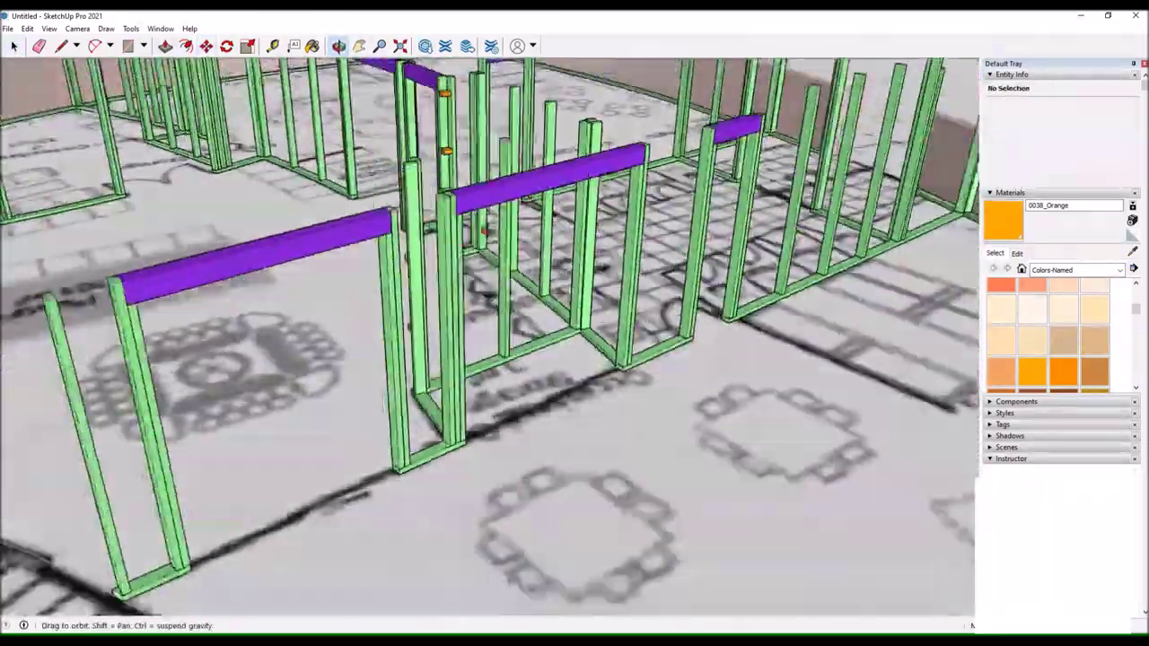
Select the door stud at the angled plate junction.
left_click_drag(80, 150, 734, 262)
scroll("up", 3)
scroll("down", 3)
scroll("up", 3)
scroll("up", 3)
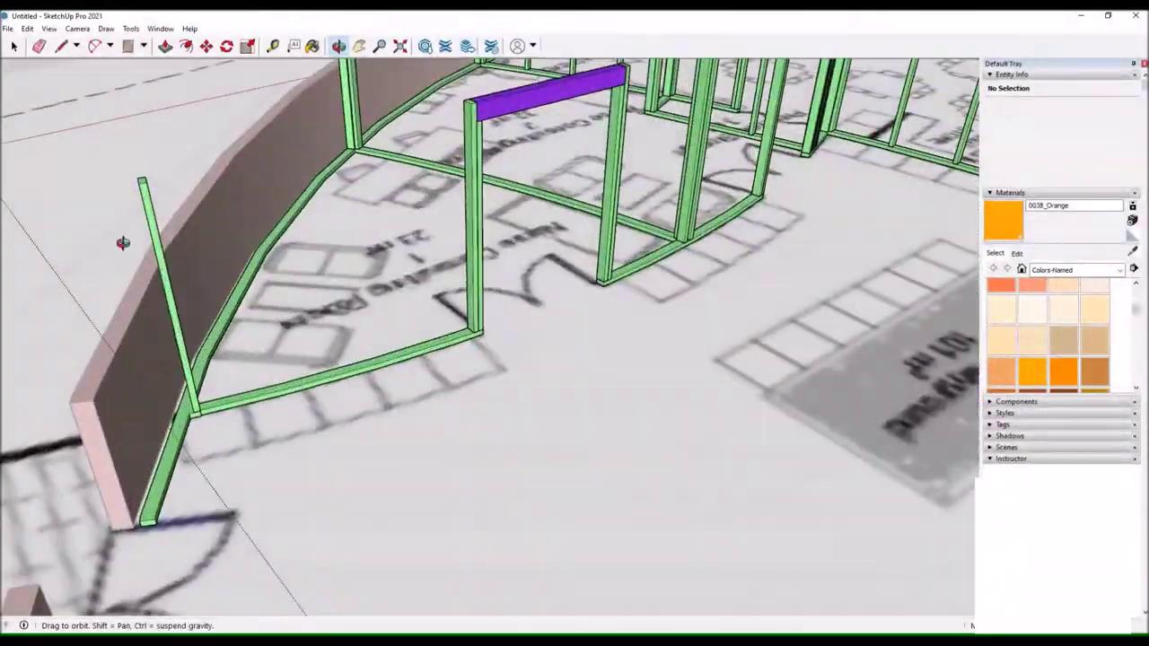
key("space")
left_click(198, 317)
Align the door stud with the angled plate and bring up its group options.
key("m")
scroll("up", 3)
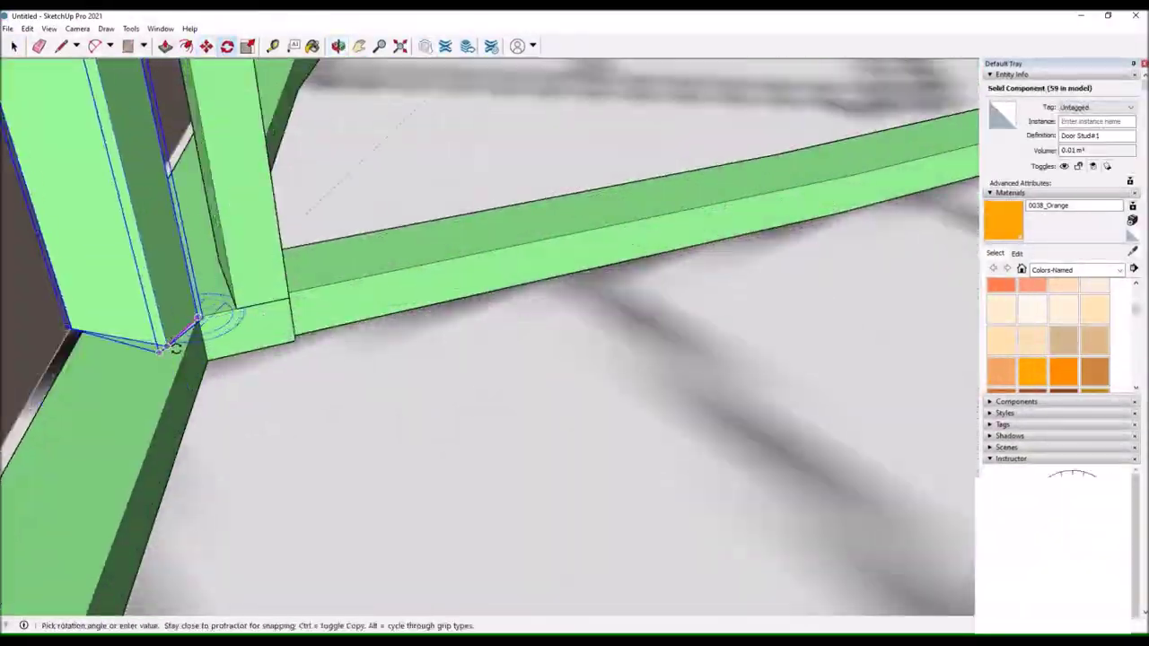
left_click_drag(175, 348, 739, 198)
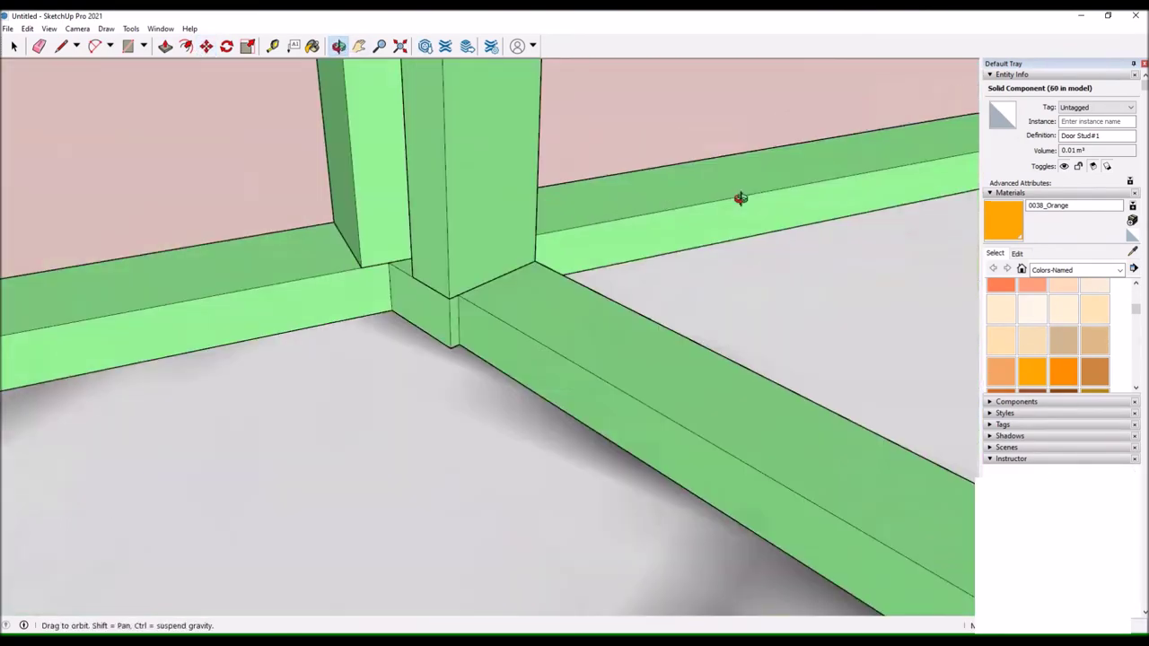
scroll("down", 3)
scroll("up", 3)
key("space")
right_click(325, 374)
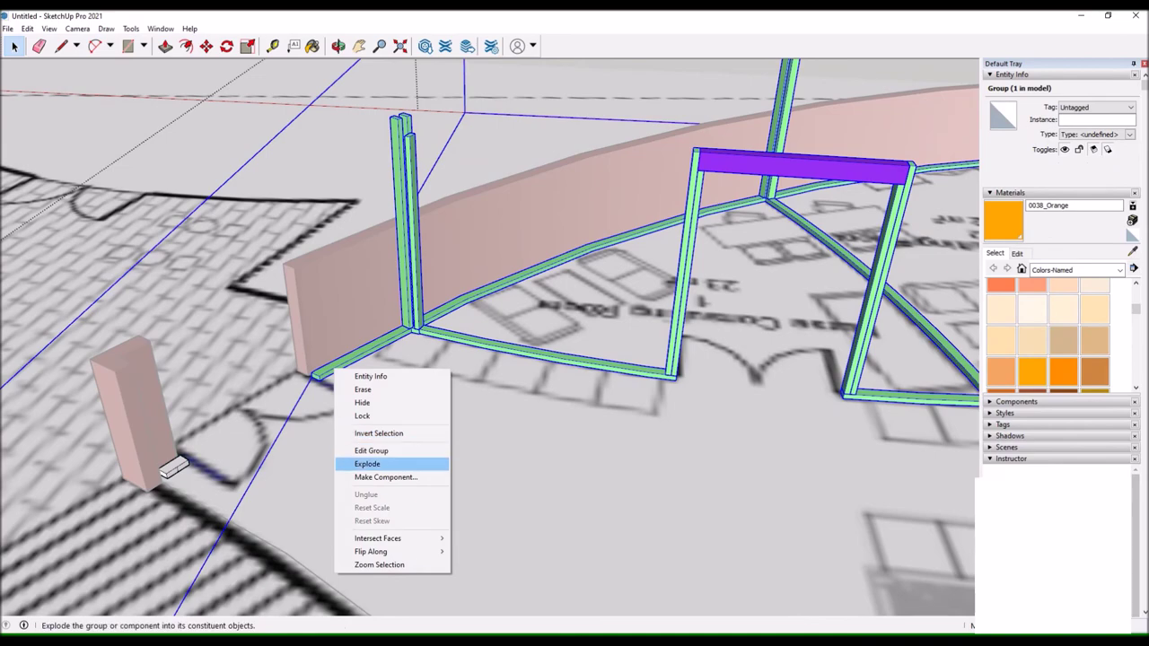
Explode the small green plate group at the wall end and push/pull it.
right_click(179, 466)
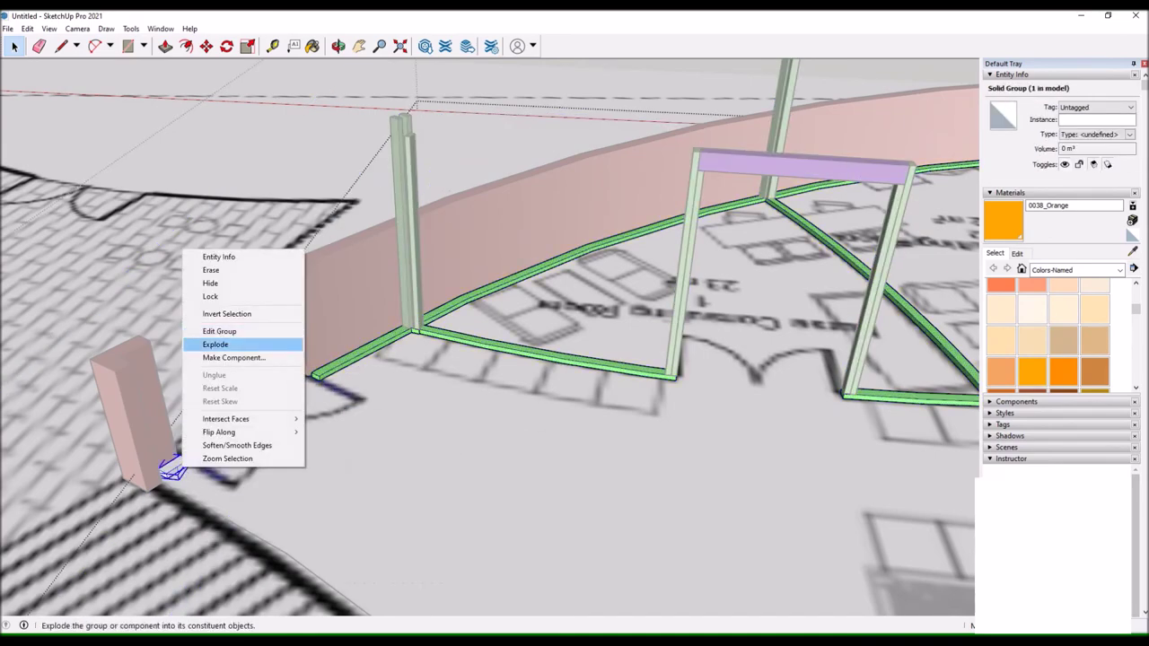
left_click(163, 476)
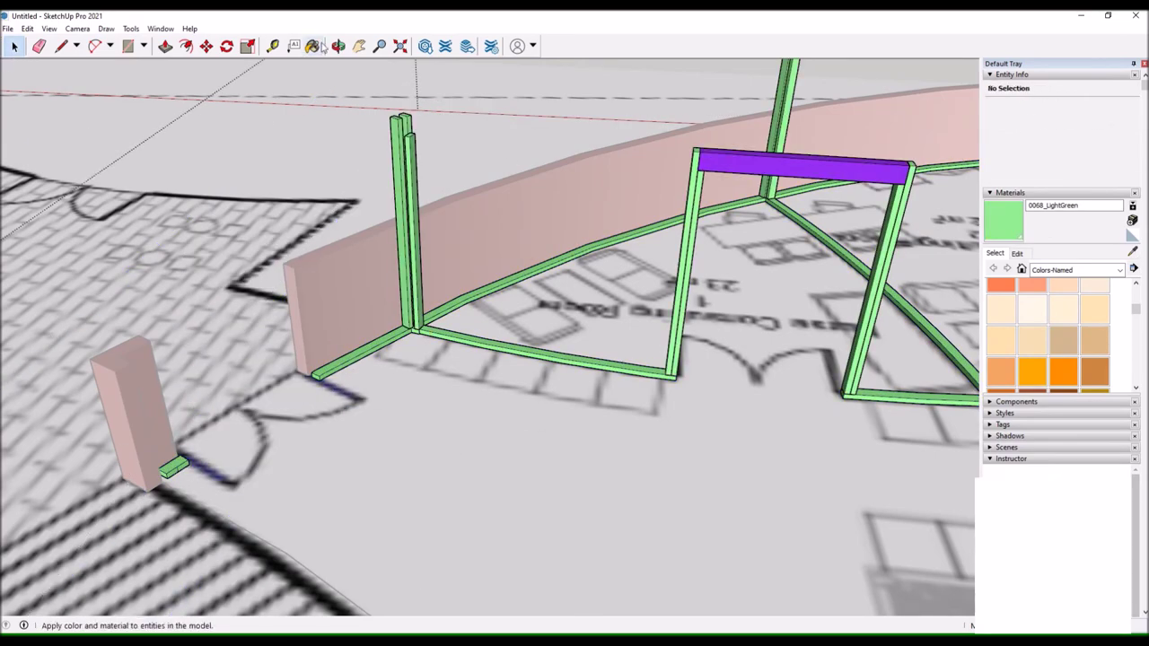
left_click_drag(432, 330, 316, 264)
scroll("up", 3)
key("p")
scroll("down", 3)
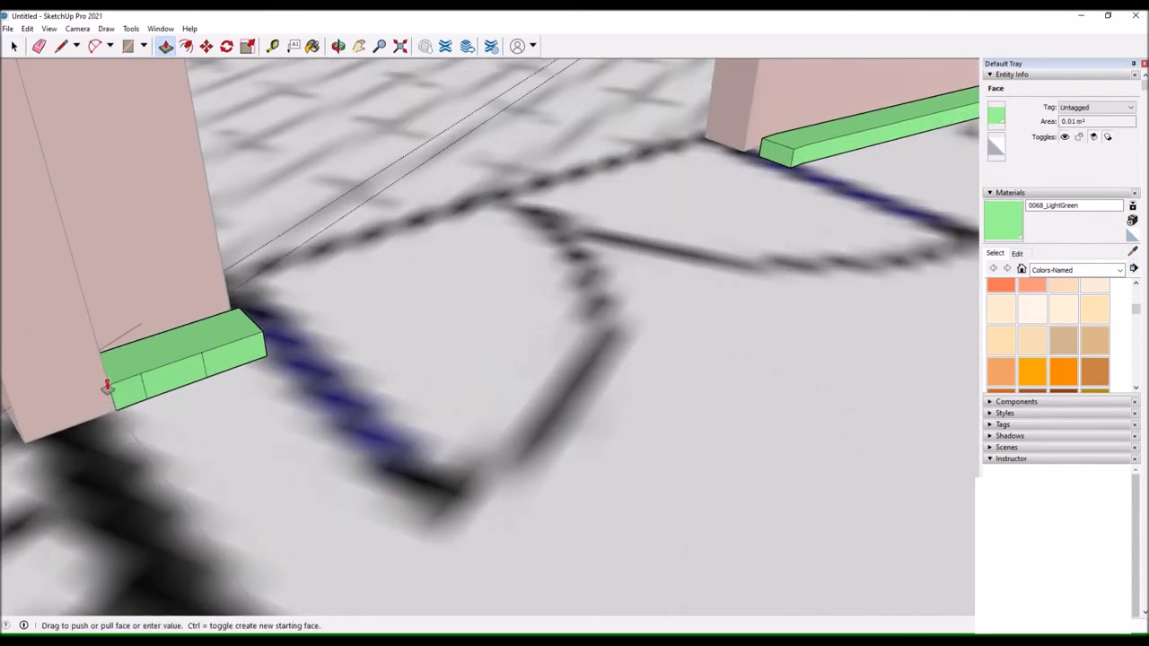
Select a door stud using its bottom corner as the reference point.
key("space")
left_click(628, 269)
scroll("up", 3)
left_click(206, 46)
scroll("up", 3)
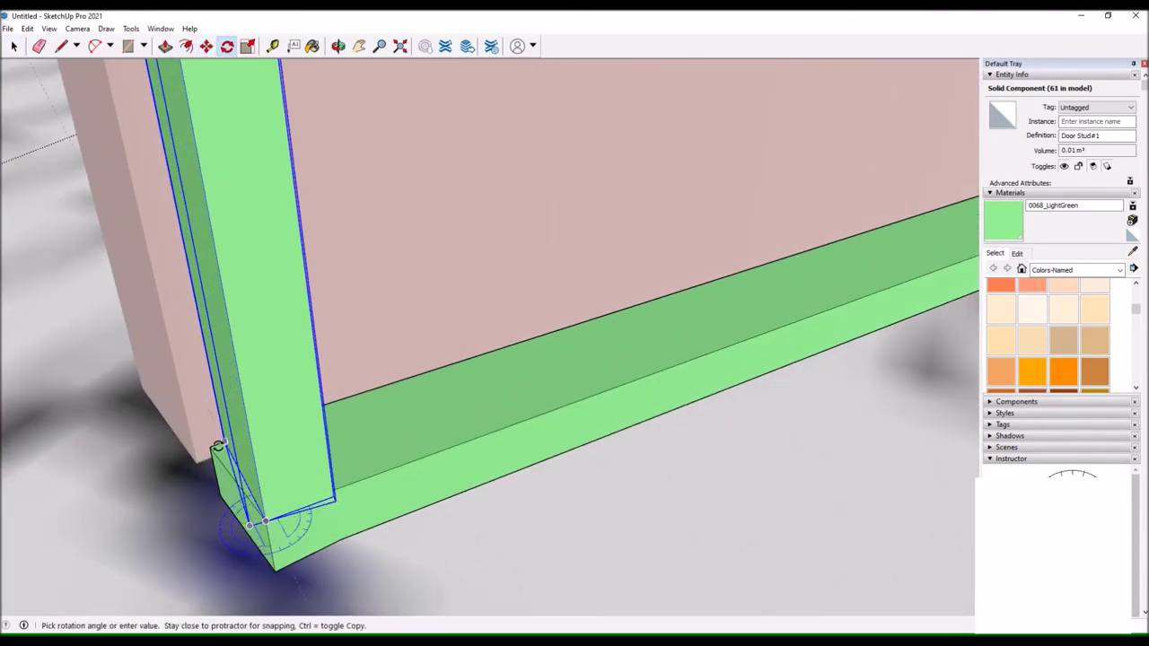
scroll("up", 3)
scroll("down", 3)
Adjust the wall-end plate faces with Push/Pull.
left_click_drag(370, 377, 448, 269)
right_click(378, 163)
left_click(400, 241)
key("p")
scroll("up", 3)
scroll("down", 3)
Copy the door stud with Move+Ctrl to the curved-wall doorway.
key("space")
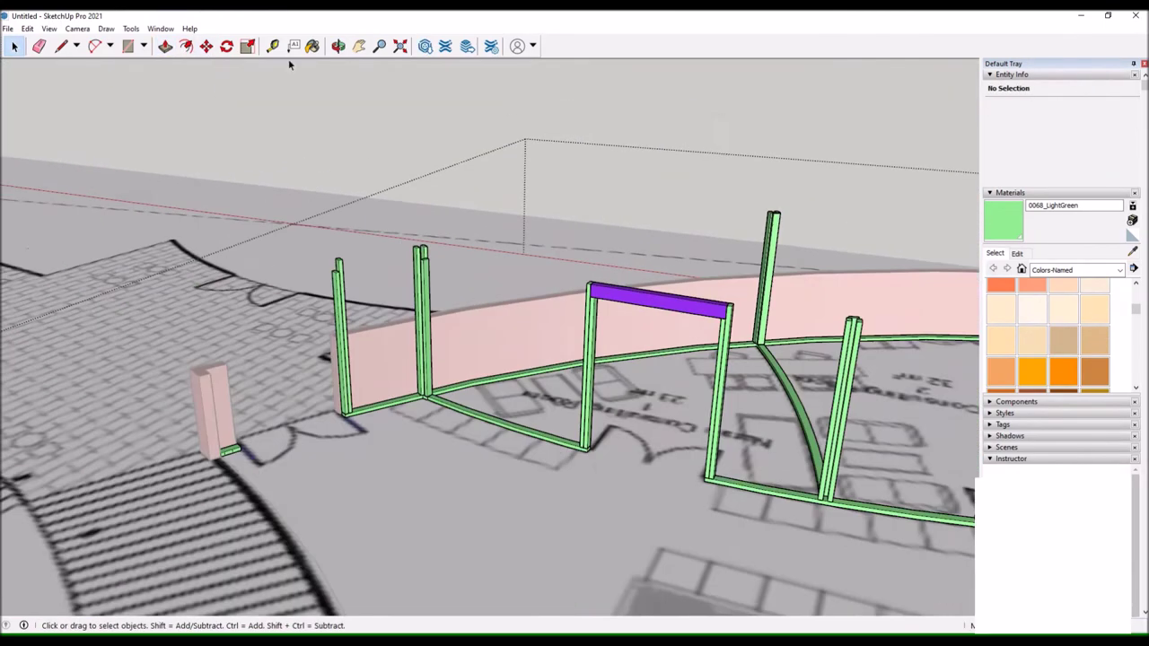
scroll("up", 3)
left_click(436, 270)
key("m")
key("ctrl")
scroll("down", 3)
scroll("down", 3)
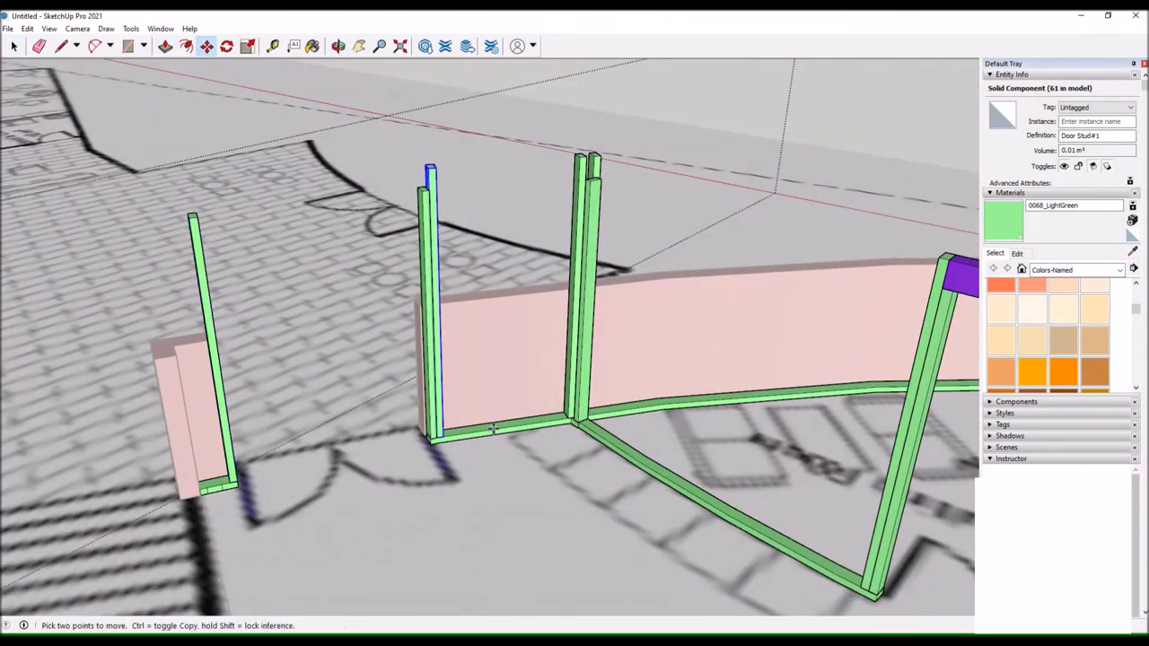
scroll("up", 3)
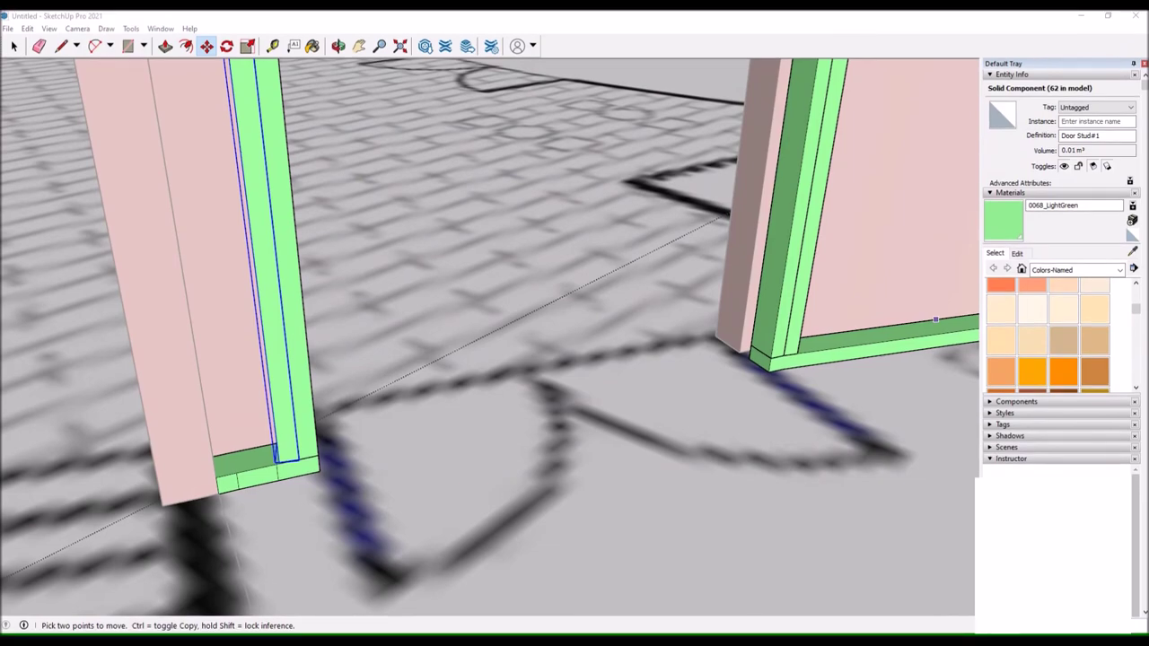
left_click_drag(727, 606, 629, 503)
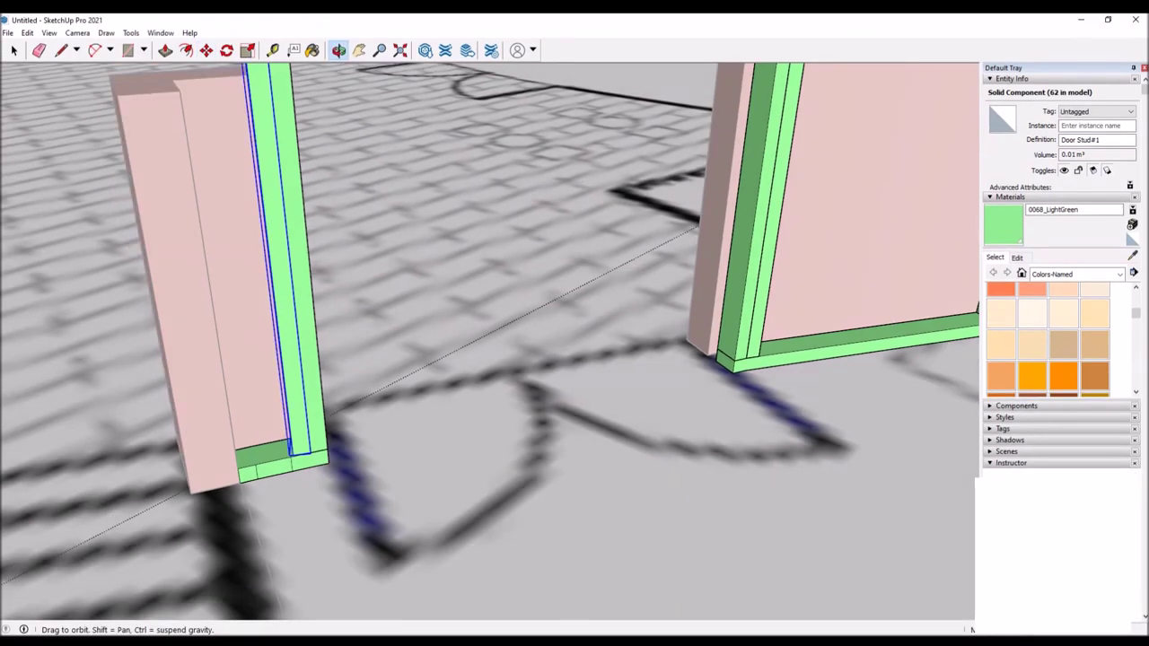
scroll("down", 3)
Copy the purple header onto the new doorway's studs.
key("space")
left_click(758, 256)
scroll("up", 3)
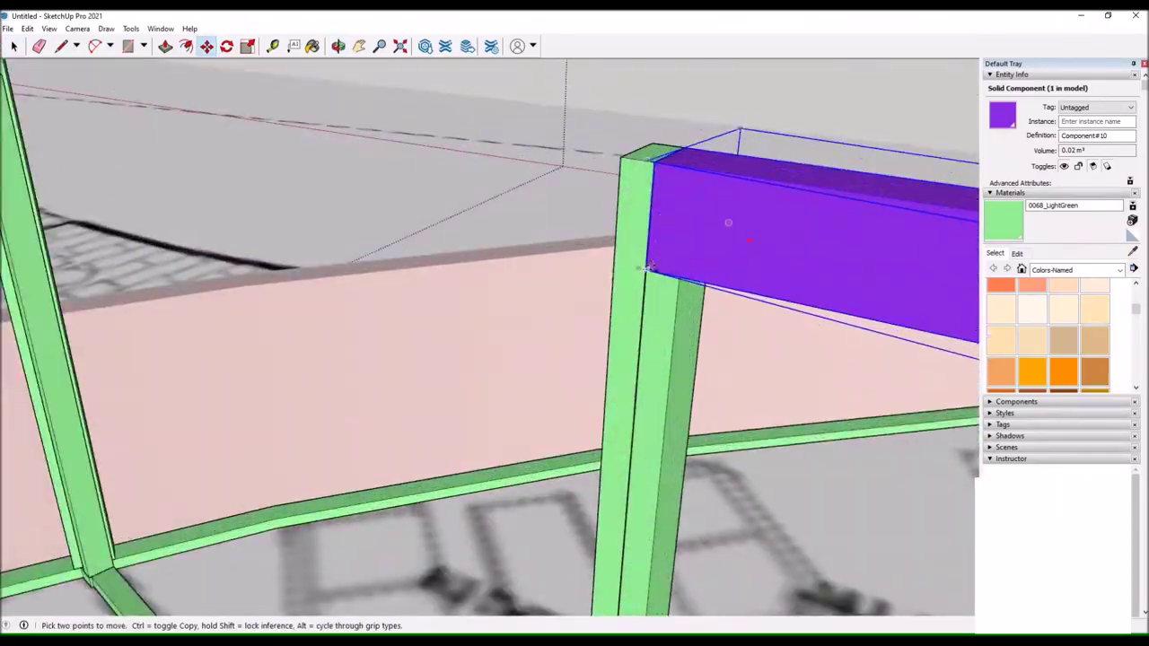
left_click(226, 46)
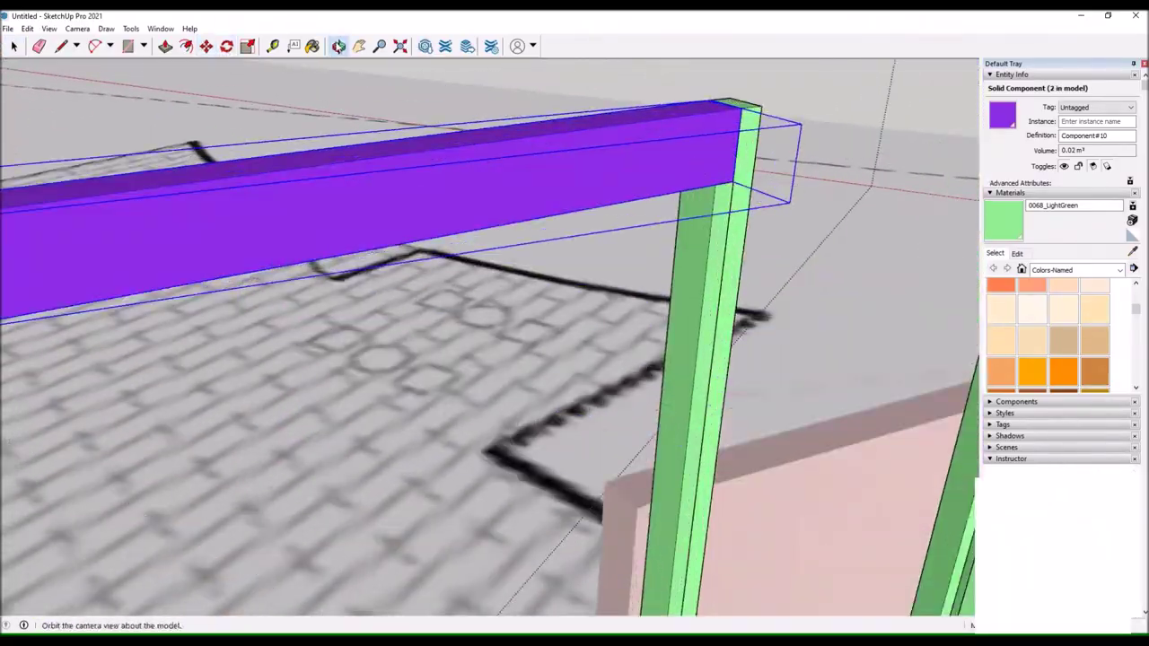
scroll("down", 3)
left_click_drag(575, 341, 503, 323)
scroll("down", 3)
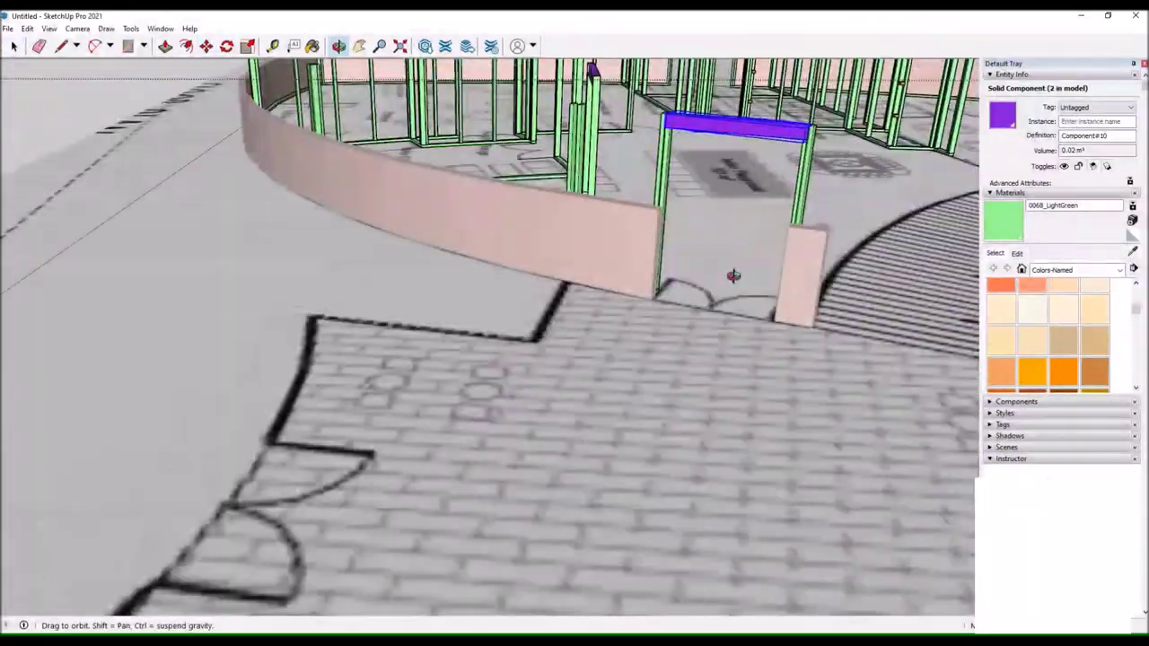
scroll("up", 3)
Copy another door stud beside the doorway and open it for editing.
key("space")
key("m")
left_click(93, 405)
key("ctrl")
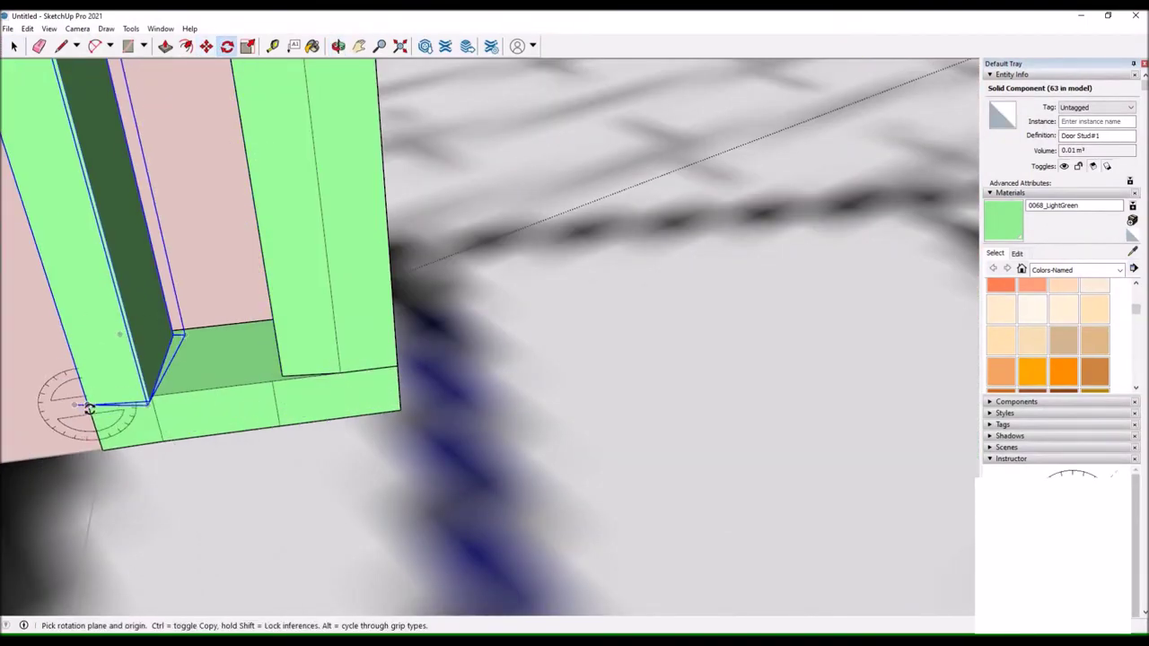
scroll("down", 3)
left_click_drag(373, 374, 295, 128)
scroll("up", 3)
key("t")
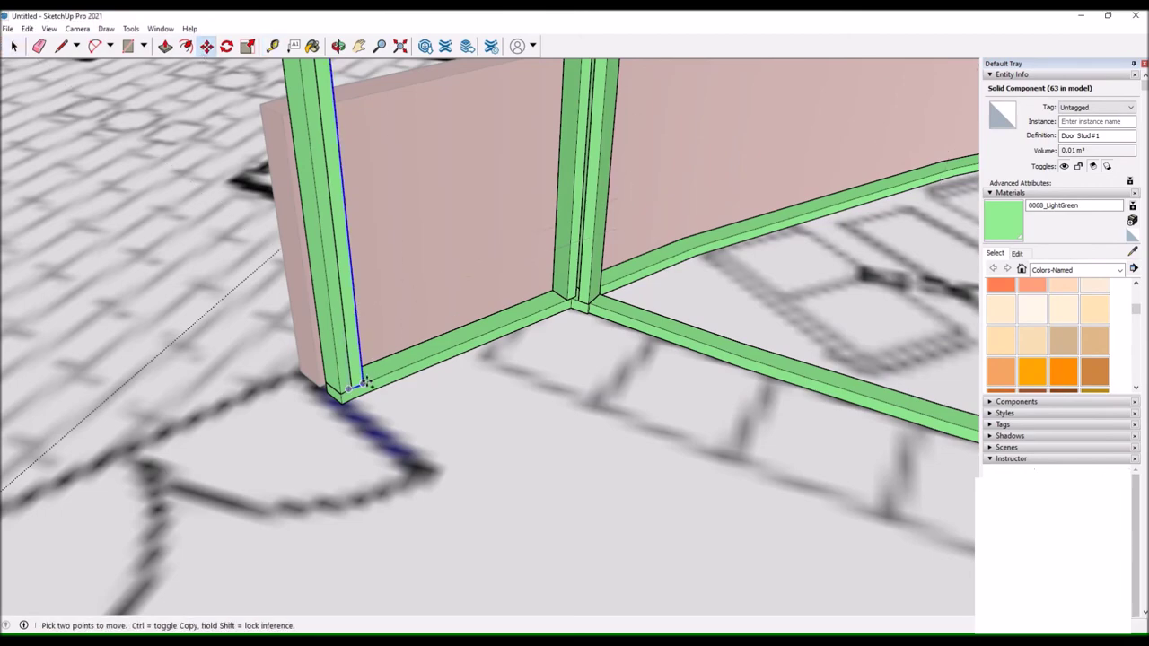
right_click(463, 134)
left_click(492, 228)
Place stud copies at intervals along the curved wall's bottom plate, snapping to plate corners.
key("p")
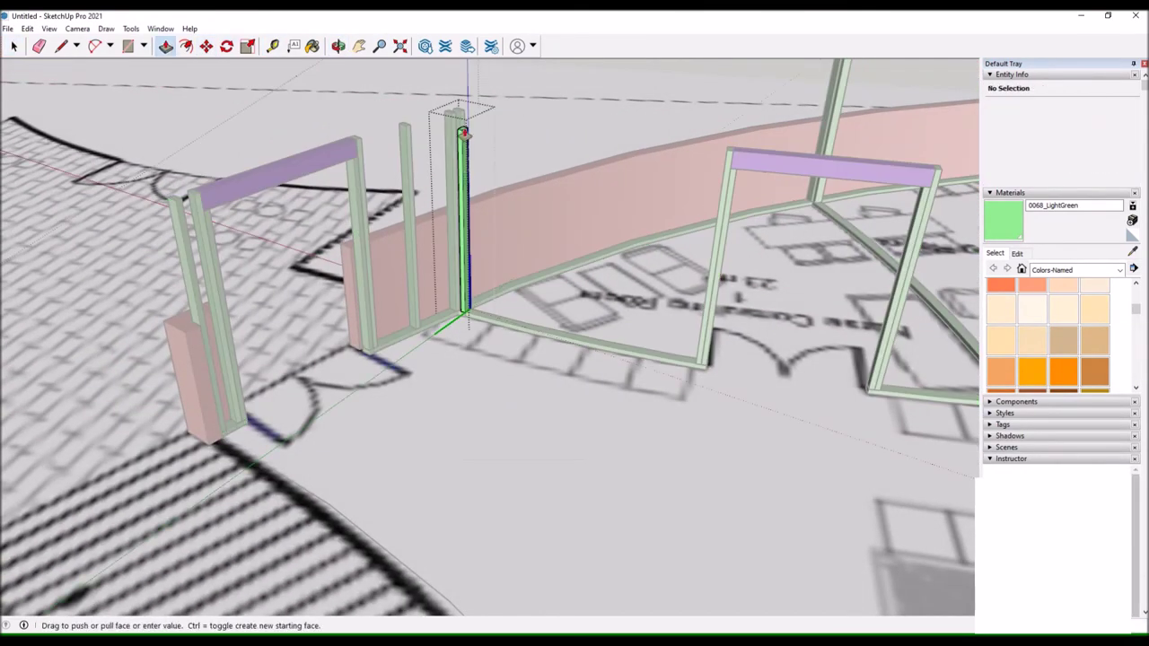
scroll("down", 3)
scroll("up", 3)
left_click_drag(431, 296, 456, 330)
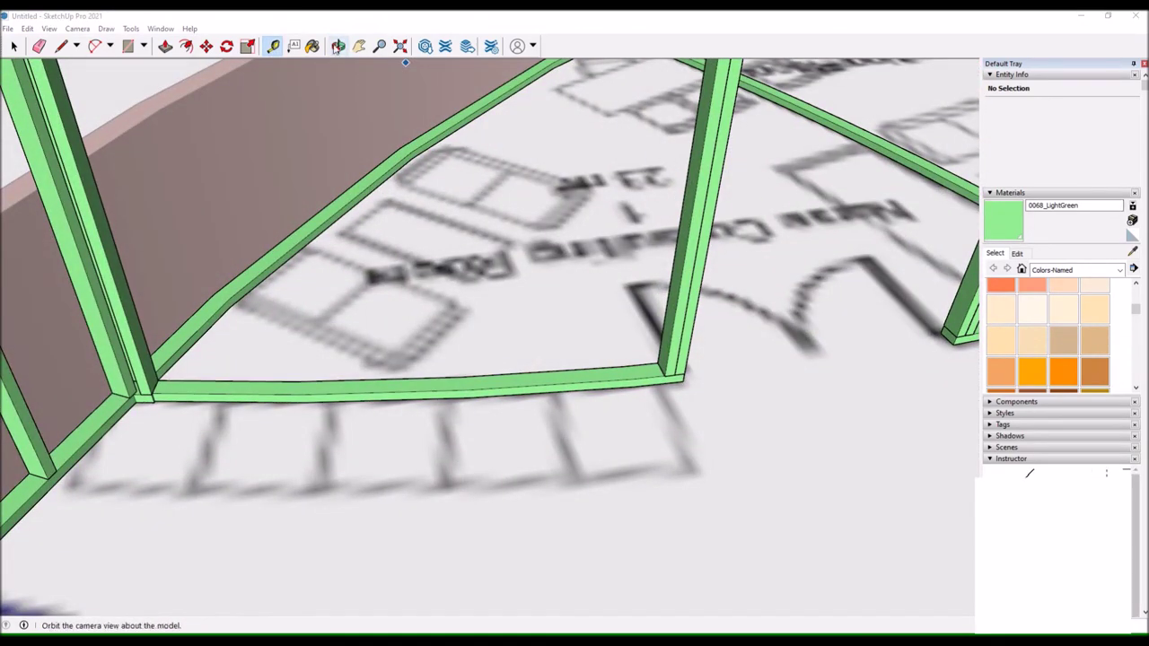
left_click(391, 373)
scroll("up", 3)
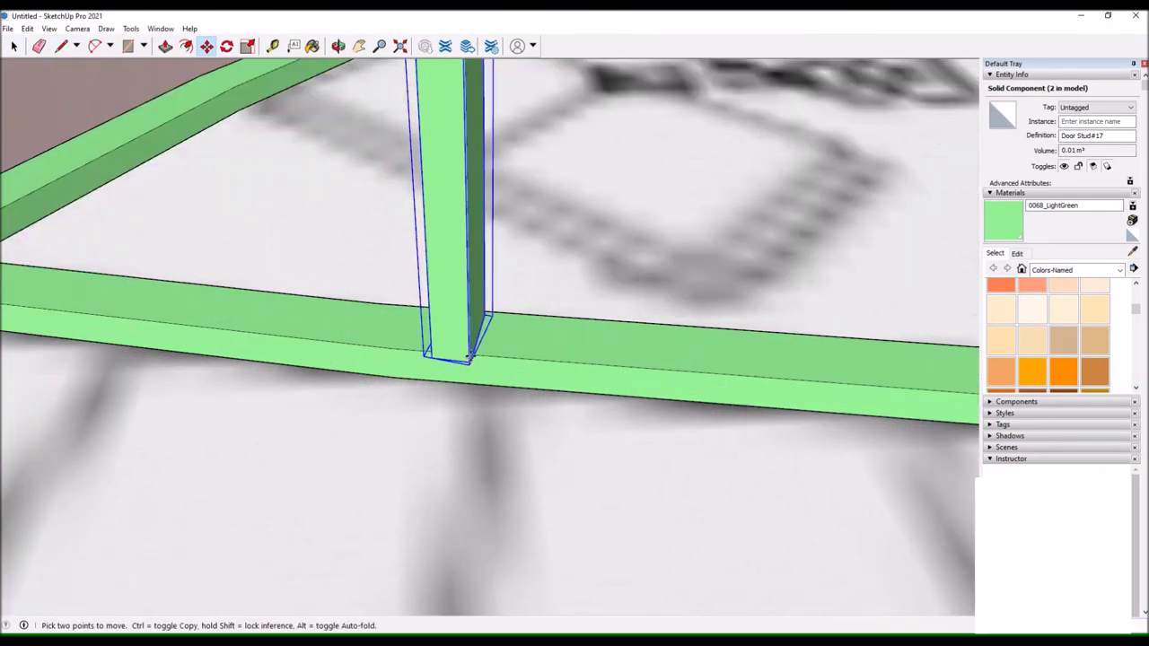
left_click(418, 353)
left_click(505, 364)
scroll("up", 3)
scroll("up", 3)
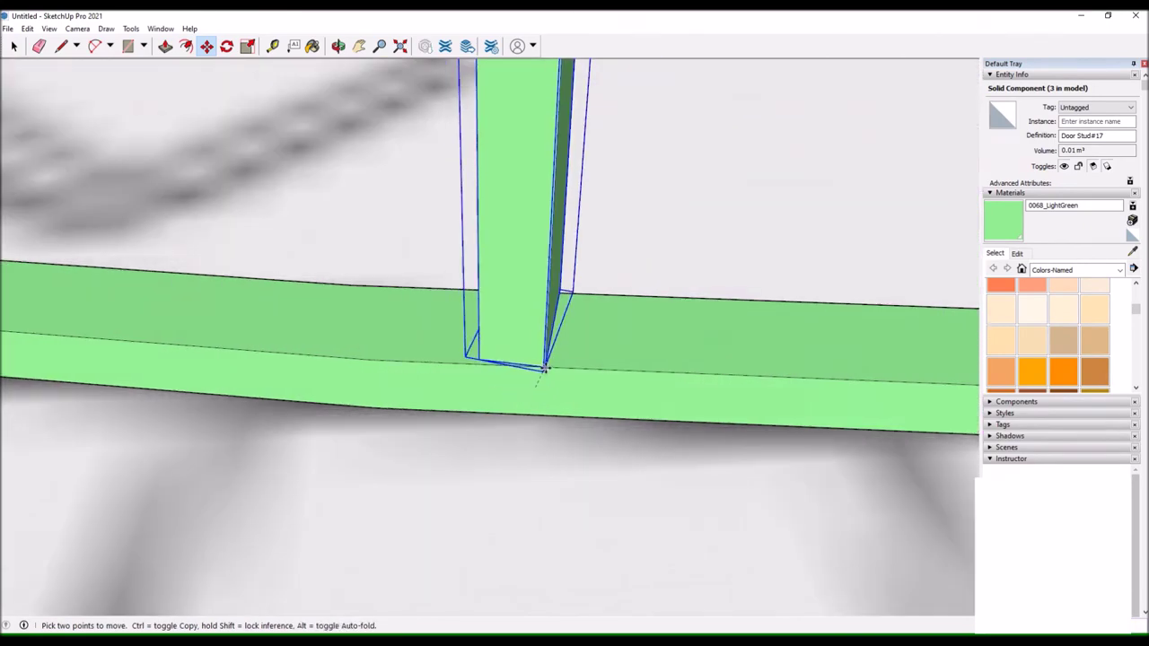
scroll("down", 3)
scroll("up", 3)
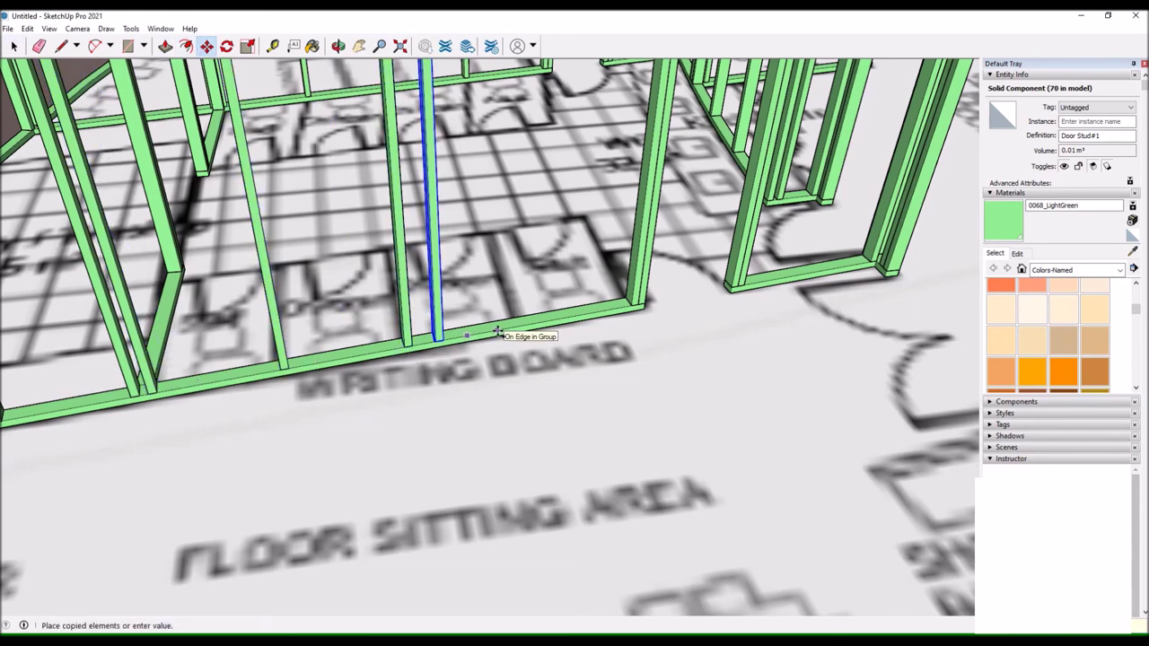
left_click(272, 47)
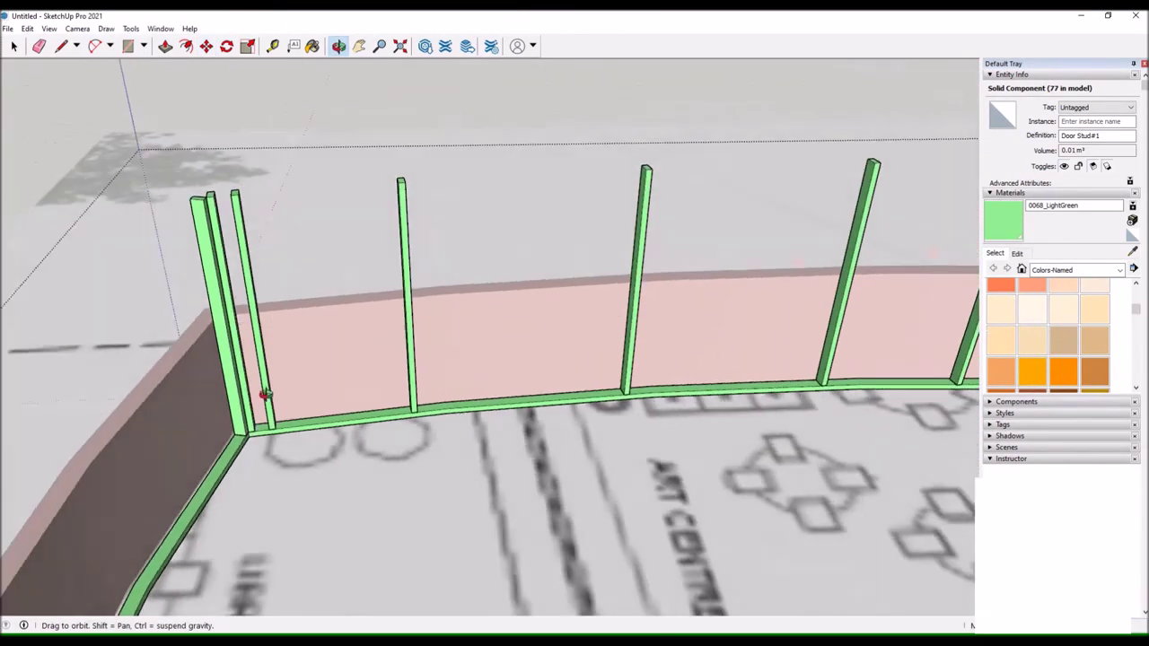
Rotate the first curved-wall stud about its base corner to sit square on the plate.
scroll("up", 3)
key("m")
key("space")
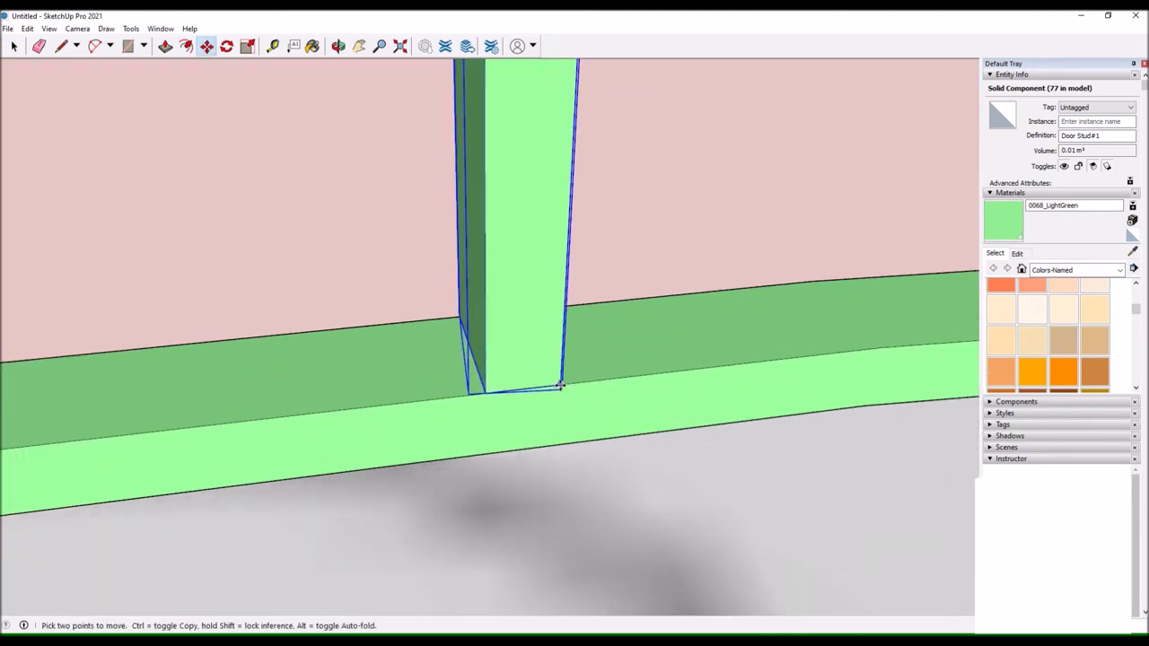
left_click(227, 46)
key("space")
scroll("down", 3)
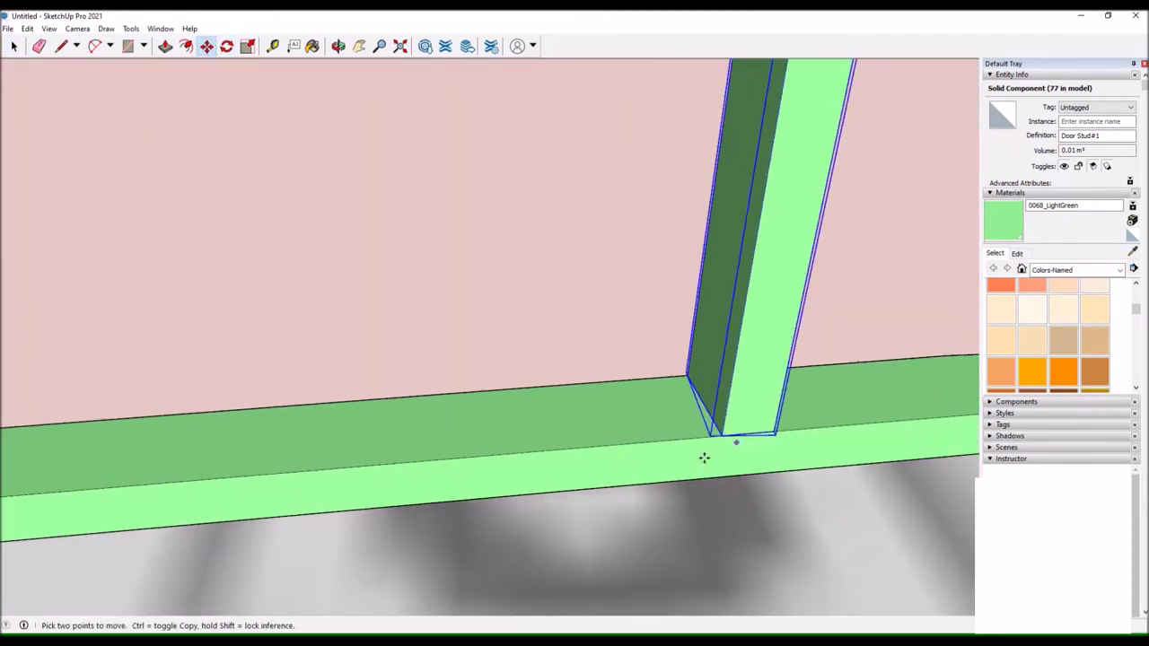
left_click(225, 44)
scroll("up", 3)
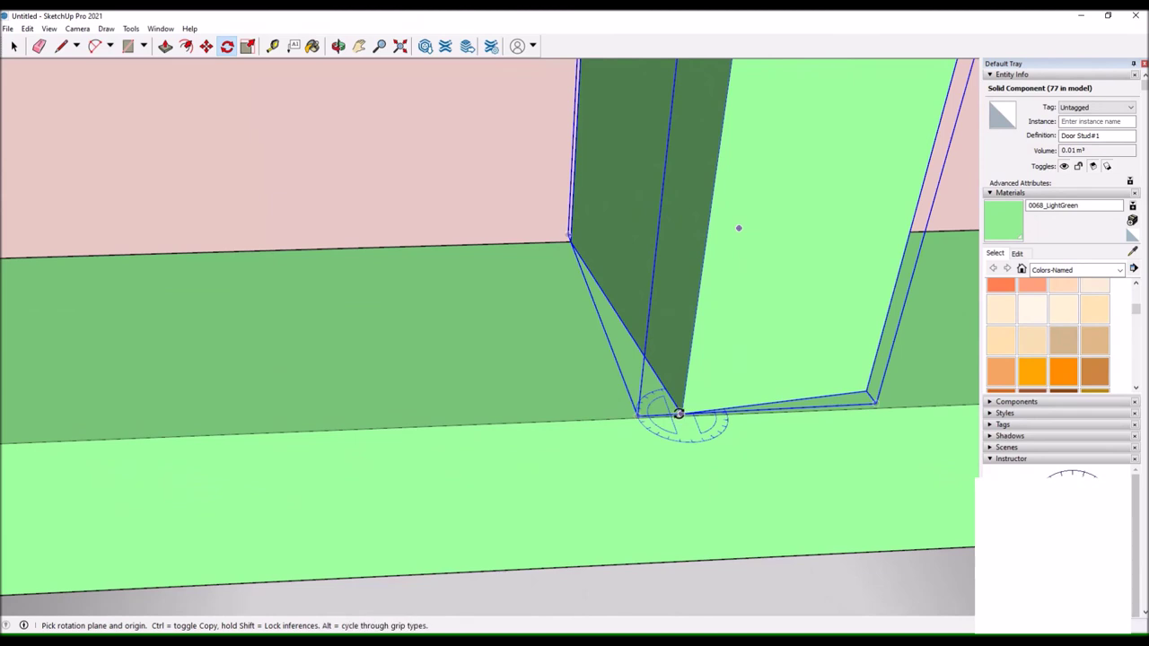
scroll("down", 3)
Rotate the next stud about its base corner to match the curved plate.
key("m")
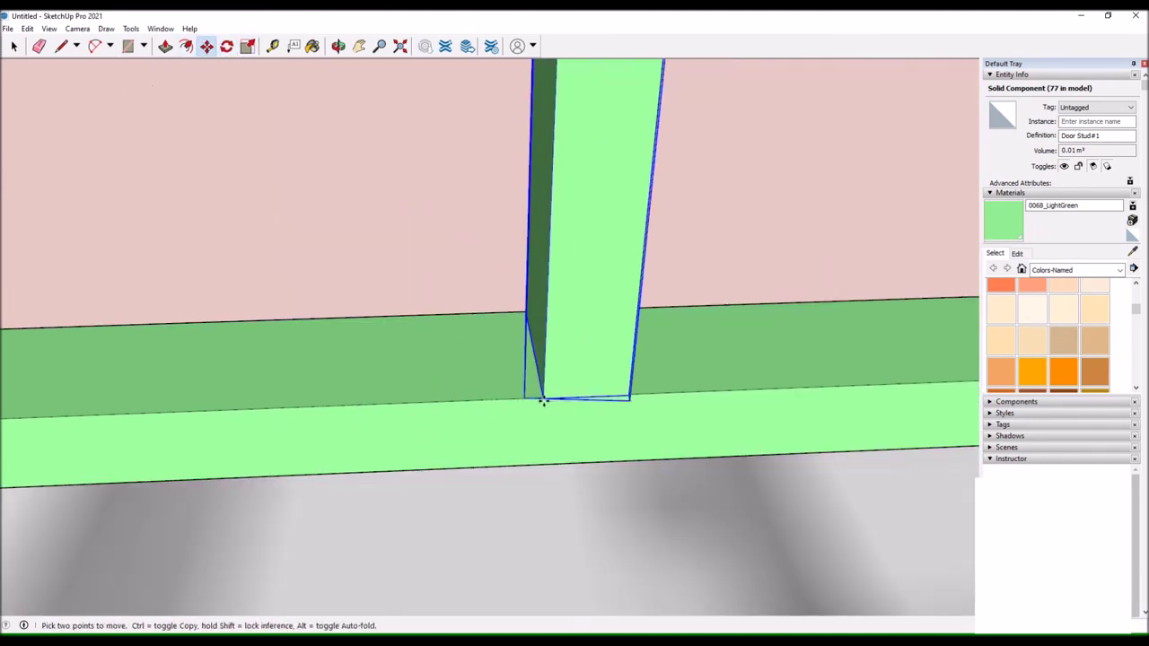
scroll("down", 3)
left_click(225, 46)
scroll("up", 3)
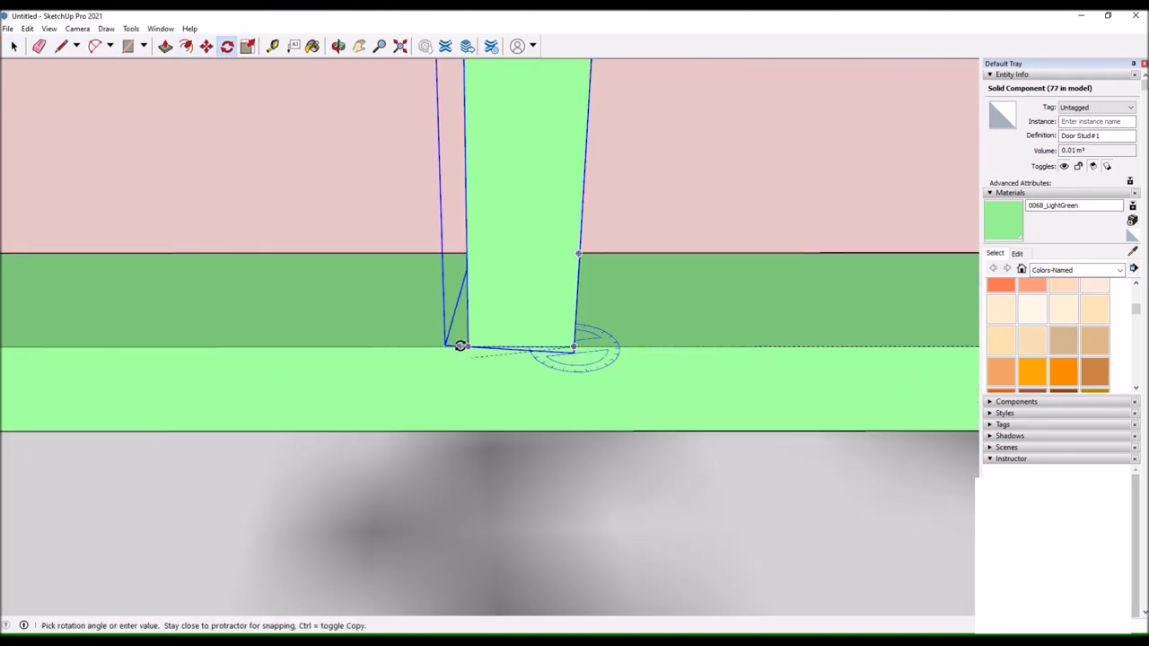
scroll("down", 3)
scroll("up", 3)
scroll("up", 3)
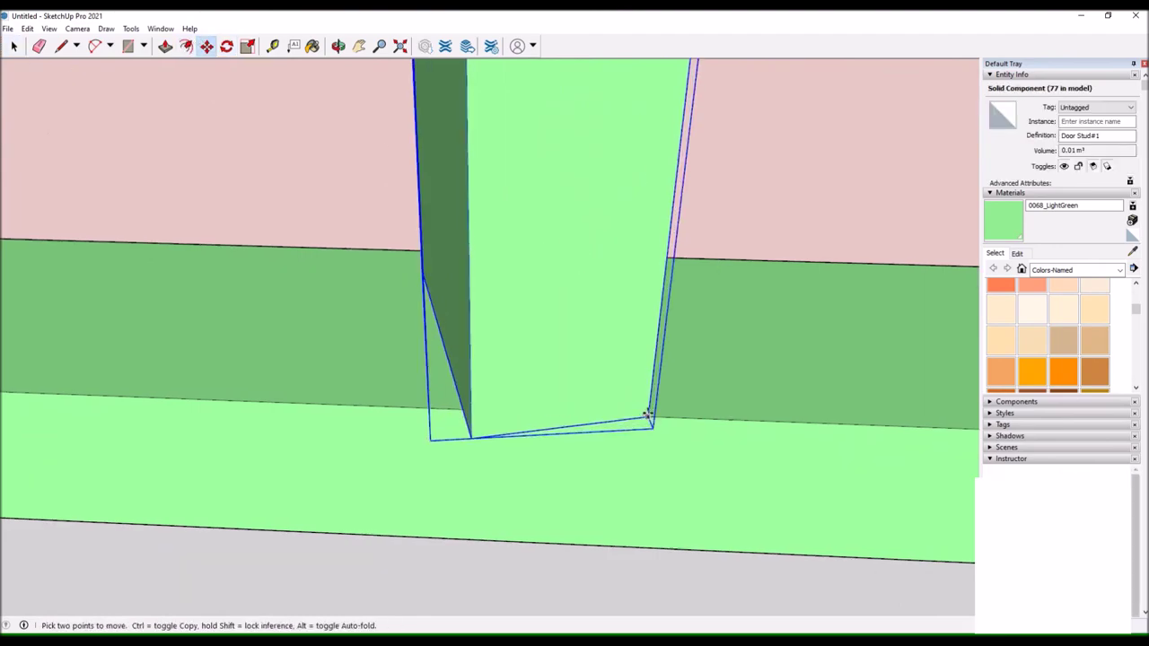
scroll("down", 3)
scroll("down", 3)
Draw a vertical guide line up the corner where the curved and straight walls meet.
left_click_drag(390, 195, 329, 228)
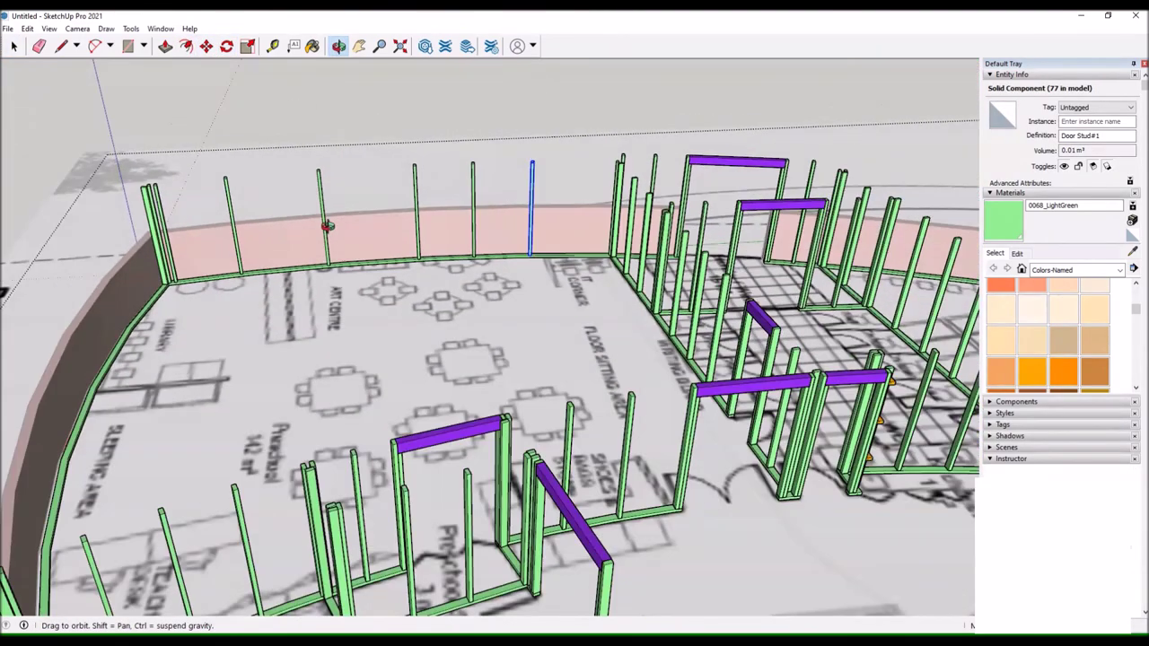
scroll("up", 3)
scroll("up", 3)
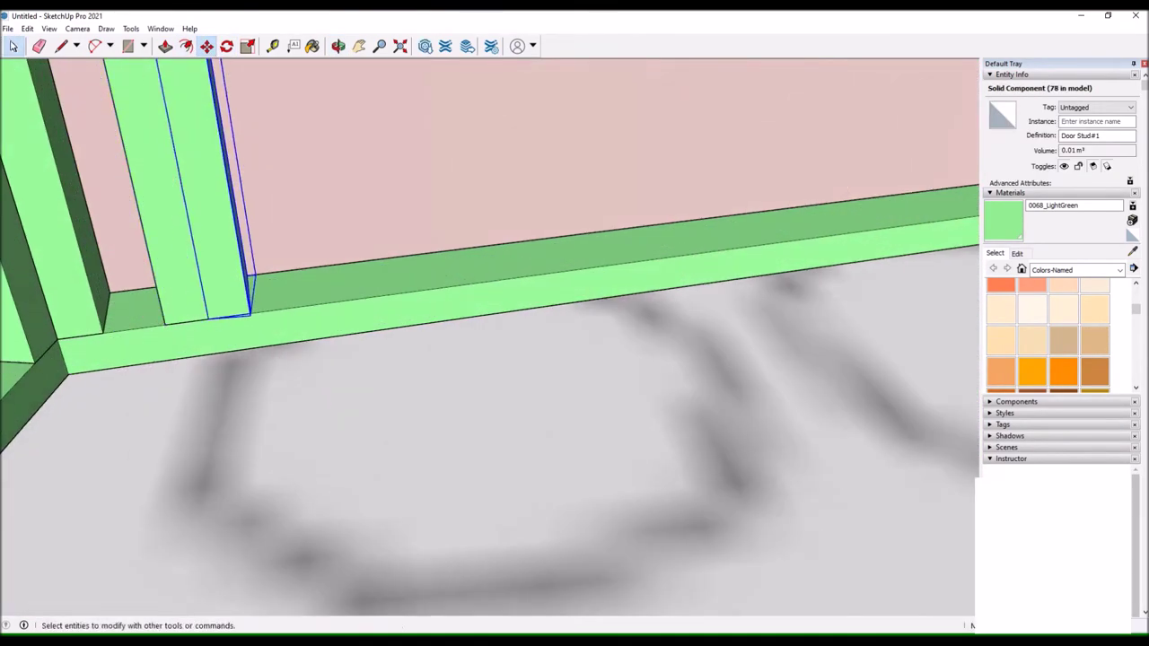
scroll("down", 3)
key("l")
scroll("up", 3)
left_click(296, 440)
scroll("down", 3)
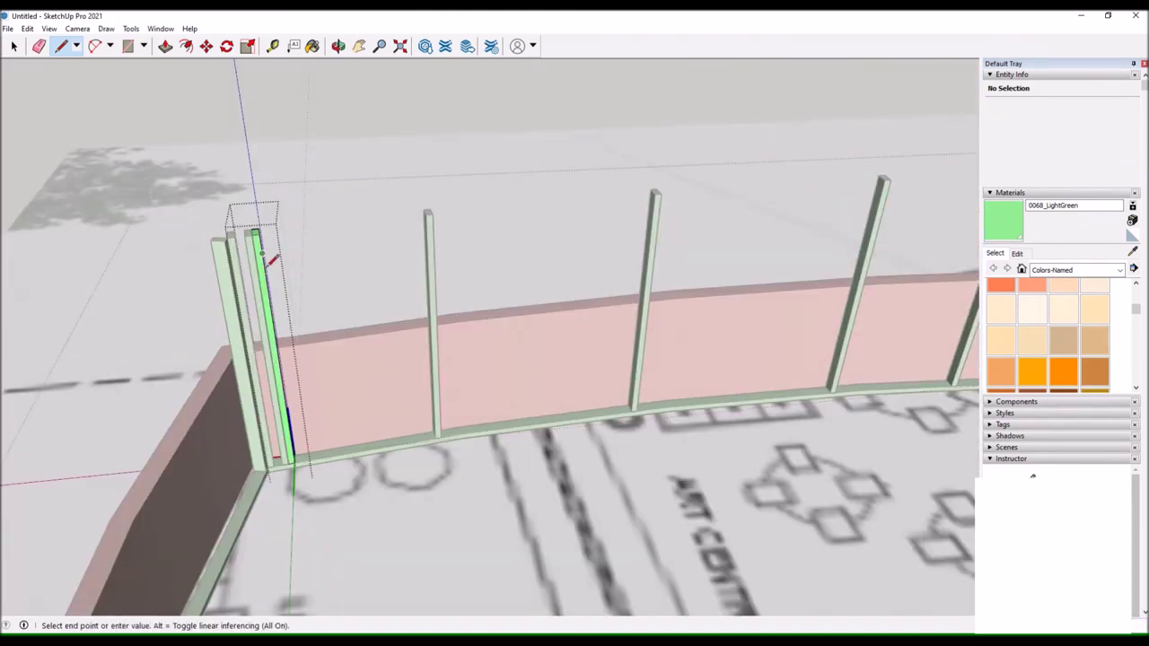
scroll("up", 3)
scroll("up", 3)
left_click(227, 81)
scroll("down", 3)
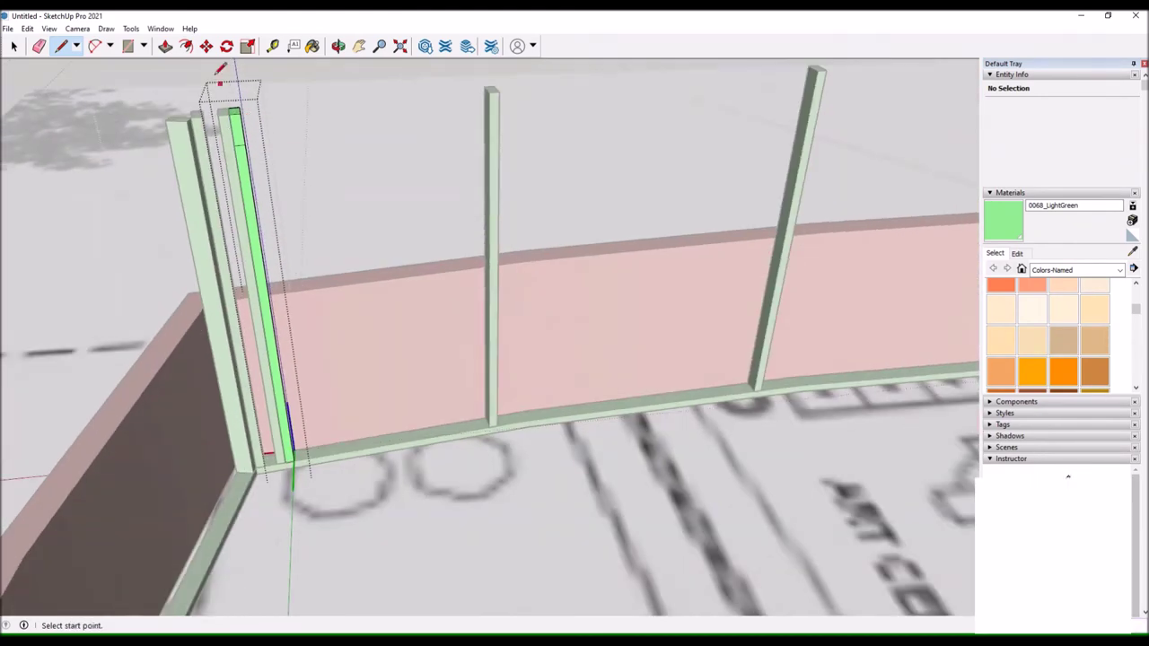
scroll("up", 3)
Move a stud into the corner to double up the corner framing.
key("space")
key("m")
scroll("down", 3)
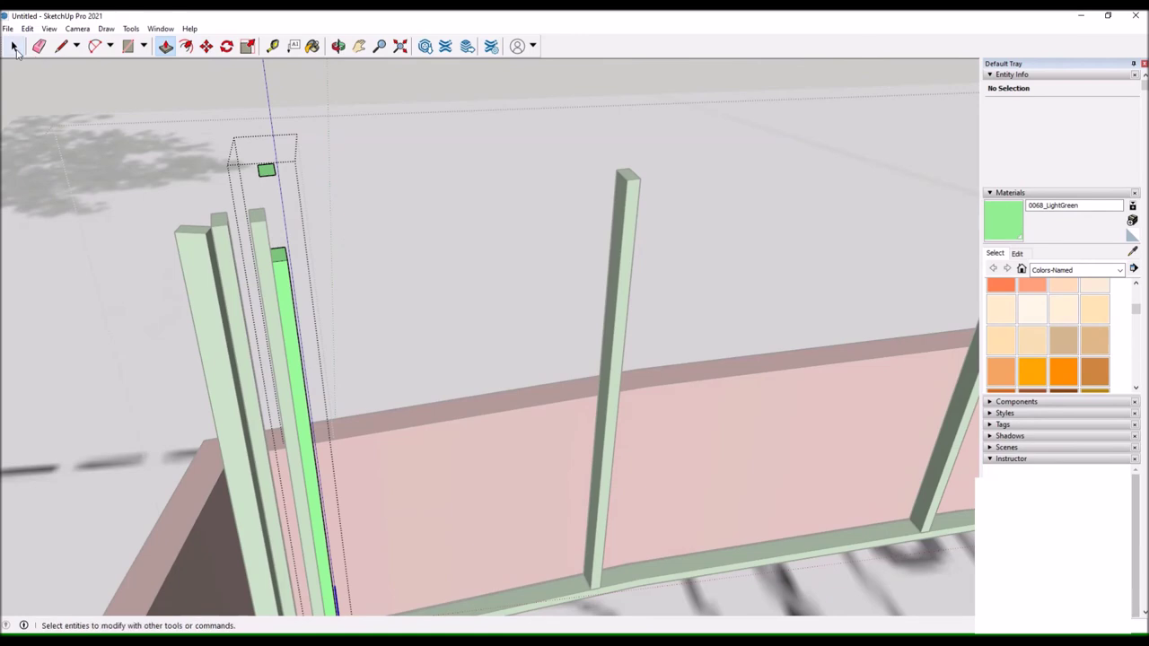
scroll("down", 3)
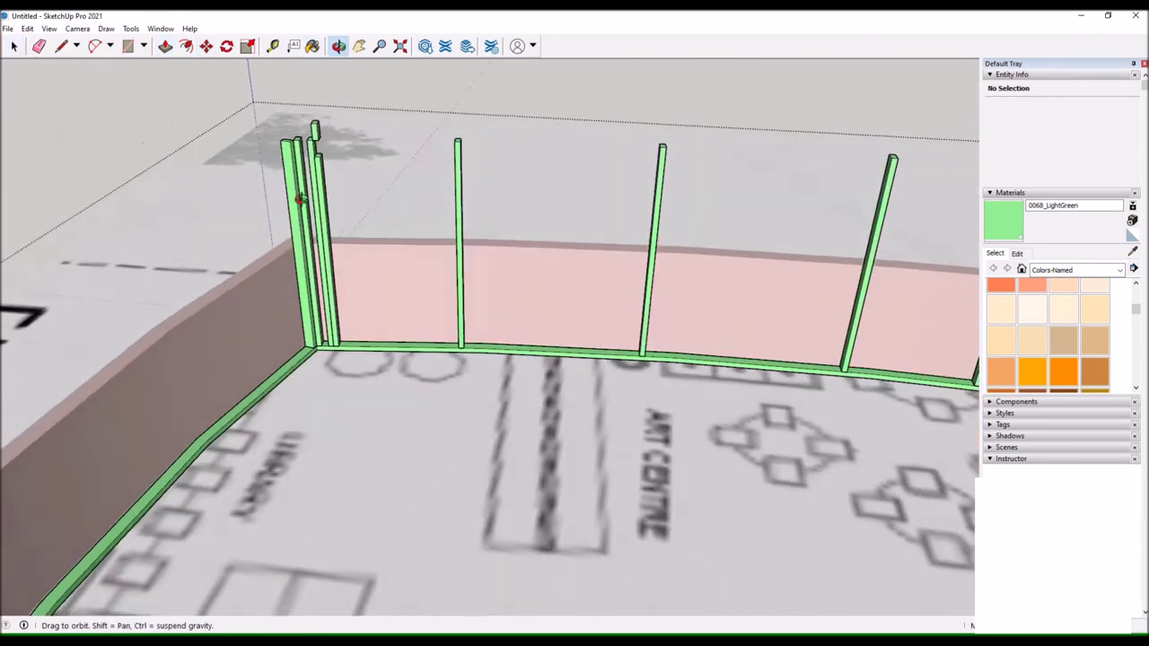
left_click_drag(315, 153, 316, 185)
scroll("up", 3)
left_click(14, 52)
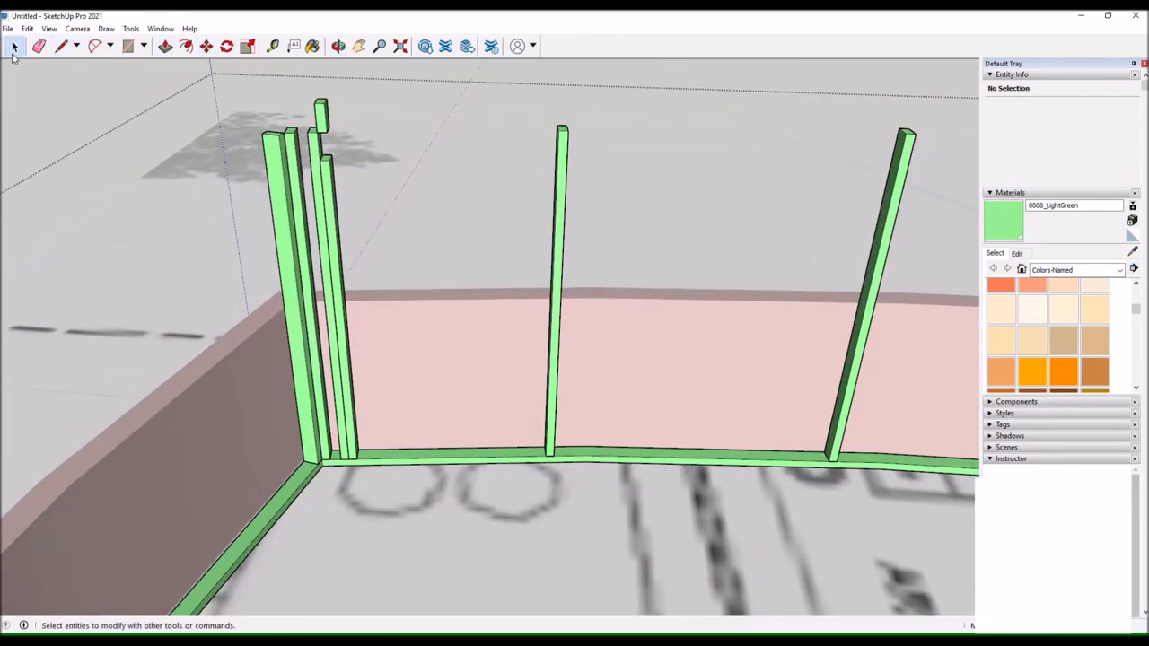
scroll("up", 3)
scroll("down", 3)
scroll("down", 3)
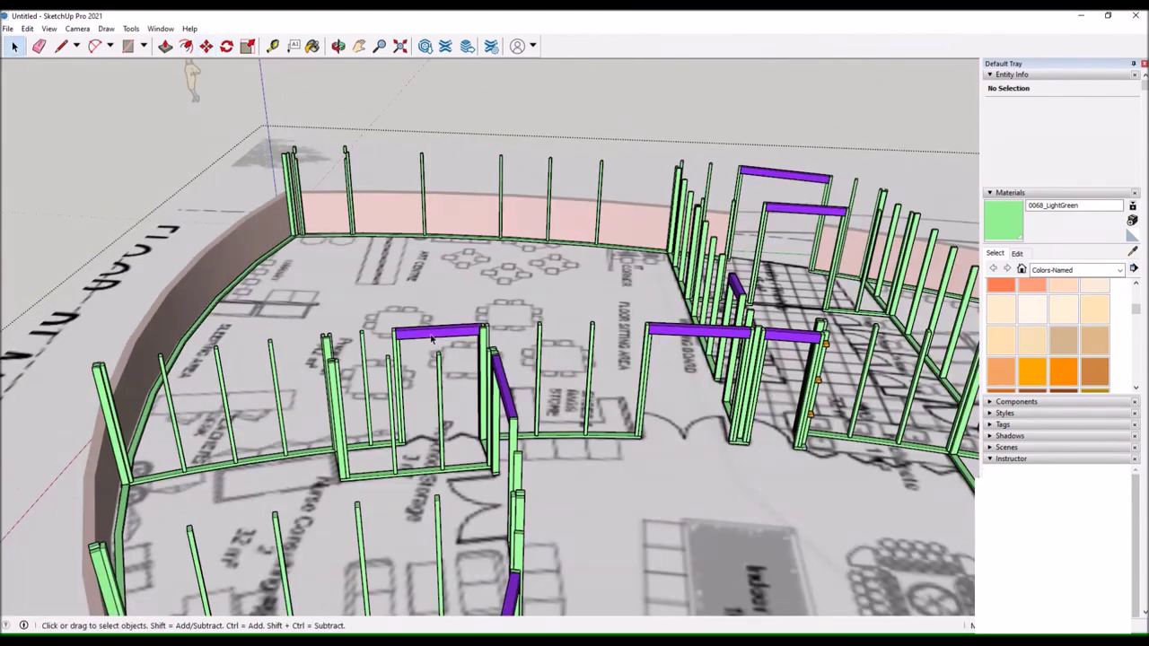
Select the purple header and zoom in on the doorway at the curved wall's end.
scroll("up", 3)
left_click(415, 370)
key("m")
scroll("down", 3)
scroll("up", 3)
scroll("down", 3)
key("q")
scroll("up", 3)
scroll("down", 3)
scroll("down", 3)
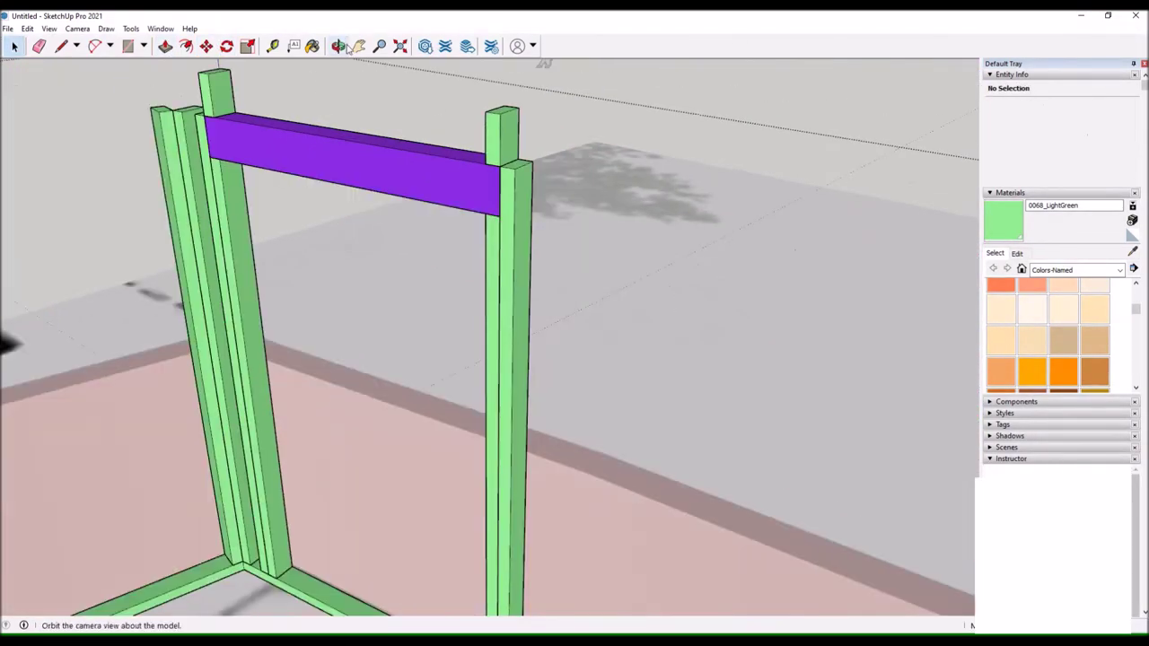
left_click_drag(12, 328, 308, 192)
scroll("up", 3)
scroll("up", 3)
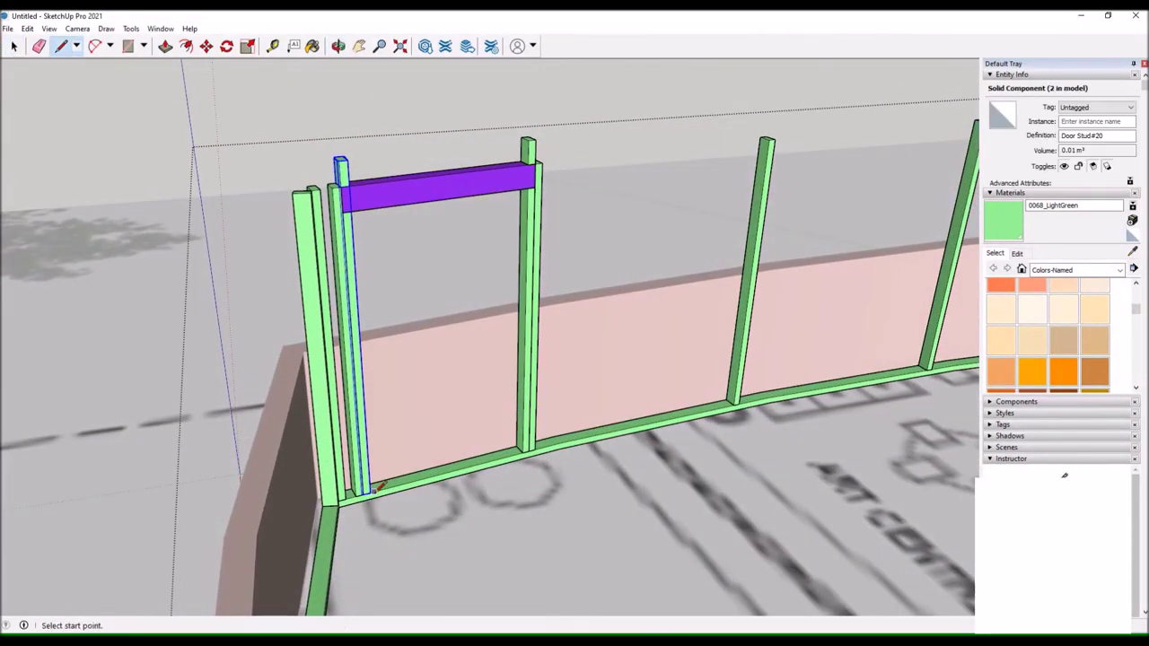
scroll("up", 3)
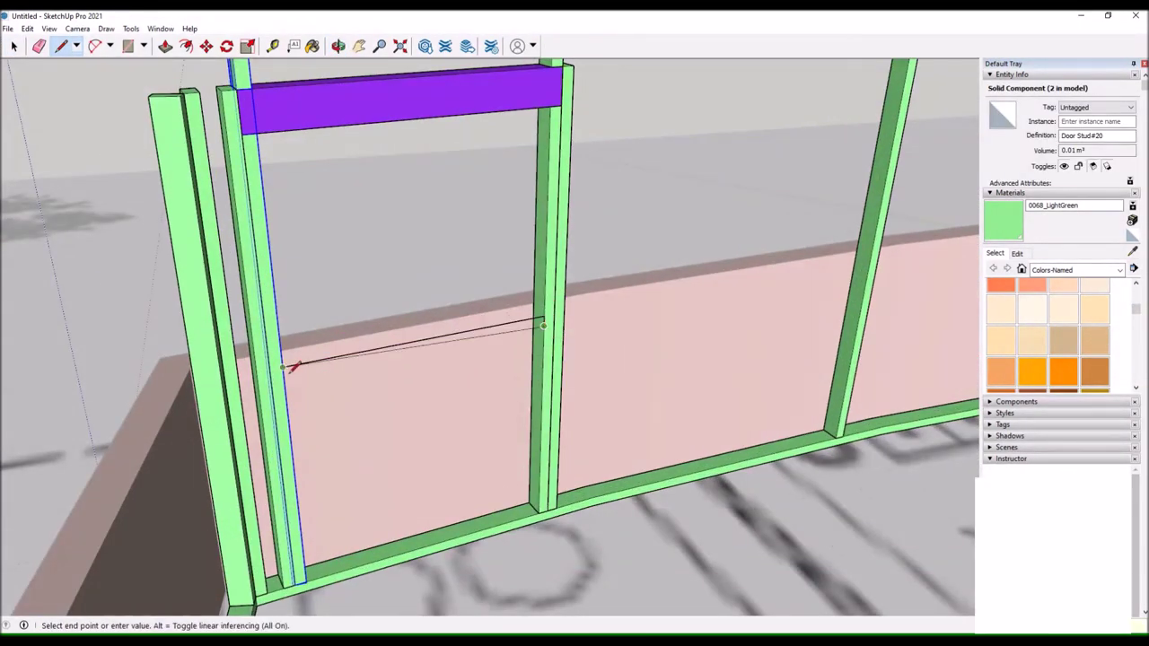
Finish the blocking cross-piece linking the corner studs to the next stud.
left_click(285, 367)
scroll("up", 3)
scroll("down", 3)
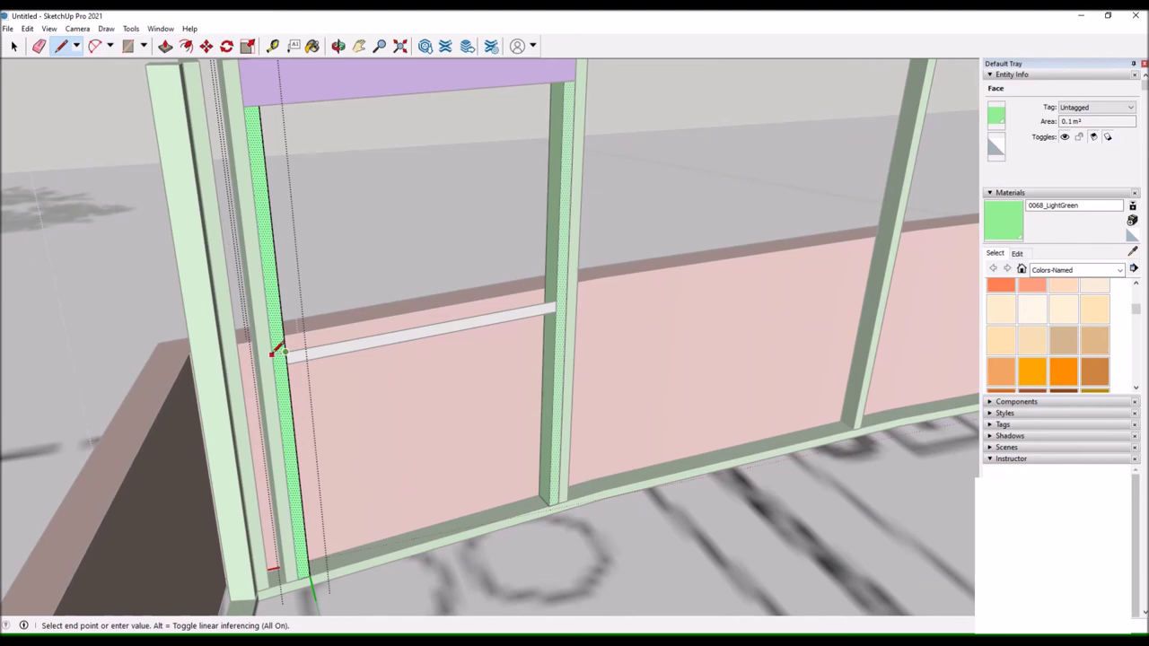
scroll("down", 3)
scroll("up", 3)
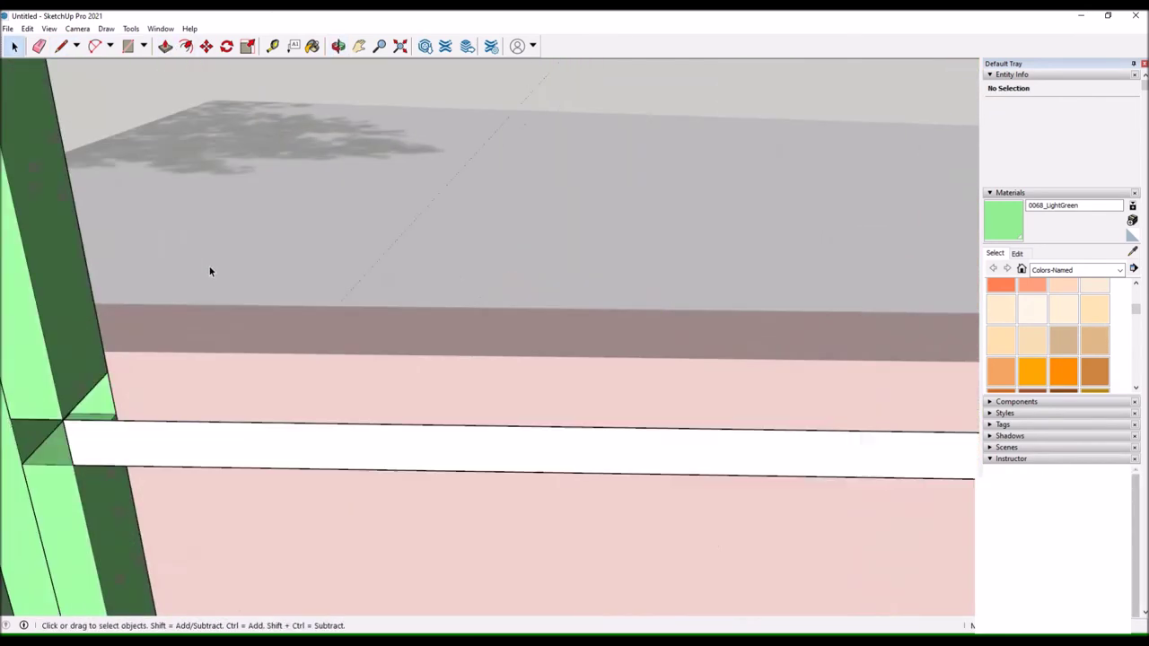
left_click(195, 324)
scroll("down", 3)
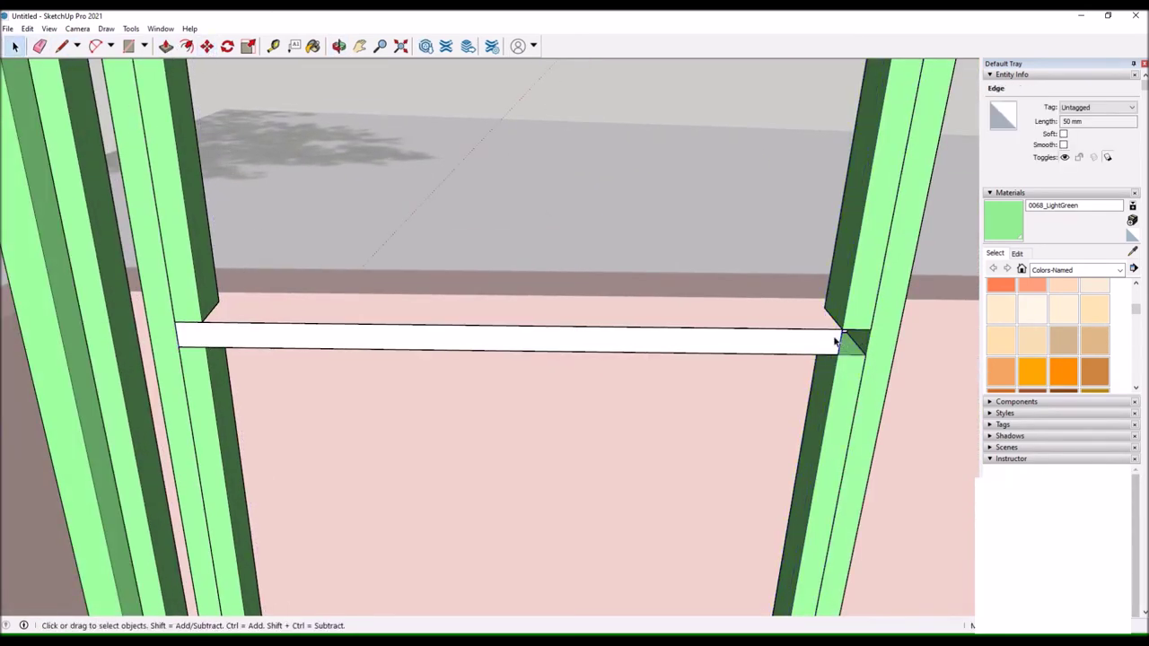
scroll("up", 3)
scroll("down", 3)
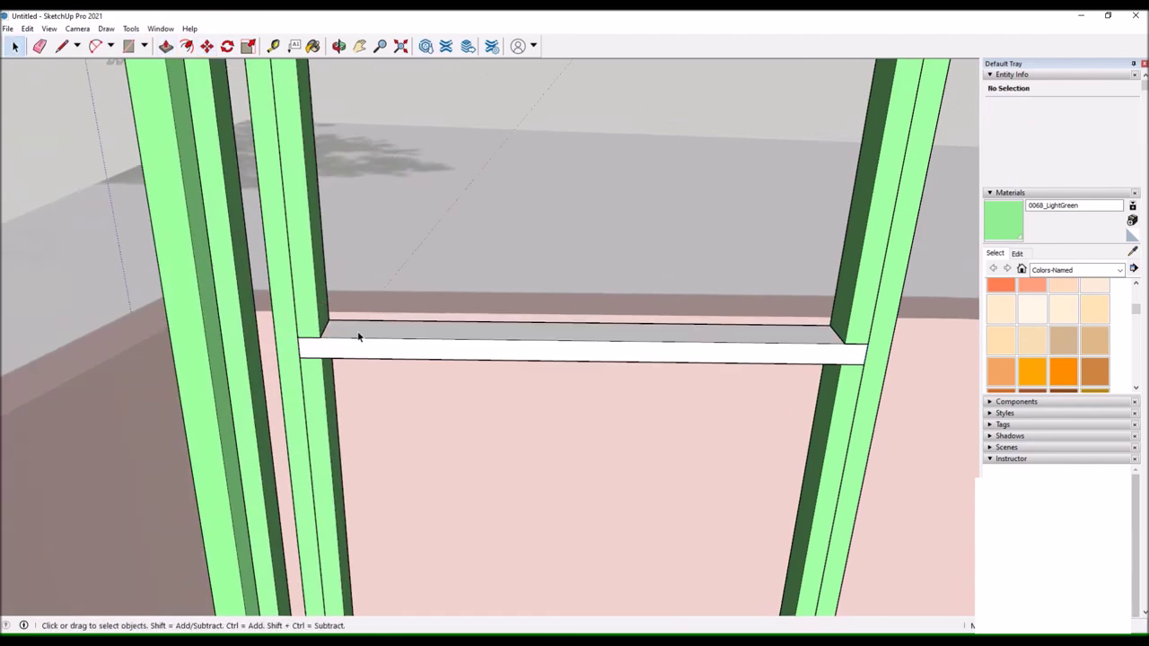
key("space")
scroll("down", 3)
left_click(134, 269)
left_click_drag(328, 207, 314, 328)
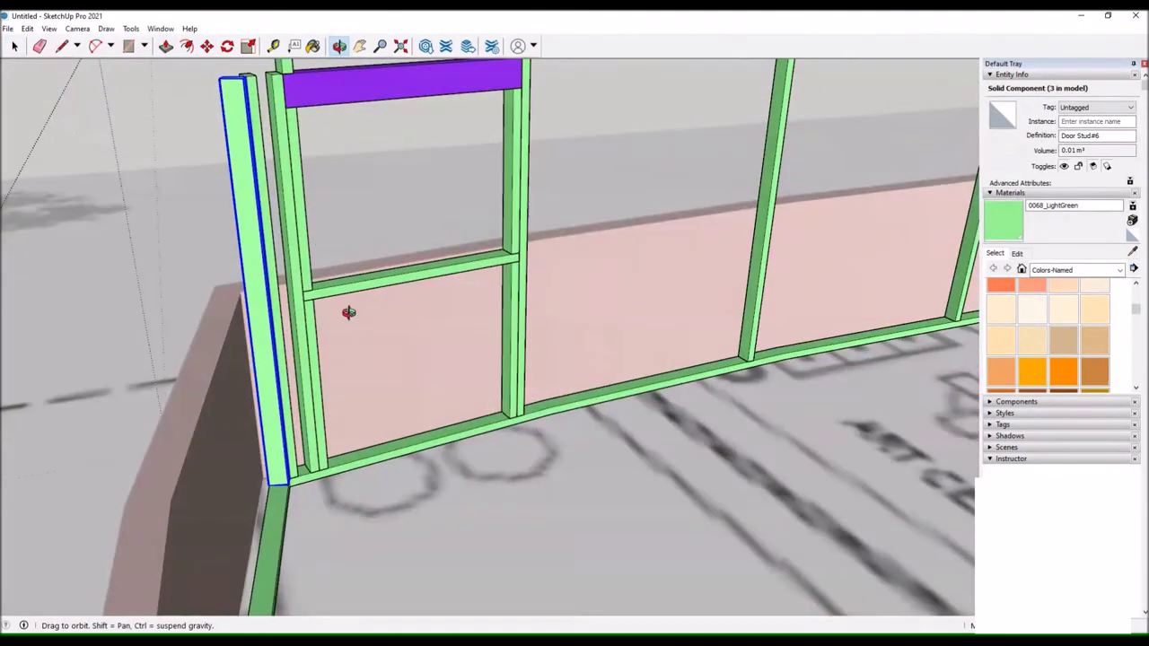
key("Escape")
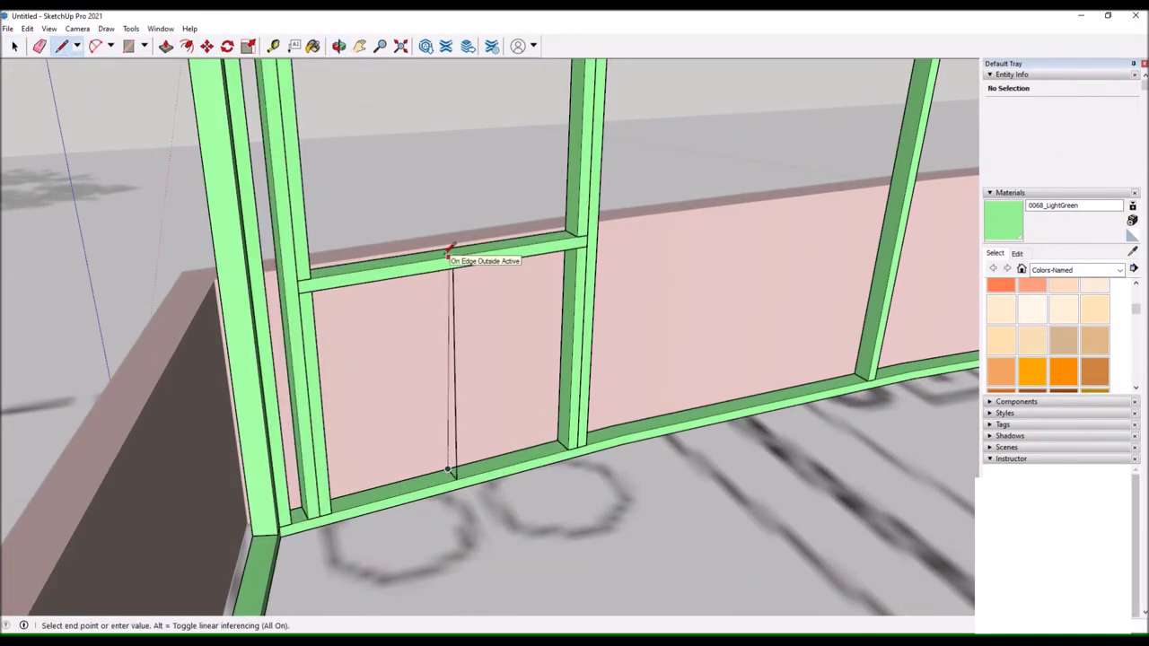
Draw the short stud beneath the blocking and make it a group.
left_click(449, 256)
left_click_drag(449, 256, 447, 393)
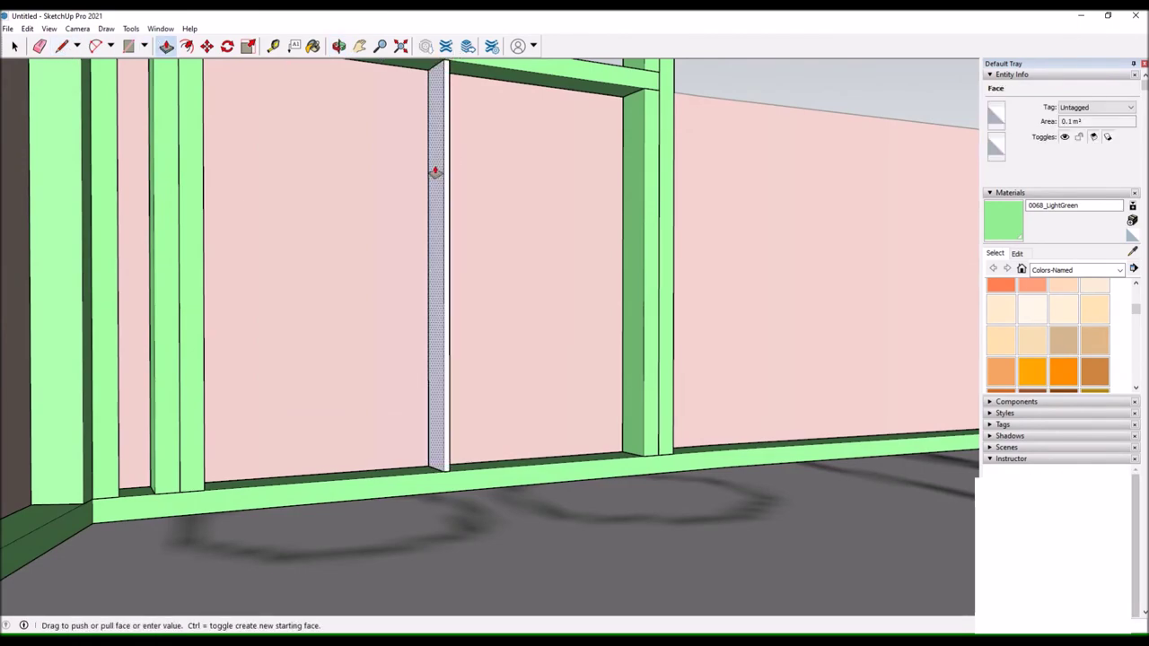
right_click(430, 179)
left_click(474, 267)
scroll("down", 3)
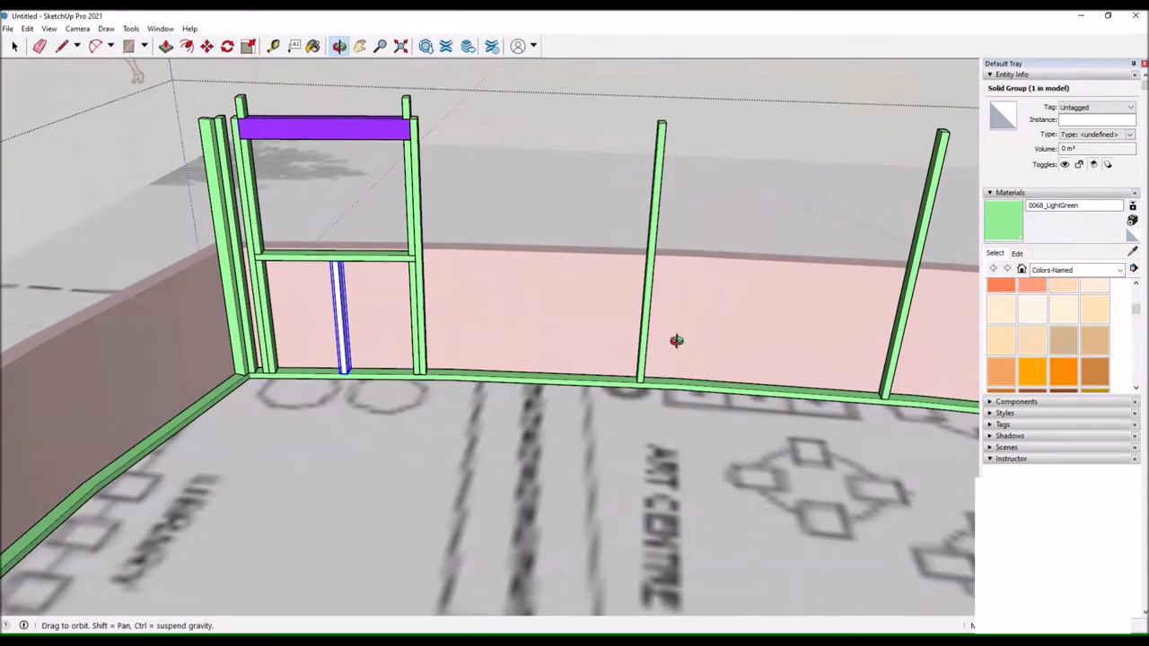
left_click_drag(308, 374, 146, 82)
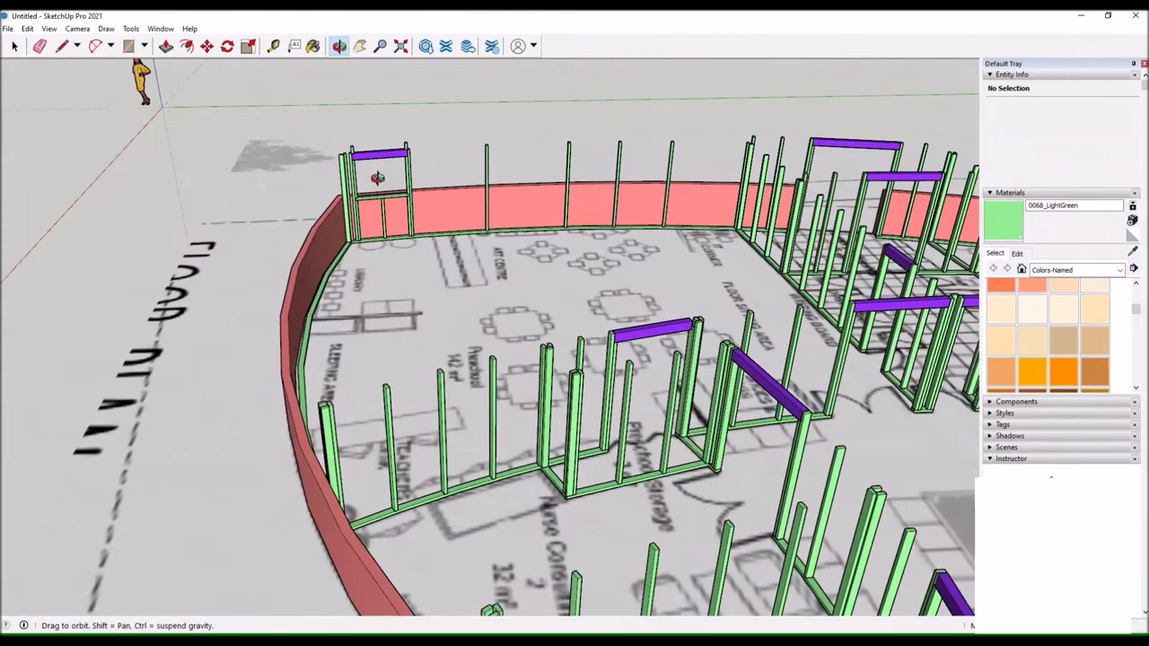
scroll("down", 3)
scroll("up", 3)
scroll("up", 3)
key("space")
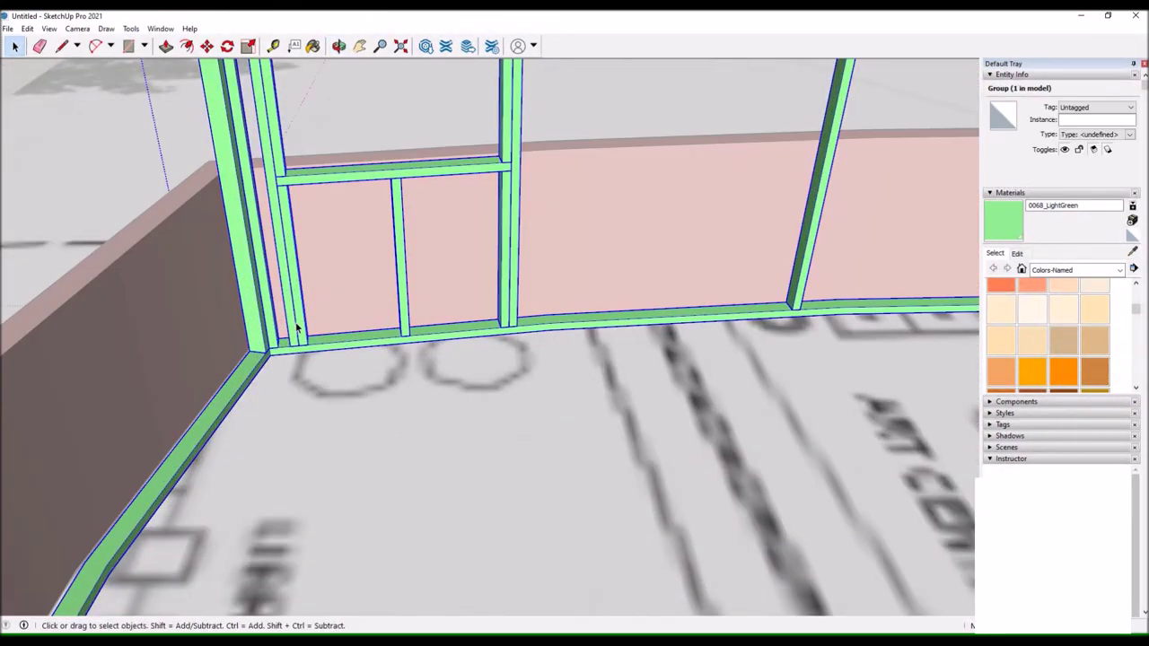
scroll("up", 3)
Slide the inner door stud to the right along the header.
left_click(207, 46)
scroll("up", 3)
scroll("up", 3)
scroll("up", 3)
left_click_drag(422, 428, 161, 225)
scroll("down", 3)
scroll("down", 3)
scroll("down", 3)
scroll("up", 3)
key("space")
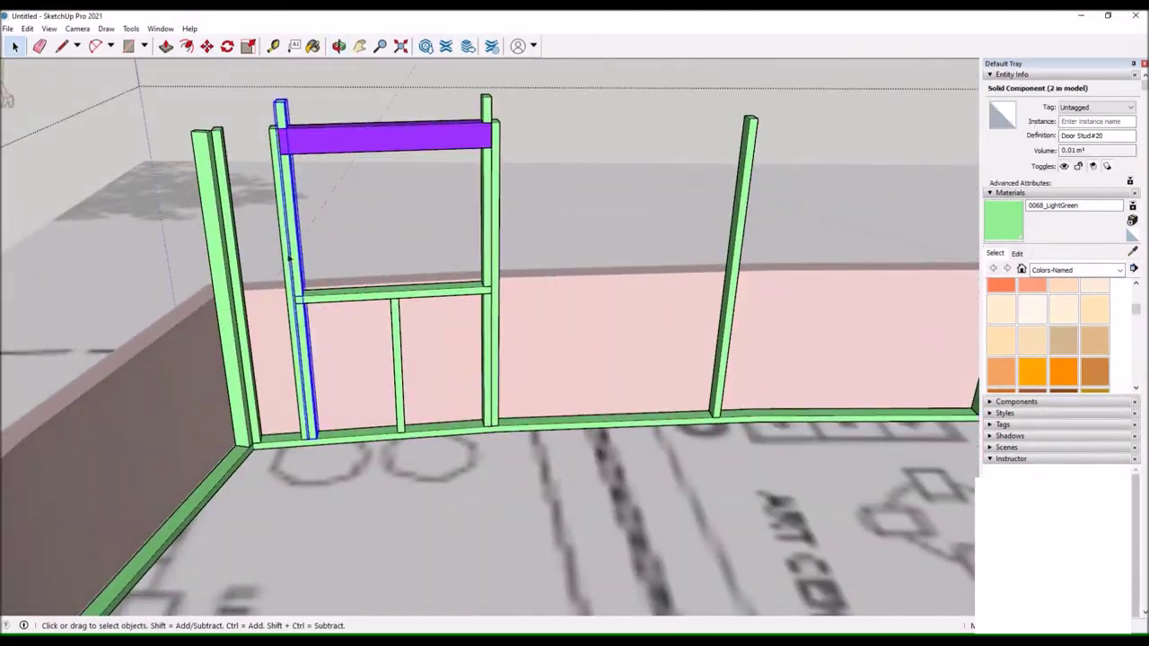
left_click(293, 244)
scroll("up", 3)
key("m")
left_click_drag(339, 277, 355, 286)
key("space")
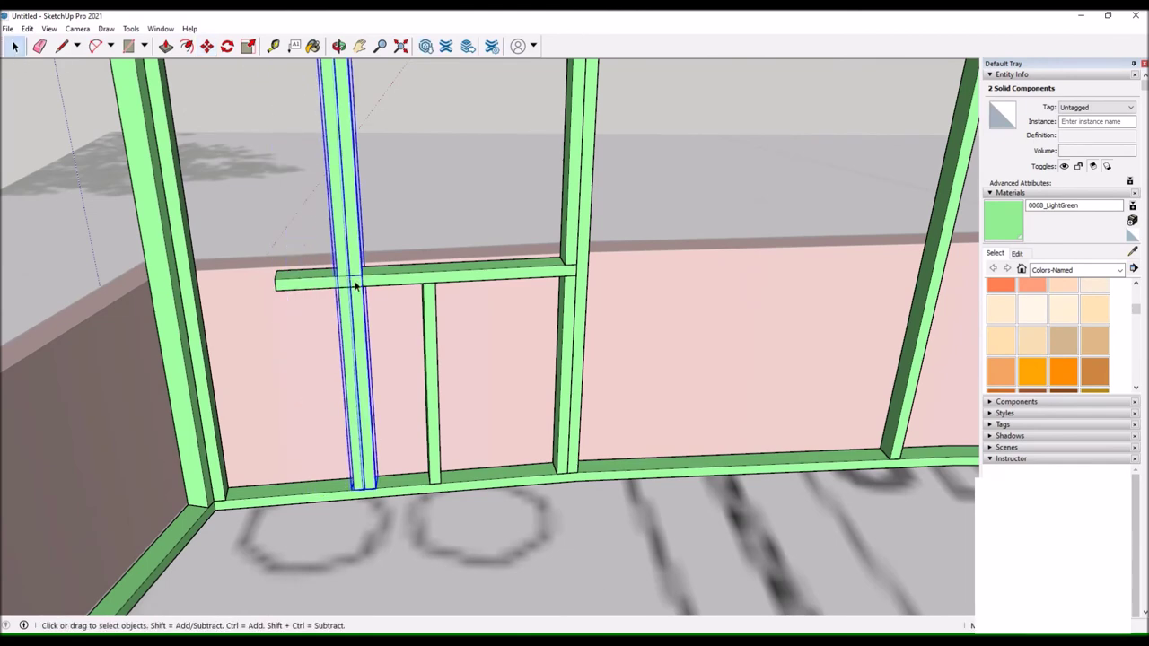
Lower the sill cross-piece to sit just above the bottom plate.
scroll("down", 3)
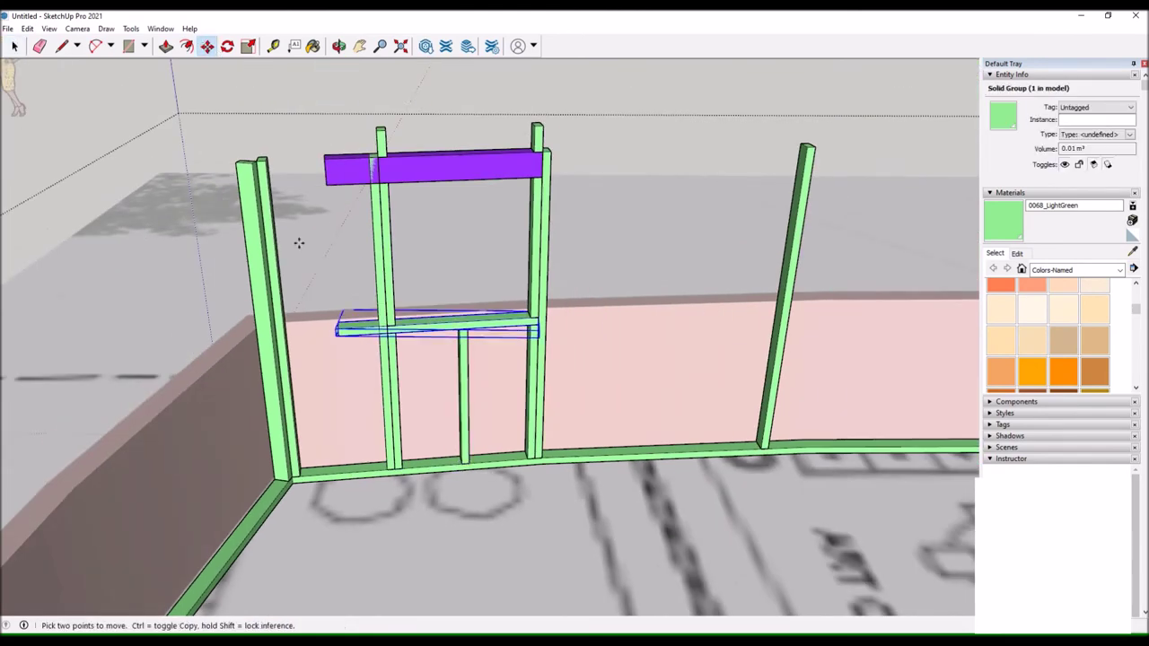
scroll("up", 3)
left_click(427, 312)
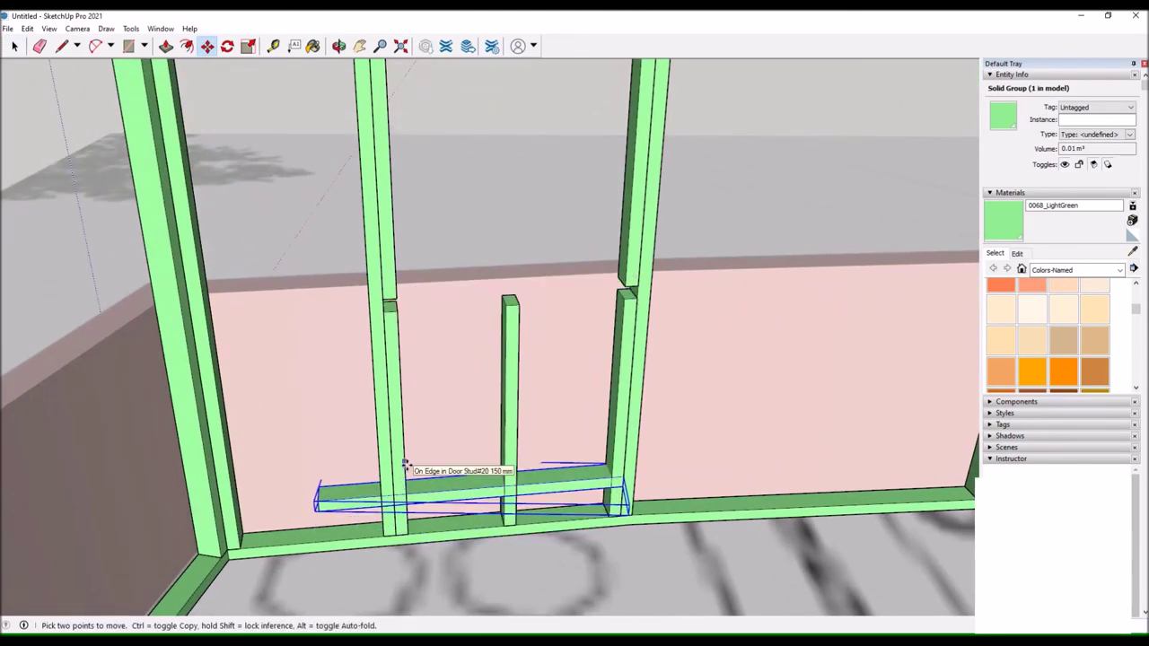
Push/Pull the small block into a horizontal piece, then view the purple header.
key("p")
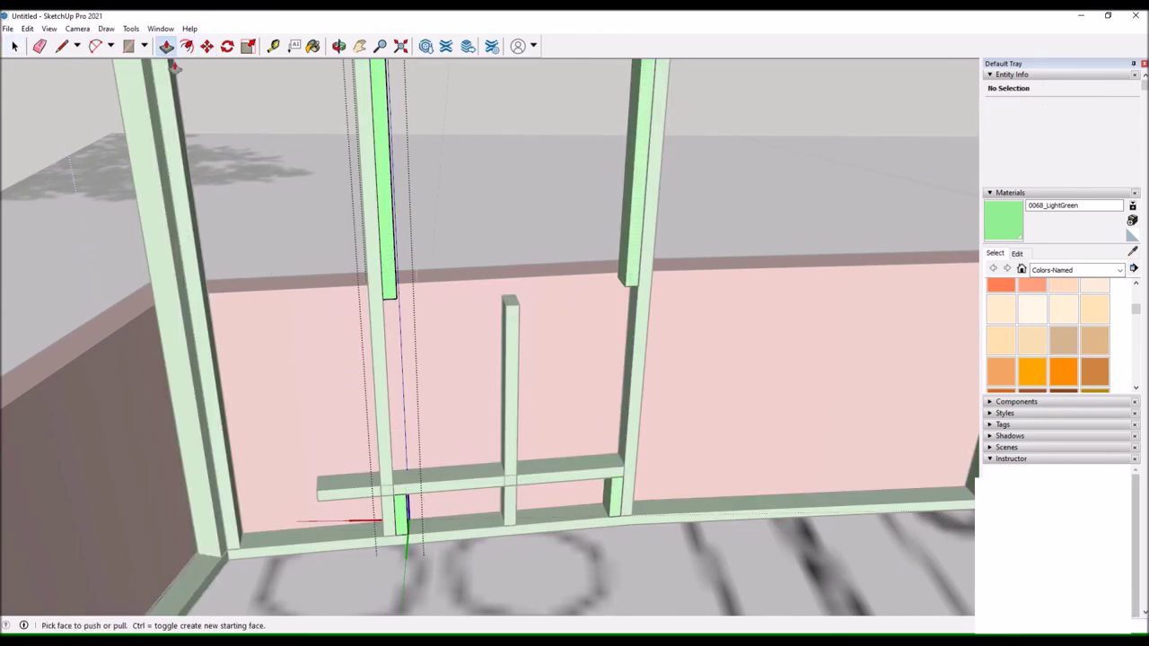
left_click_drag(175, 67, 310, 214)
left_click_drag(135, 109, 241, 166)
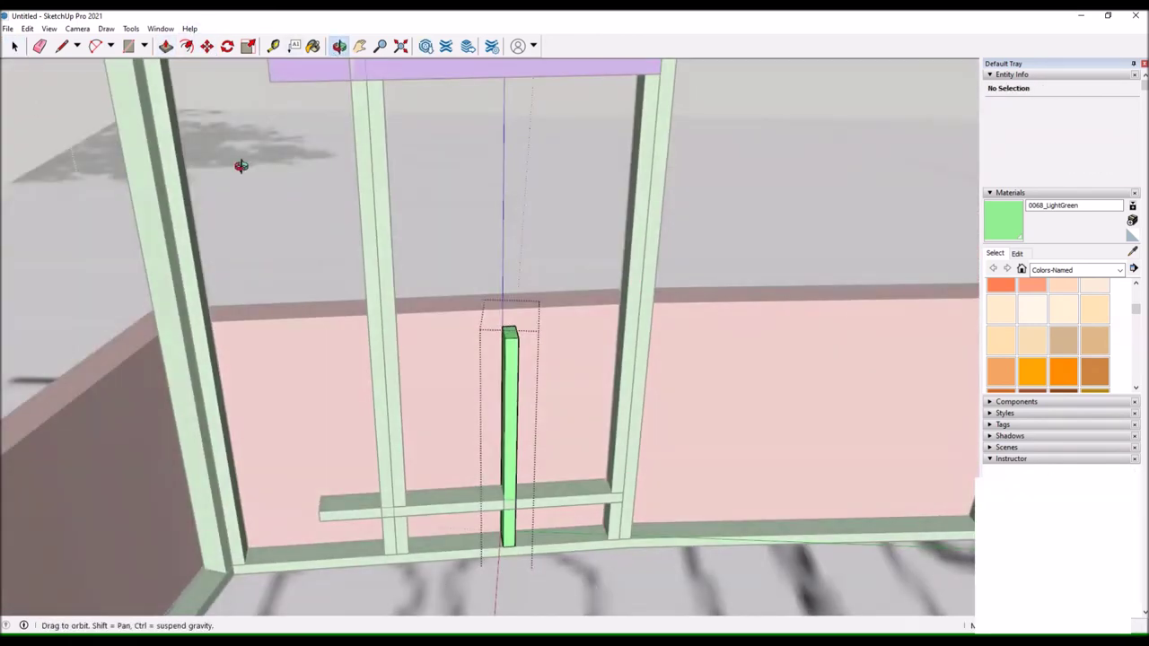
left_click(443, 525)
left_click_drag(443, 524, 220, 61)
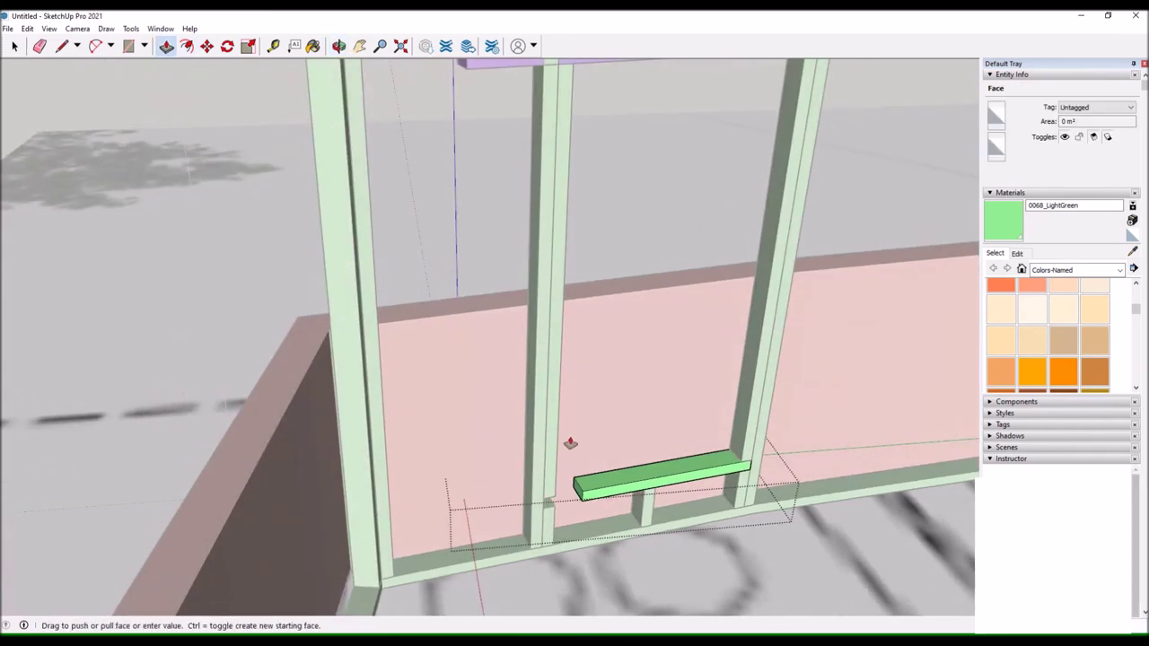
scroll("down", 3)
left_click_drag(570, 443, 170, 51)
left_click_drag(527, 119, 609, 208)
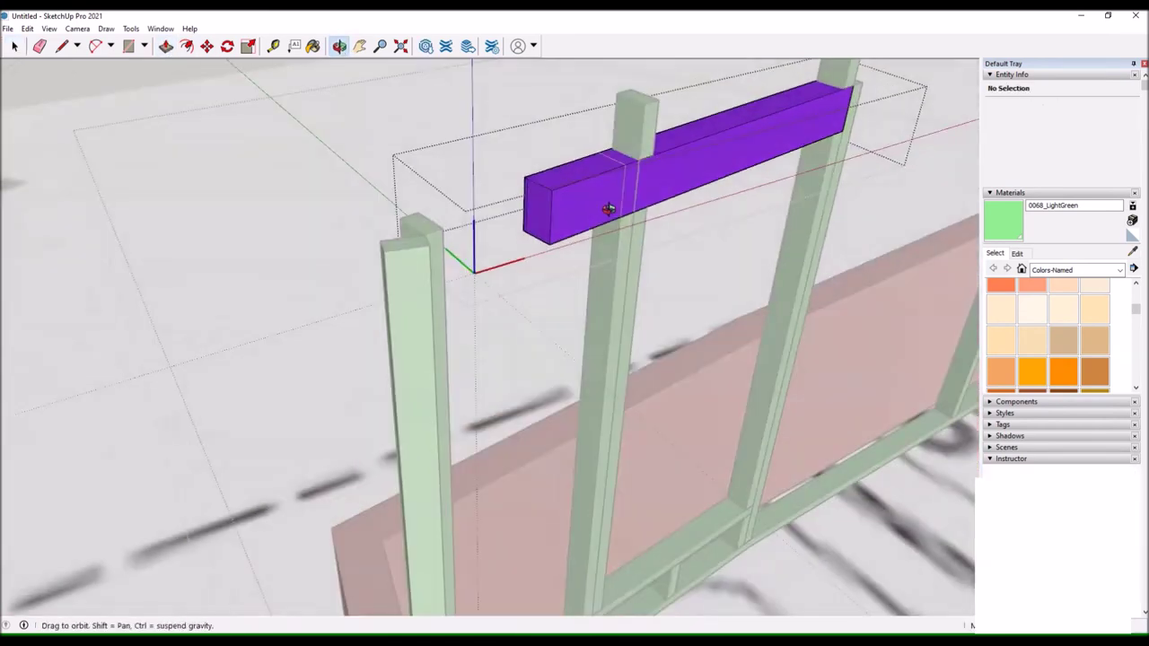
Draw a line splitting the purple header's front face where it meets the stud.
scroll("up", 3)
scroll("up", 3)
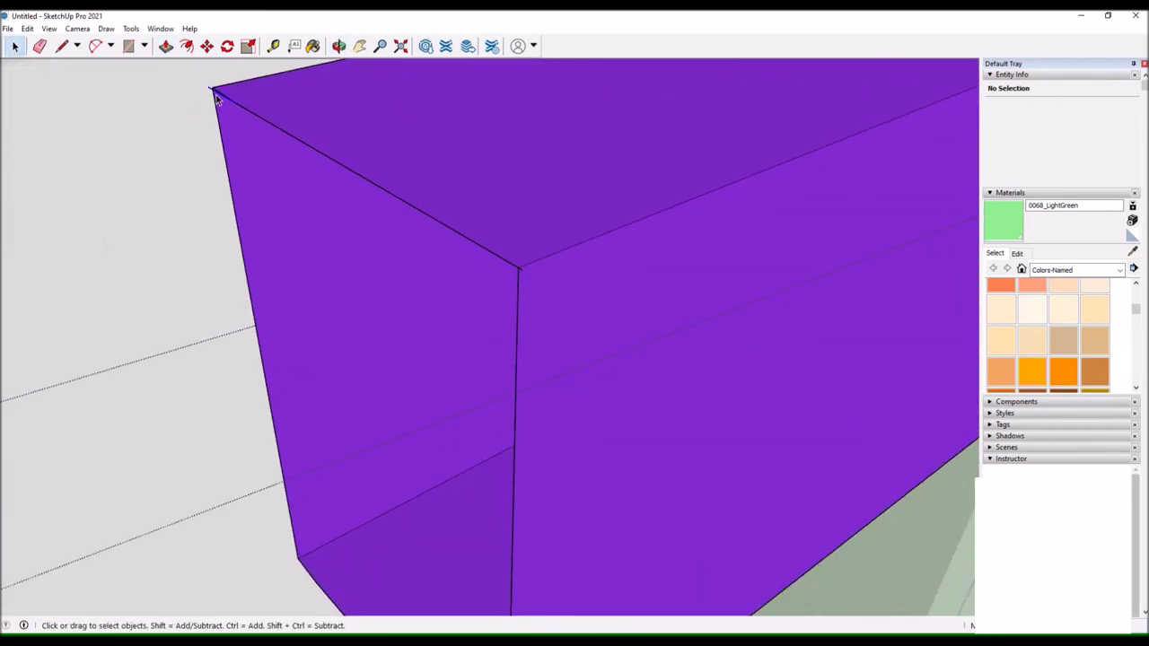
left_click_drag(214, 86, 413, 462)
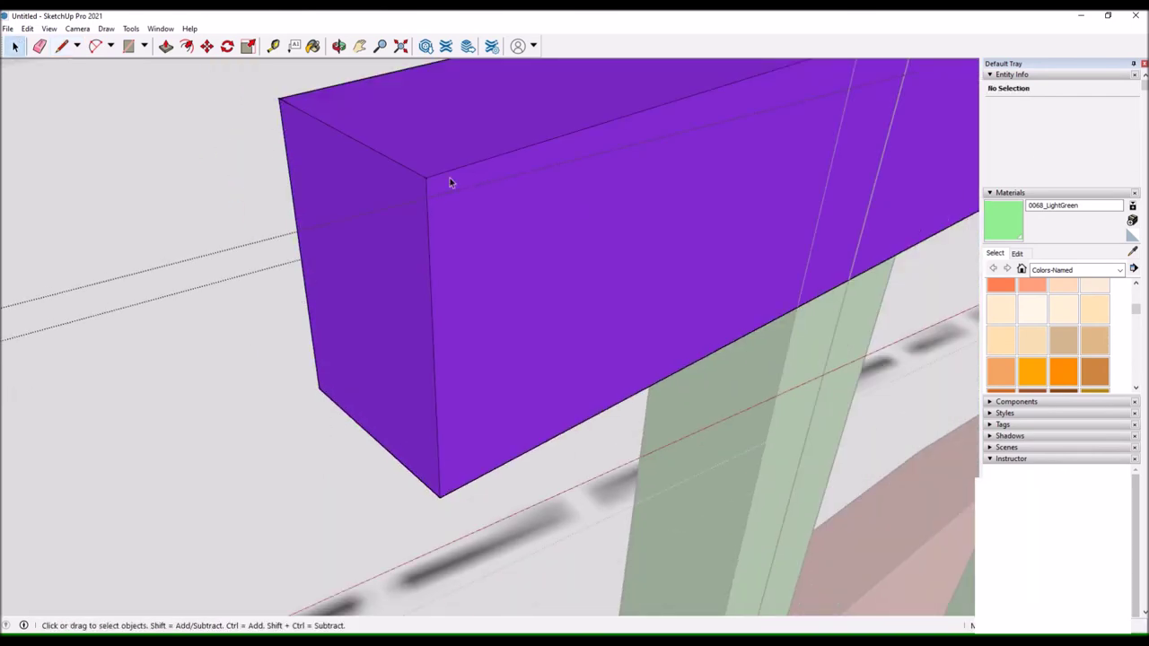
scroll("up", 3)
key("p")
left_click_drag(347, 223, 359, 167)
scroll("down", 3)
key("l")
scroll("up", 3)
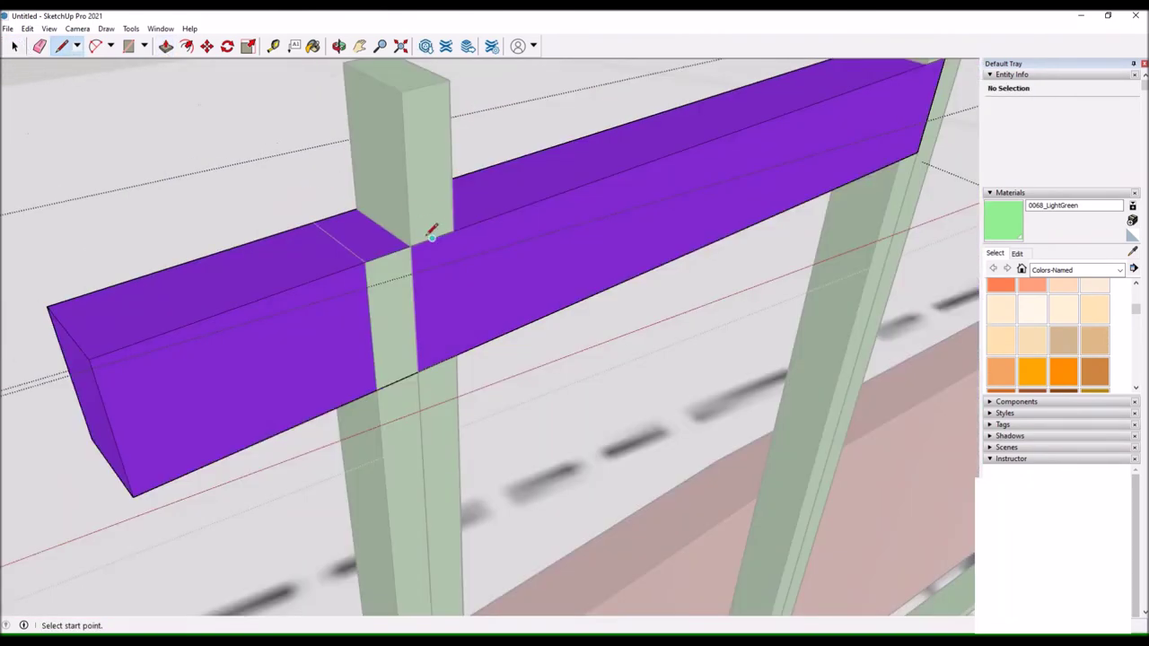
left_click(419, 371)
Push the header's outer end back so it finishes flush with the stud.
key("p")
left_click_drag(296, 323, 268, 288)
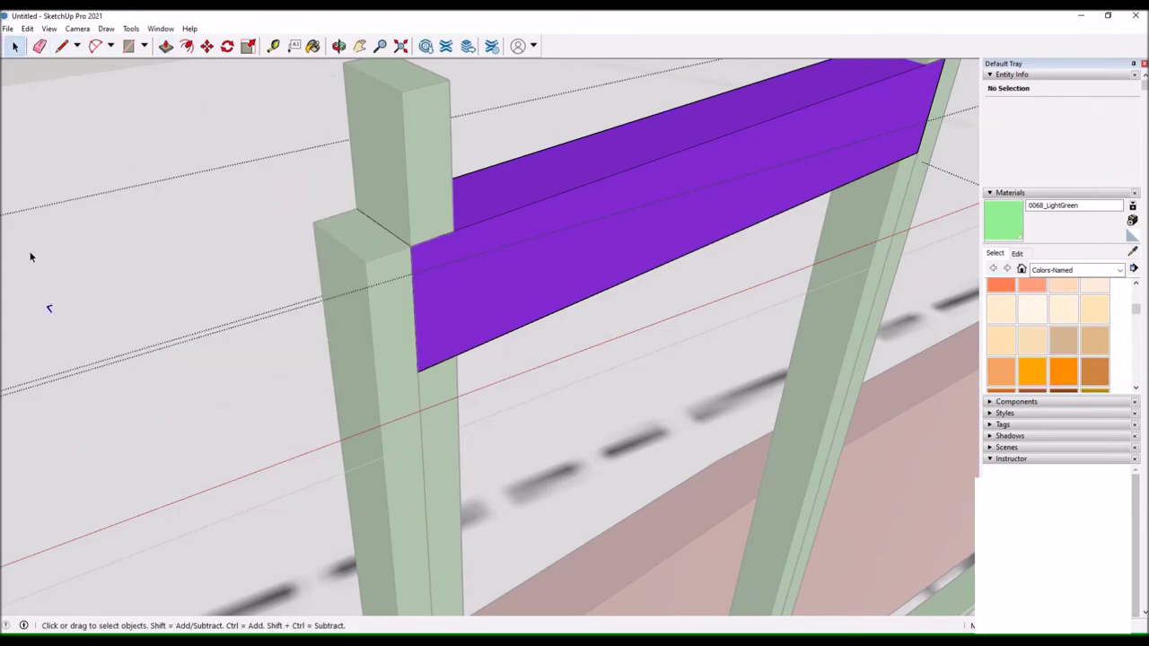
scroll("down", 3)
left_click_drag(252, 143, 392, 222)
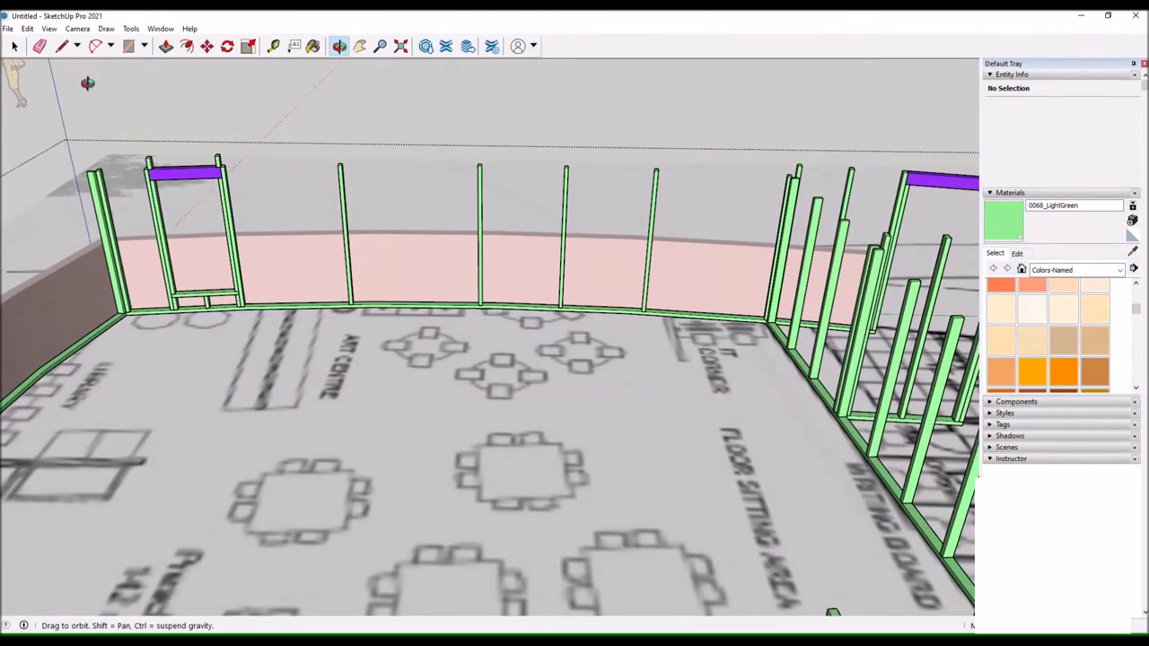
Copy the door studs and sill to a spot midway along the curved wall.
key("l")
scroll("up", 3)
scroll("up", 3)
scroll("up", 3)
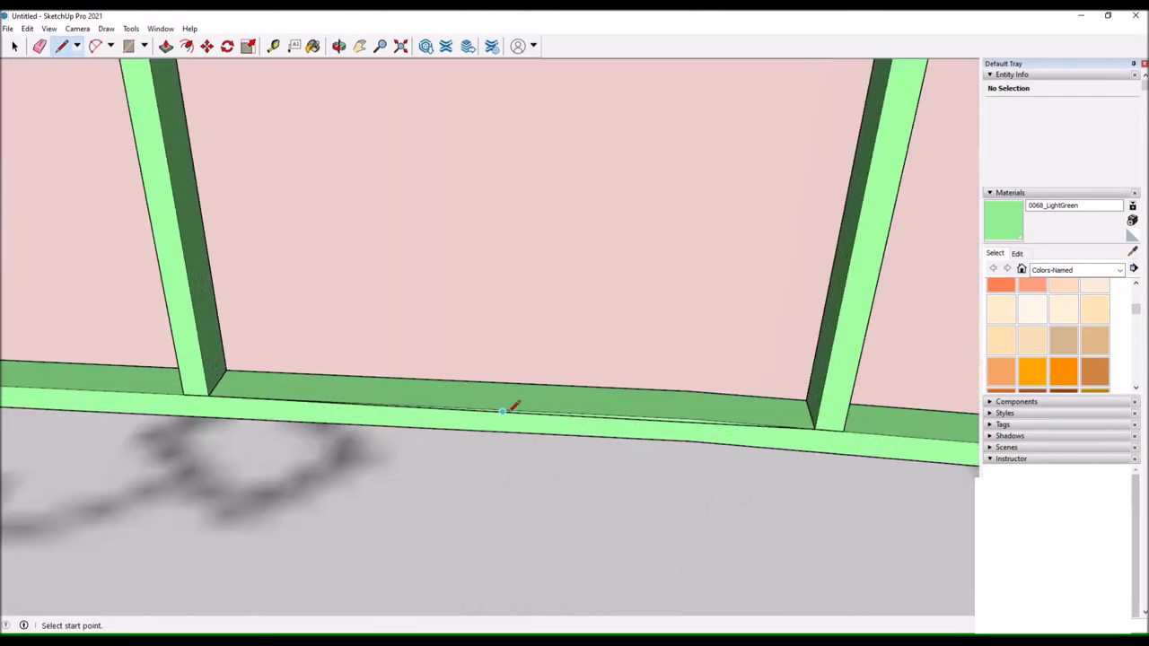
scroll("down", 3)
scroll("down", 3)
key("space")
scroll("down", 3)
scroll("up", 3)
left_click_drag(359, 377, 284, 425)
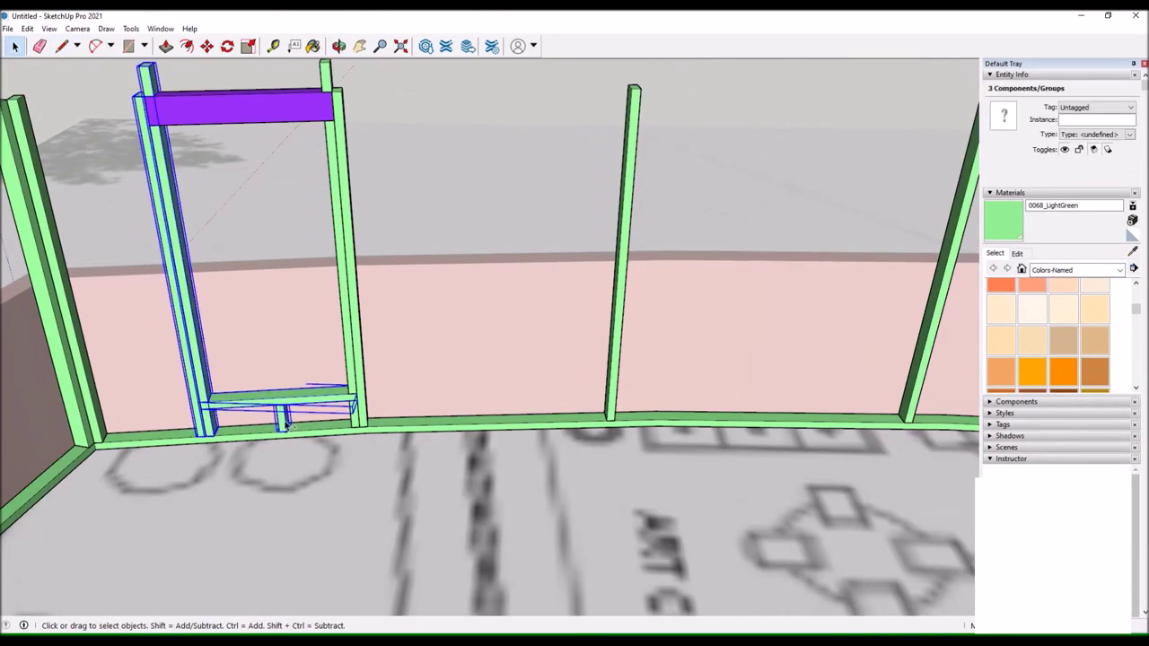
key("m")
scroll("up", 3)
scroll("up", 3)
left_click(601, 436)
scroll("down", 3)
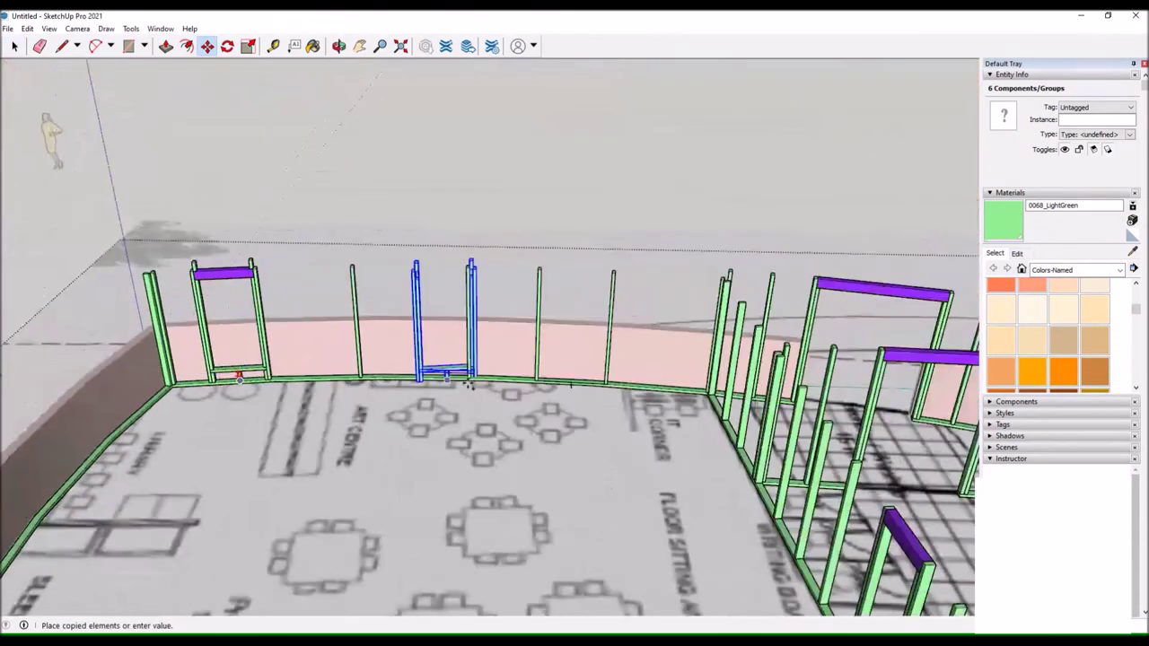
scroll("up", 3)
scroll("up", 3)
Rotate the copied framing to follow the curve of the plate.
key("q")
scroll("up", 3)
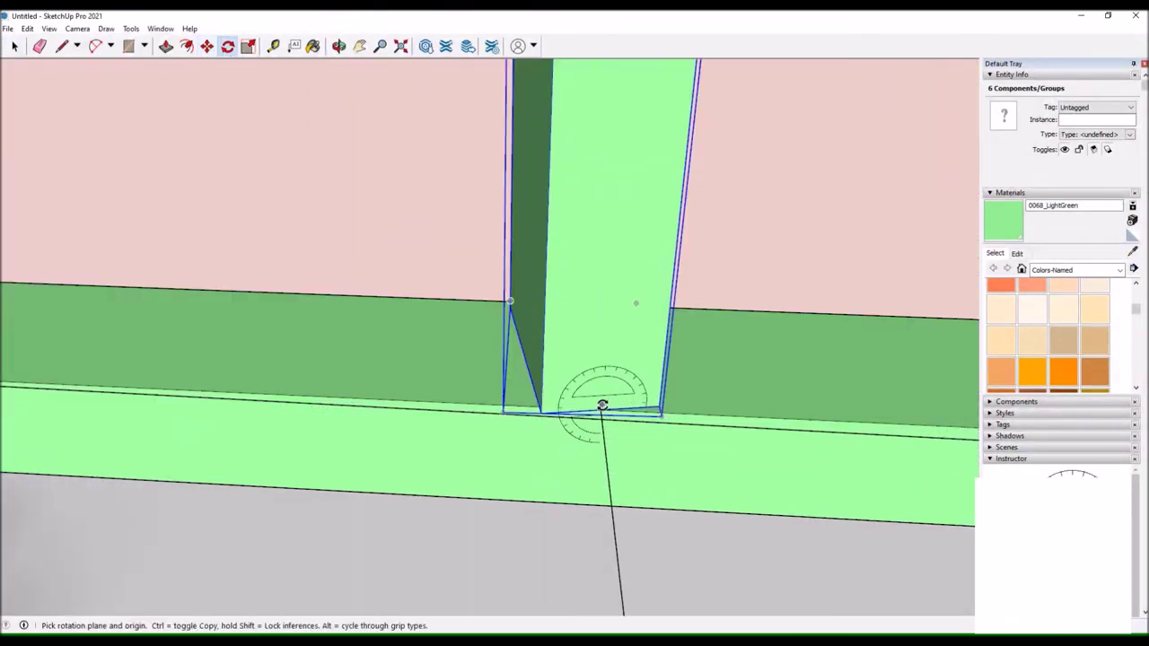
scroll("up", 3)
left_click_drag(283, 67, 225, 52)
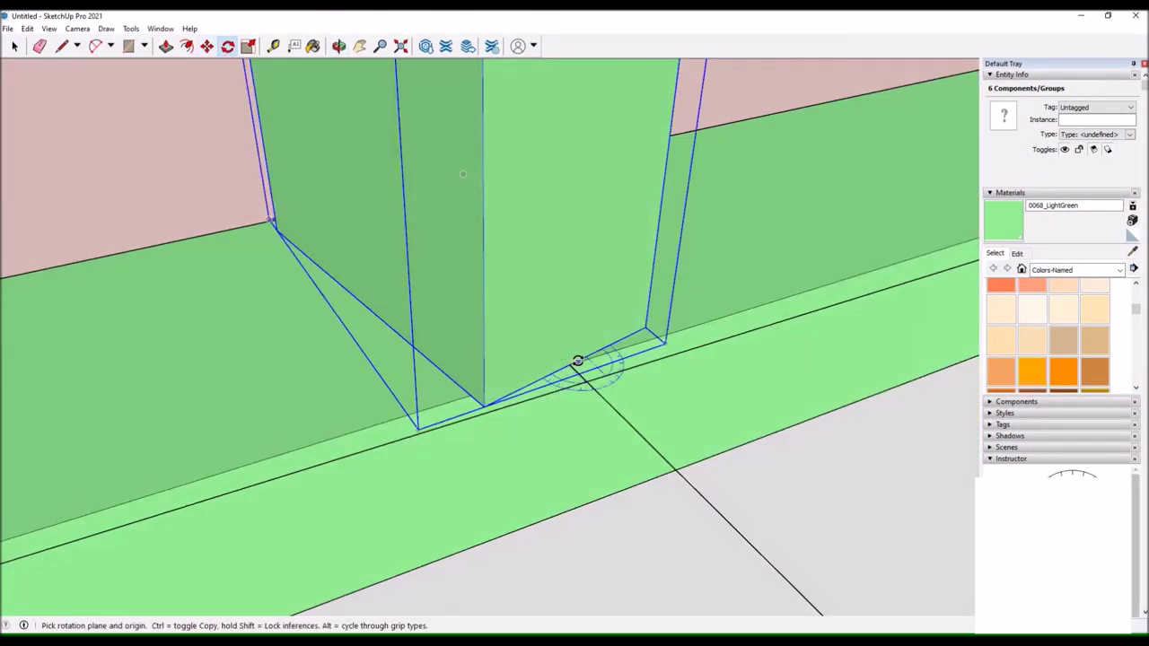
scroll("down", 3)
scroll("down", 3)
Copy the purple header onto the new doorway frame.
key("space")
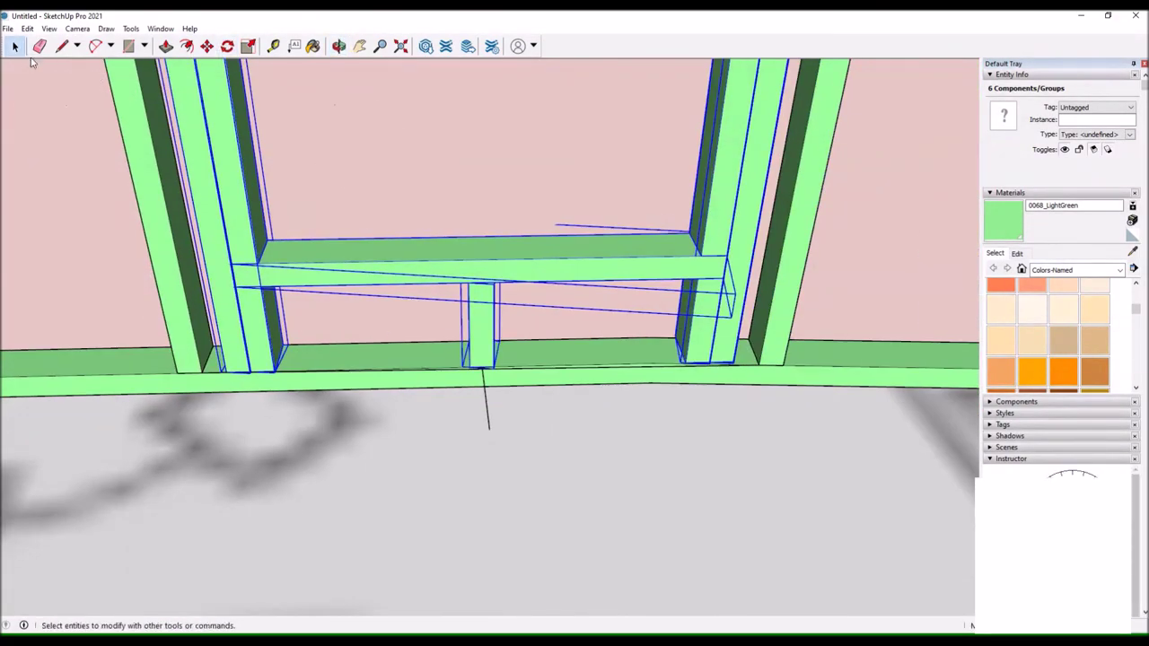
left_click(476, 377)
scroll("up", 3)
scroll("down", 3)
scroll("down", 3)
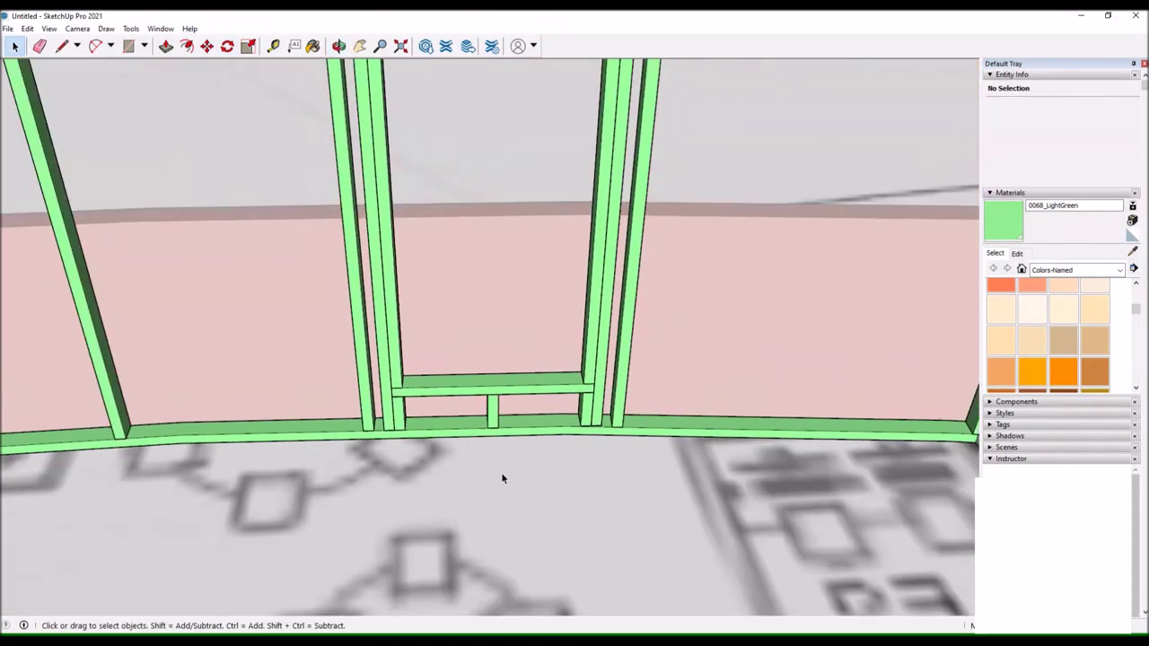
scroll("down", 3)
scroll("up", 3)
key("m")
key("ctrl")
left_click(101, 353)
scroll("up", 3)
scroll("up", 3)
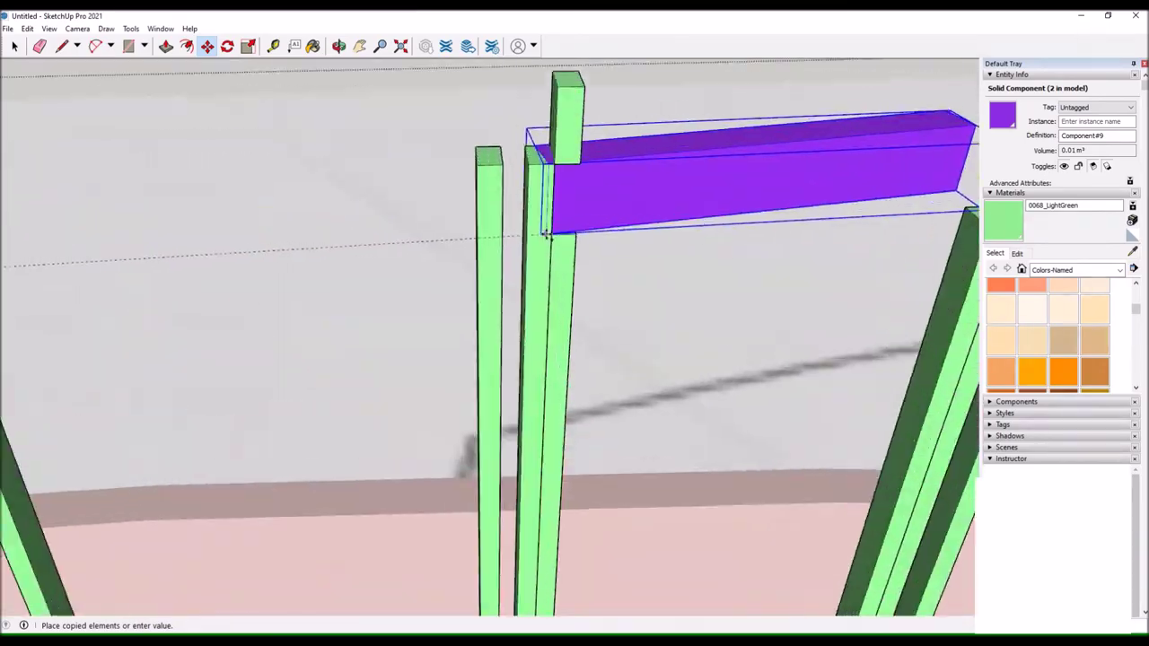
scroll("up", 3)
scroll("down", 3)
key("space")
scroll("down", 3)
left_click_drag(557, 189, 431, 225)
scroll("down", 3)
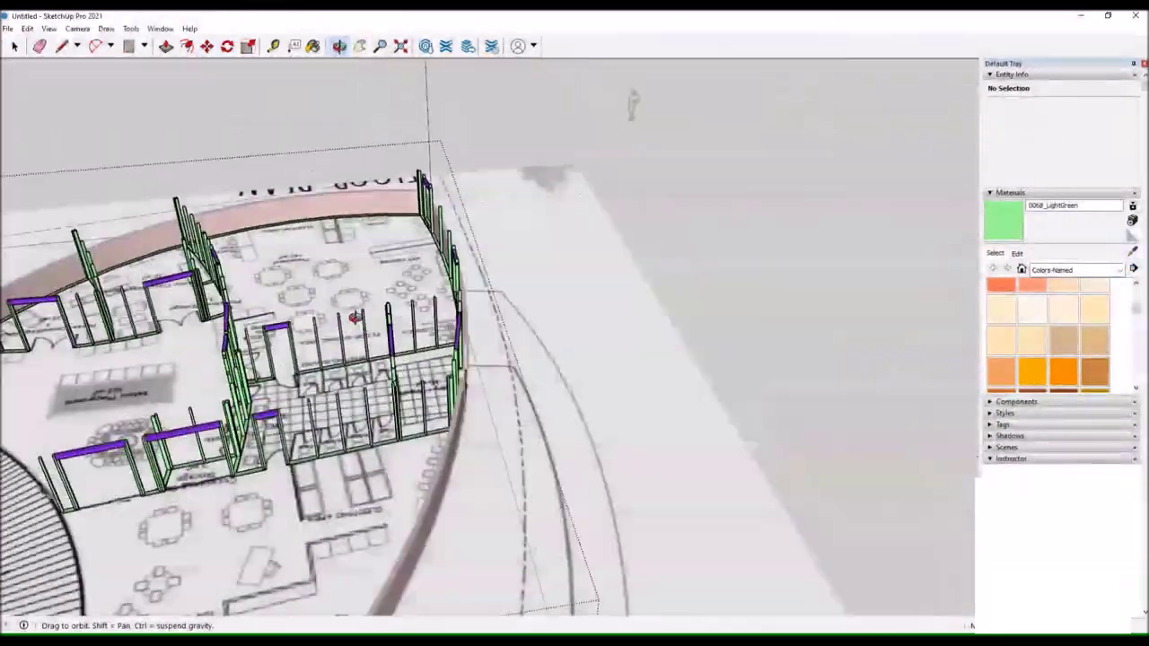
Copy a stud from the curved wall to a new spot along the curved bottom plate.
scroll("up", 3)
left_click_drag(247, 210, 192, 105)
key("space")
scroll("up", 3)
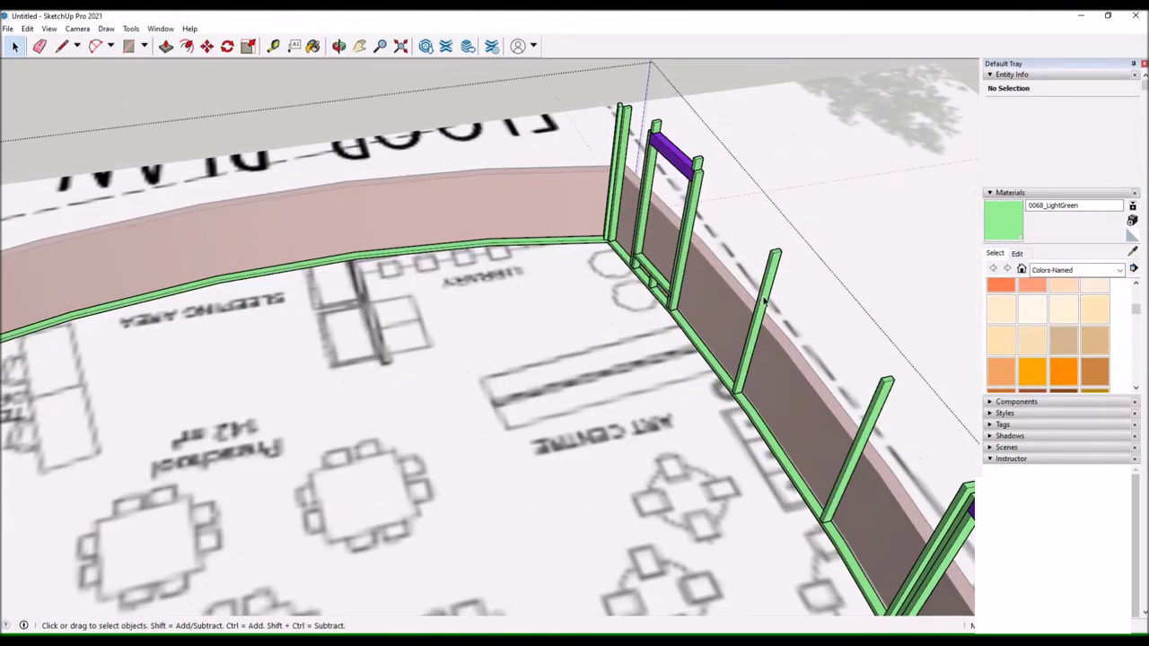
left_click(718, 252)
left_click_drag(718, 251, 574, 218)
scroll("up", 3)
scroll("up", 3)
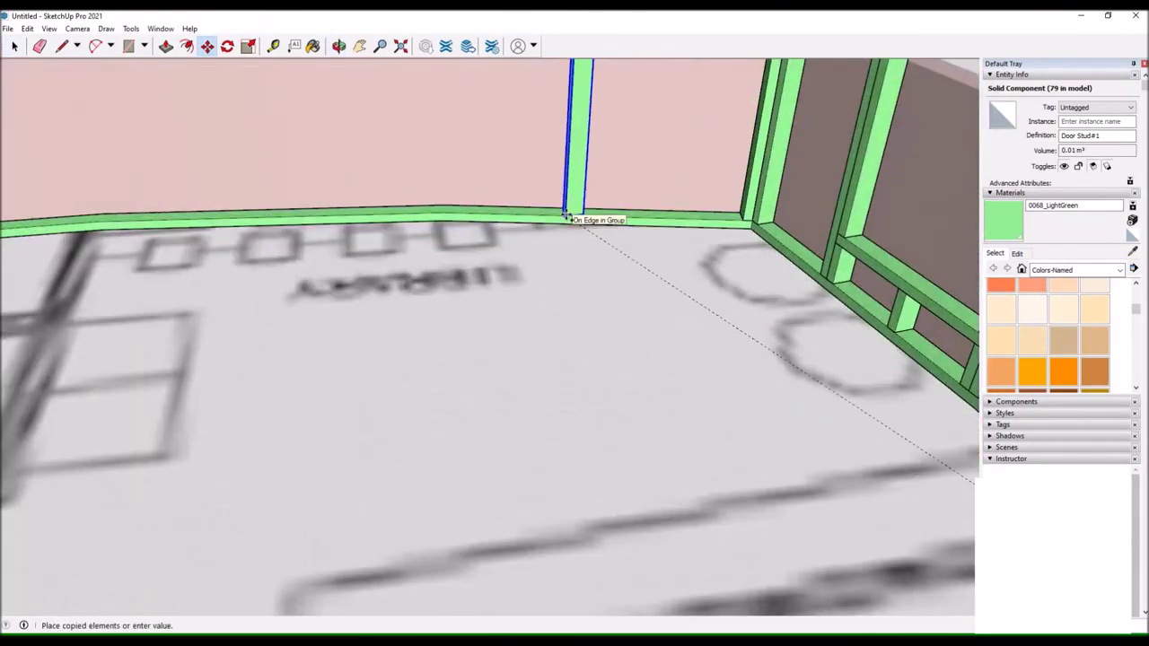
key("q")
scroll("up", 3)
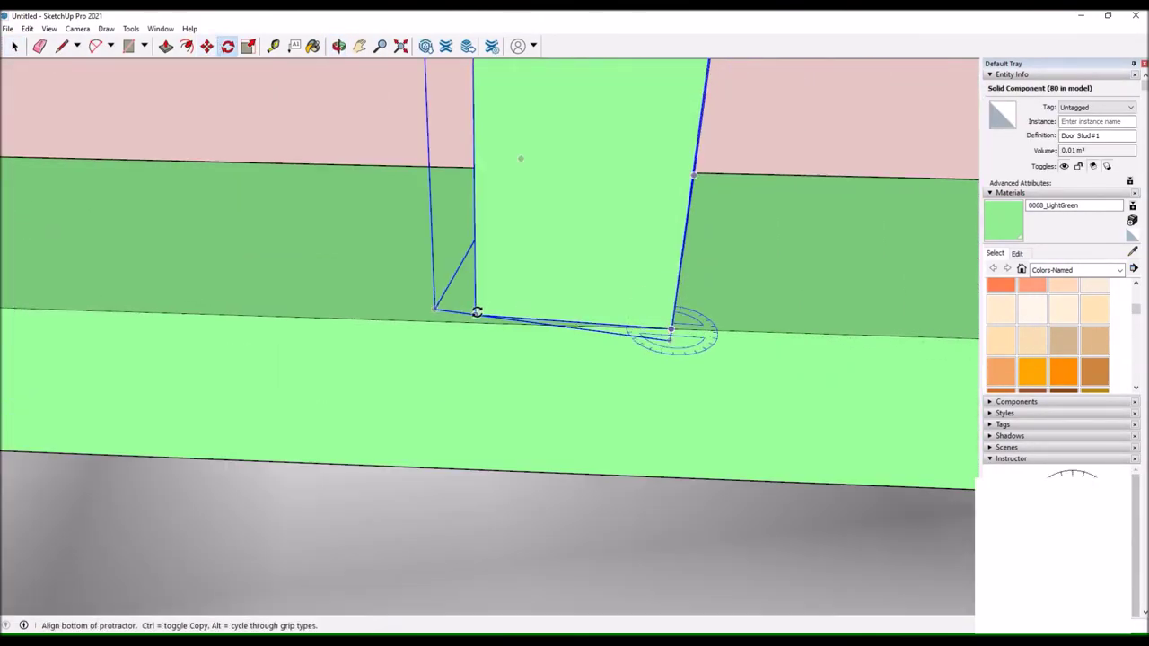
left_click_drag(476, 308, 808, 323)
scroll("down", 3)
key("m")
scroll("up", 3)
left_click(590, 312)
key("ctrl")
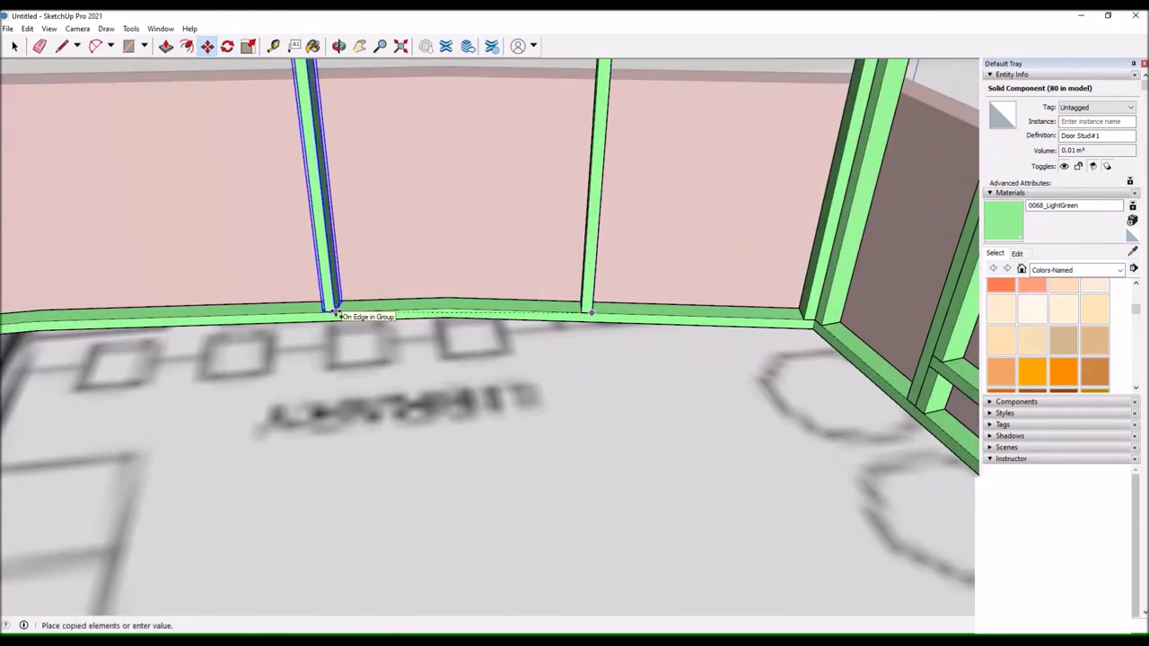
scroll("up", 3)
left_click(290, 332)
scroll("down", 3)
left_click_drag(389, 364, 502, 270)
scroll("down", 3)
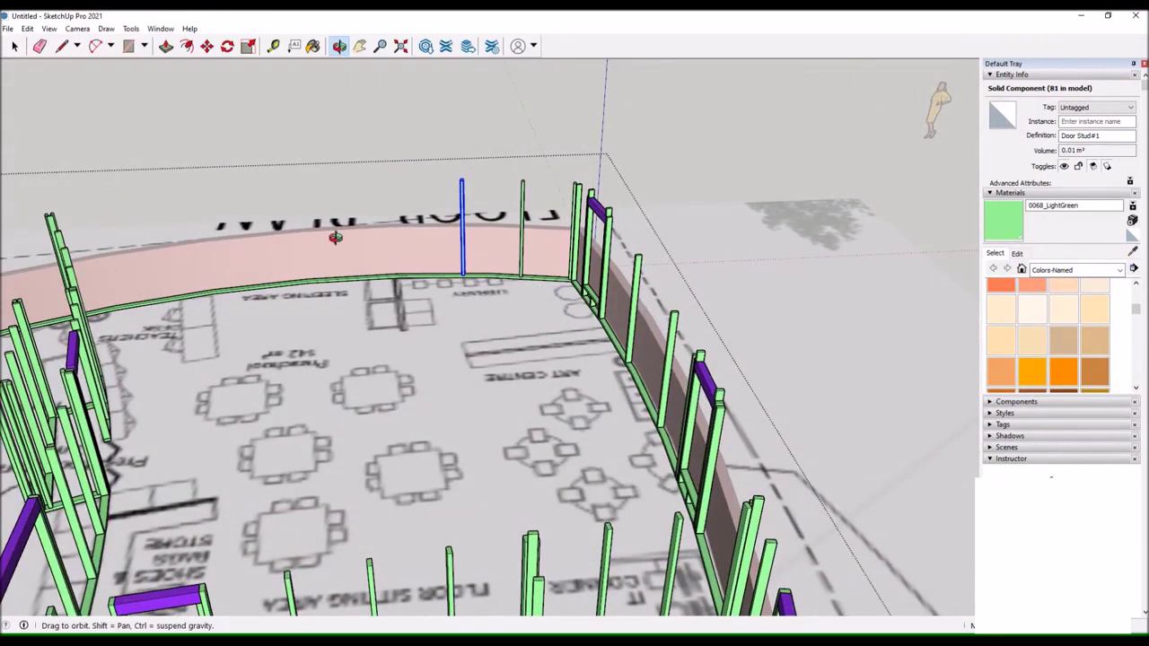
Copy another stud onto the bottom plate and rotate it square to the curve.
key("m")
scroll("up", 3)
scroll("up", 3)
left_click(446, 337)
key("ctrl")
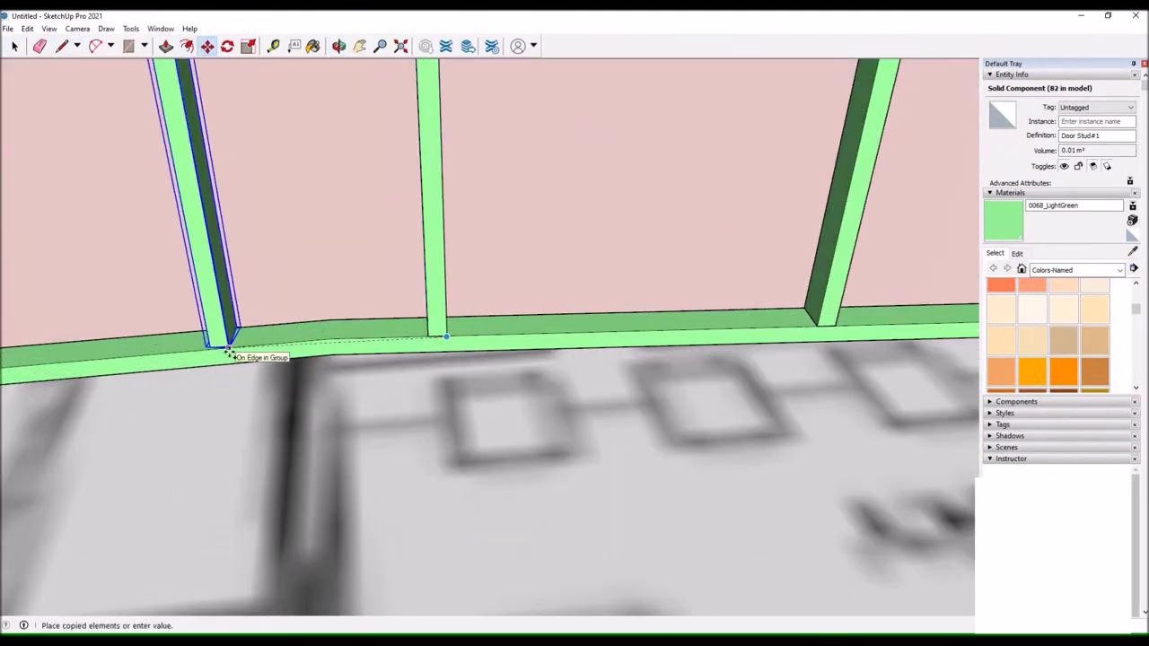
scroll("down", 3)
scroll("down", 3)
scroll("up", 3)
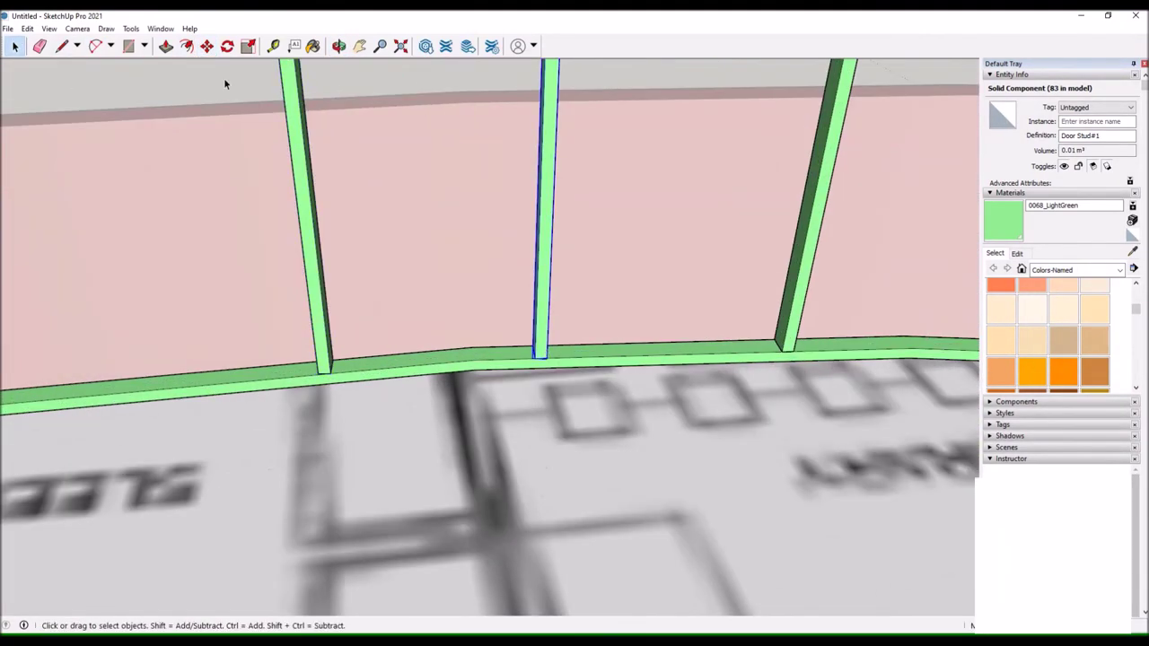
scroll("up", 3)
left_click(522, 377)
key("q")
scroll("down", 3)
left_click_drag(513, 372, 288, 206)
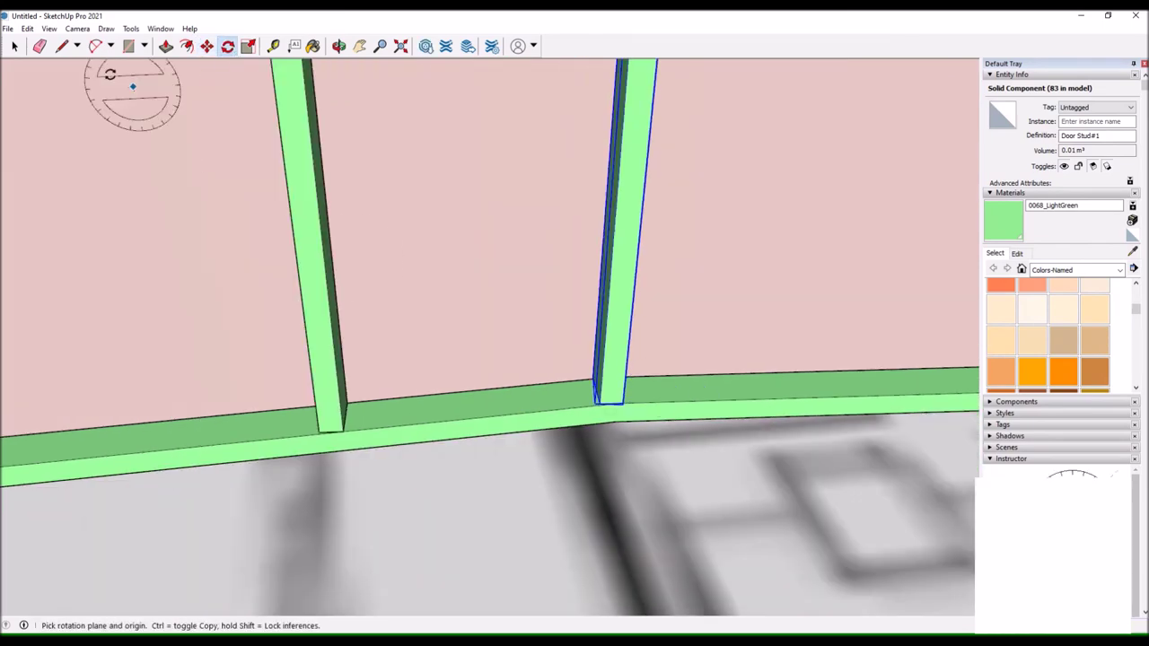
scroll("up", 3)
scroll("down", 3)
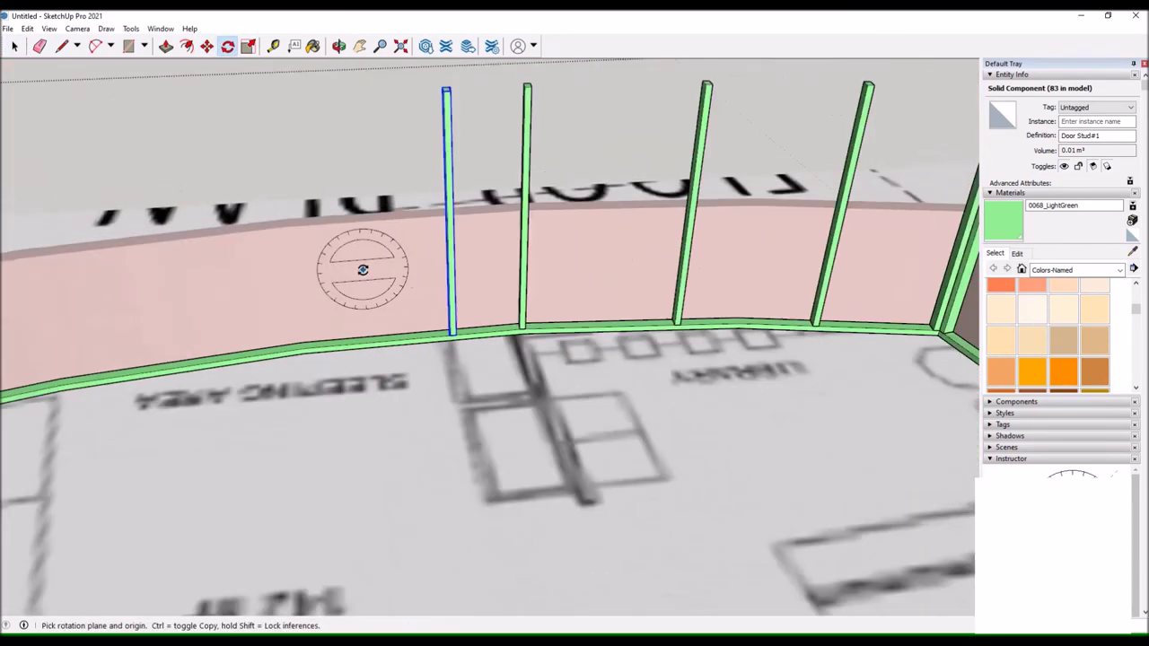
scroll("down", 3)
scroll("up", 3)
scroll("up", 3)
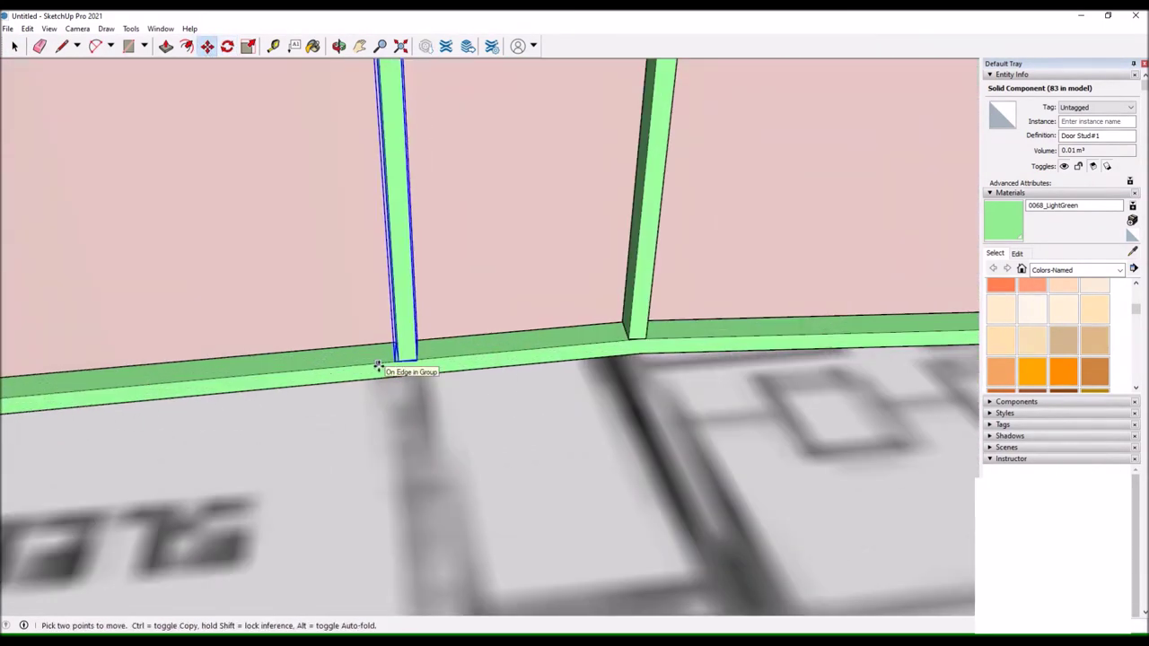
scroll("down", 3)
scroll("down", 3)
Orbit around the floor plan to review the whole curved wall framing.
key("m")
left_click_drag(568, 186, 466, 314)
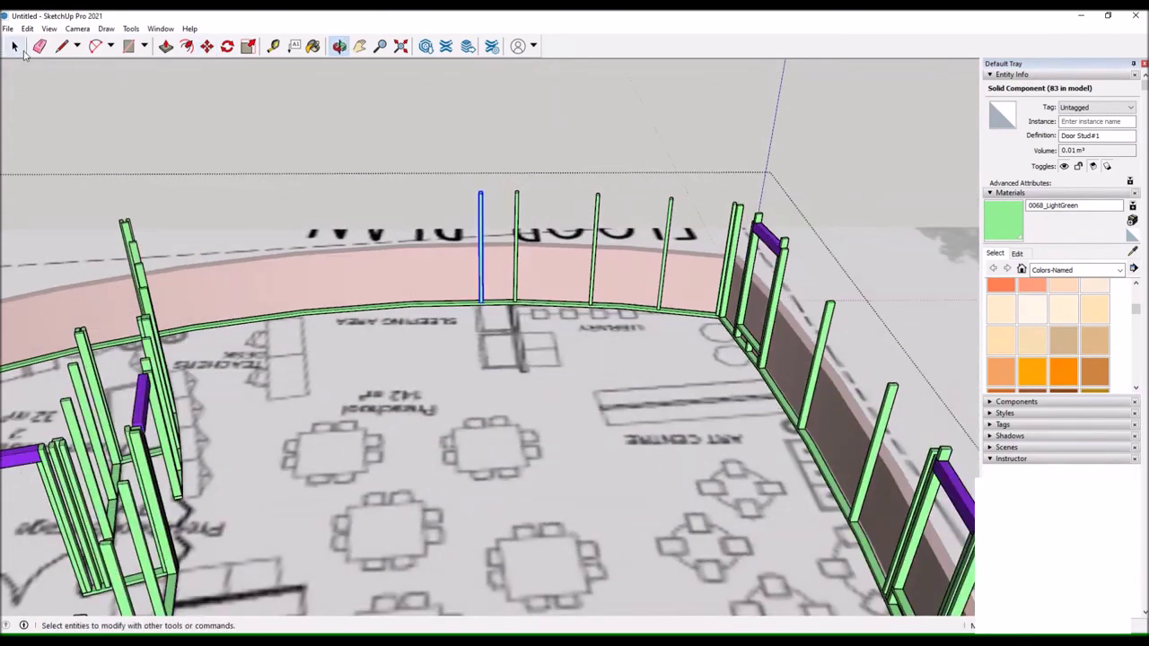
scroll("up", 3)
scroll("down", 3)
left_click_drag(577, 302, 210, 171)
scroll("up", 3)
scroll("up", 3)
scroll("up", 3)
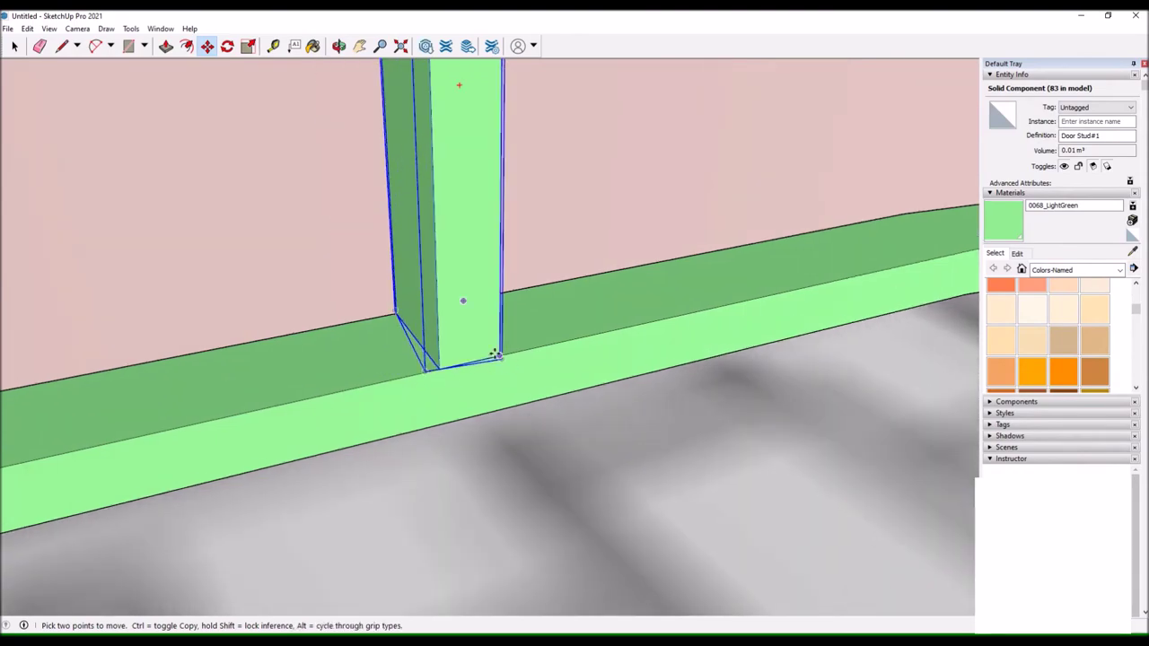
scroll("down", 3)
scroll("up", 3)
left_click_drag(636, 226, 430, 289)
scroll("down", 3)
scroll("down", 3)
left_click_drag(449, 175, 284, 185)
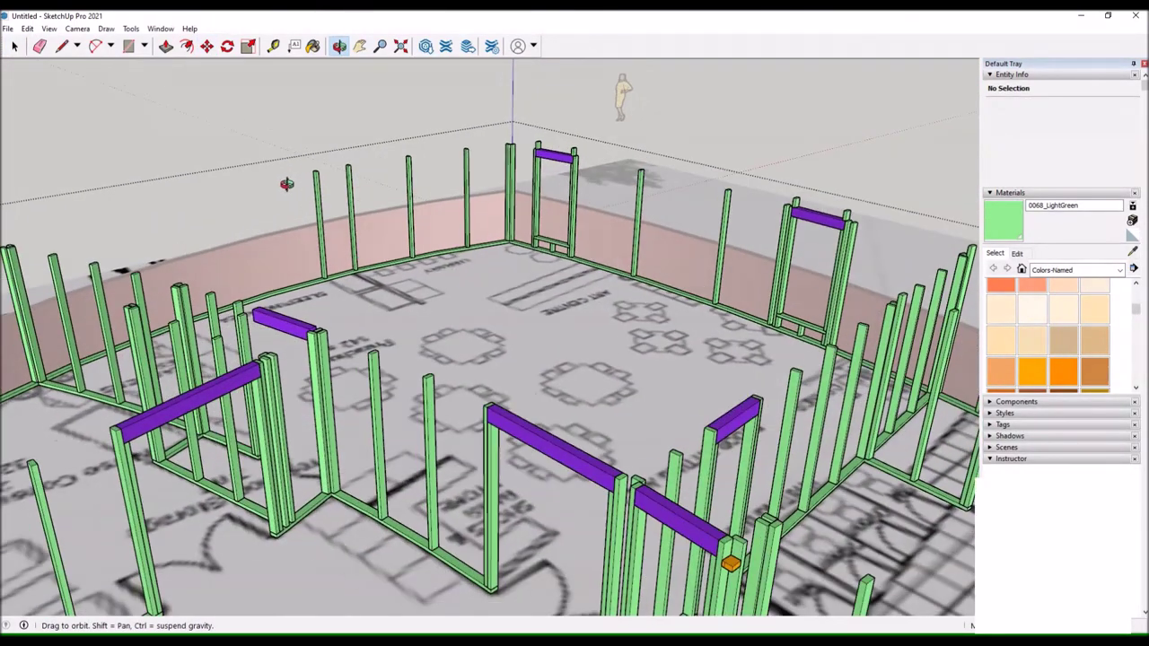
scroll("up", 3)
Copy a door stud along the plate, then open the curved red wall group.
left_click(410, 193)
key("m")
scroll("up", 3)
scroll("up", 3)
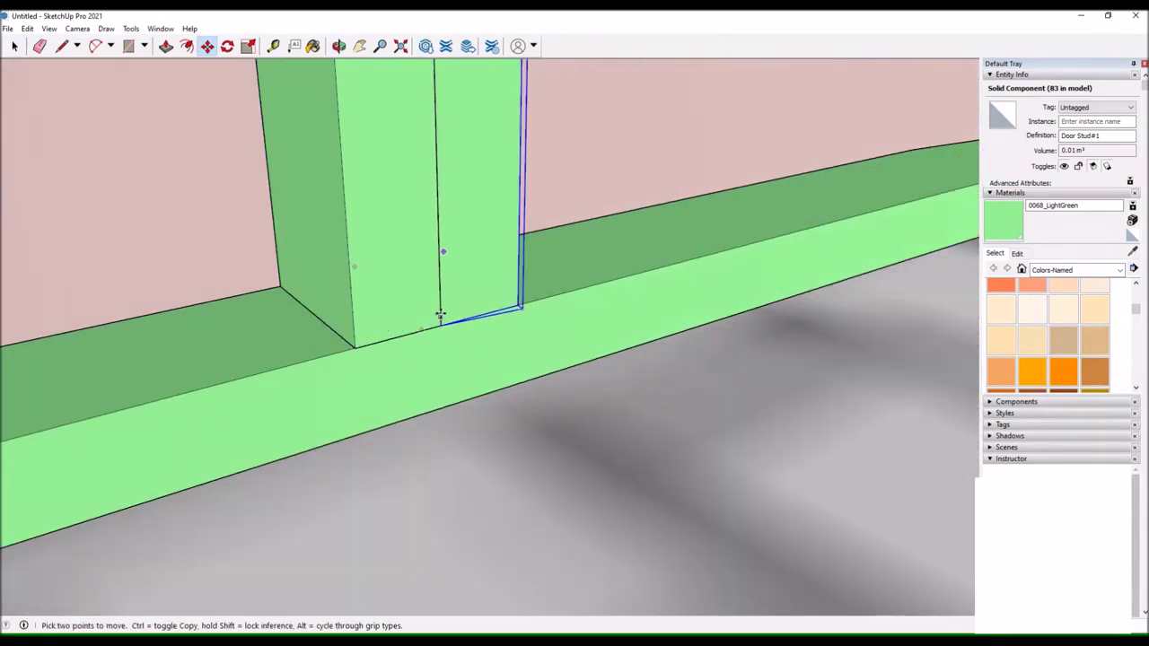
scroll("down", 3)
left_click(247, 318)
key("ctrl")
left_click_drag(247, 318, 727, 282)
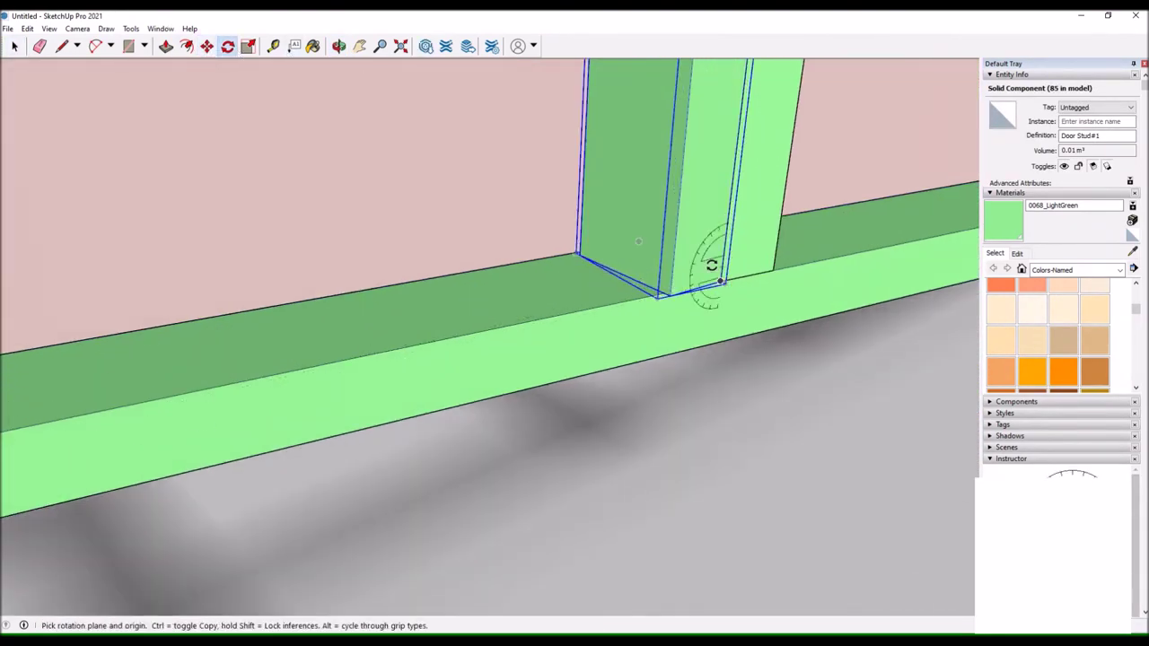
scroll("down", 3)
left_click_drag(485, 288, 494, 311)
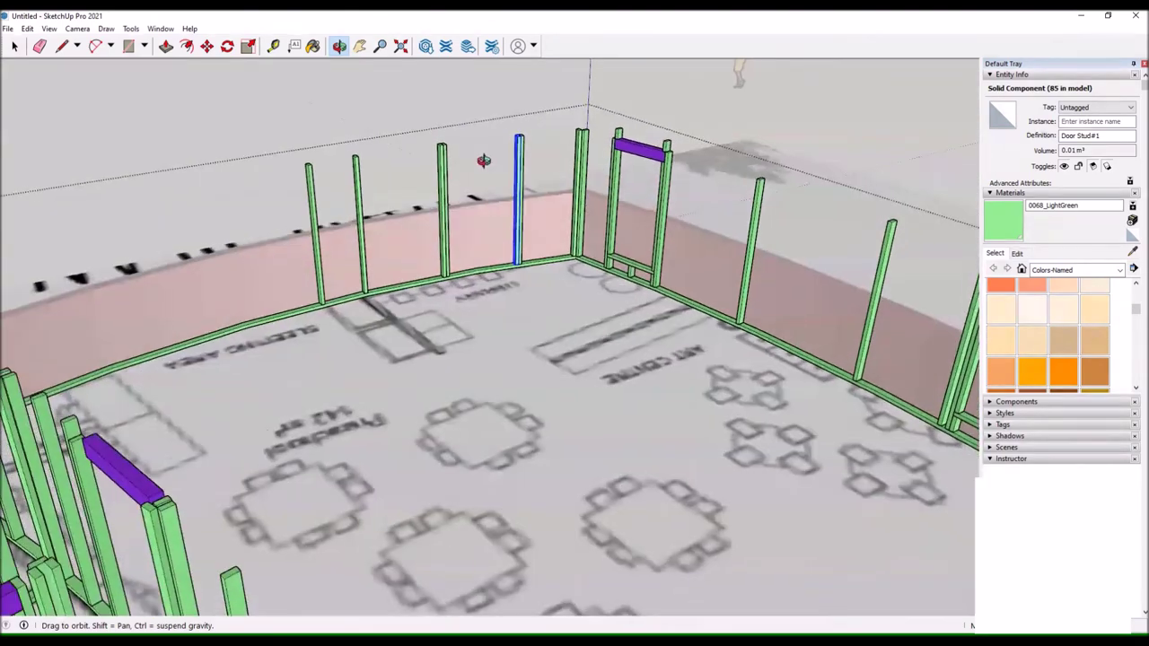
left_click_drag(329, 139, 469, 159)
double_click(134, 323)
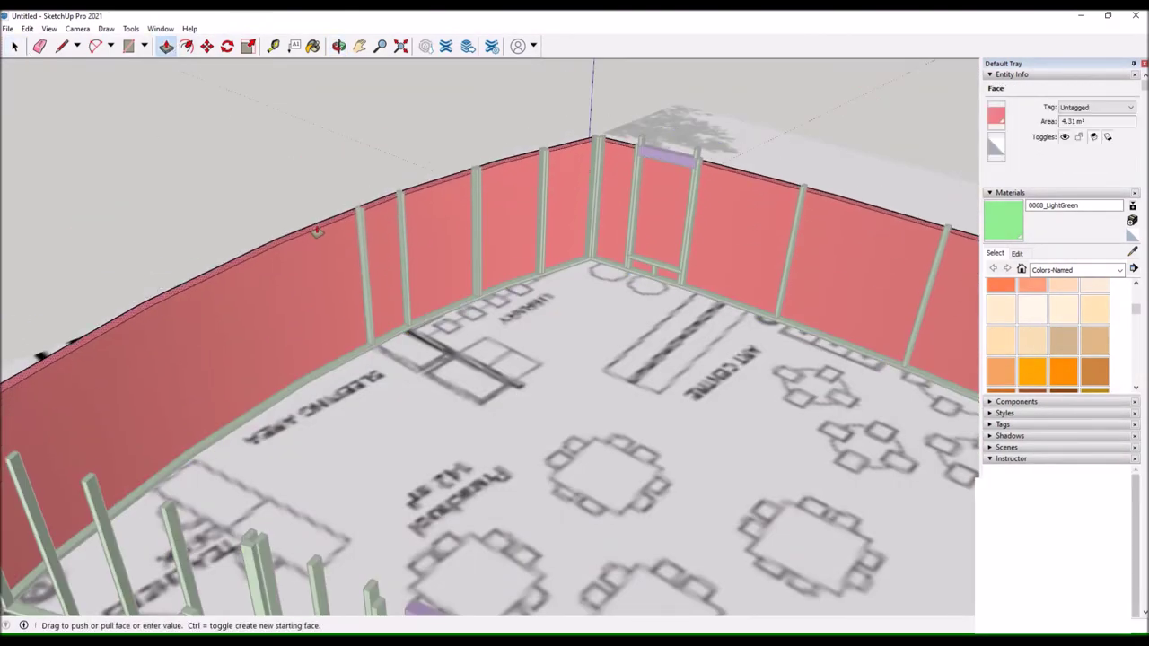
Start tracing the door outline on the red wall face at the door frame stud.
key("l")
scroll("up", 3)
scroll("down", 3)
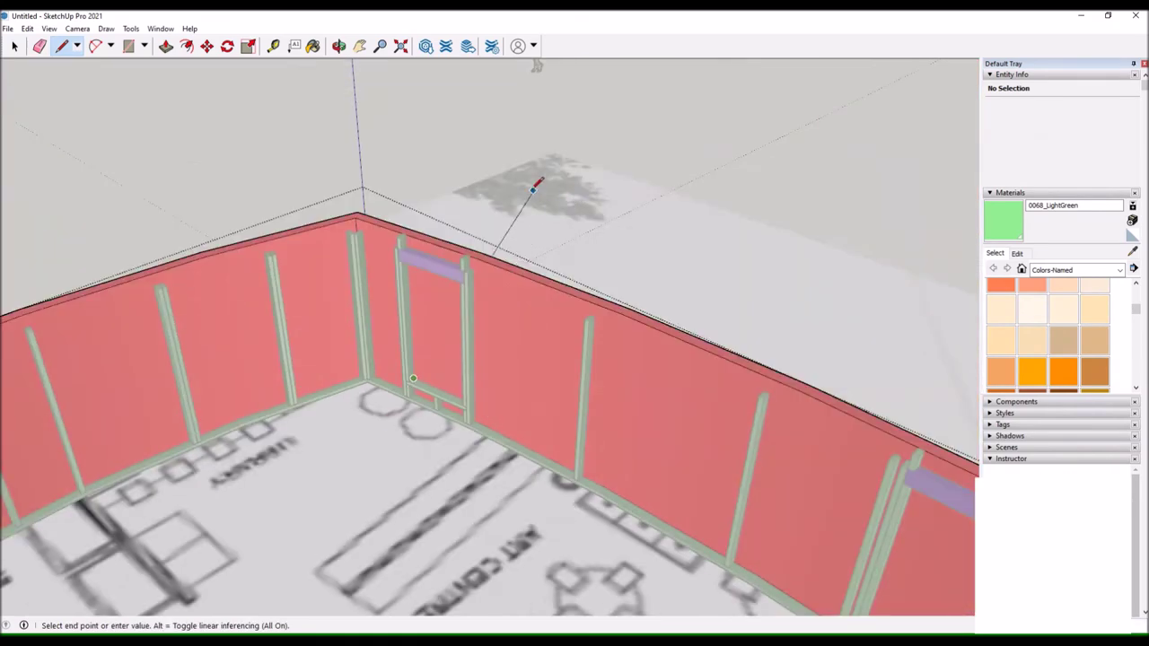
scroll("up", 3)
left_click(385, 392)
scroll("down", 3)
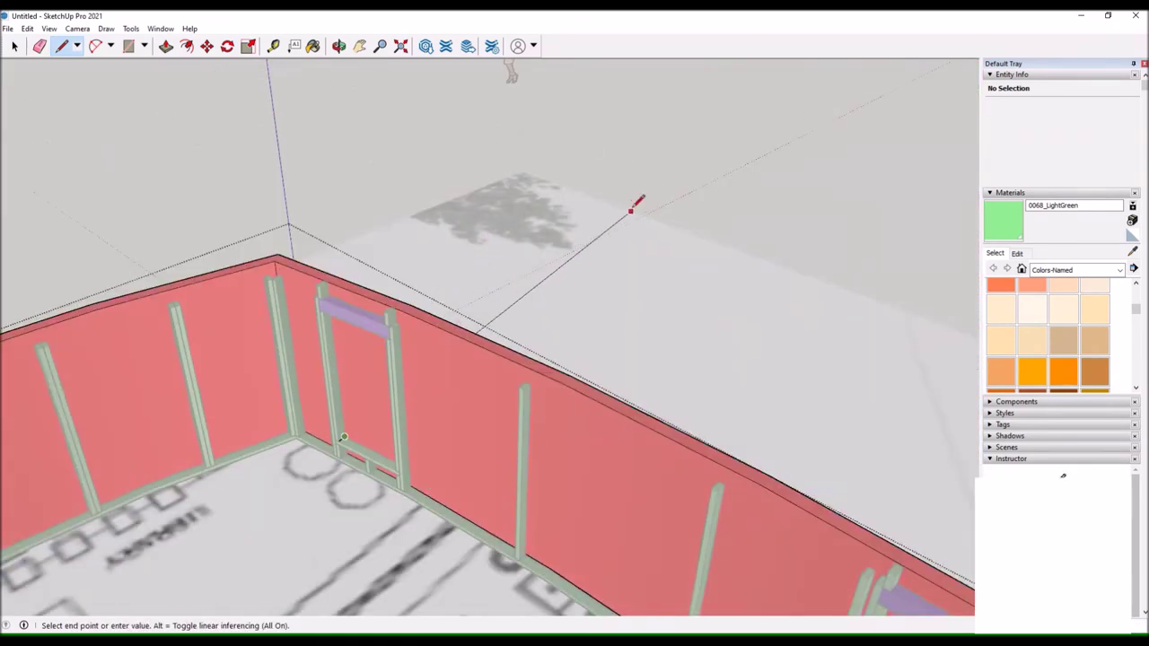
key("Escape")
scroll("up", 3)
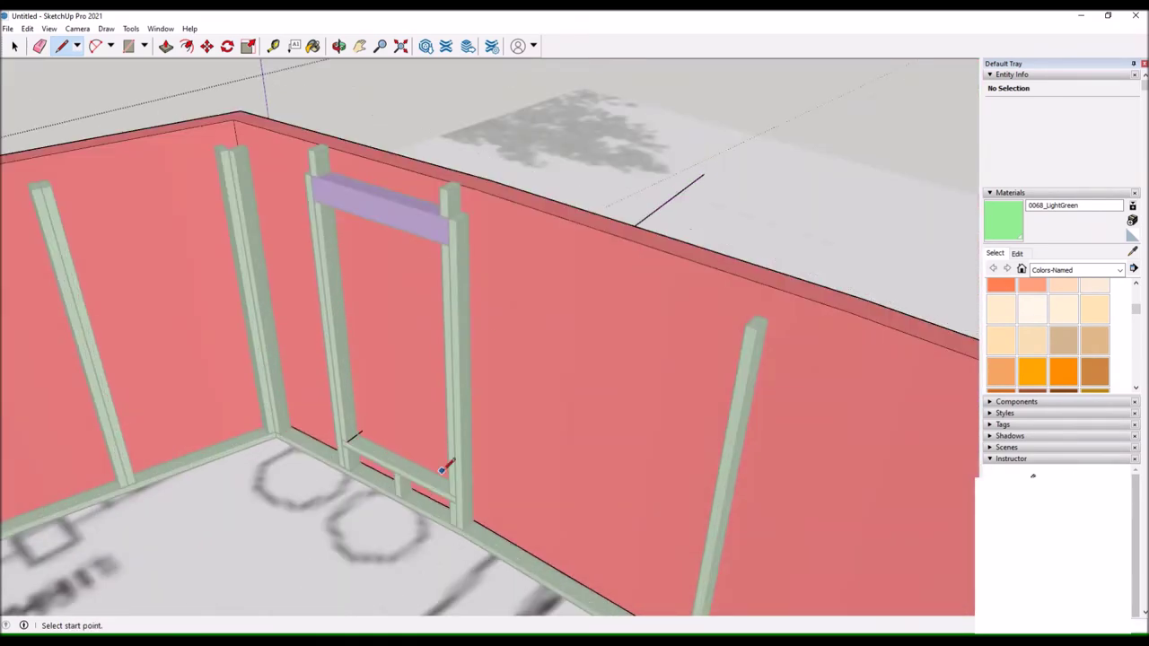
left_click(428, 460)
scroll("down", 3)
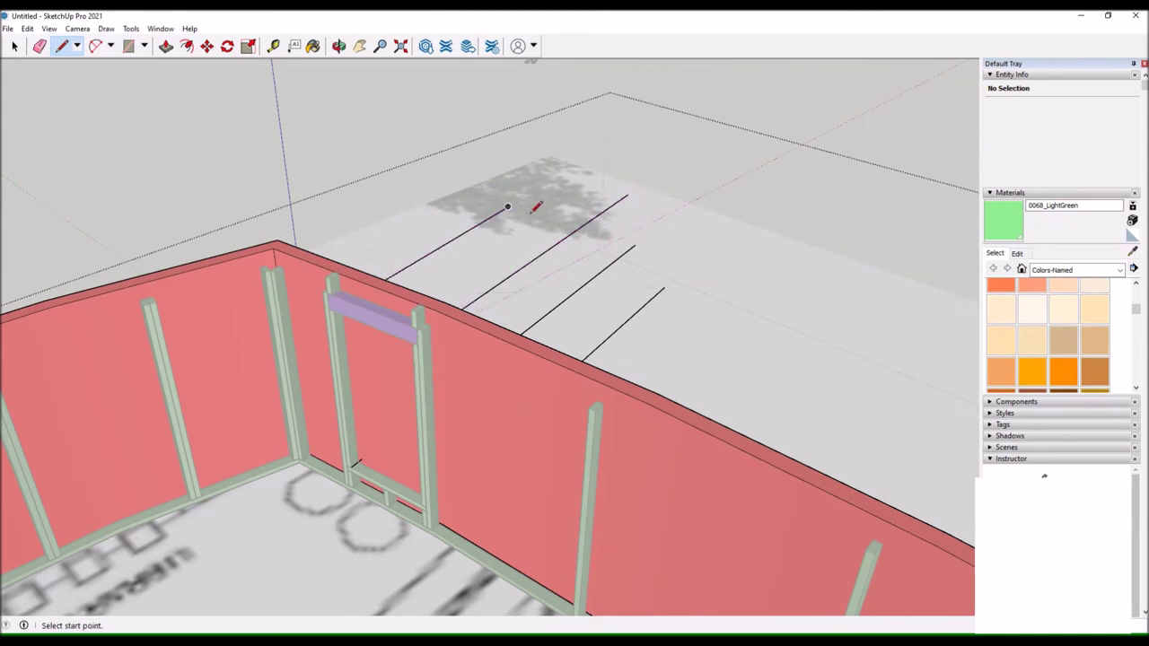
Orbit to face the door framing and finish tracing the door outline.
left_click_drag(357, 463, 414, 293)
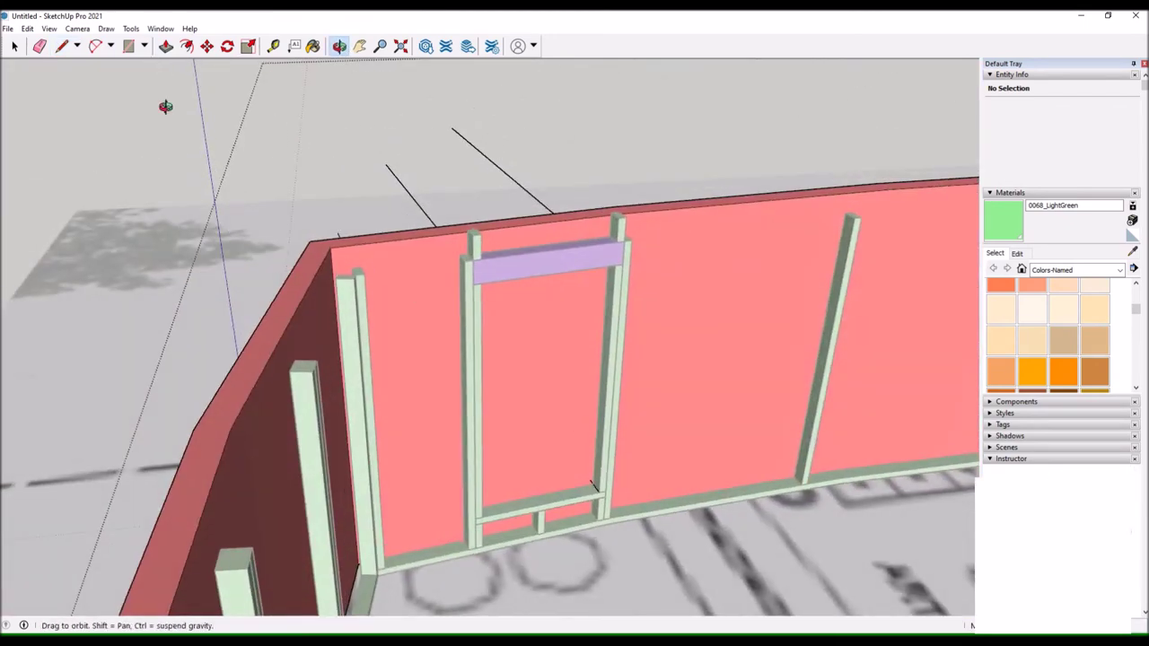
scroll("up", 3)
scroll("down", 3)
left_click_drag(538, 359, 489, 209)
scroll("up", 3)
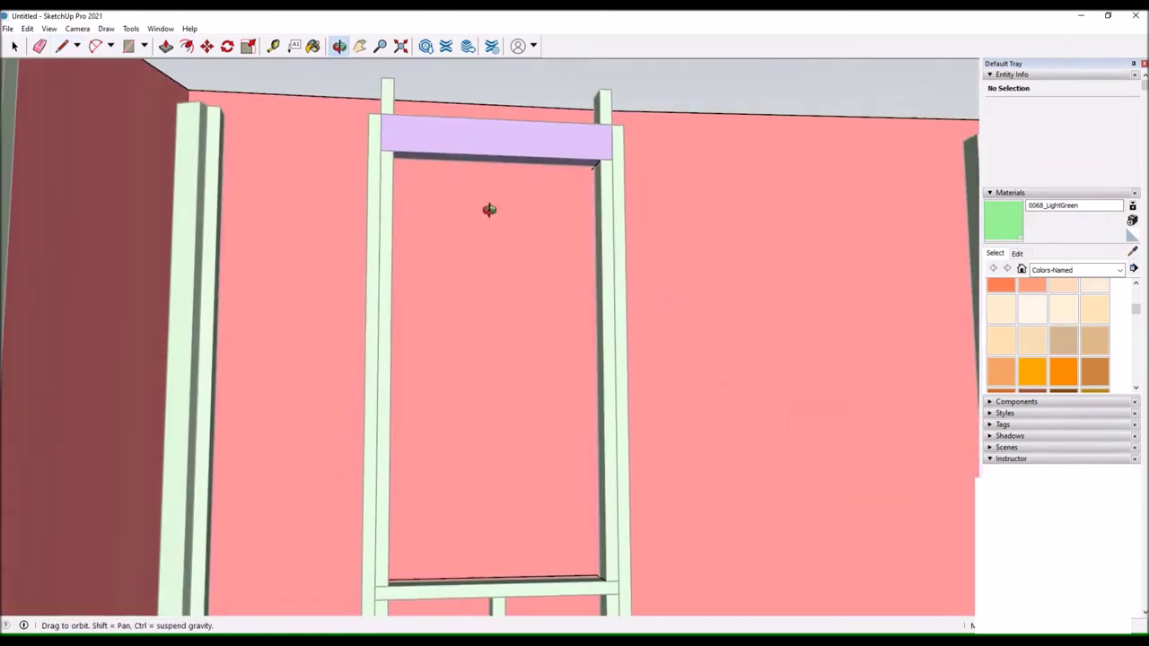
scroll("down", 3)
left_click_drag(539, 269, 379, 362)
scroll("down", 3)
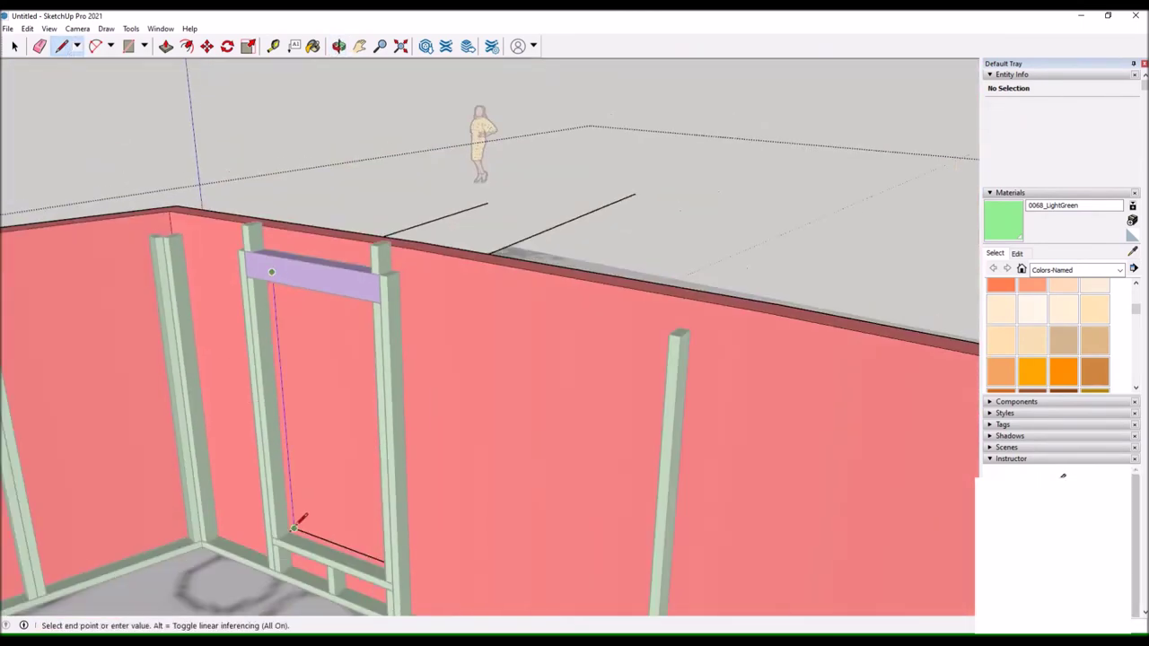
scroll("up", 3)
key("space")
scroll("down", 3)
Select the door-opening face on the wall and test-move it, then cancel.
left_click(339, 46)
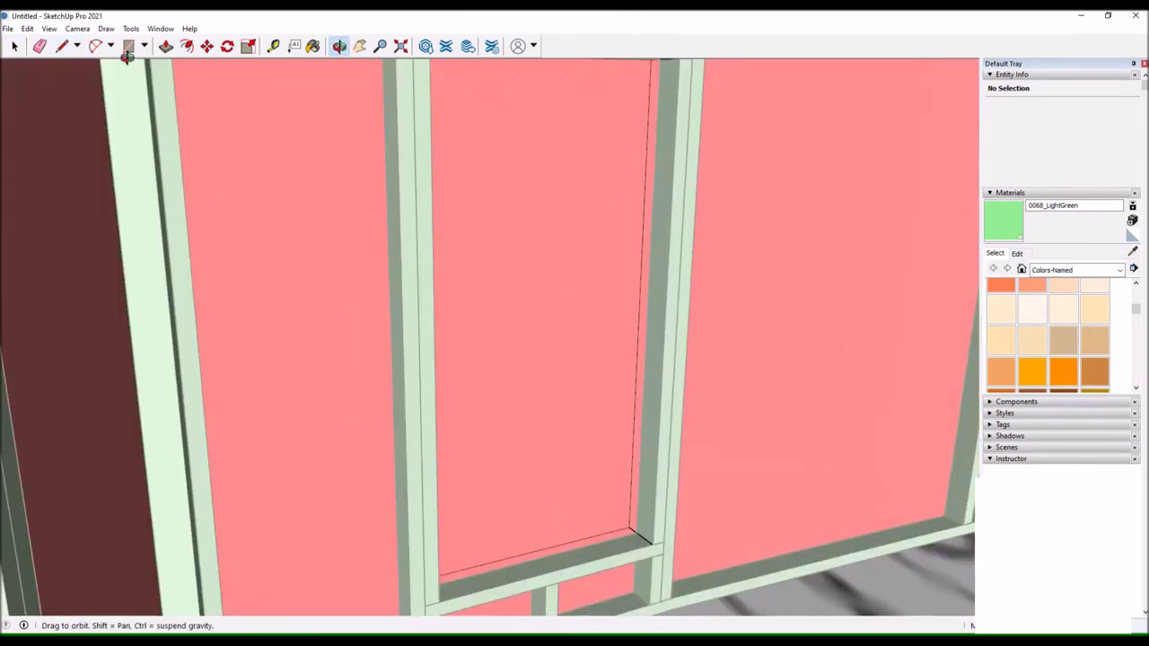
left_click_drag(635, 537, 302, 277)
left_click_drag(667, 108, 359, 248)
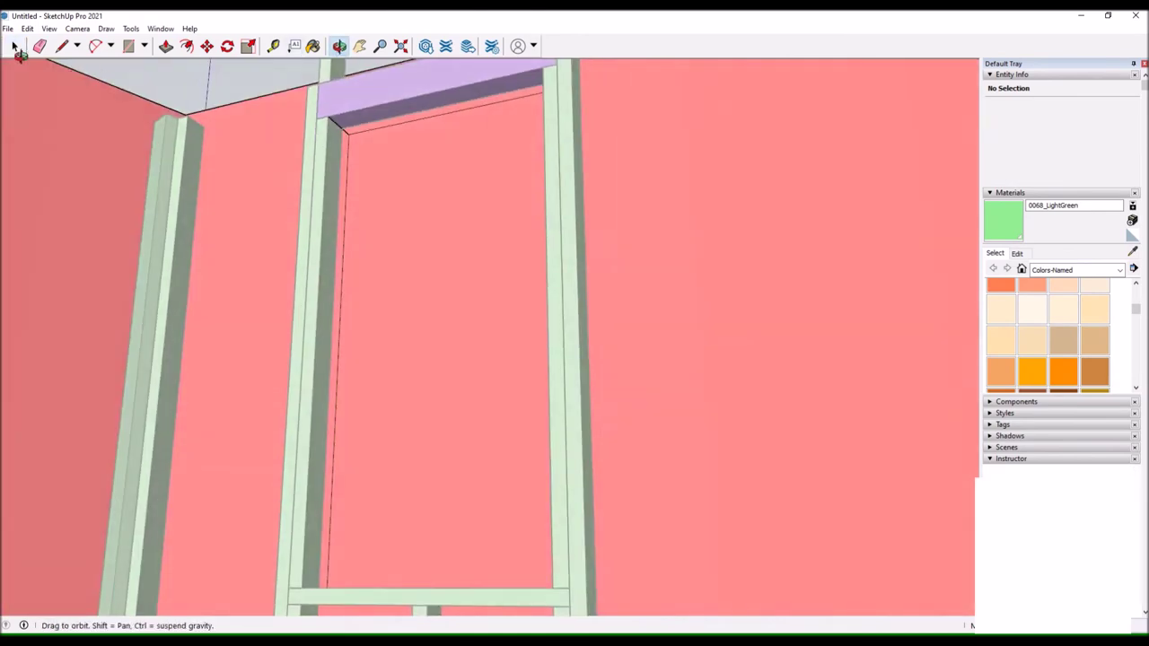
left_click(359, 248)
key("m")
left_click_drag(351, 149, 315, 236)
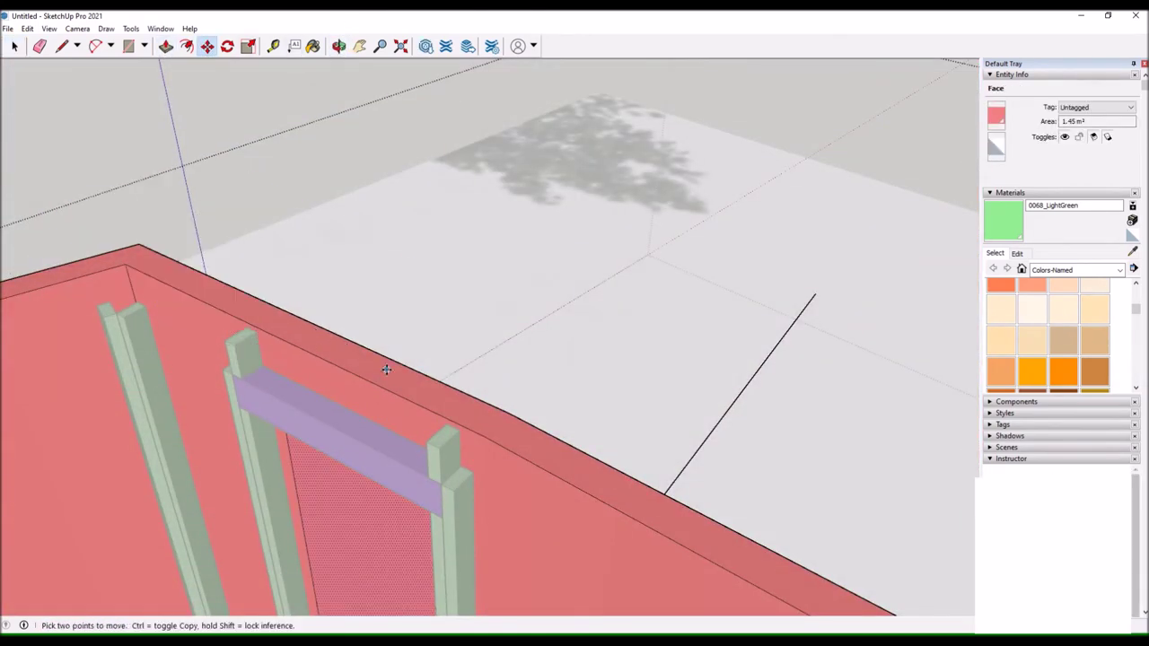
left_click(386, 369)
key("Escape")
left_click_drag(403, 365, 357, 428)
Select the door opening's face and edges from outside the wall, then clear the selection.
key("p")
left_click_drag(503, 377, 212, 329)
key("space")
left_click_drag(359, 63, 341, 271)
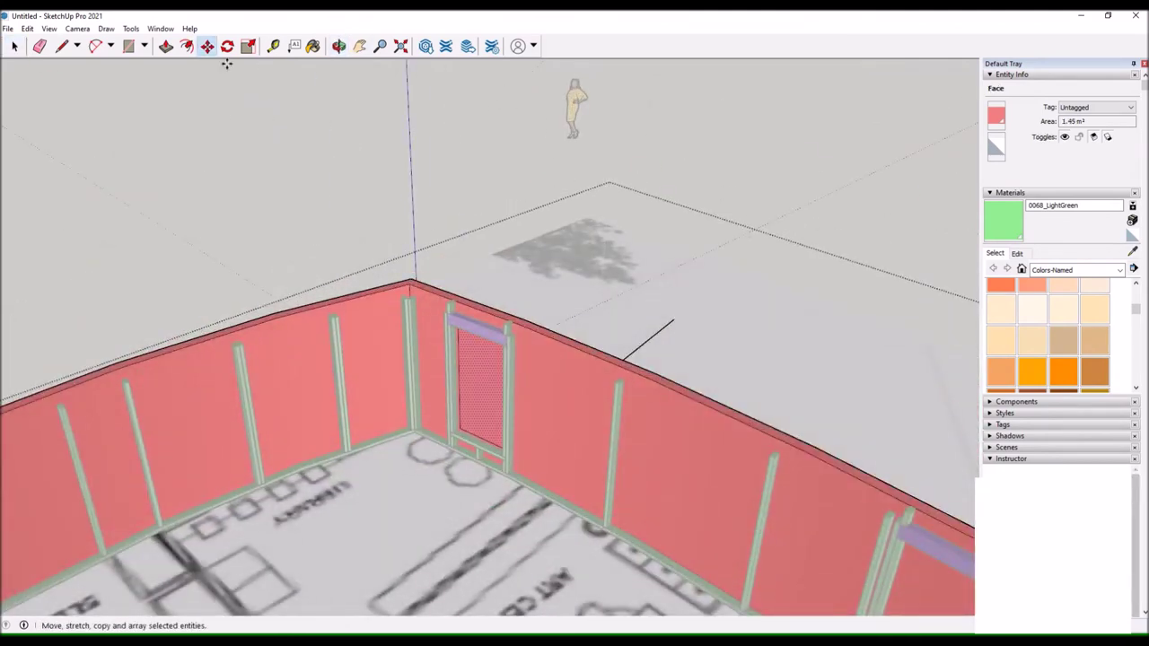
scroll("up", 3)
left_click(528, 304)
key("ctrl")
left_click(524, 302)
left_click_drag(523, 303, 114, 330)
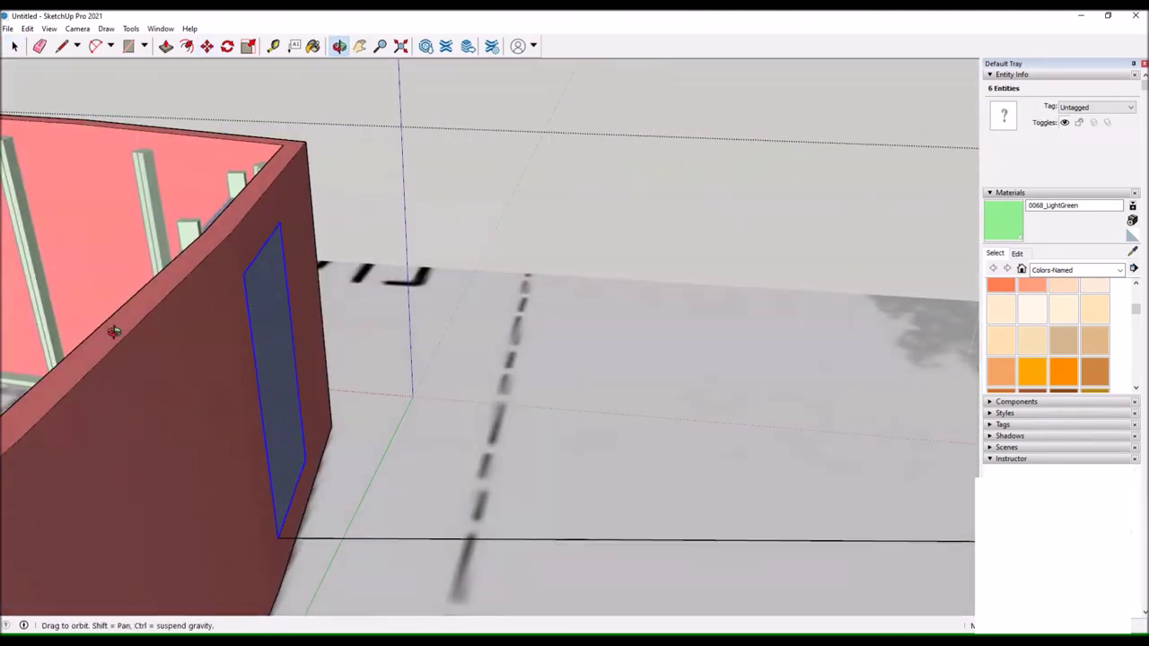
left_click(423, 65)
left_click_drag(422, 65, 127, 379)
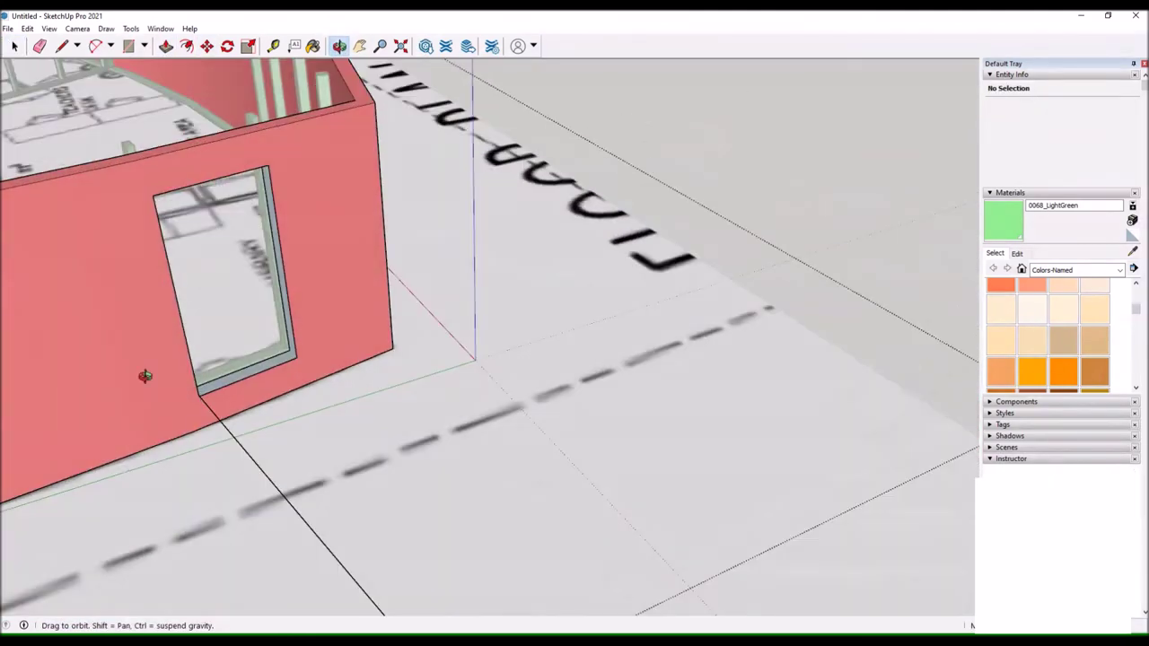
Bring back the Line tool, with the view facing the wall and door opening.
key("l")
scroll("up", 3)
scroll("up", 3)
left_click_drag(366, 354, 573, 189)
left_click_drag(489, 278, 159, 153)
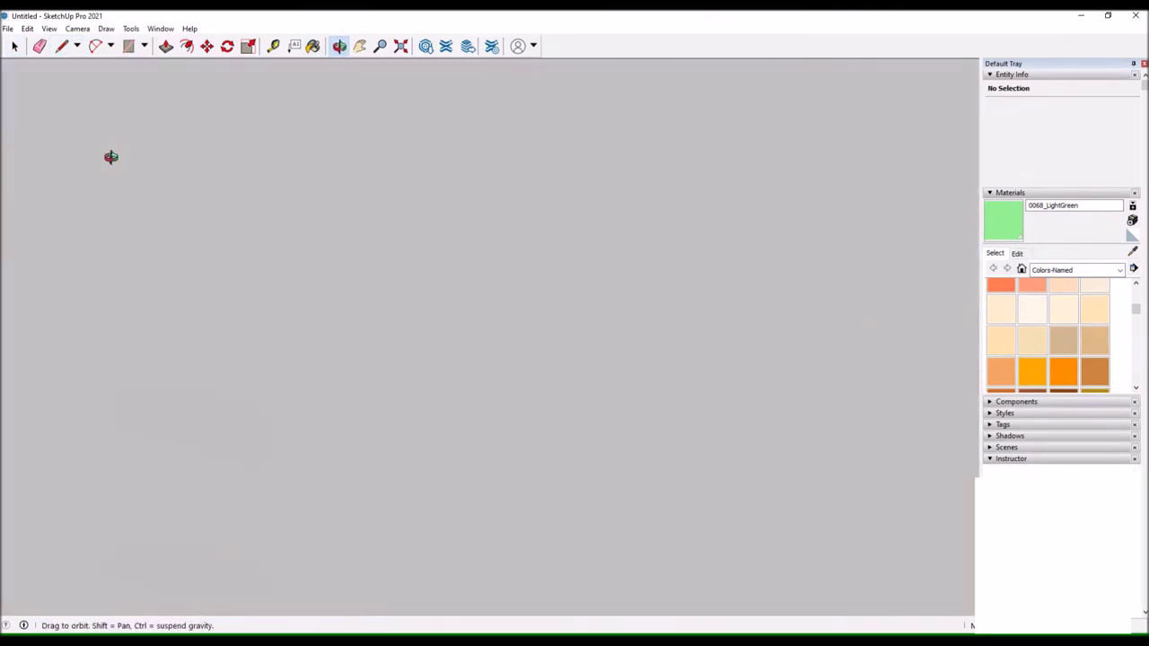
Select everything, pick up the Paint Bucket, clear the selection and orbit to the interior corner.
key("space")
key("ctrl+a")
key("b")
key("ctrl+t")
scroll("down", 3)
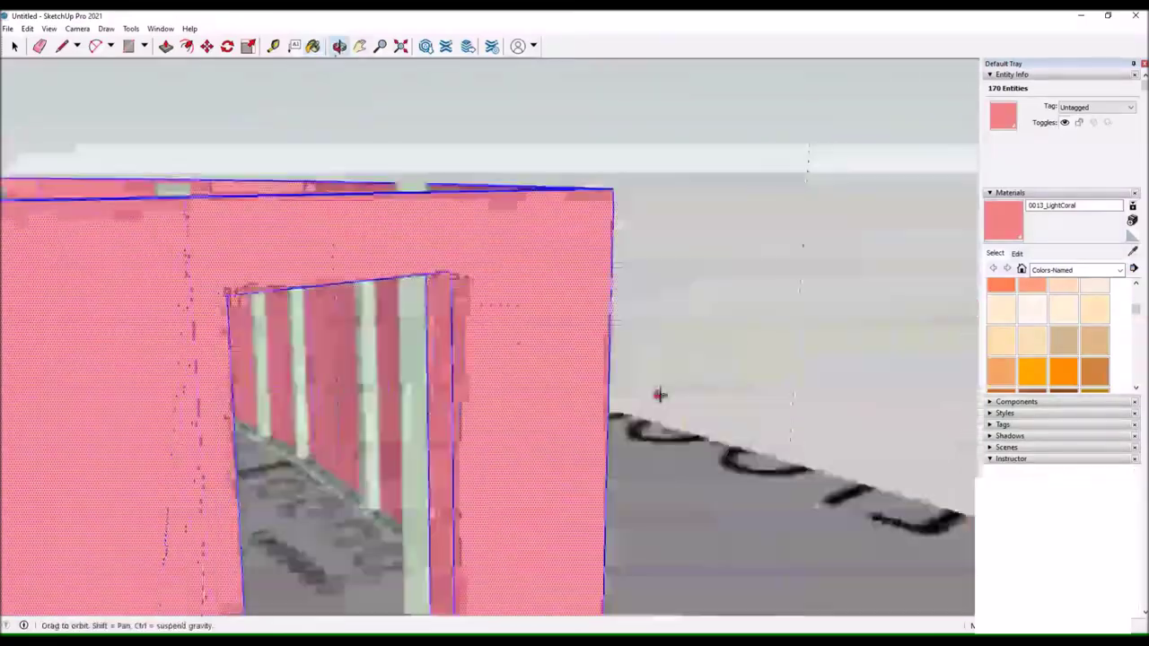
left_click_drag(551, 347, 367, 249)
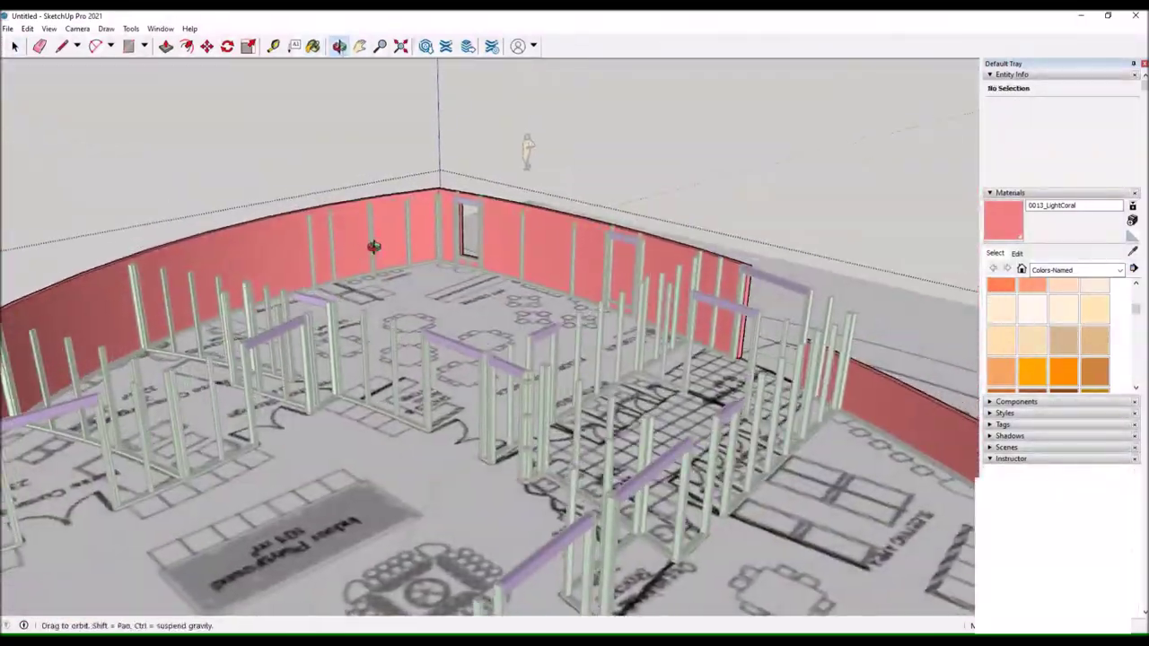
scroll("down", 3)
scroll("up", 3)
scroll("down", 3)
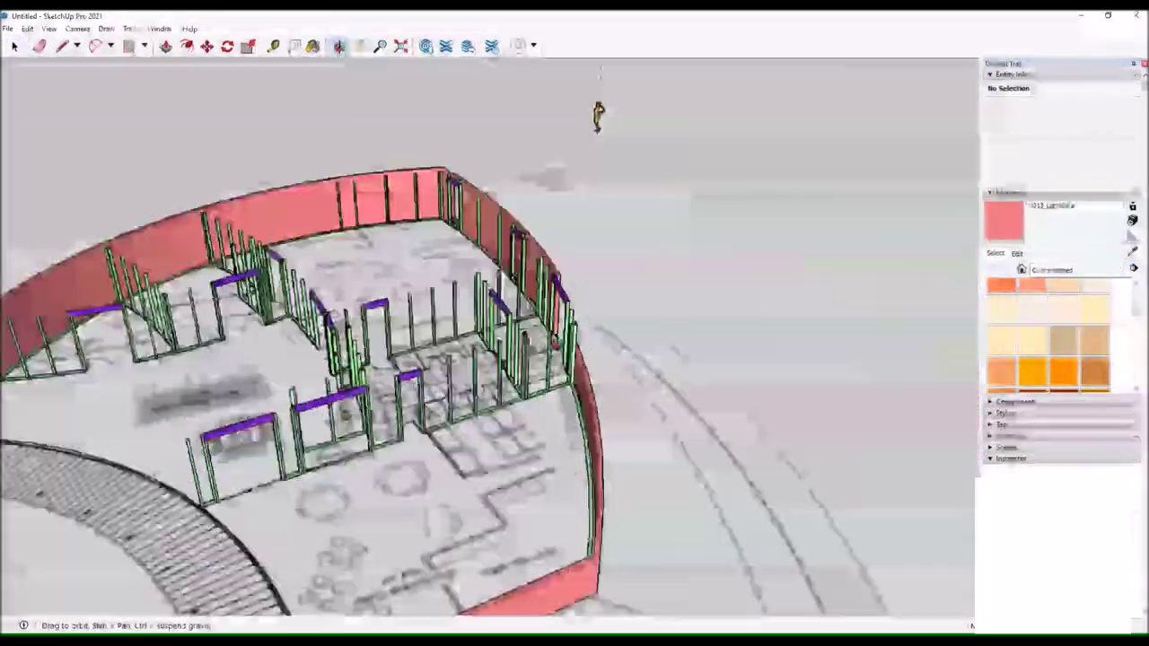
scroll("up", 3)
Draw a vertical line on the wall, then return to selecting.
key("l")
scroll("up", 3)
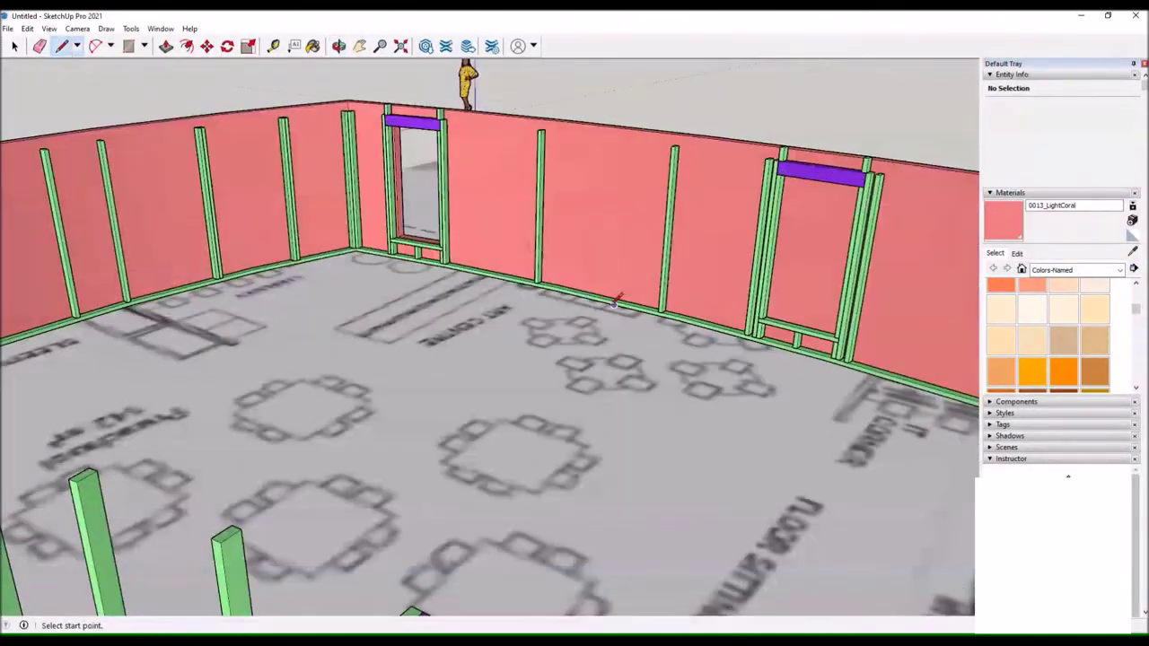
left_click(626, 102)
scroll("down", 3)
scroll("up", 3)
key("space")
Paint the curved wall DeepSkyBlue and select the whole curved wall group.
left_click_drag(574, 270, 503, 251)
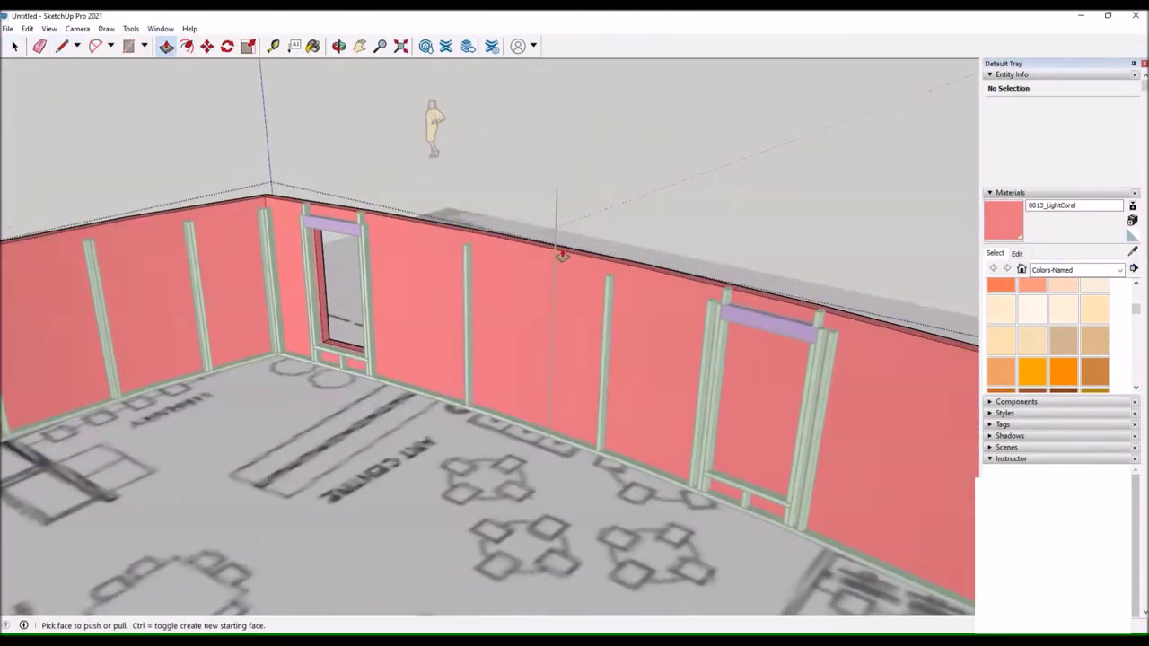
scroll("down", 3)
left_click_drag(410, 174, 334, 313)
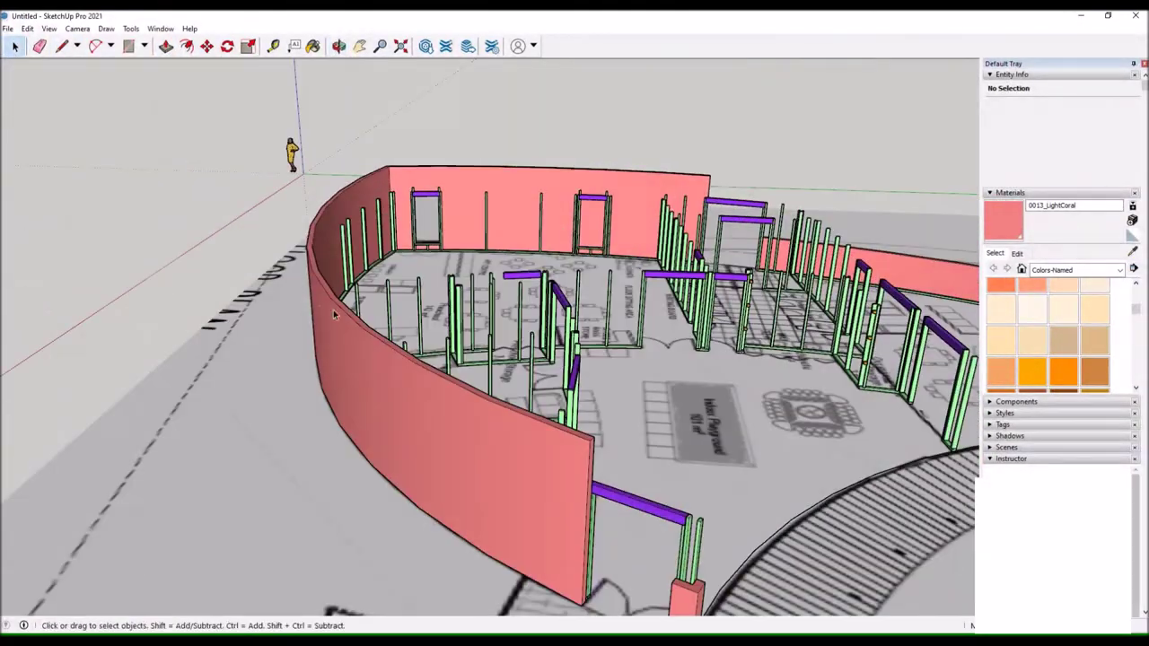
scroll("down", 3)
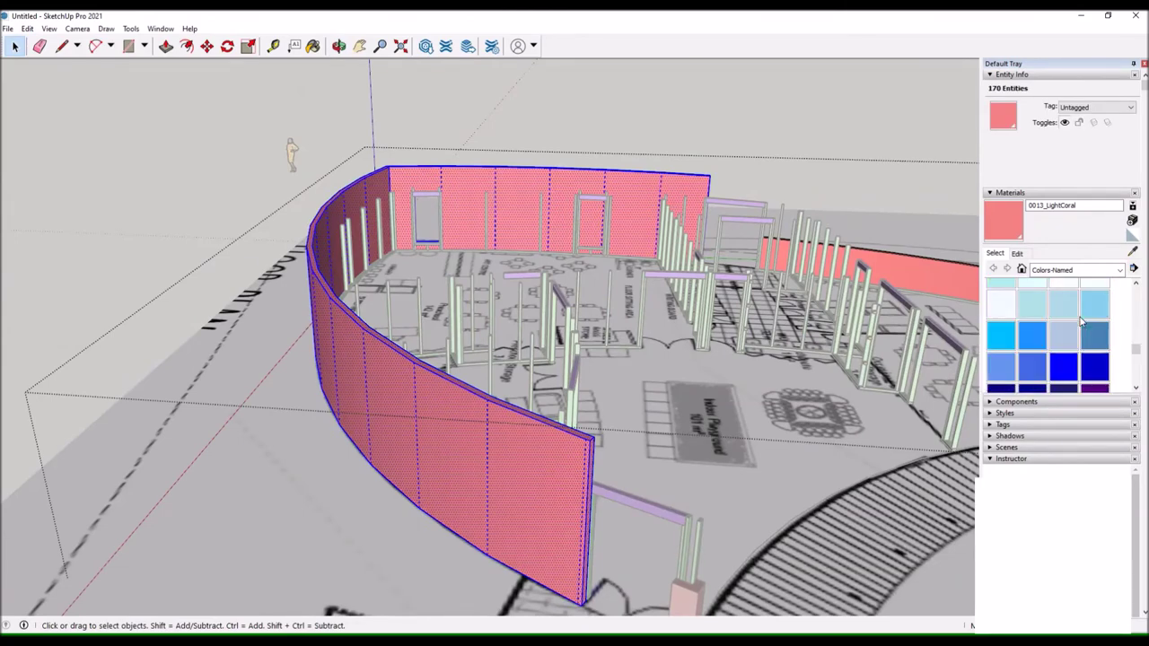
left_click(1001, 334)
key("space")
left_click_drag(575, 314, 112, 252)
double_click(112, 253)
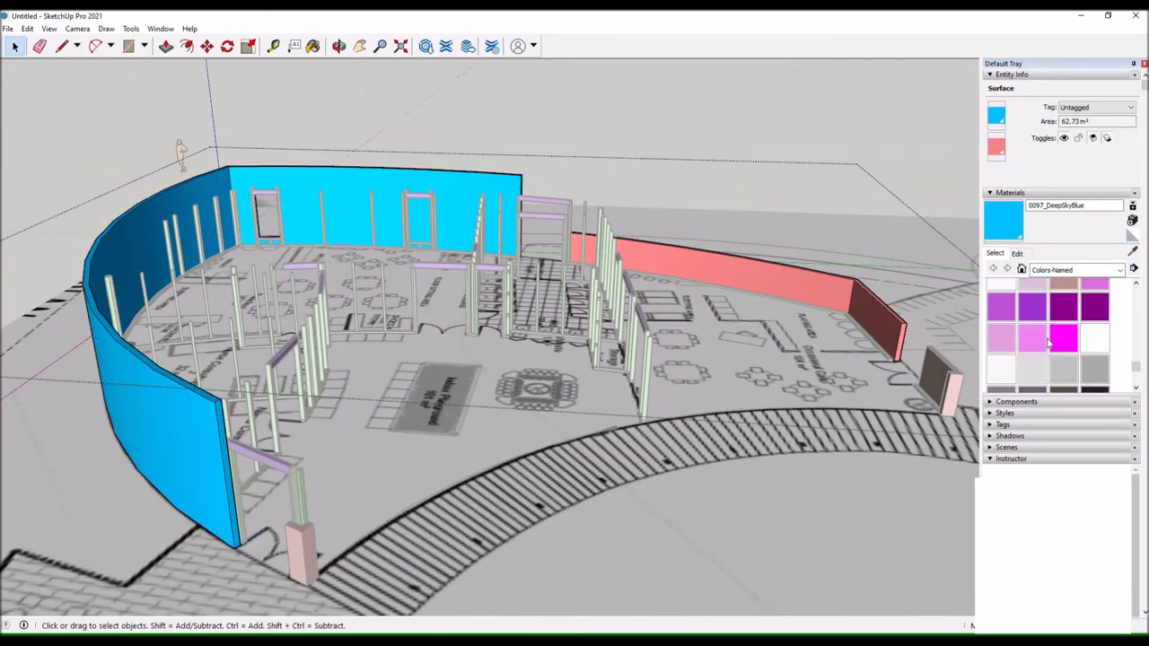
Repaint the curved wall 0126_Violet, then back to 0013_LightCoral, and select its door stud.
scroll("up", 3)
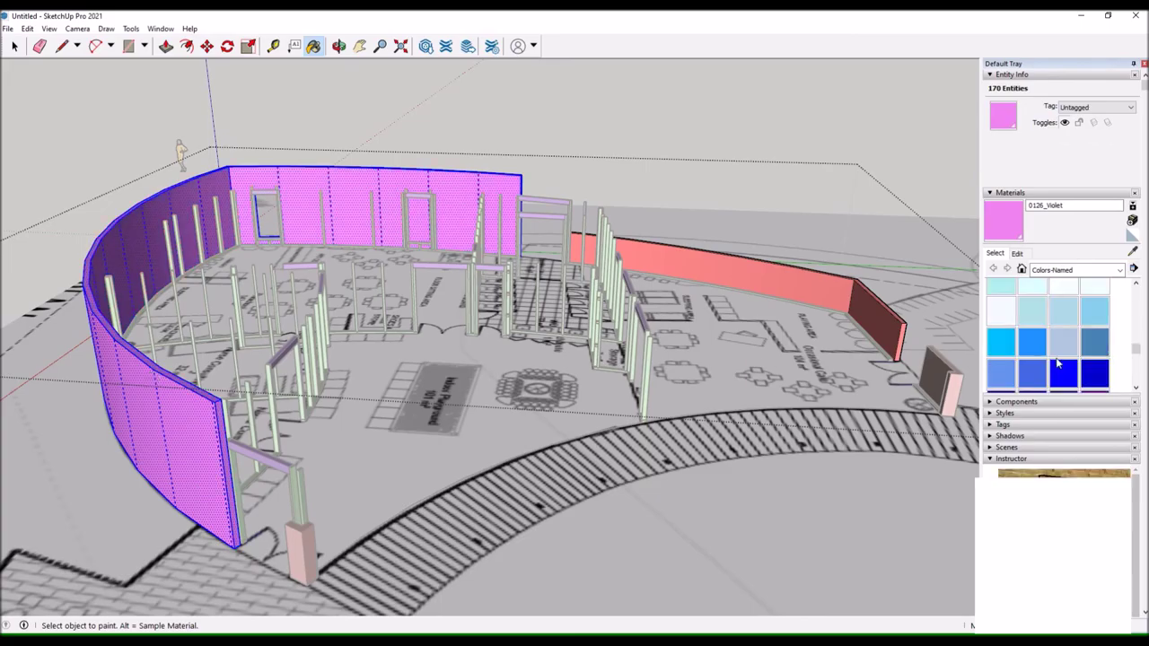
left_click_drag(108, 117, 195, 204)
scroll("up", 3)
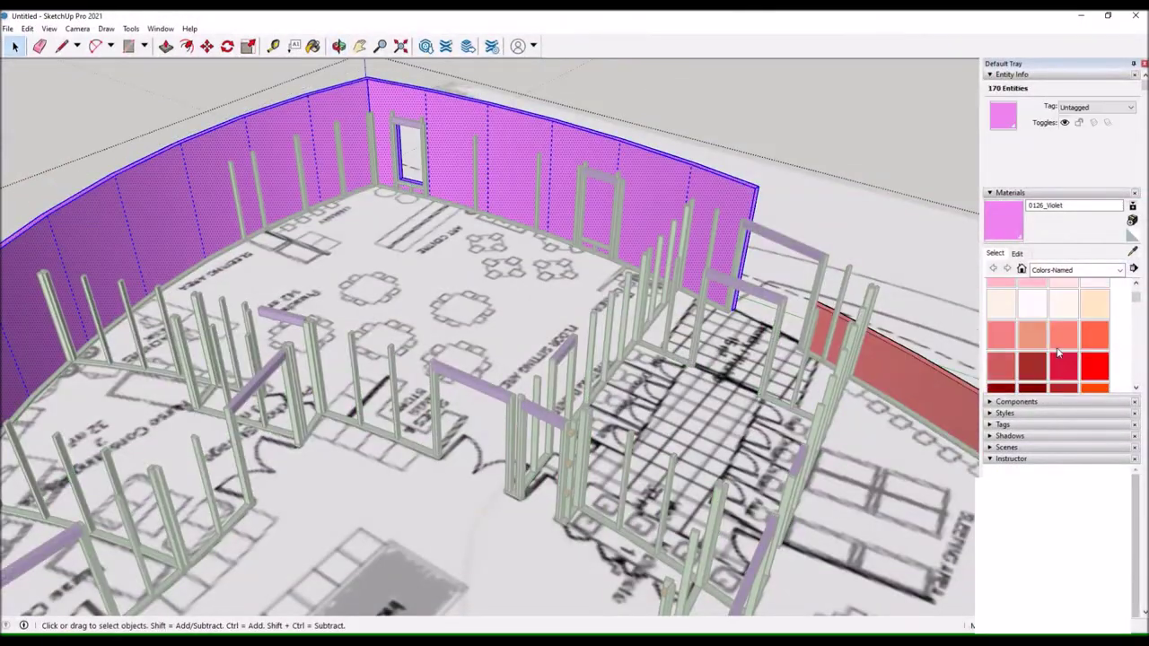
left_click(234, 178)
scroll("down", 3)
left_click_drag(508, 115, 359, 231)
scroll("up", 3)
left_click(231, 299)
Copy Door Stud#17 along the curved bottom plate with Move+Ctrl.
scroll("up", 3)
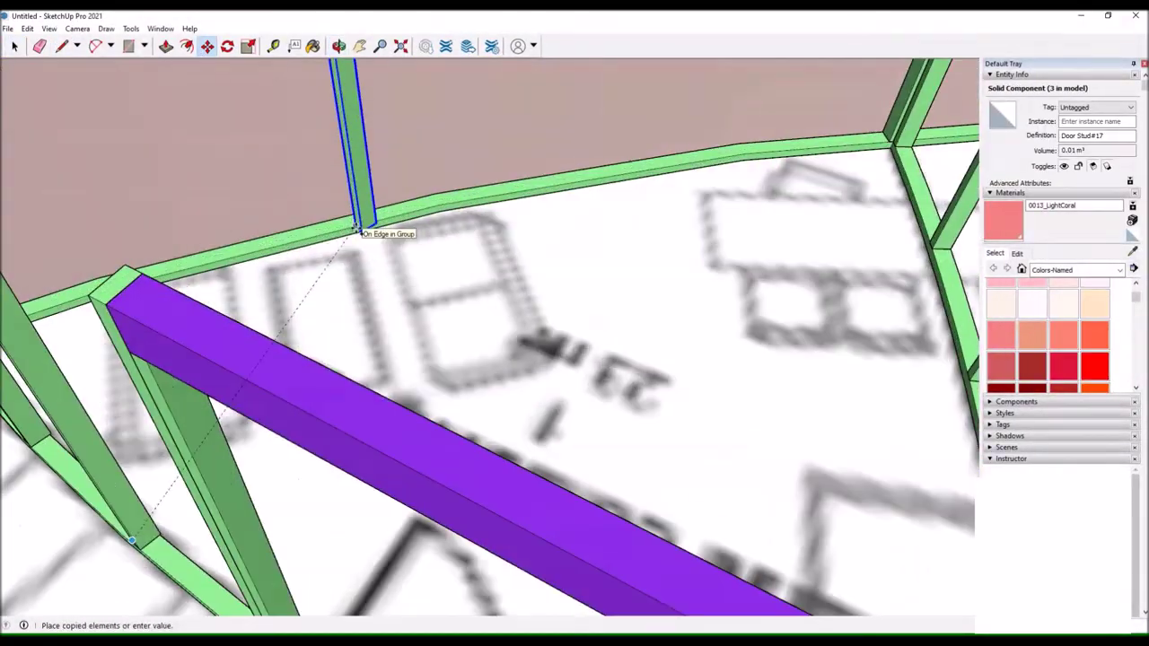
key("q")
scroll("up", 3)
left_click(346, 218)
key("m")
scroll("up", 3)
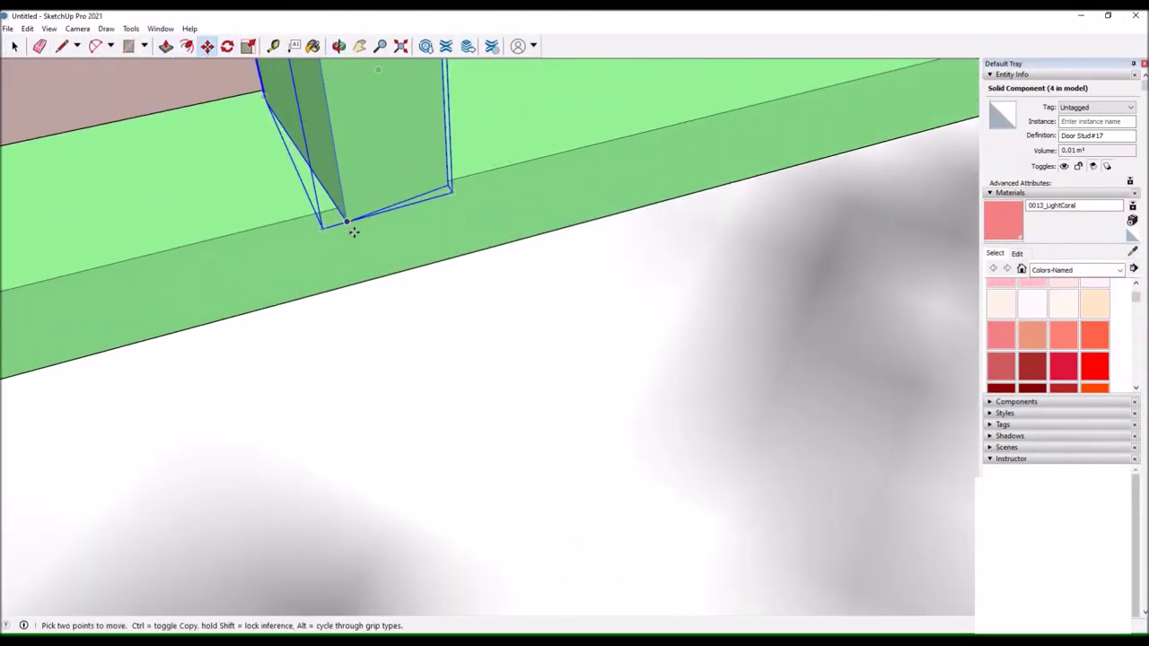
key("m")
scroll("down", 3)
key("ctrl")
left_click(324, 298)
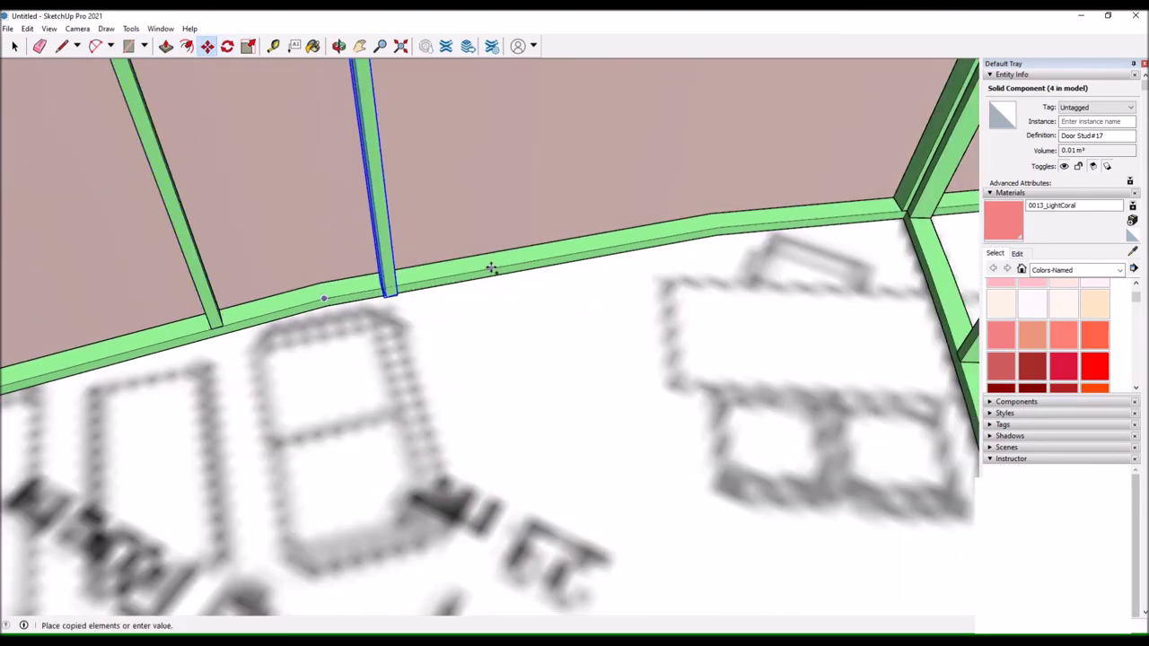
left_click(507, 265)
Orbit out to review the frame layout with the new stud, cancelling a stray line.
scroll("down", 3)
left_click_drag(507, 266, 526, 174)
scroll("up", 3)
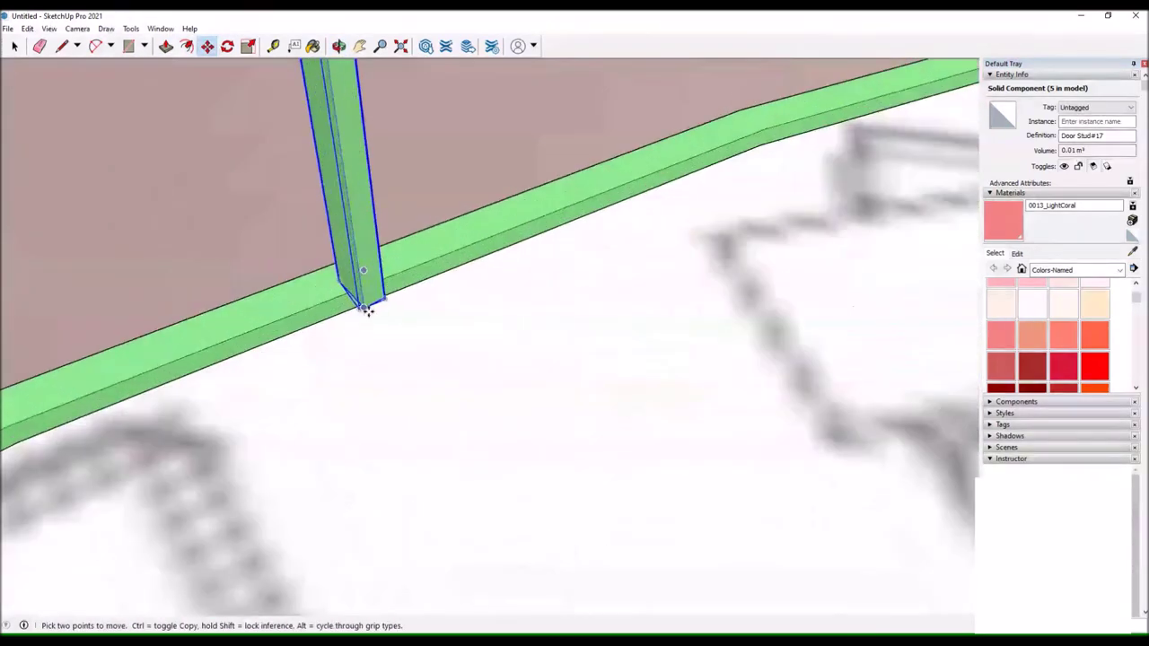
scroll("up", 3)
scroll("down", 3)
left_click_drag(403, 294, 429, 232)
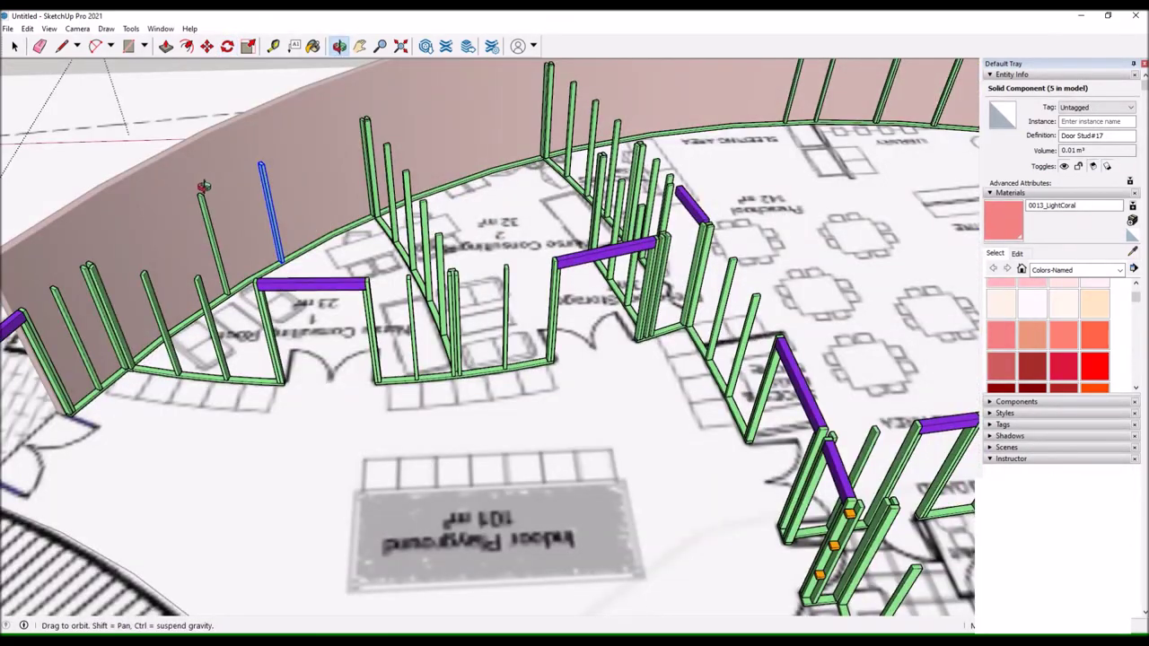
left_click(79, 47)
scroll("up", 3)
scroll("down", 3)
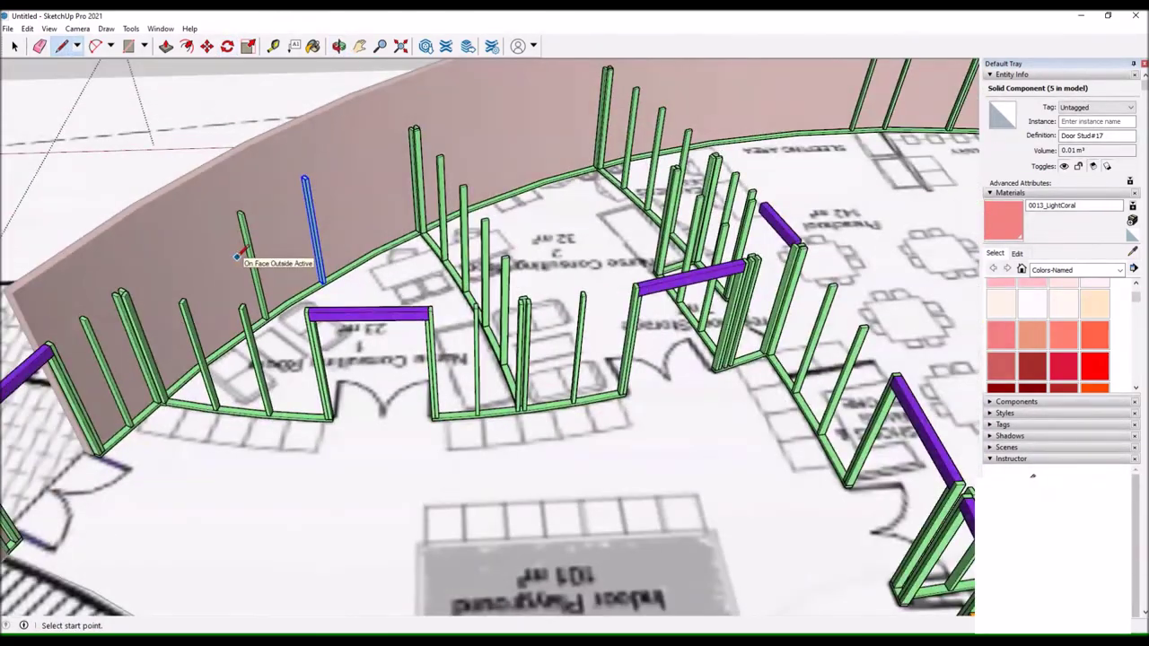
scroll("up", 3)
scroll("down", 3)
key("Escape")
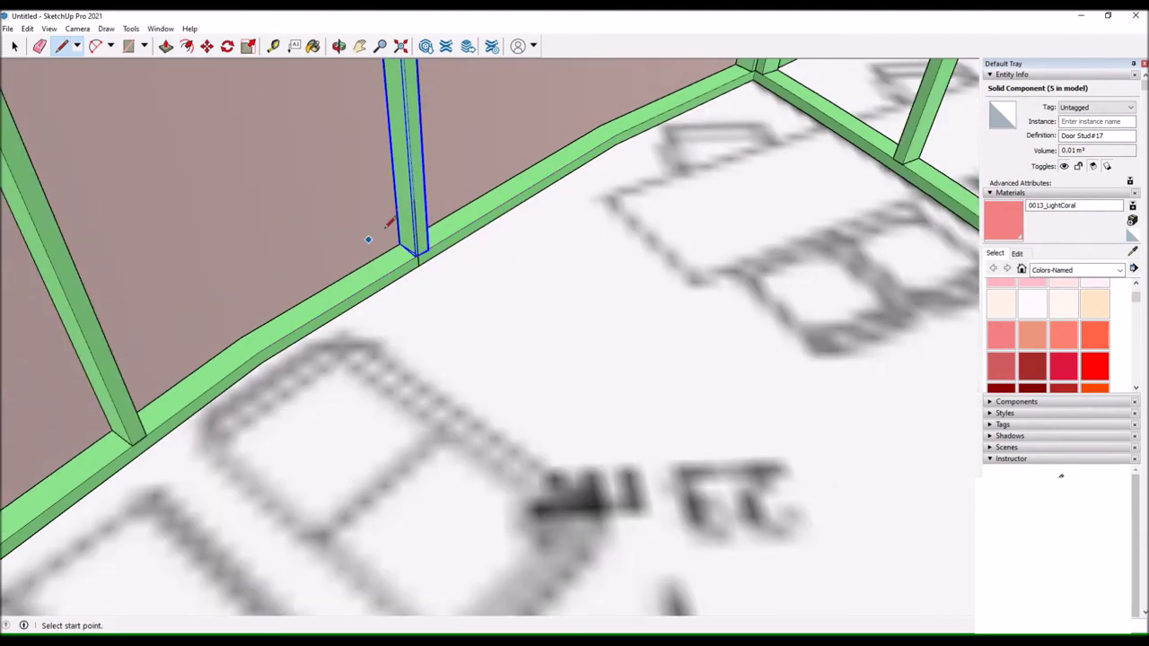
Copy the curved bottom plate with Move+Ctrl to start a blocking rail.
key("m")
scroll("up", 3)
key("ctrl")
left_click(418, 256)
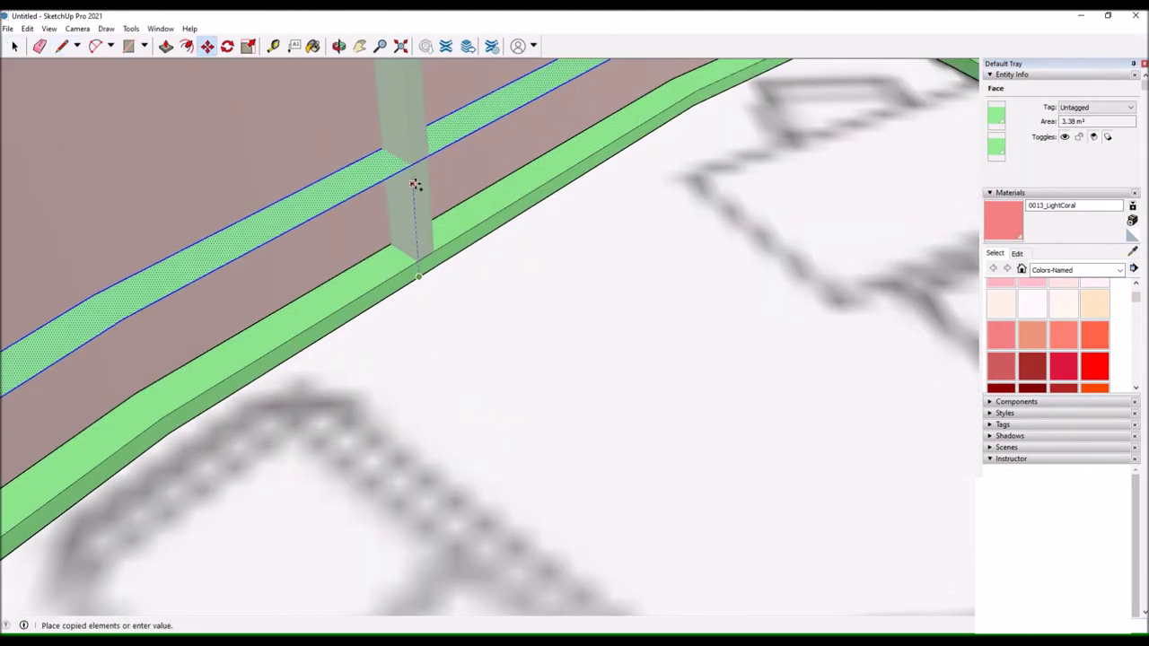
key("l")
scroll("up", 3)
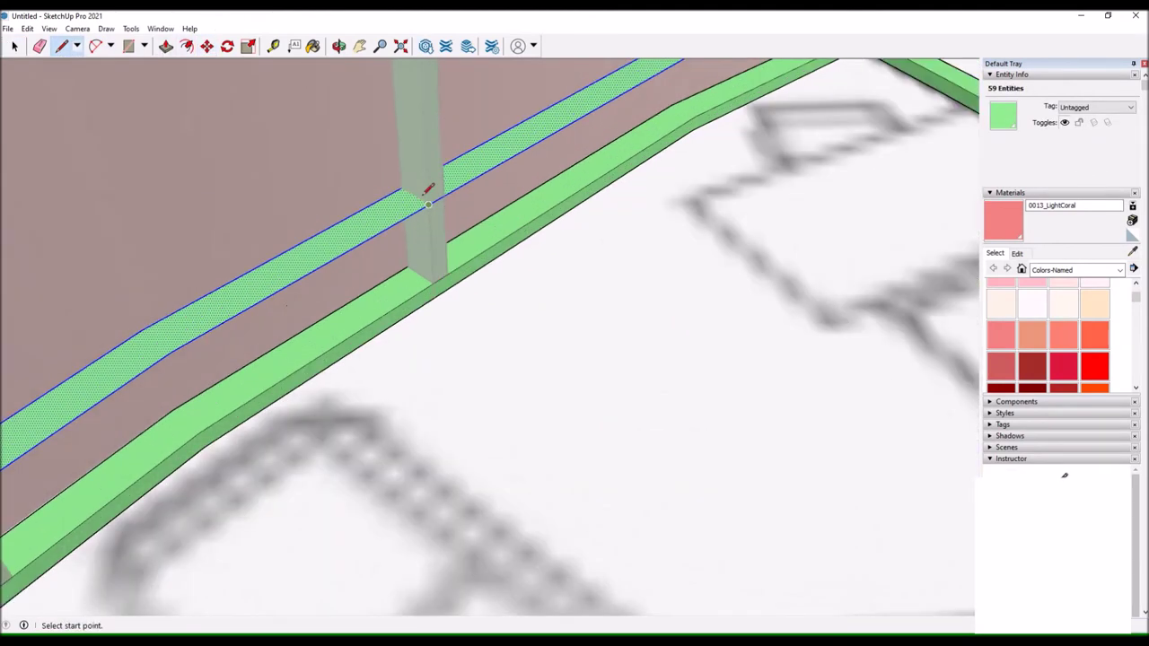
left_click_drag(447, 142, 274, 187)
scroll("down", 3)
key("space")
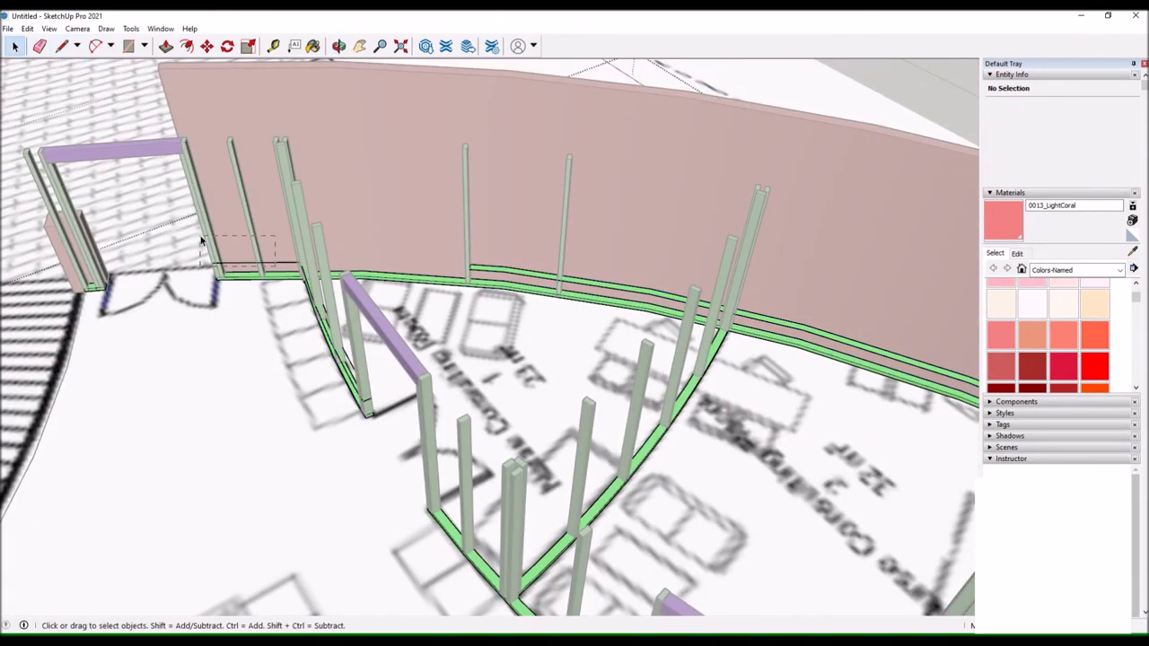
Orbit in close to the curved wall studs where the rail crosses the door stud.
left_click_drag(202, 241, 270, 180)
scroll("up", 3)
left_click_drag(361, 272, 656, 154)
scroll("up", 3)
scroll("down", 3)
scroll("up", 3)
left_click_drag(485, 192, 415, 251)
scroll("down", 3)
scroll("down", 3)
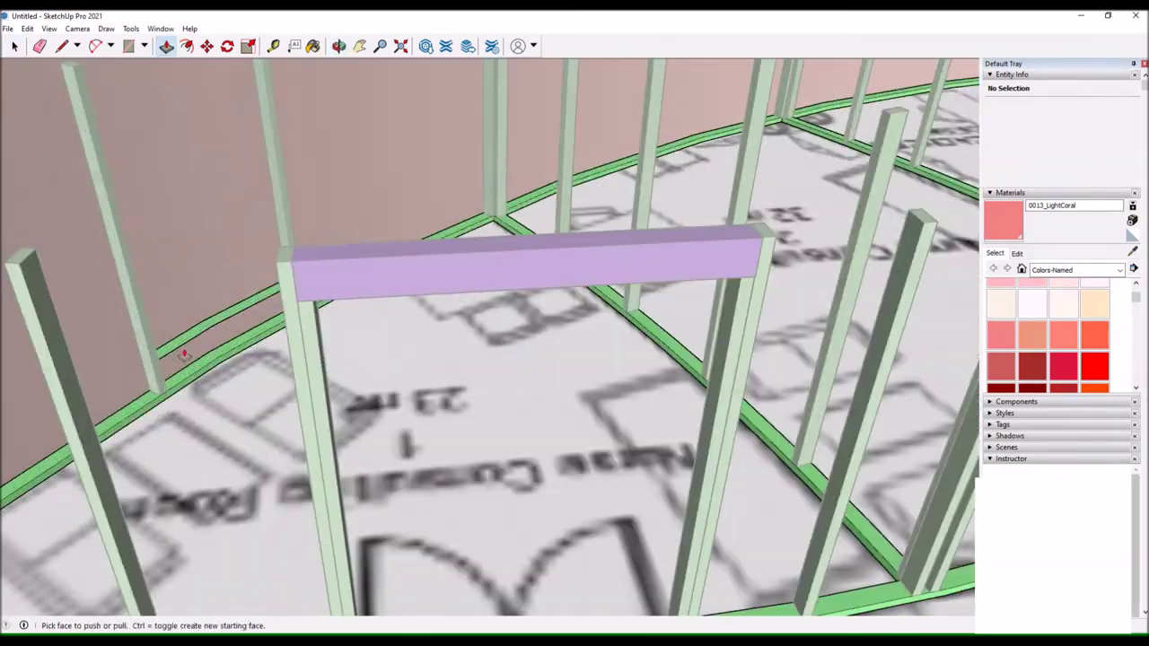
key("space")
scroll("down", 3)
left_click_drag(444, 236, 542, 335)
scroll("up", 3)
scroll("up", 3)
Enter Edit Component on the door stud at the rail junction.
left_click(566, 341)
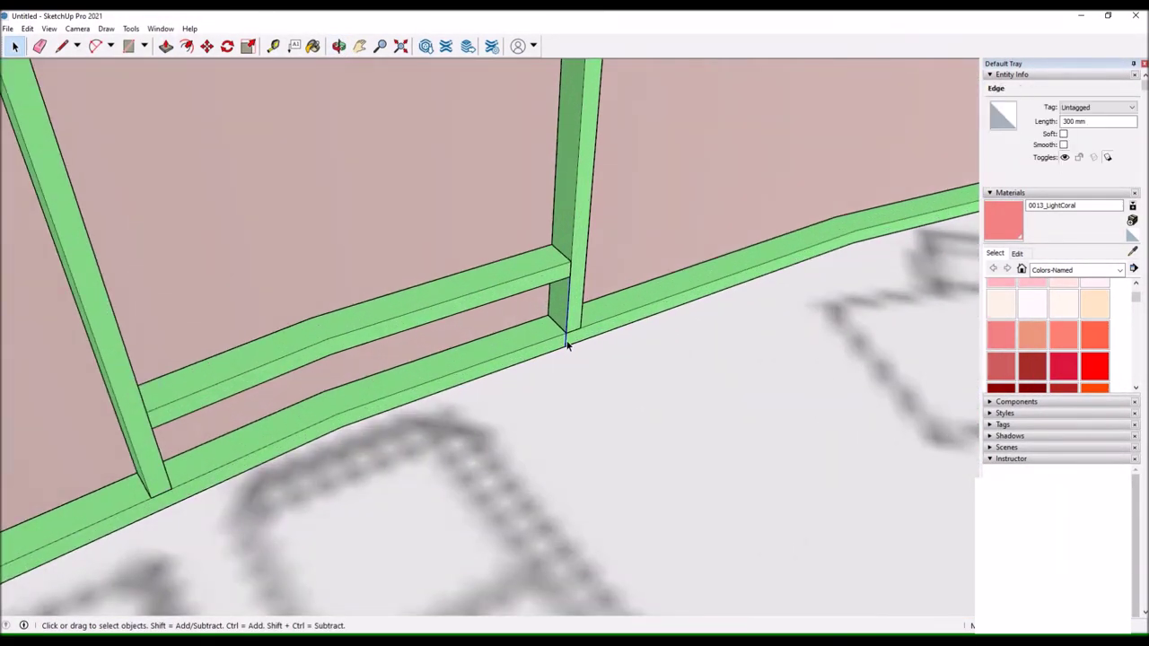
scroll("down", 3)
scroll("up", 3)
right_click(400, 237)
left_click(447, 318)
Draw a Pencil line across the door stud at the rail's edge.
key("l")
scroll("up", 3)
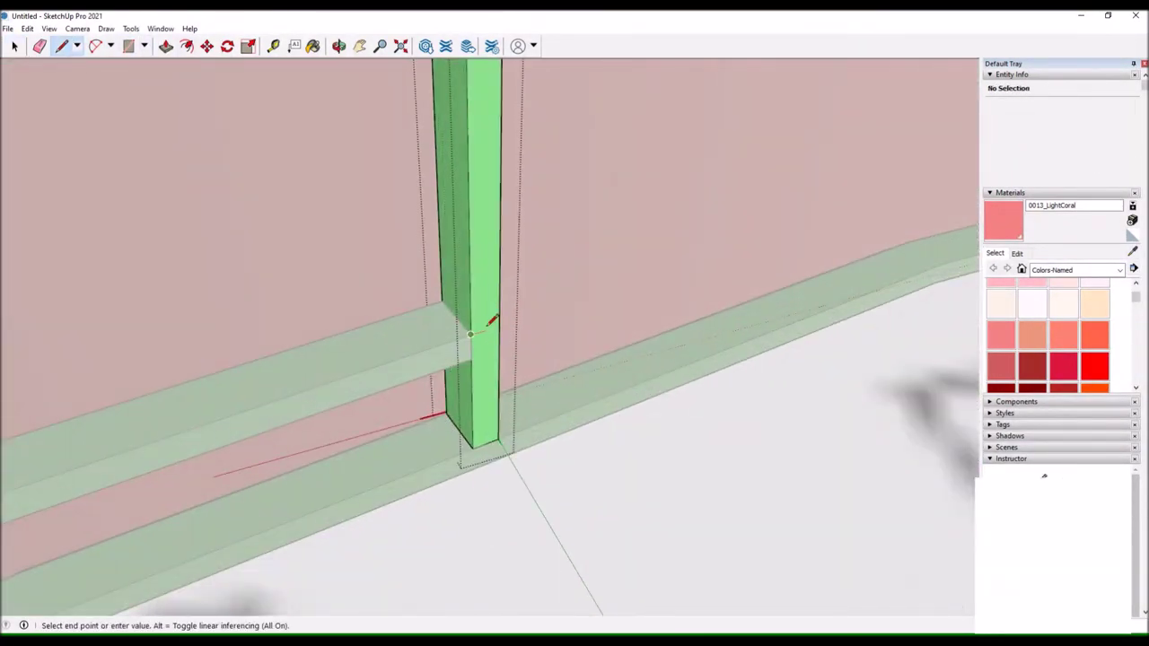
scroll("down", 3)
key("space")
scroll("up", 3)
scroll("up", 3)
key("l")
scroll("up", 3)
scroll("up", 3)
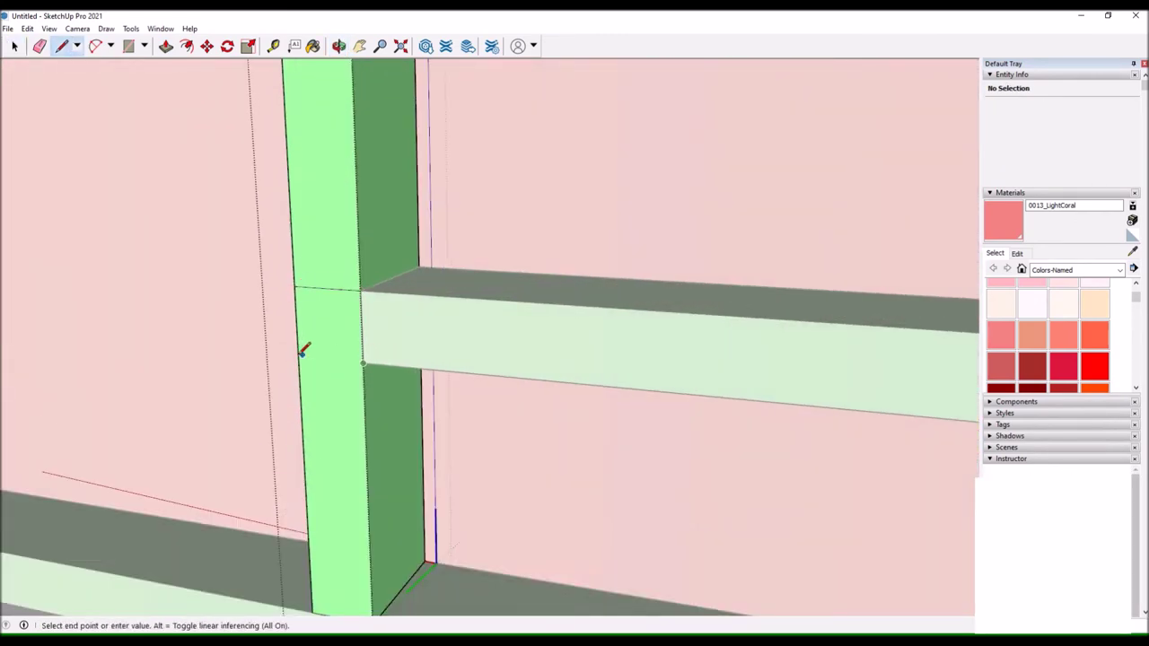
Push/Pull the stud face inward to cut the notch around the rail.
key("p")
left_click_drag(323, 108, 269, 305)
left_click(249, 352)
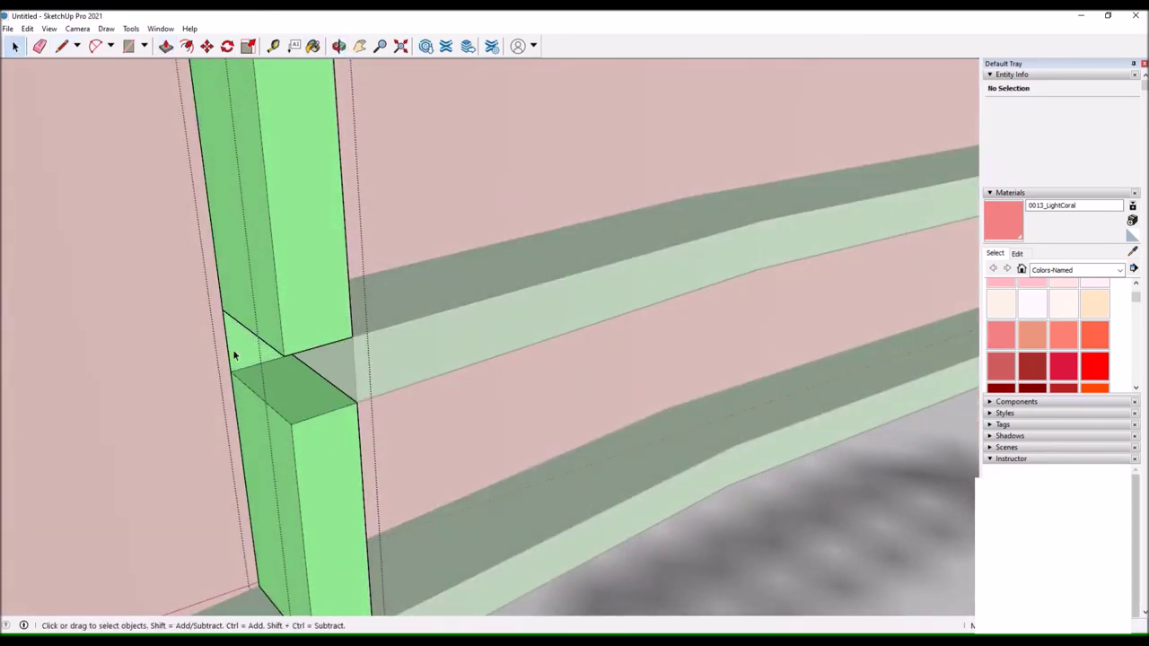
left_click_drag(240, 354, 331, 122)
left_click(282, 285)
scroll("down", 3)
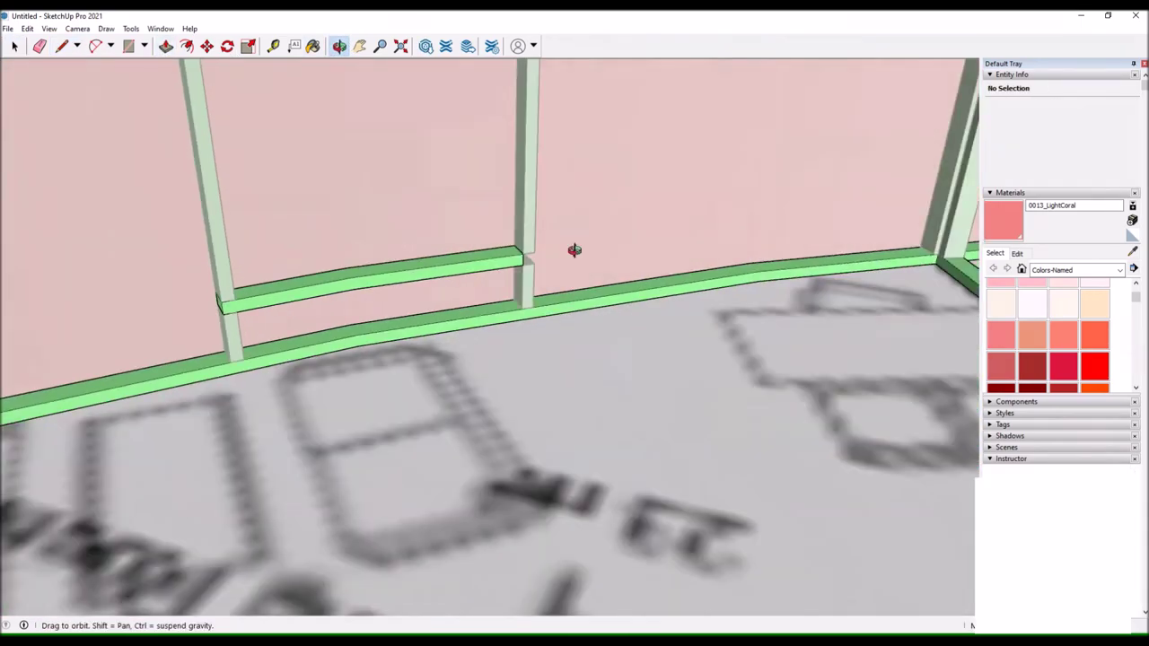
Select the door header and try moving and rotating it while viewing the framed walls.
scroll("up", 3)
scroll("down", 3)
left_click_drag(210, 159, 200, 85)
left_click(712, 299)
key("m")
scroll("up", 3)
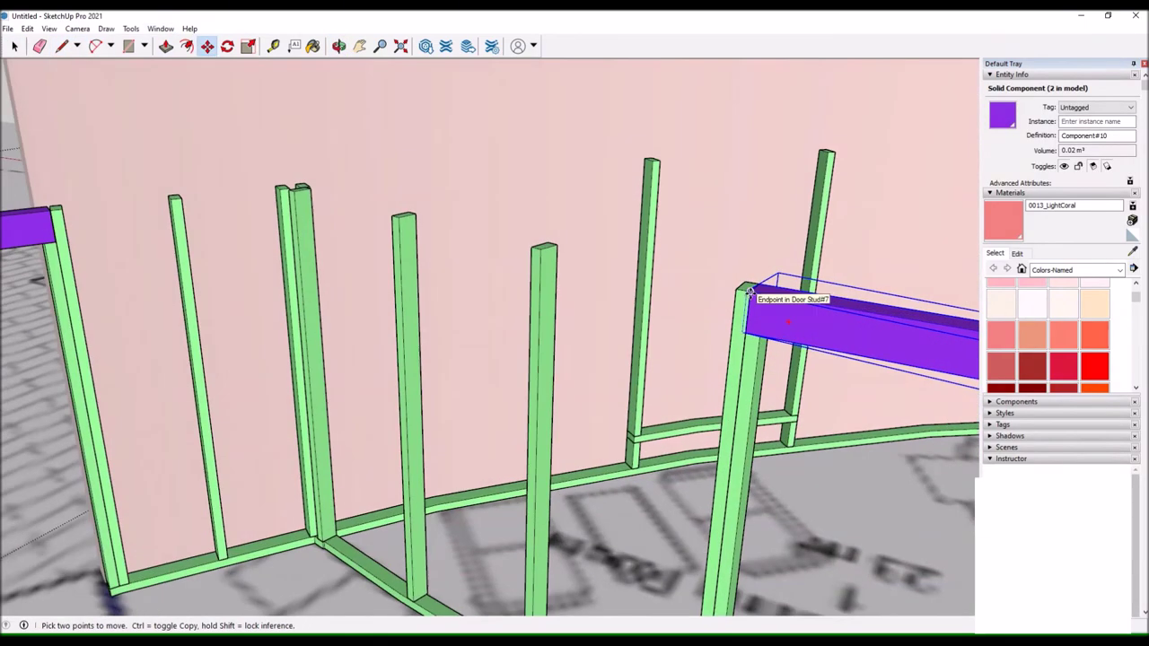
scroll("down", 3)
left_click_drag(359, 72, 406, 236)
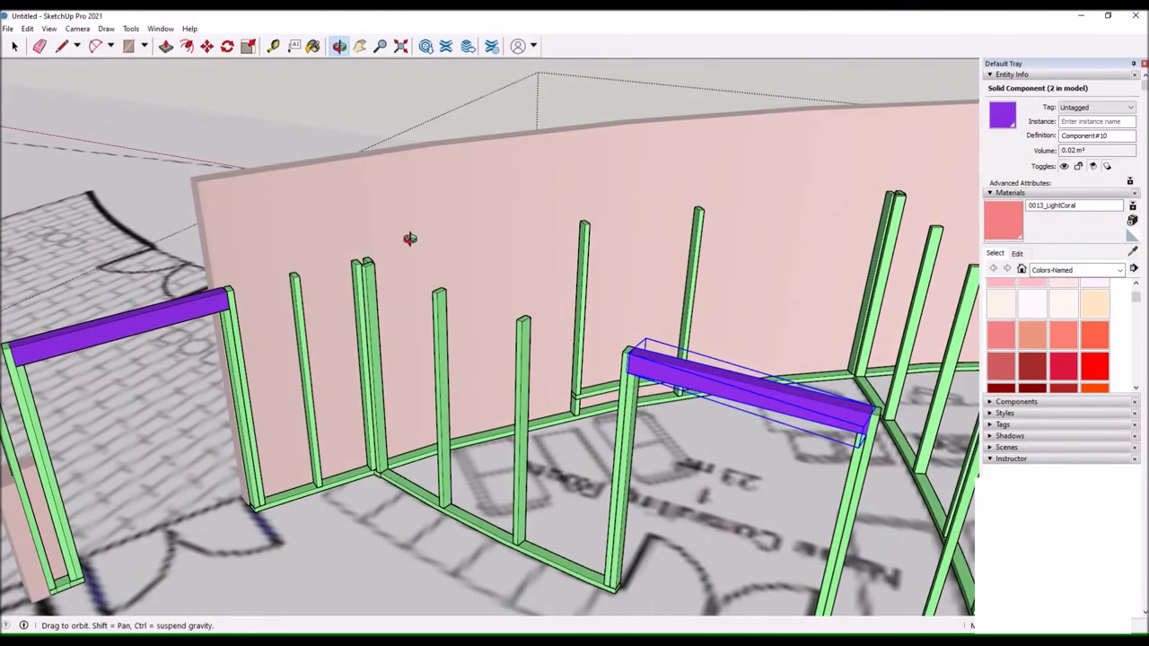
scroll("up", 3)
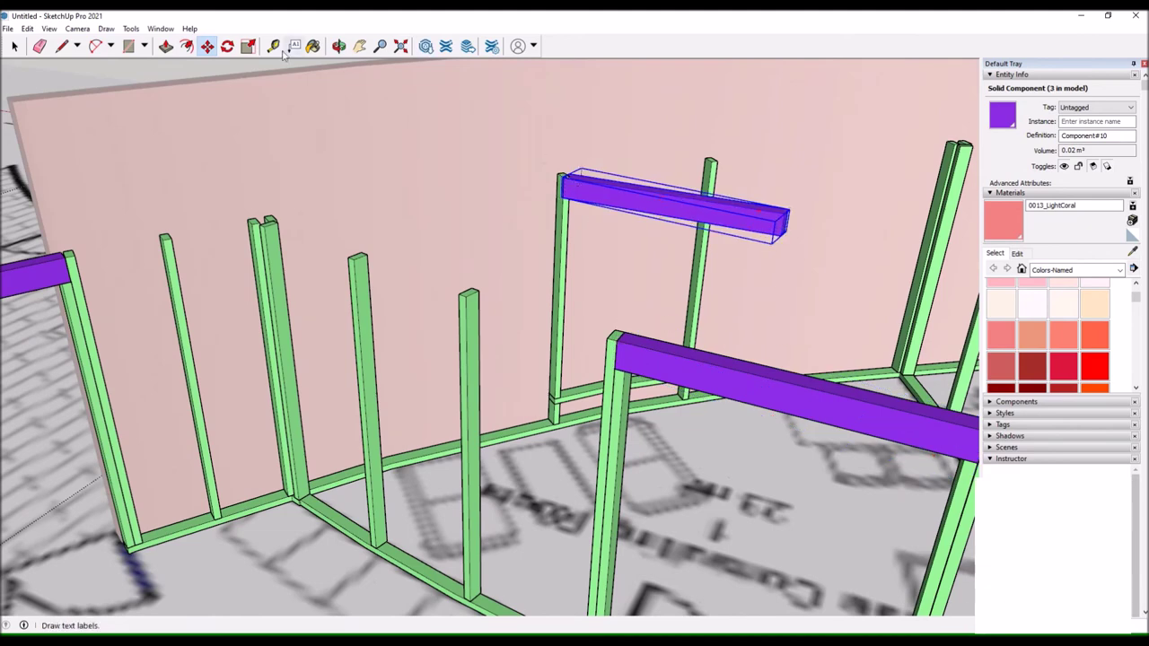
left_click(227, 46)
scroll("up", 3)
scroll("down", 3)
scroll("up", 3)
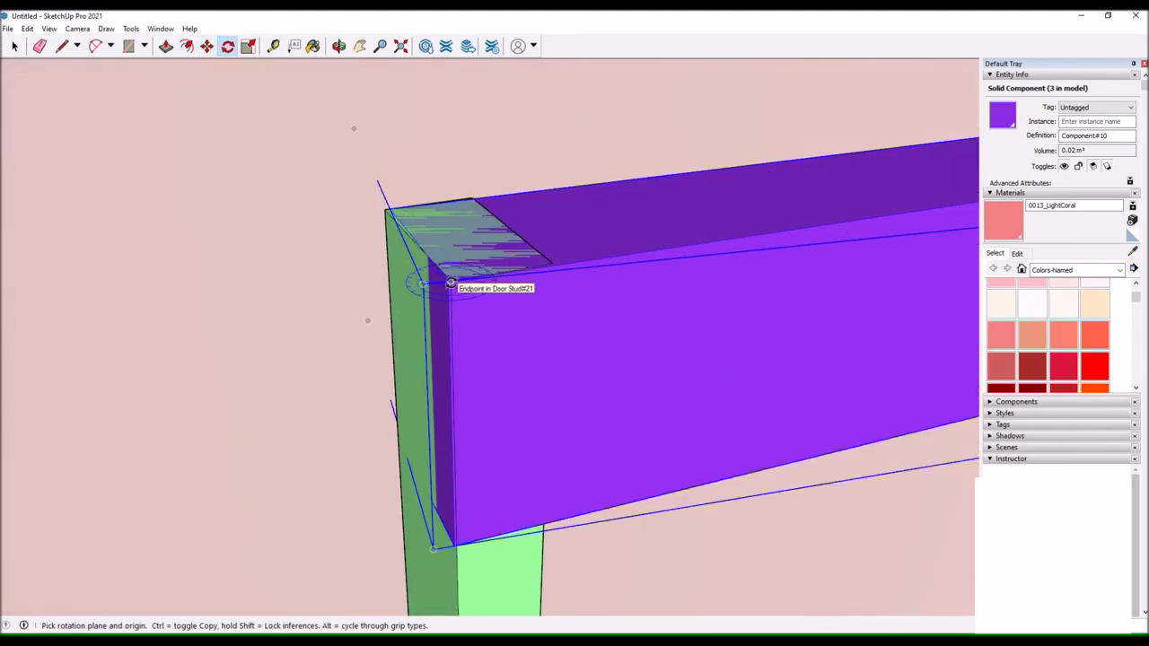
scroll("down", 3)
scroll("down", 3)
scroll("up", 3)
scroll("up", 3)
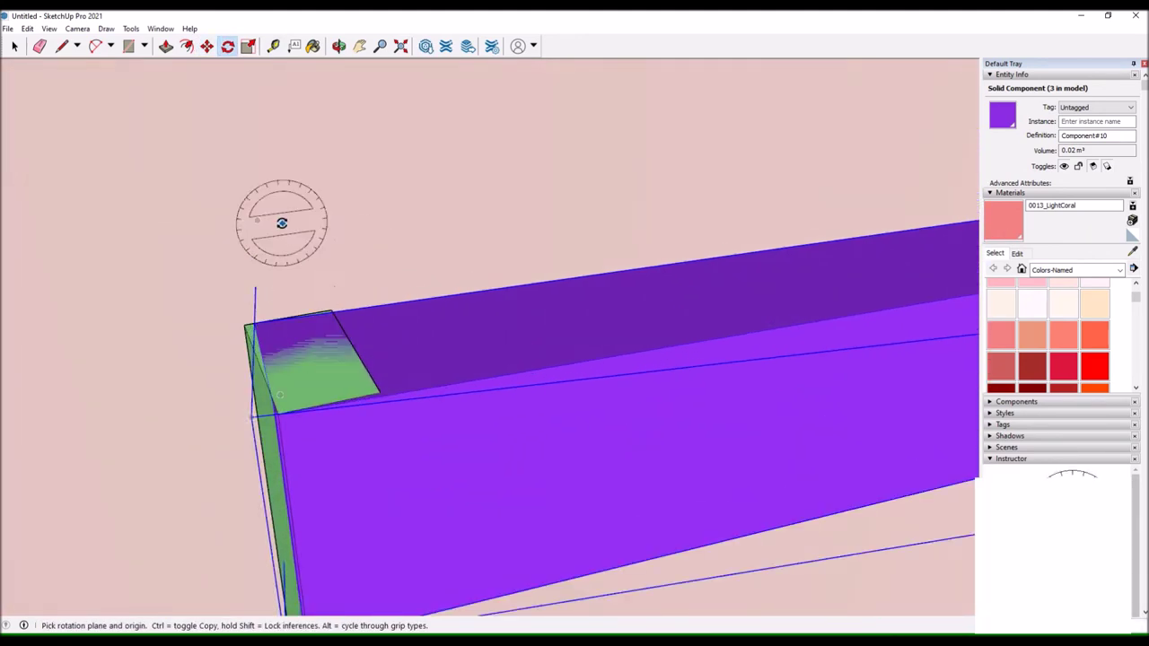
scroll("down", 3)
Try Push/Pull and the header's context menu, then orbit around the circular framing.
key("p")
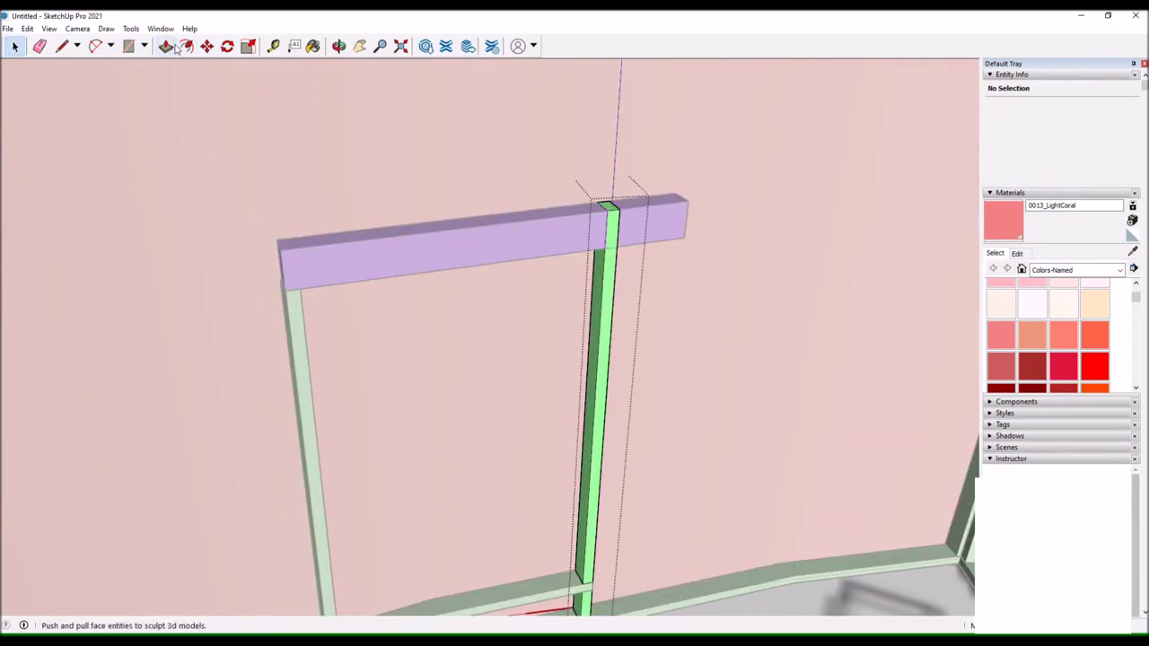
right_click(372, 243)
left_click(422, 320)
left_click_drag(321, 205, 674, 347)
key("space")
scroll("down", 3)
left_click_drag(462, 220, 354, 222)
left_click_drag(420, 188, 526, 192)
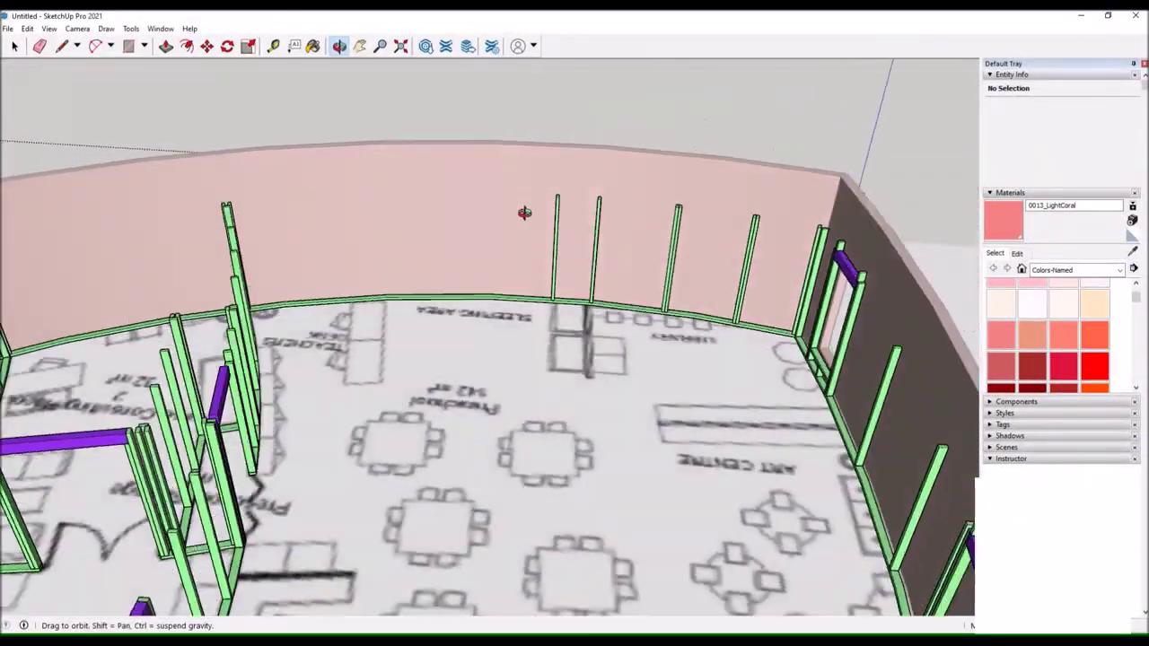
scroll("down", 3)
scroll("up", 3)
key("space")
scroll("down", 3)
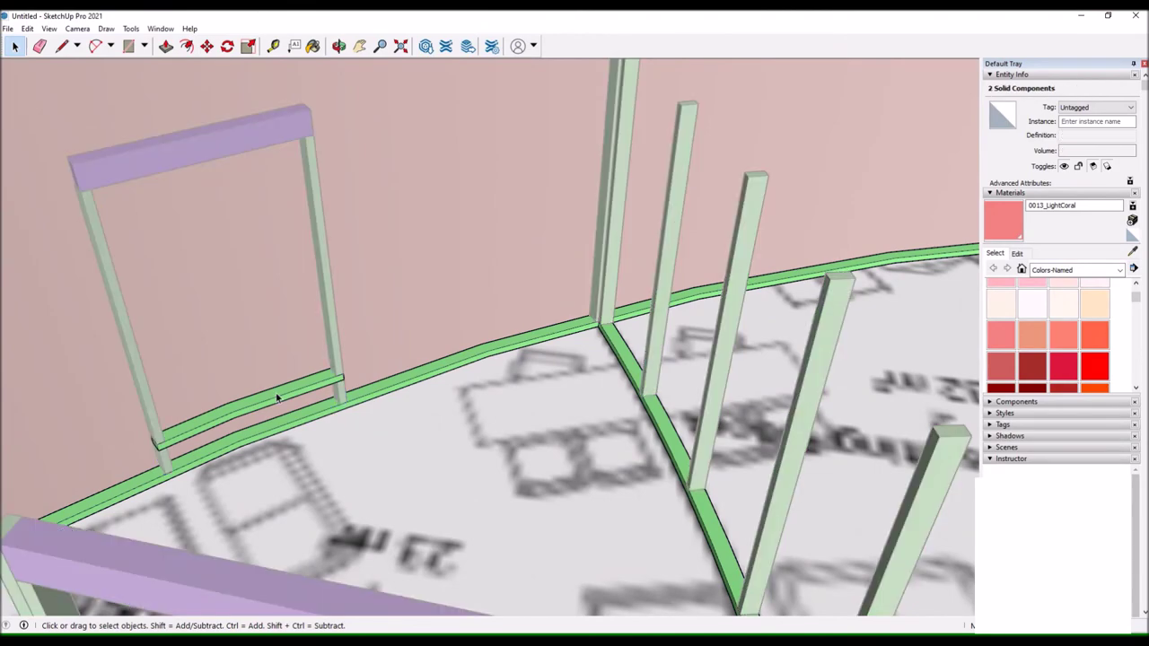
scroll("down", 3)
Edit the wall framing group and place a copy of the door stud inside it.
right_click(364, 352)
left_click(422, 438)
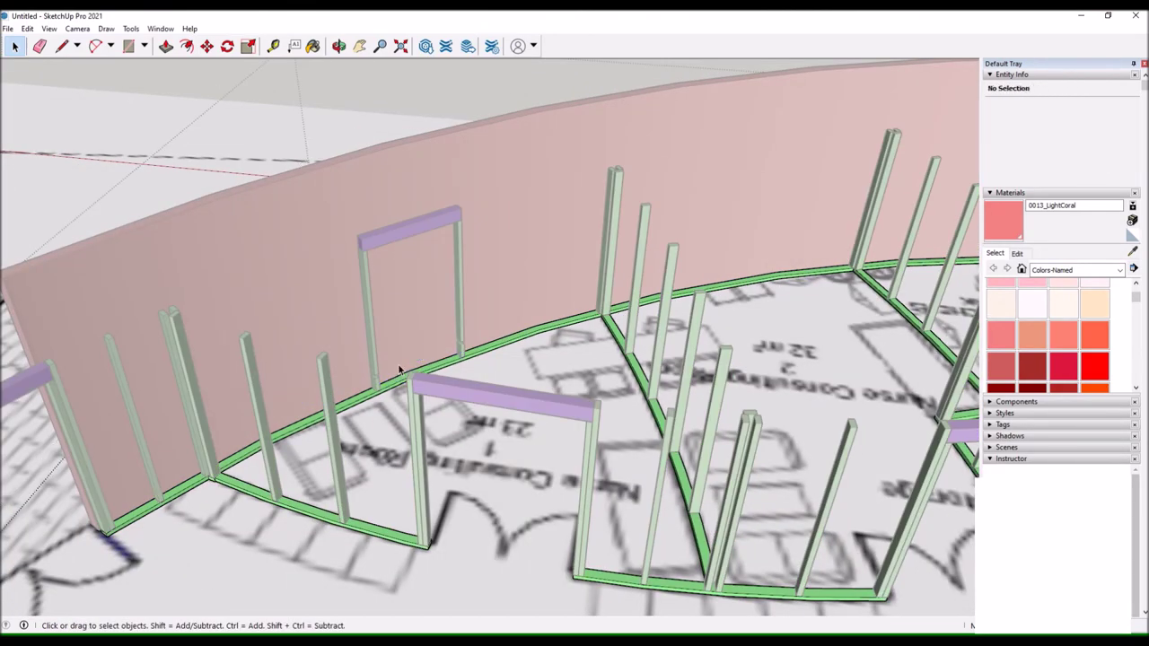
scroll("up", 3)
left_click(584, 315)
scroll("down", 3)
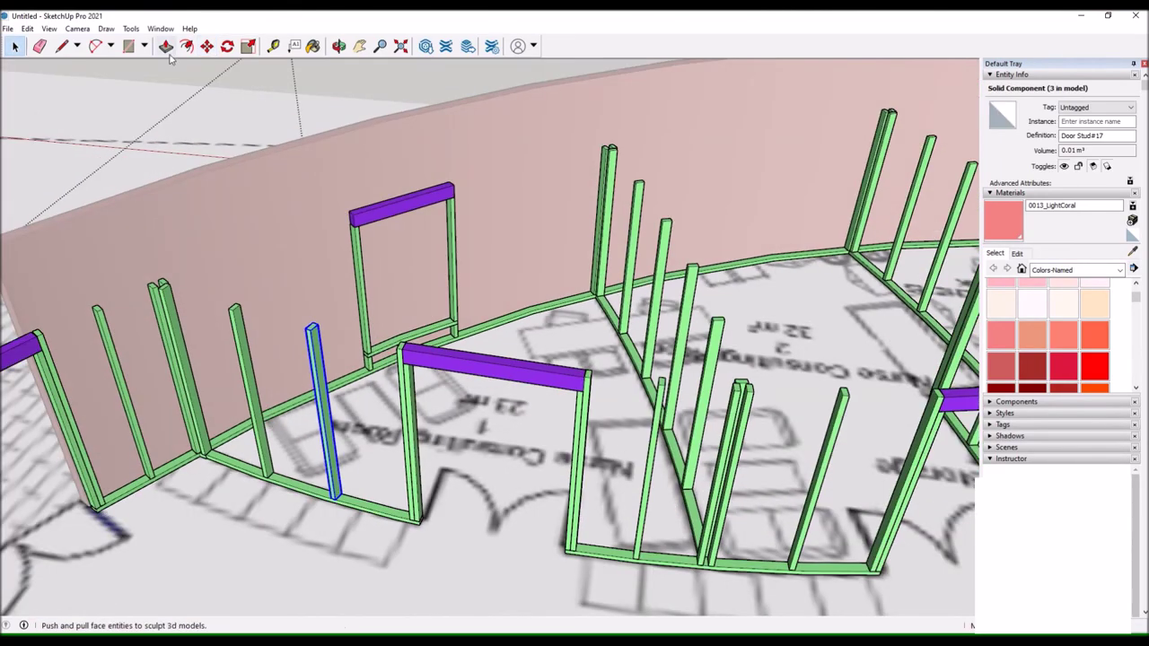
scroll("up", 3)
scroll("down", 3)
scroll("up", 3)
Rotate the copied door stud onto the curved wall's bottom plate and start the cripple.
key("q")
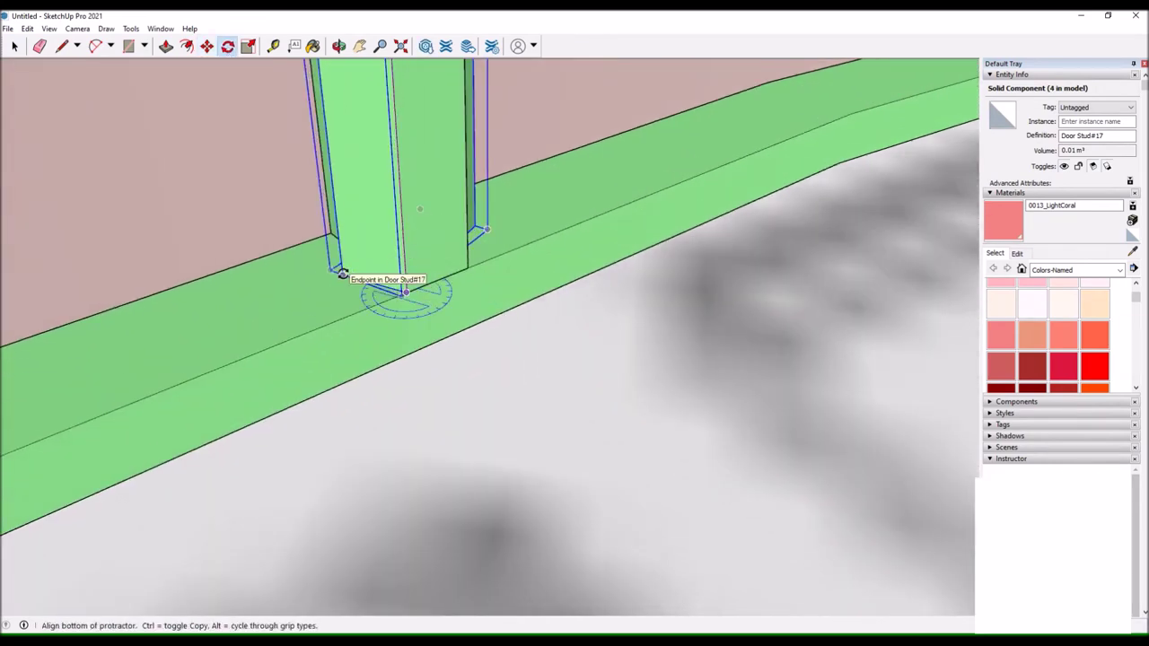
scroll("down", 3)
scroll("down", 3)
scroll("up", 3)
scroll("down", 3)
key("l")
scroll("up", 3)
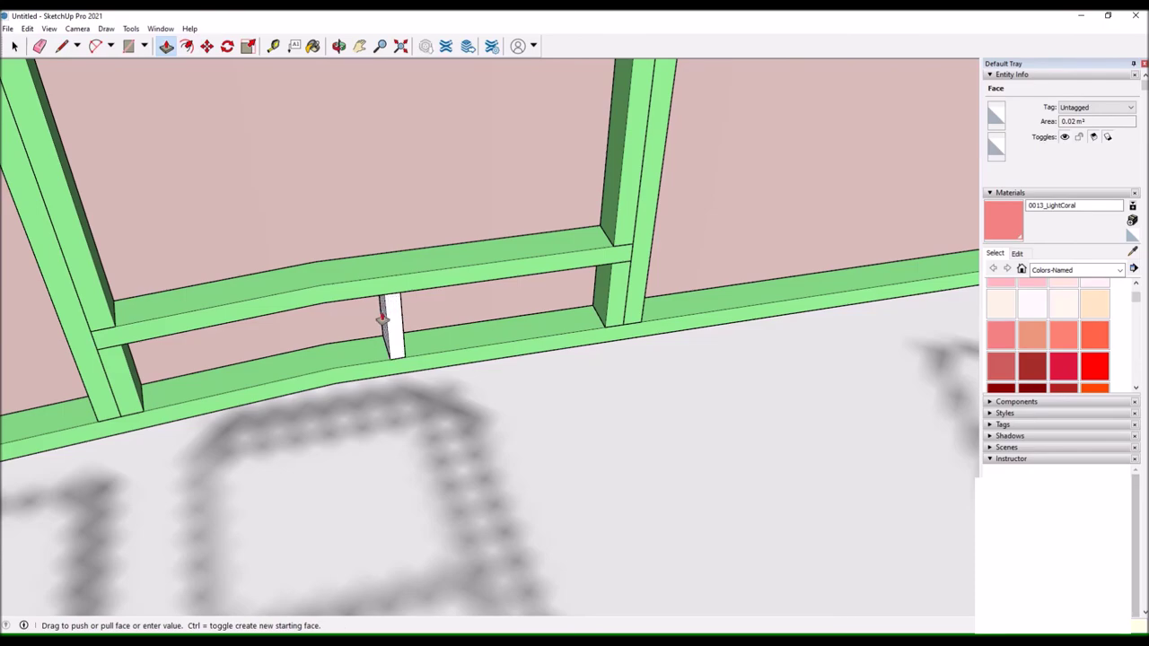
scroll("down", 3)
Draw a line at the purple header's corner to close a face above it.
left_click_drag(436, 218, 359, 192)
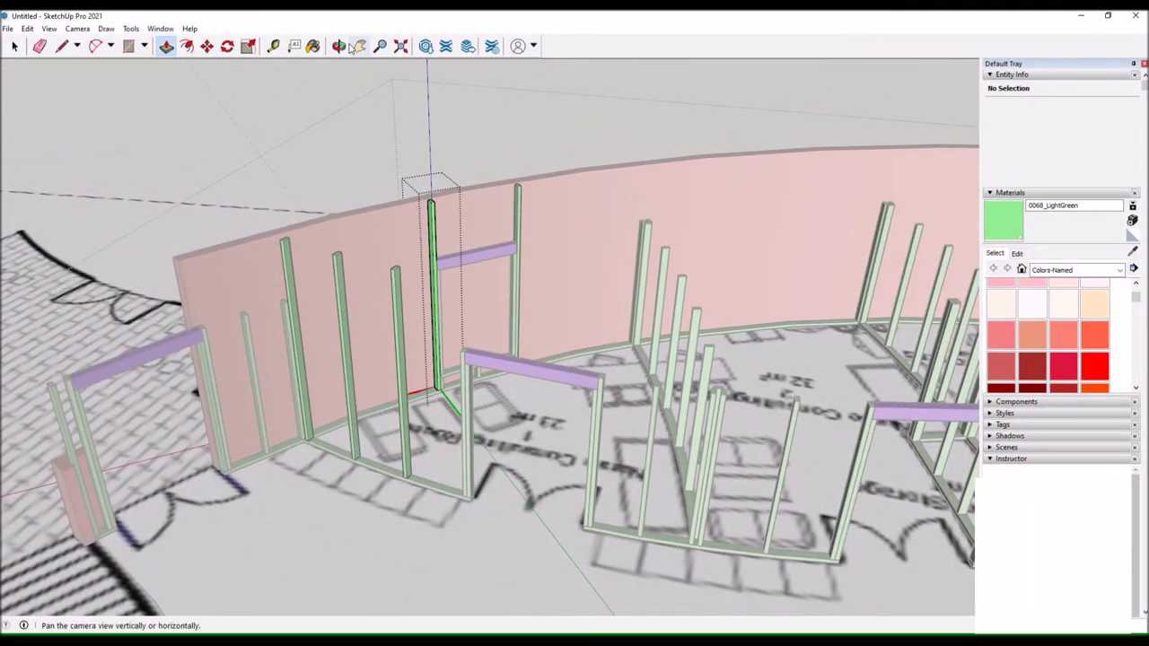
scroll("up", 3)
key("l")
left_click_drag(391, 363, 410, 377)
scroll("up", 3)
scroll("up", 3)
left_click_drag(429, 314, 431, 255)
left_click(431, 255)
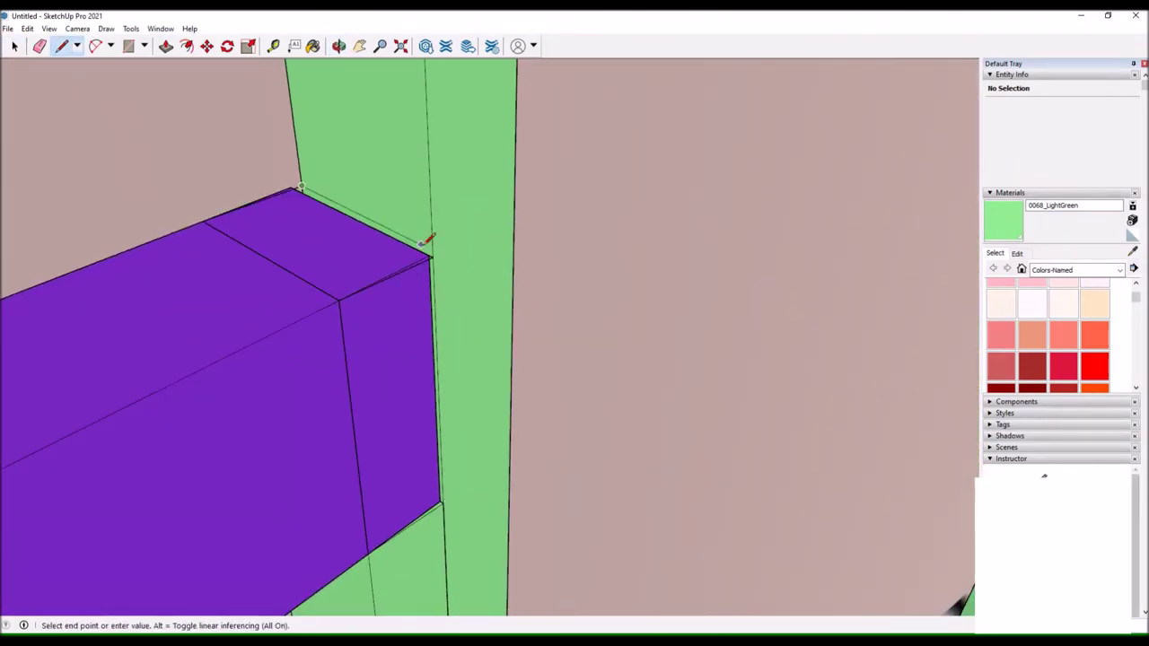
left_click(426, 240)
scroll("down", 3)
Push/Pull the new face up into a cripple stud and make it a group.
key("p")
left_click(167, 46)
scroll("down", 3)
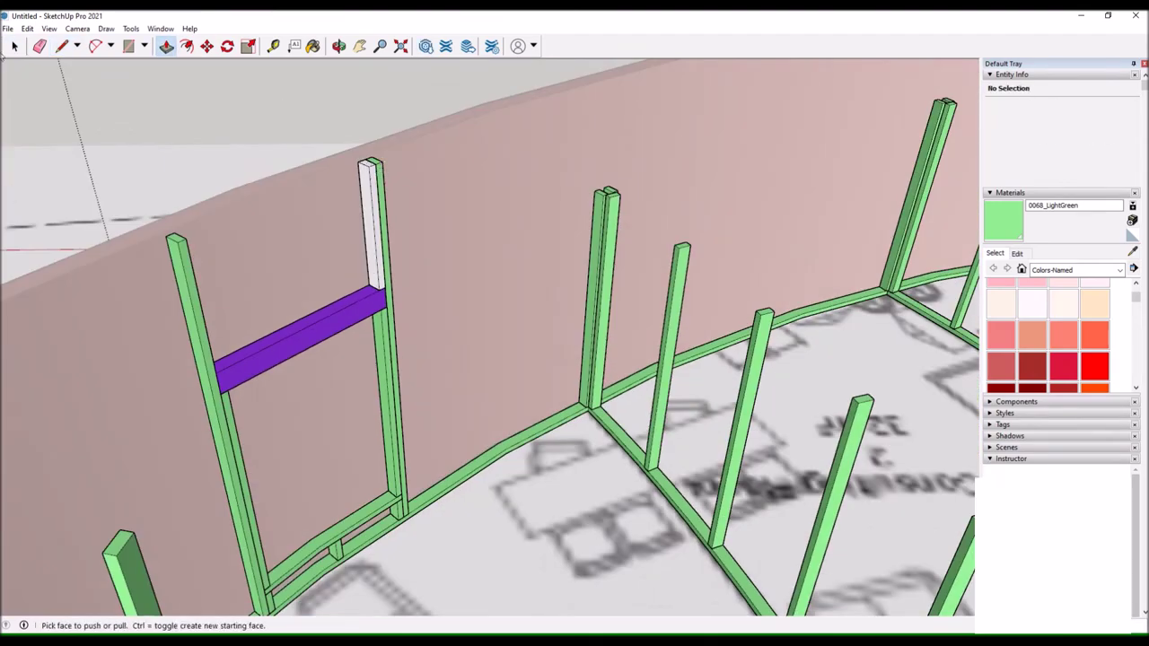
left_click(451, 340)
scroll("up", 3)
key("m")
scroll("down", 3)
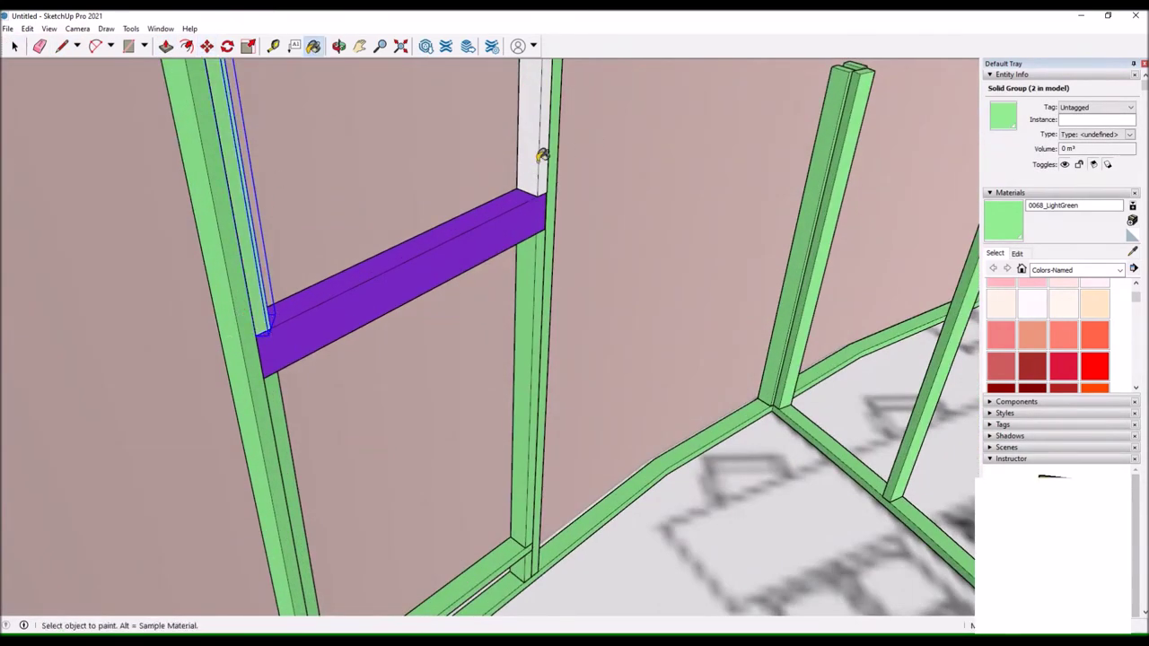
scroll("down", 3)
Select the top plate group and begin moving it.
left_click_drag(542, 155, 585, 201)
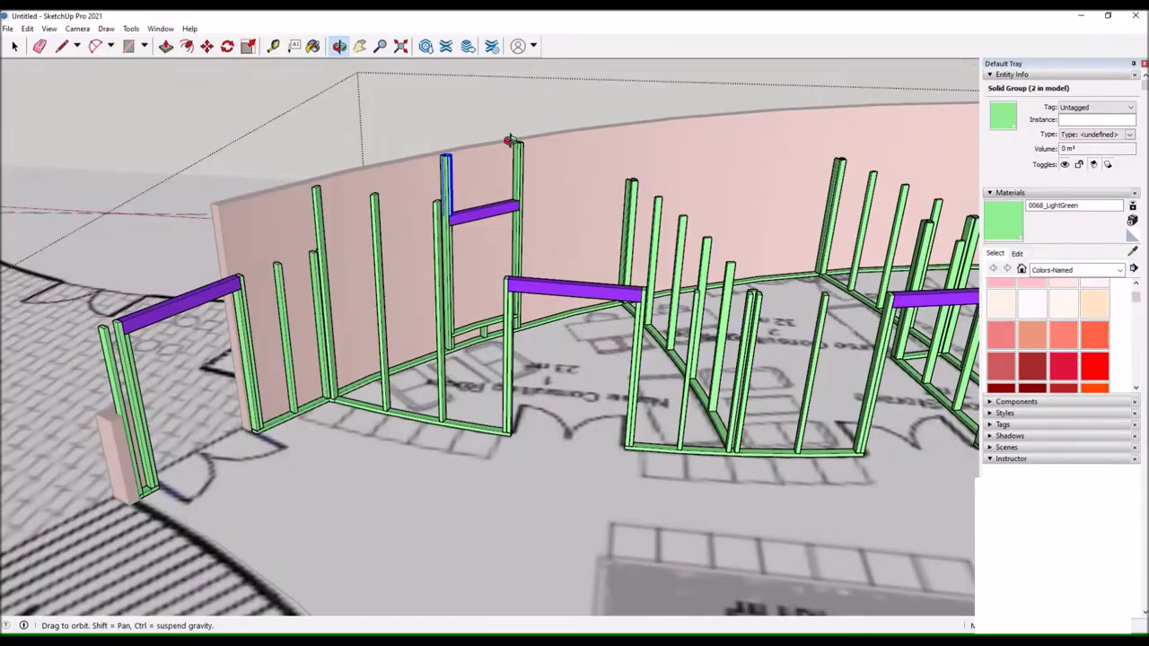
scroll("down", 3)
left_click(574, 162)
left_click(206, 46)
scroll("up", 3)
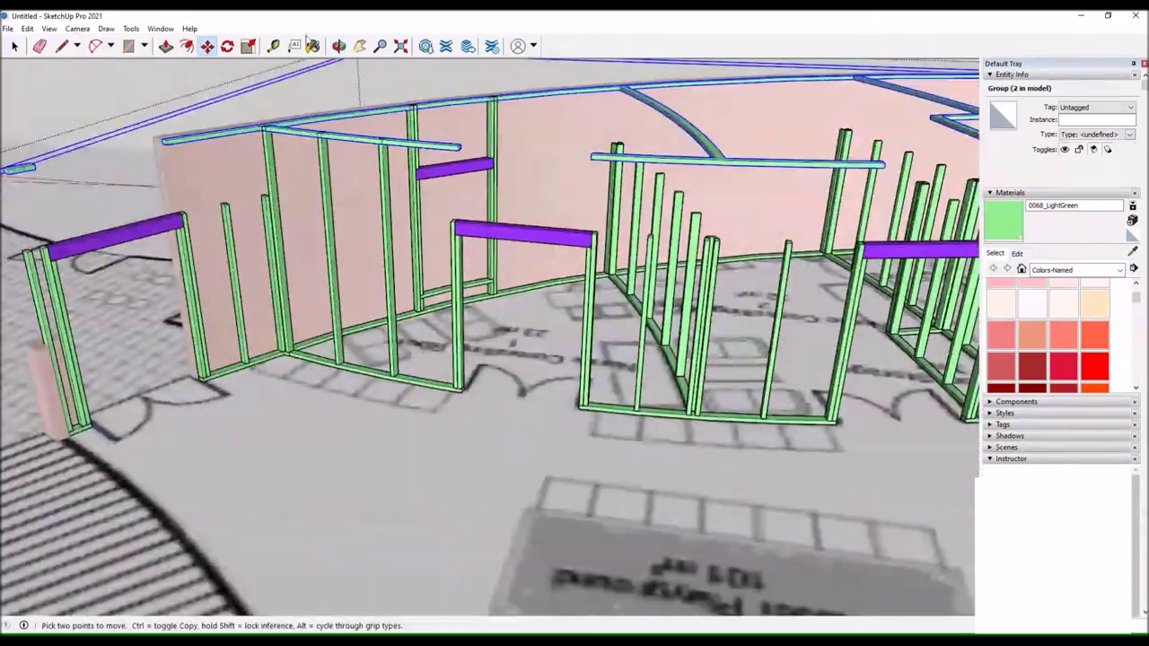
scroll("down", 3)
left_click_drag(398, 80, 404, 179)
scroll("up", 3)
key("space")
Orbit around the curved wall framing to check the new green cripple stud.
scroll("down", 3)
left_click_drag(256, 210, 275, 248)
scroll("down", 3)
scroll("up", 3)
scroll("up", 3)
scroll("up", 3)
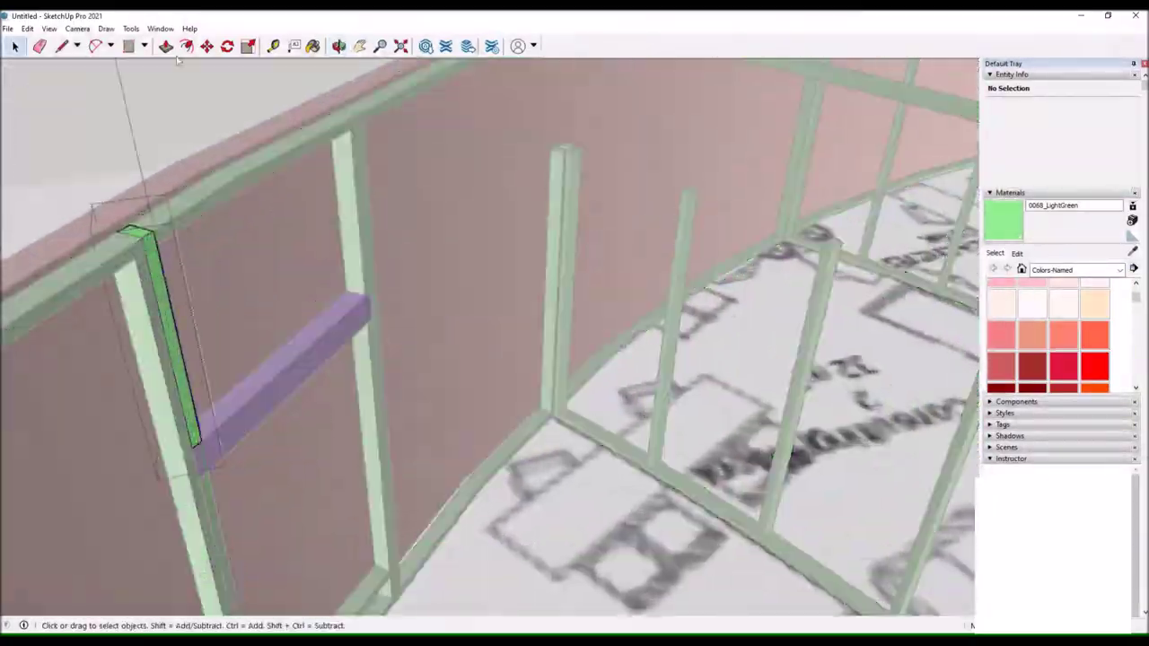
scroll("down", 3)
left_click_drag(269, 269, 404, 359)
scroll("up", 3)
scroll("down", 3)
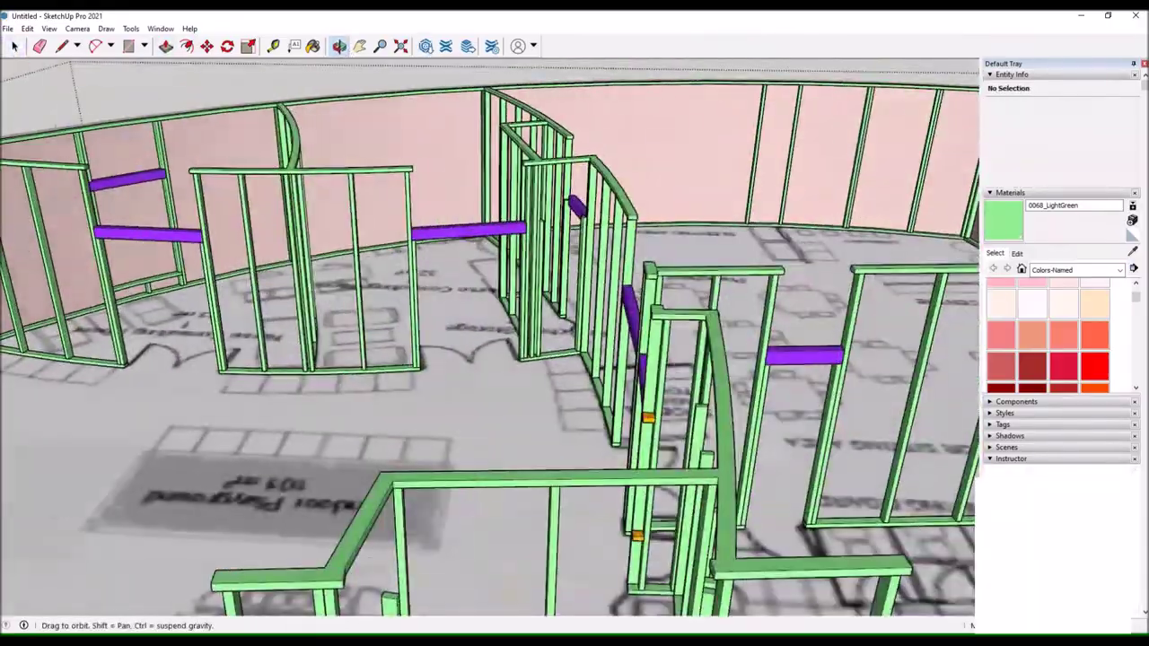
scroll("down", 3)
left_click_drag(395, 466, 269, 179)
scroll("up", 3)
scroll("down", 3)
scroll("up", 3)
left_click(167, 45)
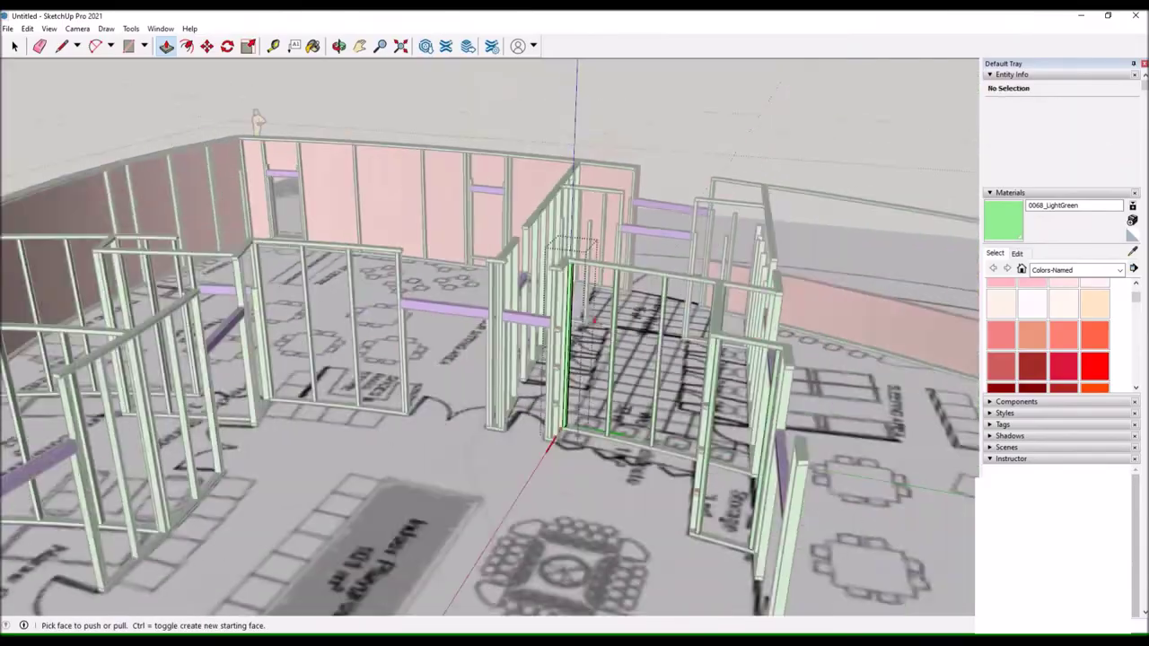
key("space")
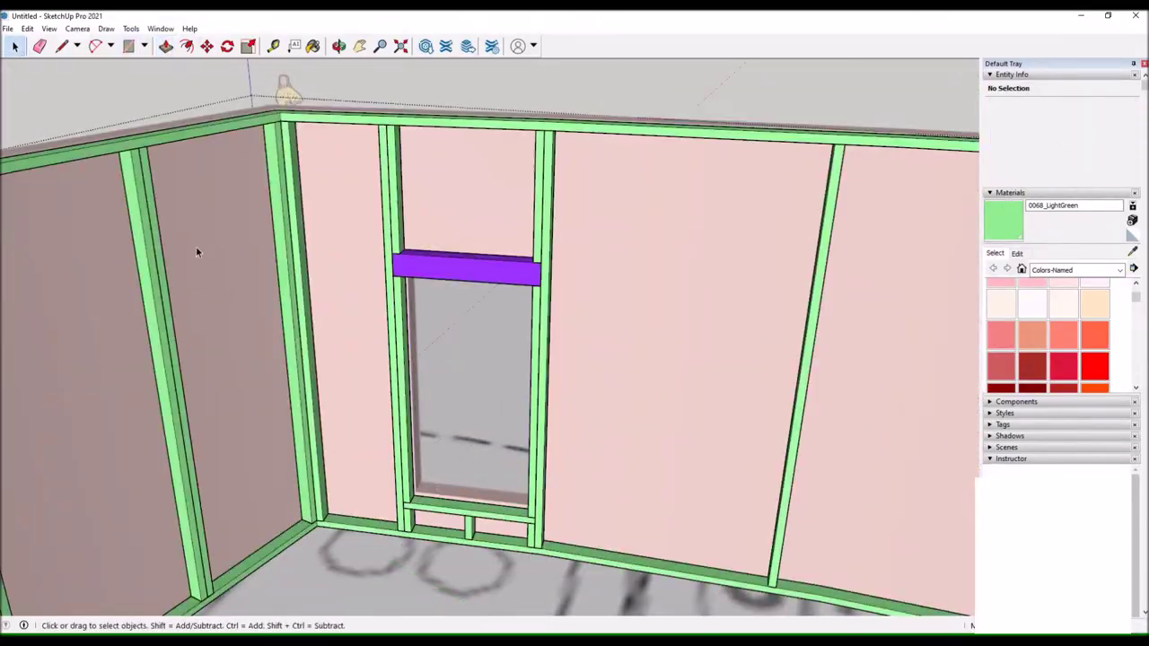
key("space")
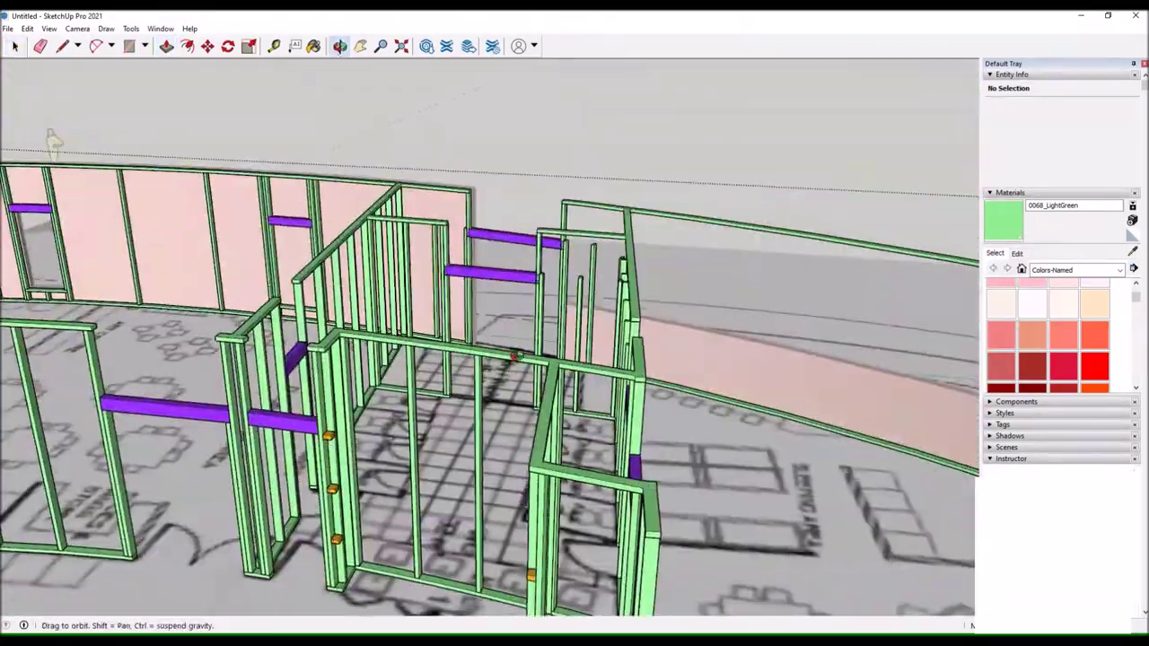
Start a line across the door stud face where the purple beam crosses it.
left_click_drag(310, 134, 247, 312)
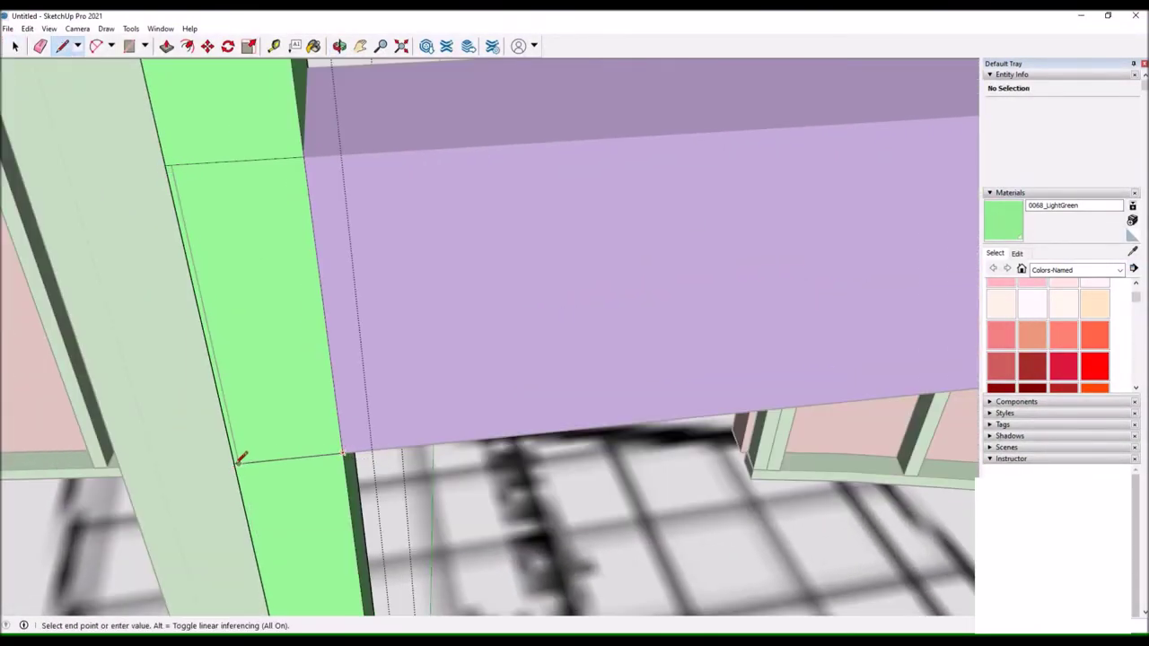
left_click_drag(236, 174, 506, 479)
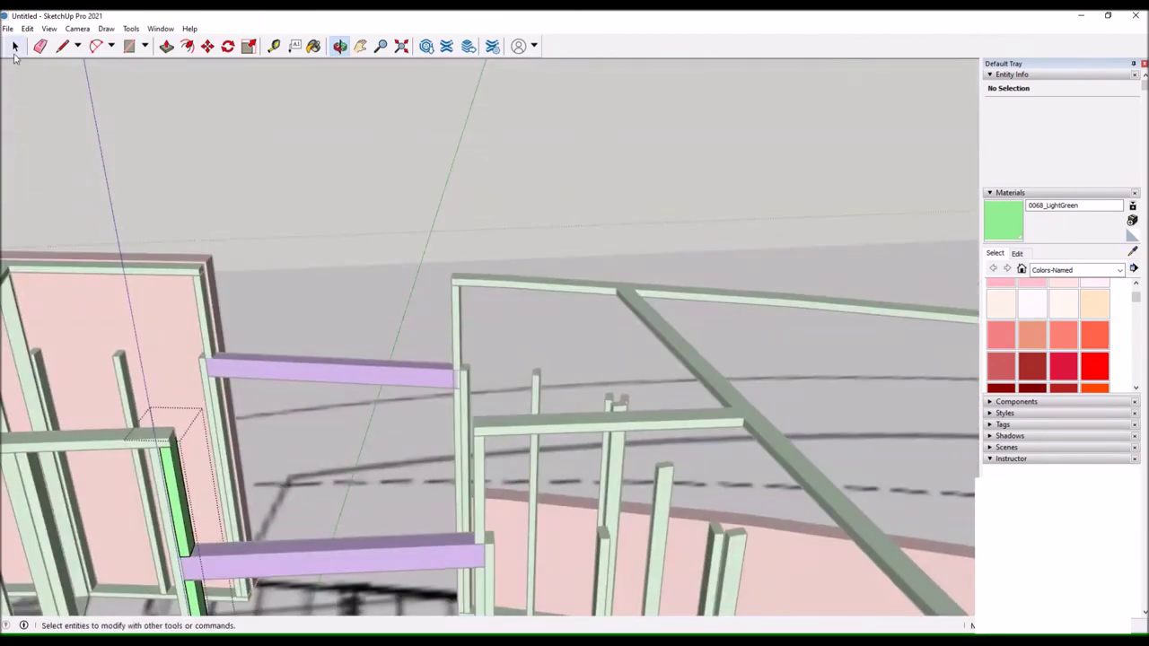
right_click(495, 268)
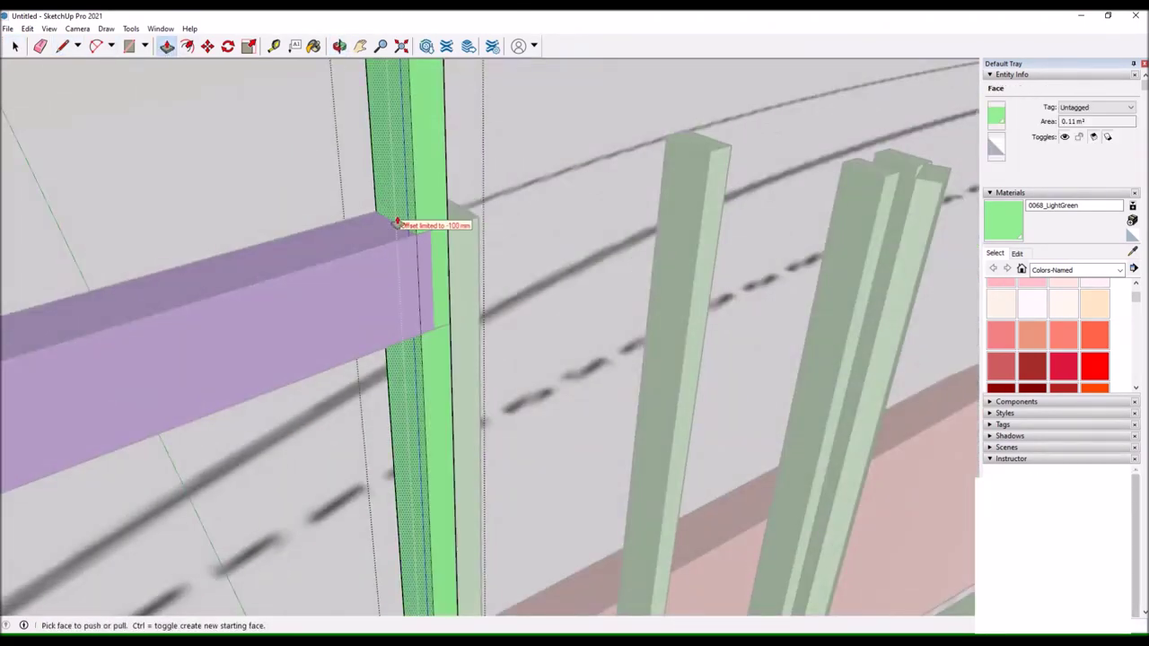
left_click(401, 197)
key("p")
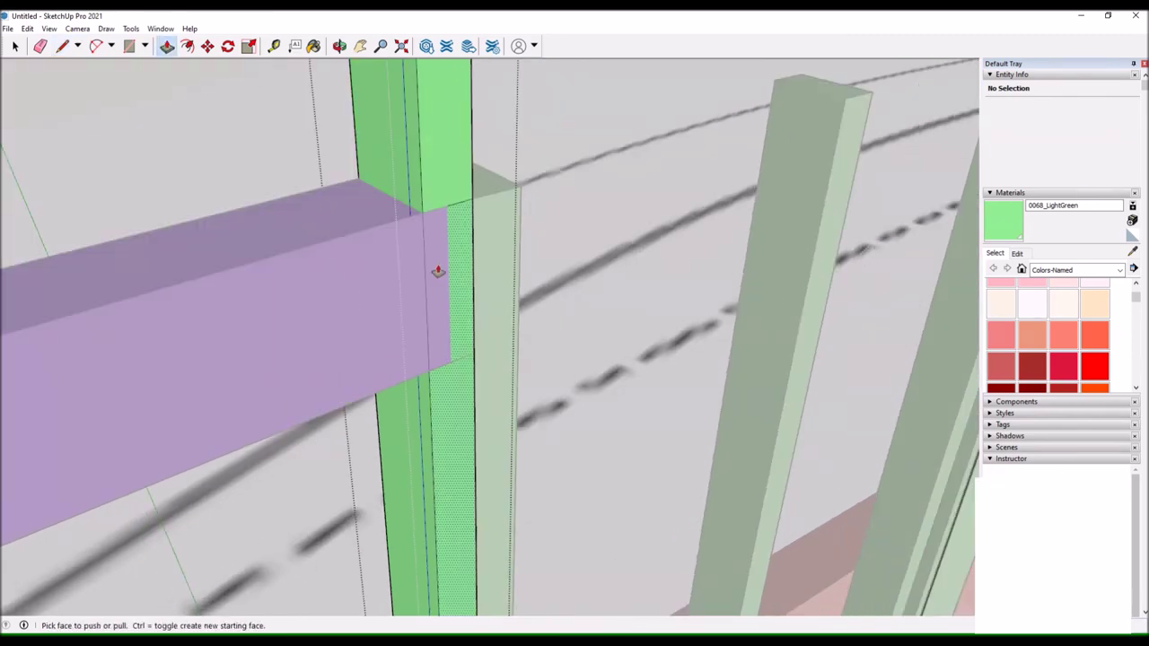
scroll("up", 3)
left_click_drag(428, 370, 102, 108)
Begin split lines on the stud at the beam's corner, viewing it from several angles.
left_click(469, 308)
scroll("down", 3)
left_click_drag(579, 562, 351, 77)
scroll("down", 3)
left_click_drag(492, 282, 541, 261)
right_click(439, 256)
key("Escape")
key("l")
scroll("up", 3)
left_click_drag(439, 256, 418, 269)
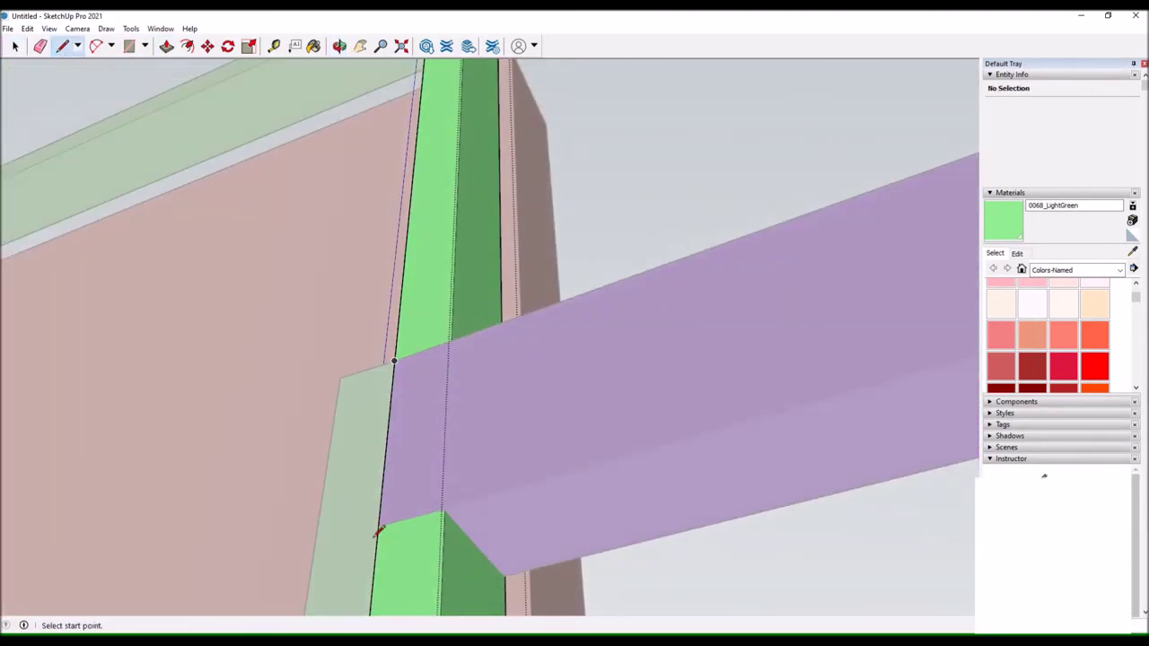
left_click(482, 466)
Draw a line where the beam meets the stud to split the stud face.
left_click_drag(300, 320, 329, 187)
key("l")
left_click(406, 230)
left_click(457, 215)
left_click(397, 526)
key("space")
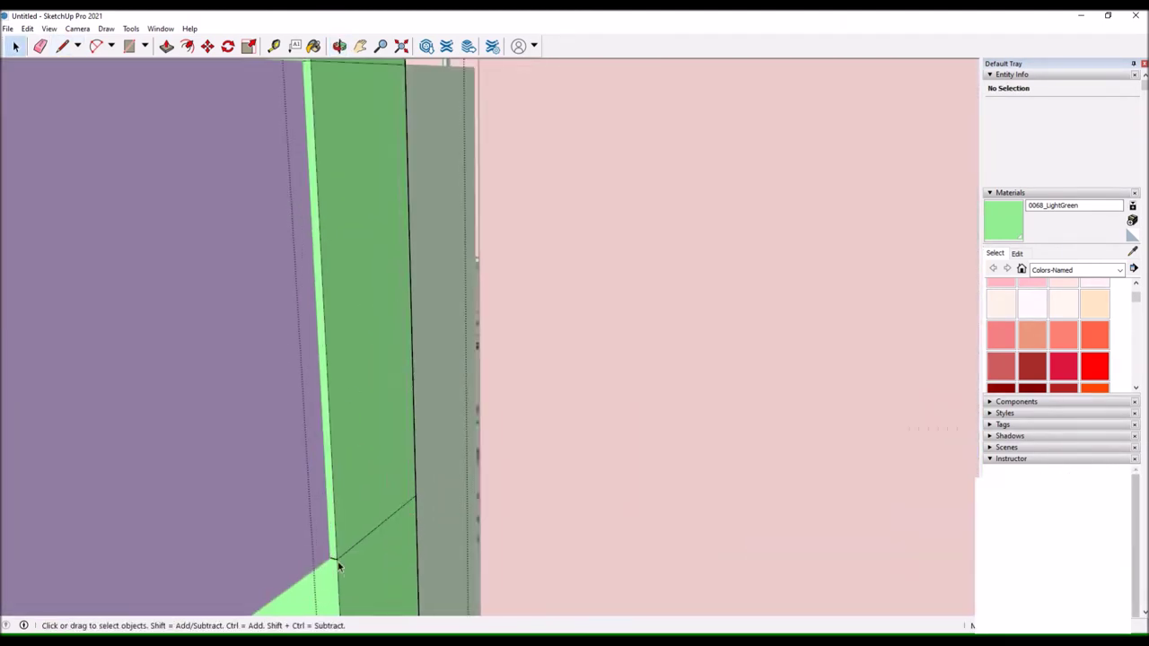
Push/Pull the split stud face back to the beam and orbit to verify the joint.
key("p")
left_click_drag(354, 343, 85, 69)
key("space")
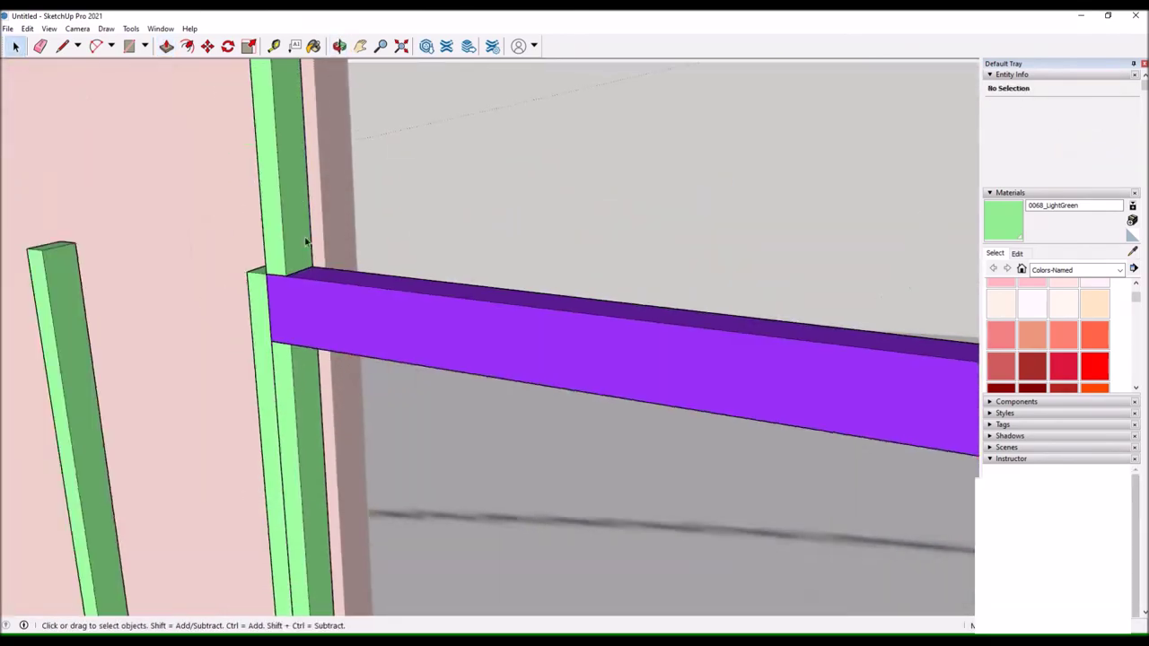
scroll("down", 3)
left_click(166, 46)
left_click_drag(341, 323, 377, 350)
scroll("up", 3)
key("space")
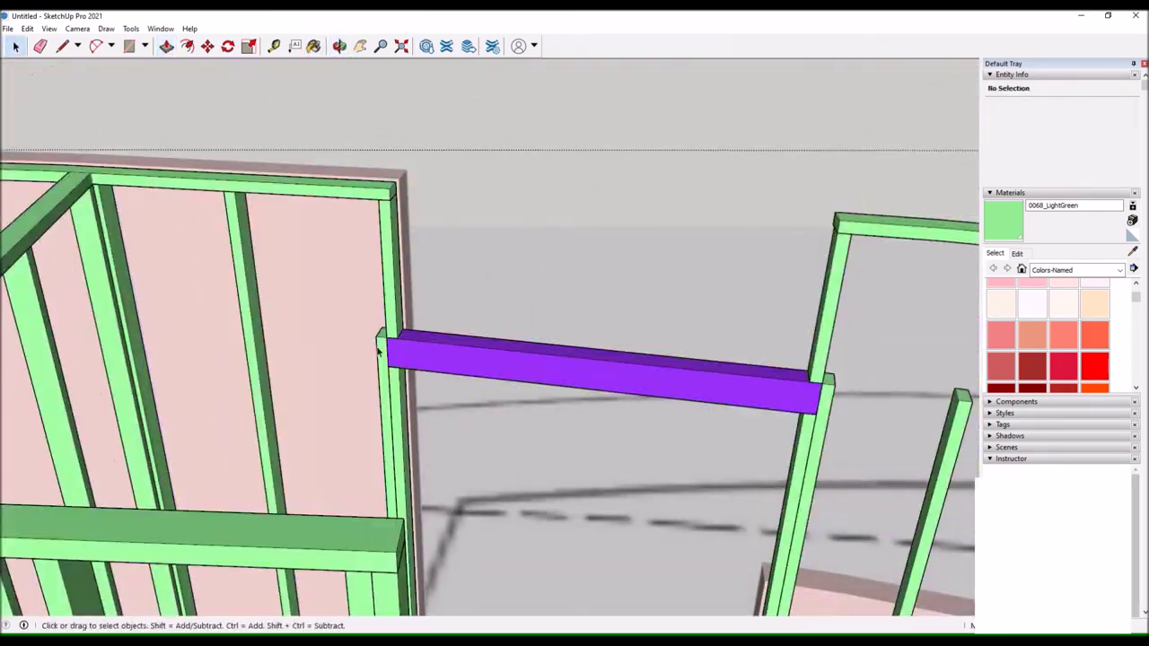
left_click_drag(27, 66, 719, 296)
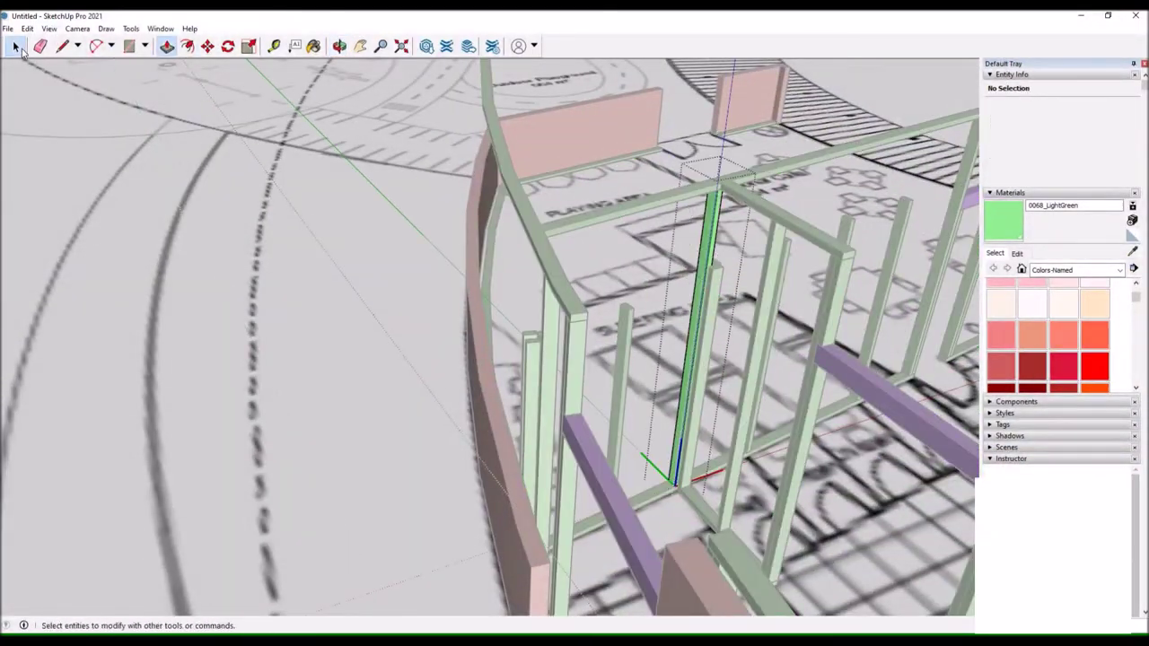
key("p")
left_click_drag(628, 295, 359, 269)
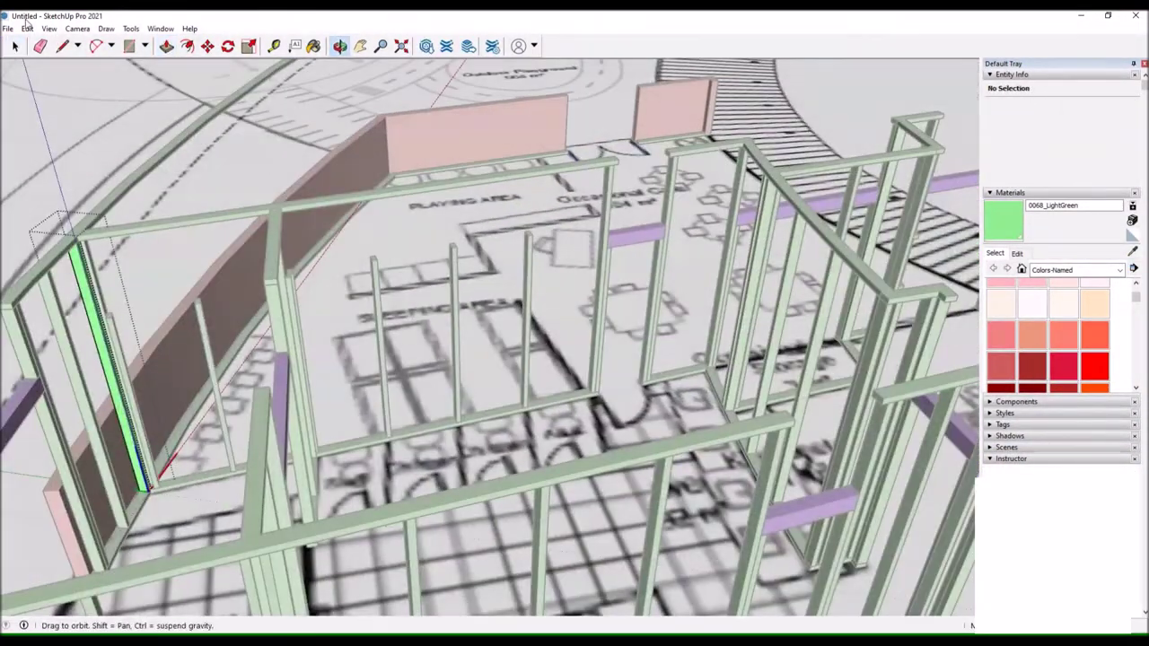
scroll("up", 3)
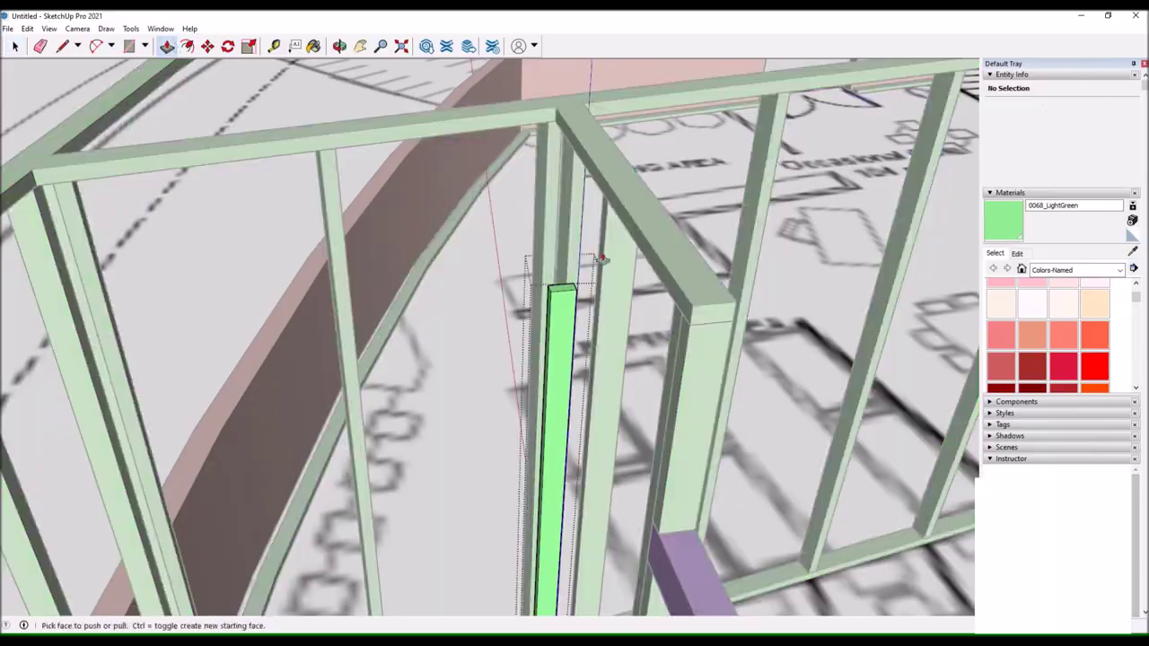
Explode the top-rail group into loose geometry.
scroll("down", 3)
left_click_drag(512, 174, 476, 216)
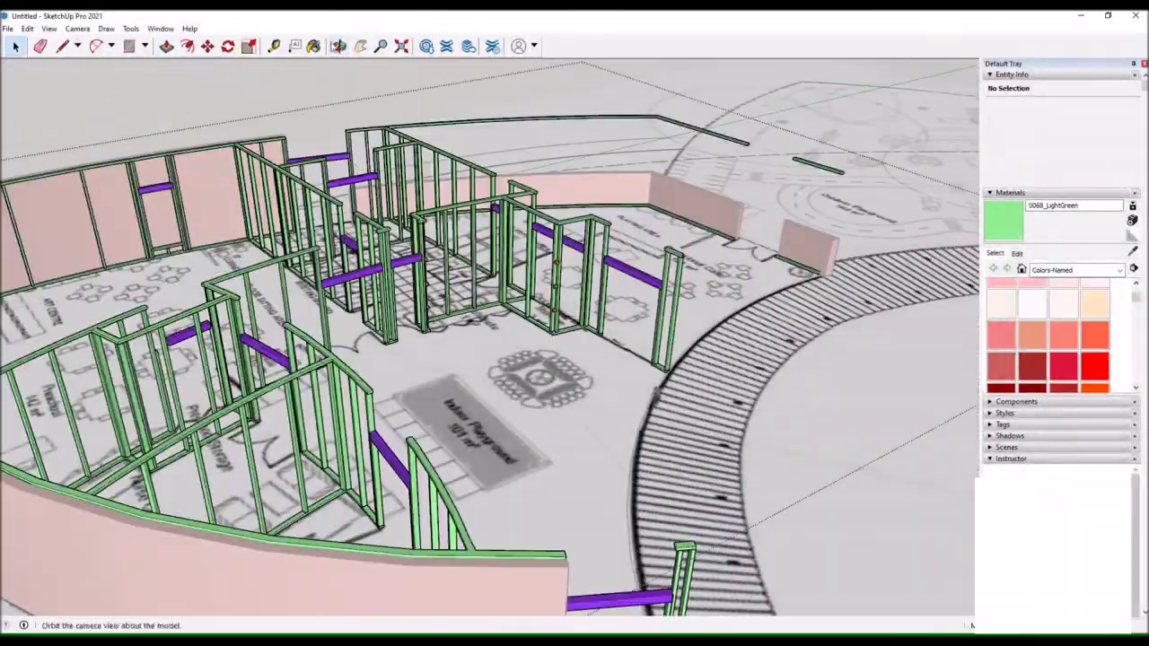
left_click_drag(538, 269, 503, 233)
scroll("up", 3)
scroll("up", 3)
right_click(347, 99)
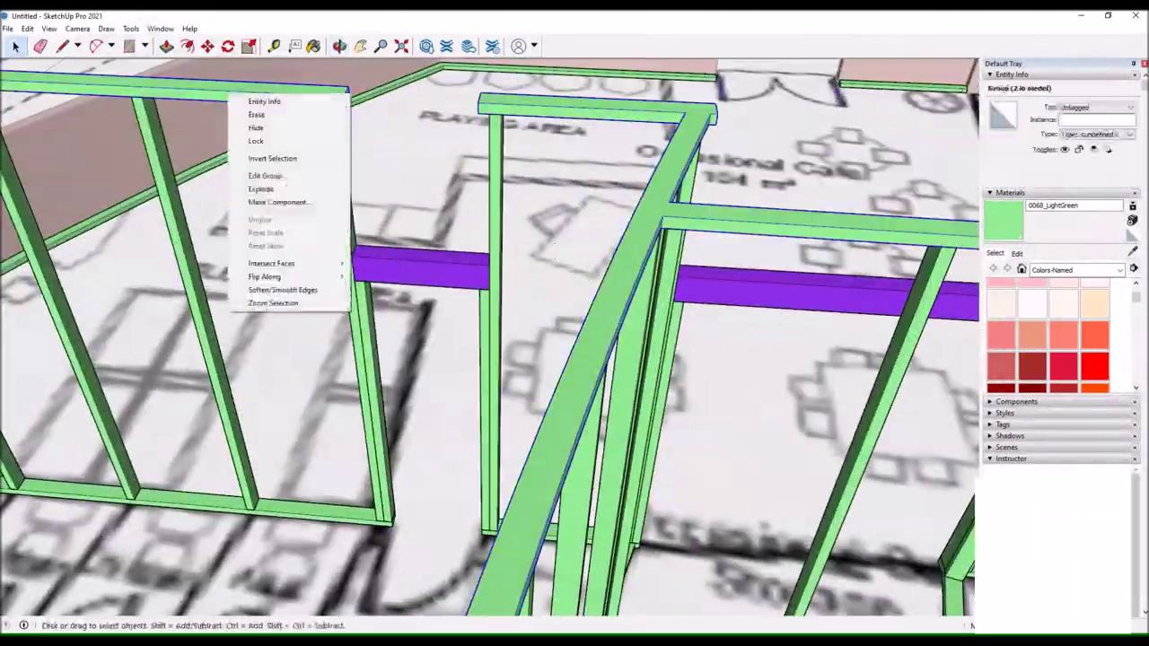
left_click(260, 189)
Draw a line from the left top plate's corner to close a face bridging the two plates.
left_click_drag(347, 249, 585, 204)
key("p")
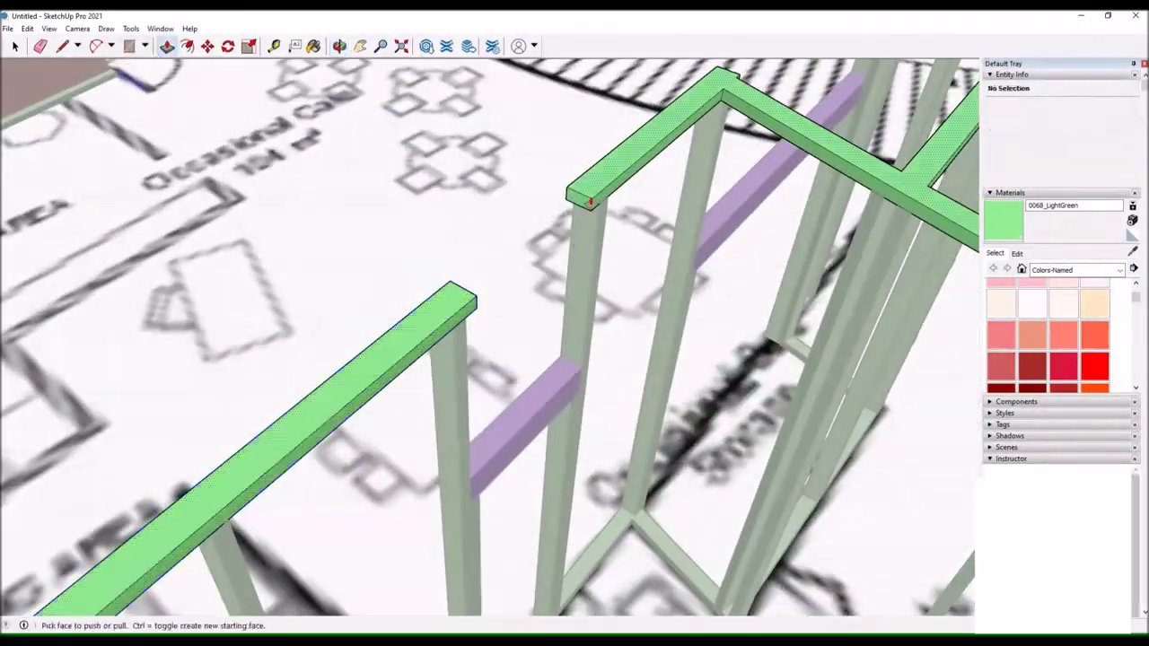
key("space")
left_click_drag(338, 204, 90, 198)
left_click_drag(301, 432, 656, 380)
key("p")
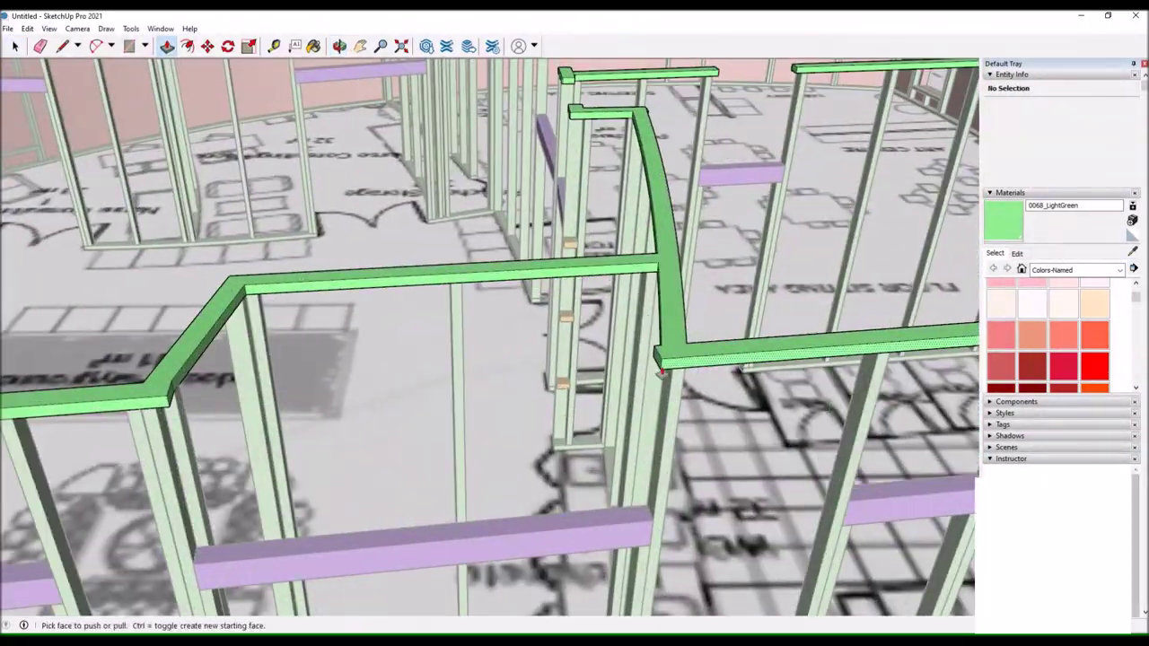
left_click_drag(256, 354, 527, 285)
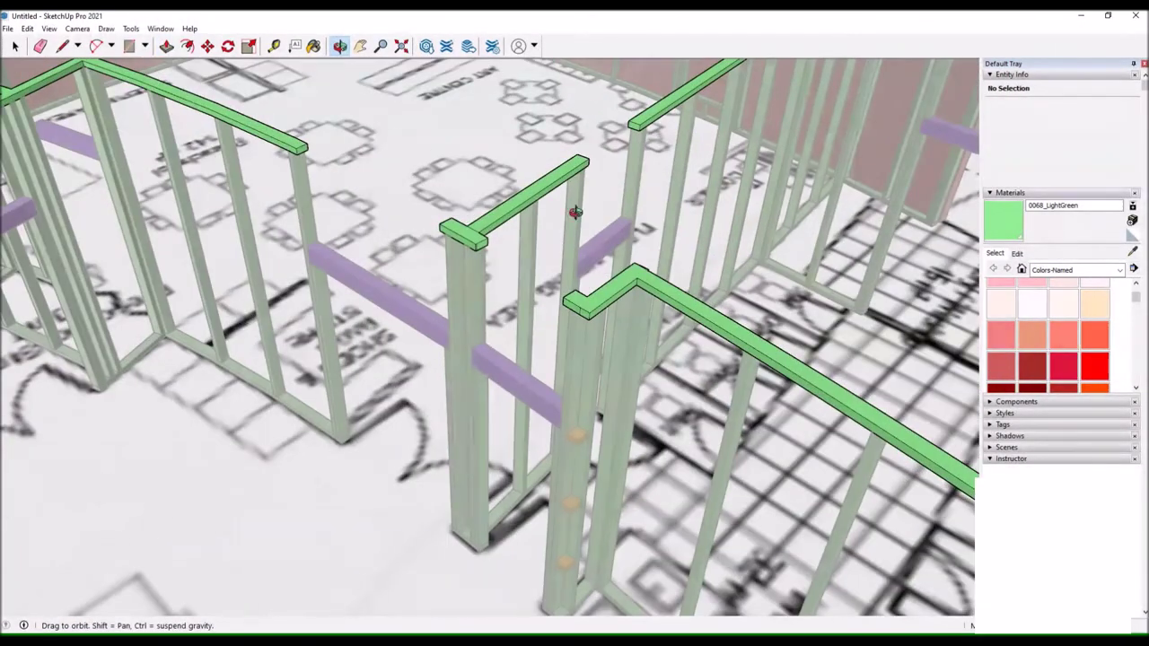
scroll("up", 3)
key("space")
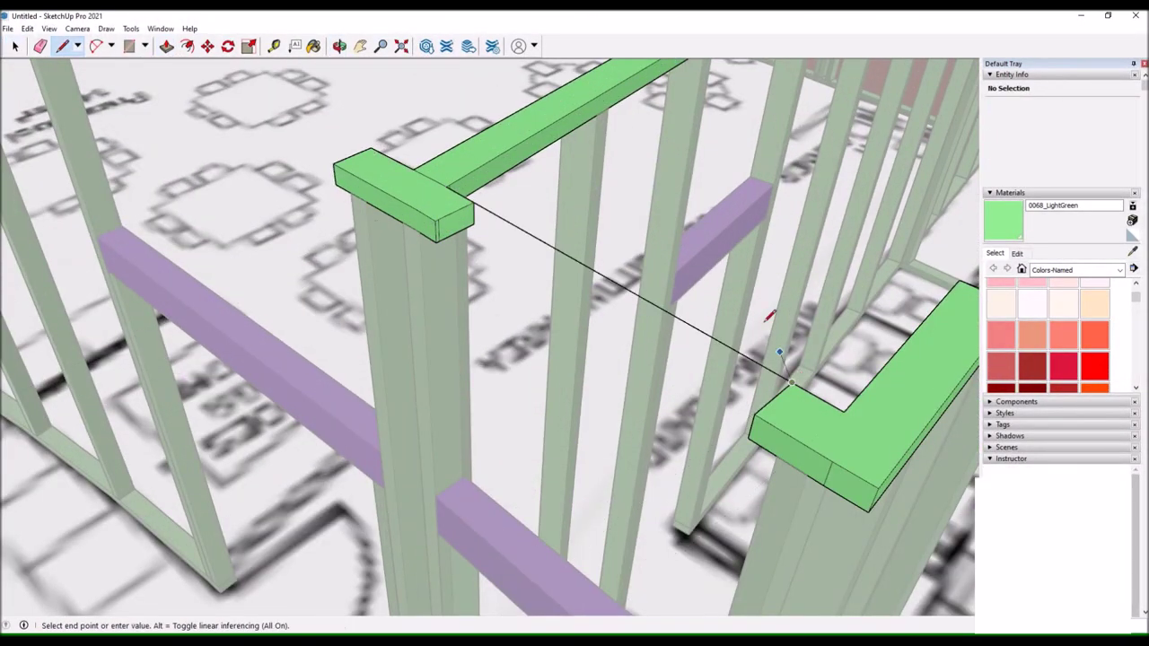
left_click_drag(793, 381, 581, 278)
left_click(468, 232)
scroll("up", 3)
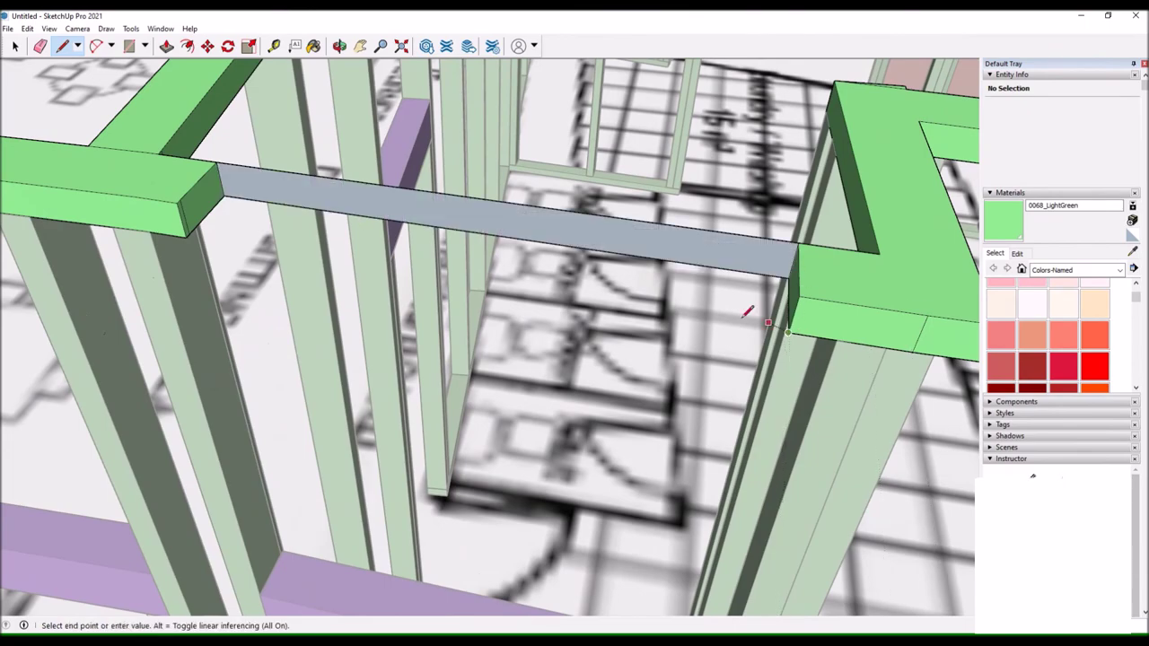
left_click(789, 330)
Orbit around to a close view of the green top-plate corner and plate ends.
left_click_drag(801, 299, 416, 191)
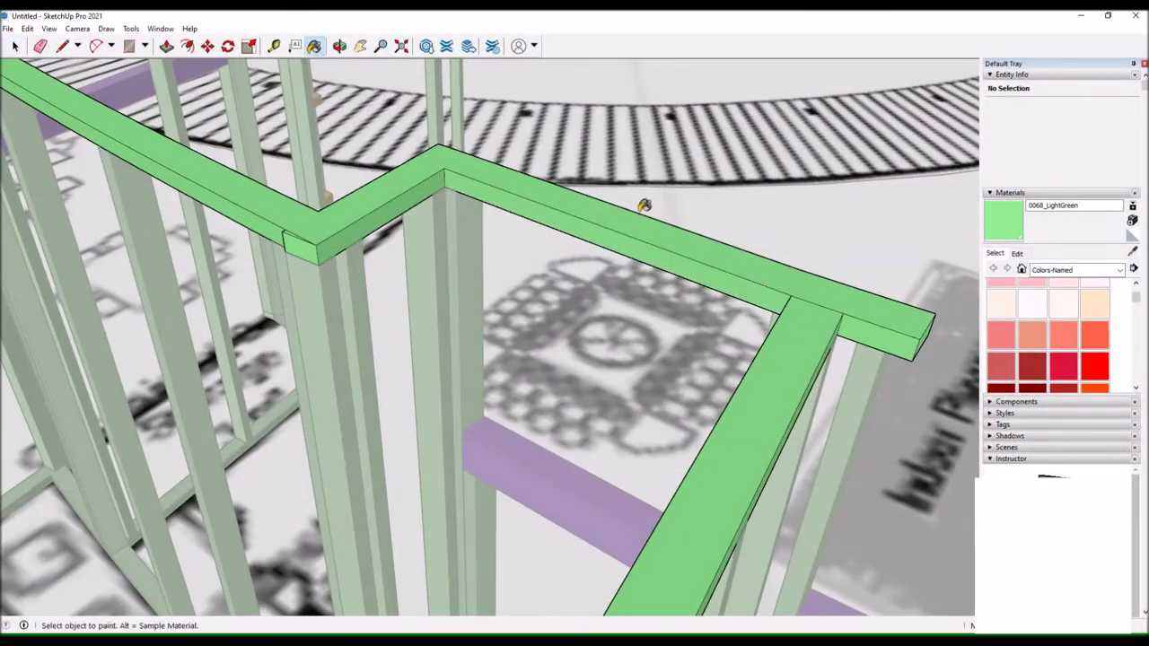
key("space")
left_click_drag(644, 205, 710, 215)
scroll("up", 3)
scroll("up", 3)
scroll("down", 3)
left_click_drag(785, 244, 659, 370)
left_click_drag(674, 315, 353, 259)
key("p")
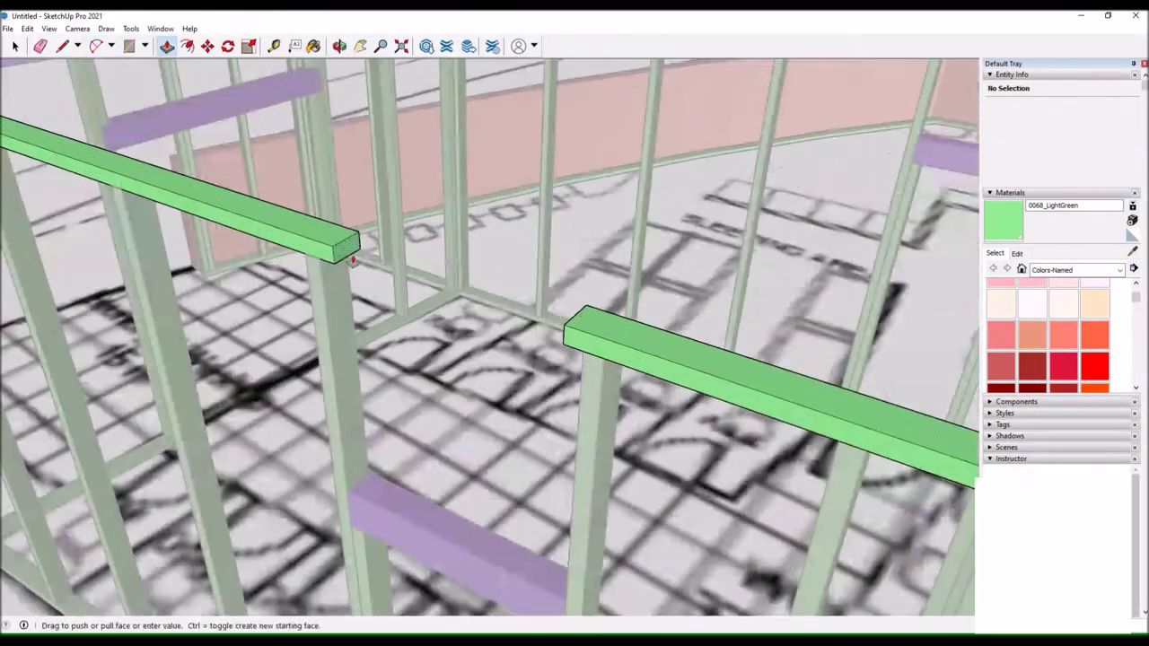
left_click_drag(555, 332, 133, 59)
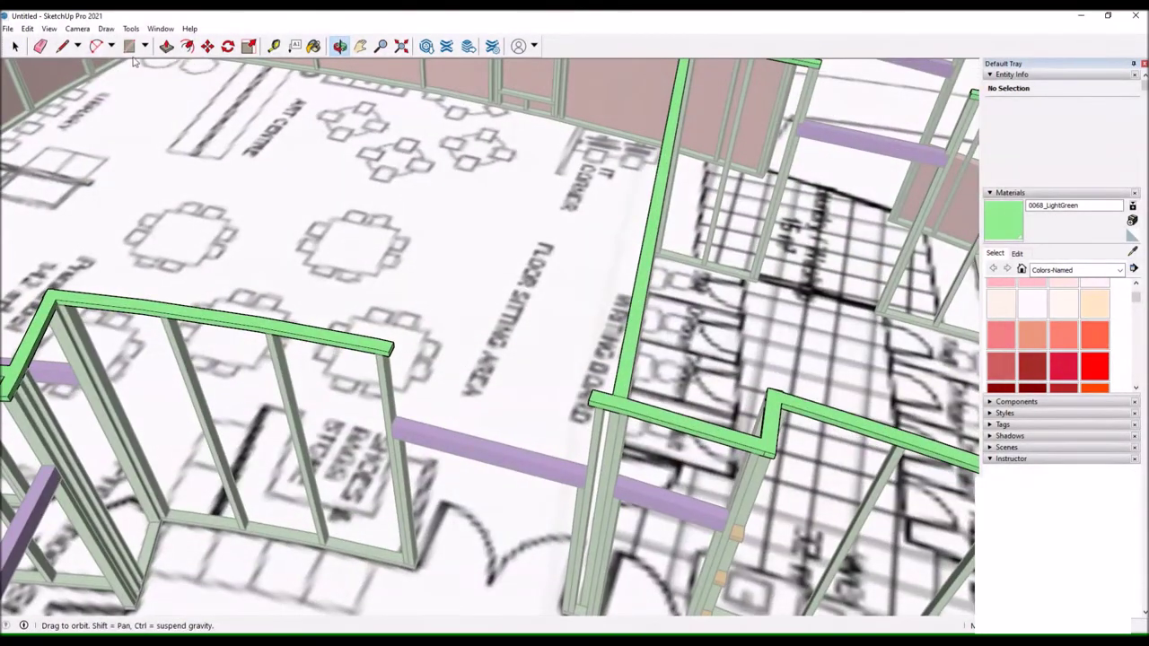
Draw a two-point arc from the plate end, then delete the oversized arc face.
left_click(96, 46)
scroll("up", 3)
left_click(393, 350)
left_click(949, 483)
left_click(419, 272)
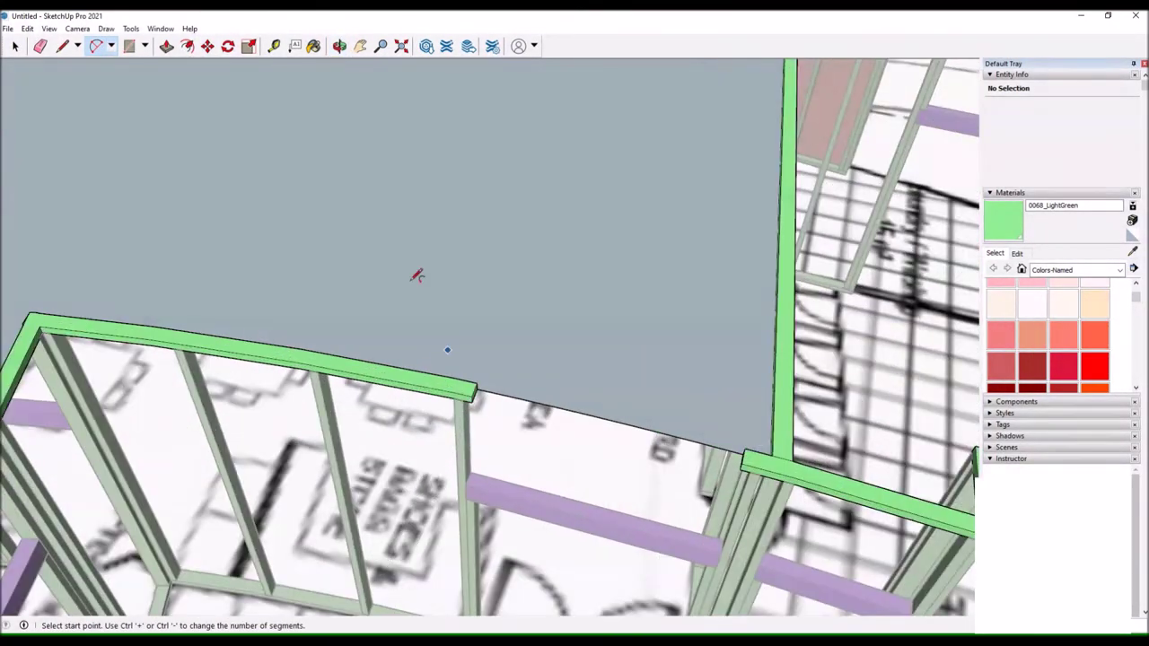
key("space")
key("Delete")
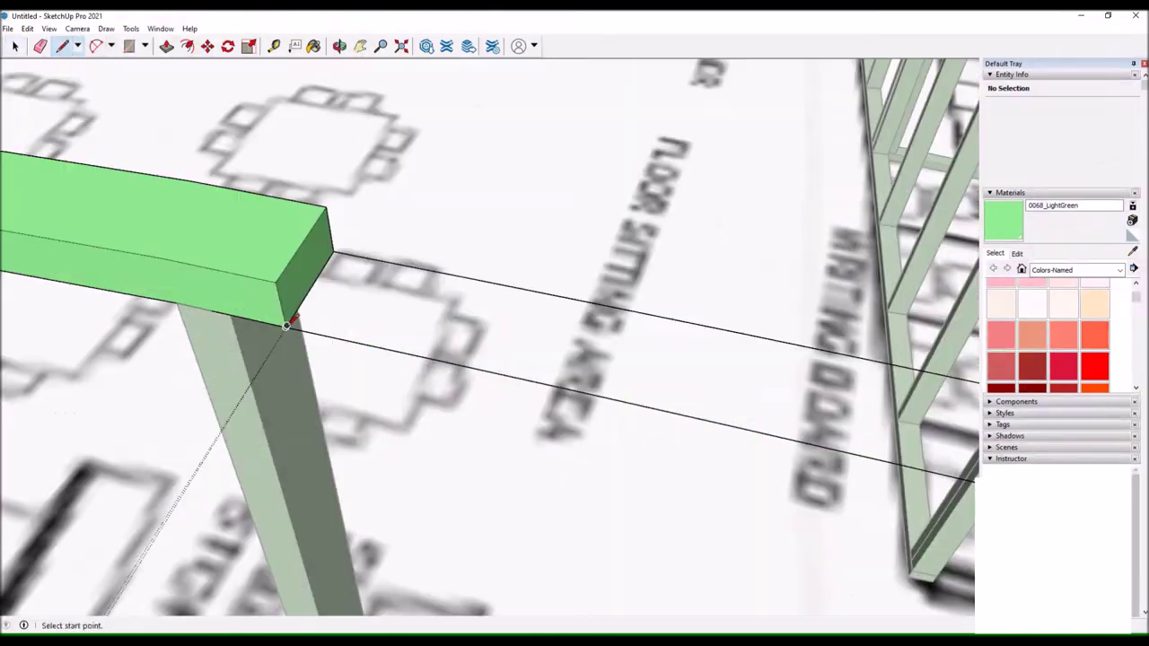
Redraw the two-point arc between the beam corners, bulging along the beam edge.
key("l")
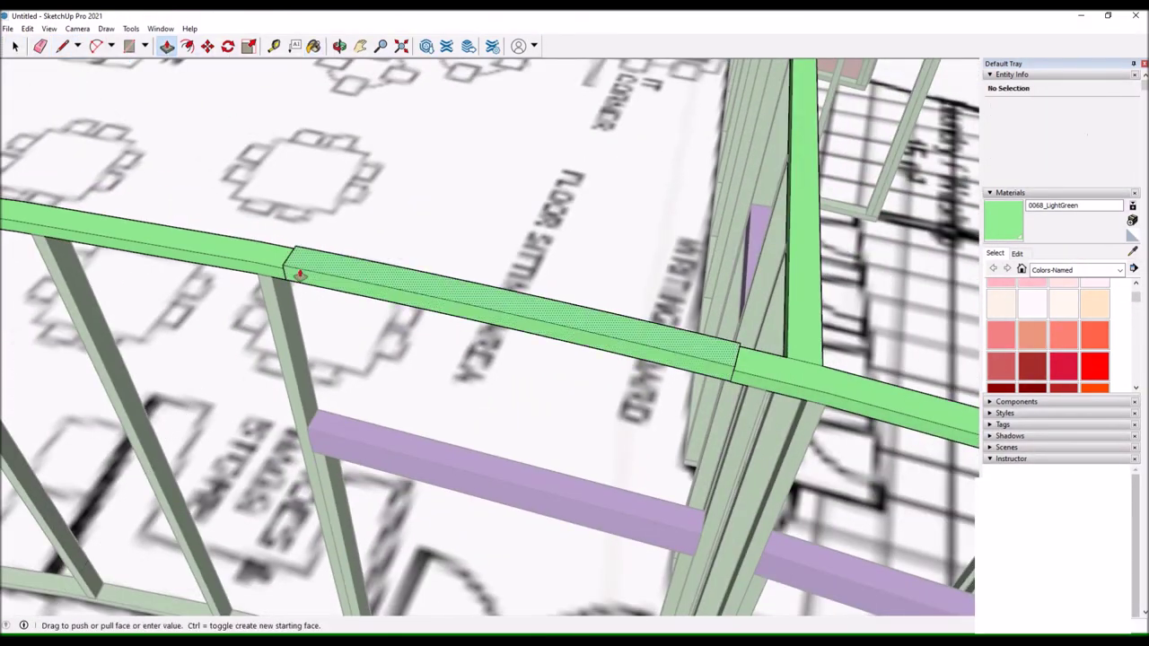
key("space")
scroll("up", 3)
left_click_drag(818, 320, 913, 394)
scroll("down", 3)
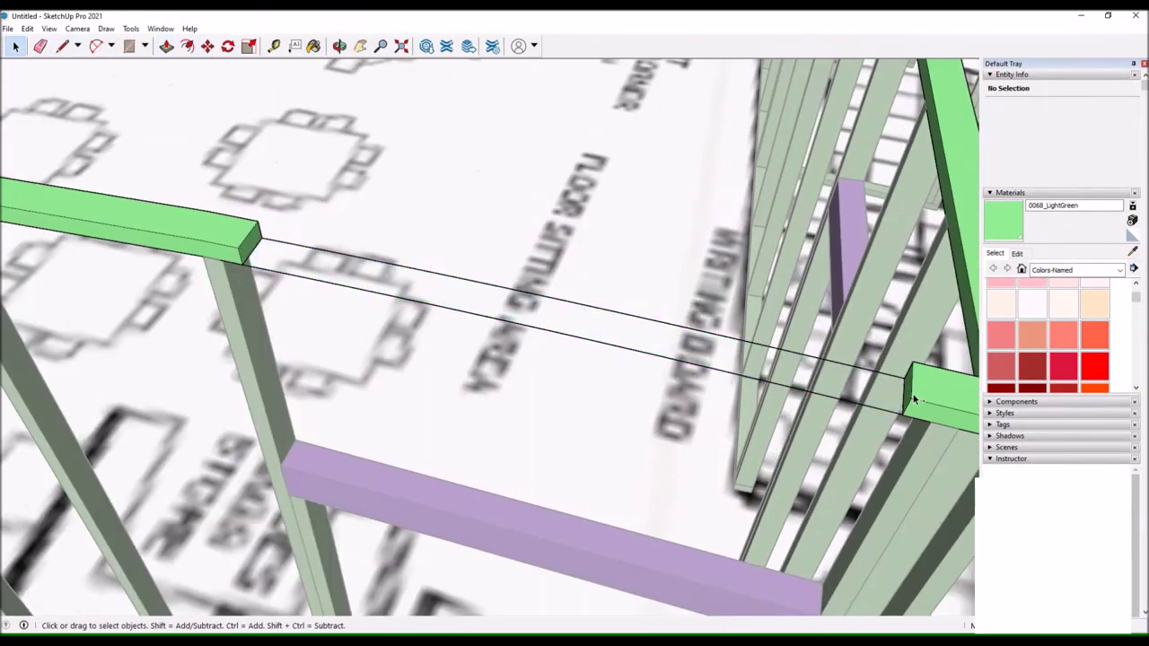
key("ctrl+z")
key("a")
left_click(242, 261)
scroll("up", 3)
left_click(892, 359)
scroll("down", 3)
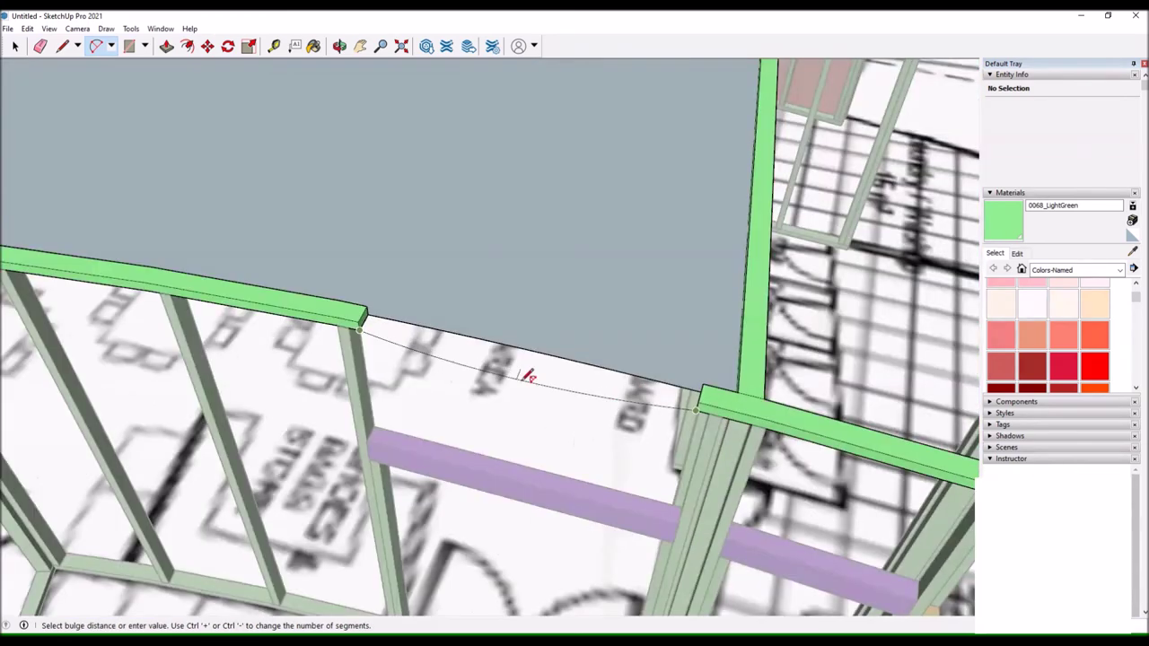
scroll("up", 3)
left_click(547, 363)
Add a second arc spanning the gap between the two green top plates above the purple header.
left_click_drag(548, 364, 590, 401)
key("space")
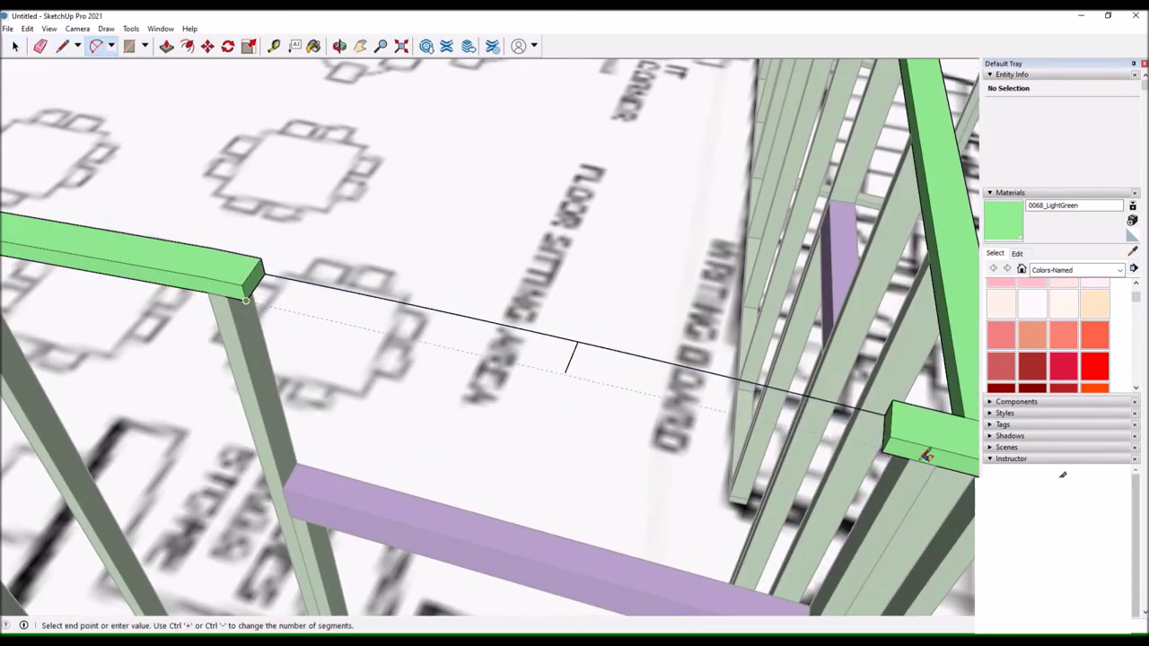
scroll("up", 3)
scroll("down", 3)
left_click(462, 328)
left_click(461, 328)
key("l")
scroll("down", 3)
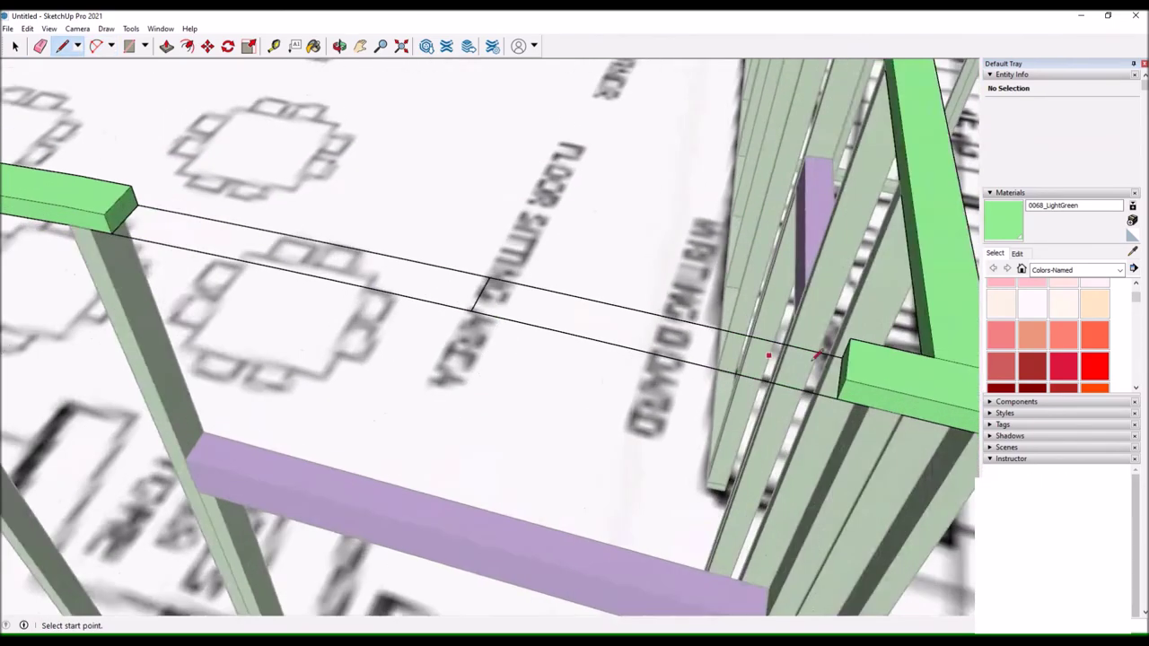
scroll("up", 3)
scroll("down", 3)
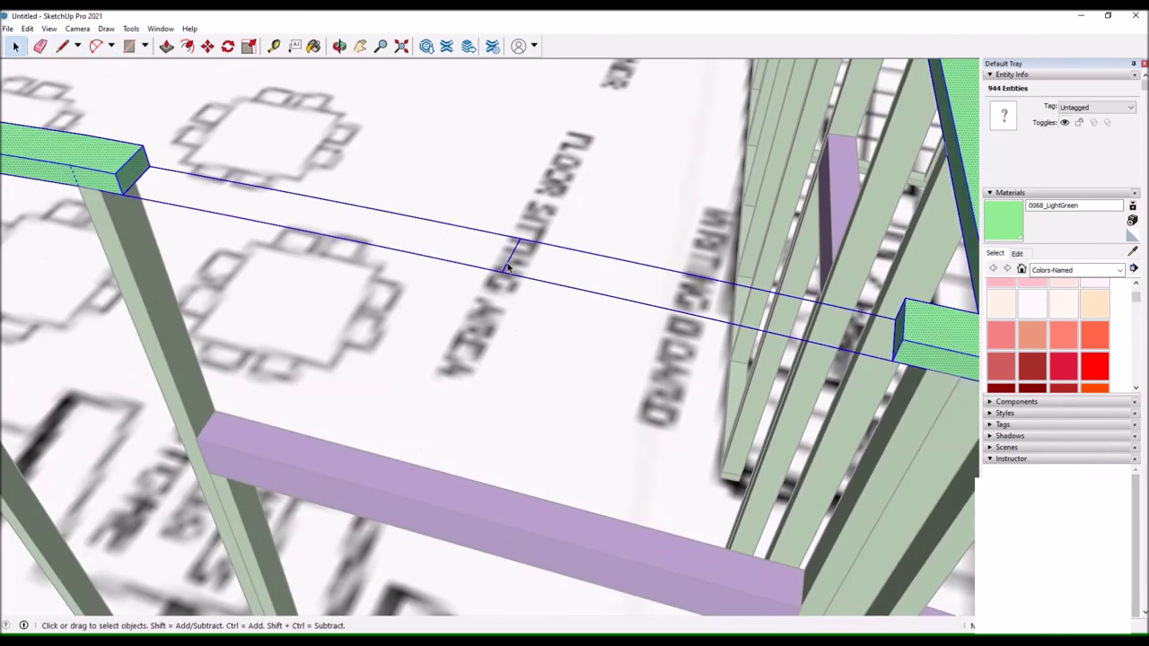
scroll("down", 3)
left_click_drag(574, 259, 526, 333)
scroll("up", 3)
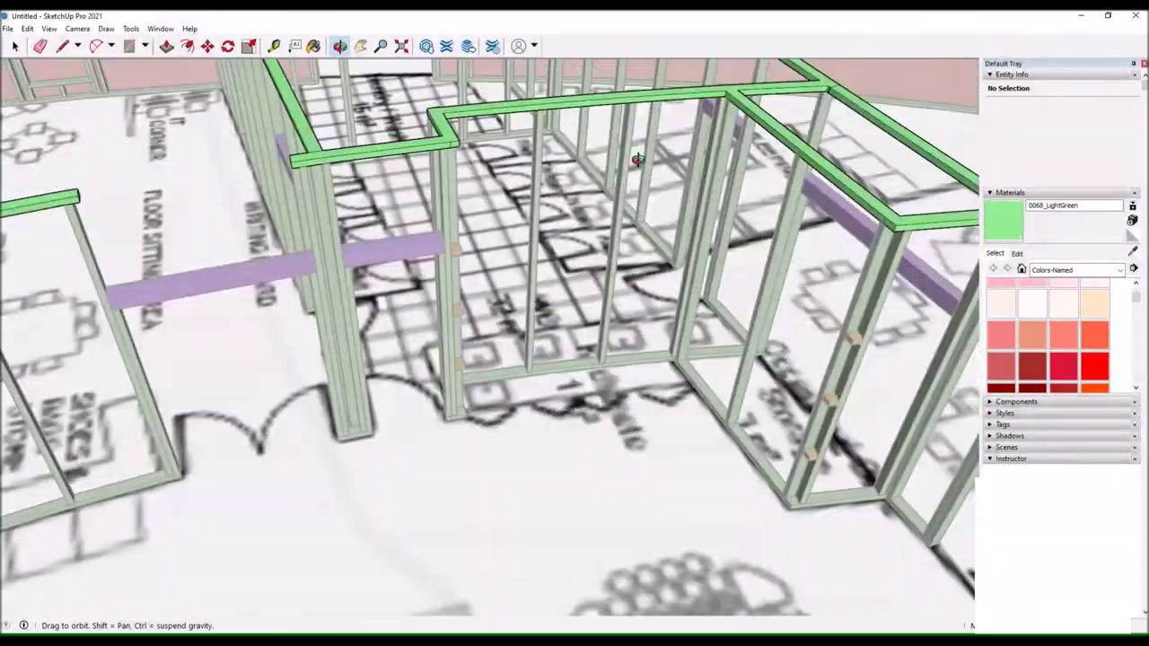
Draw a line along the purple blocking's edge beside the stud and push/pull it.
left_click(15, 46)
left_click(62, 46)
scroll("up", 3)
left_click(254, 418)
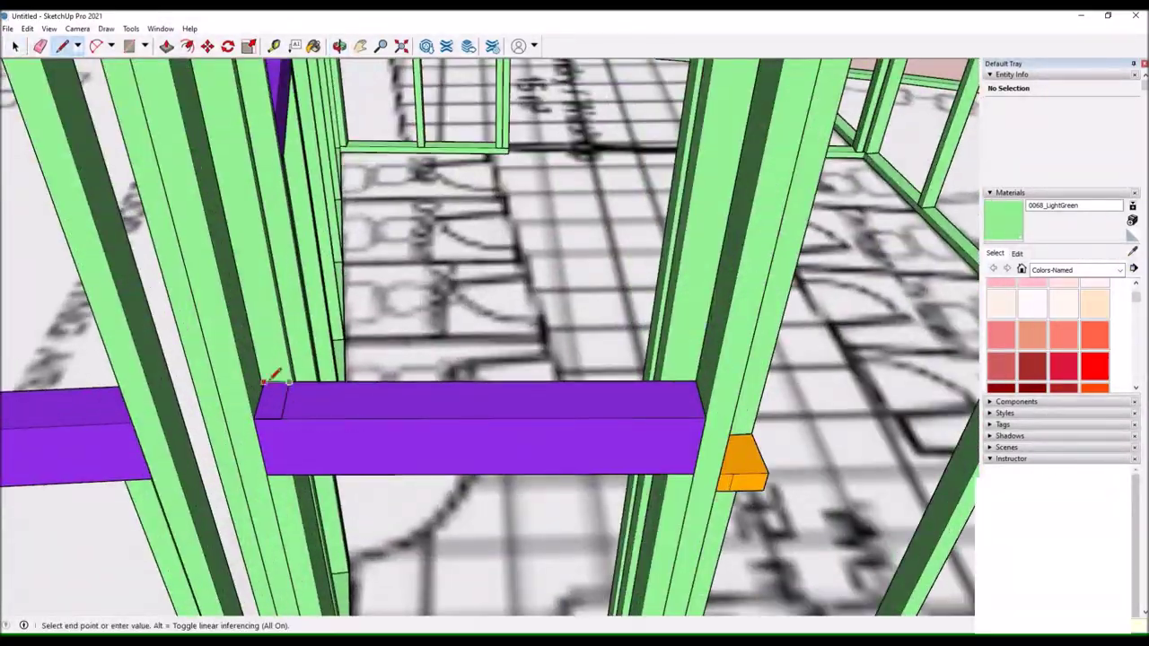
key("p")
scroll("down", 3)
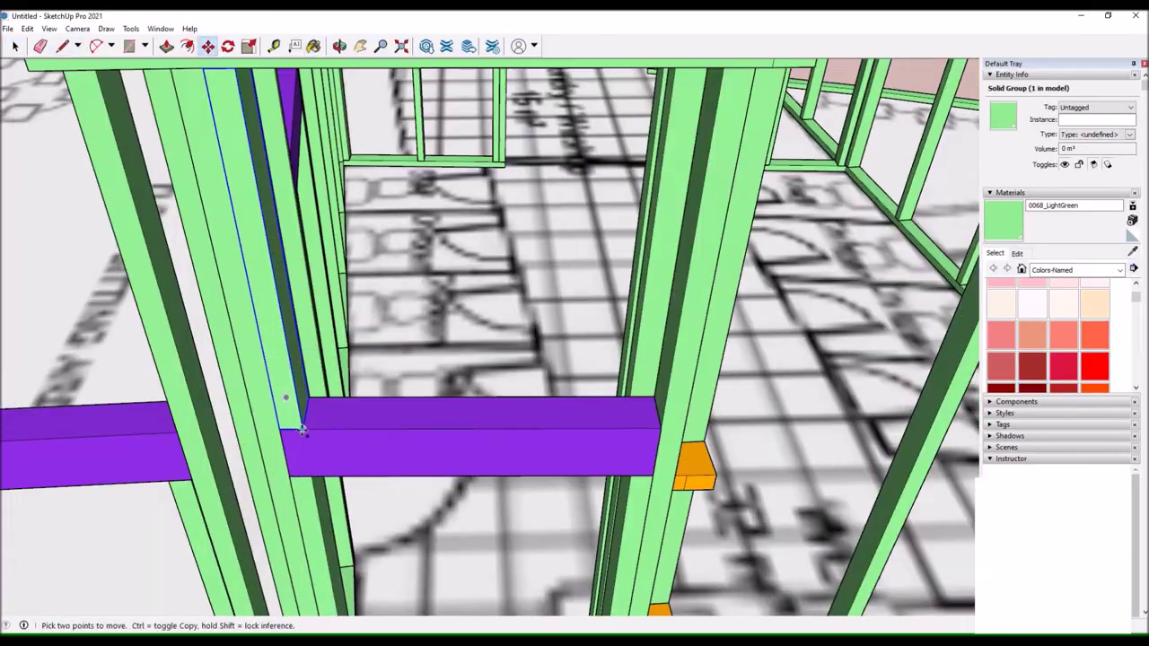
scroll("down", 3)
scroll("down", 3)
Orbit out over the stud walls and enter the top-plate framing group to edit it.
left_click_drag(303, 432, 715, 224)
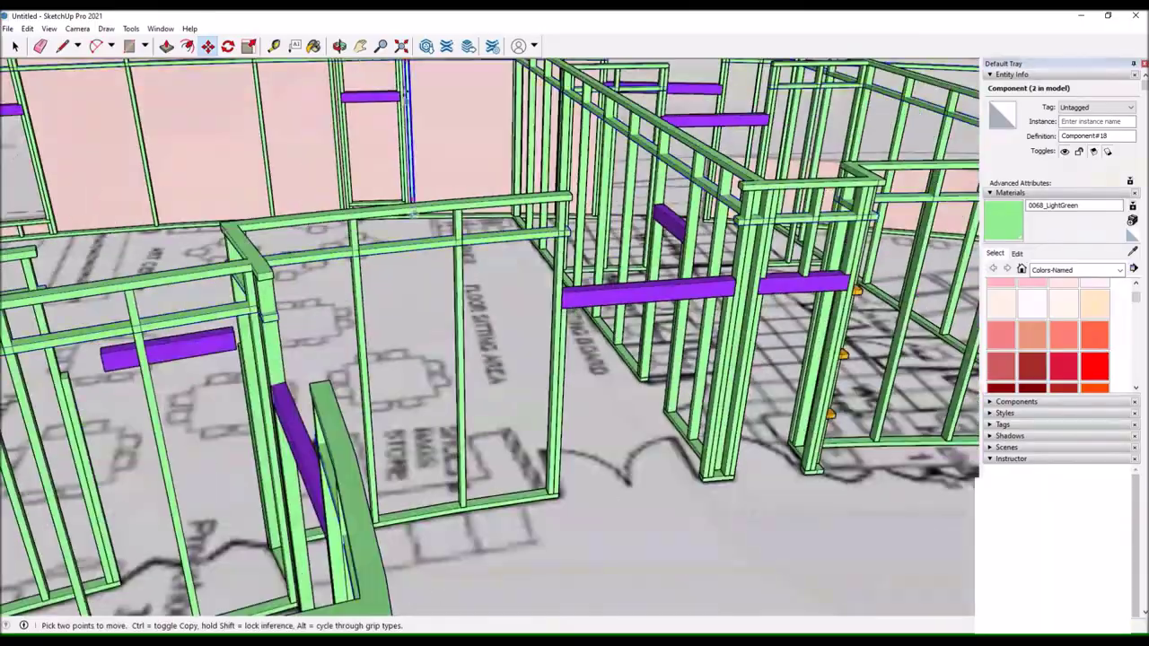
left_click_drag(359, 333, 316, 281)
double_click(316, 280)
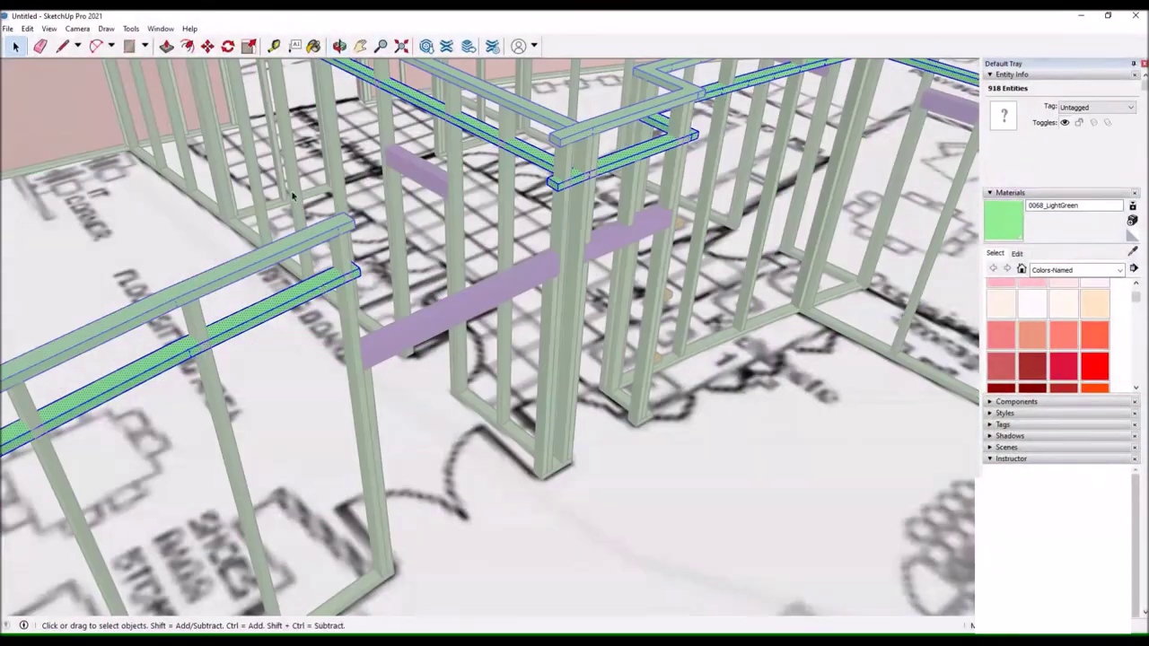
Zoom and orbit in close on the top-plate rails at the door opening.
left_click(364, 270)
scroll("up", 3)
scroll("up", 3)
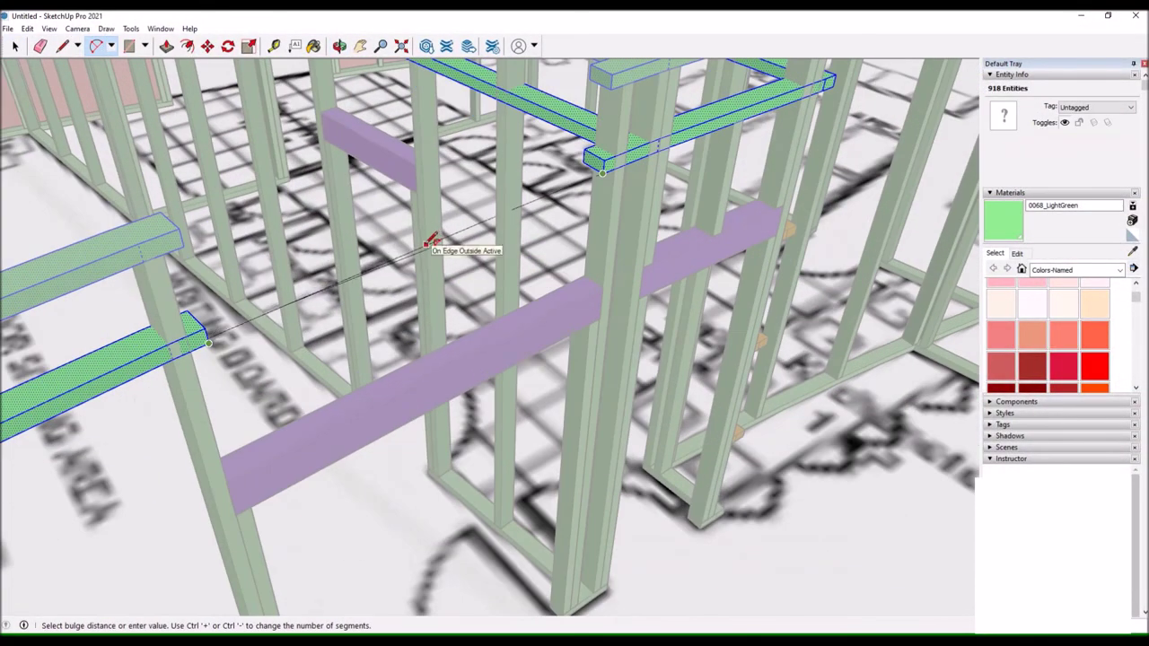
left_click_drag(441, 244, 257, 207)
scroll("up", 3)
key("p")
scroll("down", 3)
scroll("up", 3)
scroll("up", 3)
key("space")
scroll("down", 3)
scroll("up", 3)
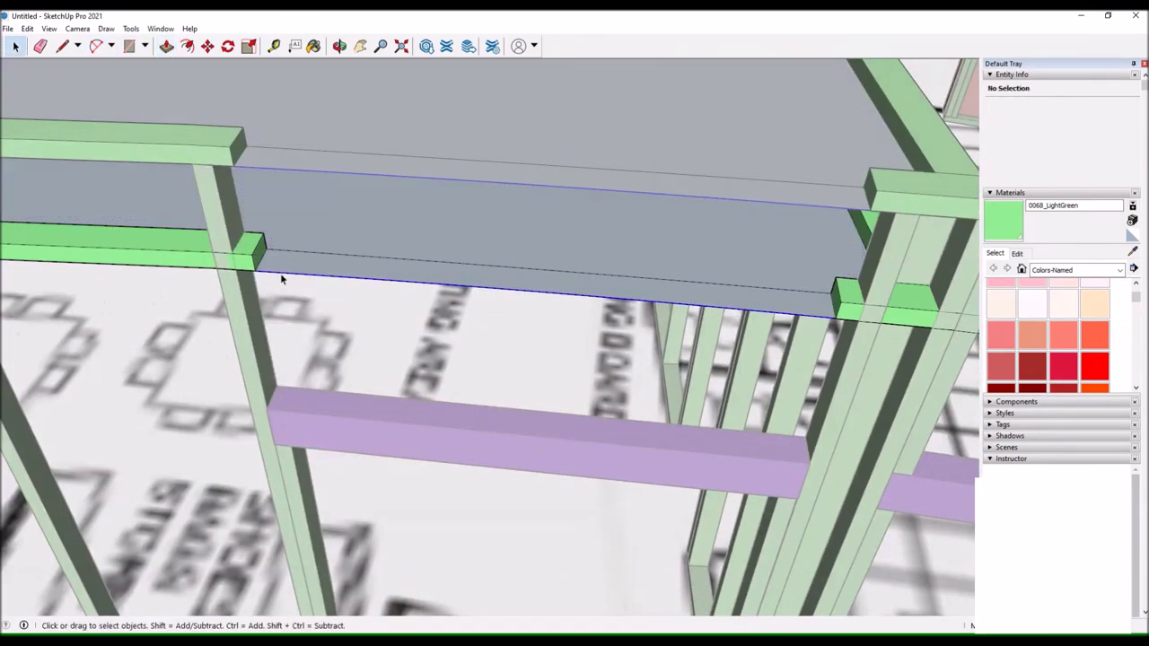
Re-orient the view from a new angle to show the wall framing and rails.
left_click(124, 93)
scroll("up", 3)
scroll("up", 3)
scroll("down", 3)
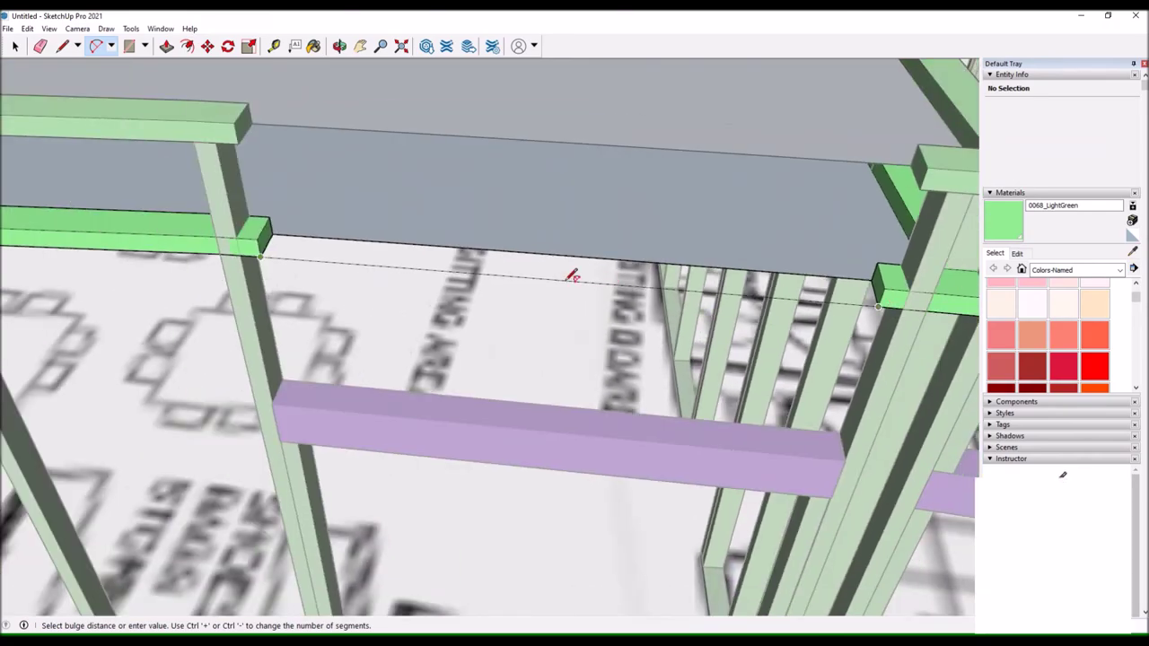
scroll("up", 3)
scroll("down", 3)
key("p")
left_click_drag(366, 212, 772, 301)
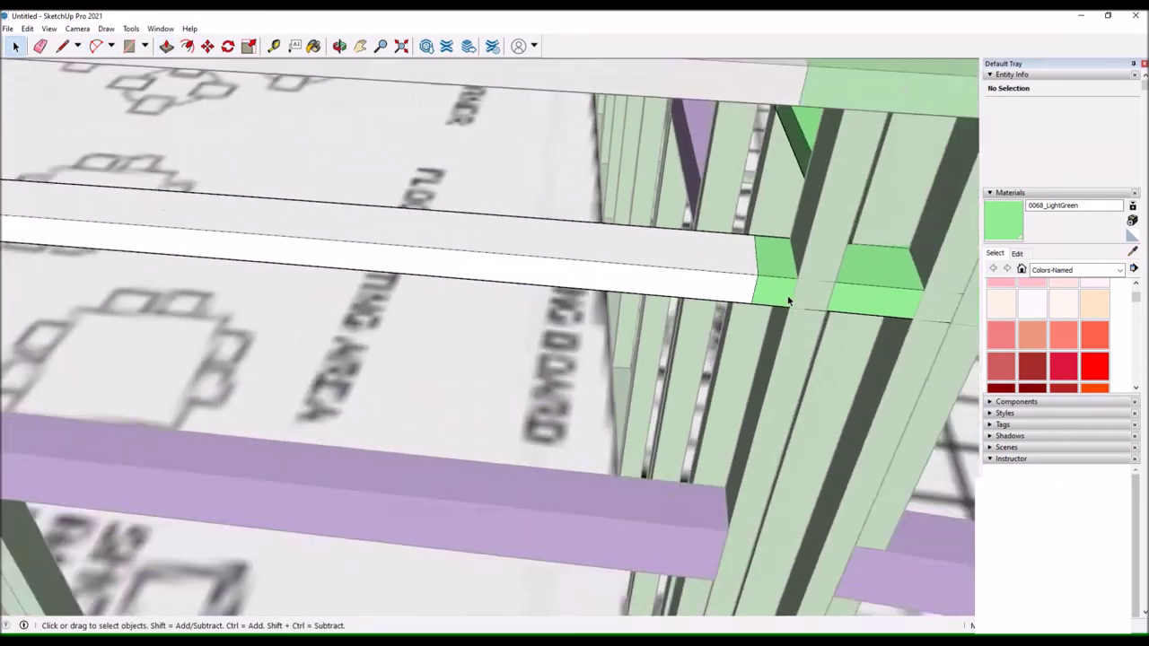
scroll("down", 3)
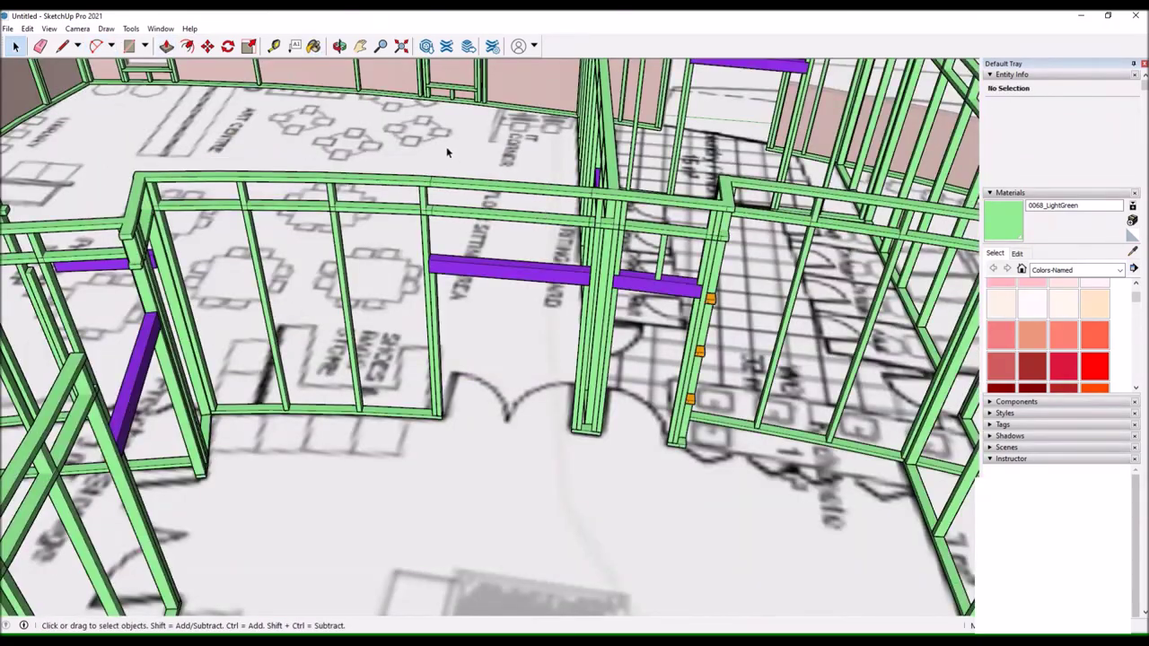
left_click_drag(449, 149, 653, 229)
key("space")
Make the purple blocking piece unique and select the connected top-plate pieces.
right_click(653, 229)
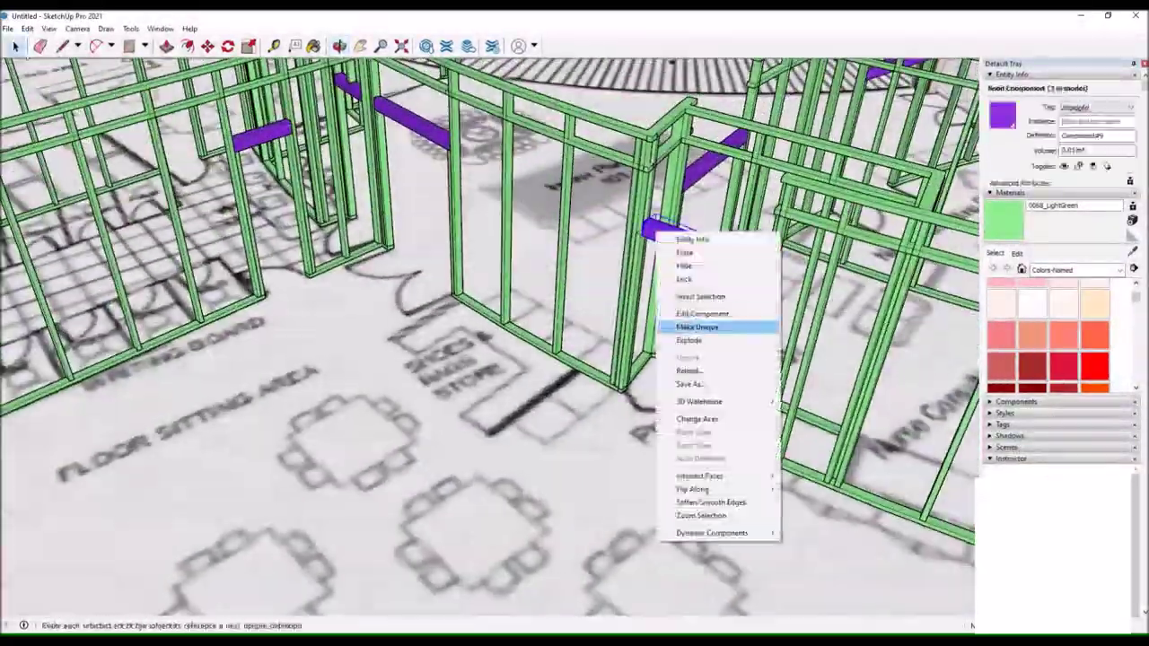
left_click(696, 327)
scroll("up", 3)
double_click(680, 341)
key("p")
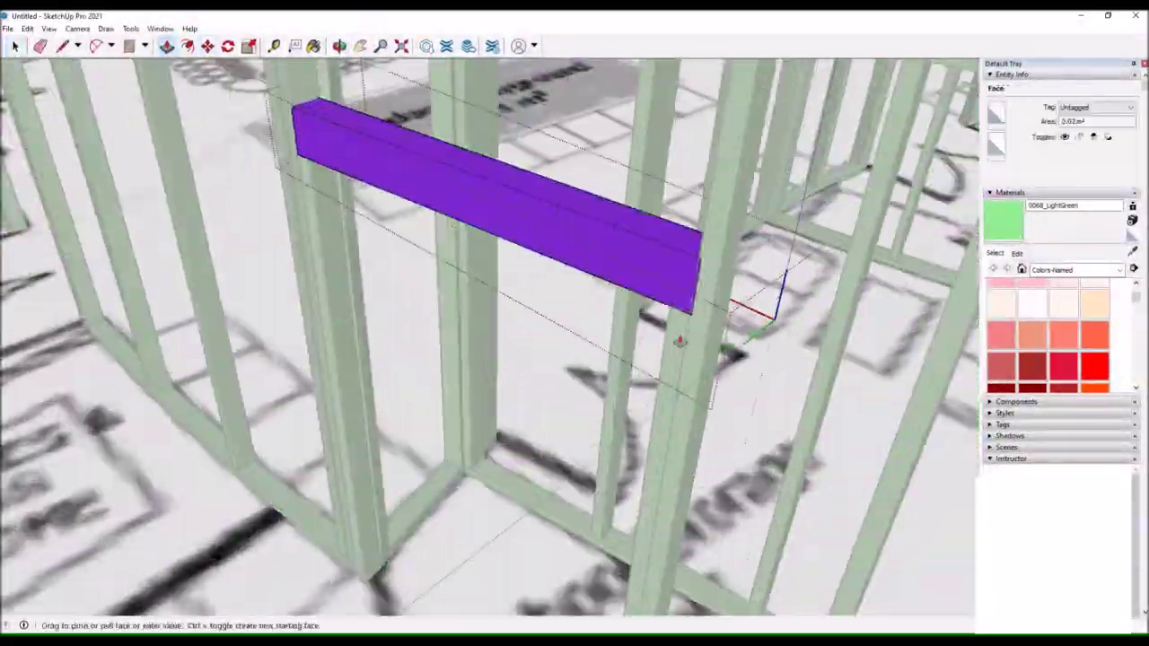
key("space")
scroll("down", 3)
left_click_drag(680, 341, 386, 221)
triple_click(386, 221)
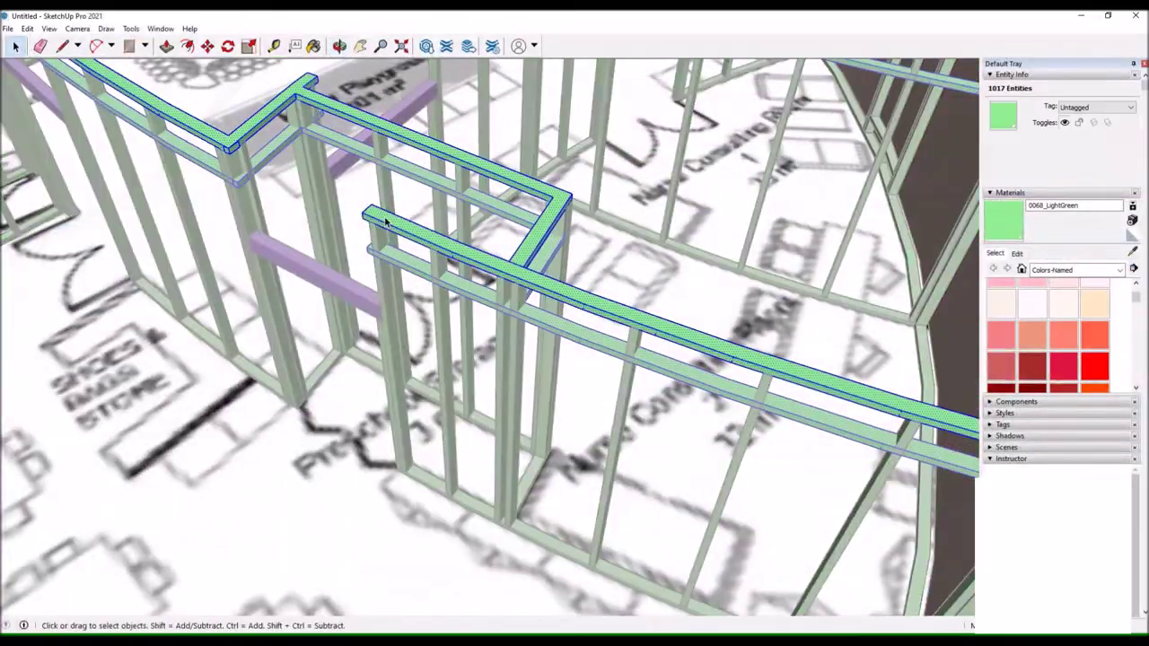
Draw a two-point arc bridging the first top-plate gap.
key("a")
scroll("up", 3)
left_click(243, 150)
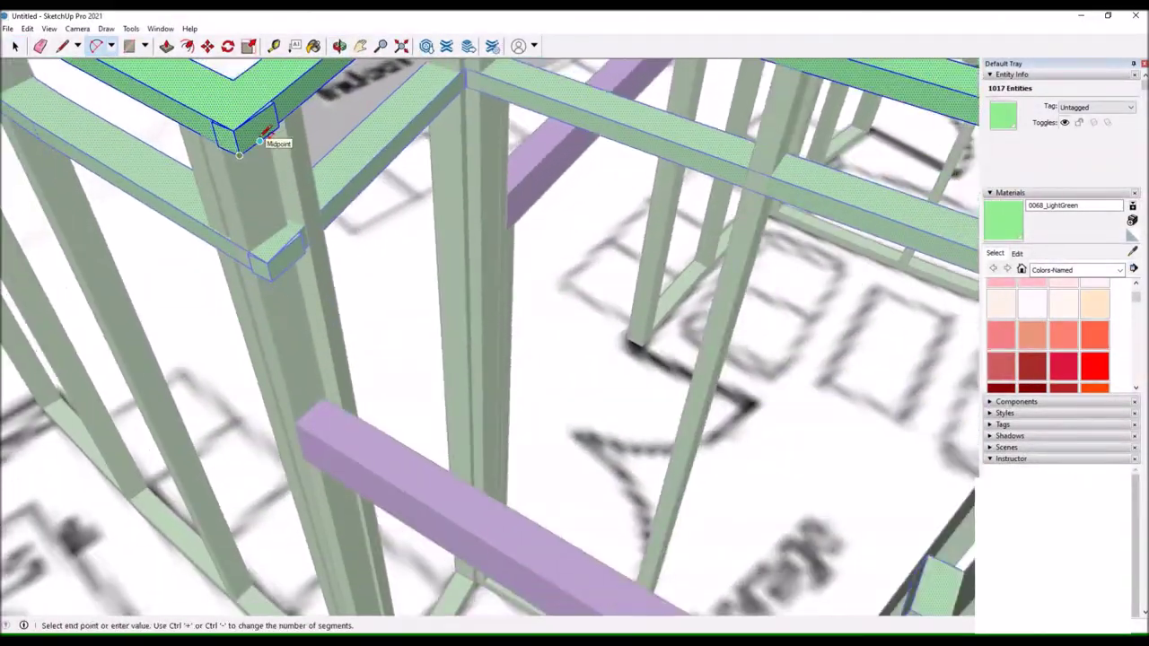
left_click(756, 396)
scroll("up", 3)
left_click(449, 257)
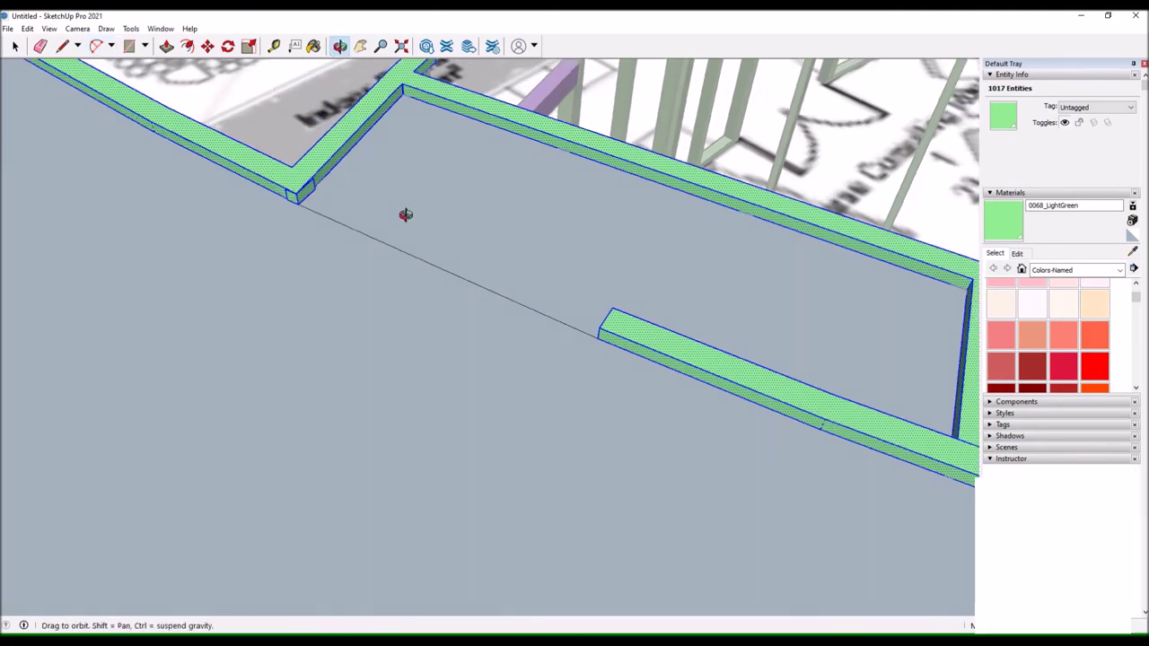
key("p")
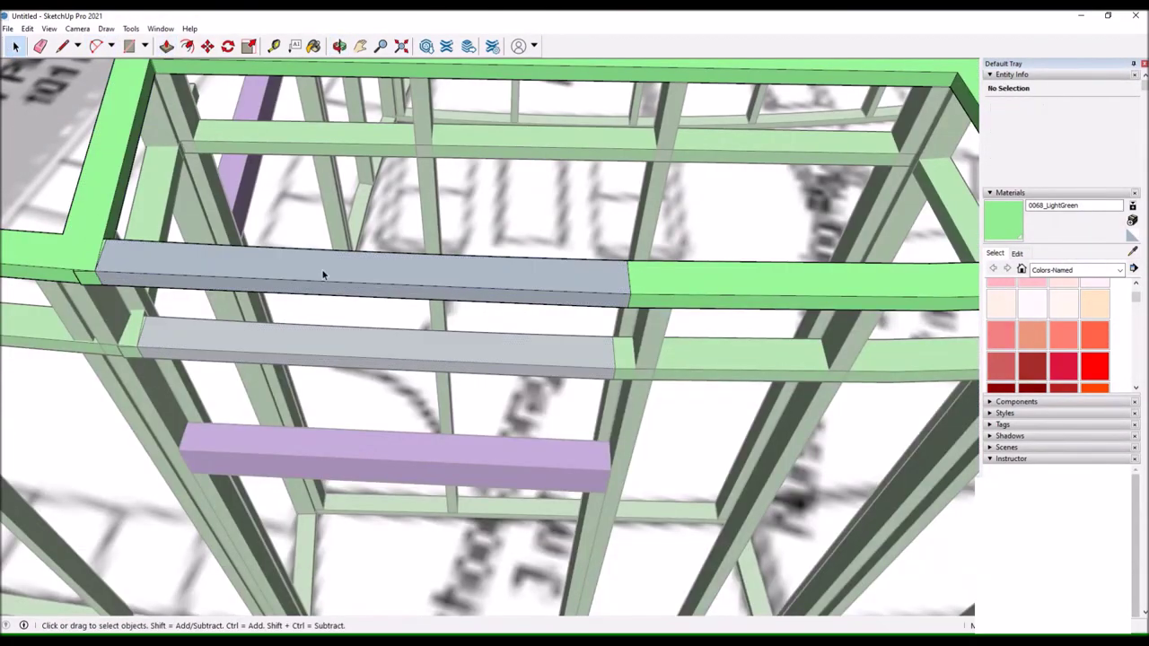
Draw a second two-point arc from the plate corner to the opposite plate end.
left_click_drag(631, 306, 467, 296)
scroll("up", 3)
left_click(110, 46)
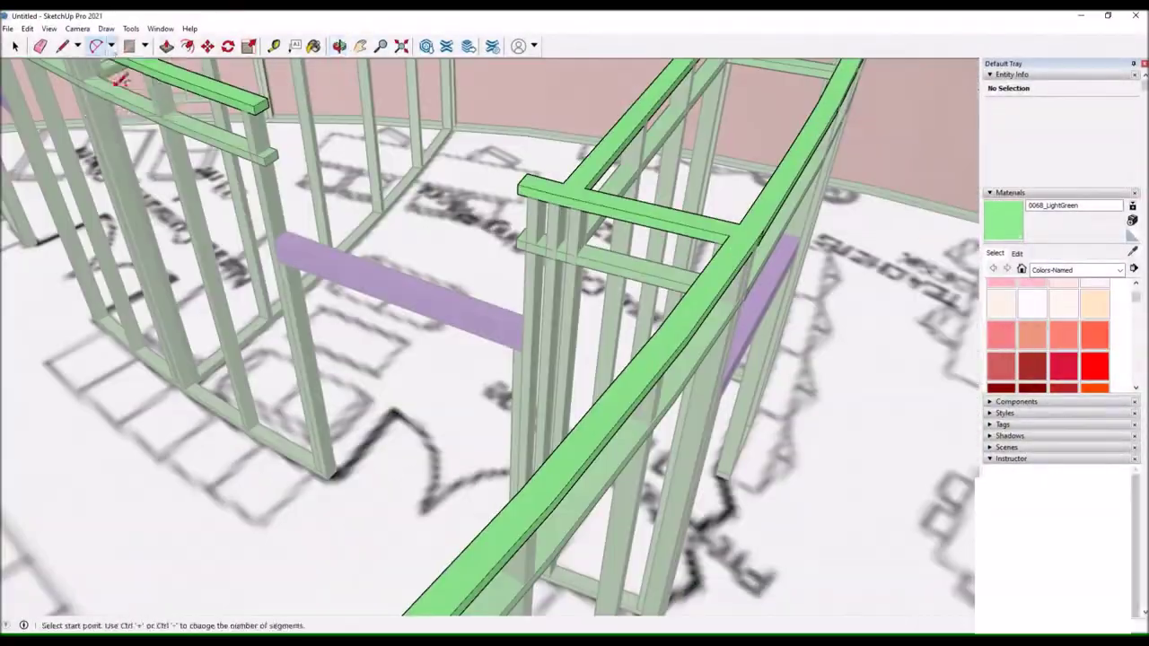
left_click(124, 79)
scroll("up", 3)
scroll("down", 3)
left_click(315, 259)
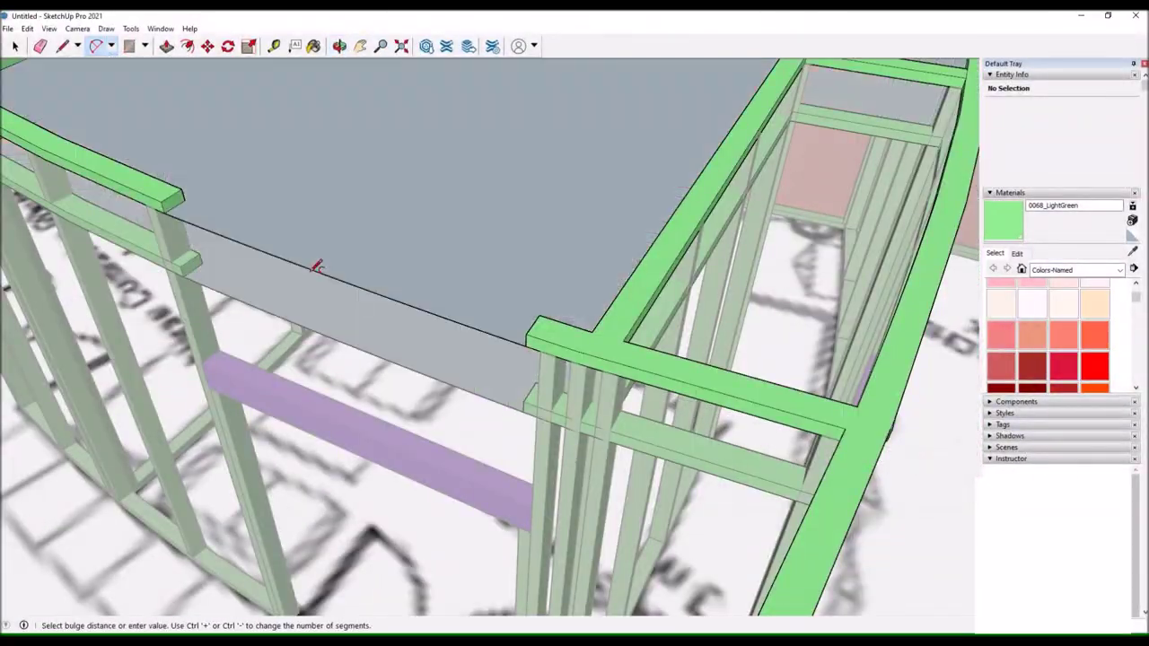
left_click_drag(315, 259, 536, 289)
left_click(536, 289)
left_click(539, 289)
scroll("up", 3)
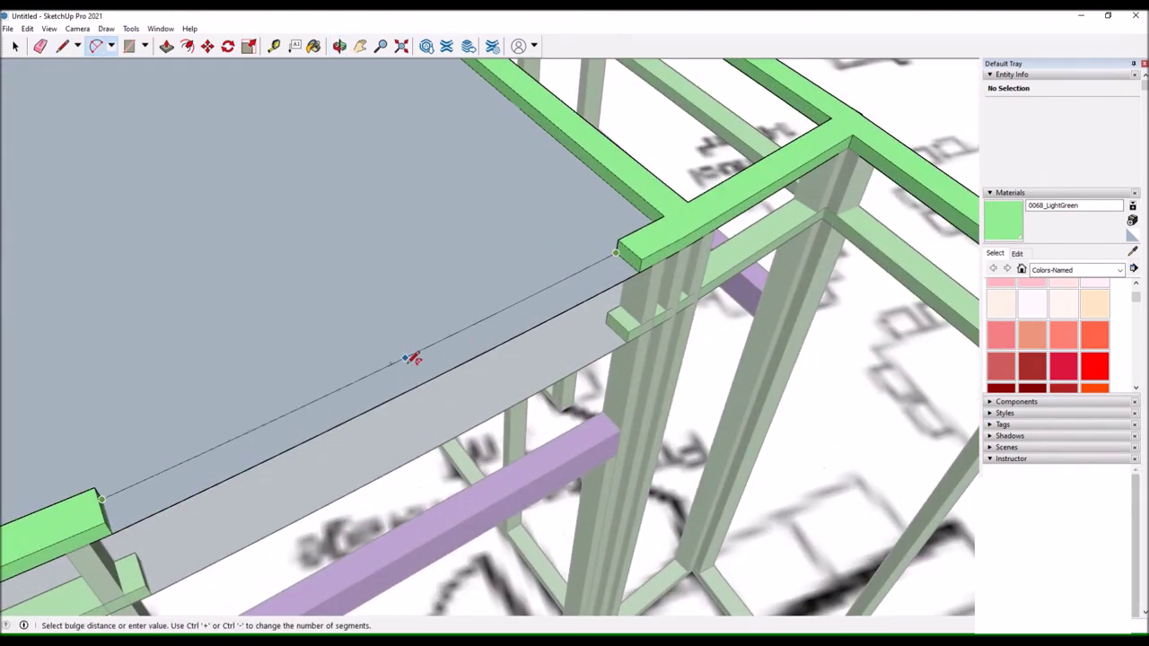
left_click(17, 46)
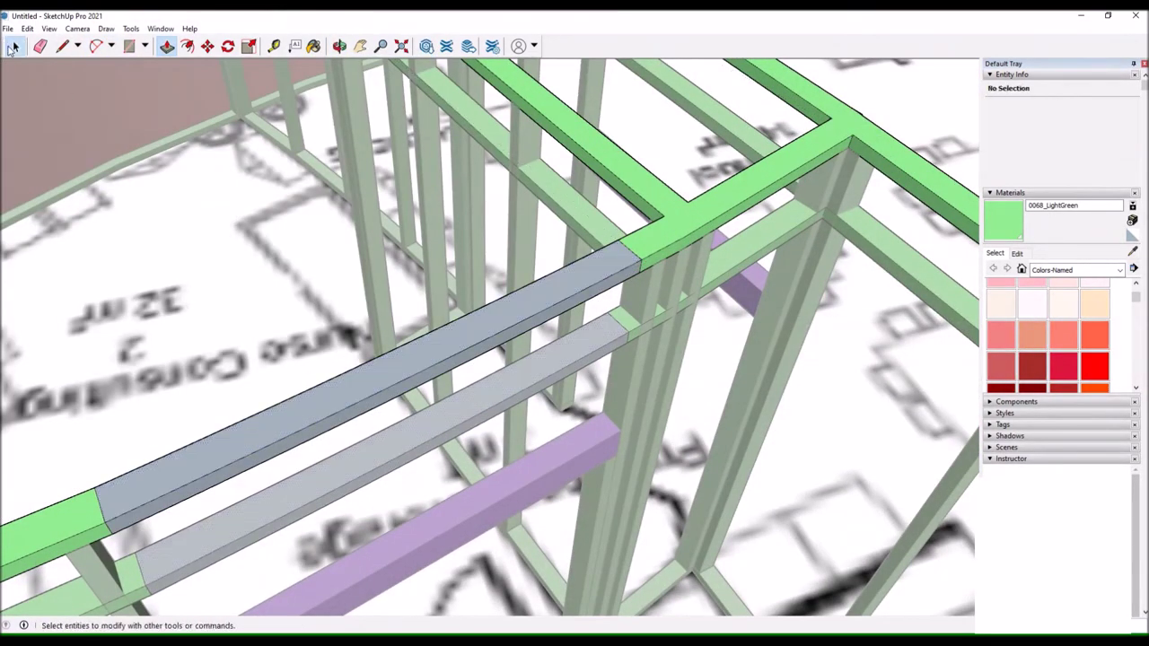
Draw another infill arc across the remaining gap, matching the wall curve.
left_click(606, 215)
scroll("down", 3)
left_click_drag(606, 216, 832, 301)
scroll("down", 3)
scroll("up", 3)
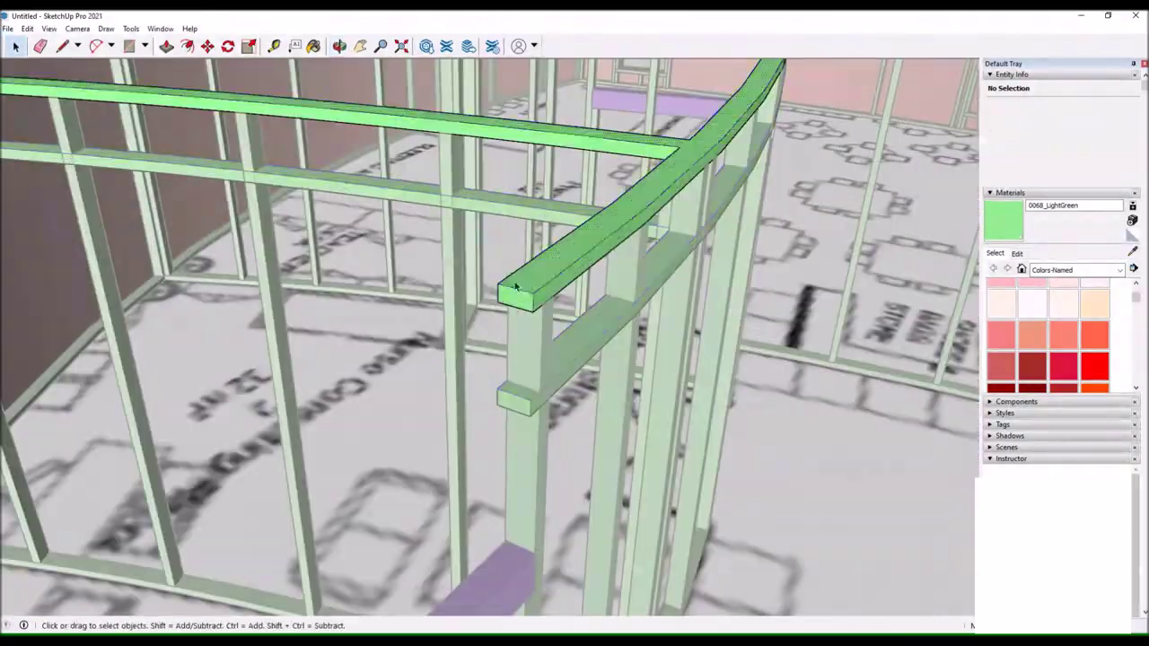
left_click(110, 46)
left_click(134, 93)
left_click(256, 422)
left_click(496, 235)
left_click_drag(411, 324, 423, 303)
key("o")
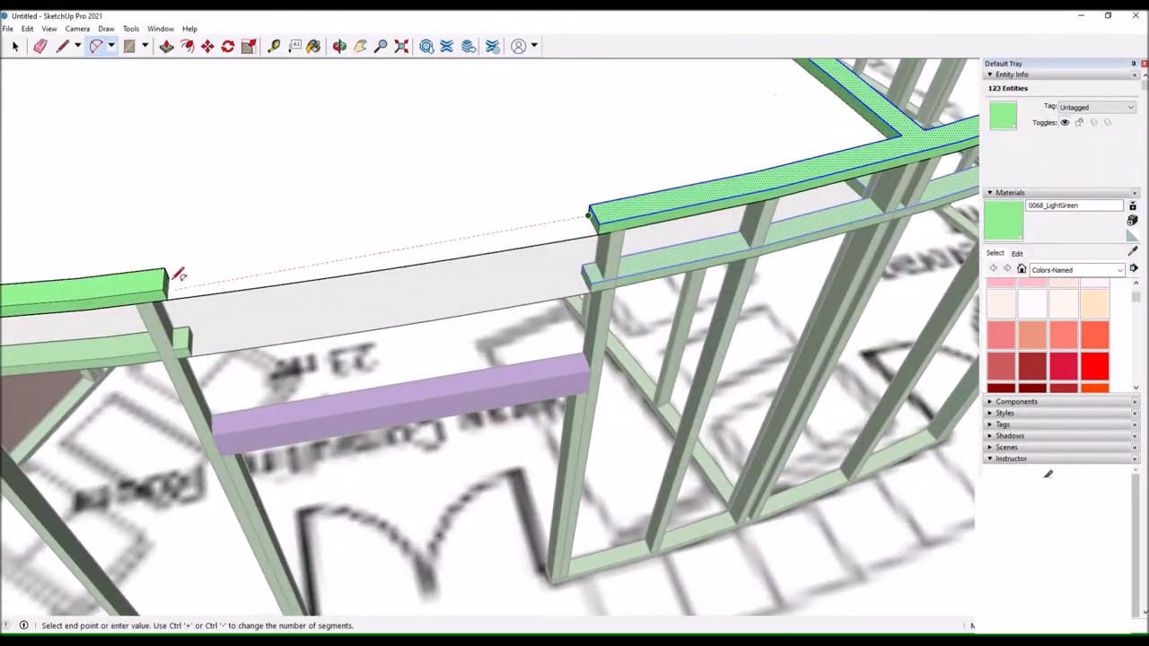
scroll("up", 3)
scroll("up", 3)
left_click(377, 244)
Push/Pull the arc faces to plate depth and paint the infill pieces LightGreen.
left_click_drag(377, 243, 253, 213)
key("space")
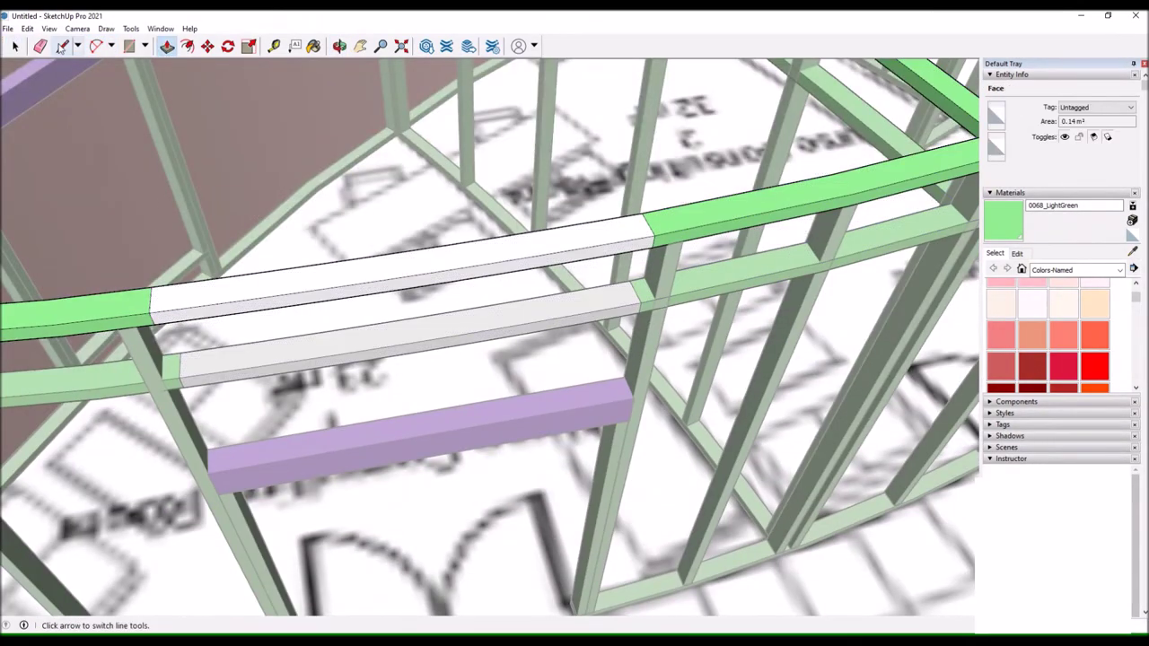
left_click(442, 272)
key("space")
left_click(316, 186)
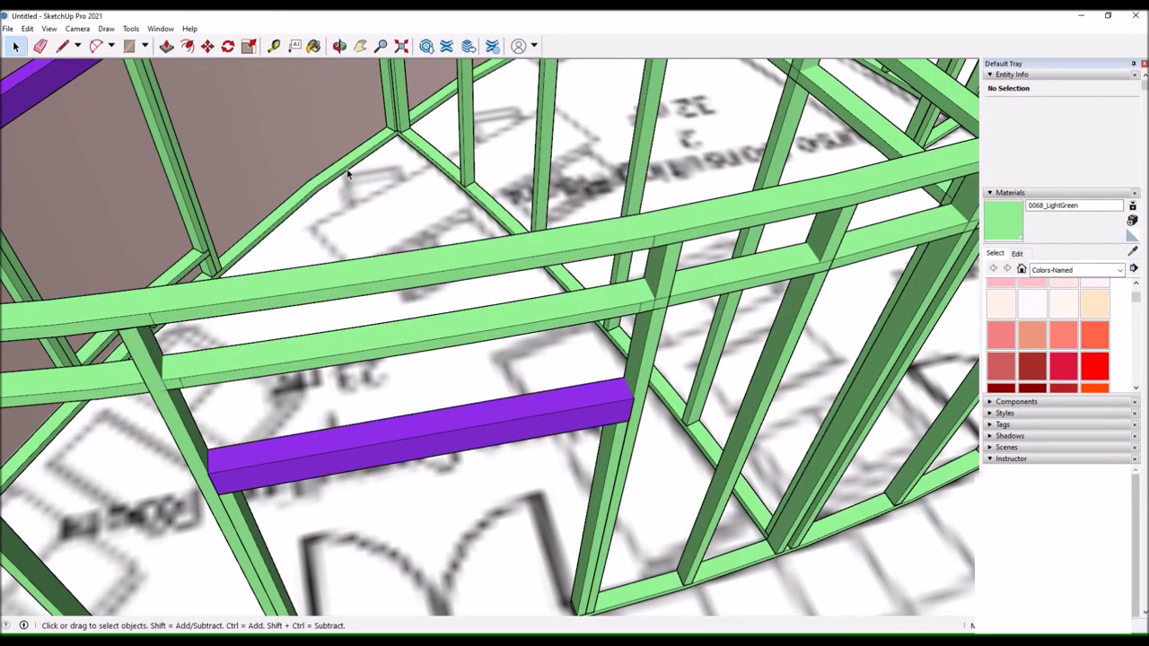
left_click_drag(349, 175, 418, 280)
Select the door stud beside the purple header.
left_click_drag(315, 204, 283, 314)
scroll("up", 3)
scroll("down", 3)
left_click(282, 314)
scroll("up", 3)
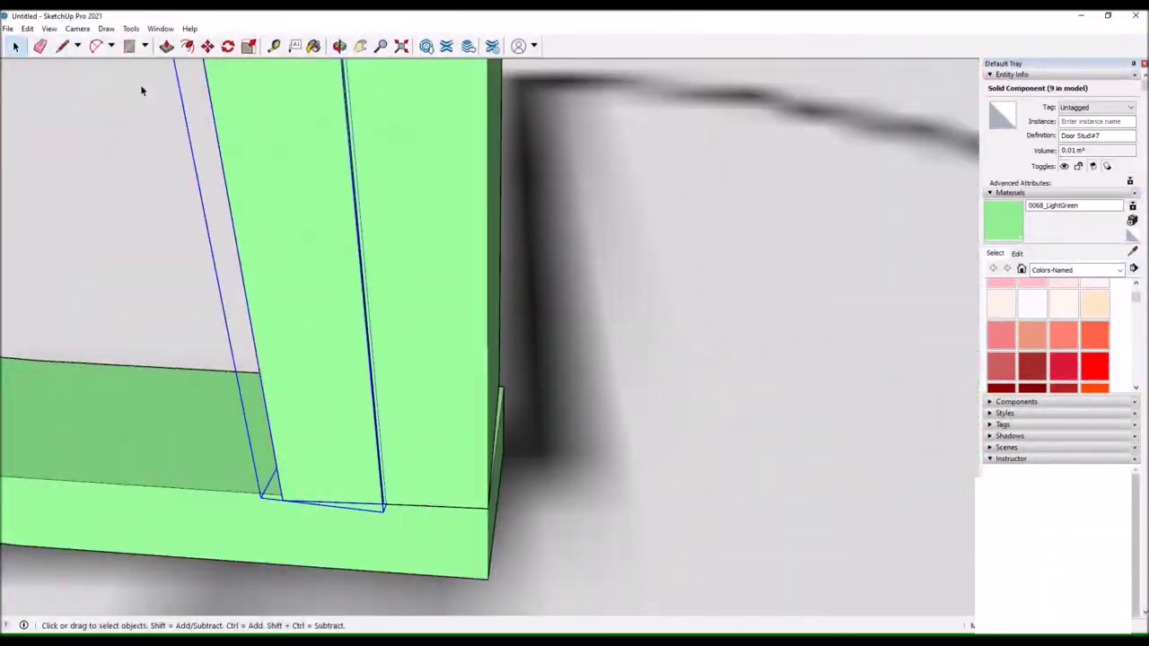
scroll("up", 3)
key("q")
scroll("down", 3)
left_click_drag(345, 86, 547, 187)
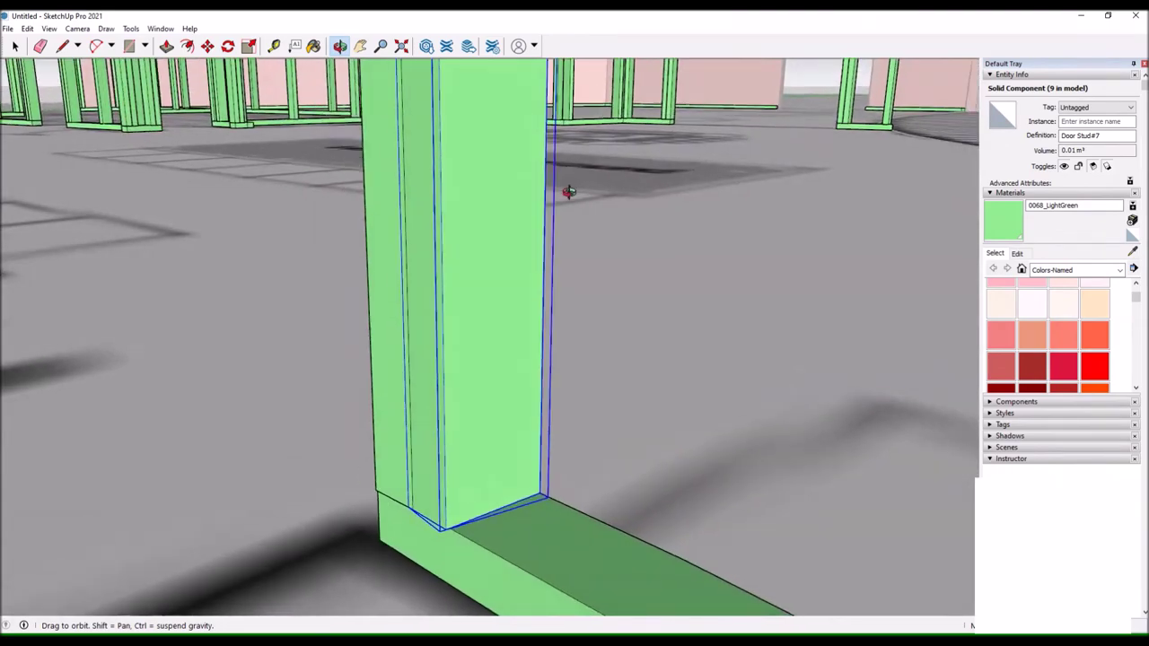
Orbit out over the framed wall while switching between Move, Line and Push/Pull.
key("m")
scroll("up", 3)
left_click_drag(527, 475, 574, 362)
scroll("down", 3)
scroll("up", 3)
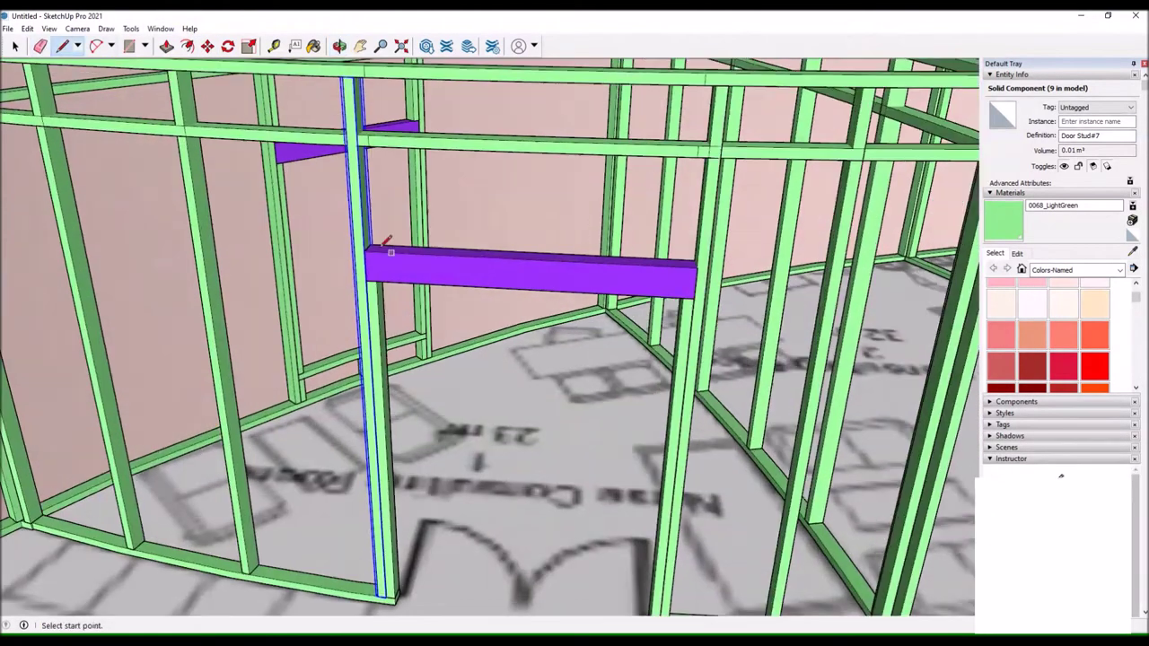
scroll("up", 3)
key("l")
scroll("up", 3)
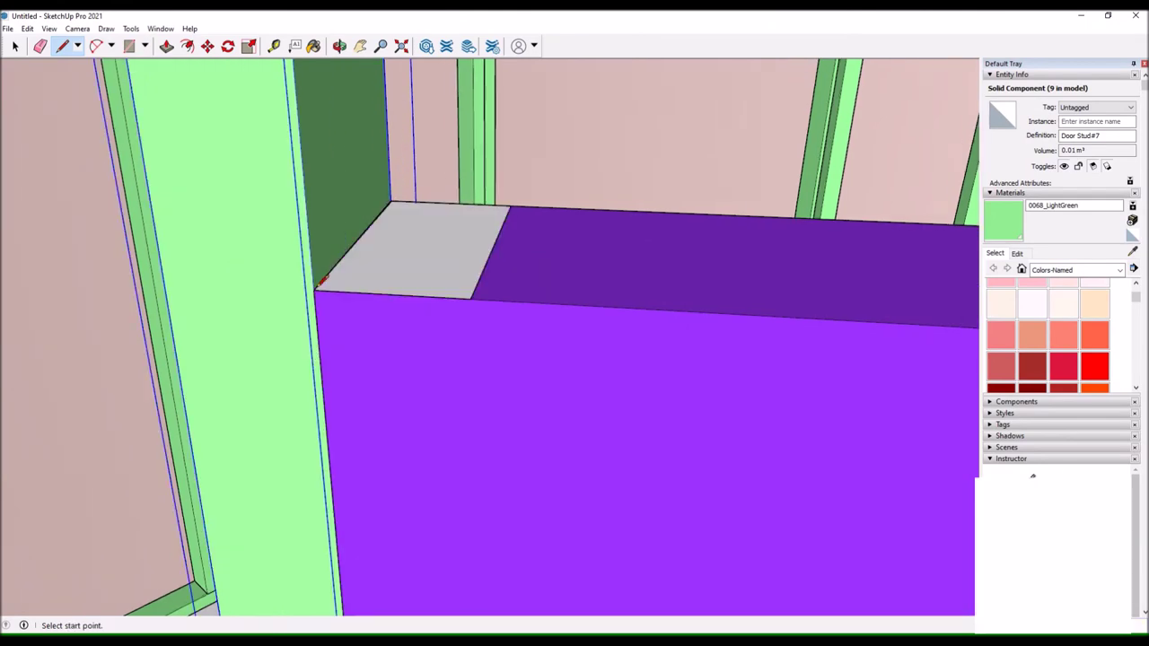
scroll("down", 3)
scroll("up", 3)
scroll("up", 3)
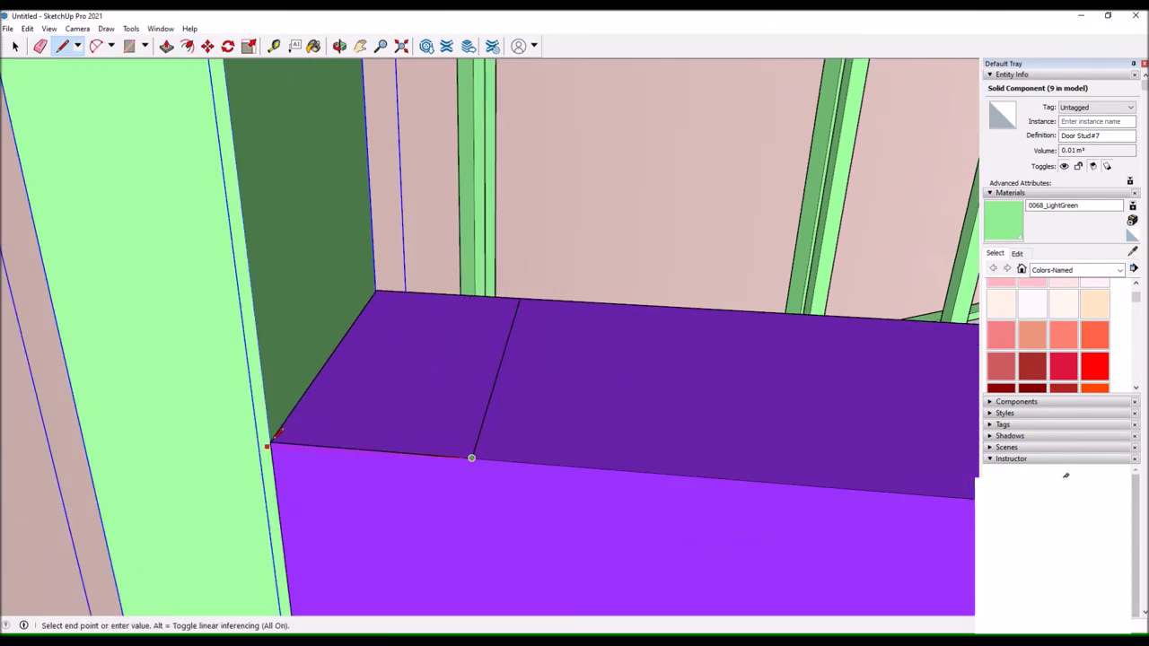
scroll("down", 3)
key("p")
scroll("down", 3)
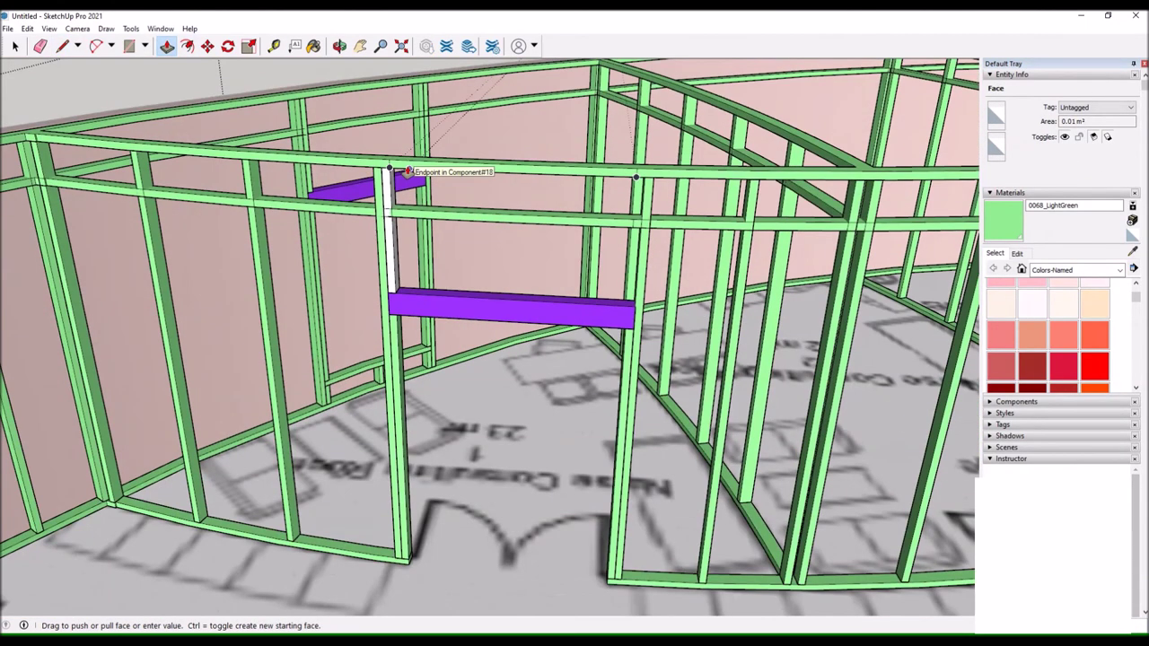
key("space")
Open the stud group beside the purple header and start a Move copy from its corner.
double_click(259, 159)
key("p")
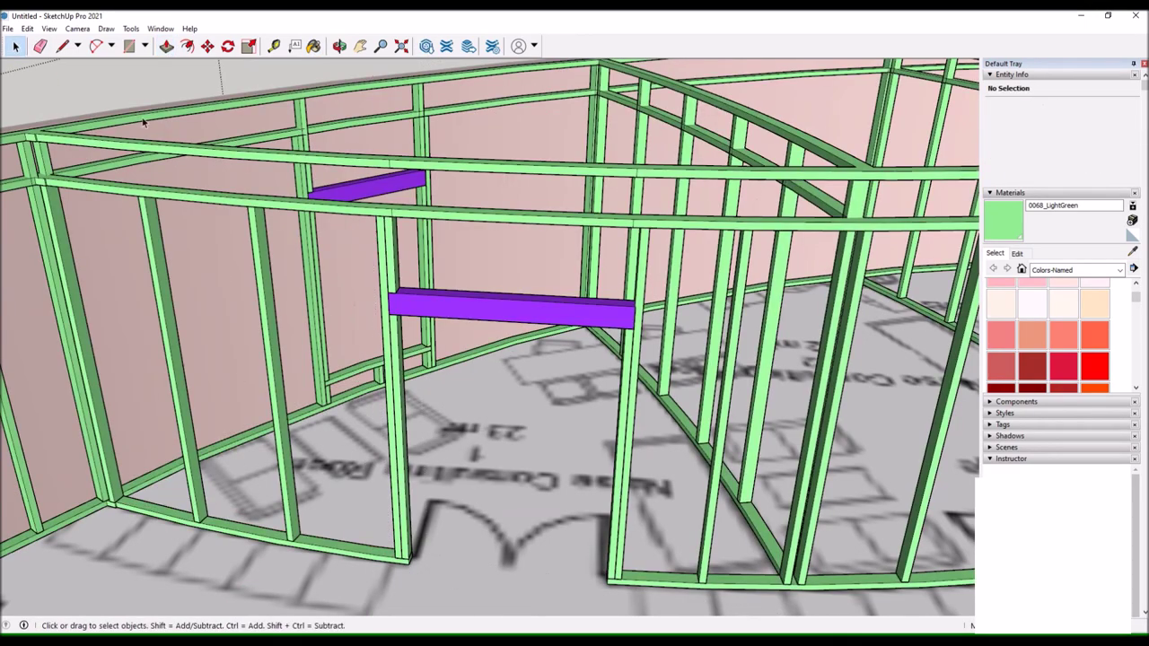
left_click(554, 269)
scroll("up", 3)
key("m")
key("ctrl")
left_click(753, 265)
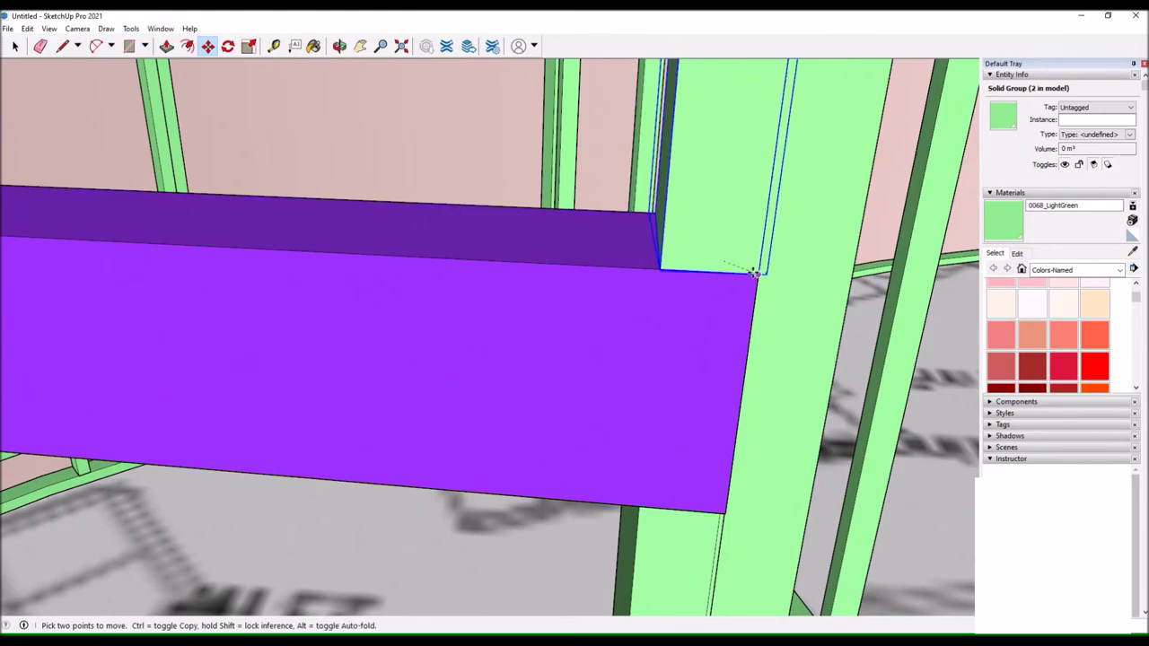
scroll("down", 3)
Orbit around the whole wall, the curved wall framing and the playground area.
left_click_drag(567, 216, 689, 289)
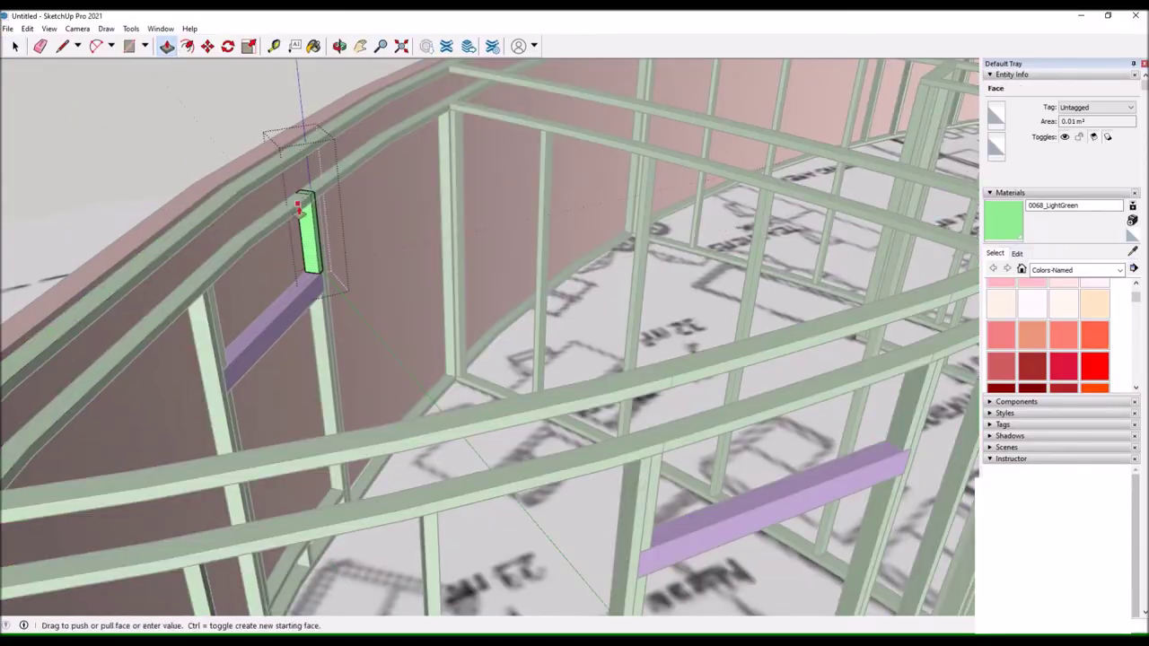
scroll("down", 3)
left_click_drag(301, 205, 593, 261)
scroll("up", 3)
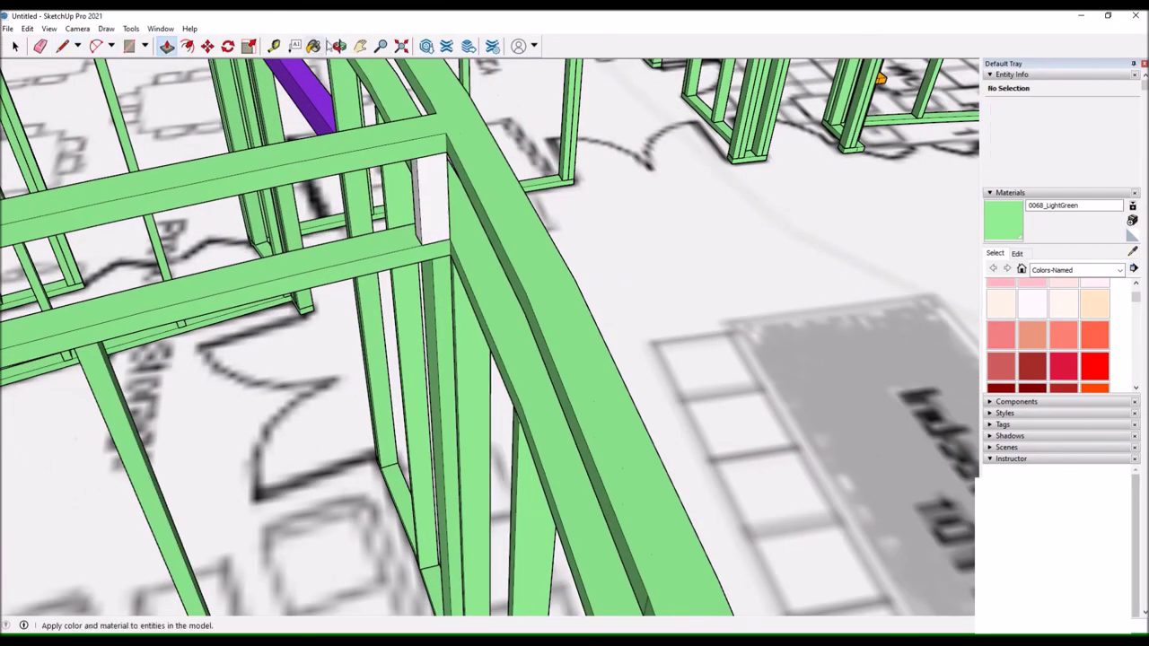
left_click_drag(475, 153, 506, 179)
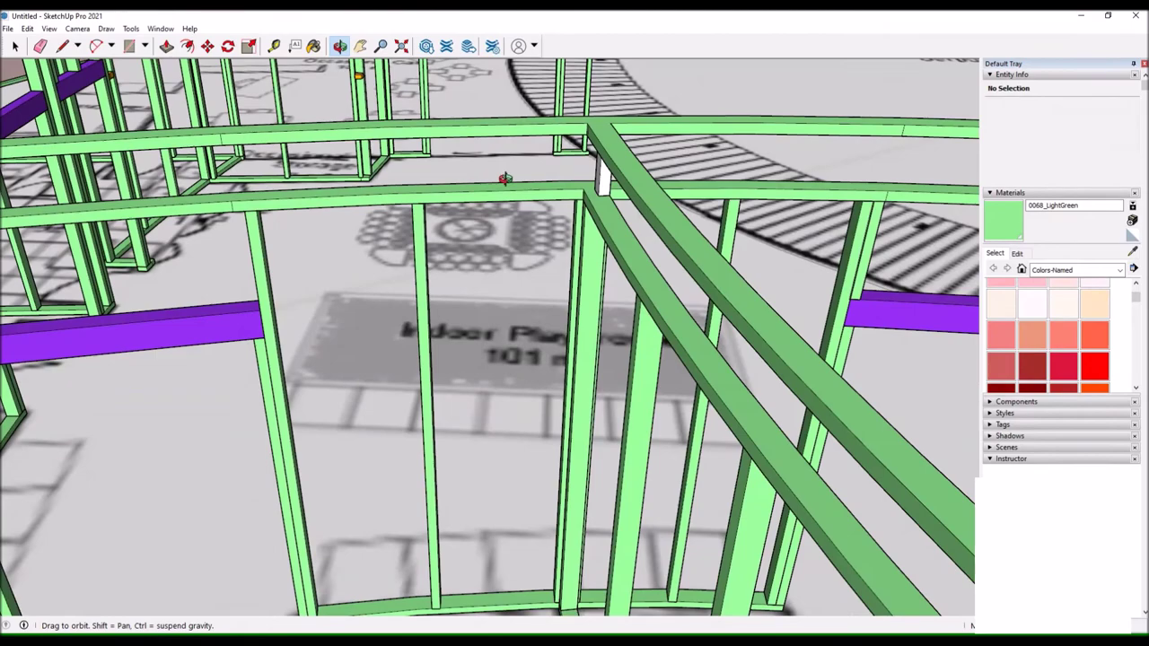
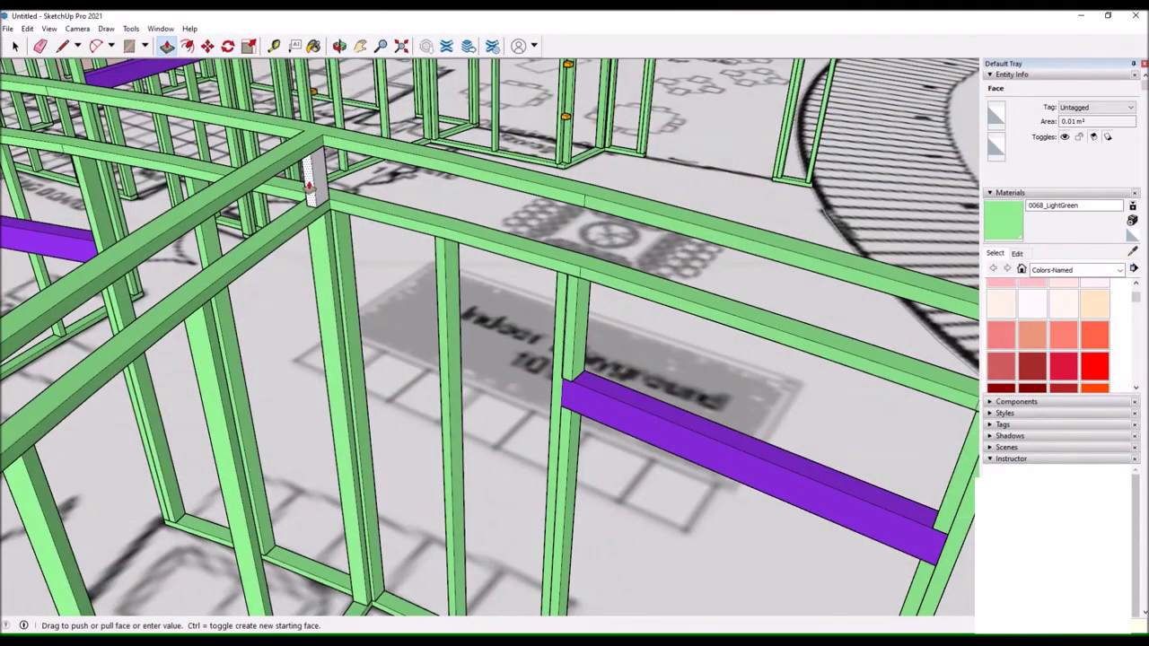
Copy a green stud with Move and Ctrl beside the purple lintel.
key("q")
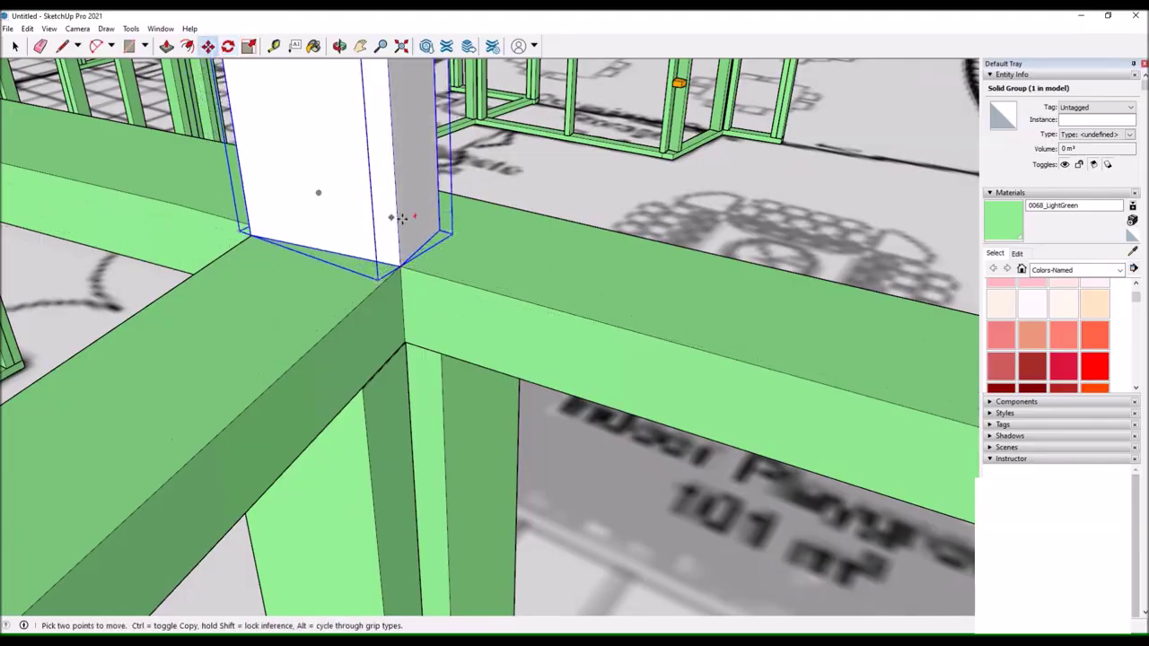
scroll("down", 3)
left_click_drag(461, 295, 403, 269)
scroll("up", 3)
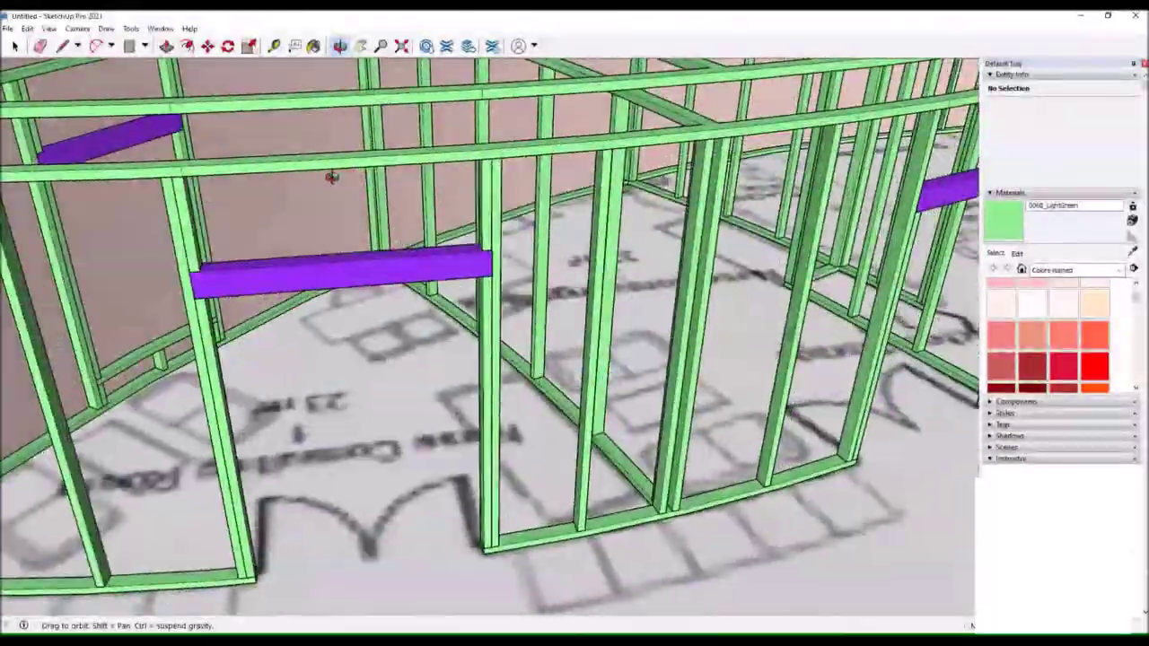
key("t")
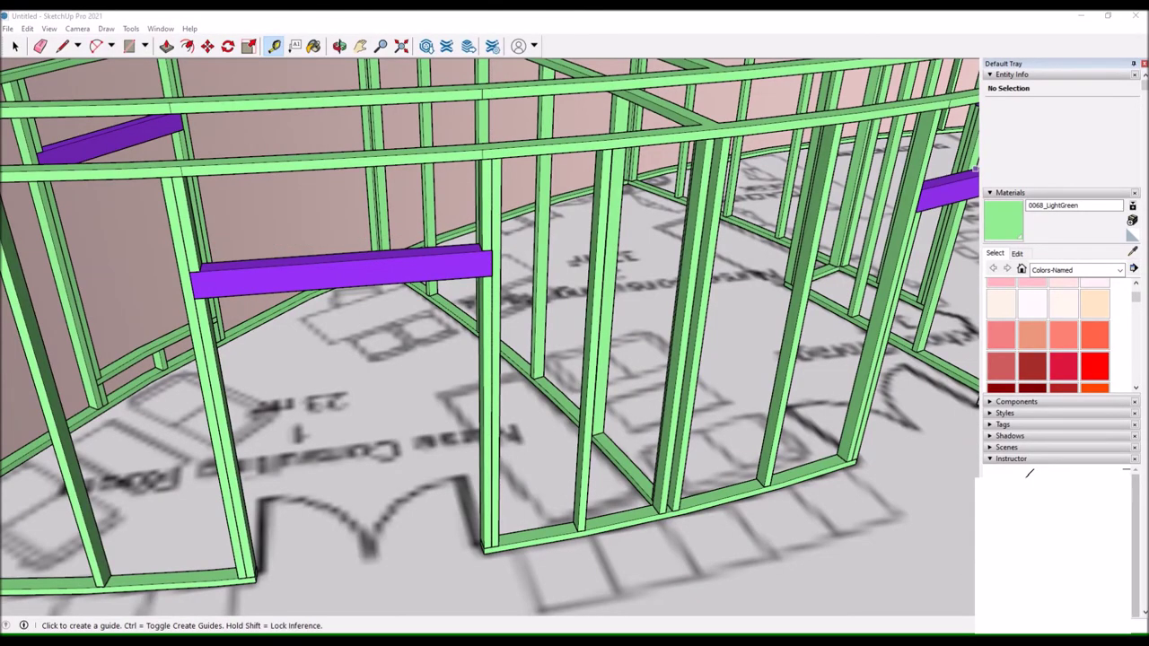
left_click_drag(413, 175, 595, 215)
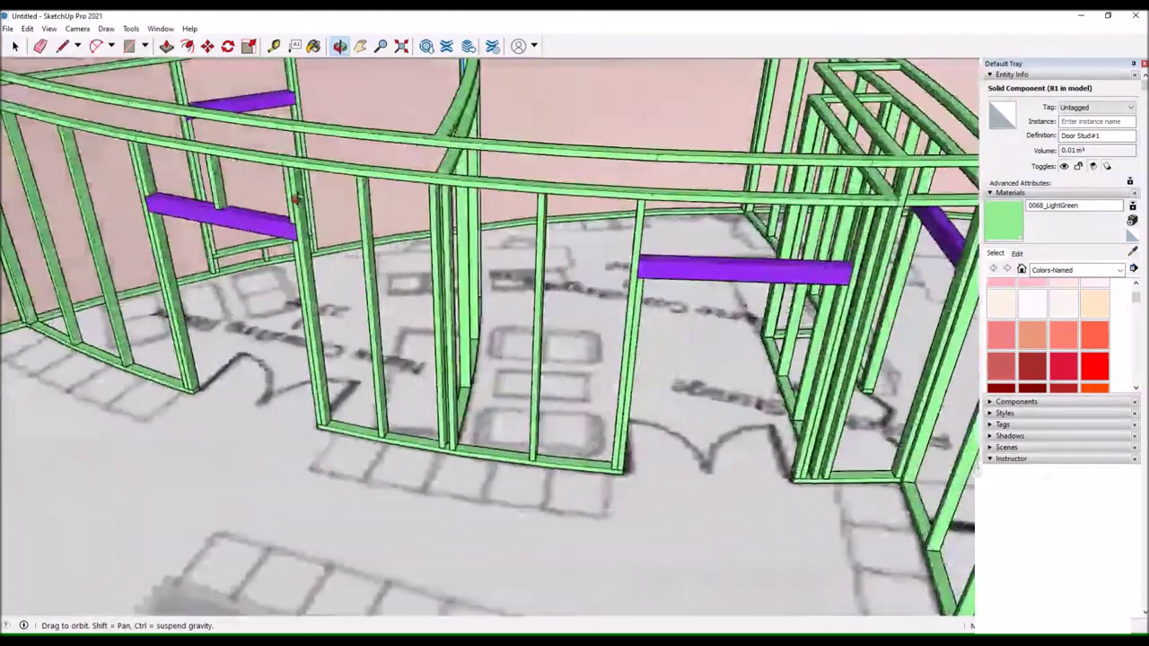
key("ctrl")
scroll("up", 3)
key("q")
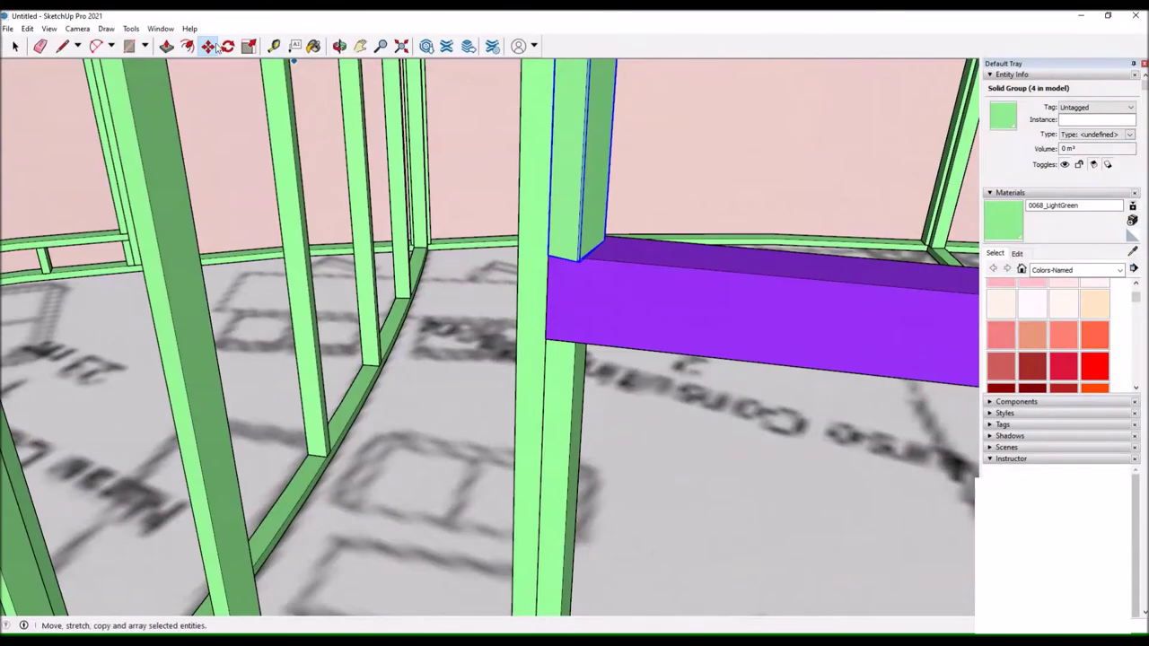
scroll("up", 3)
scroll("up", 3)
Snap the copied stud tight against the lintel's end, checking it in X-ray view.
key("m")
scroll("down", 3)
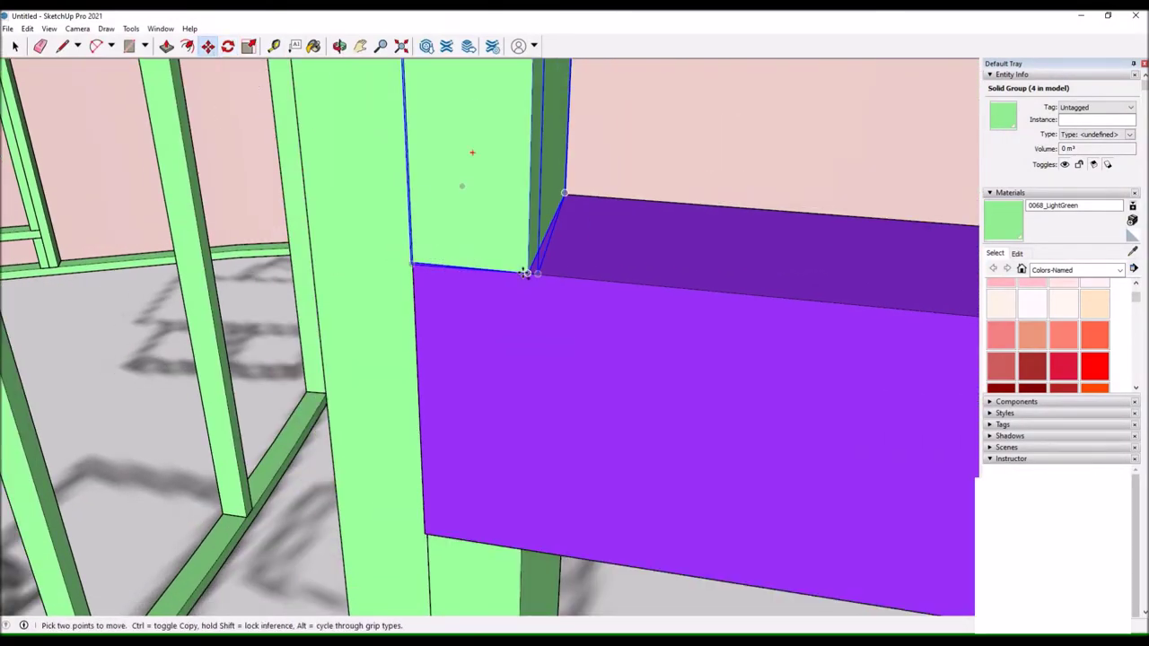
left_click_drag(526, 270, 820, 333)
scroll("down", 3)
key("t")
left_click_drag(658, 330, 874, 273)
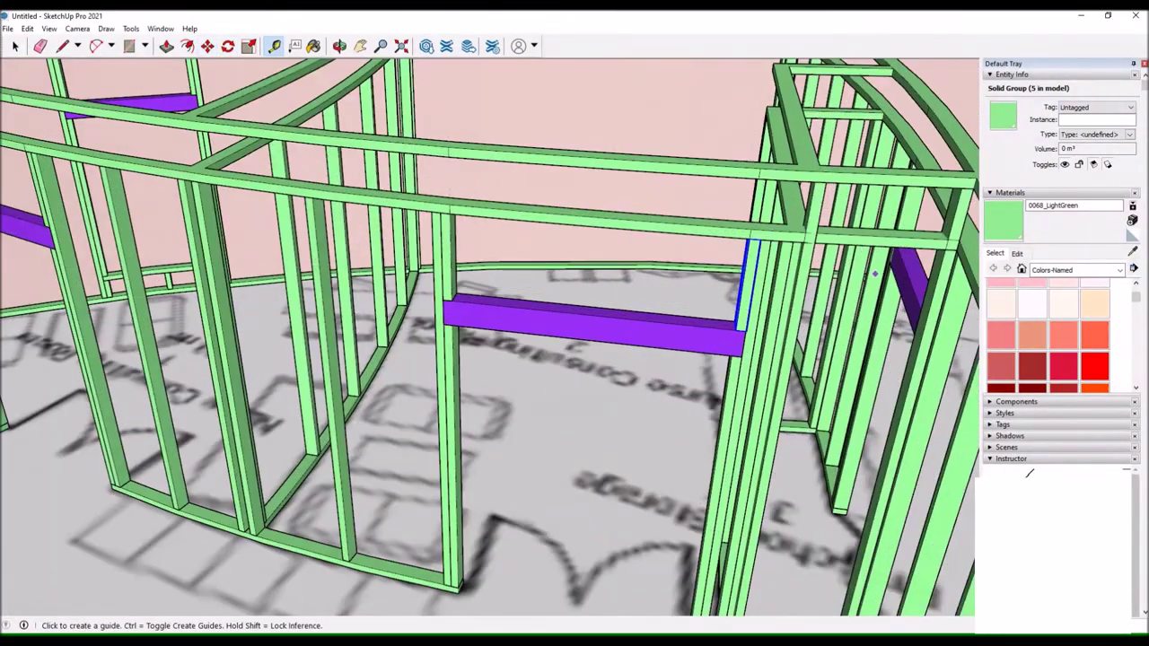
left_click_drag(590, 317, 503, 296)
scroll("down", 3)
scroll("up", 3)
key("alt+r")
key("p")
scroll("down", 3)
left_click_drag(359, 269, 89, 129)
scroll("up", 3)
Push/Pull the first new stud's top face up to the top plate.
key("p")
scroll("down", 3)
scroll("up", 3)
scroll("down", 3)
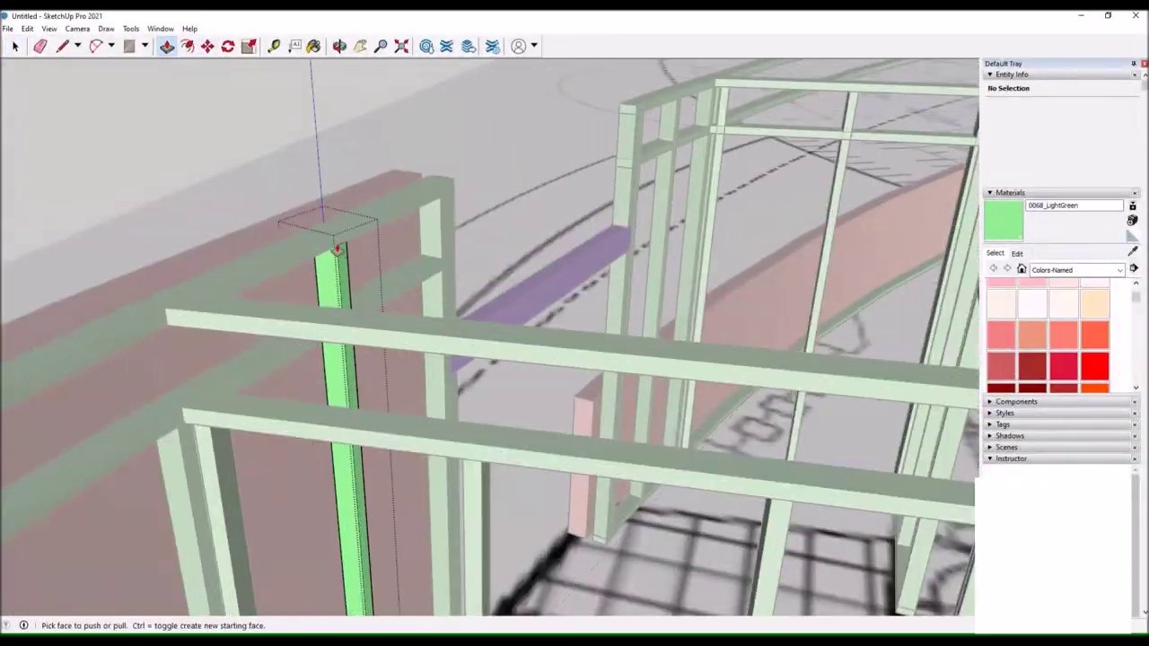
scroll("up", 3)
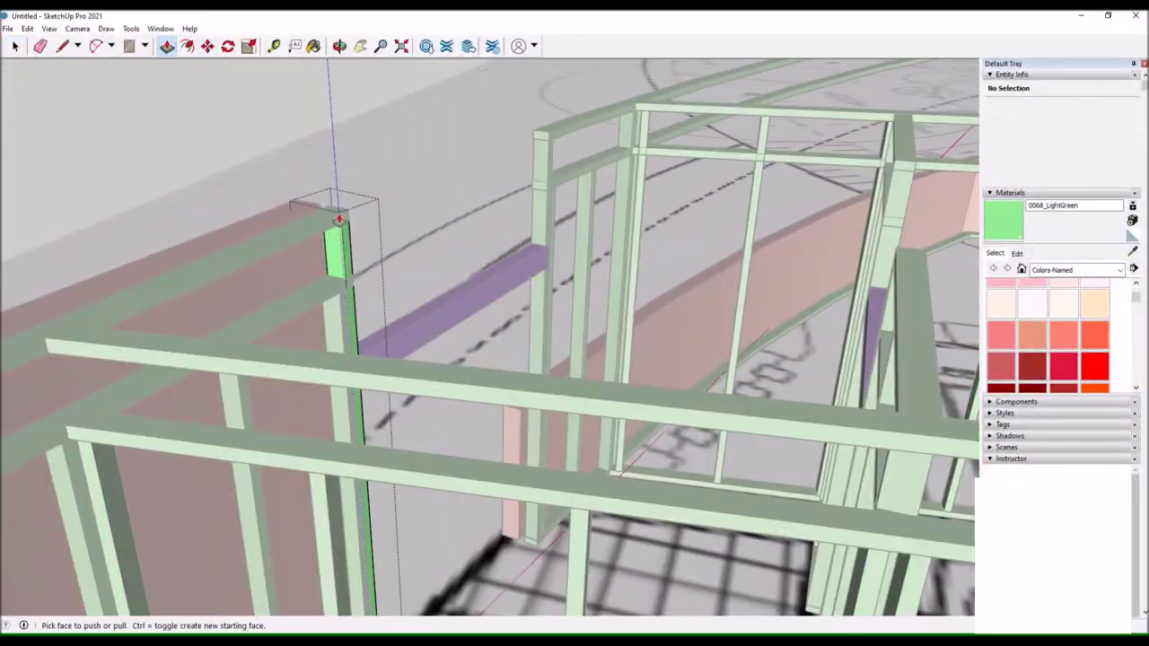
scroll("down", 3)
left_click_drag(359, 314, 538, 270)
scroll("up", 3)
key("p")
scroll("down", 3)
left_click_drag(600, 241, 252, 310)
scroll("up", 3)
left_click(252, 310)
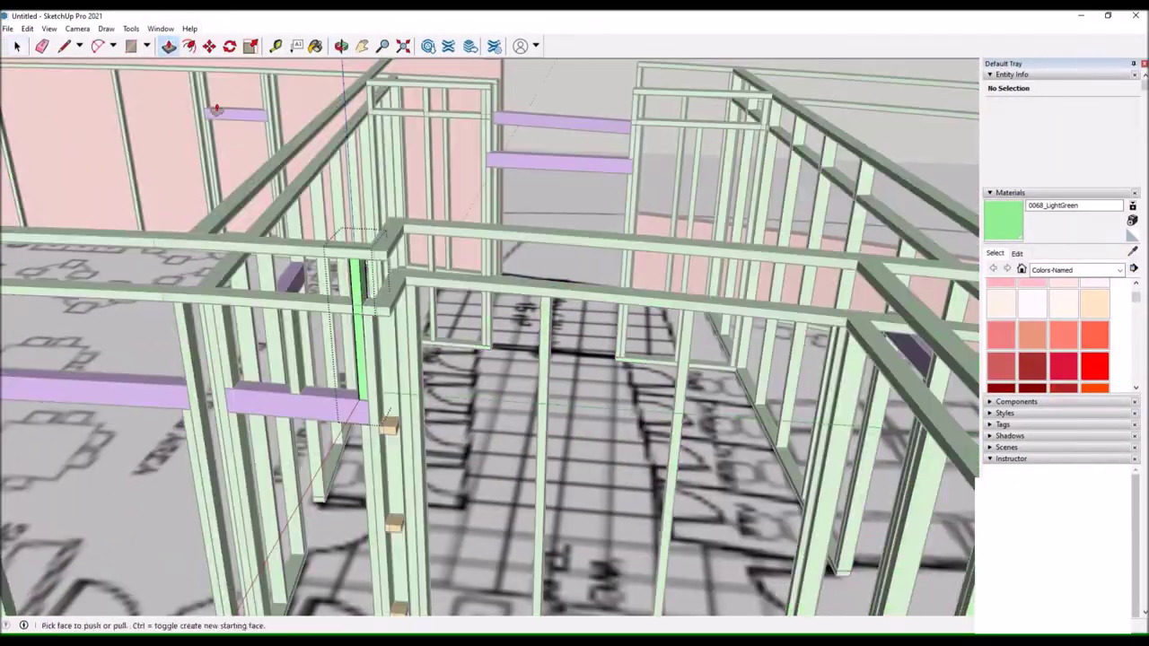
scroll("down", 3)
left_click_drag(344, 317, 538, 296)
scroll("up", 3)
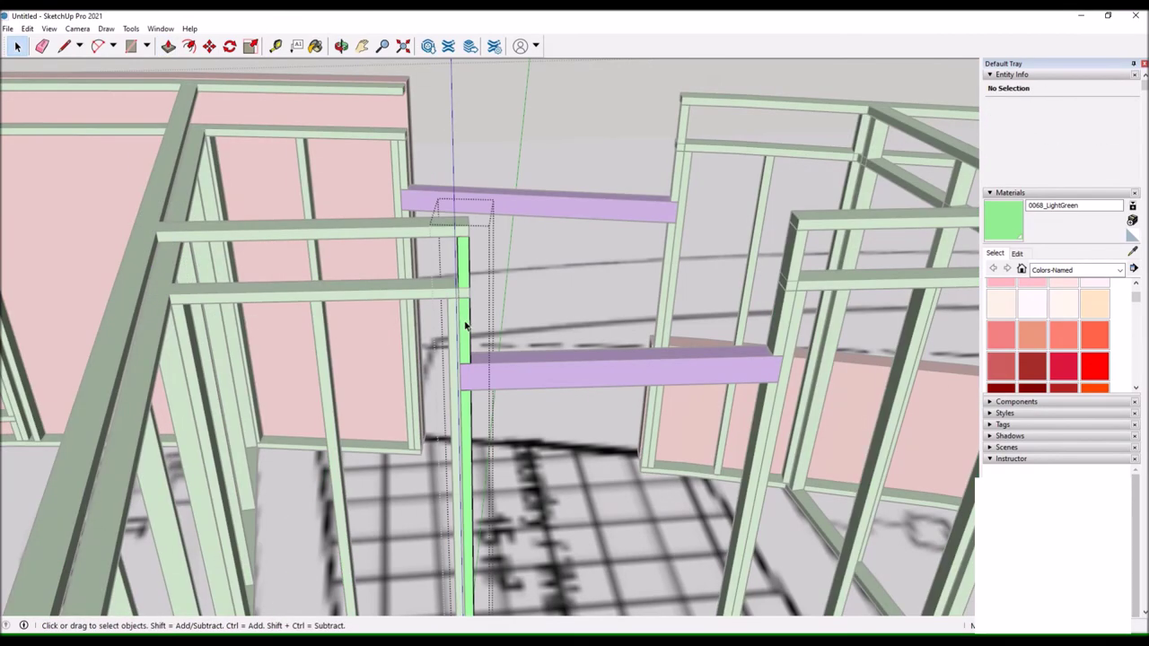
Extend the remaining new green studs up to meet their wall's top plates.
key("space")
scroll("down", 3)
left_click_drag(440, 287, 411, 302)
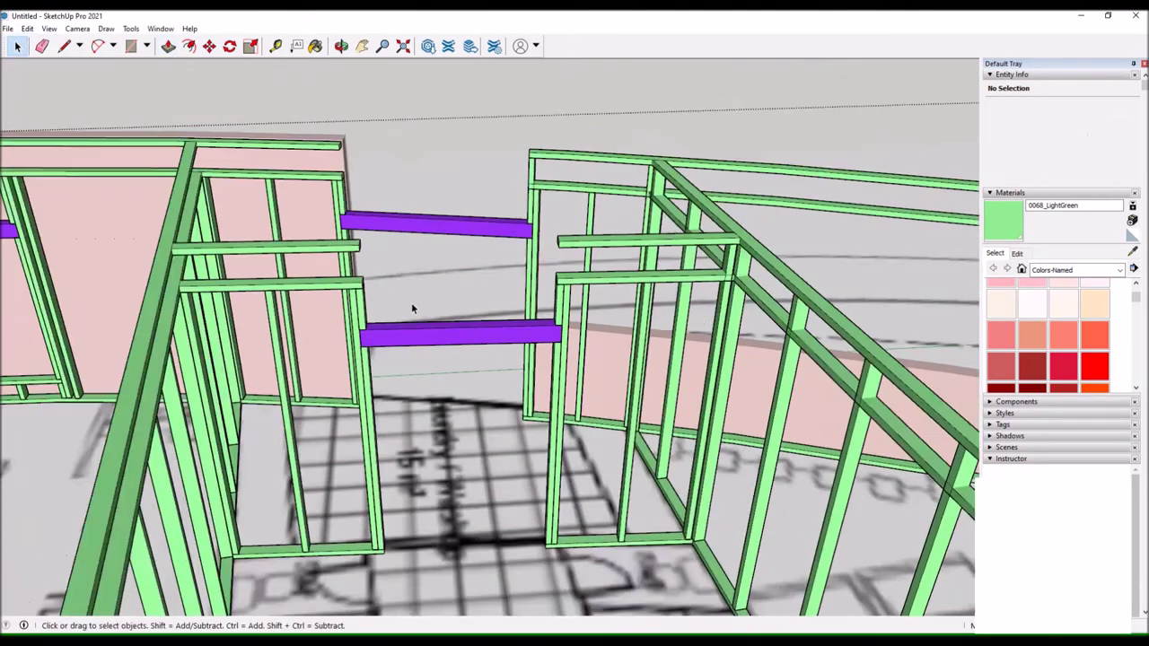
scroll("up", 3)
scroll("down", 3)
left_click_drag(539, 192, 629, 313)
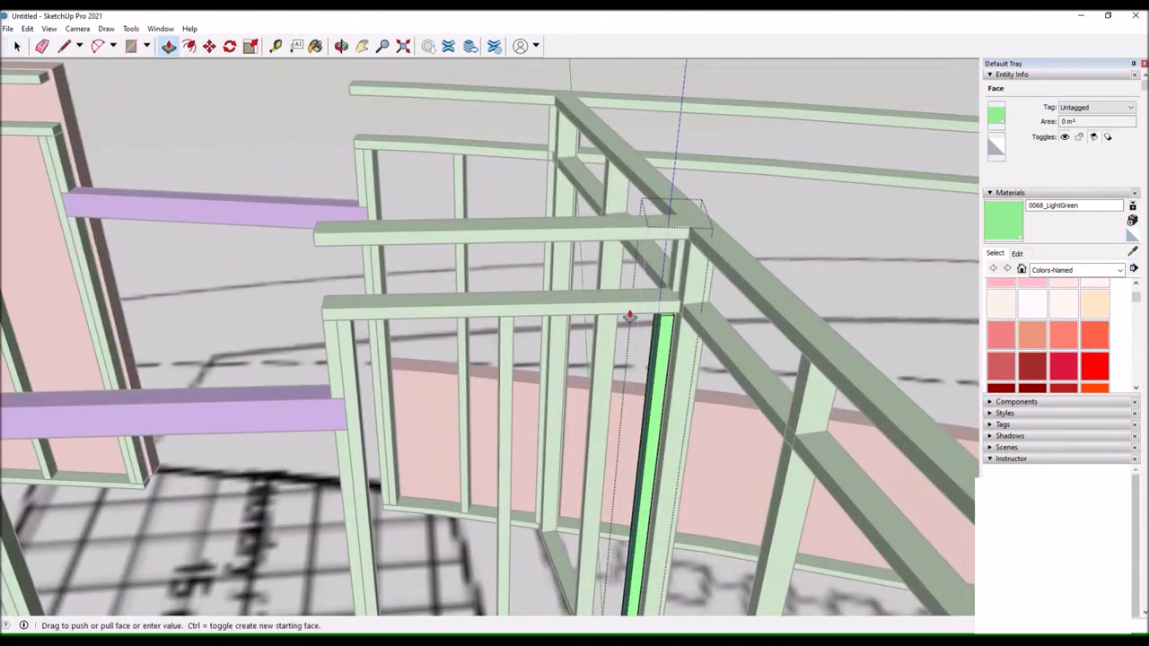
scroll("up", 3)
scroll("down", 3)
left_click_drag(415, 163, 331, 226)
scroll("up", 3)
key("p")
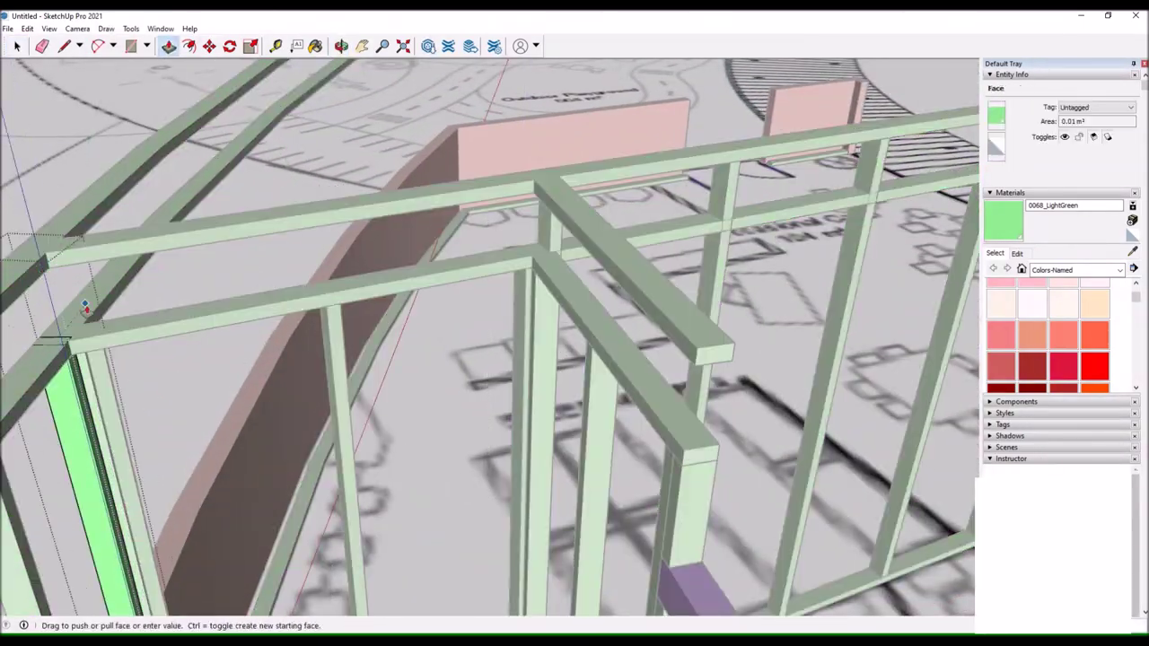
scroll("down", 3)
left_click_drag(251, 287, 454, 320)
scroll("down", 3)
scroll("up", 3)
left_click_drag(264, 154, 614, 97)
scroll("down", 3)
scroll("up", 3)
scroll("up", 3)
scroll("up", 3)
key("space")
key("ctrl+a")
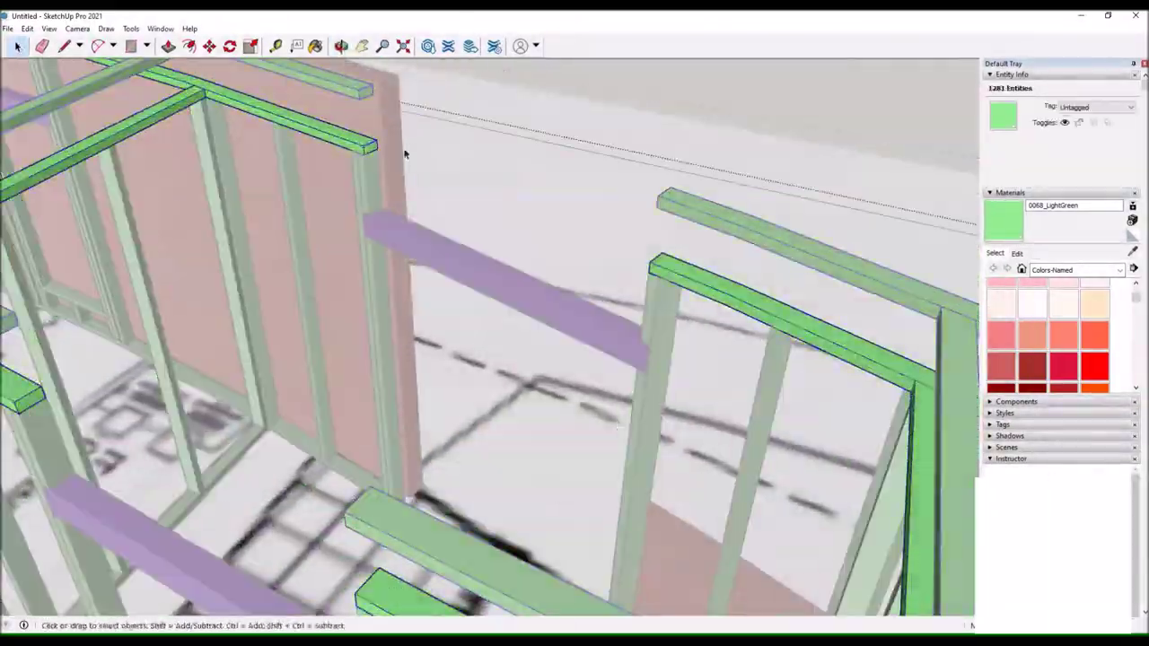
Draw 2-Point Arcs spanning the gap between the top-plate endpoints.
scroll("up", 3)
scroll("down", 3)
left_click(394, 207)
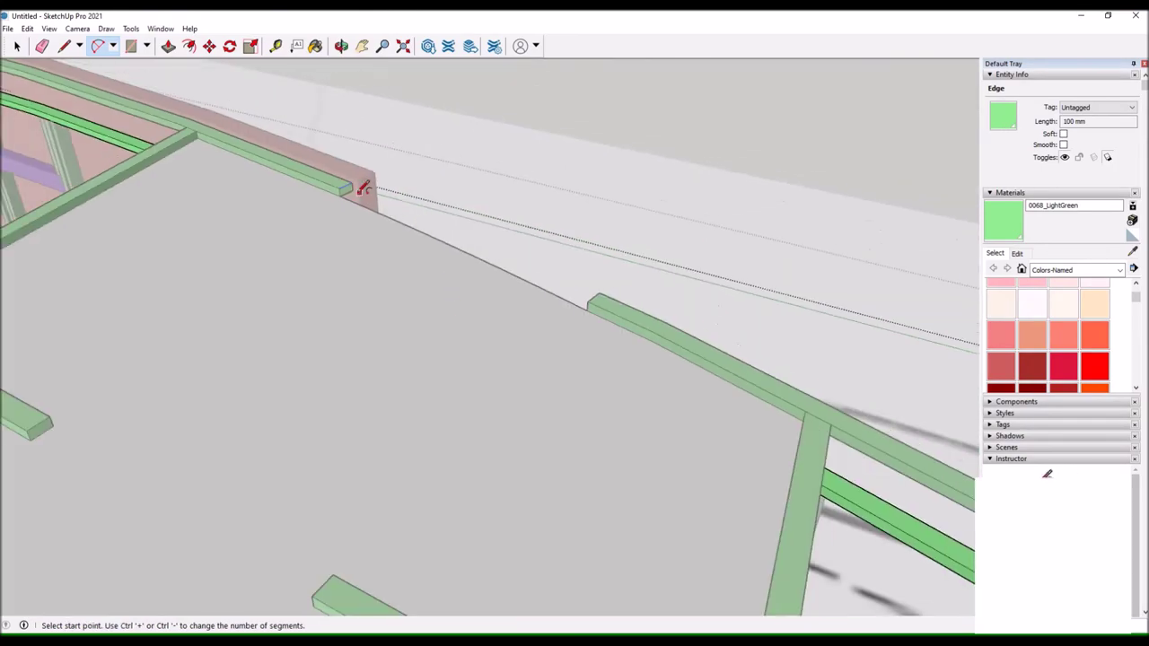
left_click_drag(368, 159, 513, 302)
scroll("down", 3)
scroll("up", 3)
scroll("up", 3)
left_click(847, 405)
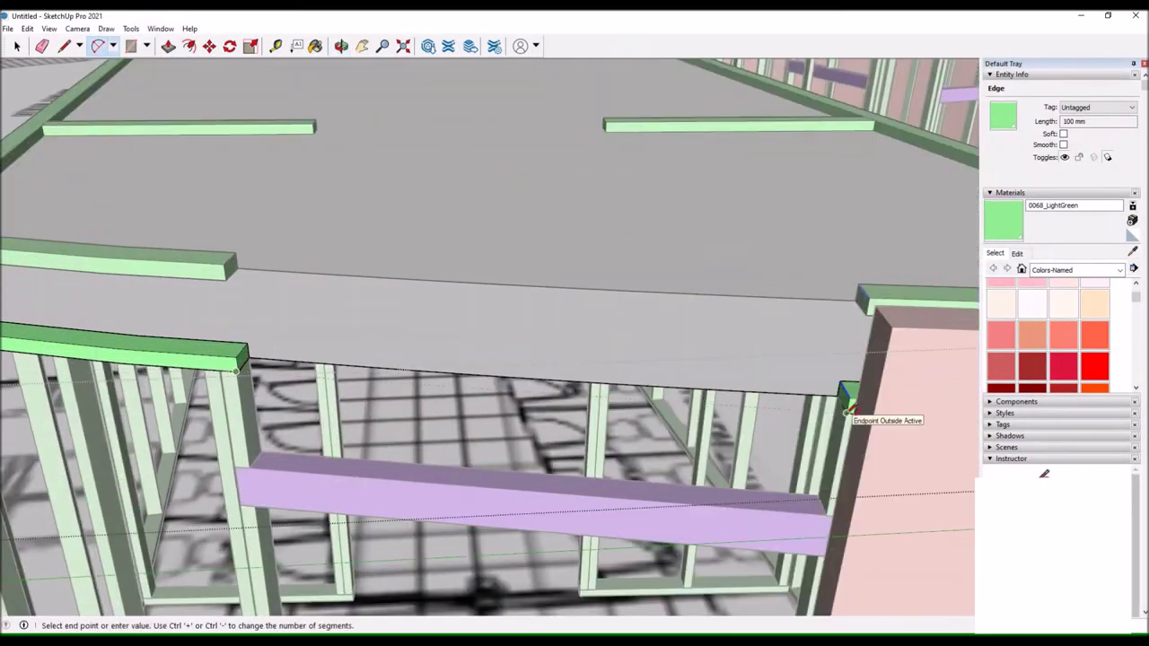
Open the top-plate group for editing to build the curved plate extension.
left_click_drag(265, 296, 15, 56)
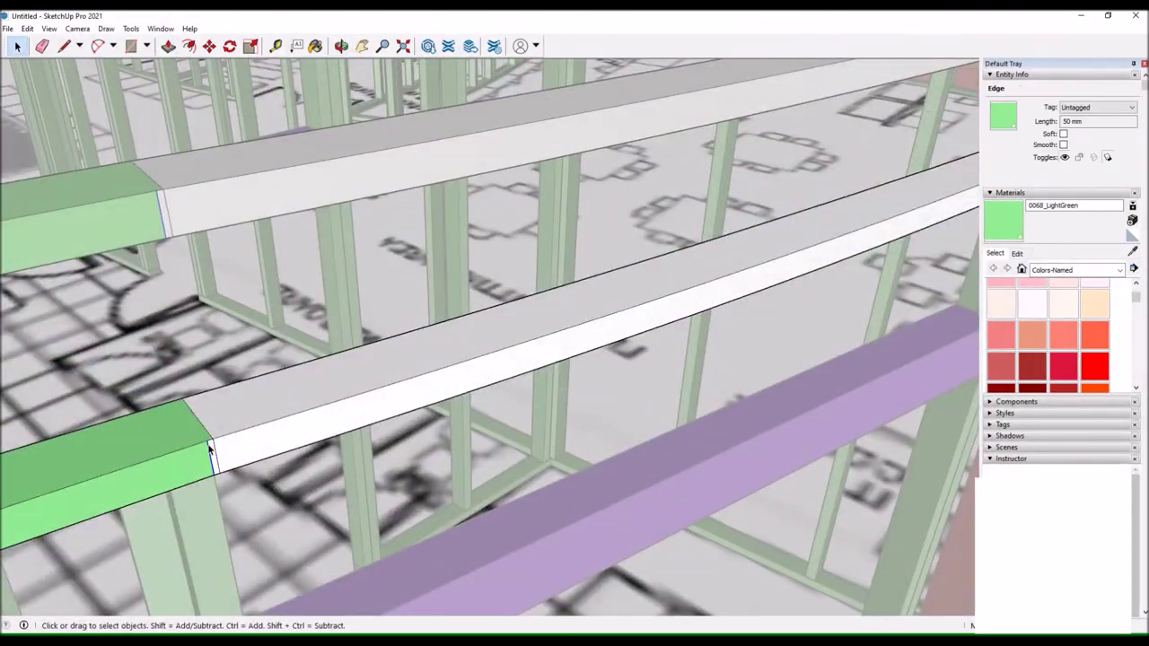
scroll("down", 3)
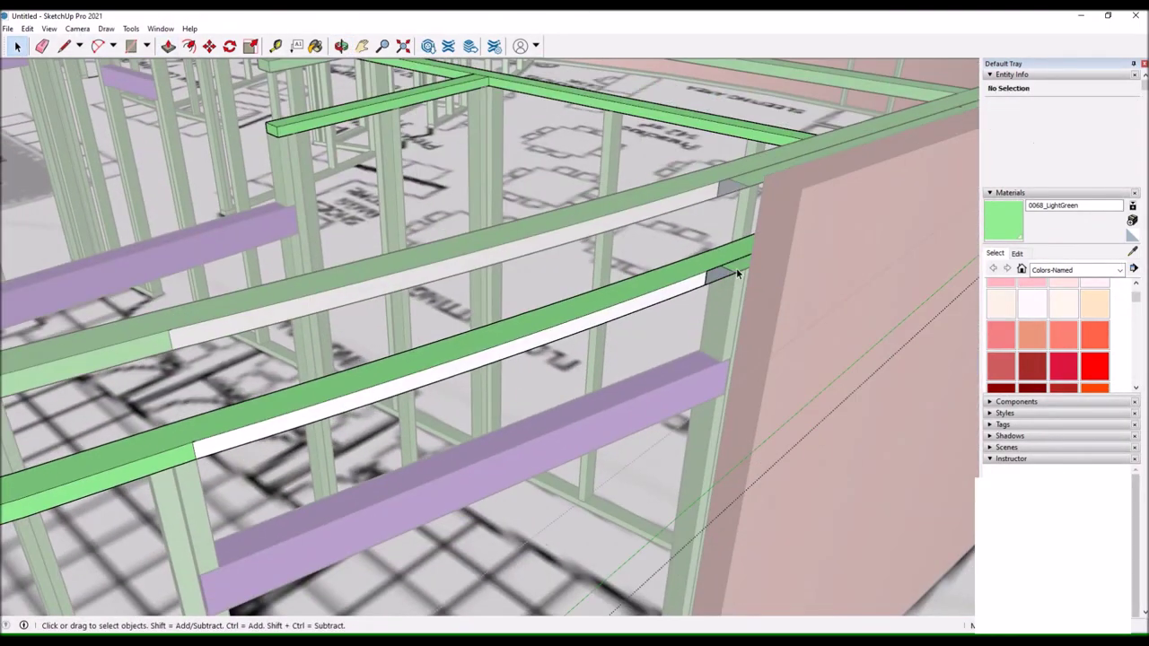
scroll("down", 3)
left_click_drag(538, 269, 592, 296)
scroll("up", 3)
left_click_drag(810, 300, 29, 121)
double_click(795, 194)
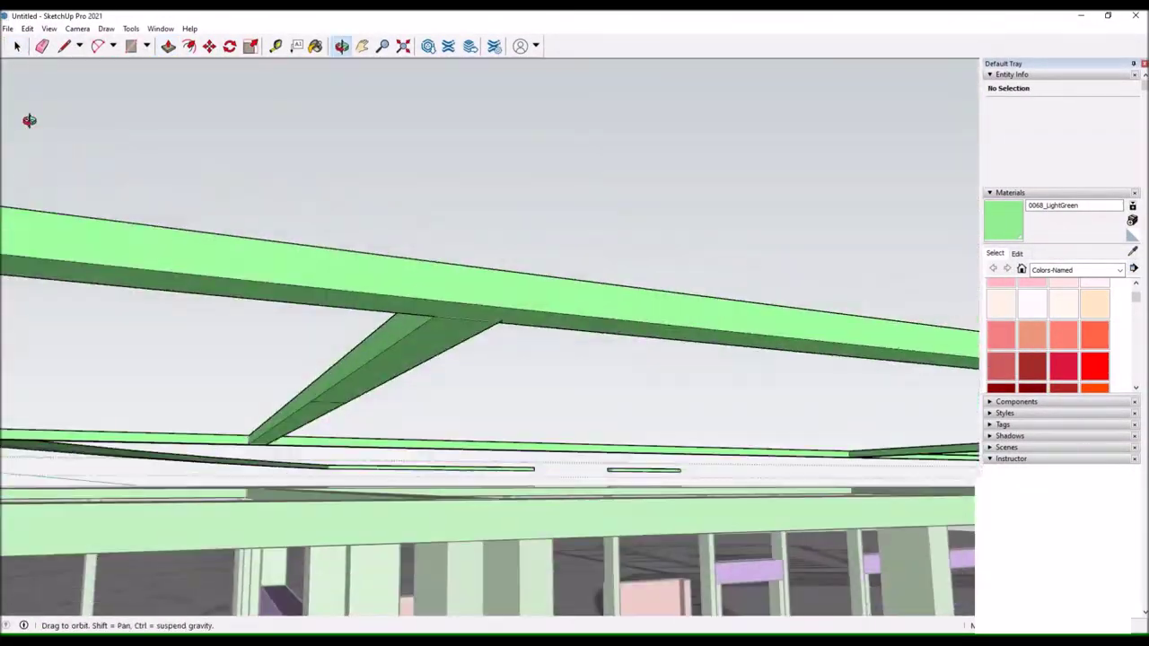
scroll("down", 3)
left_click_drag(405, 188, 180, 180)
Push/Pull the post face beside the curved pink panel up to full height.
left_click(18, 46)
left_click_drag(404, 341, 269, 269)
scroll("up", 3)
left_click(154, 349)
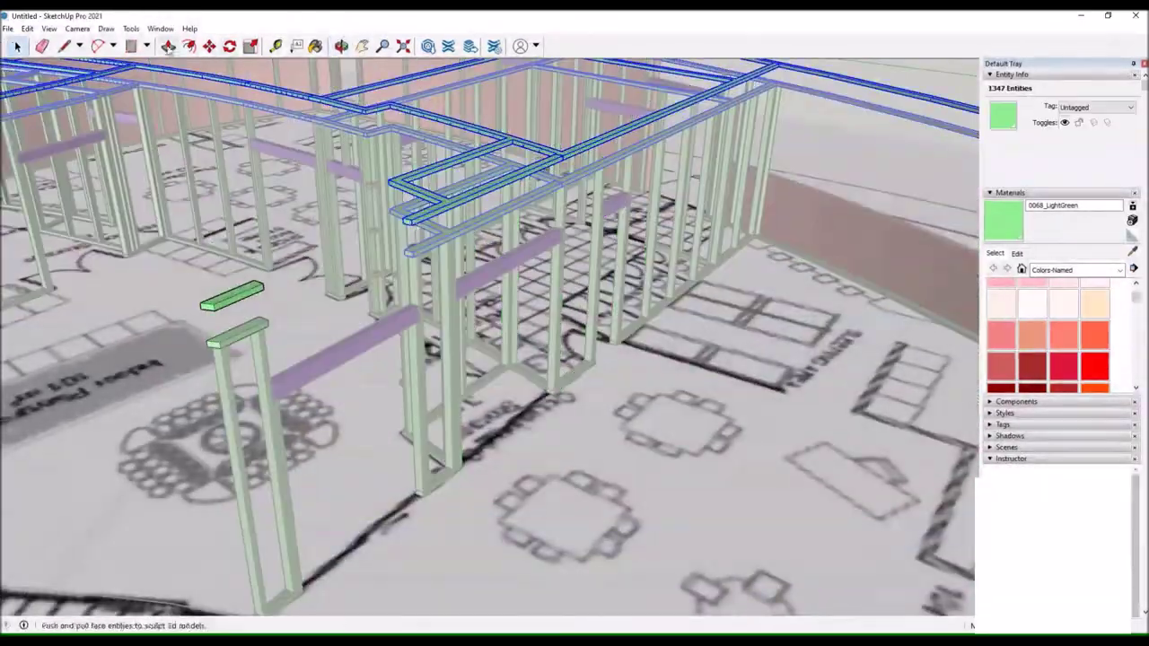
key("p")
left_click_drag(154, 348, 101, 95)
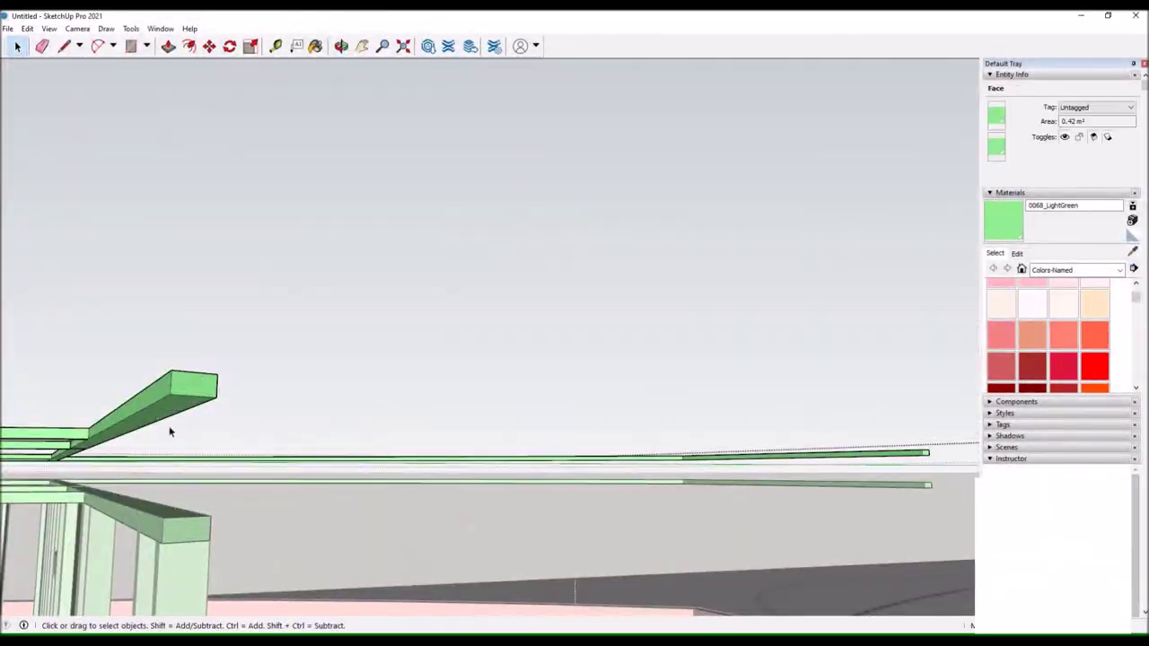
scroll("down", 3)
left_click_drag(359, 314, 180, 297)
scroll("up", 3)
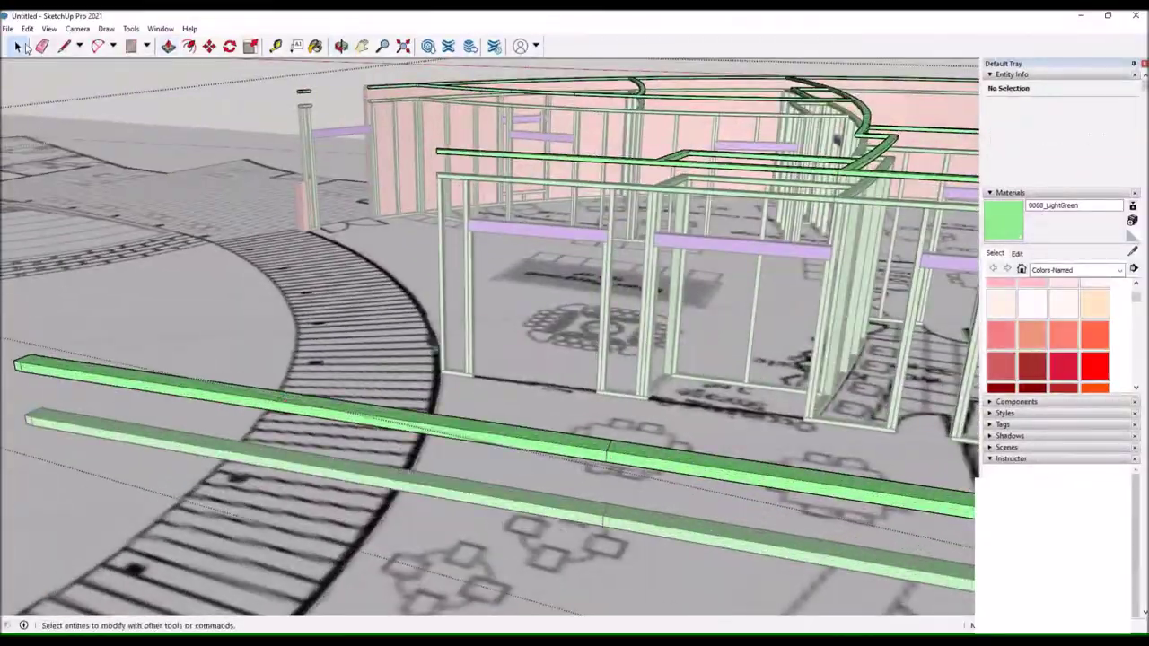
scroll("up", 3)
left_click_drag(679, 359, 538, 430)
scroll("up", 3)
left_click_drag(547, 385, 341, 376)
scroll("down", 3)
scroll("up", 3)
scroll("up", 3)
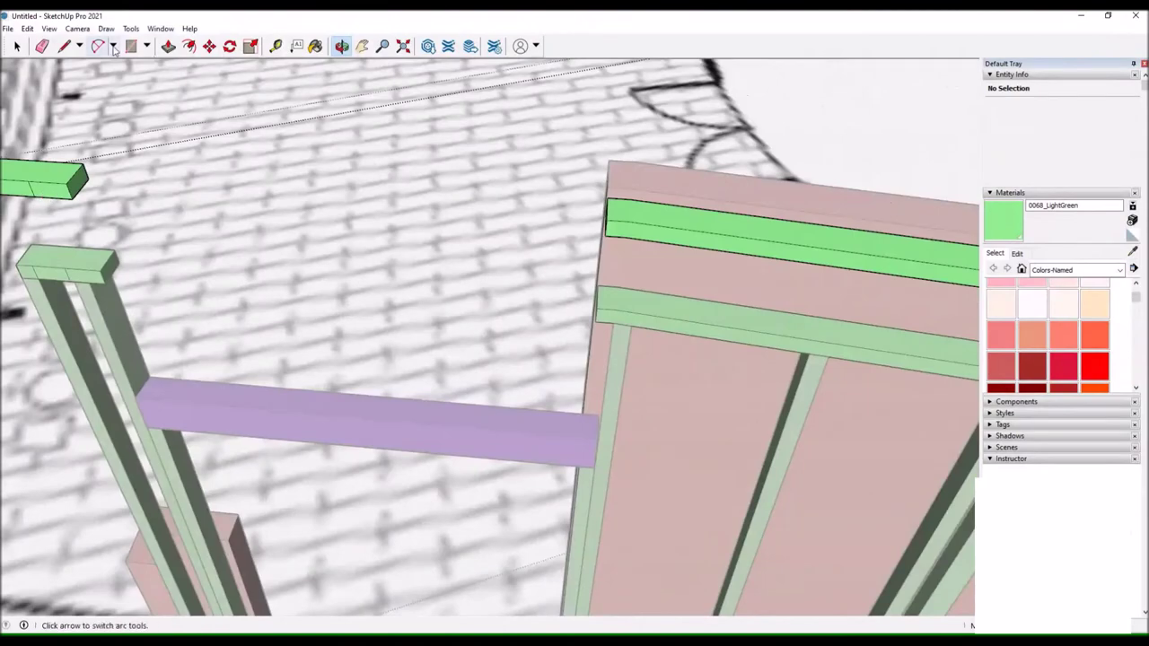
Draw an arc starting at the green beam corner.
left_click(87, 177)
scroll("up", 3)
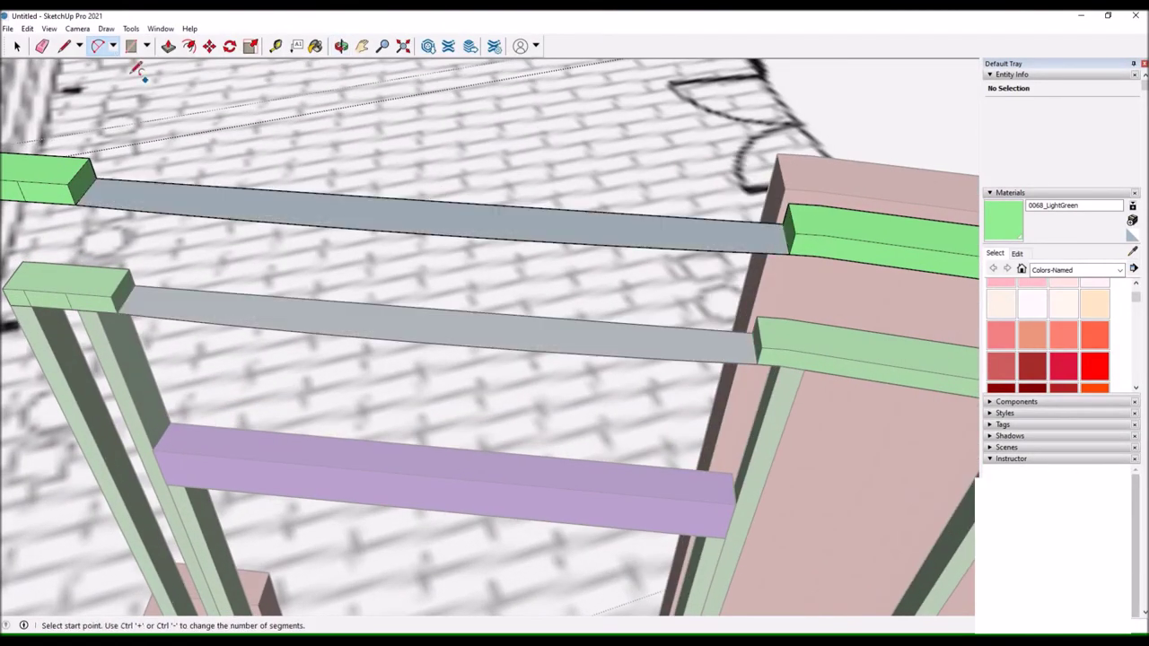
left_click_drag(794, 245, 126, 72)
scroll("up", 3)
key("a")
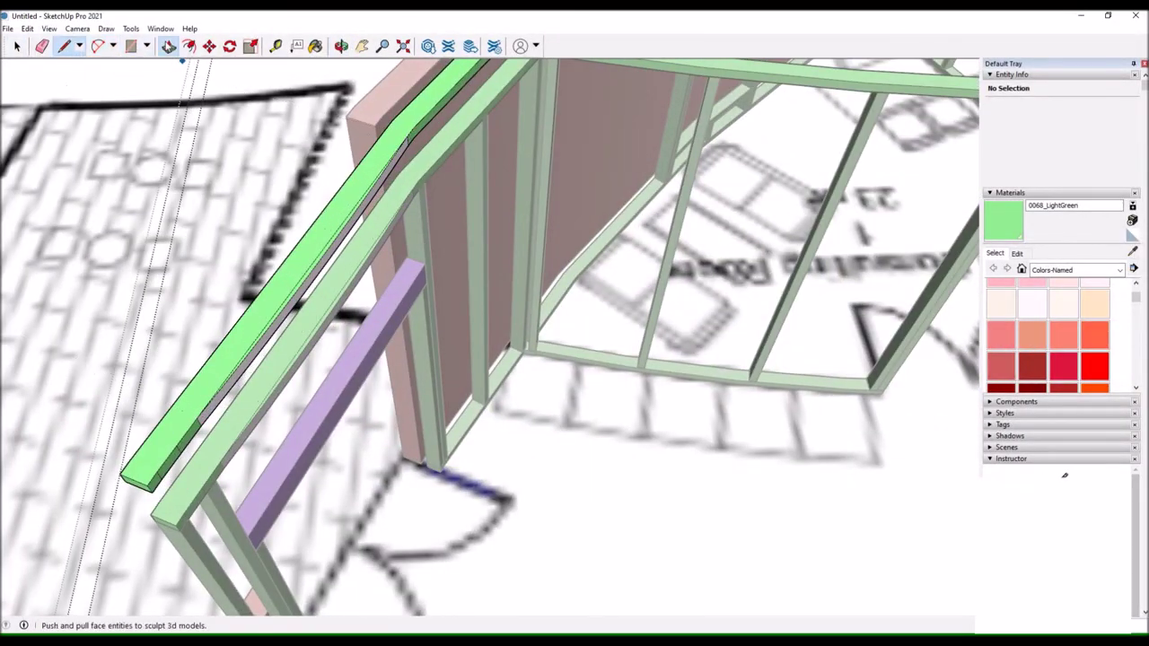
scroll("down", 3)
scroll("down", 3)
key("space")
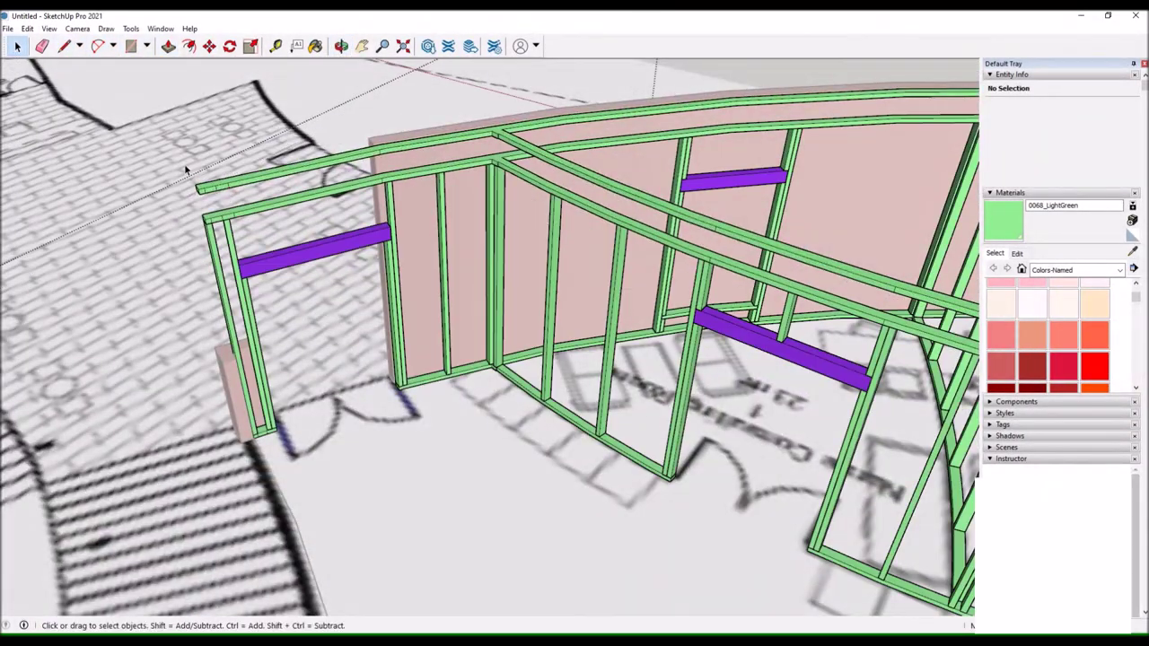
Select all connected curved plate pieces and extrude them with Push/Pull.
left_click_drag(185, 170, 270, 179)
left_click_drag(574, 359, 629, 314)
scroll("up", 3)
triple_click(762, 291)
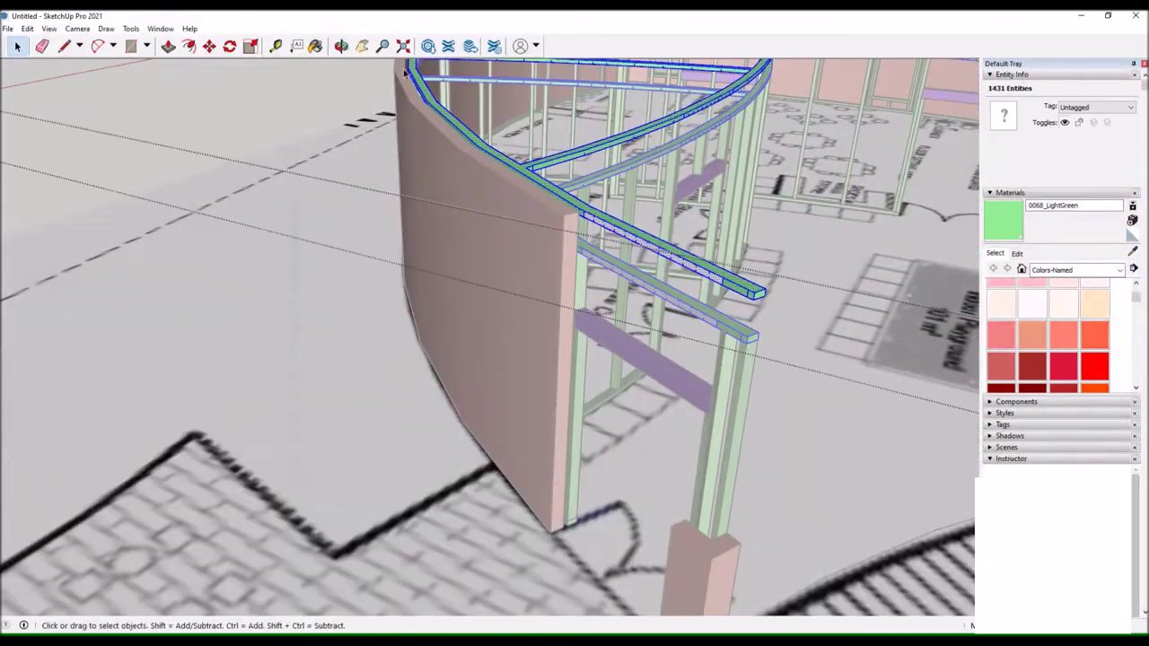
scroll("down", 3)
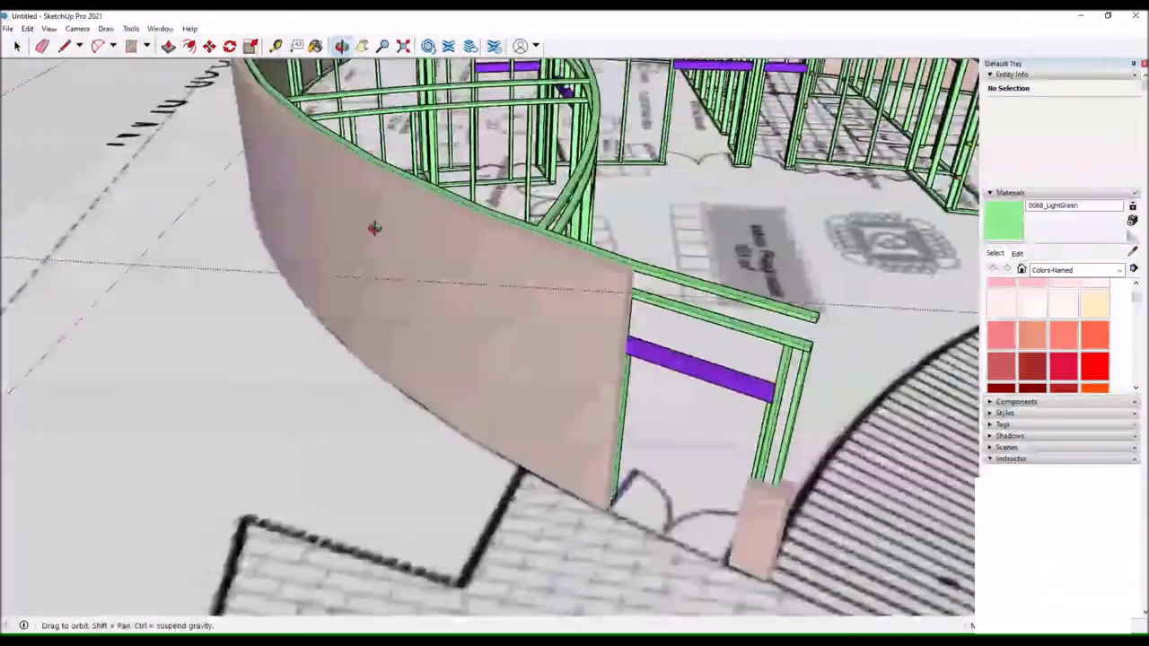
scroll("down", 3)
key("p")
scroll("up", 3)
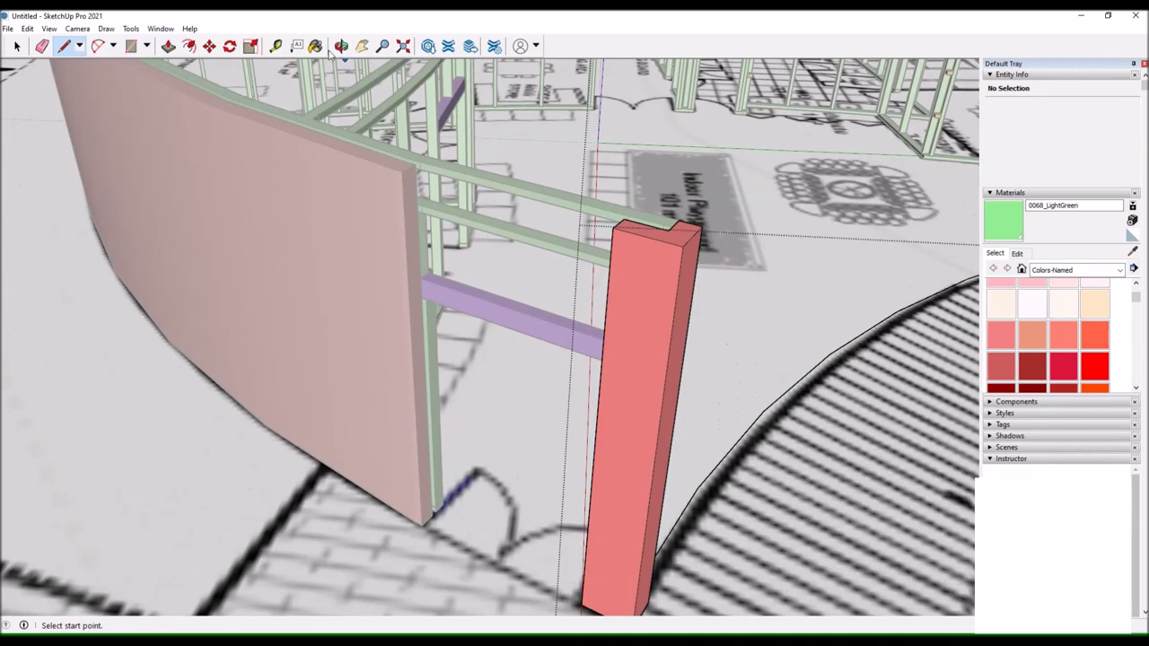
scroll("down", 3)
key("space")
scroll("up", 3)
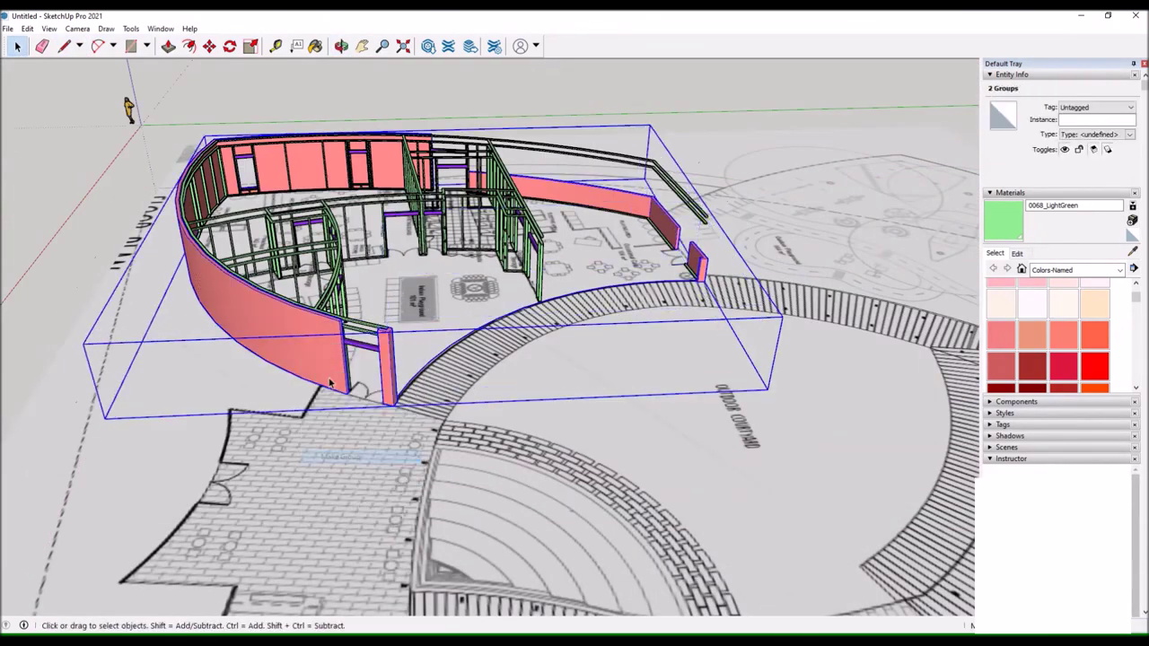
Open the coral wall group for editing and start a line at the wall corner.
left_click(329, 384)
double_click(329, 384)
scroll("up", 3)
scroll("up", 3)
key("l")
scroll("up", 3)
scroll("up", 3)
left_click(302, 480)
left_click_drag(502, 296, 538, 269)
left_click_drag(666, 199, 695, 227)
left_click_drag(538, 359, 412, 567)
Draw lines and an arc between the wall corners above the doorway.
key("l")
left_click_drag(401, 344, 423, 404)
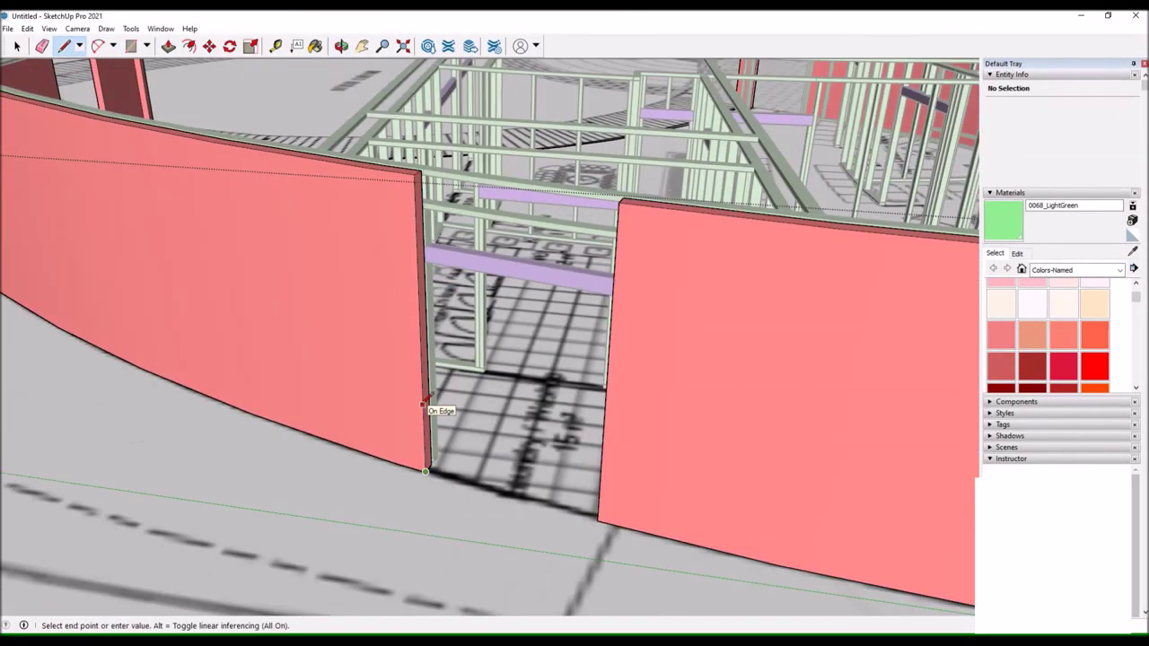
scroll("up", 3)
scroll("up", 3)
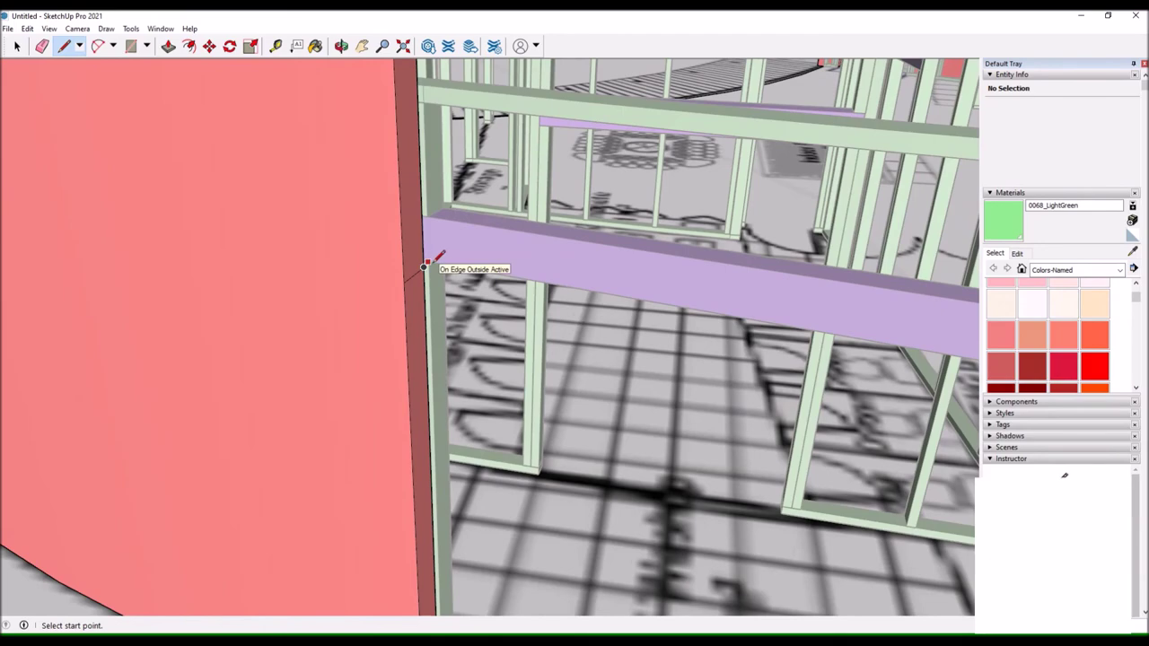
scroll("down", 3)
left_click(686, 245)
left_click_drag(687, 245, 303, 118)
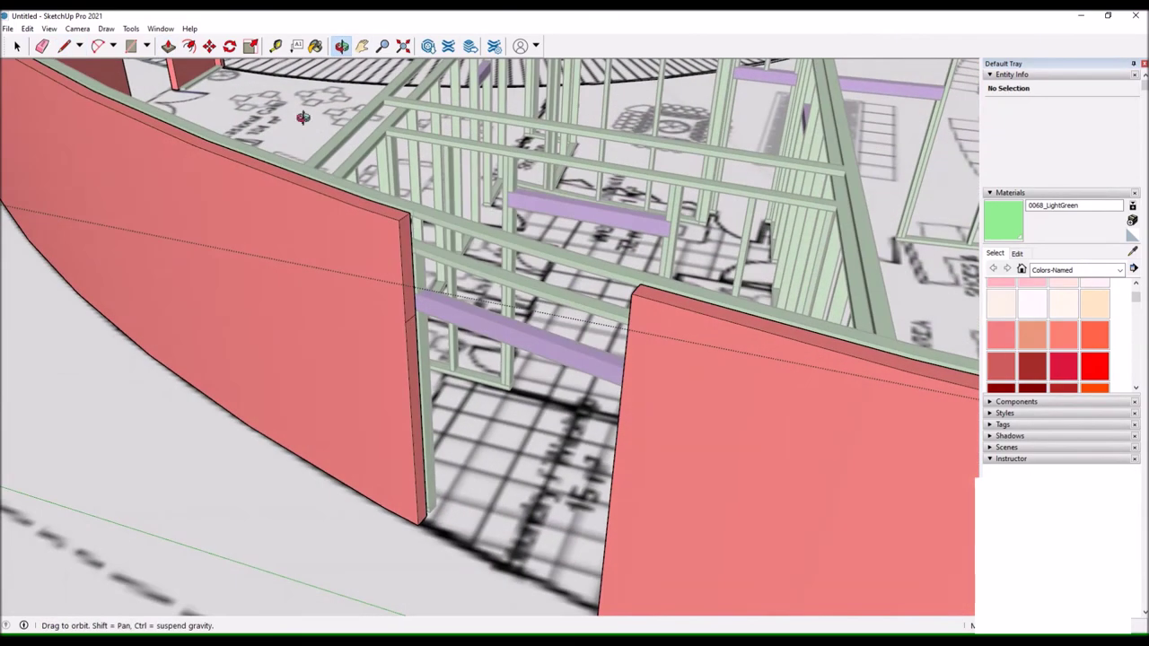
left_click(410, 213)
left_click(632, 288)
scroll("up", 3)
scroll("up", 3)
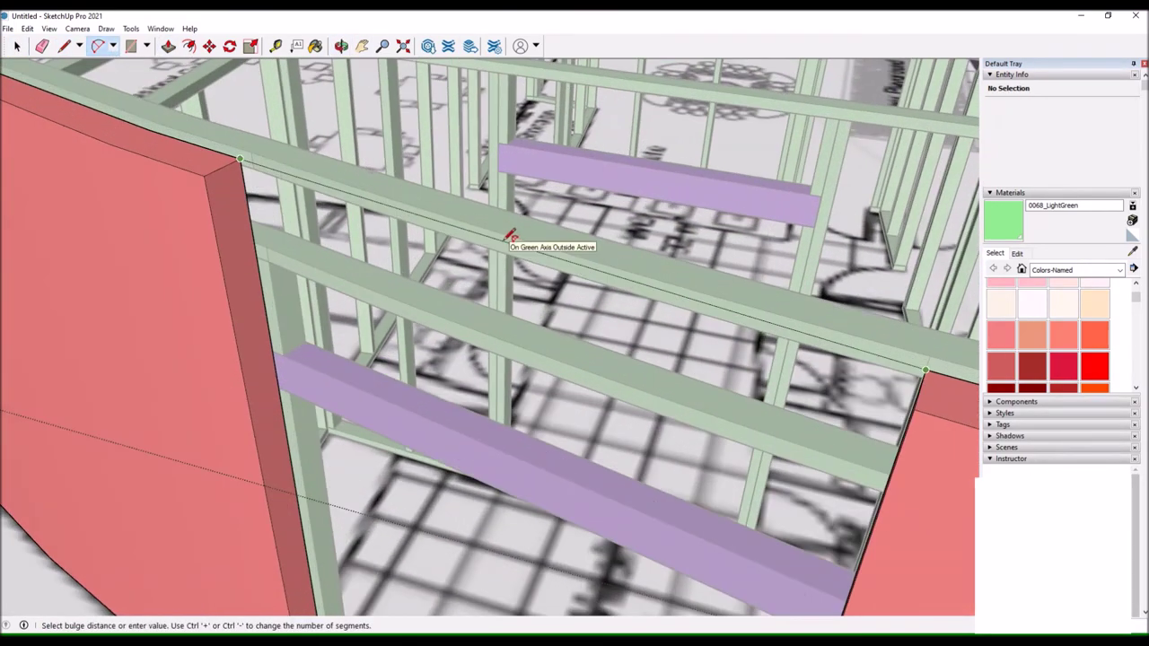
left_click_drag(238, 250, 85, 229)
left_click(51, 150)
Push/Pull the new face across the opening and triple-click to check the joined wall.
left_click_drag(384, 213, 333, 276)
key("p")
triple_click(288, 201)
key("b")
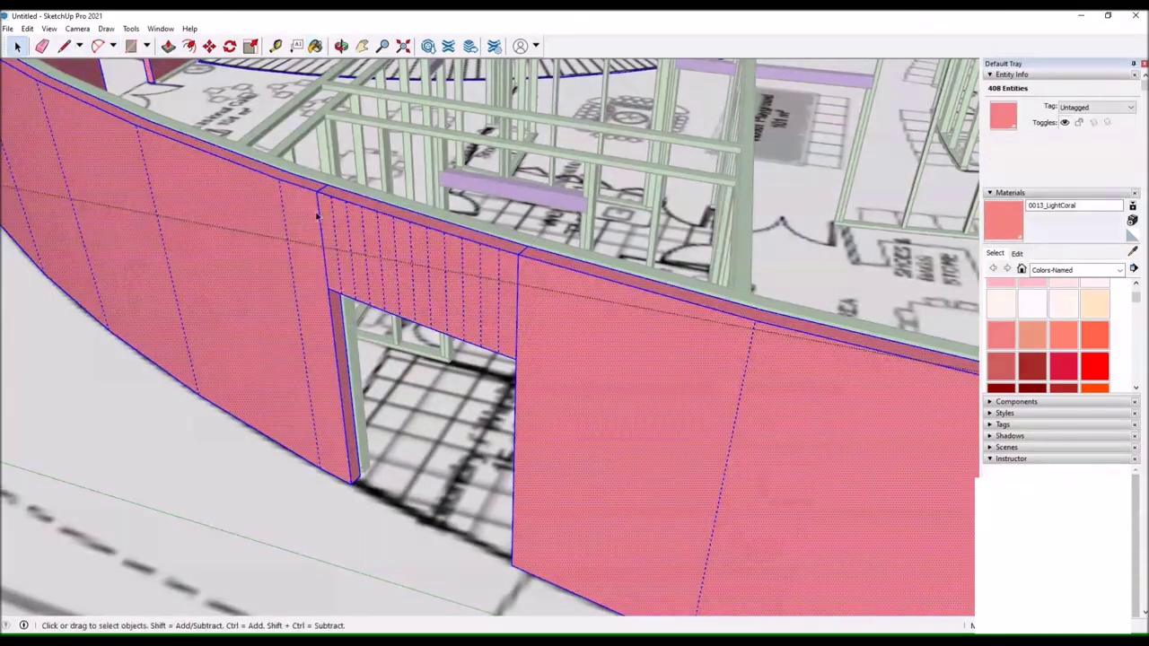
left_click_drag(320, 192, 545, 203)
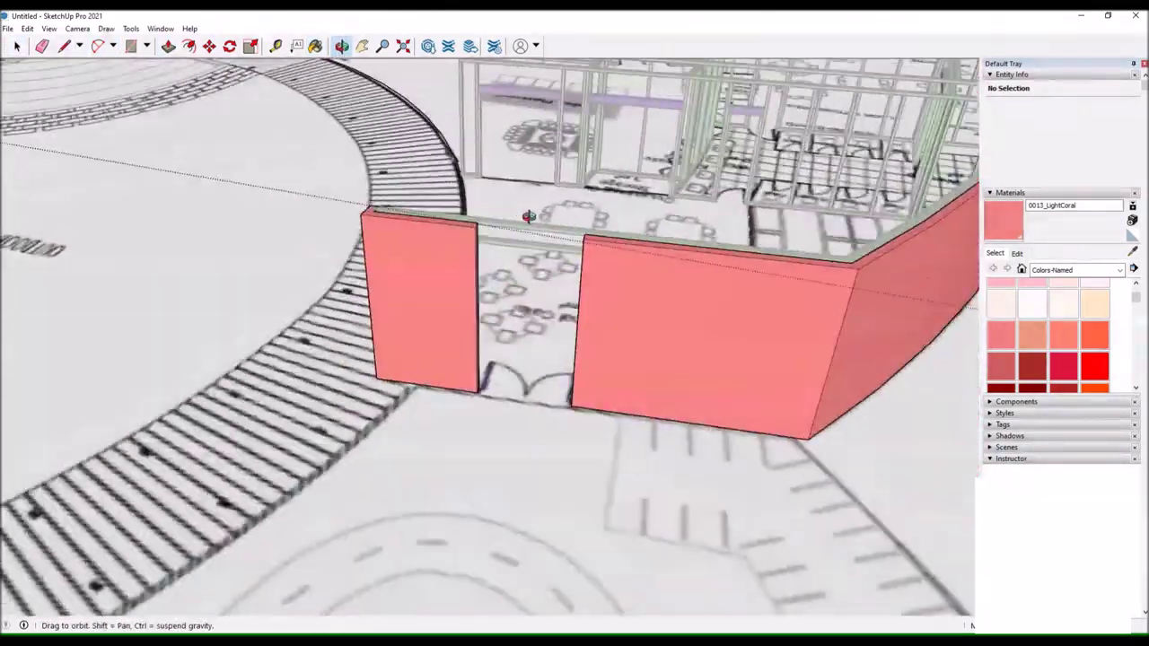
left_click_drag(545, 203, 377, 269)
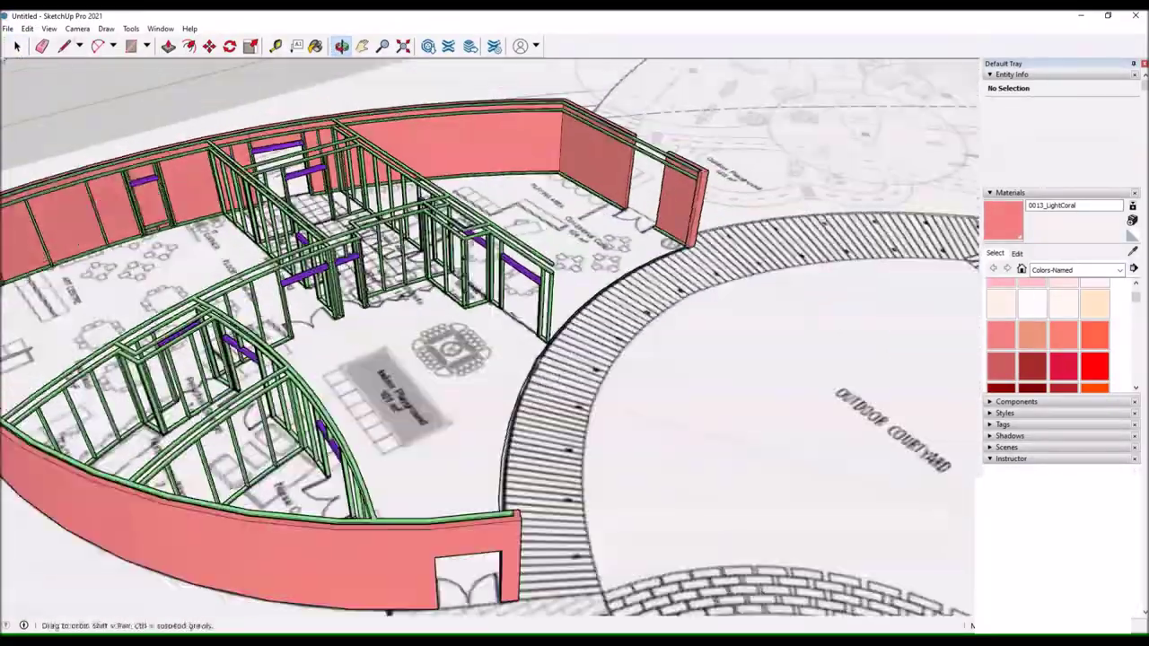
Repaint the wall panels crimson.
left_click(1063, 365)
left_click_drag(503, 296, 427, 309)
scroll("down", 3)
scroll("up", 3)
Draw a short stud on the purple lintel, extrude and group it, and copy it above the lintel.
key("l")
scroll("up", 3)
left_click(533, 329)
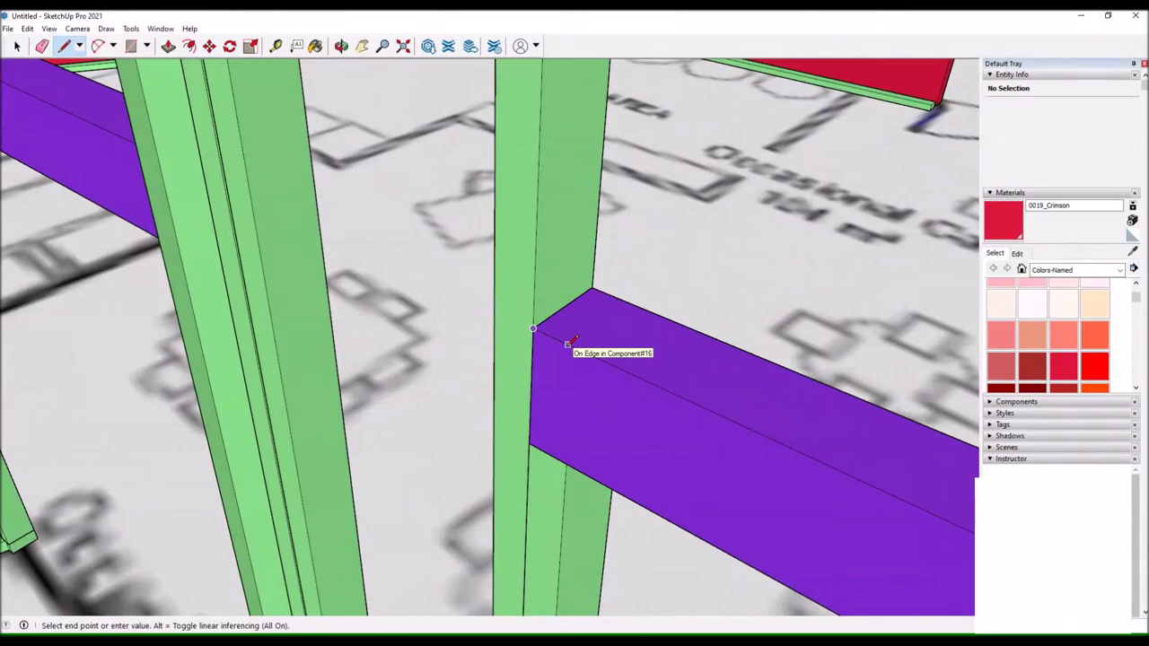
left_click(640, 297)
scroll("down", 3)
key("p")
scroll("down", 3)
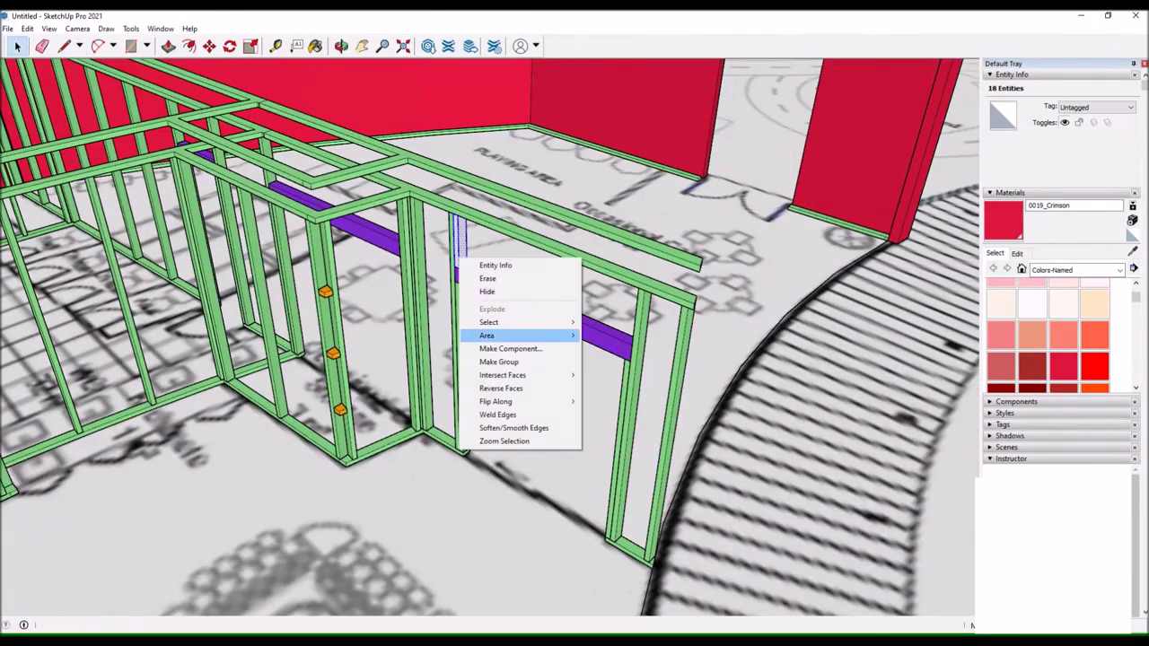
left_click(498, 361)
scroll("up", 3)
left_click(431, 162)
scroll("down", 3)
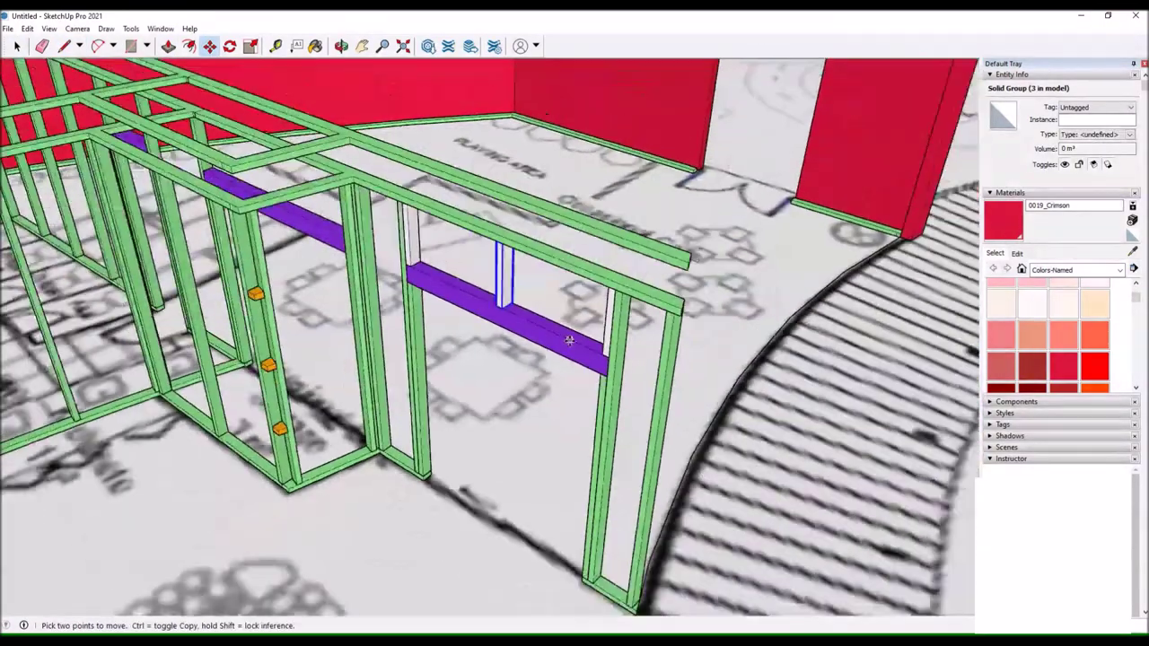
Open the frame group and pull the green top plates upward into a thicker layer.
key("b")
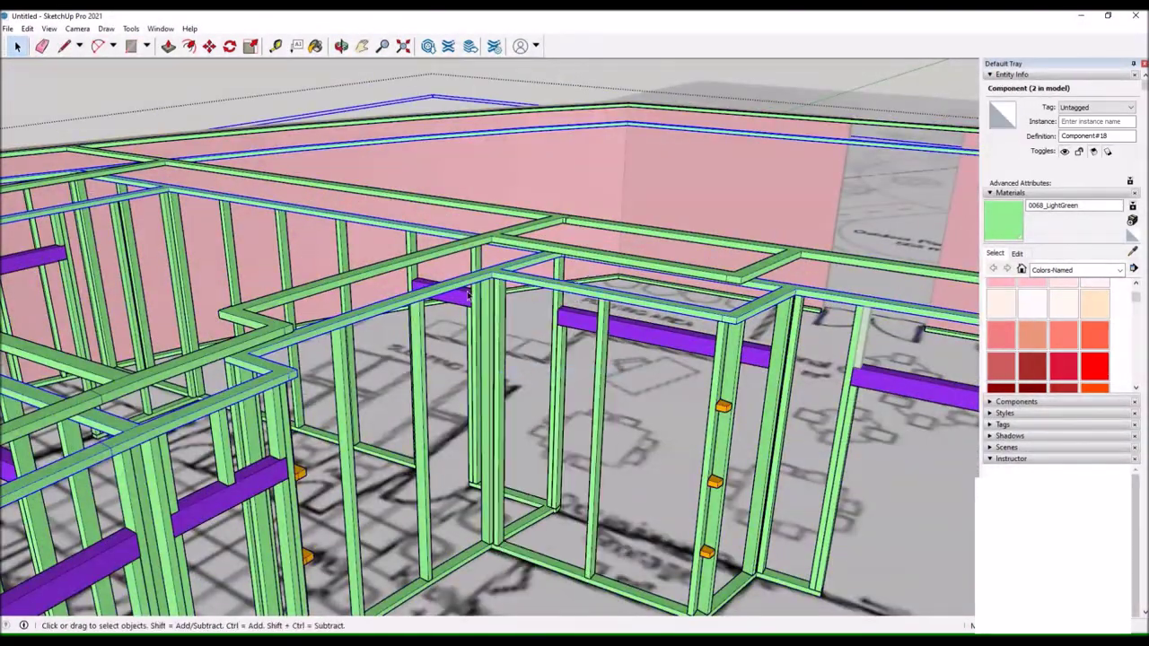
key("space")
double_click(329, 312)
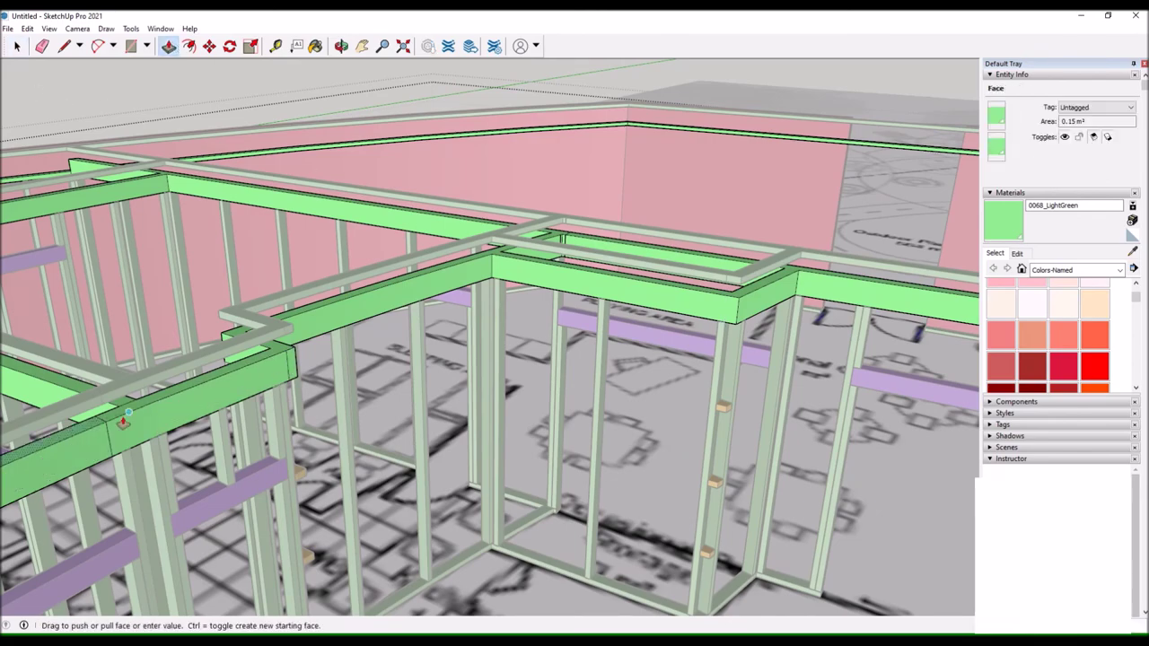
left_click_drag(104, 427, 356, 188)
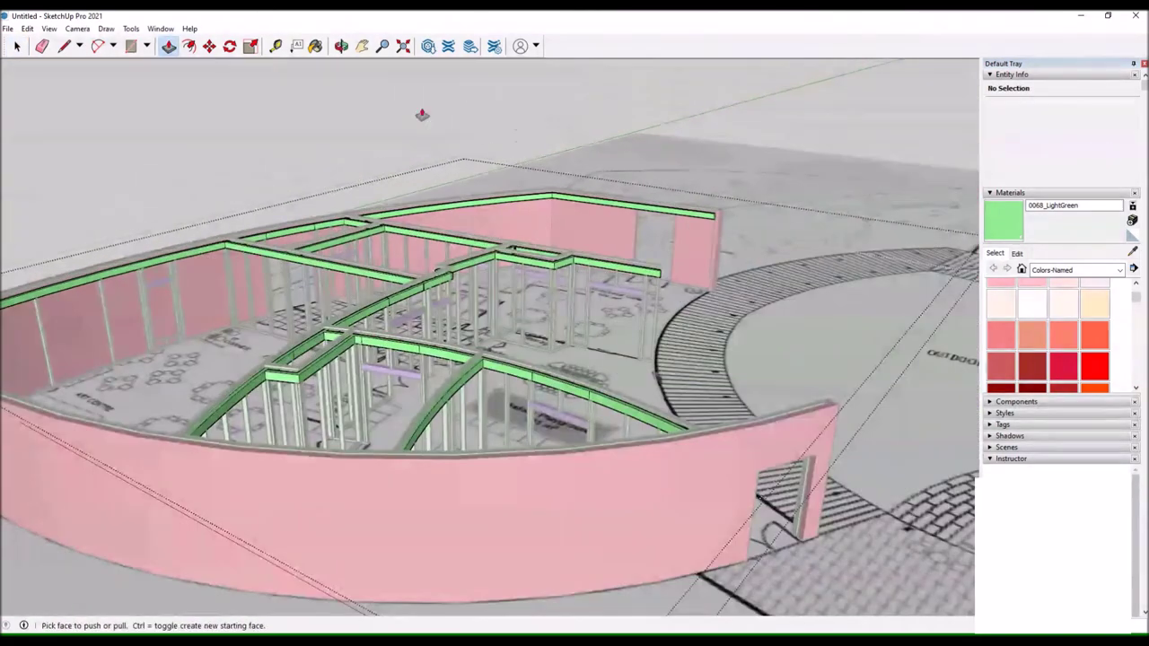
left_click_drag(355, 189, 533, 254)
Orbit and zoom around the framed walls to reach the top plates and stud blocks.
scroll("down", 3)
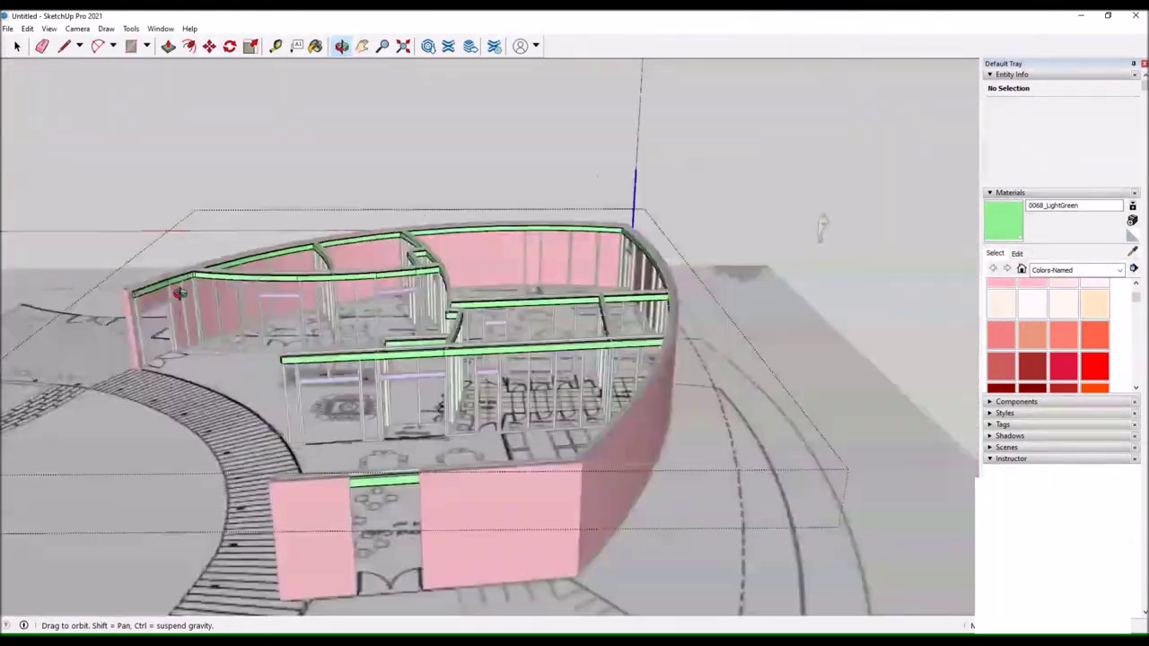
scroll("up", 3)
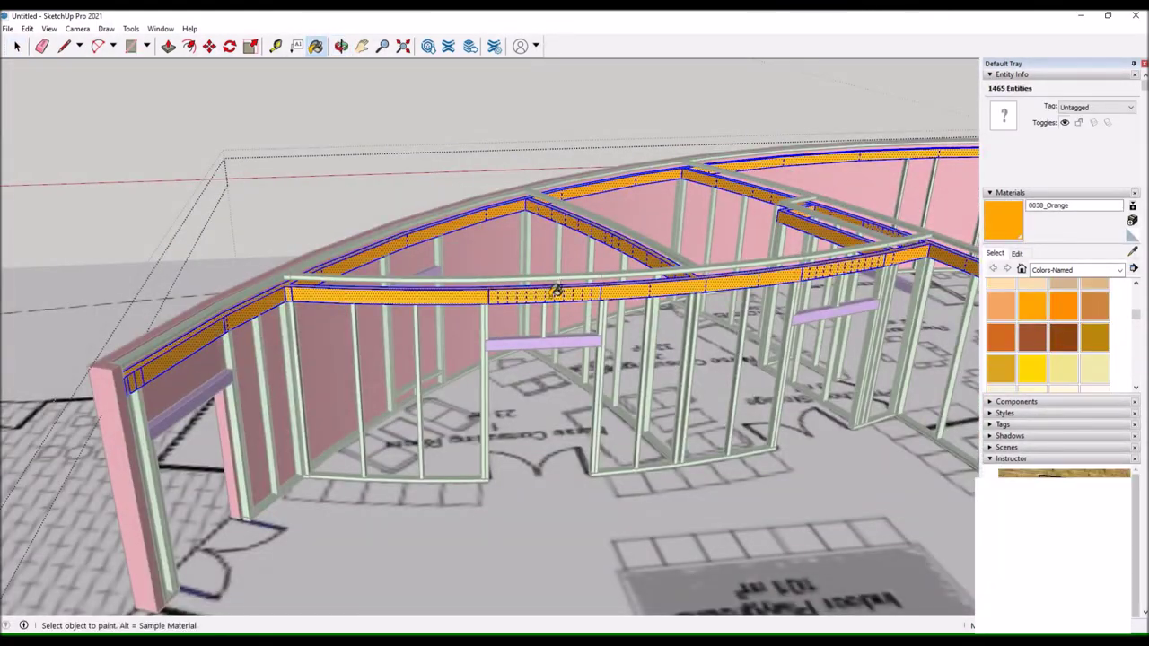
scroll("down", 3)
left_click_drag(359, 269, 18, 51)
scroll("up", 3)
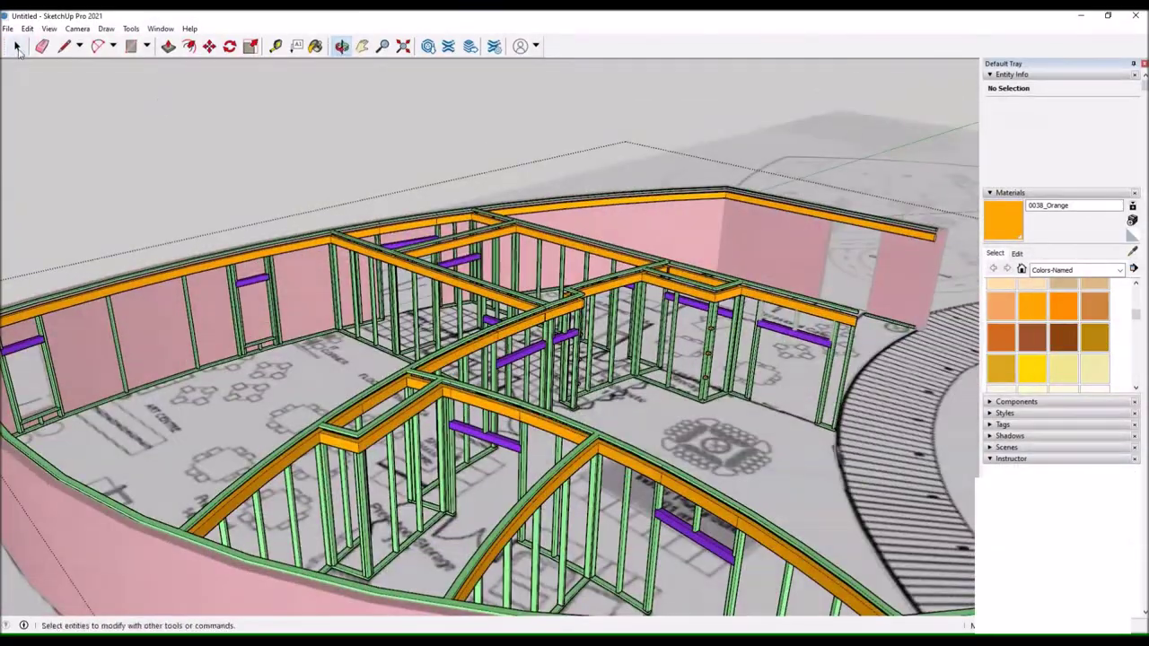
scroll("up", 3)
scroll("up", 3)
left_click_drag(646, 275, 516, 239)
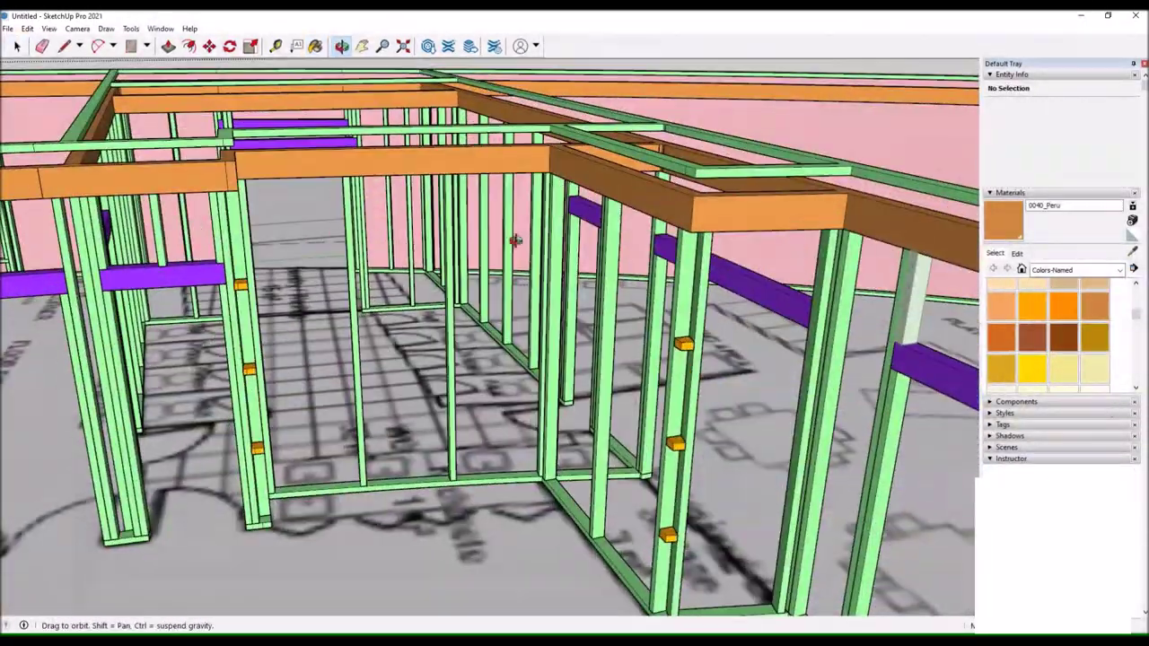
scroll("down", 3)
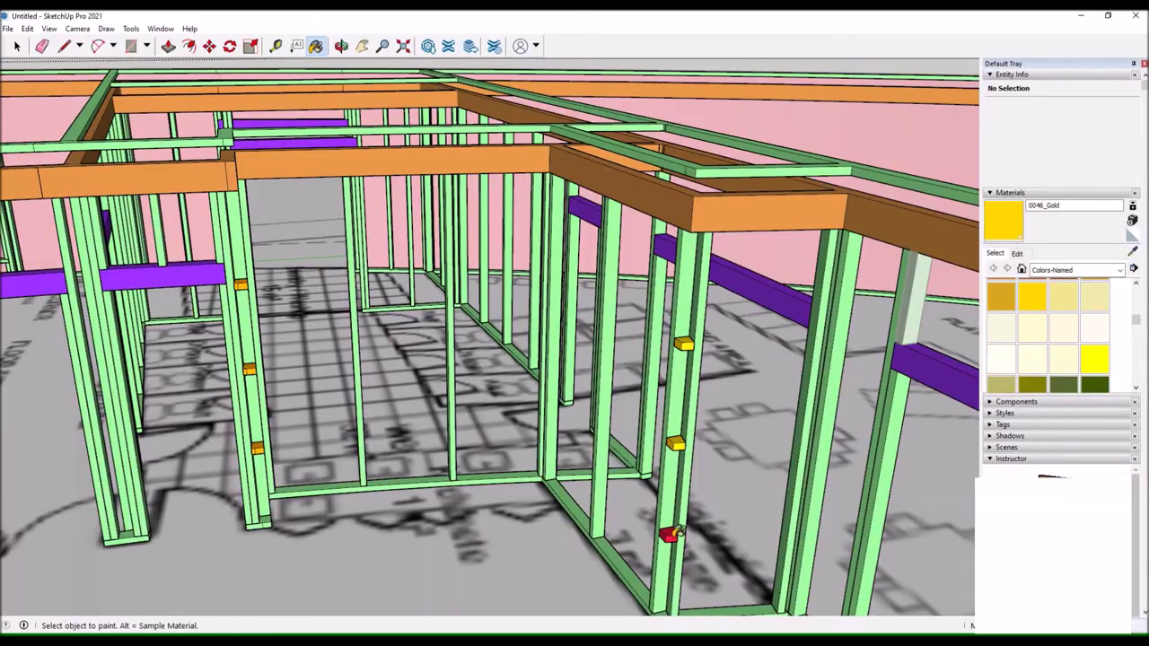
scroll("down", 3)
scroll("down", 3)
left_click_drag(673, 534, 518, 362)
scroll("up", 3)
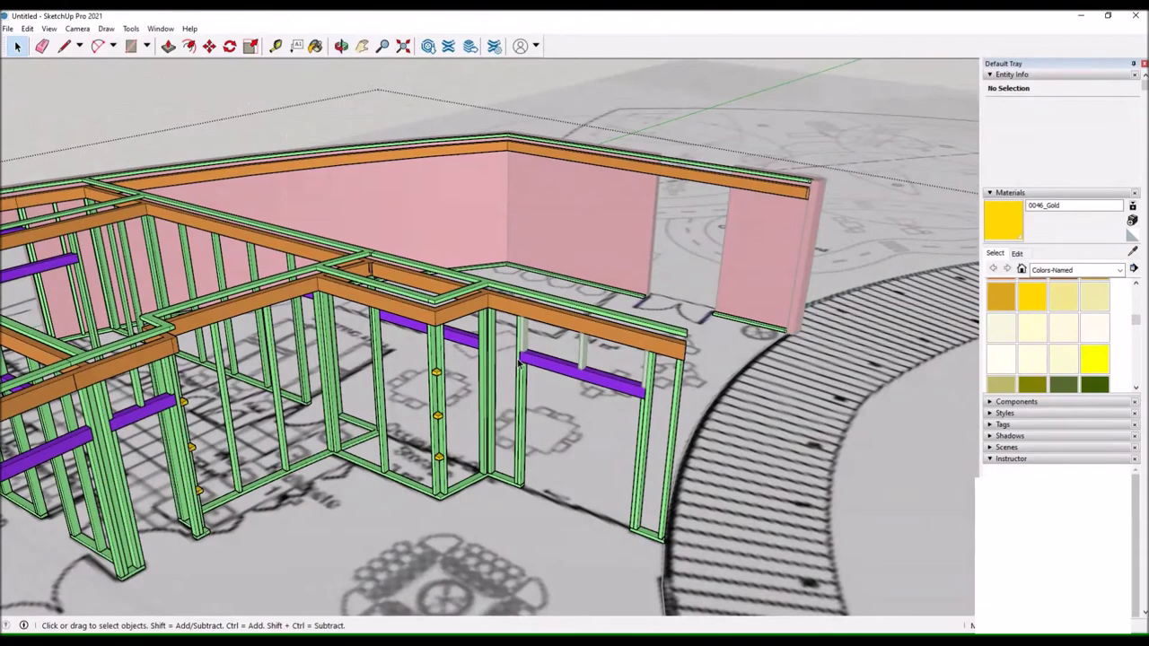
Copy the right door stud above the header, undoing the misplaced first copy.
left_click(210, 48)
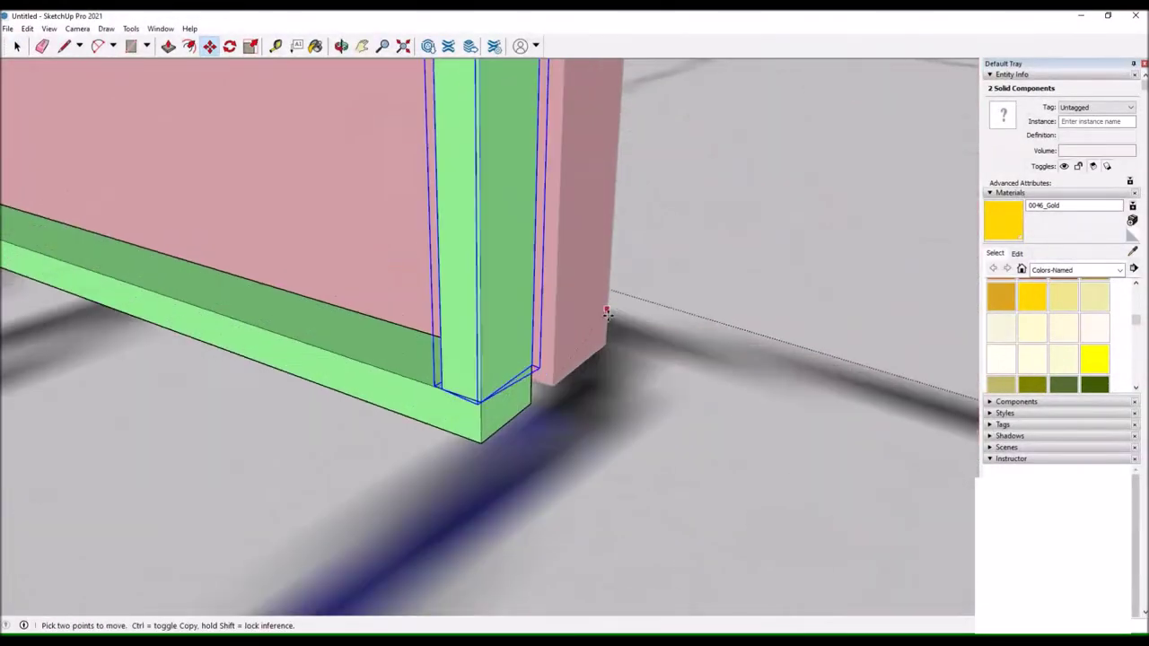
scroll("down", 3)
key("space")
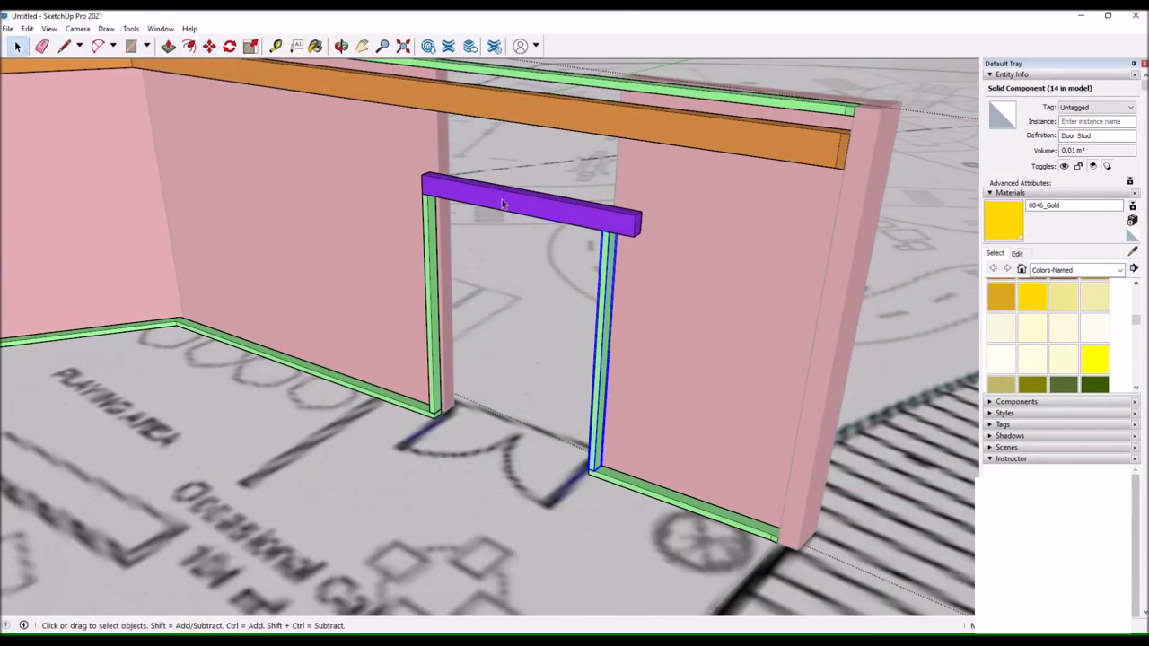
scroll("up", 3)
scroll("down", 3)
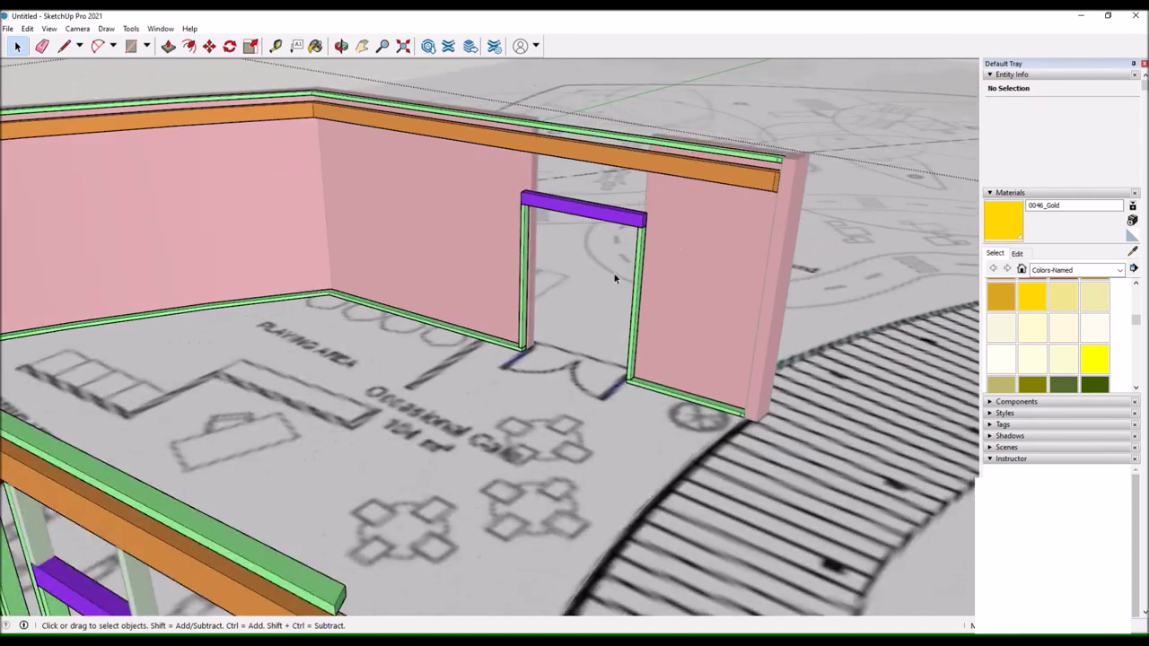
left_click(631, 324)
key("m")
scroll("up", 3)
key("ctrl")
left_click(635, 493)
scroll("down", 3)
left_click(687, 108)
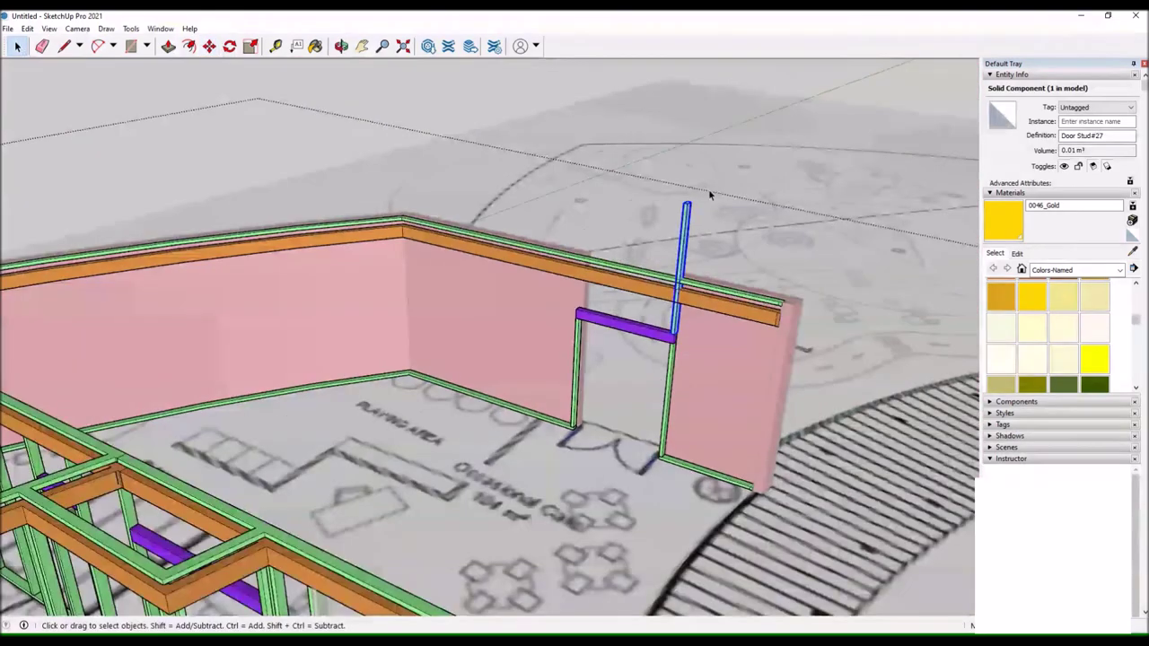
key("ctrl+z")
Place a door stud copy above the header and select it.
scroll("up", 3)
left_click(530, 422)
key("m")
scroll("up", 3)
left_click(529, 502)
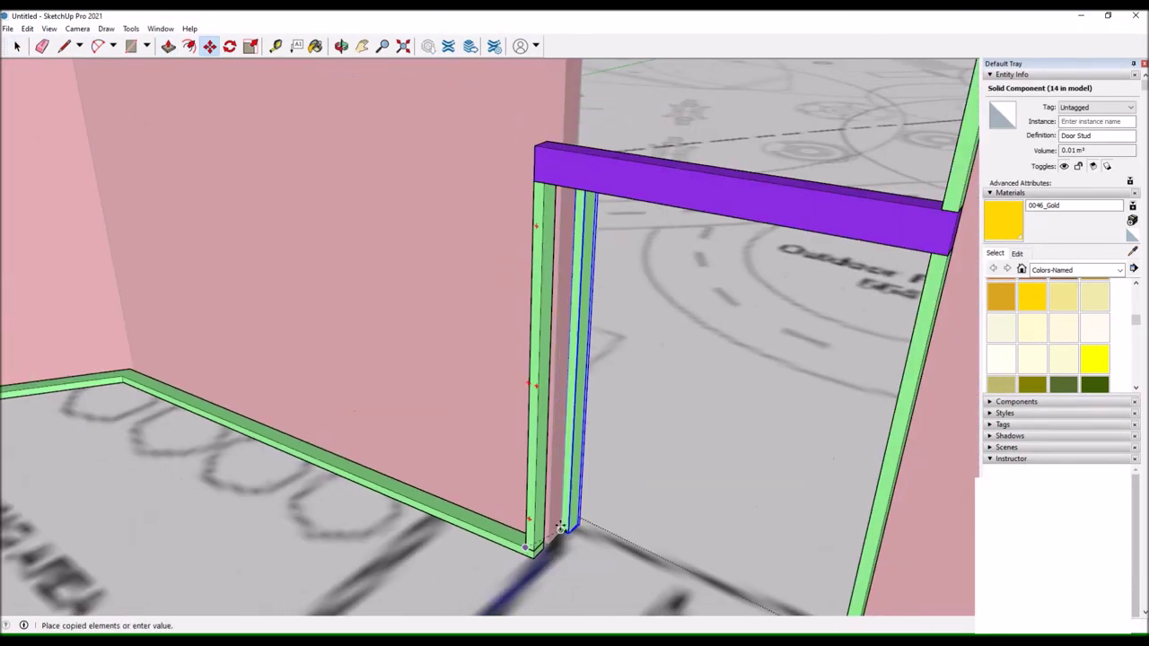
left_click(552, 269)
key("space")
Move the door stud to its new spot in the door framing.
left_click(169, 46)
key("space")
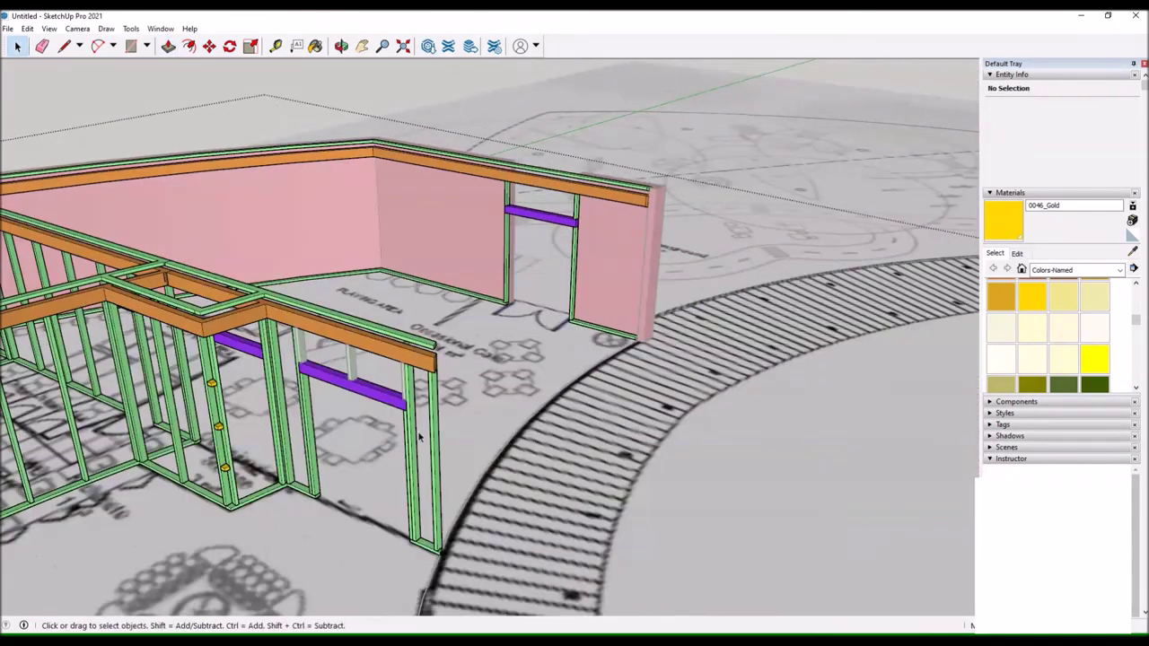
left_click(593, 261)
left_click(209, 45)
scroll("up", 3)
scroll("down", 3)
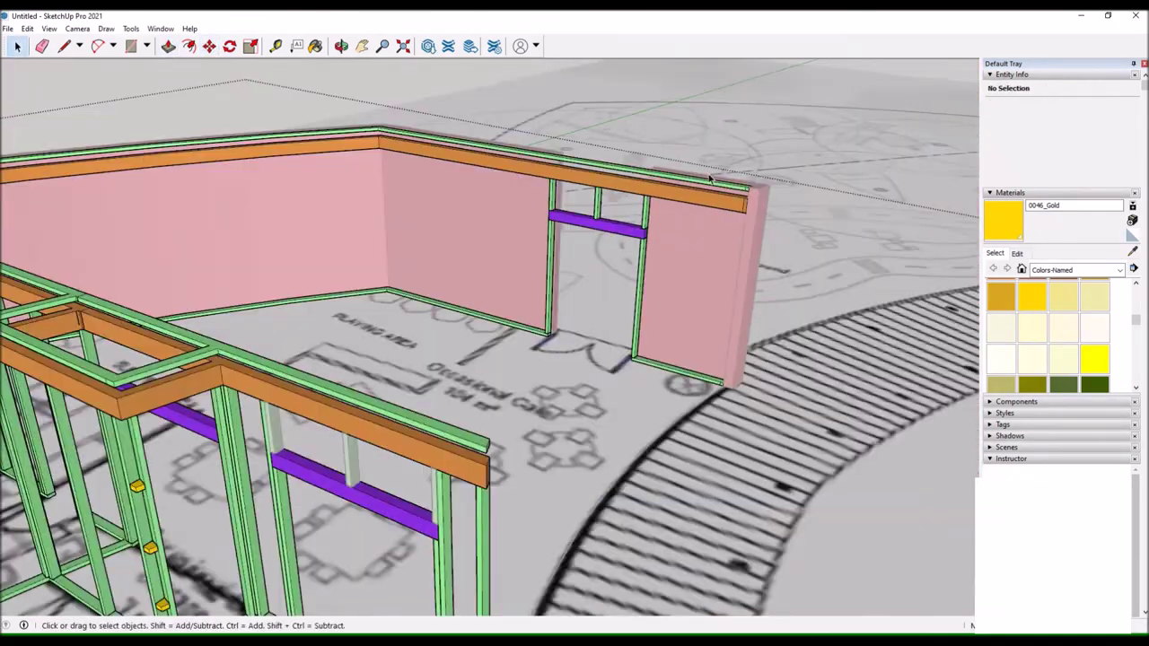
scroll("up", 3)
scroll("up", 3)
scroll("up", 3)
Copy a door stud to sit beside the original.
left_click_drag(718, 280, 265, 191)
scroll("down", 3)
scroll("up", 3)
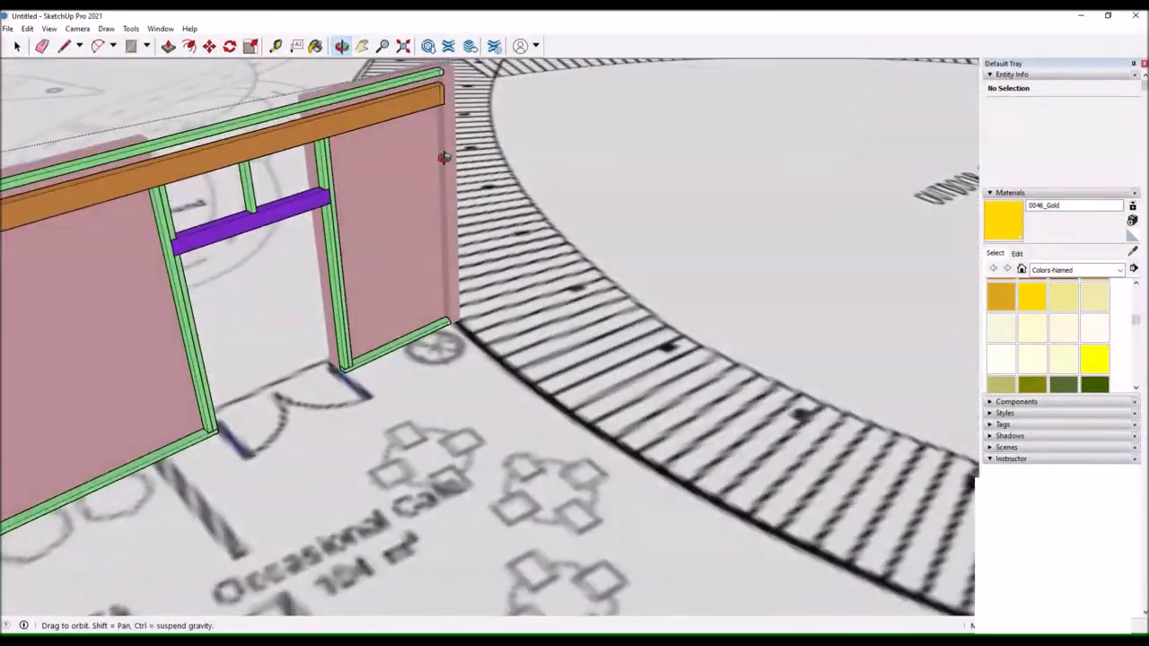
key("space")
left_click(377, 260)
key("m")
left_click(628, 359)
key("ctrl")
left_click(709, 274)
scroll("down", 3)
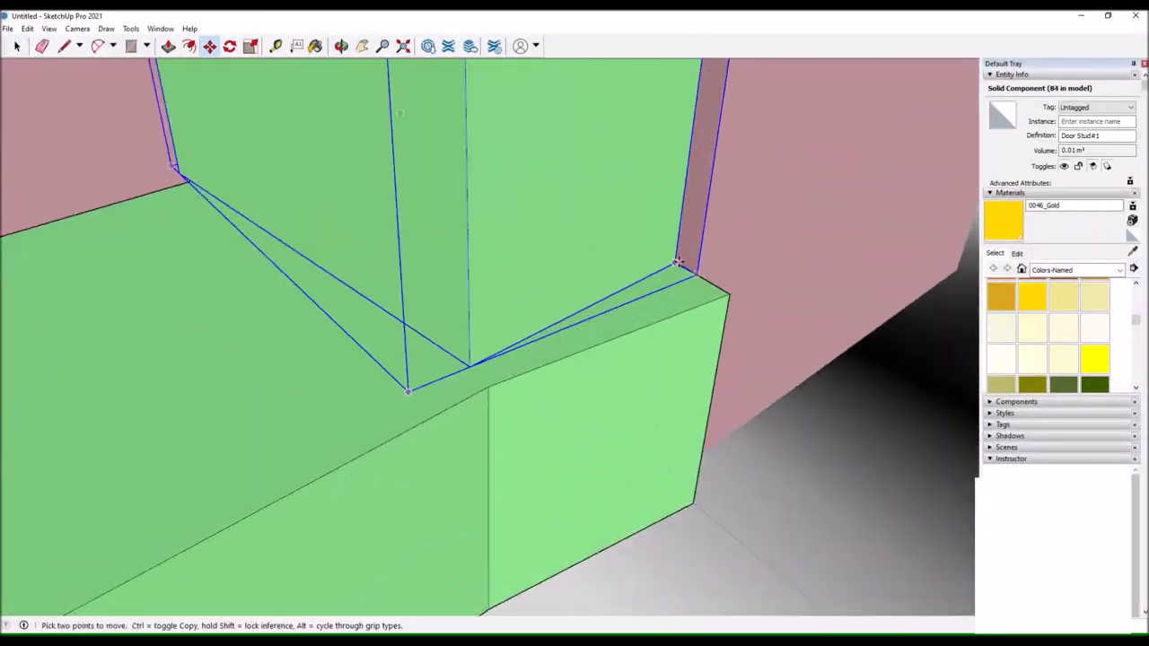
scroll("down", 3)
Draw a reference line across the pink panel and set the copied Door Stud on it.
left_click_drag(709, 274, 200, 96)
scroll("up", 3)
left_click(746, 316)
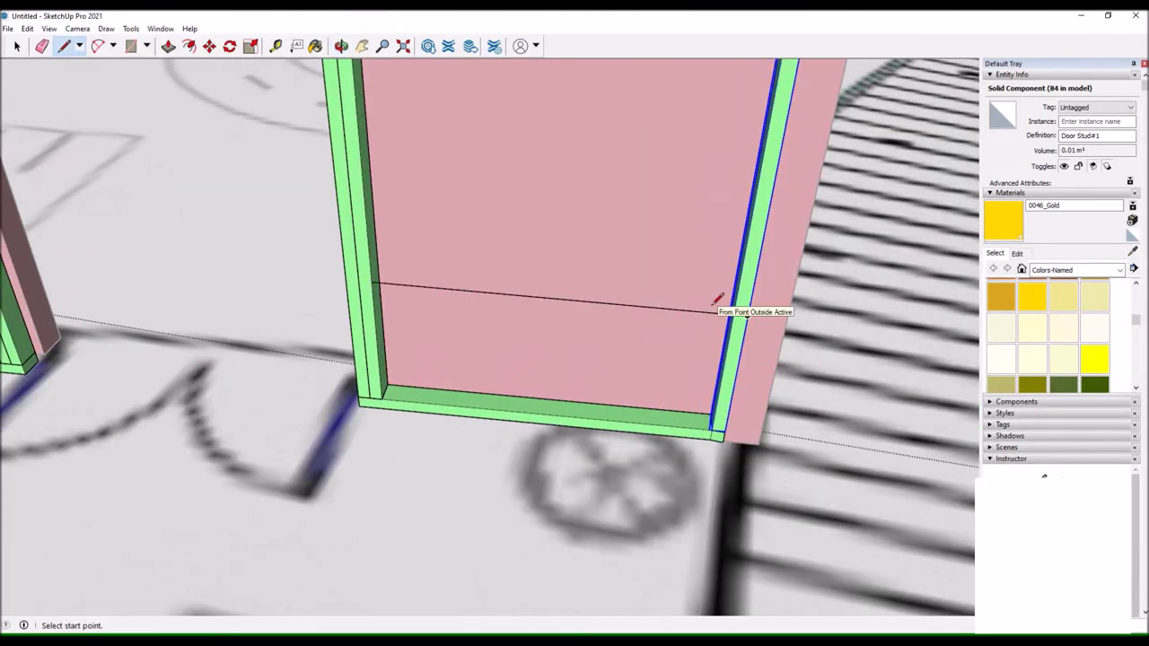
scroll("up", 3)
key("l")
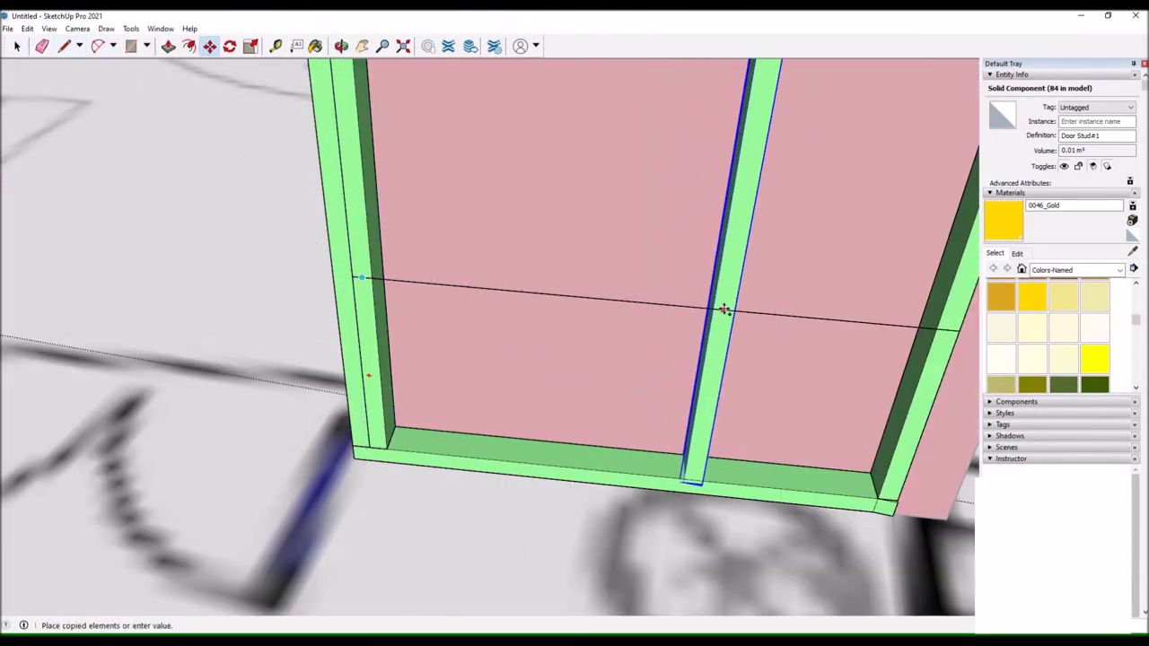
left_click(208, 45)
scroll("up", 3)
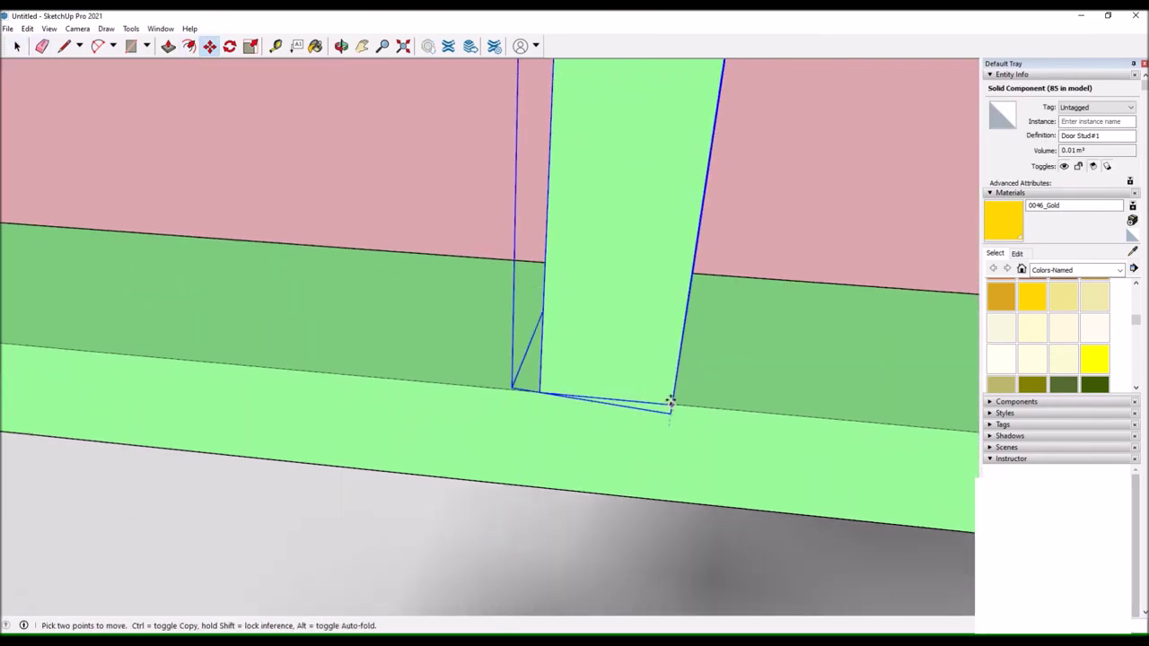
scroll("down", 3)
left_click_drag(671, 404, 455, 404)
key("space")
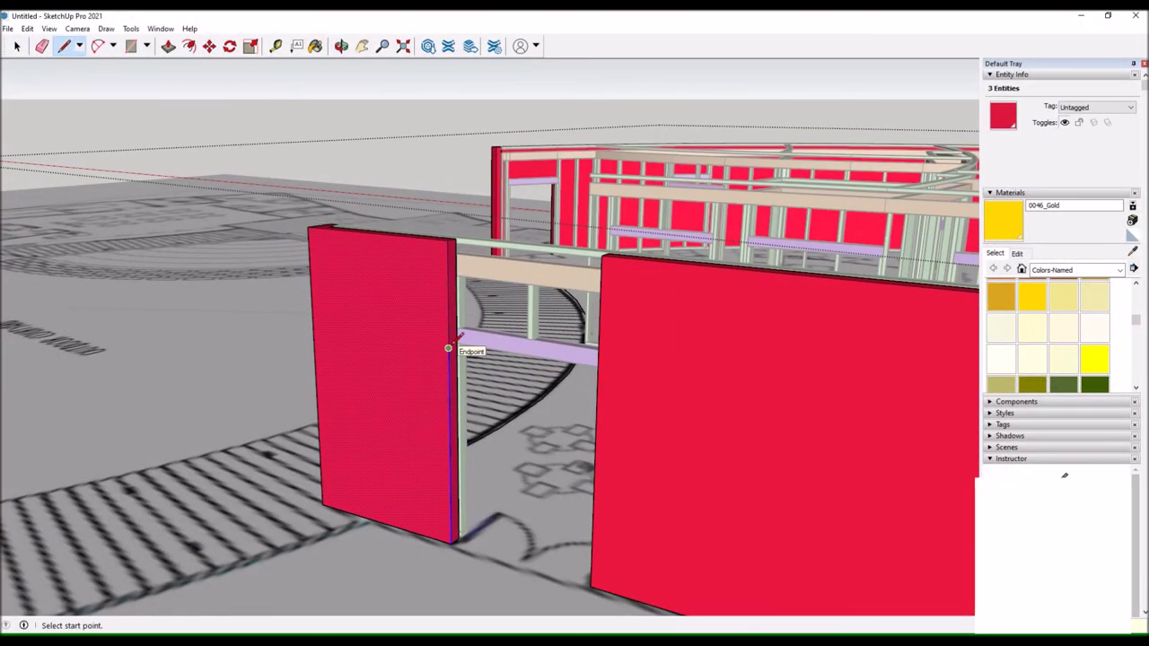
Extend a red door panel to close the gap between the red panels.
left_click_drag(448, 349, 476, 359)
left_click_drag(450, 281, 726, 281)
key("space")
left_click_drag(726, 281, 349, 50)
key("o")
left_click_drag(386, 583, 185, 359)
scroll("up", 3)
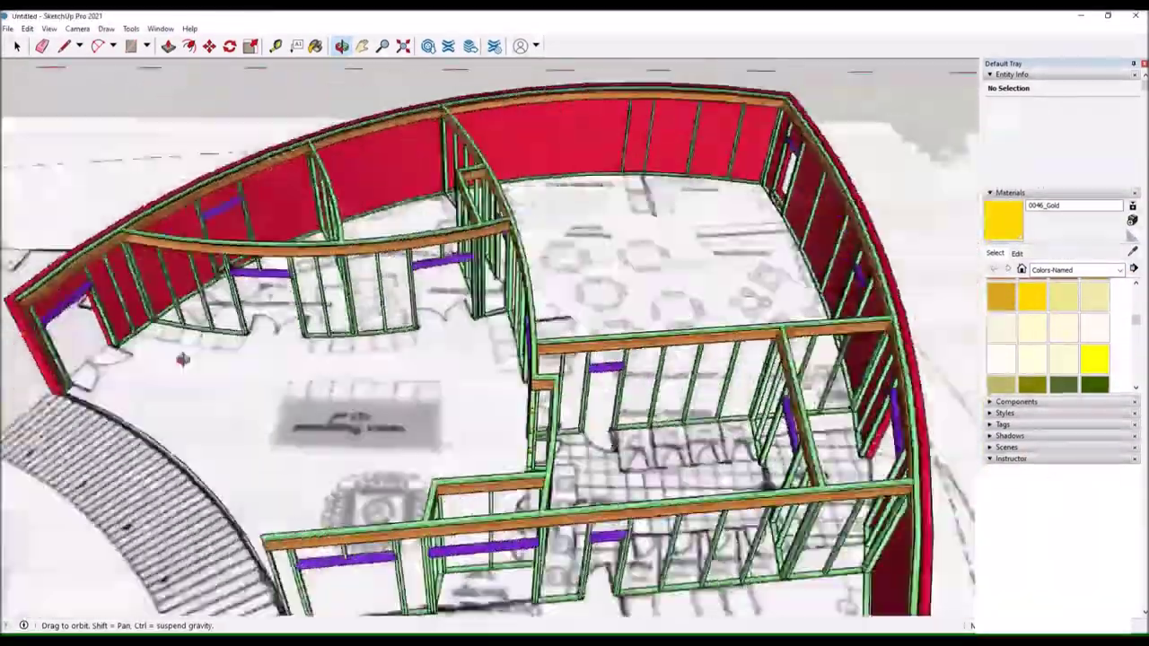
scroll("up", 3)
left_click_drag(133, 87, 385, 113)
Cut a window under the purple lintel with a grouped box between two studs and reversed faces.
left_click(64, 45)
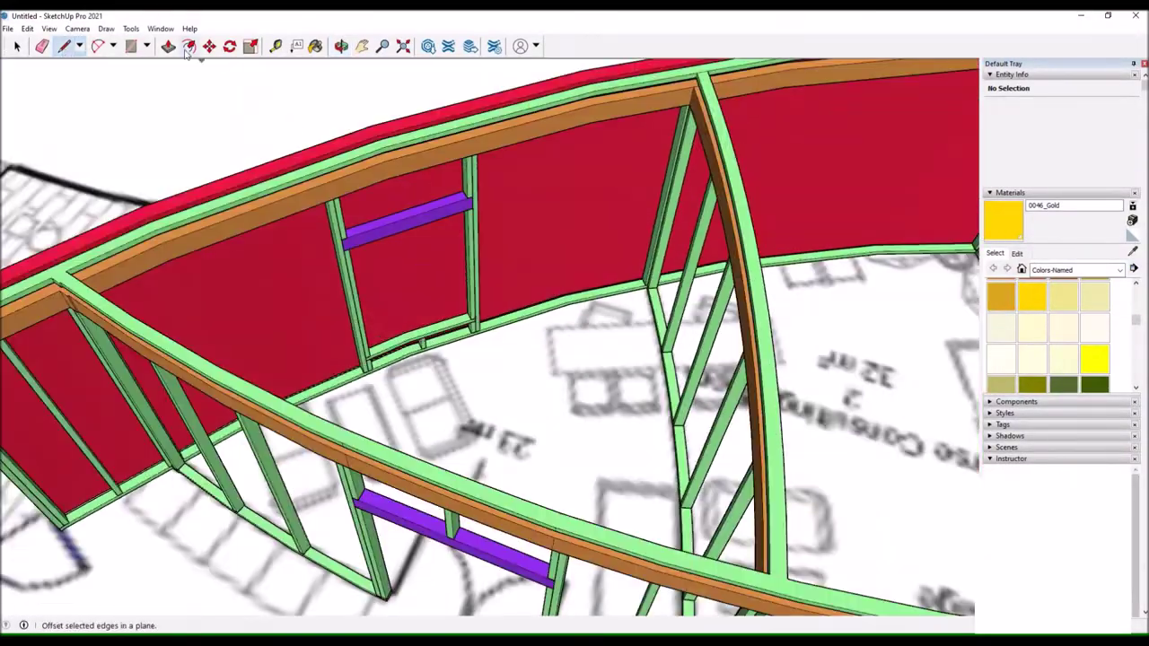
left_click(470, 320)
left_click_drag(470, 320, 415, 331)
key("p")
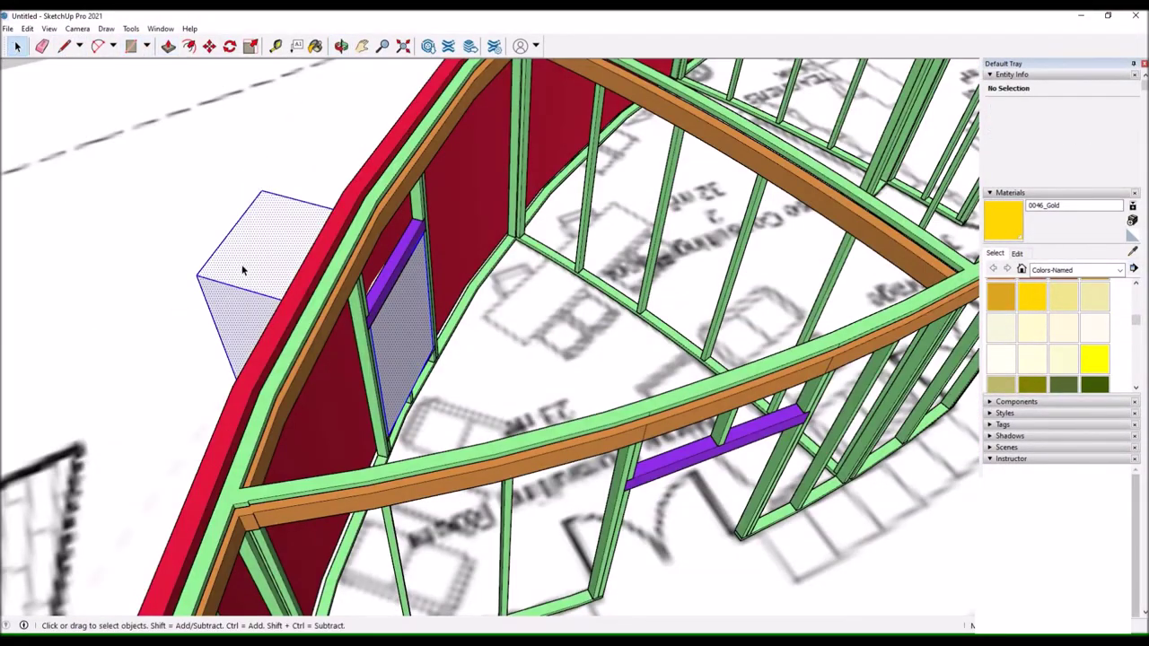
left_click(296, 369)
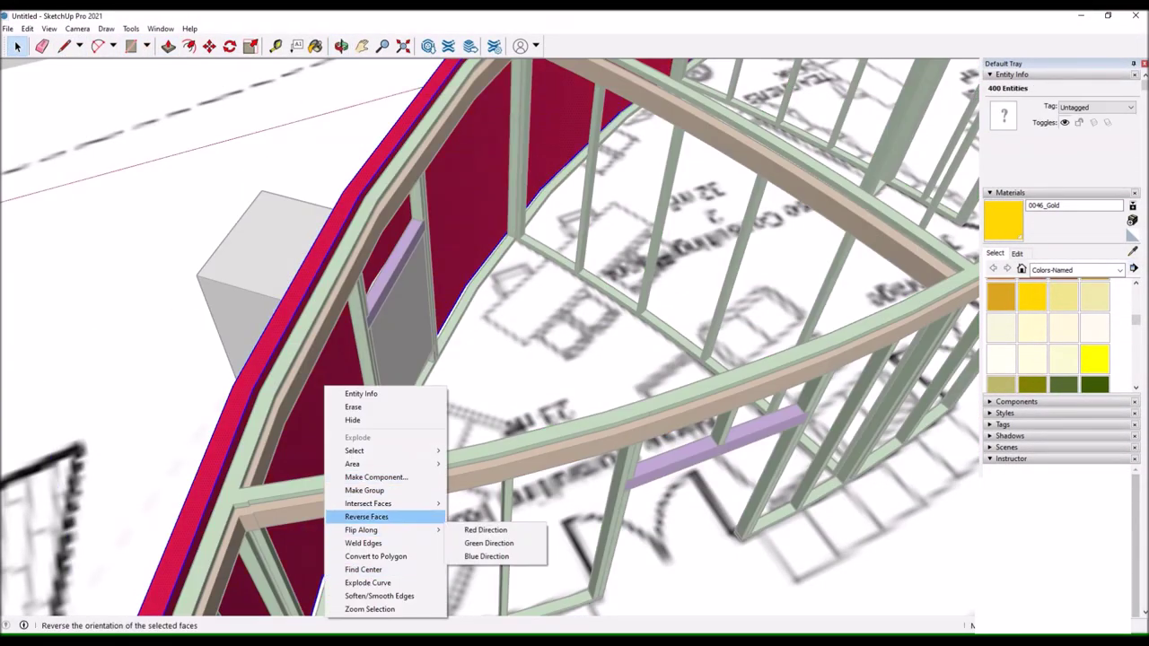
left_click(246, 275)
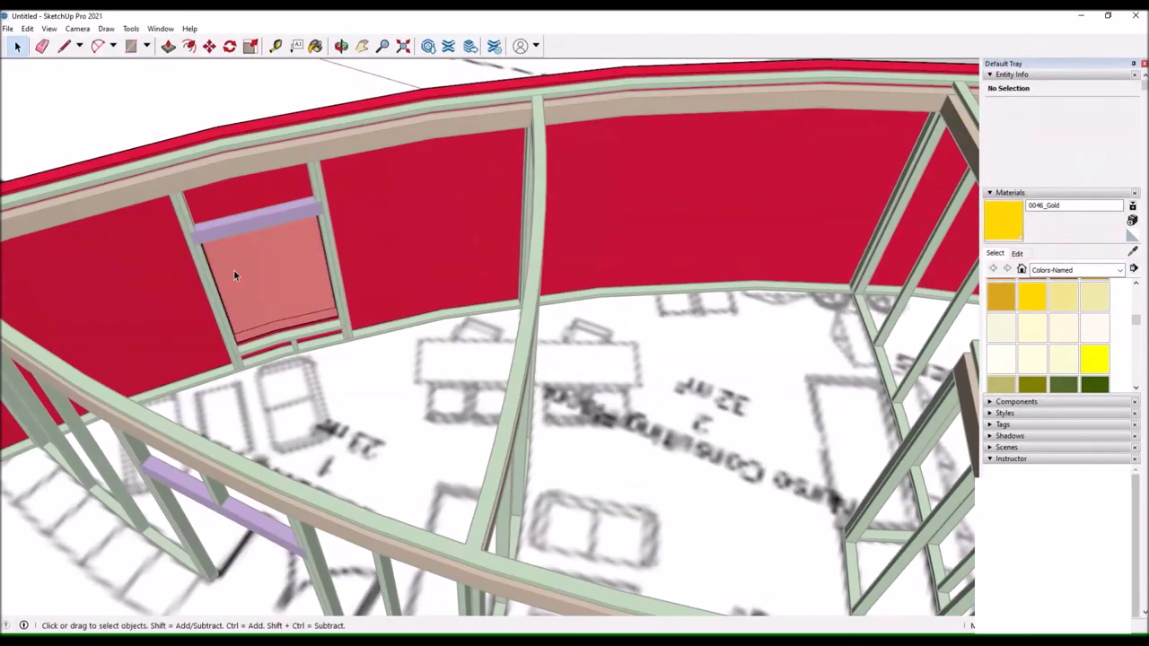
left_click_drag(434, 191, 372, 359)
key("l")
left_click(331, 562)
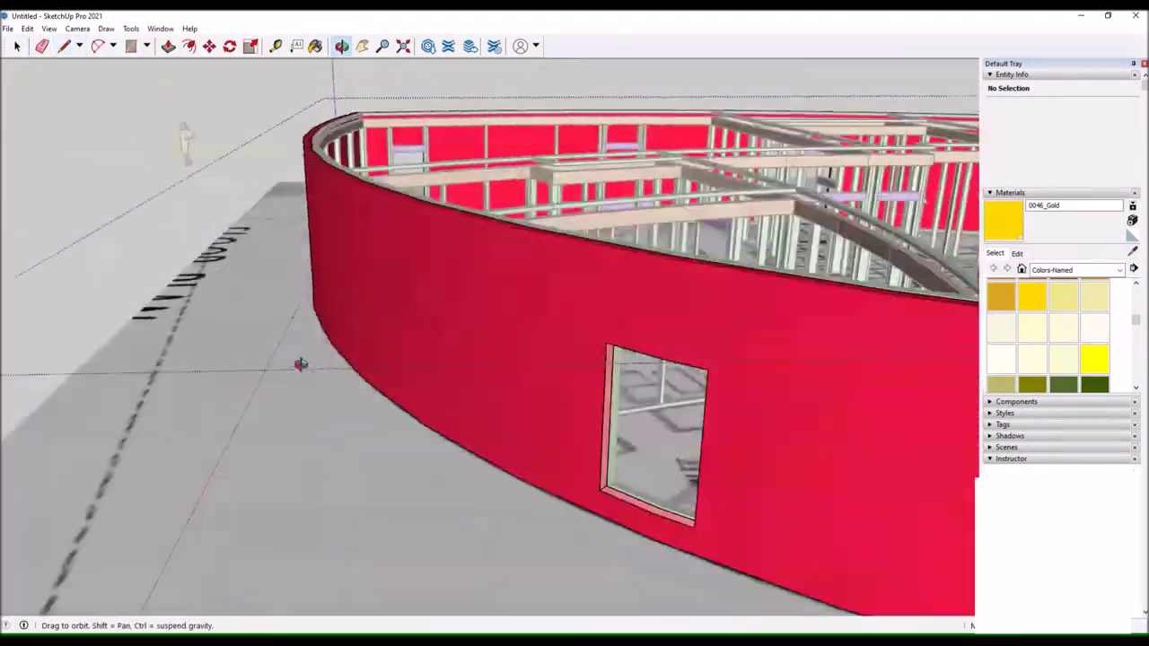
Draw a small face on the lintel's left end and raise it into a short stud.
scroll("up", 3)
left_click_drag(502, 270, 511, 108)
scroll("up", 3)
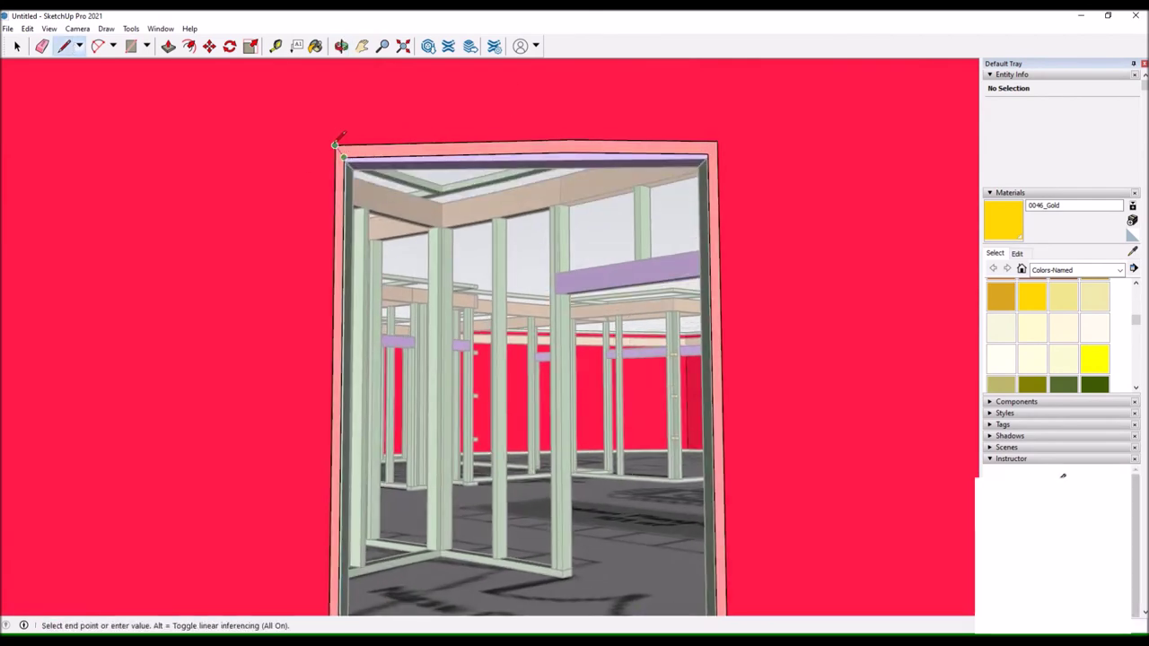
scroll("down", 3)
left_click_drag(339, 219, 310, 176)
key("space")
scroll("up", 3)
key("l")
scroll("up", 3)
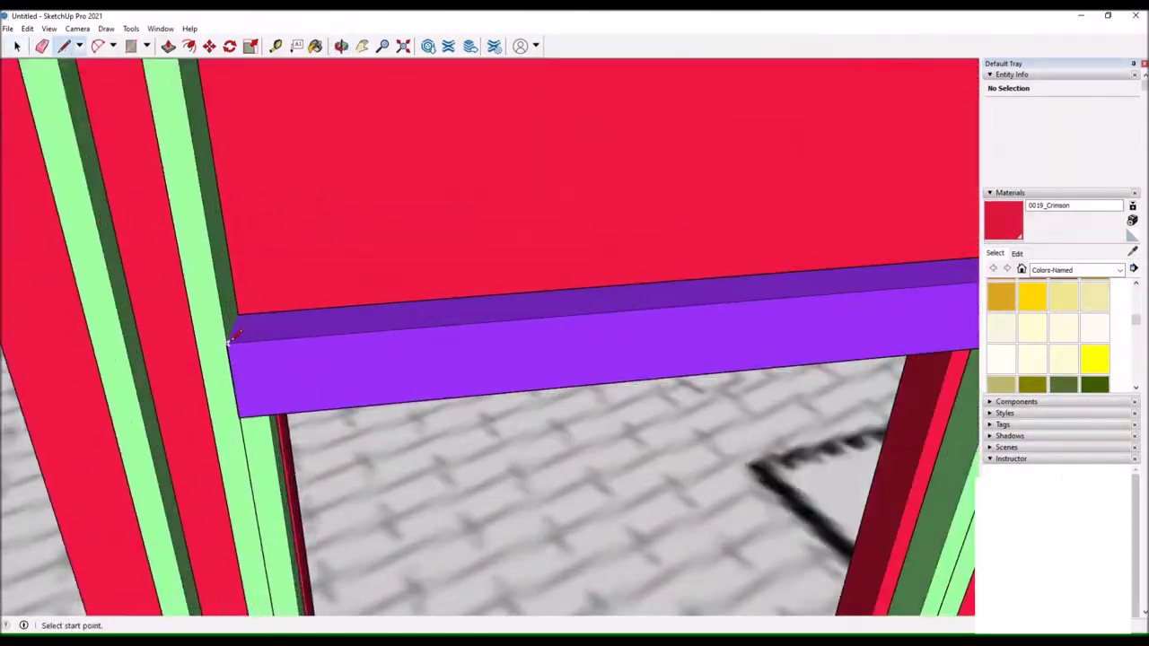
left_click(272, 311)
scroll("down", 3)
left_click(168, 47)
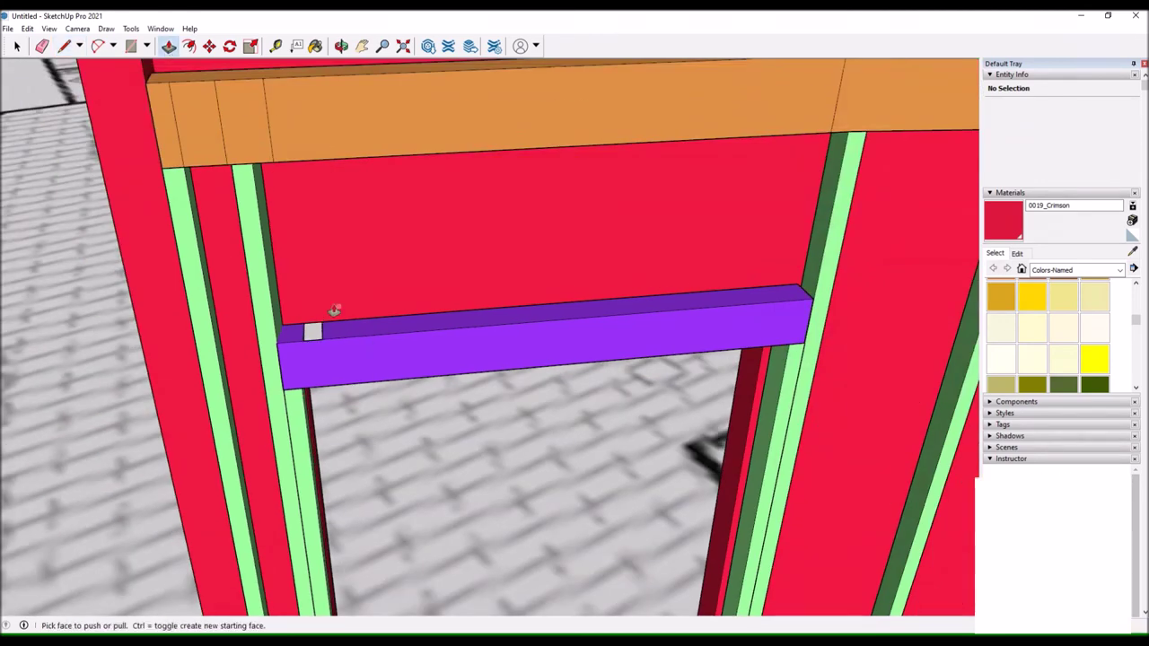
Move the new white stud onto the end of the purple lintel.
left_click(301, 269)
scroll("up", 3)
key("m")
scroll("up", 3)
scroll("up", 3)
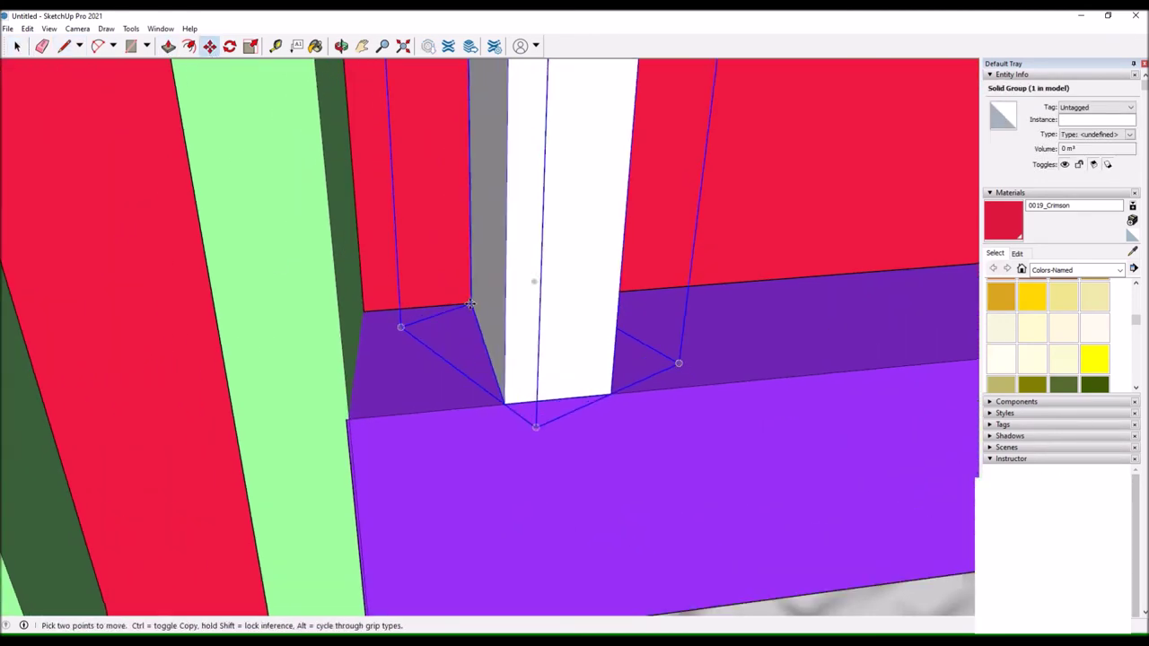
scroll("up", 3)
left_click(518, 300)
left_click(361, 312)
scroll("down", 3)
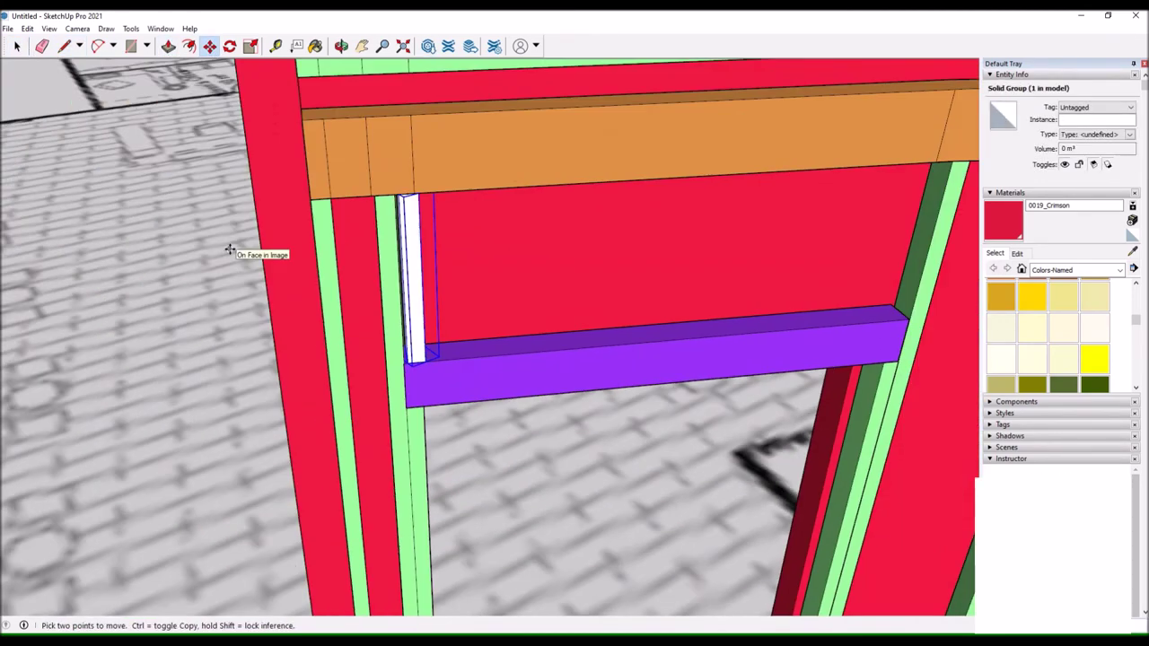
Copy the white stud to the lintel's other end.
left_click_drag(424, 320, 429, 269)
left_click(425, 269)
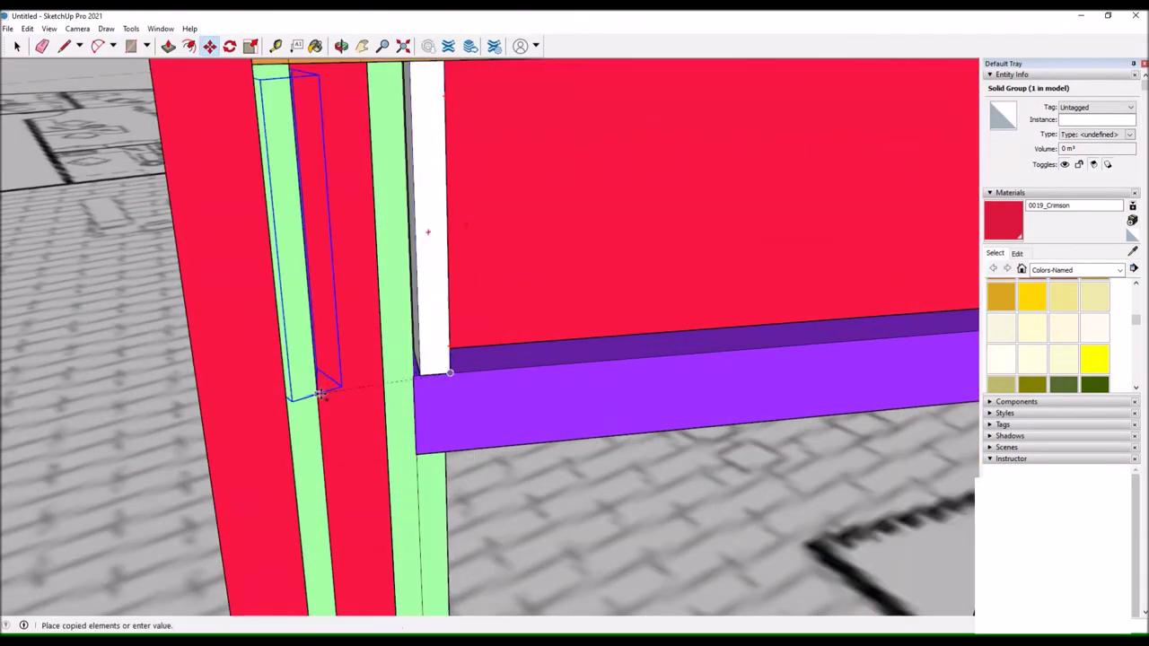
scroll("down", 3)
left_click(687, 282)
scroll("down", 3)
scroll("down", 3)
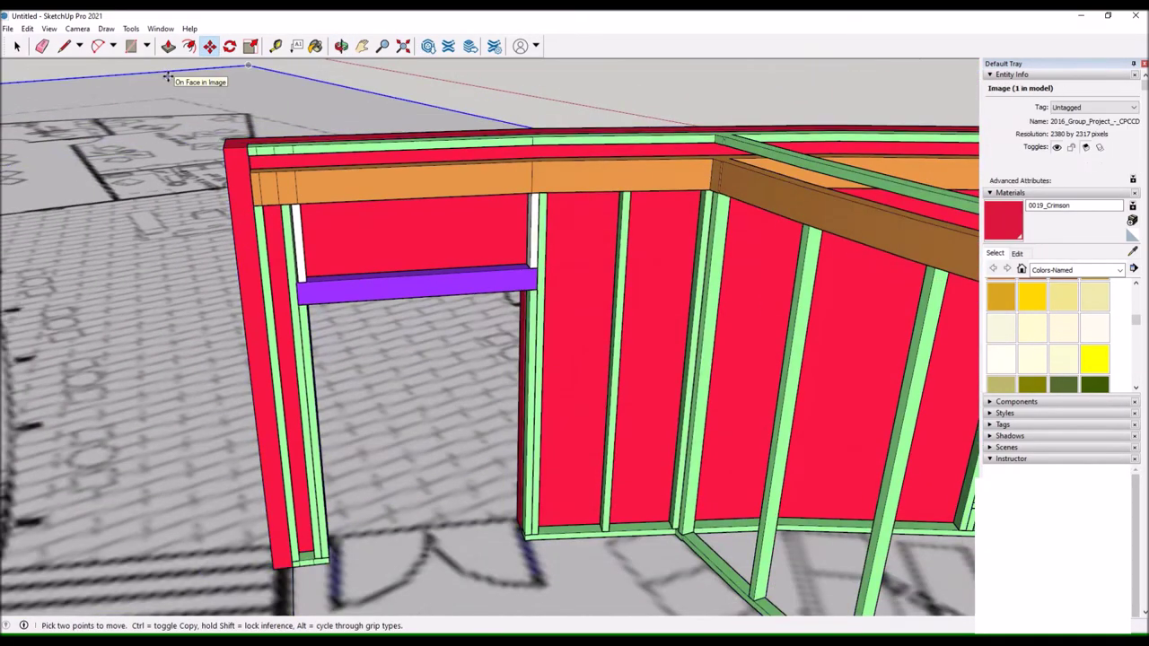
scroll("up", 3)
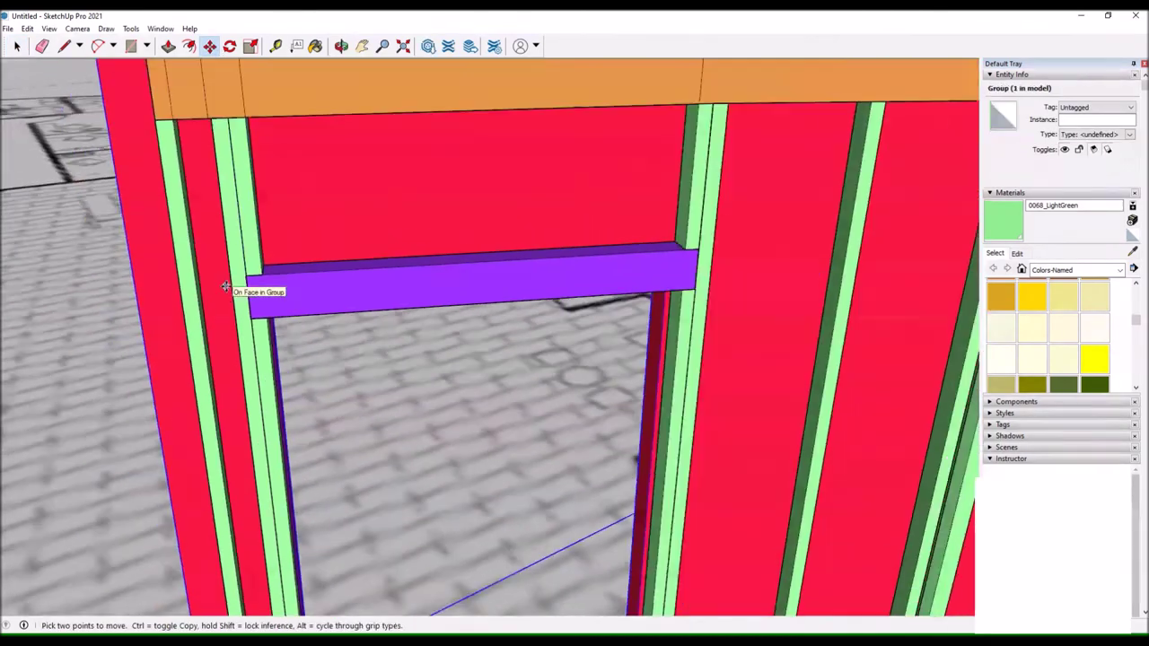
Start a Ctrl-copy of the stud toward the middle of the door header.
left_click_drag(257, 289, 179, 179)
scroll("up", 3)
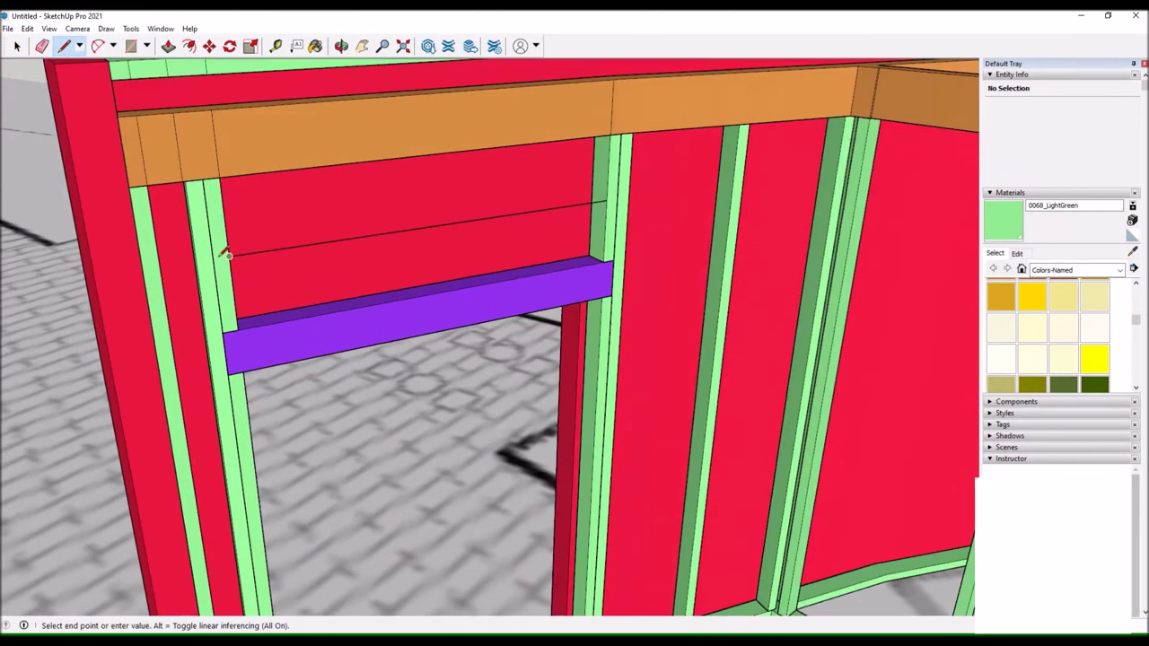
scroll("up", 3)
left_click(222, 265)
key("ctrl")
scroll("down", 3)
left_click_drag(246, 256, 168, 241)
Rotate the selected wall framing around the stud base to a new angle.
left_click(168, 241)
scroll("up", 3)
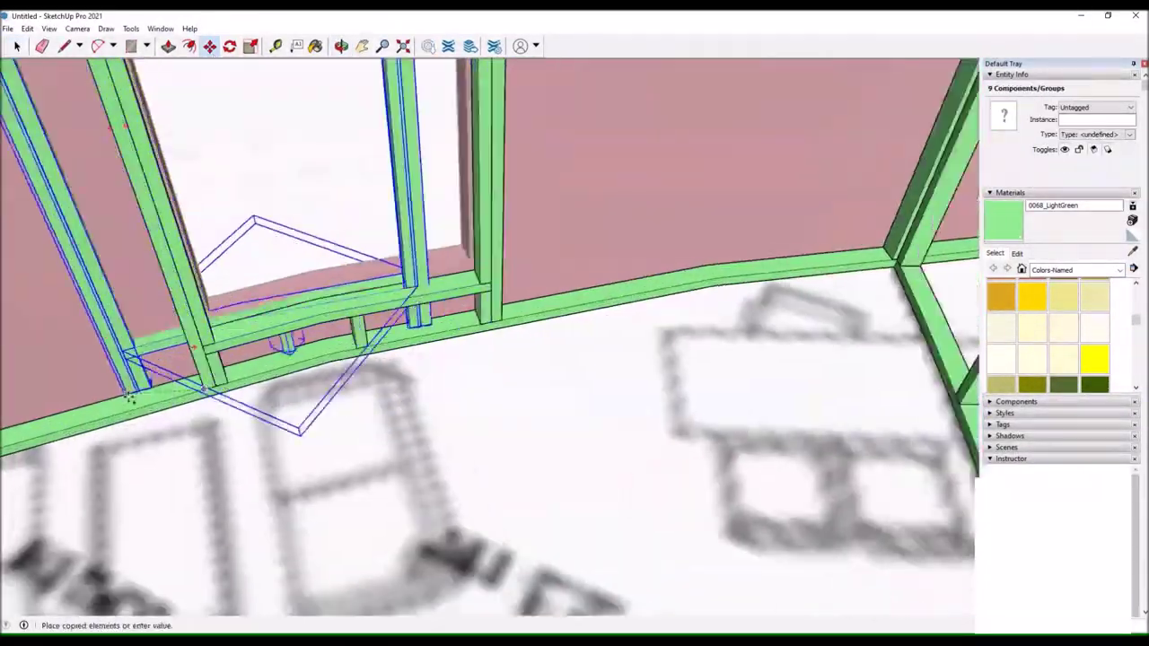
left_click_drag(294, 194, 467, 305)
key("q")
scroll("up", 3)
left_click(468, 311)
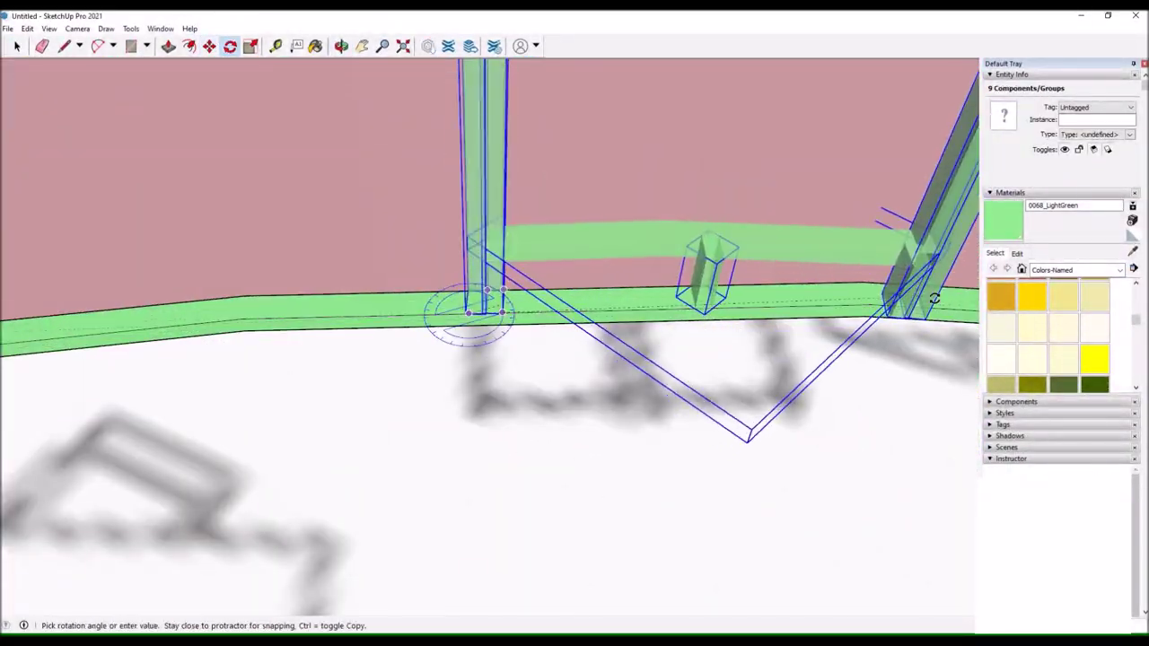
left_click(933, 299)
left_click_drag(451, 116, 300, 54)
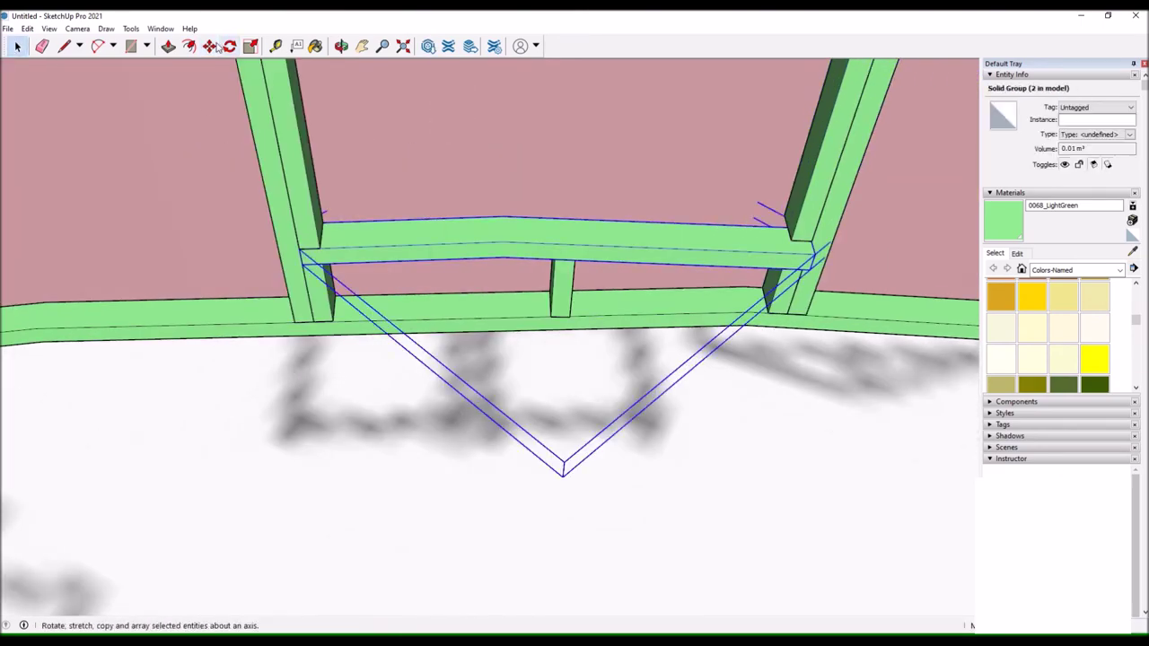
Set the rotation reference at the beam corner, delete the stray beam, then select the white sill beam.
left_click(812, 252)
scroll("up", 3)
scroll("down", 3)
key("space")
key("Delete")
left_click(342, 46)
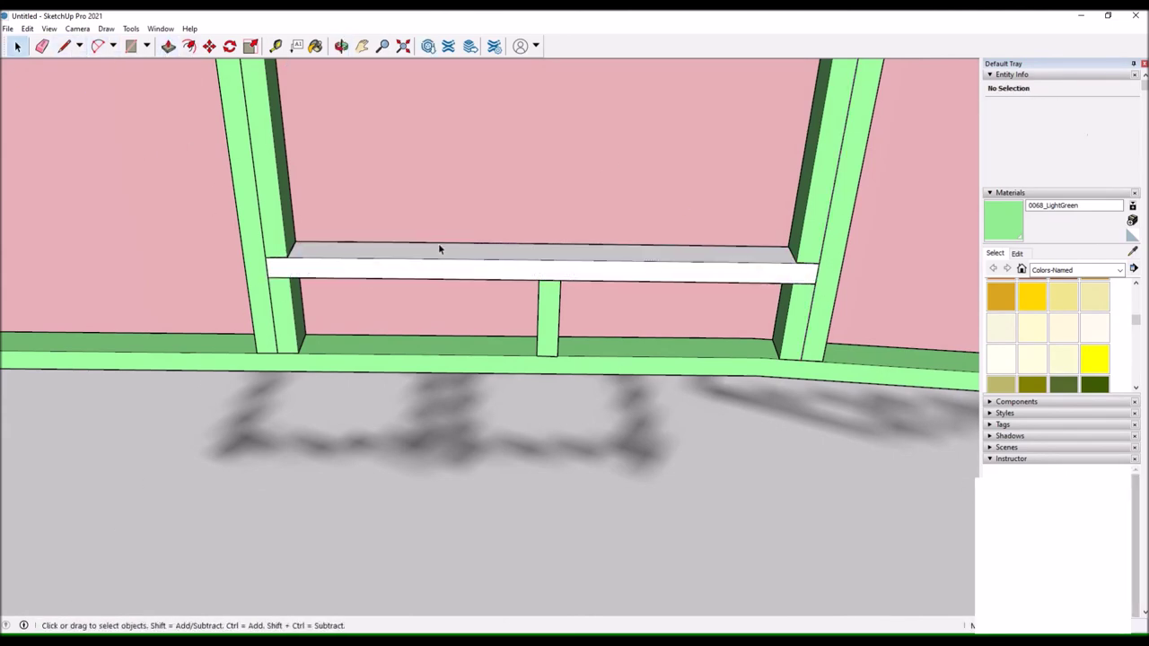
left_click(440, 247)
left_click_drag(440, 247, 471, 375)
Place a measuring guide from the left stud of the stud wall.
left_click(278, 291)
scroll("up", 3)
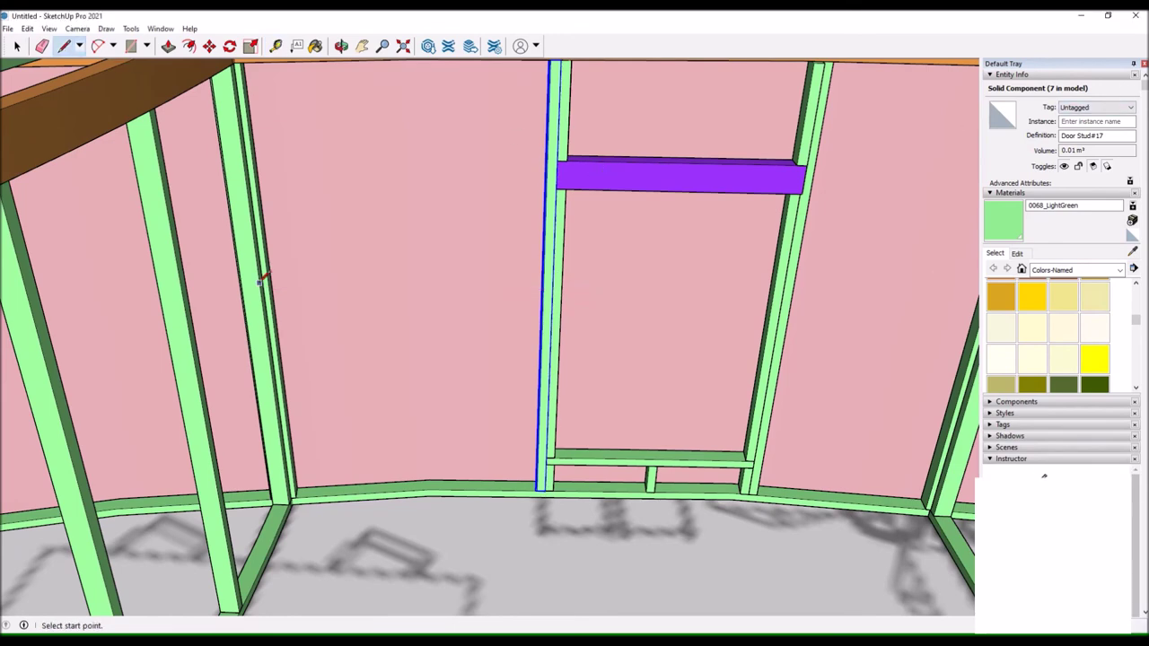
key("m")
scroll("up", 3)
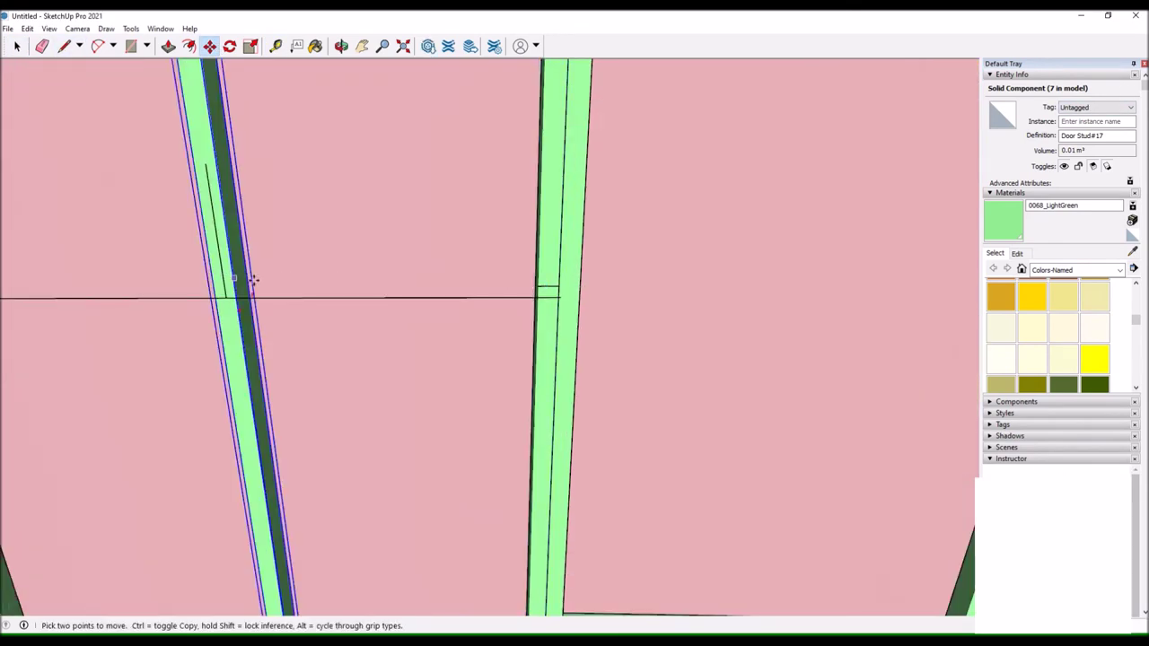
scroll("up", 3)
scroll("up", 3)
scroll("up", 3)
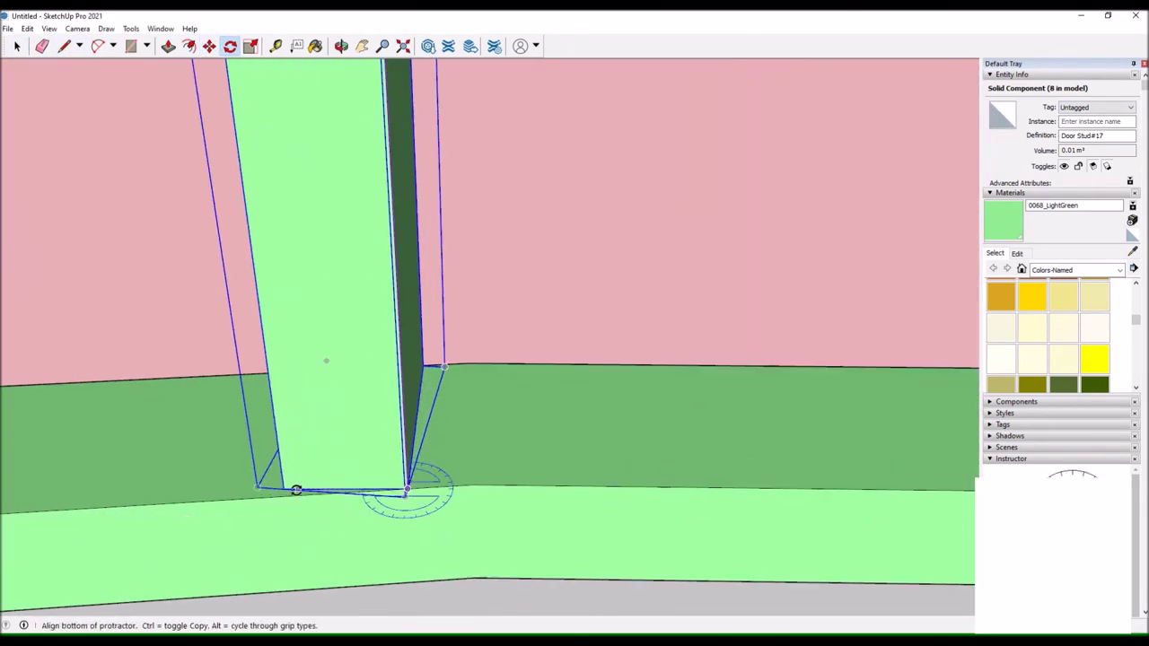
scroll("down", 3)
key("space")
left_click_drag(425, 190, 390, 98)
scroll("up", 3)
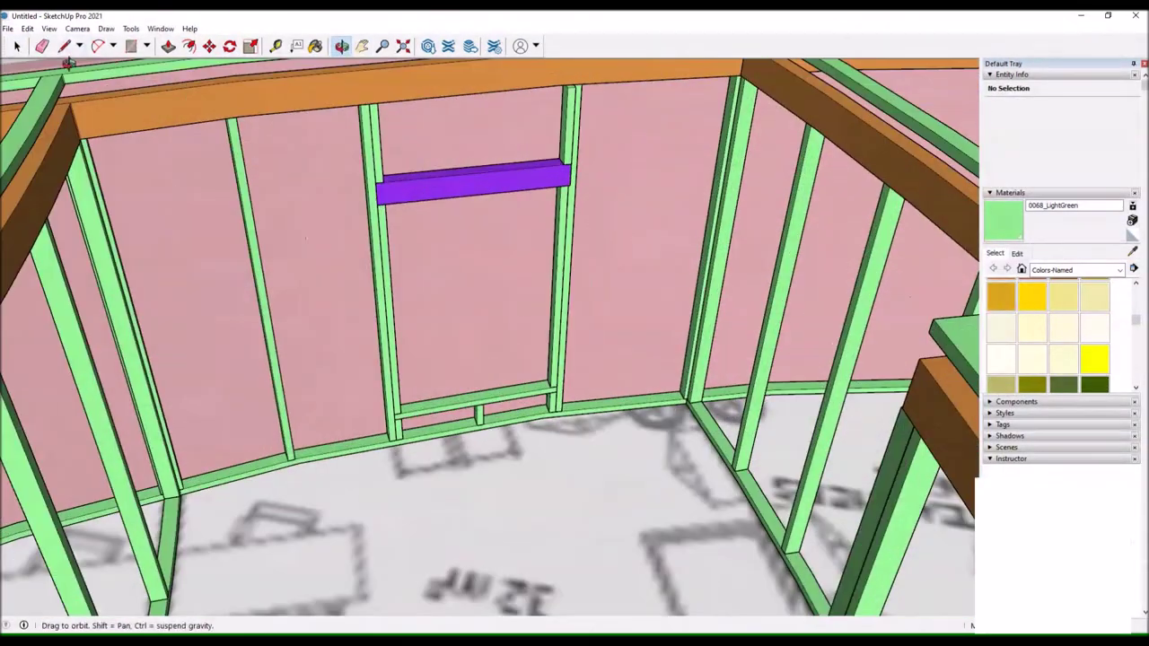
Ctrl-copy the door stud to a new spot along the wall.
key("l")
left_click(540, 355)
scroll("up", 3)
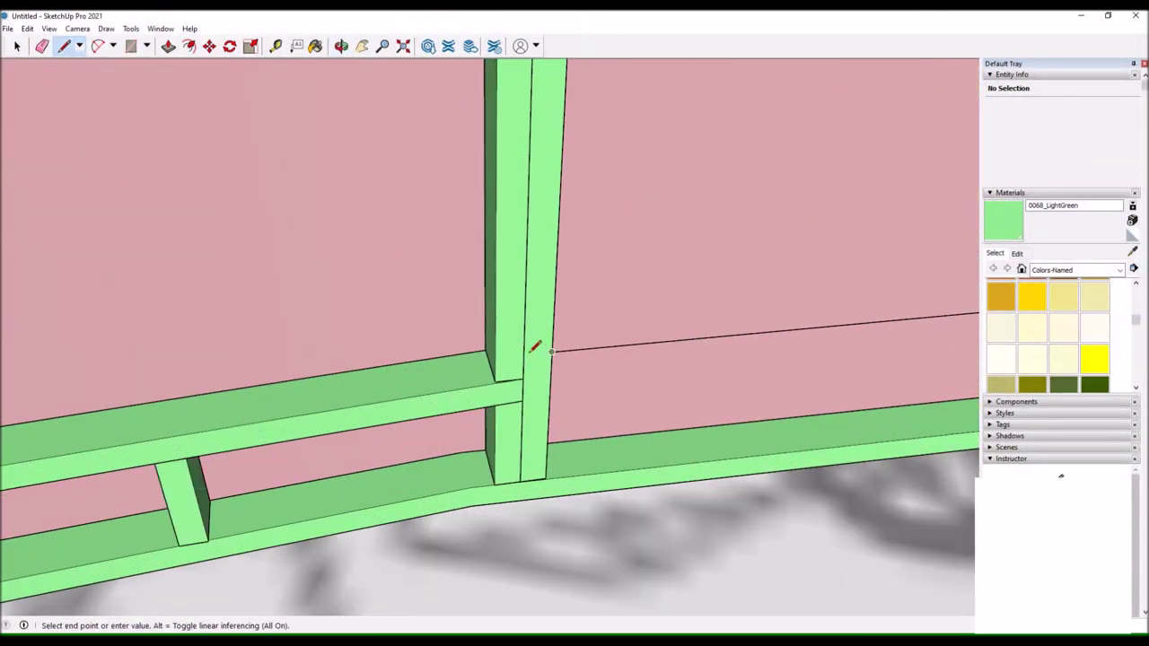
scroll("down", 3)
key("space")
key("m")
key("ctrl")
left_click(491, 366)
left_click(797, 337)
key("space")
scroll("down", 3)
Place another door stud copy at the doorway by the curved wall.
left_click_drag(538, 341, 538, 323)
scroll("up", 3)
scroll("up", 3)
scroll("down", 3)
scroll("down", 3)
scroll("up", 3)
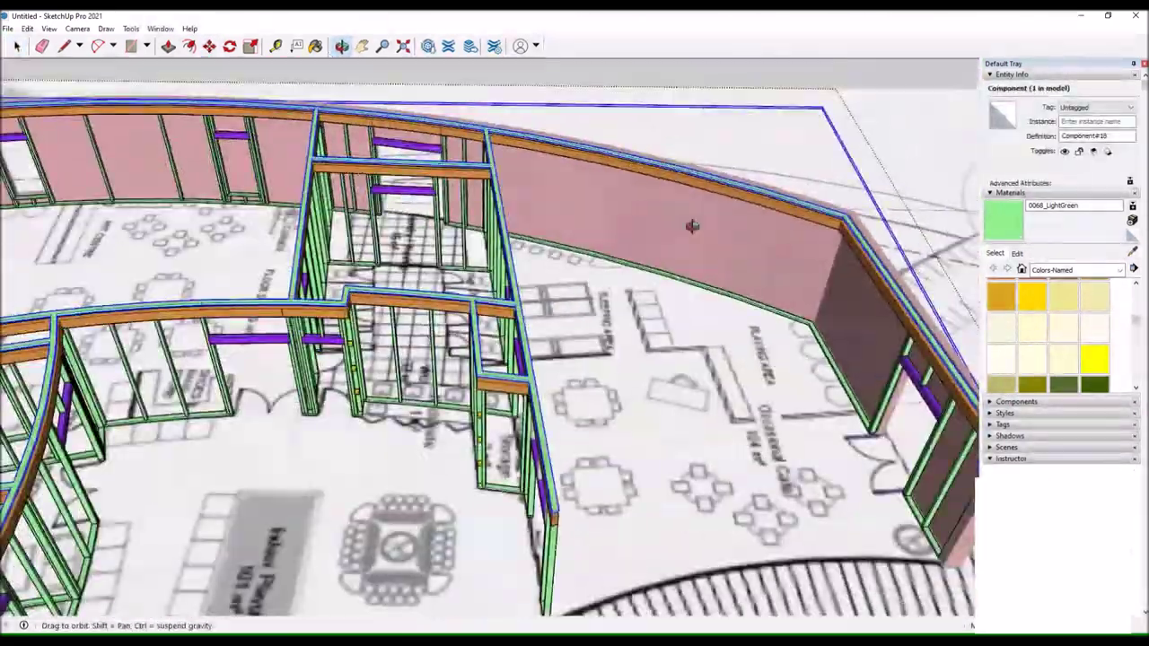
left_click_drag(647, 193, 628, 194)
scroll("down", 3)
scroll("up", 3)
key("space")
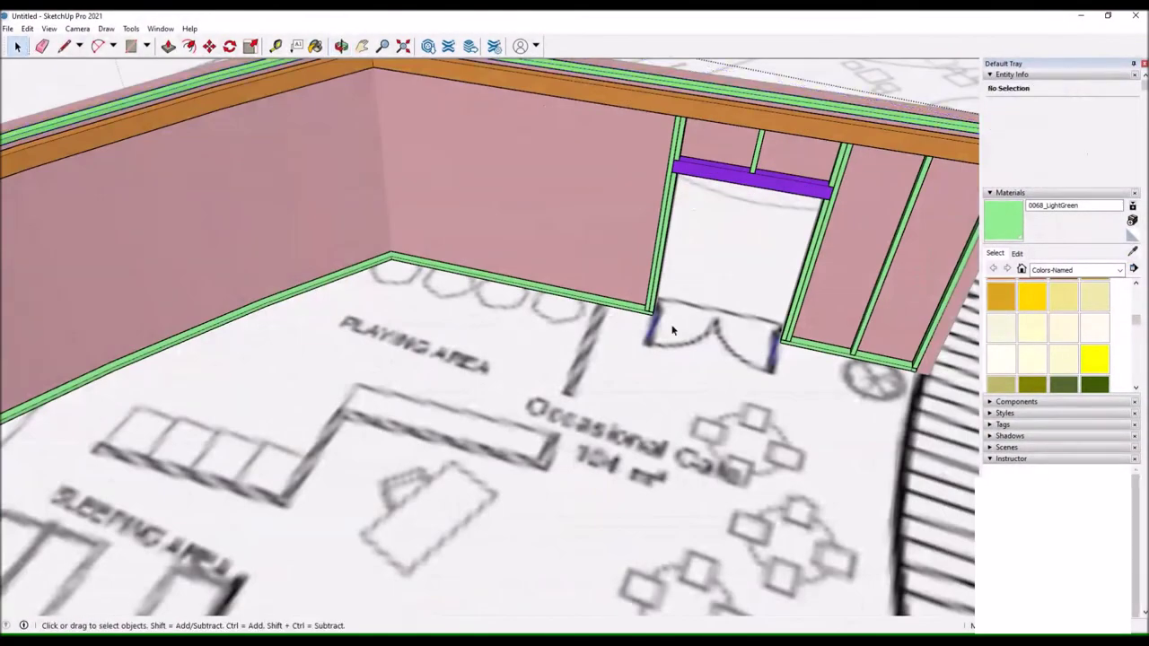
left_click(735, 346)
key("m")
left_click(734, 323)
scroll("up", 3)
Copy the door stud into the inside wall corner and check the whole building.
left_click(341, 46)
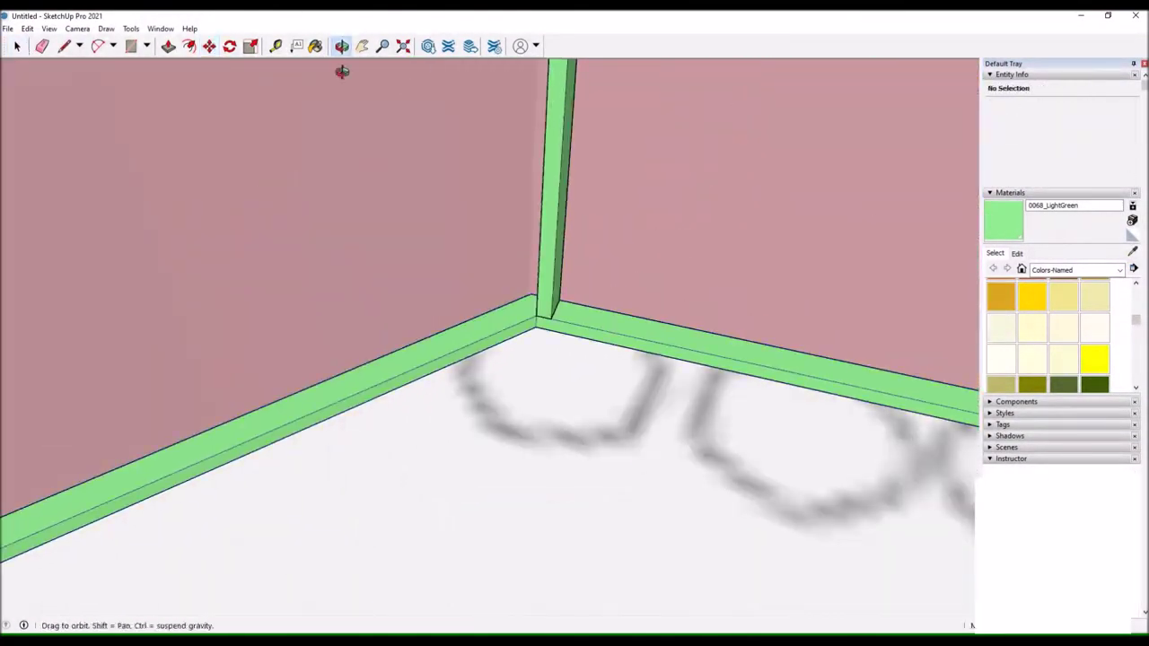
left_click(208, 45)
scroll("up", 3)
left_click(531, 308)
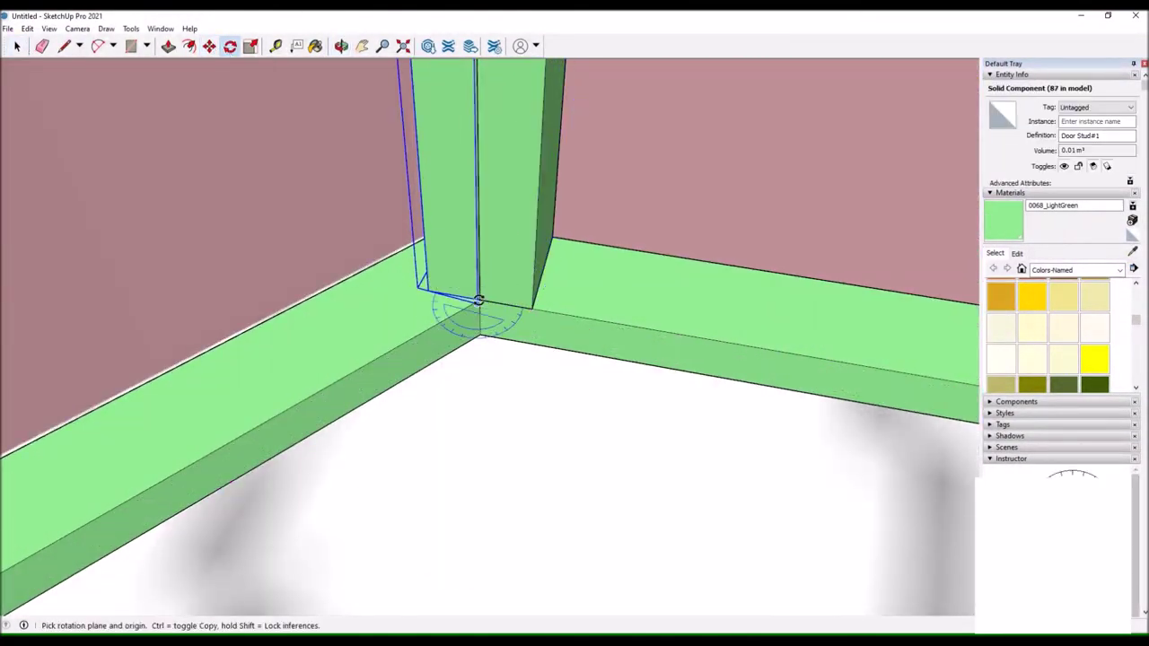
scroll("up", 3)
scroll("down", 3)
left_click_drag(495, 341, 843, 266)
scroll("up", 3)
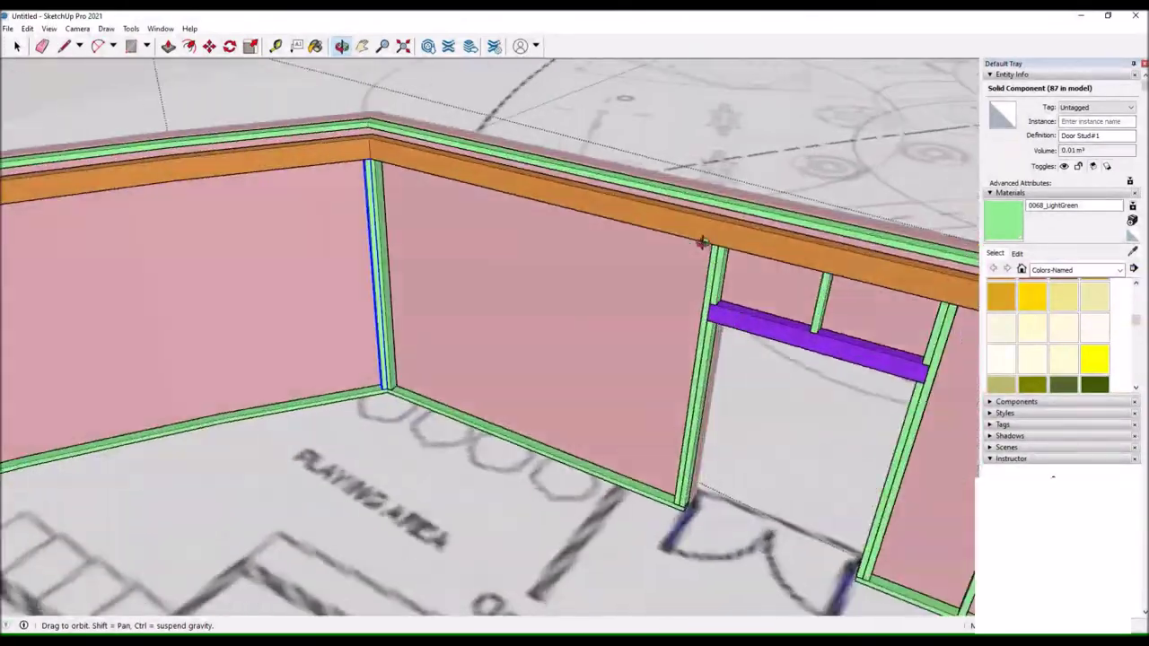
scroll("down", 3)
scroll("up", 3)
left_click_drag(277, 292, 245, 278)
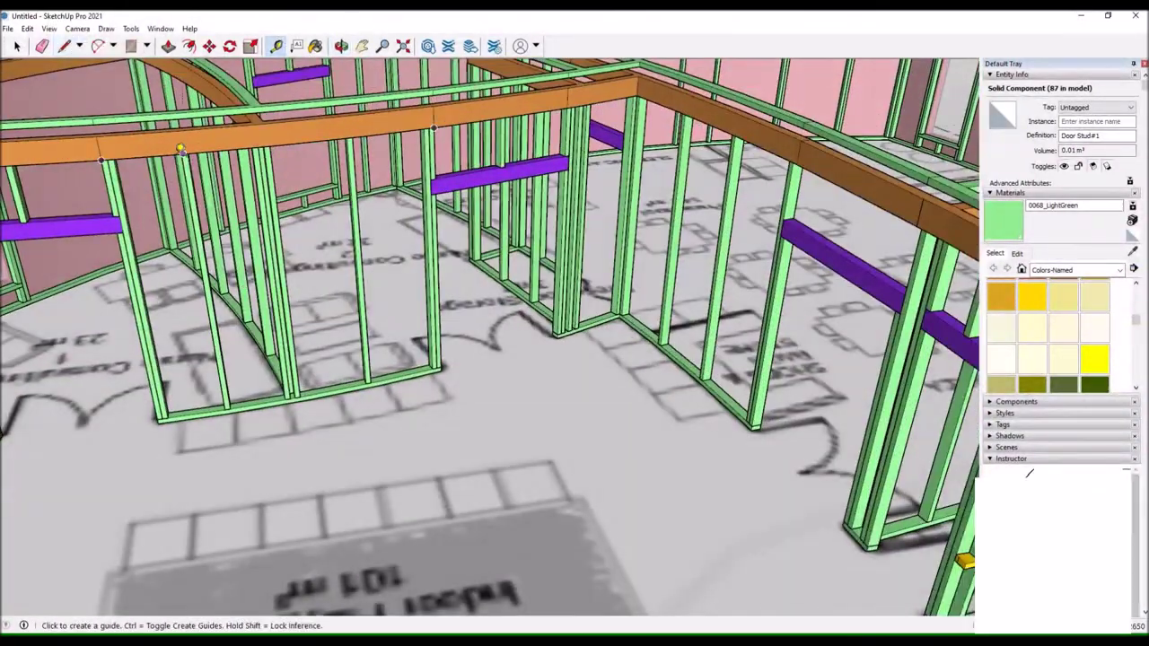
scroll("up", 3)
left_click(144, 150)
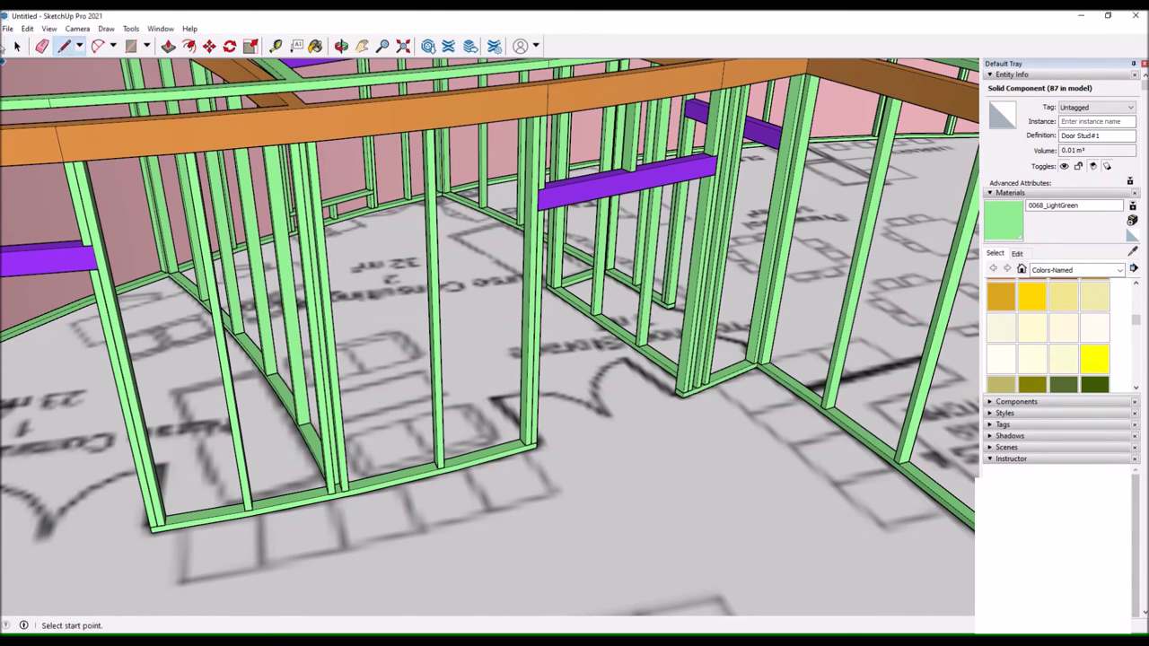
Enter and close the bottom plate group, then place the pasted plates on the floor.
key("space")
double_click(232, 516)
left_click(591, 493)
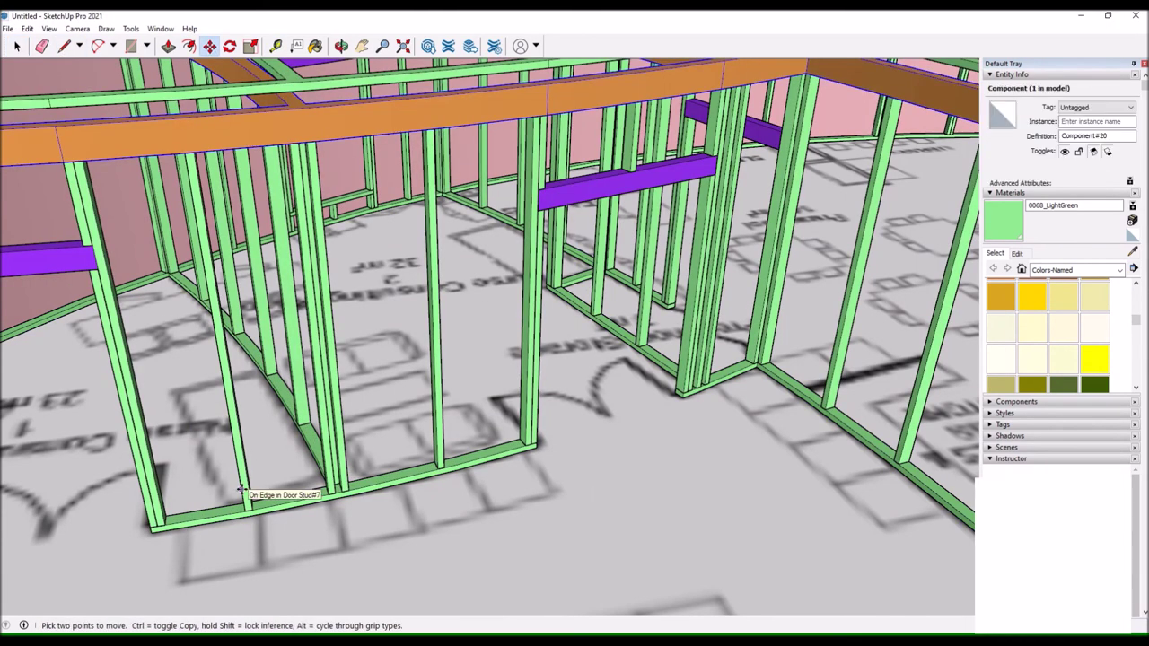
scroll("down", 3)
left_click(375, 501)
left_click_drag(375, 500, 484, 449)
scroll("up", 3)
Draw the curved plate outline on the floor plate and make the extruded plate a group.
key("l")
left_click(484, 562)
scroll("down", 3)
key("space")
scroll("up", 3)
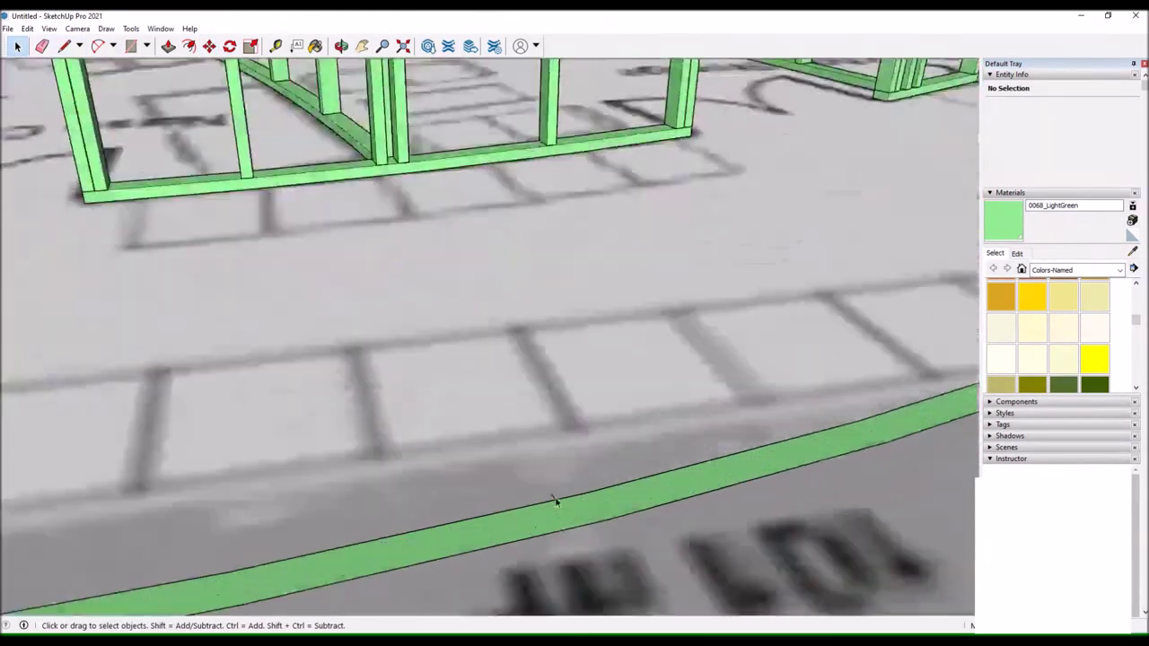
scroll("down", 3)
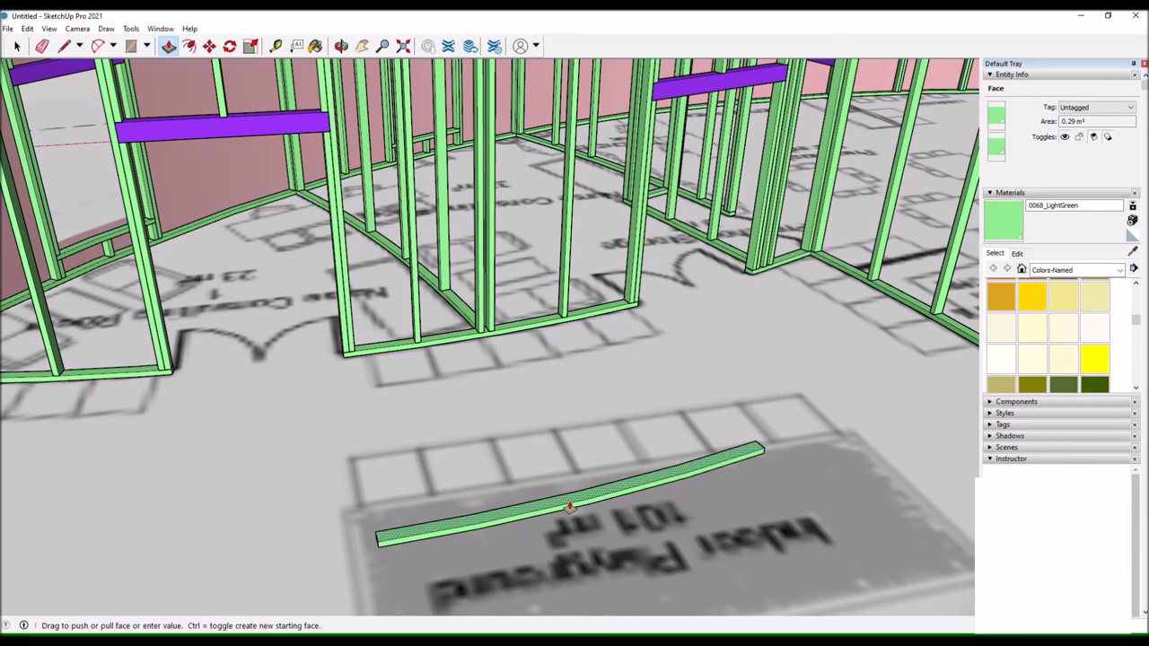
right_click(484, 519)
left_click(539, 379)
Move the curved plate group up so it runs across the curved wall studs.
key("m")
scroll("up", 3)
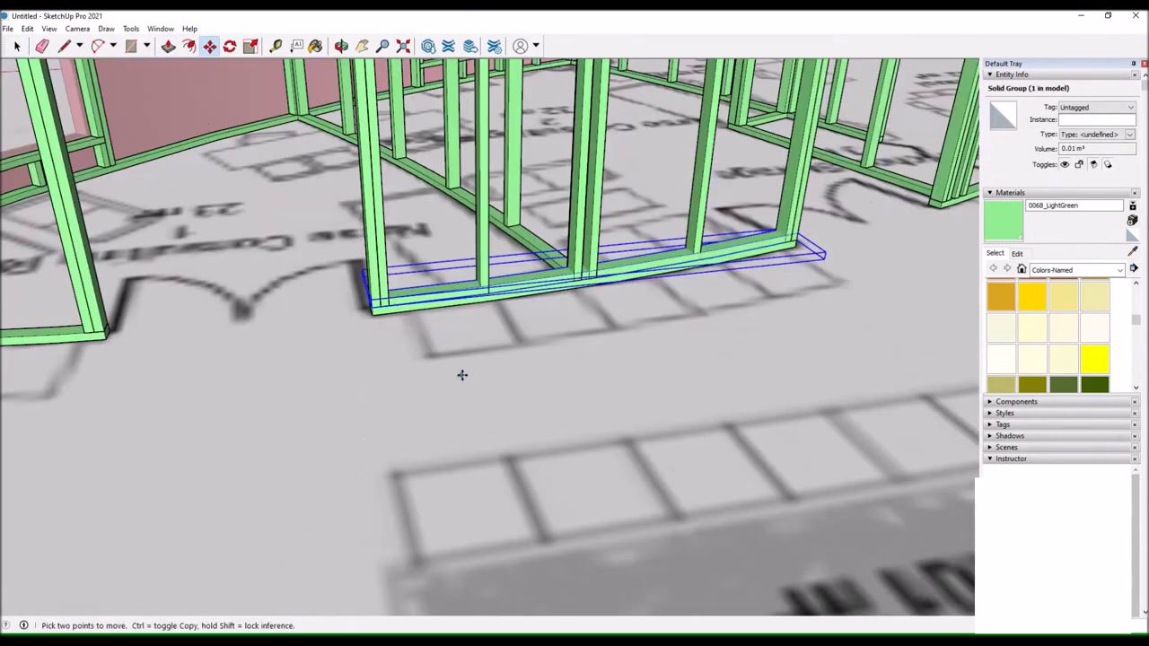
scroll("up", 3)
scroll("up", 3)
scroll("up", 3)
scroll("down", 3)
scroll("down", 3)
left_click_drag(577, 243, 596, 200)
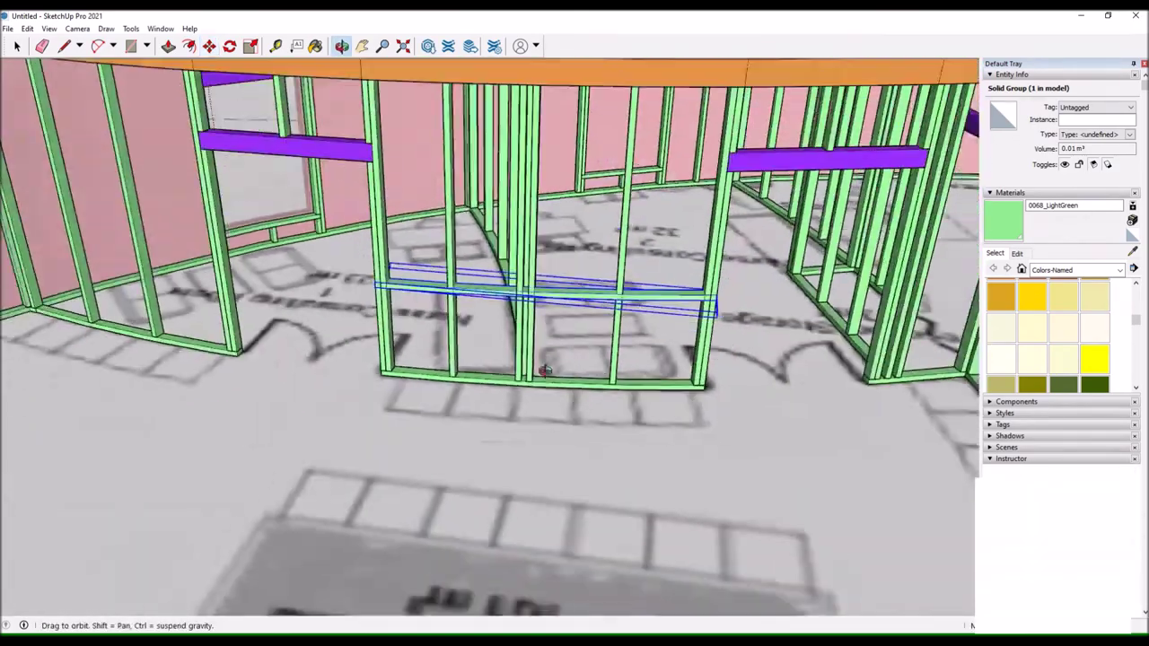
left_click_drag(341, 559, 377, 521)
scroll("up", 3)
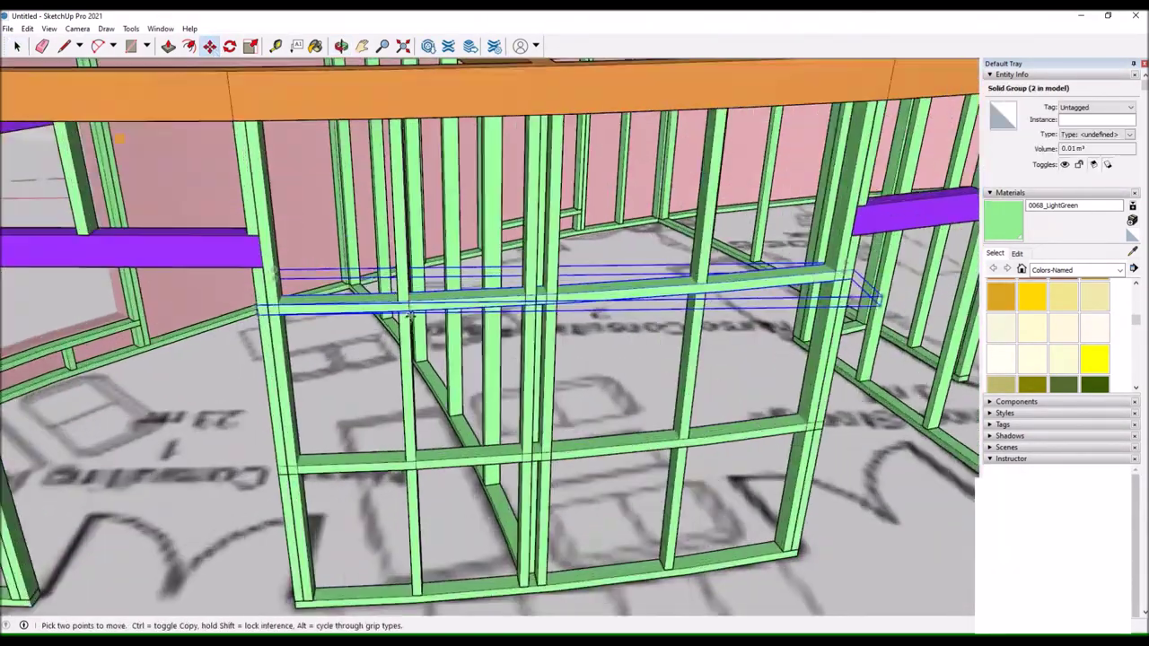
scroll("up", 3)
scroll("up", 3)
scroll("down", 3)
key("space")
double_click(455, 388)
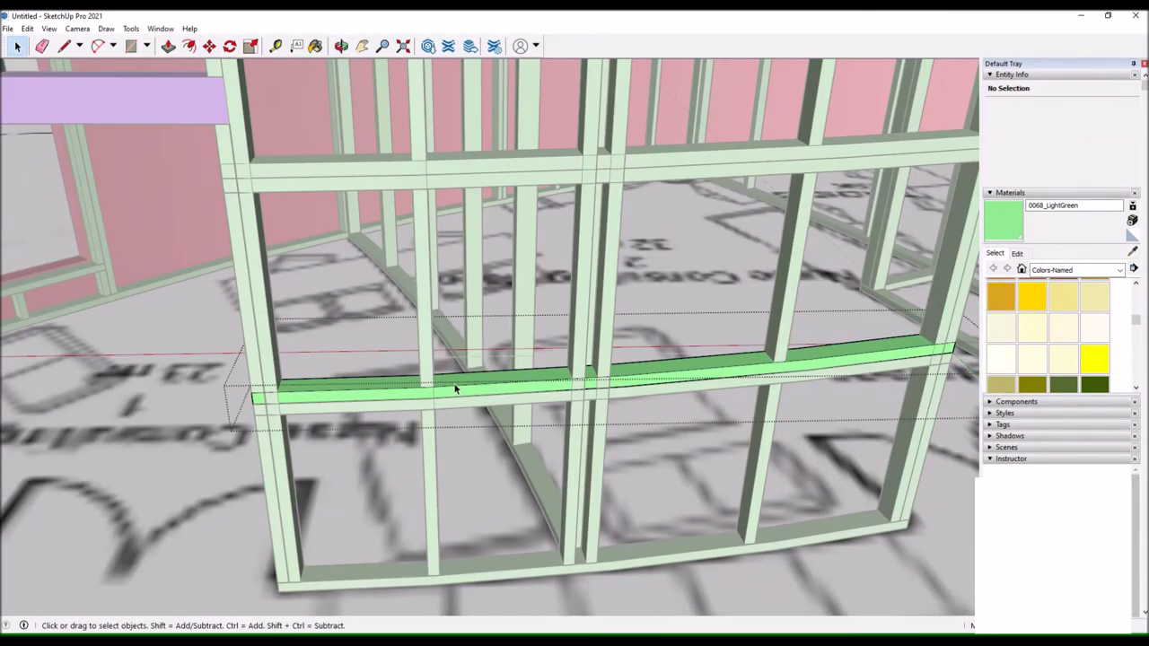
Orbit and zoom around the green curved plate to inspect where it crosses the studs.
scroll("up", 3)
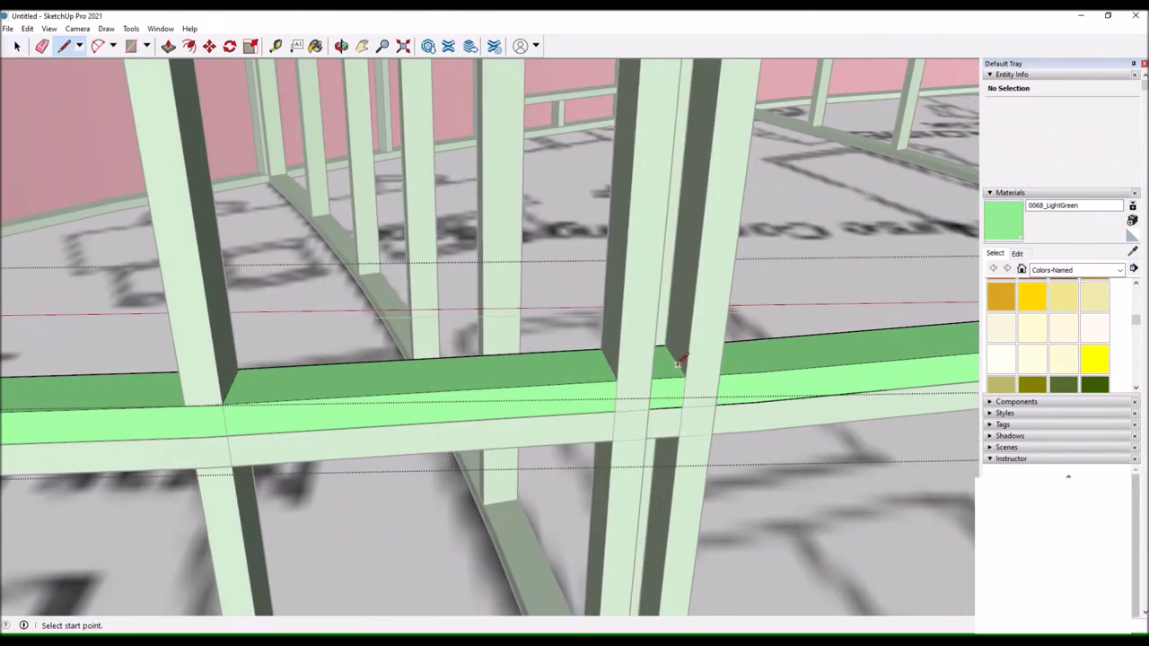
left_click_drag(269, 269, 84, 49)
left_click_drag(609, 358, 366, 359)
key("p")
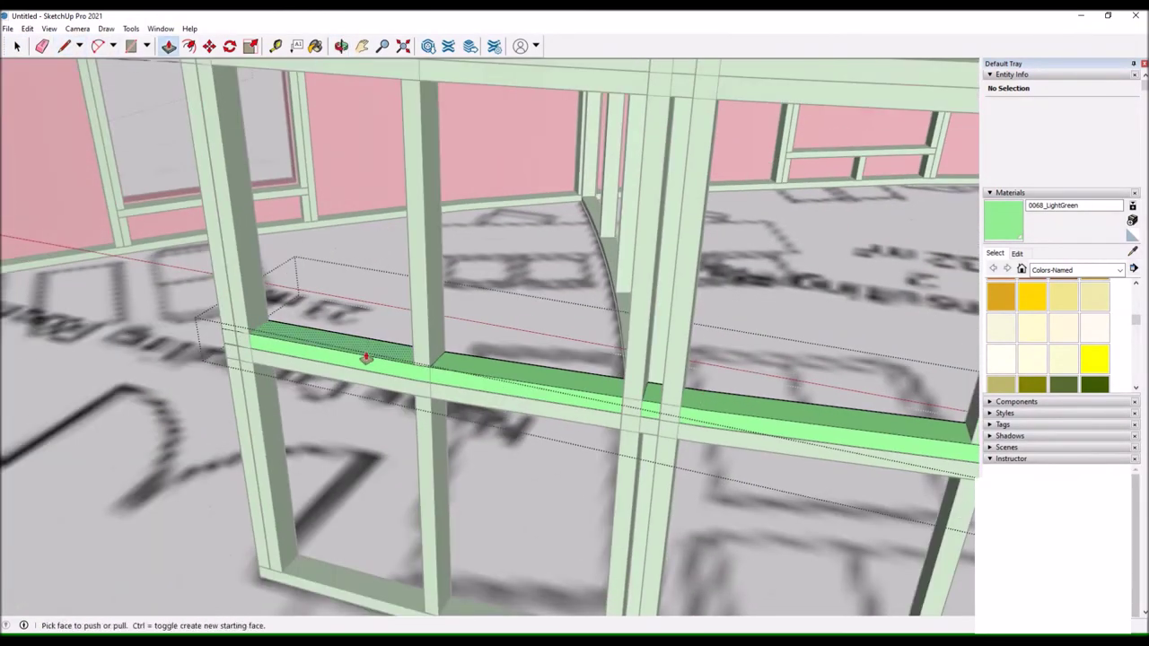
scroll("up", 3)
key("l")
left_click_drag(683, 395, 638, 381)
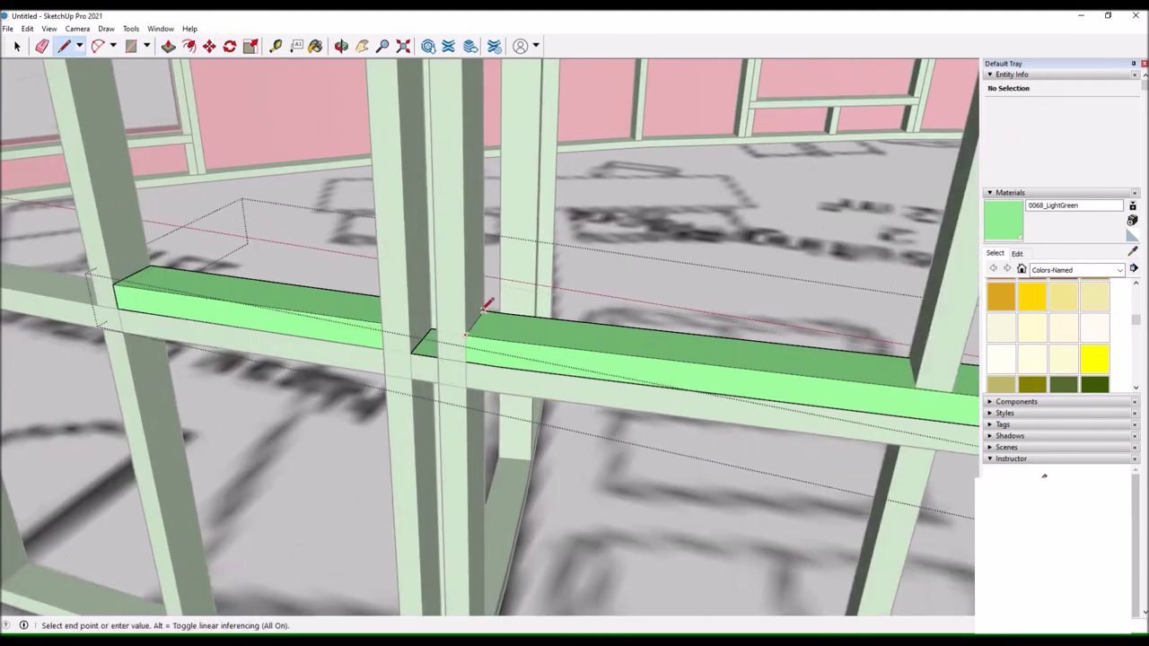
scroll("up", 3)
scroll("up", 3)
scroll("up", 3)
scroll("down", 3)
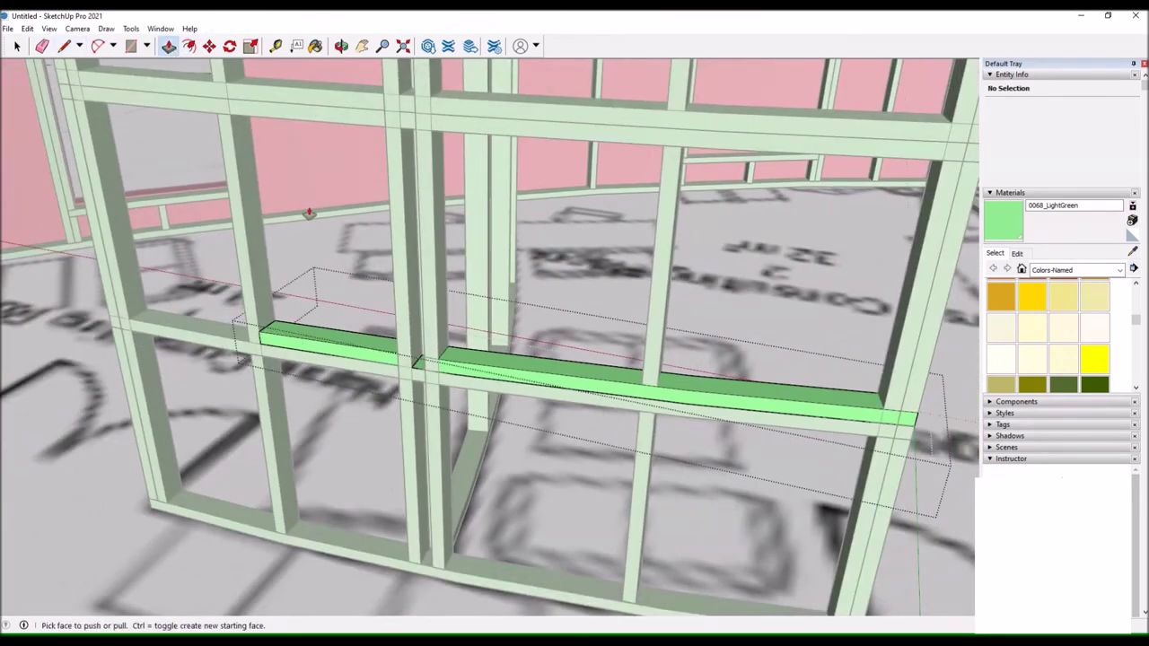
key("space")
scroll("up", 3)
scroll("up", 3)
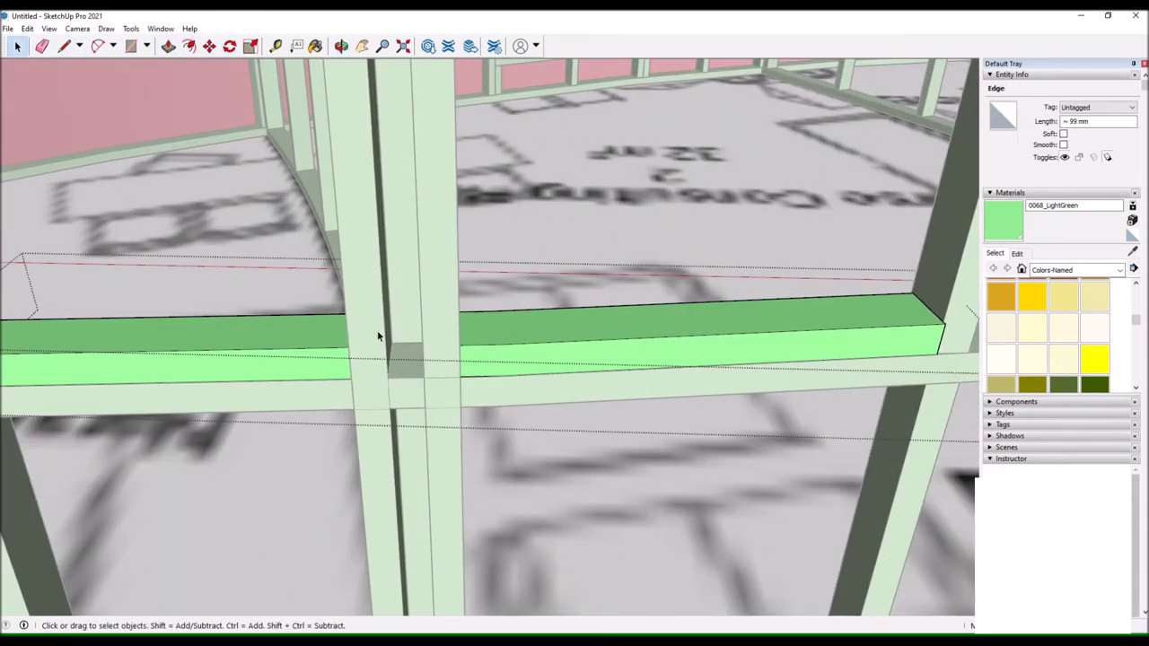
left_click_drag(417, 227, 428, 146)
scroll("down", 3)
left_click_drag(449, 356, 436, 297)
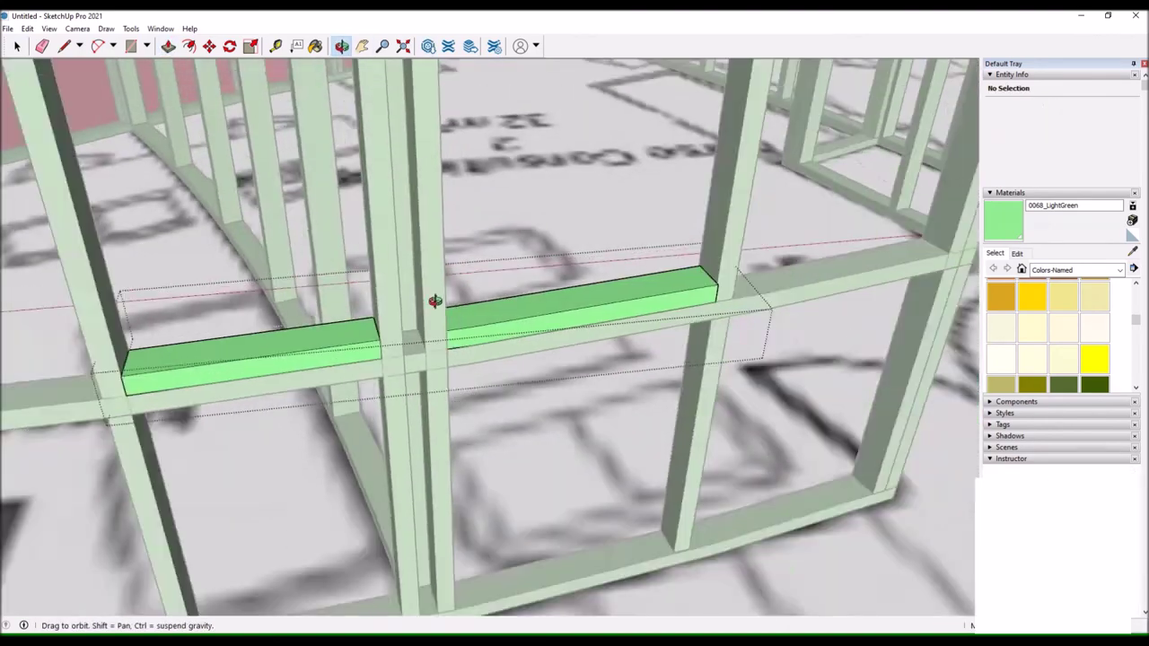
scroll("down", 3)
scroll("up", 3)
Start a Line cut where the plate meets a stud face, then orbit out over the framing.
key("l")
scroll("up", 3)
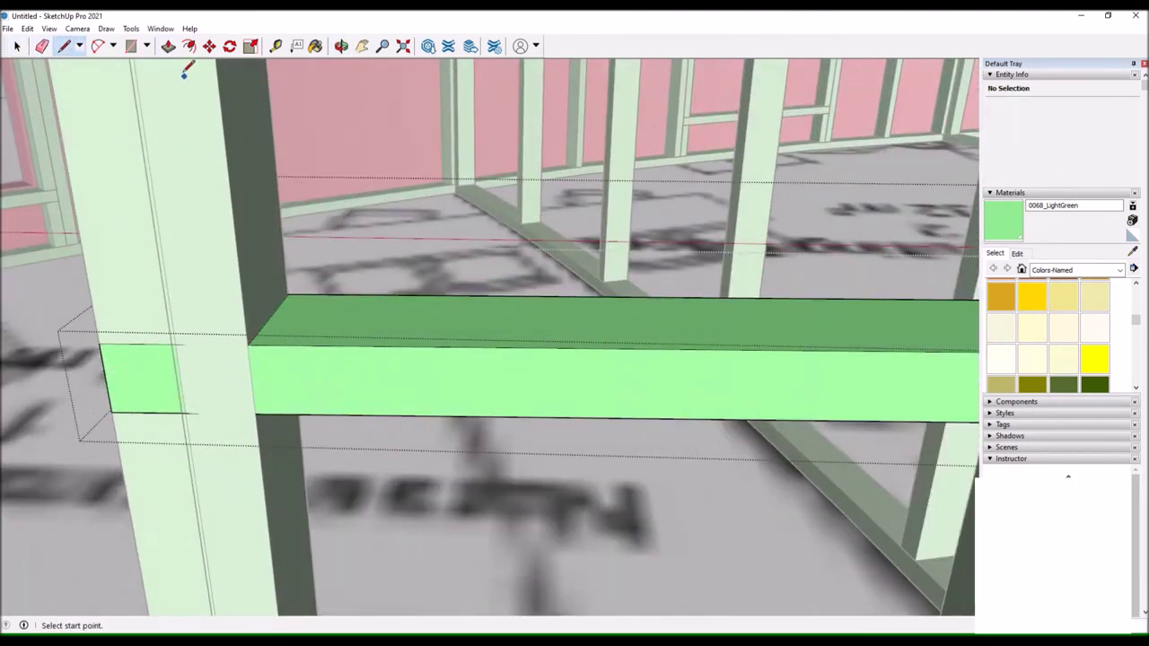
key("l")
scroll("up", 3)
left_click(811, 364)
scroll("up", 3)
scroll("down", 3)
scroll("up", 3)
key("Escape")
scroll("down", 3)
scroll("up", 3)
scroll("down", 3)
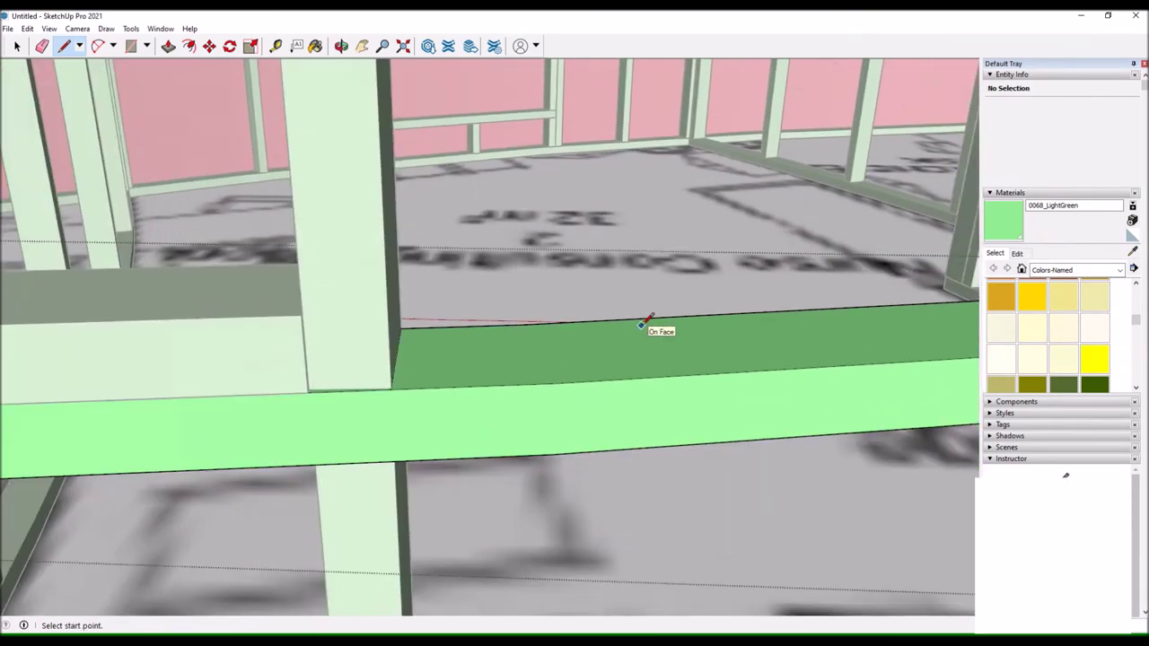
scroll("down", 3)
left_click_drag(552, 362, 549, 291)
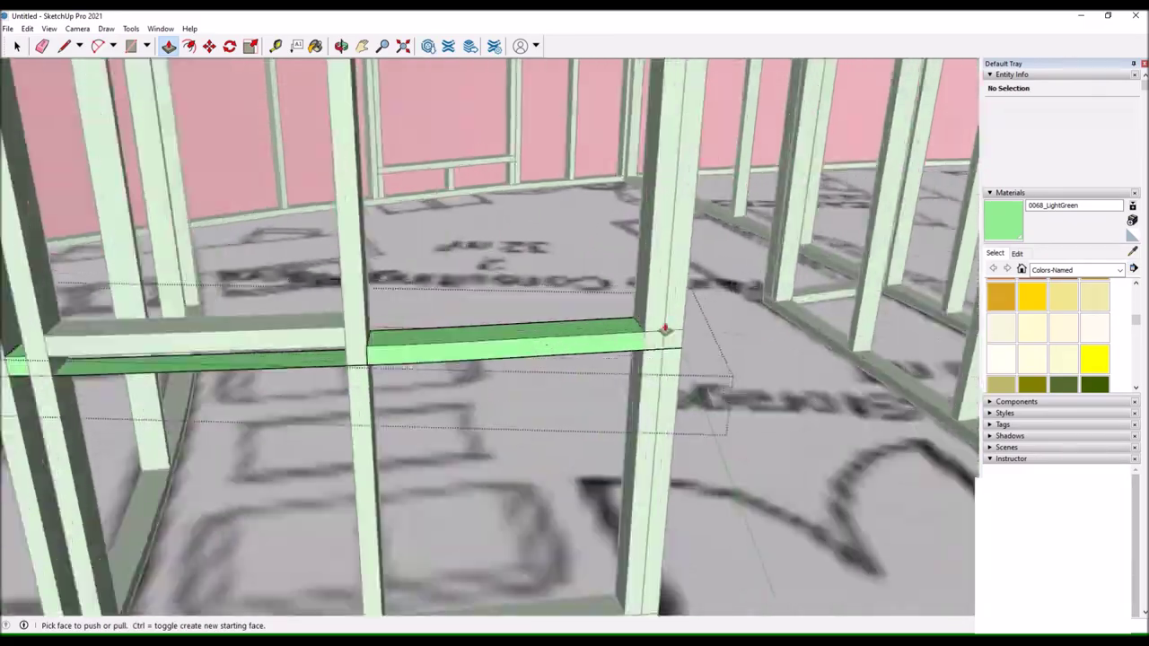
key("space")
scroll("down", 3)
left_click_drag(548, 292, 14, 47)
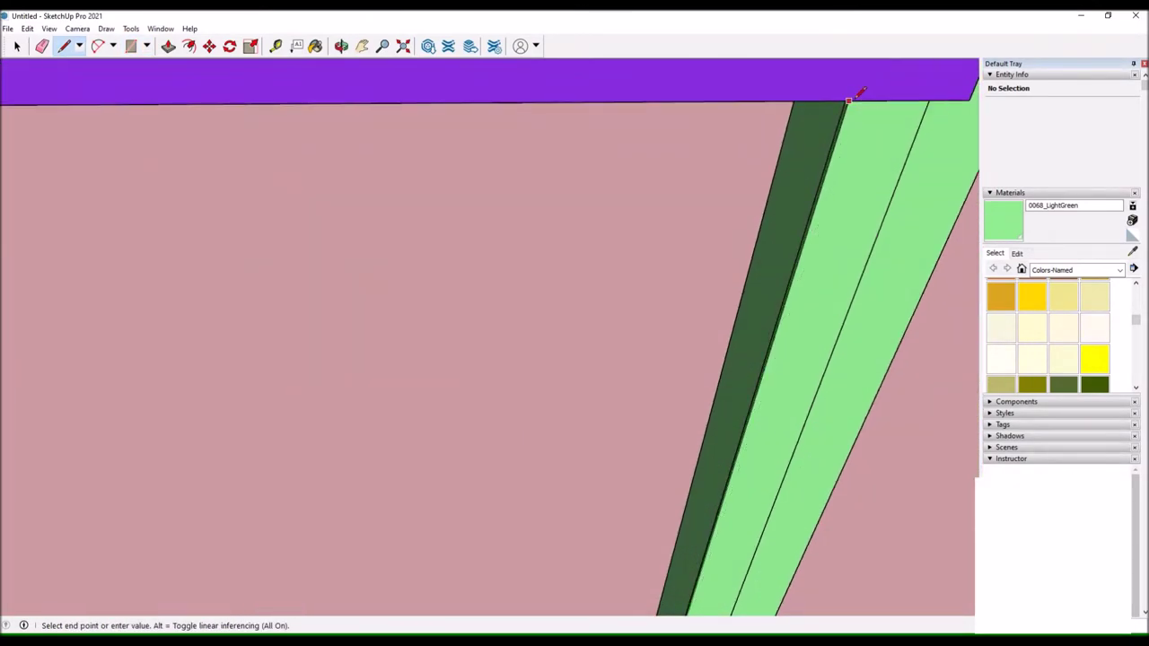
Select the purple lintel and rotate it about its end on the stud to align with the opening.
scroll("down", 3)
left_click_drag(333, 470, 846, 461)
key("Escape")
scroll("up", 3)
scroll("down", 3)
scroll("up", 3)
left_click_drag(244, 487, 326, 164)
left_click(386, 314)
left_click(230, 46)
scroll("up", 3)
left_click_drag(210, 149, 359, 143)
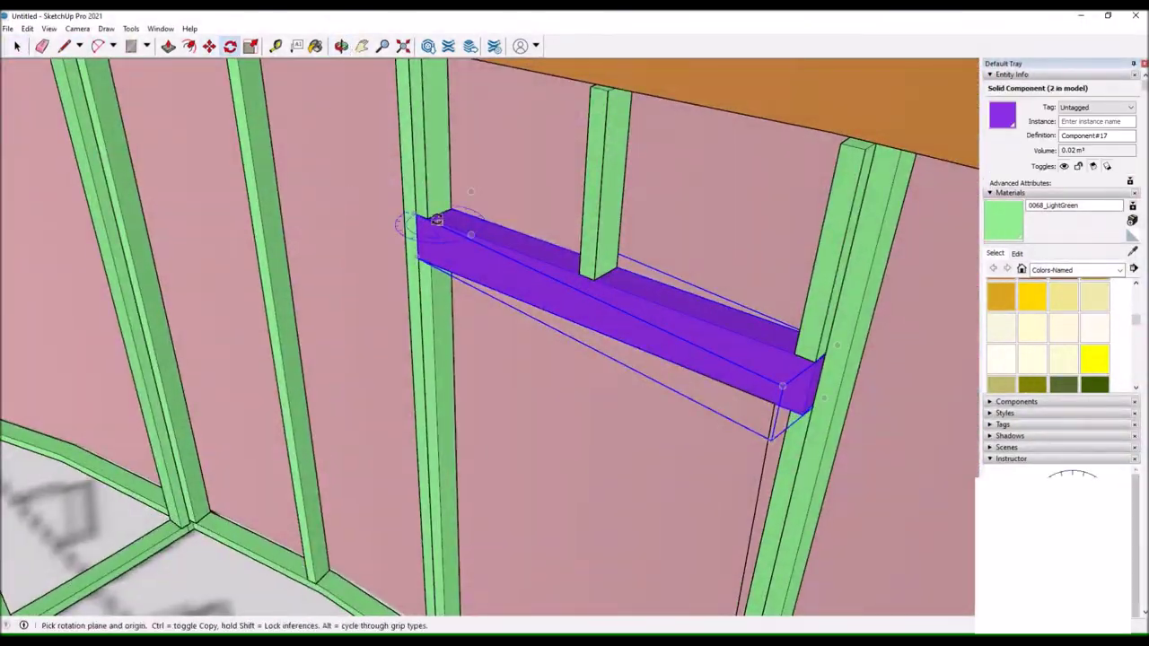
Orbit out to view the whole framed floor and select a door stud by the doorway.
scroll("up", 3)
left_click_drag(821, 351, 786, 422)
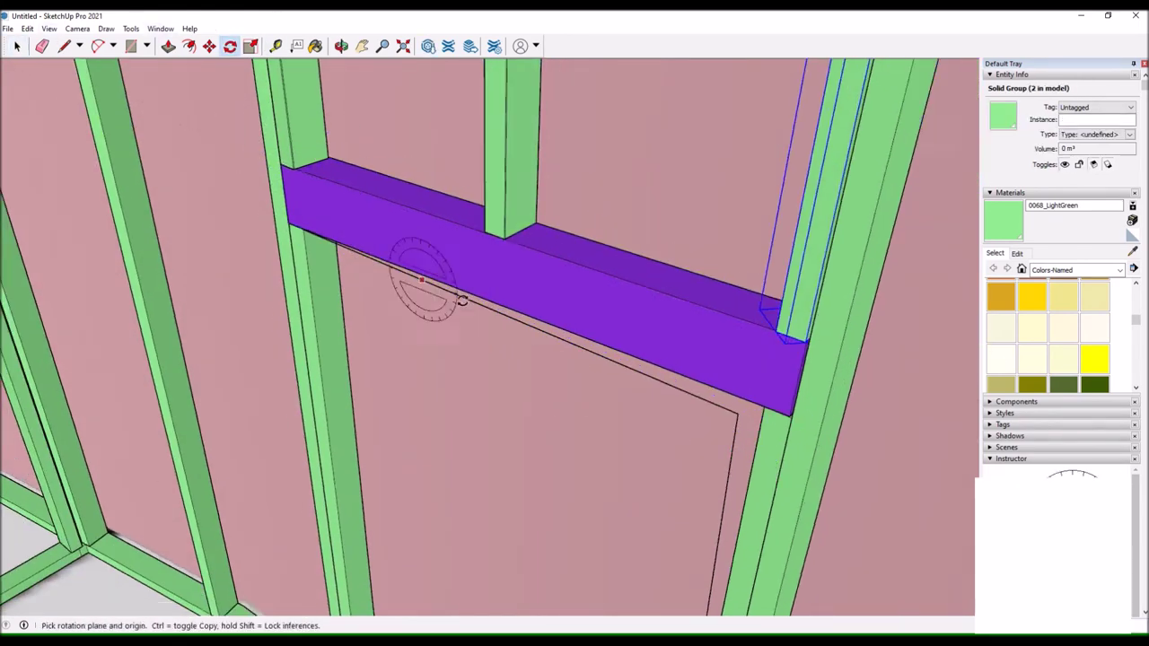
scroll("down", 3)
left_click_drag(790, 332, 542, 133)
scroll("up", 3)
scroll("up", 3)
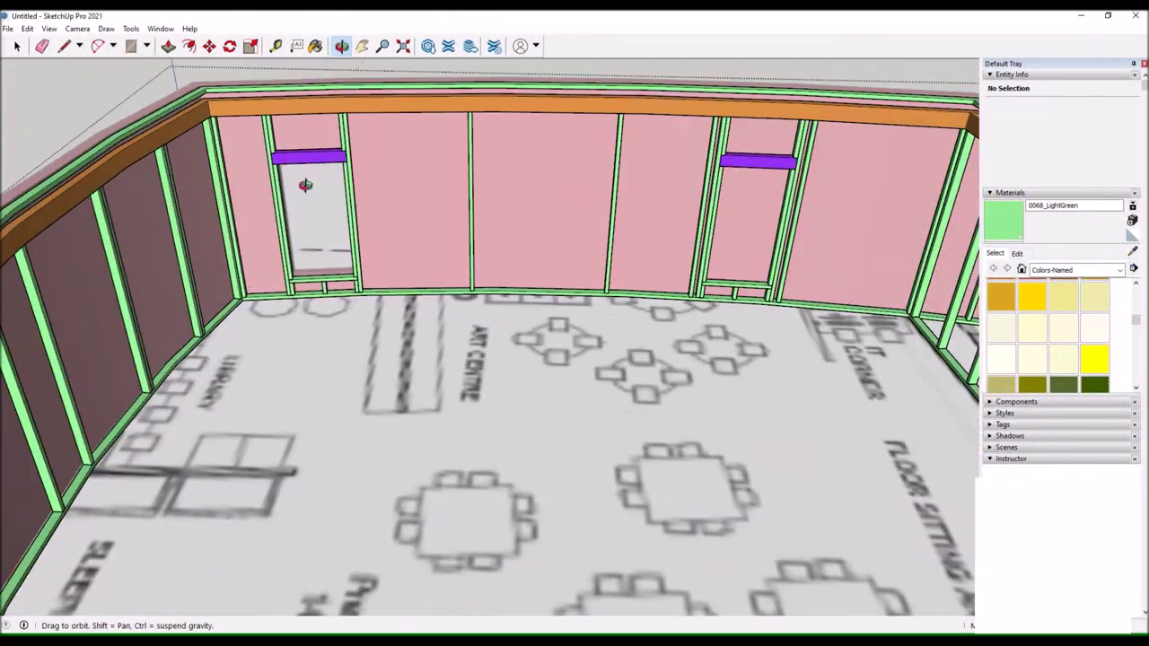
left_click(285, 224)
scroll("up", 3)
Start a Move-copy of the door stud.
key("m")
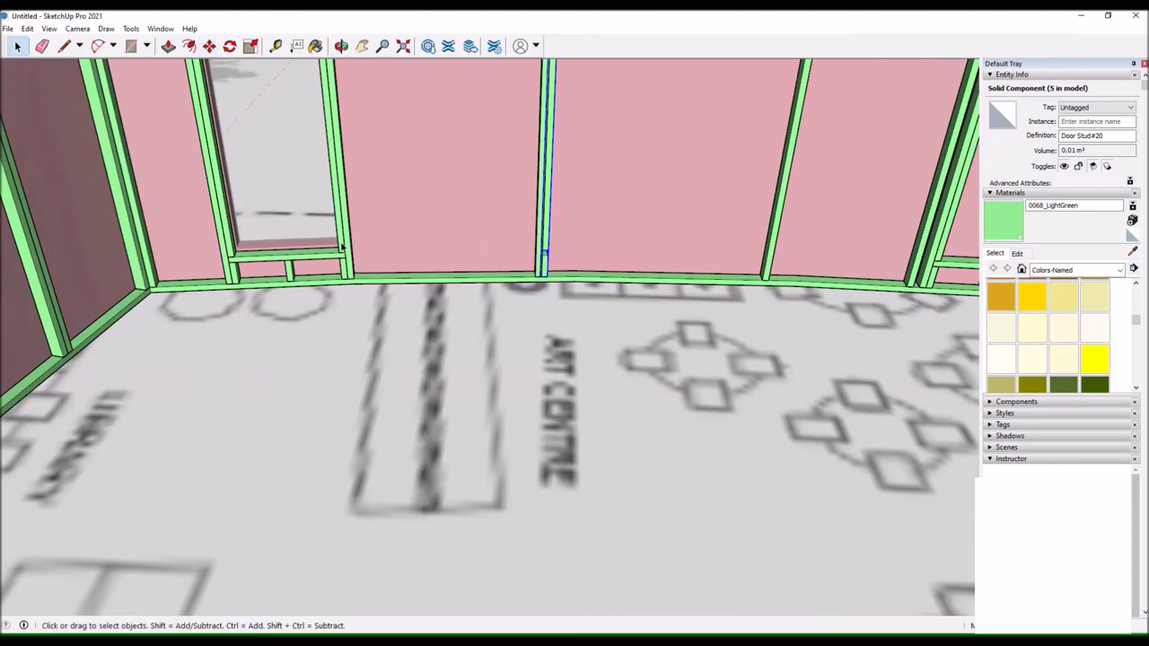
key("ctrl")
left_click(188, 305)
Save the model as 'Sketchup Structural Framing 01'.
left_click(7, 28)
left_click(35, 85)
left_click(469, 336)
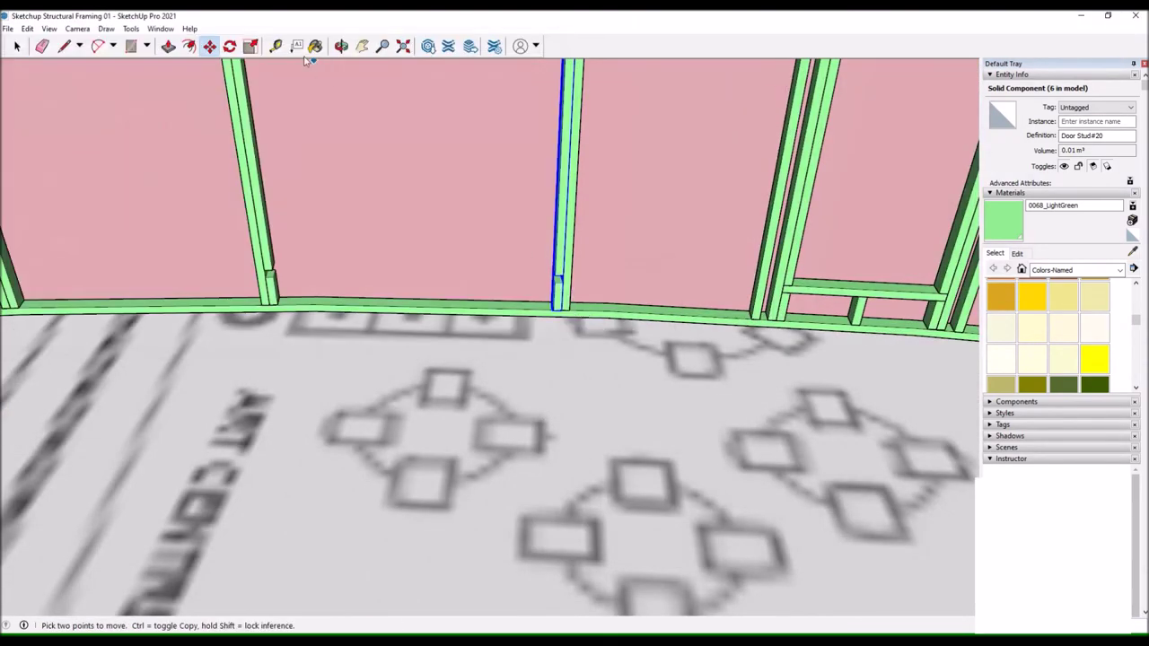
Copy the purple lintel into the next opening of the curved wall.
key("q")
scroll("up", 3)
scroll("down", 3)
key("space")
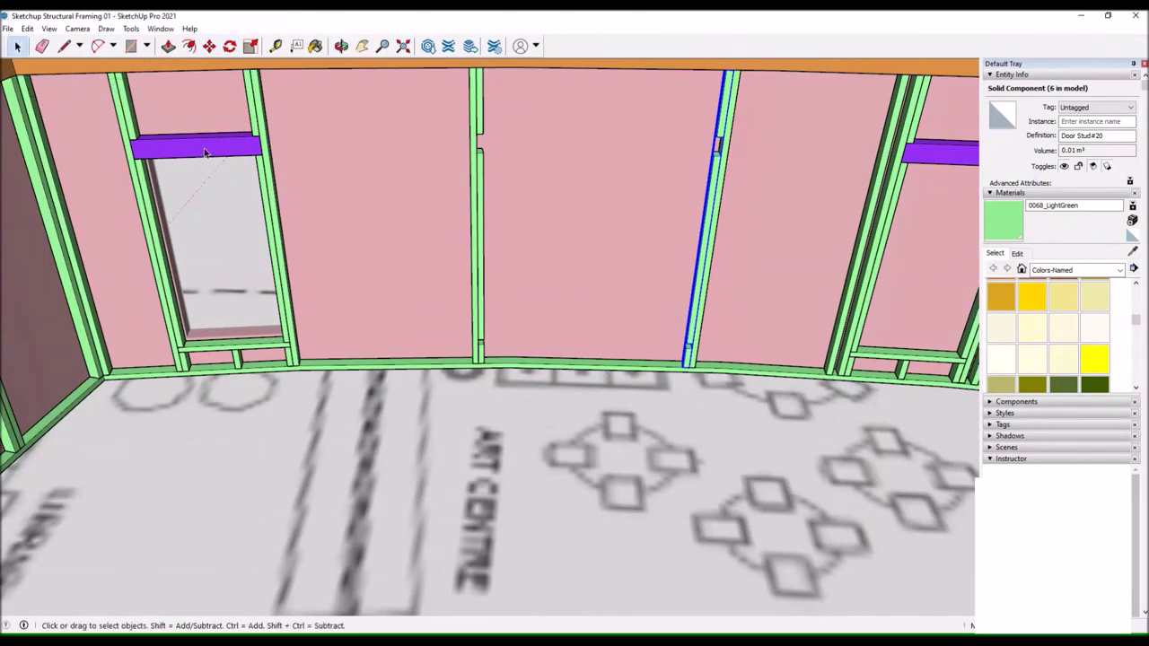
left_click(197, 148)
scroll("up", 3)
key("m")
left_click(392, 159)
left_click(393, 160)
Make the copied lintel a unique component.
scroll("up", 3)
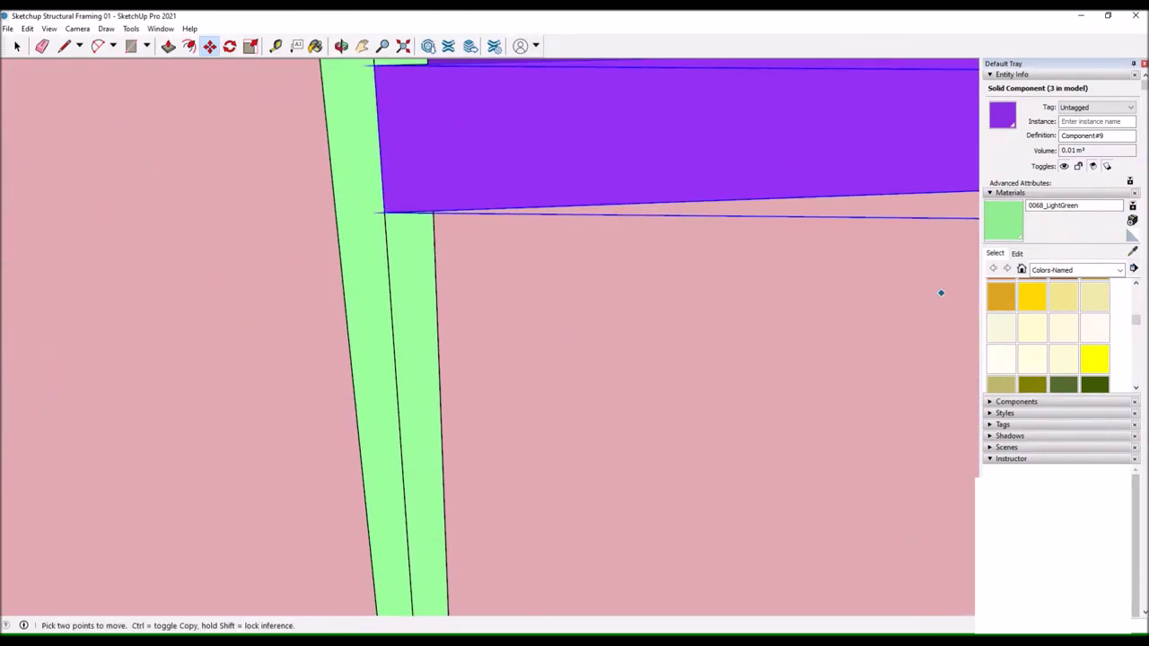
scroll("down", 3)
right_click(378, 285)
left_click(422, 382)
Rotate the copied lintel about its end into line with the curved wall.
key("q")
left_click(383, 286)
left_click(641, 285)
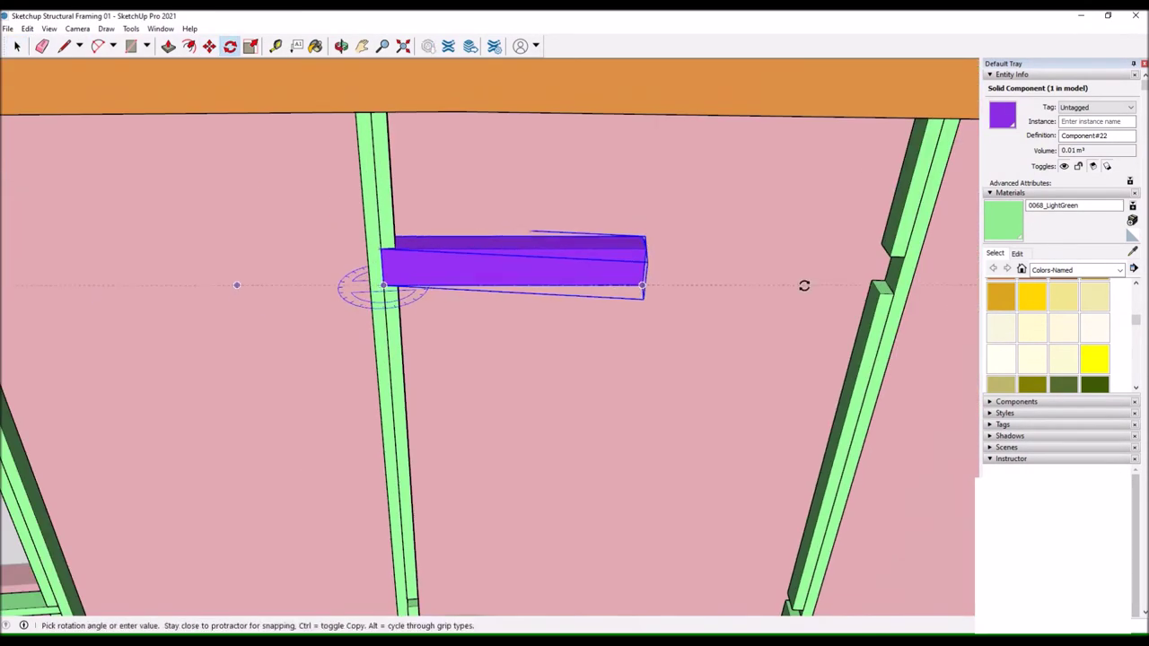
left_click(341, 46)
left_click_drag(574, 341, 539, 286)
key("space")
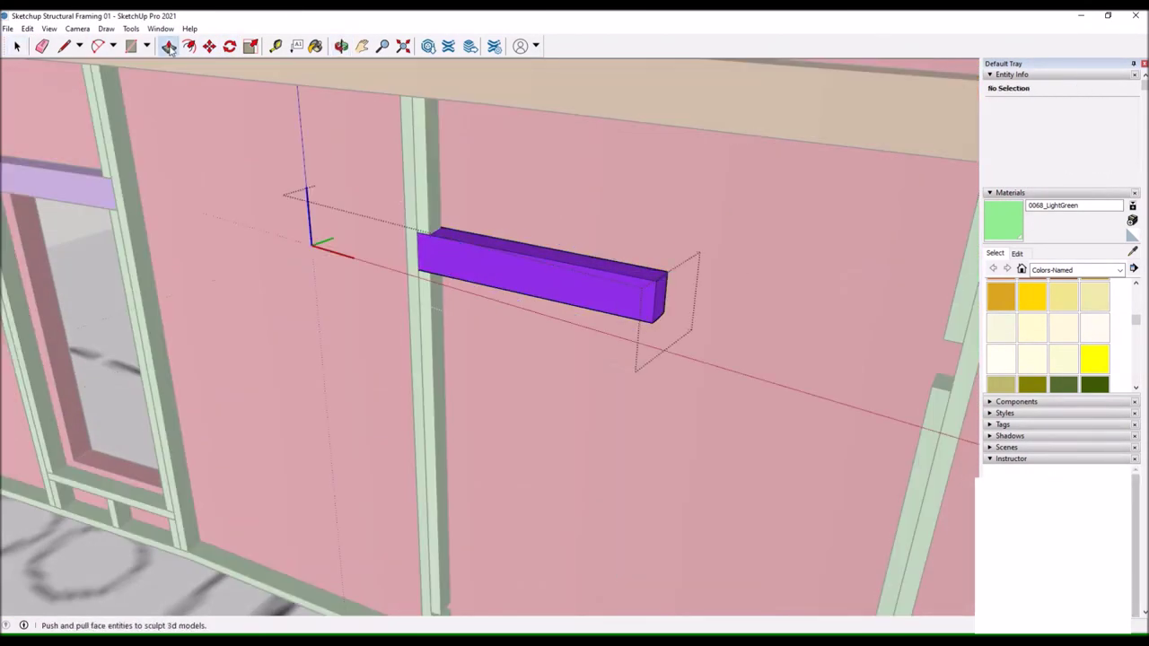
scroll("down", 3)
key("space")
scroll("down", 3)
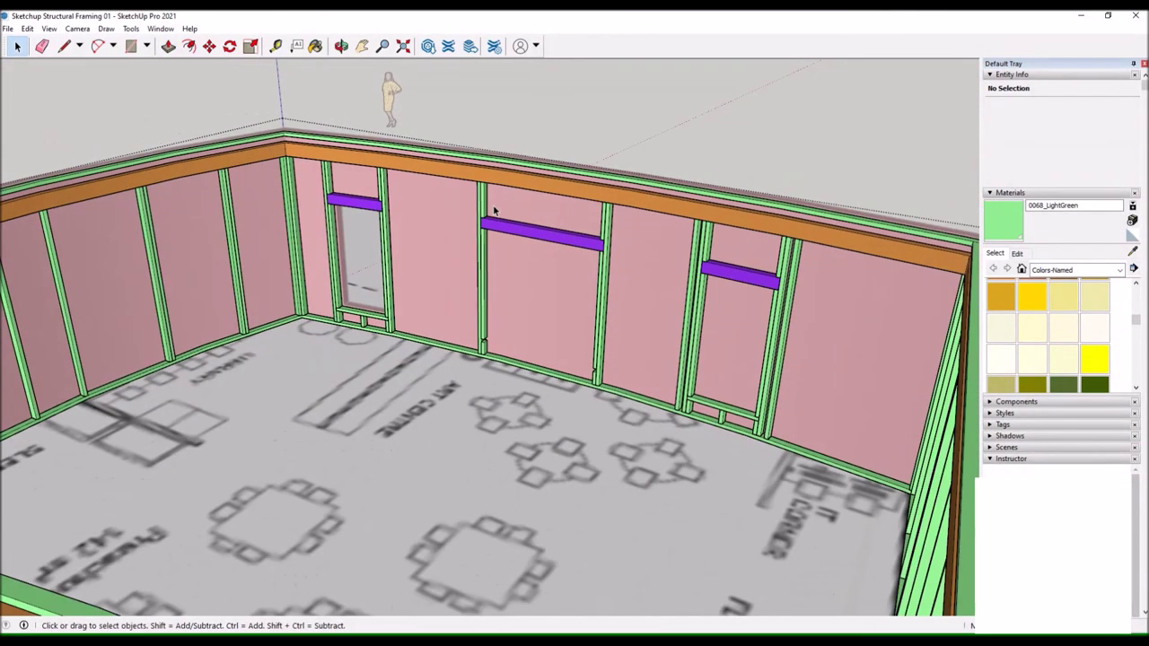
scroll("up", 3)
scroll("up", 3)
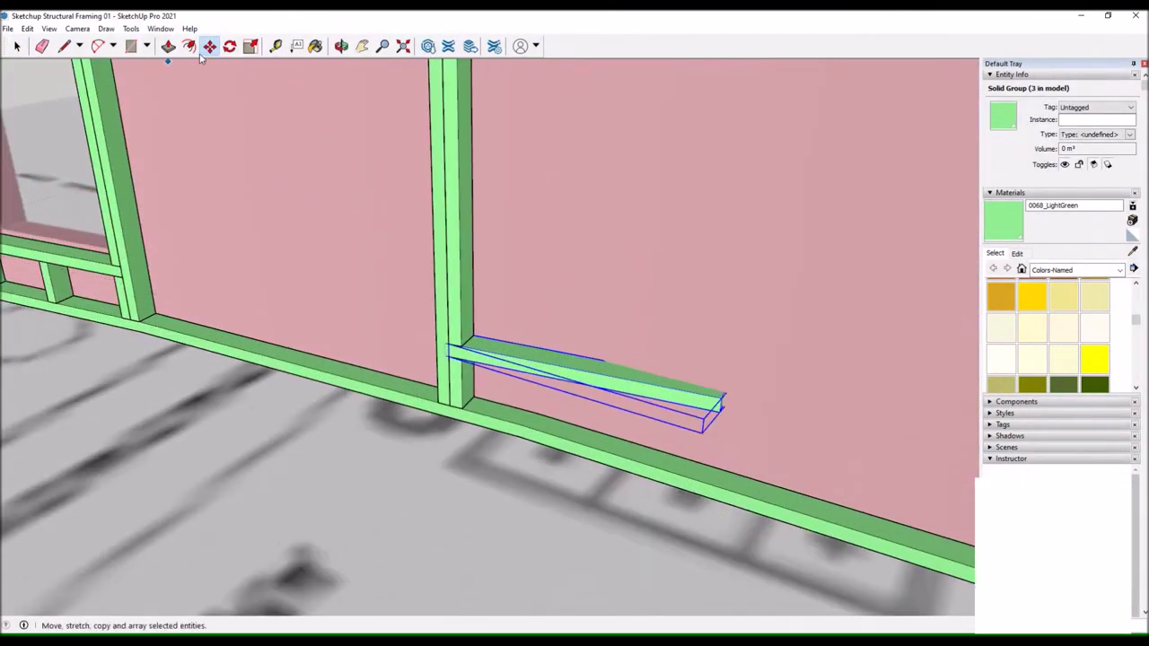
Select the short stud under the middle opening and measure along the wall framing.
key("q")
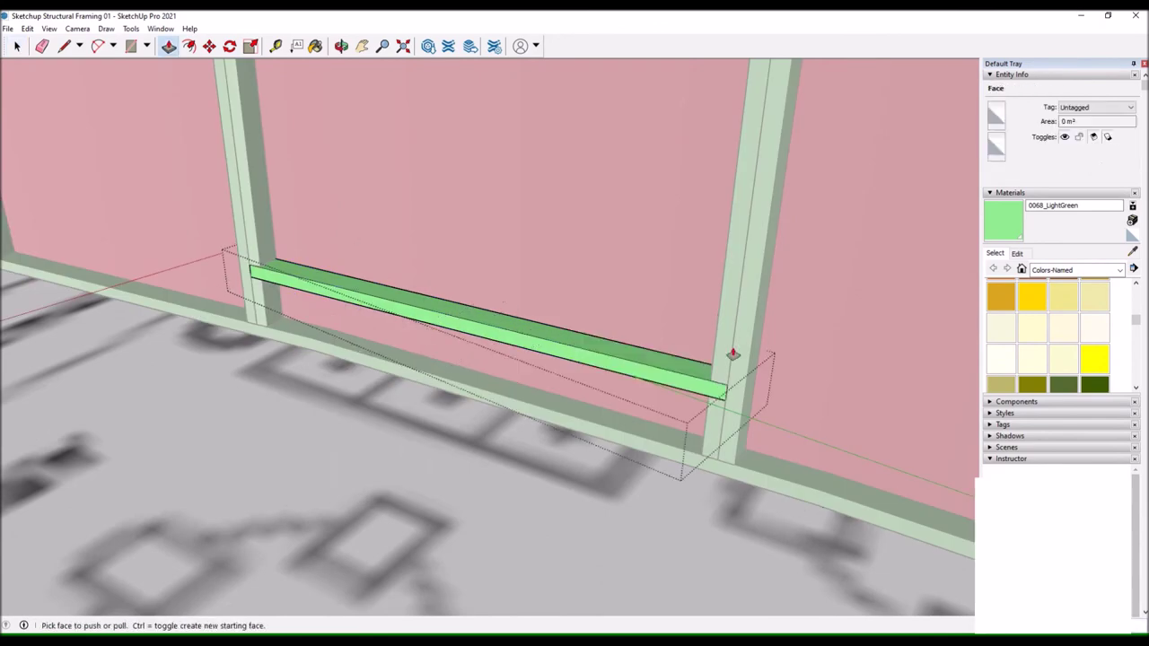
left_click(377, 269)
scroll("up", 3)
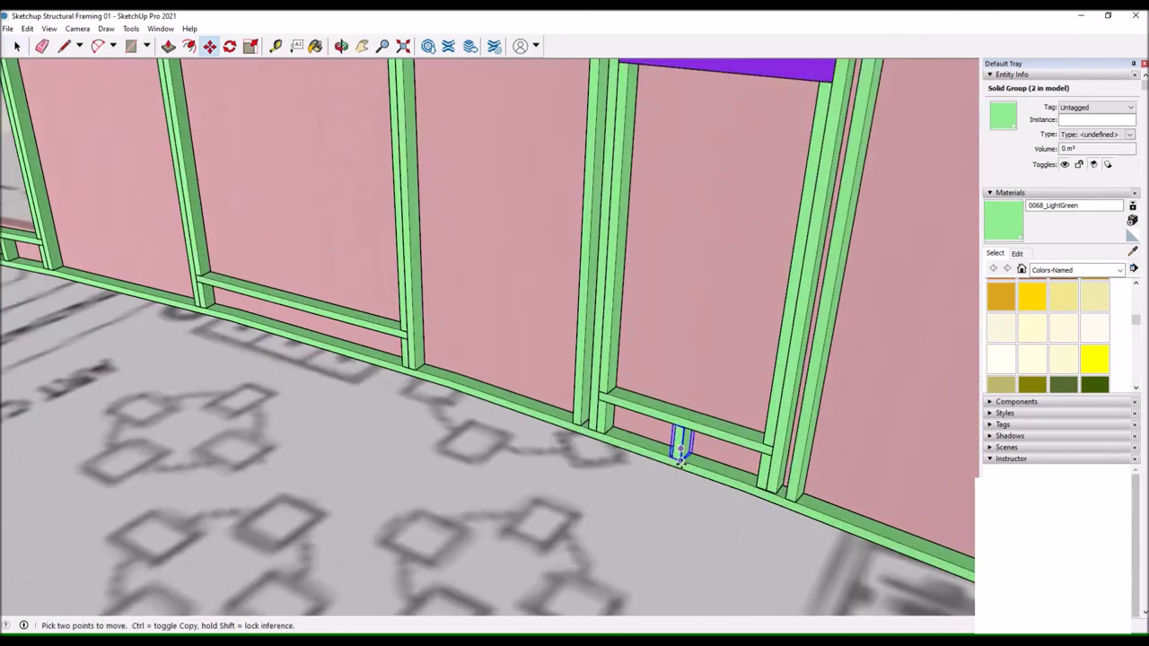
scroll("up", 3)
key("m")
scroll("down", 3)
key("q")
scroll("up", 3)
scroll("down", 3)
key("t")
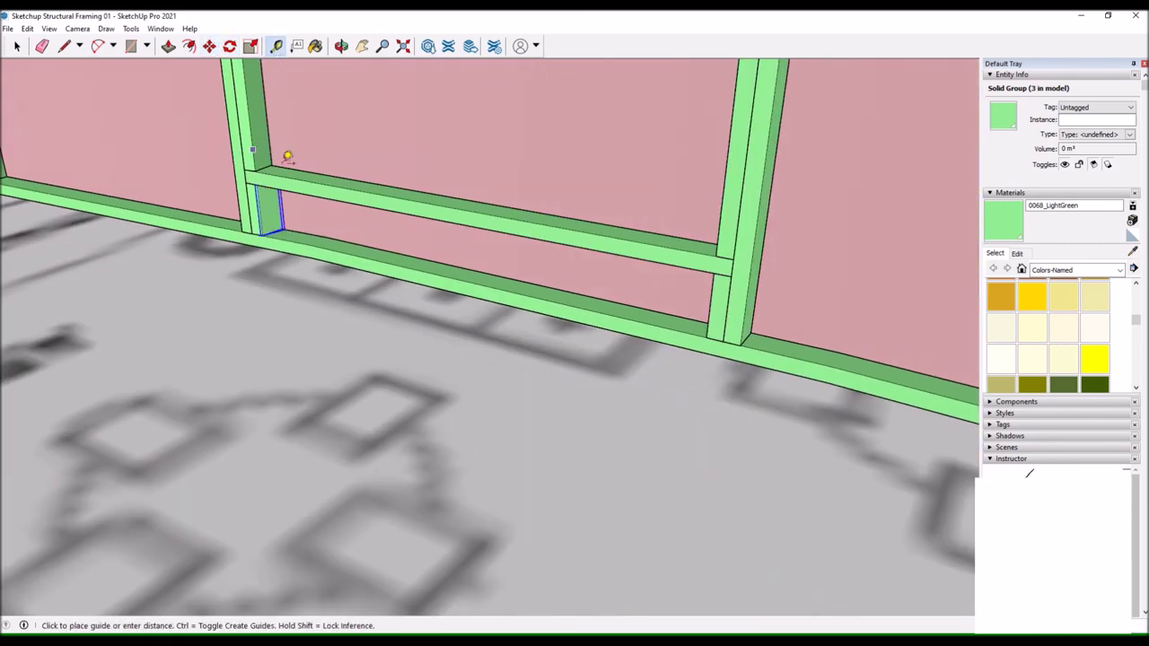
scroll("up", 3)
scroll("up", 3)
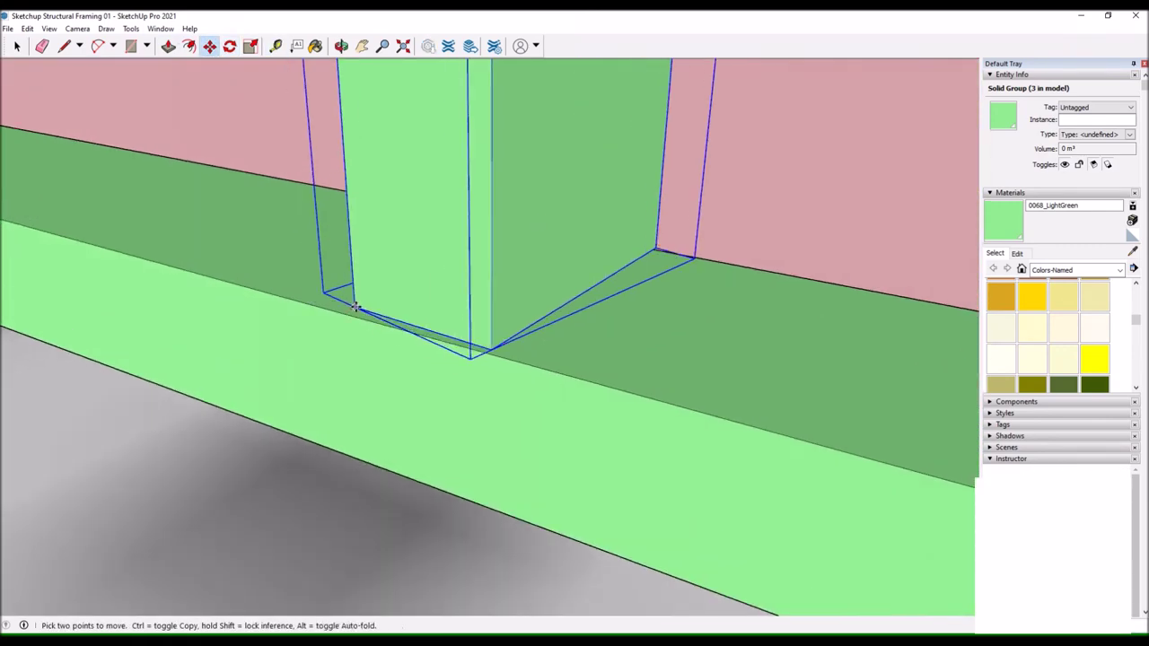
Copy the stud onto the top of the middle opening's purple lintel.
key("space")
scroll("down", 3)
scroll("down", 3)
key("m")
key("ctrl")
left_click(493, 392)
left_click(496, 183)
scroll("up", 3)
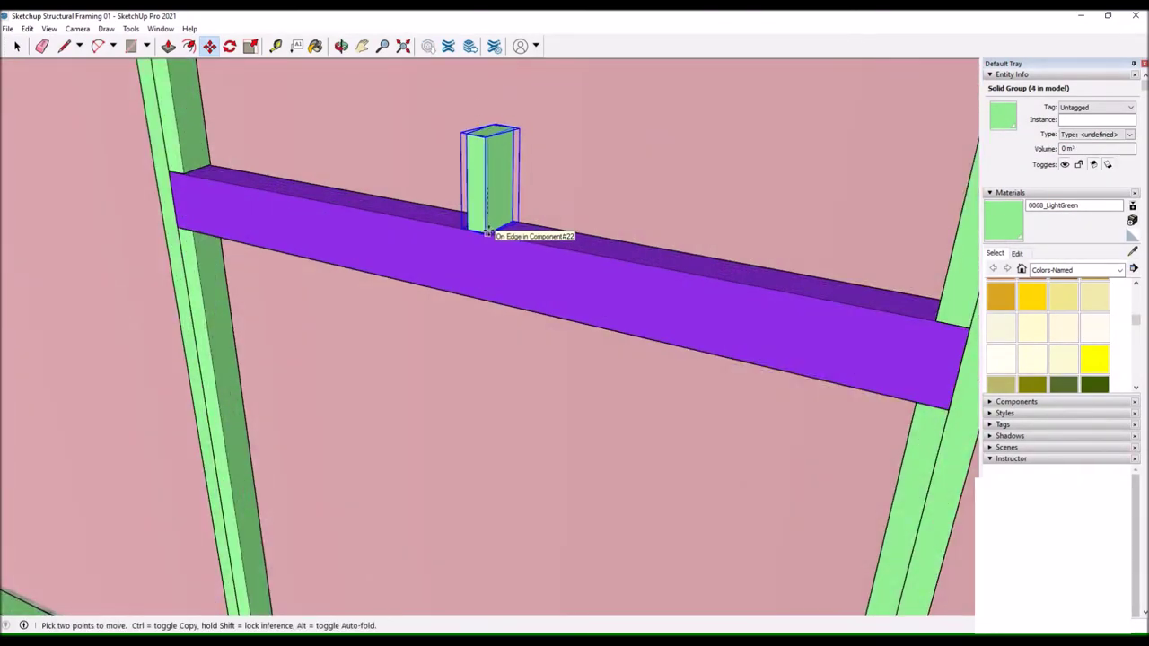
scroll("up", 3)
scroll("down", 3)
scroll("up", 3)
Orbit to a new angle on the wall and start moving the middle opening's green sill.
key("p")
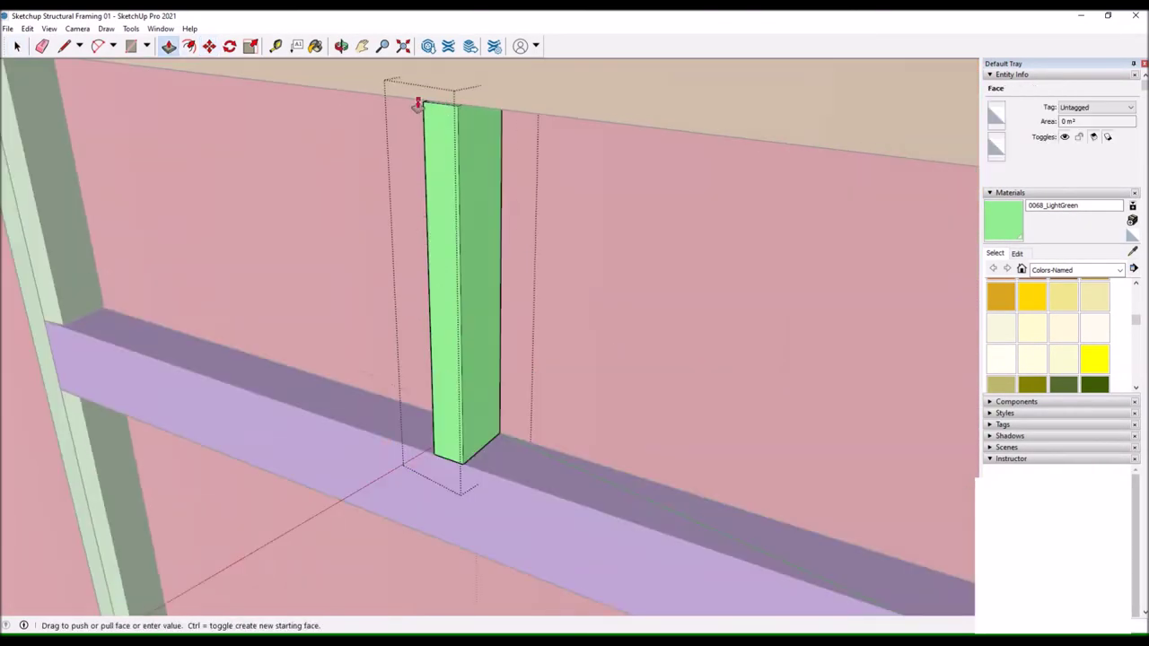
scroll("down", 3)
scroll("down", 3)
left_click_drag(385, 221, 475, 188)
scroll("up", 3)
left_click_drag(616, 257, 612, 248)
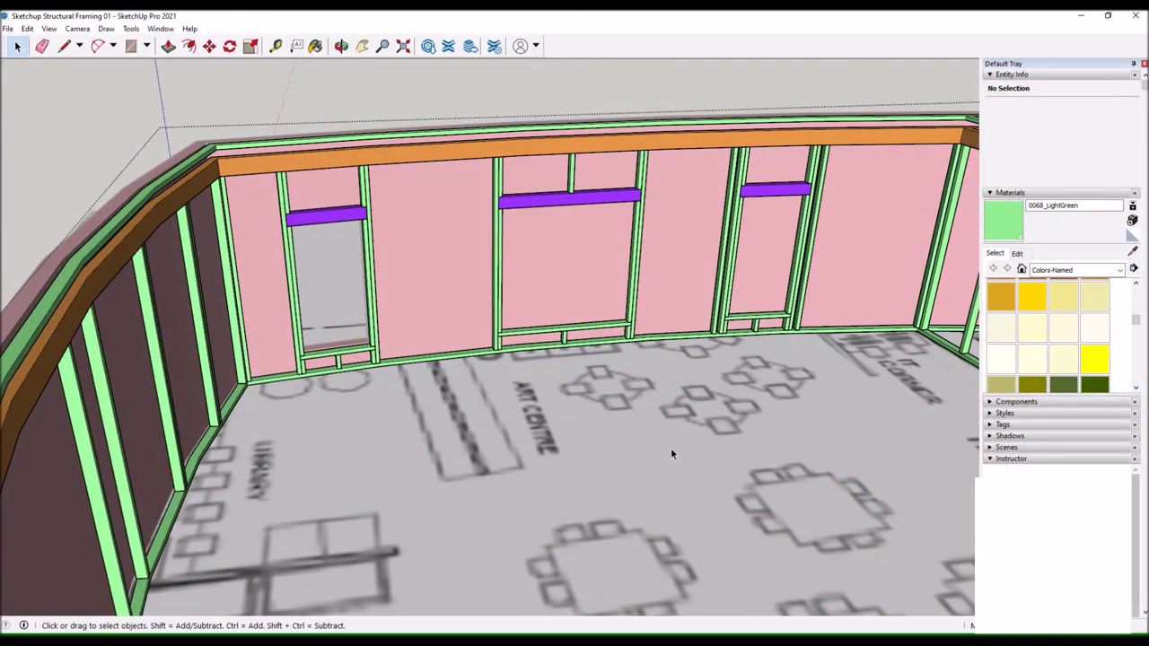
left_click(589, 331)
key("m")
scroll("up", 3)
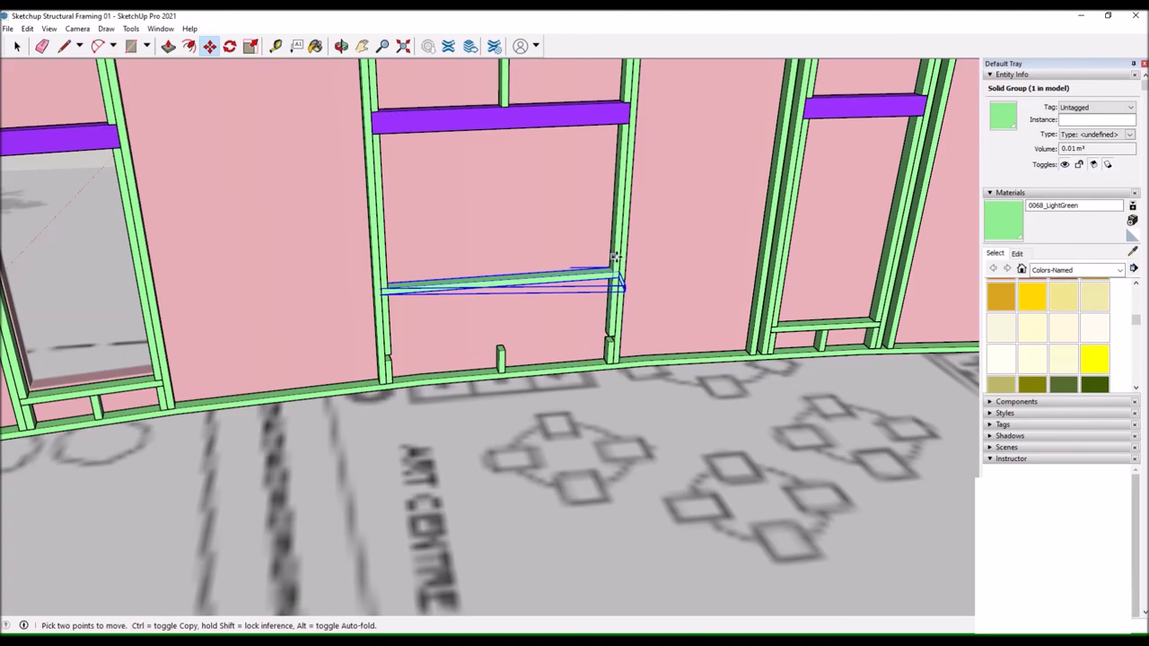
Select the door stud beside the middle opening and orbit to view its wall.
scroll("down", 3)
left_click_drag(616, 255, 521, 263)
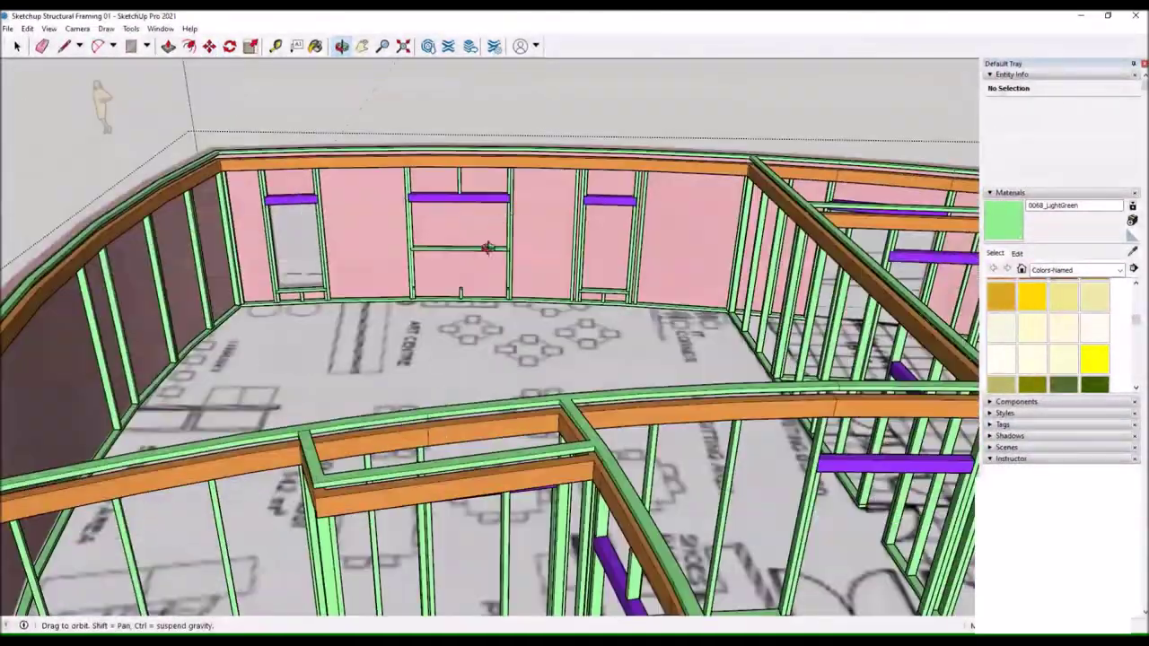
scroll("up", 3)
scroll("up", 3)
key("space")
left_click(319, 251)
scroll("down", 3)
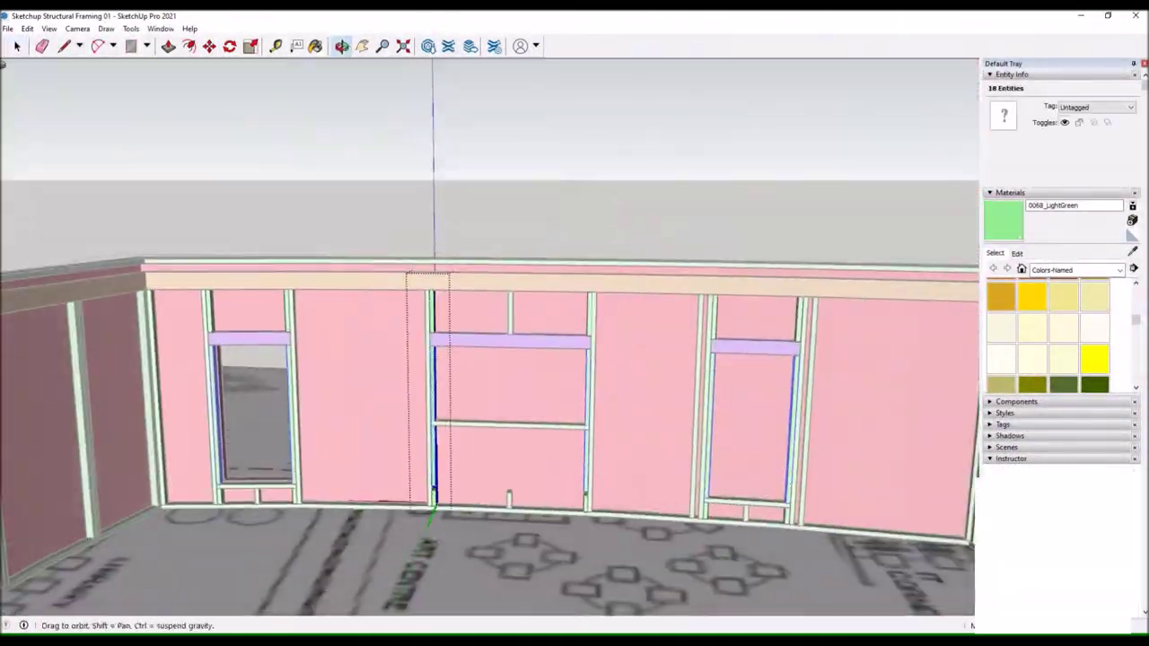
scroll("up", 3)
right_click(435, 380)
scroll("up", 3)
left_click_drag(512, 346, 859, 287)
scroll("down", 3)
key("space")
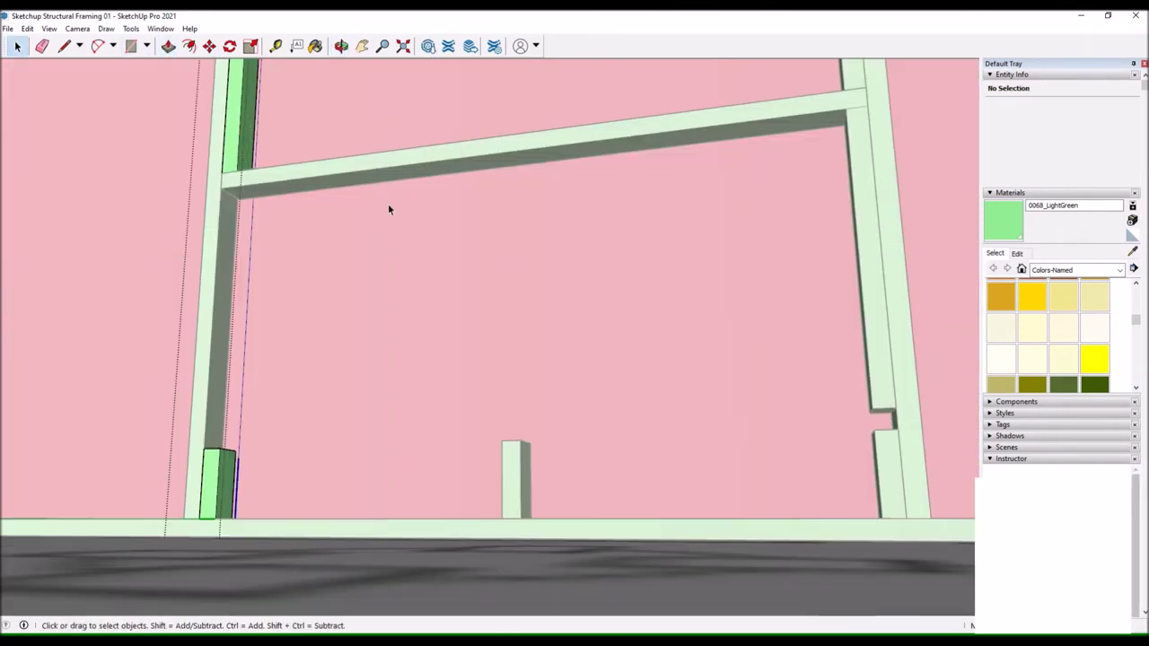
Push/Pull the cripple stud up until it meets the raised sill.
left_click_drag(114, 113, 135, 117)
key("p")
key("space")
key("p")
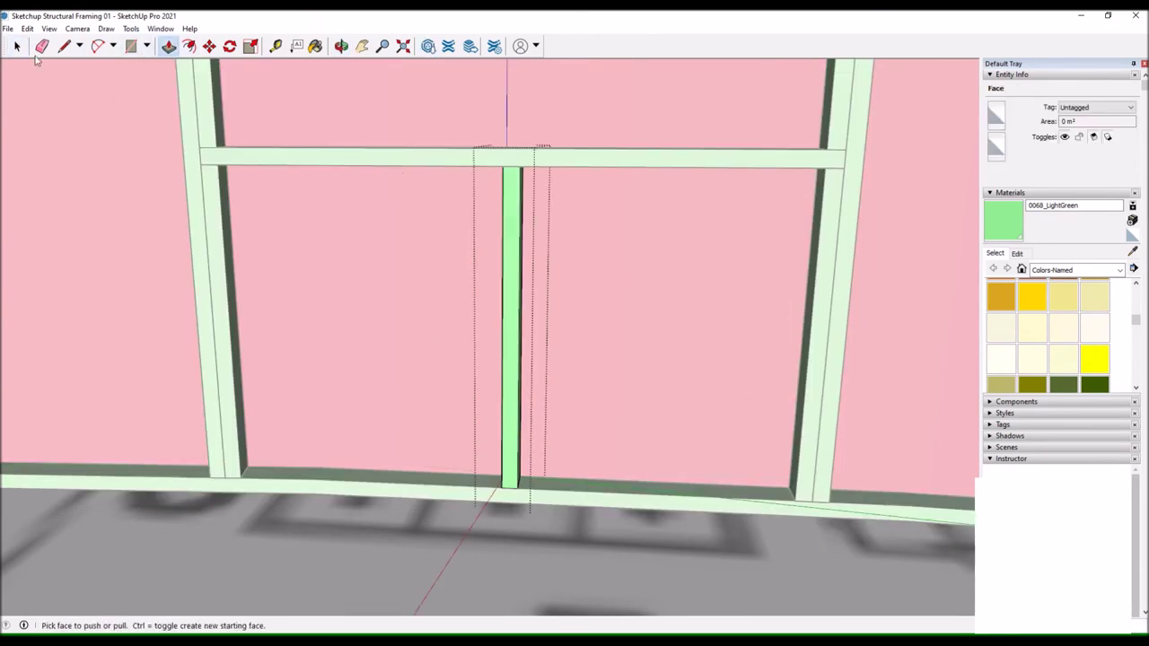
left_click_drag(341, 63, 256, 257)
scroll("up", 3)
Select another door stud and view the whole framed wall around the opening.
key("l")
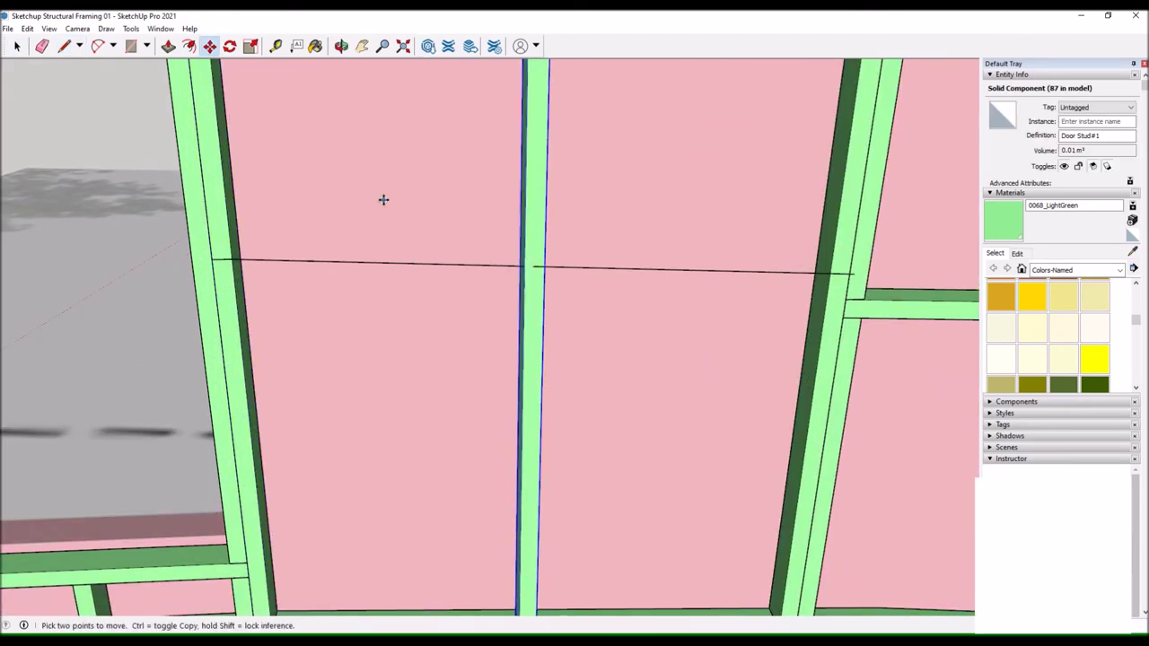
left_click_drag(230, 245, 29, 56)
left_click(453, 269)
scroll("up", 3)
scroll("up", 3)
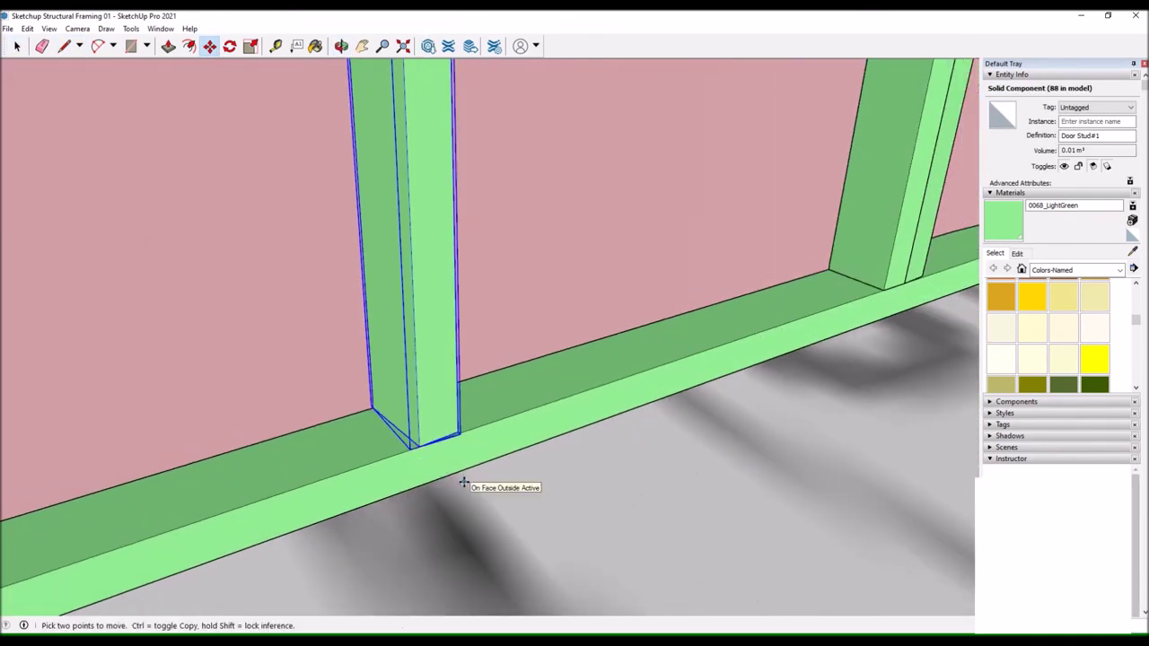
scroll("up", 3)
key("q")
scroll("down", 3)
left_click_drag(441, 216, 671, 366)
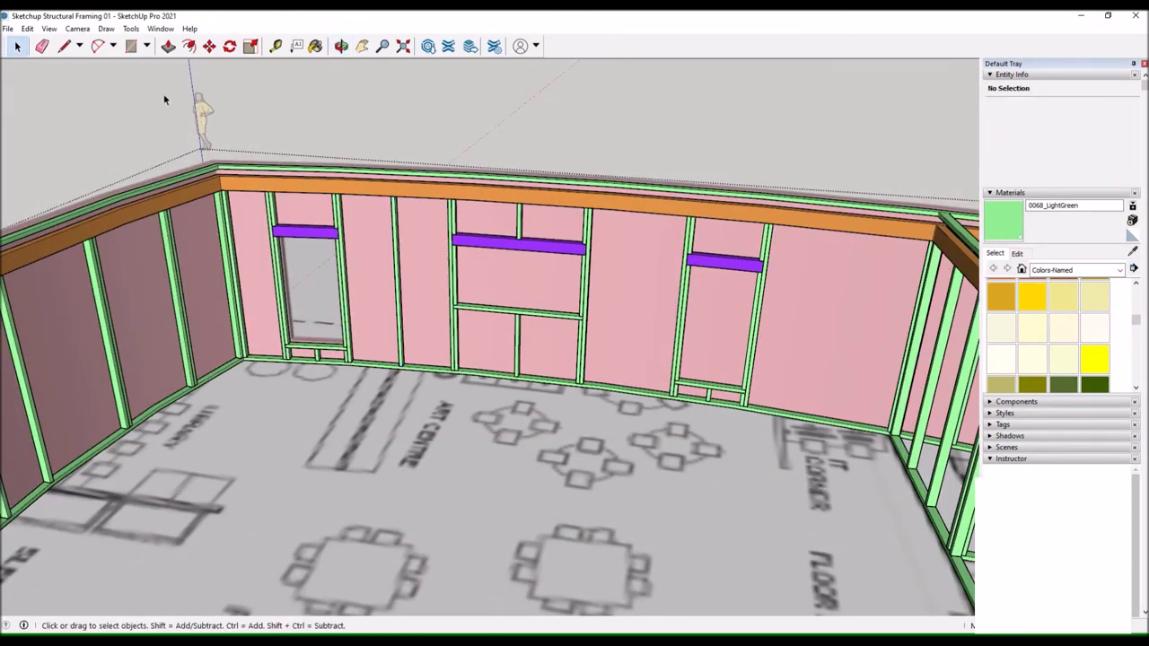
Copy the Door Stud component with Move and Ctrl to sit beside the opening.
key("l")
scroll("up", 3)
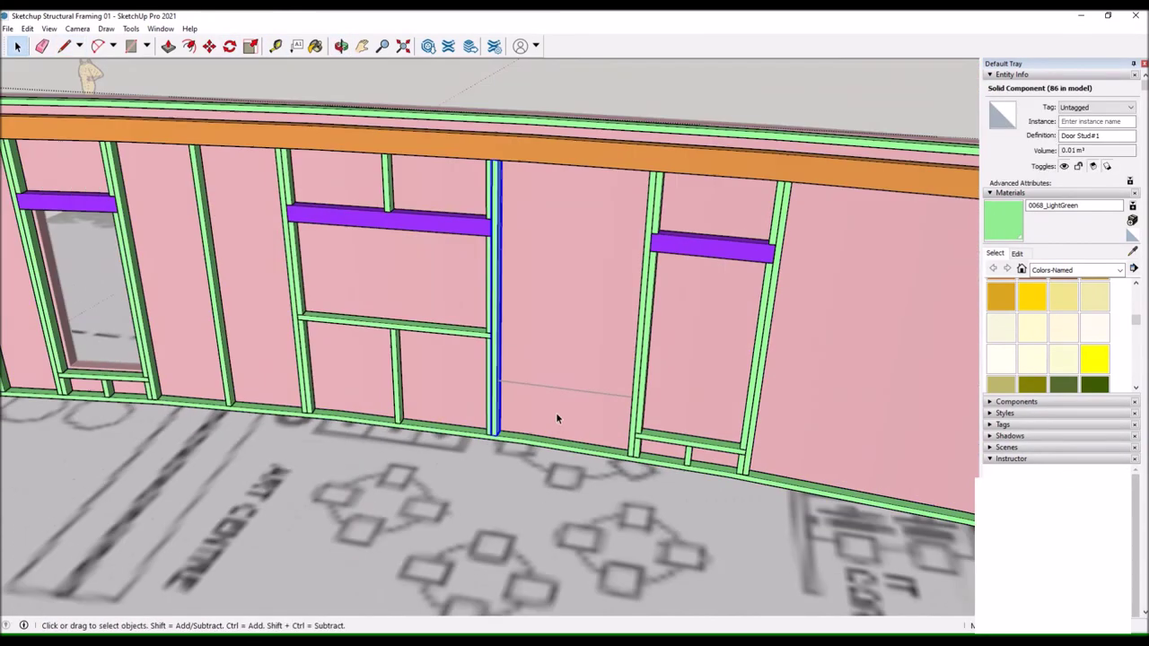
key("m")
scroll("up", 3)
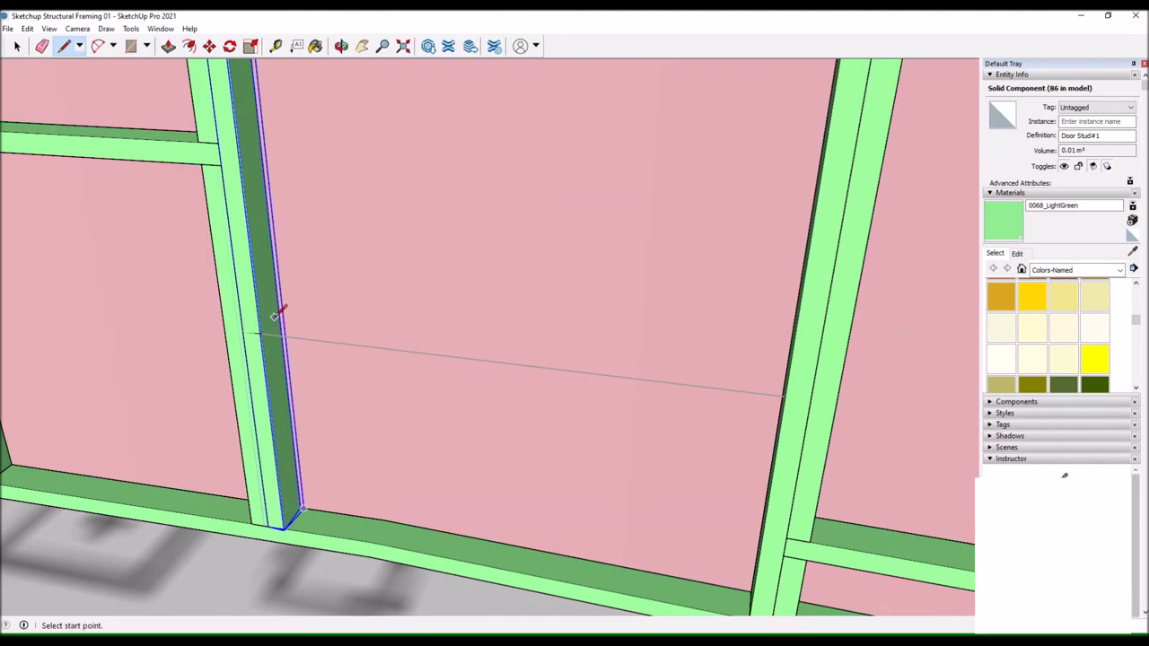
left_click(254, 339)
scroll("up", 3)
left_click(208, 47)
left_click(248, 337)
key("ctrl")
scroll("down", 3)
scroll("down", 3)
Rotate the copied door stud into place at the wall corner and clear the selection.
left_click_drag(510, 357, 656, 300)
scroll("up", 3)
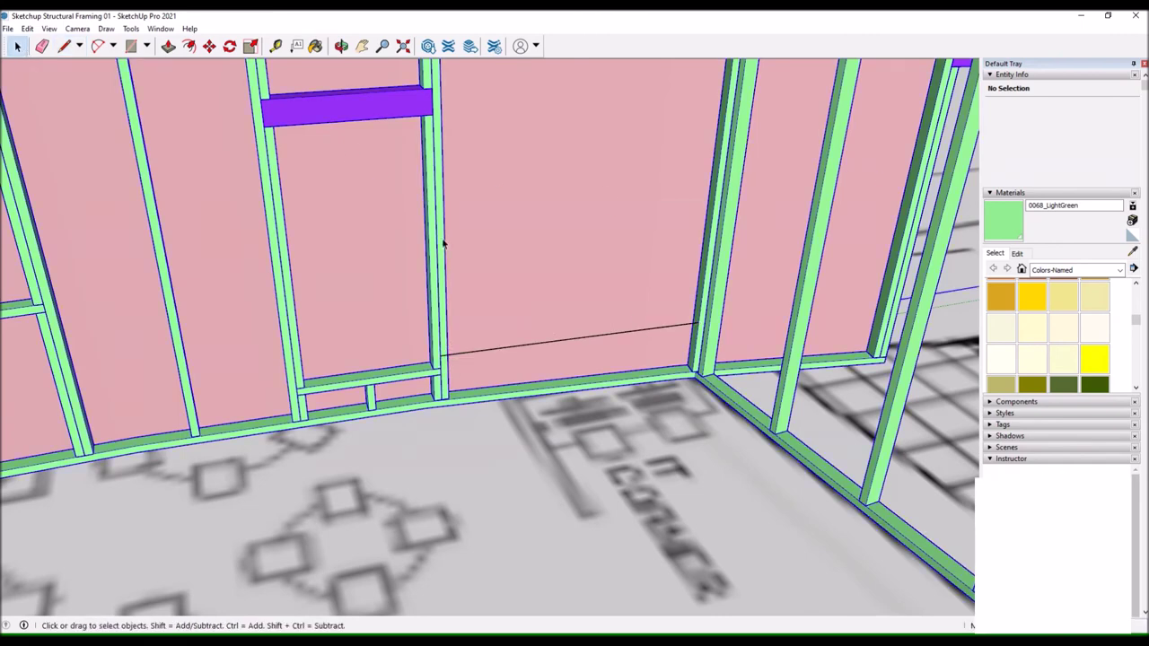
left_click(442, 242)
key("m")
scroll("up", 3)
scroll("down", 3)
scroll("up", 3)
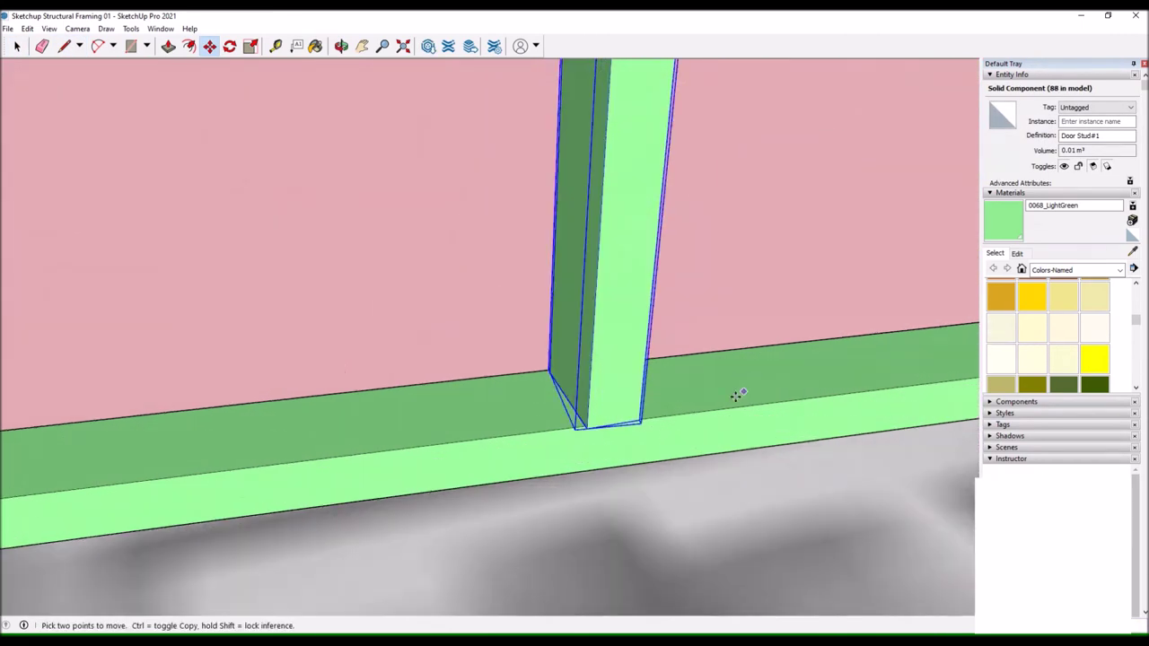
left_click(229, 46)
scroll("up", 3)
left_click_drag(520, 437, 673, 431)
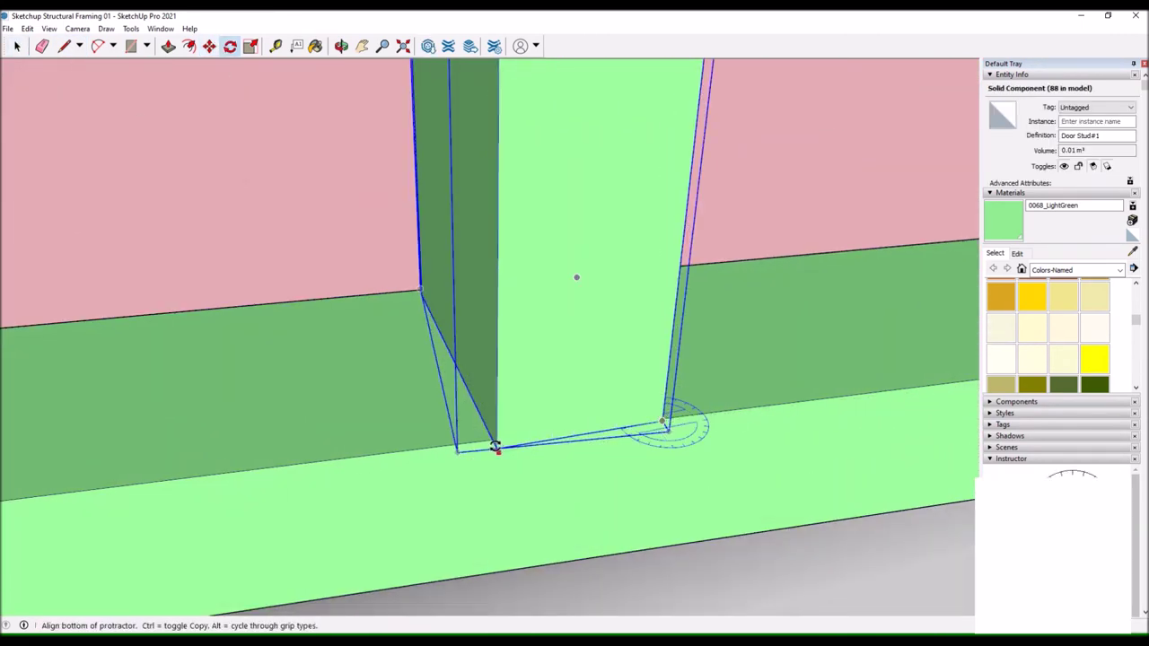
scroll("down", 3)
key("space")
scroll("down", 3)
left_click(391, 108)
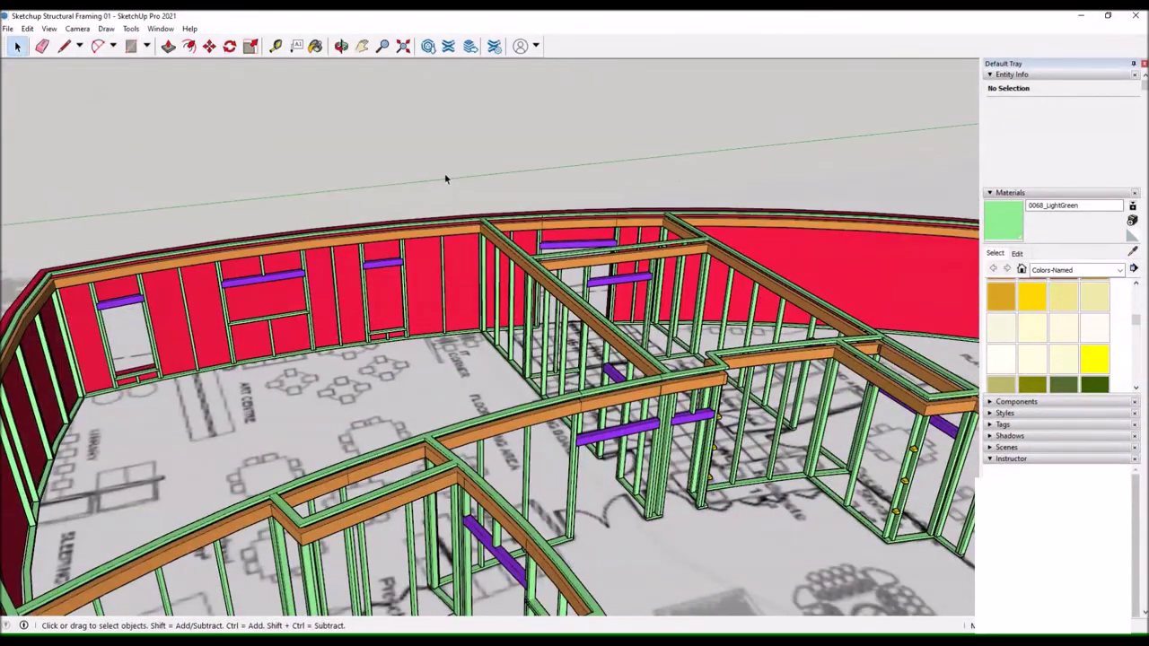
Face the red wall squarely and start a line at the purple blocking corner.
right_click(661, 323)
left_click_drag(661, 323, 282, 329)
scroll("up", 3)
scroll("up", 3)
scroll("up", 3)
left_click_drag(290, 238, 323, 431)
scroll("up", 3)
key("l")
scroll("up", 3)
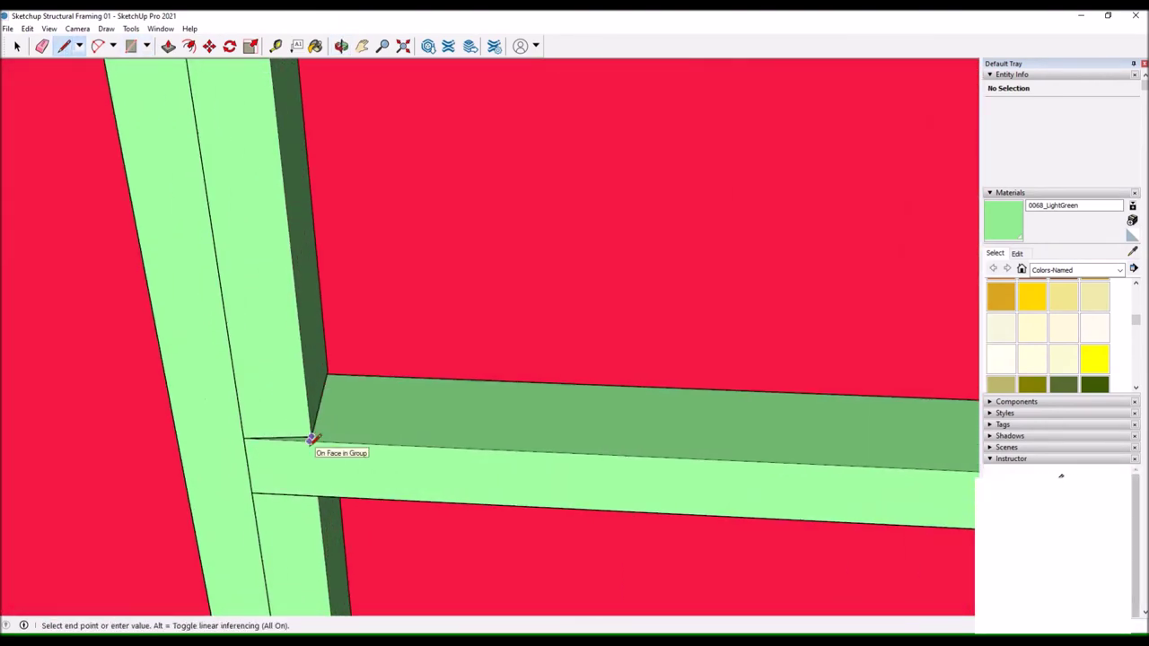
scroll("up", 3)
scroll("down", 3)
left_click_drag(337, 455, 403, 266)
scroll("up", 3)
scroll("up", 3)
left_click(355, 220)
Orbit around the red wall's green beam, lower stud and purple blocking.
left_click_drag(359, 218, 782, 366)
scroll("up", 3)
scroll("up", 3)
scroll("down", 3)
left_click_drag(672, 346, 512, 111)
scroll("up", 3)
left_click_drag(593, 183, 571, 409)
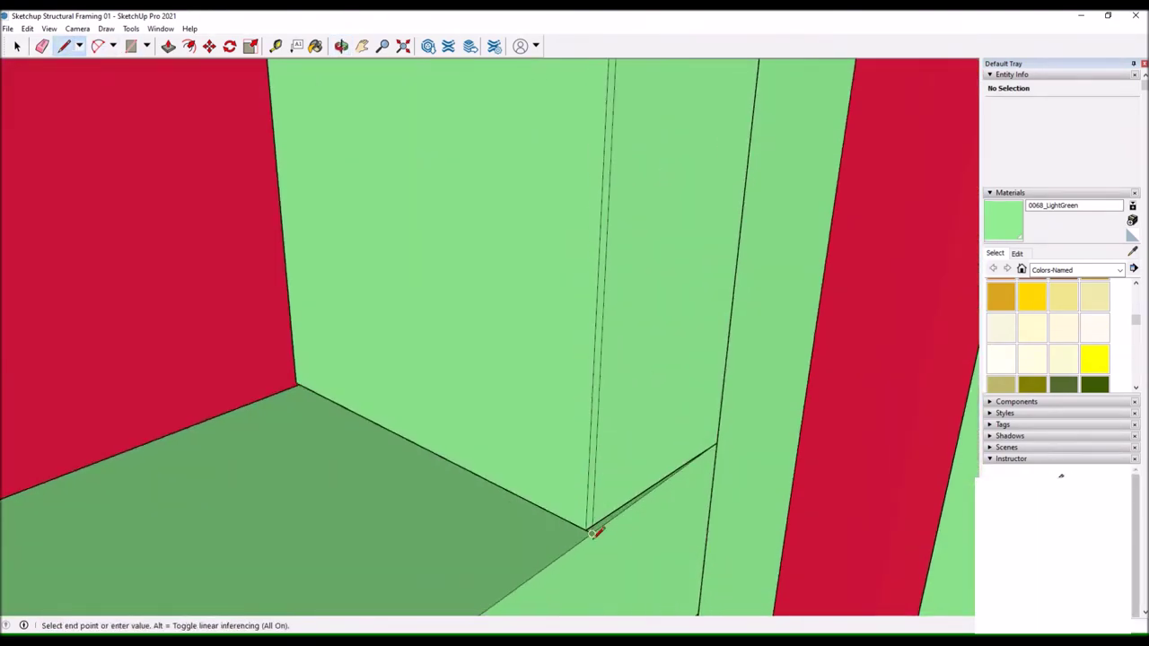
left_click_drag(664, 439, 623, 467)
scroll("down", 3)
left_click_drag(623, 410, 629, 269)
scroll("up", 3)
Select five stray edges along the red wall, then clear the selection.
left_click_drag(626, 226, 607, 461)
key("Escape")
scroll("down", 3)
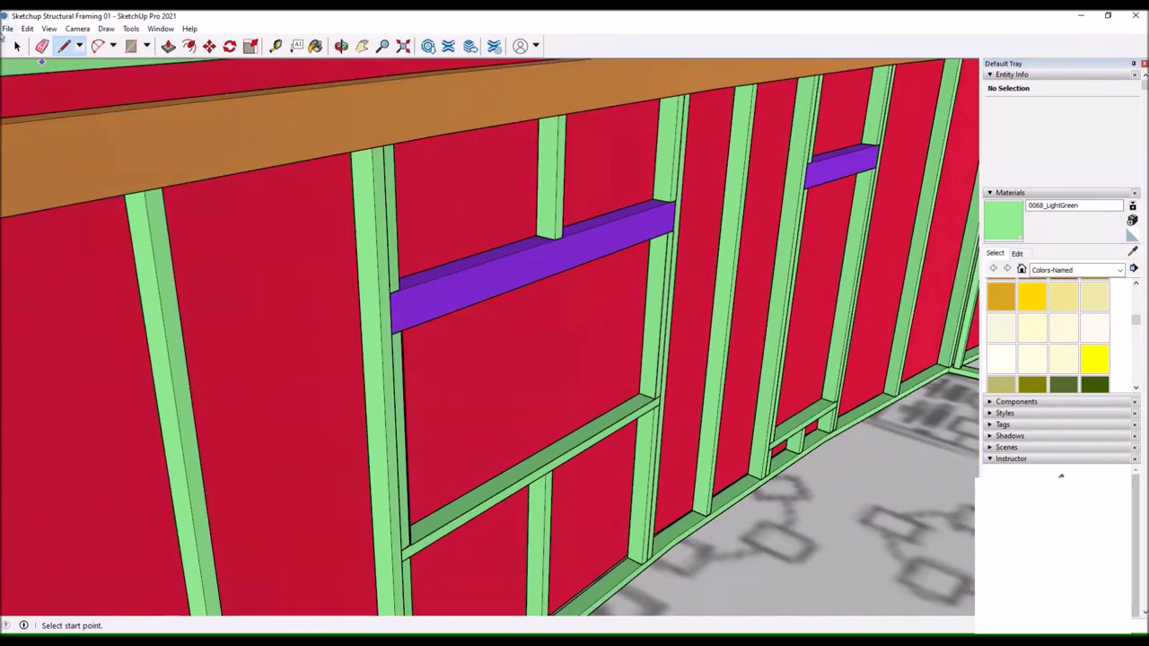
scroll("up", 3)
key("space")
left_click(420, 545)
scroll("up", 3)
key("Escape")
Copy the white board with Move and Ctrl so it sits between the red wall's studs.
left_click_drag(248, 472, 516, 272)
scroll("down", 3)
scroll("down", 3)
scroll("up", 3)
scroll("up", 3)
left_click_drag(485, 413, 503, 435)
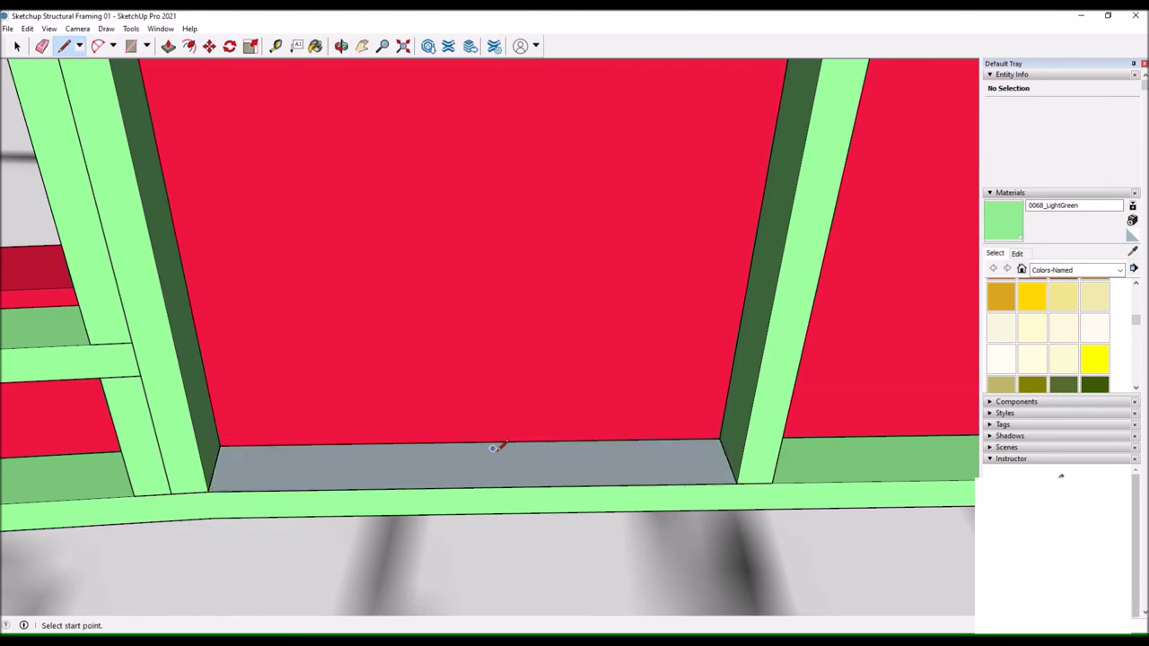
scroll("down", 3)
key("p")
left_click(442, 539)
key("m")
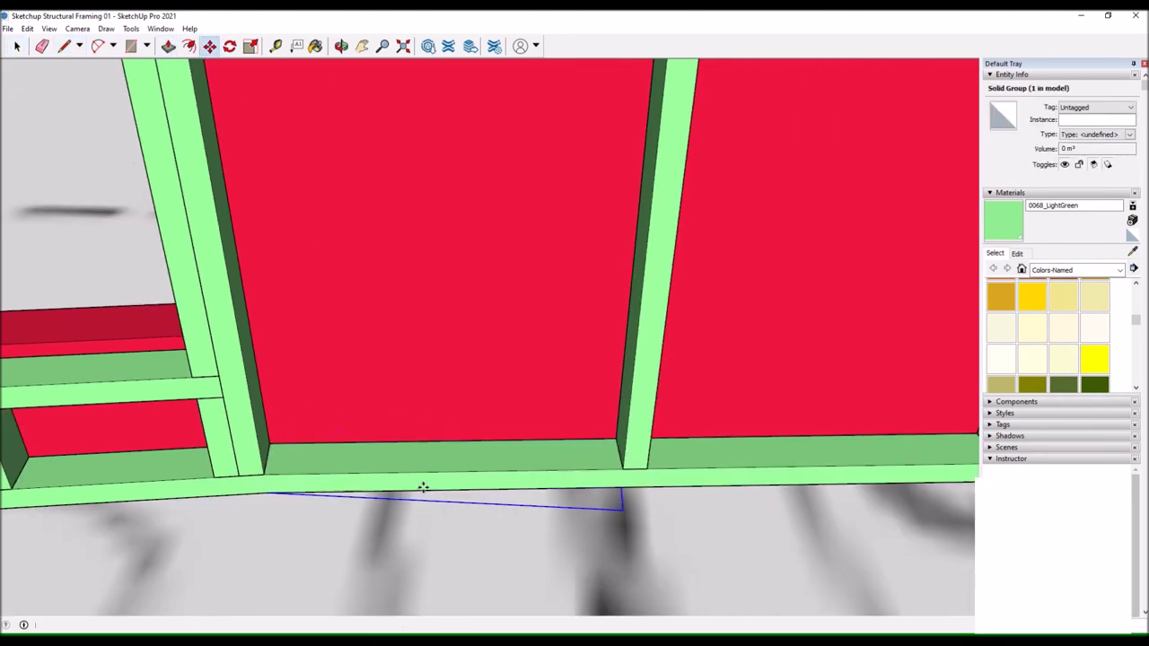
scroll("down", 3)
left_click_drag(269, 359, 328, 482)
scroll("down", 3)
scroll("down", 3)
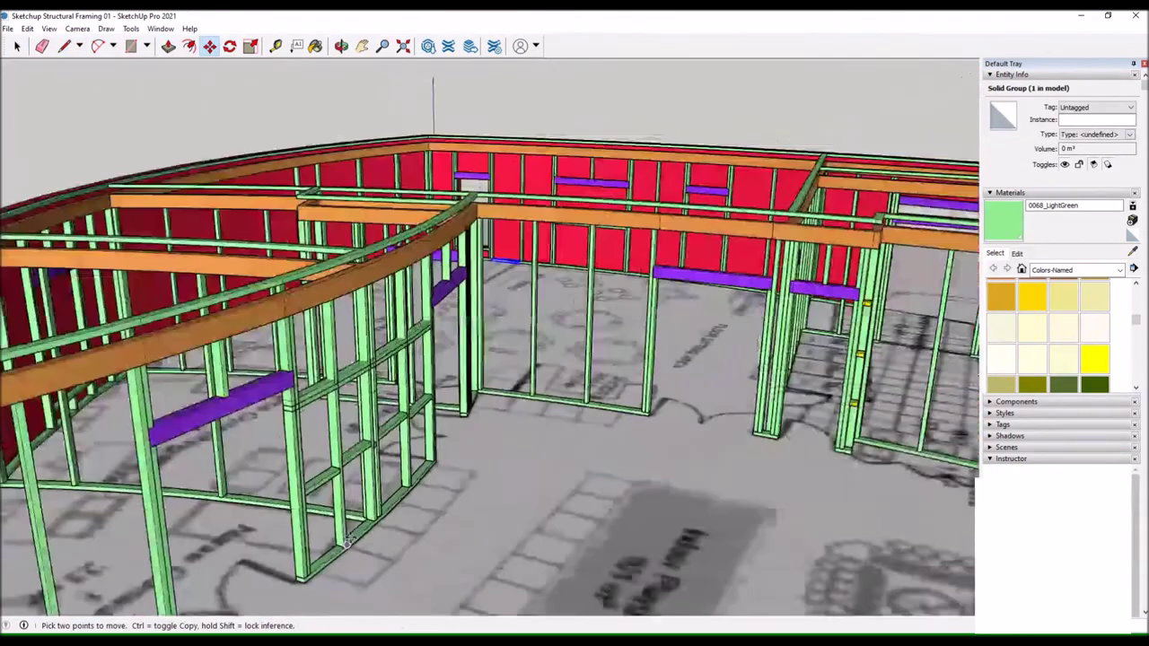
scroll("up", 3)
left_click_drag(320, 531, 508, 407)
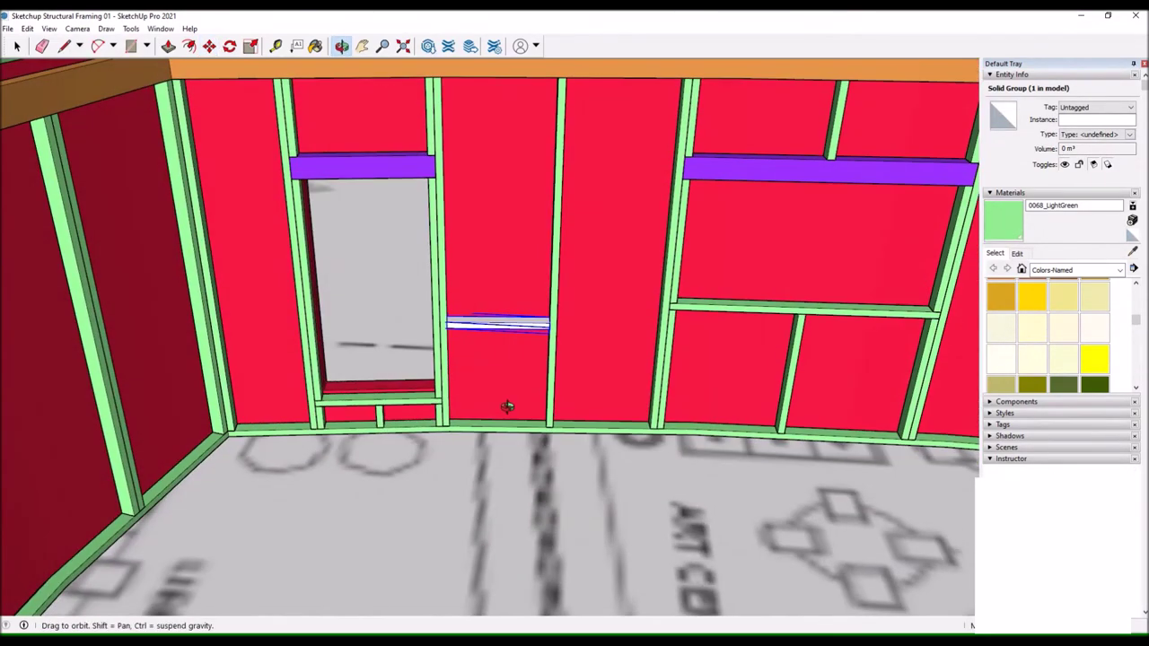
left_click(208, 46)
Copy another board beside the door opening and drop it at the stud midpoint.
scroll("down", 3)
key("m")
scroll("up", 3)
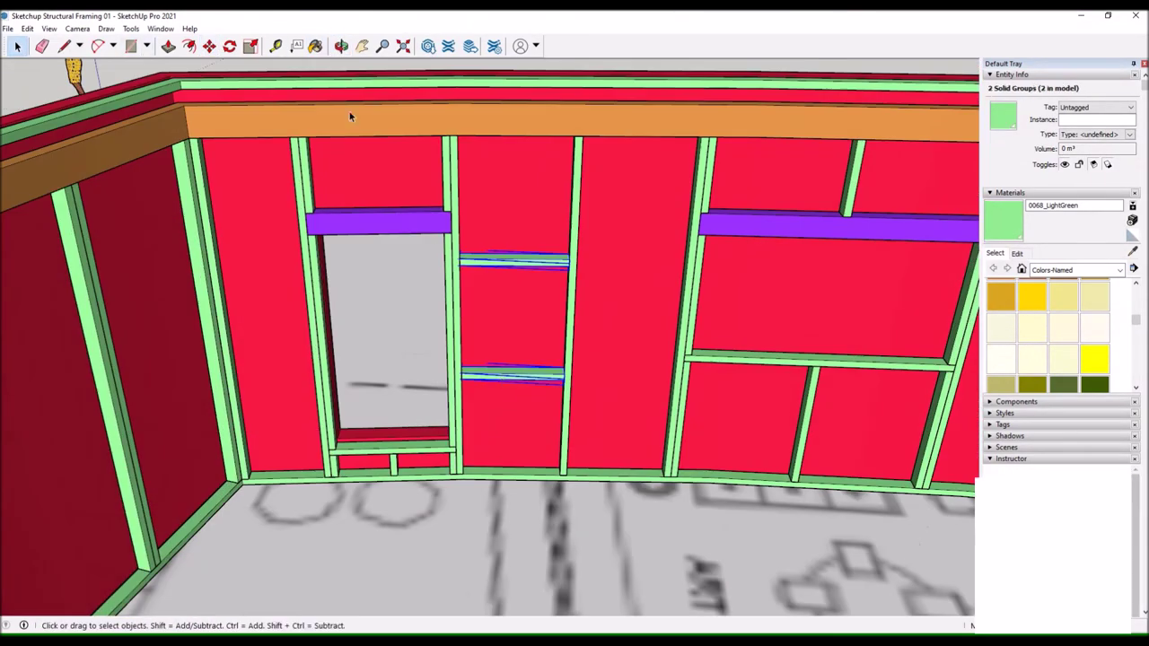
scroll("up", 3)
scroll("up", 3)
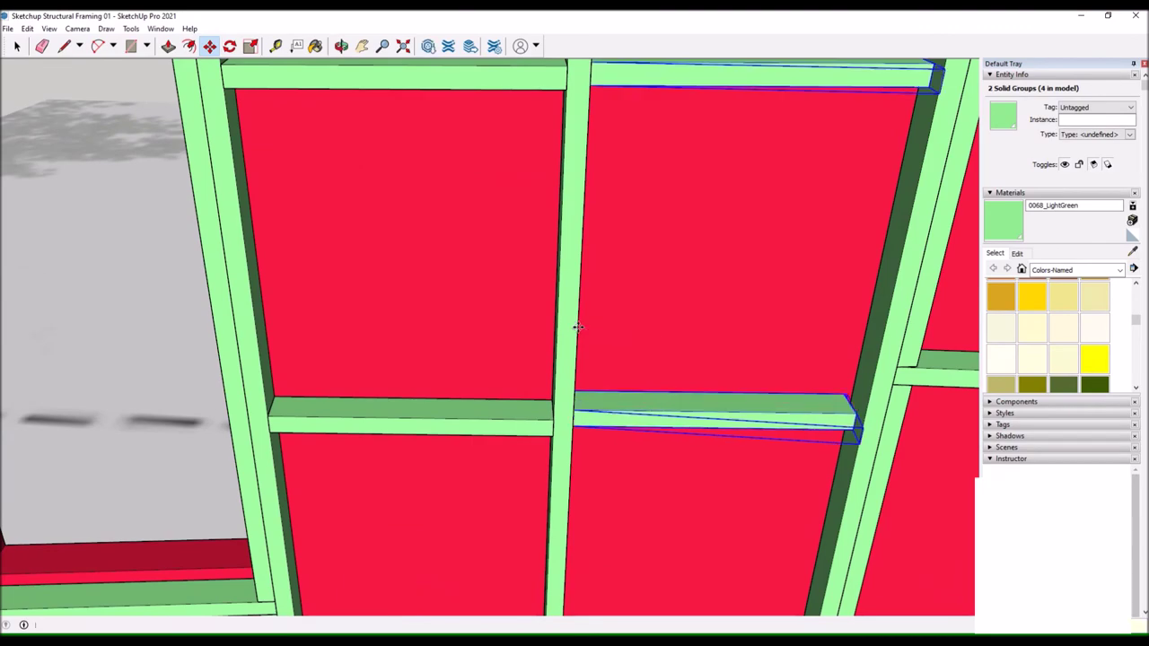
left_click_drag(577, 327, 405, 57)
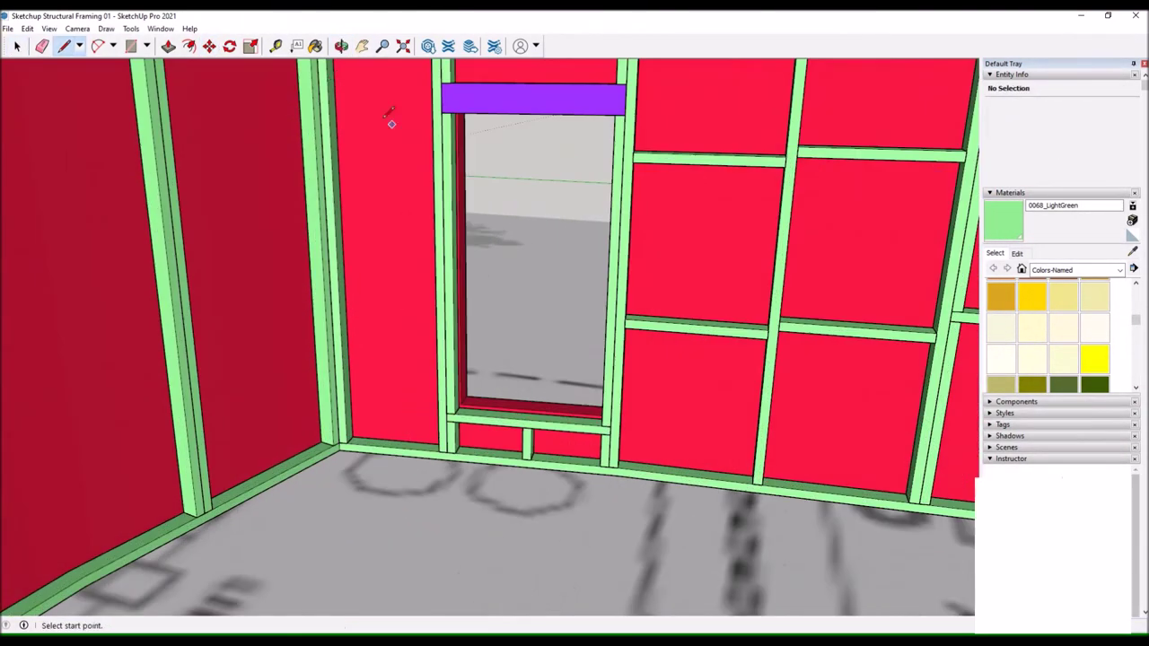
left_click_drag(391, 123, 467, 376)
left_click(267, 513)
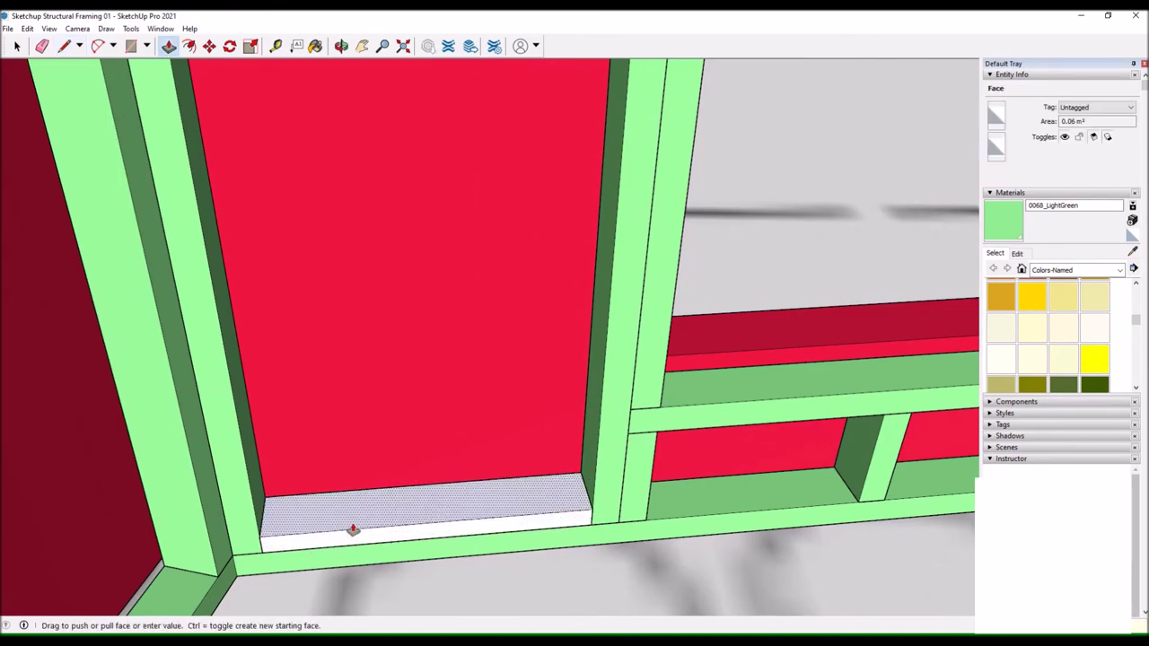
left_click_drag(593, 525, 692, 349)
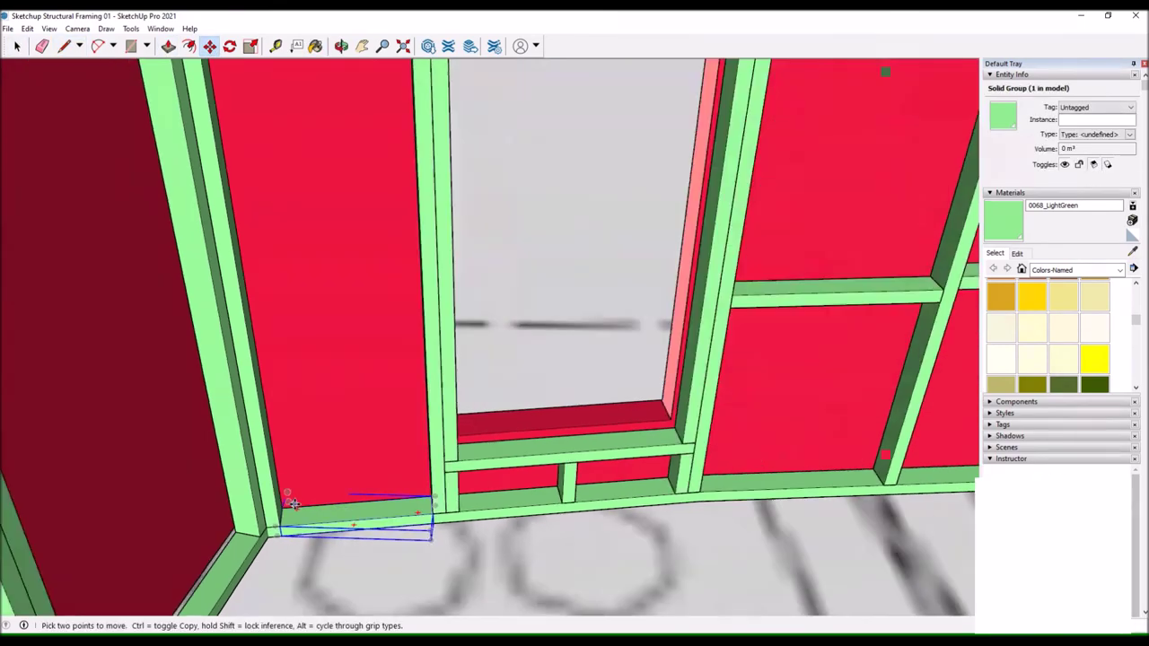
left_click(715, 171)
Review the whole blocked wall and select the wall group.
left_click_drag(715, 170, 279, 381)
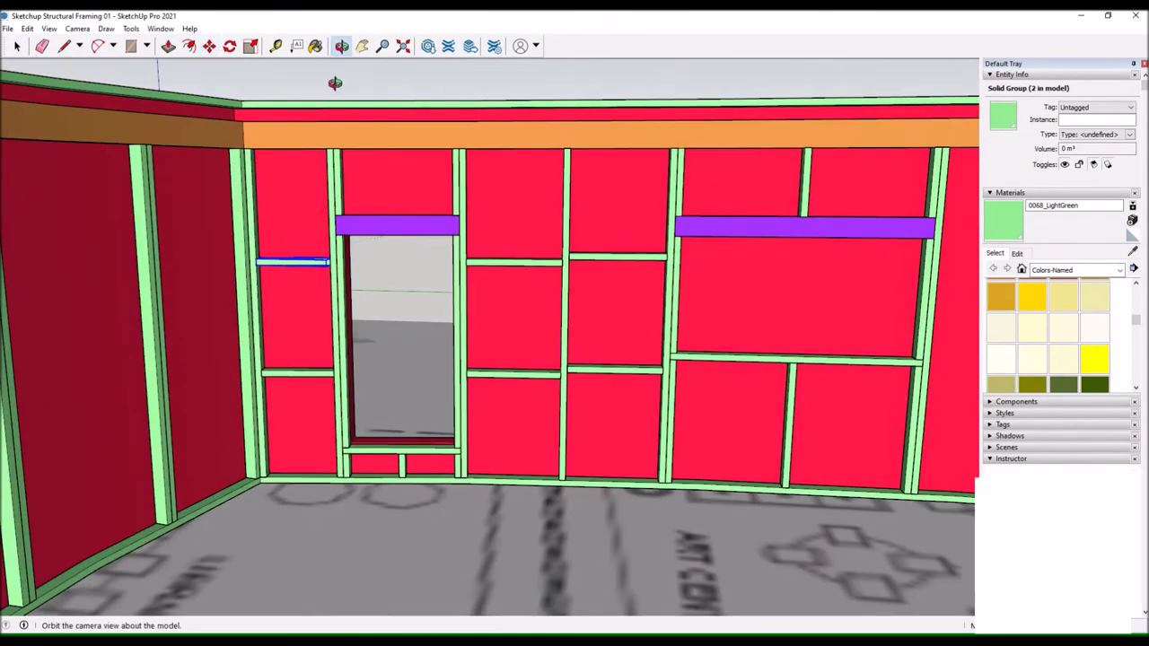
left_click_drag(341, 45, 123, 113)
scroll("up", 3)
scroll("up", 3)
key("space")
left_click(303, 90)
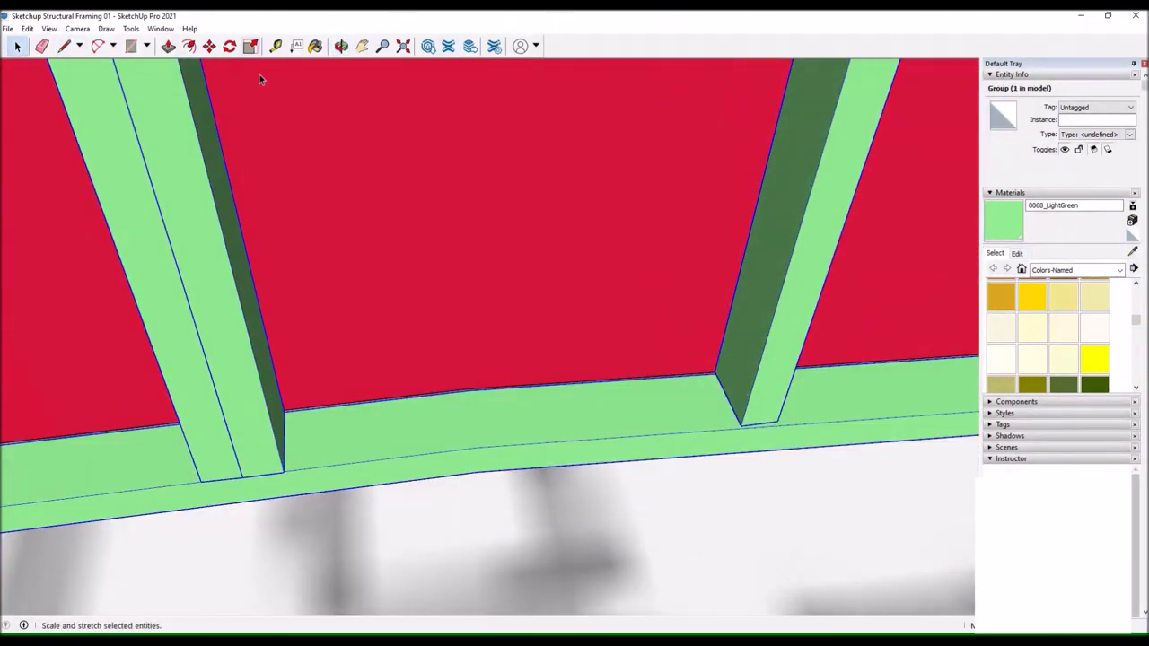
Enter the wall group for editing and look over the whole framed wall.
double_click(304, 90)
scroll("up", 3)
key("q")
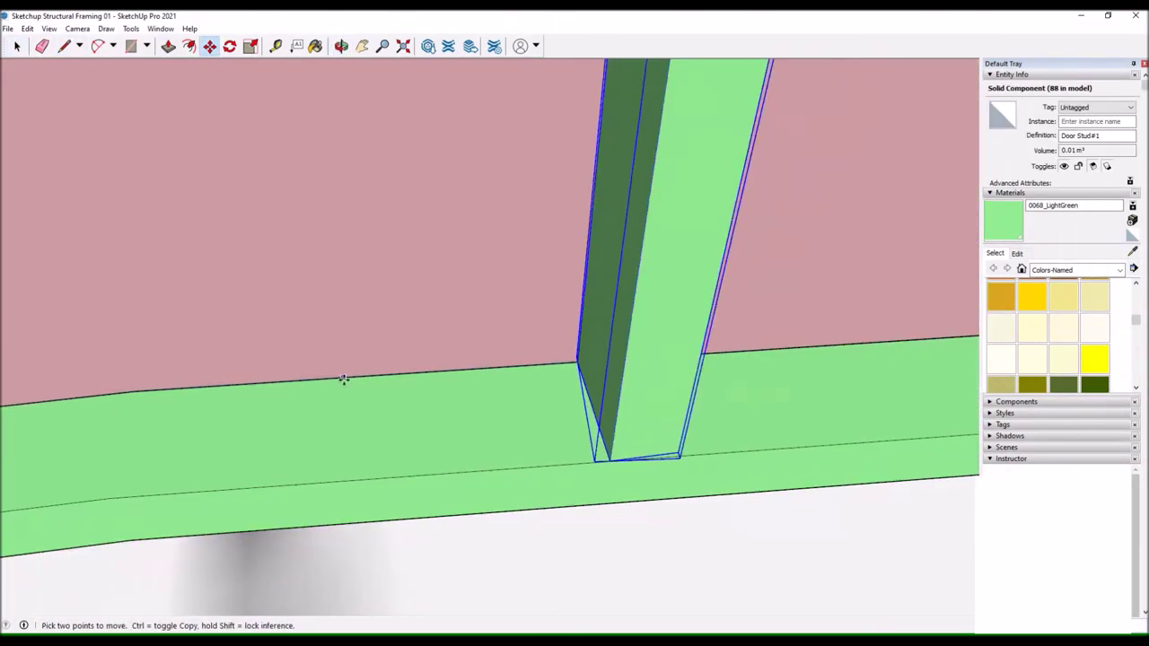
left_click(427, 473)
scroll("up", 3)
scroll("down", 3)
scroll("down", 3)
left_click_drag(397, 488, 115, 166)
Draw a line outline across the bottom plate between two studs' bottom corners.
key("l")
scroll("up", 3)
scroll("up", 3)
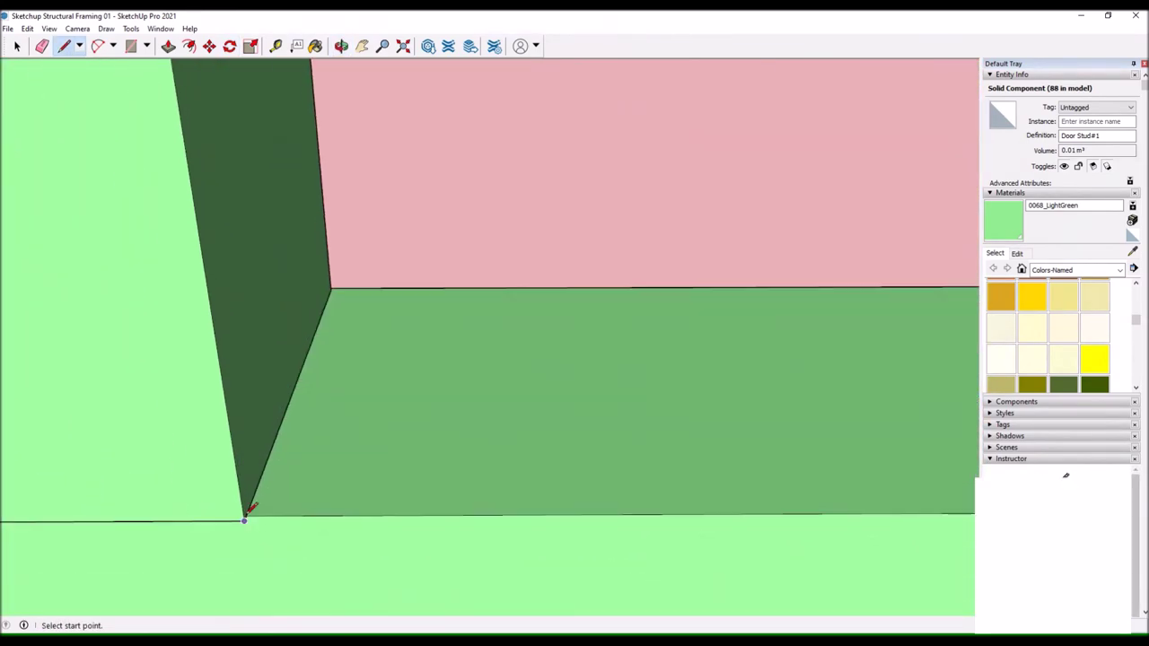
left_click(336, 280)
scroll("down", 3)
scroll("up", 3)
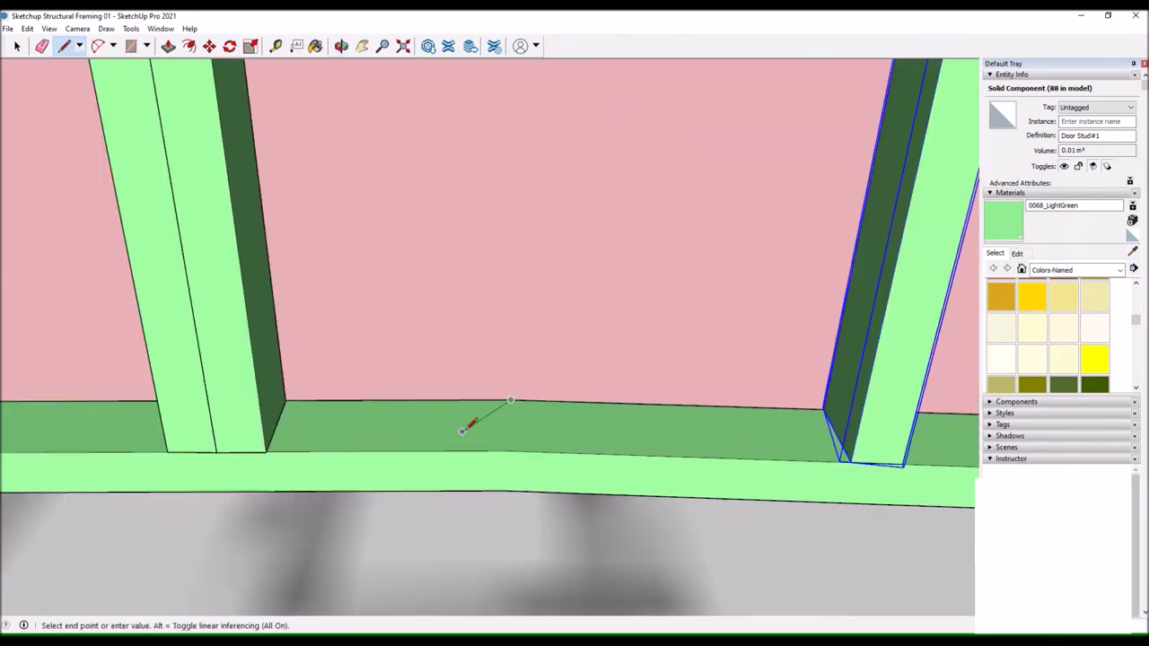
scroll("up", 3)
scroll("down", 3)
scroll("up", 3)
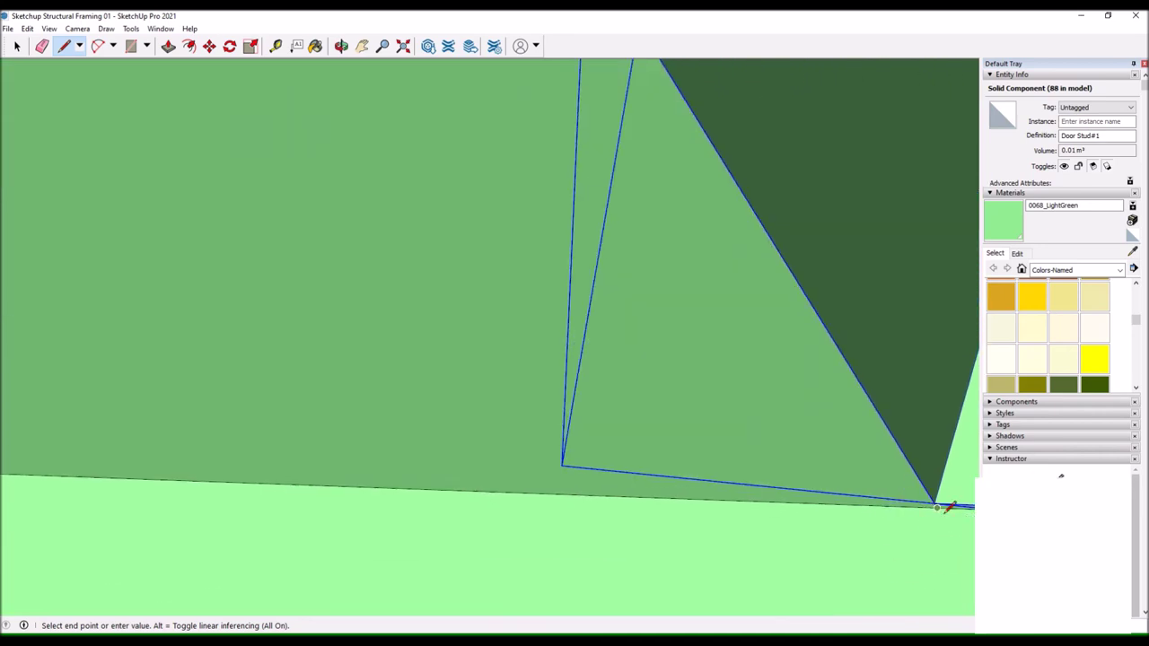
left_click(936, 508)
scroll("down", 3)
scroll("up", 3)
left_click(78, 506)
scroll("down", 3)
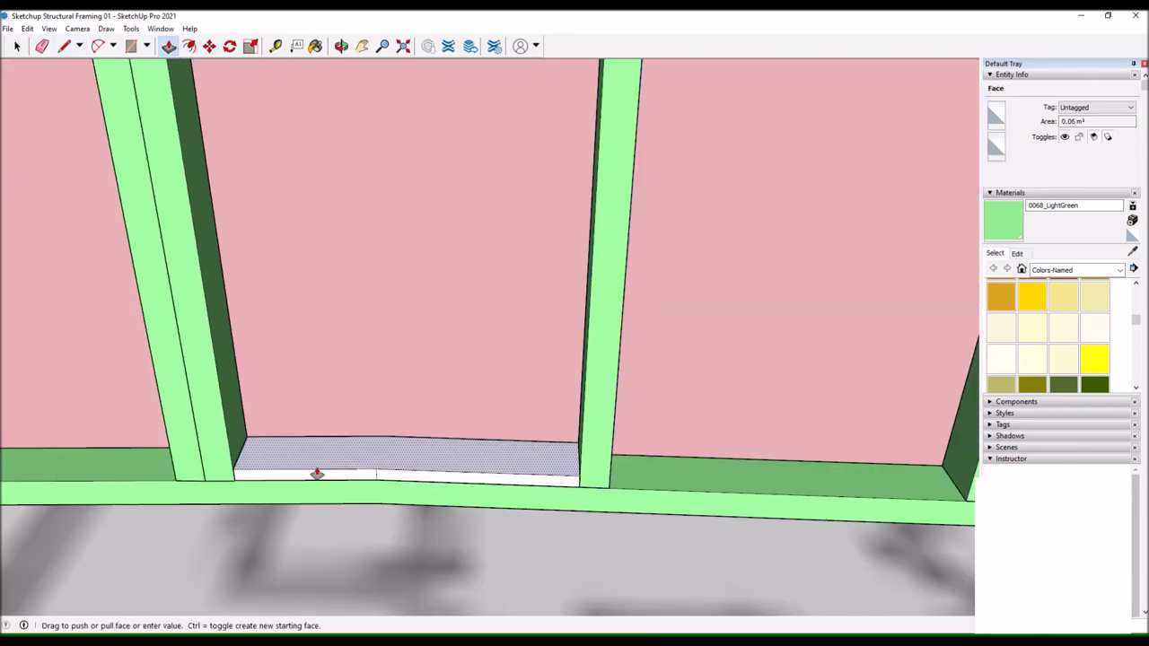
Pick up the new white block on the bottom plate with the Move tool.
left_click(468, 457)
scroll("up", 3)
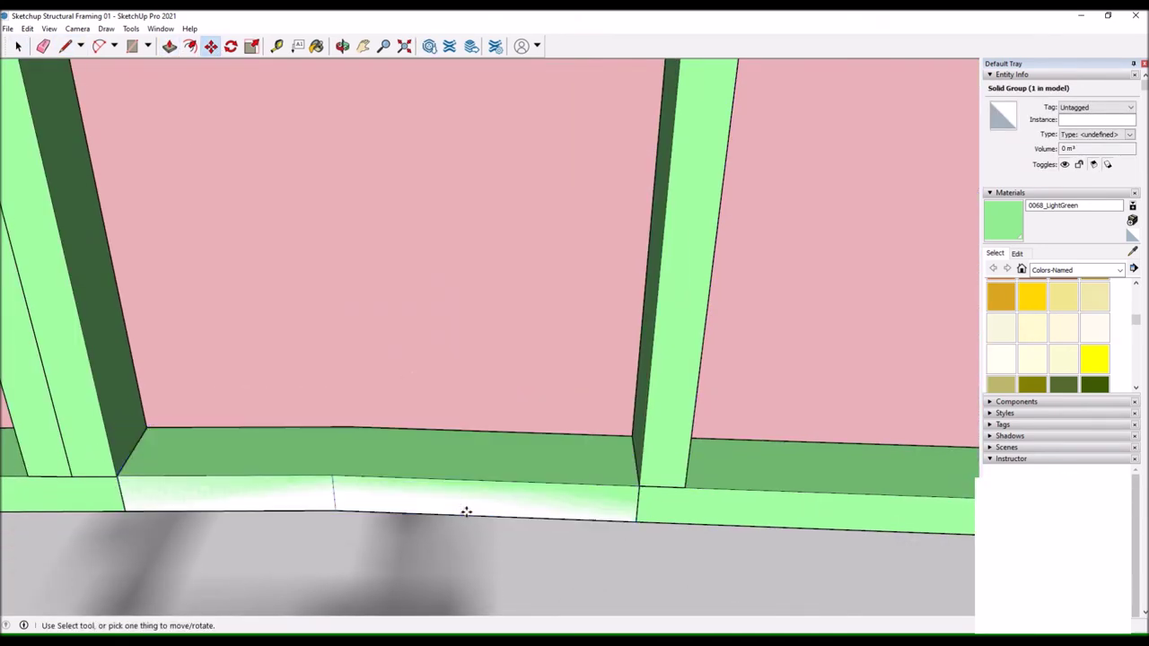
key("m")
scroll("down", 3)
scroll("up", 3)
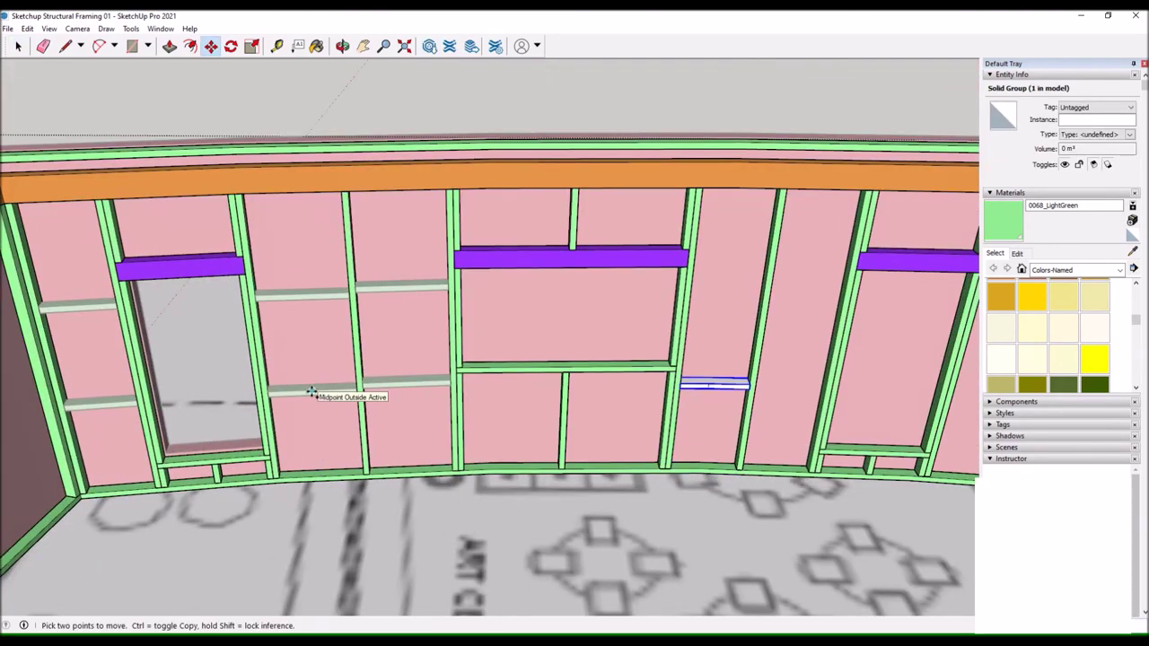
scroll("down", 3)
key("l")
scroll("up", 3)
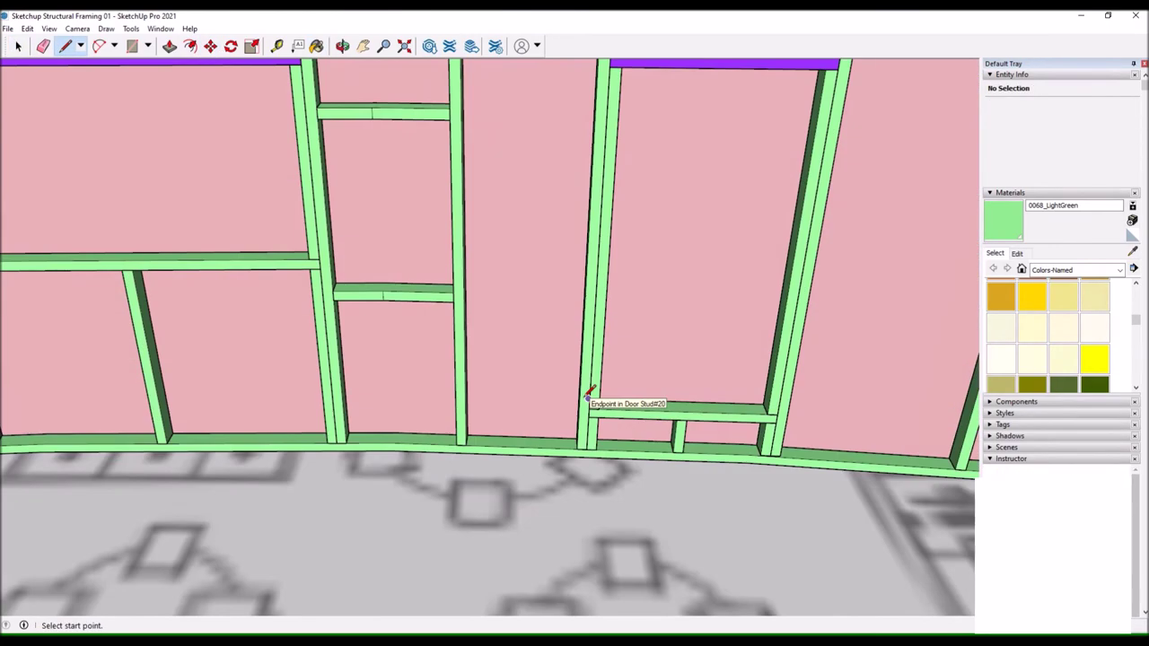
Select the white board at the right end of the horizontal green stud.
left_click_drag(588, 395, 333, 140)
scroll("up", 3)
scroll("up", 3)
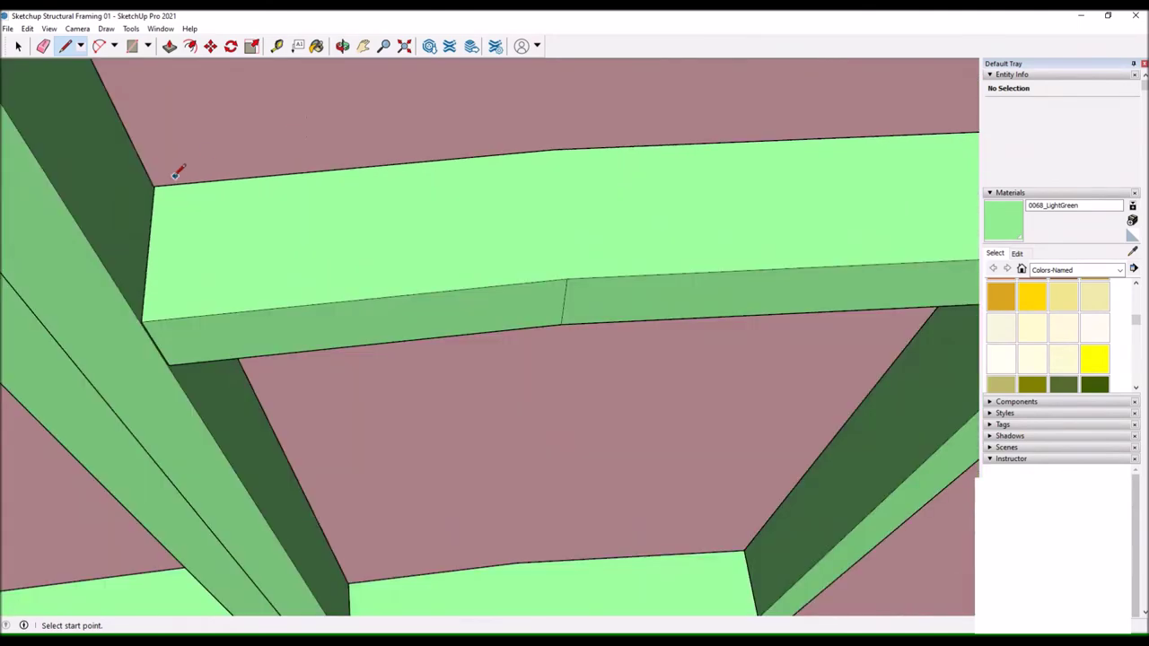
scroll("down", 3)
scroll("up", 3)
left_click_drag(744, 218, 837, 260)
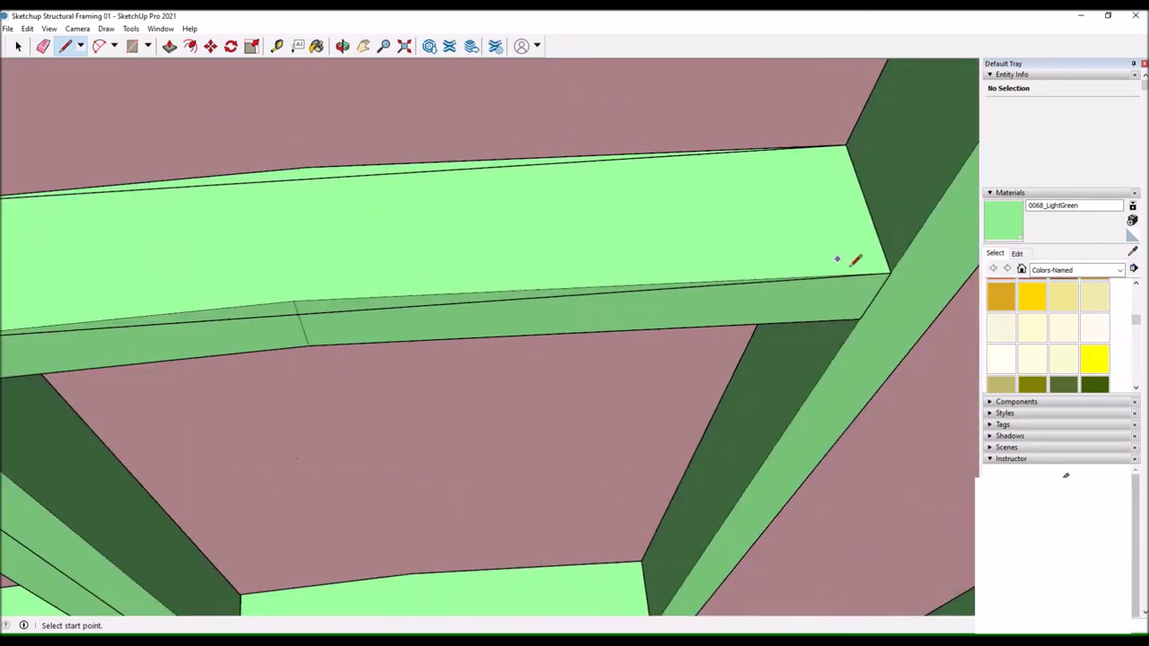
scroll("down", 3)
left_click(223, 249)
right_click(206, 264)
left_click_drag(206, 264, 338, 231)
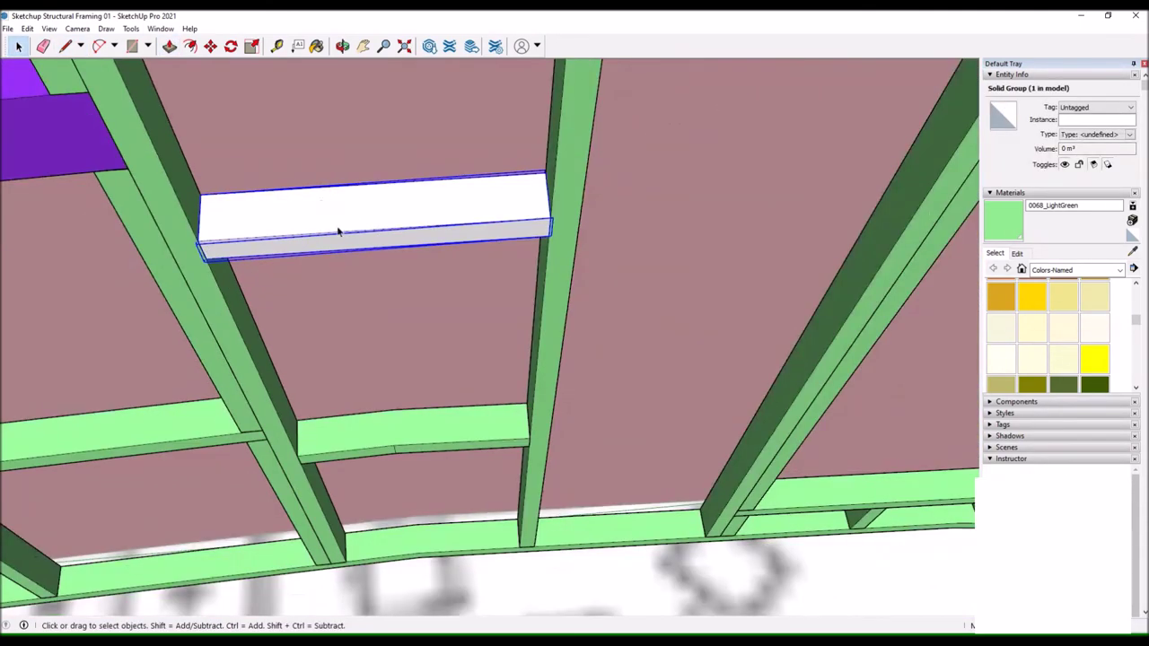
Ctrl-copy the white board down onto the lower cross stud.
left_click(440, 227)
key("ctrl")
scroll("down", 3)
left_click(367, 512)
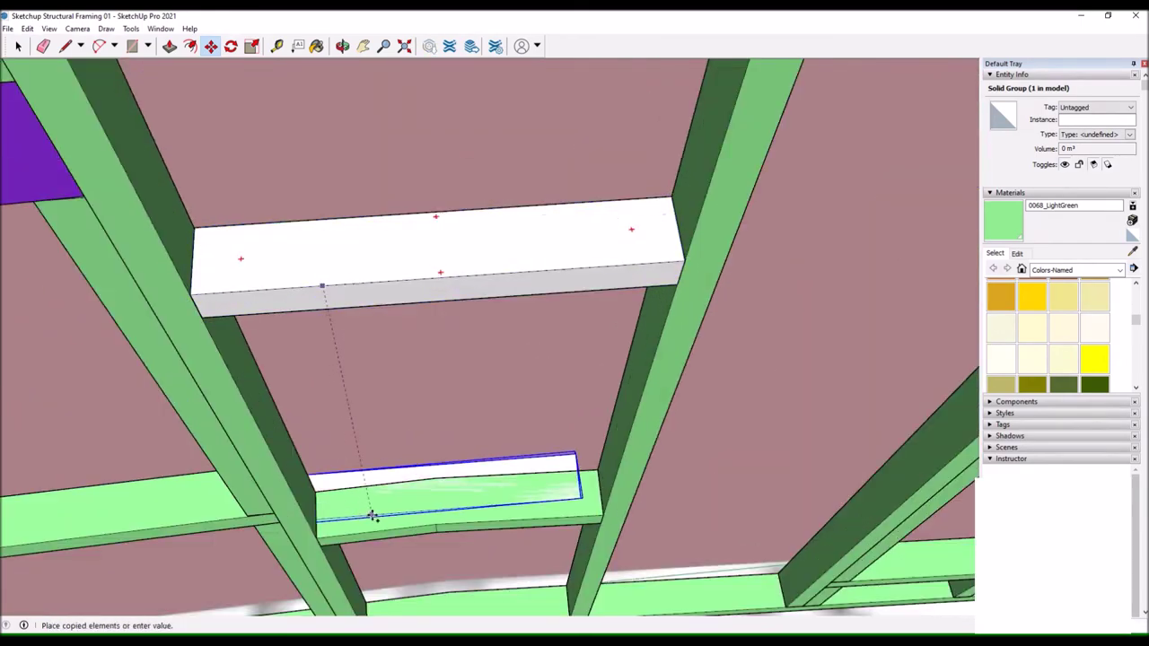
scroll("up", 3)
key("space")
Face the wall, cancel the stray line and switch to Push/Pull.
scroll("down", 3)
left_click_drag(496, 474, 602, 302)
scroll("up", 3)
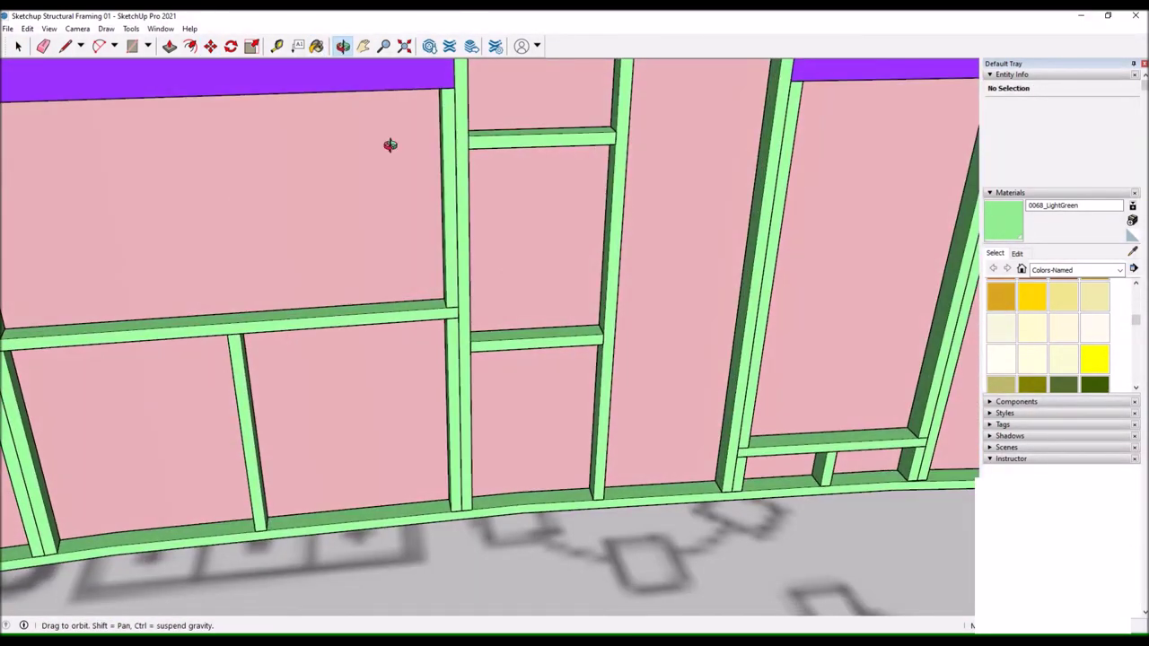
key("l")
scroll("up", 3)
key("Escape")
scroll("up", 3)
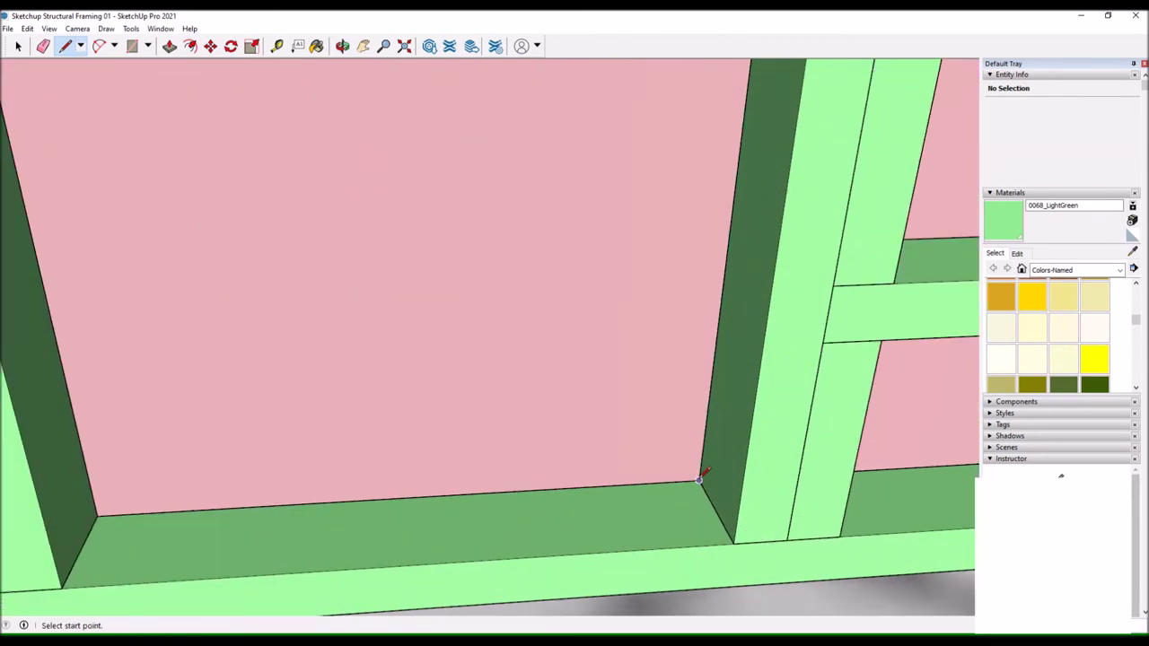
scroll("down", 3)
scroll("up", 3)
key("p")
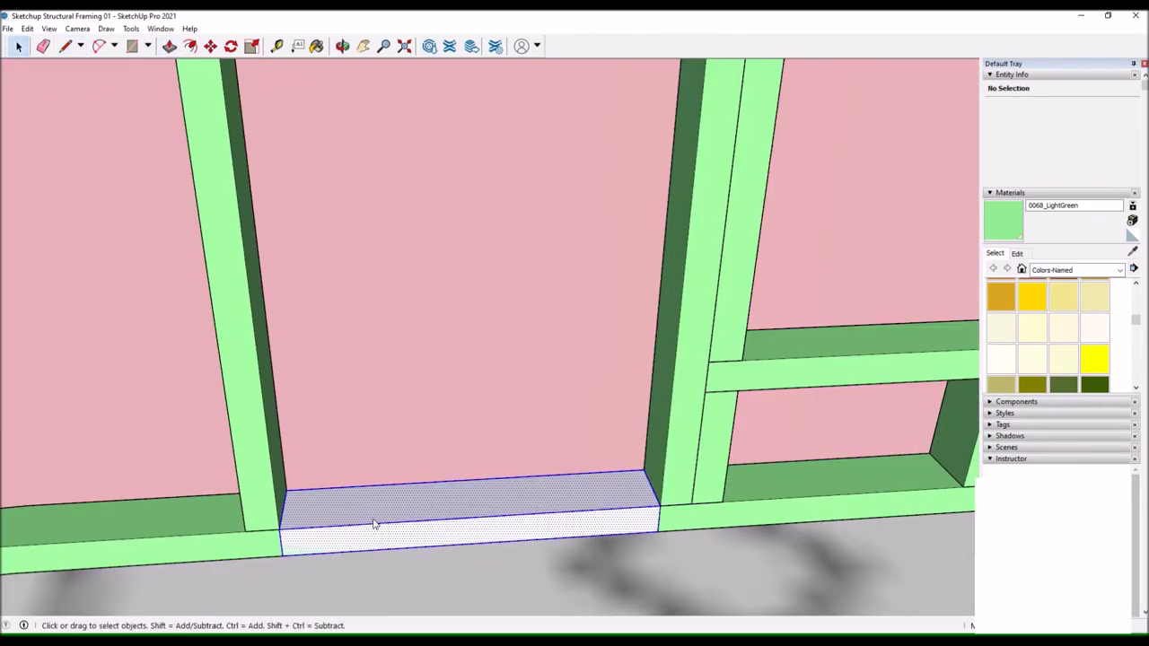
scroll("down", 3)
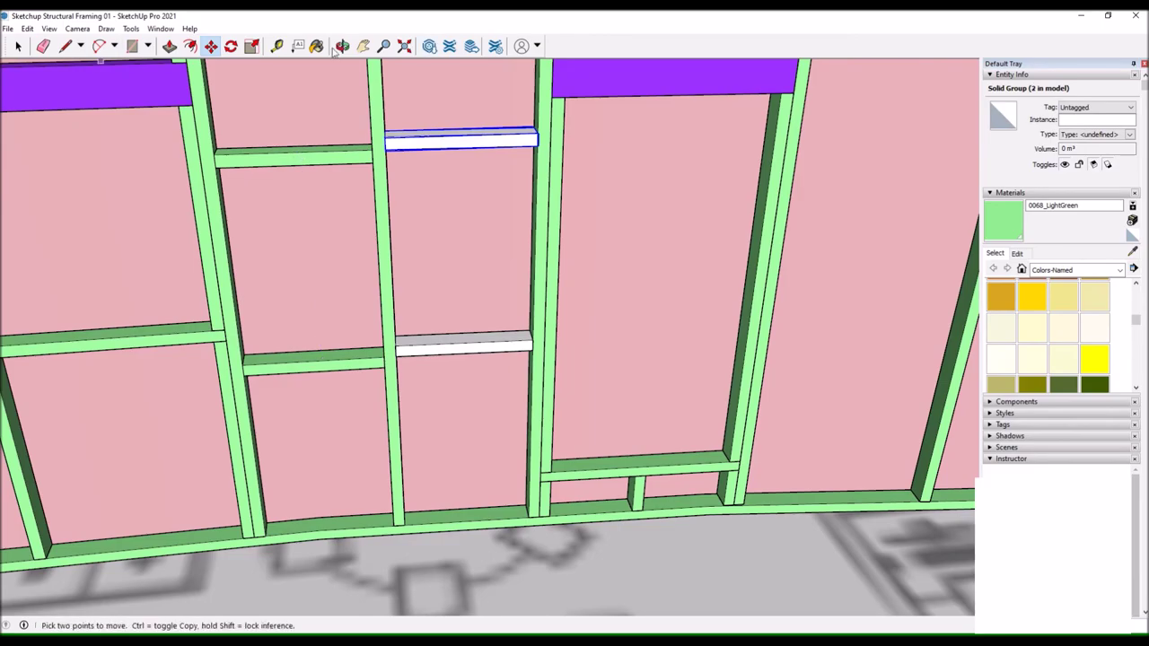
scroll("down", 3)
Move the new bottom-plate block up between the studs.
left_click_drag(255, 153, 646, 242)
scroll("up", 3)
scroll("down", 3)
scroll("up", 3)
key("l")
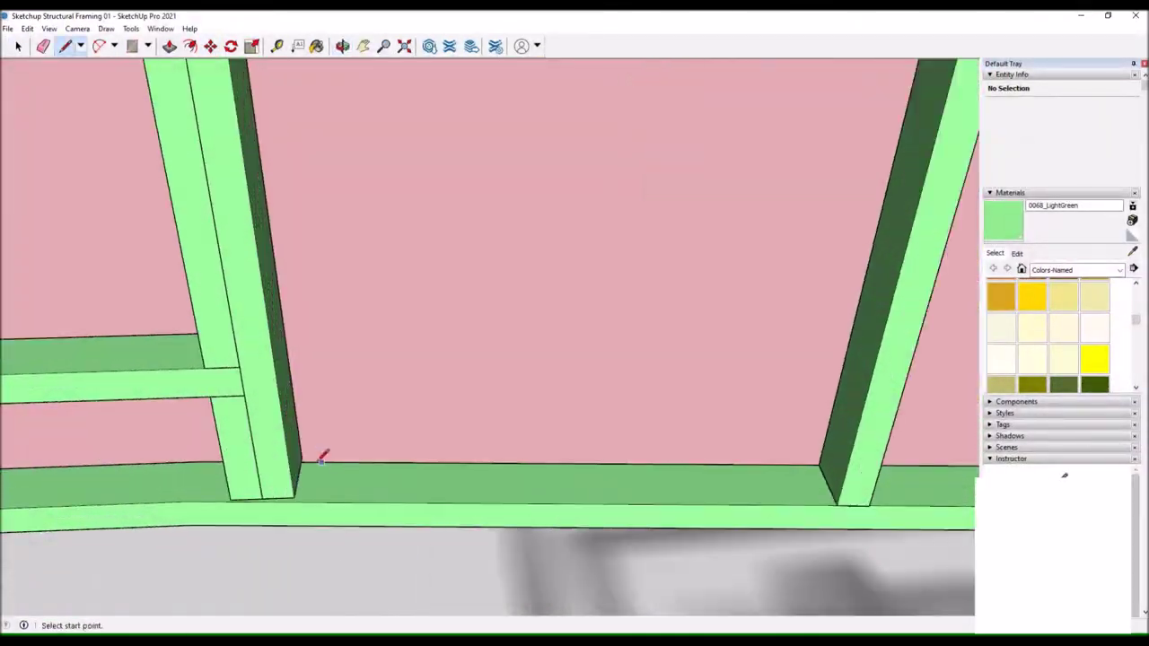
scroll("up", 3)
scroll("down", 3)
scroll("down", 3)
key("space")
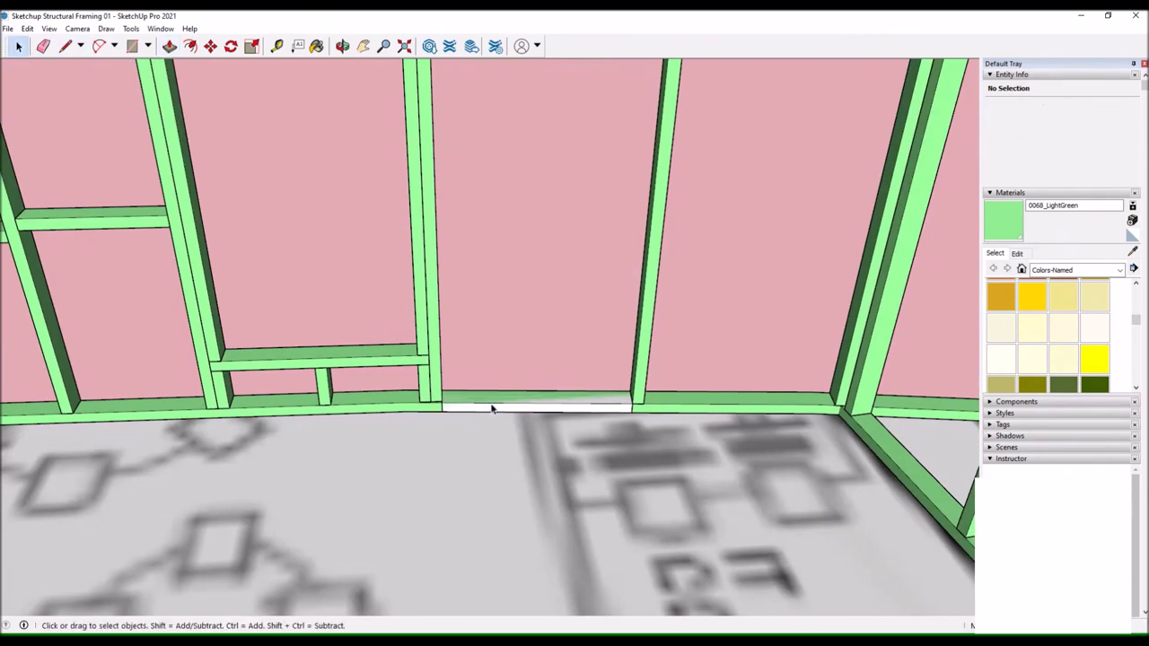
left_click(493, 416)
left_click(209, 46)
scroll("down", 3)
left_click(348, 421)
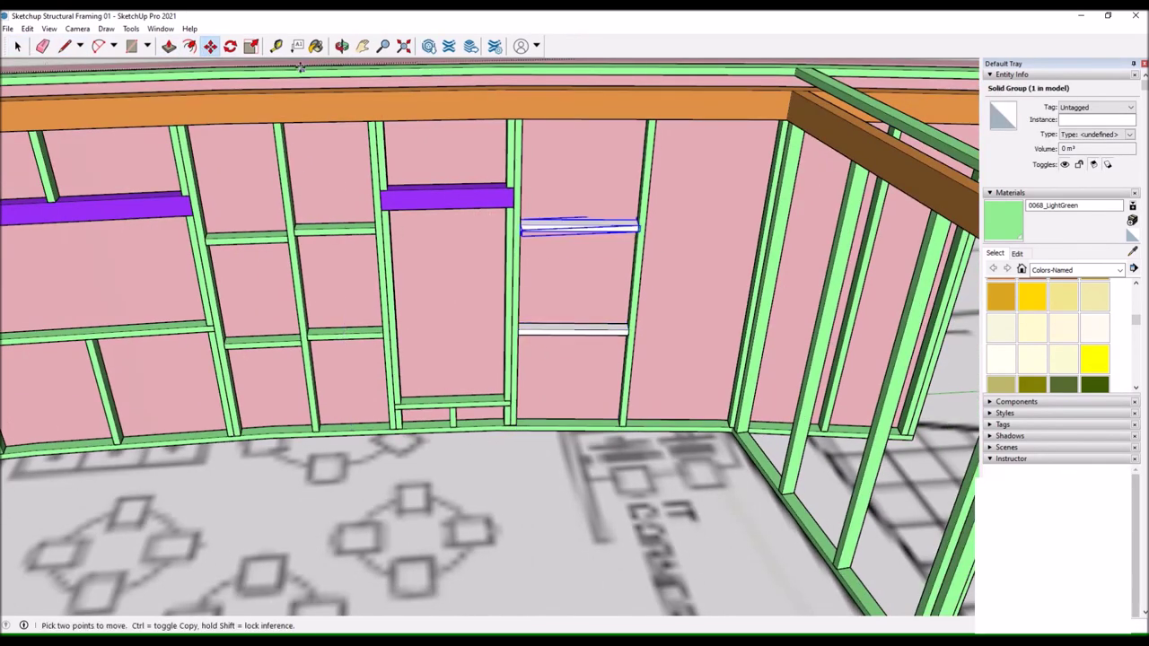
Place another copied white board between studs further along the bottom plate.
key("l")
scroll("up", 3)
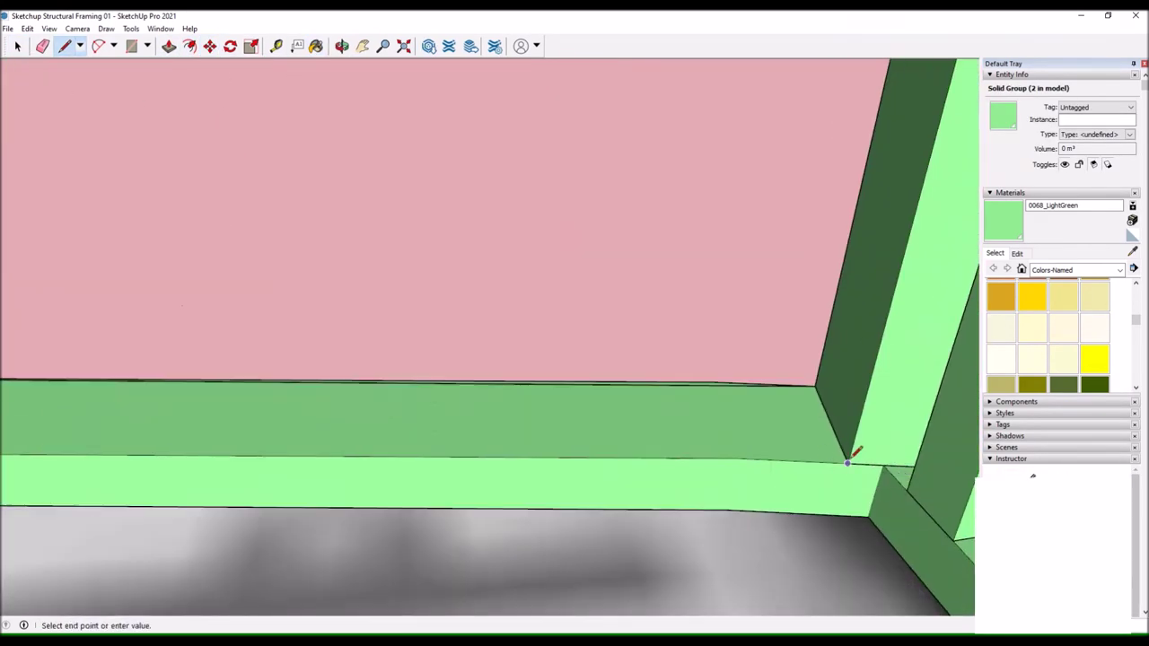
scroll("up", 3)
left_click_drag(686, 422, 380, 111)
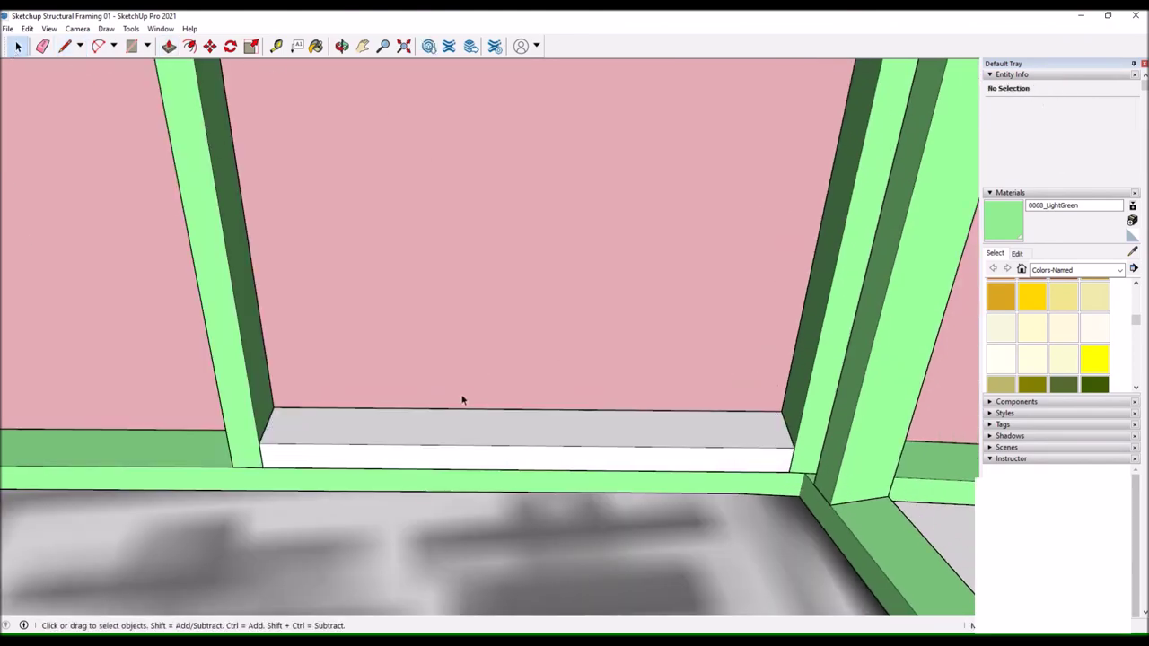
key("m")
scroll("down", 3)
scroll("down", 3)
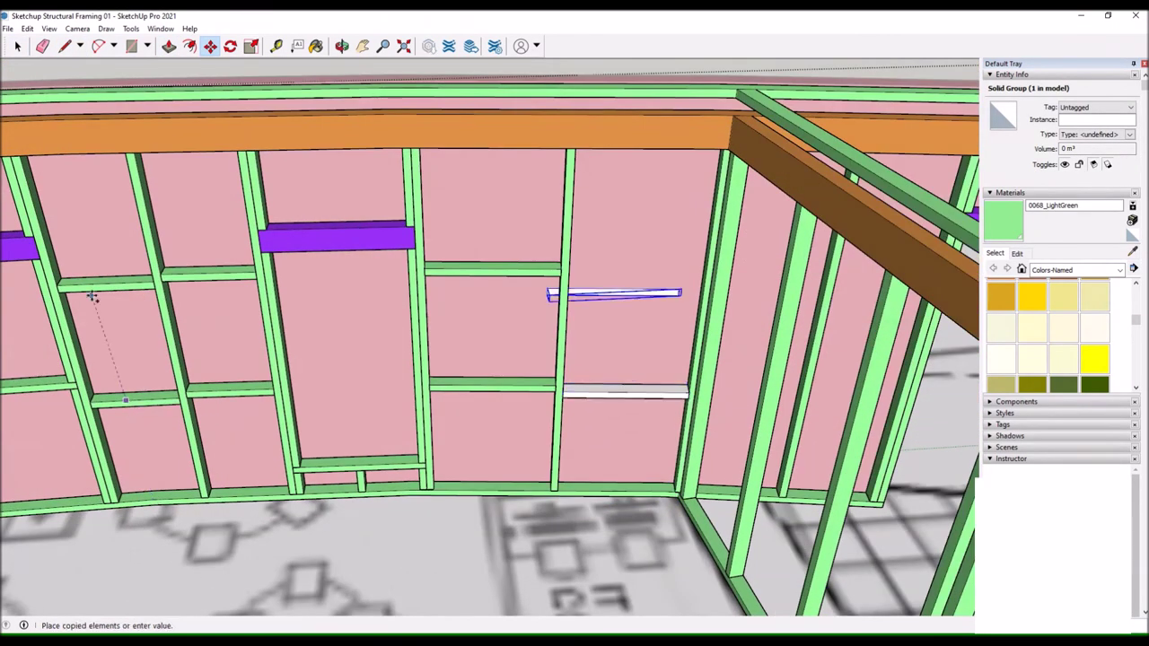
scroll("down", 3)
left_click(342, 46)
left_click_drag(633, 289, 554, 340)
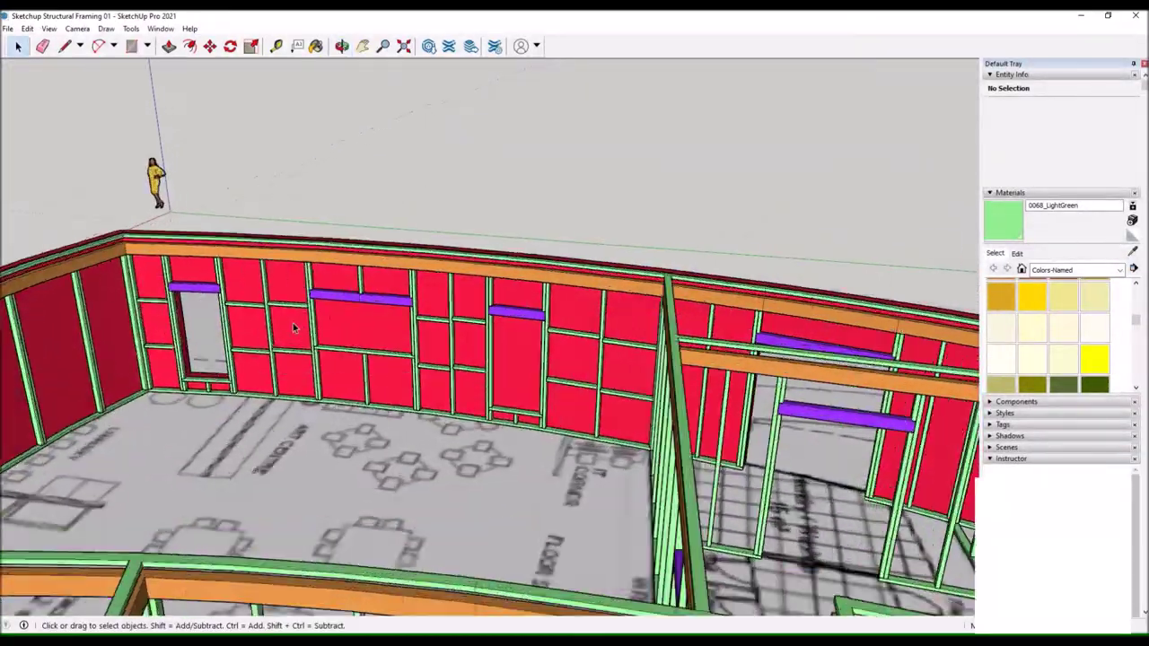
Intersect the crimson wall group with the first white box and delete the box, leaving the tall opening.
scroll("down", 3)
scroll("up", 3)
left_click_drag(215, 372, 859, 456)
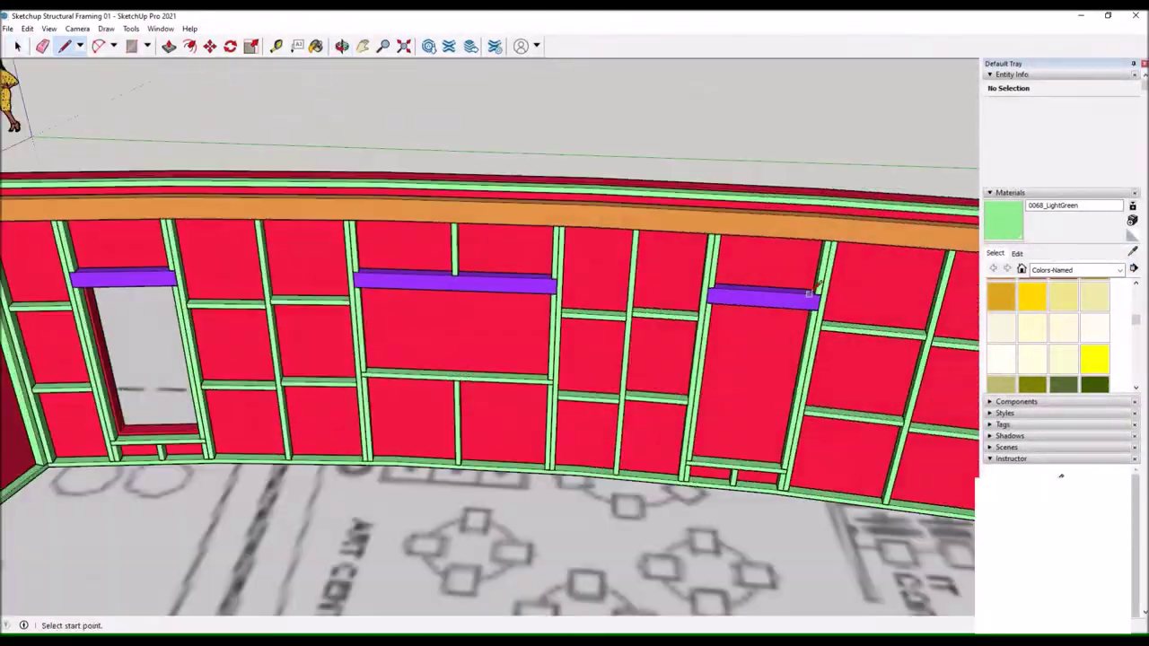
scroll("up", 3)
key("l")
scroll("up", 3)
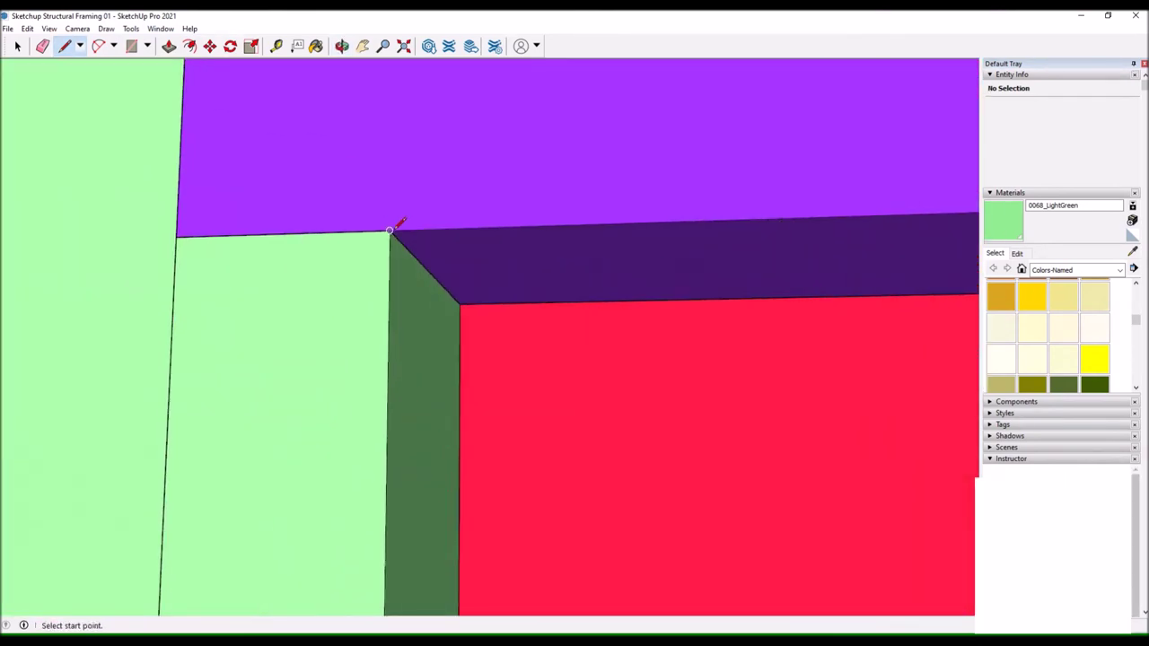
left_click(397, 225)
scroll("down", 3)
scroll("up", 3)
scroll("down", 3)
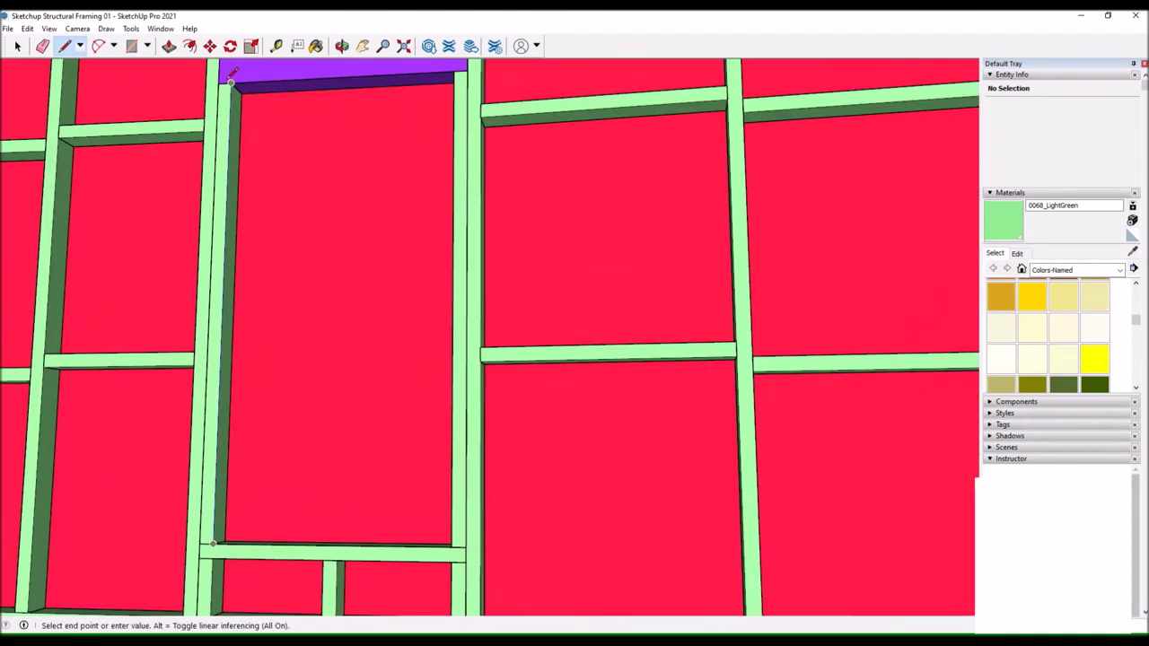
left_click_drag(802, 492, 193, 61)
left_click(512, 221)
left_click_drag(513, 220, 671, 249)
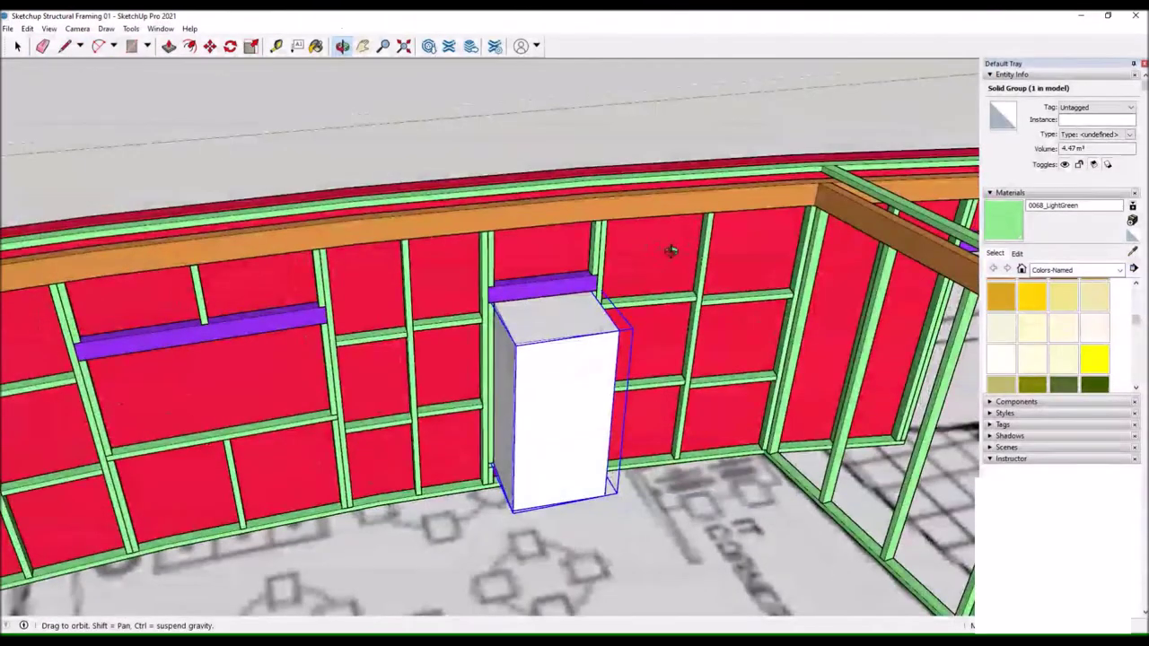
triple_click(376, 286)
right_click(376, 286)
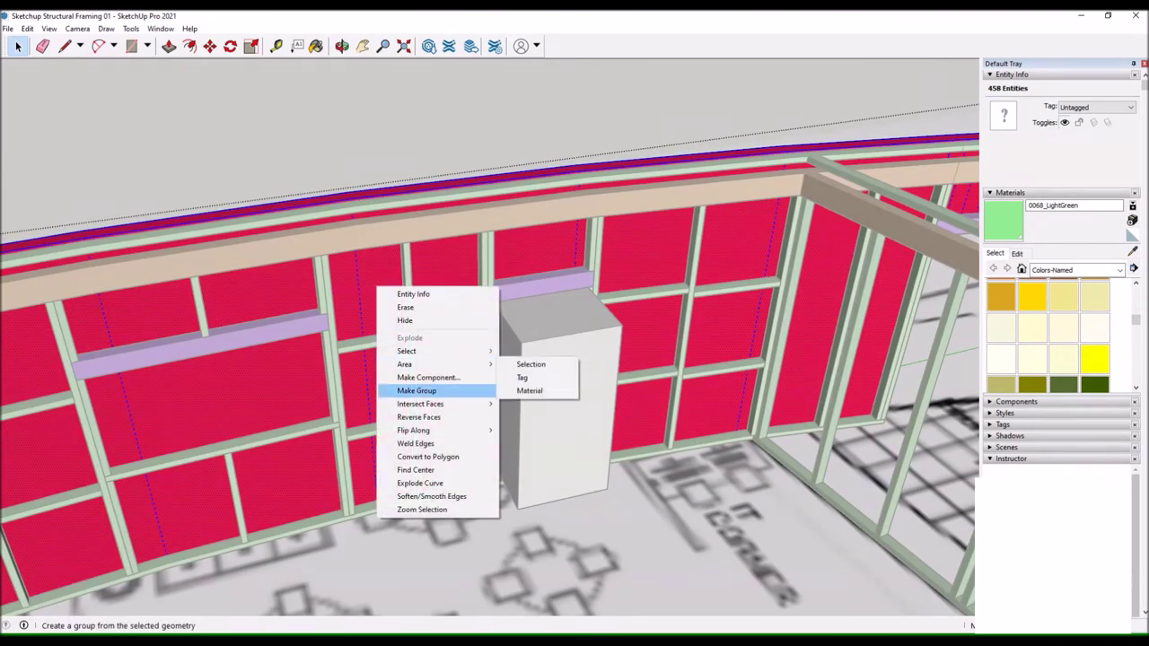
left_click(525, 364)
left_click(531, 333)
key("Delete")
Sample the crimson wall colour and paint the tall opening's reveals crimson.
left_click(65, 45)
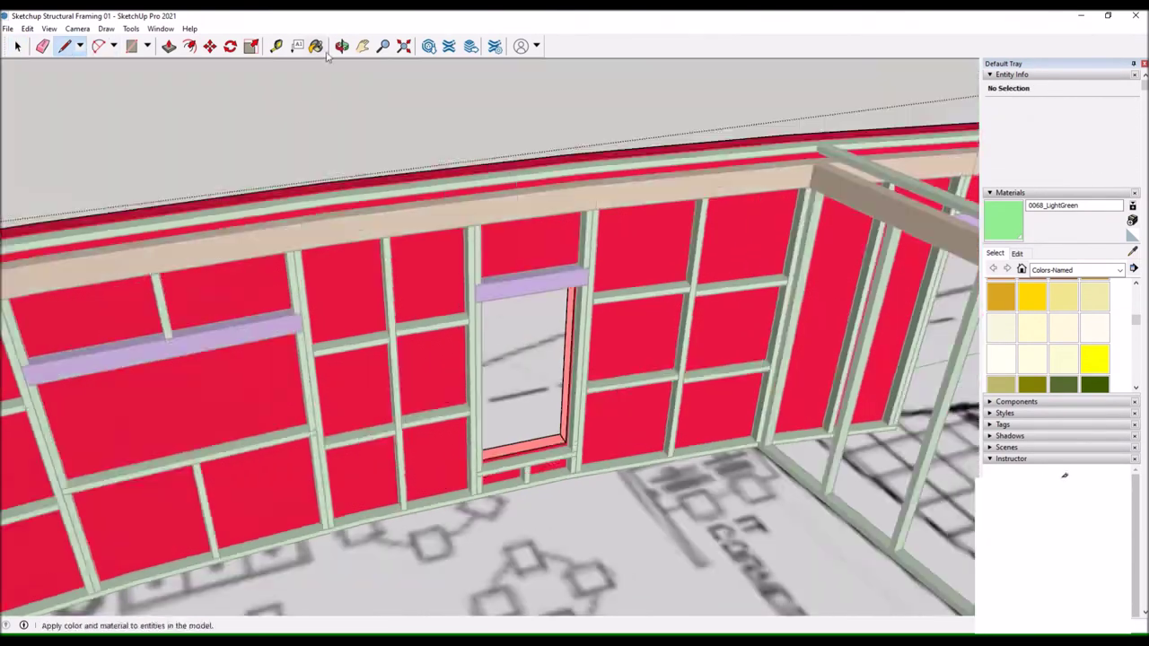
left_click_drag(503, 269, 539, 233)
scroll("up", 3)
scroll("down", 3)
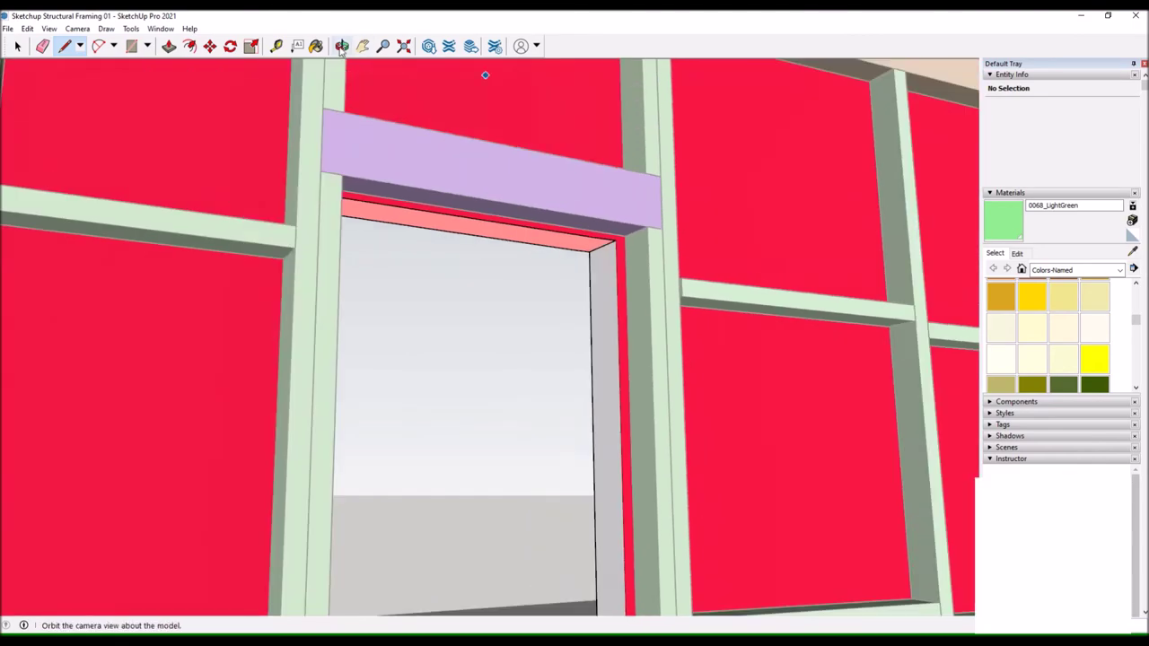
scroll("up", 3)
scroll("down", 3)
left_click_drag(282, 167, 398, 372)
scroll("up", 3)
scroll("down", 3)
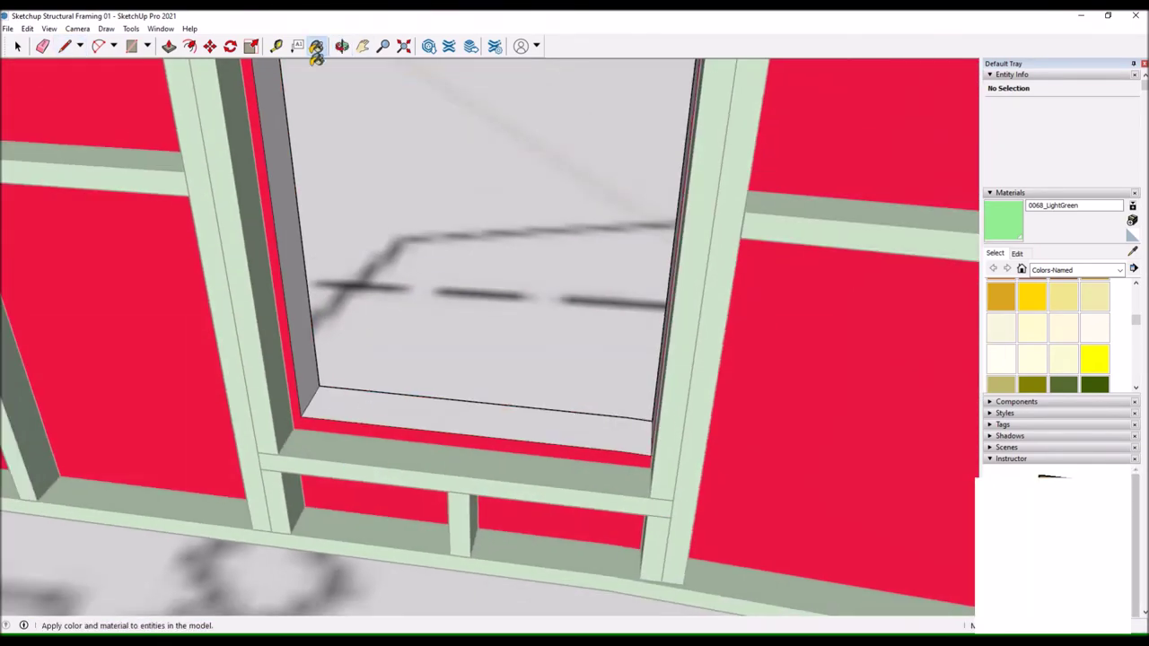
left_click(131, 46)
left_click(628, 467)
left_click(515, 372)
Select a vertical stud at the stud-and-rail crossing, begin rotating it, then cancel the rotation.
left_click_drag(474, 476, 441, 321)
scroll("up", 3)
scroll("down", 3)
scroll("up", 3)
scroll("down", 3)
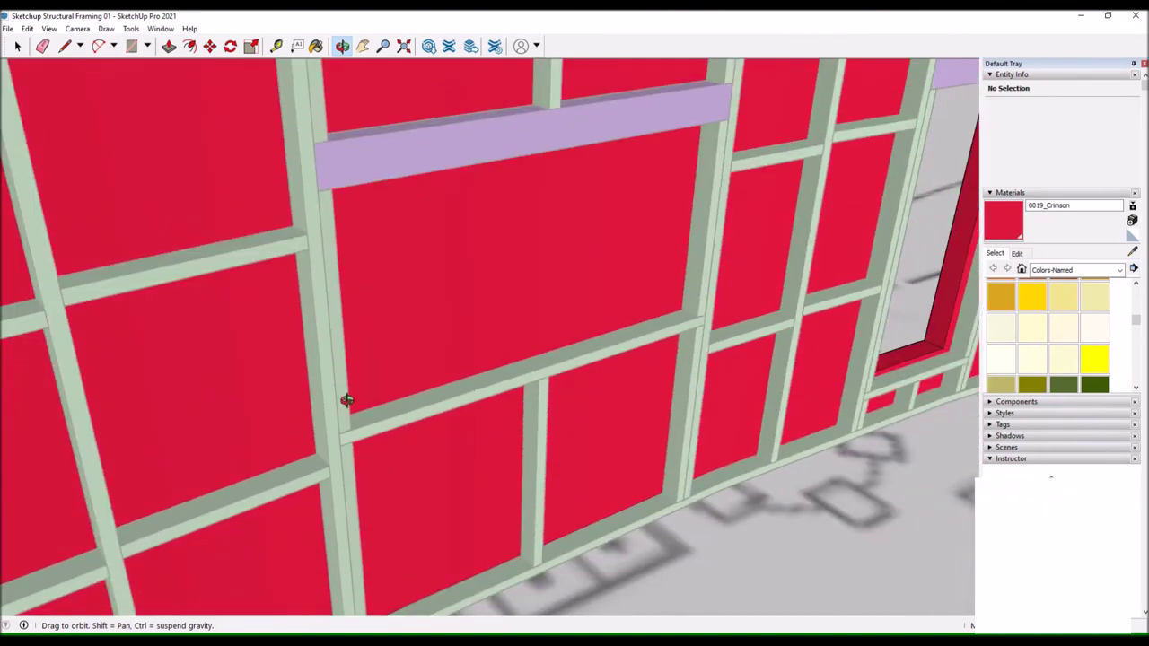
scroll("down", 3)
left_click_drag(441, 381, 545, 392)
scroll("up", 3)
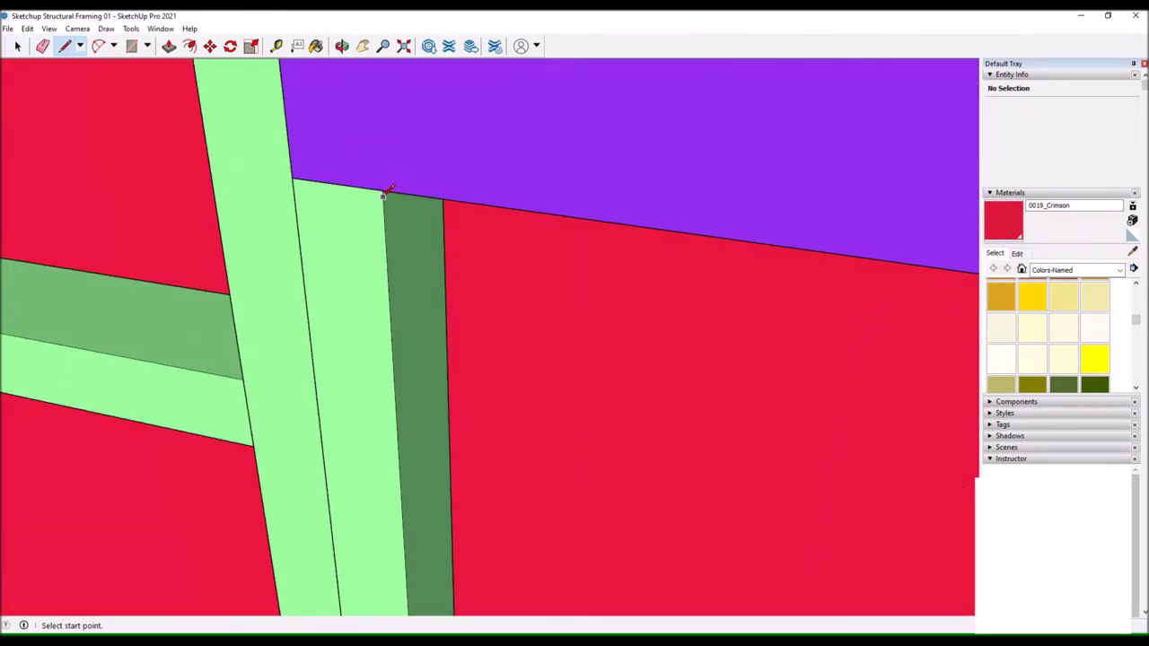
scroll("down", 3)
left_click_drag(380, 133, 335, 185)
scroll("down", 3)
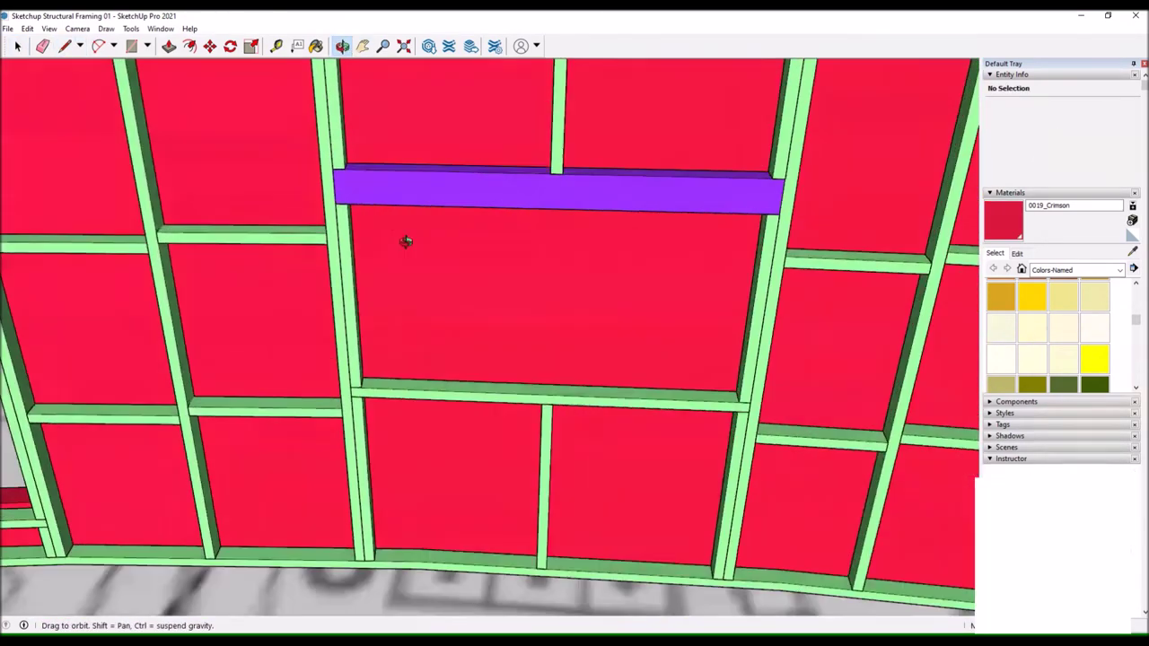
scroll("up", 3)
left_click(17, 46)
left_click(715, 219)
left_click(230, 46)
scroll("up", 3)
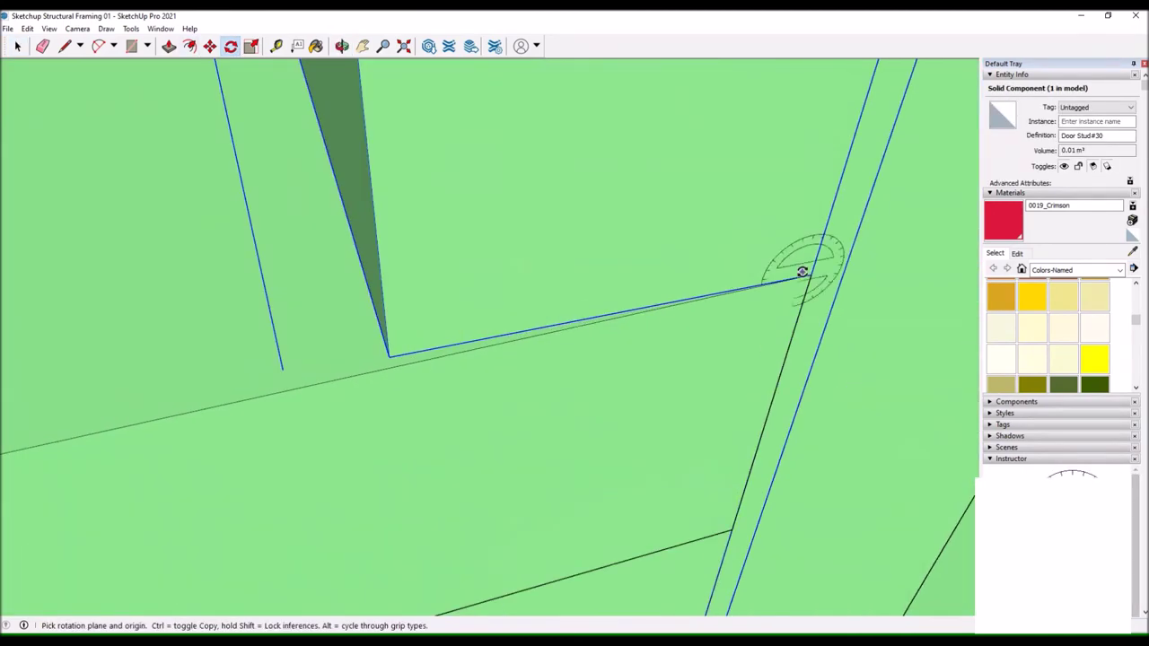
key("Escape")
scroll("down", 3)
scroll("up", 3)
scroll("up", 3)
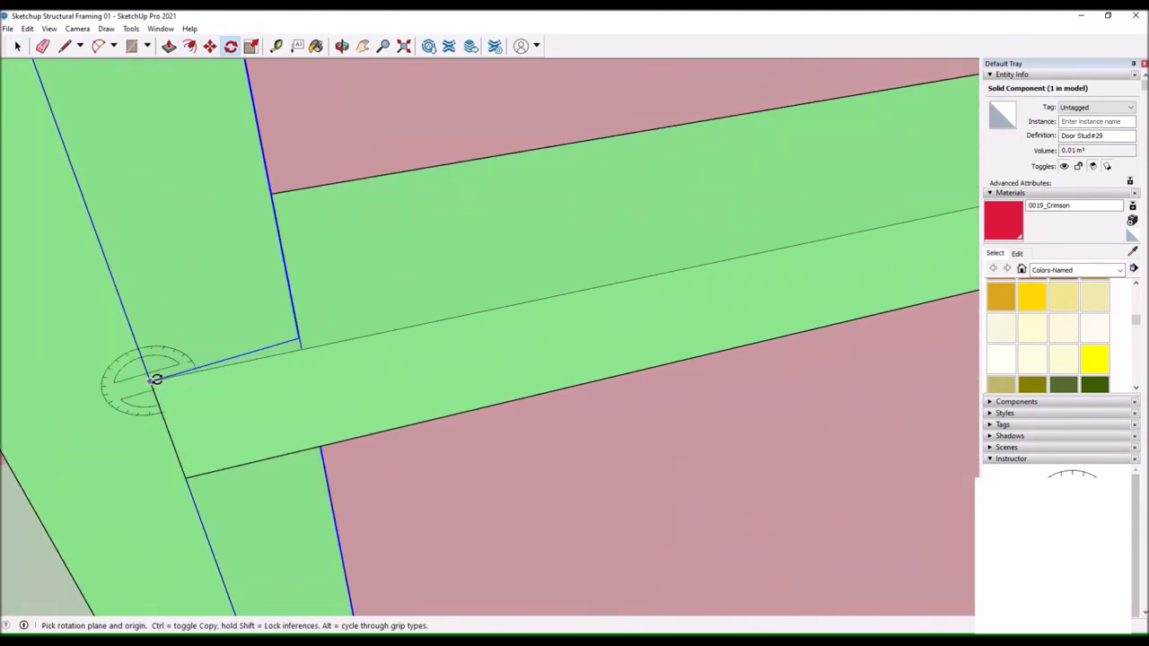
left_click_drag(304, 345, 614, 363)
scroll("down", 3)
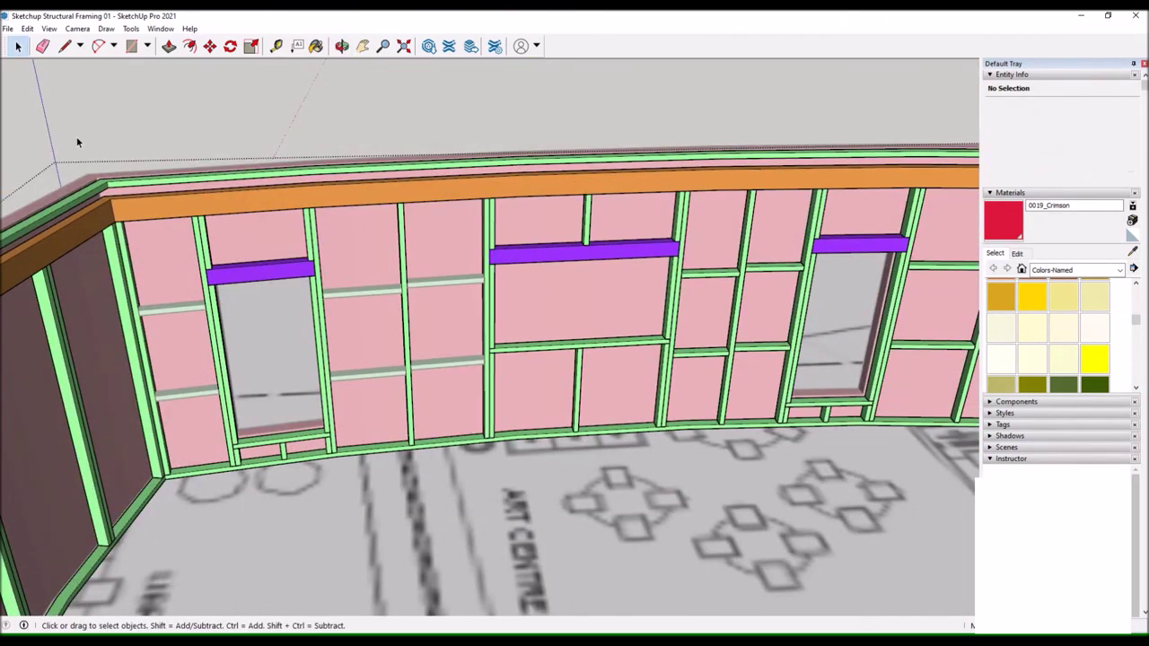
Start a line on the window header and bring up the context options for the second box.
key("Escape")
left_click(64, 46)
scroll("up", 3)
scroll("up", 3)
scroll("down", 3)
left_click(299, 259)
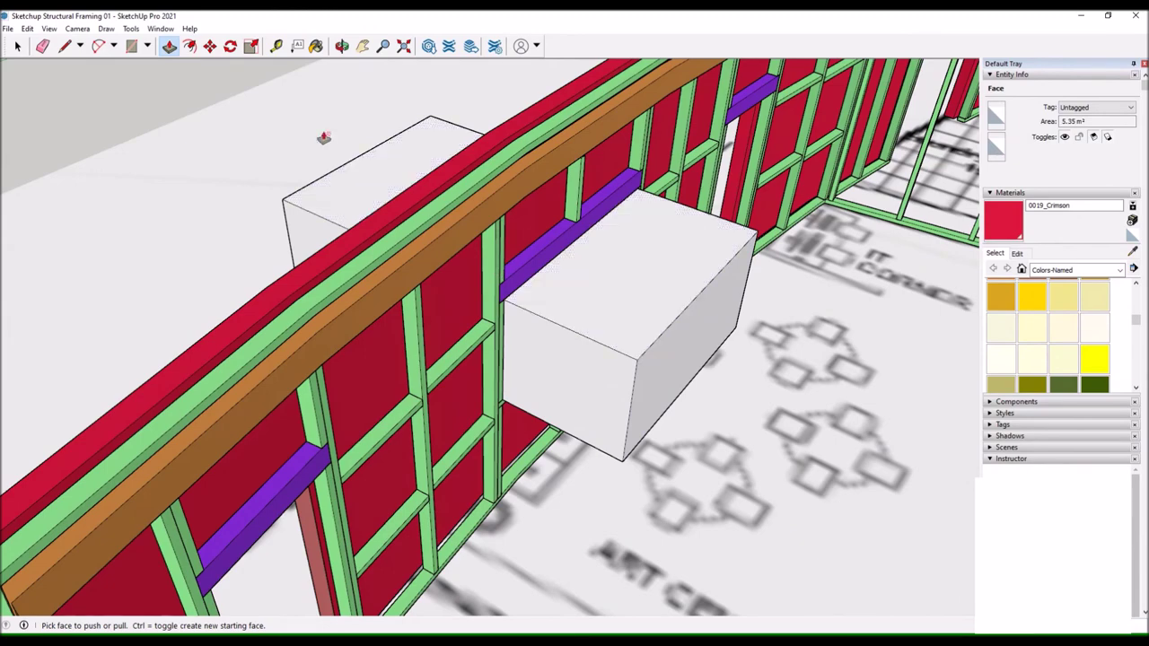
right_click(508, 308)
left_click_drag(508, 308, 554, 473)
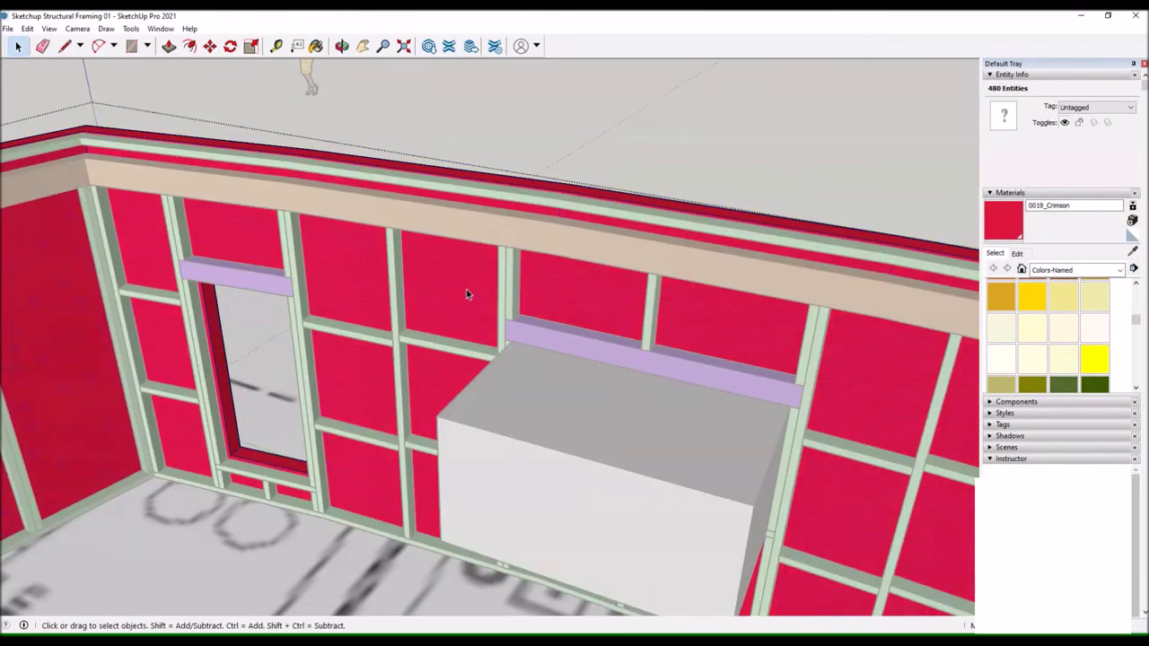
scroll("up", 3)
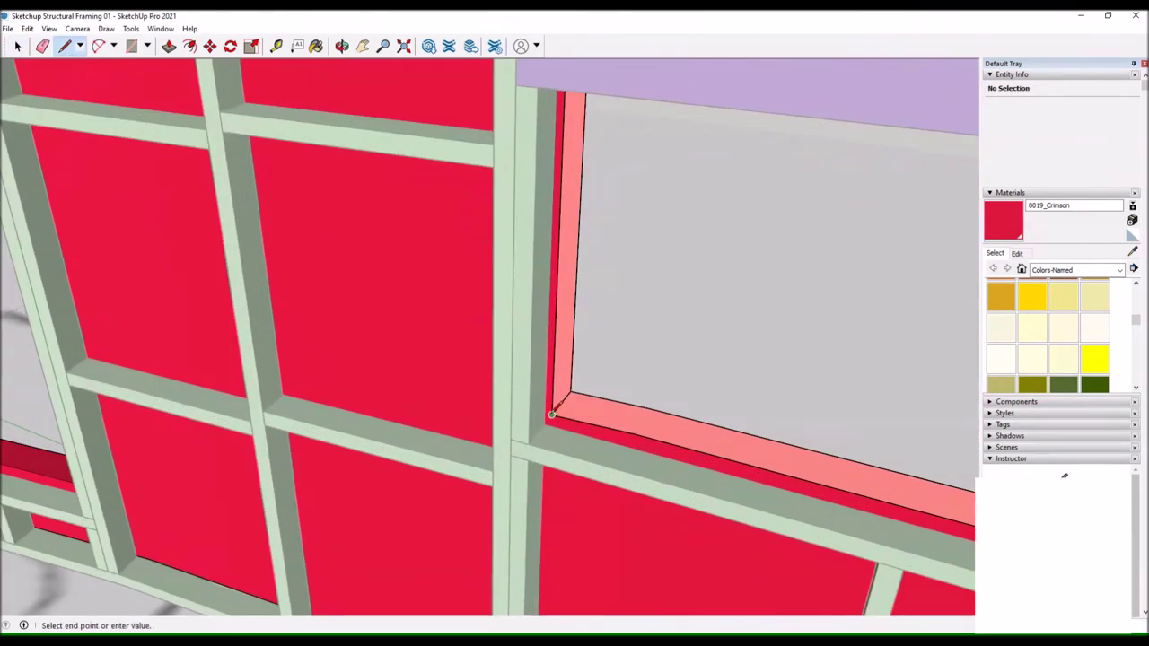
scroll("down", 3)
View the wide window opening beneath the middle purple lintel head-on, then from an overview.
left_click_drag(532, 361, 467, 350)
scroll("up", 3)
left_click_drag(349, 65, 341, 168)
key("l")
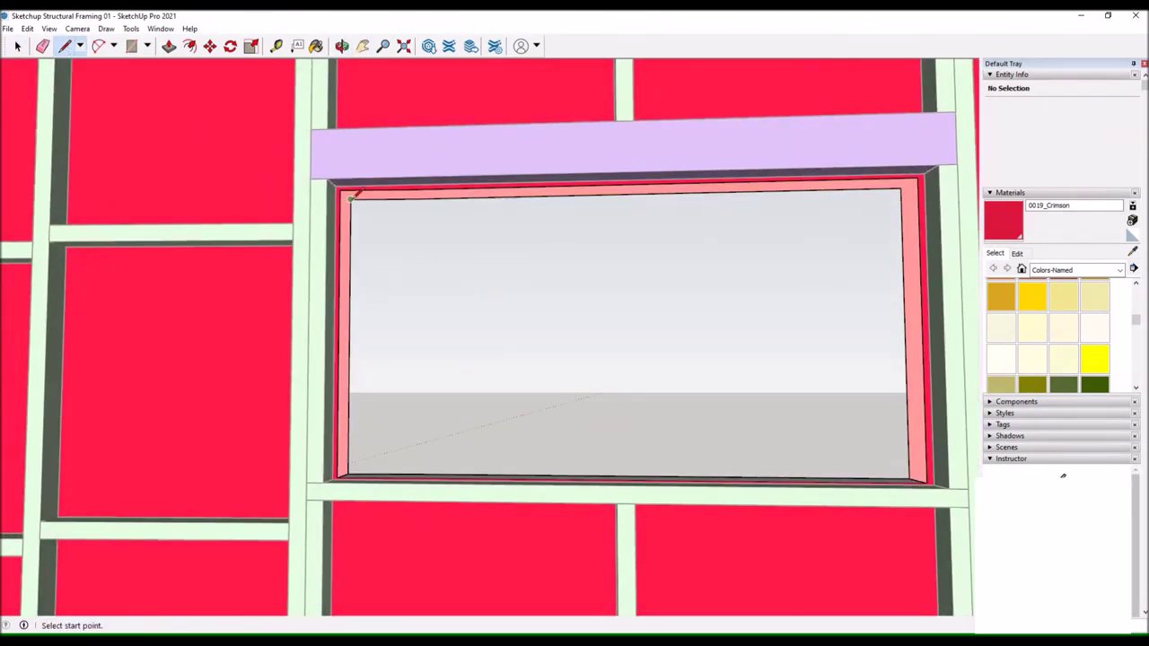
key("b")
scroll("up", 3)
scroll("down", 3)
left_click_drag(333, 212, 439, 283)
scroll("down", 3)
scroll("up", 3)
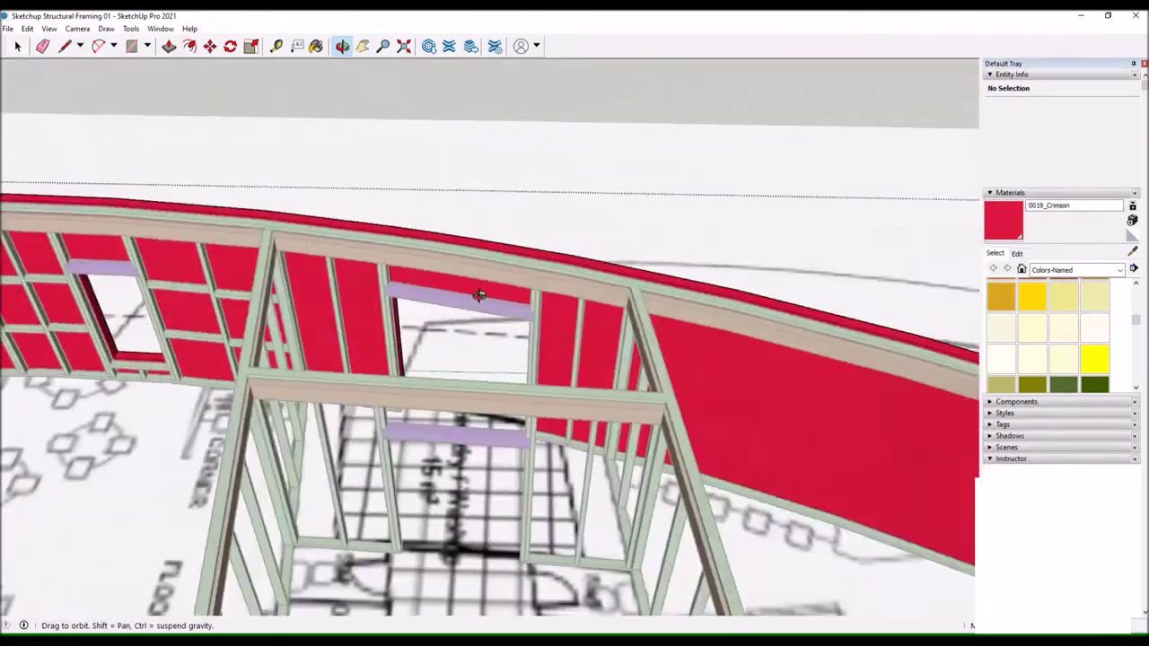
left_click_drag(546, 290, 639, 302)
key("space")
scroll("up", 3)
Copy Door Stud#25 to the middle of the header, then select Door Stud#31.
left_click(542, 264)
left_click(209, 50)
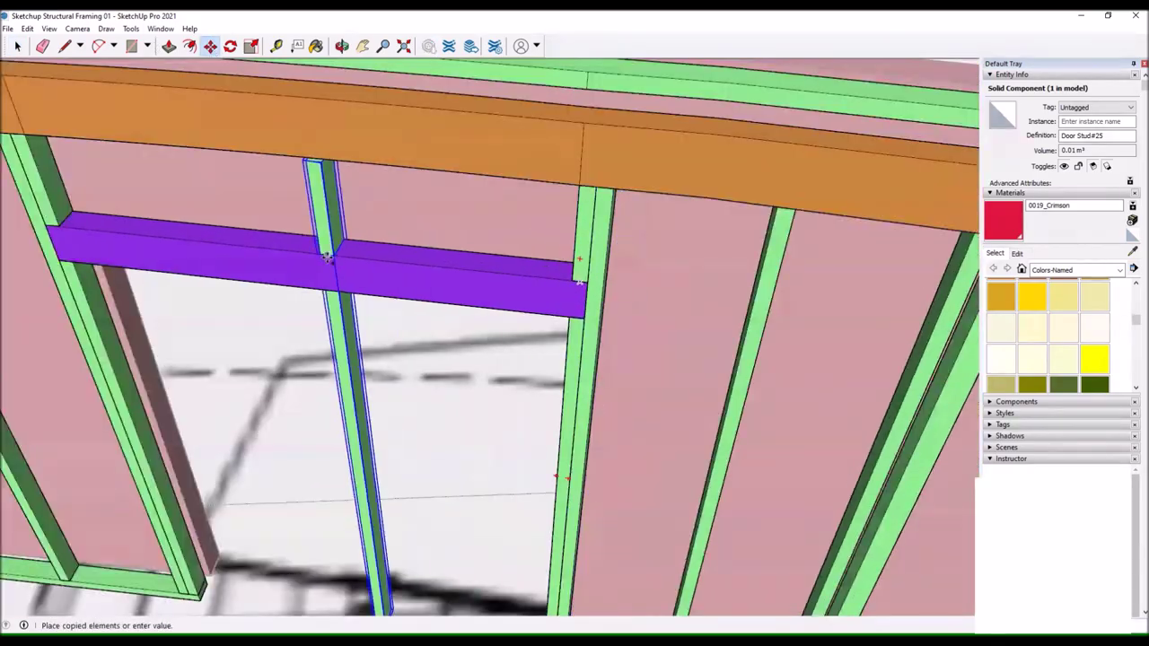
left_click_drag(359, 269, 293, 237)
key("space")
left_click(371, 344)
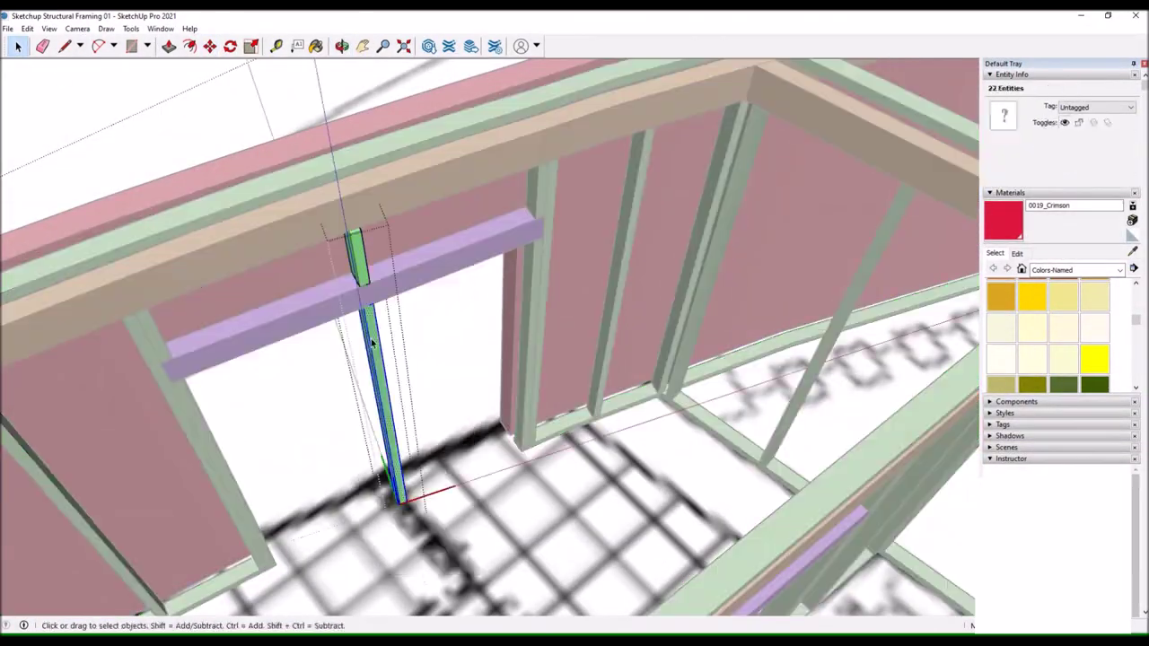
Draw a new face along the bottom plate and extrude it with Push/Pull.
left_click_drag(316, 439, 542, 281)
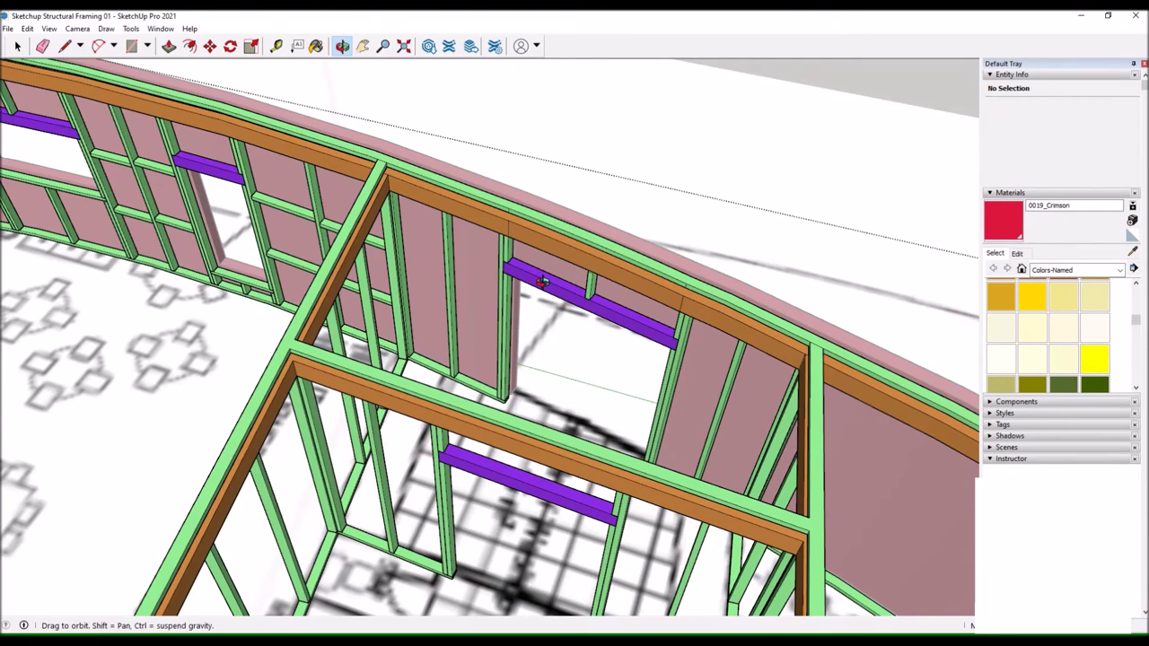
left_click_drag(542, 281, 738, 244)
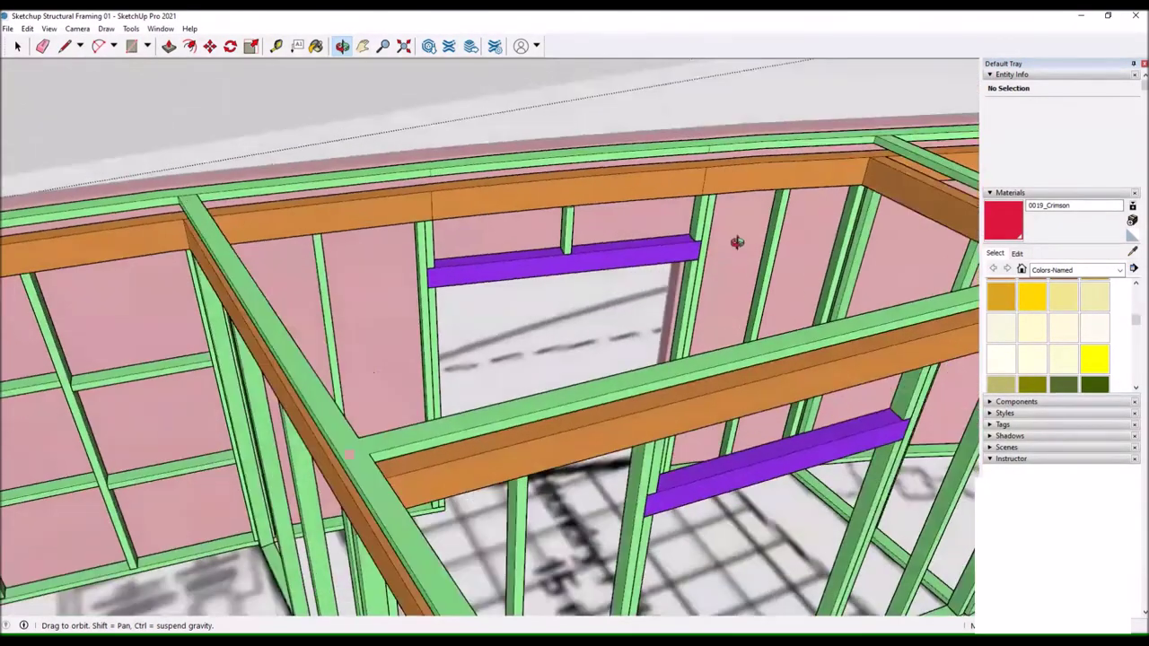
scroll("up", 3)
key("l")
left_click(251, 404)
left_click(238, 404)
key("p")
key("space")
key("m")
Draw a sliver face on the wall plate, group it, and copy it onto another rail.
left_click_drag(574, 326, 575, 263)
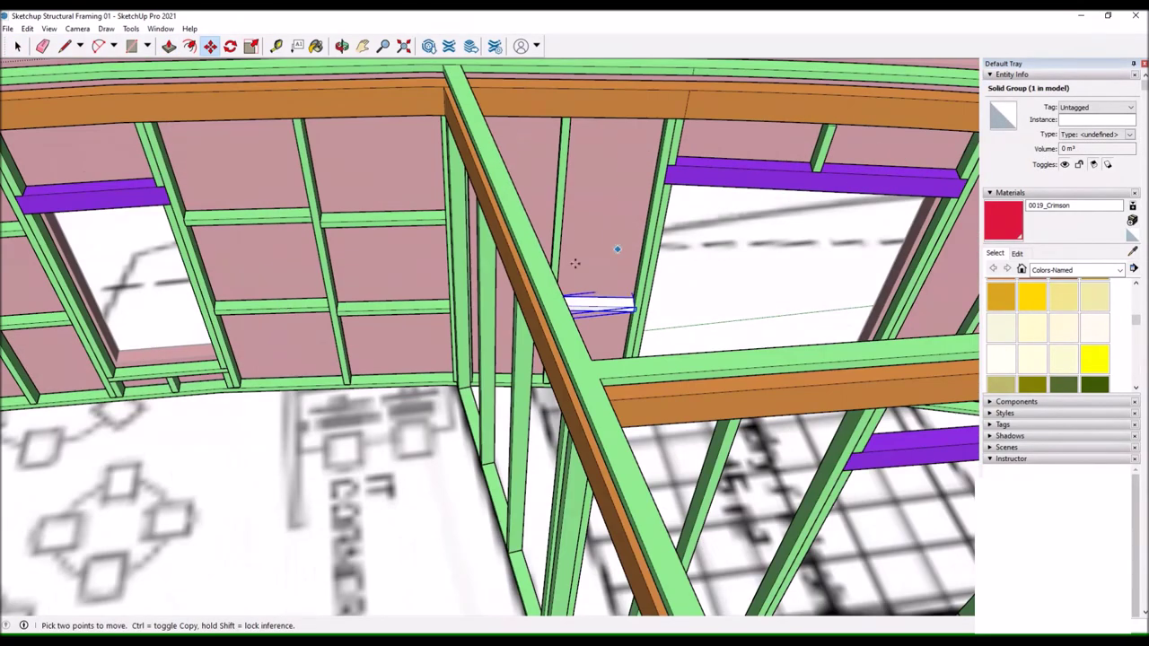
left_click_drag(418, 210, 484, 377)
scroll("up", 3)
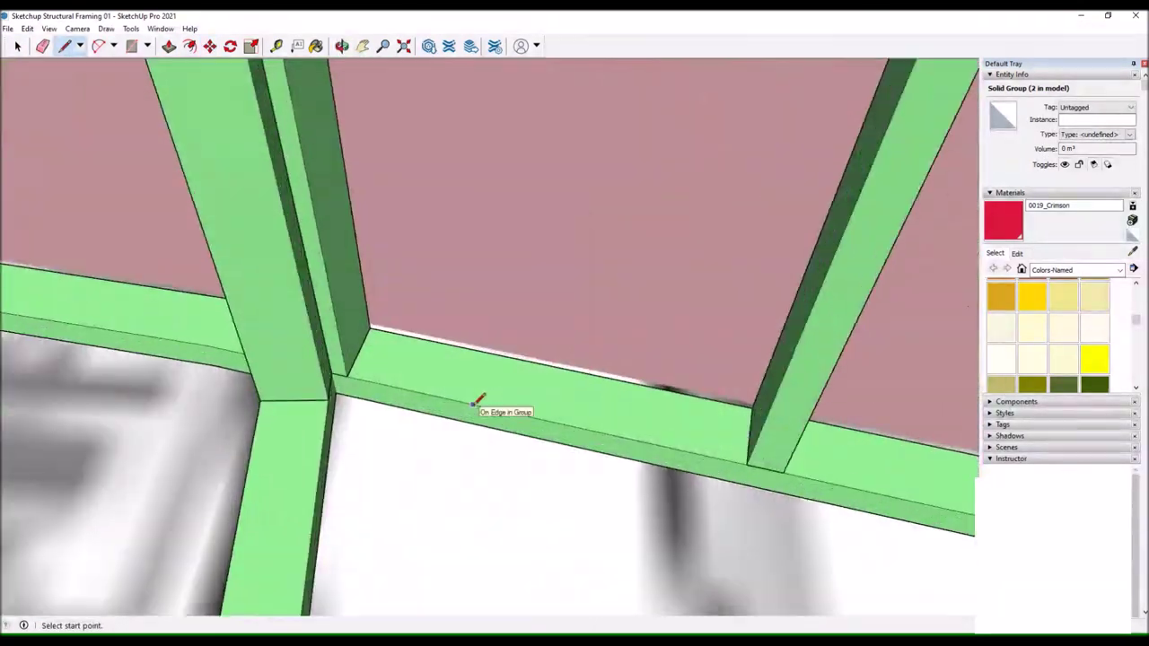
key("l")
left_click(782, 467)
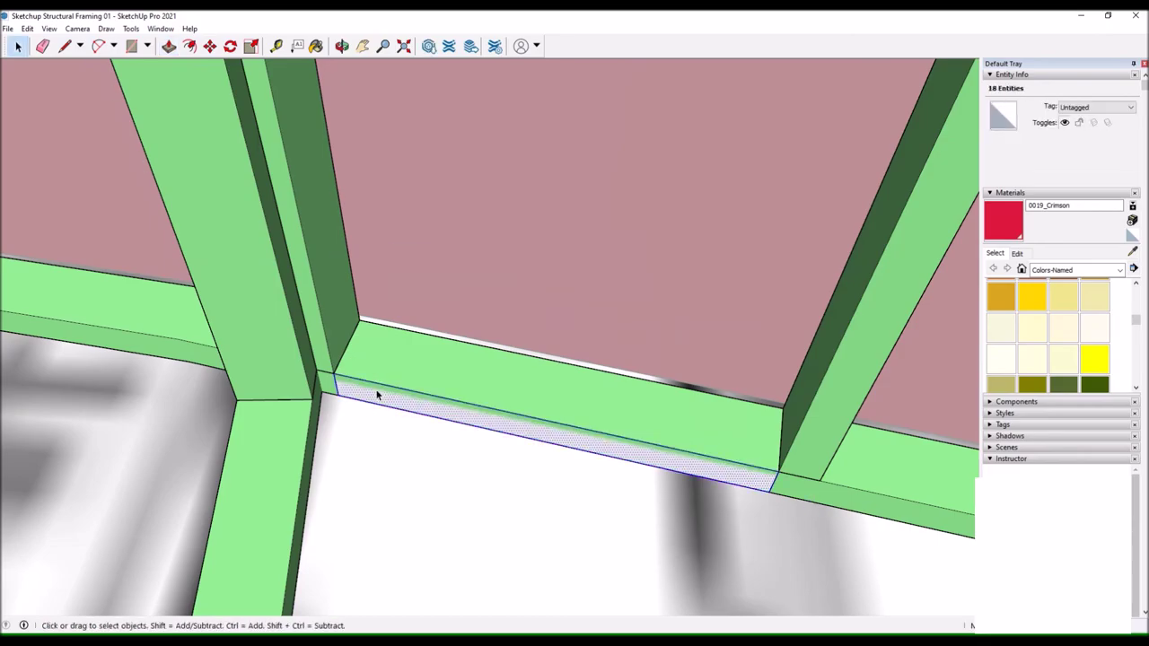
left_click(419, 477)
scroll("down", 3)
left_click_drag(420, 477, 455, 429)
key("m")
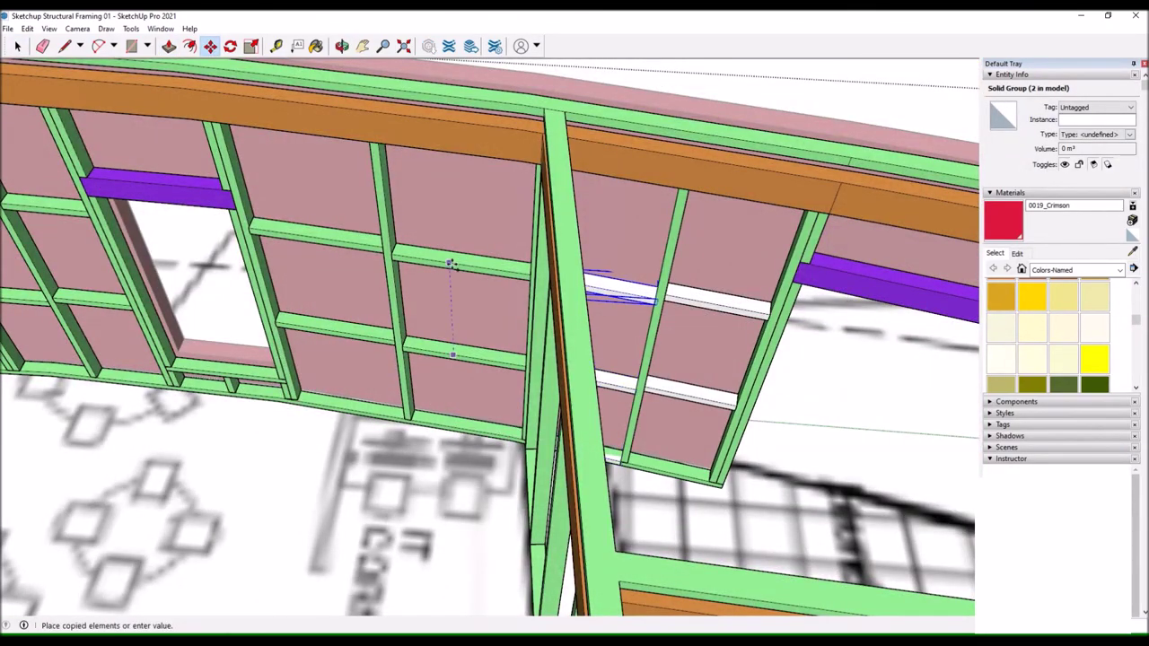
left_click(452, 265)
key("space")
left_click_drag(452, 265, 530, 154)
left_click(345, 47)
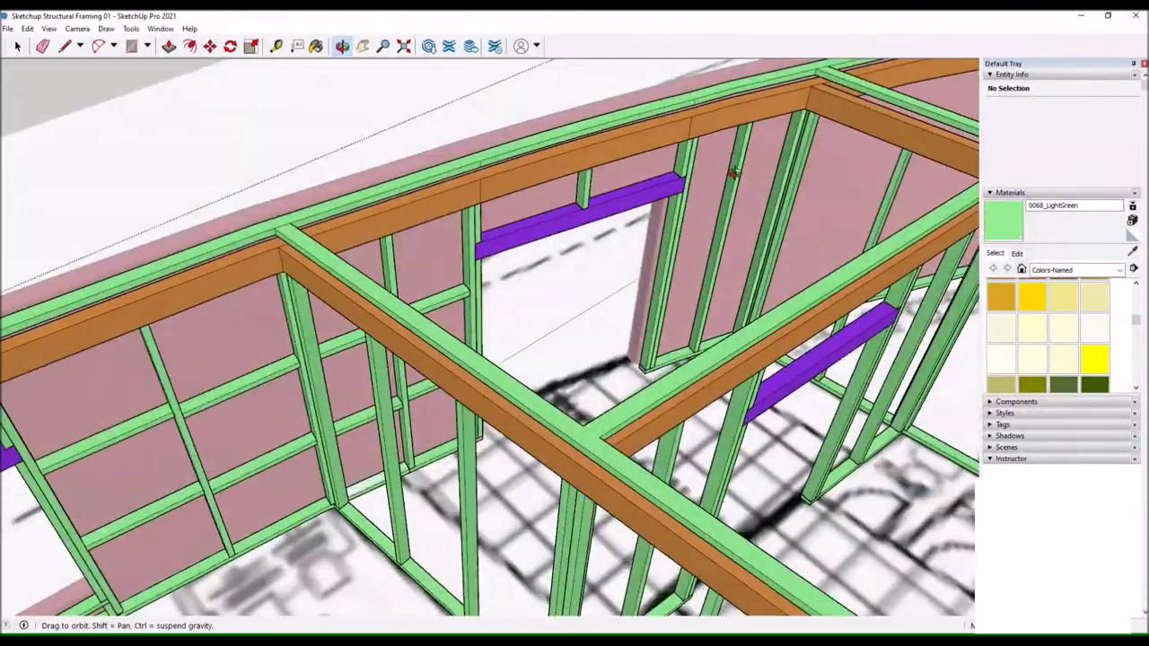
Close a face along the wall plate and extrude a white board beneath the window opening.
left_click_drag(449, 314, 502, 377)
scroll("up", 3)
left_click_drag(506, 457, 129, 115)
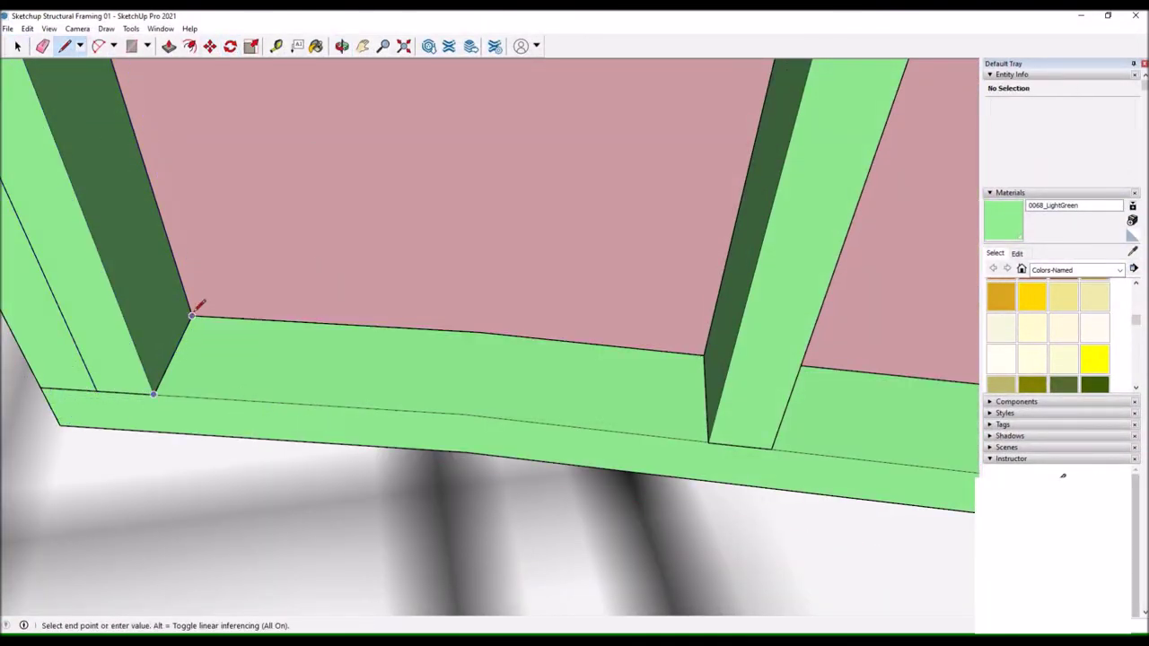
left_click(710, 440)
left_click_drag(710, 439, 473, 461)
left_click(191, 425)
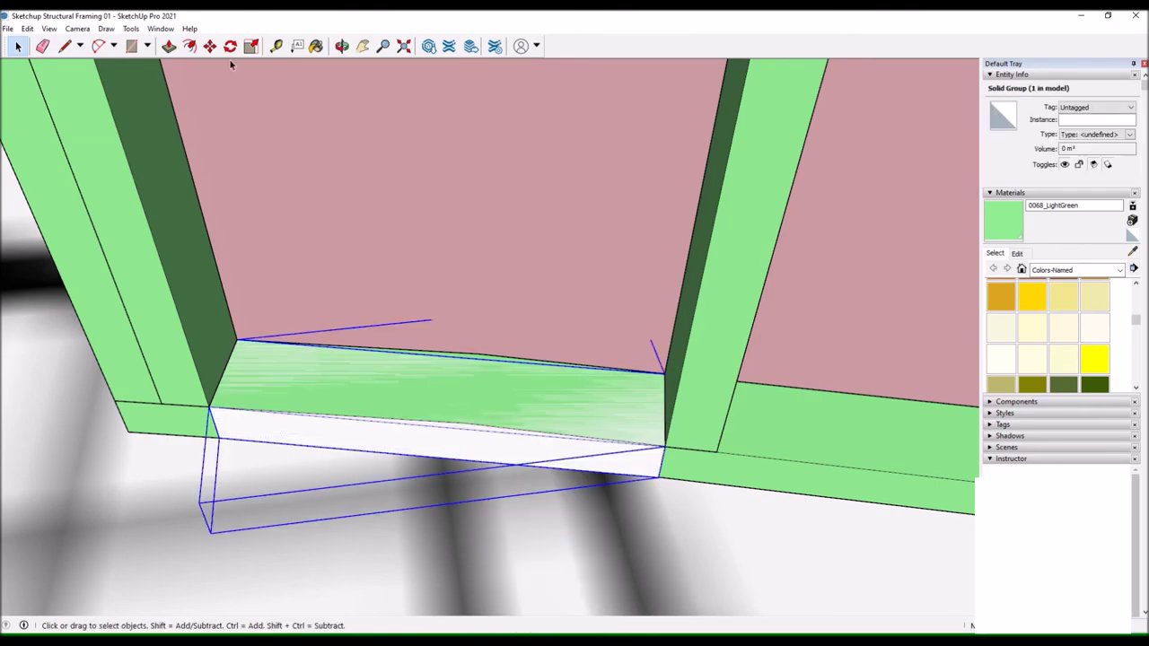
key("m")
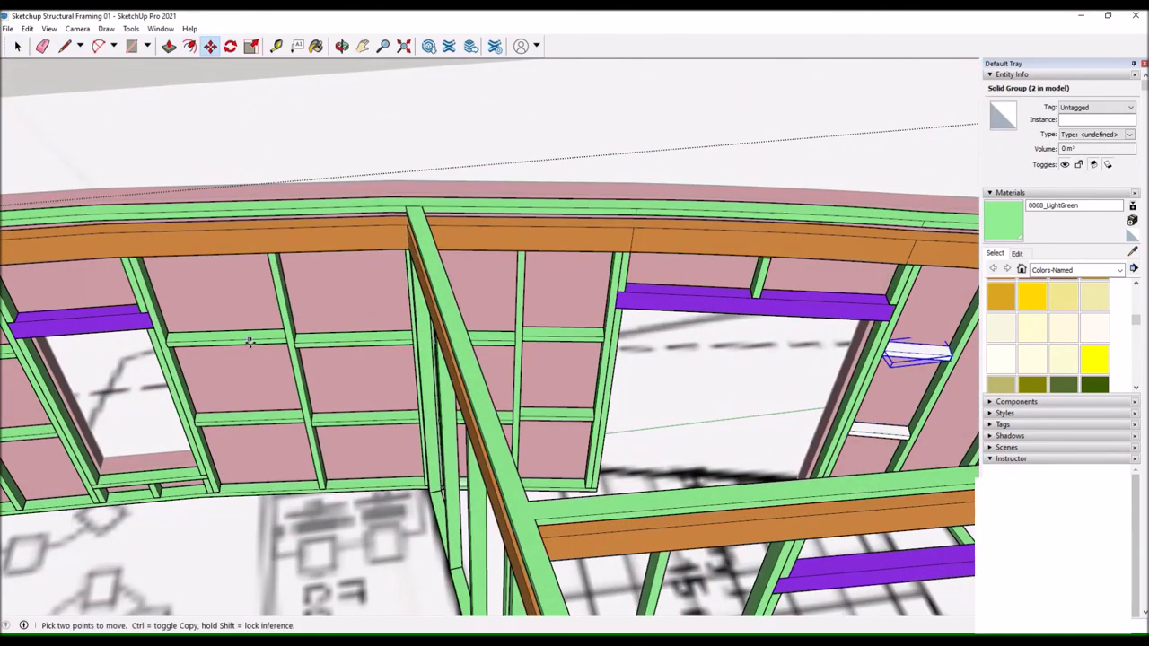
Draw a face on the green bottom plate and copy the white board with Move+Ctrl.
scroll("up", 3)
left_click_drag(636, 446, 647, 359)
key("l")
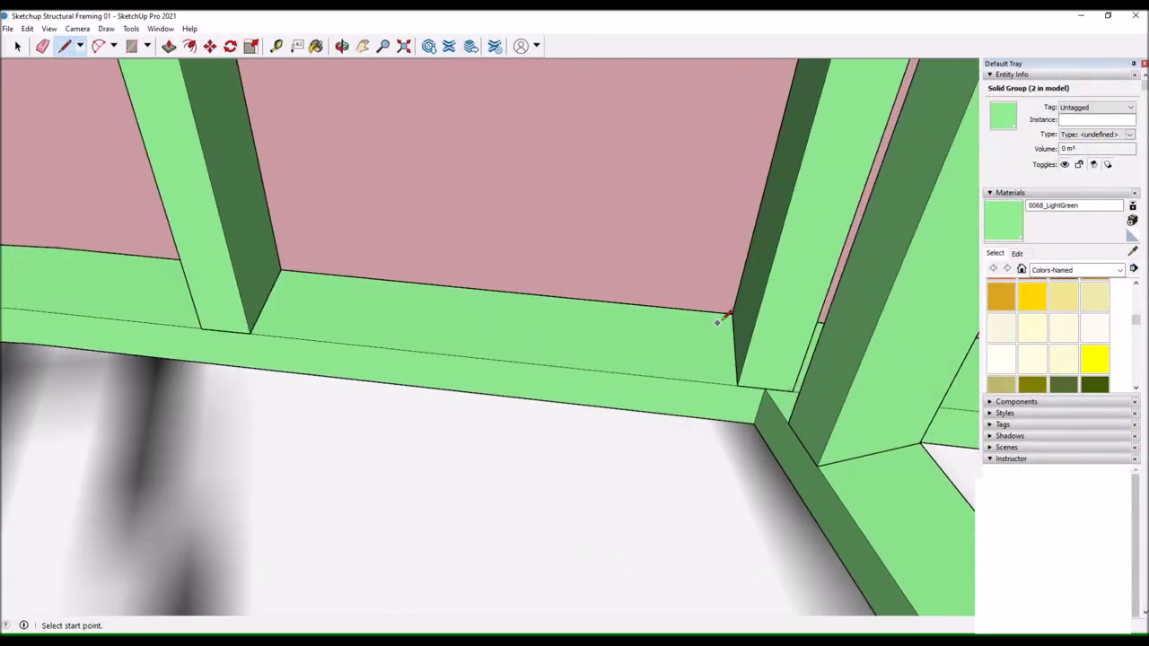
left_click(281, 266)
key("p")
left_click_drag(281, 266, 377, 397)
left_click(377, 398)
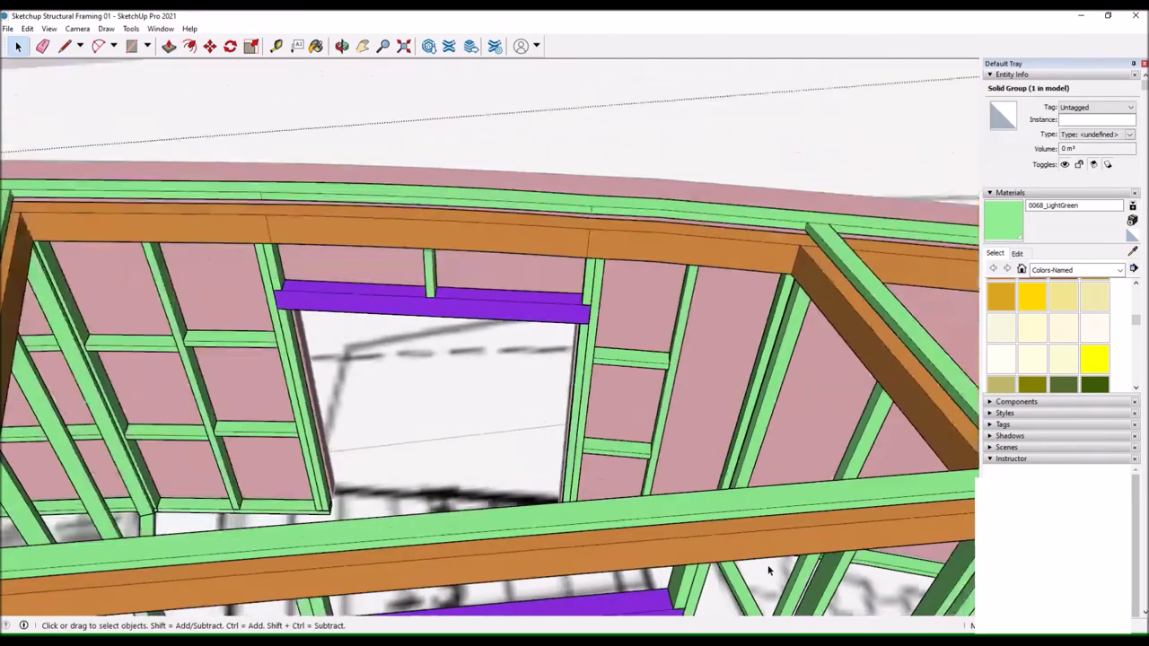
key("m")
key("ctrl")
left_click(645, 482)
Add a short unpainted stud from a purple lintel up to the orange top plate.
left_click_drag(538, 436, 512, 405)
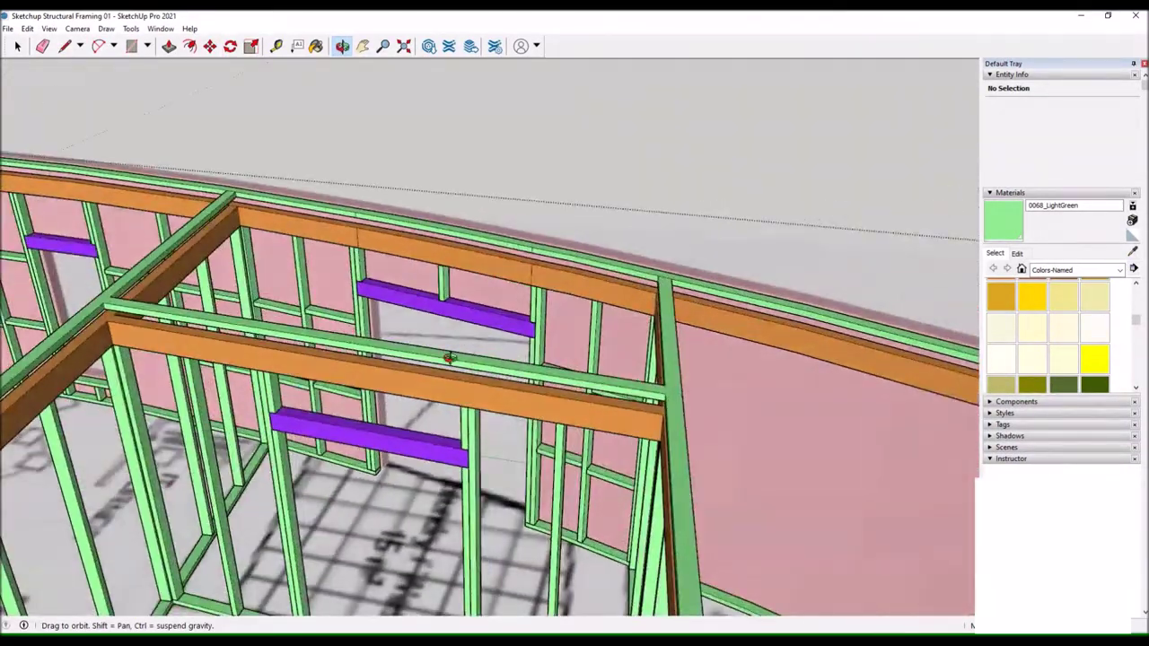
scroll("up", 3)
key("l")
scroll("up", 3)
left_click(493, 269)
left_click_drag(493, 269, 444, 372)
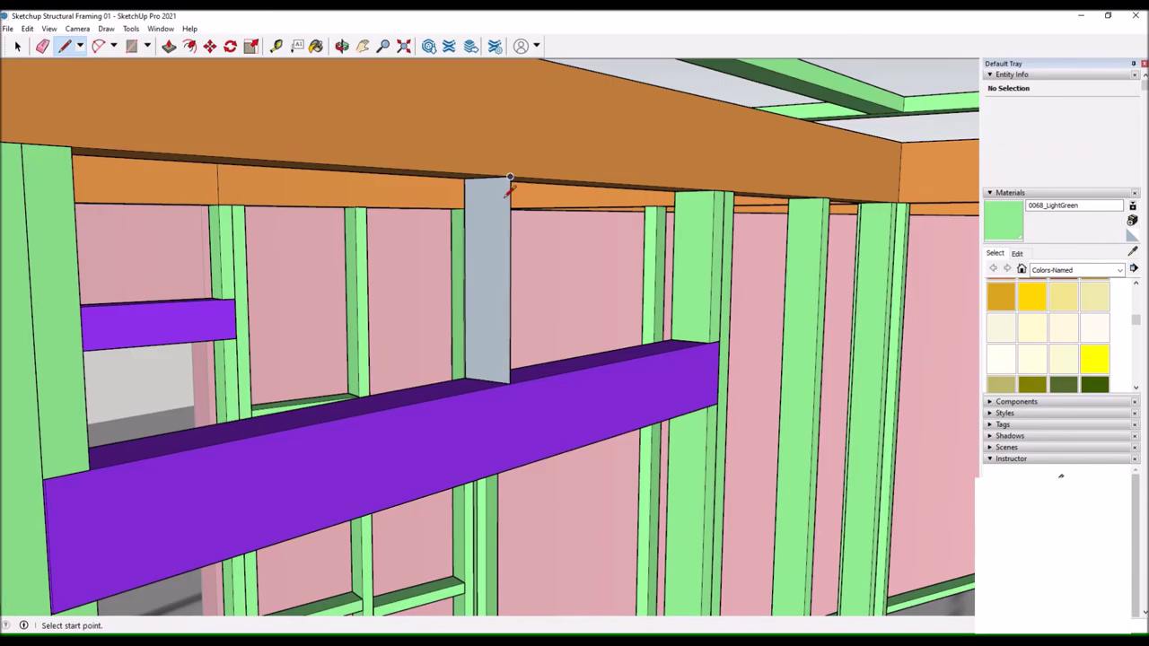
left_click_drag(509, 180, 173, 58)
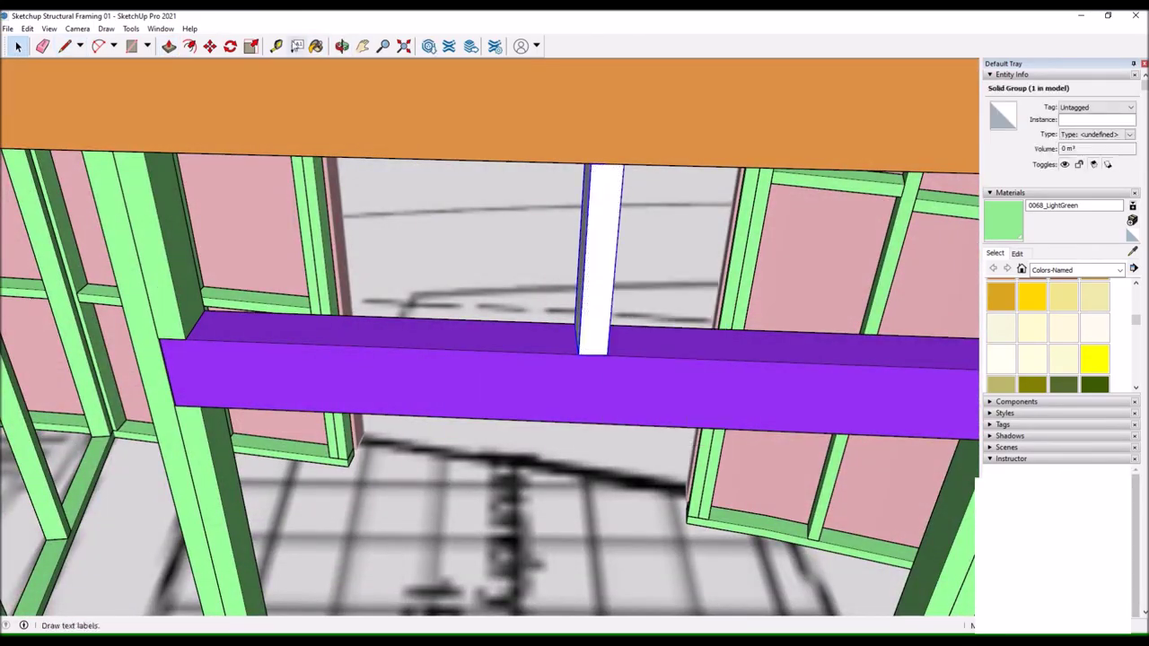
key("b")
scroll("down", 3)
scroll("down", 3)
scroll("down", 3)
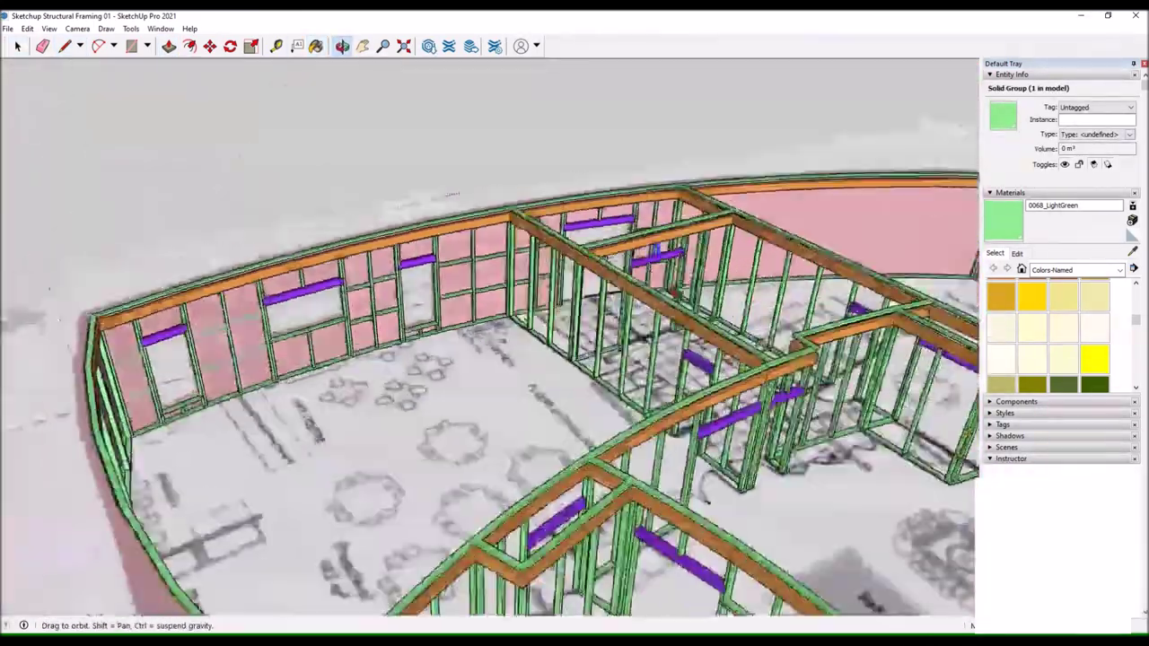
Copy the door stud with Move and Ctrl to two positions along the curved wall.
scroll("down", 3)
left_click_drag(558, 326, 450, 117)
scroll("up", 3)
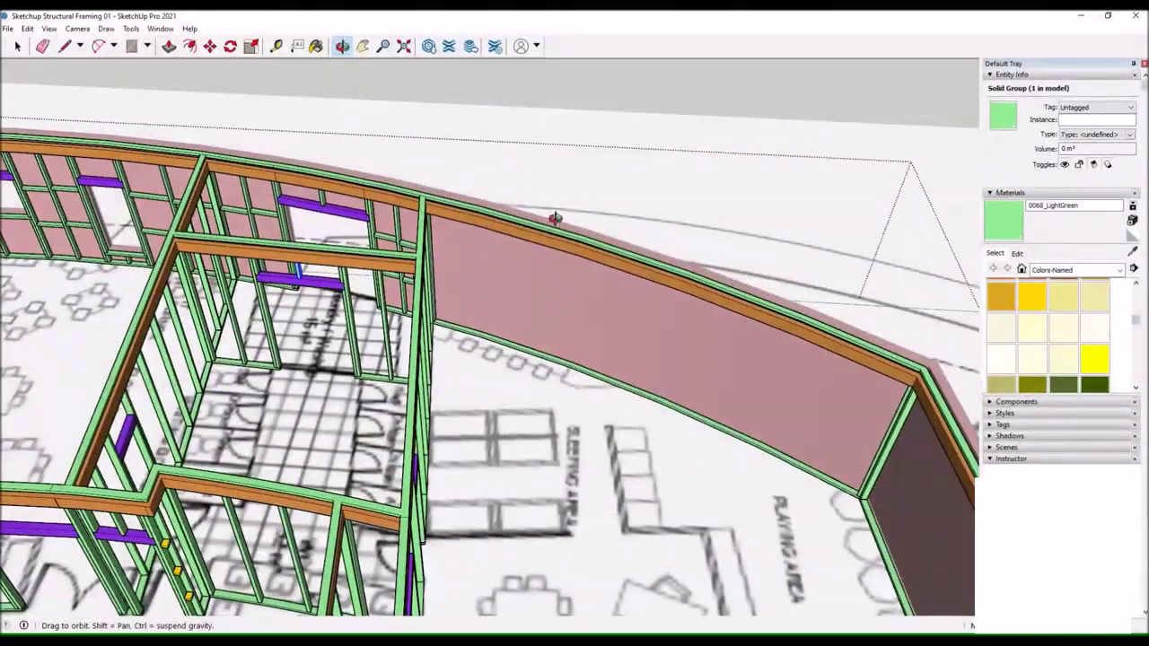
key("space")
scroll("up", 3)
left_click(456, 345)
key("m")
key("ctrl")
left_click(456, 345)
scroll("down", 3)
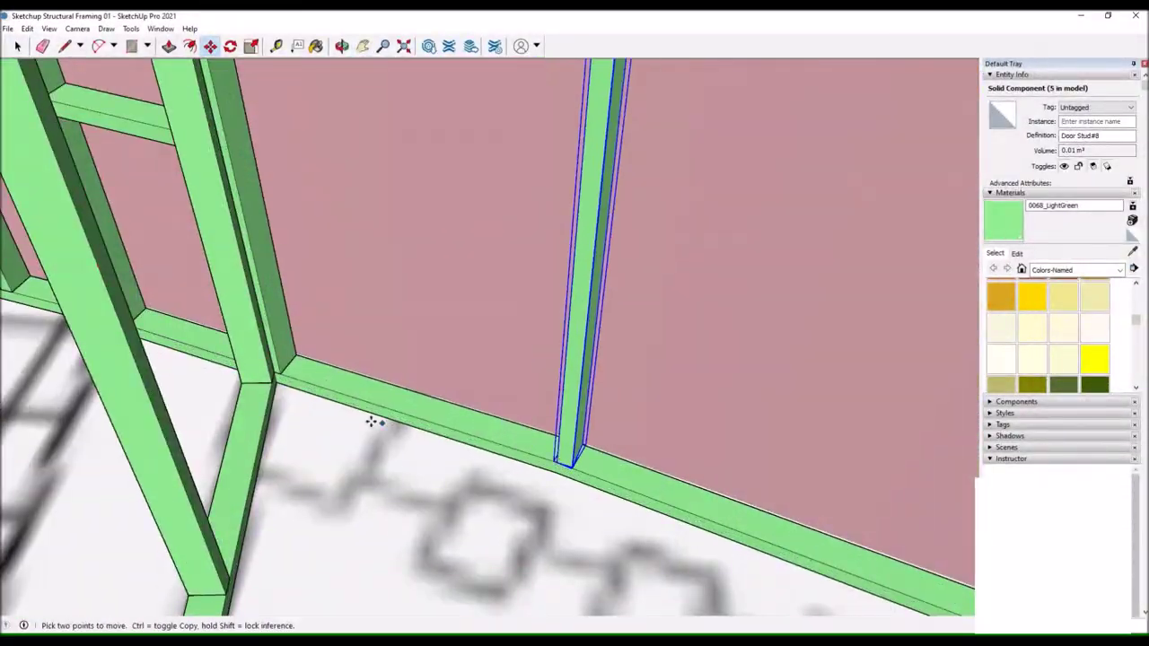
left_click(371, 418)
scroll("up", 3)
From above, select the stud on the curved wall and start copying it from its base.
key("m")
scroll("down", 3)
scroll("down", 3)
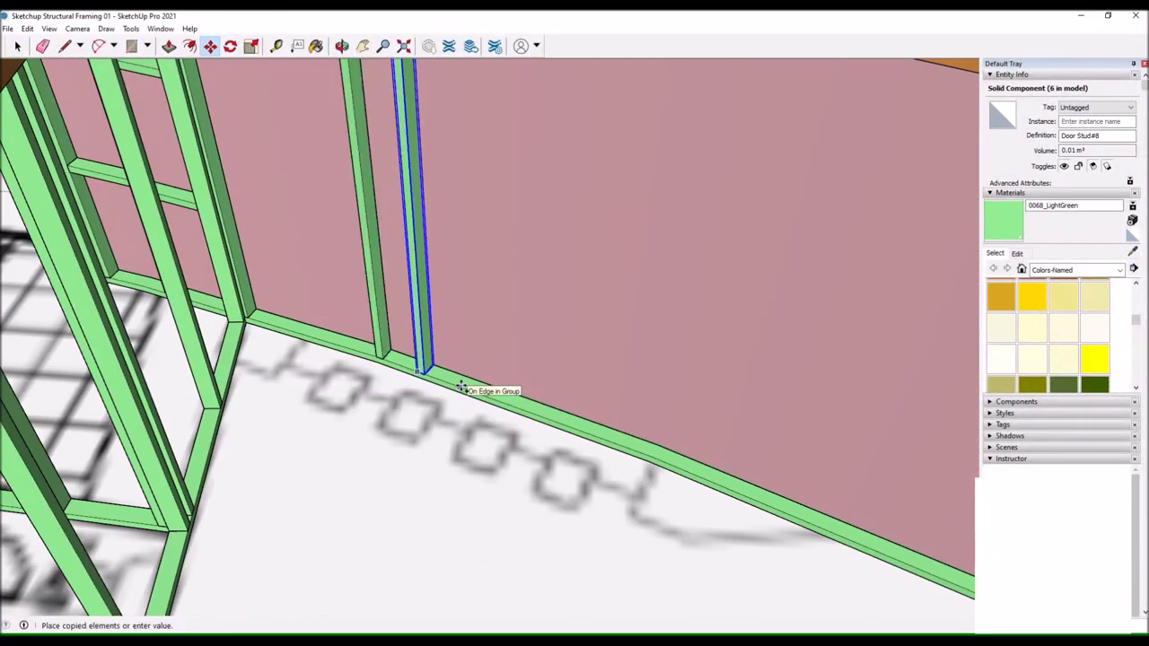
scroll("down", 3)
left_click_drag(595, 418, 342, 150)
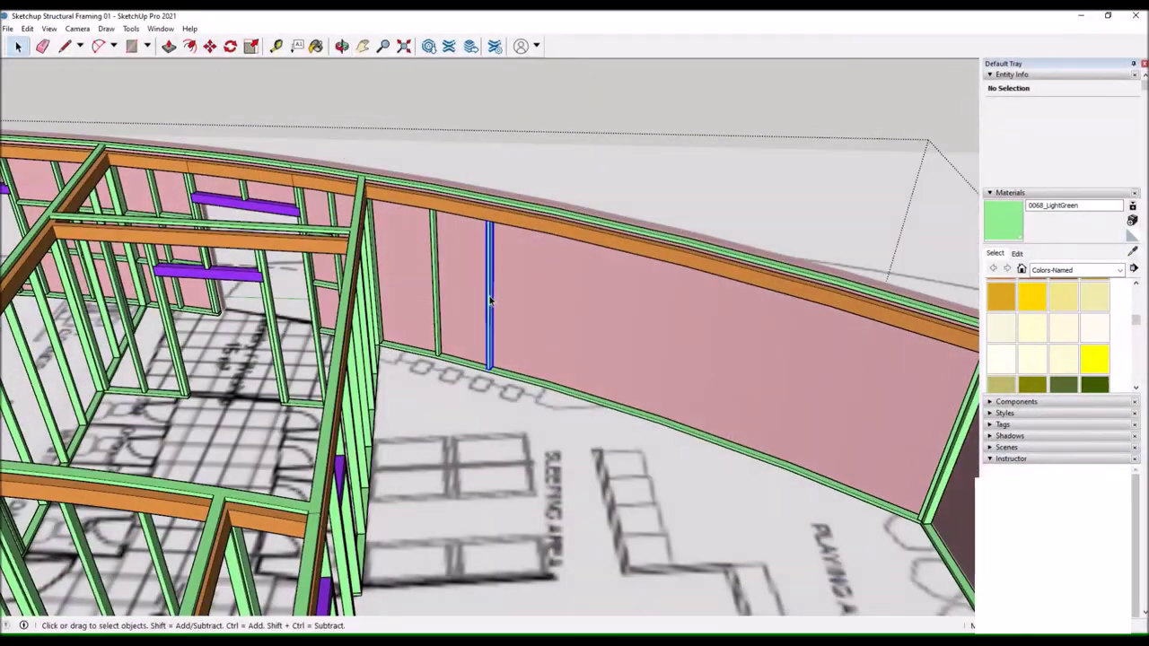
left_click(490, 301)
key("m")
scroll("up", 3)
scroll("down", 3)
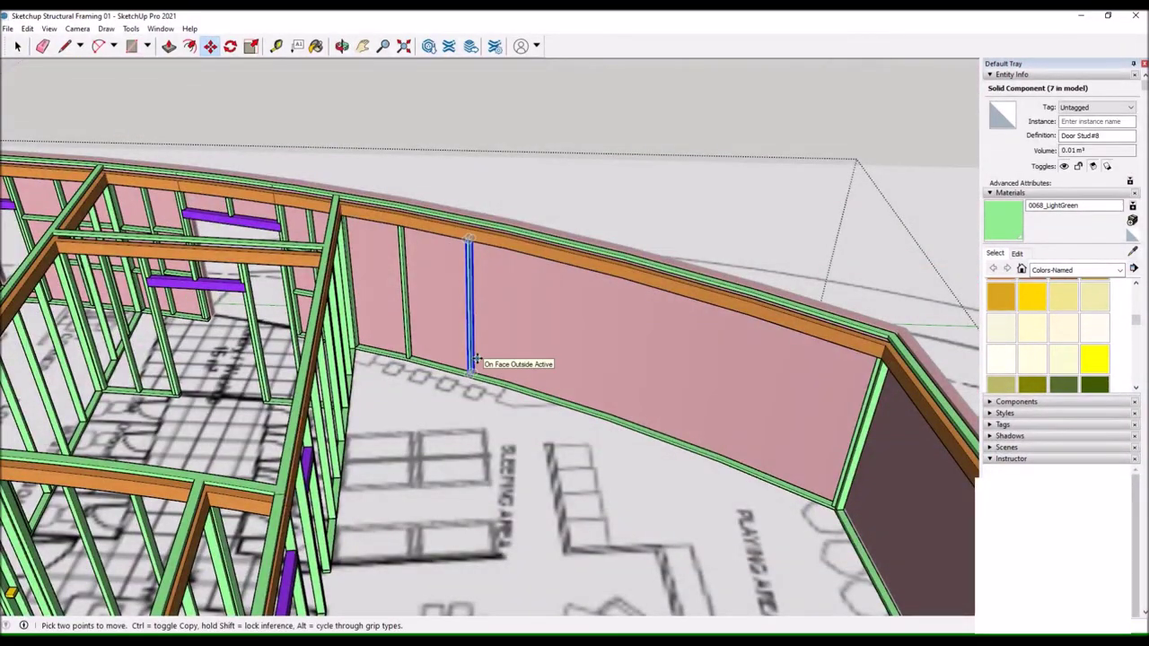
left_click(474, 363)
left_click_drag(474, 364, 619, 377)
Rotate the stud copy to follow the curve and place it on the curved plate.
scroll("up", 3)
scroll("up", 3)
key("q")
scroll("down", 3)
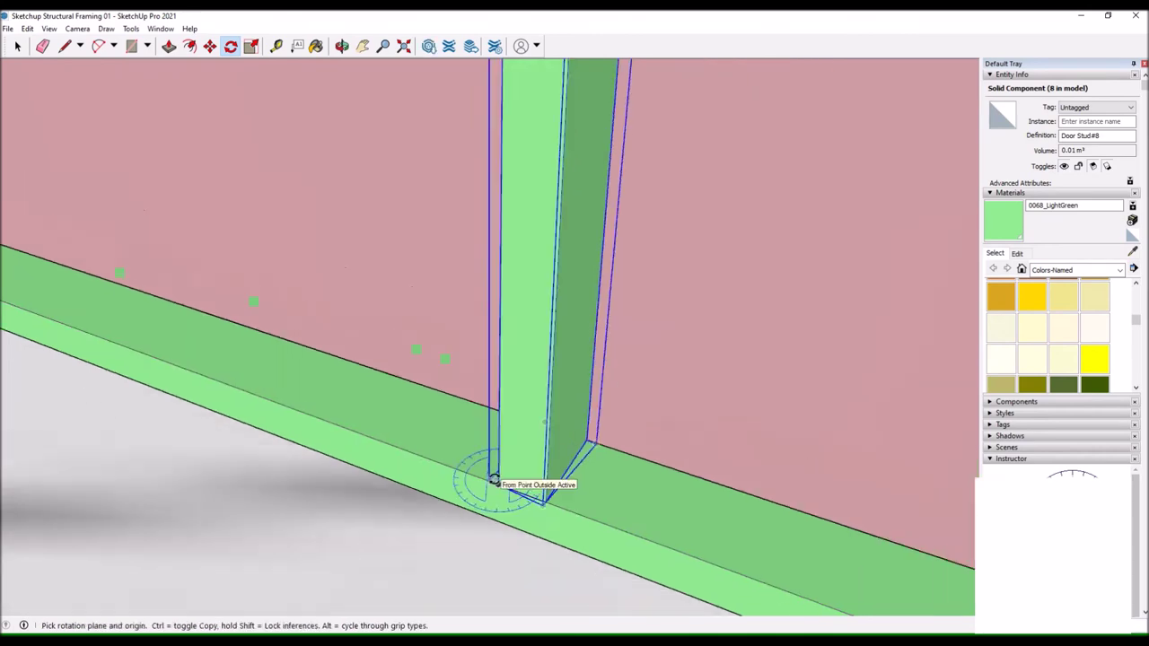
scroll("down", 3)
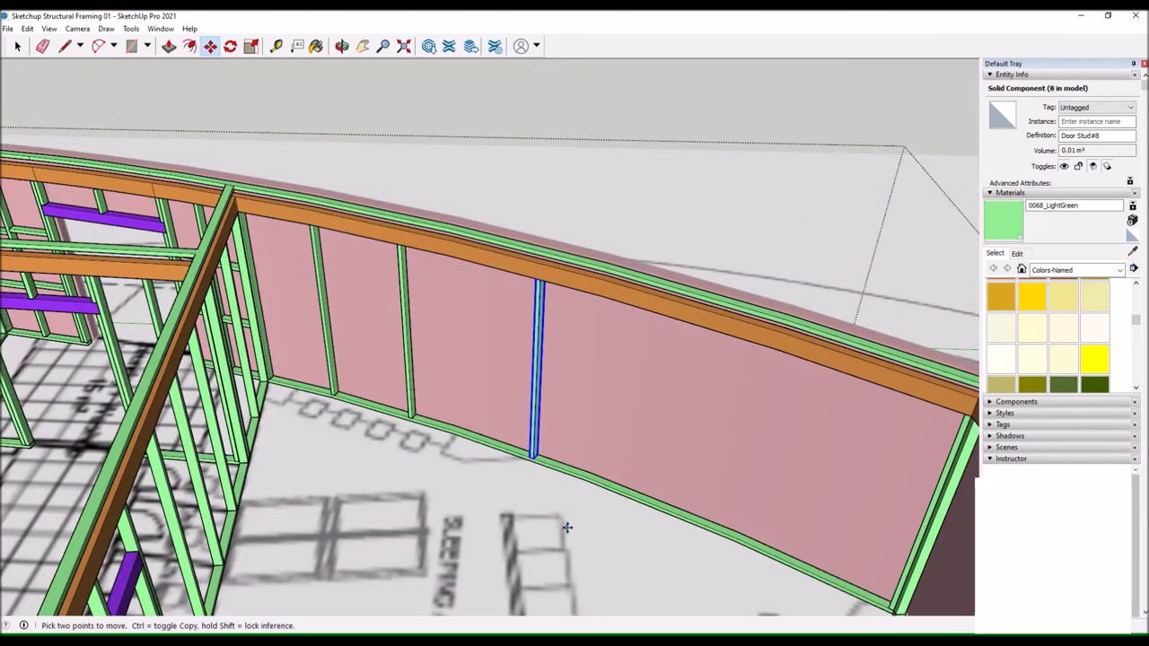
scroll("up", 3)
scroll("up", 3)
left_click(557, 468)
scroll("down", 3)
scroll("up", 3)
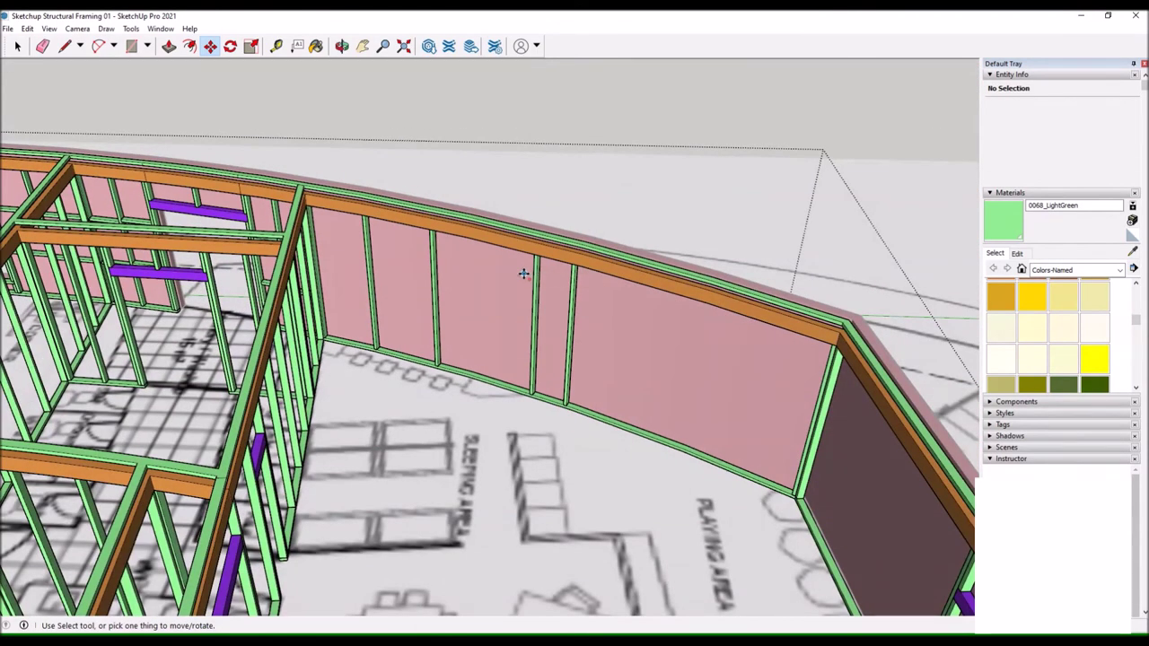
Copy the door stud to two more positions along the curved bottom plate.
left_click(537, 339)
scroll("up", 3)
key("m")
key("ctrl")
left_click(550, 406)
scroll("up", 3)
left_click(597, 510)
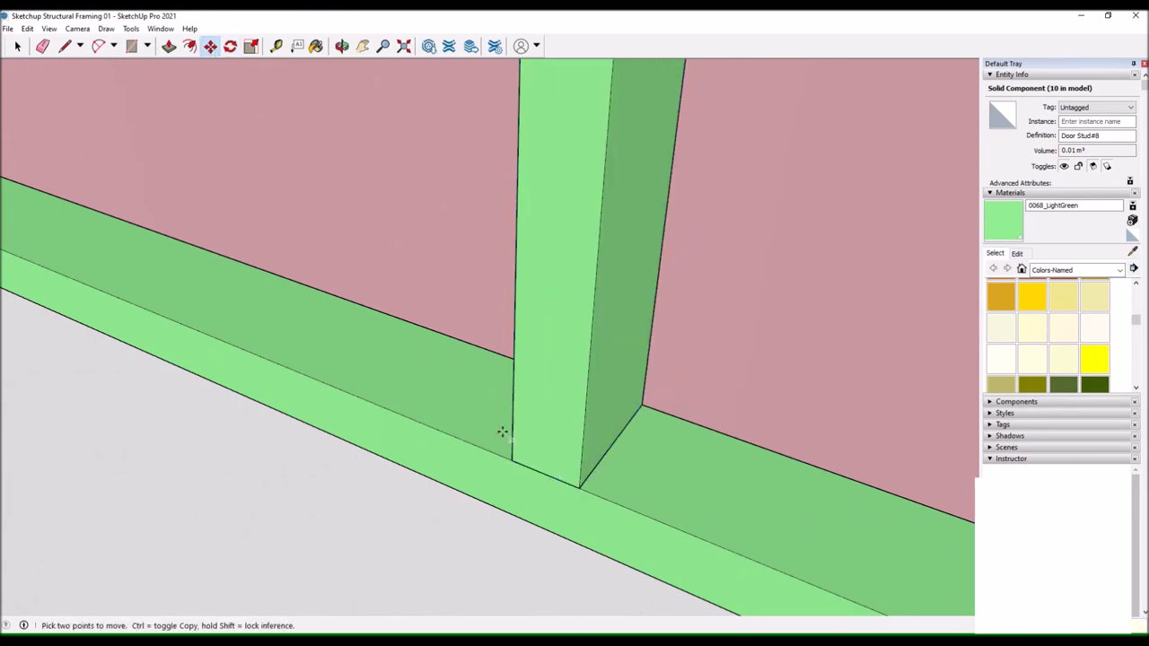
scroll("down", 3)
scroll("down", 3)
scroll("up", 3)
left_click(565, 411)
scroll("up", 3)
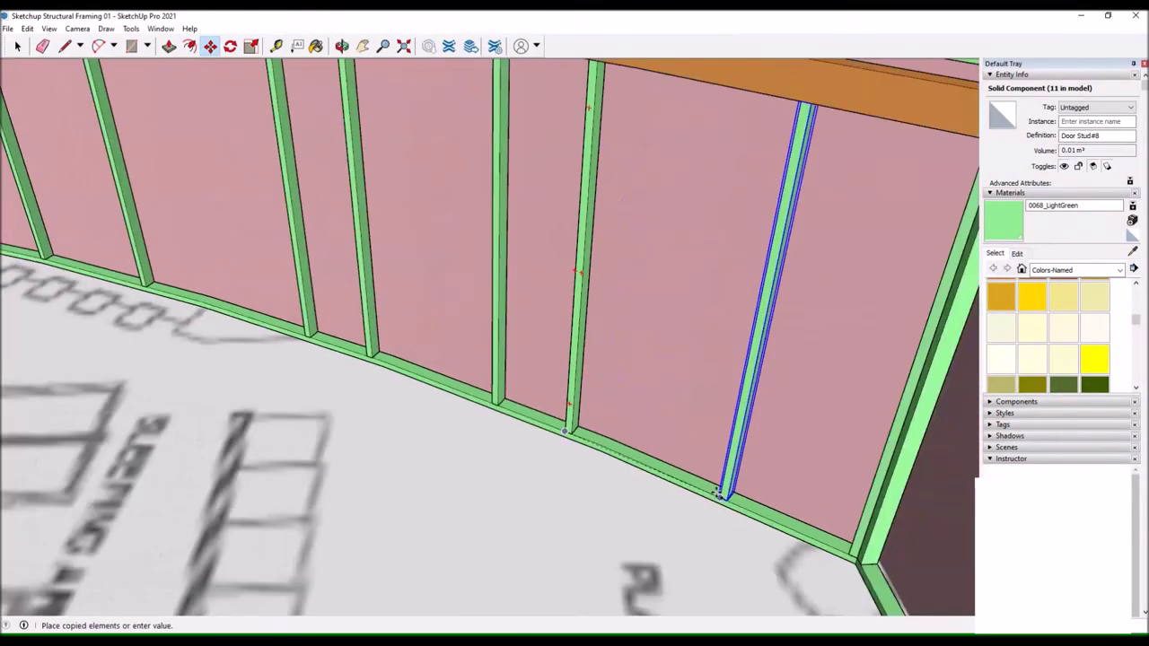
Place the latest stud copy and select a second stud to move with it.
left_click(231, 48)
scroll("up", 3)
scroll("down", 3)
scroll("up", 3)
key("m")
scroll("up", 3)
scroll("down", 3)
key("space")
left_click(691, 377)
key("m")
scroll("up", 3)
scroll("up", 3)
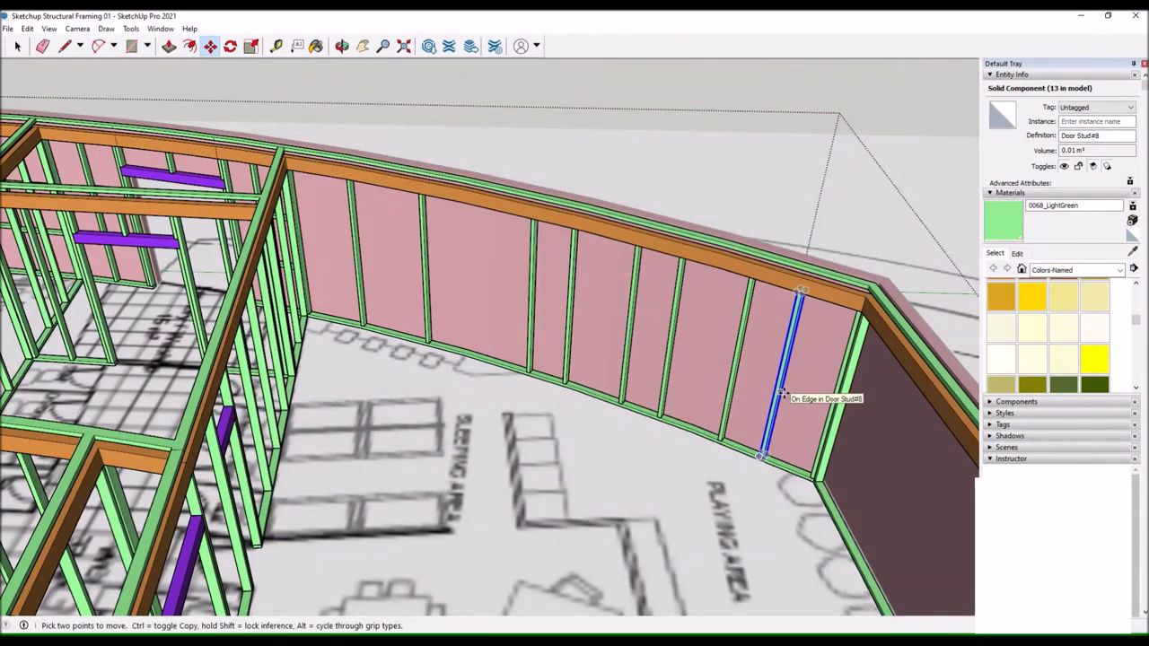
Move the stud along the plate and view the curved stud wall from above.
left_click_drag(640, 315, 401, 252)
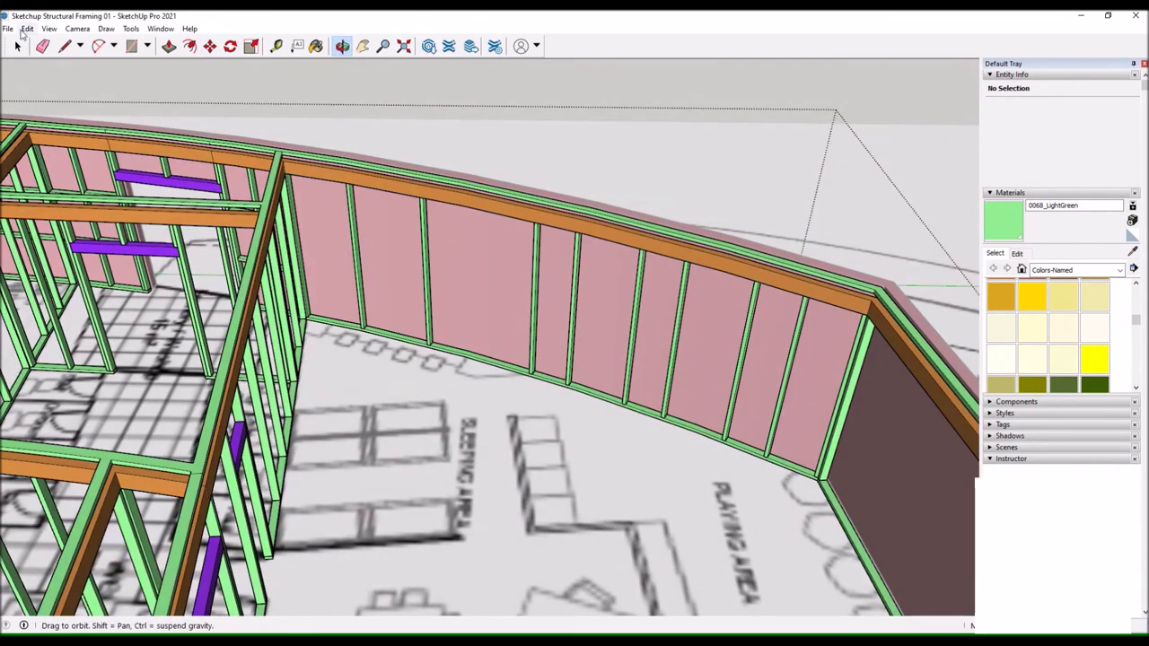
left_click(18, 46)
scroll("up", 3)
scroll("up", 3)
scroll("down", 3)
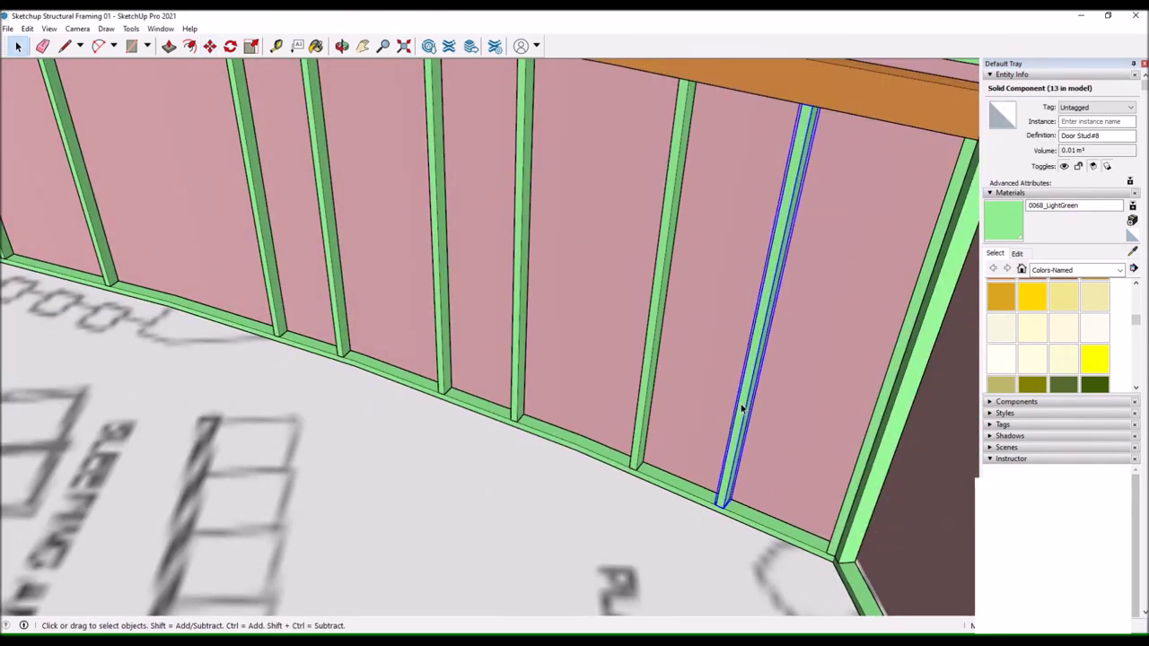
scroll("up", 3)
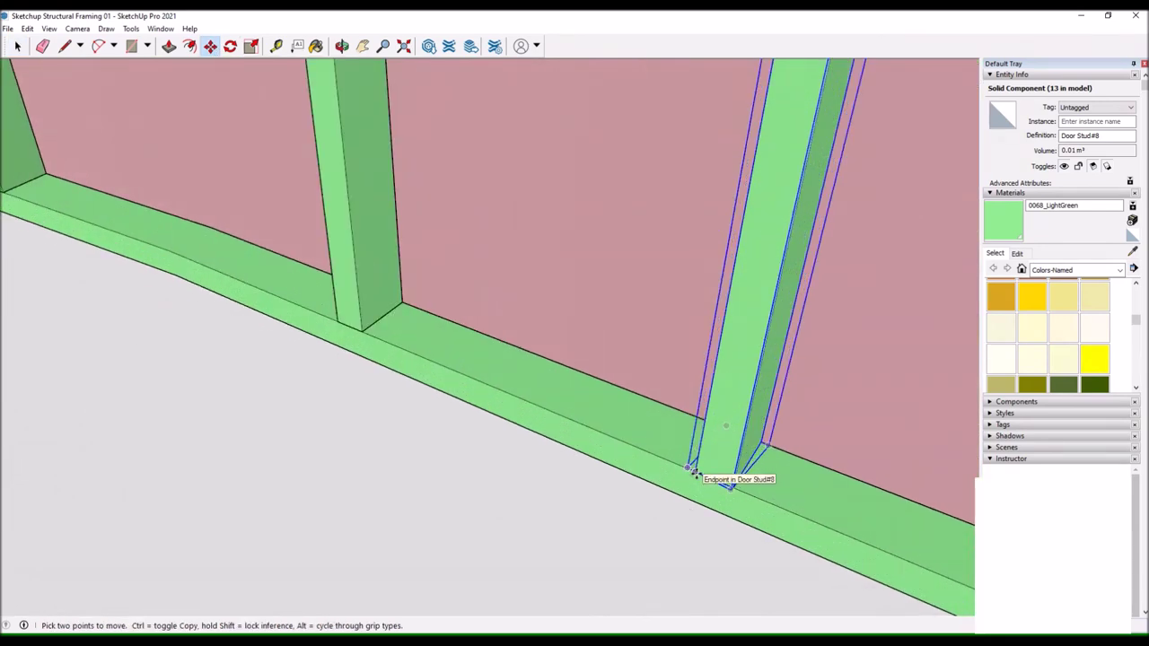
left_click(747, 492)
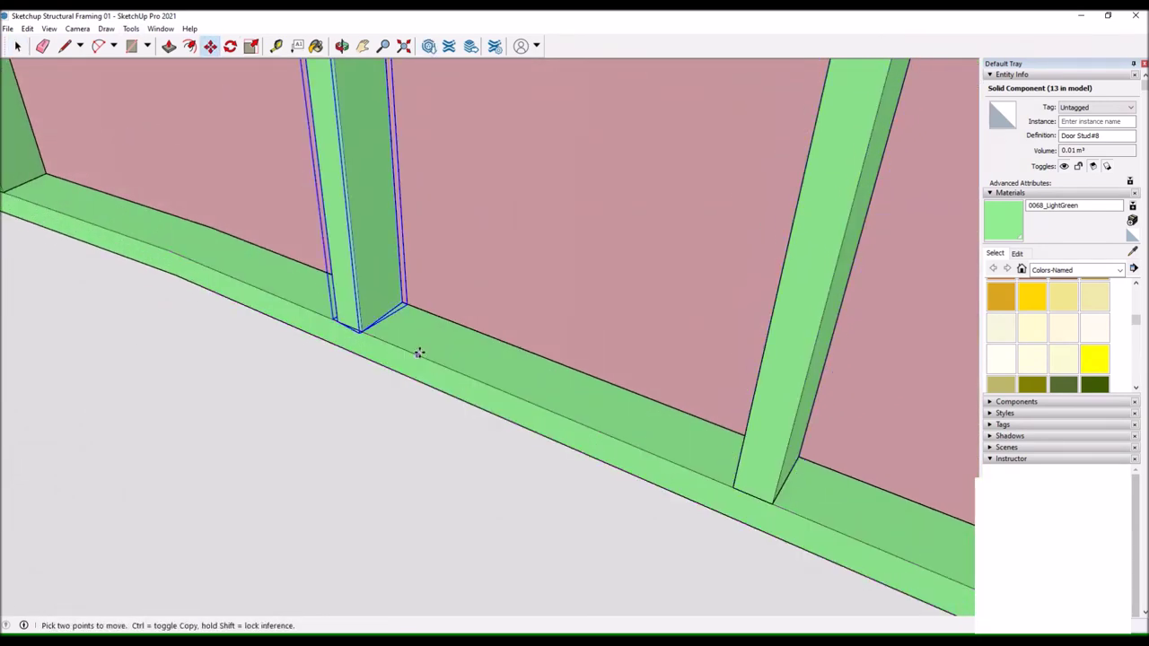
key("space")
scroll("down", 3)
left_click_drag(523, 170, 713, 399)
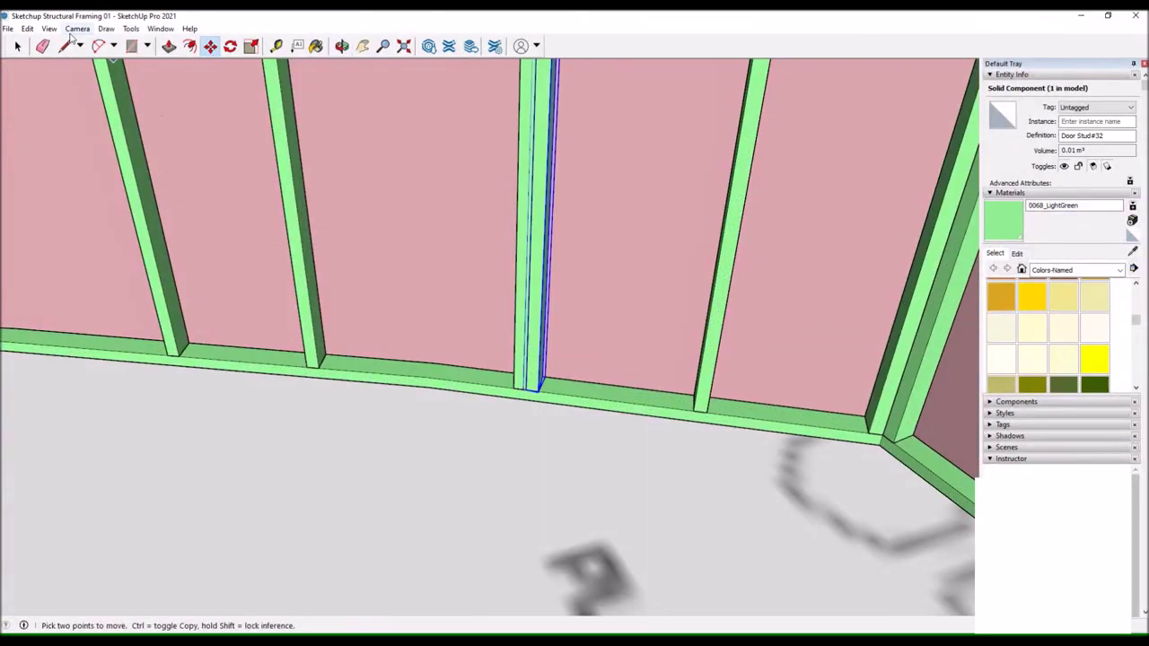
left_click(65, 45)
scroll("up", 3)
Inside the door stud component, draw a line splitting the stud face.
scroll("down", 3)
scroll("up", 3)
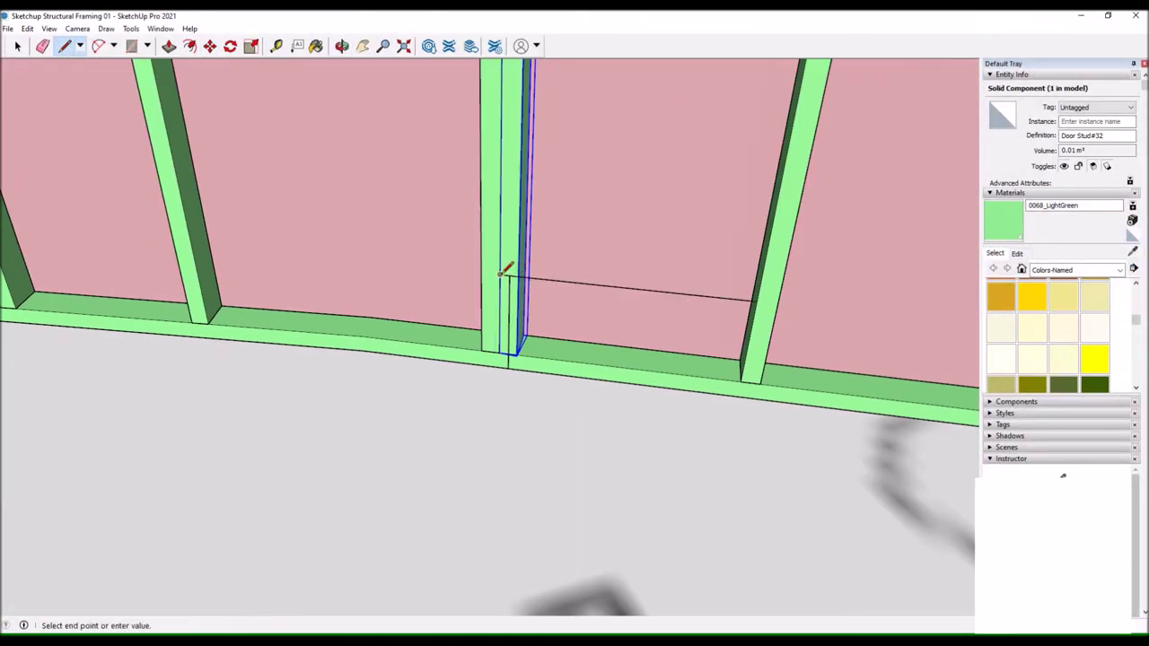
double_click(513, 257)
key("l")
scroll("up", 3)
left_click(518, 270)
scroll("up", 3)
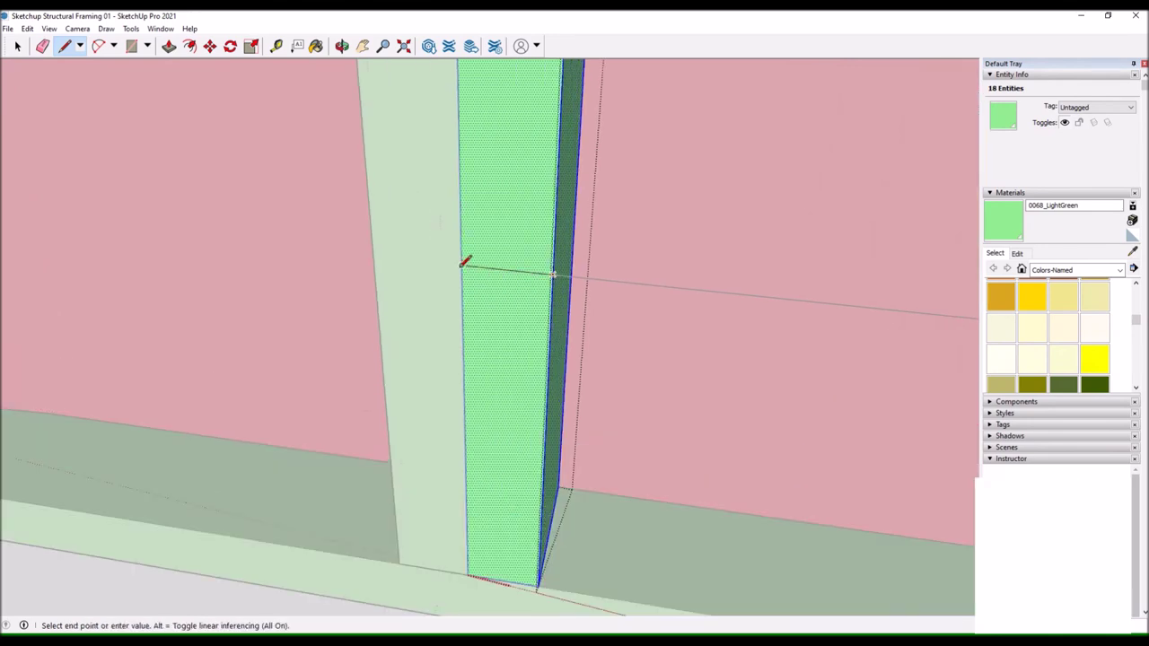
left_click(464, 302)
scroll("down", 3)
key("space")
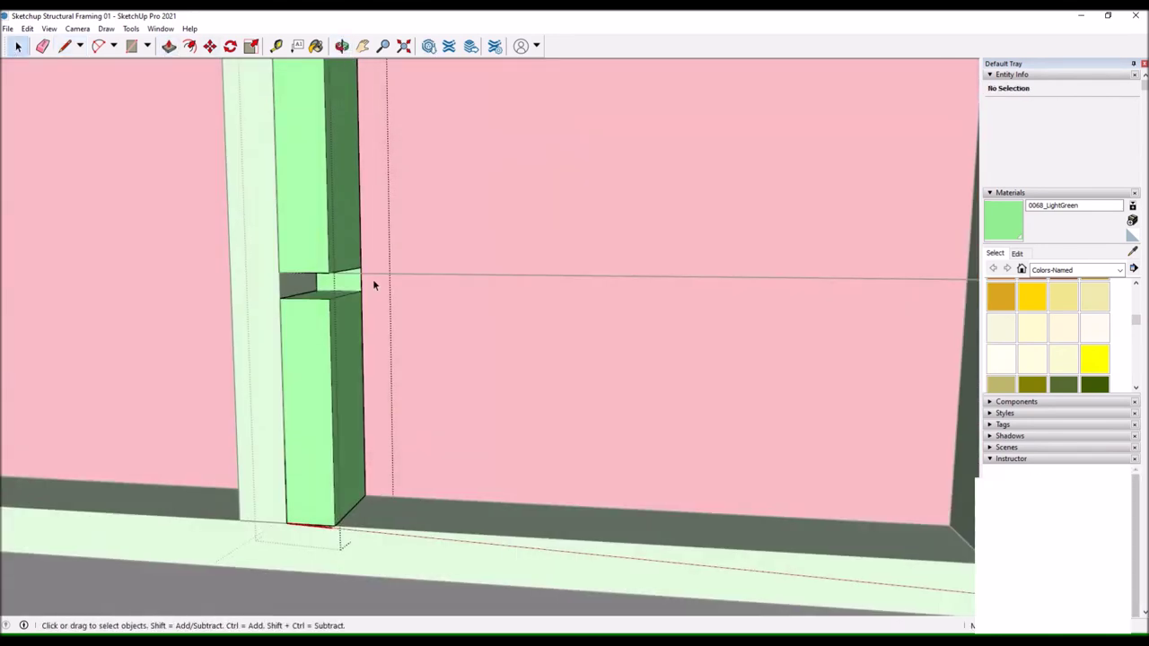
scroll("down", 3)
key("Escape")
Orbit across the curved stud wall and start a line at the stud notch.
left_click_drag(583, 274, 288, 289)
key("Escape")
scroll("down", 3)
scroll("down", 3)
left_click_drag(569, 338, 574, 430)
scroll("down", 3)
scroll("up", 3)
scroll("up", 3)
key("l")
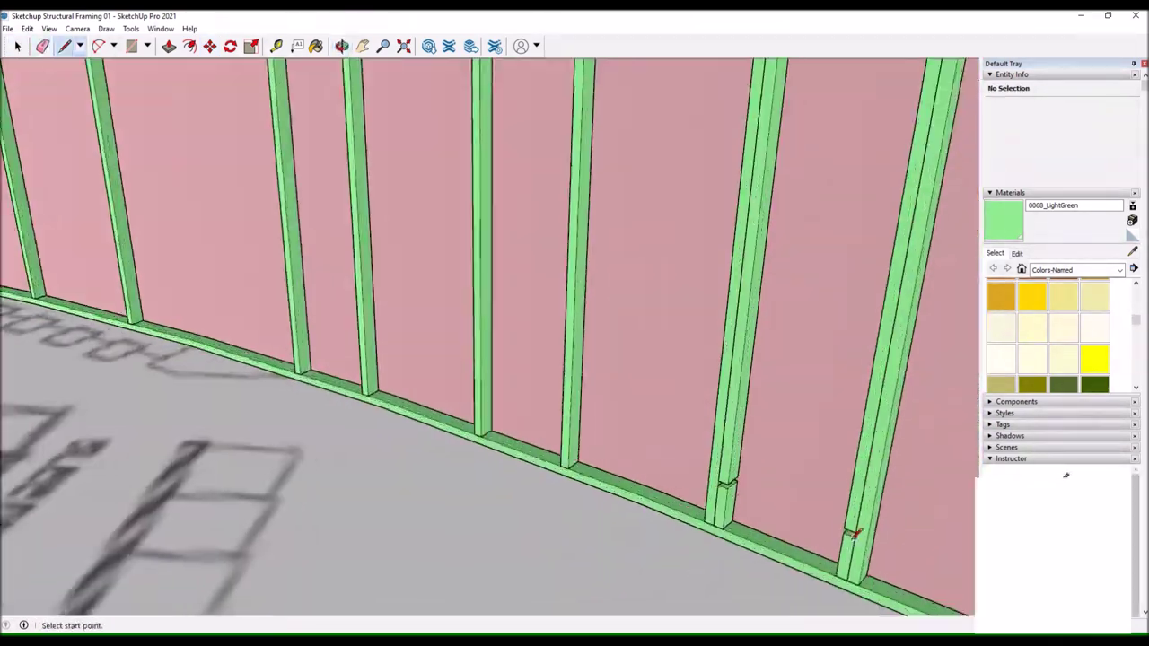
left_click(855, 533)
scroll("up", 3)
left_click_drag(385, 116, 801, 402)
Group the new sill board and shape it with Push/Pull.
right_click(565, 372)
left_click(603, 473)
key("l")
left_click(528, 374)
key("p")
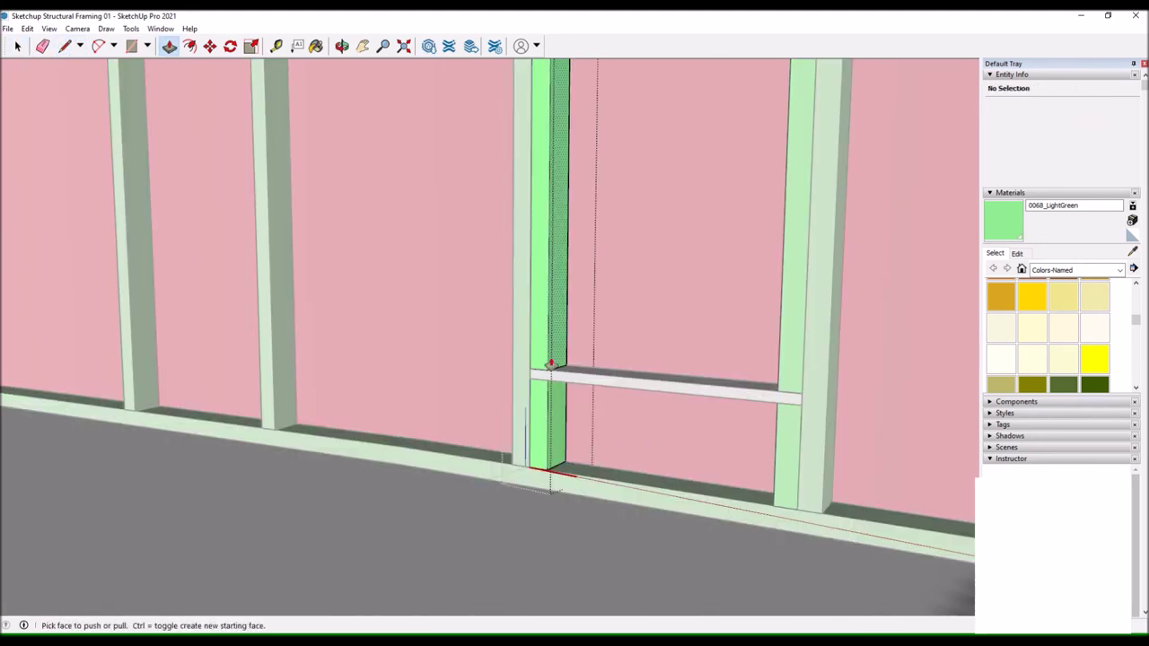
left_click_drag(542, 392, 232, 51)
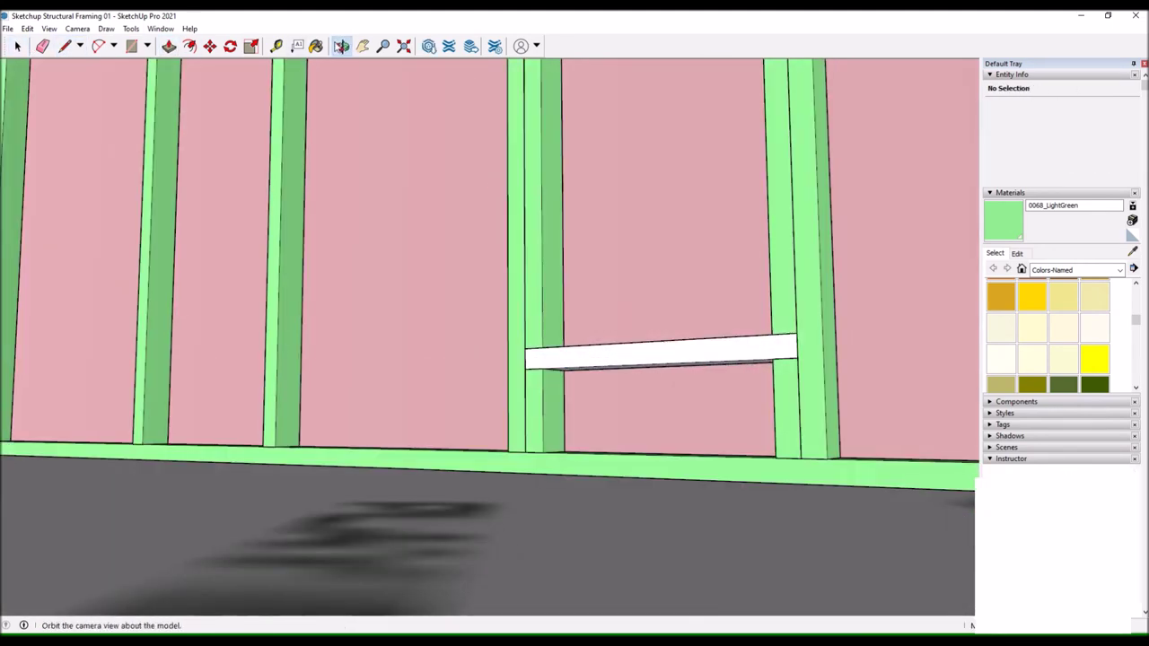
key("l")
scroll("up", 3)
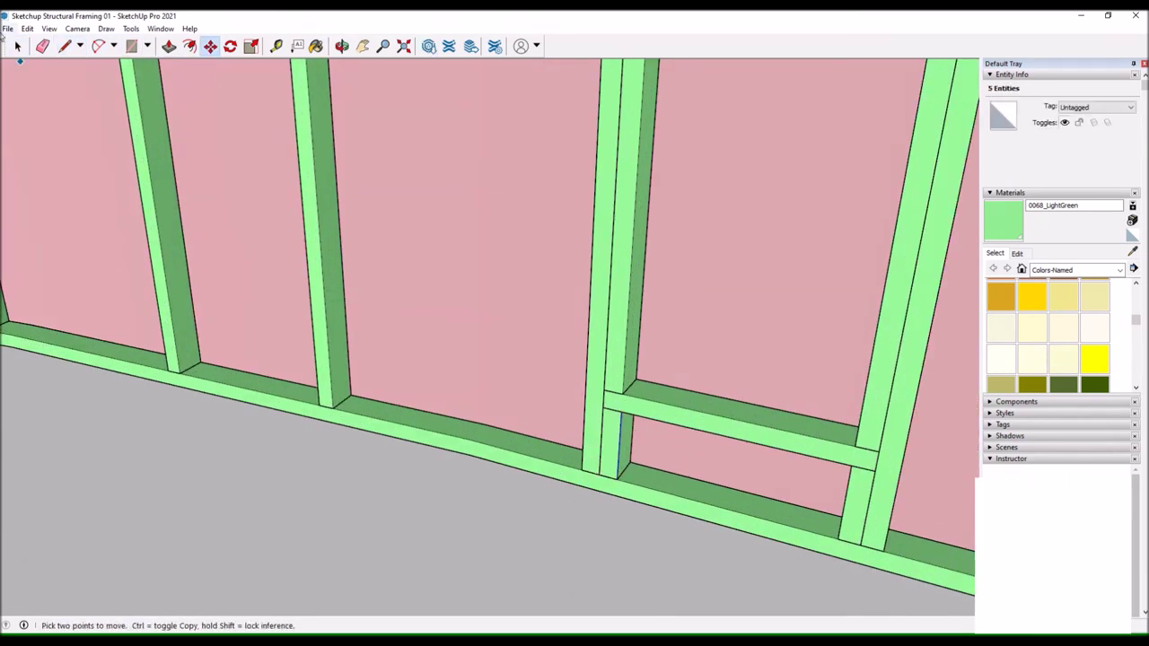
Make the white cripple block beneath the sill a separate group.
key("Escape")
scroll("down", 3)
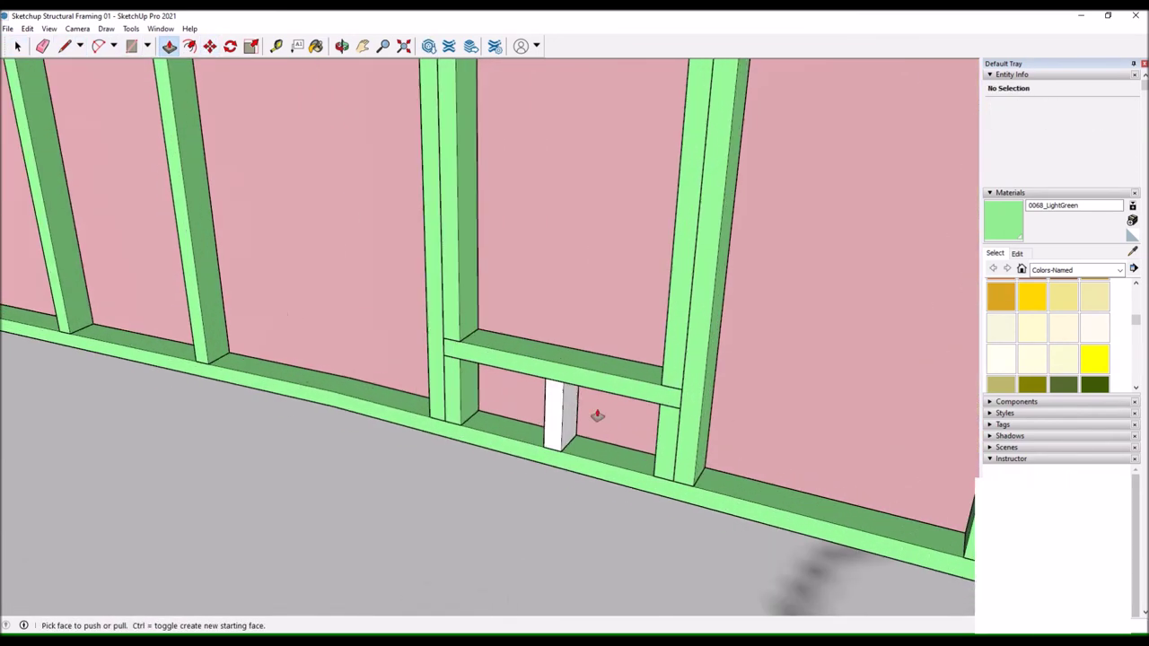
key("space")
right_click(552, 399)
left_click(575, 516)
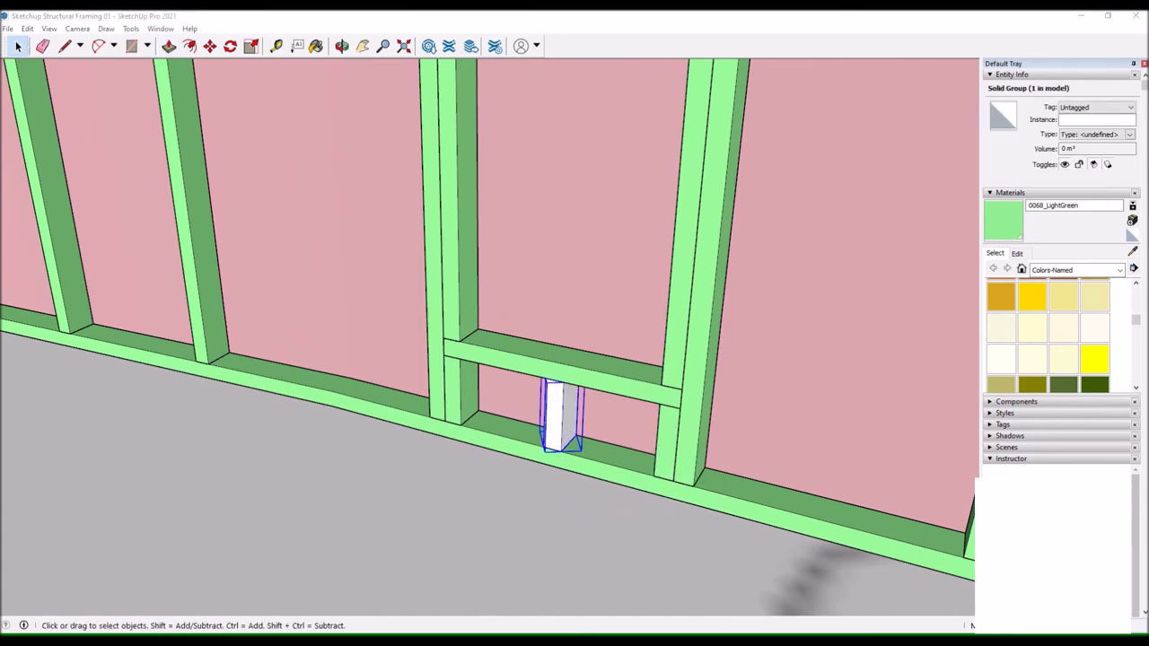
scroll("down", 3)
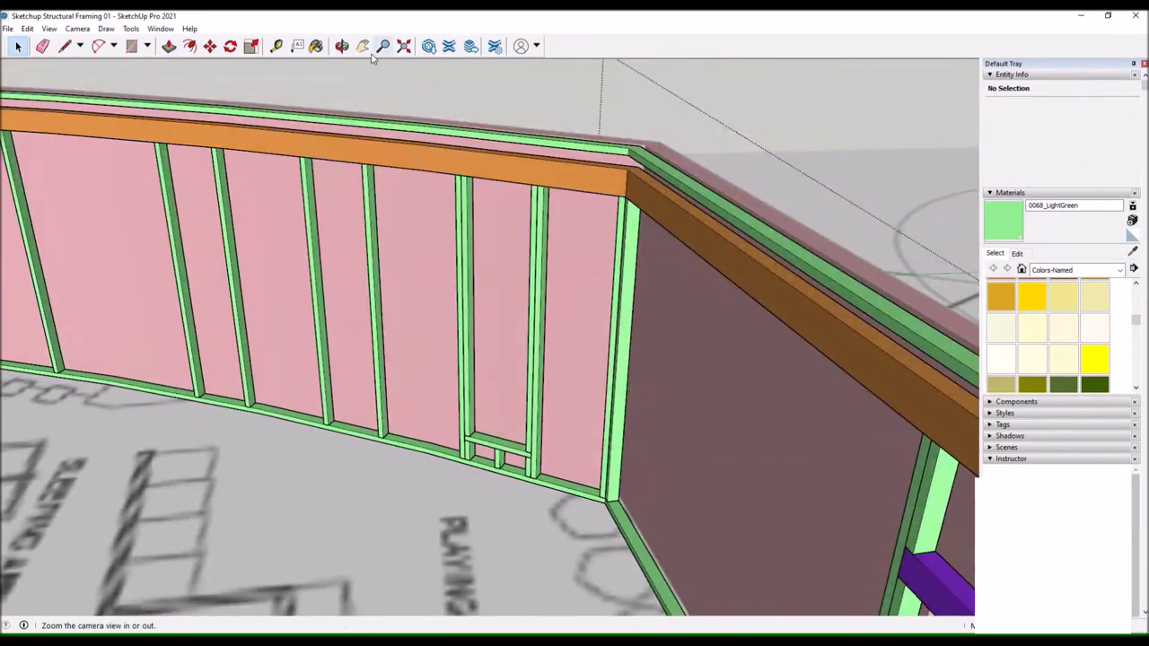
Copy a green door stud to the left to frame the new window opening.
key("l")
left_click(534, 347)
left_click_drag(617, 350, 351, 213)
key("space")
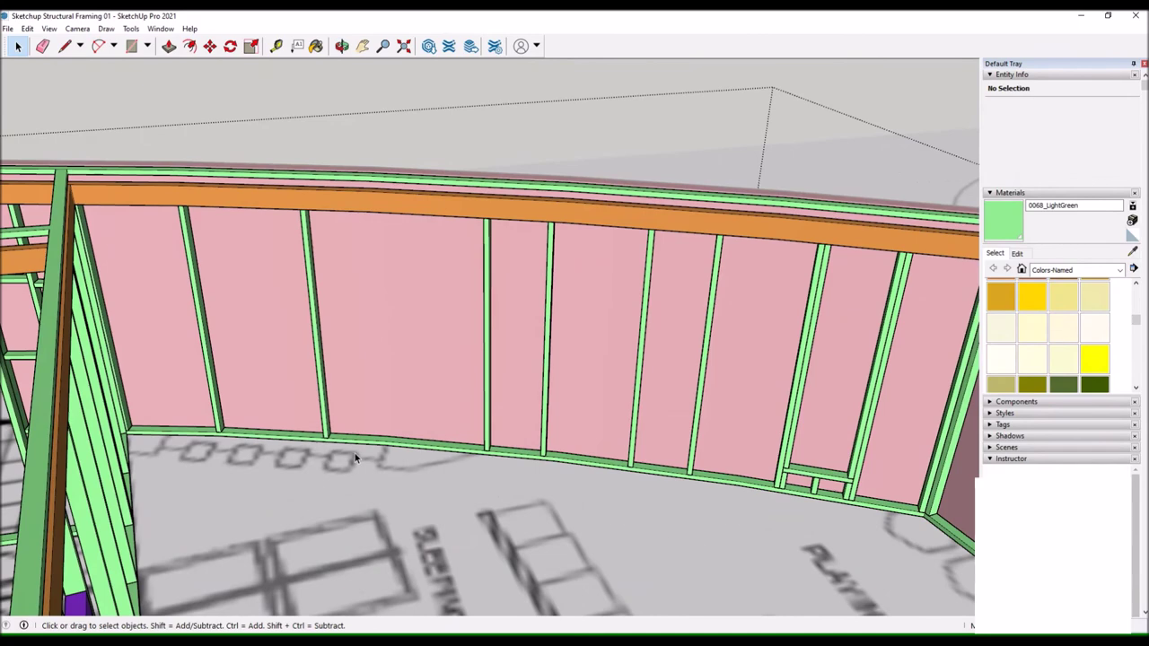
scroll("up", 3)
left_click(307, 257)
key("m")
left_click(377, 470)
left_click(403, 473)
scroll("down", 3)
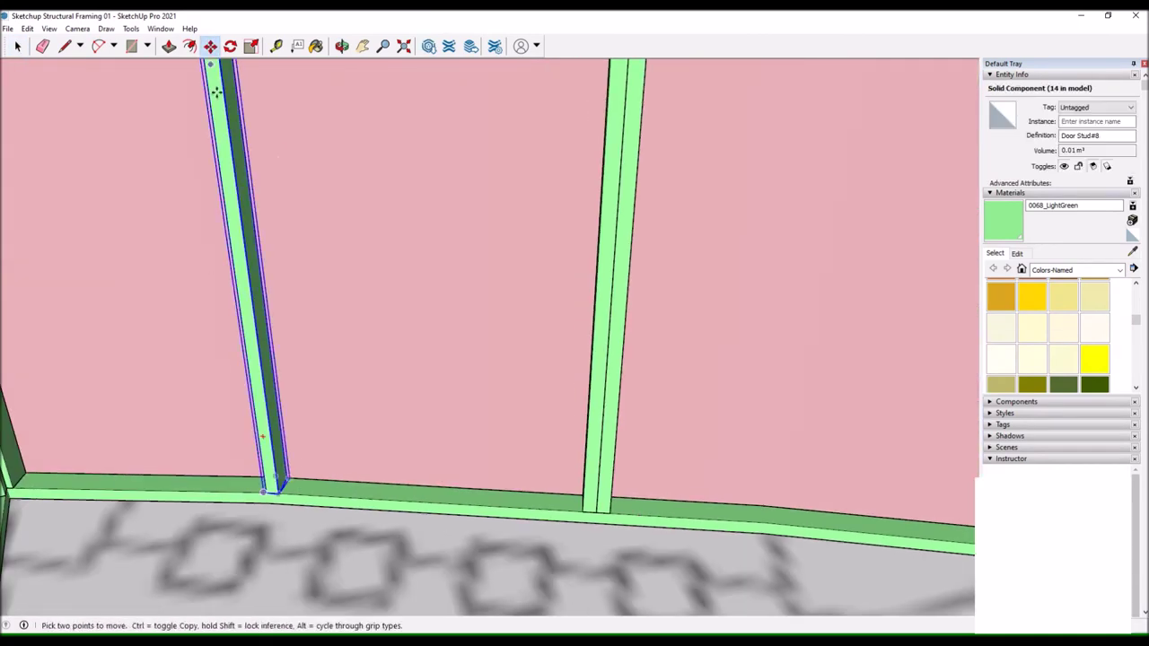
scroll("up", 3)
left_click(230, 46)
Select the second door stud on the other side of the opening.
key("space")
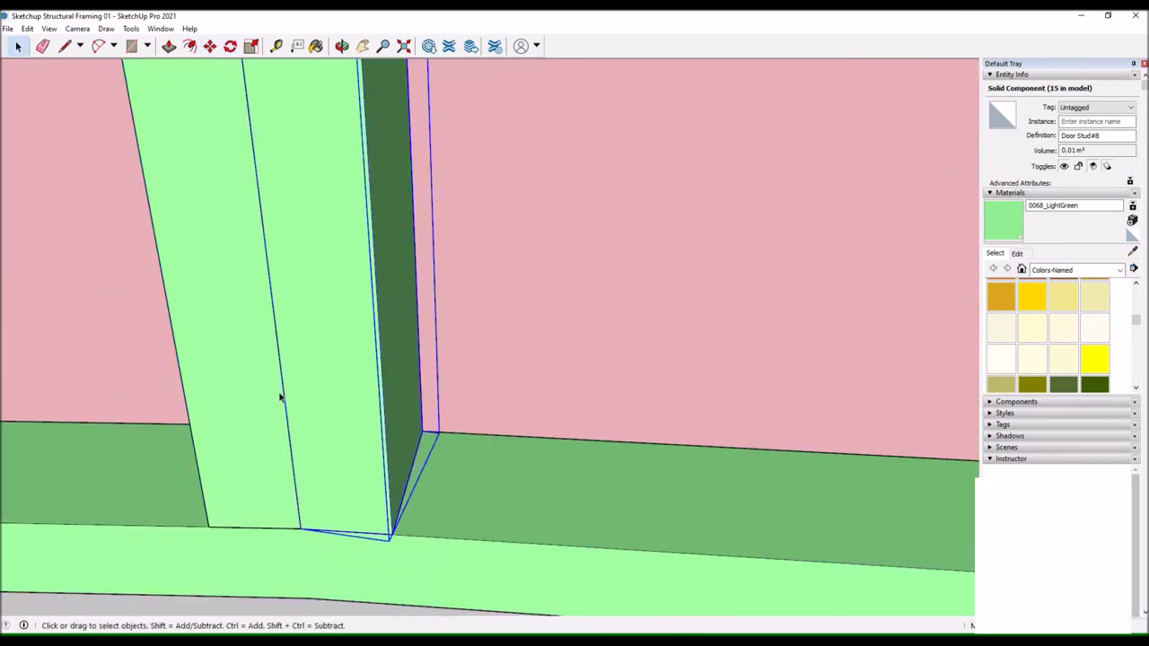
scroll("down", 3)
scroll("up", 3)
left_click(859, 518)
scroll("down", 3)
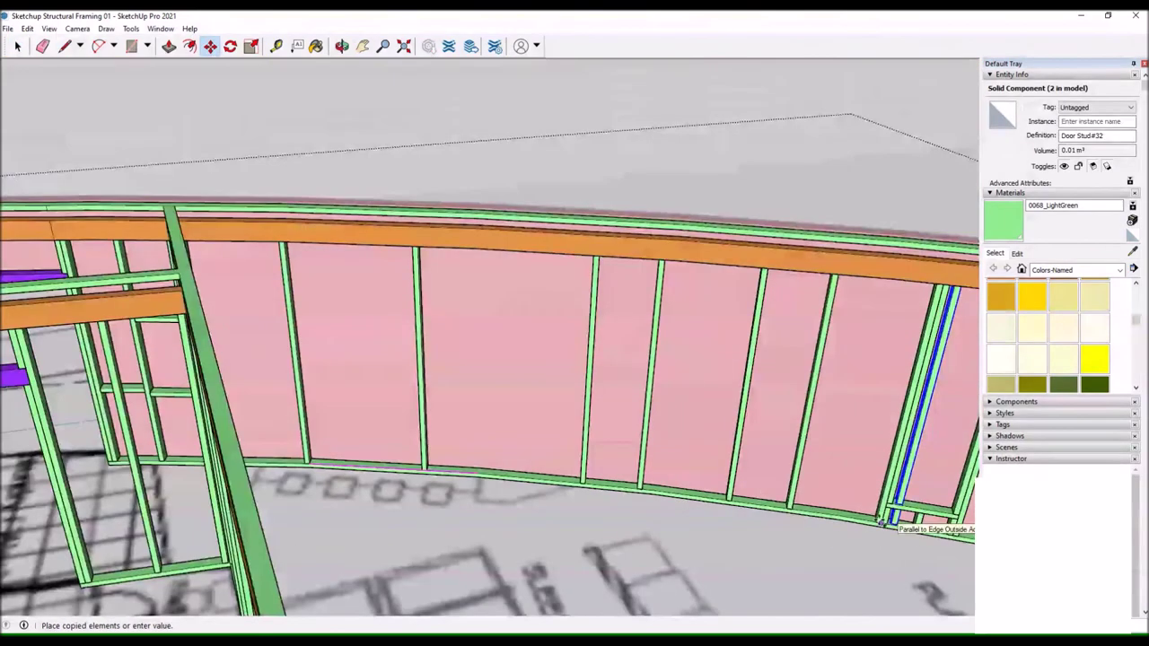
key("q")
scroll("up", 3)
scroll("down", 3)
scroll("up", 3)
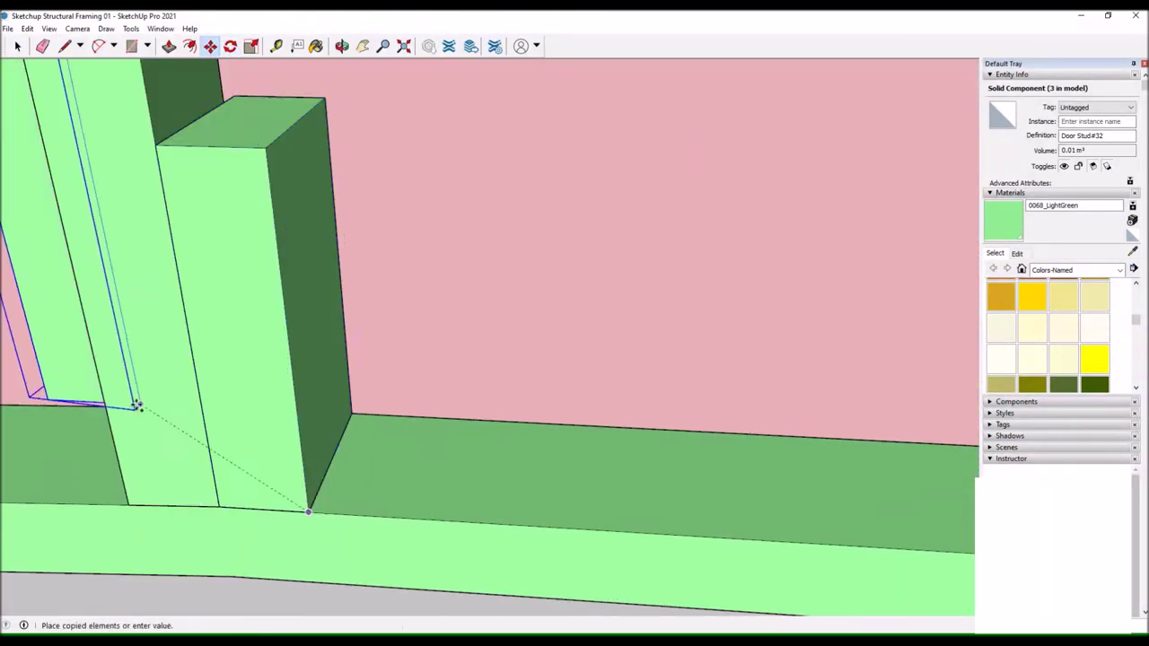
Draw the white sill edge across the window opening.
key("l")
left_click(278, 384)
scroll("up", 3)
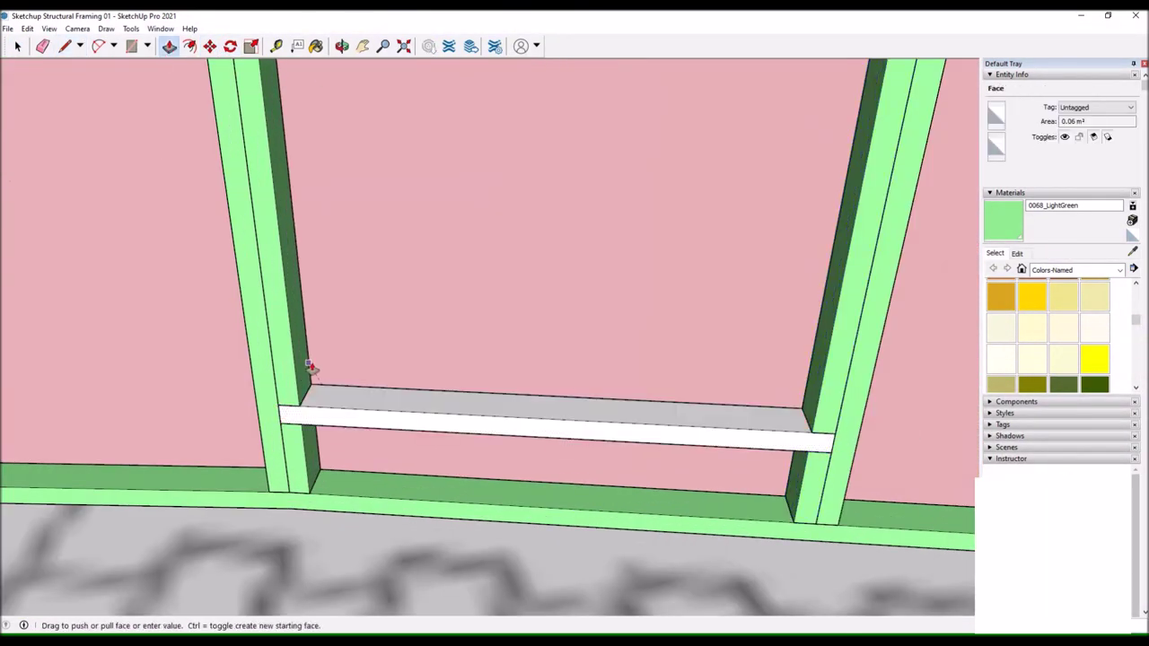
scroll("down", 3)
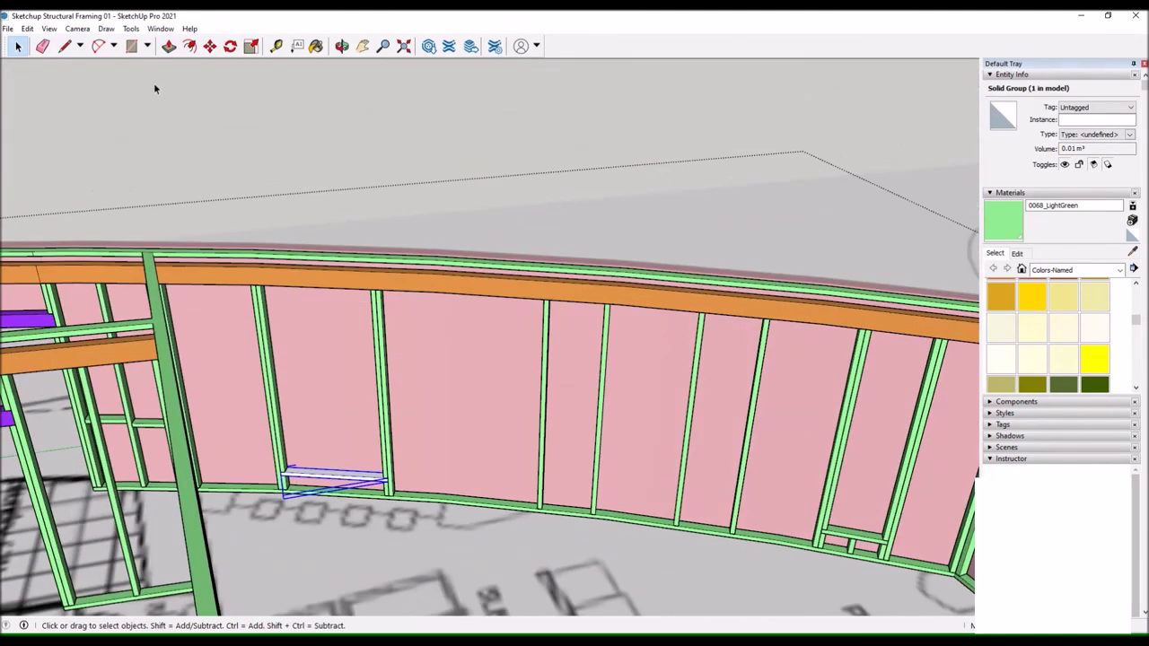
key("l")
scroll("up", 3)
scroll("down", 3)
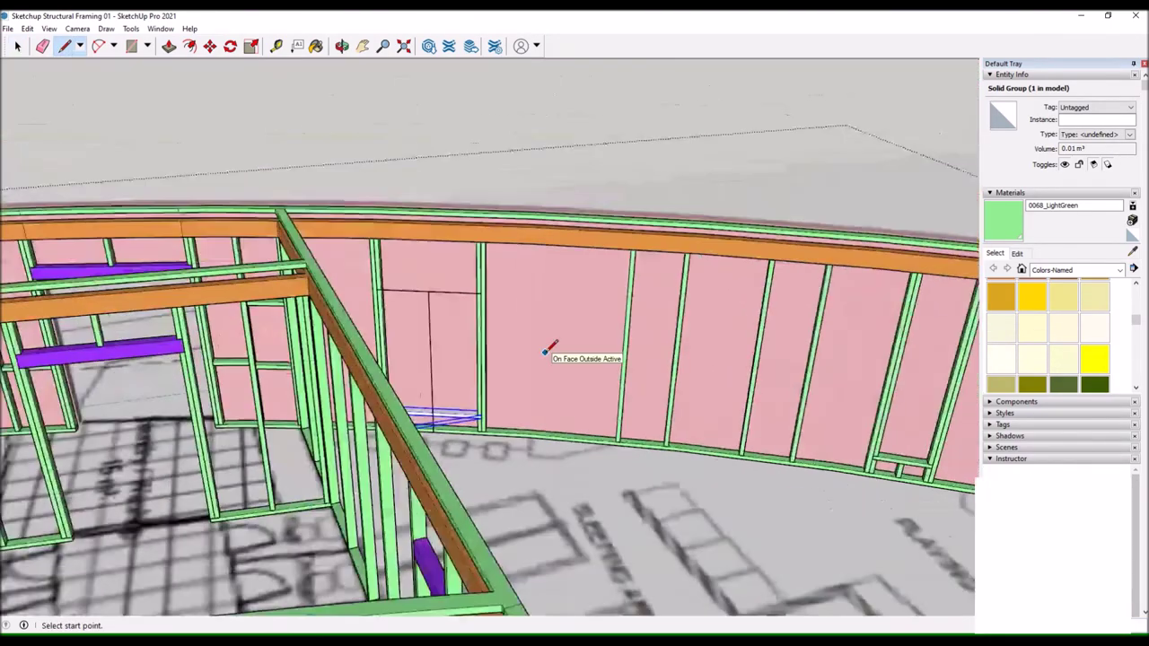
Copy the purple lintel over the new opening.
left_click(54, 269)
scroll("up", 3)
key("m")
key("ctrl")
left_click(546, 402)
left_click(546, 401)
key("space")
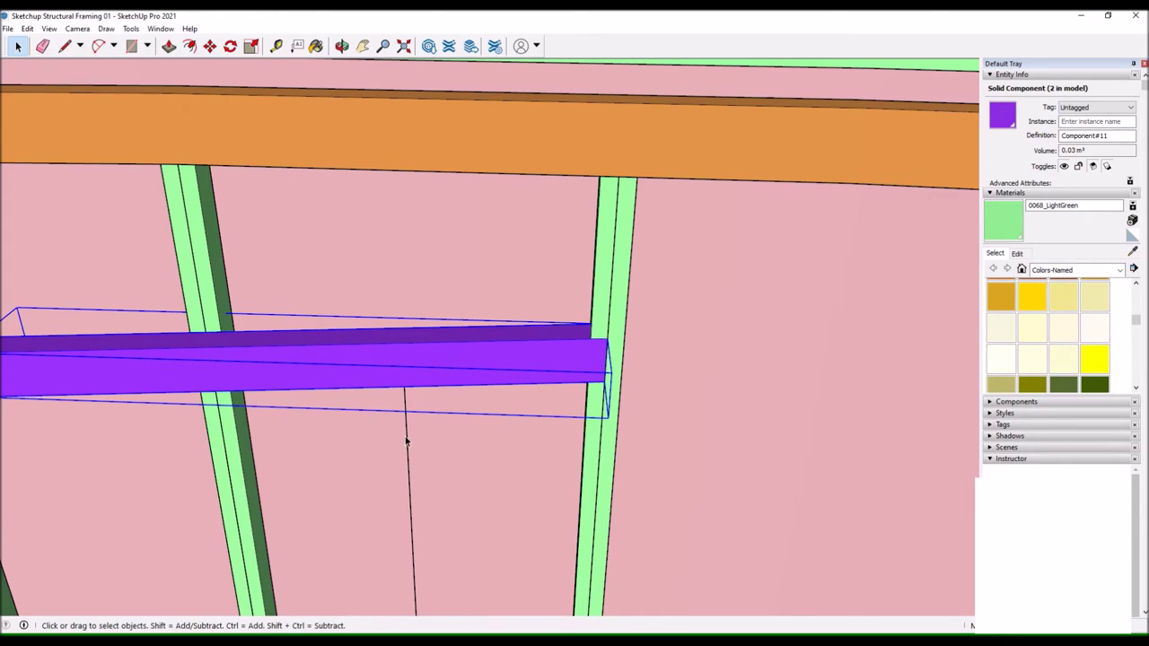
scroll("down", 3)
Rotate the copied lintel so it follows the curve of the wall.
left_click(448, 320)
key("q")
scroll("up", 3)
left_click(816, 455)
scroll("down", 3)
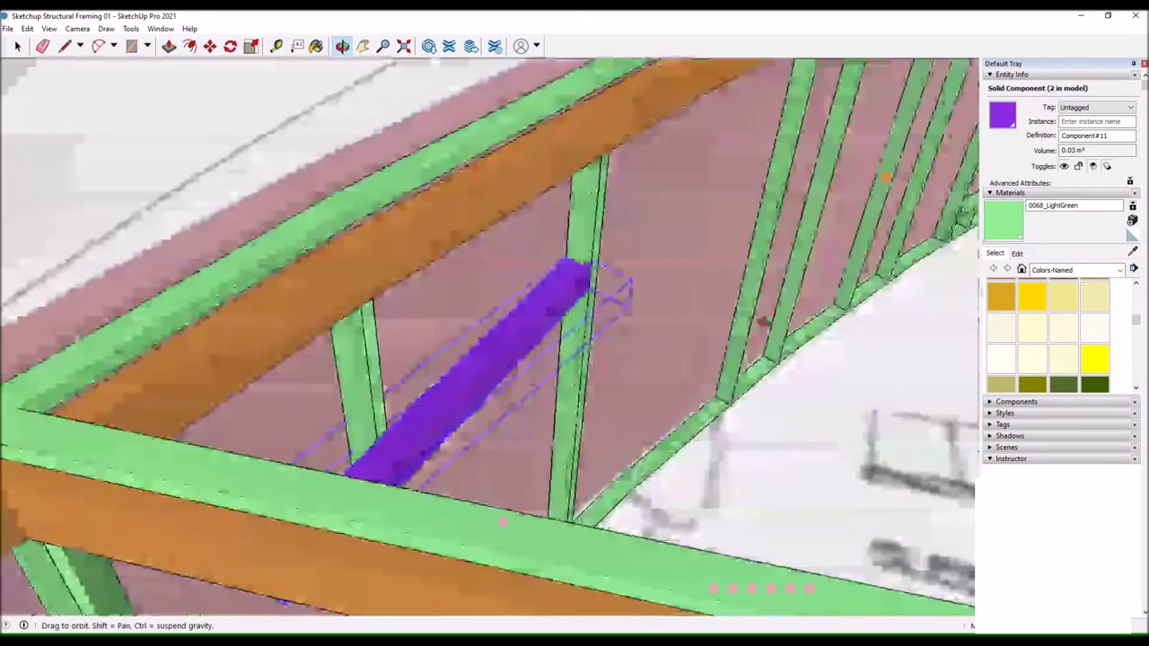
scroll("up", 3)
left_click(380, 383)
left_click_drag(437, 333, 608, 308)
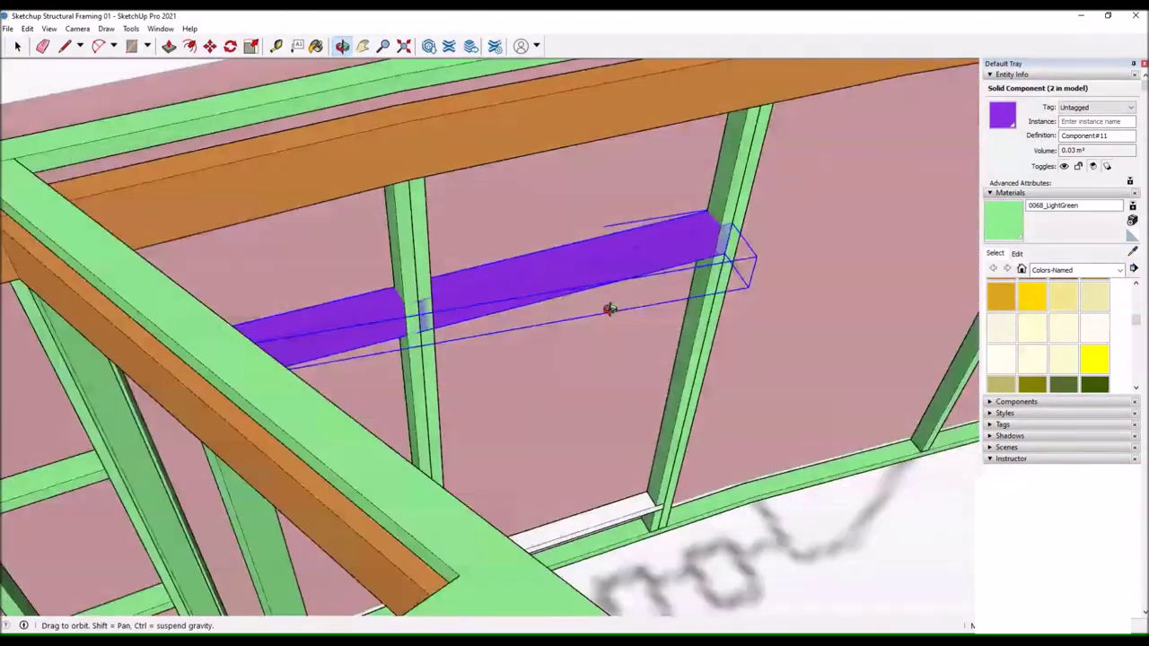
Make the copied lintel unique and stretch its end to meet the stud.
key("space")
right_click(482, 290)
left_click(512, 387)
scroll("up", 3)
left_click(378, 312)
scroll("down", 3)
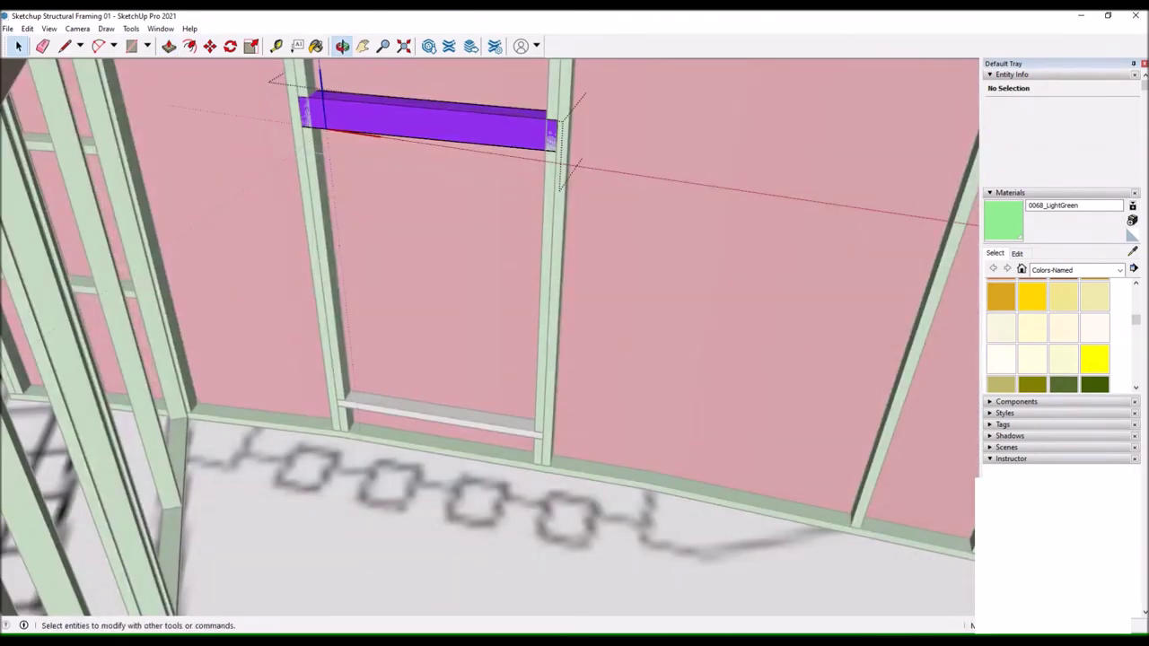
key("space")
scroll("down", 3)
triple_click(331, 291)
scroll("down", 3)
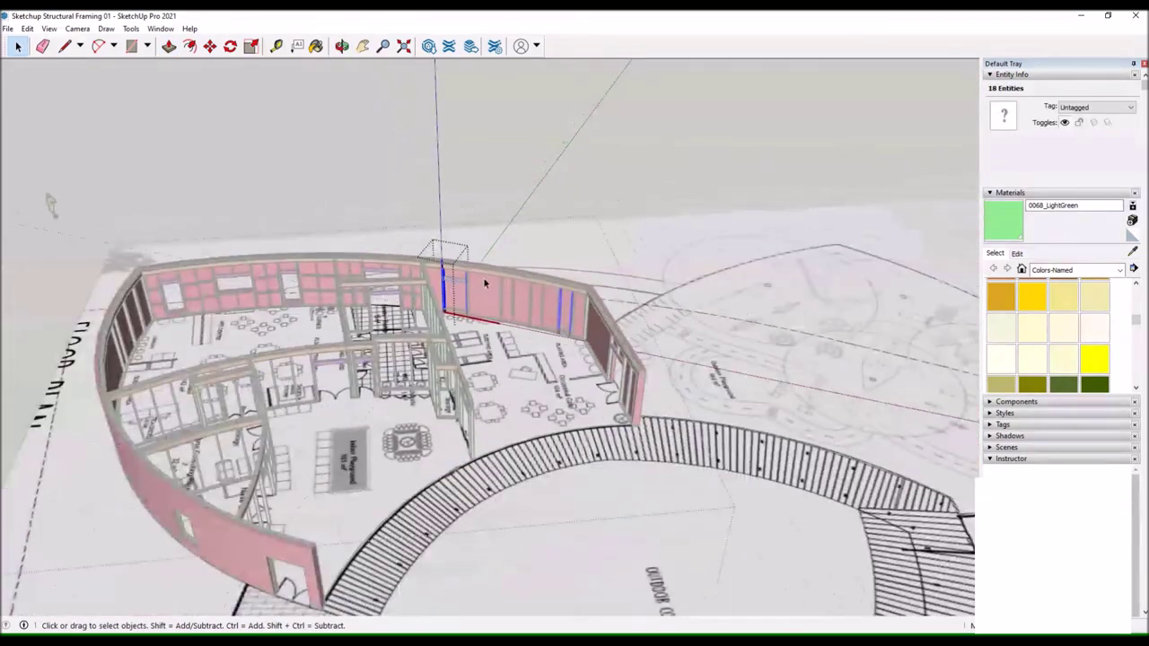
Select the purple lintel and pick a base point to move-copy it.
scroll("up", 3)
key("l")
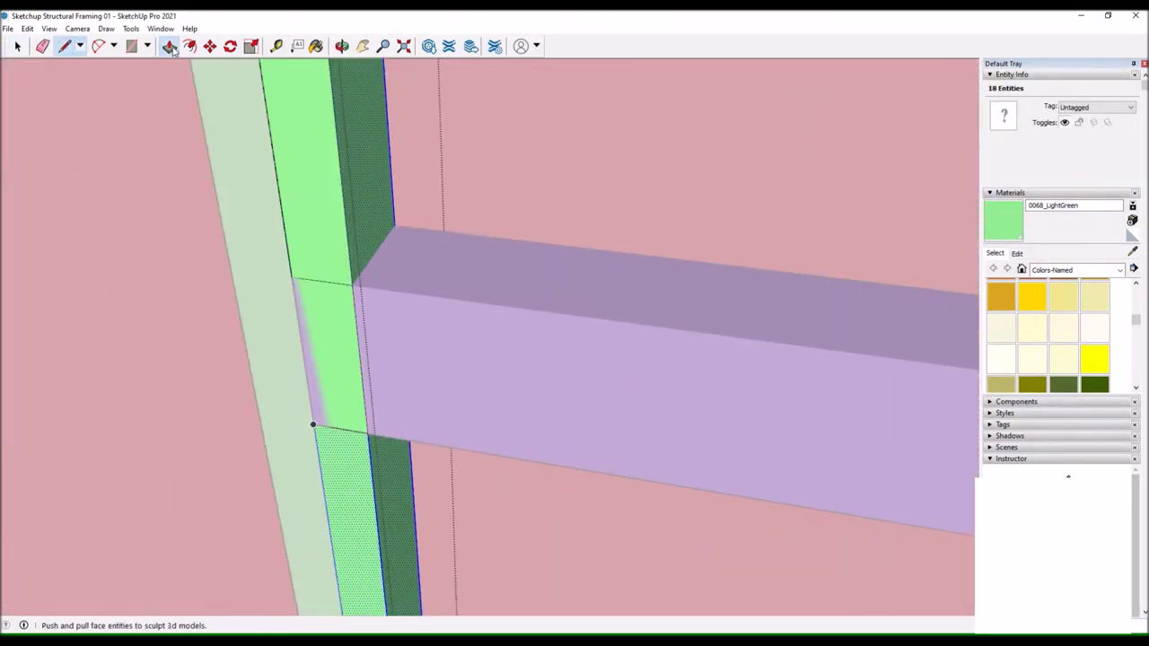
left_click_drag(328, 347, 236, 321)
scroll("down", 3)
left_click_drag(443, 295, 267, 304)
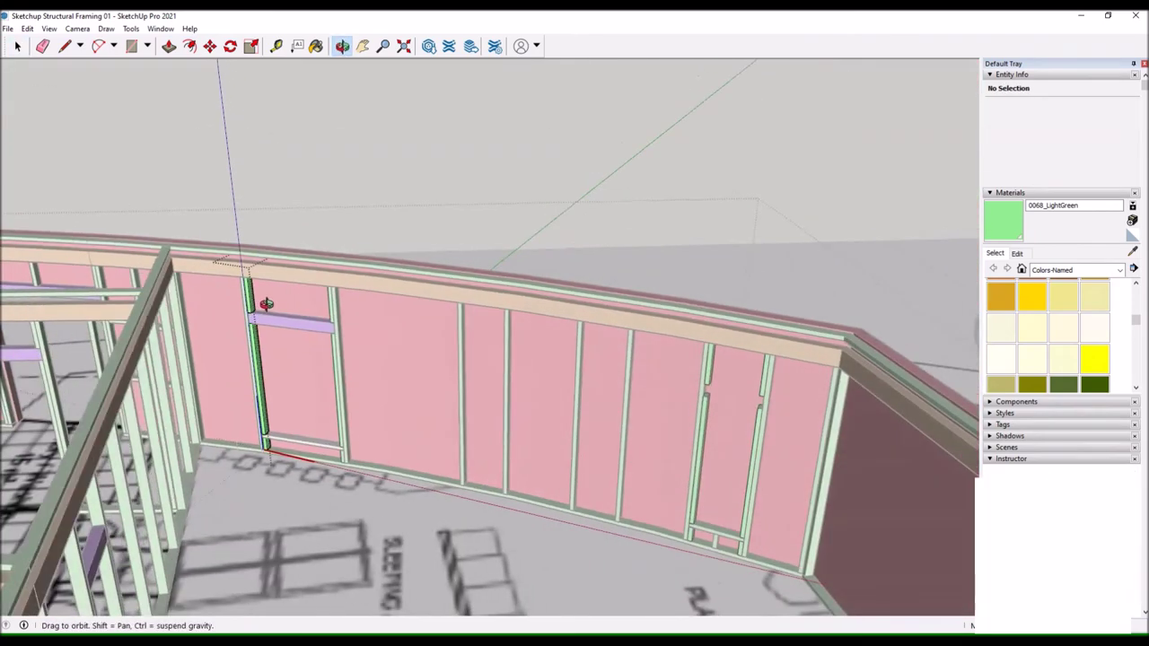
key("space")
left_click(288, 322)
key("m")
scroll("up", 3)
key("ctrl")
left_click(171, 276)
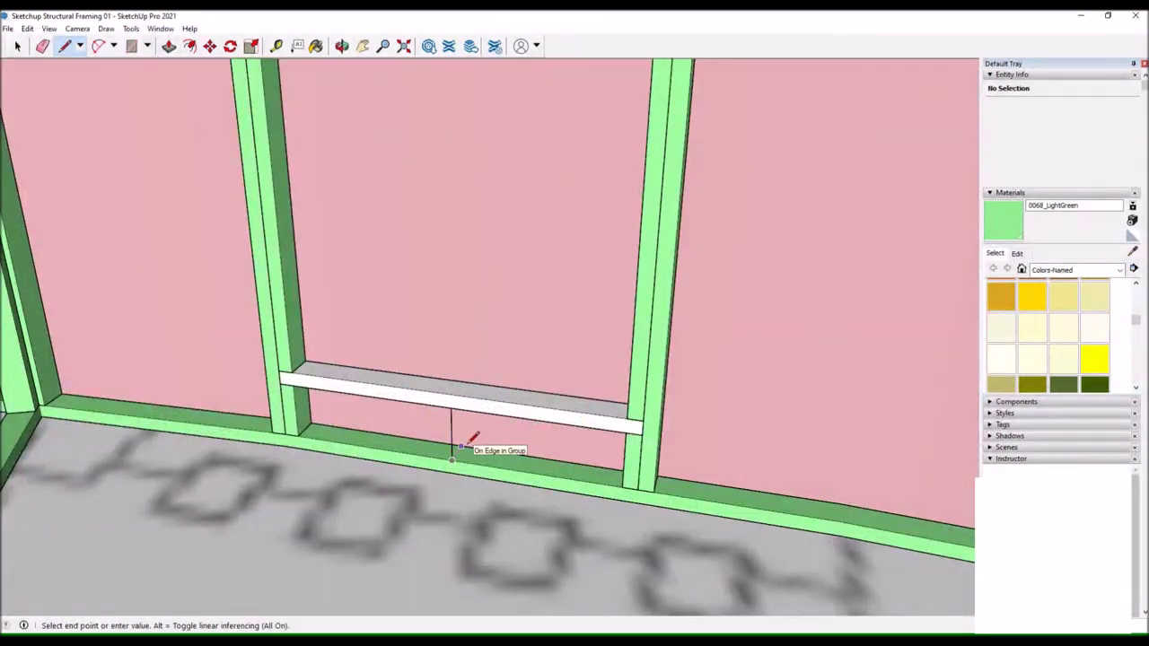
Place the small white post group under the sill.
left_click_drag(460, 446, 457, 264)
scroll("up", 3)
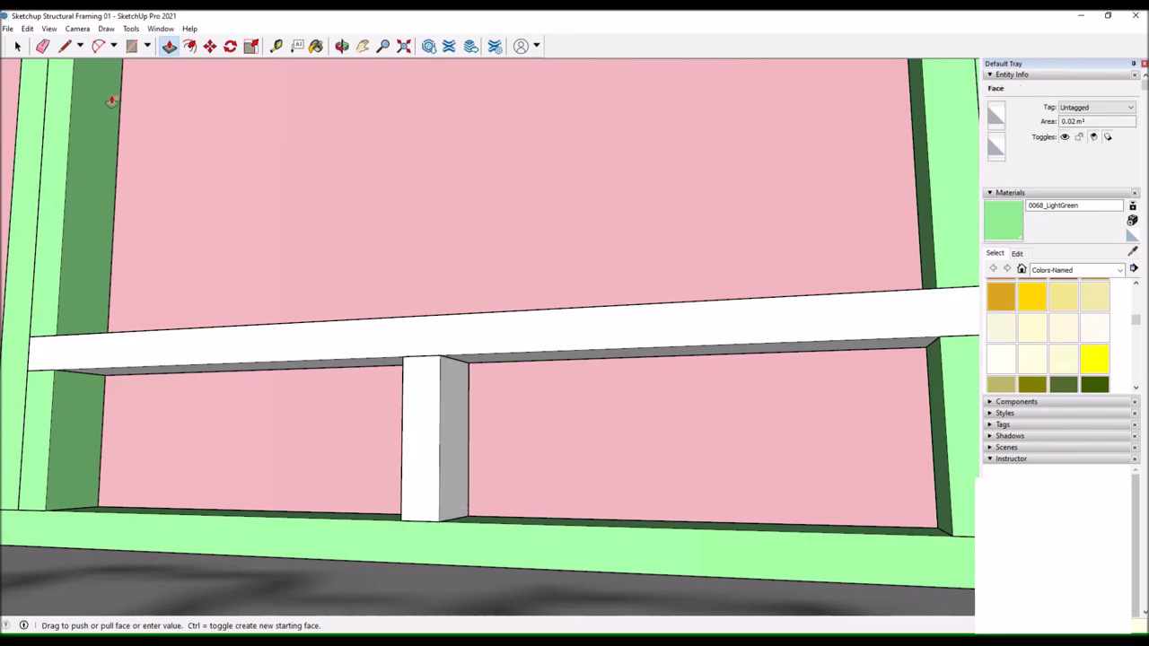
scroll("down", 3)
left_click_drag(554, 441, 425, 341)
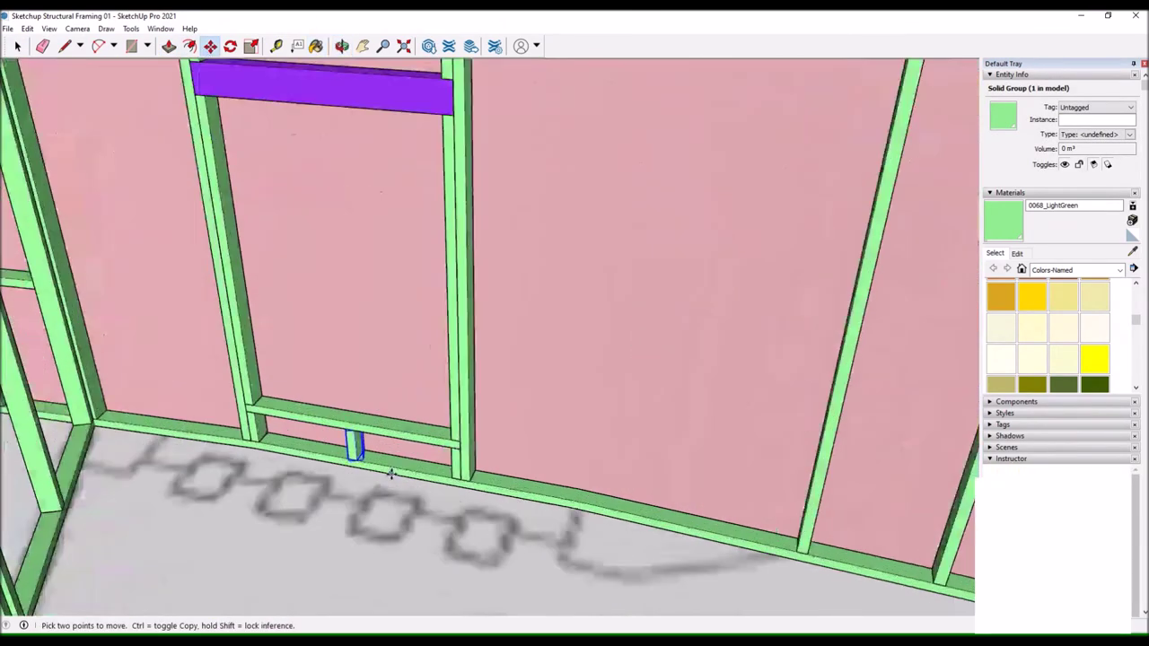
key("m")
right_click(354, 226)
left_click(398, 313)
scroll("down", 3)
Start copying the double studs beside the opening, then cancel and deselect them.
left_click_drag(392, 188, 809, 392)
scroll("up", 3)
scroll("up", 3)
key("space")
left_click(718, 422)
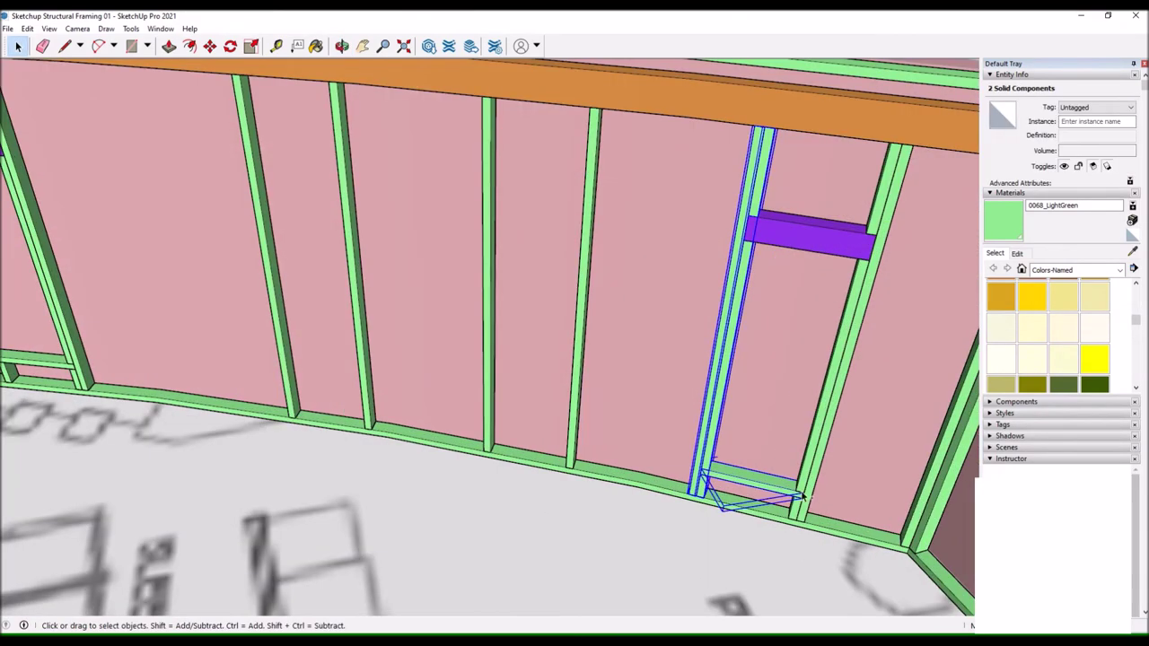
left_click(209, 46)
key("ctrl")
left_click(705, 492)
key("Escape")
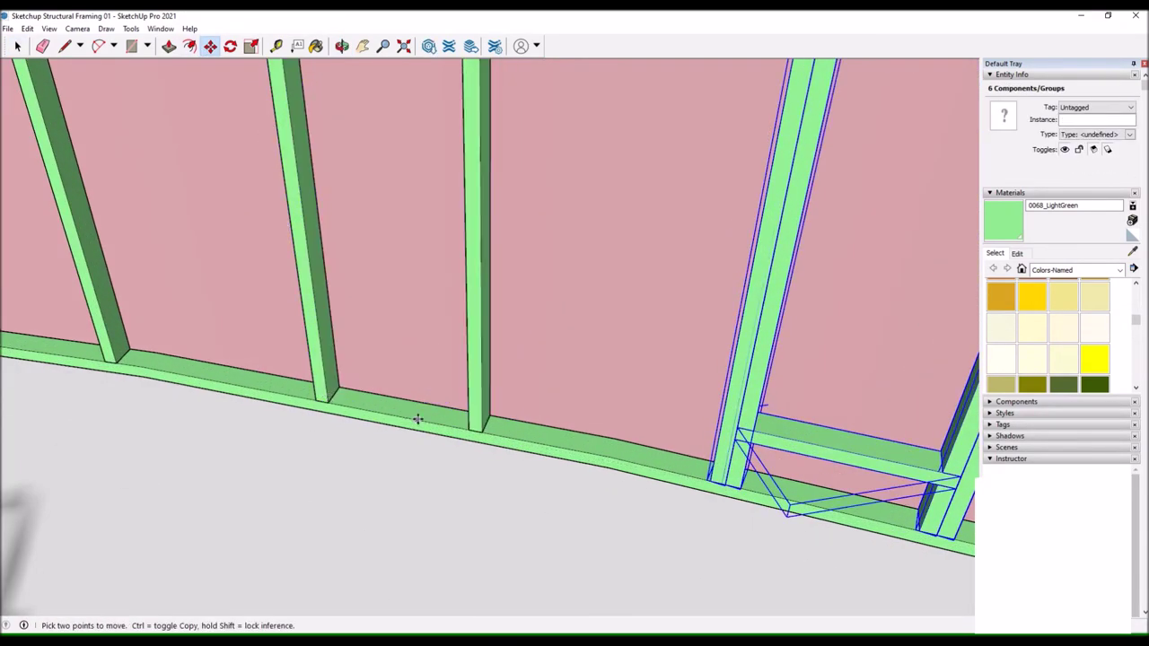
left_click(209, 46)
Select the door stud and adjust it with Move and Rotate to fit the curve.
key("space")
key("m")
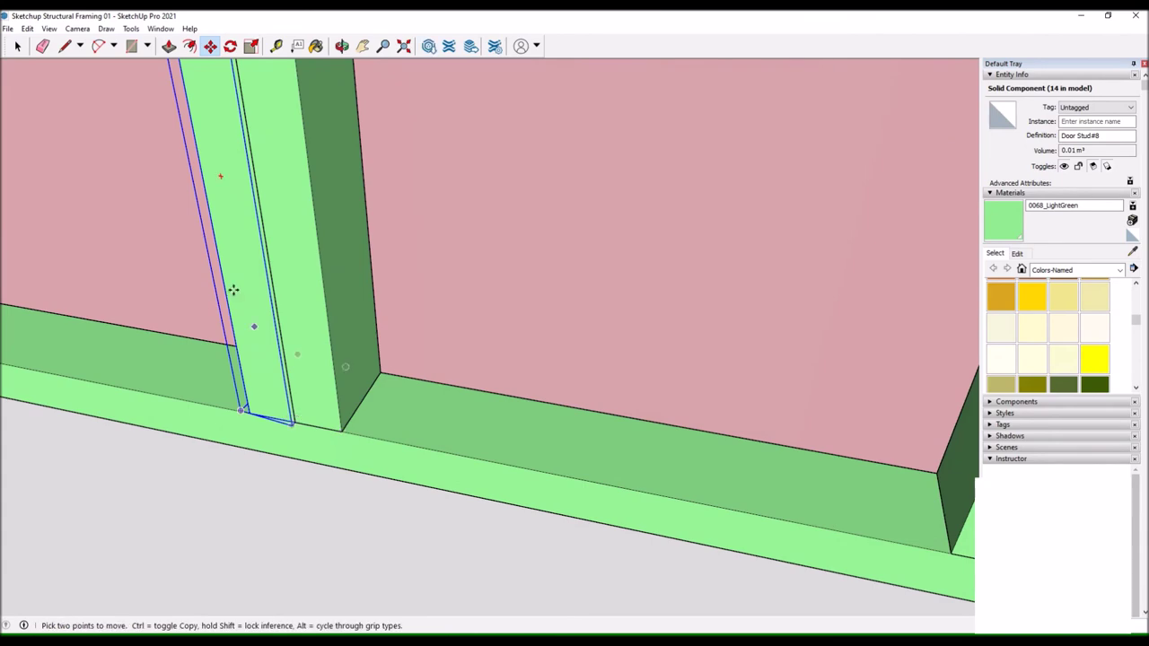
key("space")
left_click(273, 356)
key("m")
key("q")
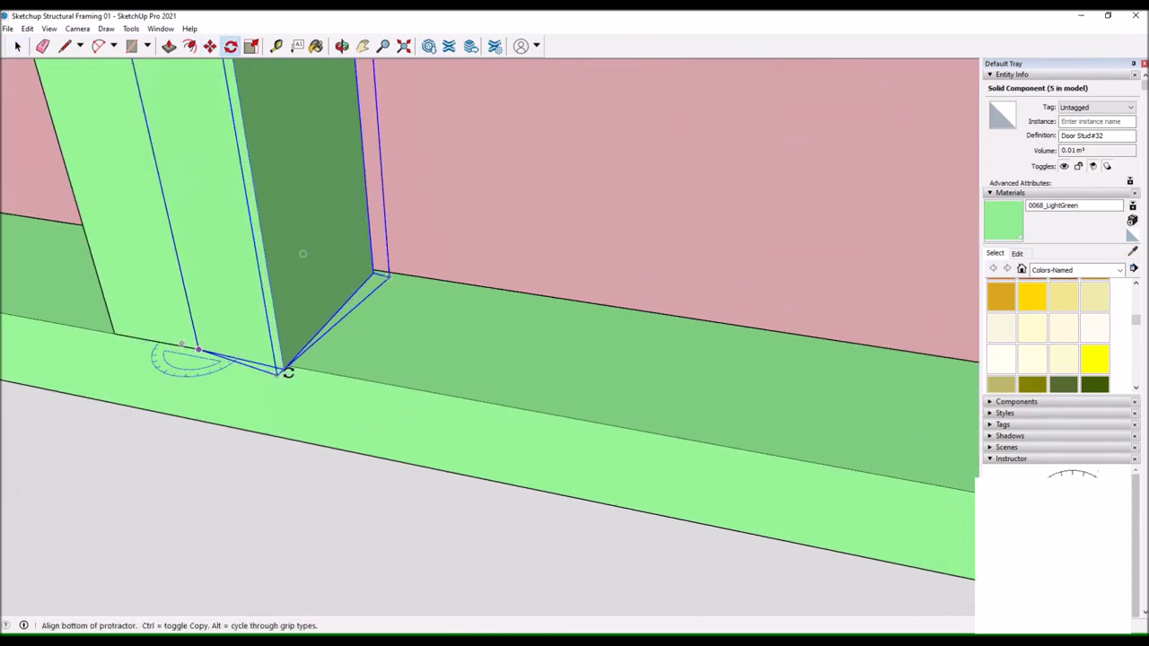
key("m")
key("q")
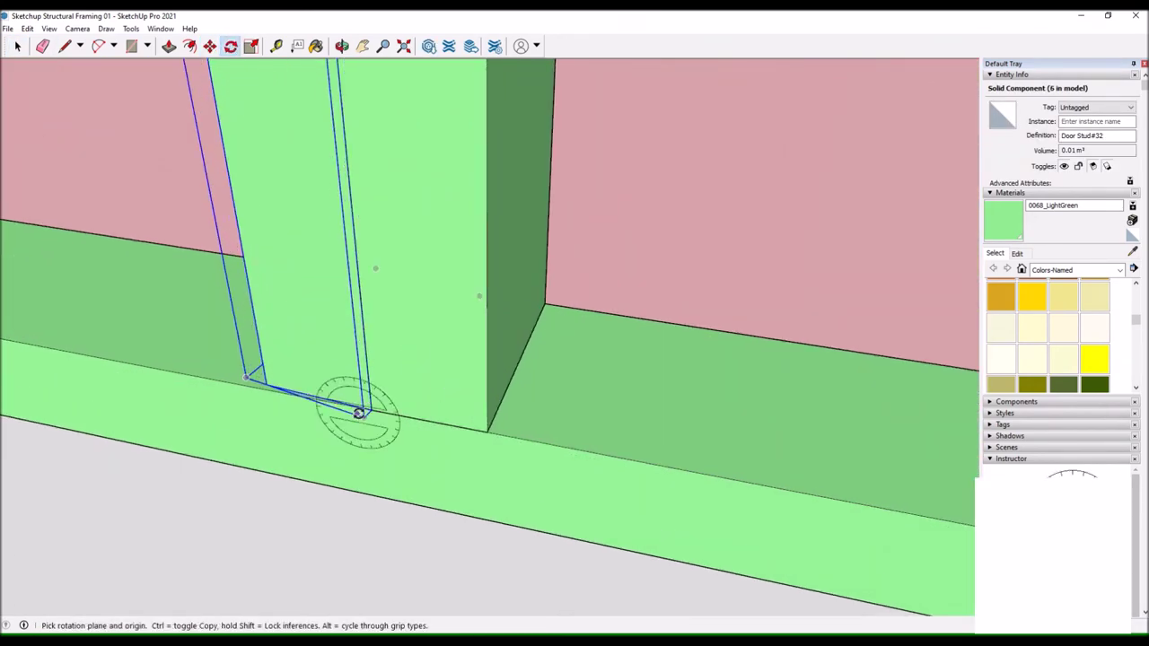
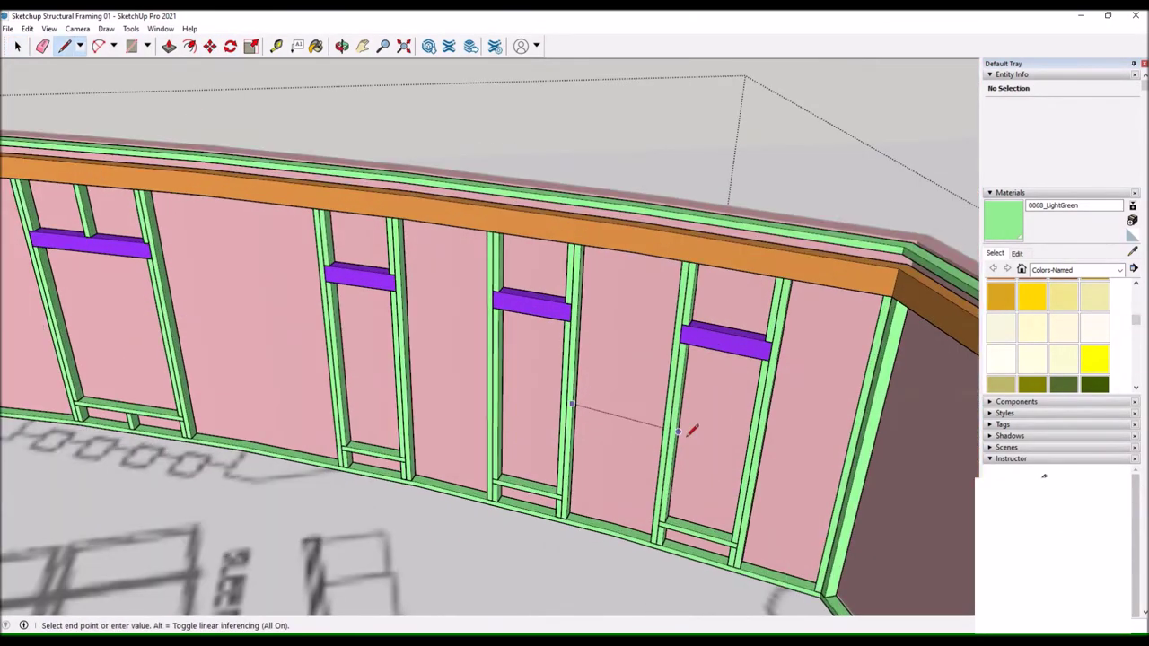
Draw a face across the gap between two curved-wall studs and push/pull it into a blocking board.
left_click_drag(671, 411, 328, 370)
left_click(329, 370)
scroll("up", 3)
scroll("up", 3)
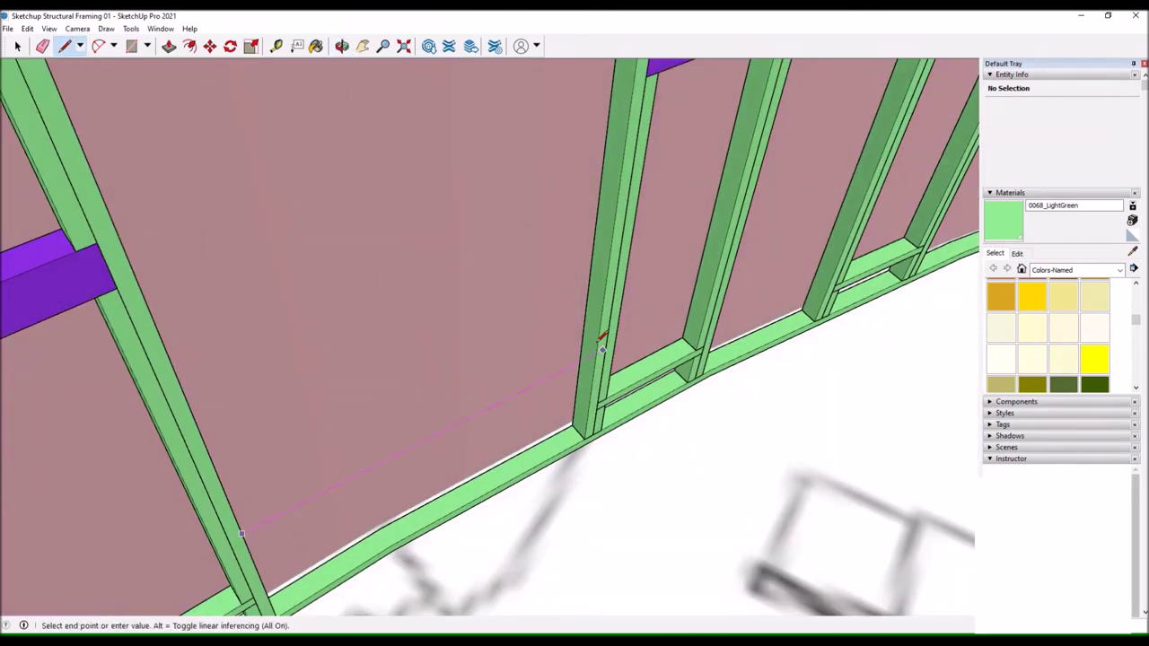
left_click_drag(601, 353, 355, 286)
scroll("up", 3)
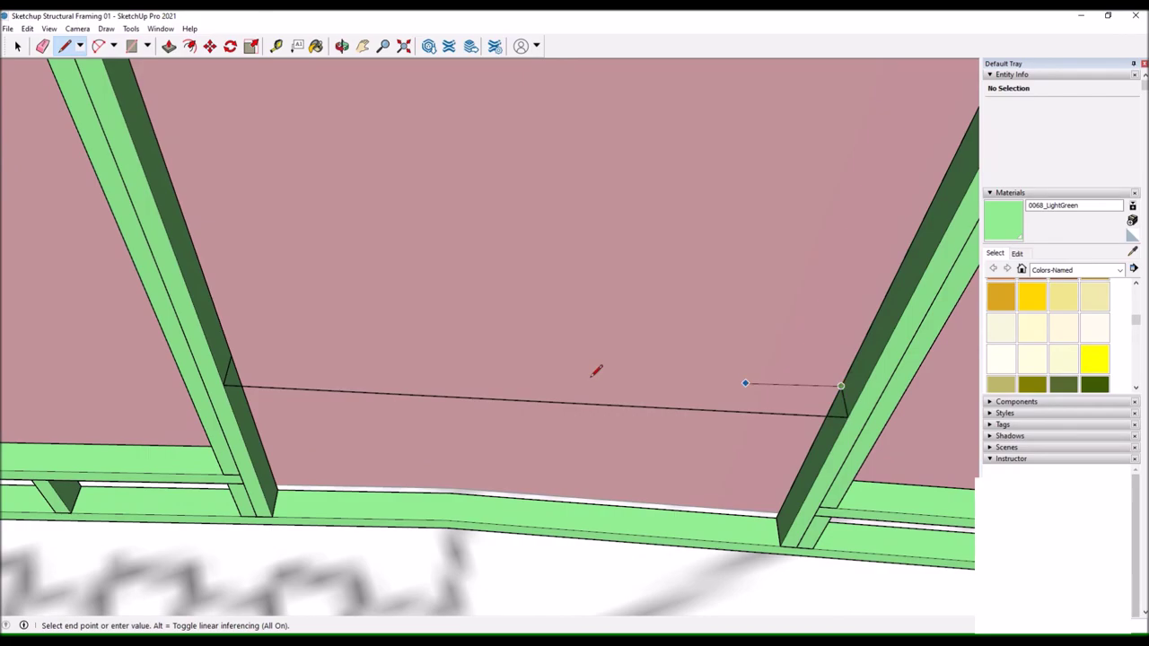
left_click(847, 386)
key("p")
left_click(307, 386)
scroll("down", 3)
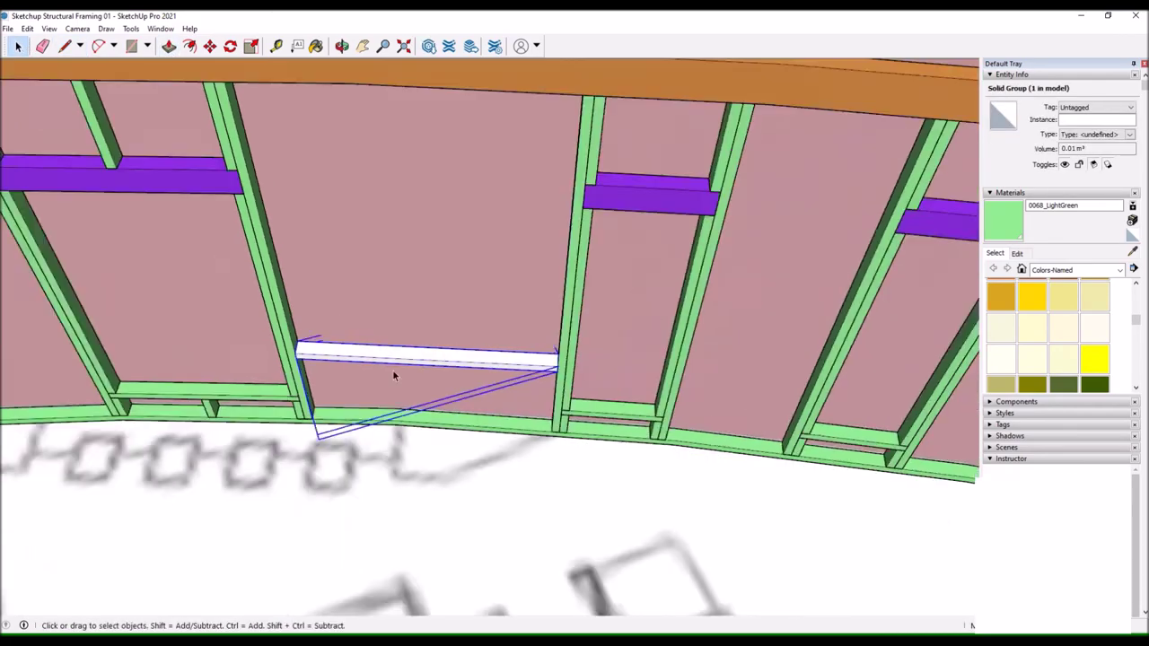
left_click_drag(395, 374, 359, 376)
key("l")
left_click_drag(226, 316, 359, 449)
Copy the blocking board higher between the studs to form a second row.
key("m")
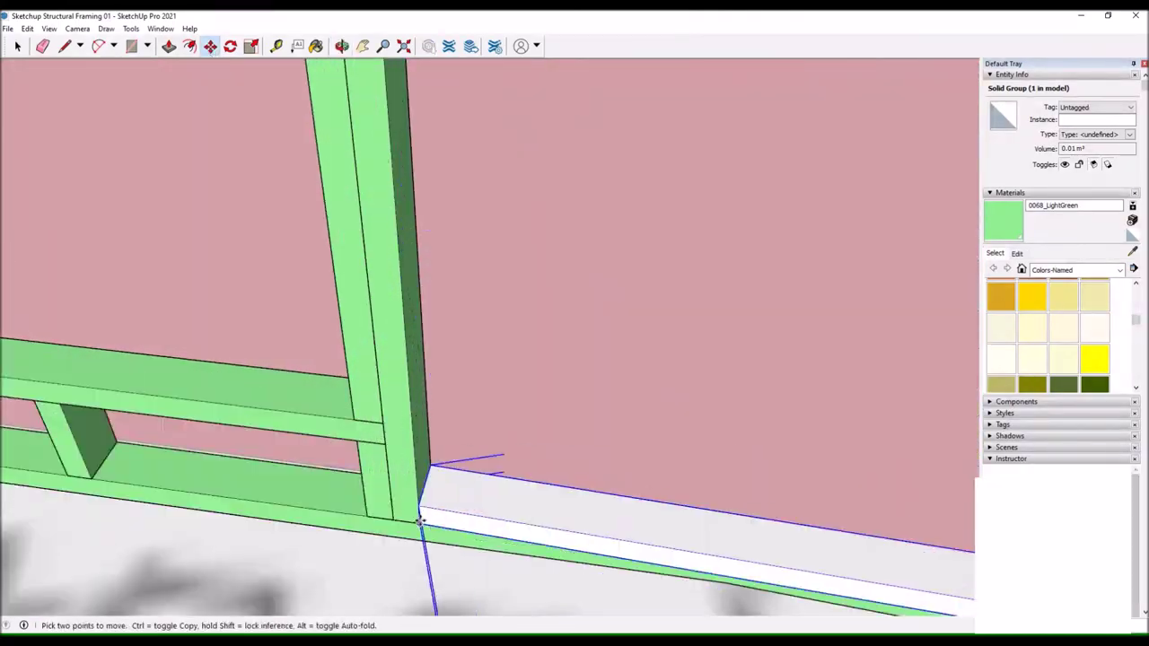
scroll("down", 3)
scroll("down", 3)
left_click_drag(739, 346, 174, 380)
scroll("up", 3)
scroll("down", 3)
left_click_drag(204, 276, 574, 323)
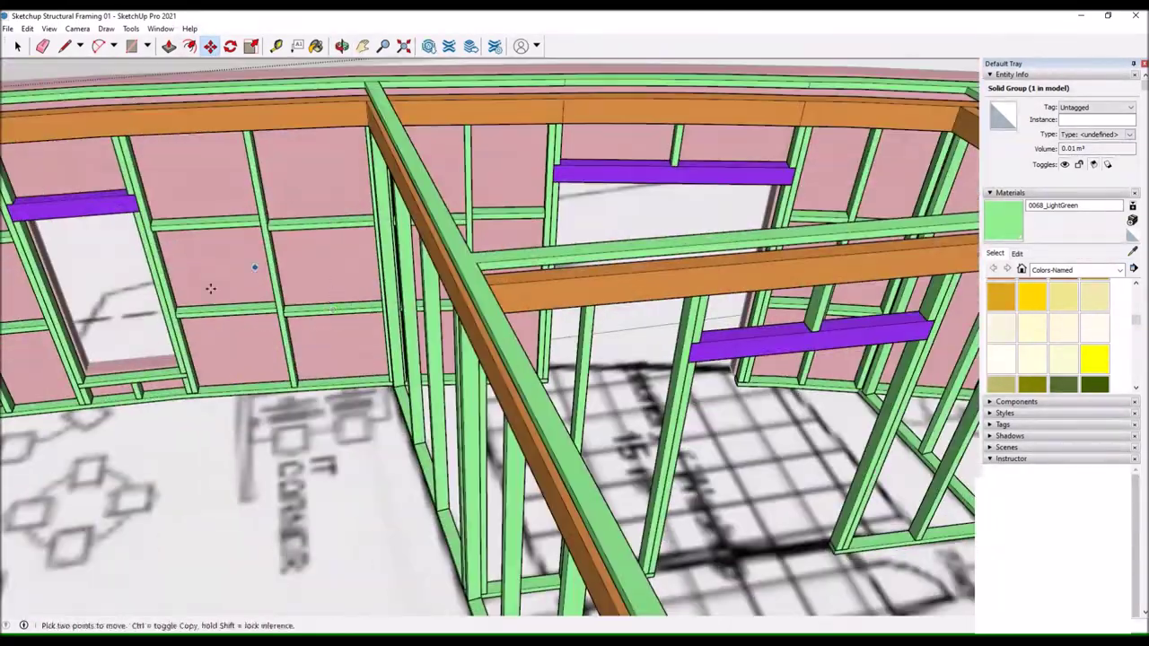
key("space")
left_click(653, 328)
key("m")
scroll("up", 3)
left_click(538, 302)
scroll("down", 3)
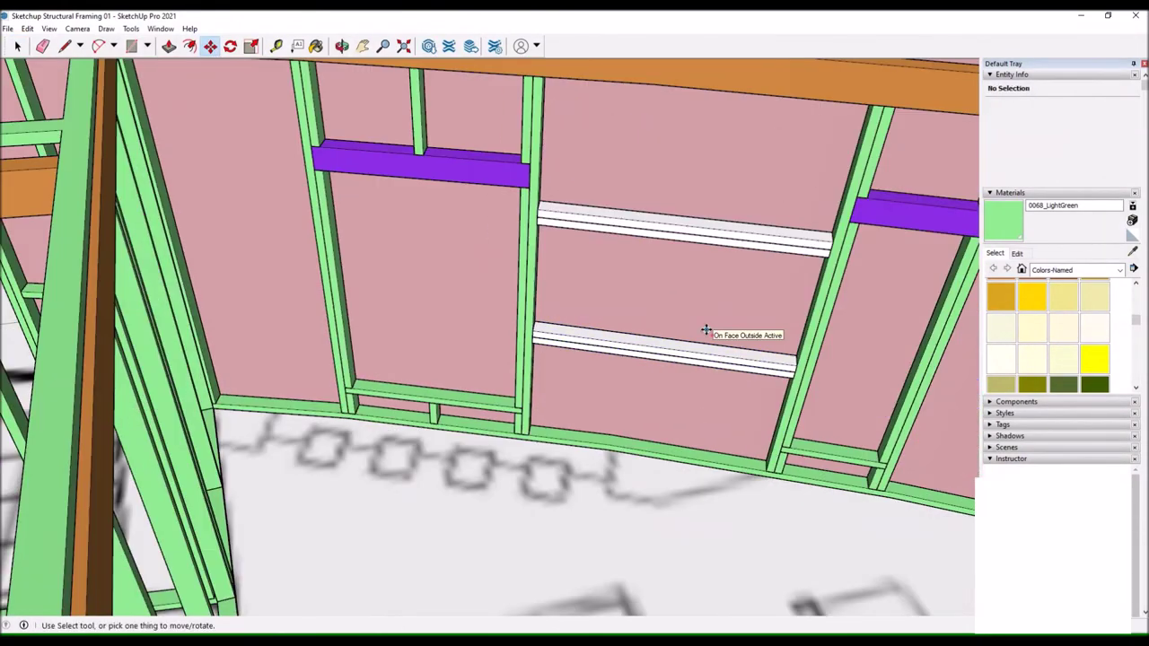
scroll("down", 3)
left_click_drag(302, 359, 448, 347)
Select the middle stud beside the boards, then the upper blocking board.
key("space")
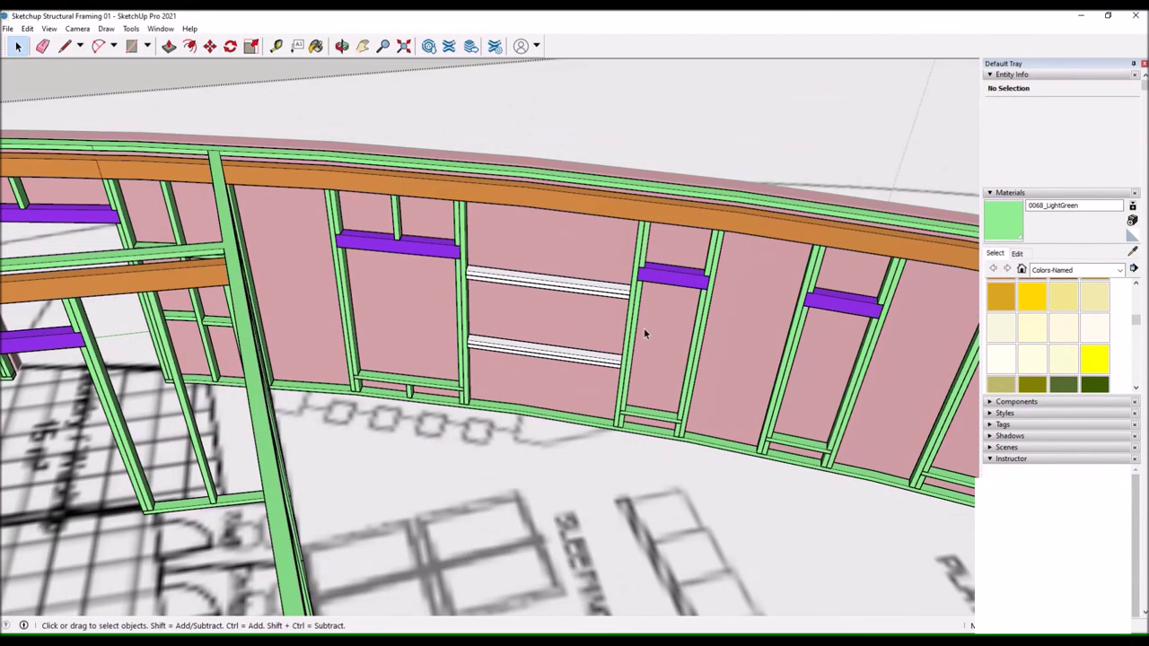
scroll("up", 3)
left_click(642, 296)
scroll("up", 3)
scroll("up", 3)
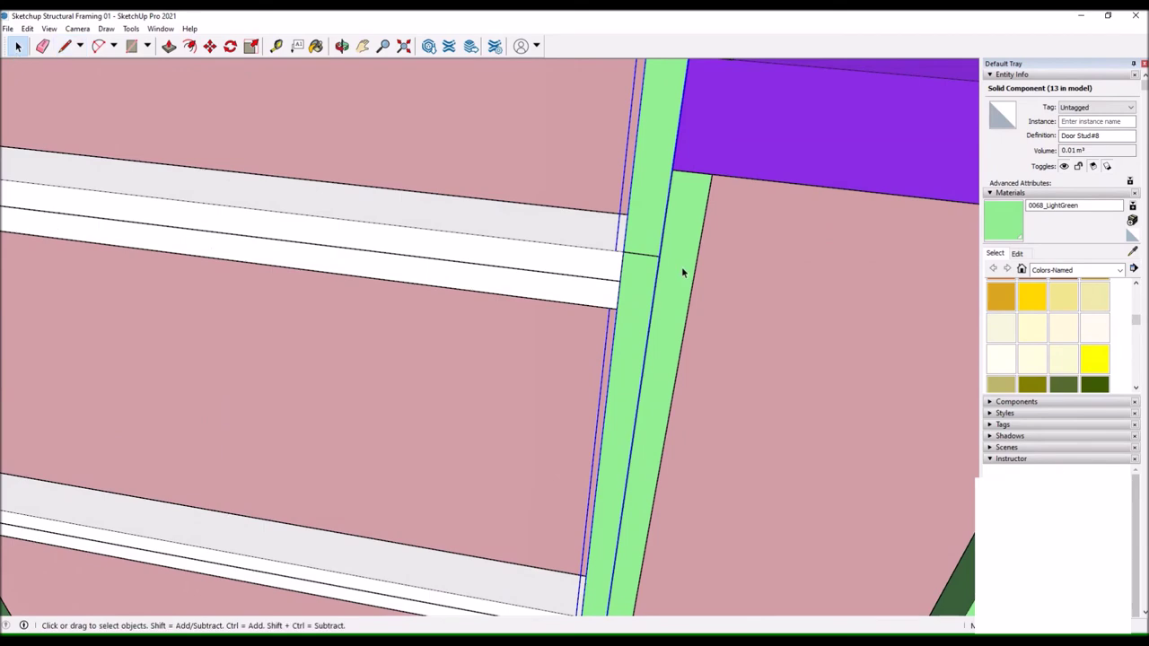
key("m")
scroll("down", 3)
key("space")
left_click(682, 264)
scroll("down", 3)
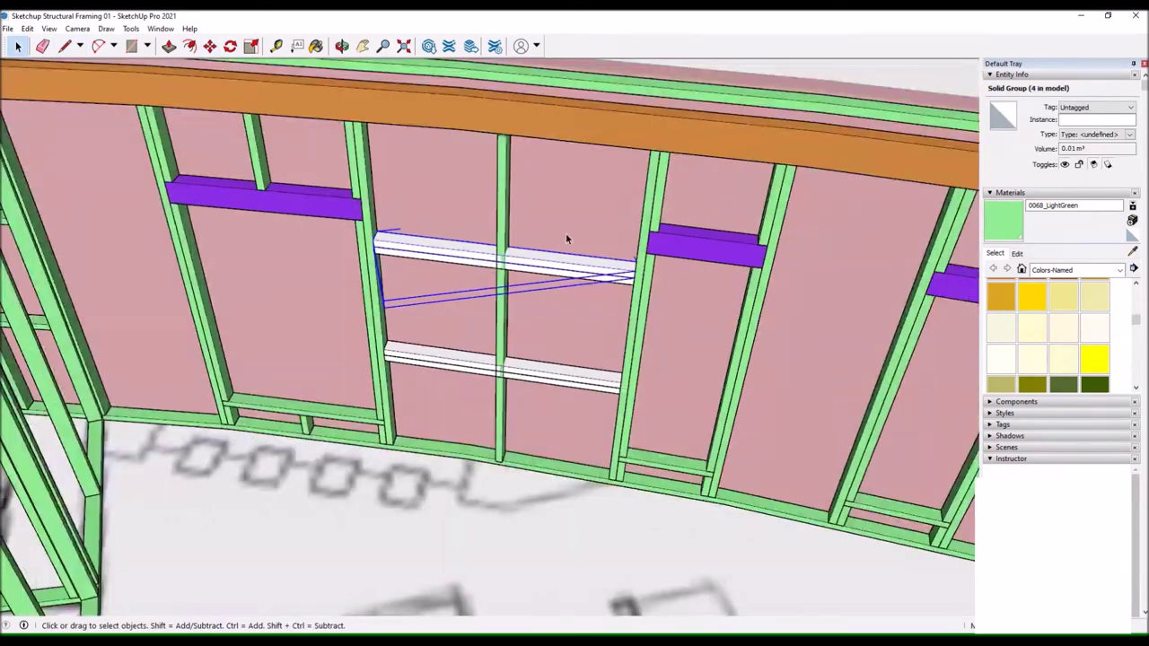
scroll("up", 3)
scroll("down", 3)
View the top of the upper board and reselect it for trimming.
key("p")
scroll("up", 3)
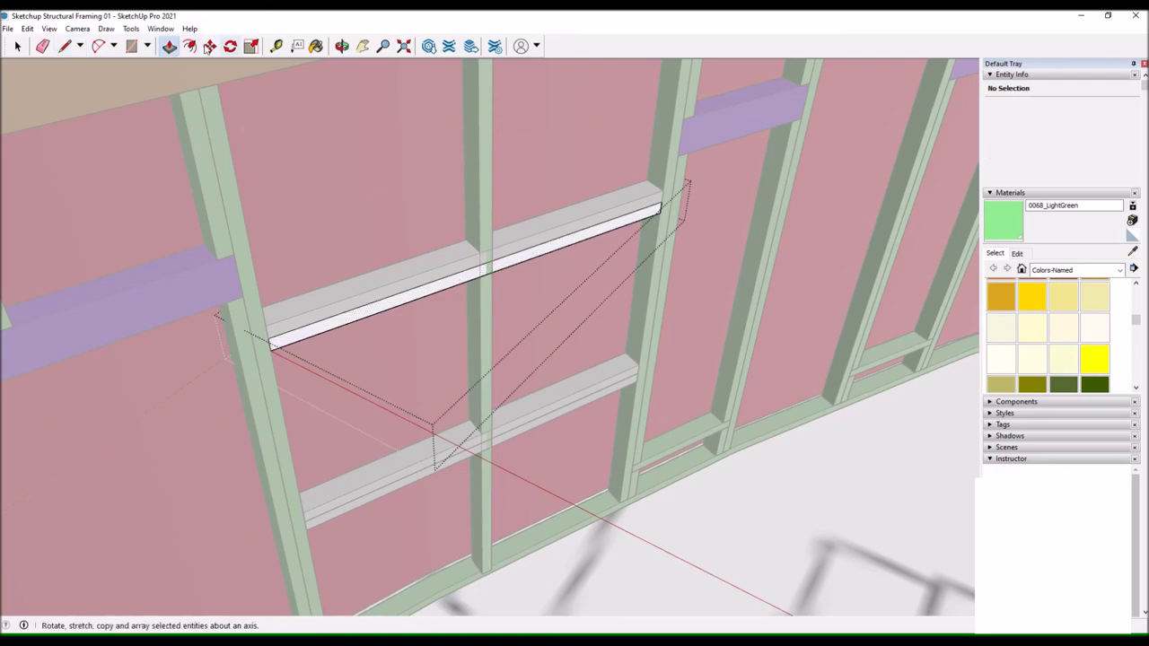
key("l")
scroll("up", 3)
left_click_drag(494, 257, 662, 380)
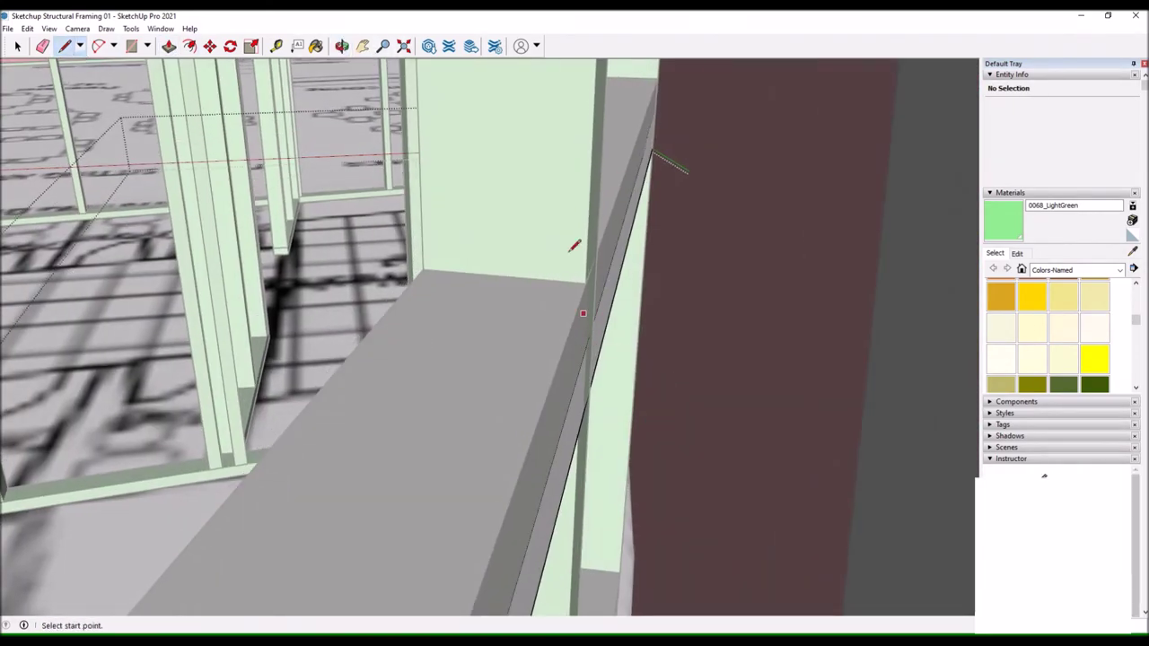
scroll("down", 3)
scroll("down", 3)
scroll("up", 3)
key("space")
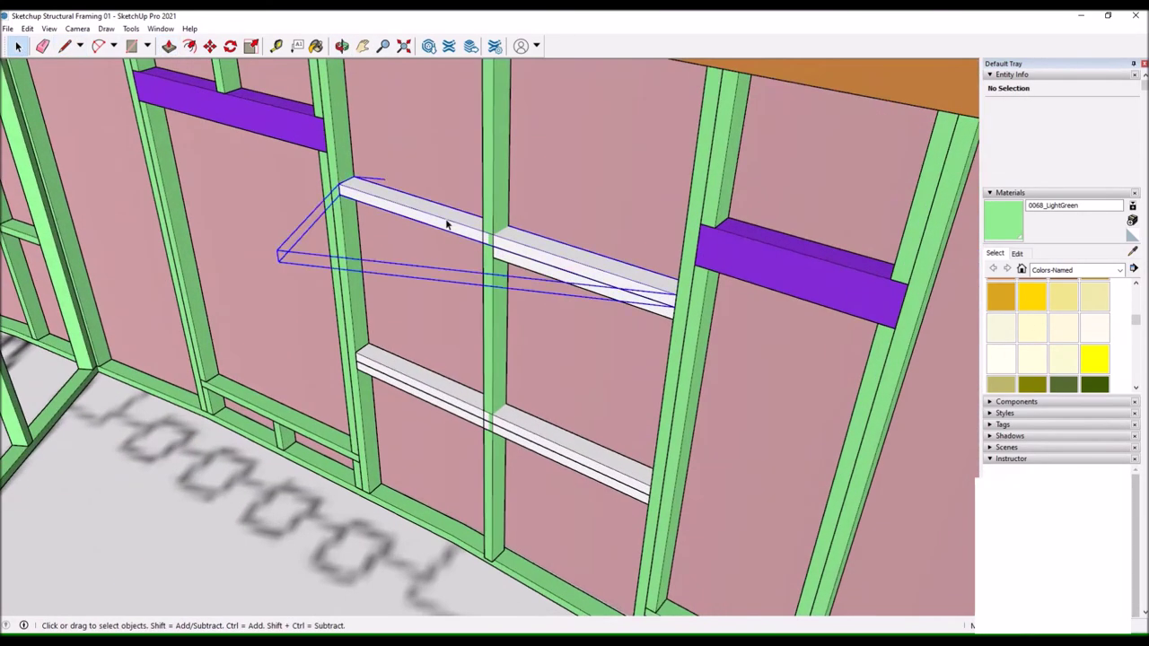
left_click(447, 224)
scroll("down", 3)
scroll("up", 3)
Draw a cut line at the middle stud and trim the upper board back to it.
key("p")
key("l")
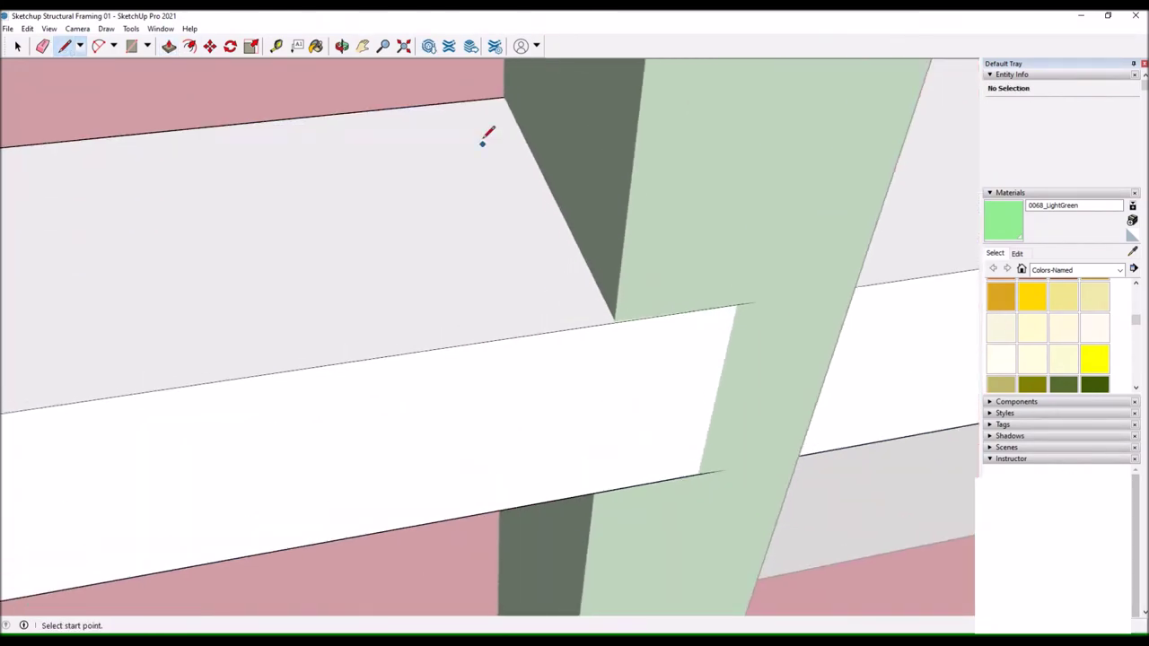
scroll("up", 3)
left_click(614, 319)
scroll("down", 3)
key("p")
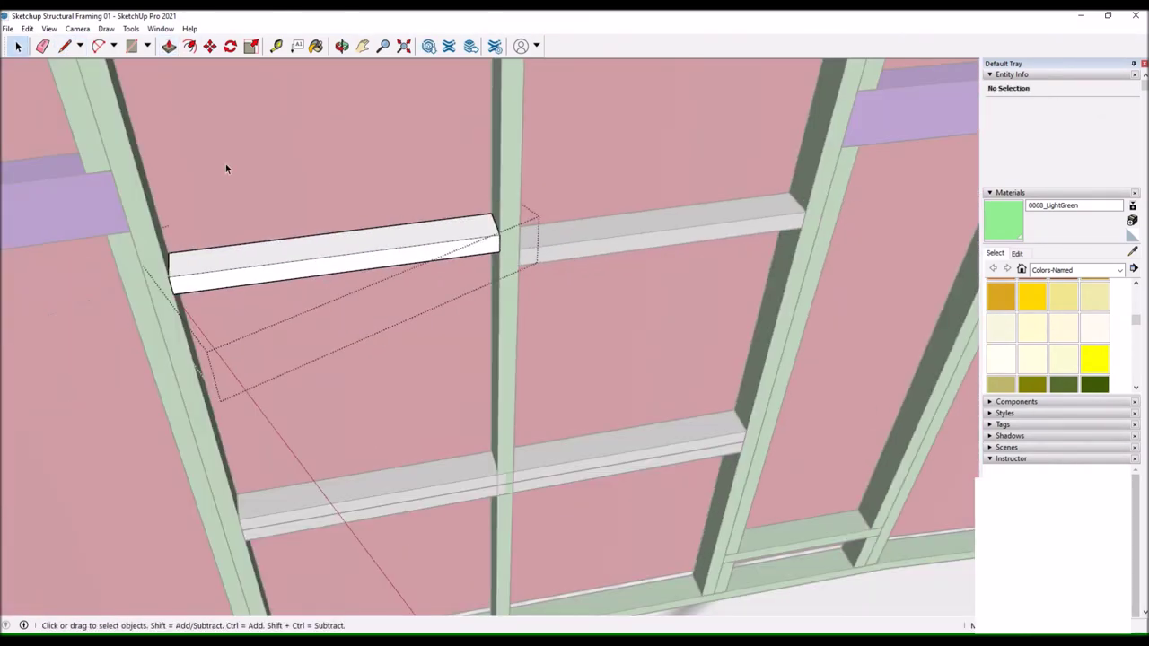
scroll("down", 3)
key("l")
scroll("up", 3)
key("p")
scroll("down", 3)
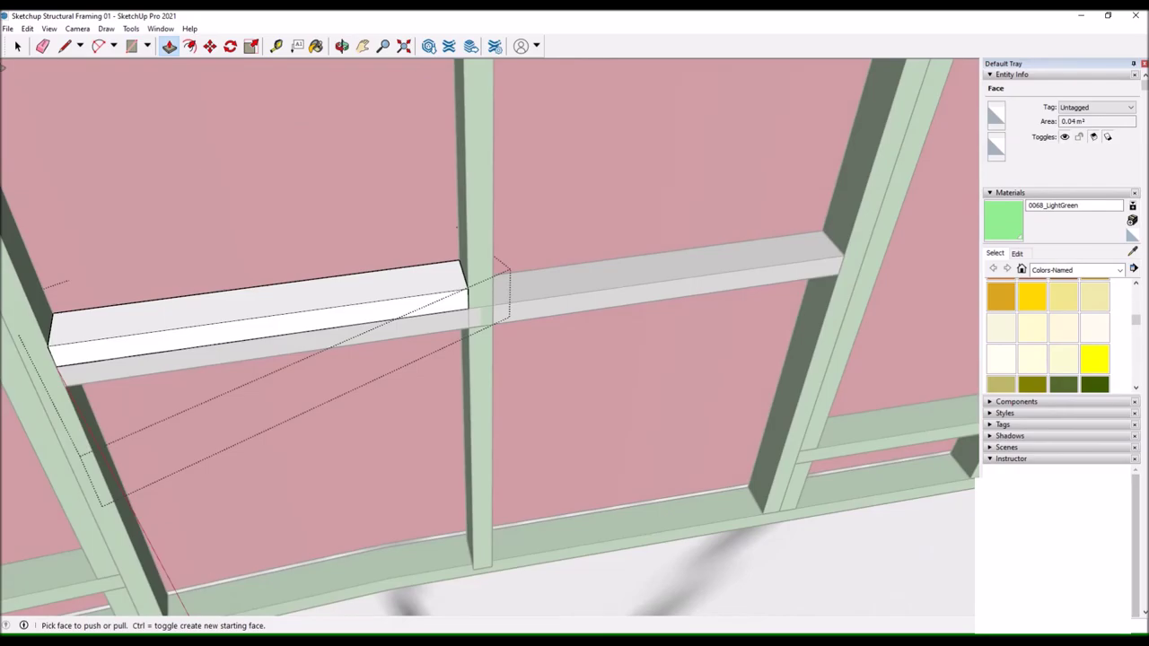
left_click_drag(205, 175, 359, 269)
Check the trimmed board pieces and paint the blocking green with the Paint Bucket.
key("l")
scroll("up", 3)
scroll("down", 3)
key("p")
left_click_drag(565, 354, 559, 377)
scroll("down", 3)
key("b")
scroll("down", 3)
left_click_drag(380, 174, 374, 195)
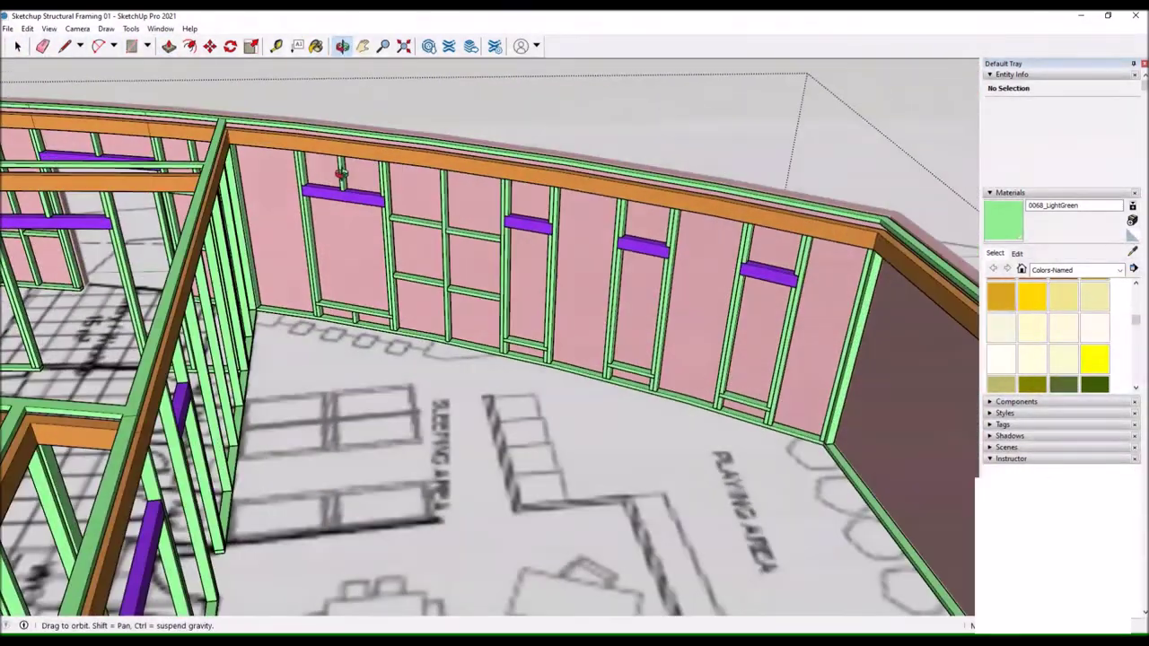
scroll("up", 3)
key("l")
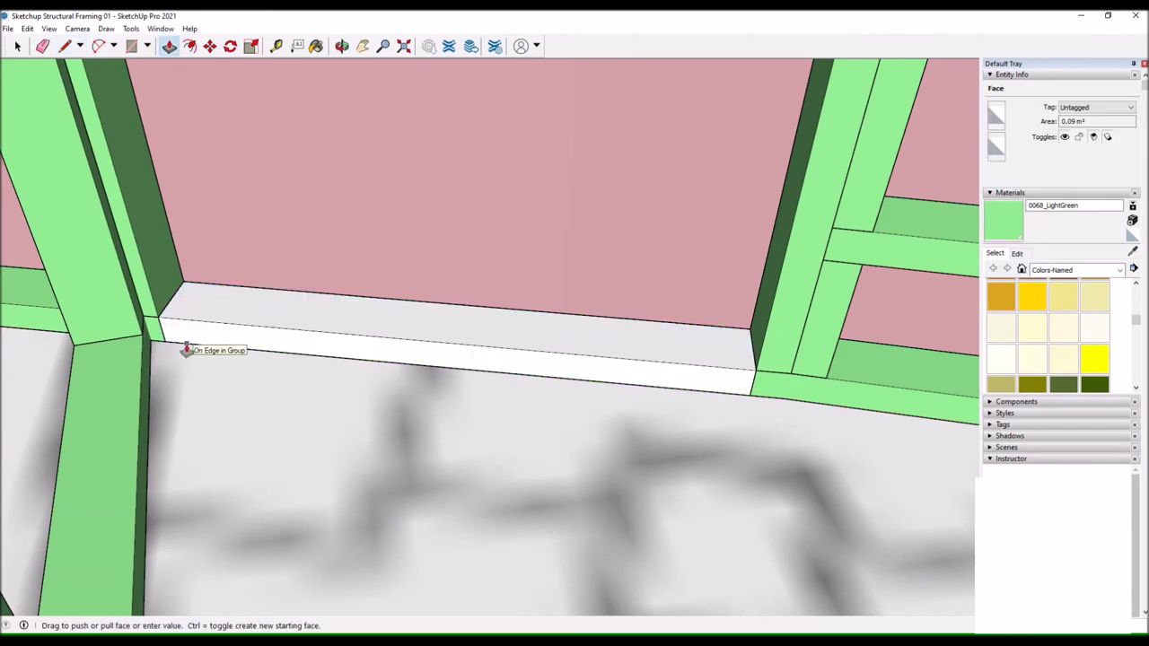
Select a green blocking piece and start moving it between the studs.
left_click(251, 417)
key("m")
scroll("down", 3)
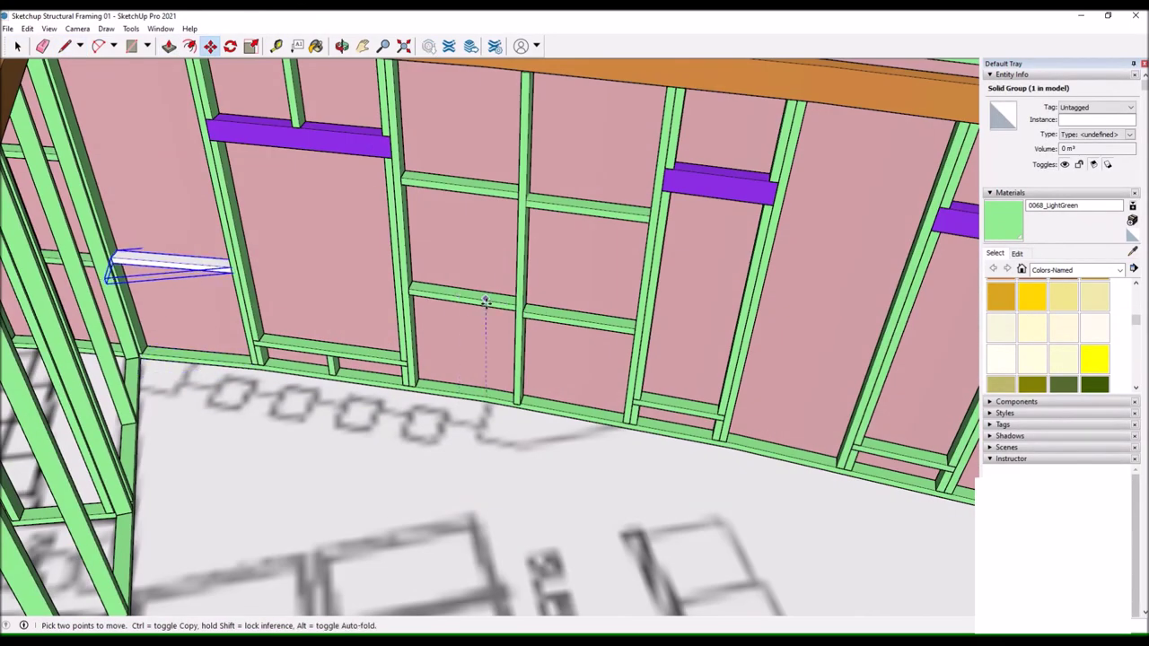
scroll("up", 3)
scroll("up", 3)
scroll("down", 3)
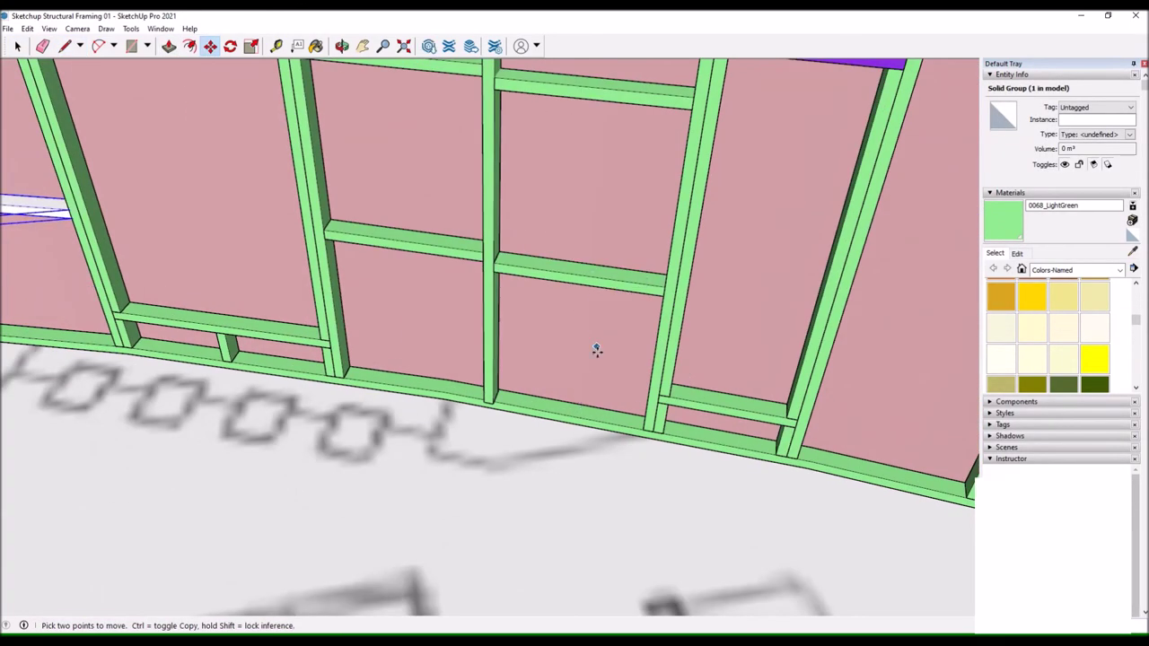
left_click(14, 45)
left_click(539, 251)
key("m")
scroll("up", 3)
left_click(506, 374)
scroll("down", 3)
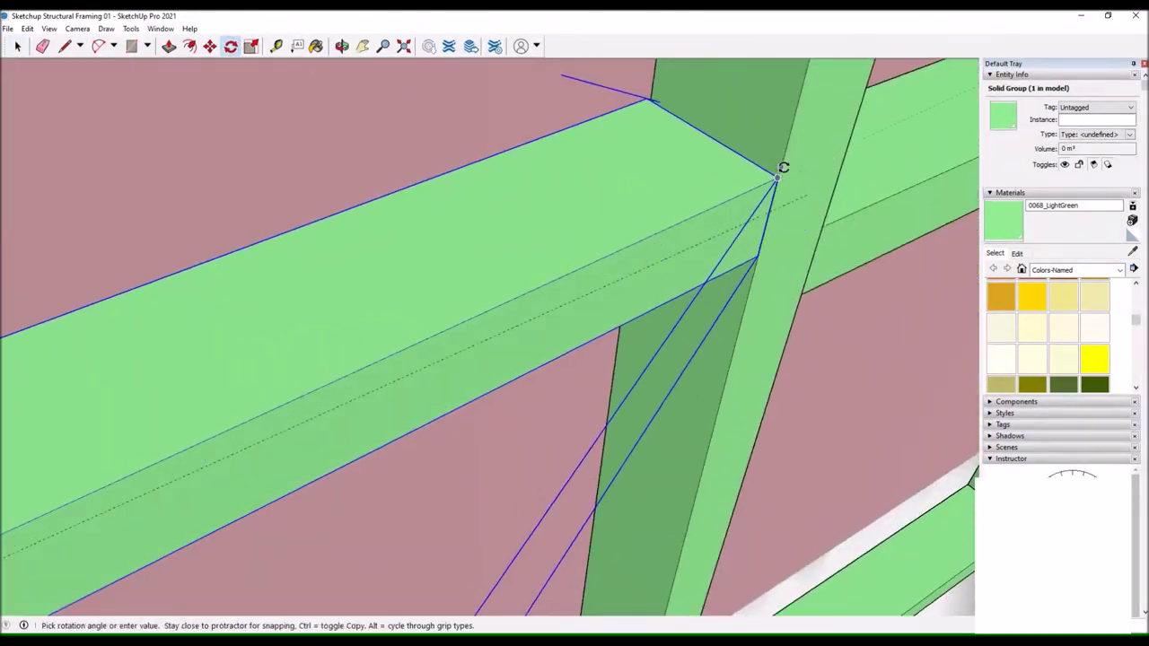
Orbit from the floor plan in to the curved wall framing, then out to an overview.
left_click_drag(431, 269, 500, 304)
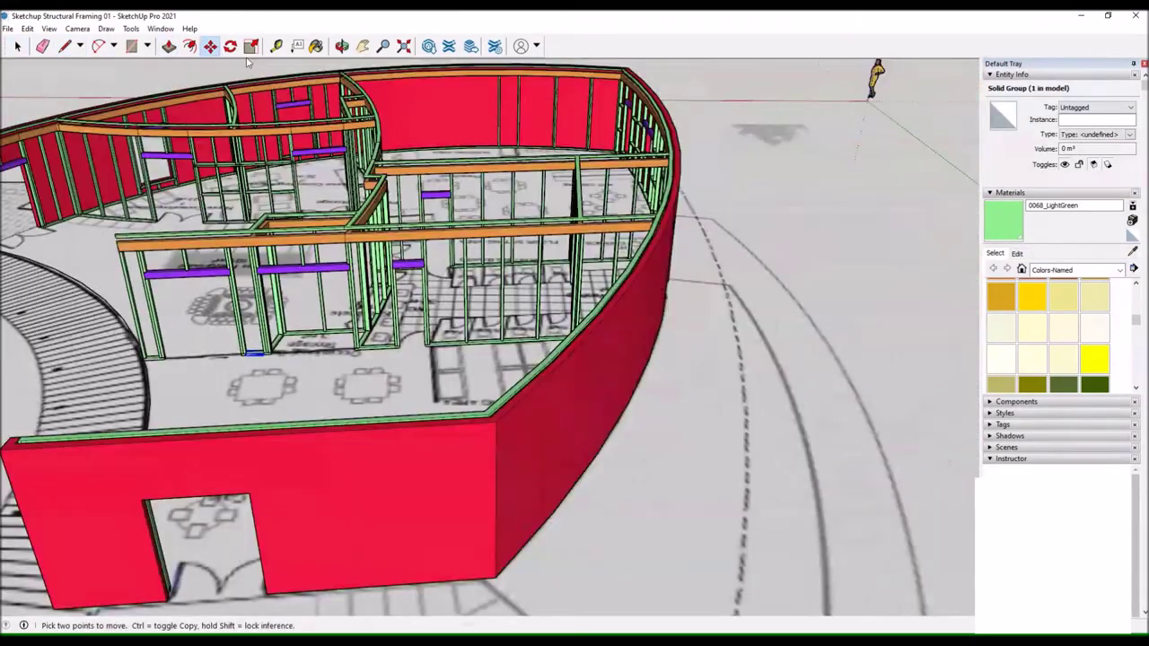
left_click_drag(250, 65, 712, 261)
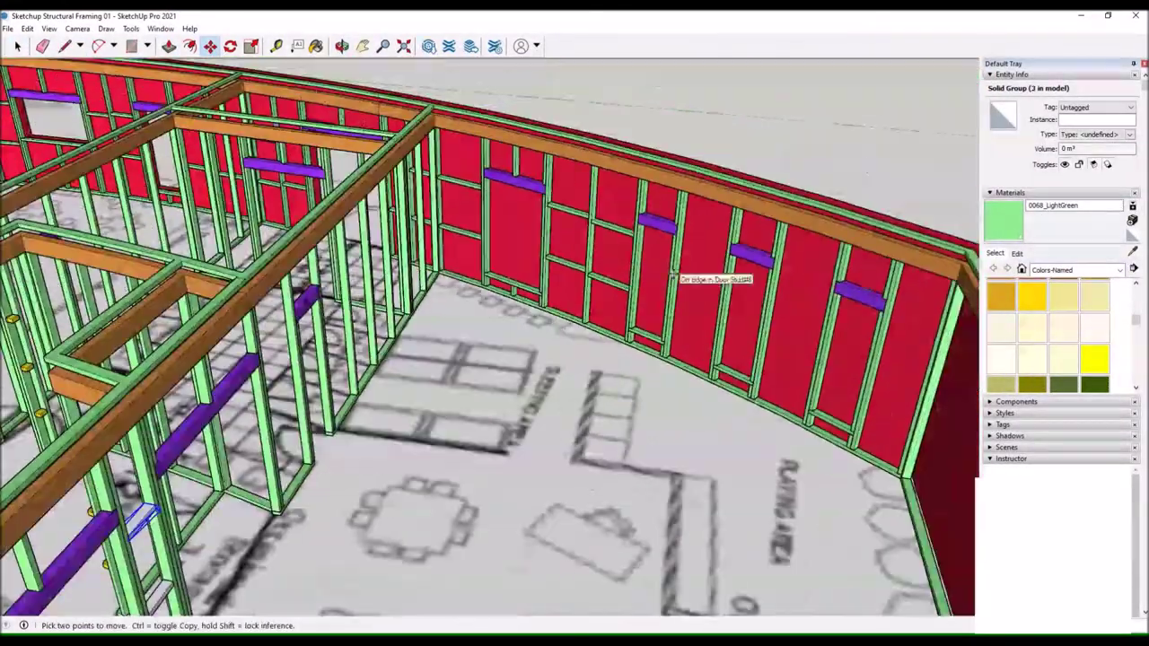
left_click_drag(671, 272, 806, 76)
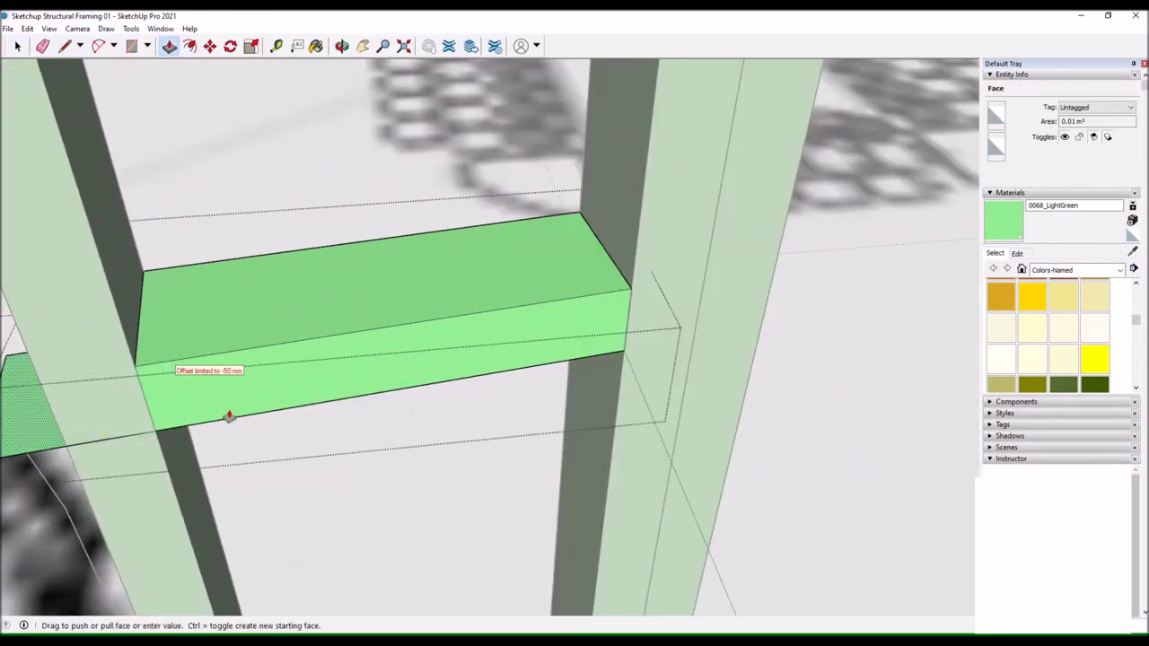
left_click_drag(229, 415, 968, 301)
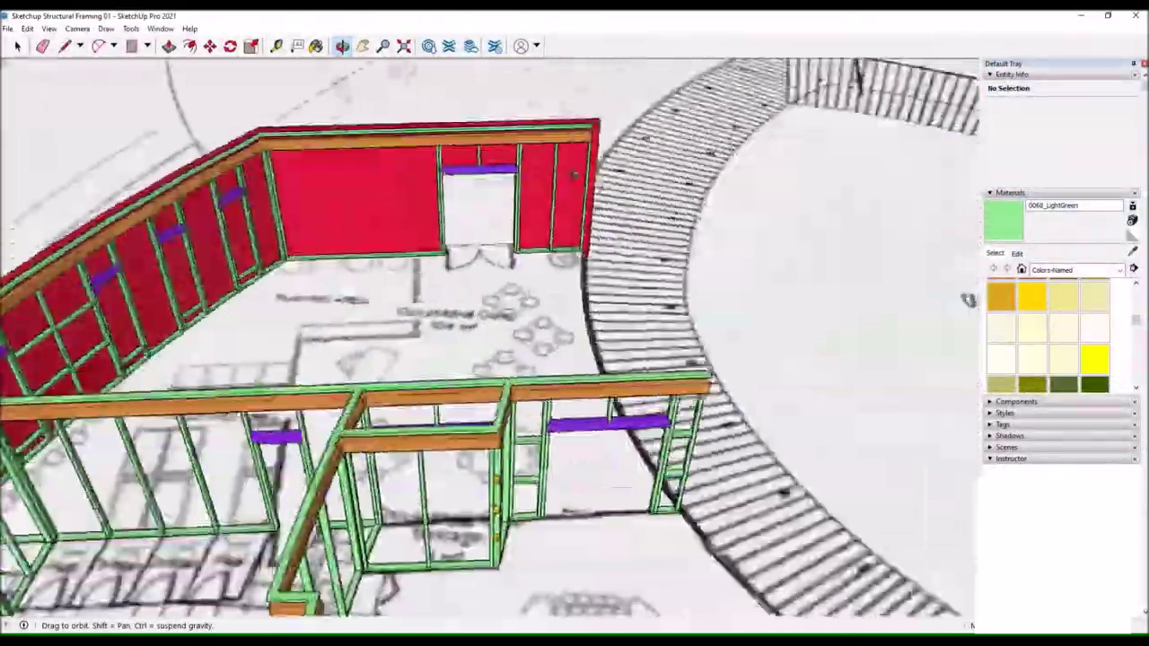
Move a copy of the door stud alongside the existing stud in the door wall.
key("space")
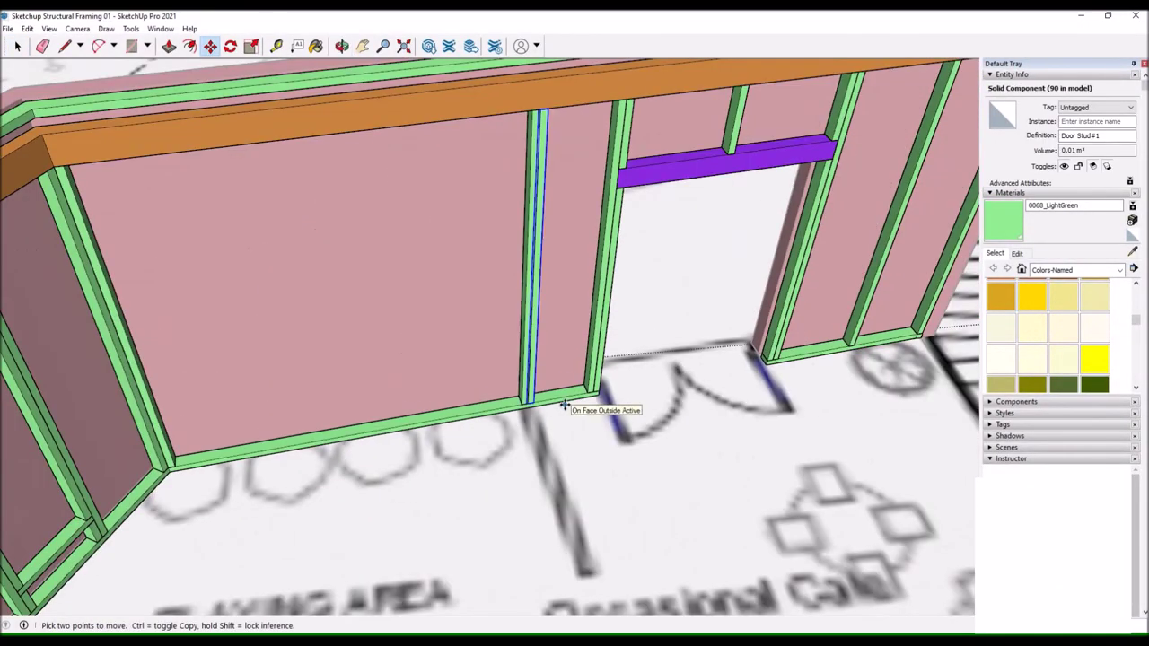
scroll("down", 3)
left_click_drag(564, 406, 316, 185)
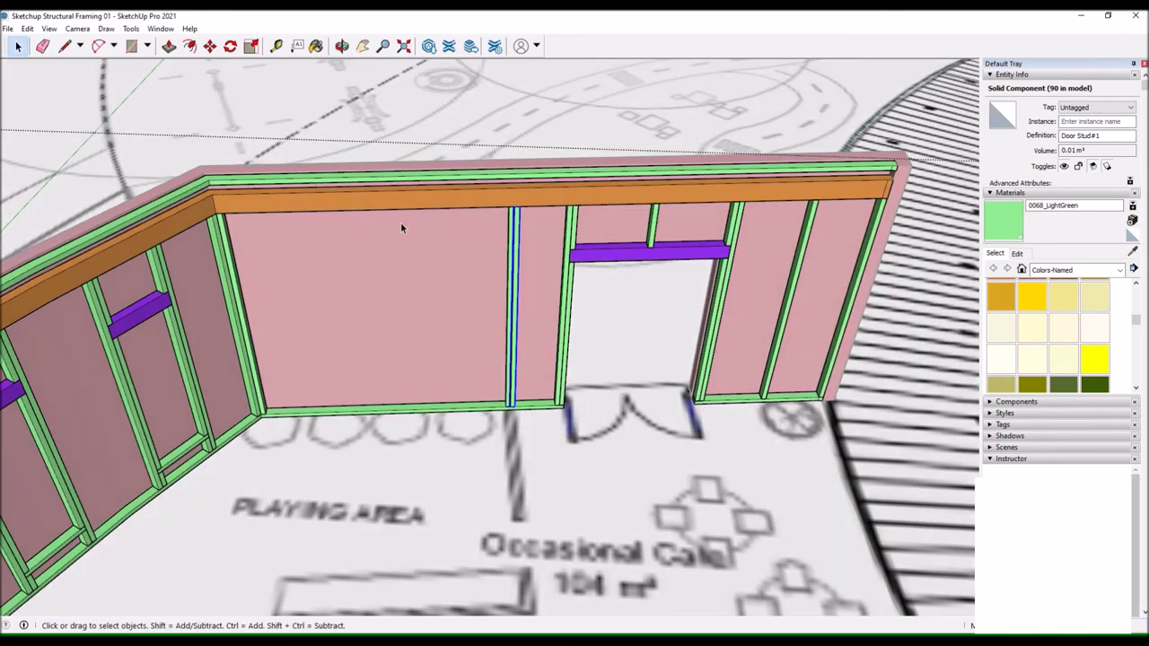
scroll("up", 3)
key("m")
left_click(302, 407)
scroll("up", 3)
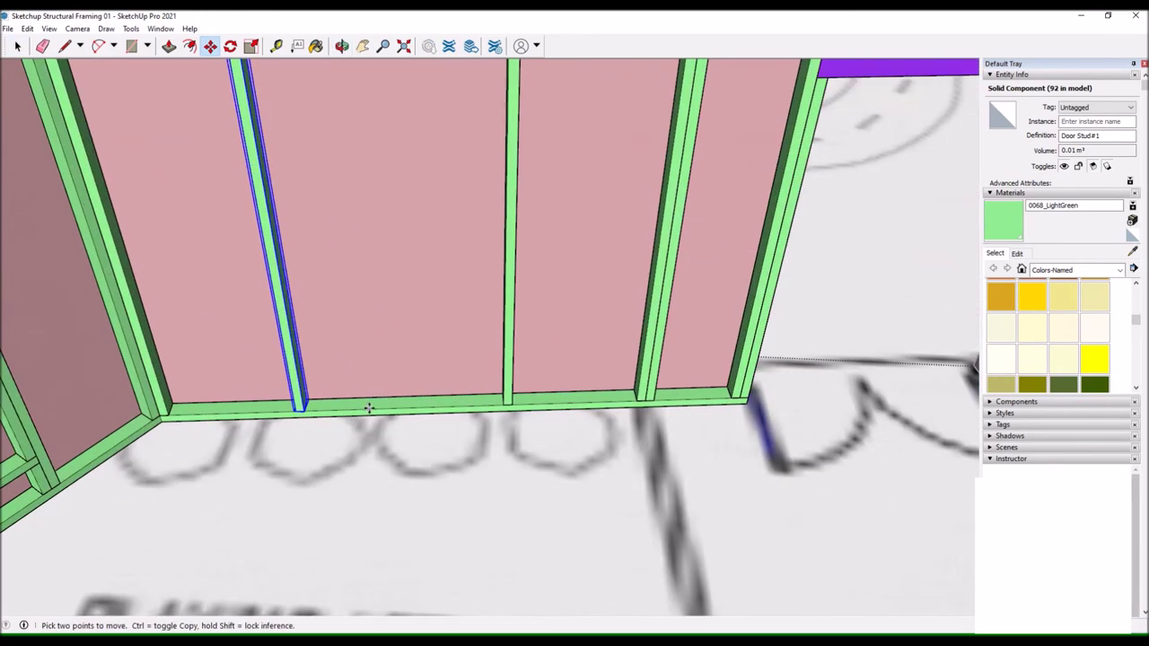
scroll("down", 3)
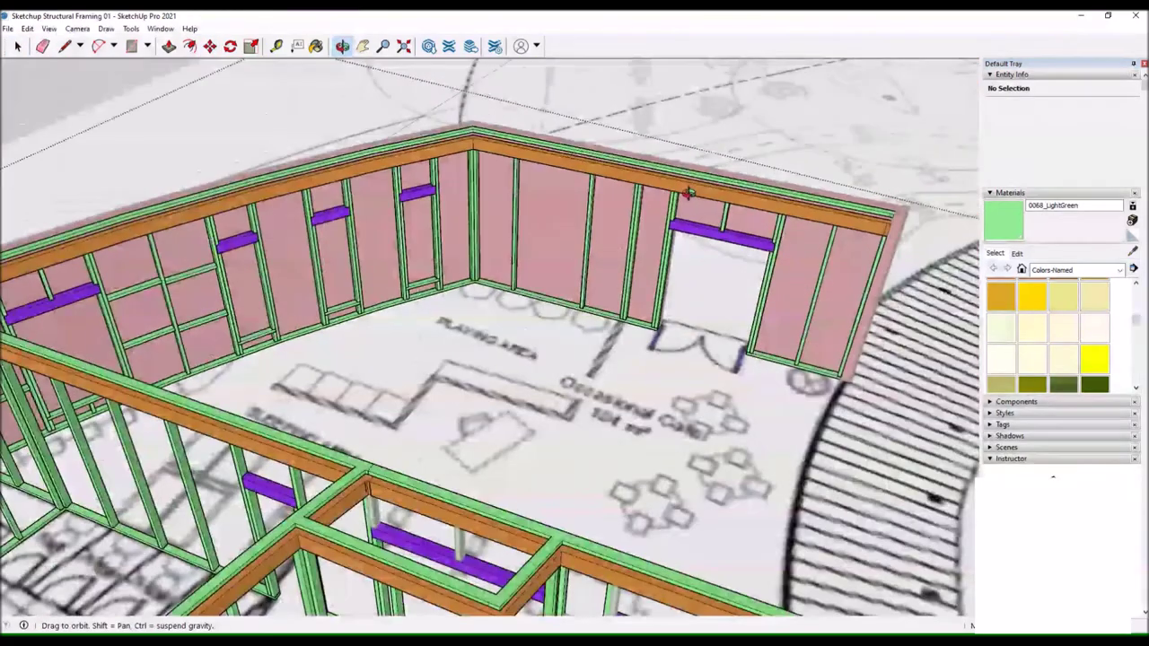
Orbit across the room's walls and out to an aerial view of the building.
left_click_drag(688, 192, 245, 173)
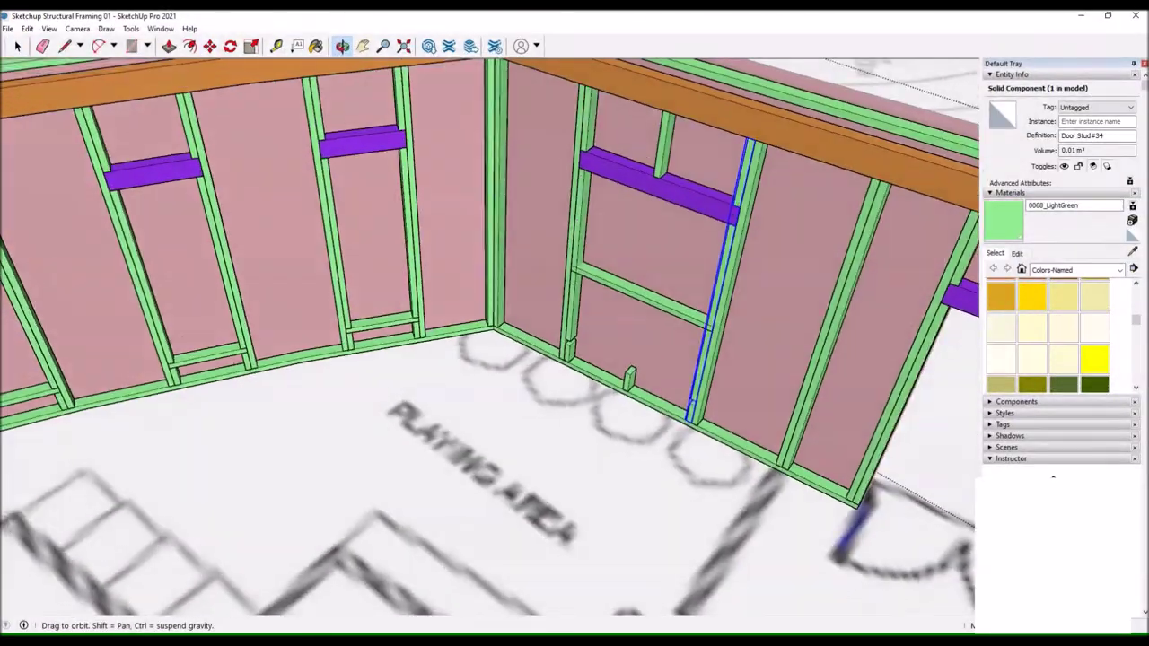
left_click_drag(431, 187, 403, 368)
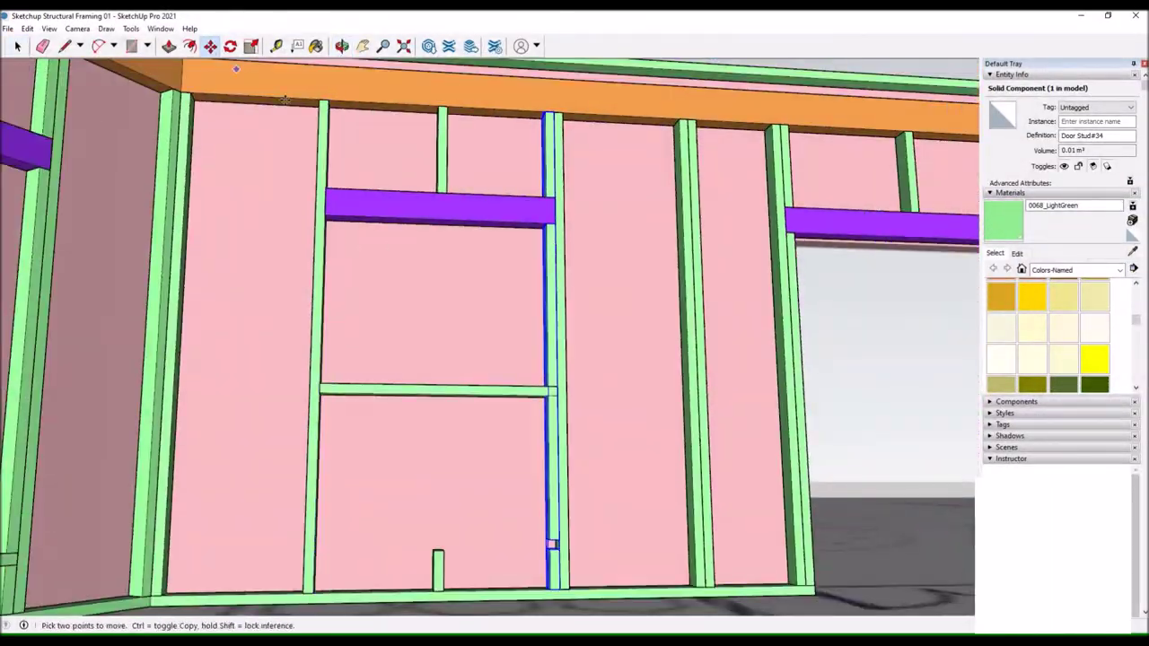
key("Escape")
scroll("up", 3)
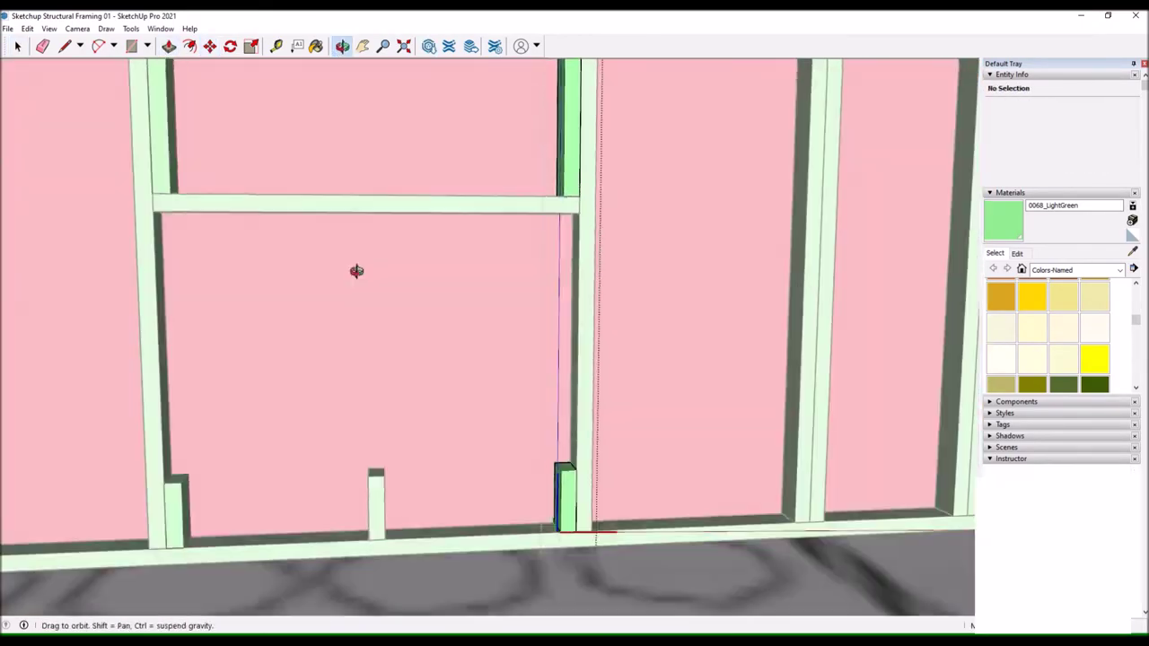
left_click_drag(605, 356, 652, 273)
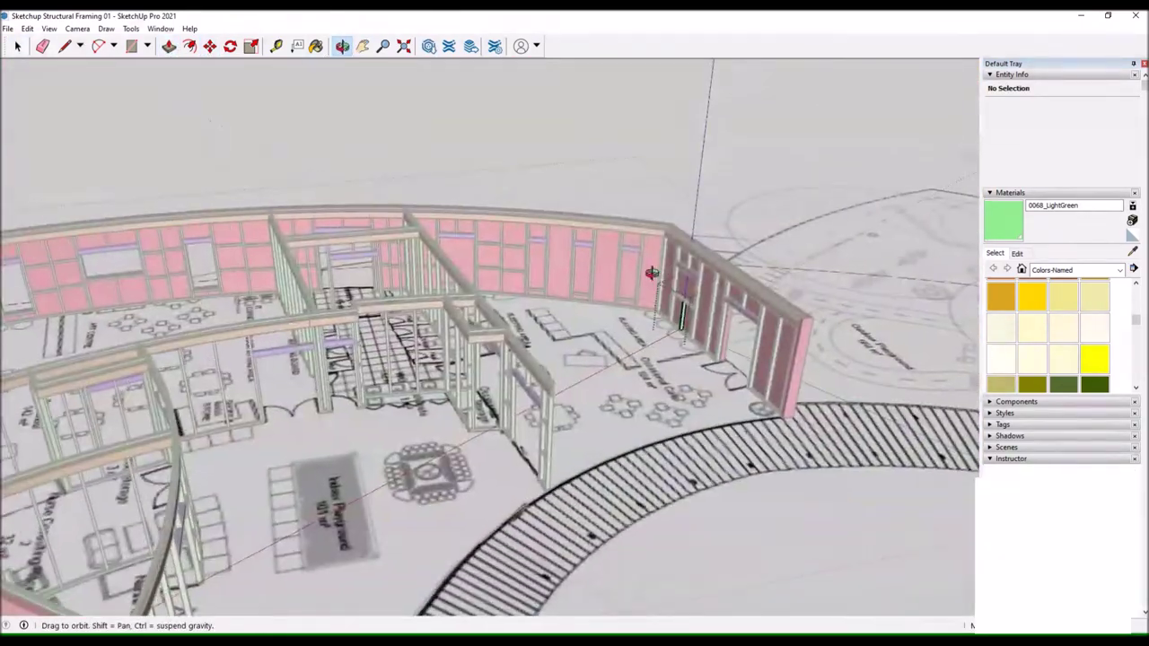
Draw the sill pieces at the stud bases and make them groups.
scroll("up", 3)
scroll("up", 3)
key("l")
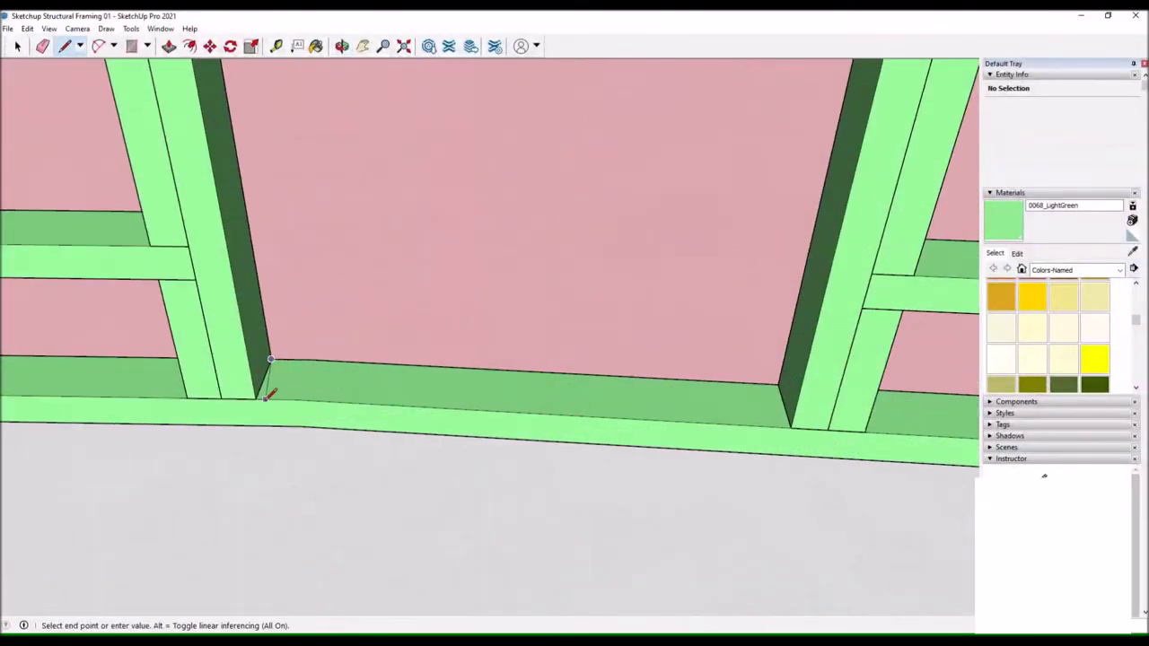
right_click(385, 403)
left_click(436, 511)
key("m")
scroll("down", 3)
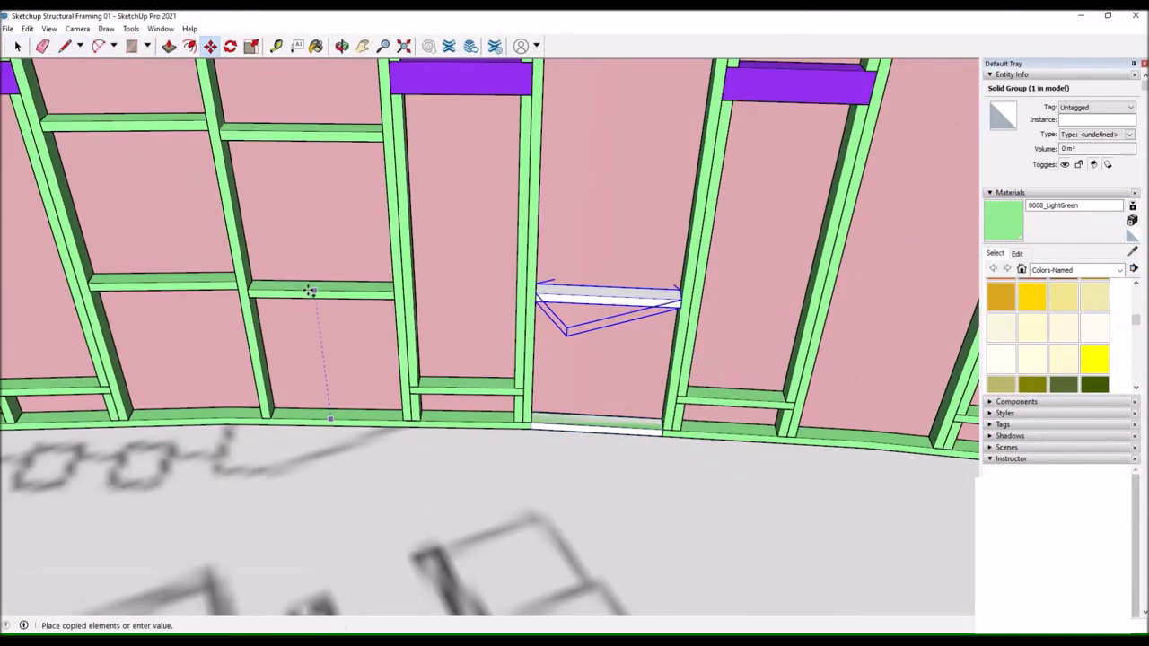
scroll("down", 3)
key("l")
scroll("up", 3)
left_click(250, 389)
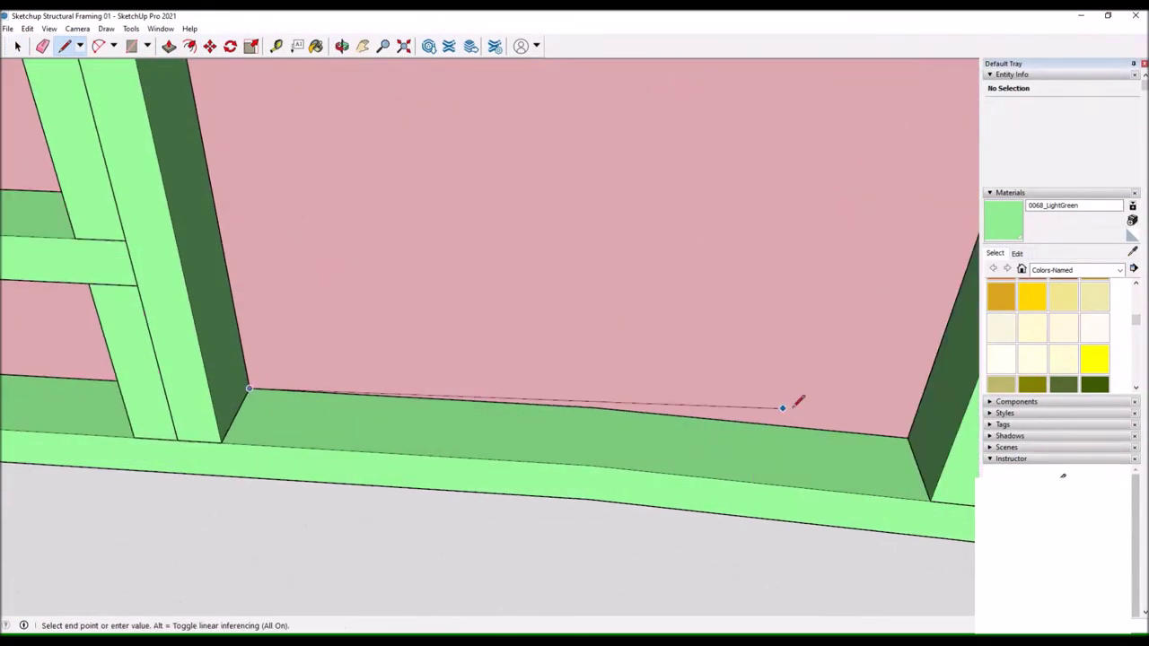
key("space")
left_click(329, 397)
scroll("down", 3)
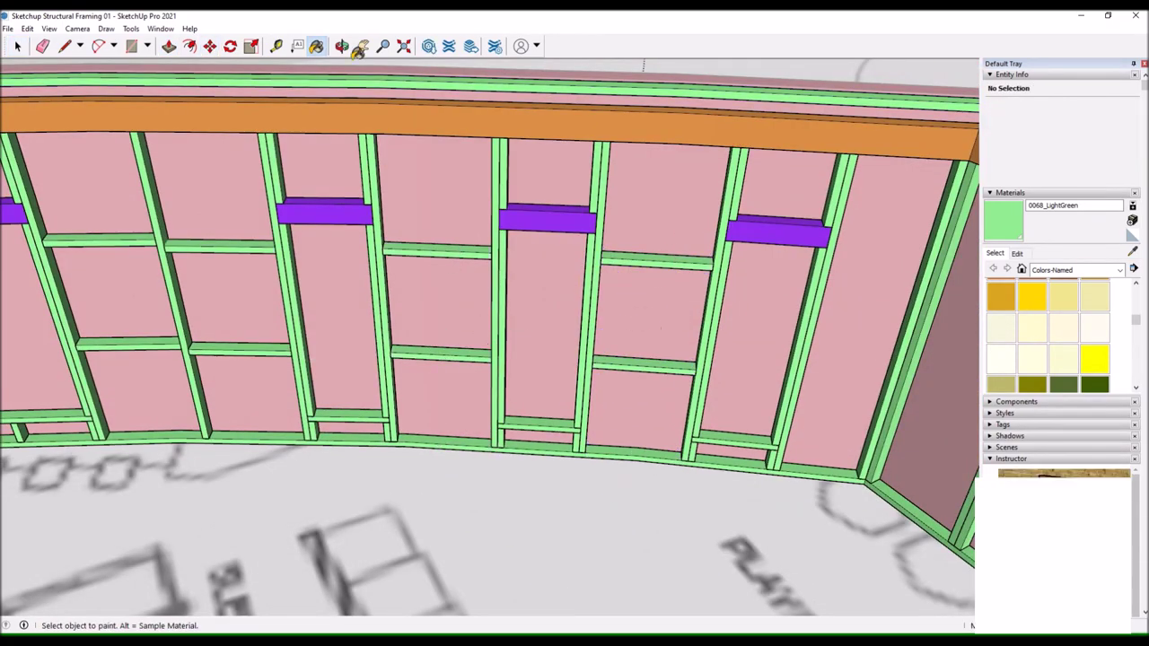
scroll("down", 3)
Draw a new face at the bottom plate corner and reverse it.
left_click_drag(469, 270, 777, 389)
key("l")
scroll("up", 3)
left_click(896, 458)
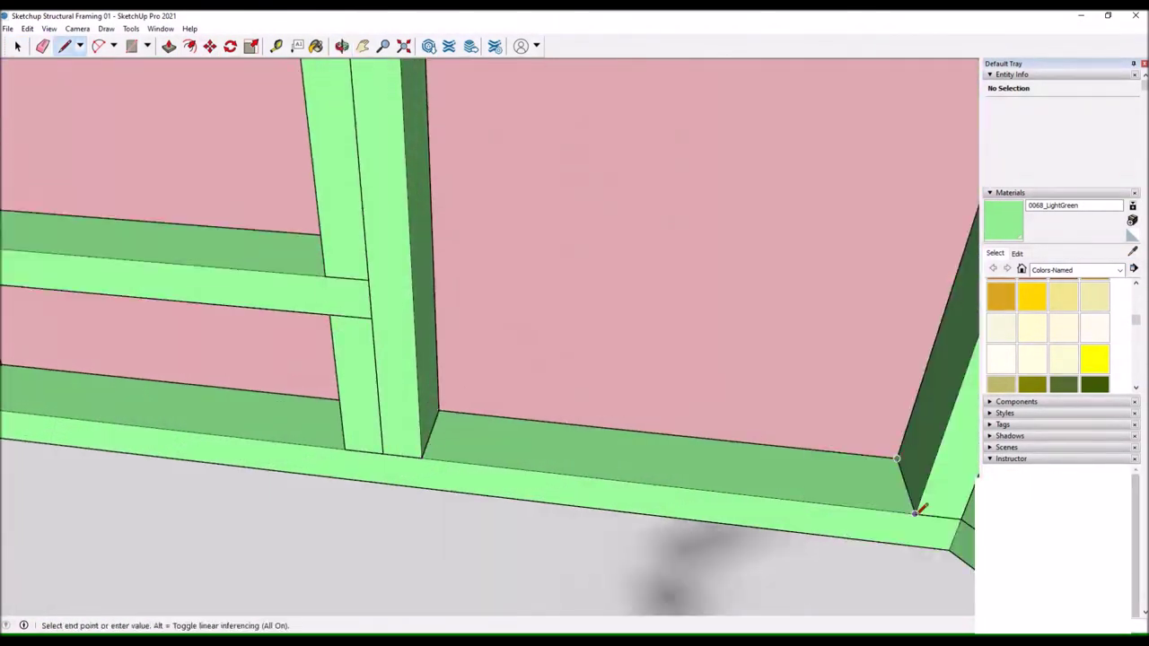
left_click(921, 518)
key("p")
right_click(505, 467)
left_click(546, 403)
scroll("down", 3)
key("m")
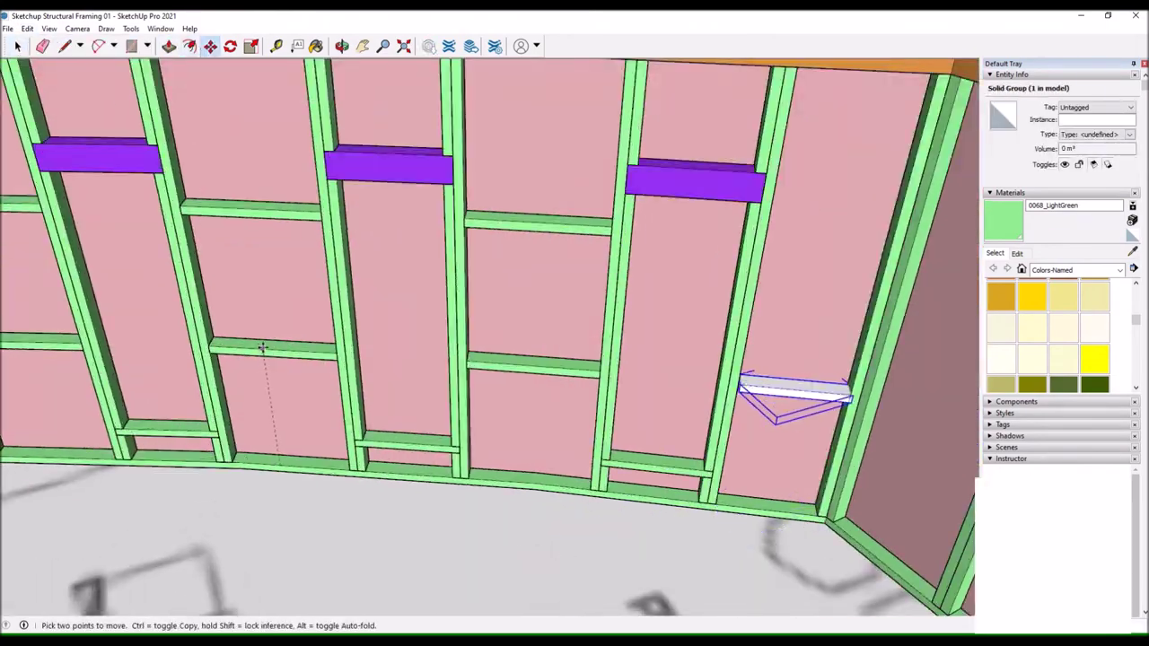
key("Escape")
scroll("down", 3)
left_click_drag(538, 238, 441, 122)
Delete the extruded white box to finish the door opening in the wall panel.
left_click(440, 135)
scroll("up", 3)
key("l")
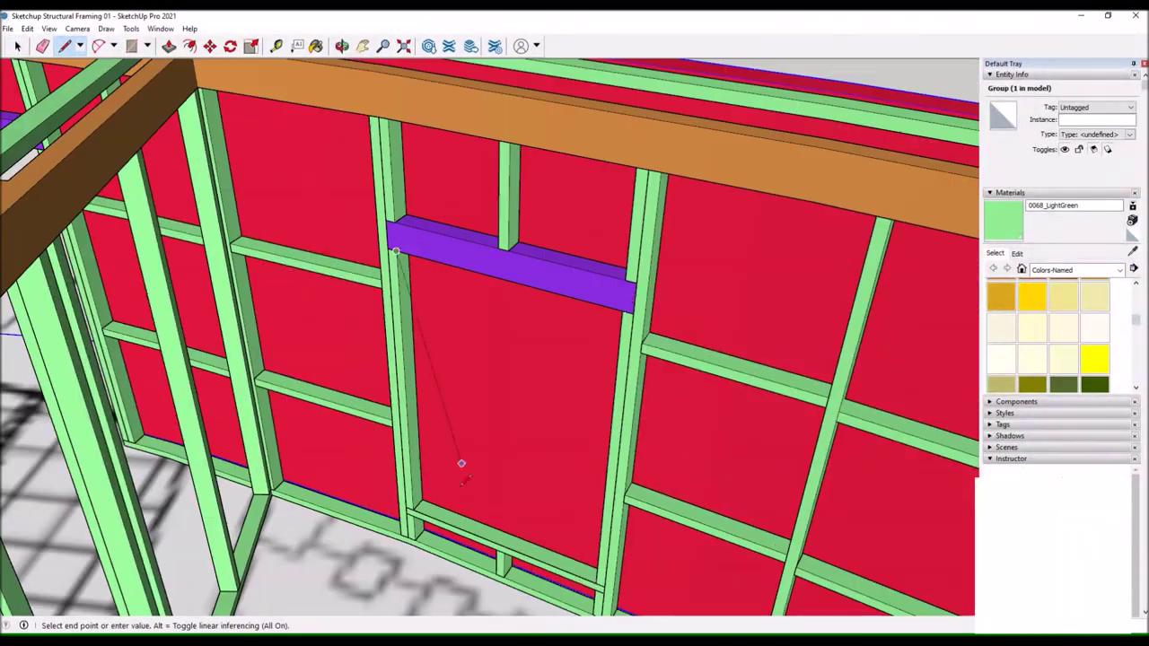
right_click(304, 353)
key("Delete")
left_click_drag(472, 198, 341, 47)
left_click(328, 354)
key("Delete")
key("l")
left_click(341, 47)
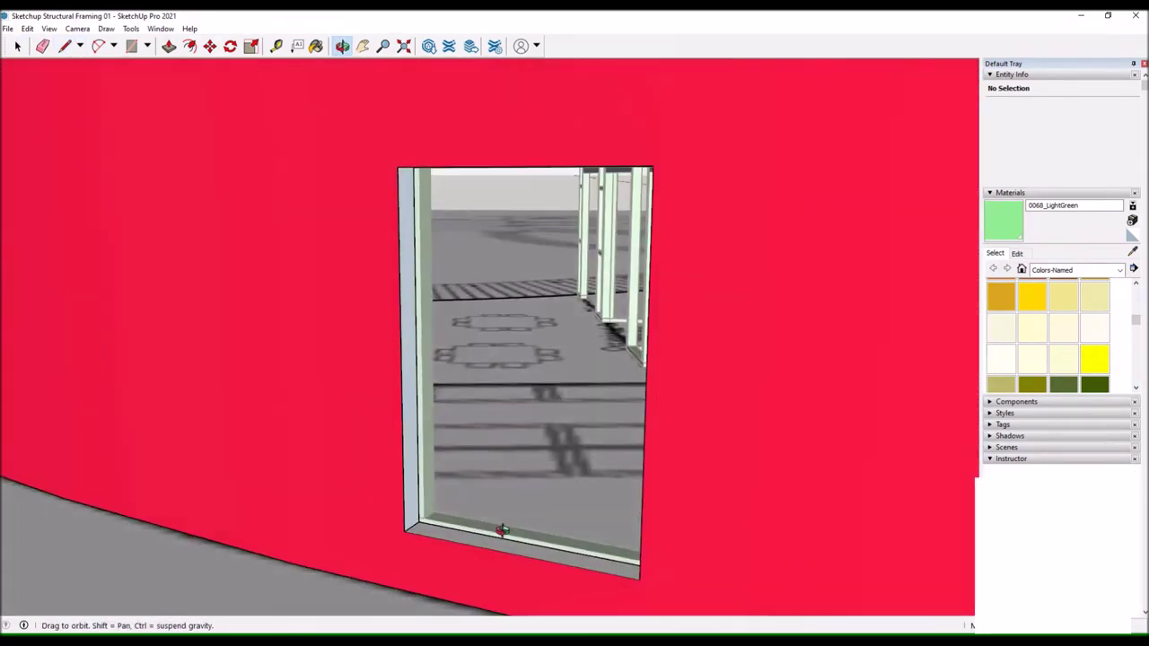
left_click_drag(205, 185, 441, 321)
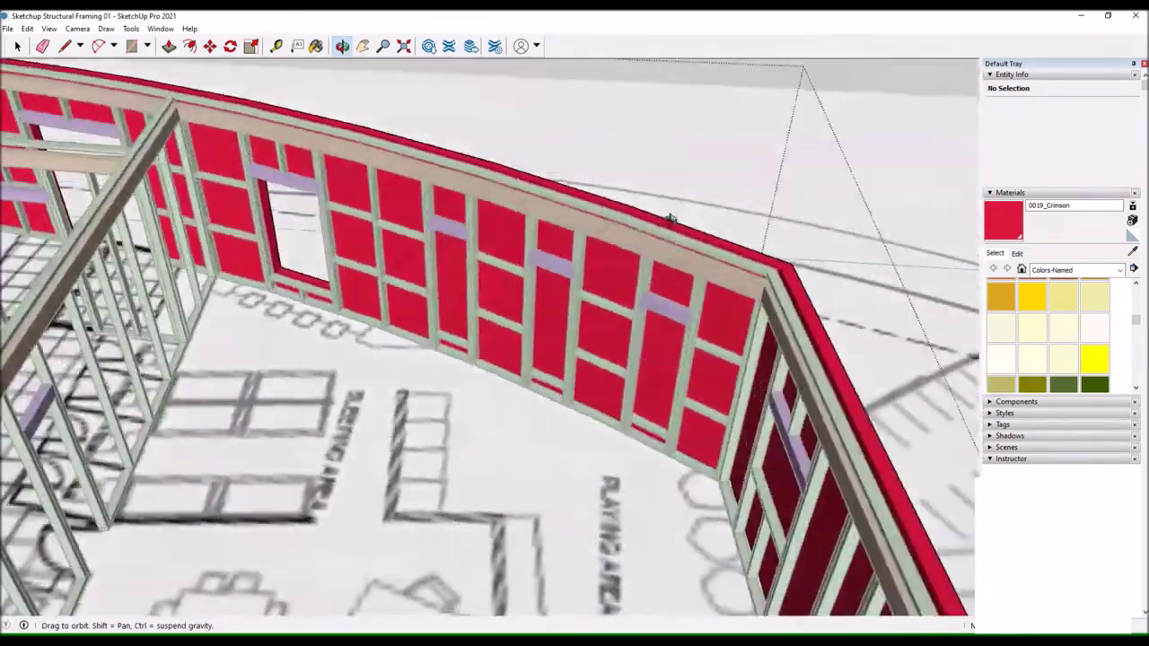
key("space")
Push/Pull boxes out from the two window faces on the curved wall.
left_click(445, 364)
scroll("up", 3)
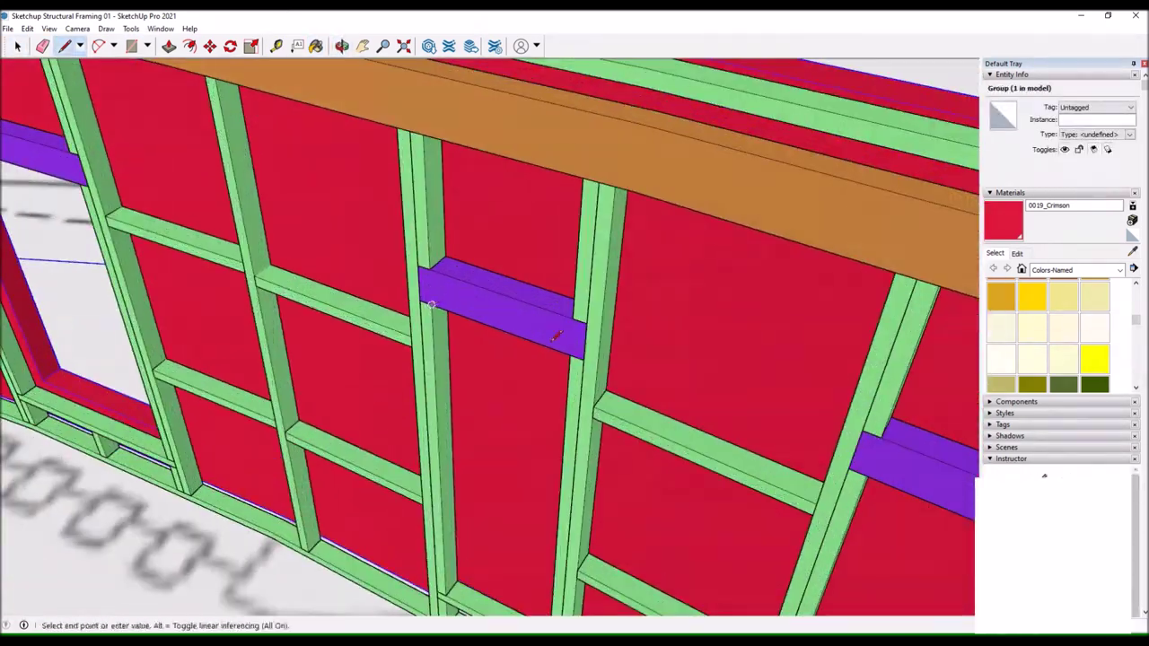
scroll("up", 3)
scroll("down", 3)
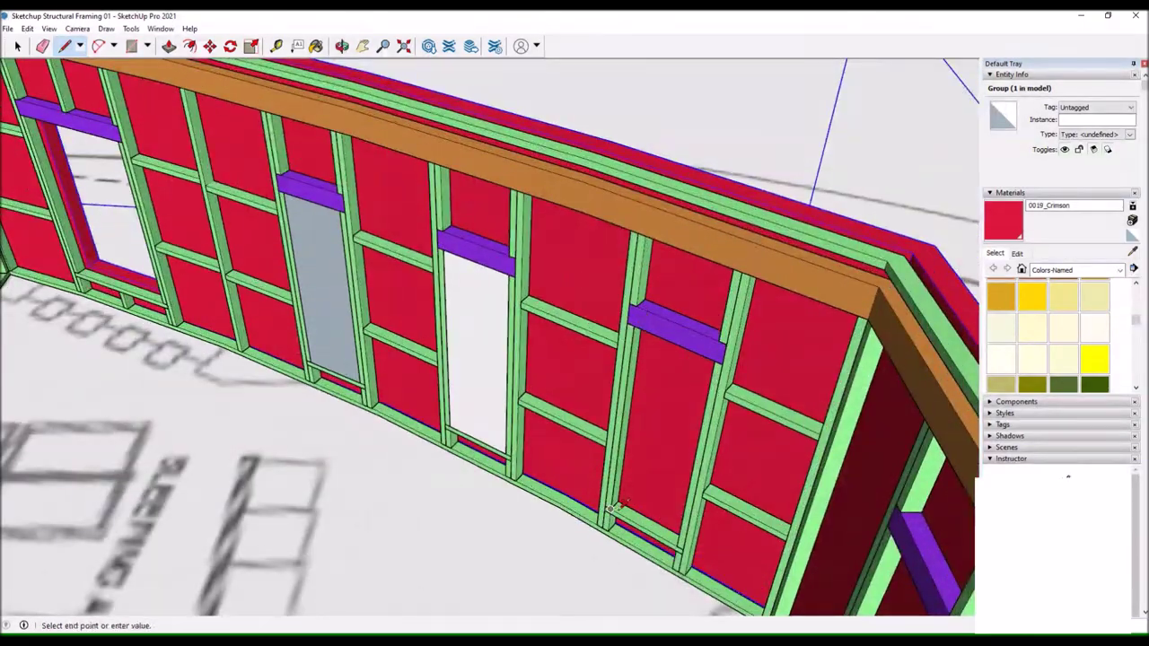
left_click_drag(615, 224, 489, 262)
key("p")
left_click(644, 292)
double_click(522, 427)
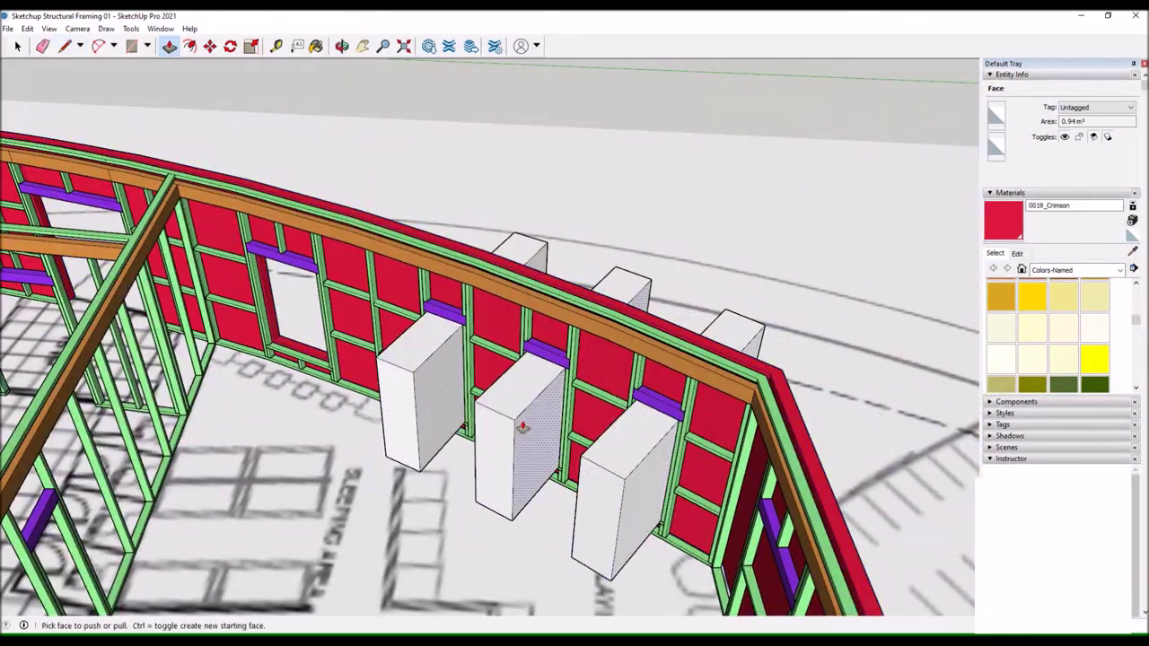
left_click_drag(611, 459, 557, 359)
scroll("up", 3)
Check the window openings and their side faces beneath the headers.
key("l")
left_click(598, 261)
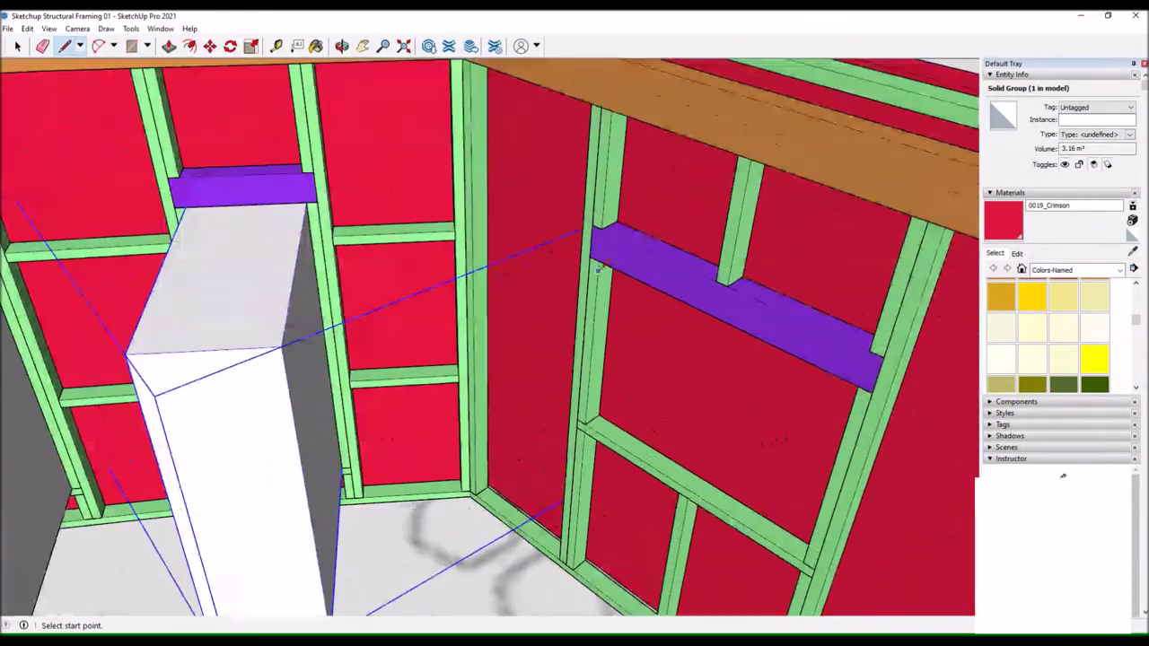
right_click(467, 280)
key("Escape")
left_click_drag(467, 280, 640, 368)
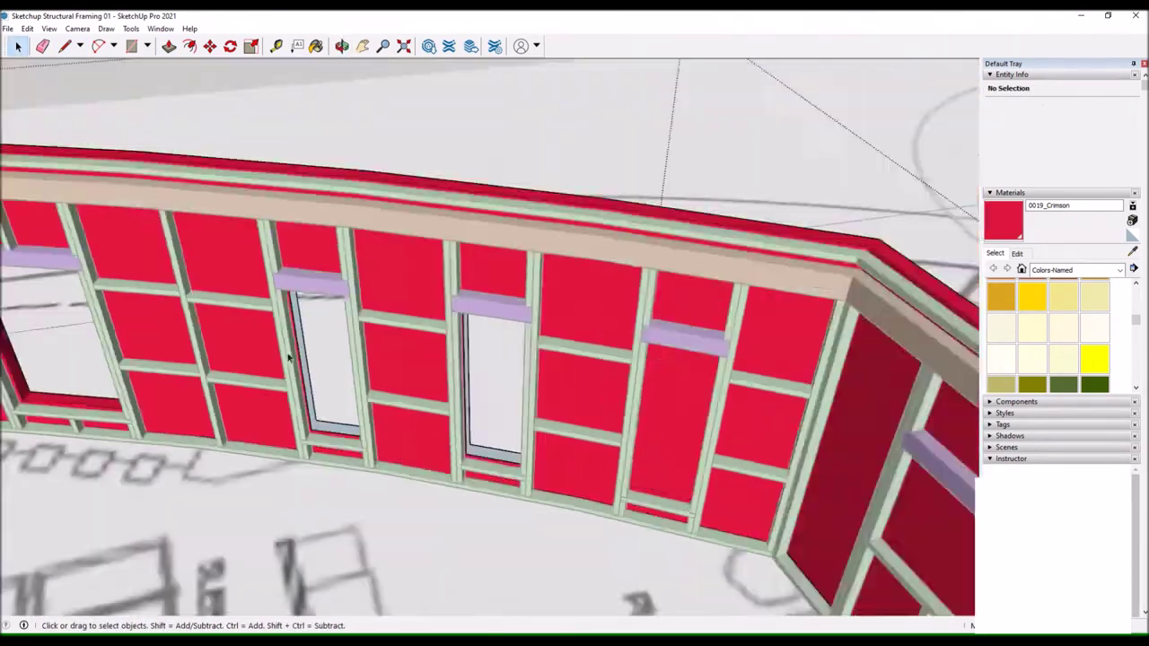
key("l")
left_click_drag(675, 388, 584, 77)
left_click_drag(628, 269, 710, 297)
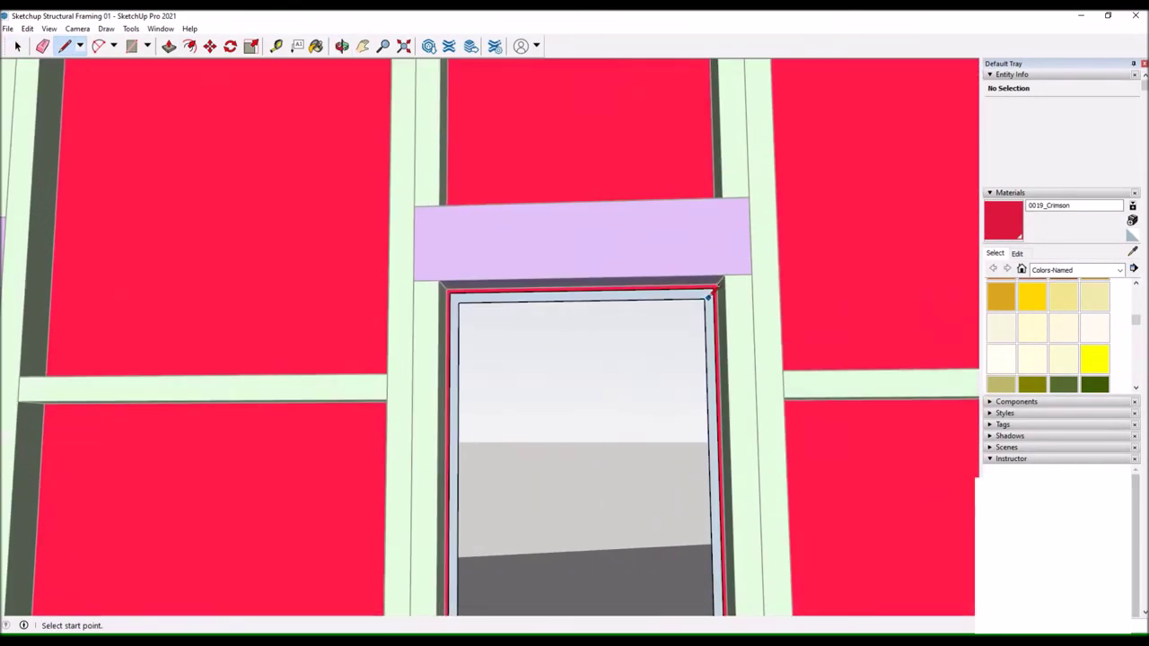
left_click_drag(406, 269, 359, 180)
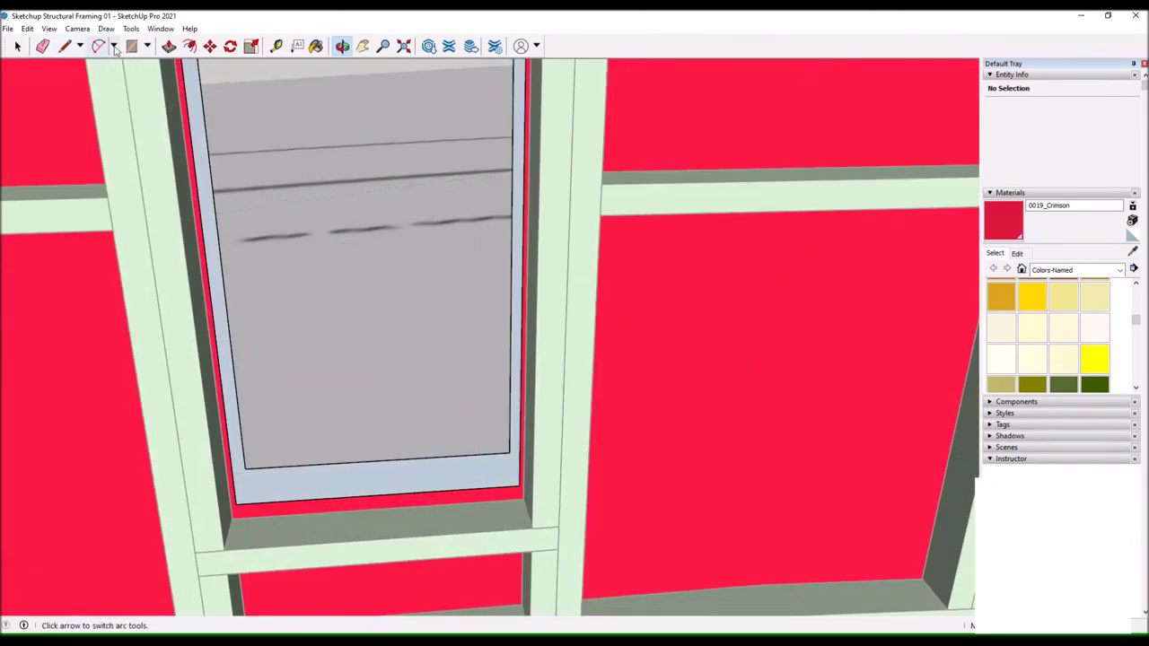
left_click_drag(502, 442, 321, 520)
Paint the wall panels Crimson around the windows under the purple headers.
key("b")
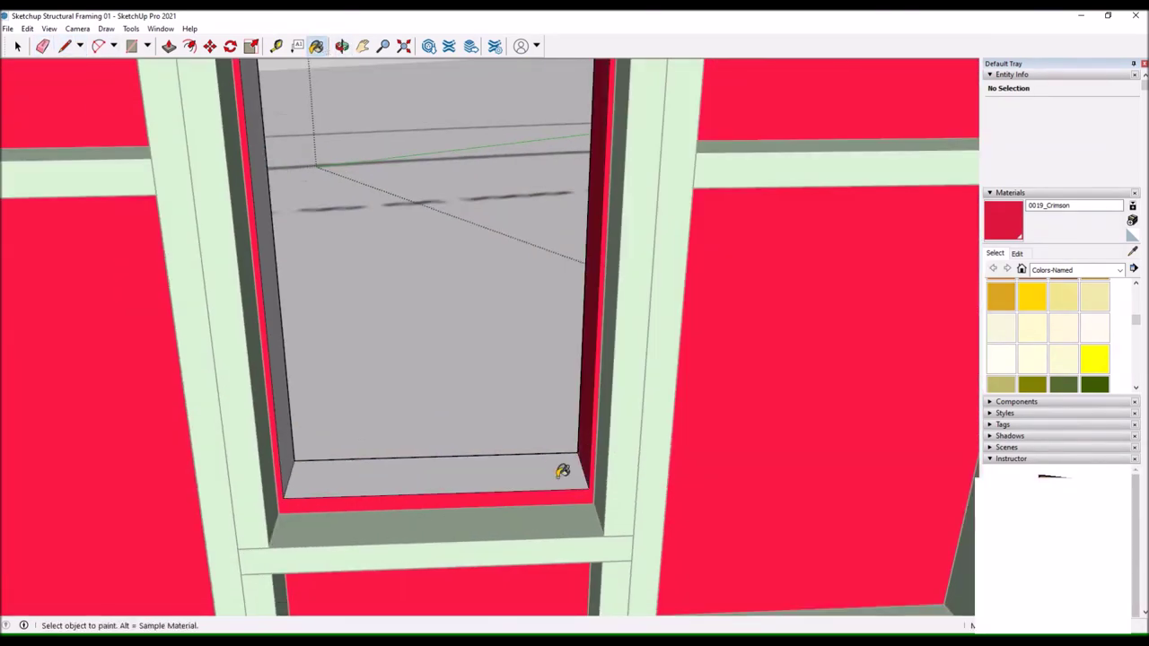
left_click_drag(585, 449, 184, 534)
scroll("down", 3)
left_click_drag(264, 525, 587, 102)
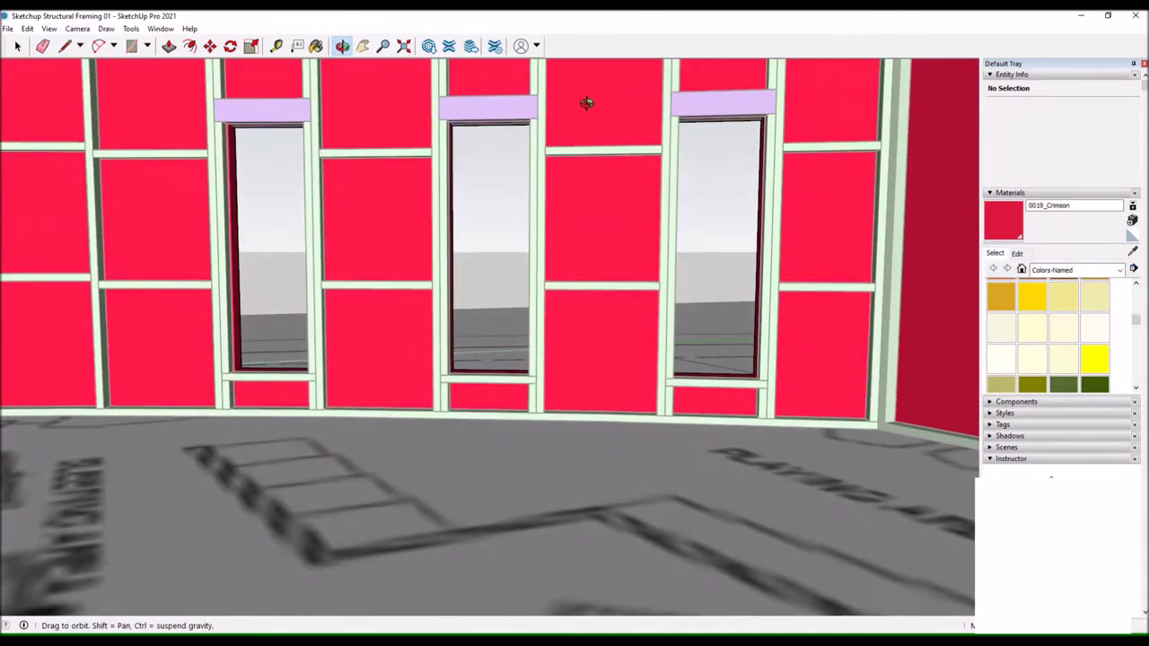
scroll("up", 3)
scroll("down", 3)
scroll("up", 3)
left_click_drag(720, 127, 739, 350)
key("l")
left_click(732, 273)
left_click_drag(732, 274, 326, 225)
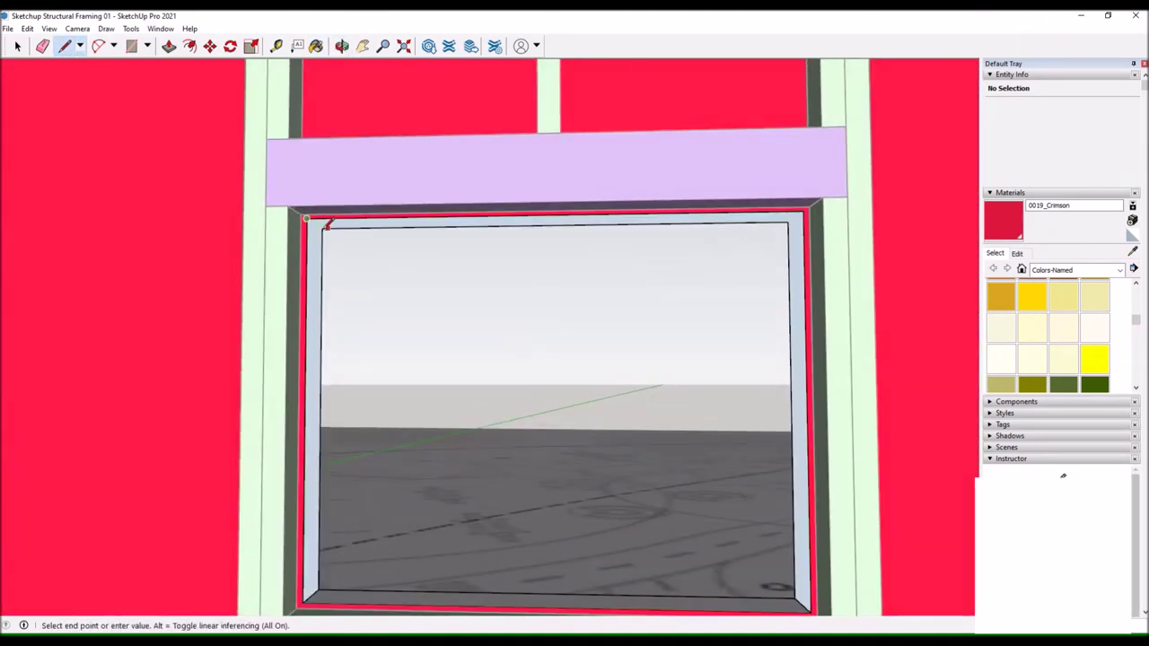
scroll("down", 3)
left_click_drag(569, 501, 347, 230)
scroll("down", 3)
key("space")
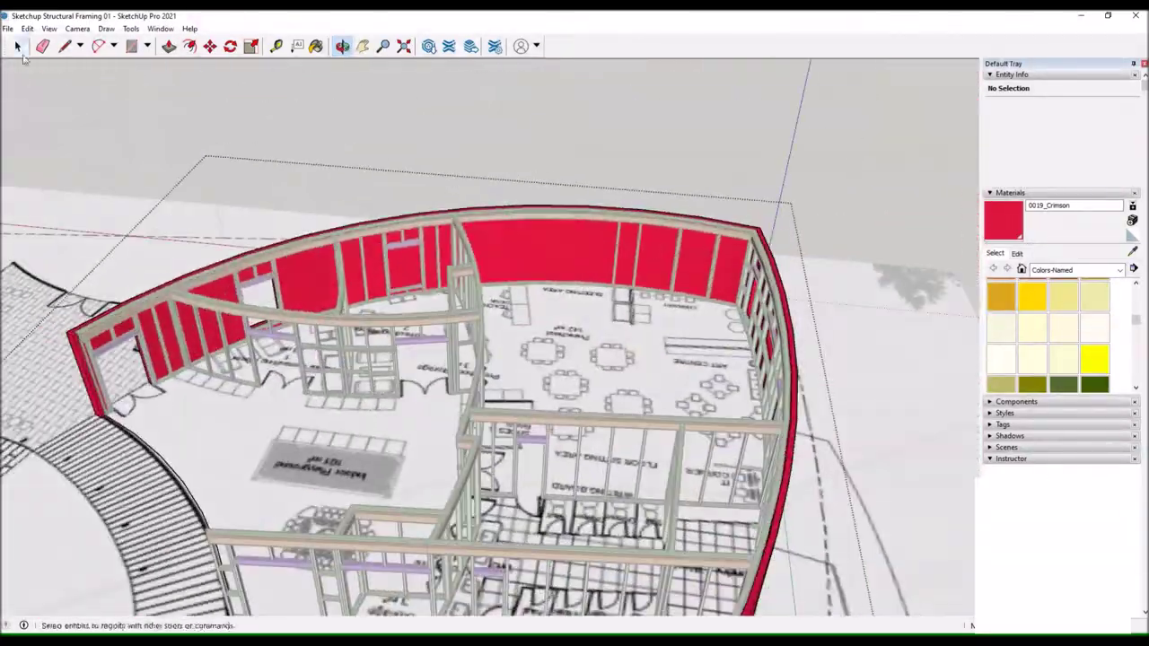
Select a door stud and measure along the curved bottom plate.
scroll("up", 3)
scroll("down", 3)
left_click(598, 270)
scroll("up", 3)
scroll("down", 3)
key("q")
scroll("up", 3)
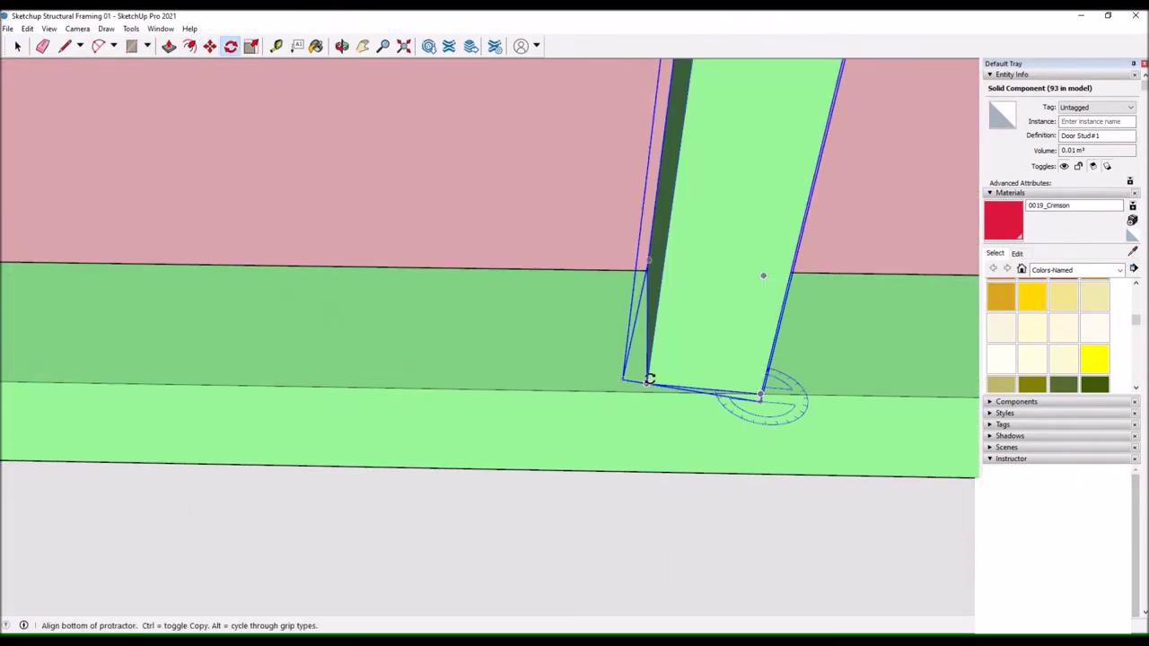
scroll("down", 3)
scroll("down", 3)
key("t")
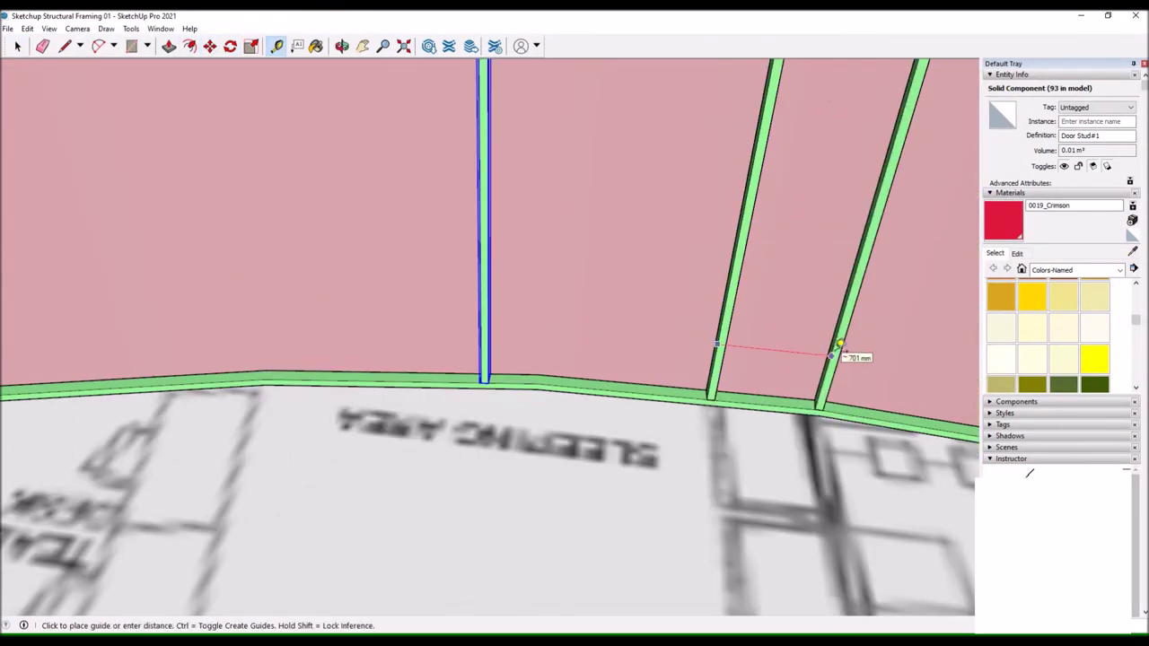
scroll("down", 3)
left_click_drag(410, 354, 351, 359)
scroll("down", 3)
Place a guide at the measured distance along the curved plate.
key("m")
scroll("down", 3)
scroll("up", 3)
key("t")
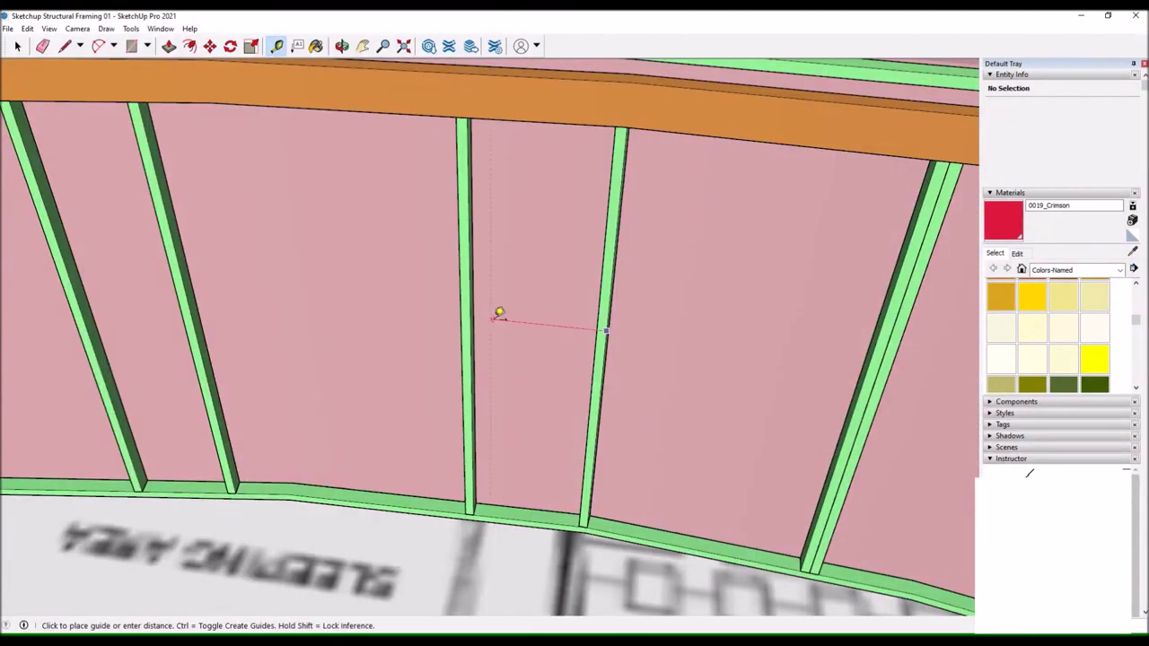
left_click(474, 319)
scroll("down", 3)
scroll("up", 3)
key("m")
scroll("up", 3)
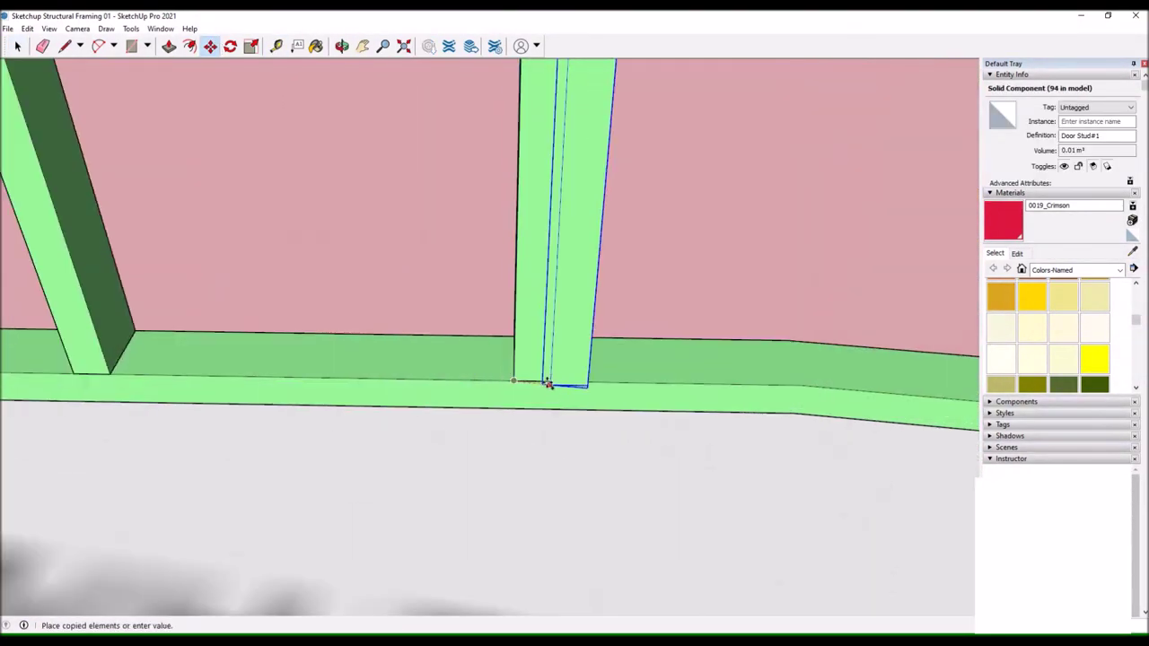
scroll("down", 3)
key("space")
scroll("up", 3)
Try moving a door stud, then cancel and clear the selection.
left_click(409, 269)
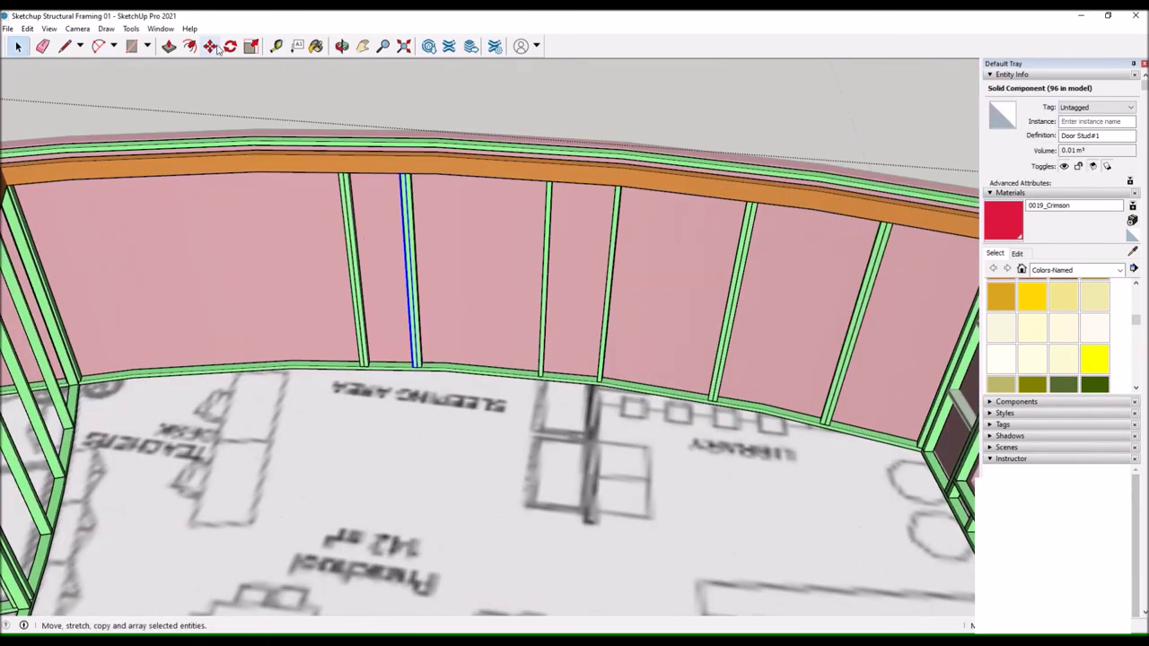
key("m")
scroll("up", 3)
scroll("up", 3)
scroll("up", 3)
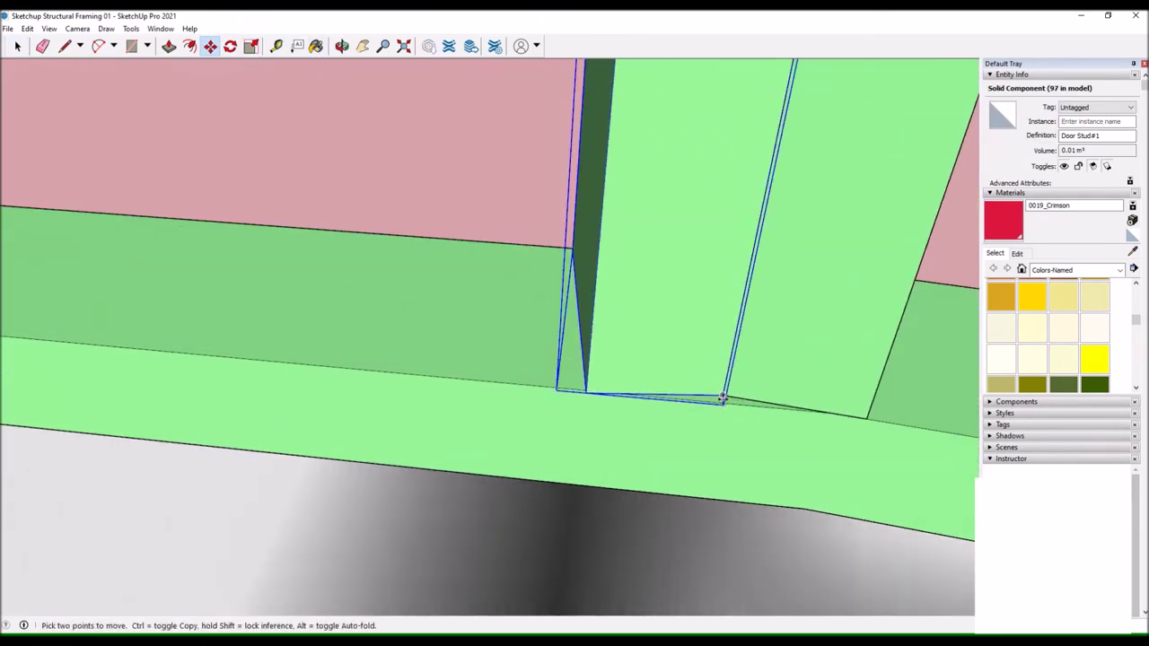
scroll("down", 3)
scroll("down", 3)
scroll("down", 3)
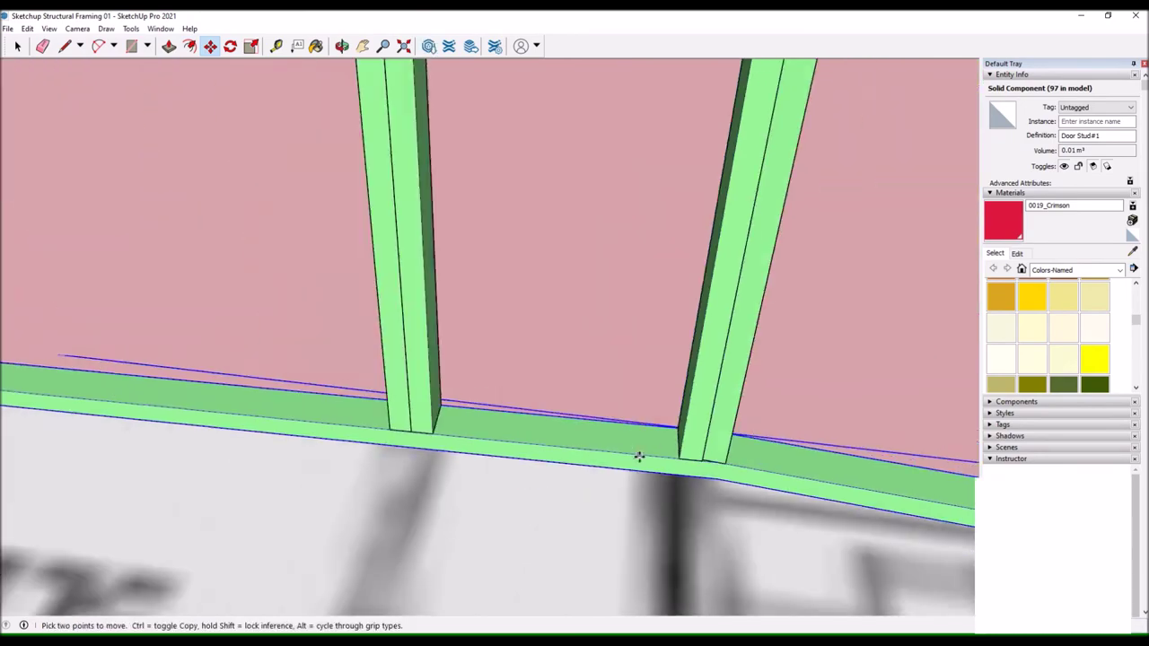
scroll("down", 3)
key("Escape")
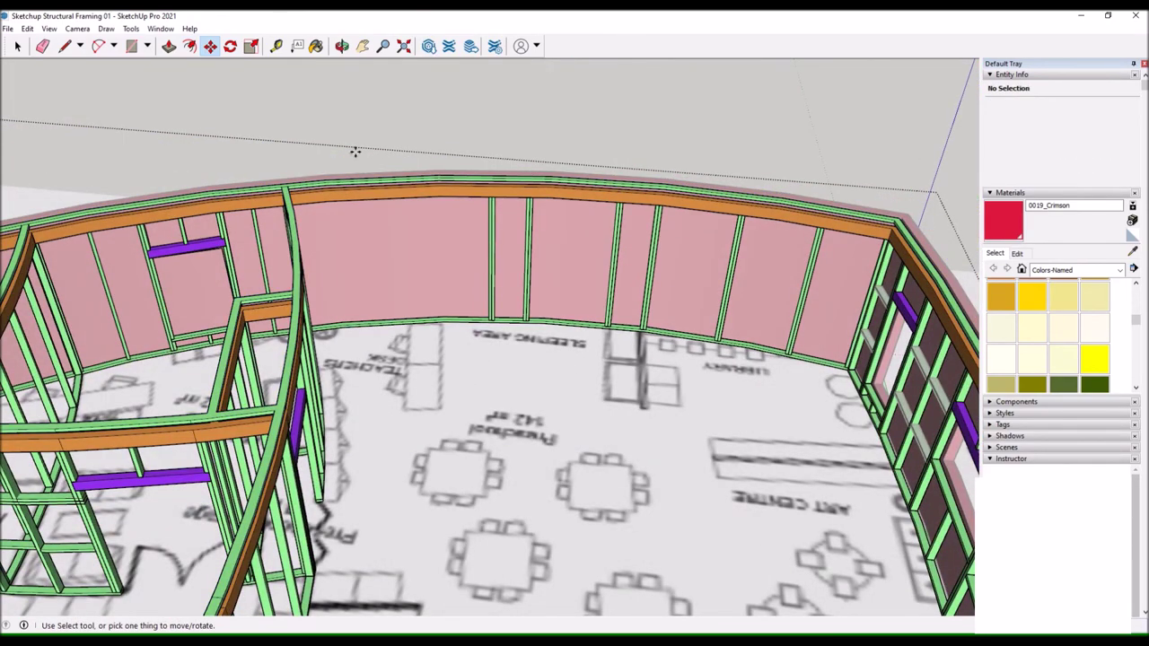
Rotate a copy of the two door studs along the curved bottom plate.
key("space")
scroll("up", 3)
left_click(510, 224)
scroll("up", 3)
scroll("up", 3)
key("q")
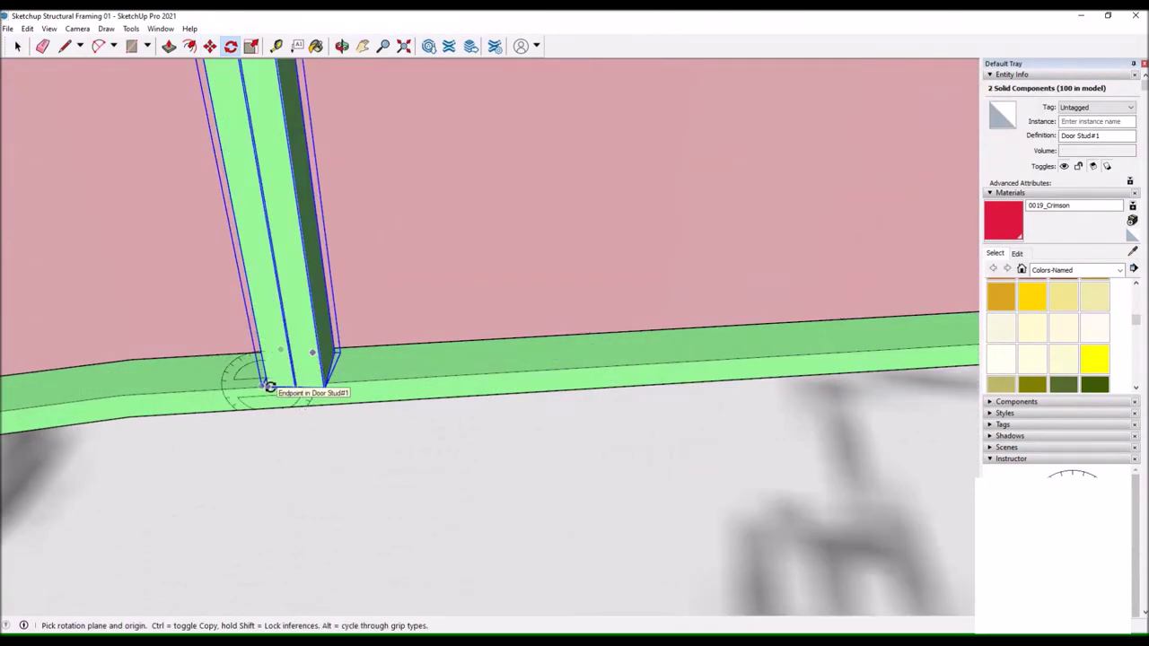
scroll("down", 3)
scroll("up", 3)
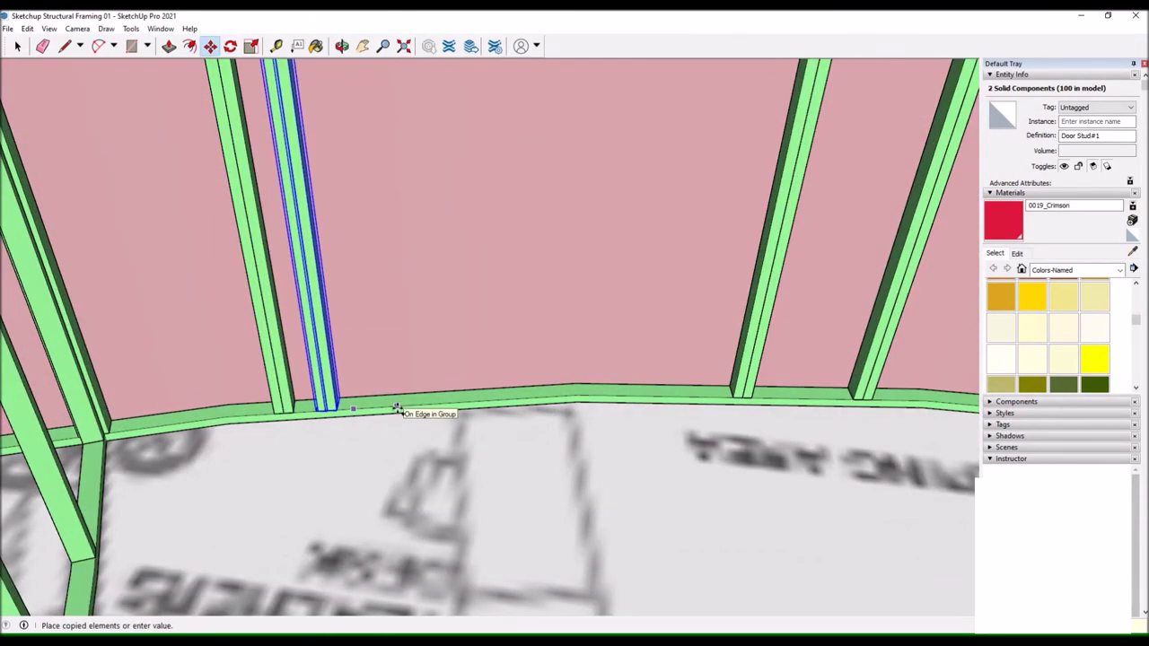
key("t")
key("Escape")
scroll("down", 3)
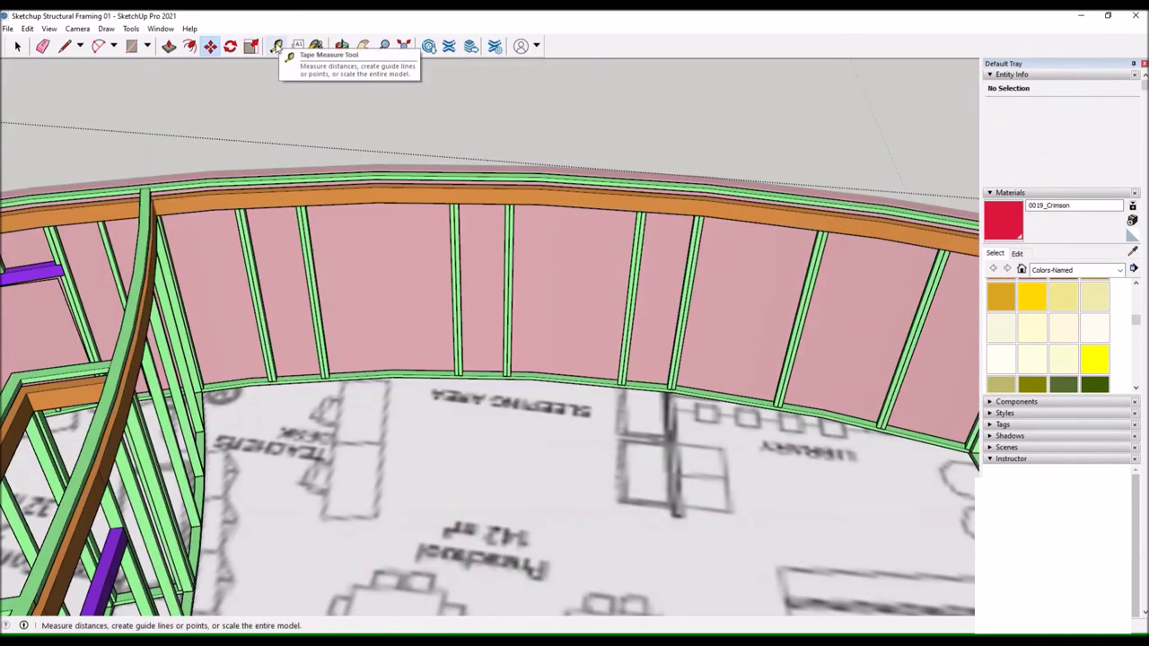
Measure along the wall to the copied door studs and view the whole curved wall.
left_click(275, 46)
scroll("up", 3)
left_click(460, 240)
left_click(458, 343)
scroll("up", 3)
scroll("down", 3)
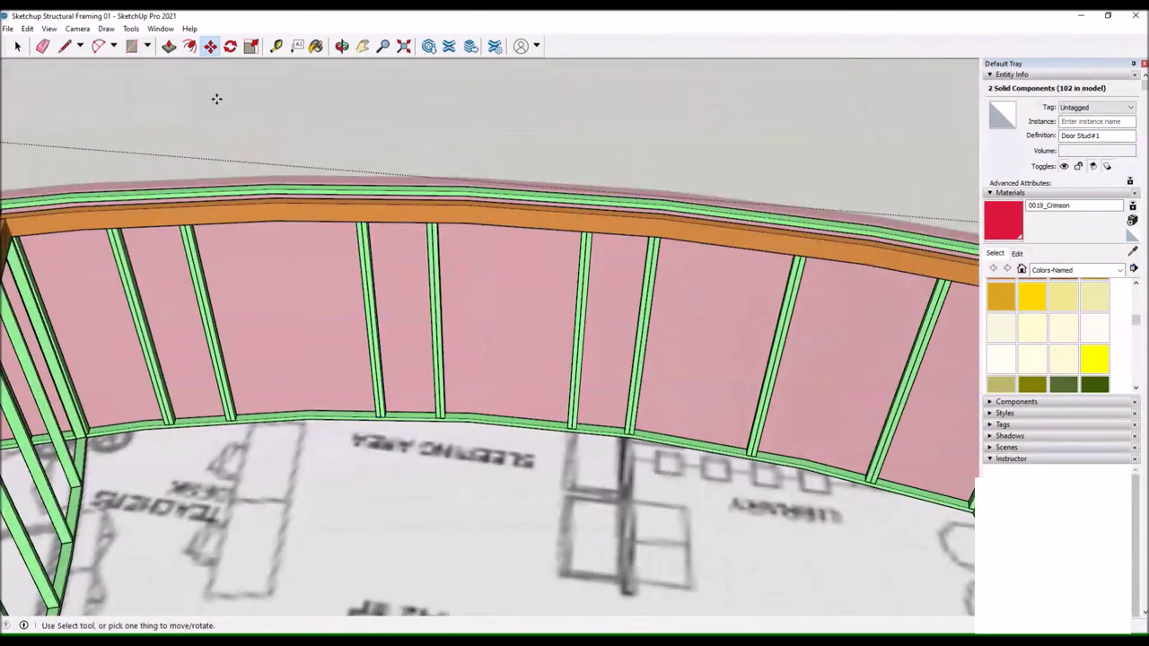
key("Escape")
key("t")
left_click_drag(731, 320, 525, 283)
scroll("up", 3)
scroll("down", 3)
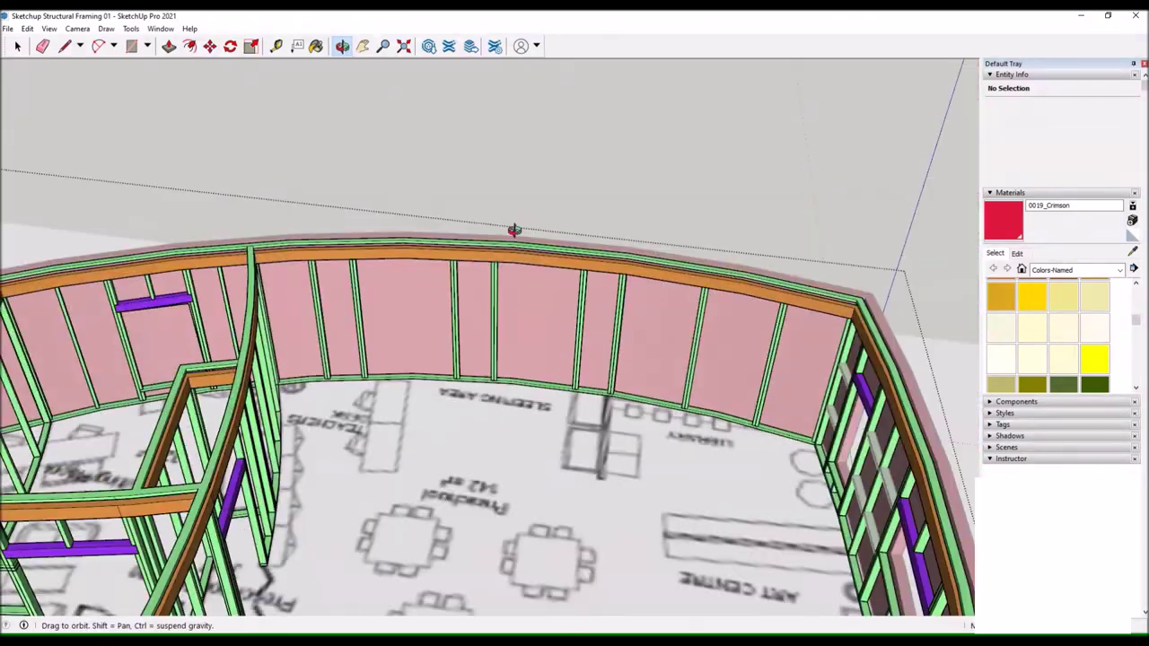
Realign the purple blocking against the interior wall studs using a guide line and Move.
scroll("down", 3)
left_click_drag(351, 98, 783, 353)
scroll("down", 3)
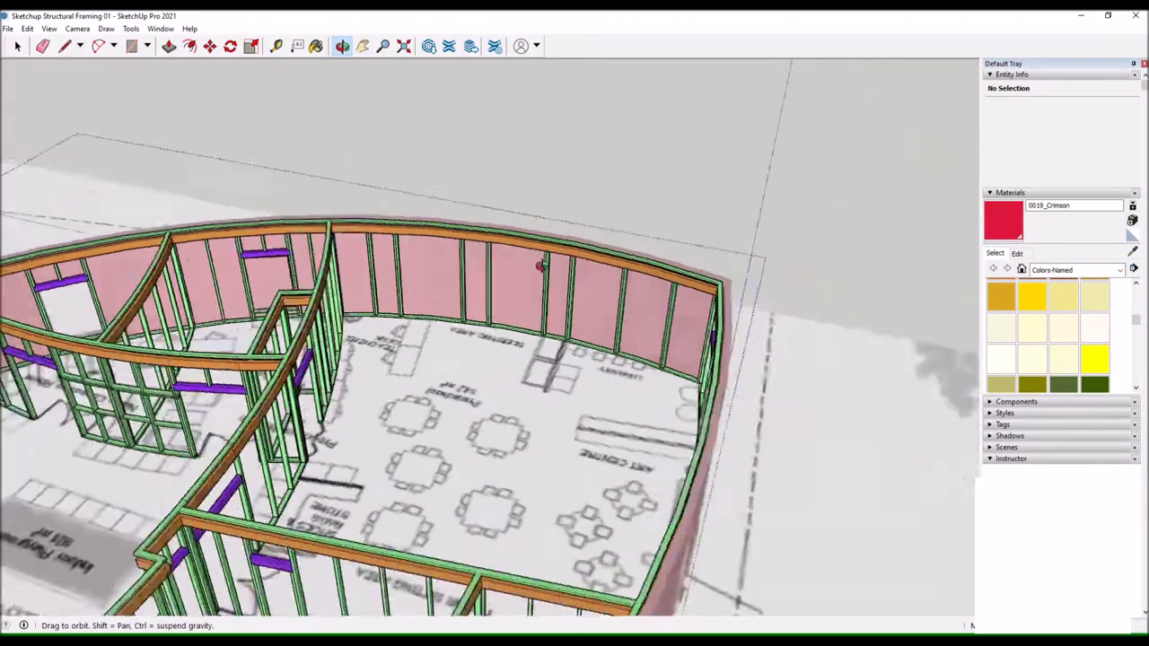
scroll("up", 3)
scroll("up", 3)
key("l")
left_click(329, 404)
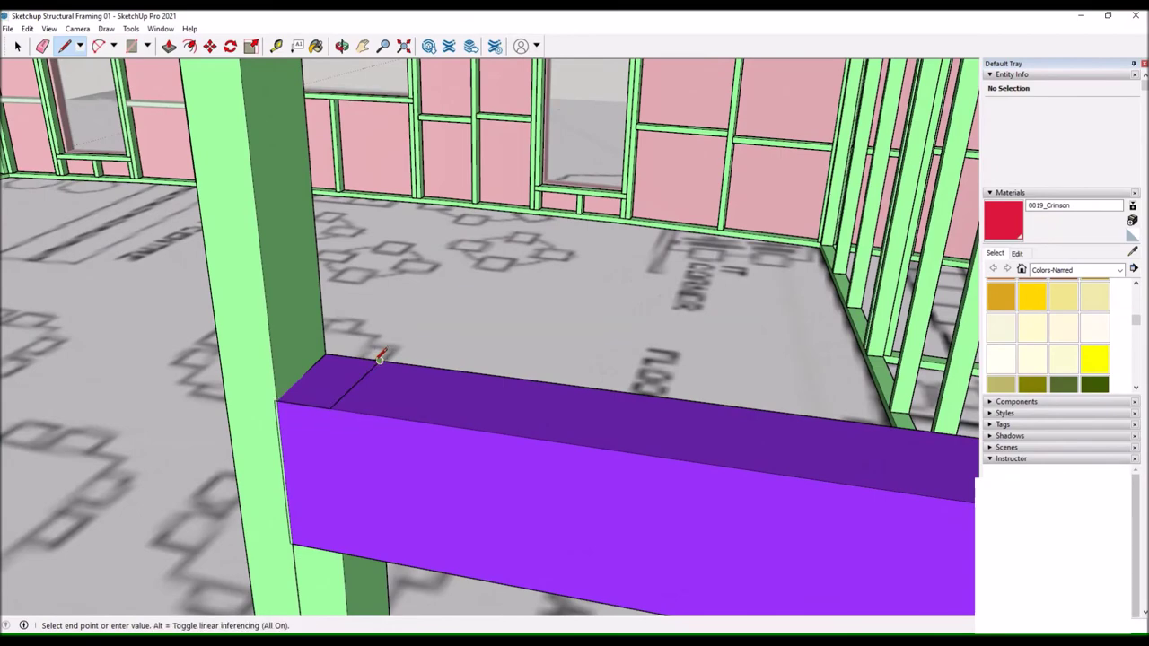
key("p")
scroll("down", 3)
key("space")
left_click(374, 377)
key("m")
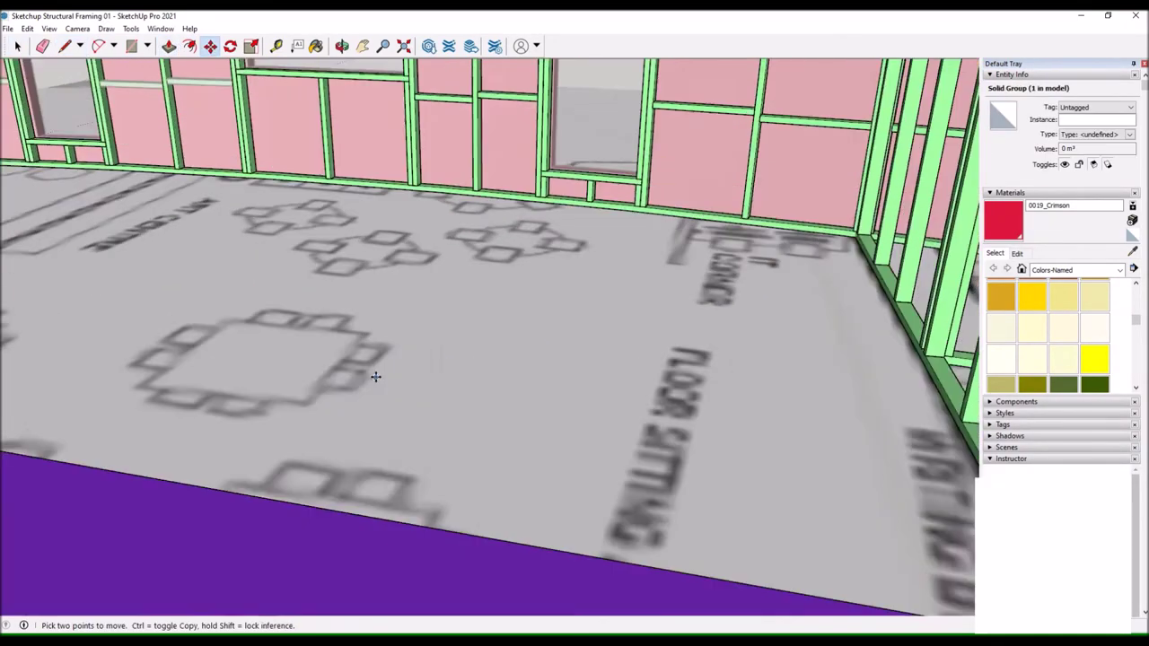
scroll("down", 3)
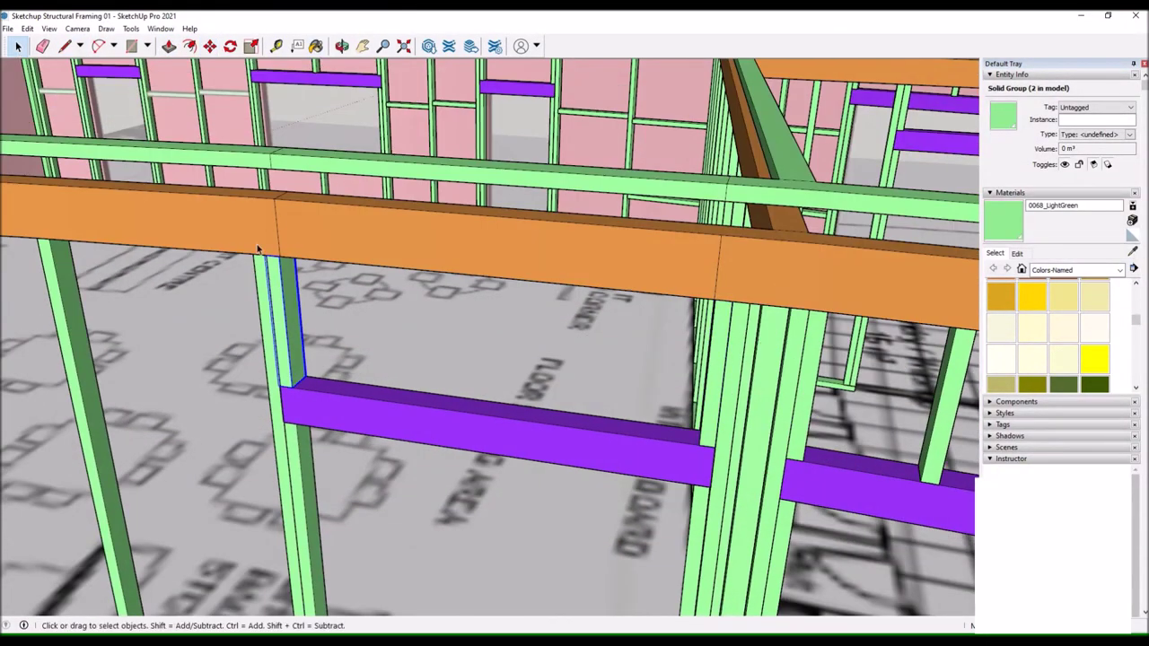
left_click_drag(401, 56, 539, 359)
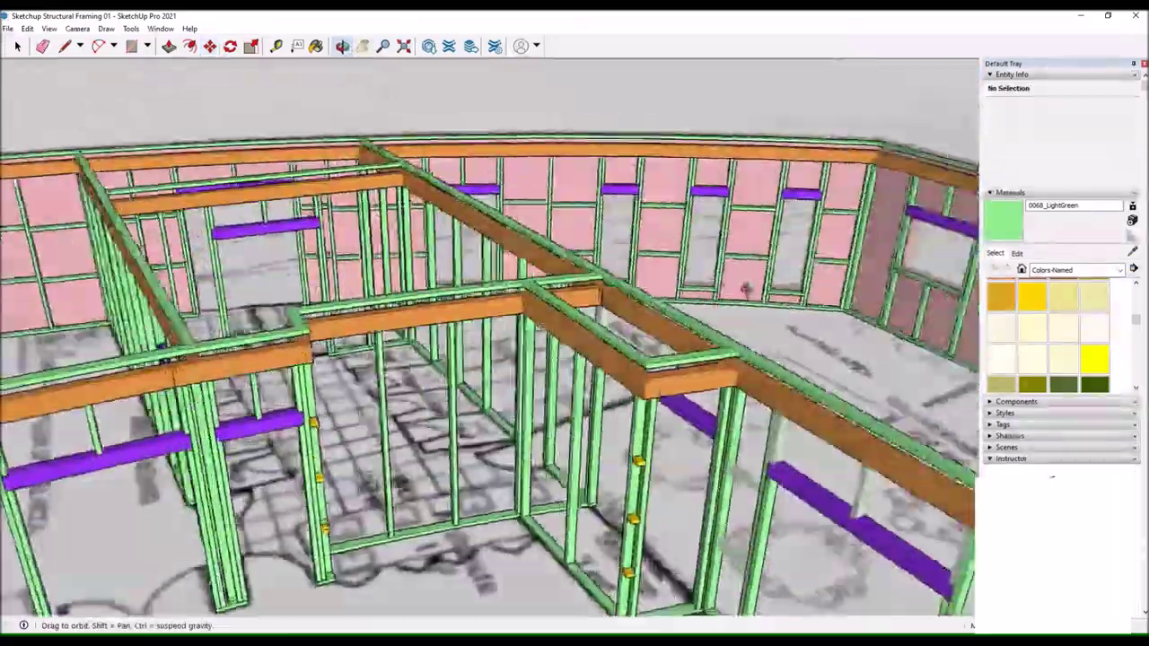
left_click_drag(289, 377, 220, 327)
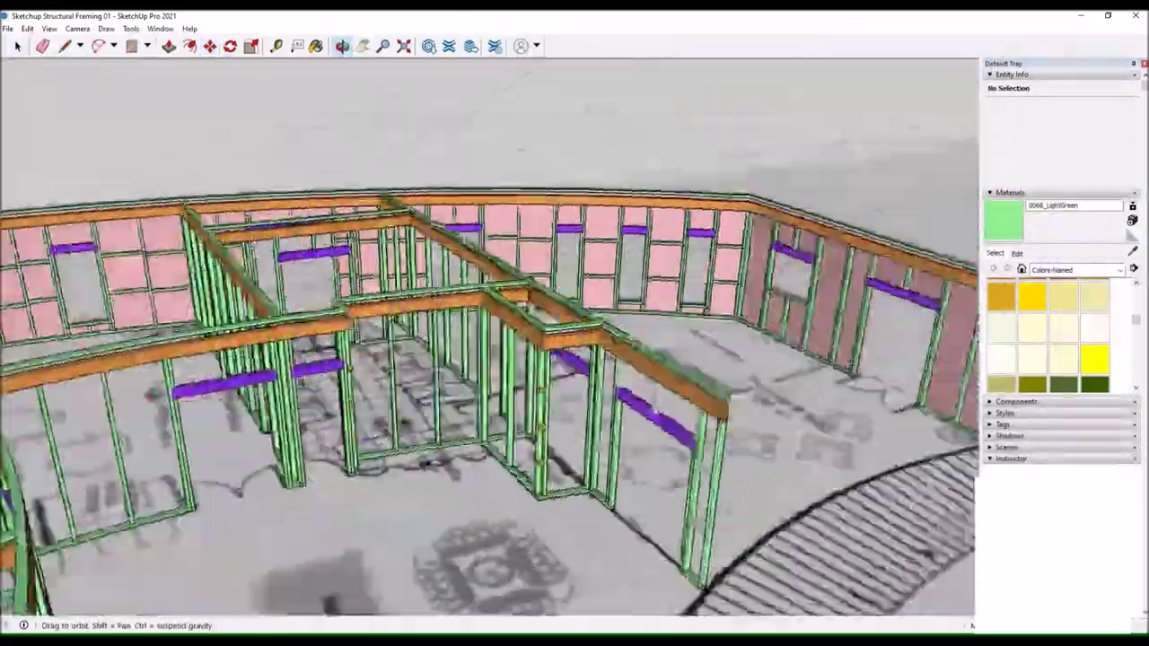
scroll("up", 3)
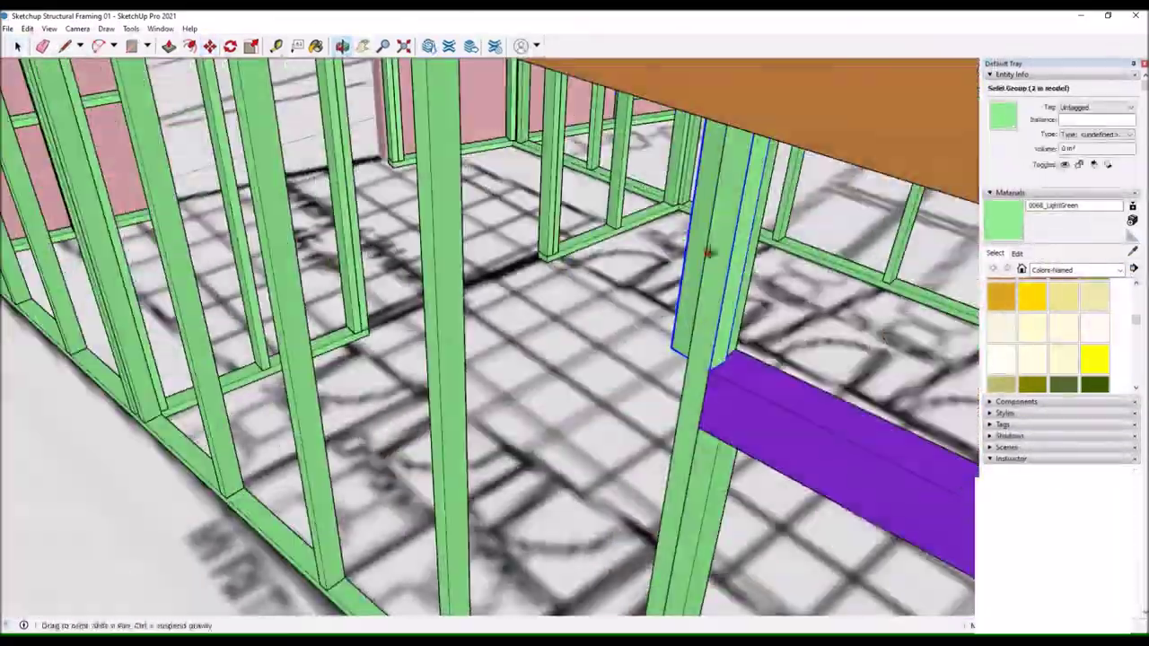
key("Escape")
scroll("down", 3)
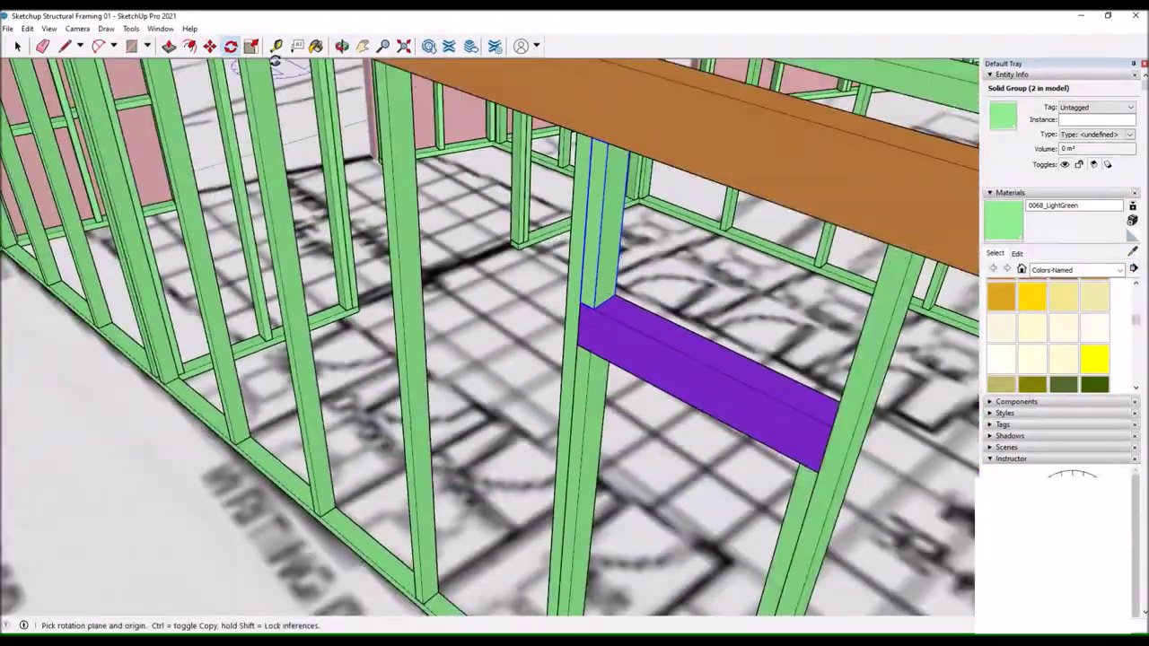
scroll("up", 3)
Ctrl-copy the blocking pieces into the next bay between the interior studs.
key("ctrl")
left_click(619, 242)
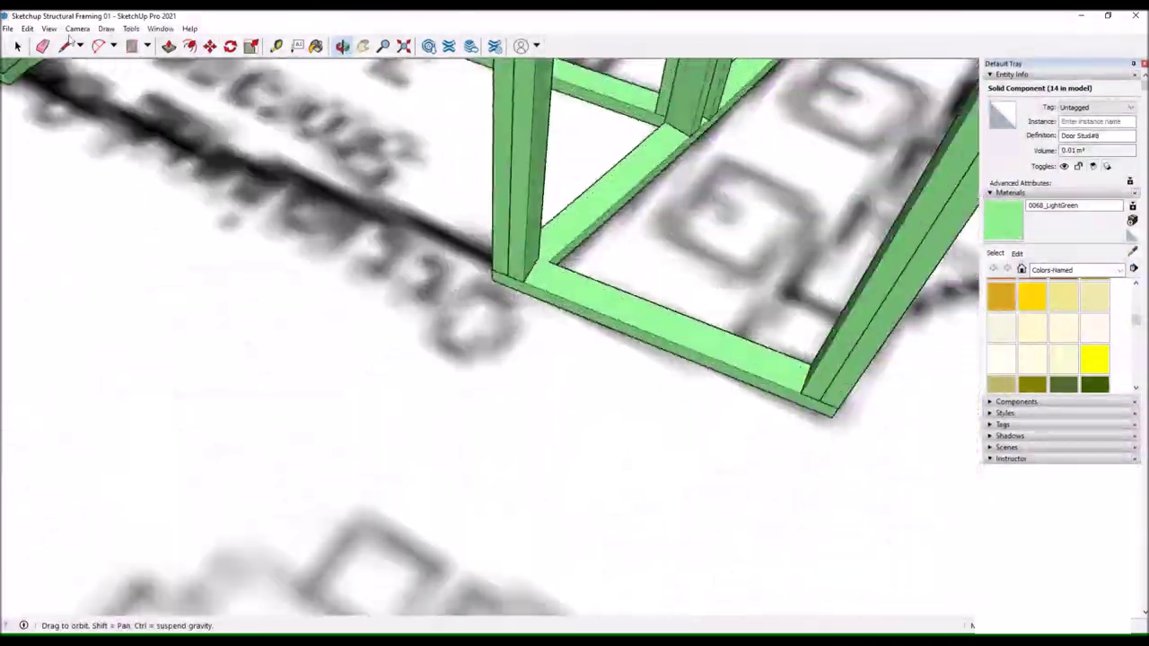
left_click_drag(466, 422, 552, 431)
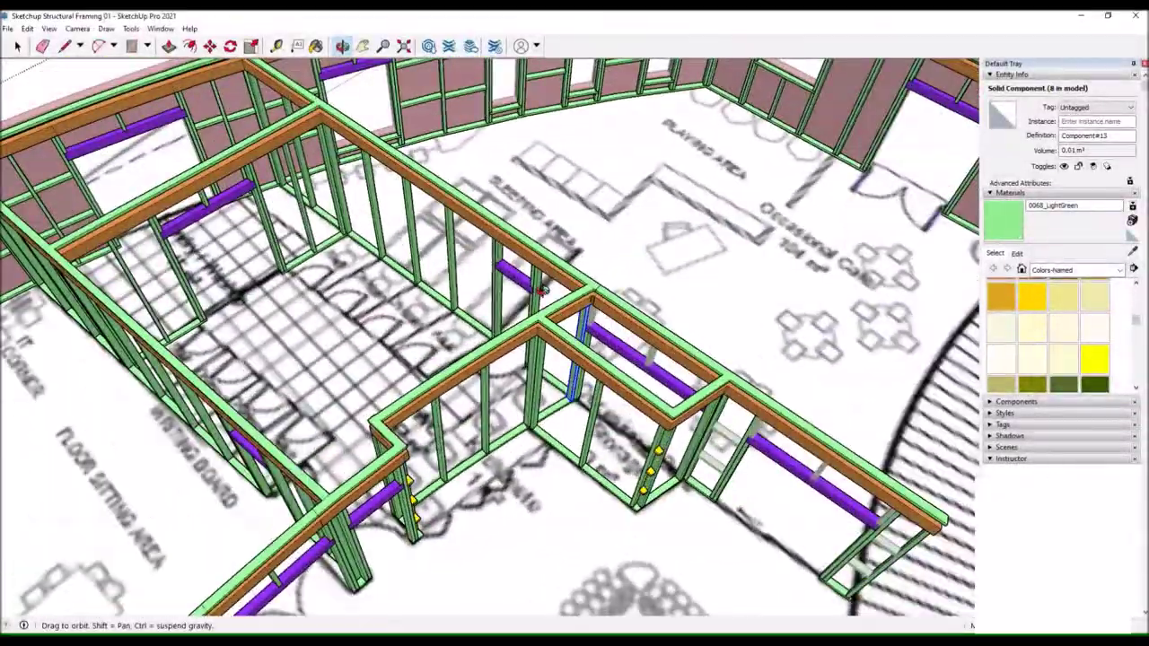
left_click_drag(490, 358, 361, 300)
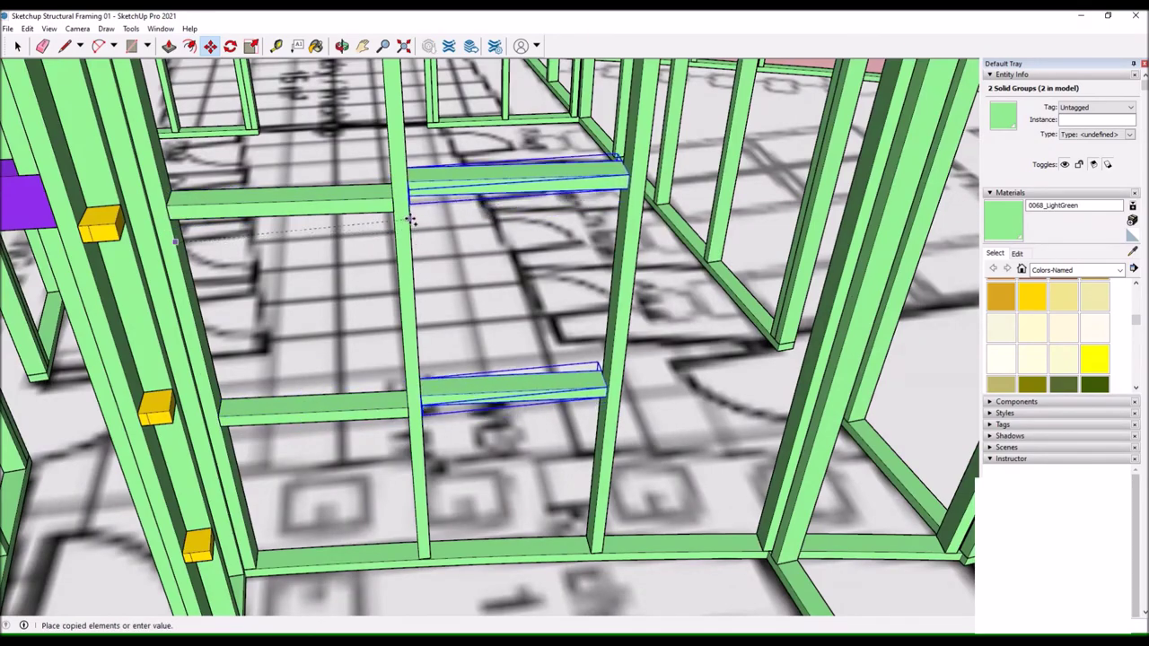
Drop the copied green noggins into the middle bay, forming two continuous rows across the studs.
left_click(409, 219)
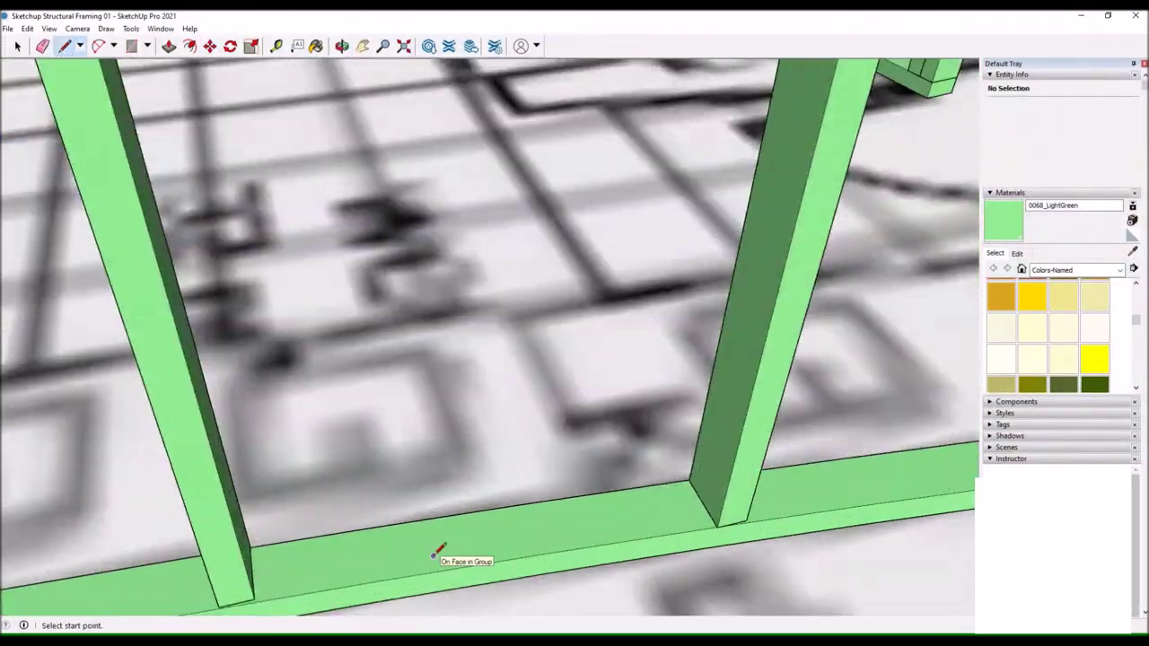
left_click(437, 554)
scroll("up", 3)
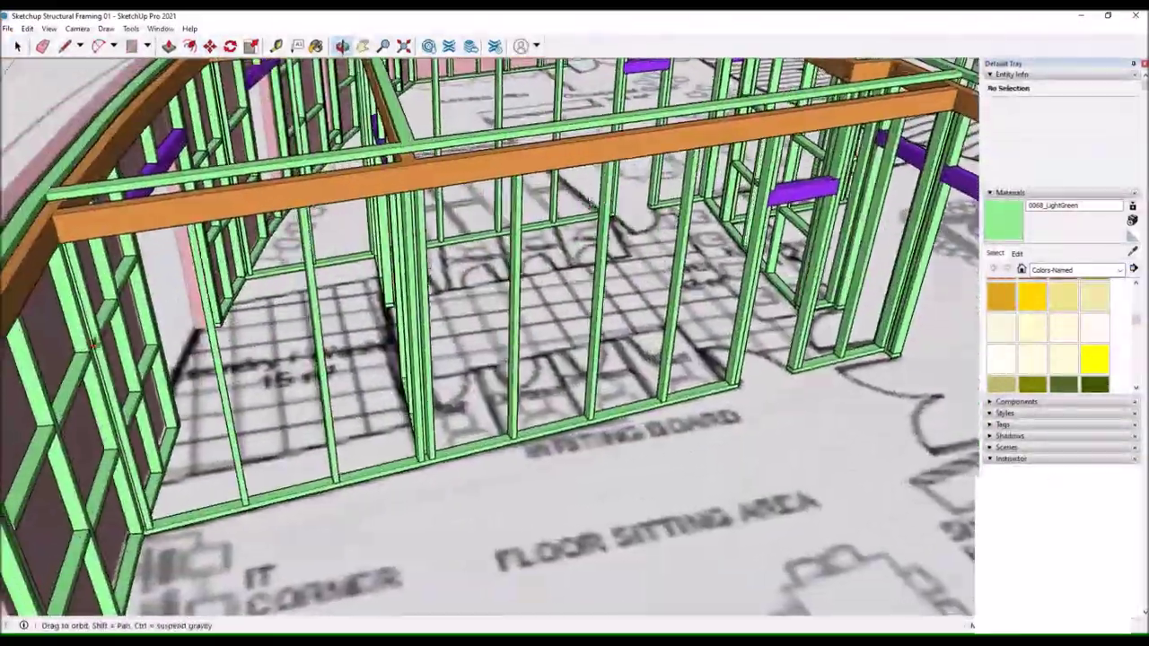
Draw a new noggin piece on the bottom plate and lift it up between the studs.
key("l")
left_click(135, 537)
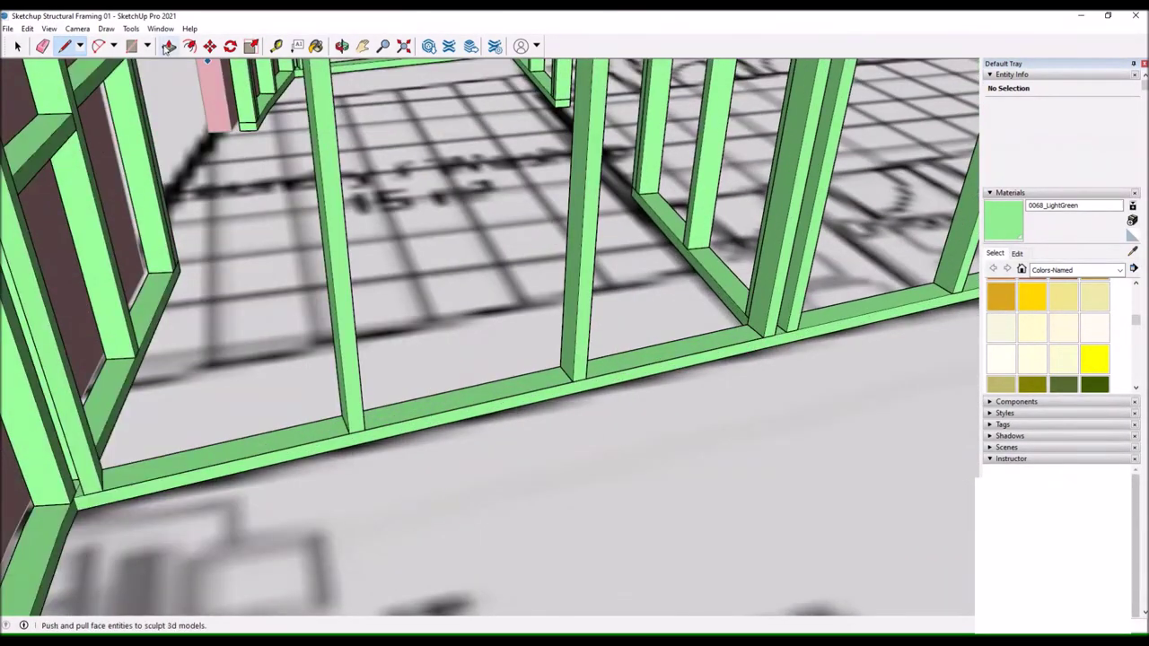
key("space")
left_click(224, 454)
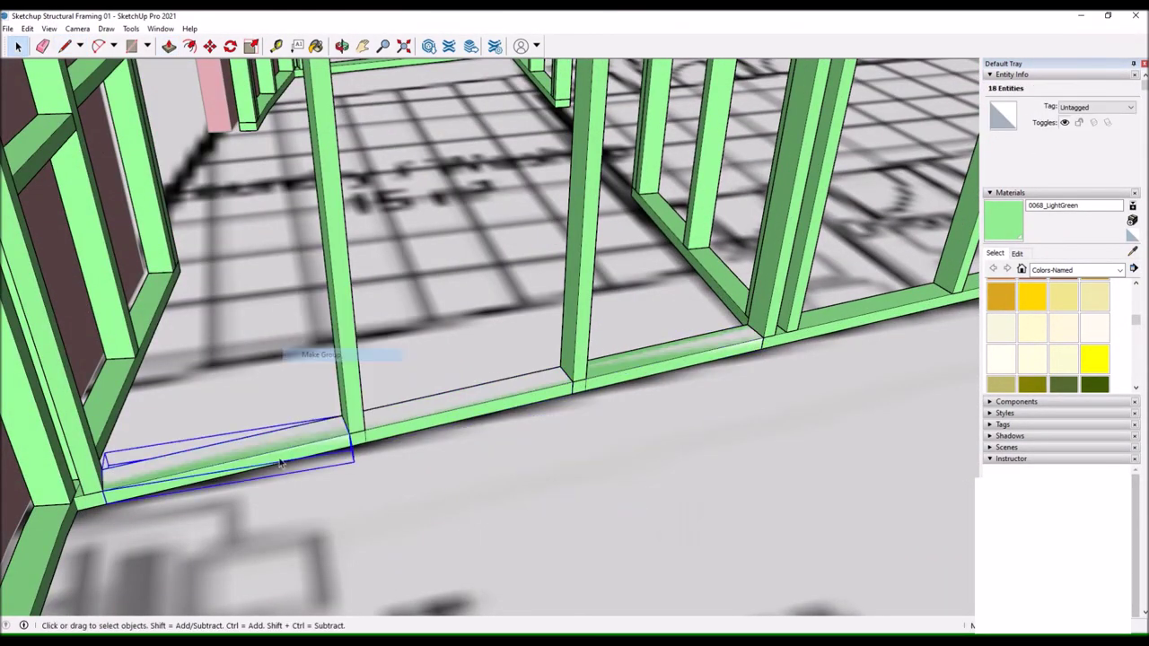
key("m")
left_click(248, 399)
key("space")
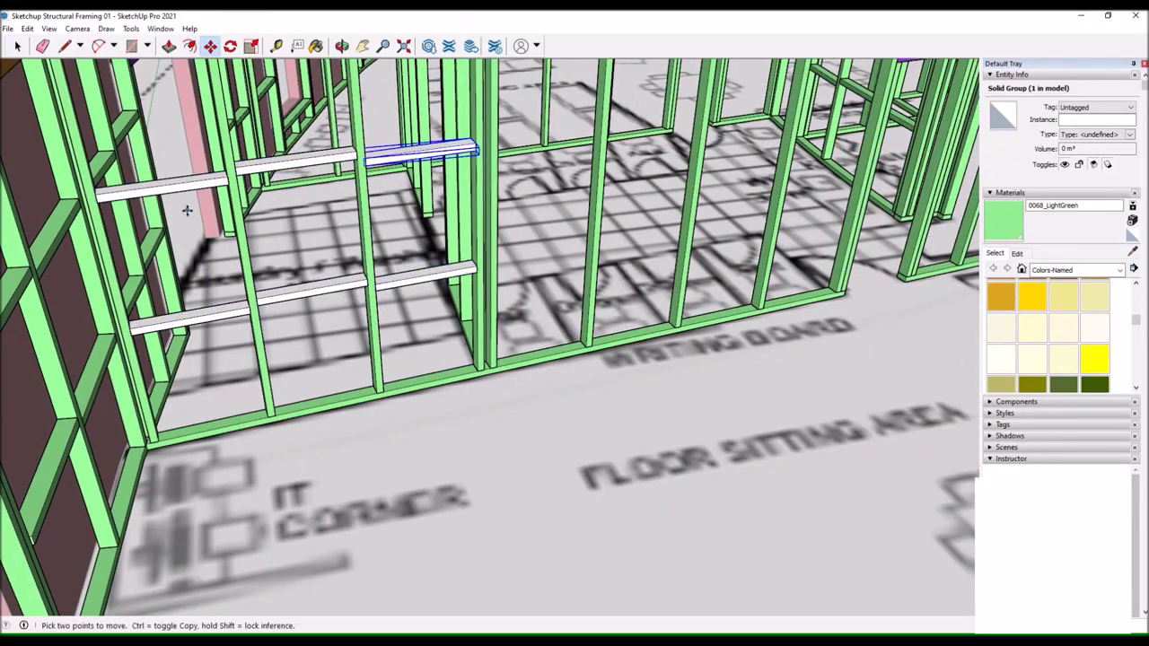
left_click_drag(377, 271, 260, 382)
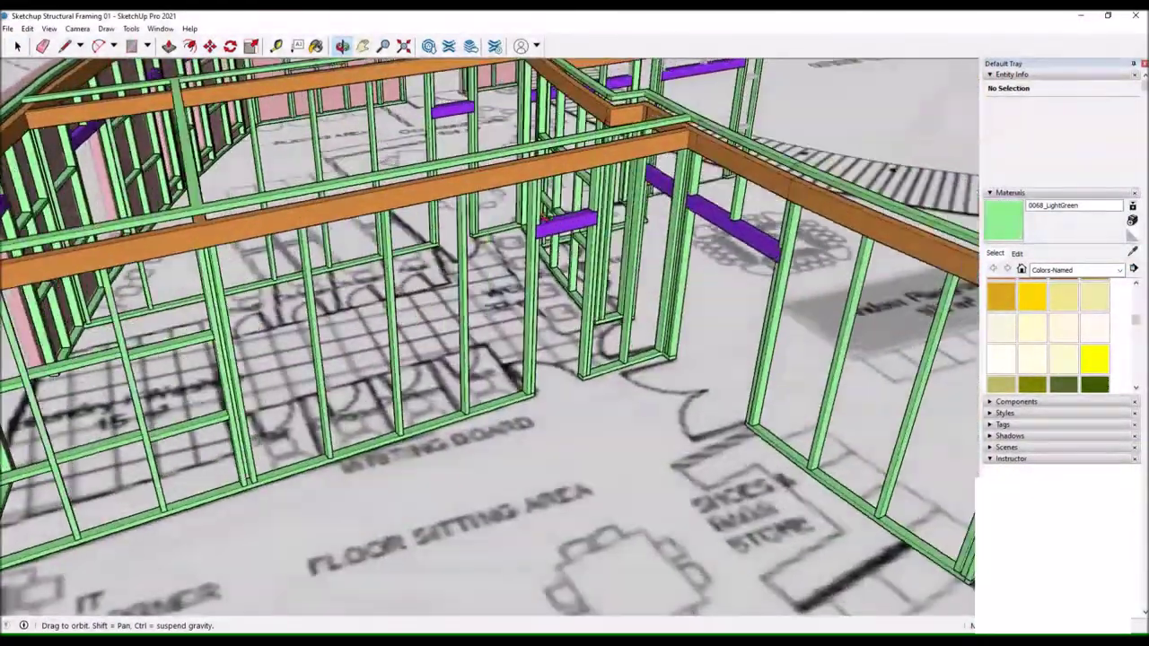
scroll("up", 3)
Copy the two noggins into the narrow bay beside the interior doorway.
key("l")
left_click(283, 459)
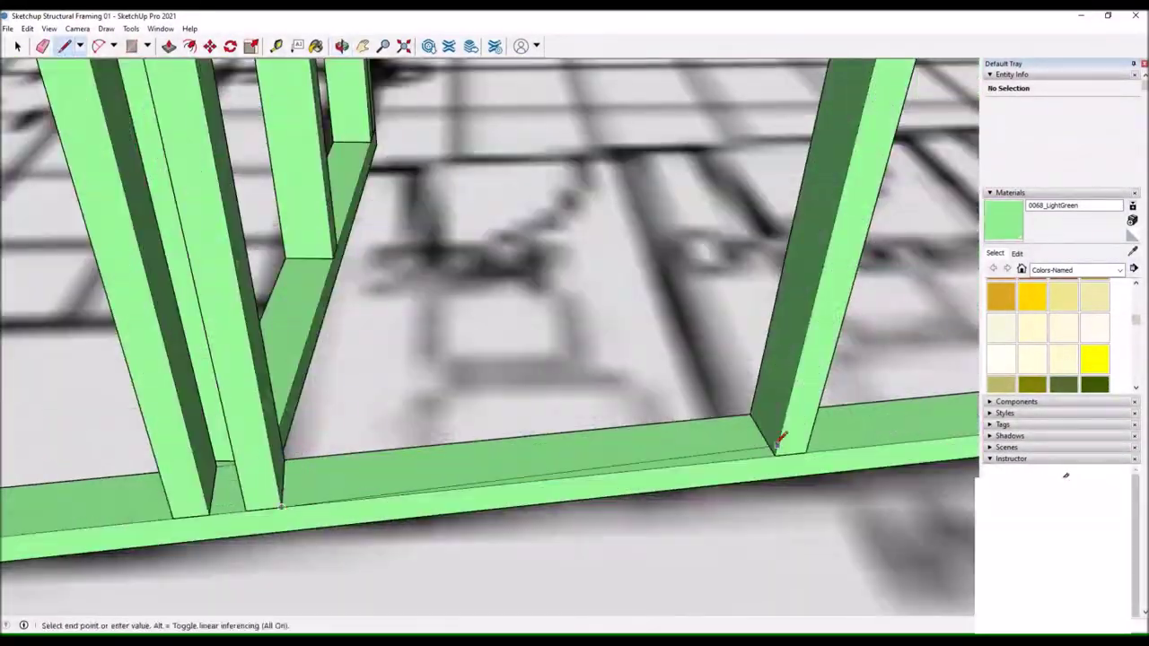
left_click_drag(240, 396, 252, 498)
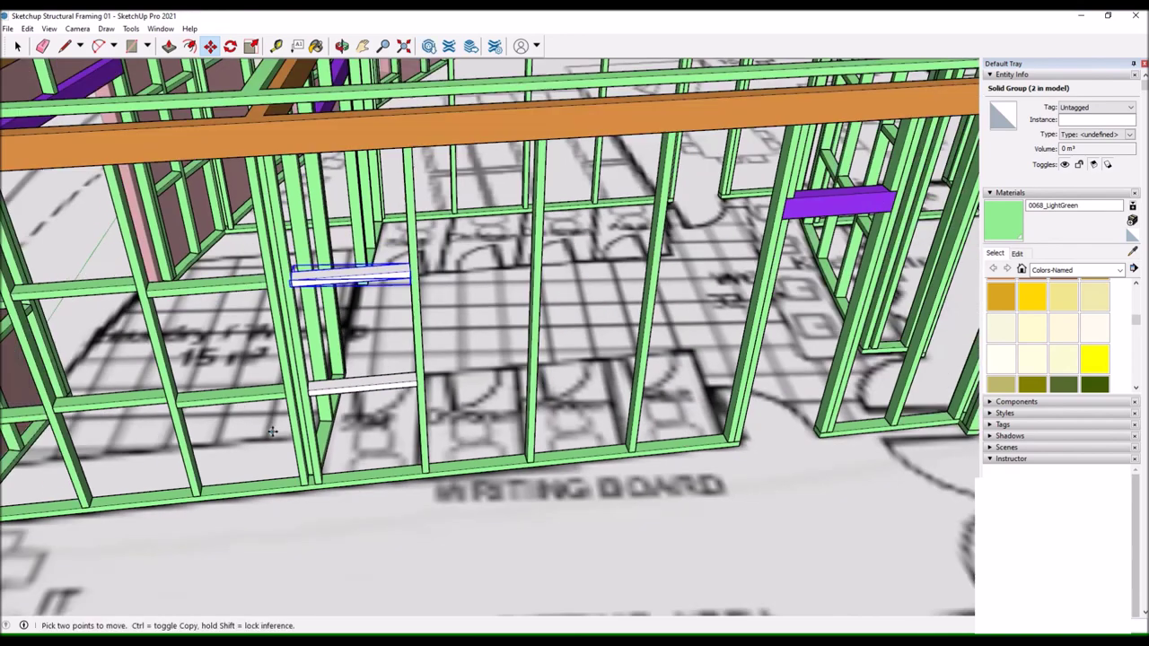
left_click(418, 330)
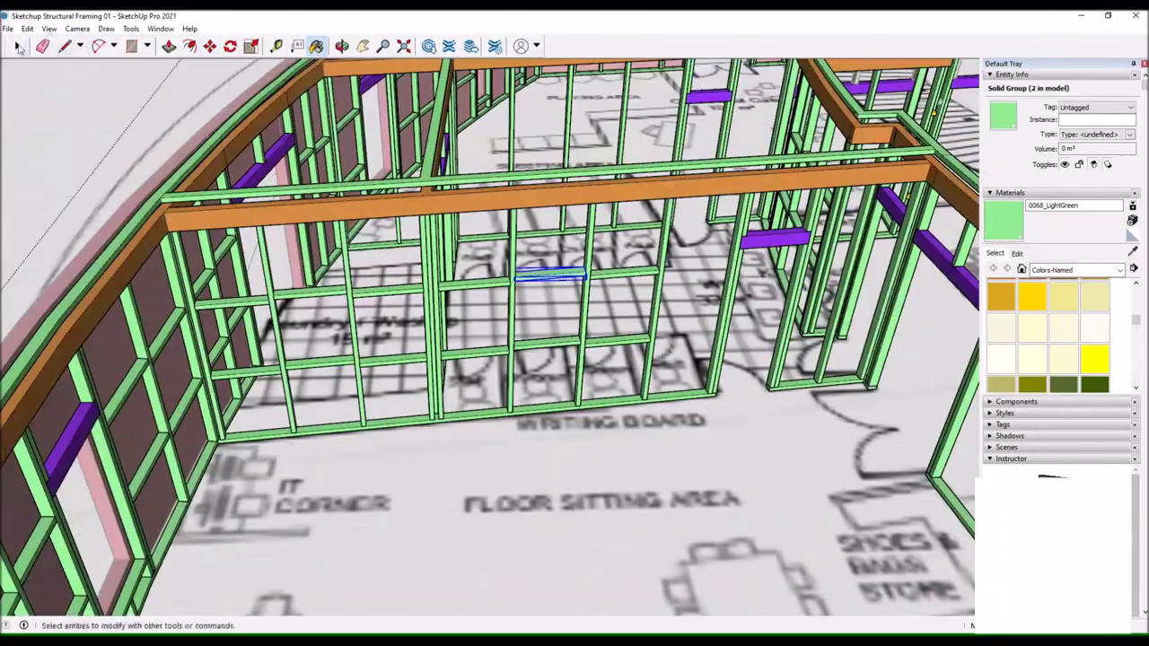
left_click_drag(687, 361, 364, 260)
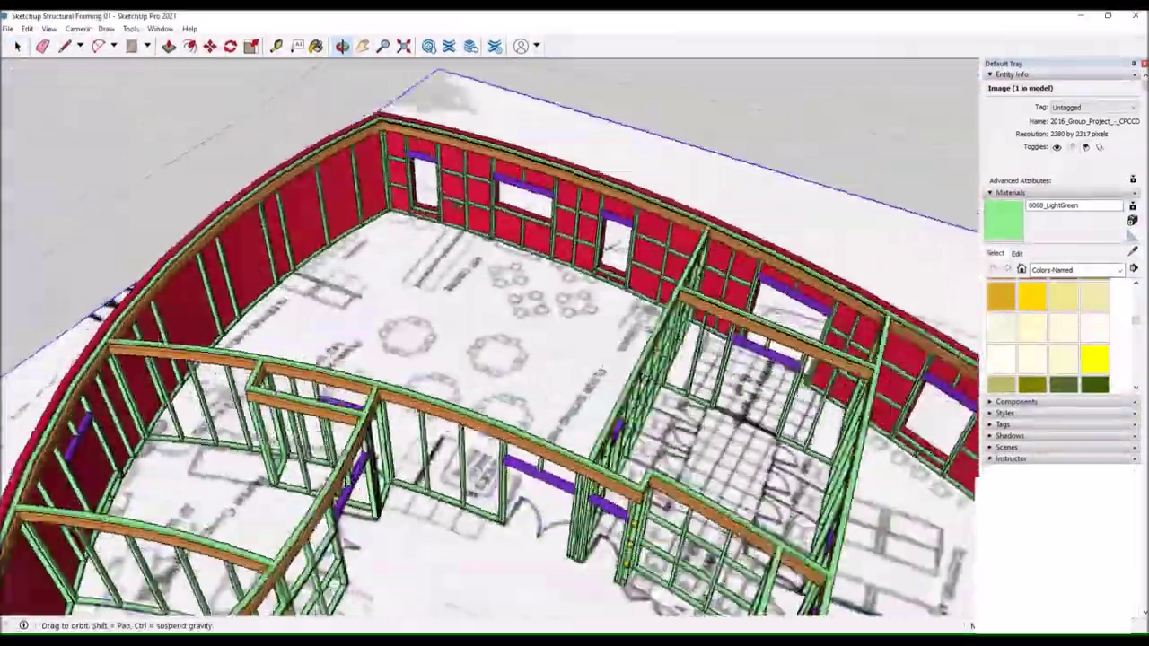
Select the door stud and set a rotation origin at its base.
scroll("up", 3)
left_click_drag(449, 270, 300, 180)
left_click_drag(313, 173, 269, 225)
key("space")
left_click(231, 128)
left_click(230, 46)
scroll("up", 3)
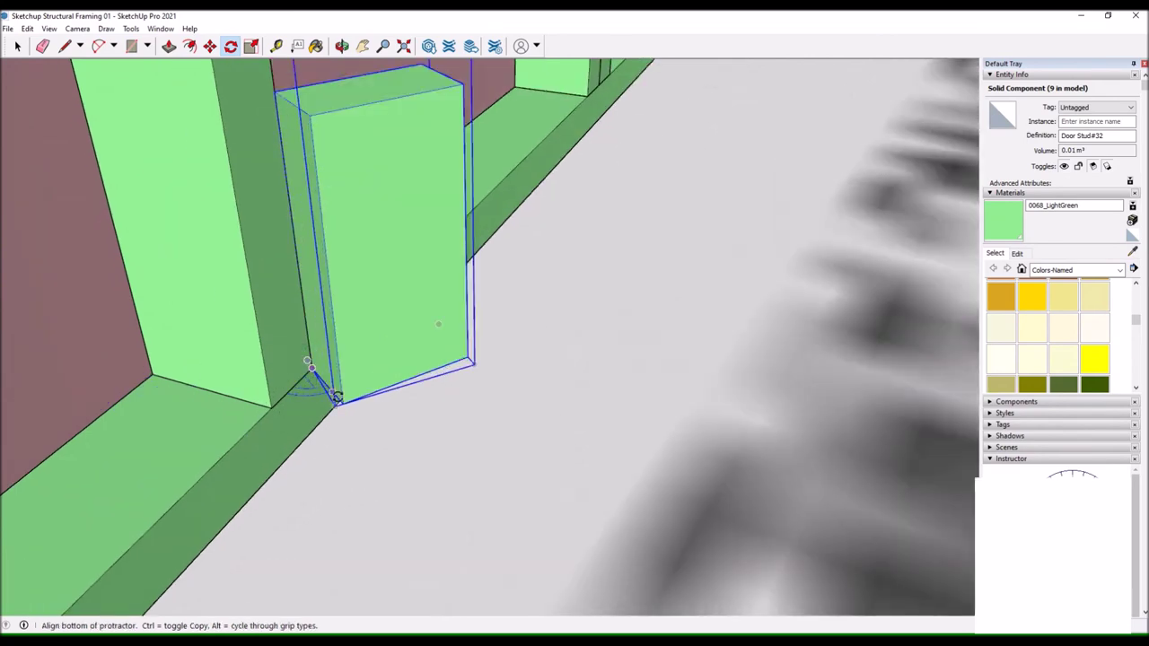
scroll("down", 3)
left_click_drag(308, 369, 341, 218)
scroll("up", 3)
key("q")
scroll("up", 3)
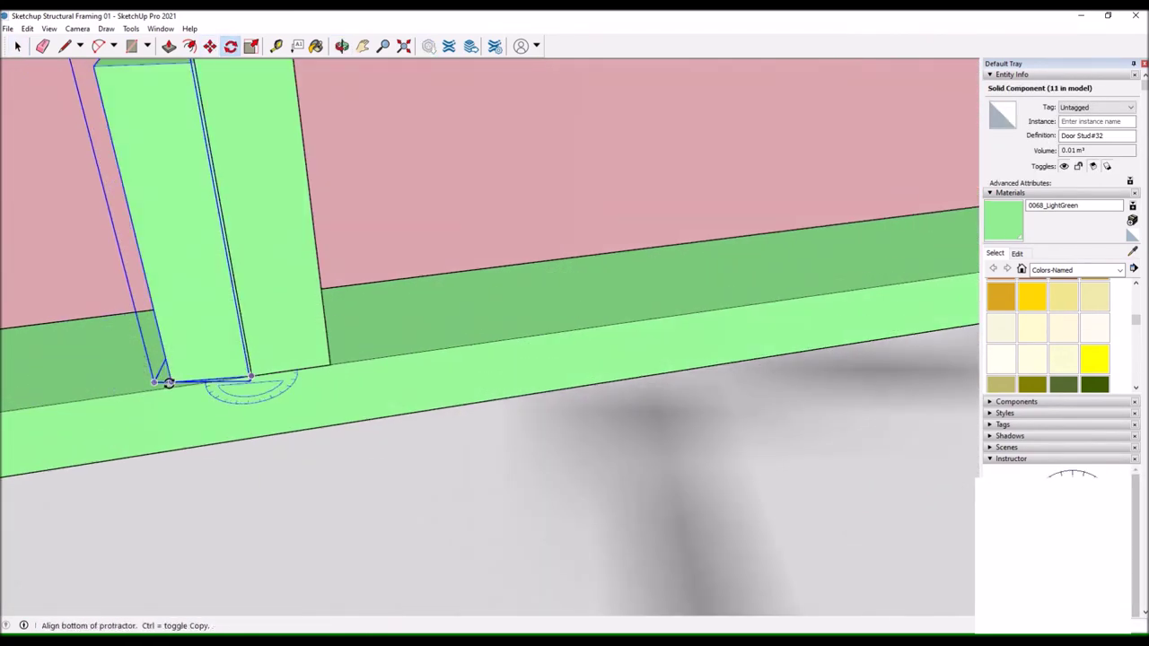
scroll("down", 3)
scroll("up", 3)
key("m")
scroll("down", 3)
key("space")
scroll("down", 3)
scroll("up", 3)
key("m")
scroll("up", 3)
Ctrl-copy the door stud and rotate the copy square to the curved bottom plate.
key("ctrl")
left_click(558, 352)
key("q")
scroll("down", 3)
key("m")
scroll("up", 3)
scroll("down", 3)
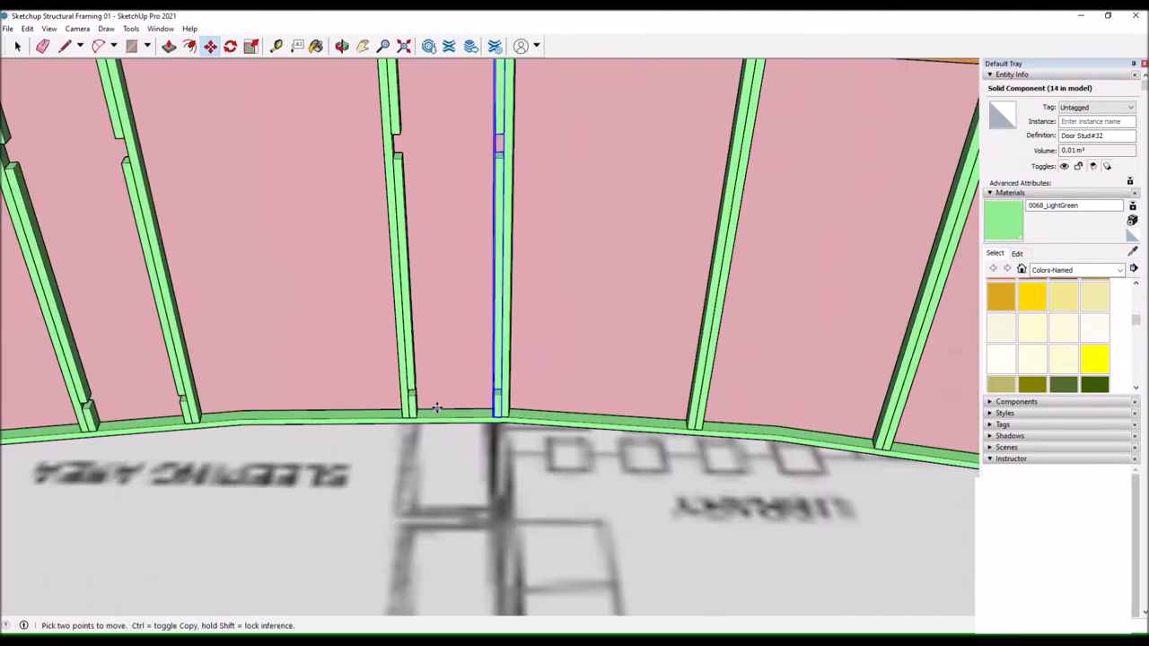
scroll("down", 3)
key("space")
scroll("up", 3)
key("m")
scroll("up", 3)
key("q")
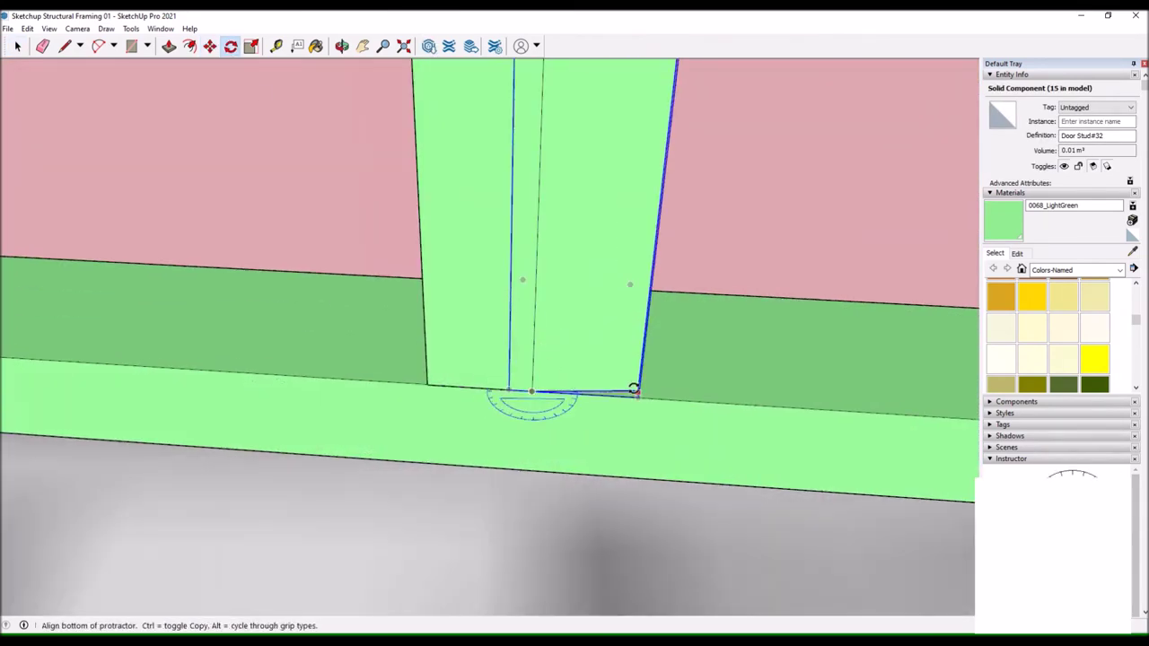
scroll("down", 3)
key("m")
scroll("up", 3)
key("ctrl")
left_click(679, 443)
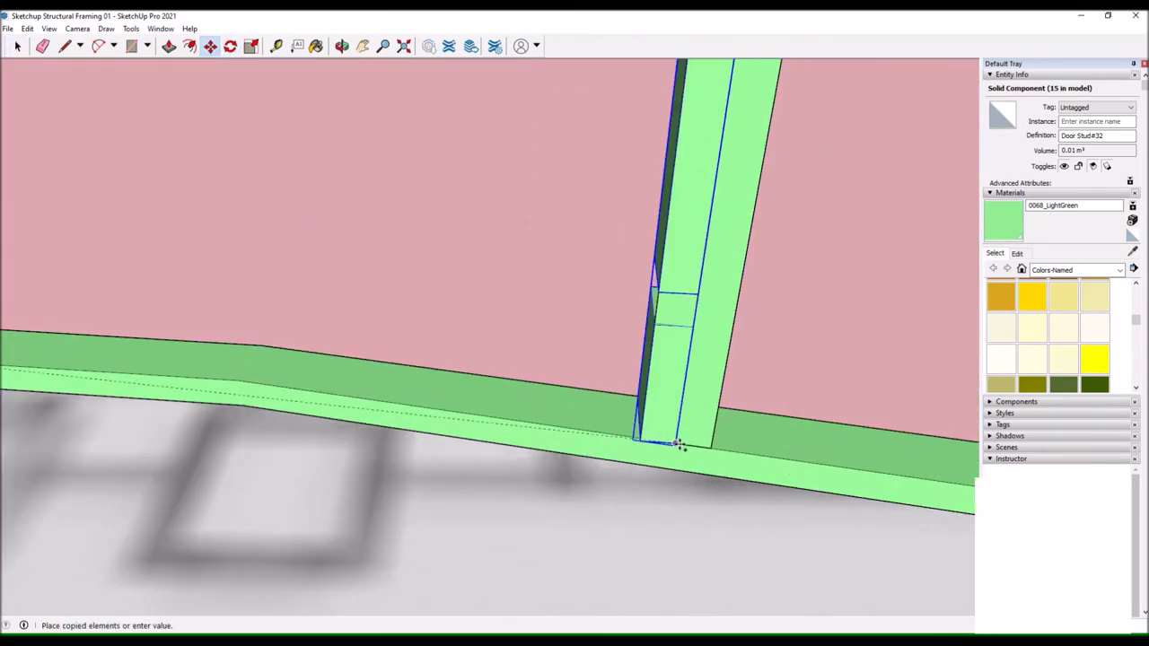
key("q")
scroll("up", 3)
scroll("up", 3)
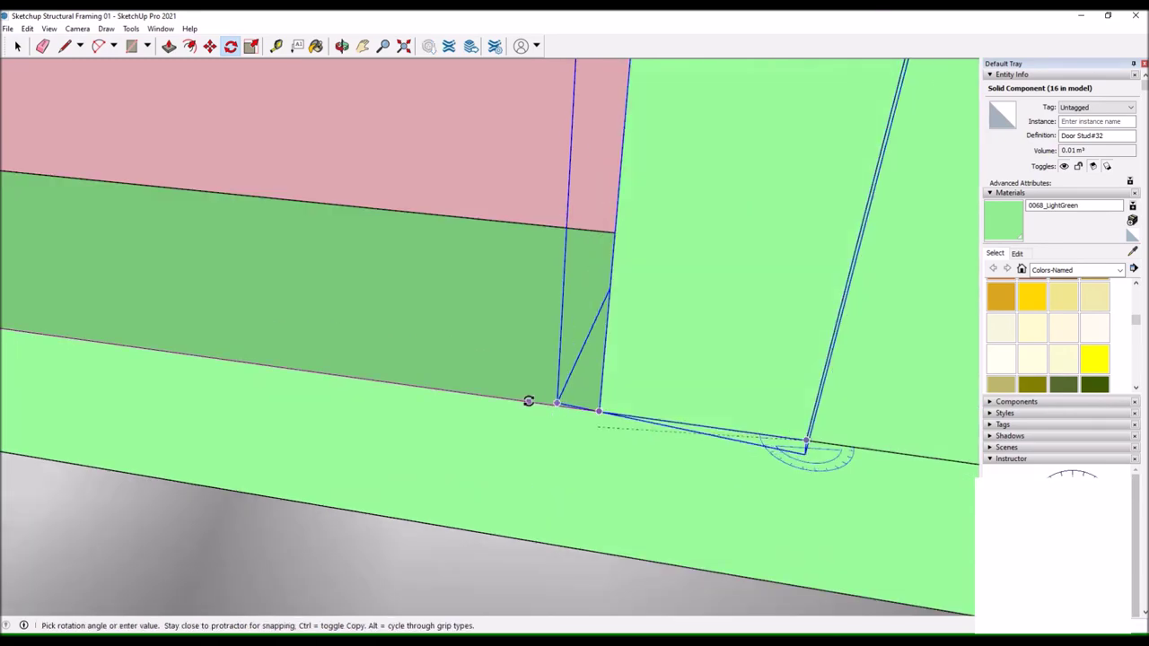
scroll("down", 3)
Copy the purple blocking beside the left stud, rotate it into line, and explode it.
key("space")
left_click(796, 346)
key("m")
scroll("up", 3)
scroll("down", 3)
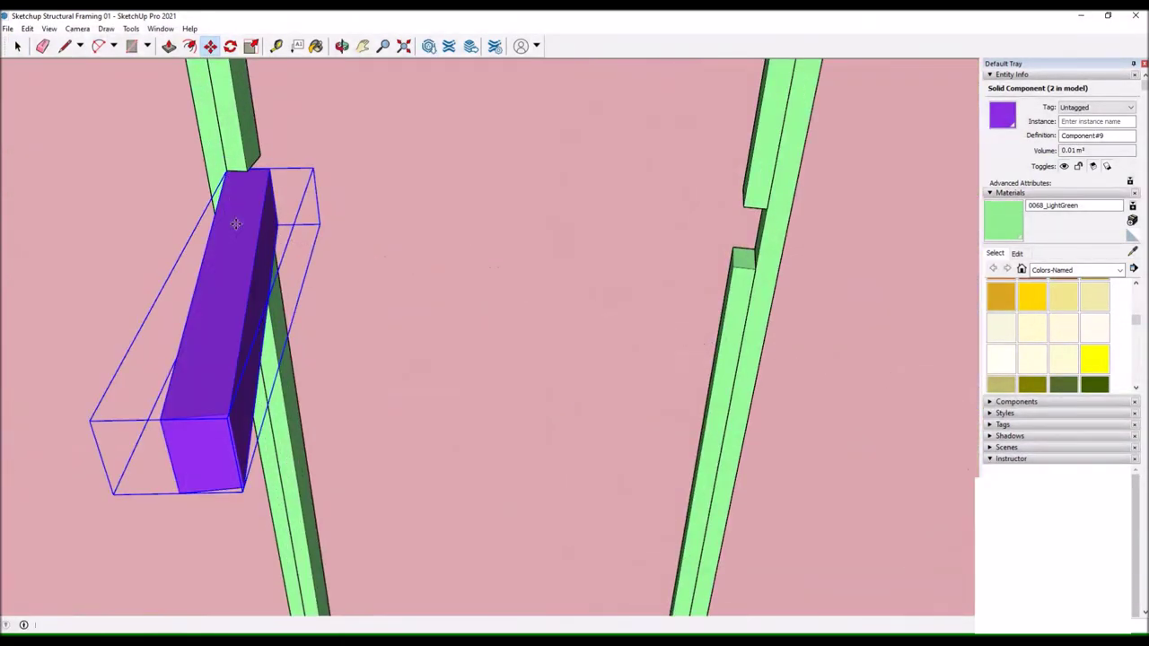
scroll("up", 3)
left_click(178, 353)
key("q")
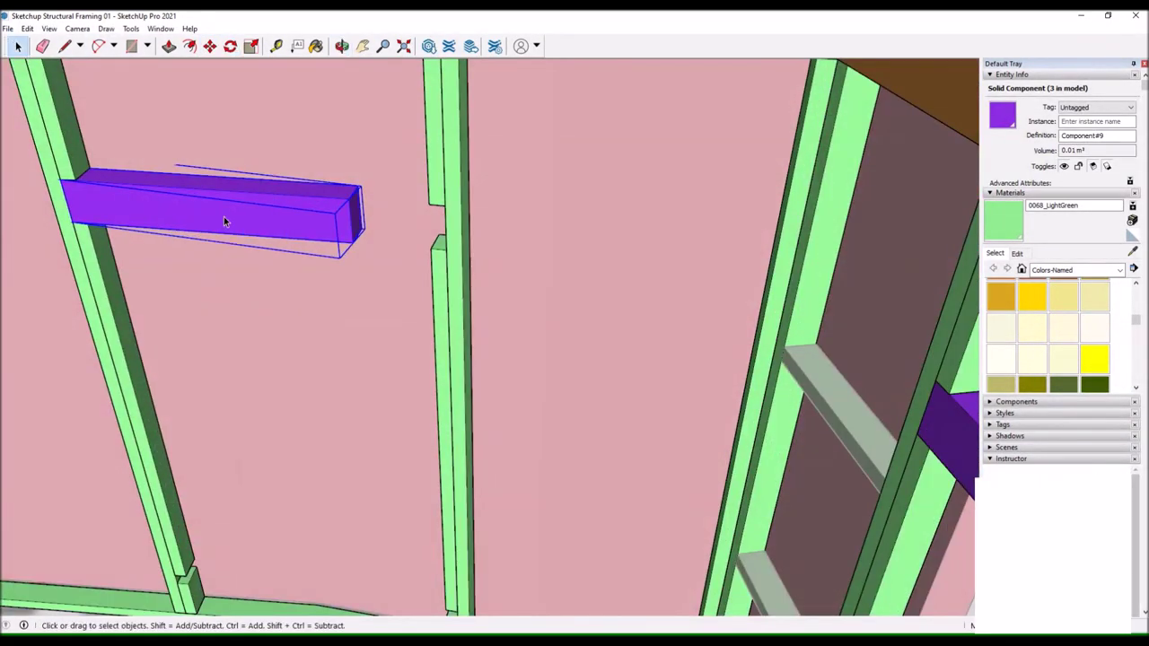
scroll("up", 3)
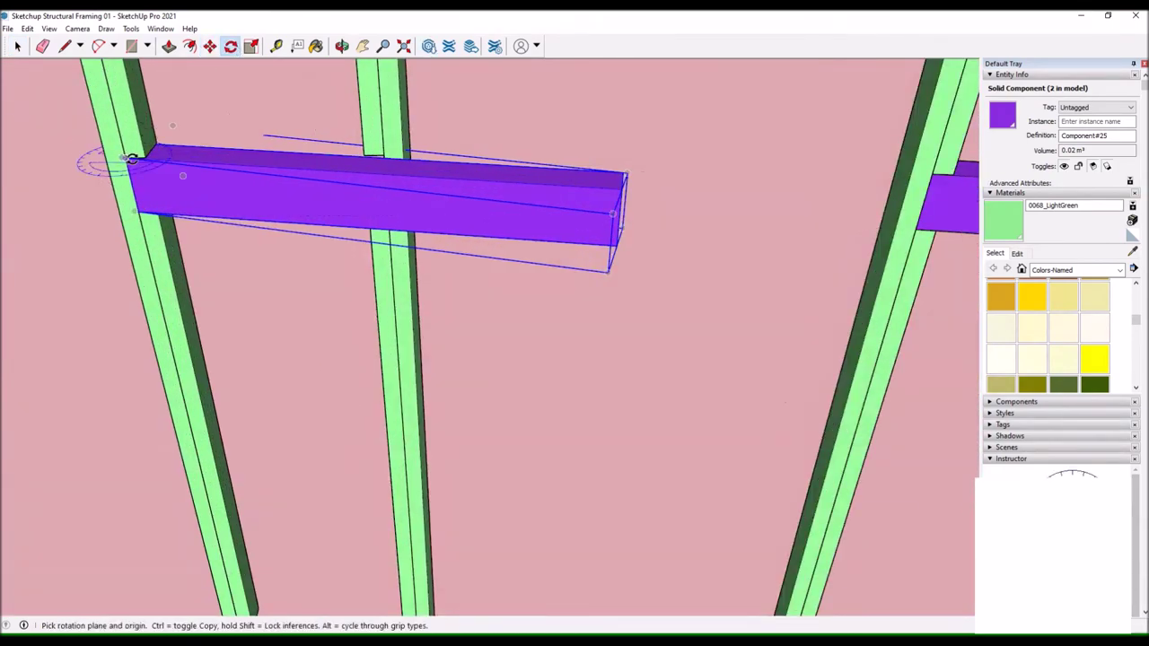
key("space")
scroll("up", 3)
right_click(150, 166)
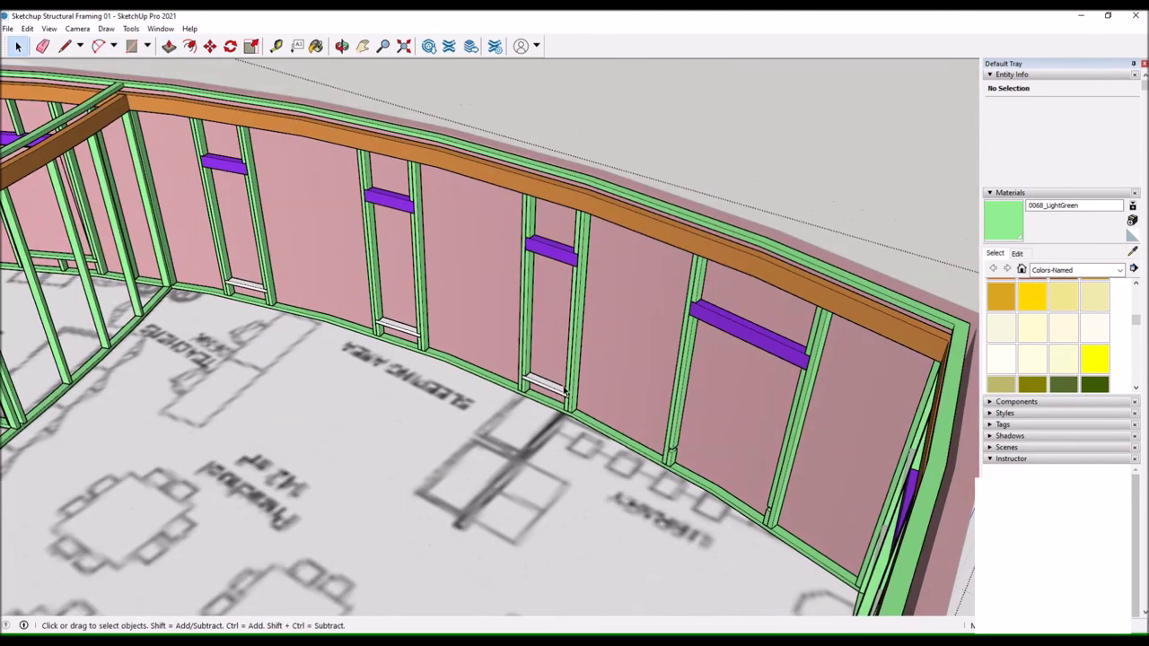
Copy the sill and draw a line from the header edge up to the purple blocking.
key("ctrl")
left_click(555, 359)
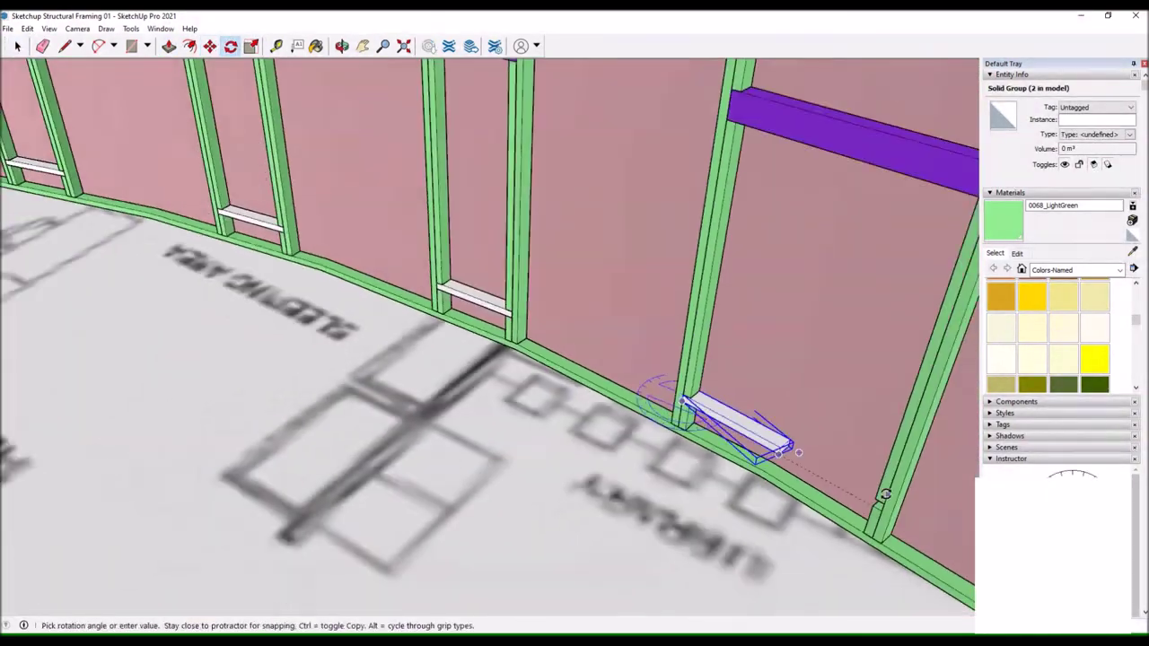
key("b")
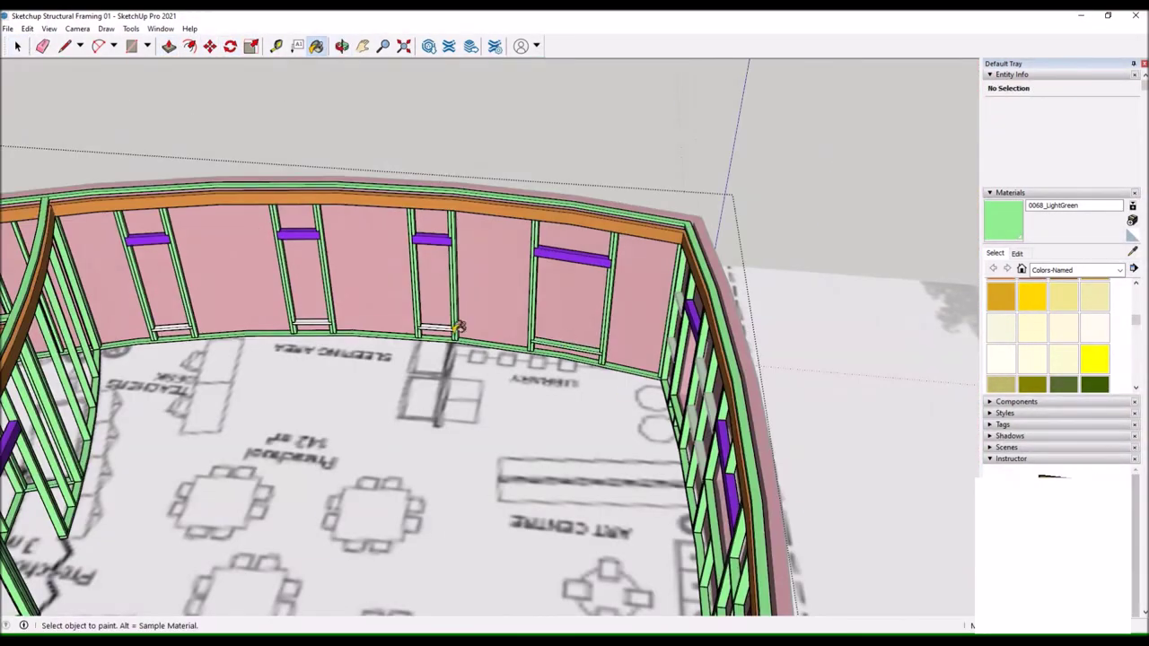
key("l")
left_click(535, 195)
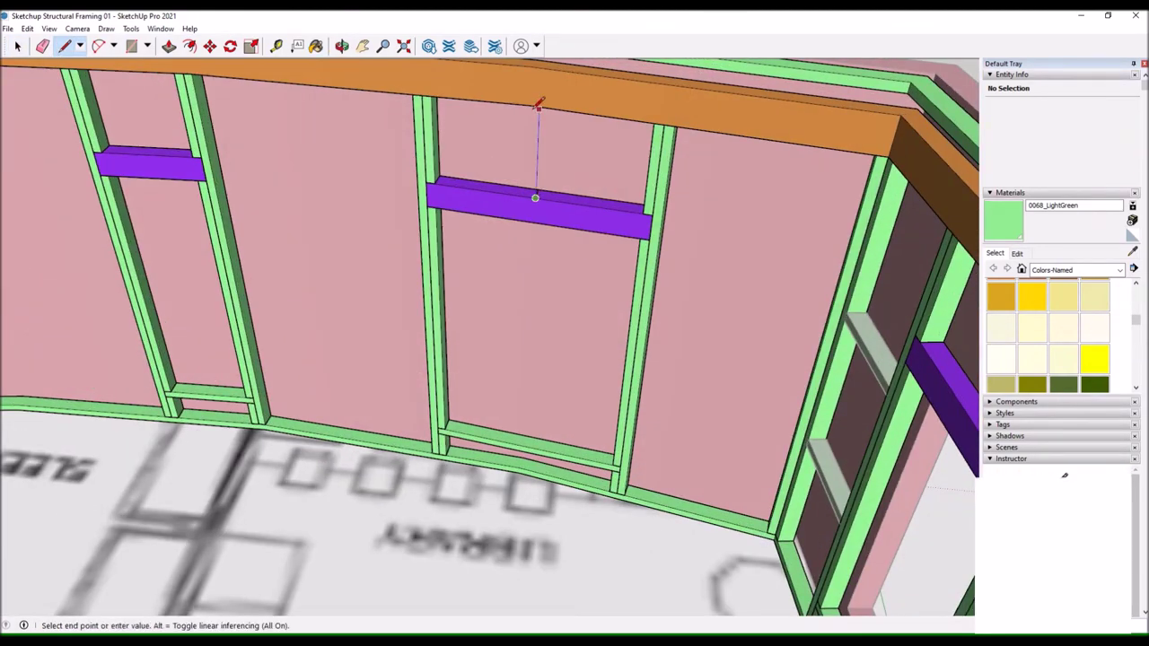
left_click(537, 105)
left_click_drag(386, 143, 330, 436)
key("space")
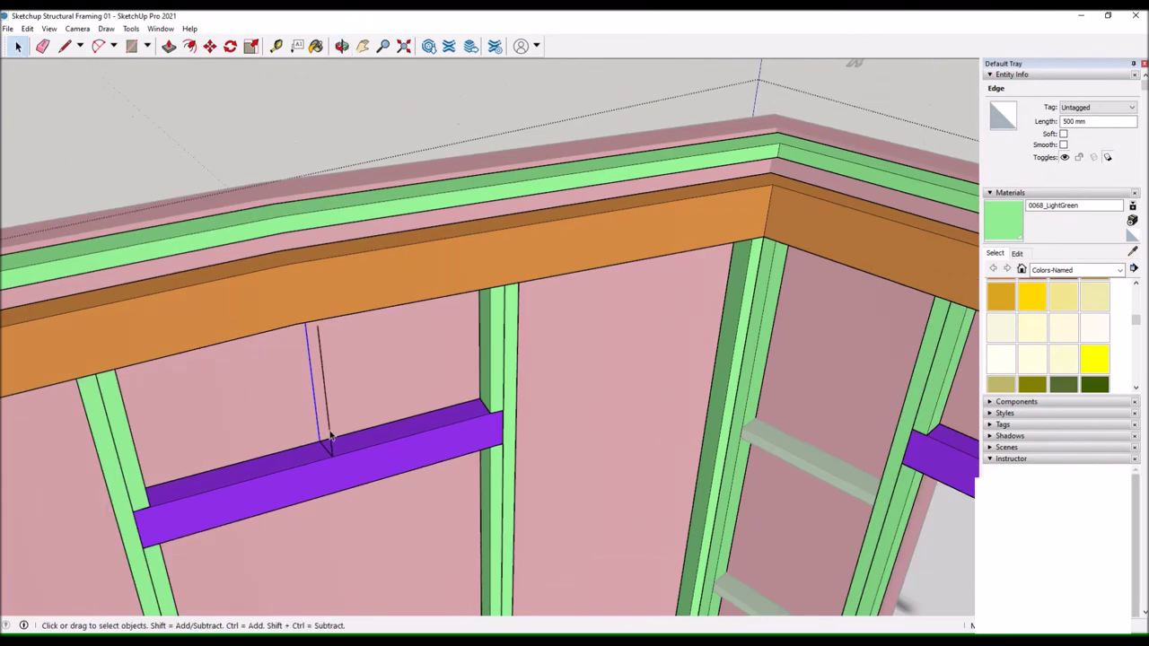
Mark a short stud at the stud-blocking joint and copy it below the window sill.
key("l")
scroll("up", 3)
left_click(485, 410)
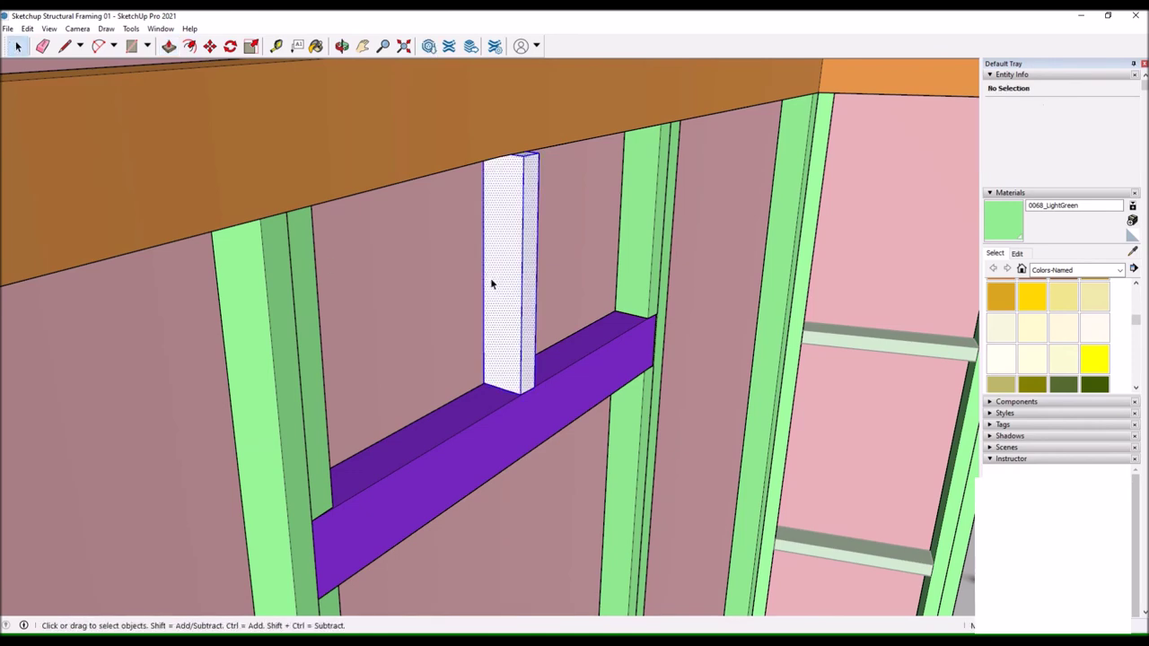
left_click(343, 49)
left_click_drag(454, 299, 480, 238)
key("m")
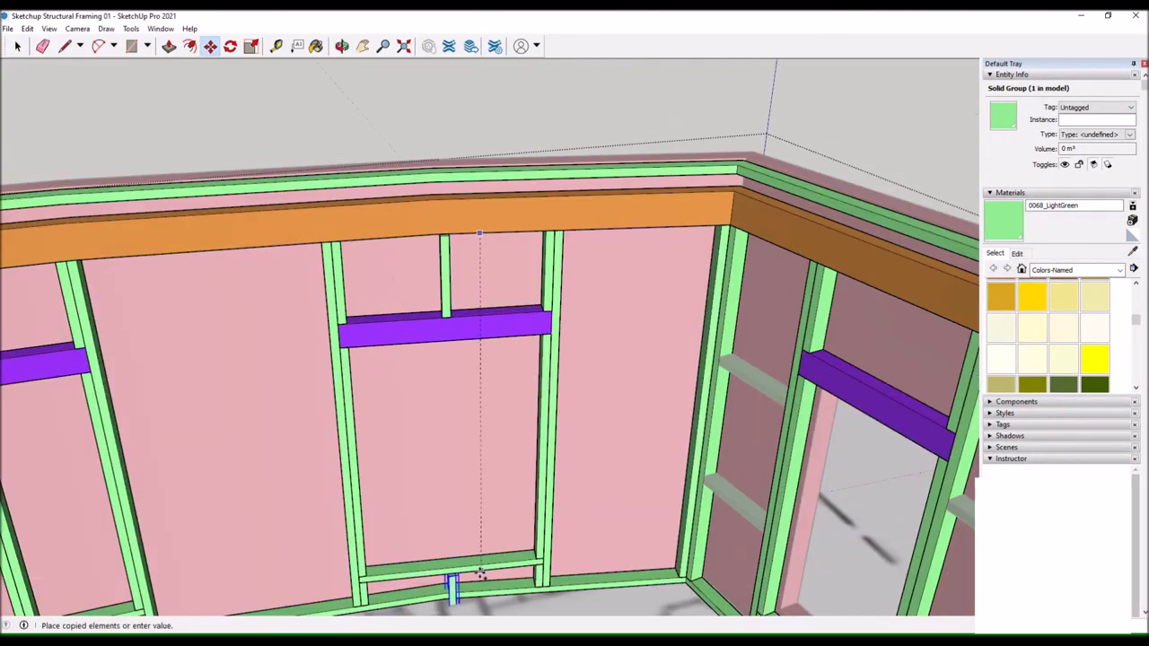
key("Escape")
left_click(483, 540)
key("space")
scroll("up", 3)
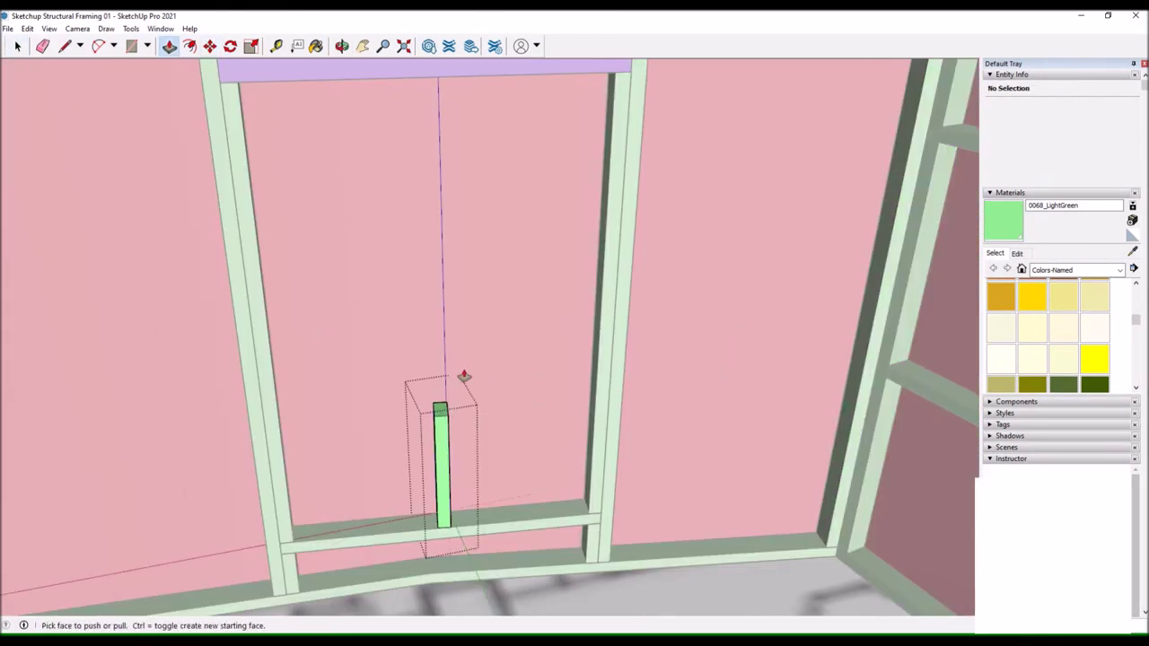
left_click_drag(464, 379, 676, 312)
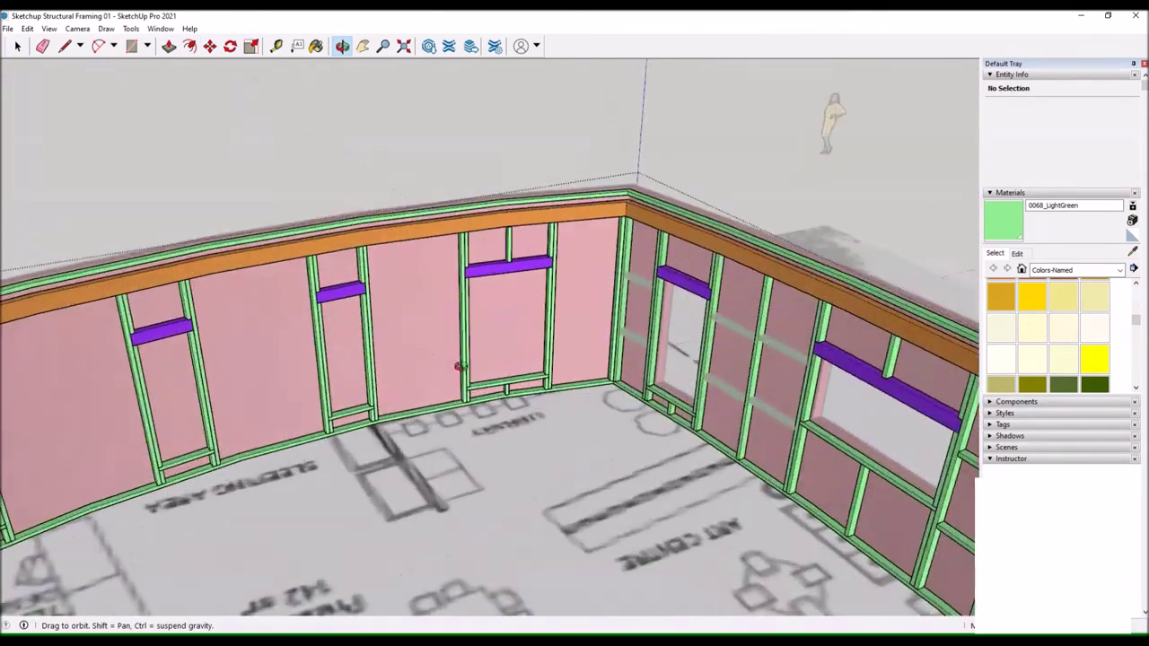
Draw a line between the studs and Ctrl-copy the door stud into mid-bay.
key("l")
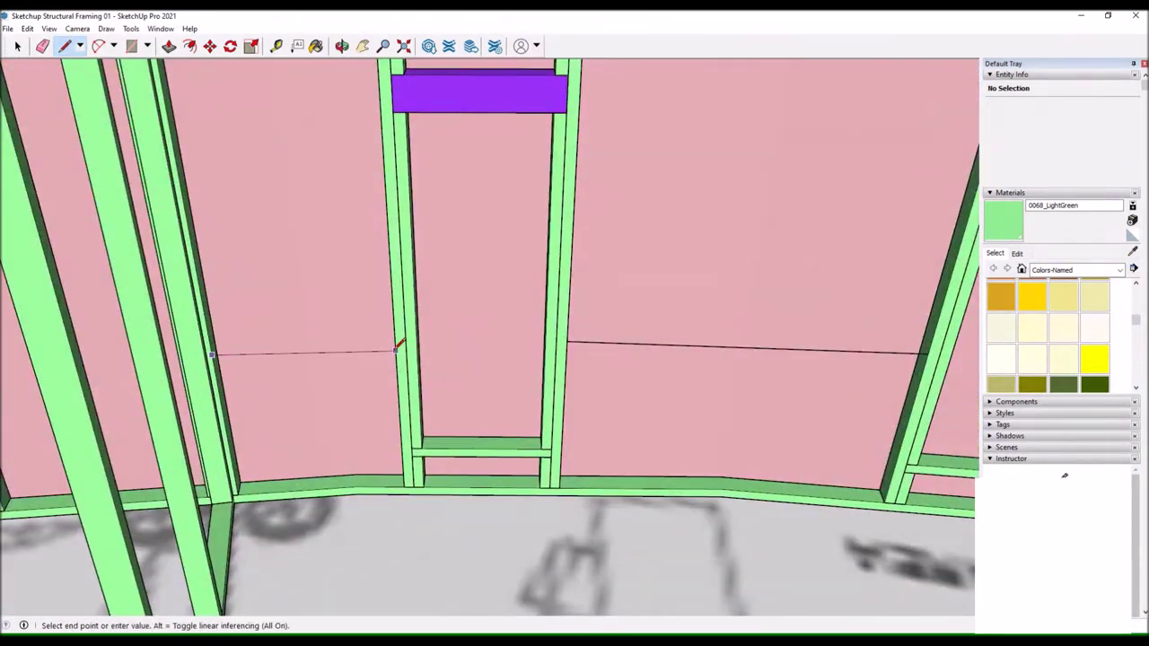
left_click(379, 362)
key("space")
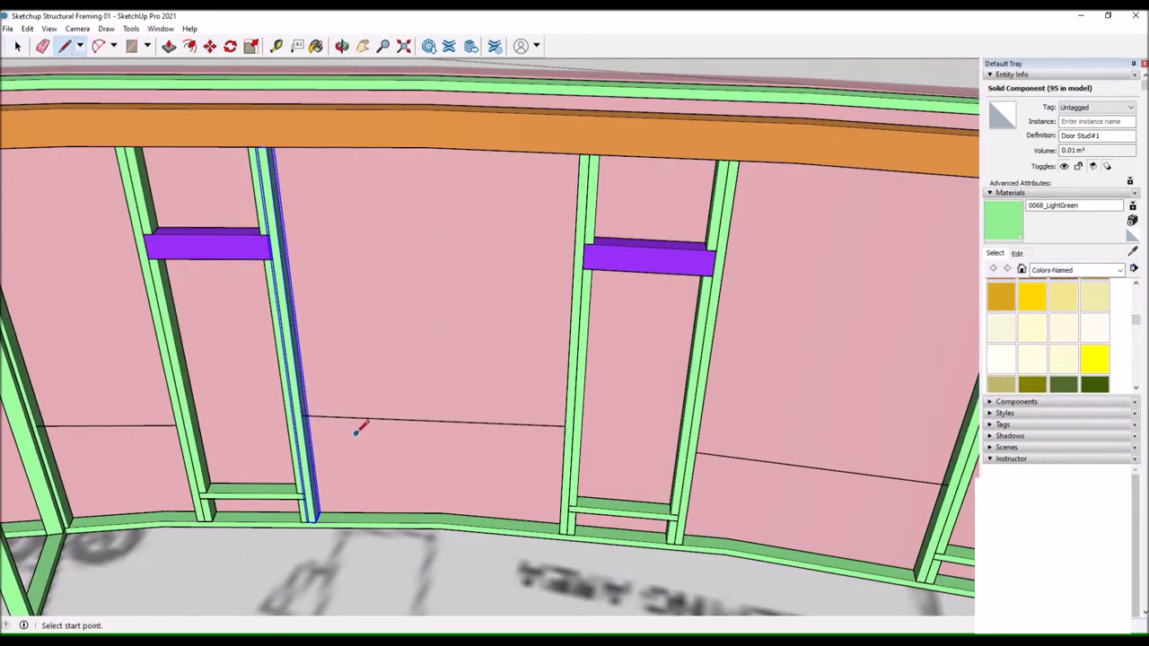
left_click(209, 46)
key("ctrl")
left_click(302, 443)
scroll("down", 3)
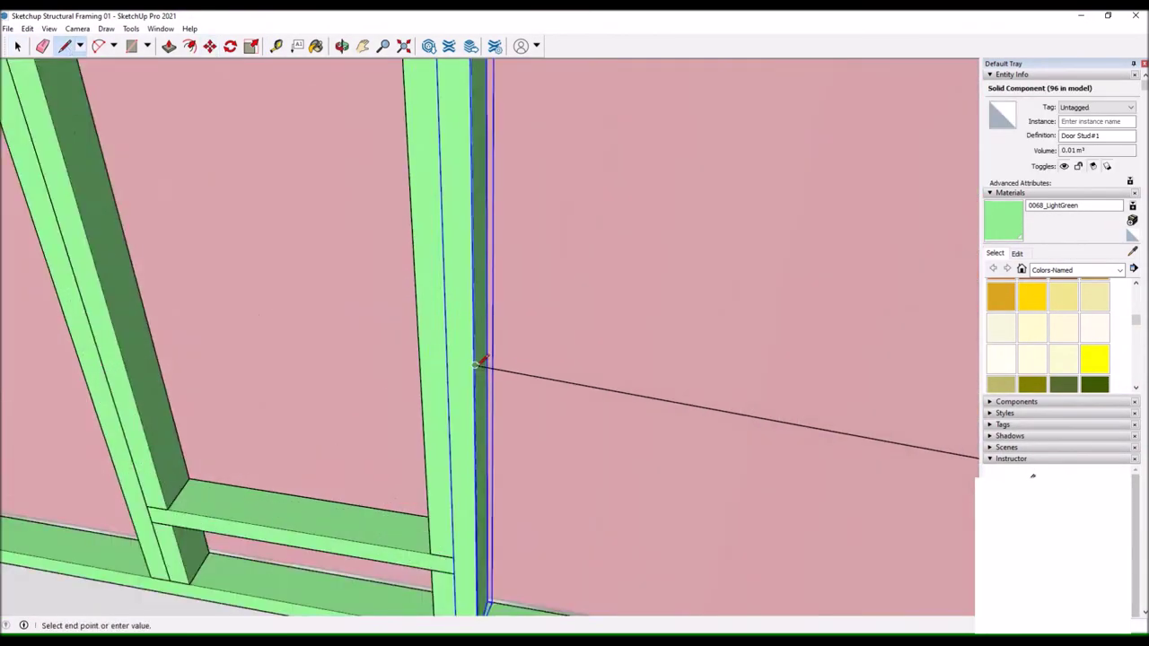
left_click(61, 47)
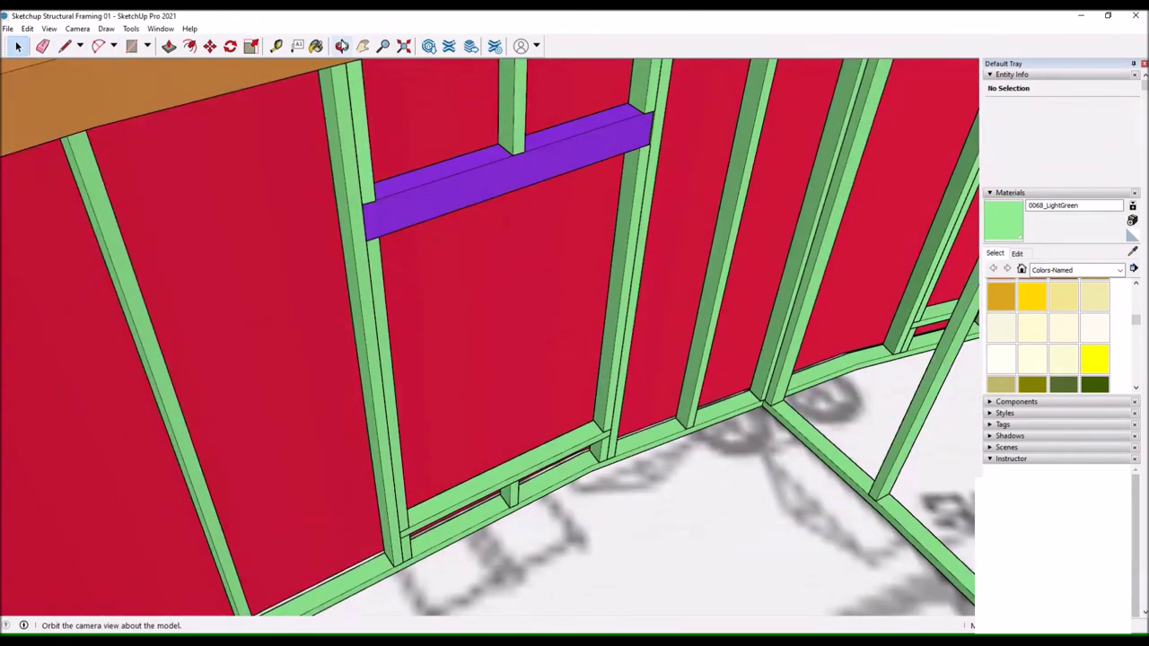
Outline the window opening with a rectangle and a line at its bottom corner.
left_click(131, 46)
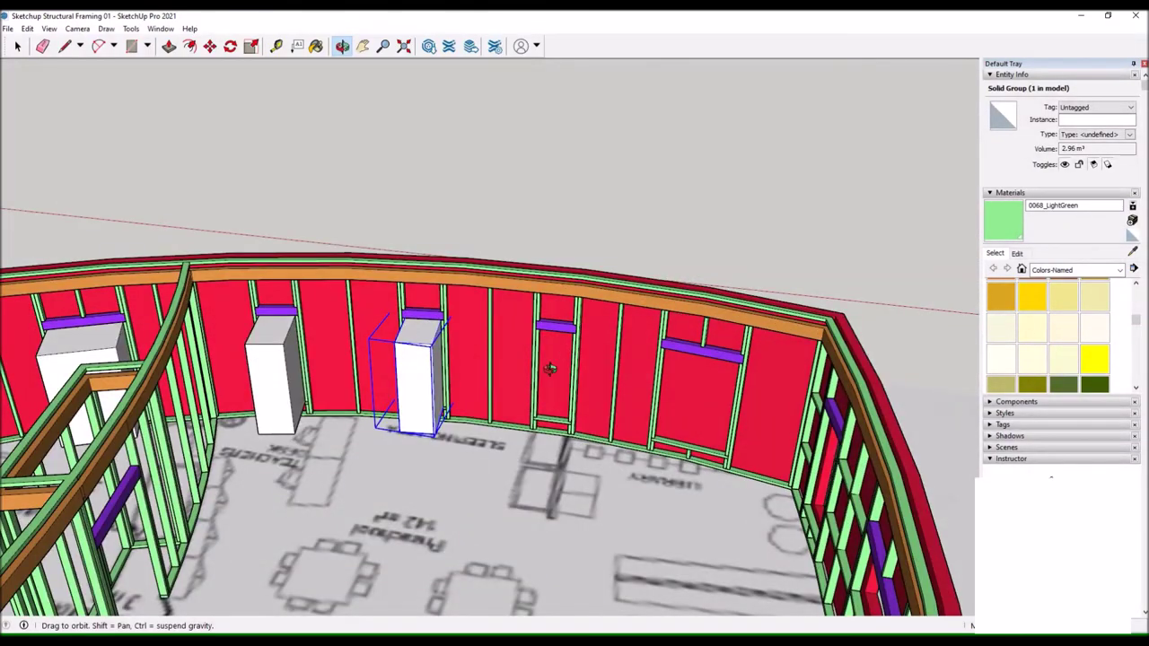
key("l")
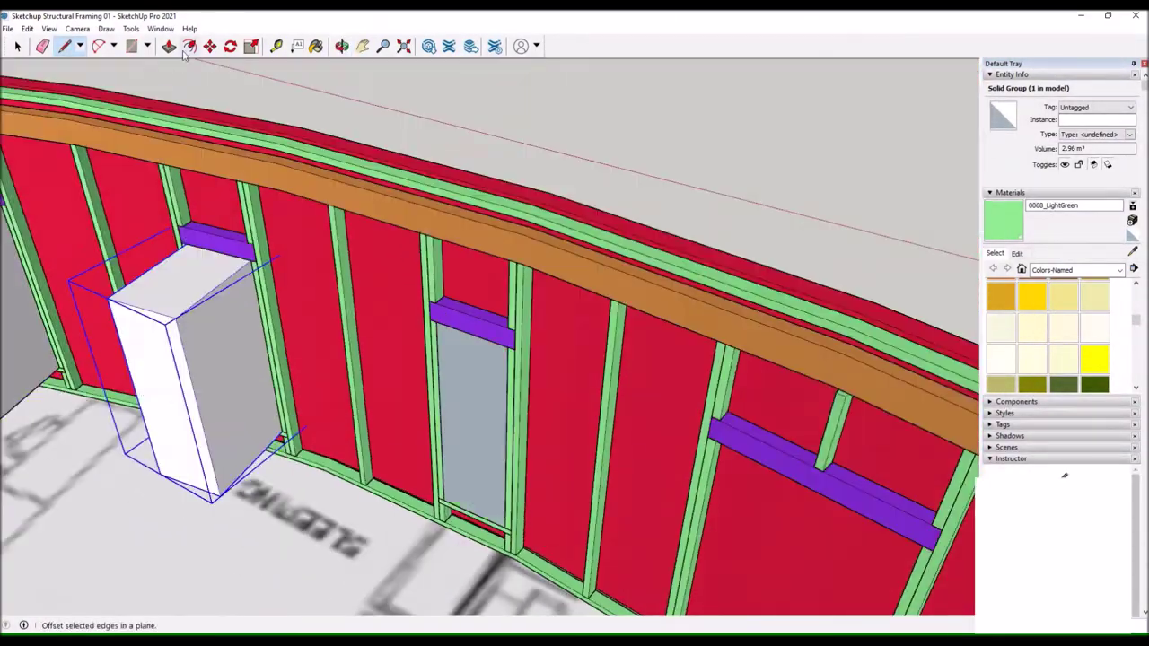
left_click(446, 437)
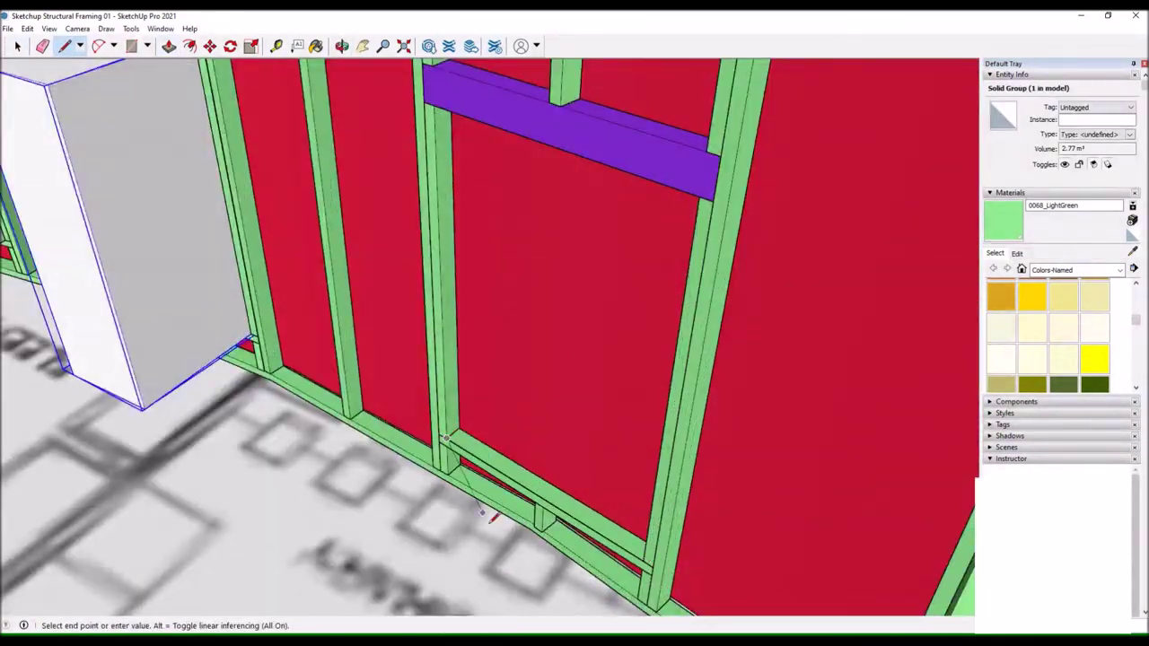
Inspect the window headers up close, then view the whole framed model from overhead.
left_click_drag(553, 320, 205, 221)
left_click_drag(335, 51, 138, 54)
left_click_drag(579, 171, 497, 191)
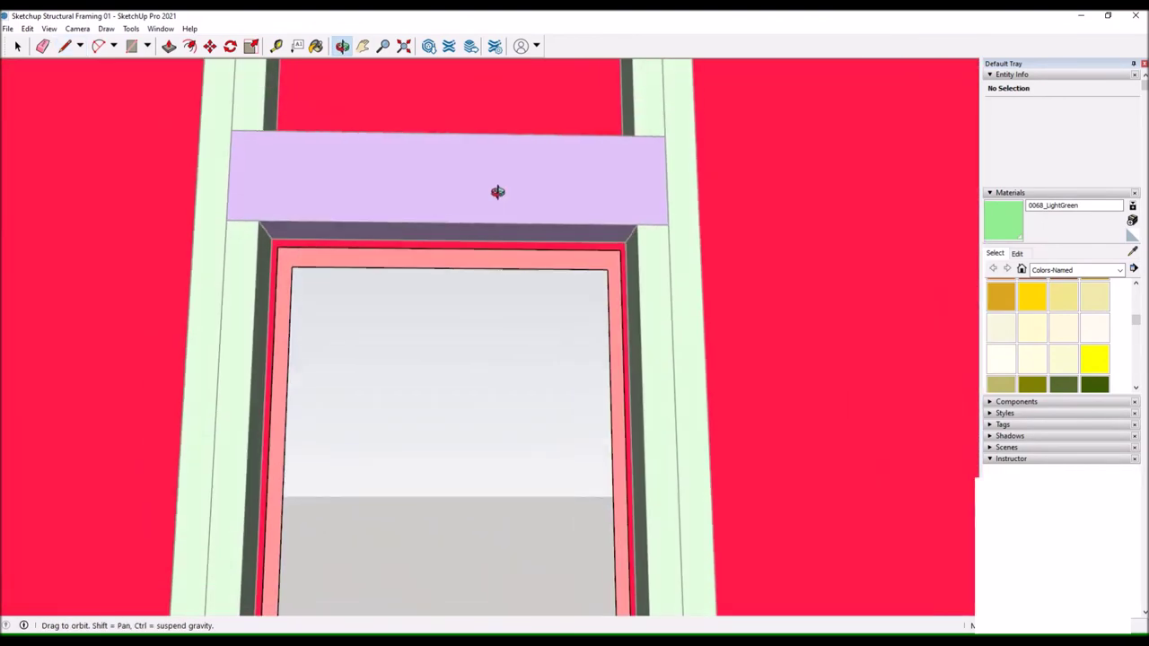
left_click_drag(619, 250, 281, 259)
left_click_drag(554, 205, 257, 217)
left_click_drag(742, 404, 258, 236)
left_click_drag(302, 297, 423, 136)
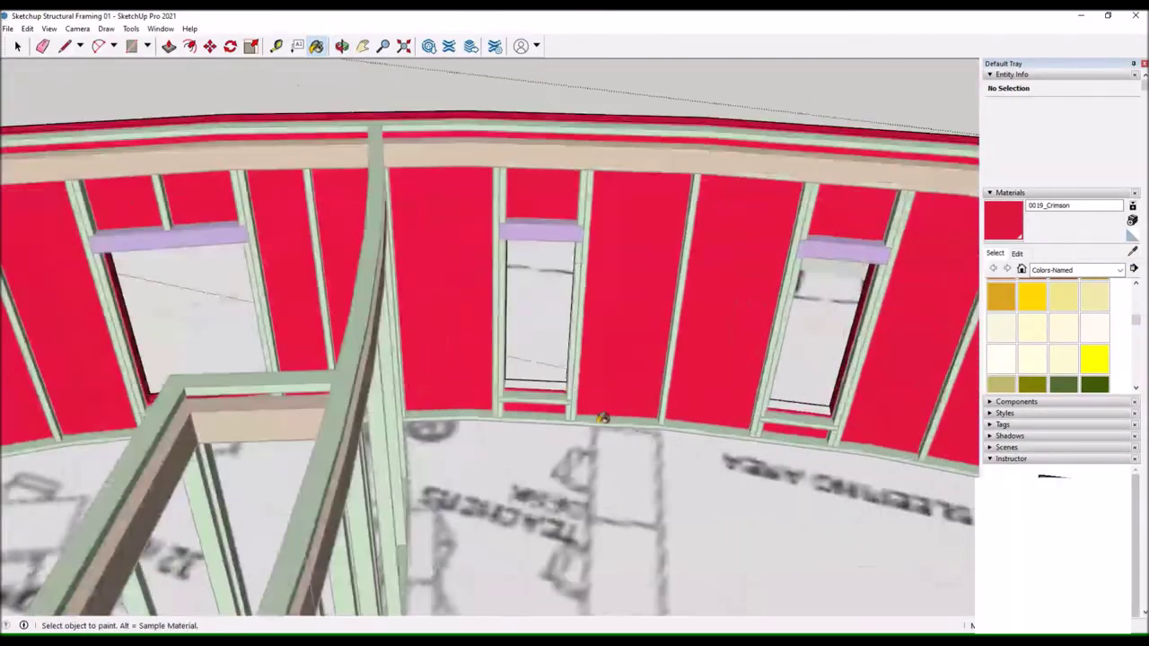
left_click_drag(739, 288, 411, 291)
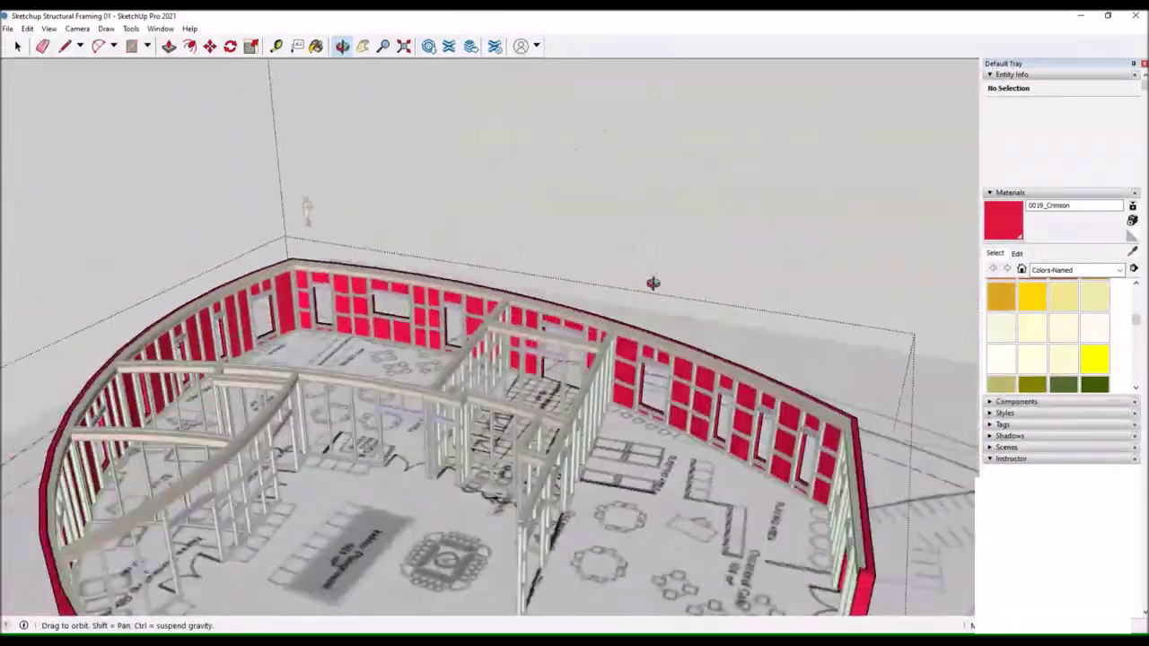
left_click_drag(621, 284, 576, 313)
left_click_drag(139, 172, 177, 436)
scroll("up", 3)
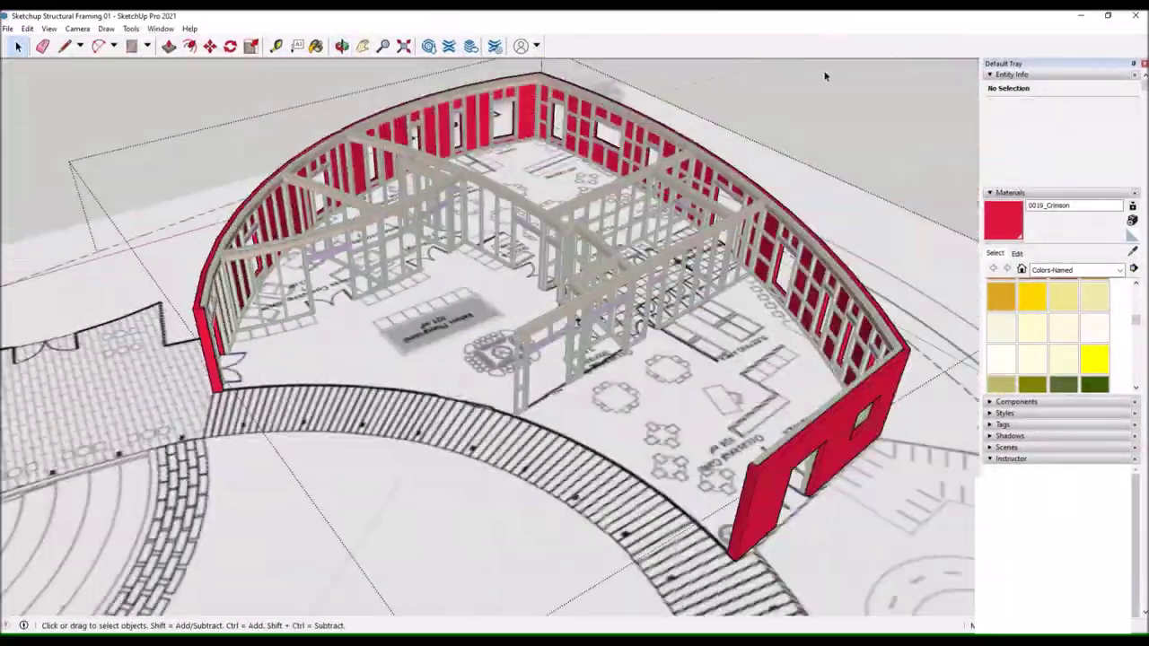
scroll("up", 3)
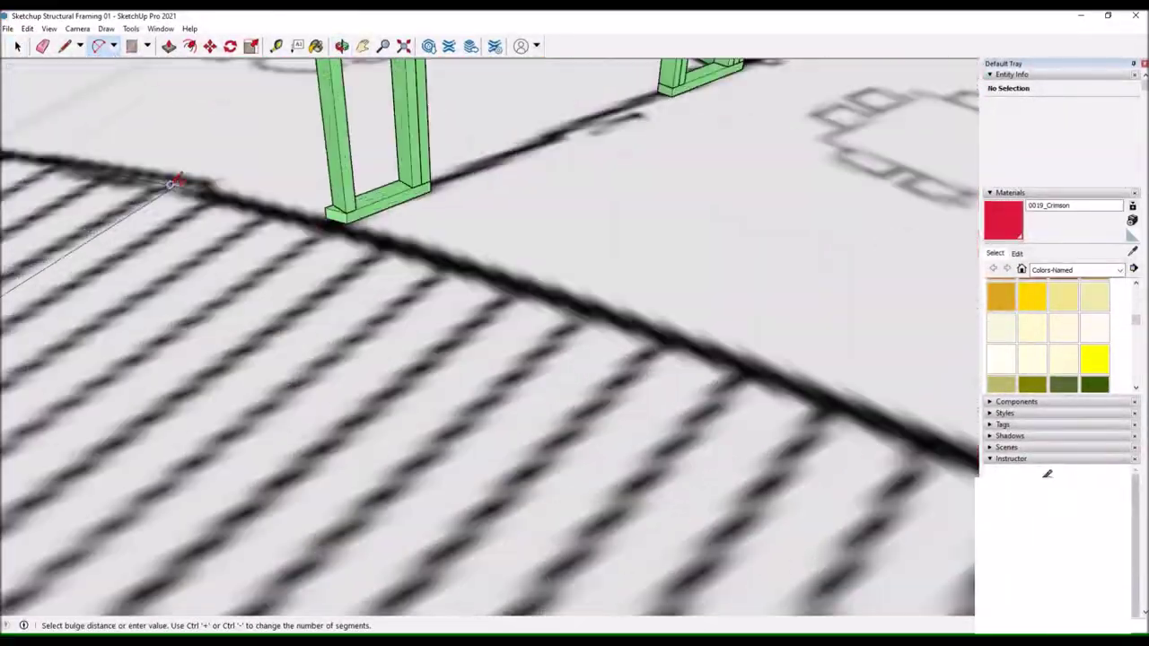
Trace along the curved band and start a line at the door-stud corner.
left_click(88, 315)
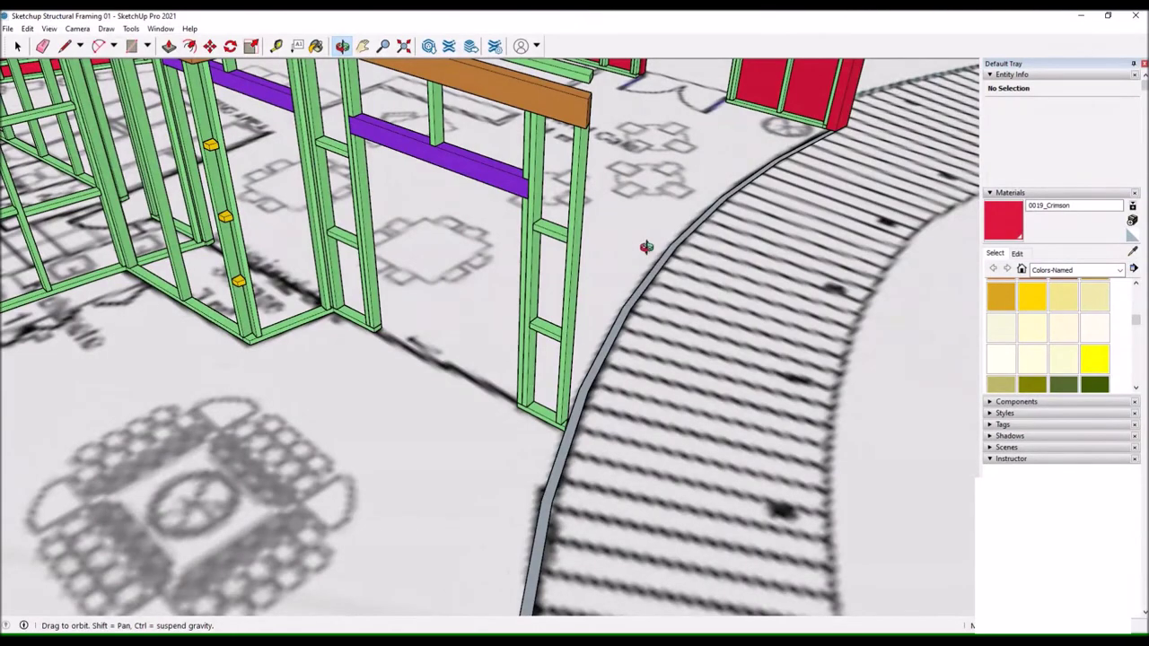
key("l")
scroll("up", 3)
left_click(498, 414)
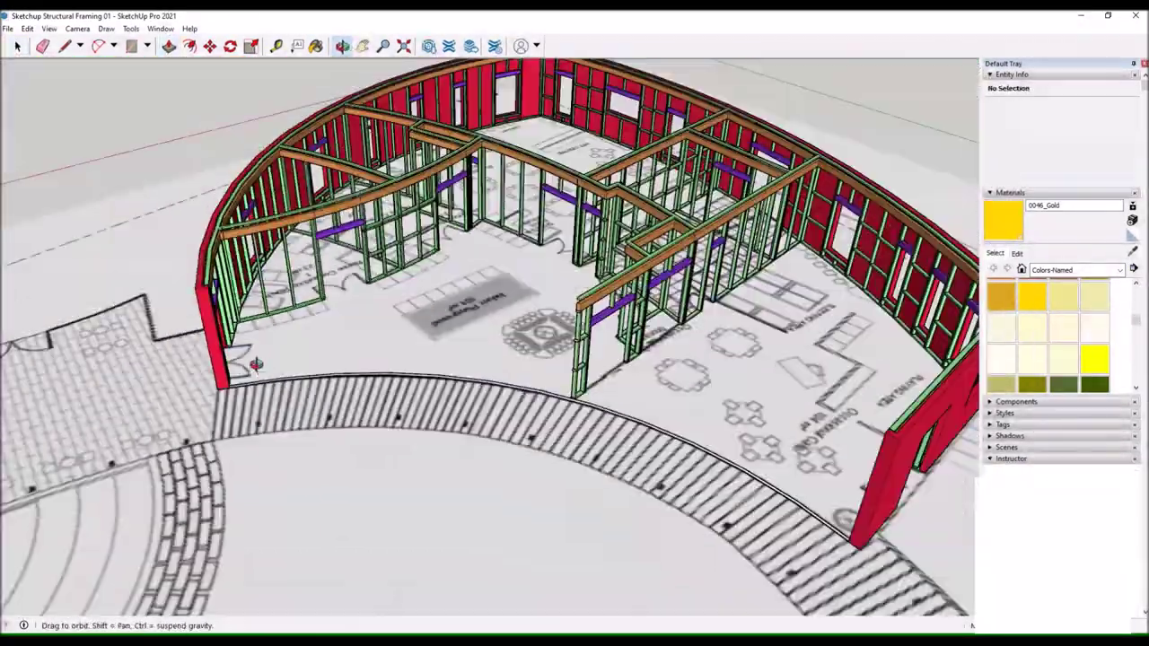
left_click_drag(269, 269, 128, 157)
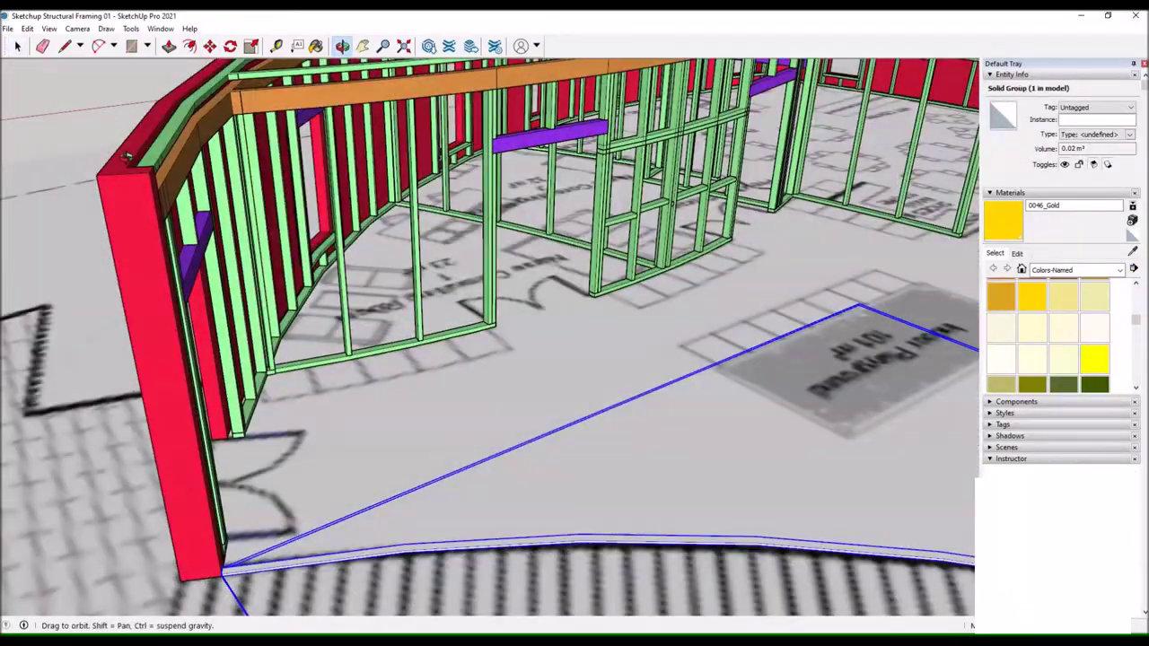
Move the curved beam into position over the curved wall framing.
key("m")
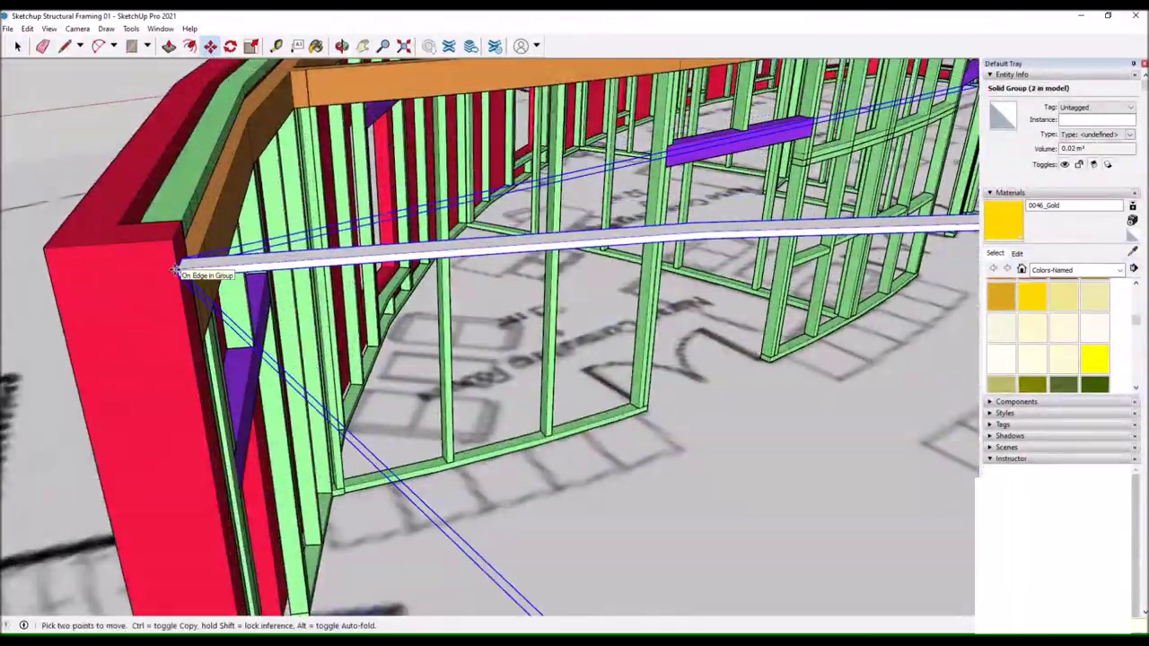
left_click_drag(176, 271, 51, 243)
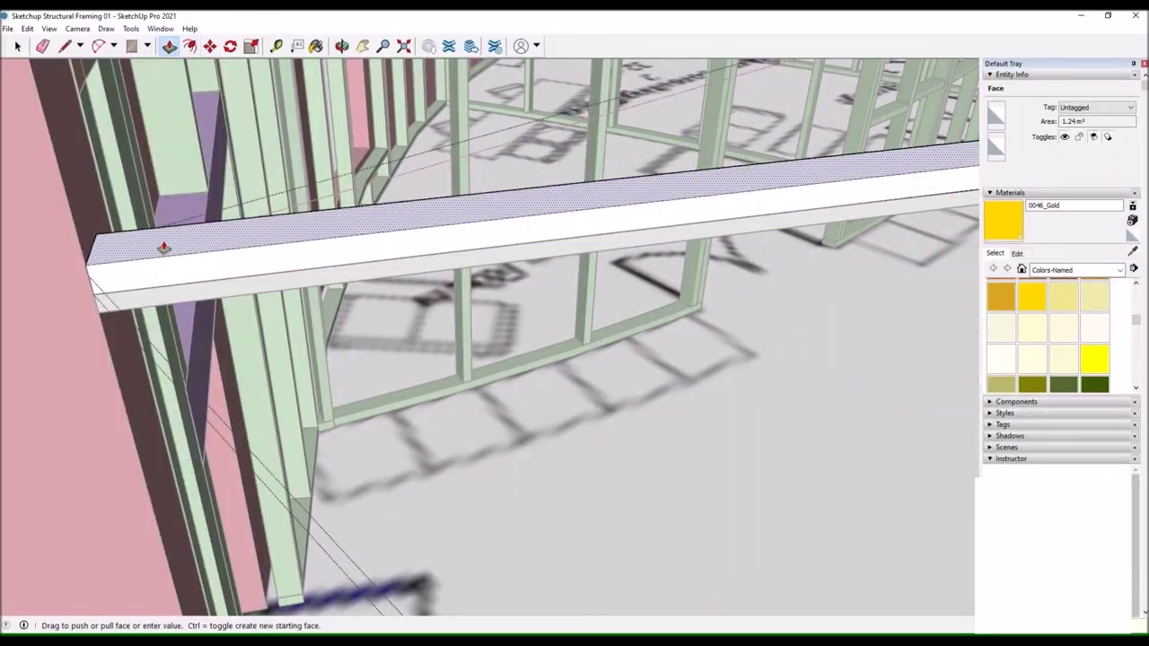
left_click_drag(127, 321, 213, 202)
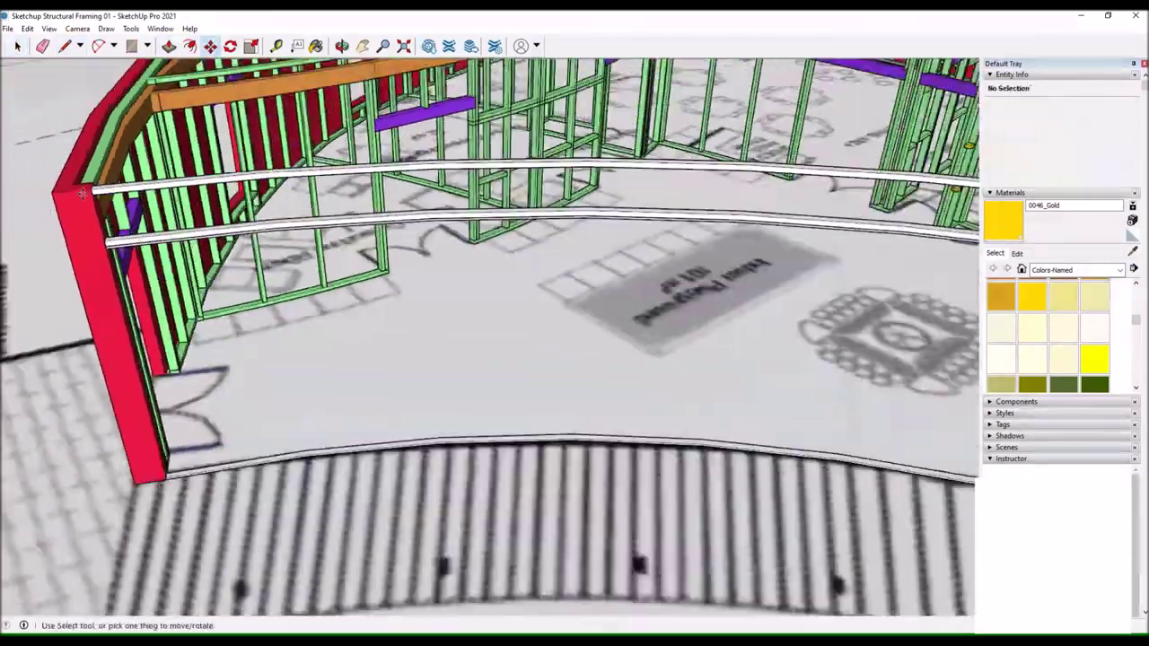
scroll("up", 3)
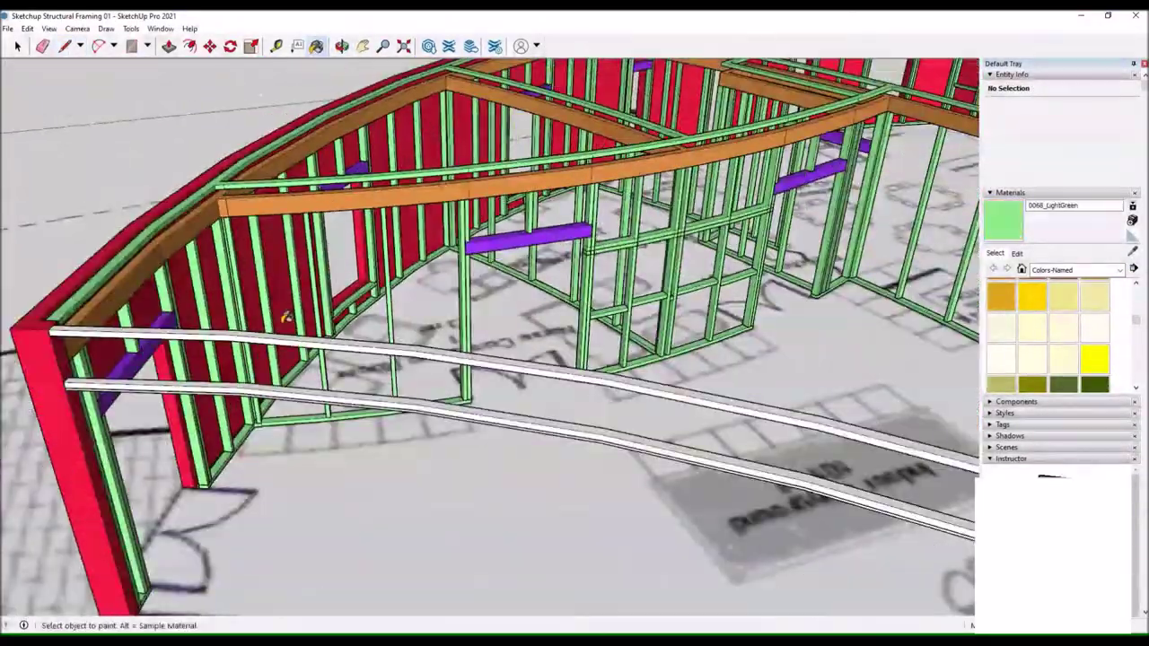
left_click_drag(793, 250, 974, 480)
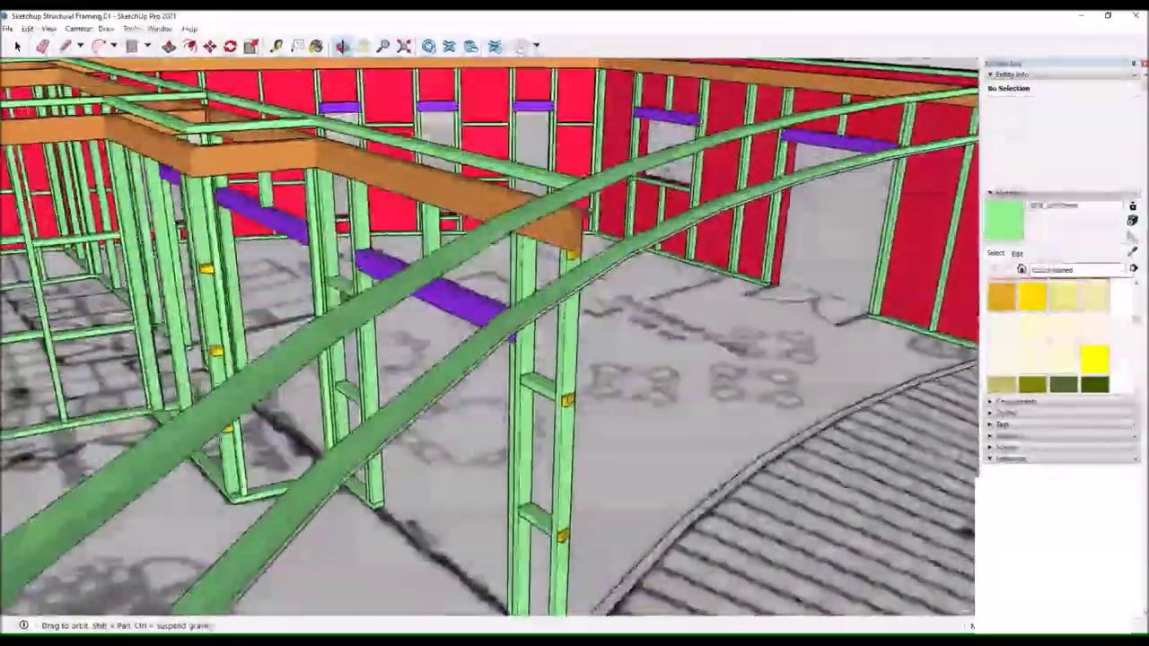
scroll("up", 3)
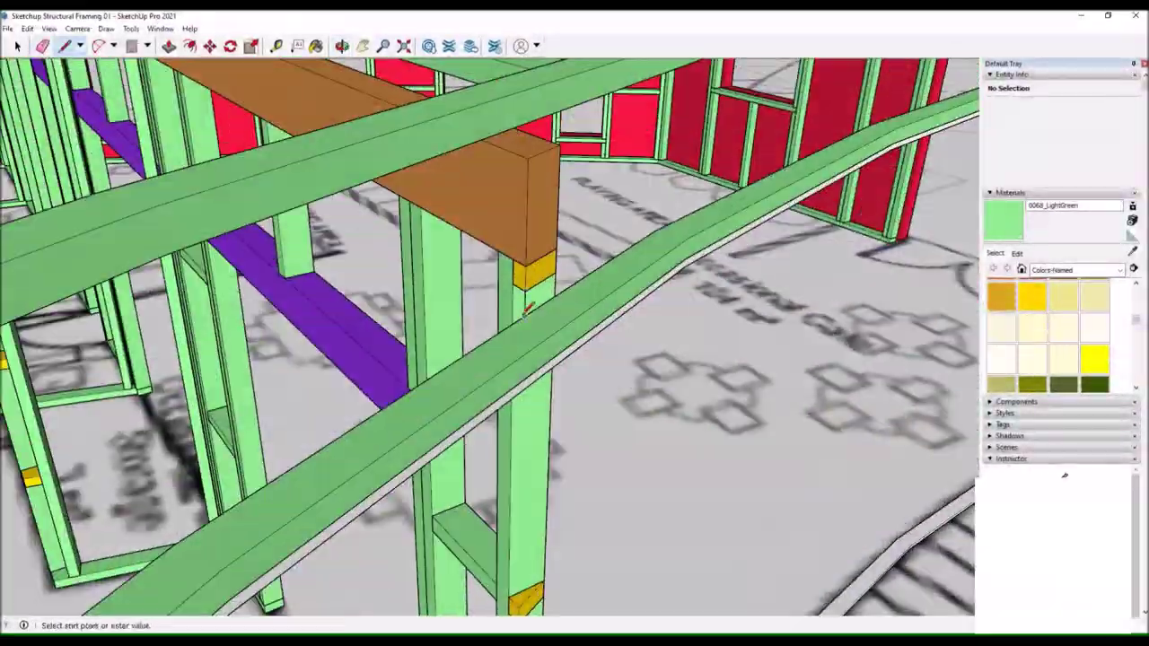
Push/Pull a post up beside the doorway under the beam end.
key("p")
scroll("down", 3)
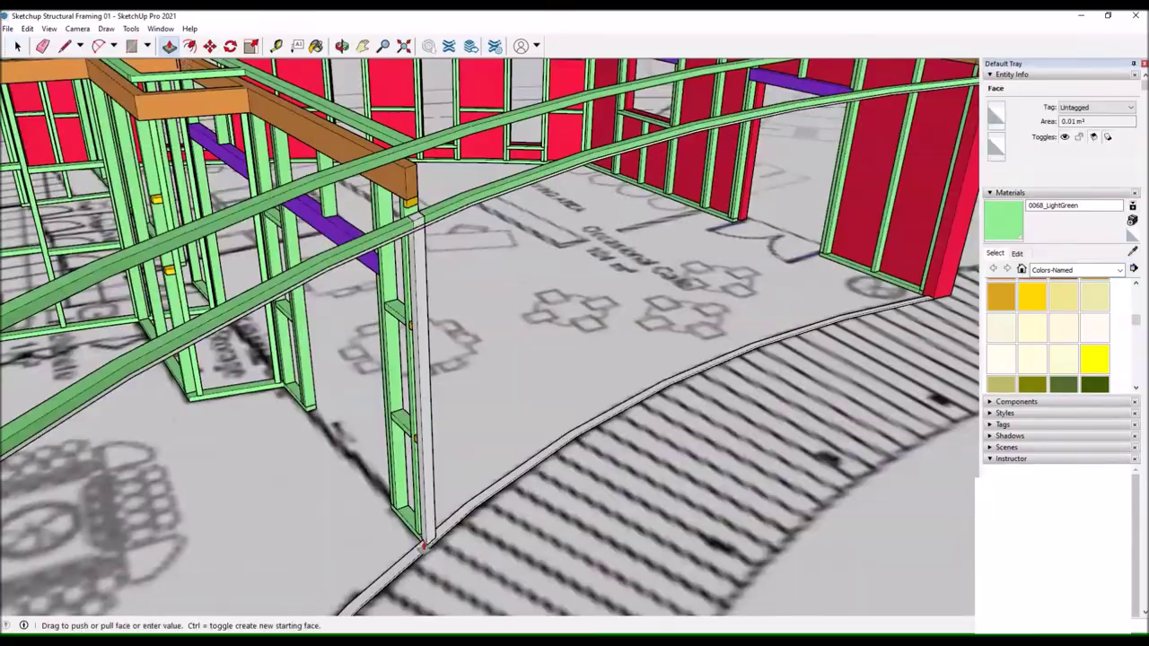
scroll("up", 3)
left_click_drag(428, 340, 549, 242)
scroll("down", 3)
left_click(549, 243)
scroll("down", 3)
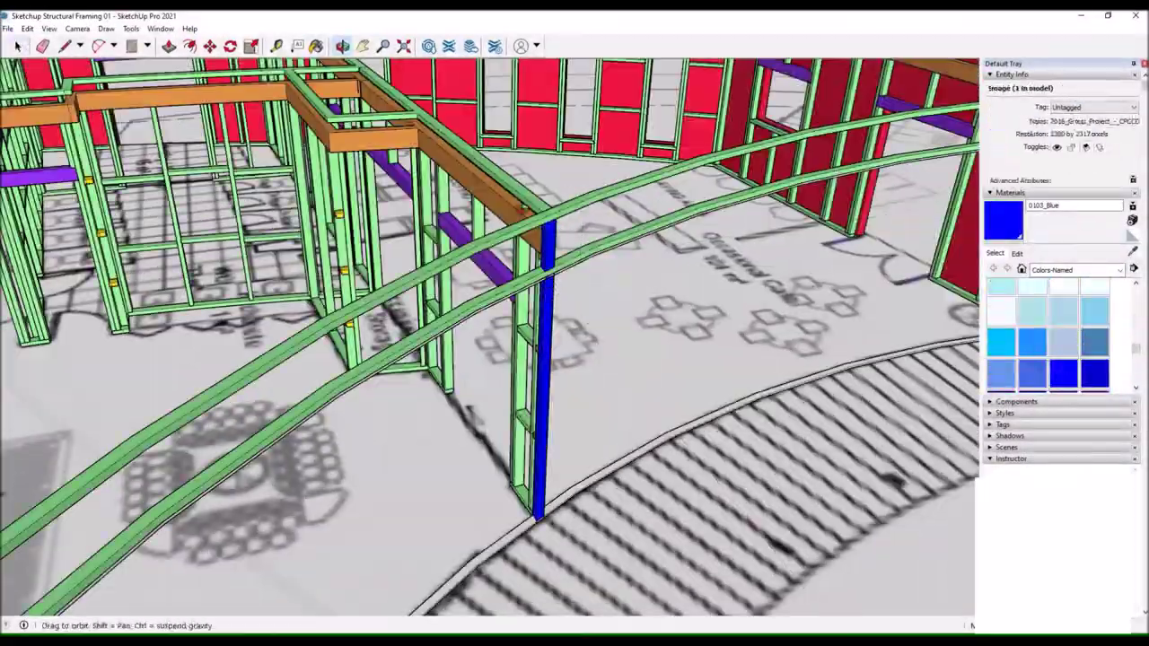
scroll("down", 3)
Draw a small post footprint at the red wall corner and raise it to the beam.
key("l")
scroll("up", 3)
scroll("up", 3)
left_click(206, 488)
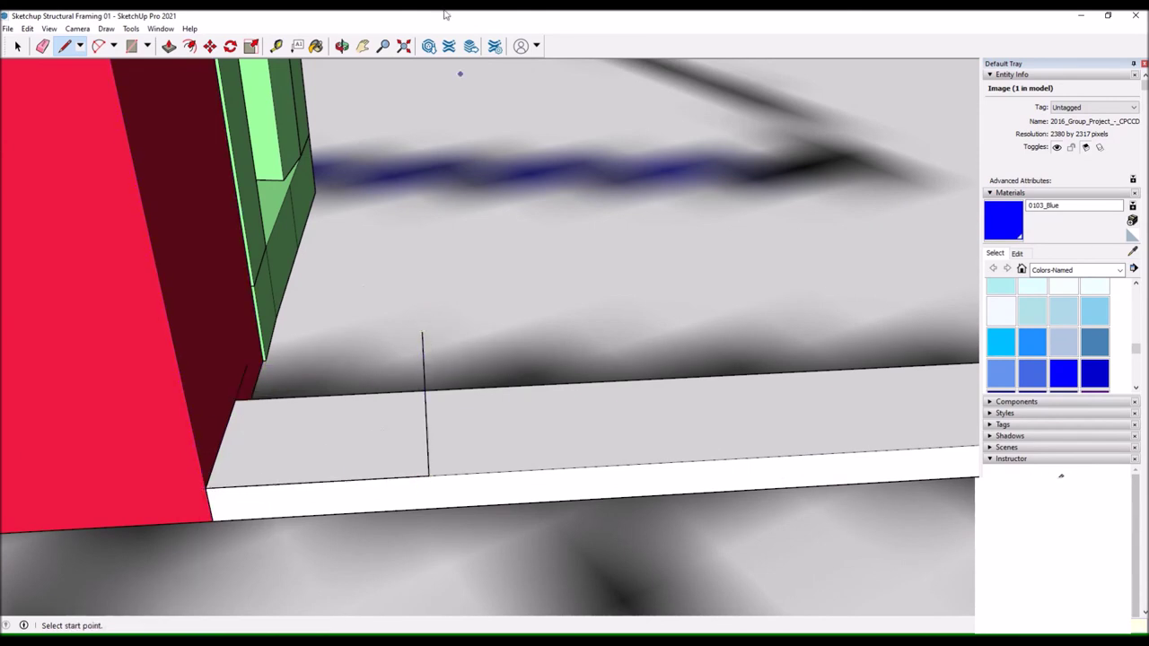
left_click_drag(445, 90, 398, 452)
left_click(399, 452)
left_click(377, 355)
scroll("down", 3)
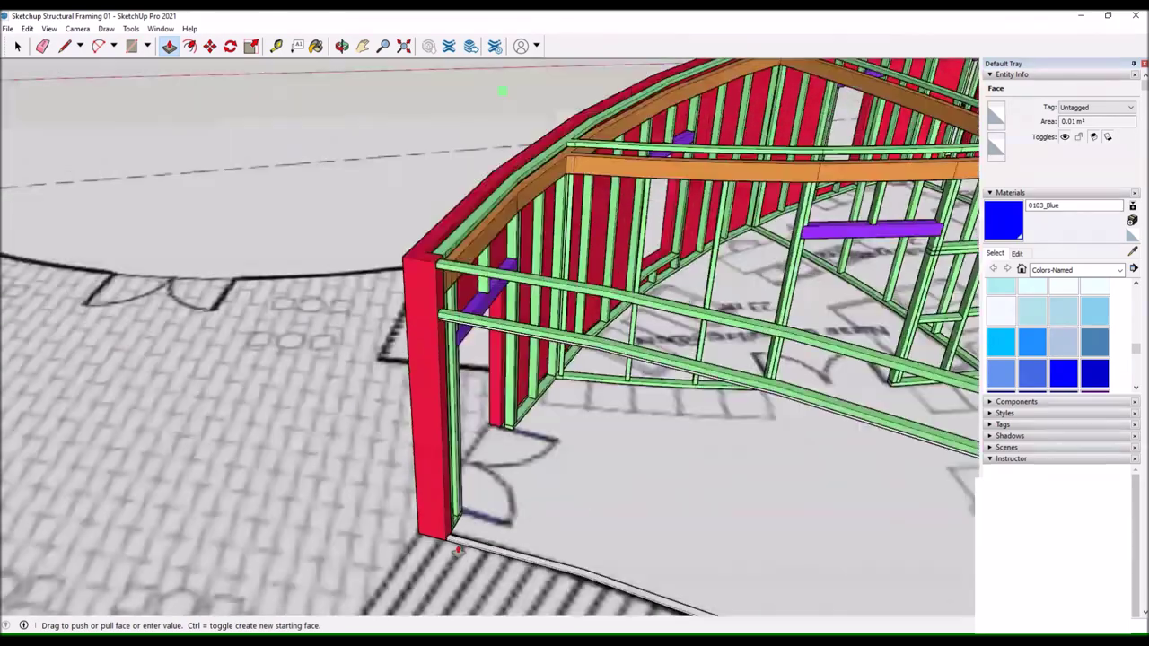
Reposition the corner post and adjust the curved beam ends with Move and Push/Pull.
left_click_drag(548, 326, 366, 249)
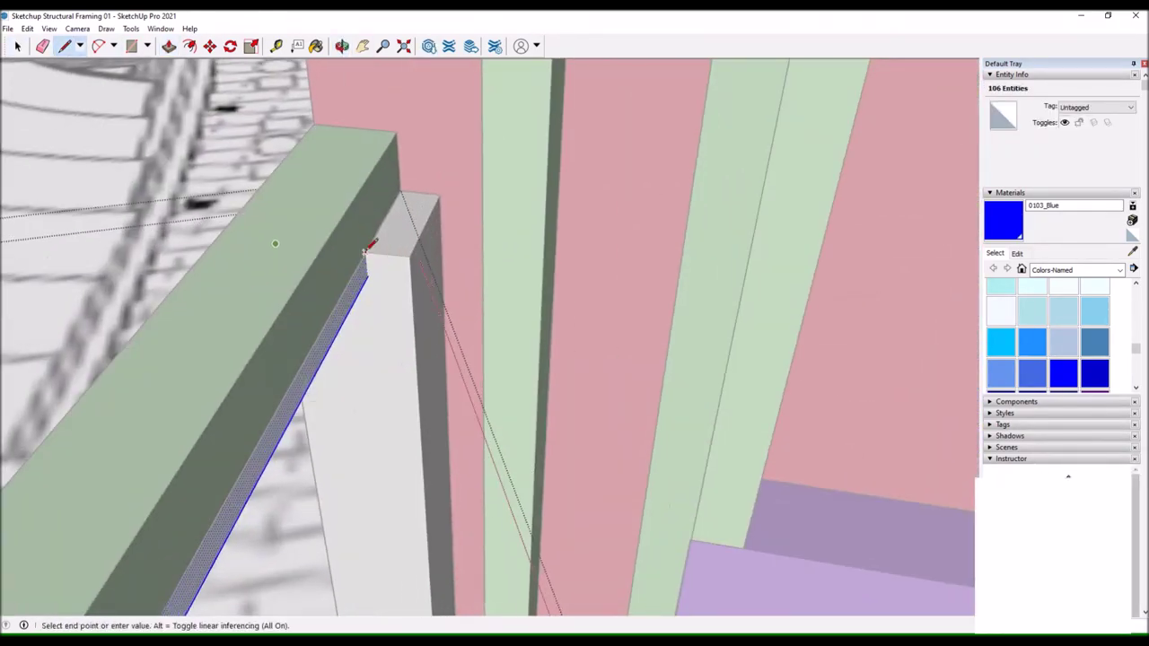
left_click_drag(357, 304, 503, 341)
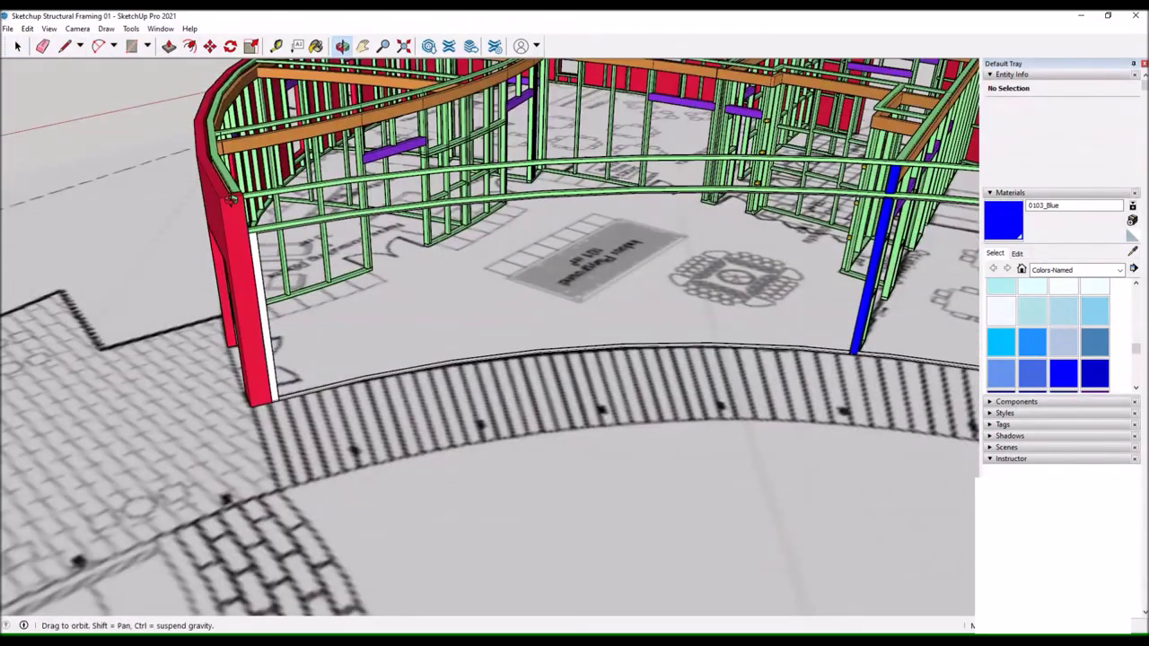
left_click_drag(393, 102, 266, 199)
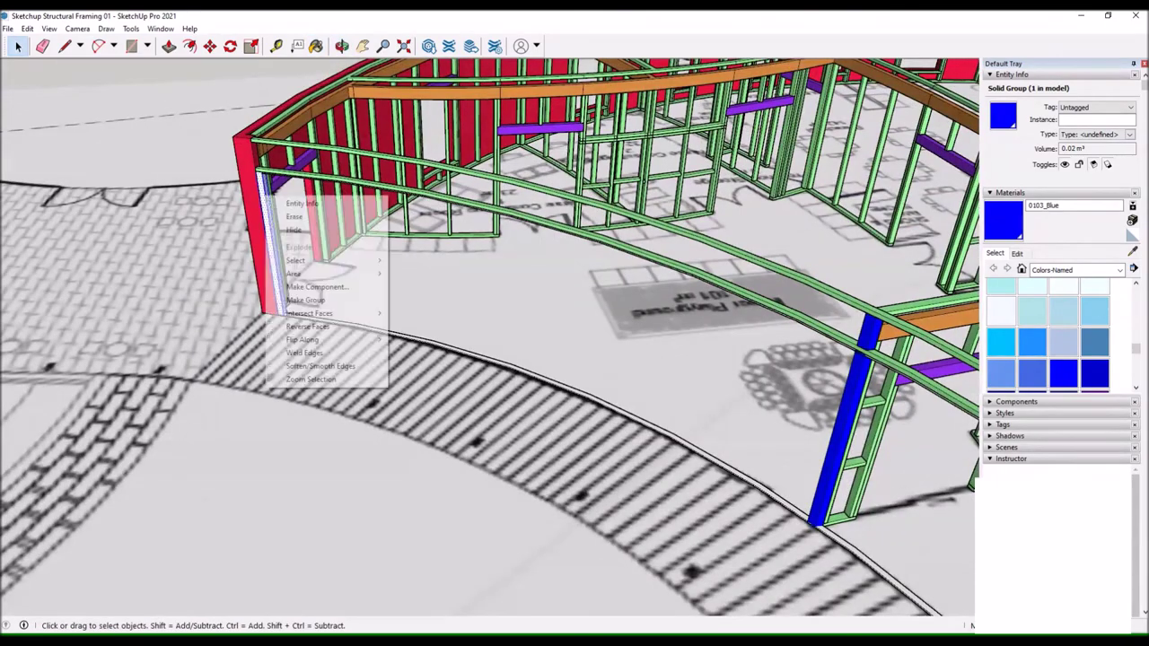
scroll("up", 3)
key("m")
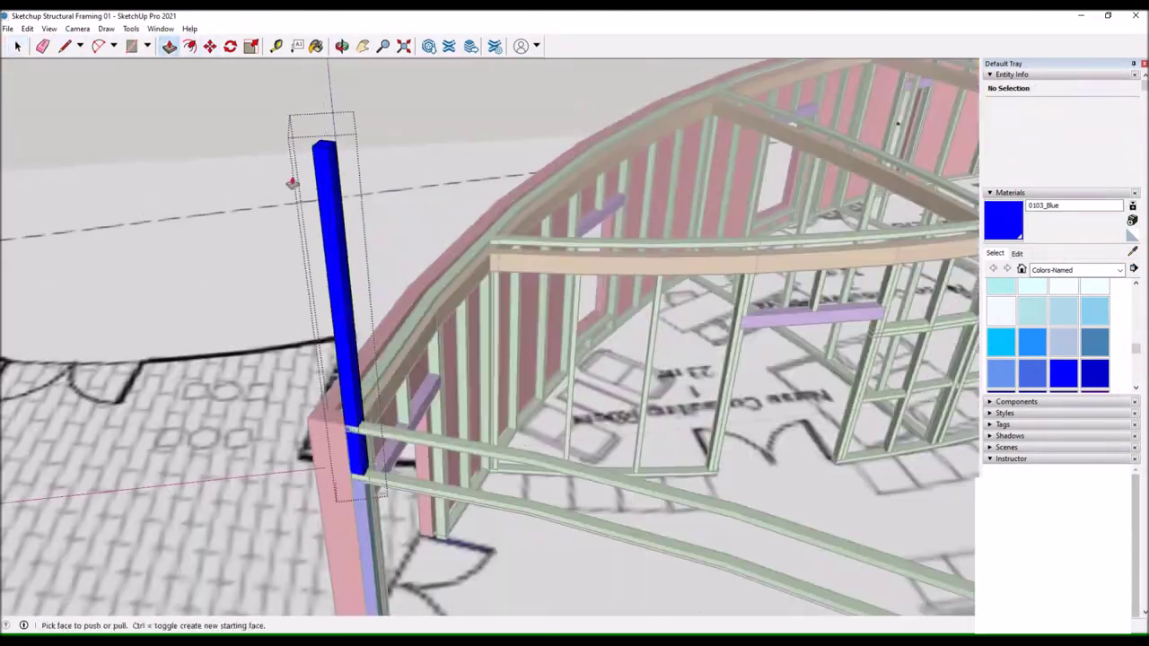
scroll("down", 3)
left_click_drag(204, 201, 752, 67)
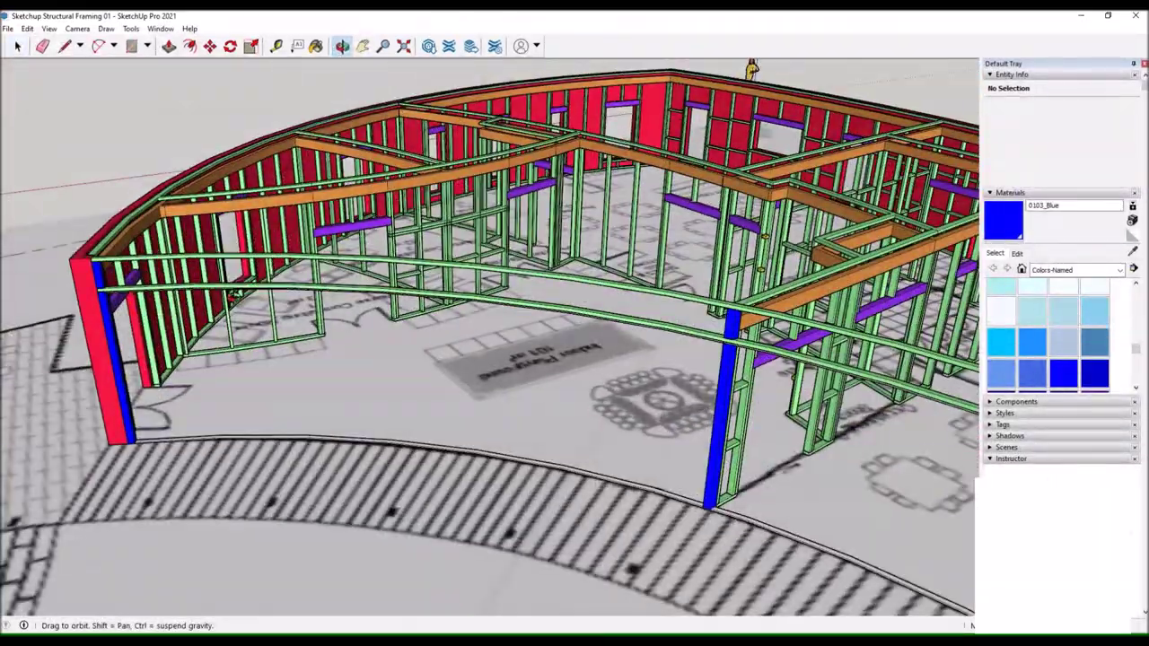
left_click_drag(384, 312, 114, 219)
key("p")
left_click_drag(278, 284, 83, 264)
key("l")
left_click(342, 46)
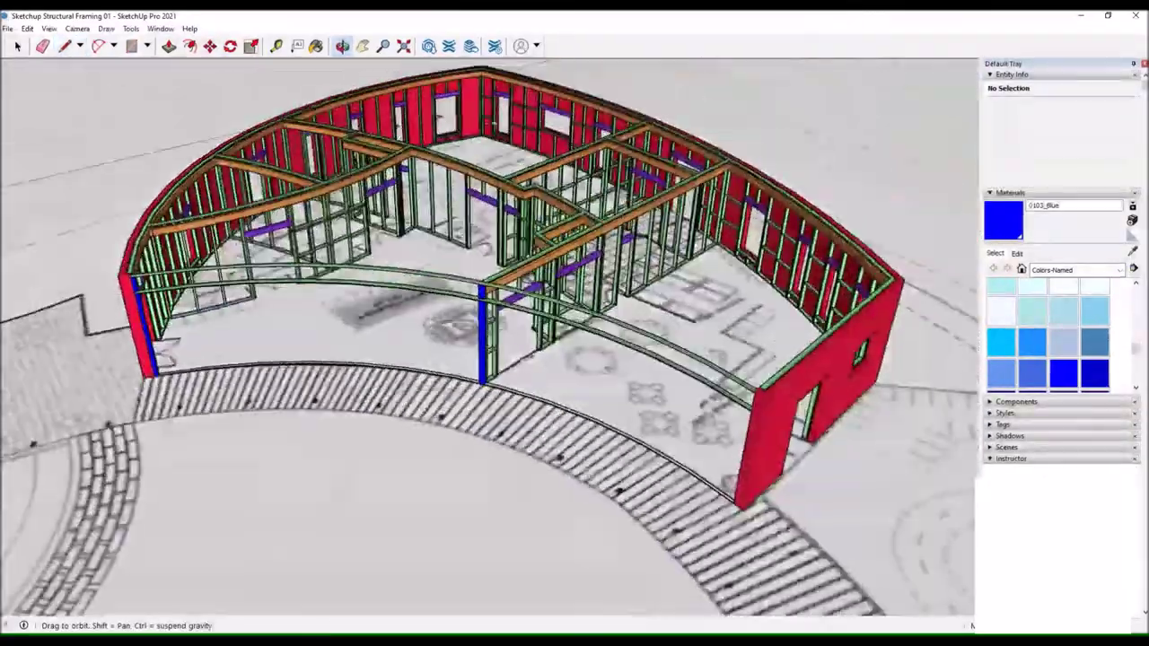
Copy a sill member and set it down in the window opening.
scroll("up", 3)
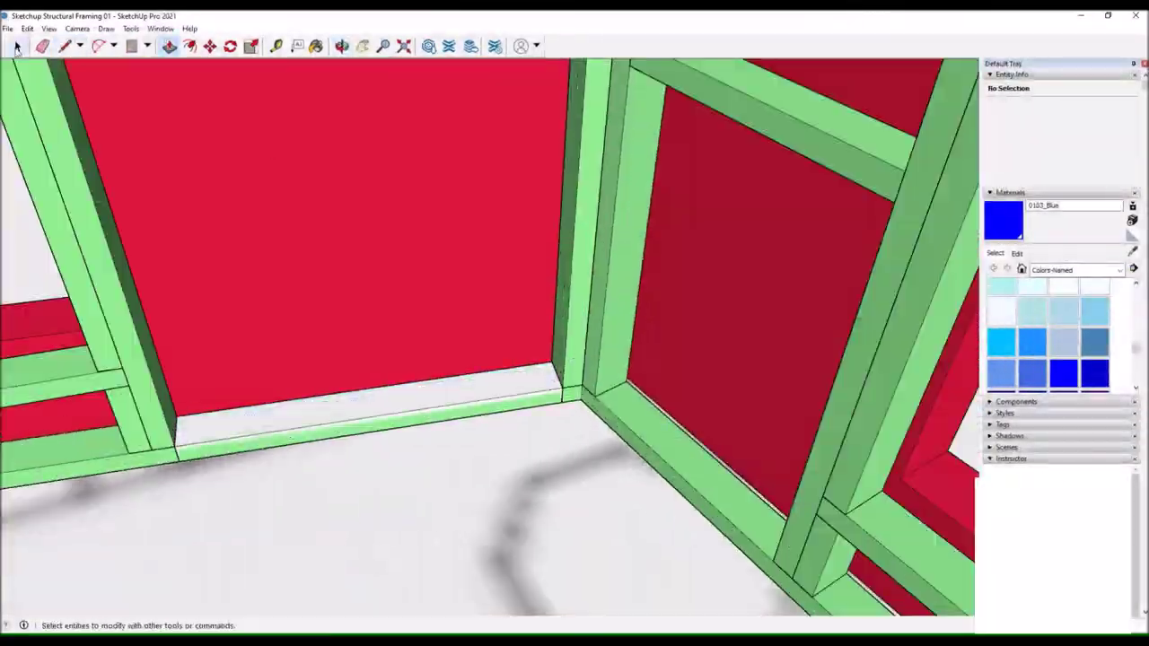
left_click(210, 46)
scroll("down", 3)
scroll("up", 3)
left_click(408, 149)
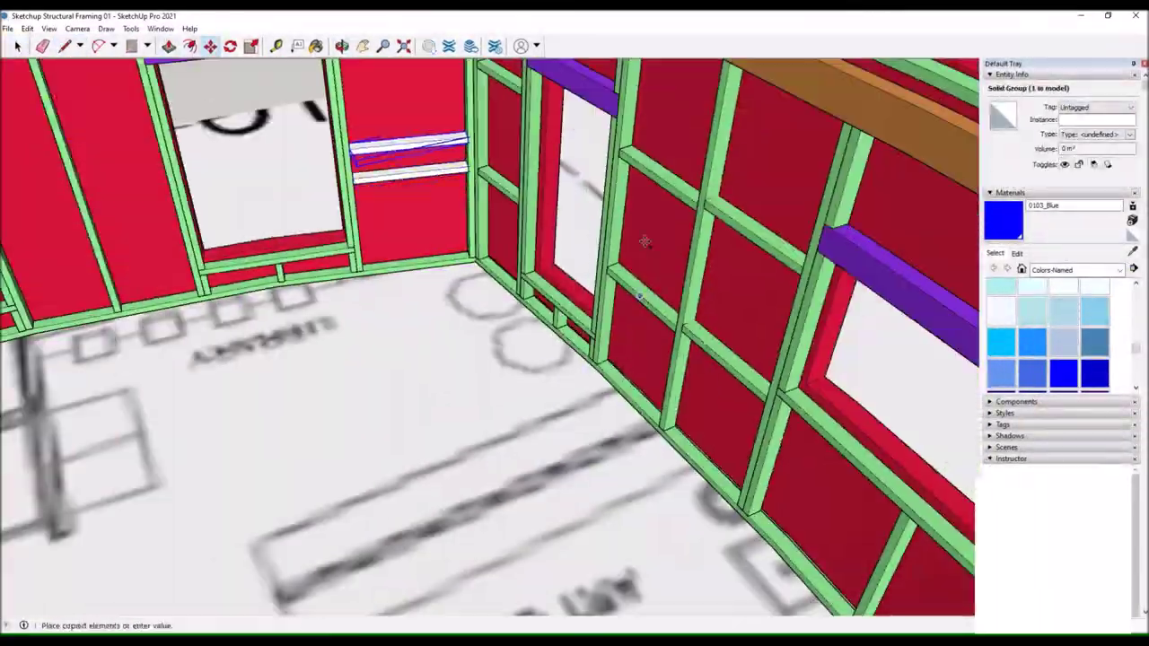
Draw a trim line across the copied sill to cut it to length.
key("space")
scroll("down", 3)
key("l")
scroll("up", 3)
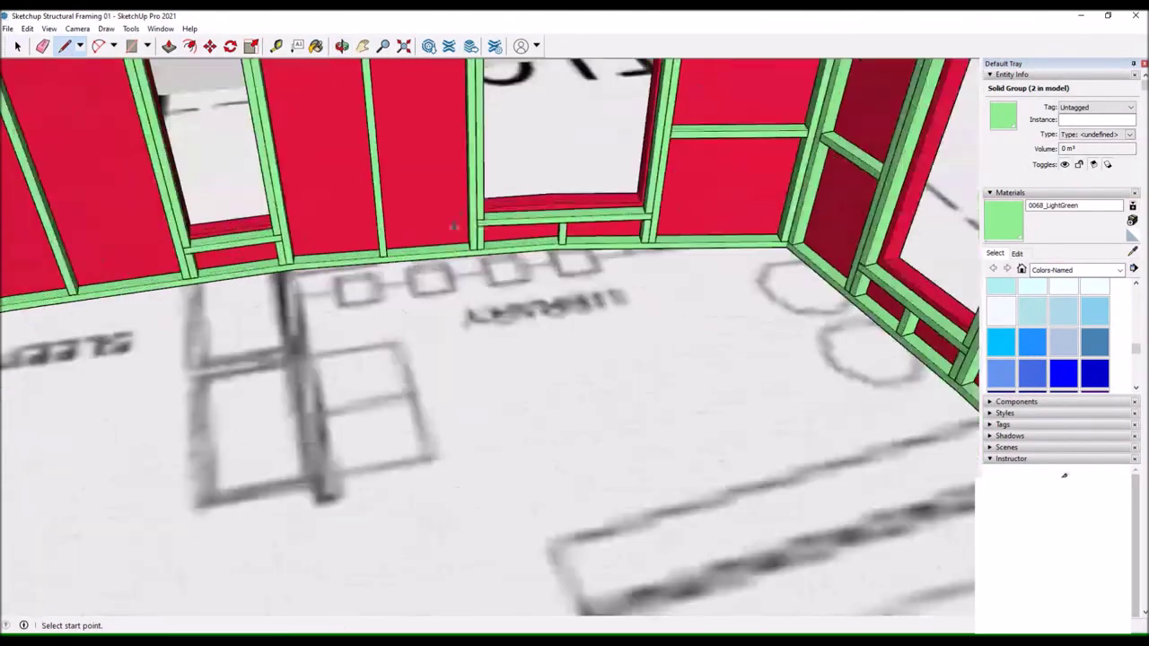
scroll("up", 3)
left_click(97, 400)
left_click(267, 381)
key("l")
scroll("down", 3)
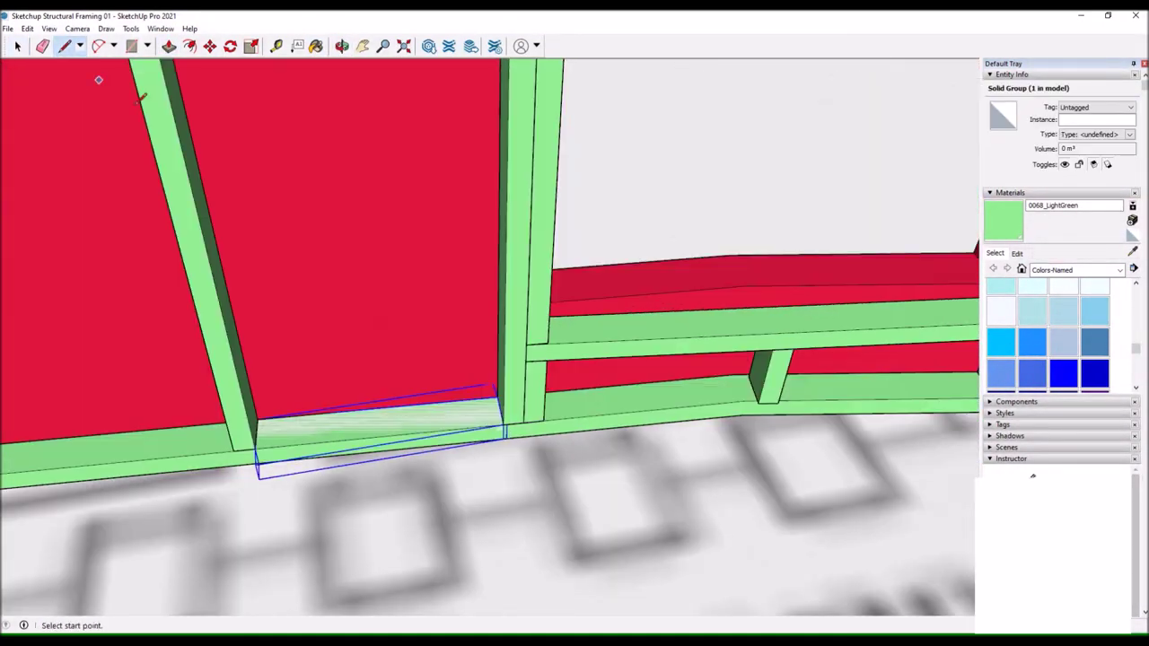
scroll("up", 3)
left_click(611, 399)
Select the trimmed sill piece and move it into place.
left_click(317, 406)
key("m")
scroll("down", 3)
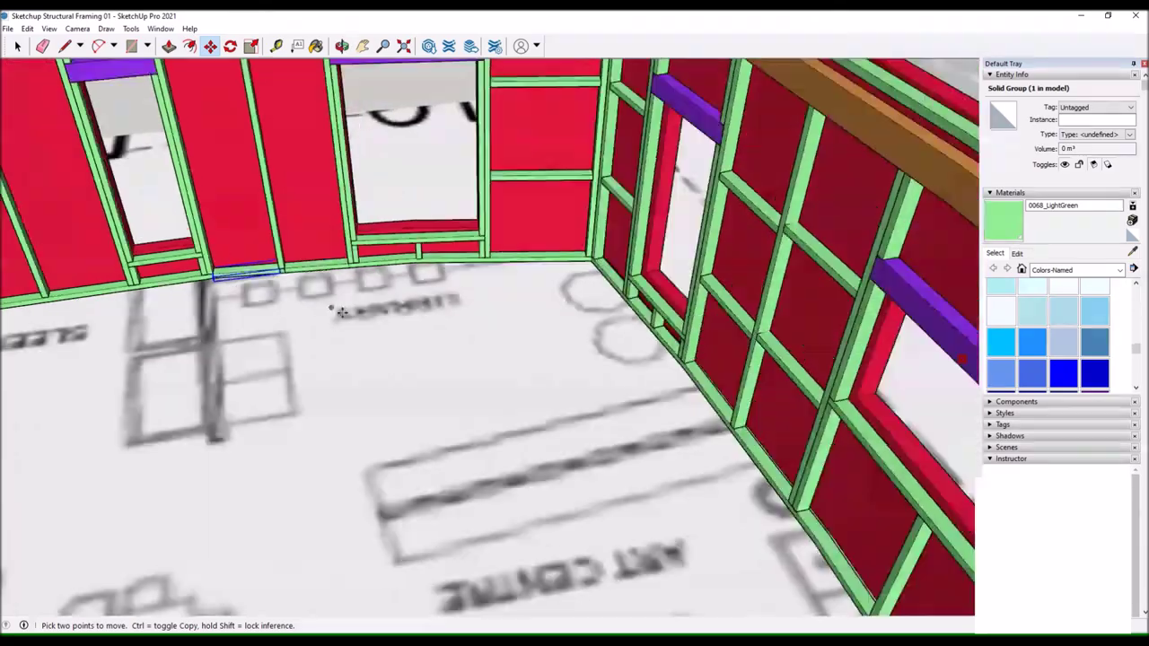
scroll("up", 3)
scroll("down", 3)
scroll("up", 3)
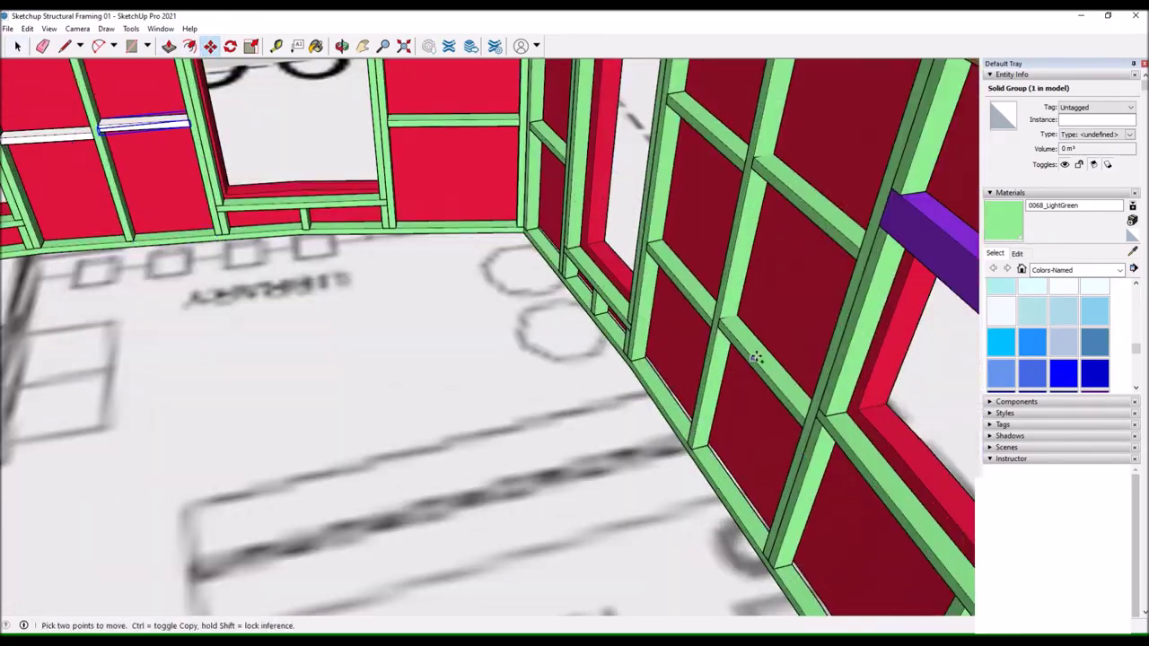
Draw a line at the sill corner on the right-hand wall.
key("b")
scroll("down", 3)
scroll("up", 3)
left_click_drag(269, 209, 628, 341)
scroll("down", 3)
scroll("up", 3)
key("l")
scroll("up", 3)
scroll("down", 3)
scroll("up", 3)
left_click(765, 262)
scroll("up", 3)
Select the whole window sill and paint it 0046_Gold.
left_click_drag(241, 331, 584, 453)
scroll("down", 3)
left_click_drag(342, 445, 431, 386)
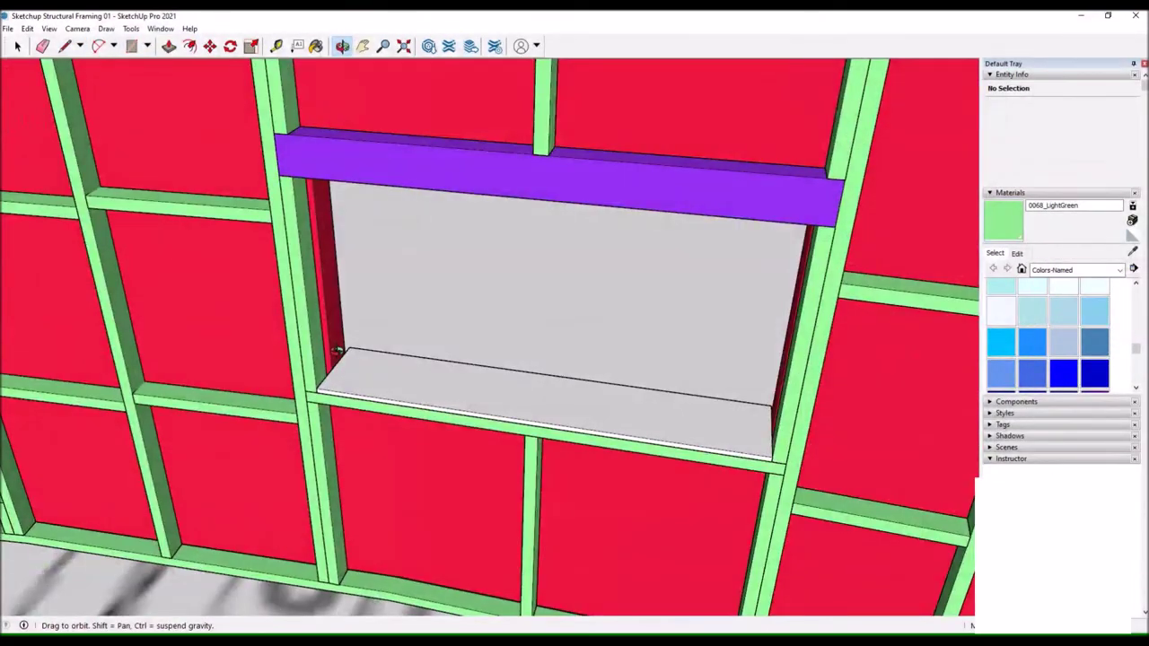
key("space")
triple_click(434, 389)
right_click(434, 392)
left_click(1035, 363)
key("space")
key("shift+z")
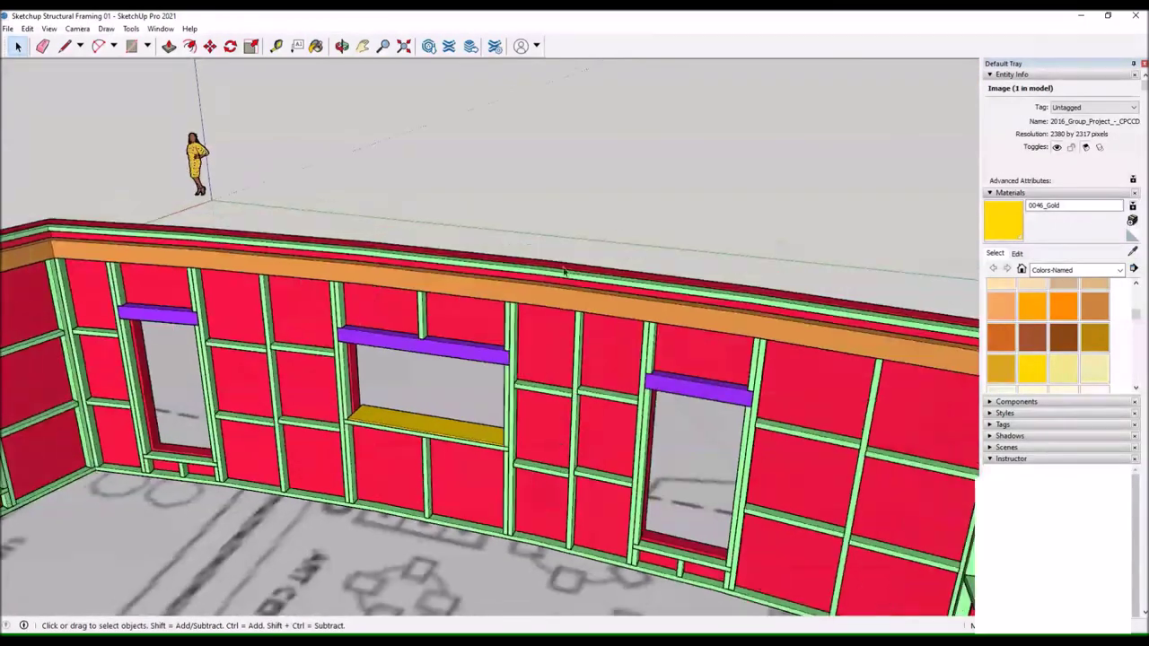
scroll("up", 3)
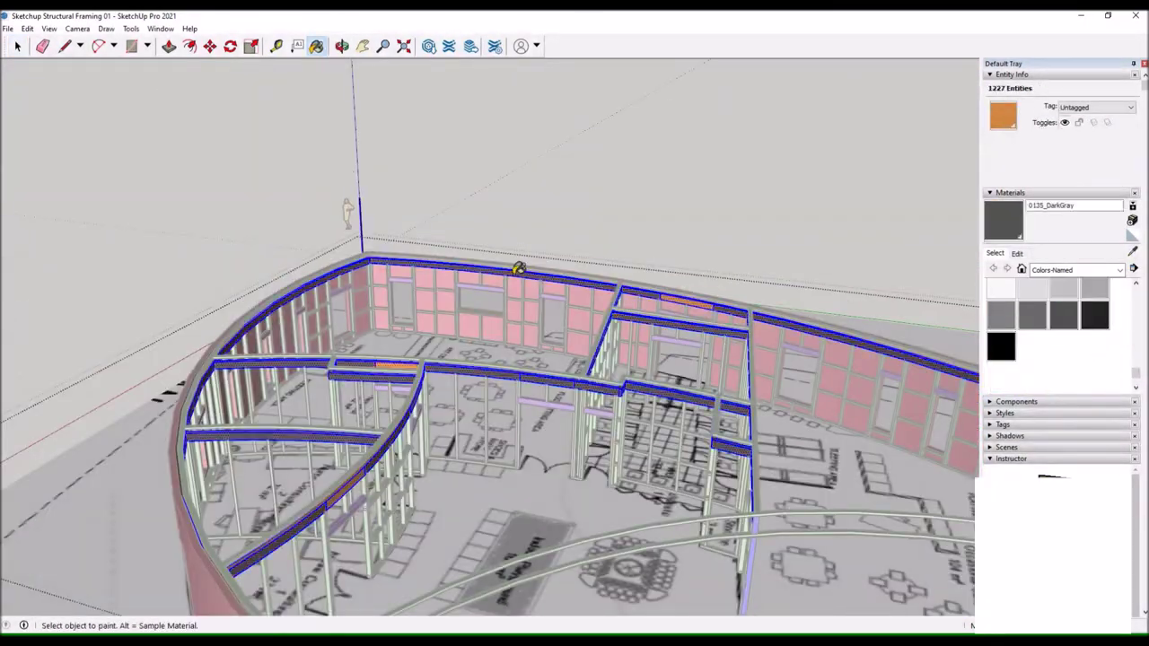
scroll("up", 3)
left_click_drag(187, 218, 292, 196)
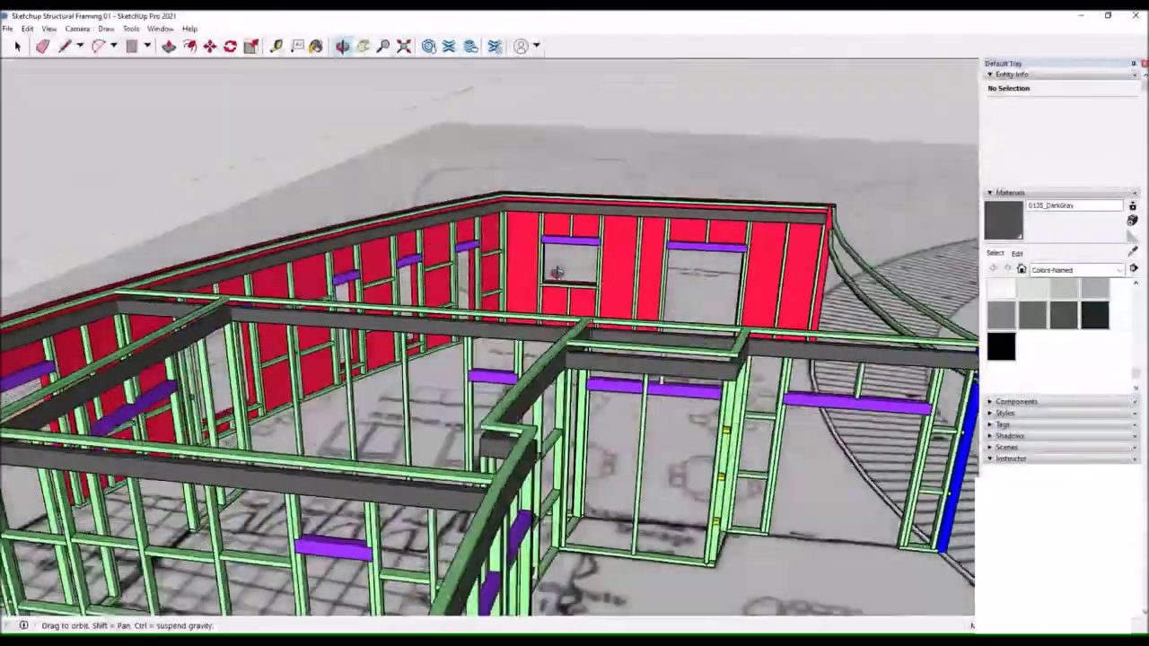
left_click_drag(262, 248, 210, 211)
scroll("down", 3)
scroll("up", 3)
scroll("down", 3)
left_click(99, 46)
scroll("up", 3)
scroll("down", 3)
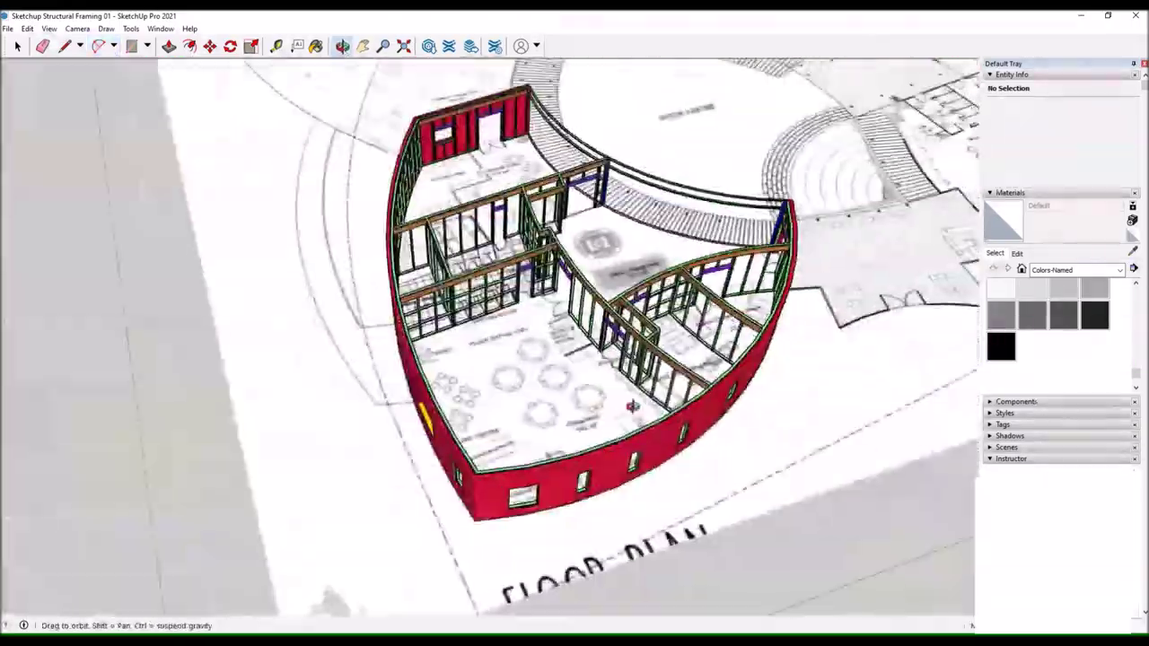
left_click_drag(404, 359, 422, 323)
scroll("up", 3)
left_click(565, 411)
scroll("down", 3)
left_click_drag(565, 411, 646, 368)
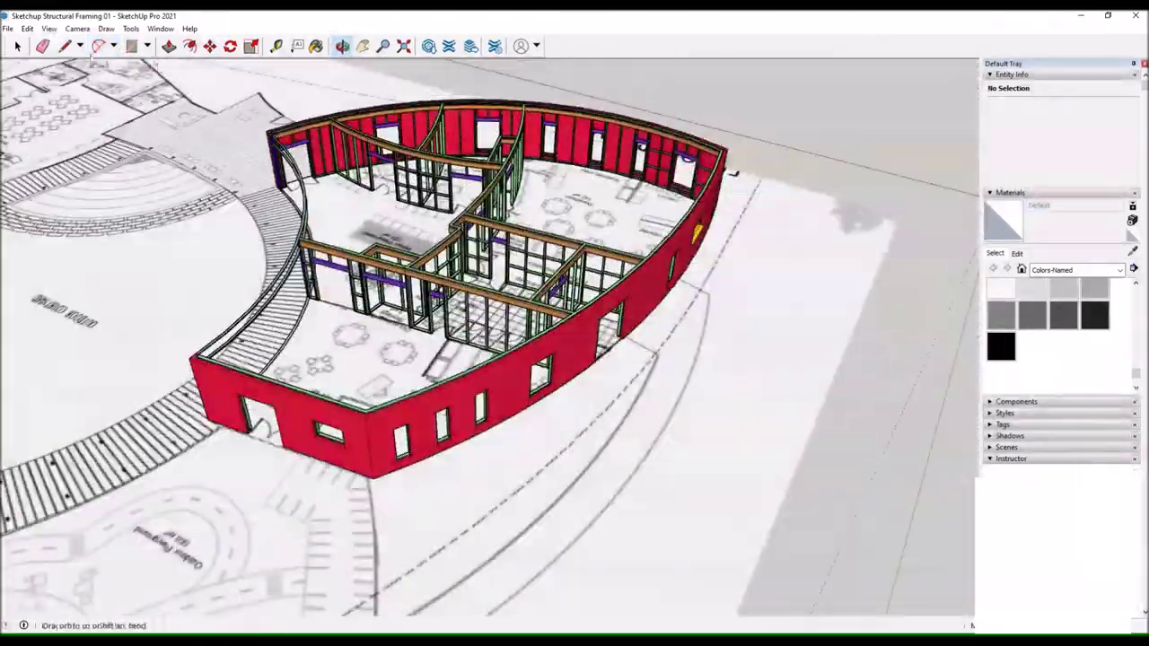
scroll("up", 3)
scroll("down", 3)
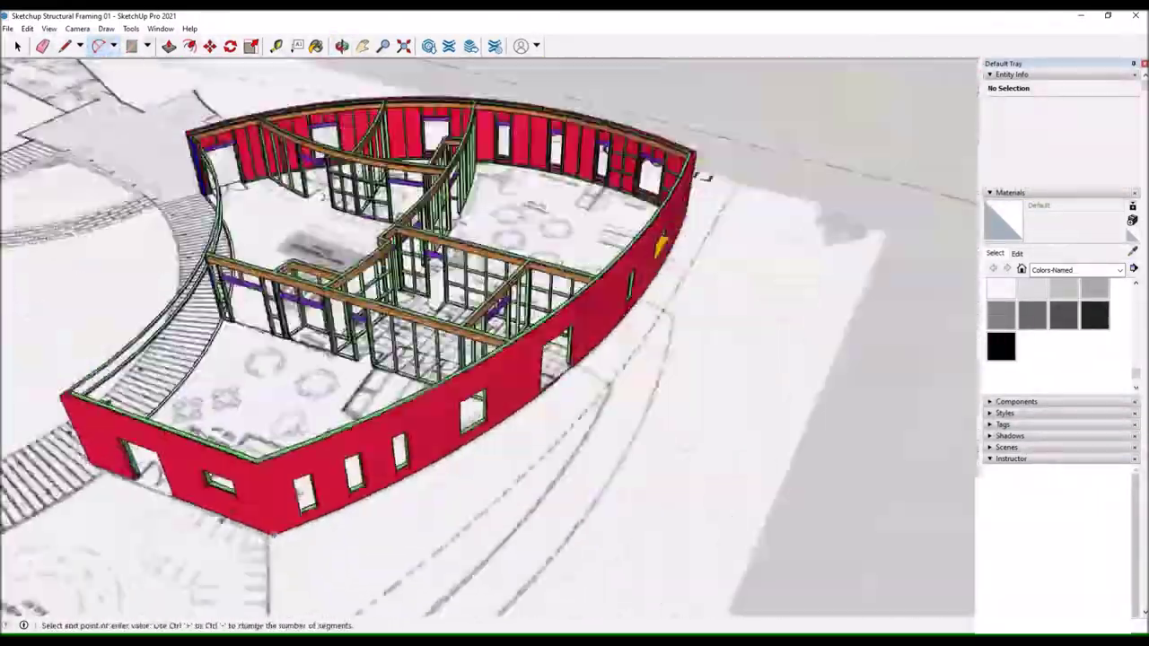
left_click_drag(897, 270, 954, 192)
scroll("up", 3)
scroll("up", 3)
left_click(503, 360)
scroll("down", 3)
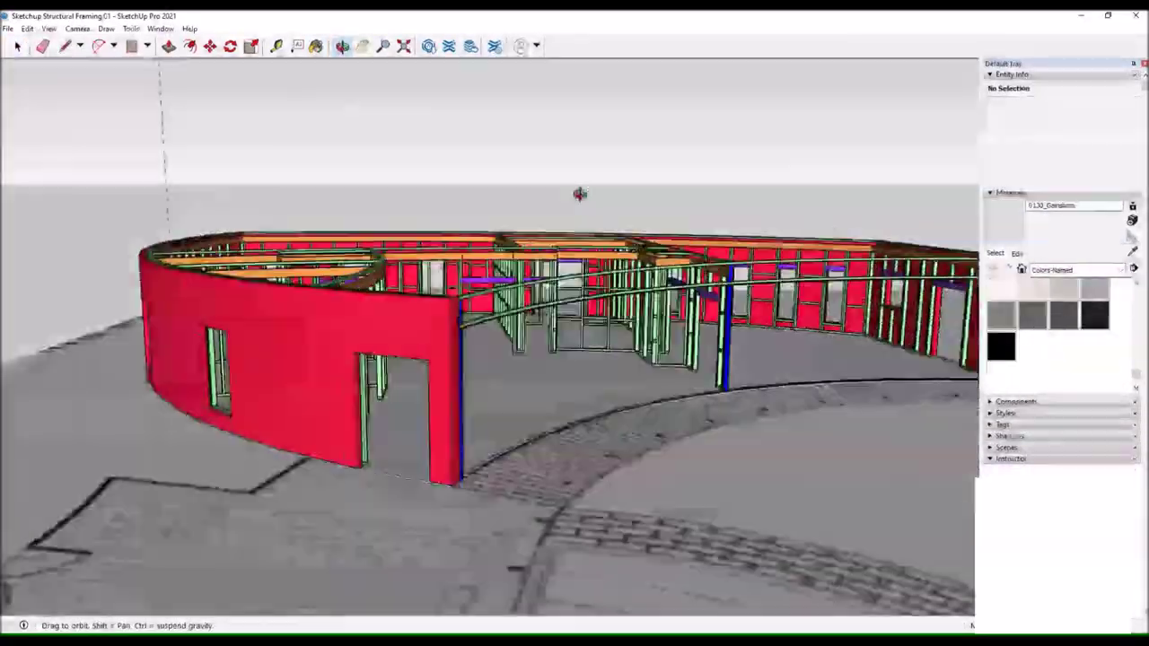
left_click(18, 47)
left_click(426, 436)
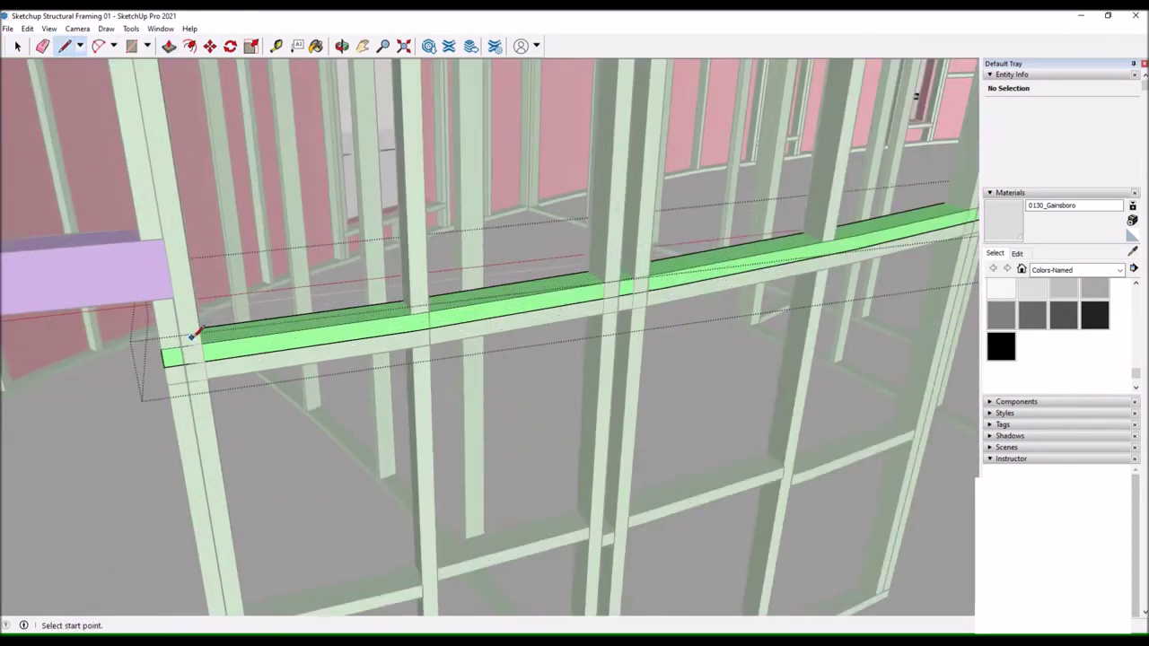
Zoom in on the green blocking where it crosses the studs.
scroll("up", 3)
scroll("up", 3)
scroll("up", 3)
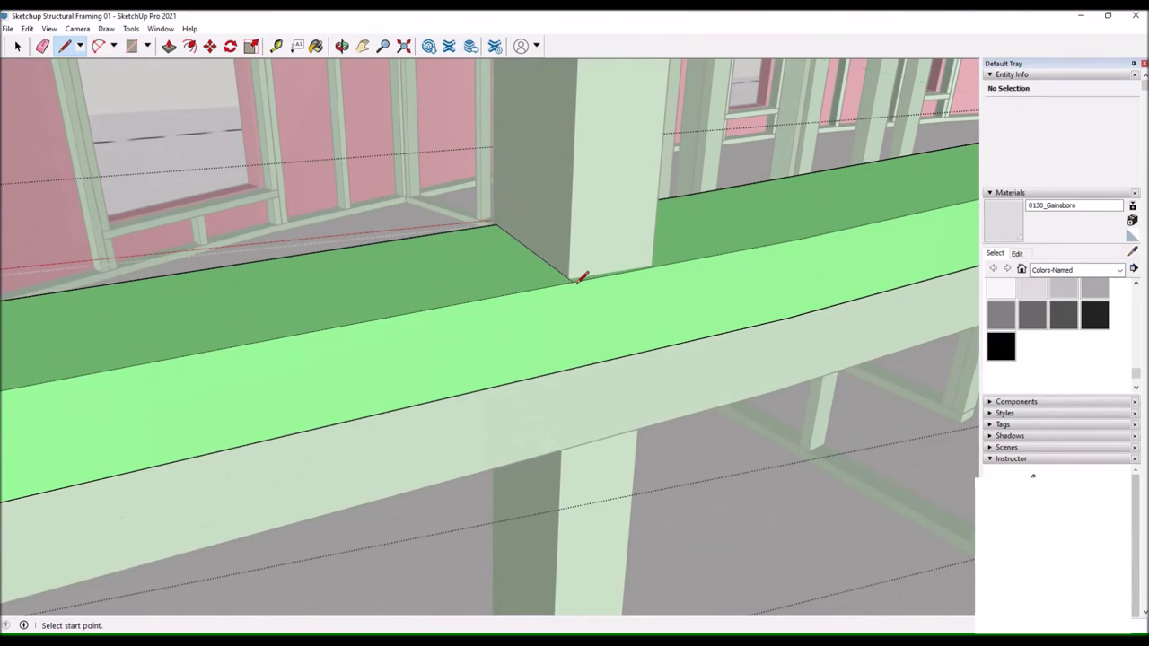
scroll("up", 3)
scroll("down", 3)
key("p")
scroll("down", 3)
key("space")
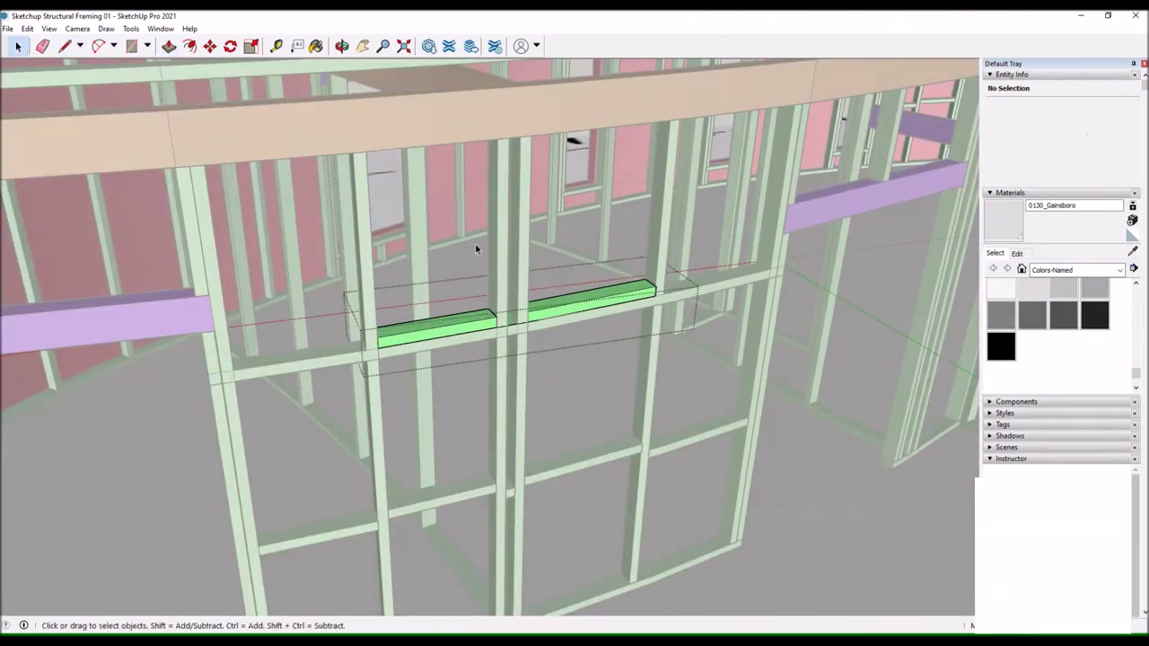
scroll("up", 3)
scroll("up", 3)
Draw a cut line across the blocking at the stud's edge.
key("l")
left_click(123, 361)
scroll("down", 3)
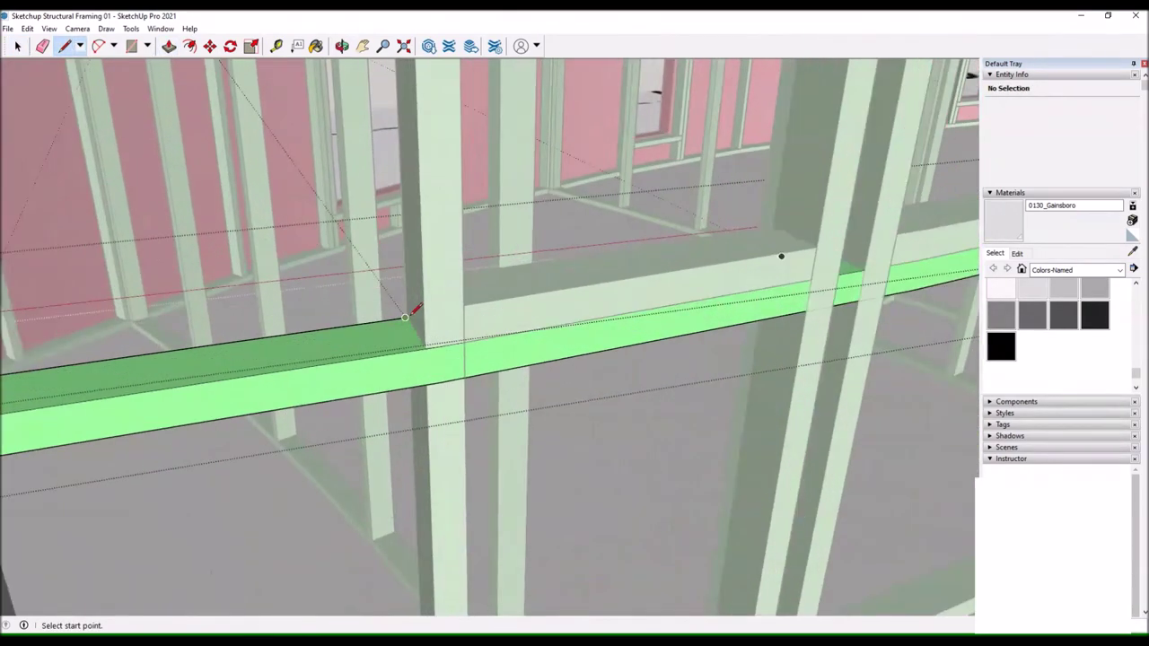
scroll("up", 3)
left_click(461, 416)
scroll("down", 3)
scroll("up", 3)
scroll("down", 3)
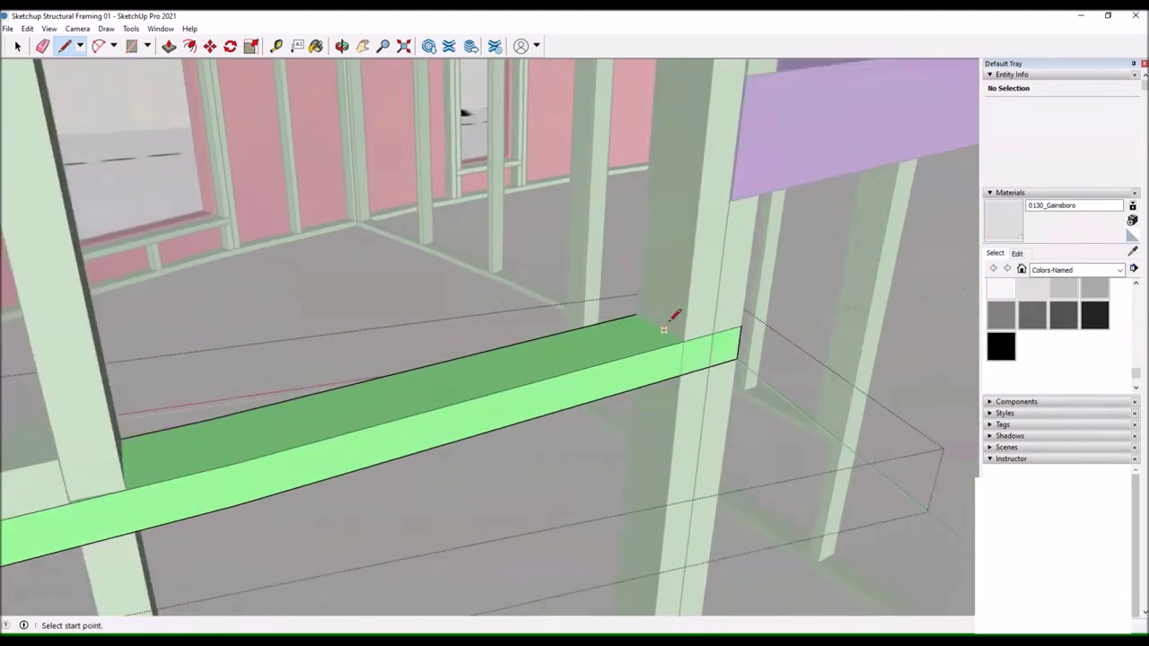
scroll("down", 3)
scroll("down", 3)
Push the cut blocking face back 50 mm so it ends against the stud.
key("p")
left_click(470, 379)
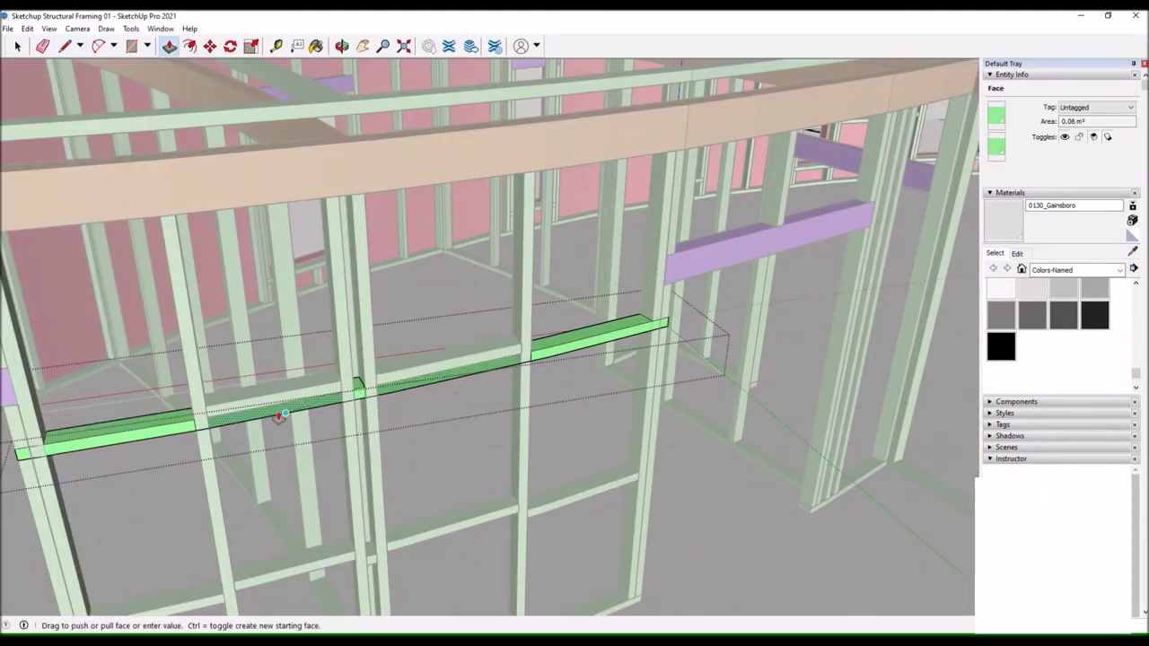
key("p")
scroll("up", 3)
left_click_drag(538, 332, 539, 359)
scroll("down", 3)
scroll("up", 3)
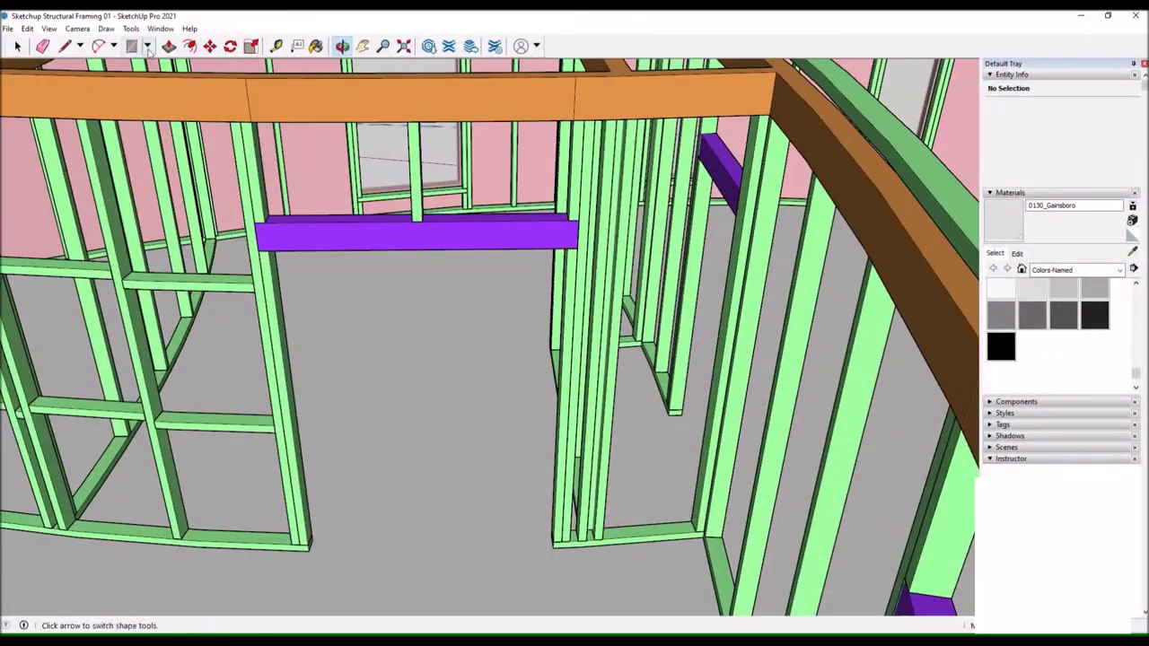
Draw lines across the blocking face between the studs.
key("l")
scroll("down", 3)
scroll("up", 3)
left_click(499, 387)
scroll("up", 3)
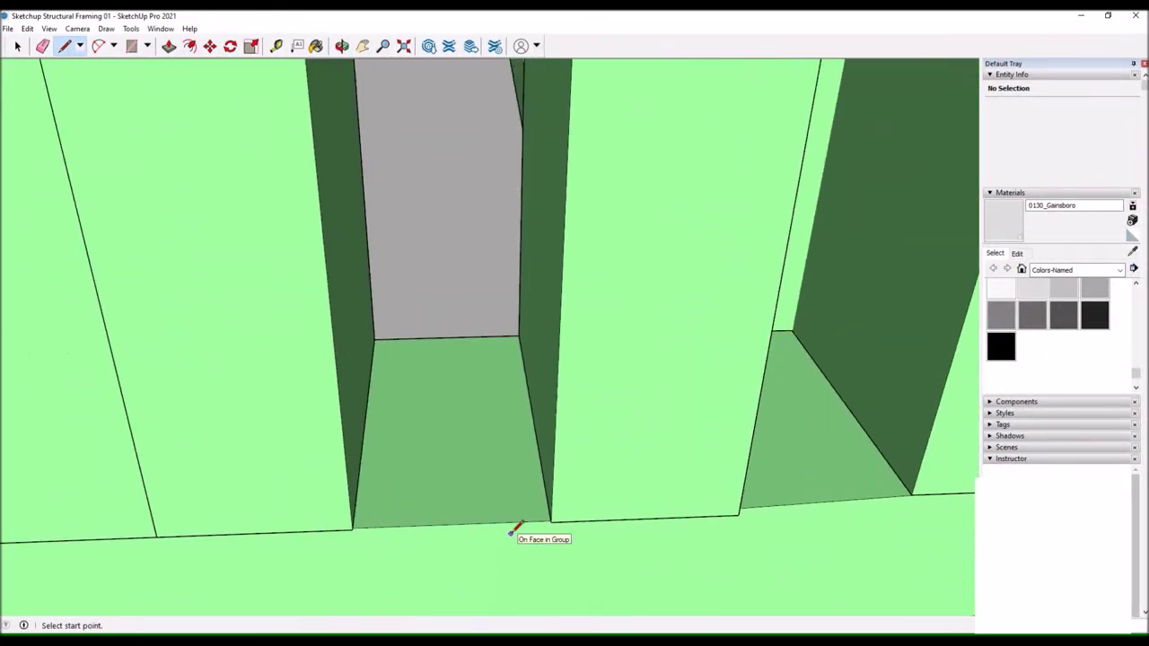
scroll("up", 3)
scroll("up", 3)
left_click(239, 529)
left_click(871, 507)
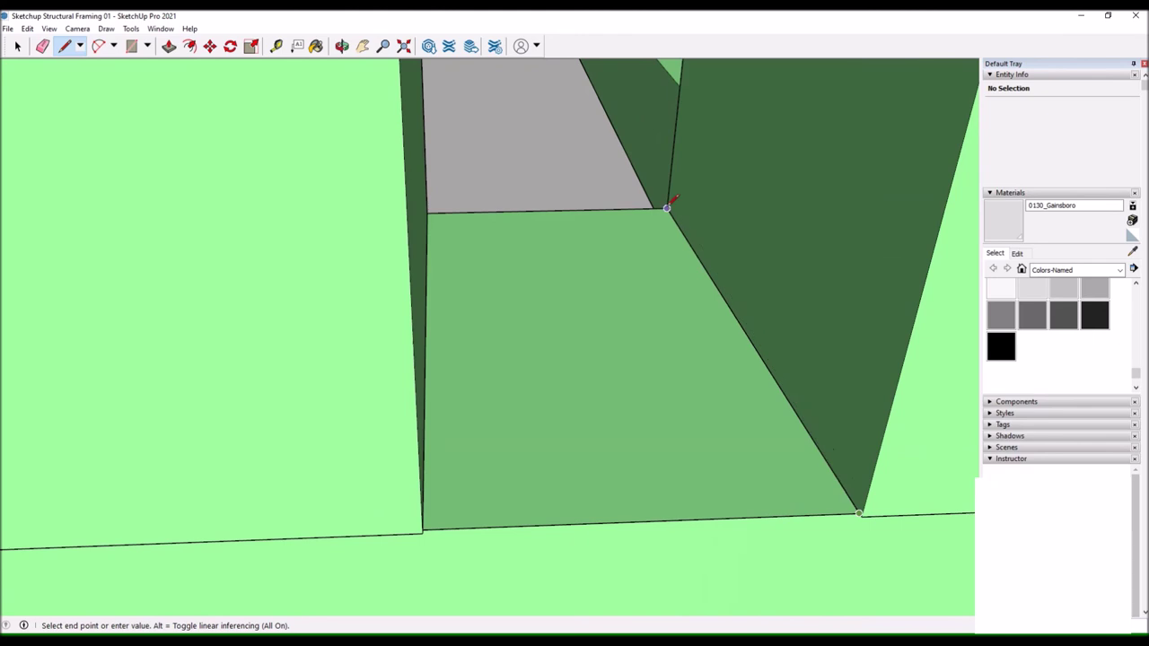
Select the stud framing group.
scroll("down", 3)
key("p")
key("space")
left_click(593, 528)
scroll("down", 3)
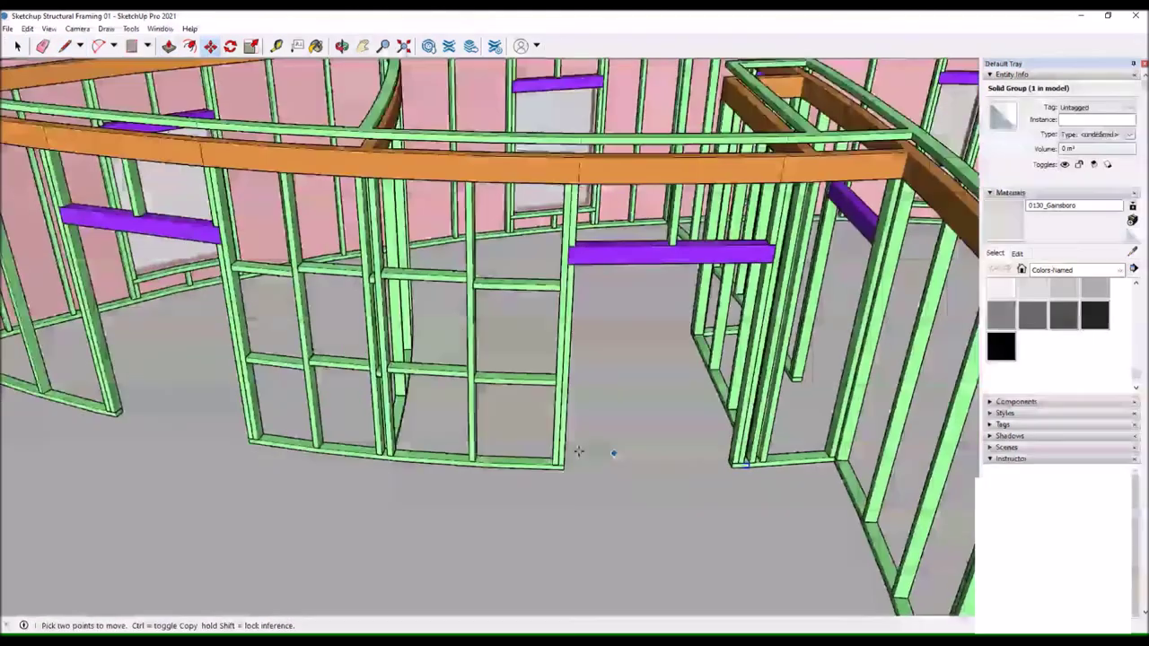
Orbit in close to the green wall studs and cancel a trial line on the plate edge.
scroll("up", 3)
key("m")
left_click(836, 265)
left_click_drag(836, 265, 470, 331)
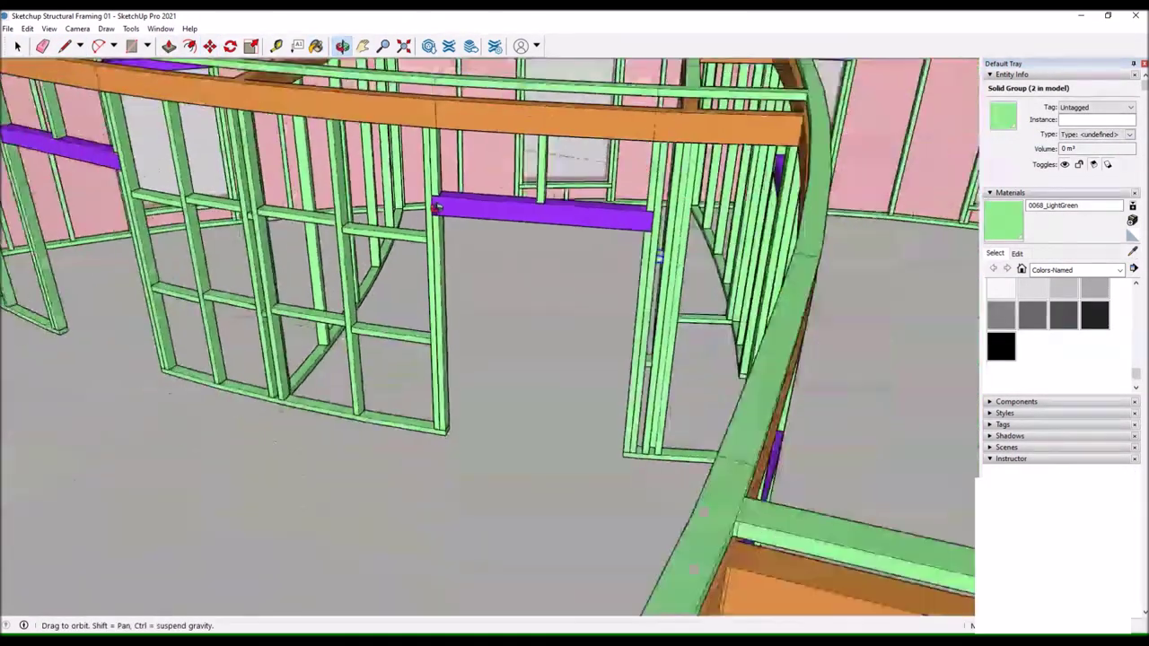
scroll("down", 3)
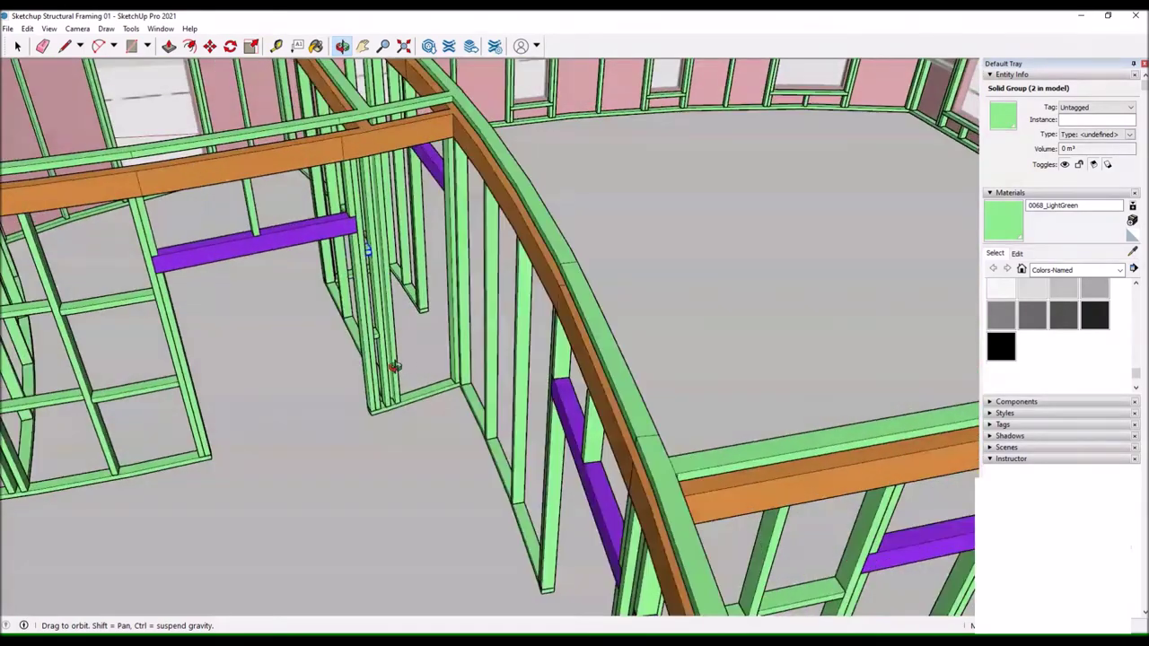
key("l")
scroll("up", 3)
left_click(79, 479)
key("Escape")
scroll("down", 3)
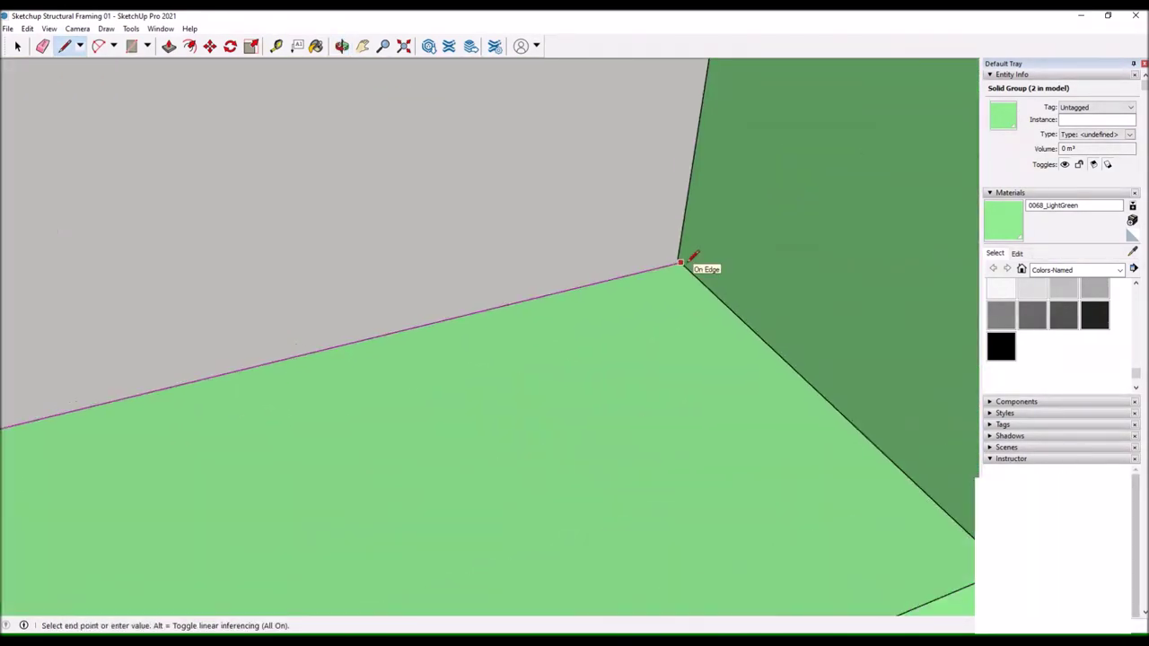
scroll("down", 3)
Select the white blocking blank and start a line at a stud's lower corner.
left_click(503, 422)
key("m")
scroll("down", 3)
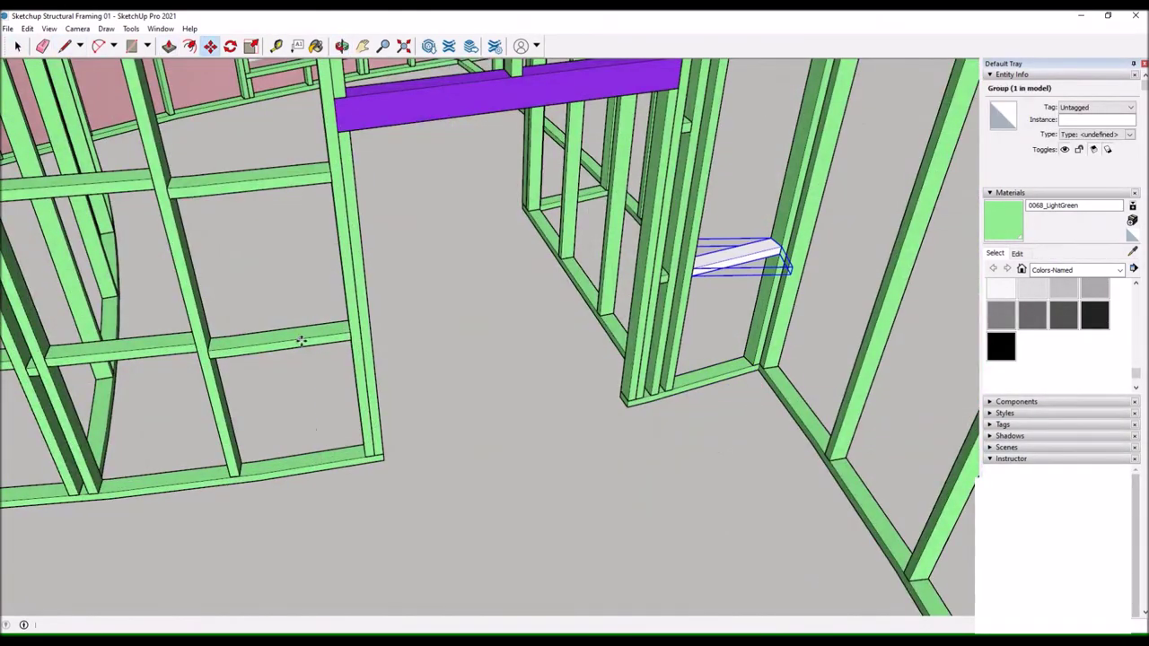
scroll("down", 3)
key("l")
scroll("up", 3)
left_click(166, 595)
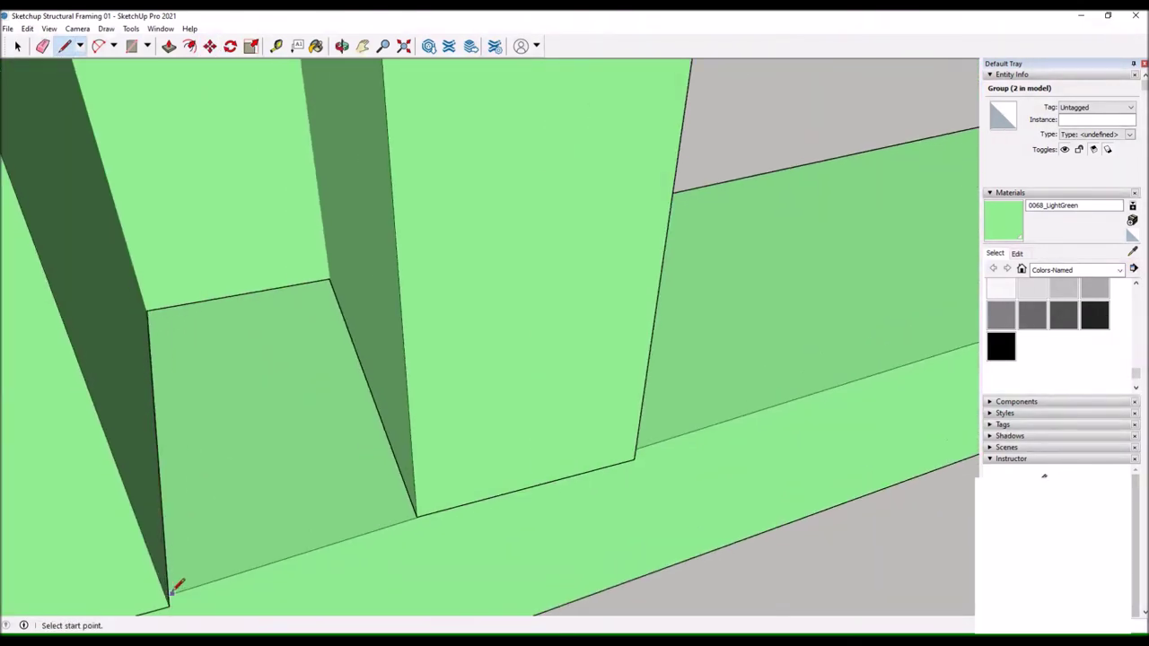
scroll("down", 3)
key("space")
scroll("down", 3)
Select a framing group in the wall and view it from a new angle.
left_click(151, 226)
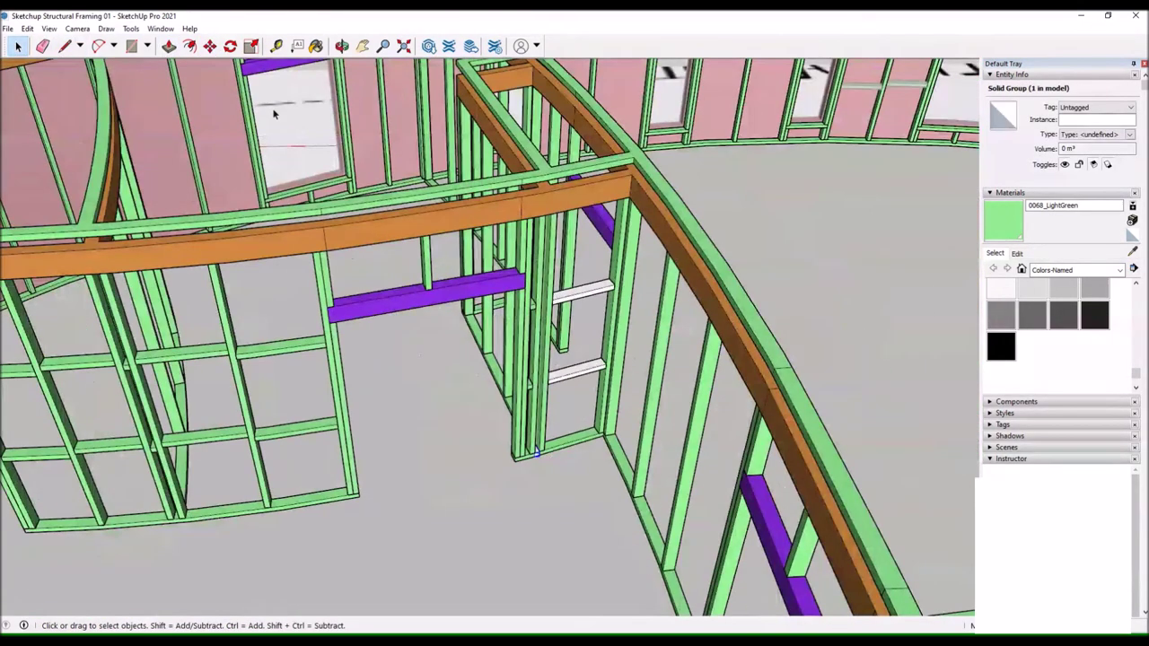
key("m")
scroll("up", 3)
key("space")
scroll("down", 3)
left_click_drag(567, 263, 521, 254)
scroll("up", 3)
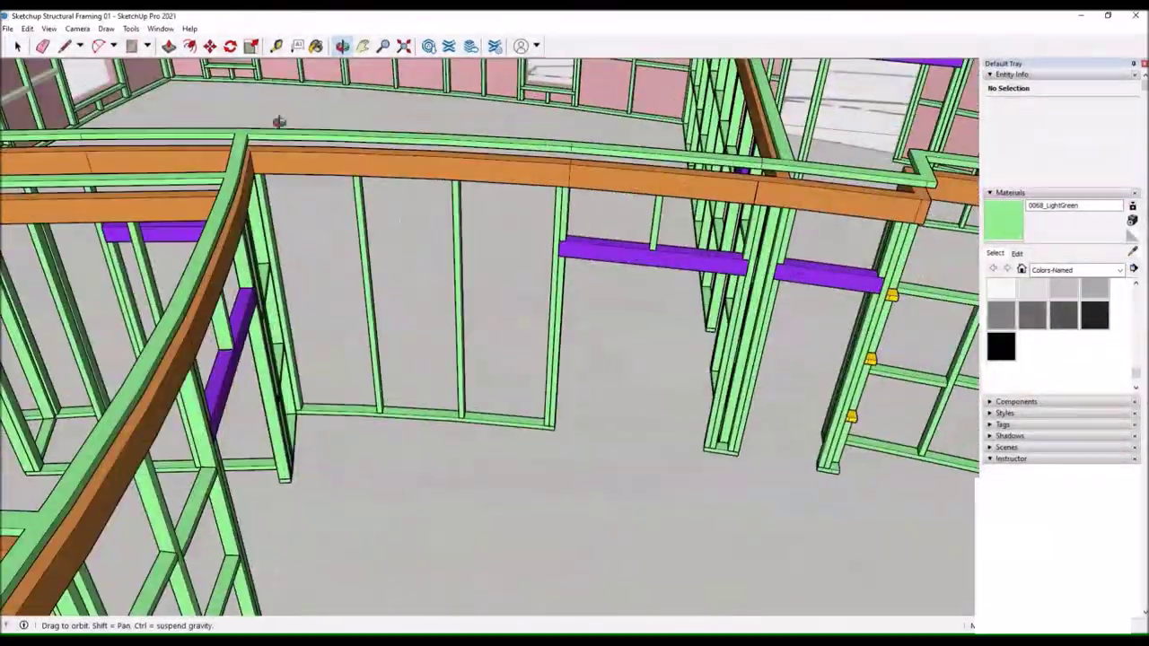
Draw a line between two stud corners to close a face across the plate gap.
key("l")
left_click(282, 398)
scroll("up", 3)
scroll("up", 3)
scroll("up", 3)
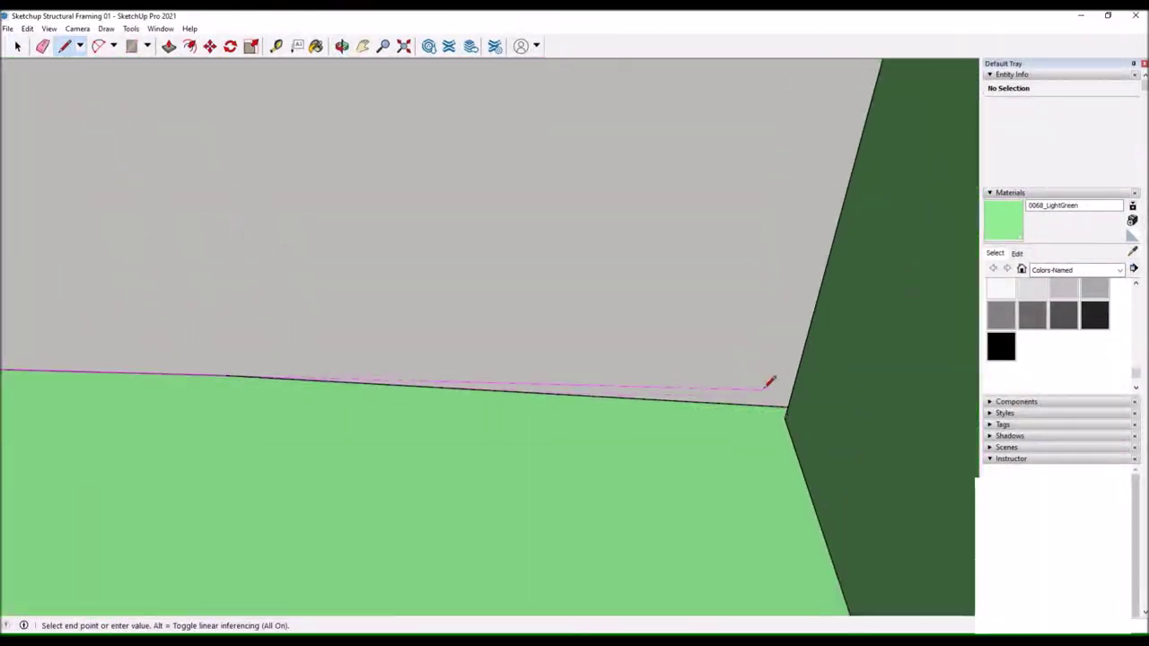
left_click(782, 406)
scroll("down", 3)
left_click(269, 441)
Select the newly closed face, then clear the selection and orbit around the wall framing.
key("space")
scroll("up", 3)
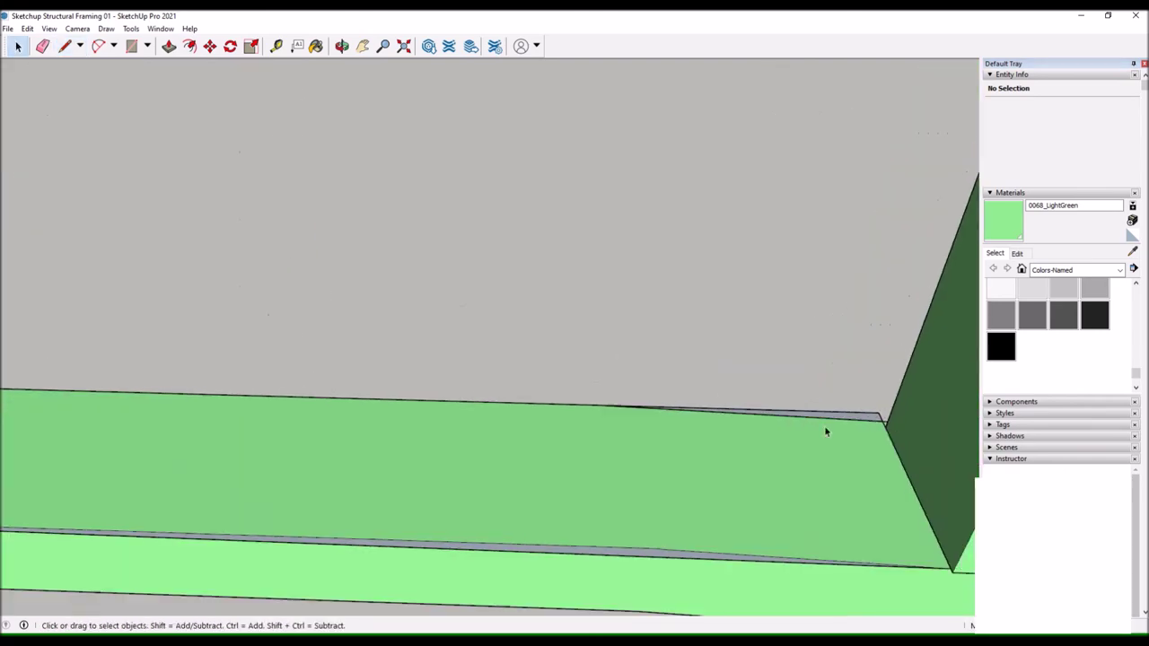
left_click(855, 420)
key("l")
left_click(258, 403)
scroll("up", 3)
key("space")
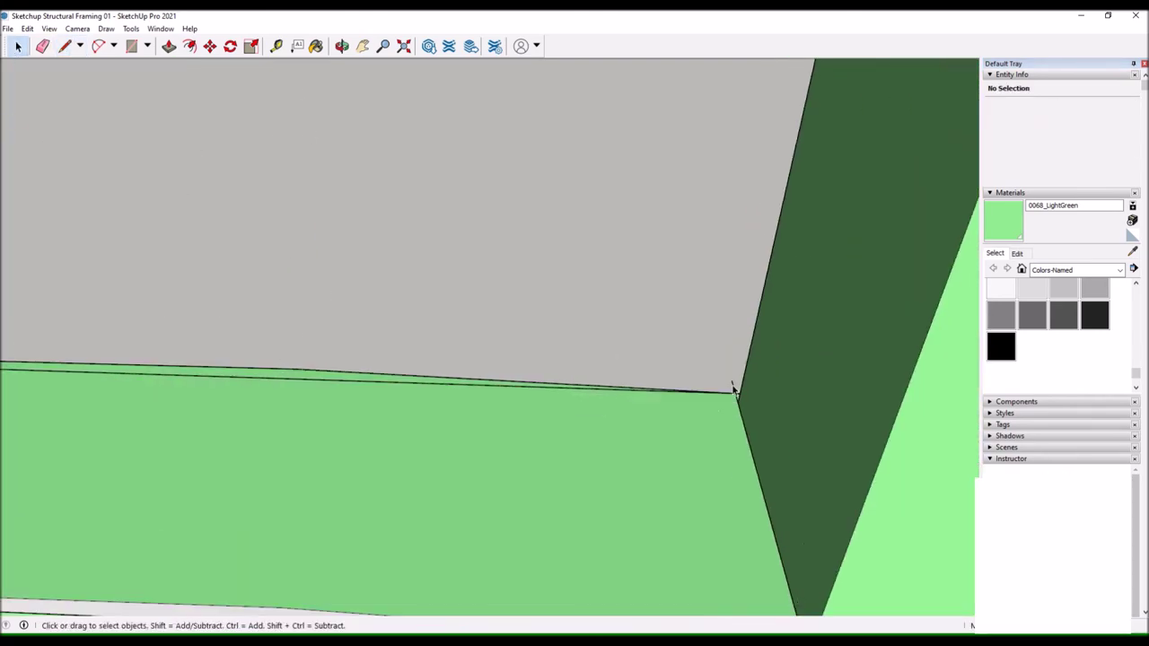
key("p")
scroll("down", 3)
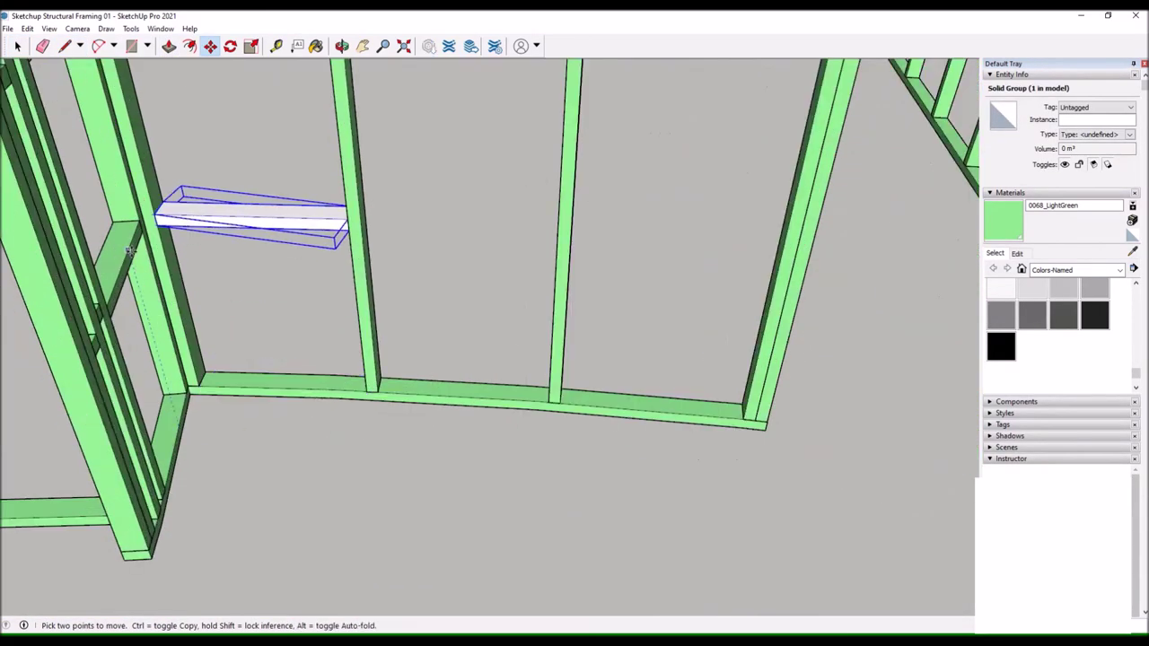
left_click_drag(125, 281, 103, 350)
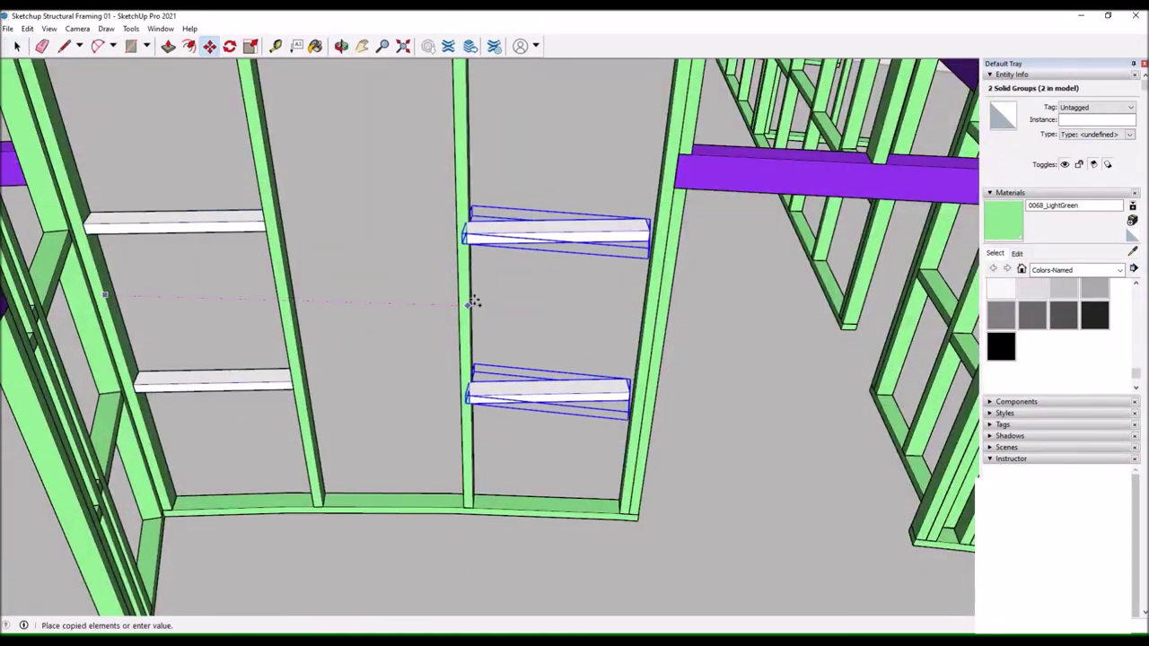
scroll("up", 3)
Draw a line along the plate edge from the stud-to-plate corner.
left_click(300, 437)
scroll("down", 3)
scroll("up", 3)
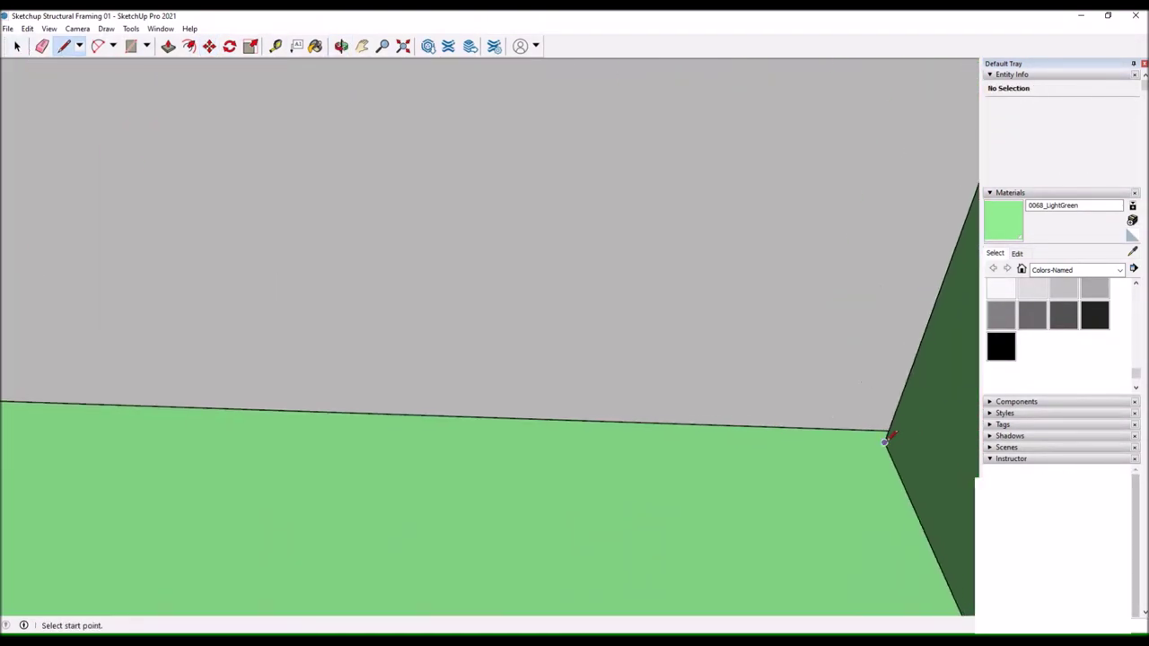
scroll("down", 3)
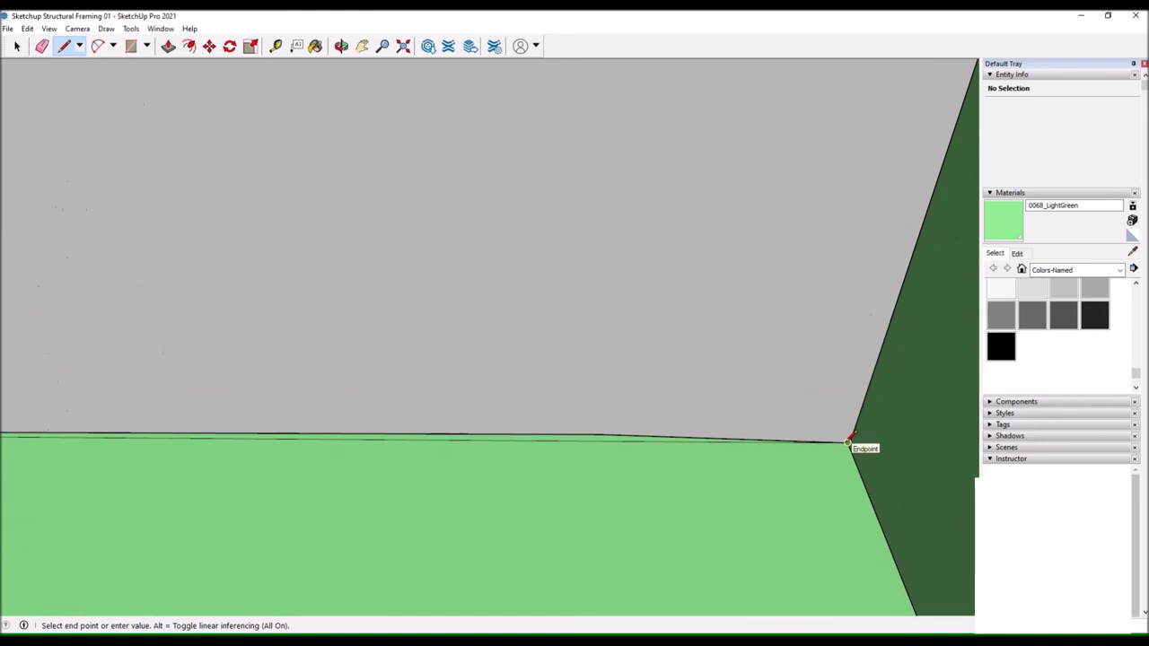
left_click(238, 589)
scroll("up", 3)
scroll("down", 3)
scroll("up", 3)
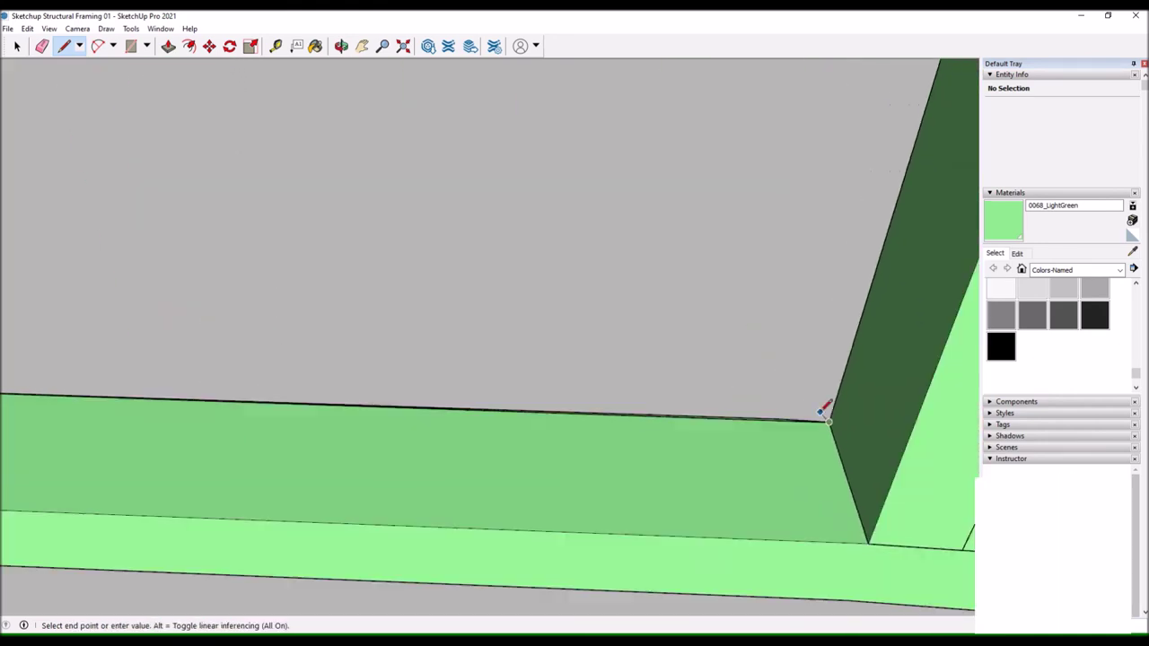
scroll("down", 3)
key("p")
key("space")
scroll("down", 3)
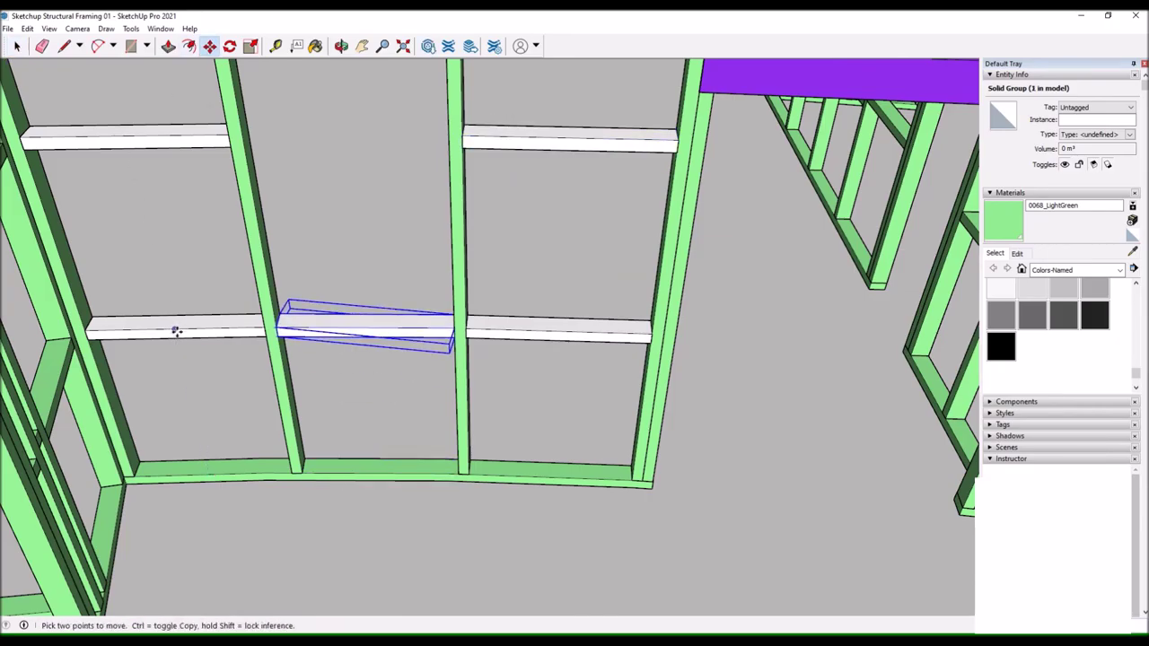
Place the copied blocking blank between the studs.
left_click(128, 133)
key("b")
scroll("down", 3)
scroll("down", 3)
scroll("down", 3)
scroll("down", 3)
scroll("up", 3)
scroll("up", 3)
Draw a line on the plate from one stud's corner to the next stud's corner.
key("l")
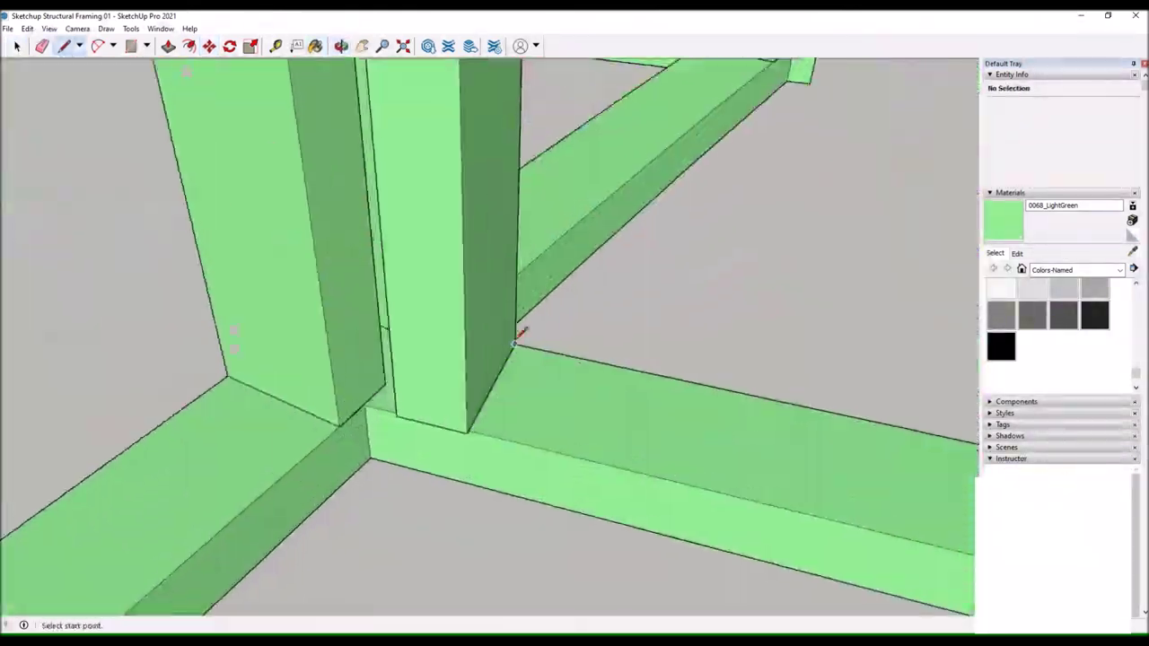
scroll("up", 3)
scroll("down", 3)
key("p")
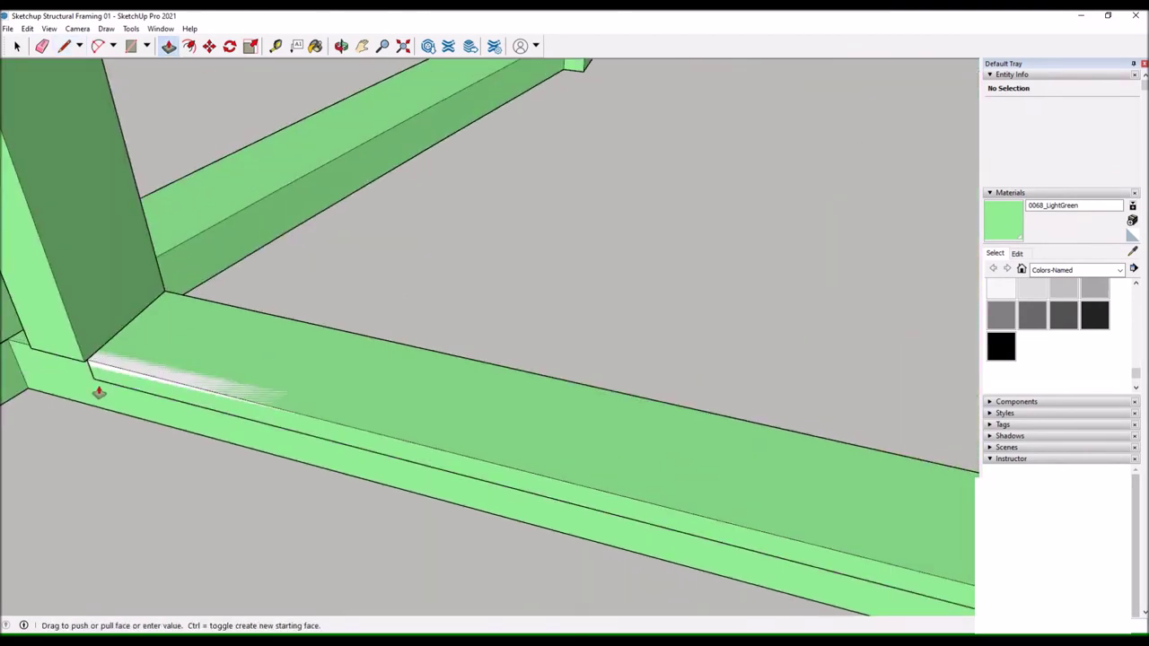
scroll("down", 3)
key("l")
scroll("up", 3)
scroll("up", 3)
scroll("down", 3)
left_click(849, 413)
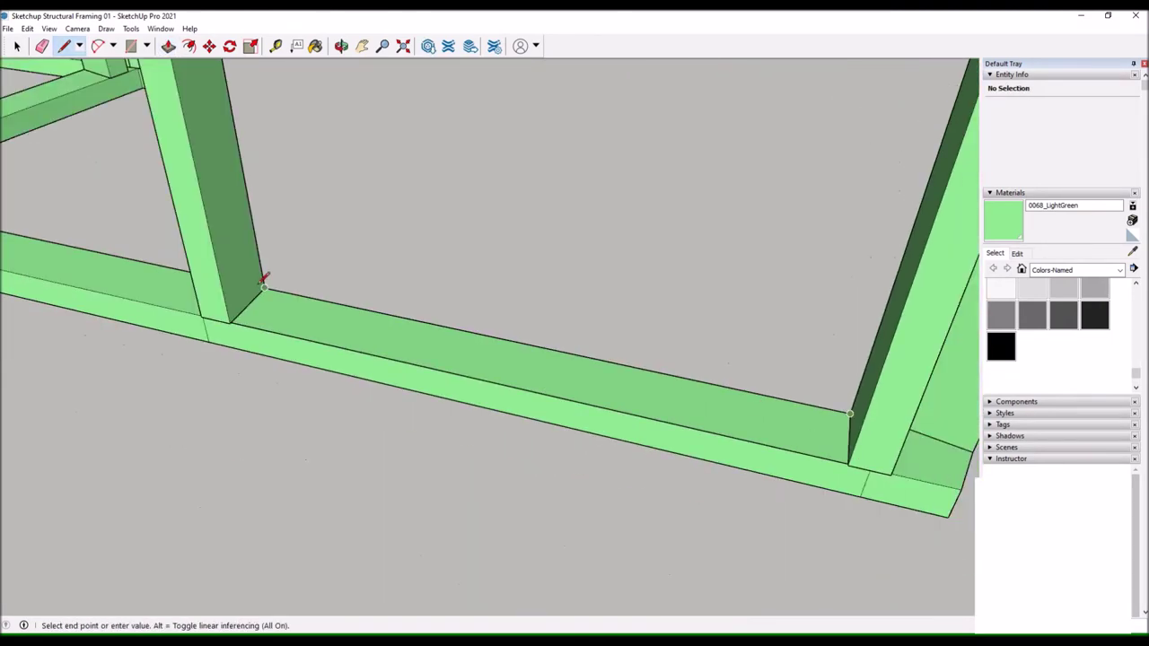
left_click(263, 281)
Make the new shape a group and move it down to the floor plate.
key("p")
scroll("down", 3)
right_click(262, 385)
left_click(359, 490)
key("m")
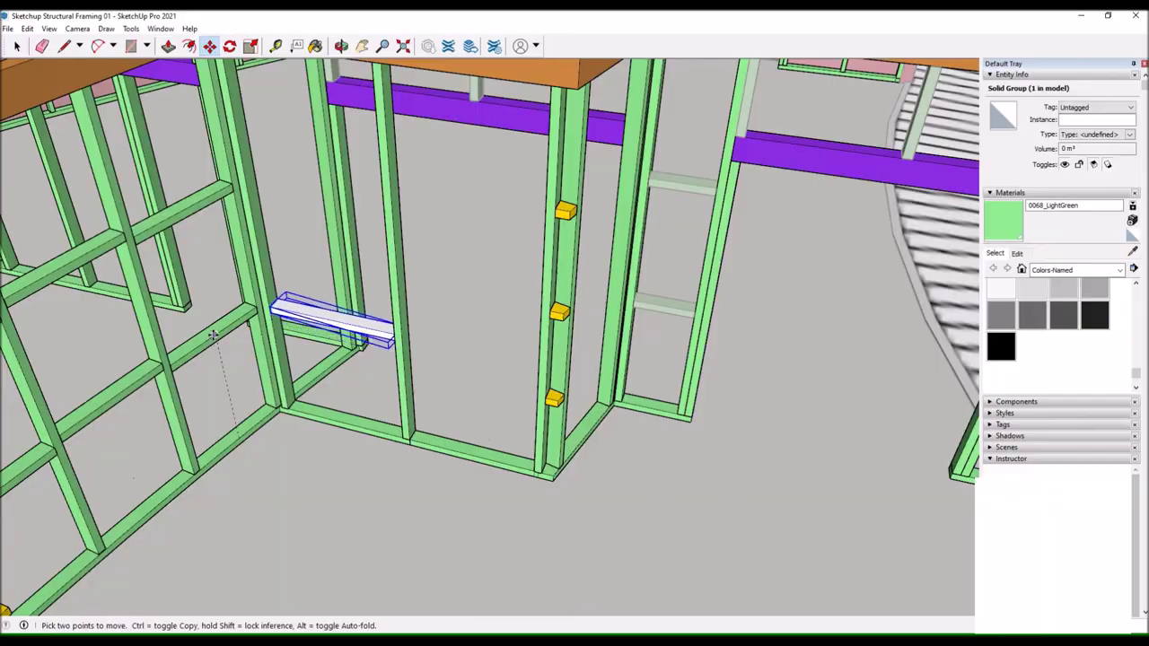
left_click_drag(215, 340, 226, 496)
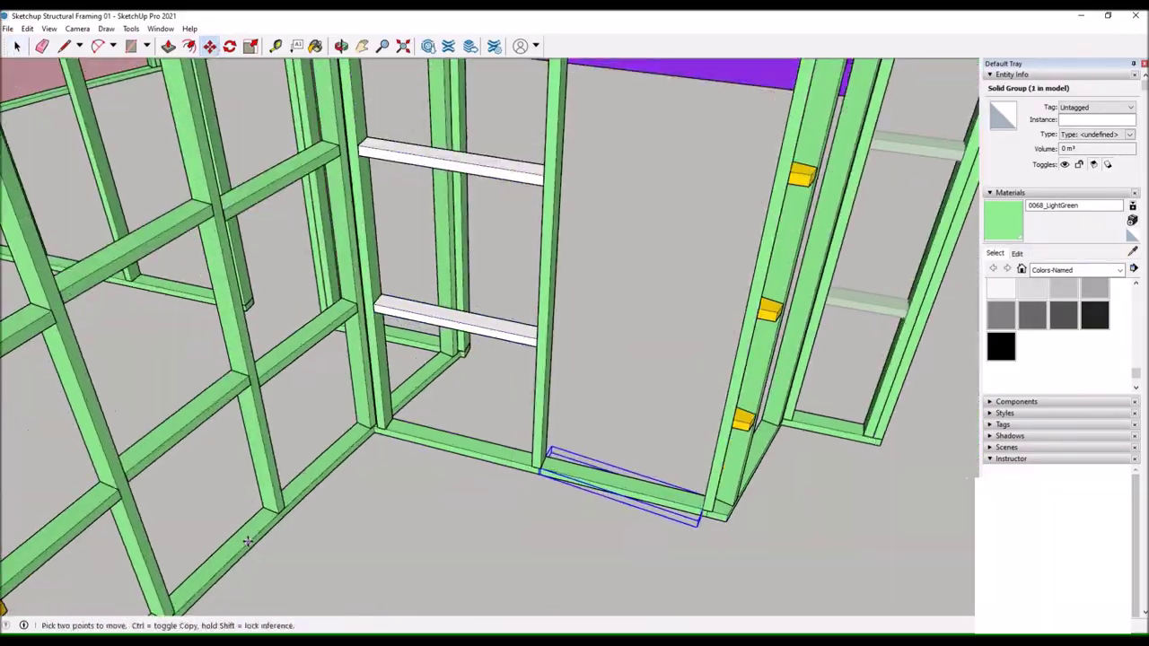
Finish the new plate piece in the gap after viewing the whole framing.
left_click_drag(611, 248, 538, 296)
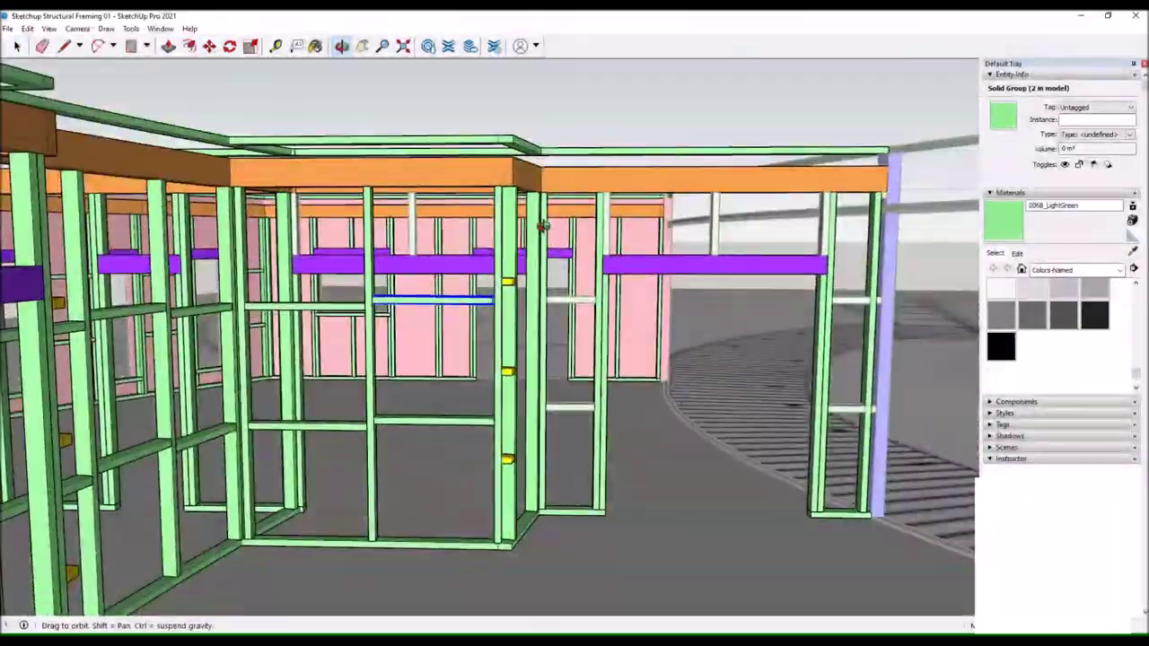
key("l")
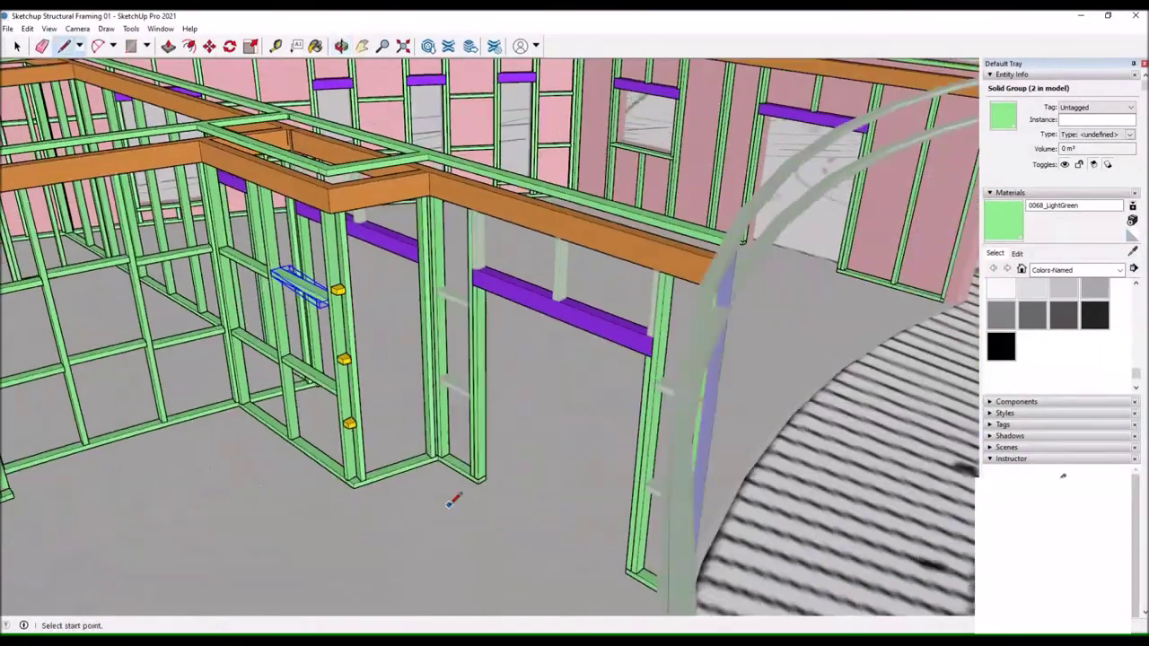
scroll("up", 3)
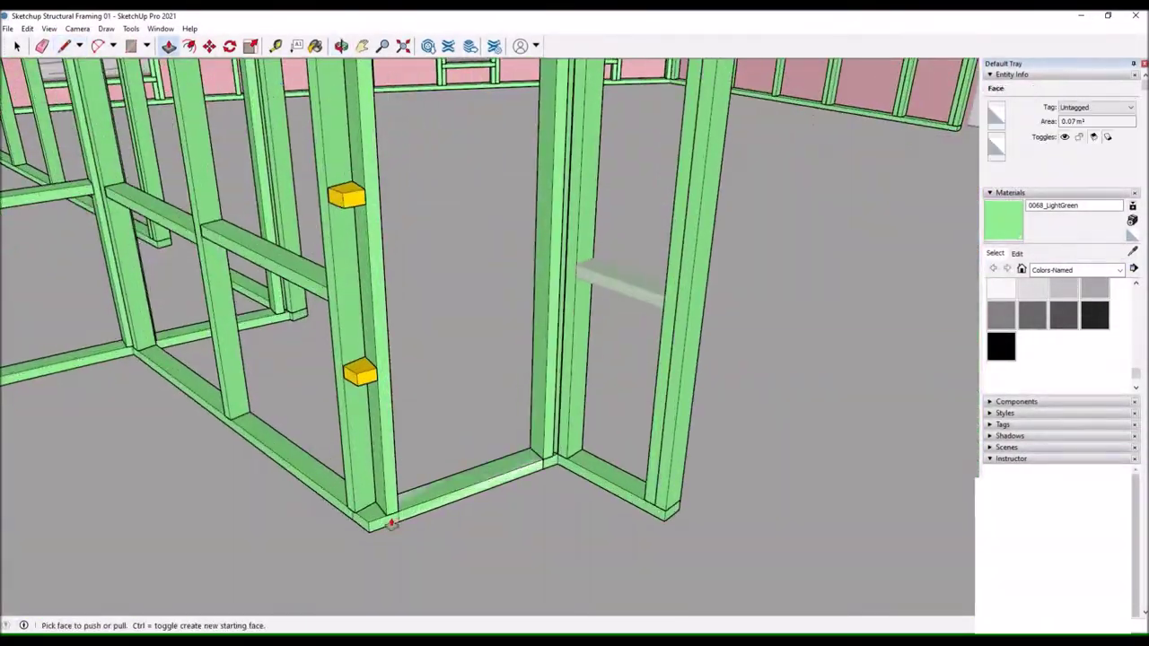
left_click(207, 46)
scroll("down", 3)
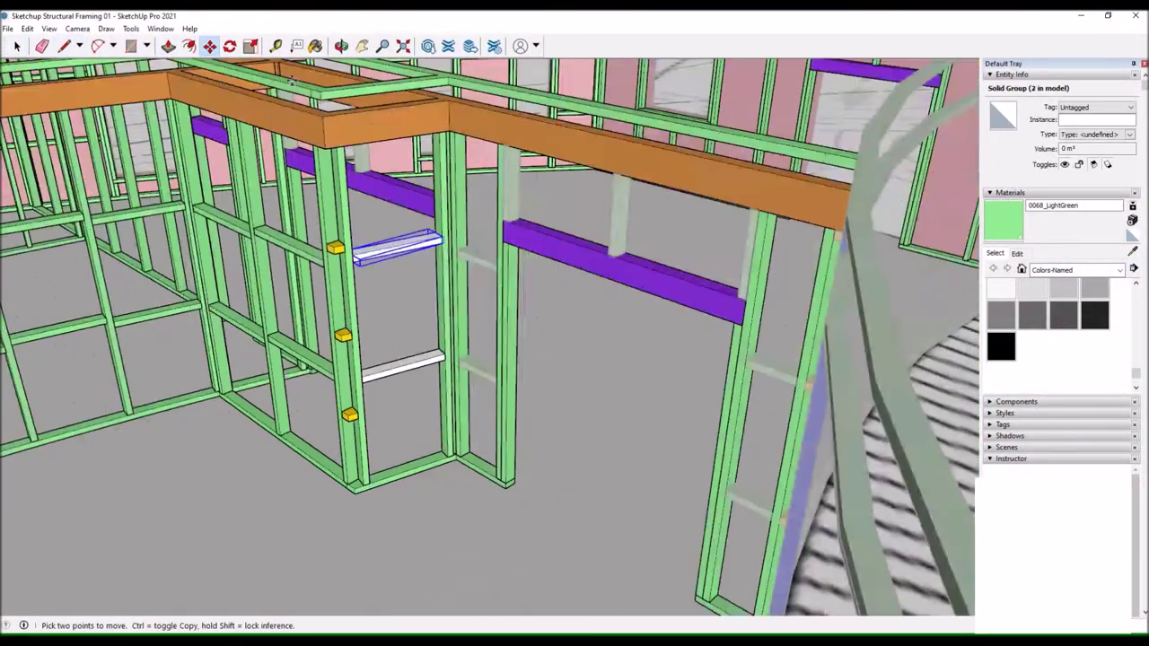
Close another plate gap between studs with a face and extrude it to plate thickness.
left_click_drag(306, 462, 310, 255)
key("l")
scroll("up", 3)
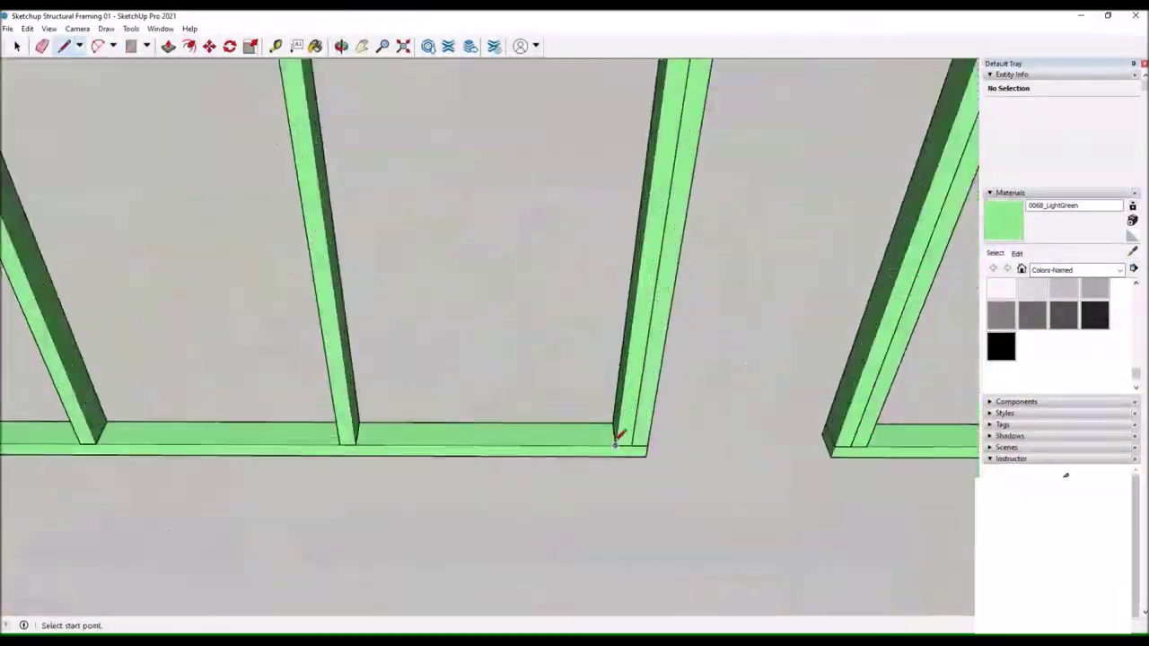
scroll("up", 3)
left_click(718, 409)
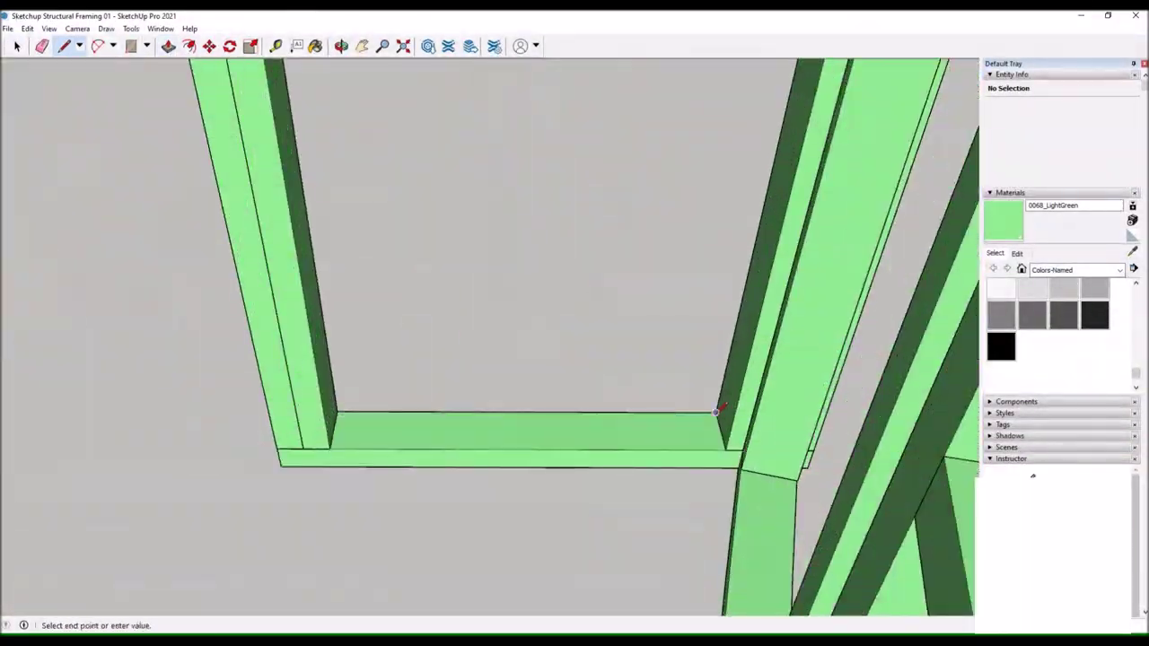
left_click_drag(662, 397, 297, 430)
left_click(878, 404)
key("p")
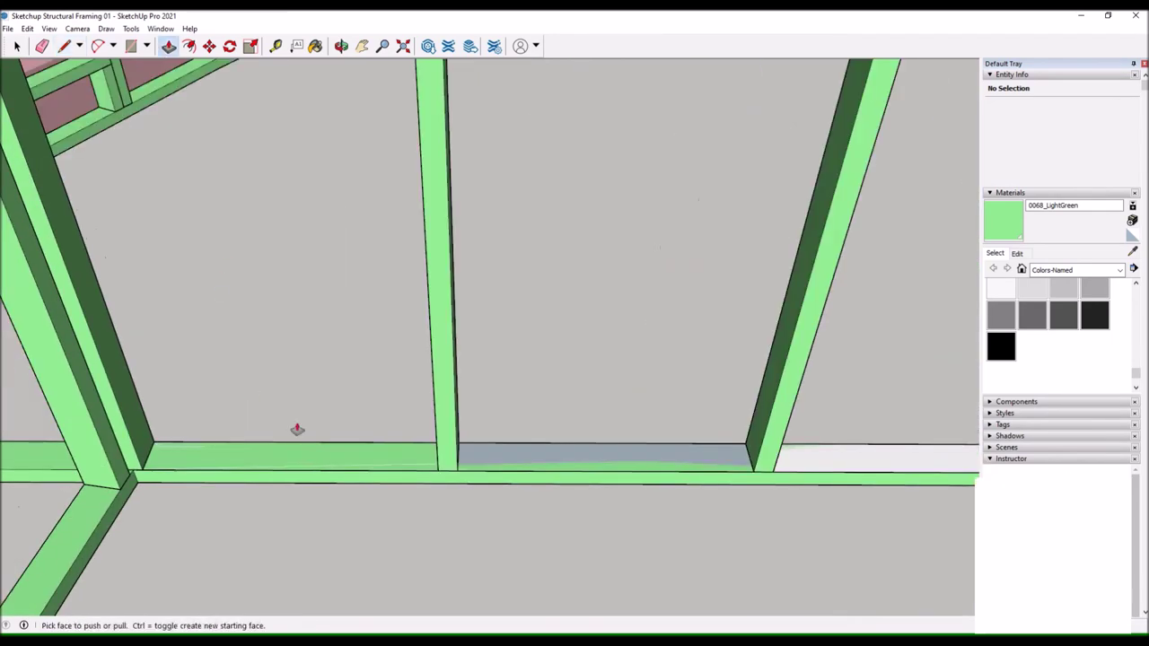
left_click(766, 488)
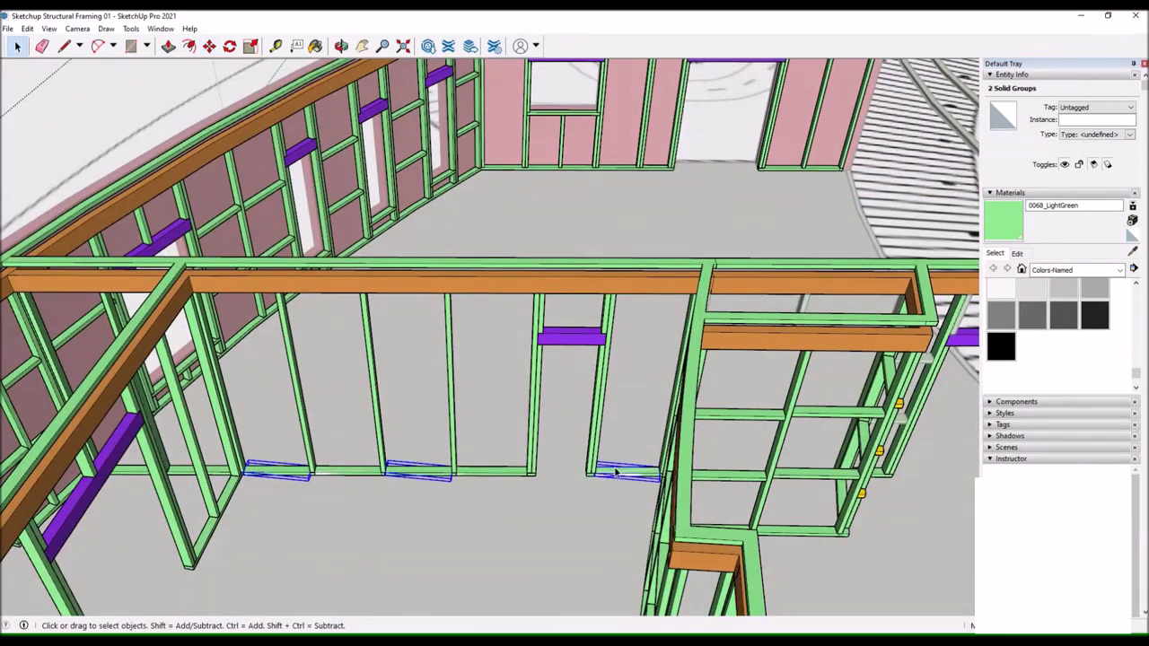
Draw across a stud gap on the plate, extrude it, and group the new piece.
left_click(209, 46)
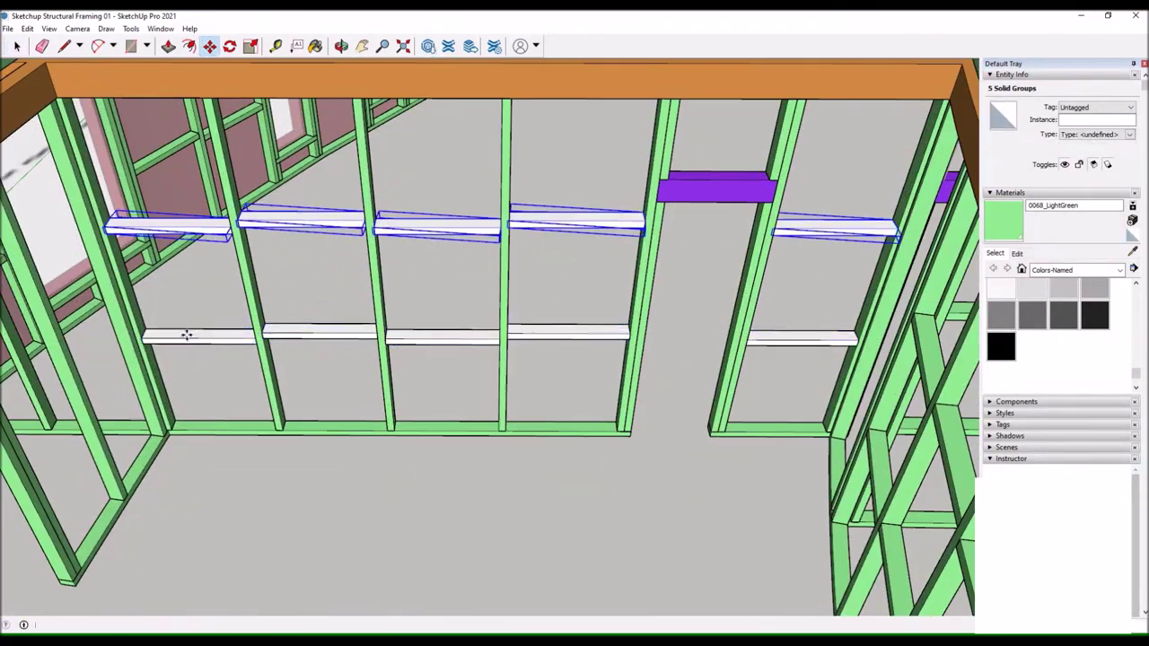
left_click_drag(274, 120, 79, 61)
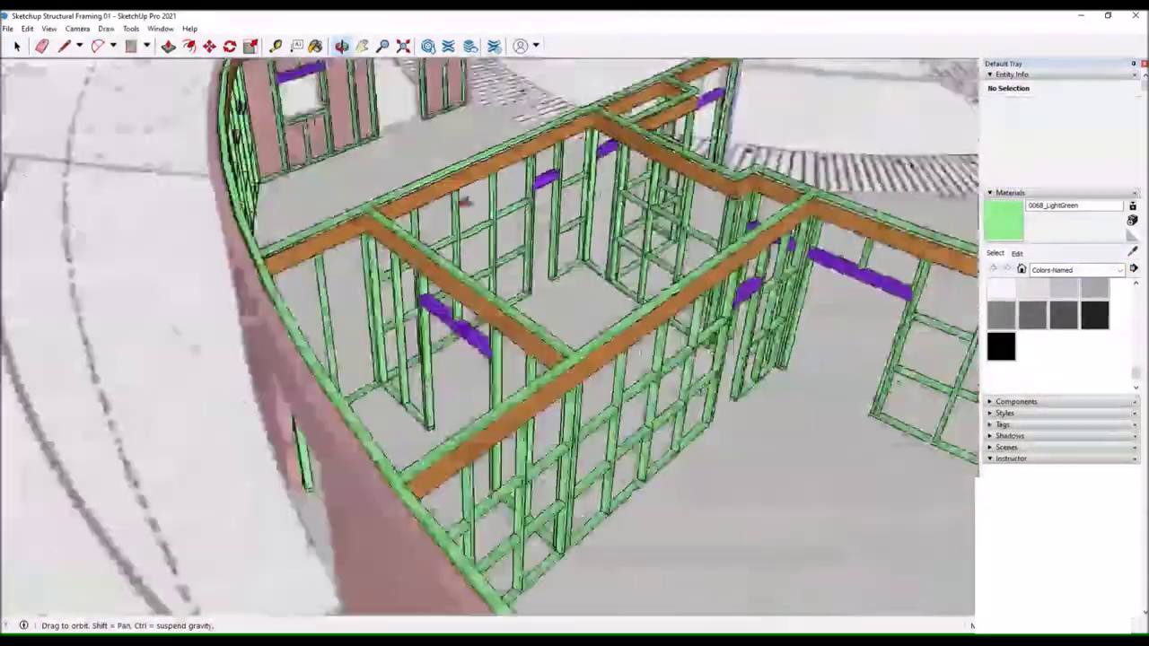
key("l")
left_click(565, 309)
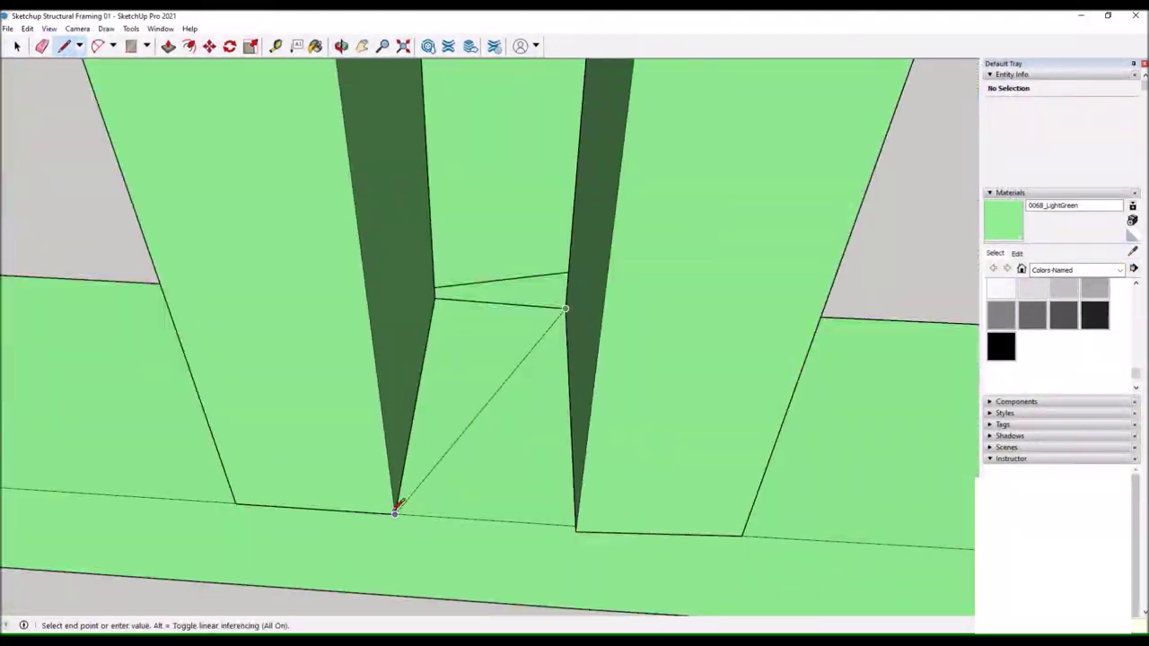
scroll("down", 3)
scroll("down", 3)
key("p")
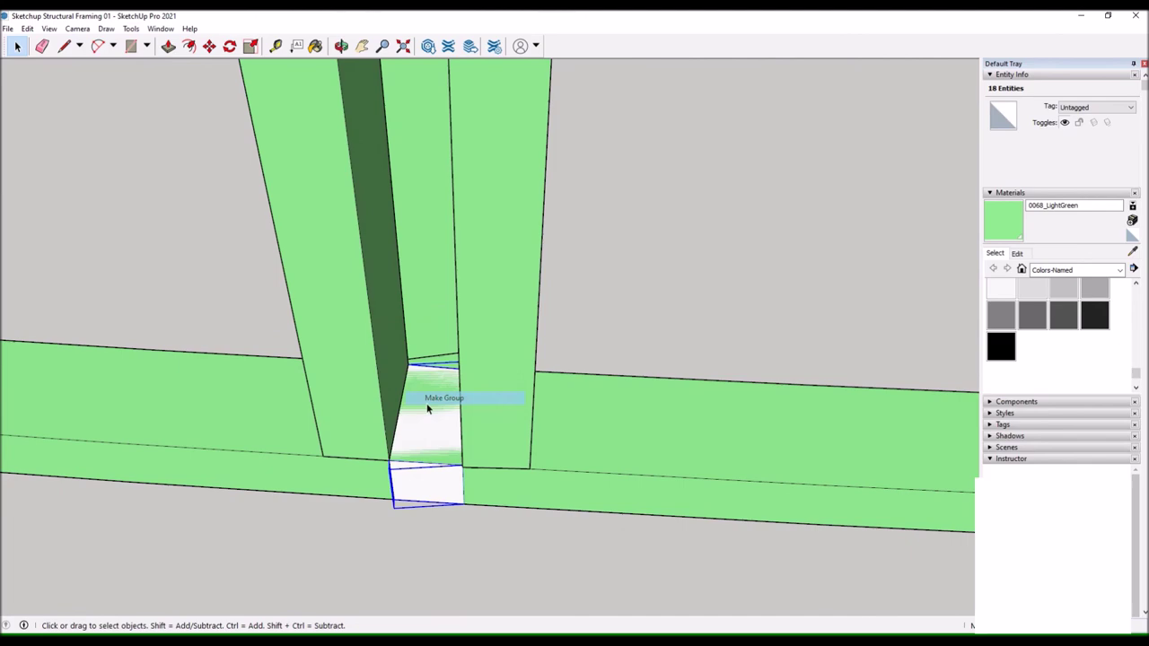
left_click(444, 398)
key("m")
Orbit out to a wide view of the framed walls.
left_click_drag(646, 391, 476, 374)
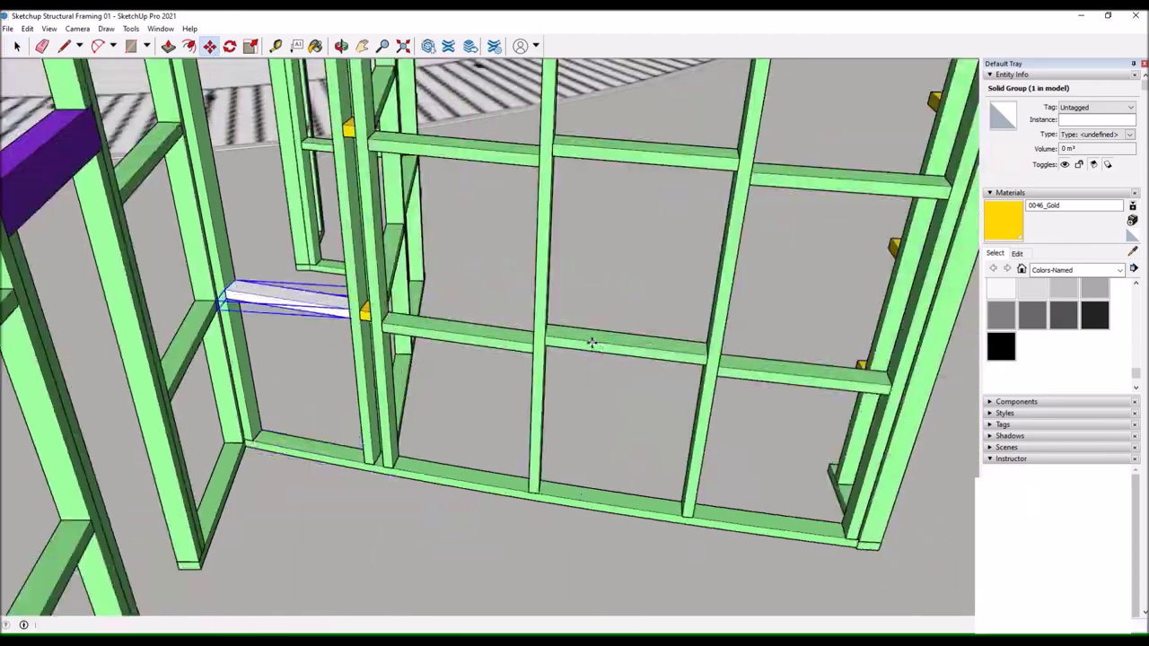
left_click_drag(330, 271, 613, 258)
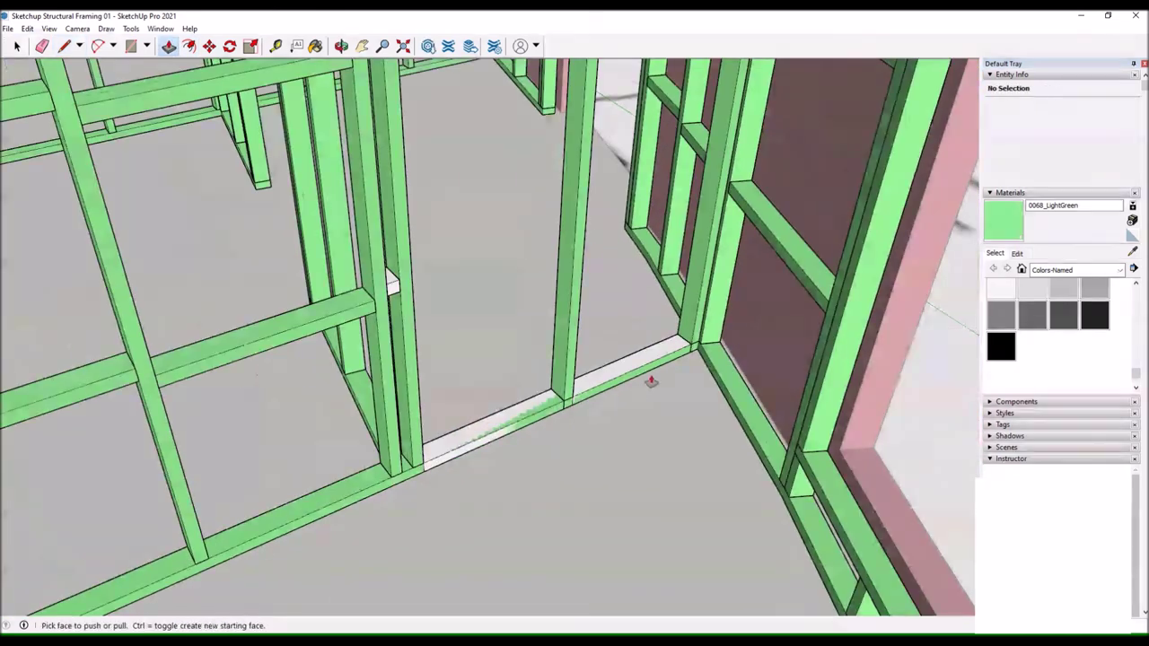
left_click(209, 45)
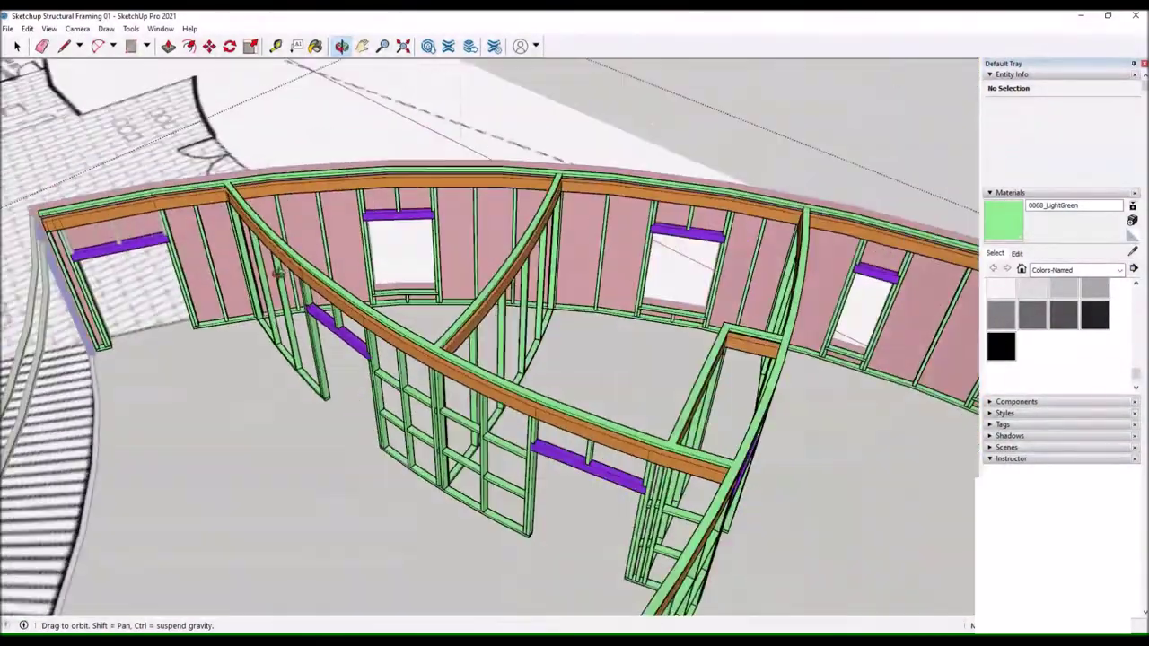
Start lines across the curved wall's plate gap, then cancel the unfinished line.
key("l")
left_click(263, 393)
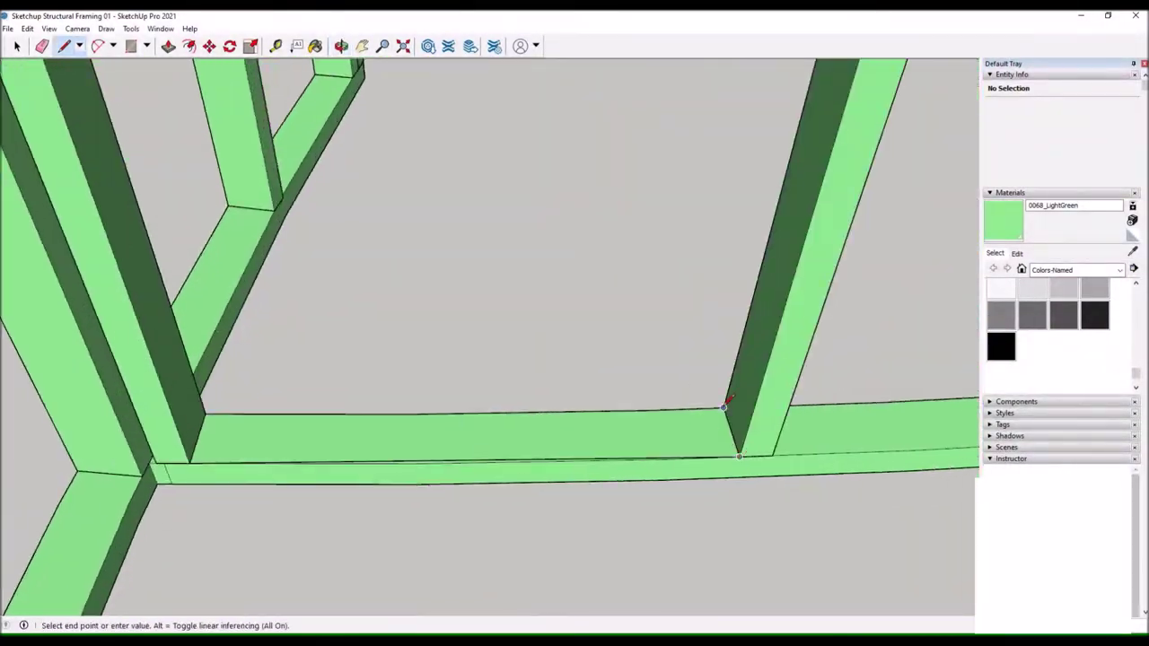
key("l")
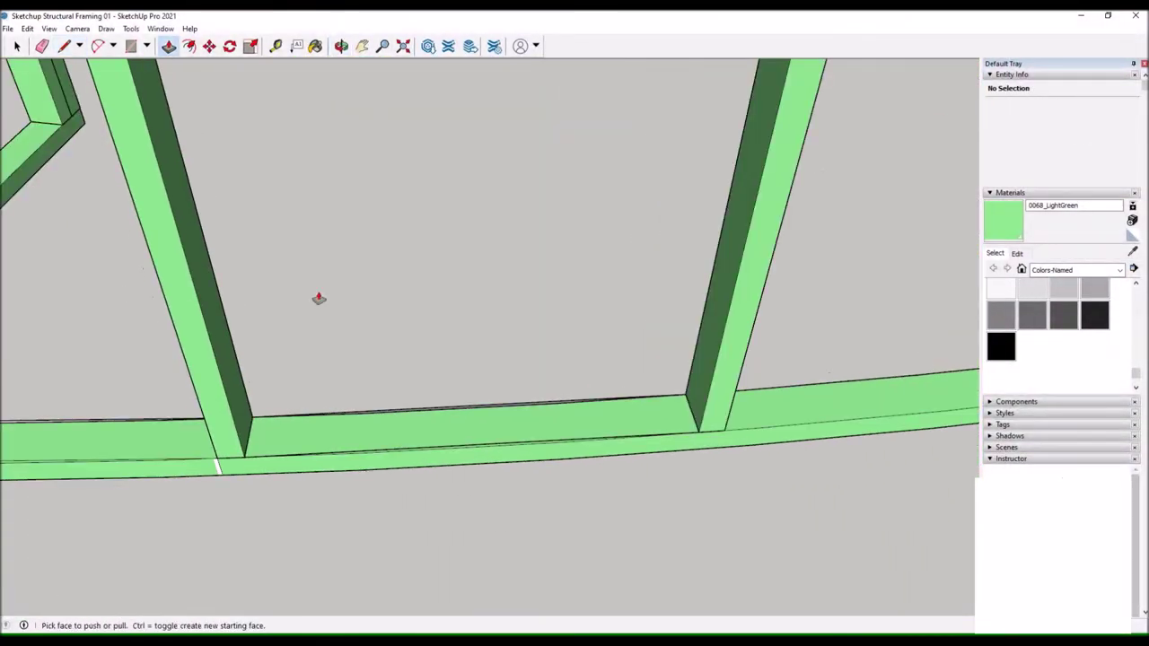
left_click(241, 499)
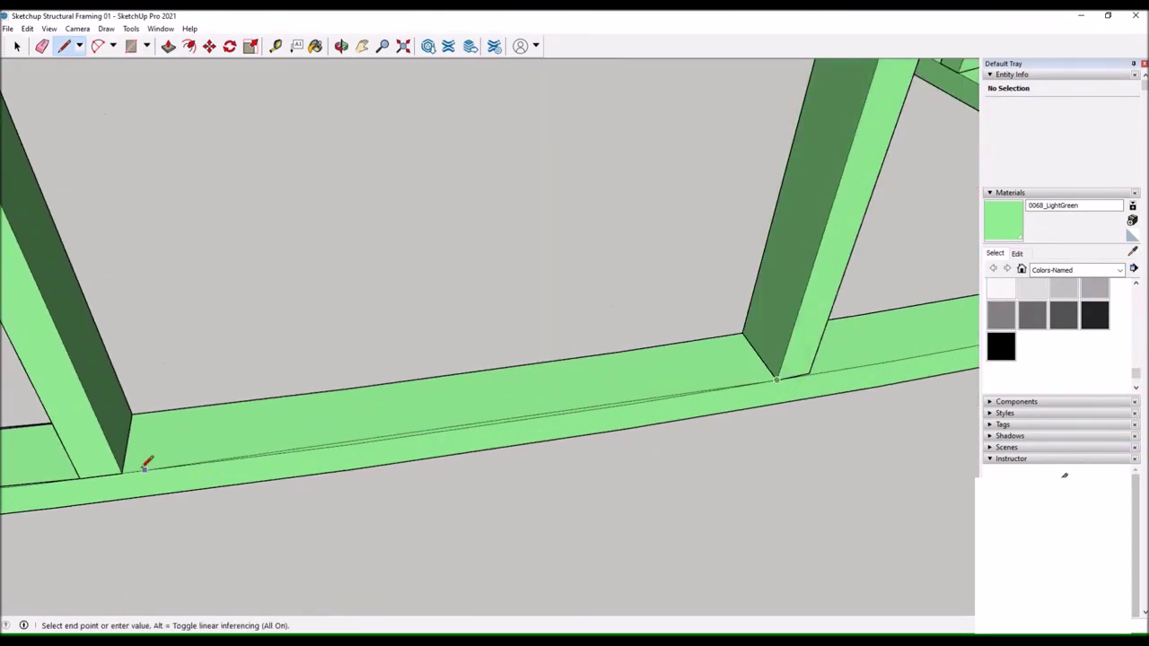
left_click_drag(256, 577, 884, 494)
scroll("down", 3)
key("Escape")
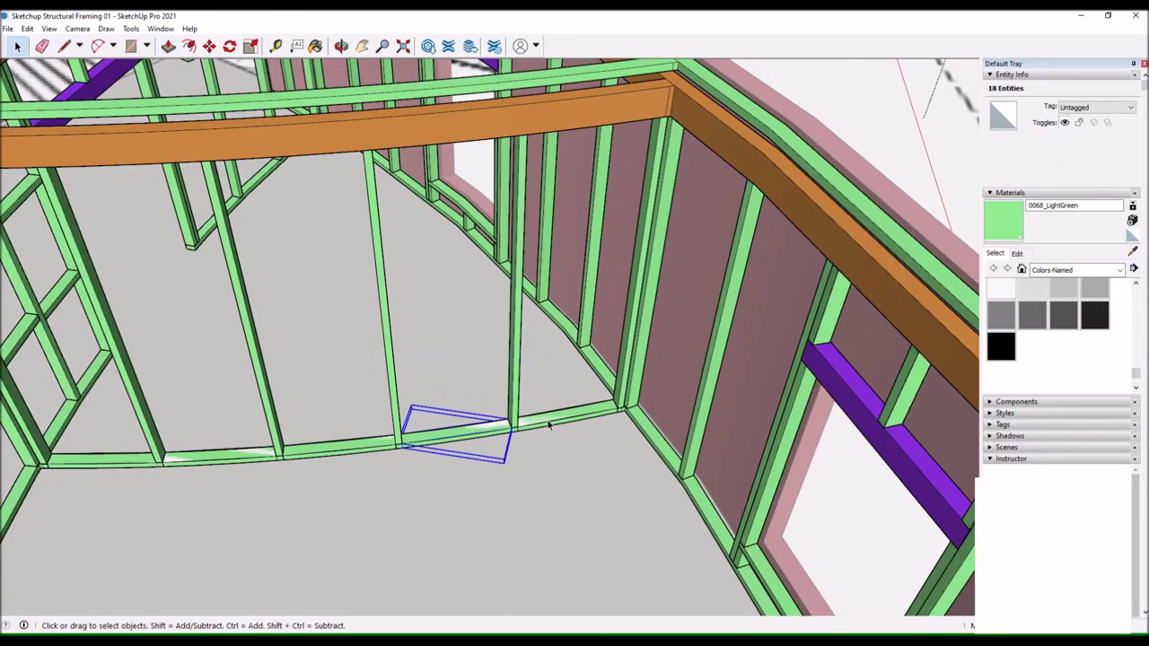
Select the new curved plate piece and view the whole framed building.
scroll("up", 3)
scroll("down", 3)
left_click(290, 469)
scroll("up", 3)
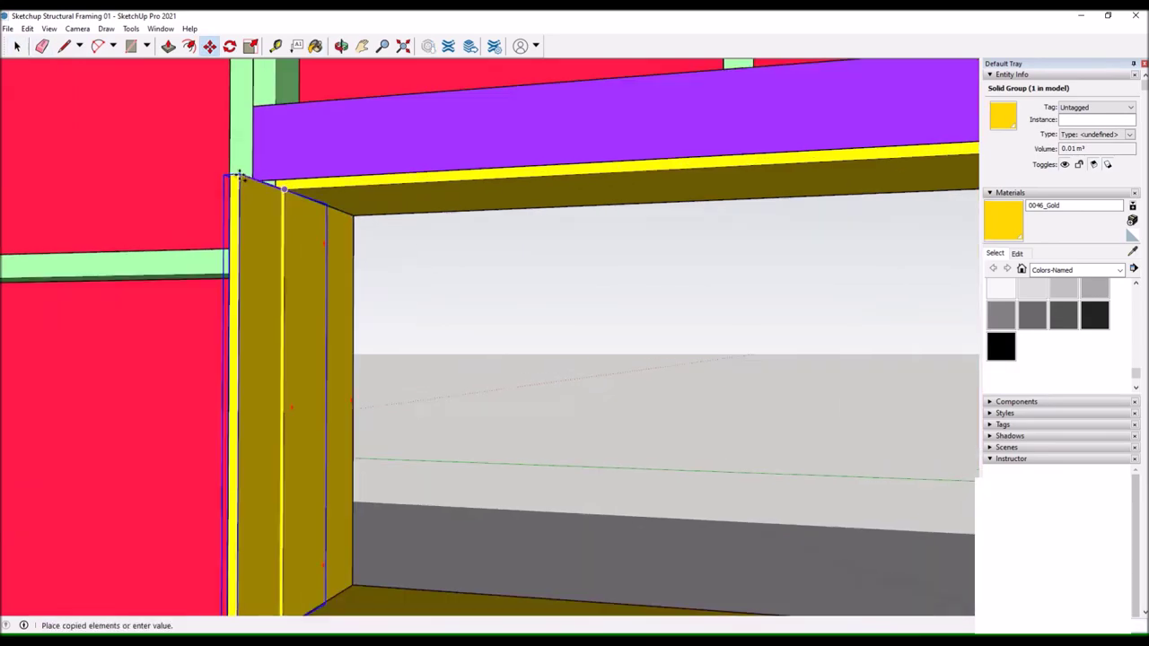
left_click_drag(661, 296, 521, 484)
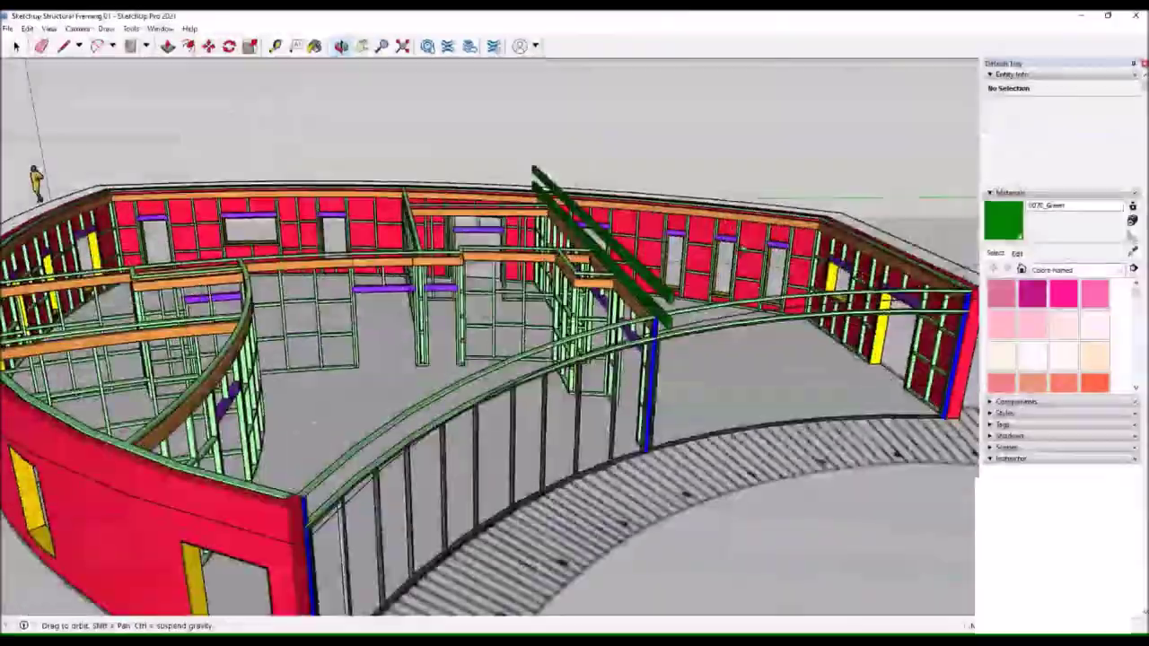
Zoom in on the white wall panel and select its face with Offset.
scroll("up", 3)
key("l")
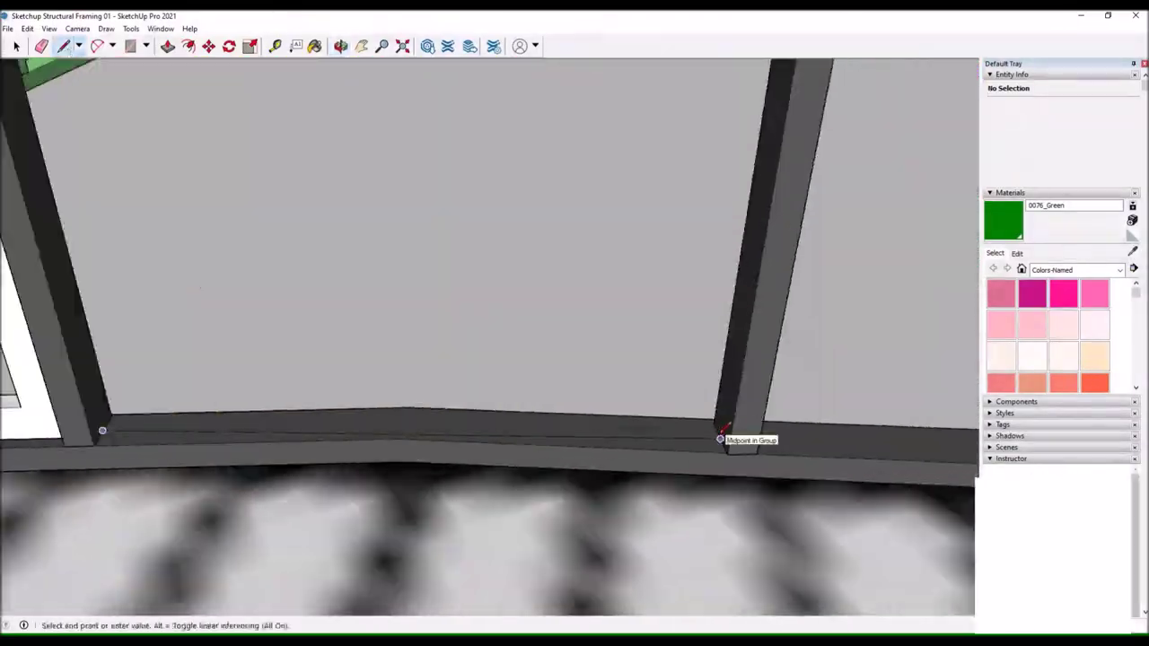
scroll("down", 3)
scroll("up", 3)
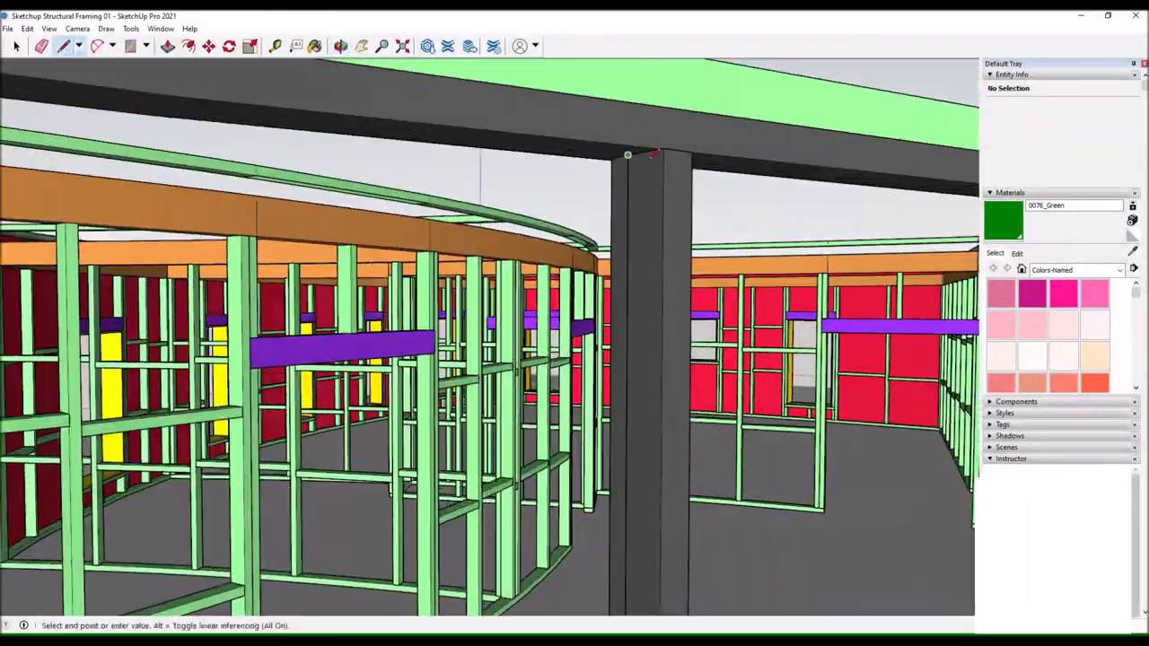
left_click_drag(628, 154, 588, 290)
key("p")
key("space")
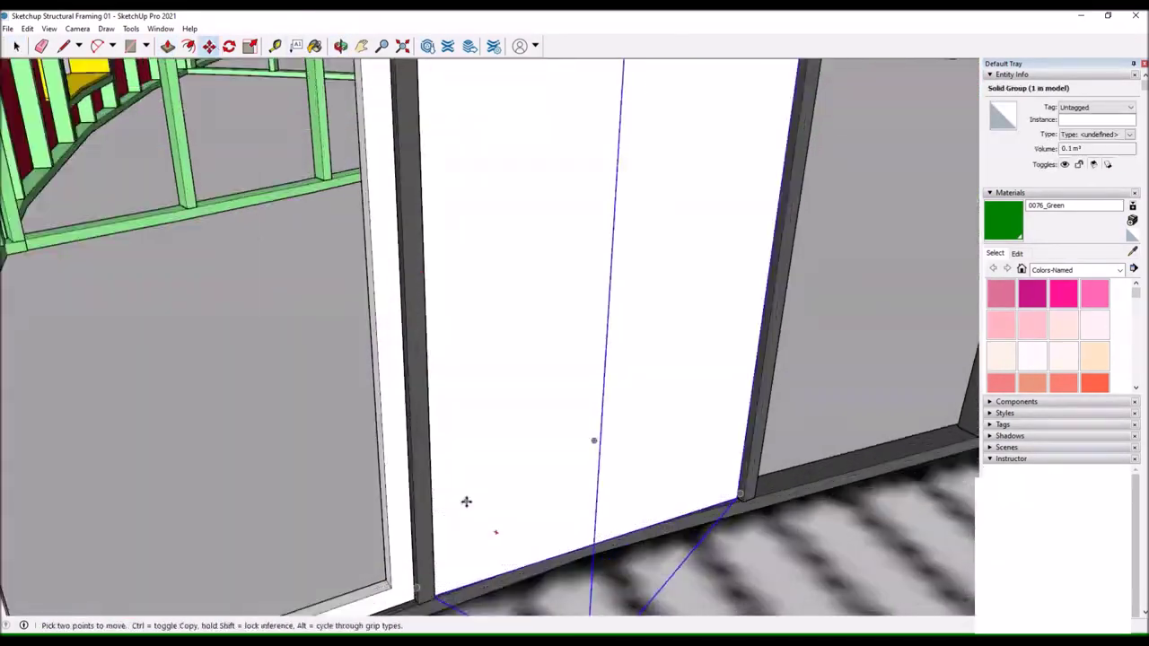
key("f")
left_click(428, 338)
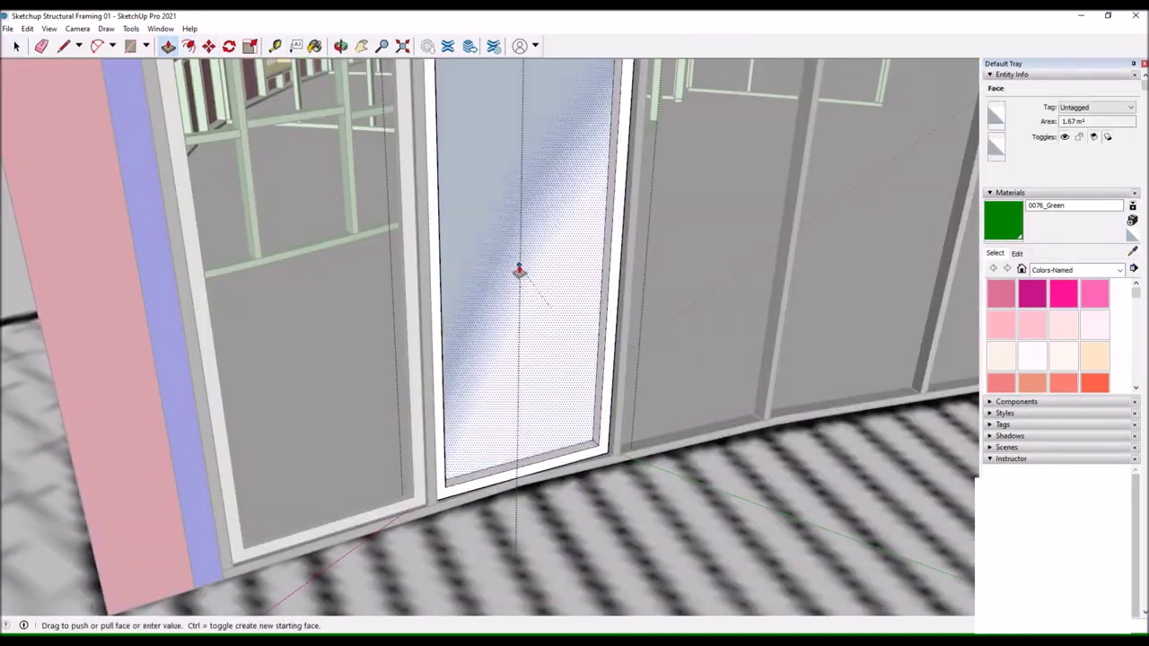
scroll("down", 3)
left_click_drag(520, 271, 574, 323)
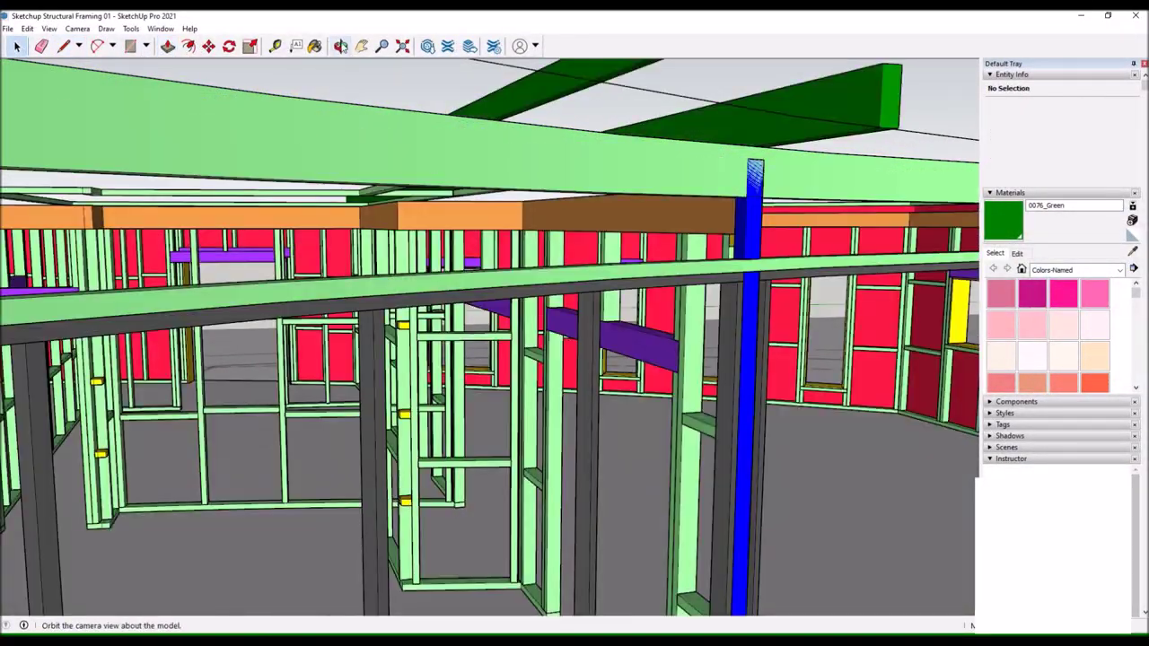
Raise the base slab into a block under the posts.
left_click_drag(305, 138, 609, 316)
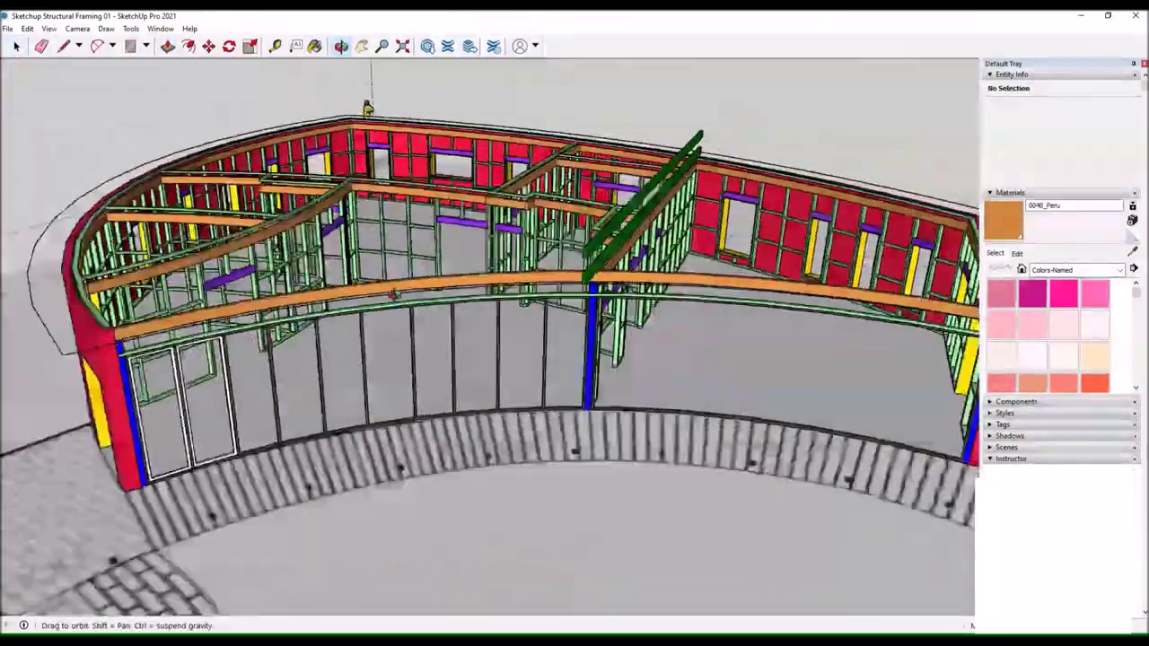
key("l")
left_click(405, 447)
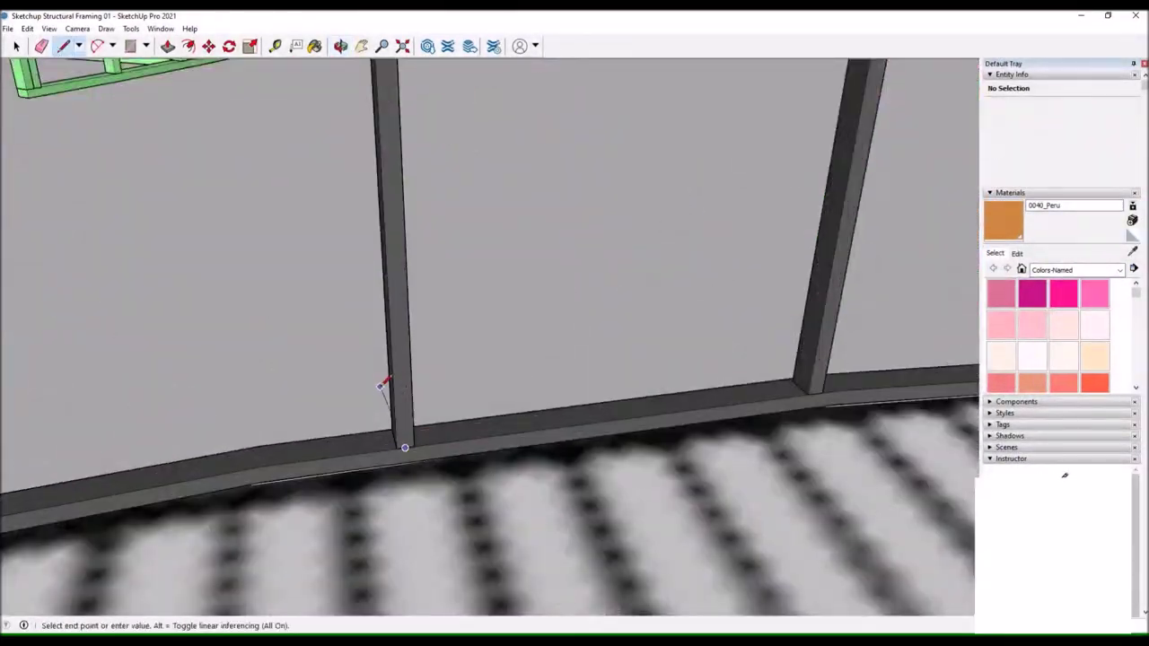
left_click_drag(396, 447, 779, 372)
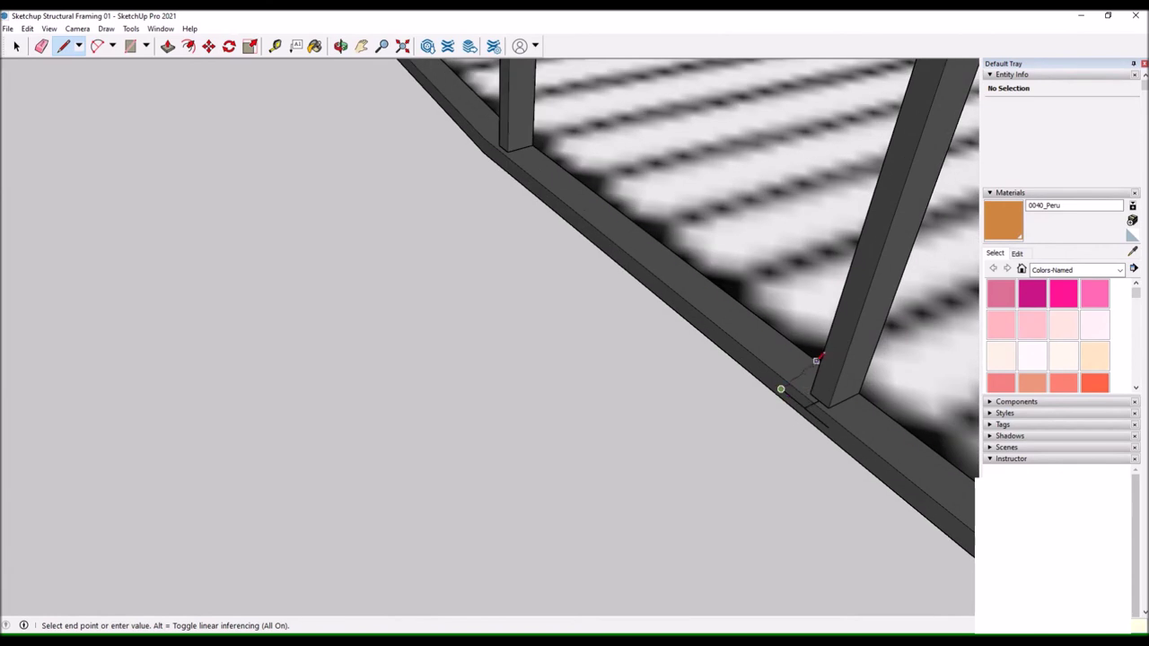
left_click_drag(649, 132, 80, 47)
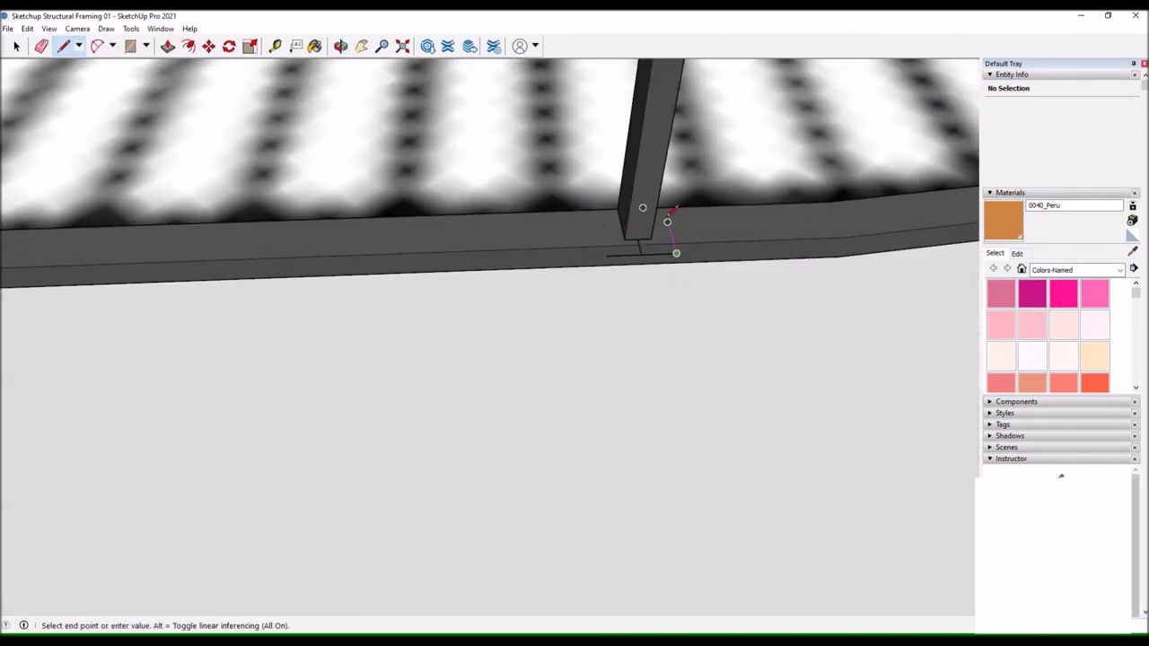
key("m")
scroll("up", 3)
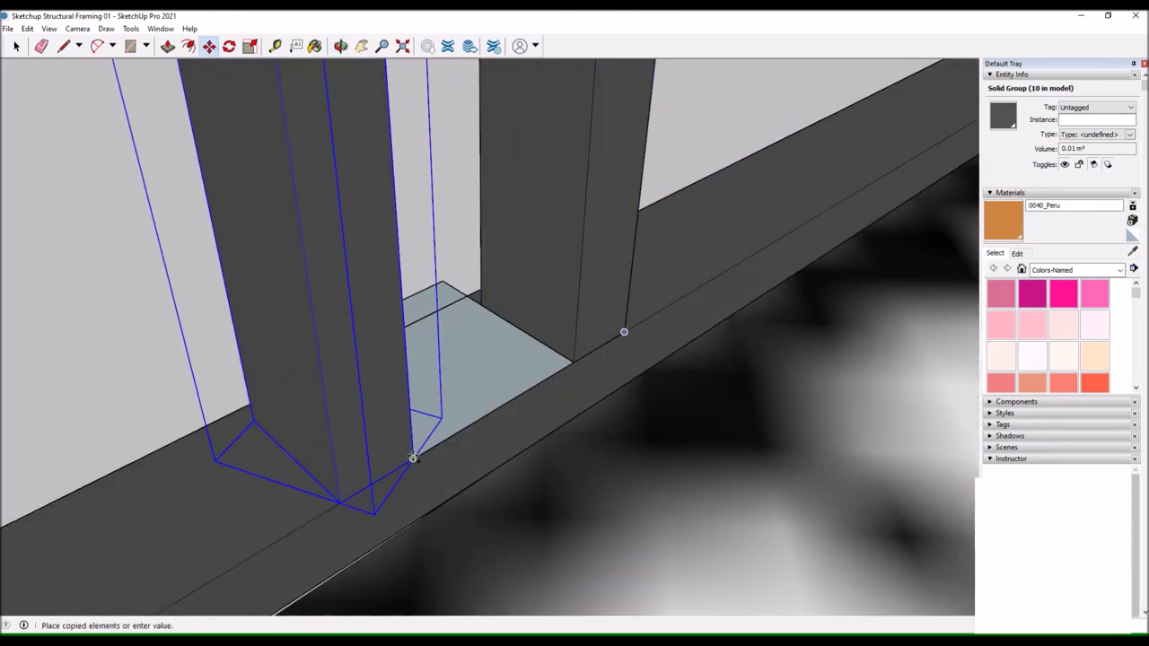
left_click(167, 46)
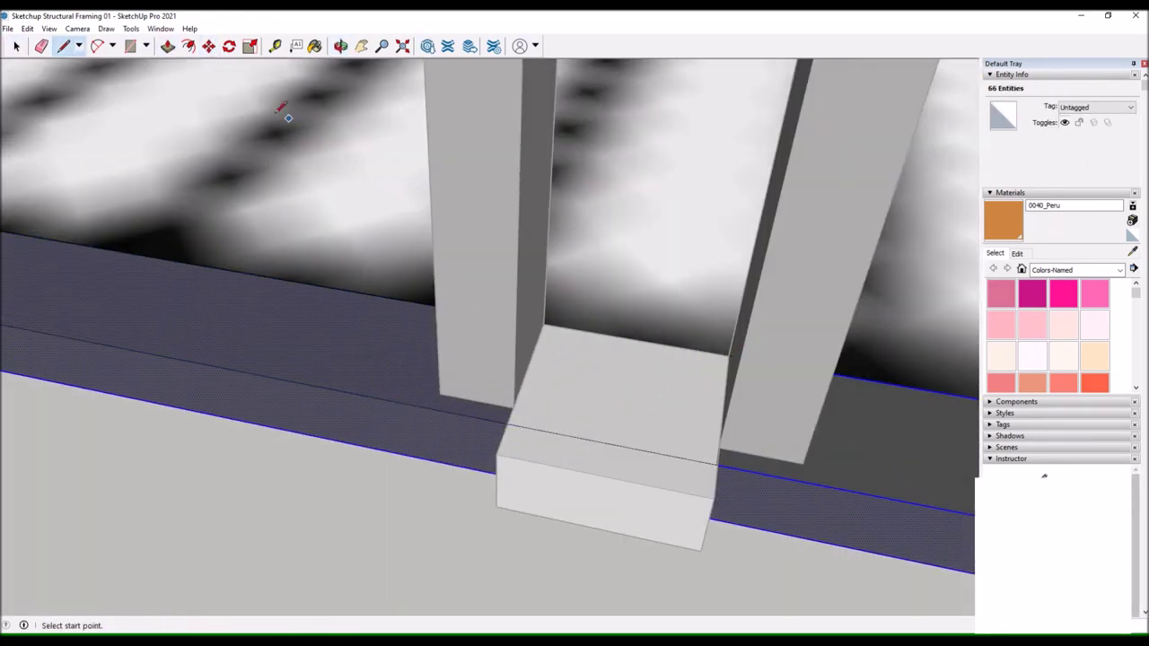
key("space")
triple_click(402, 274)
Extend the blue stud up to the orange curved beam, then orbit to check the beams over the posts.
left_click_drag(421, 128, 455, 299)
key("l")
left_click(379, 308)
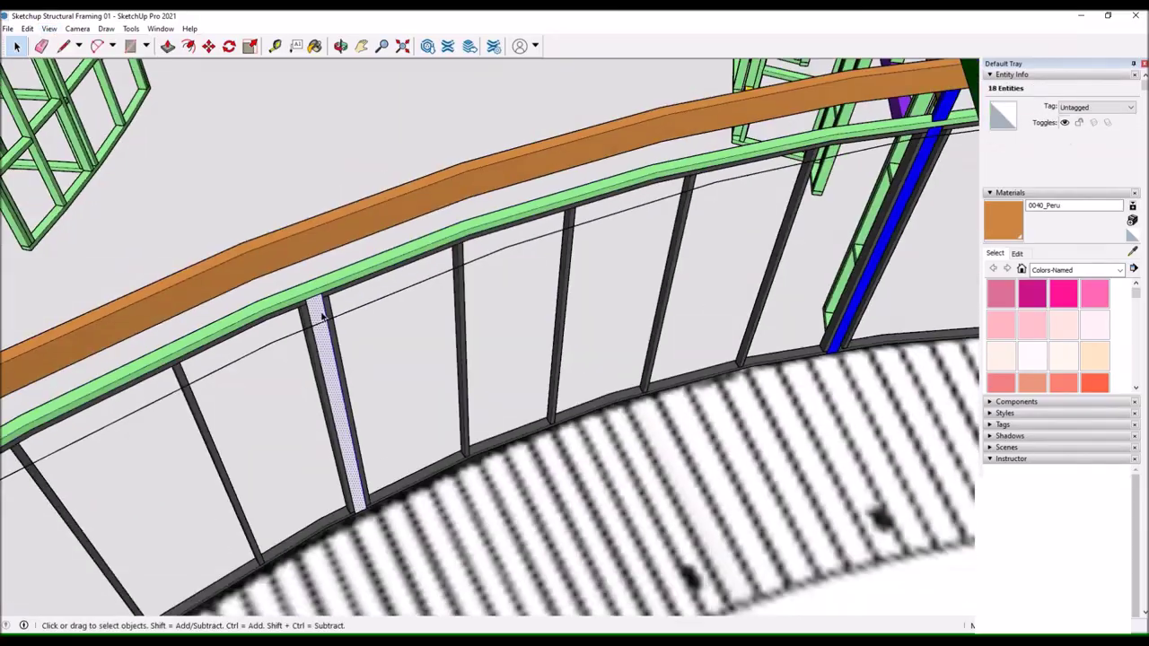
left_click_drag(341, 179, 341, 215)
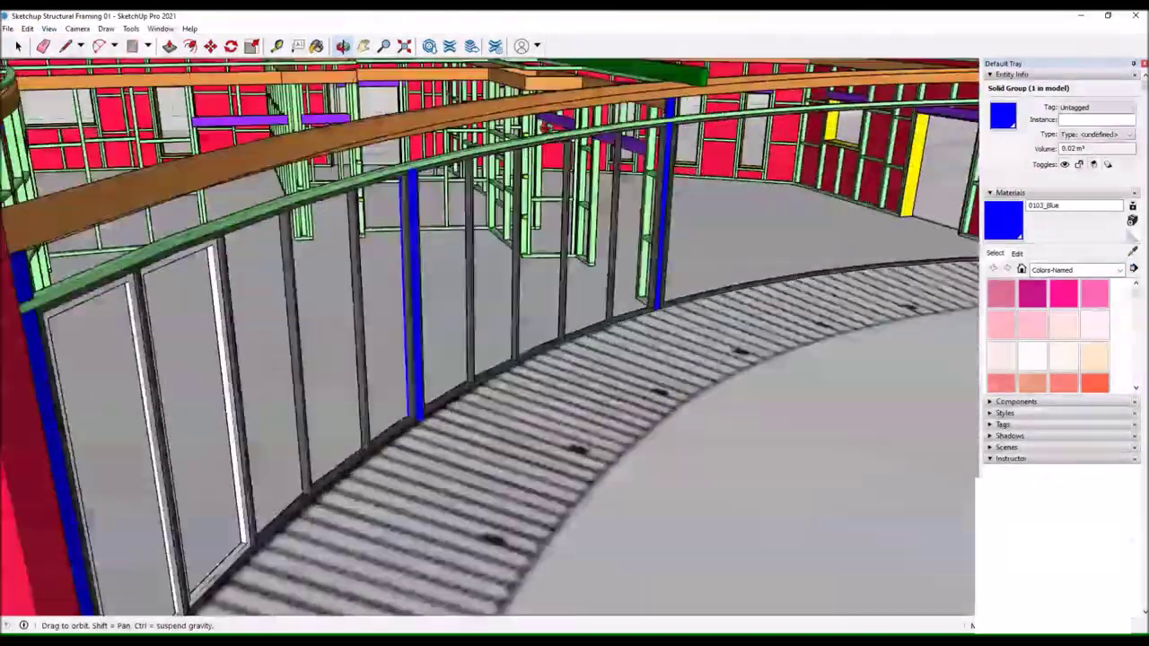
key("l")
scroll("up", 3)
left_click(427, 306)
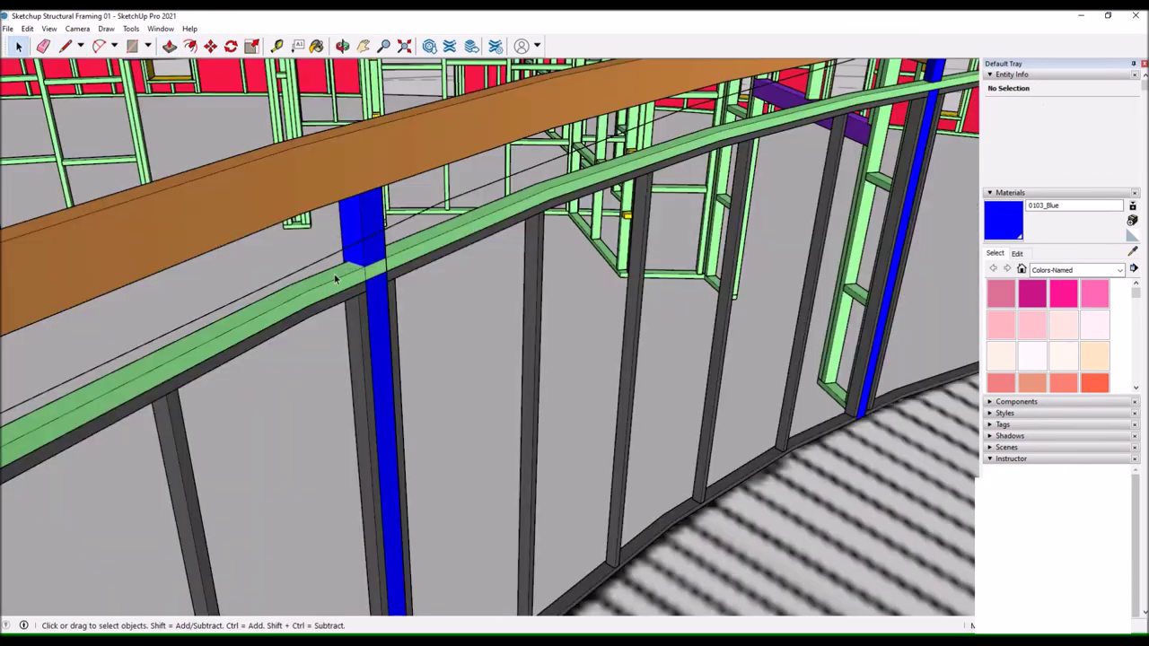
left_click(249, 206)
scroll("up", 3)
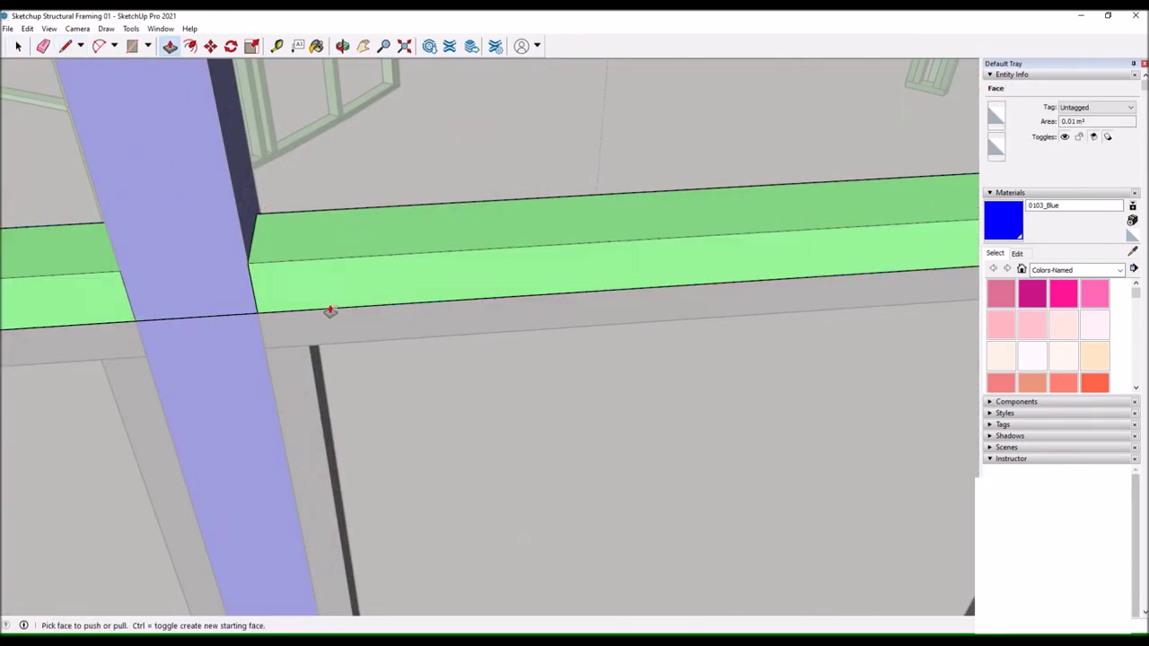
key("space")
left_click_drag(367, 312, 470, 307)
scroll("down", 3)
left_click_drag(382, 246, 736, 314)
scroll("up", 3)
Open the green beam group and Push/Pull its end face out toward the outer wall.
key("l")
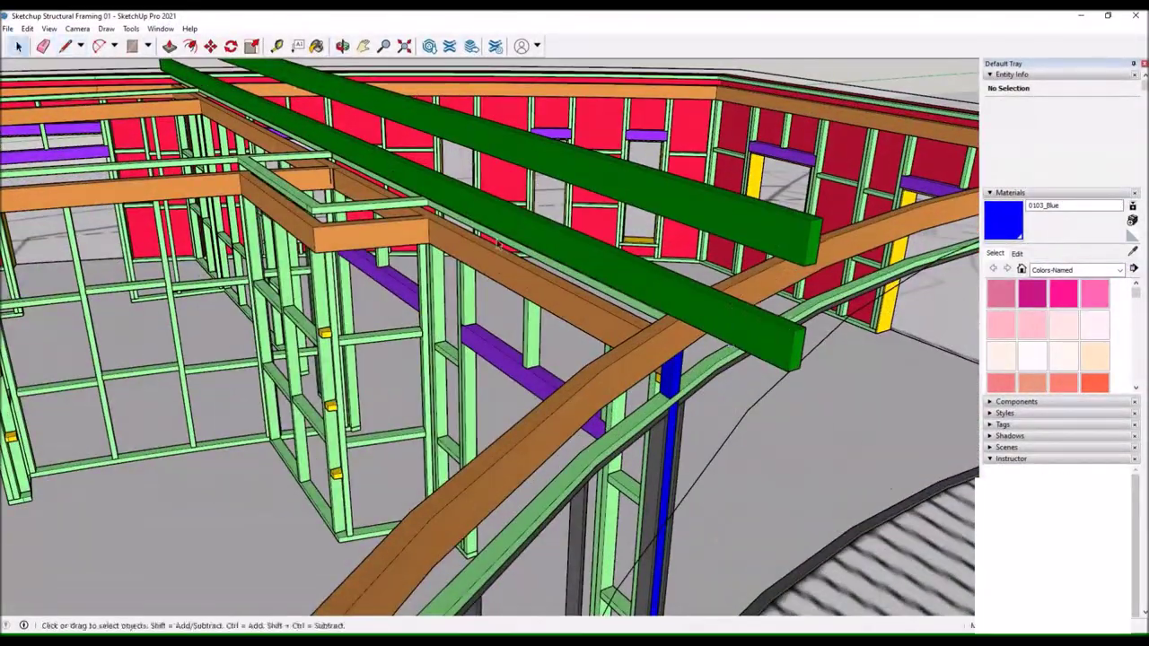
double_click(498, 235)
key("p")
left_click(658, 279)
left_click(510, 218)
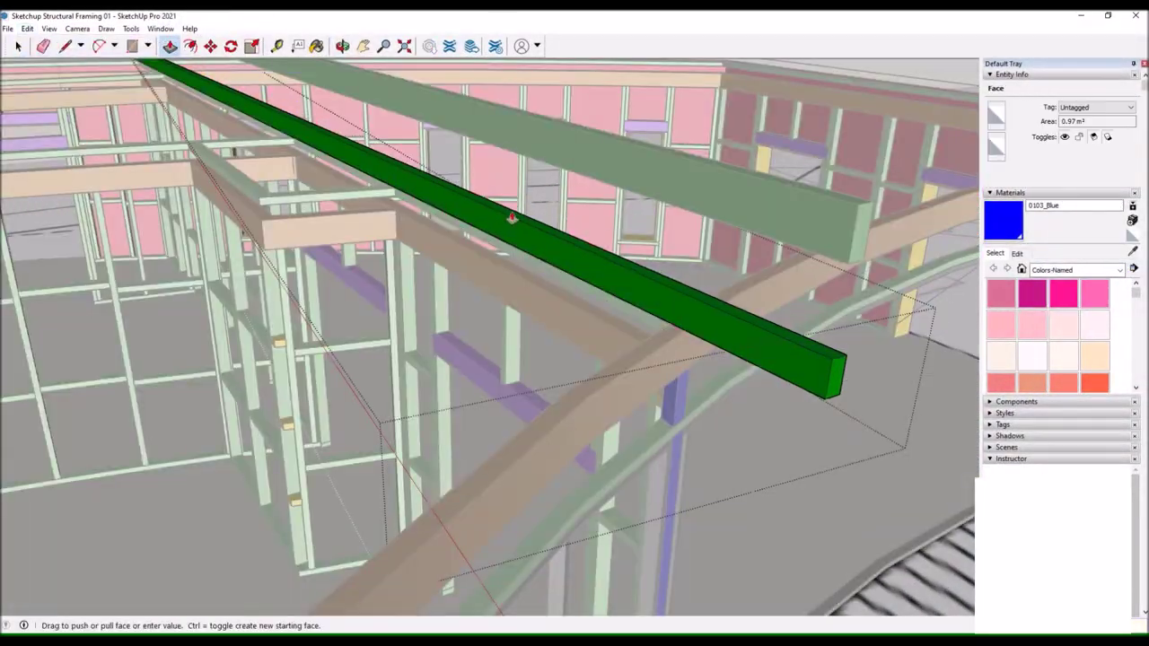
left_click_drag(431, 269, 521, 365)
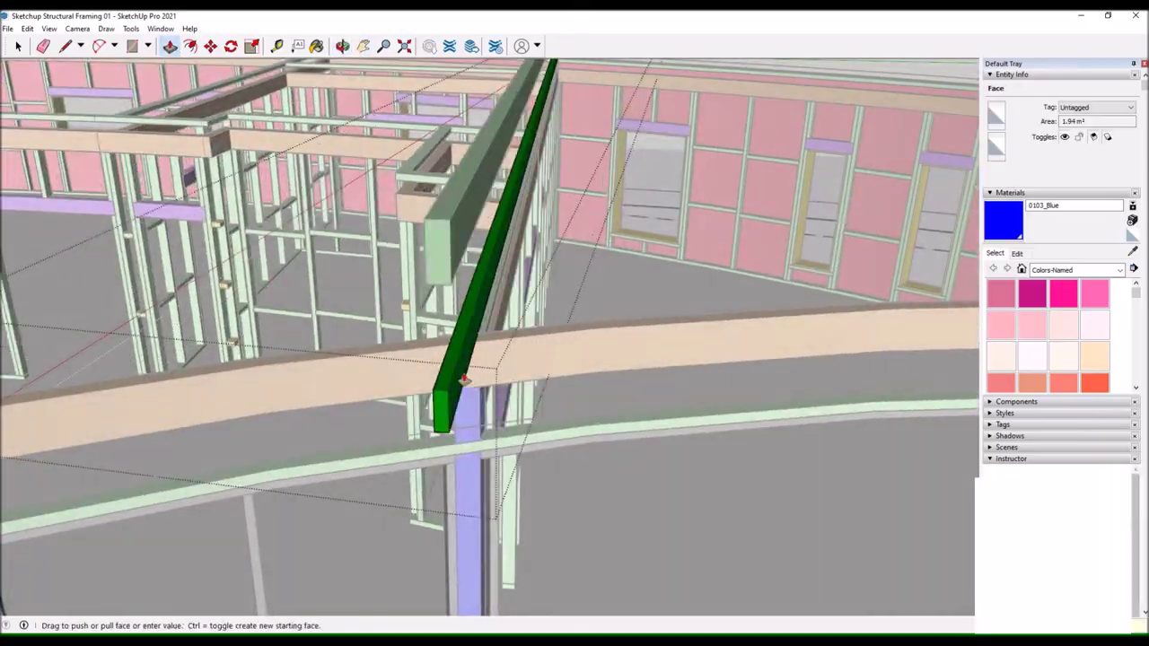
left_click_drag(449, 269, 491, 251)
left_click_drag(538, 314, 276, 366)
Lengthen the second green beam so its end meets the wall.
key("l")
left_click(276, 366)
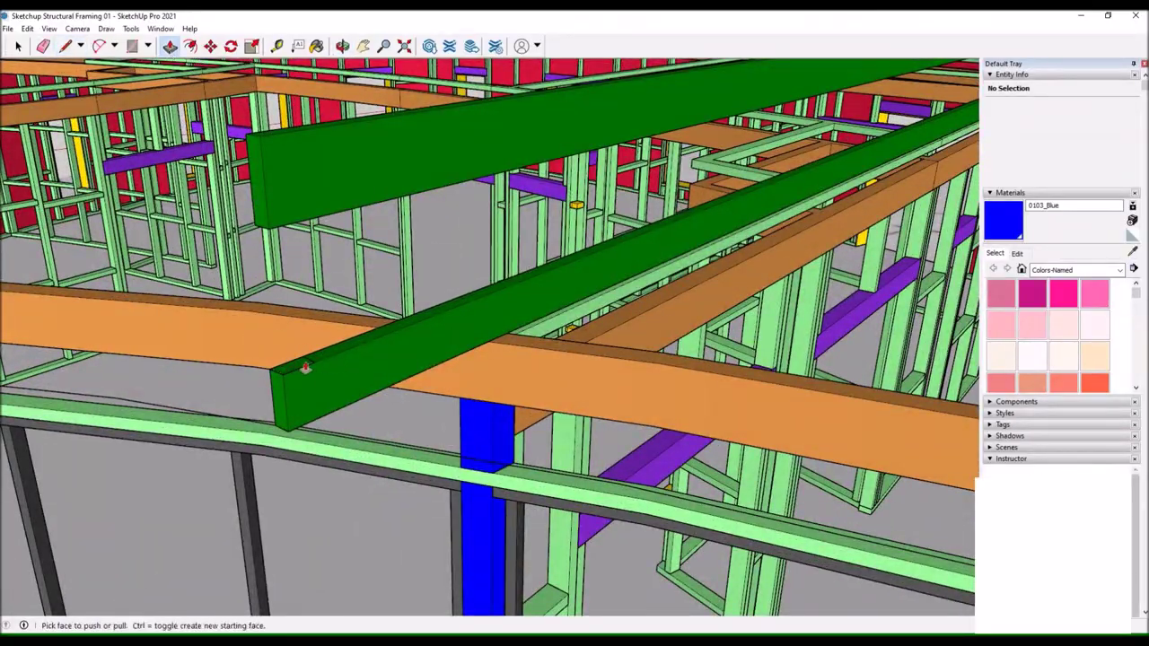
right_click(305, 368)
left_click_drag(305, 368, 540, 359)
scroll("up", 3)
key("p")
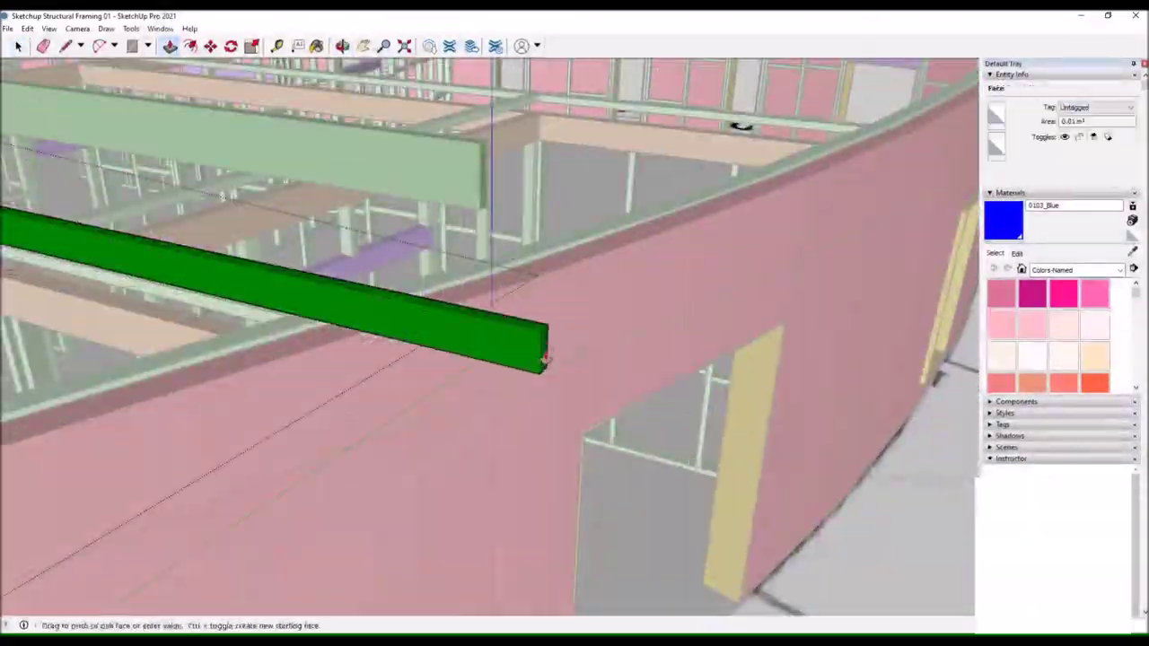
left_click_drag(482, 183, 288, 88)
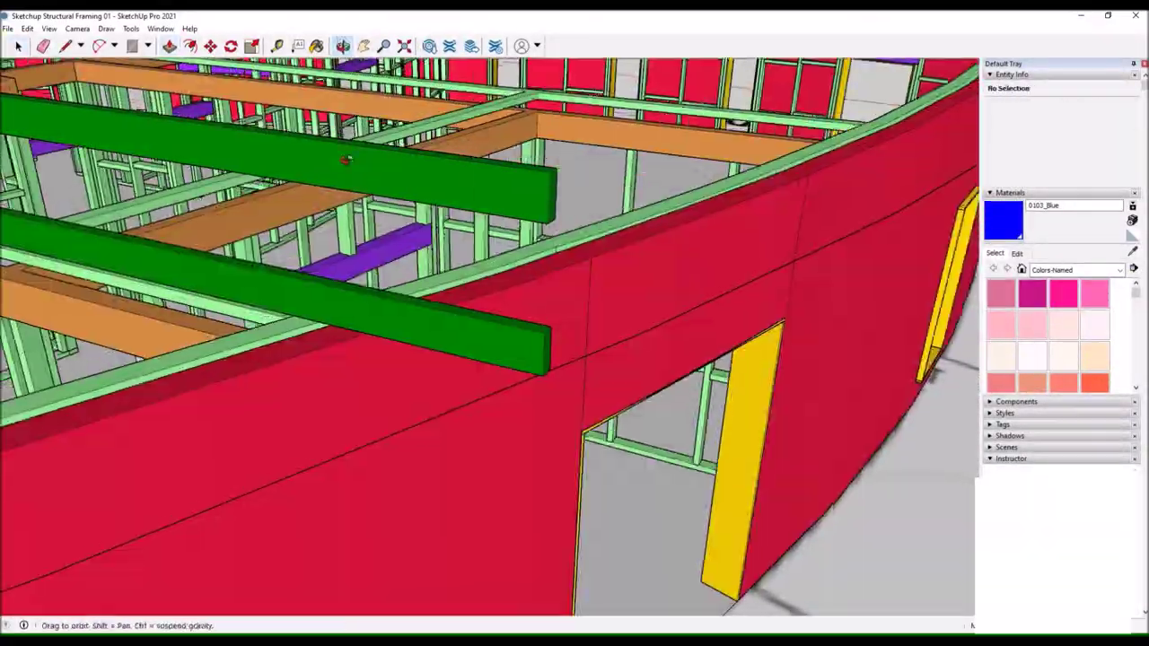
Draw a white packing block under the beam and copy it to the other beam end.
key("l")
left_click(288, 88)
left_click(313, 401)
left_click_drag(313, 401, 125, 80)
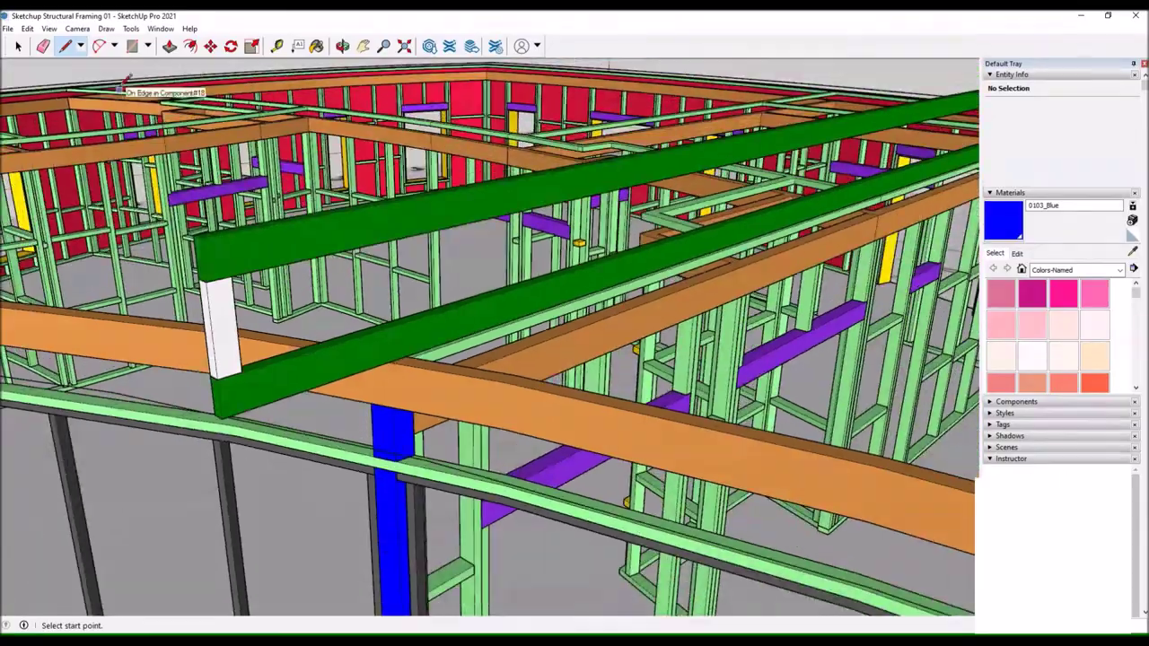
left_click(199, 260)
key("space")
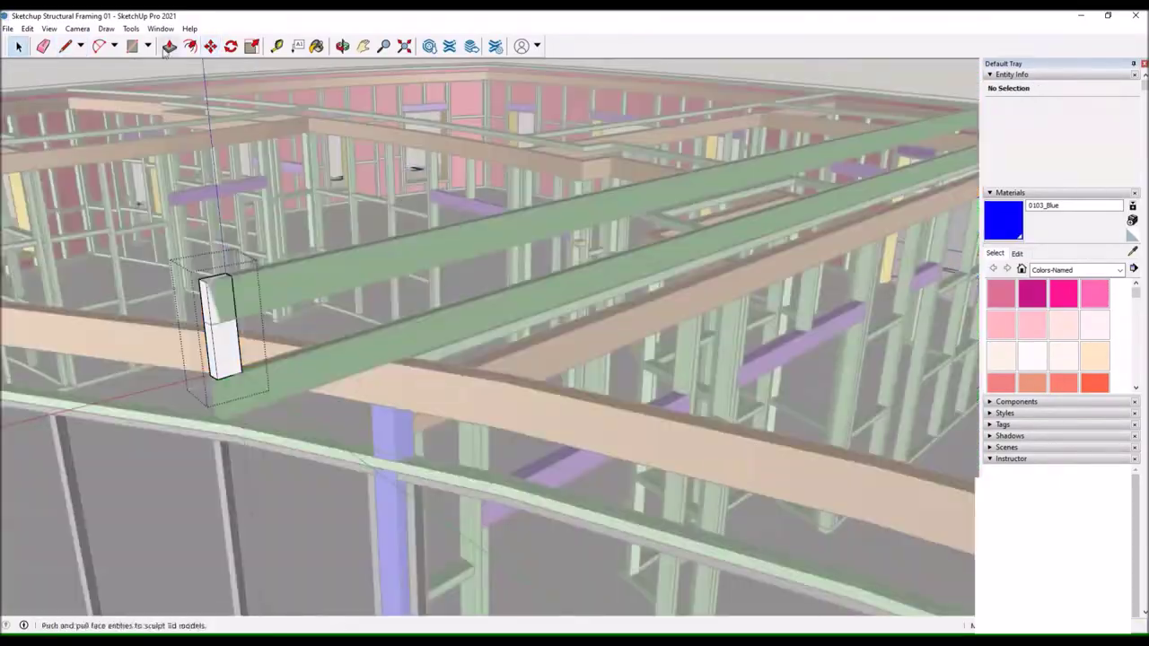
left_click_drag(199, 260, 521, 454)
key("m")
left_click(682, 300)
left_click(628, 377)
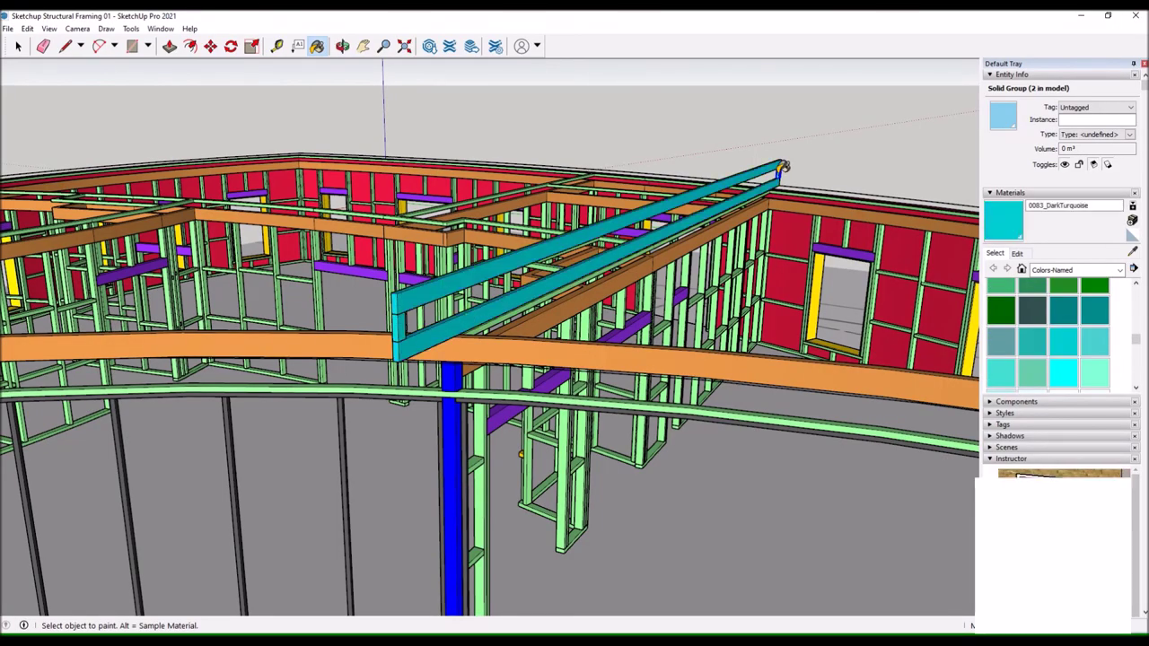
Select the turquoise joist group and Move-copy it across the room toward the outer wall.
key("space")
left_click_drag(503, 358, 571, 215)
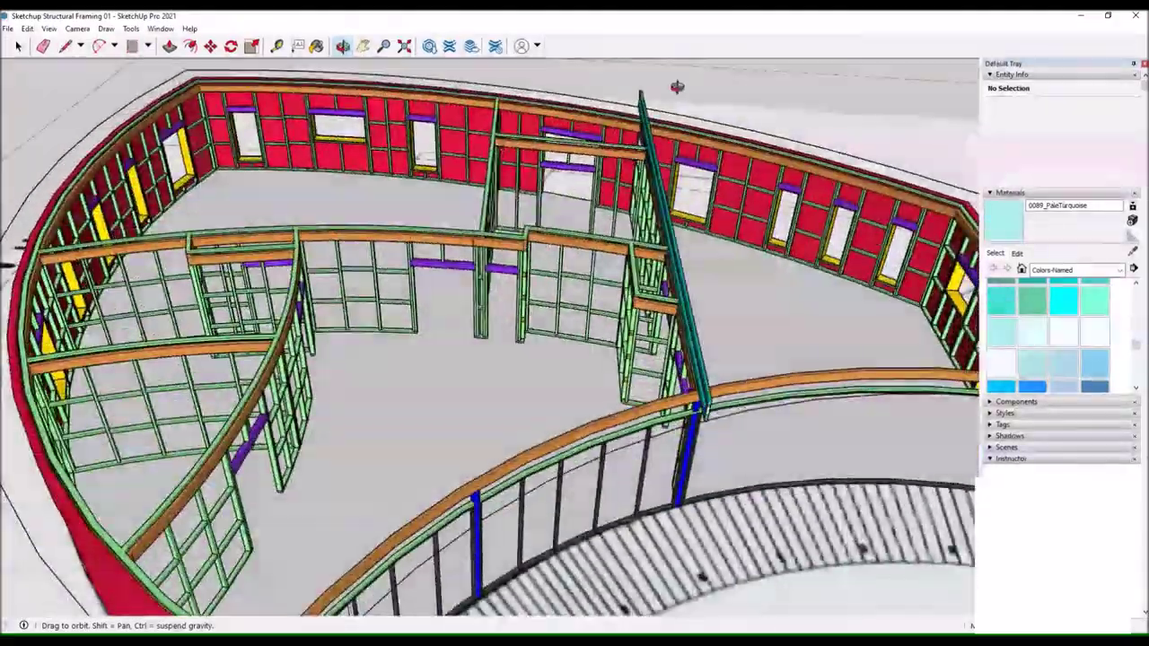
key("space")
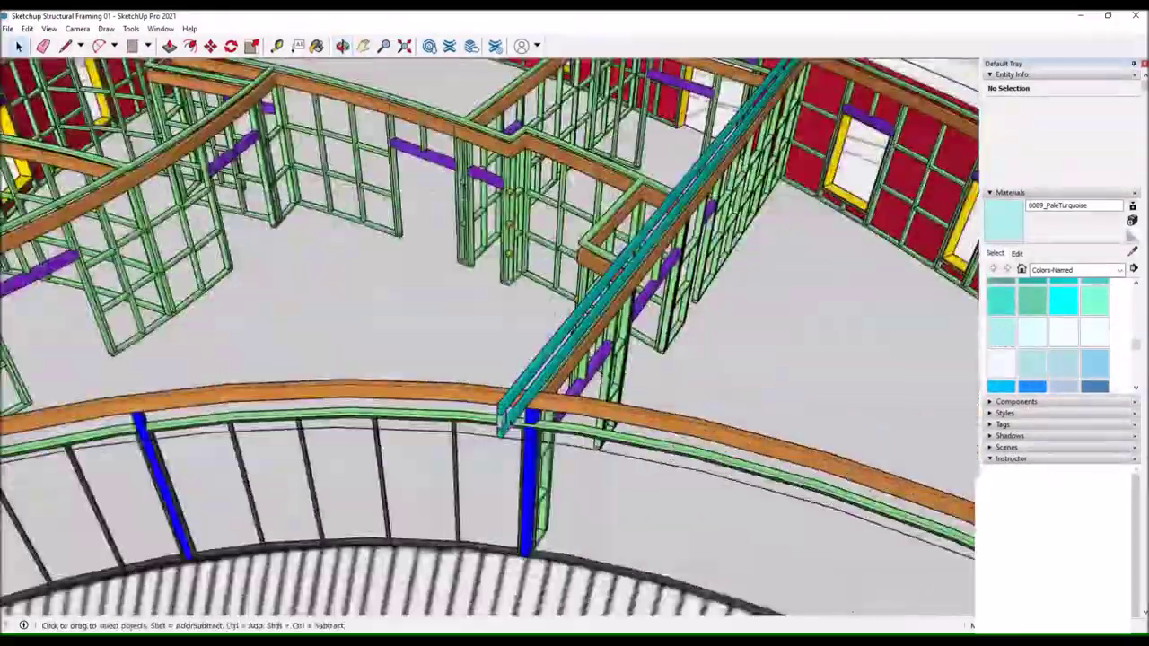
left_click(460, 369)
left_click_drag(339, 53, 665, 479)
key("m")
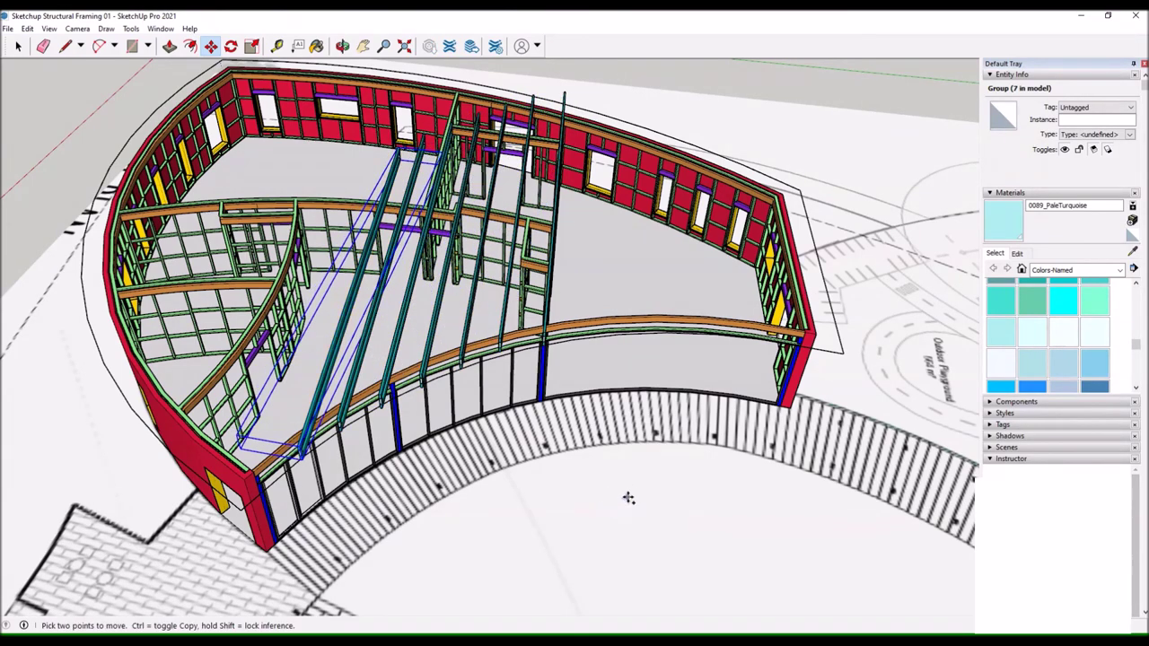
left_click_drag(609, 526, 655, 545)
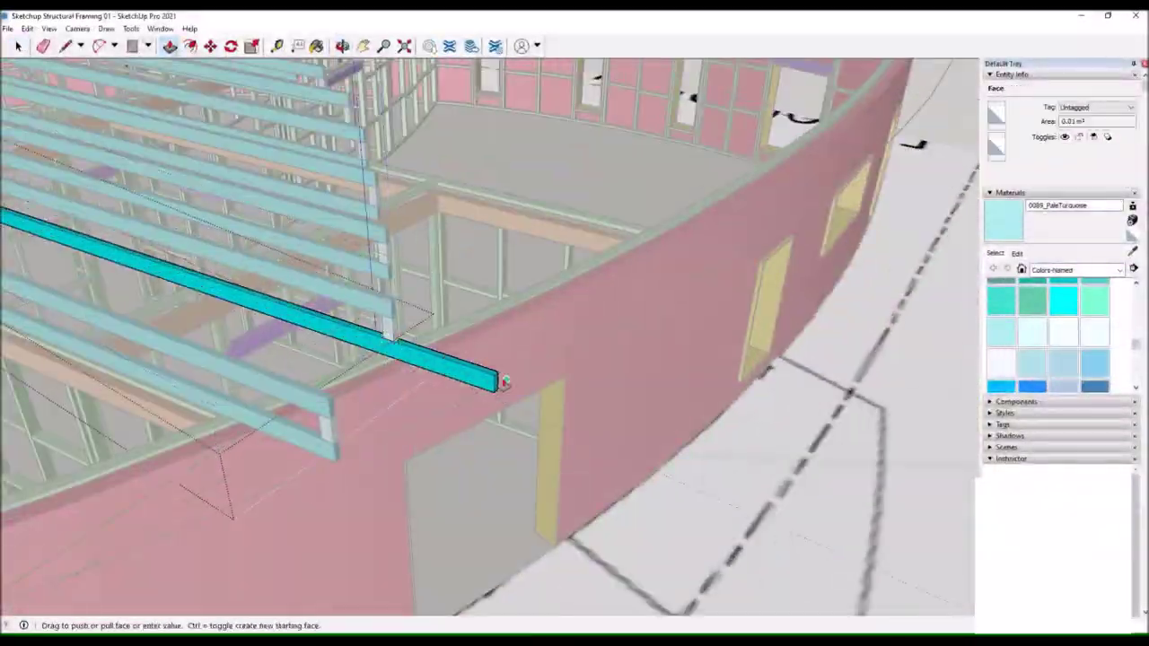
scroll("up", 3)
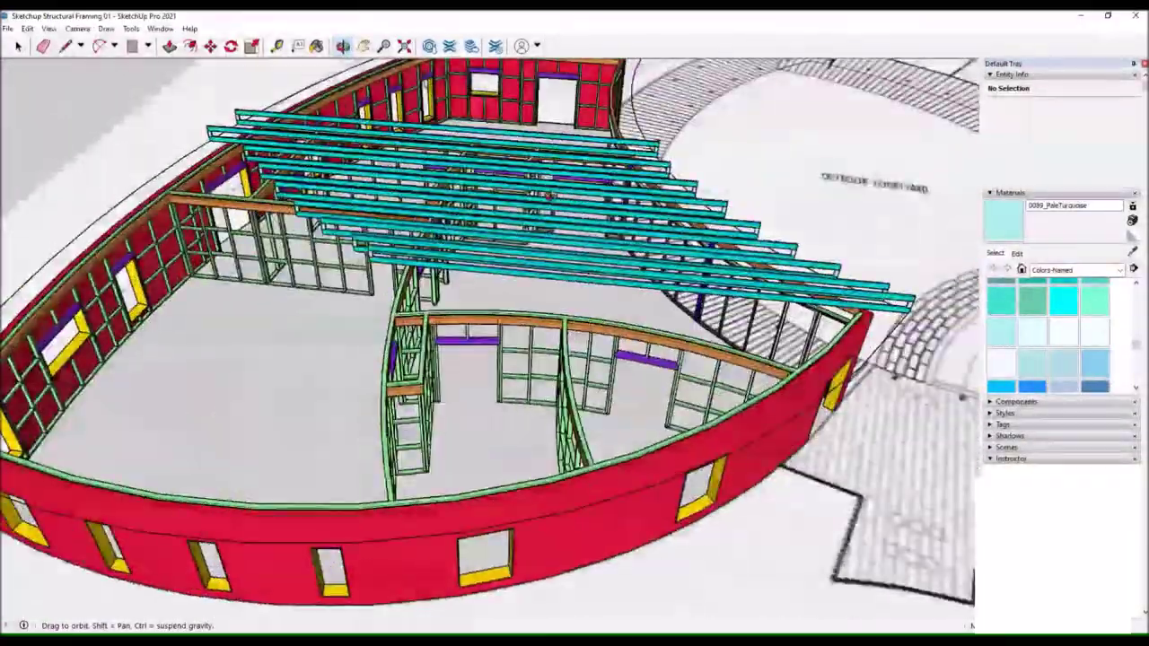
left_click(80, 47)
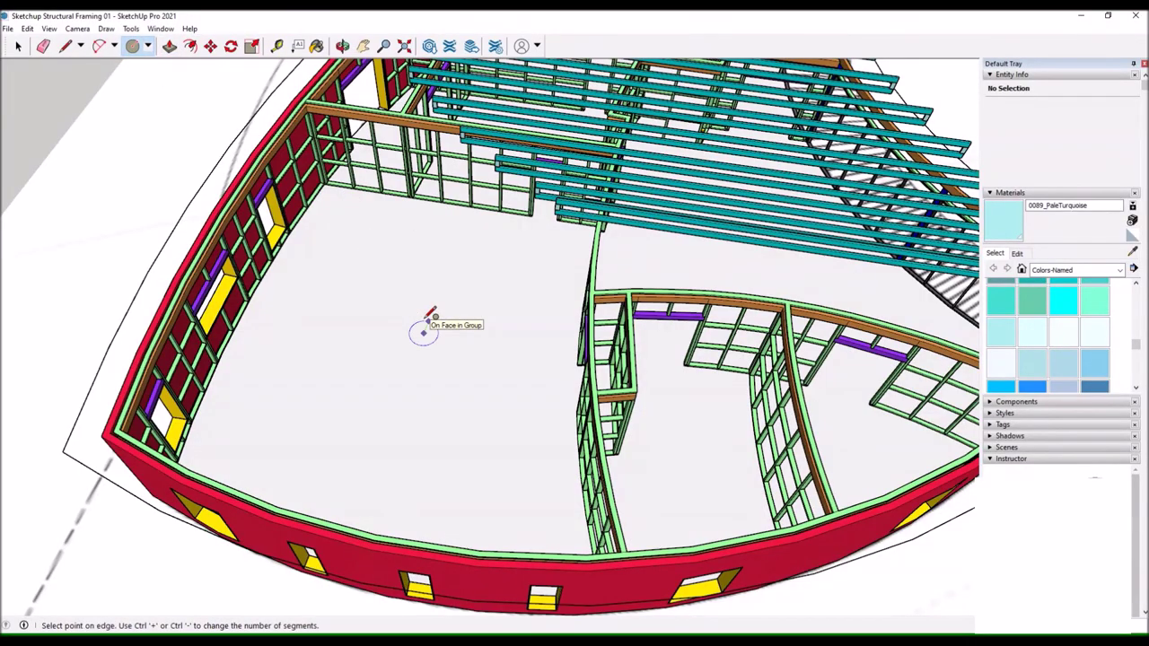
Push/Pull a turquoise joist end face to lengthen it over the framing.
left_click_drag(357, 109, 429, 274)
left_click_drag(525, 184, 324, 354)
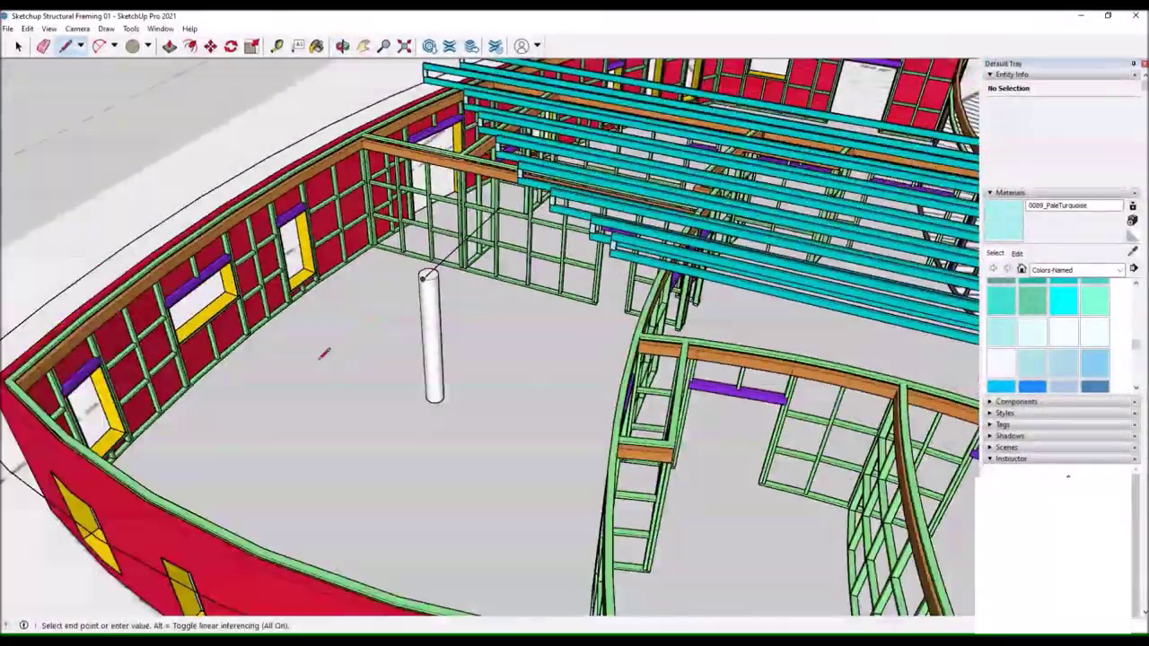
scroll("down", 3)
left_click_drag(381, 56, 631, 425)
key("p")
left_click(492, 402)
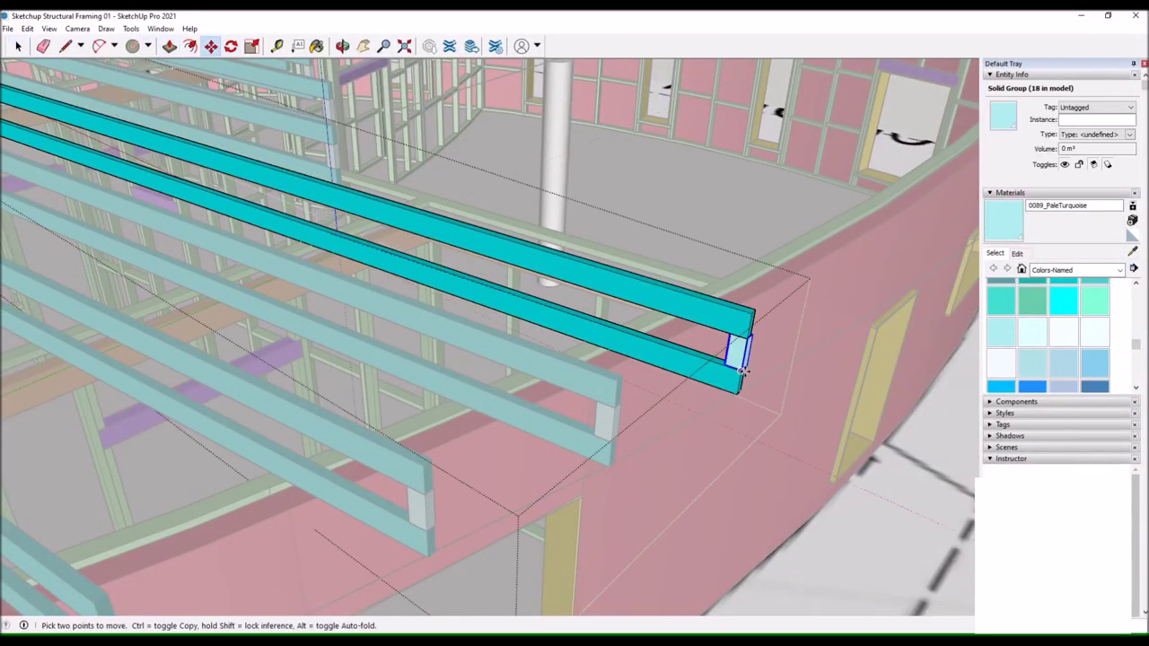
scroll("up", 3)
left_click_drag(551, 389, 449, 341)
scroll("down", 3)
left_click(20, 48)
scroll("up", 3)
Move a selected joist group into position near the purple blocking.
left_click(395, 269)
key("m")
scroll("down", 3)
scroll("up", 3)
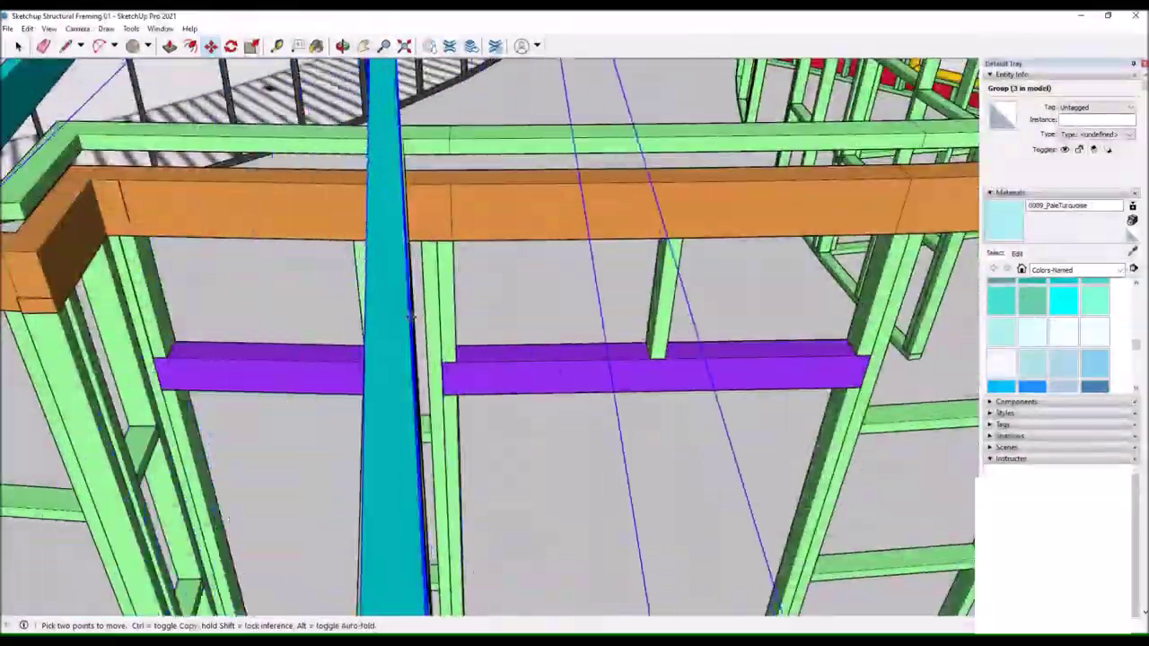
left_click_drag(386, 305, 422, 303)
scroll("down", 3)
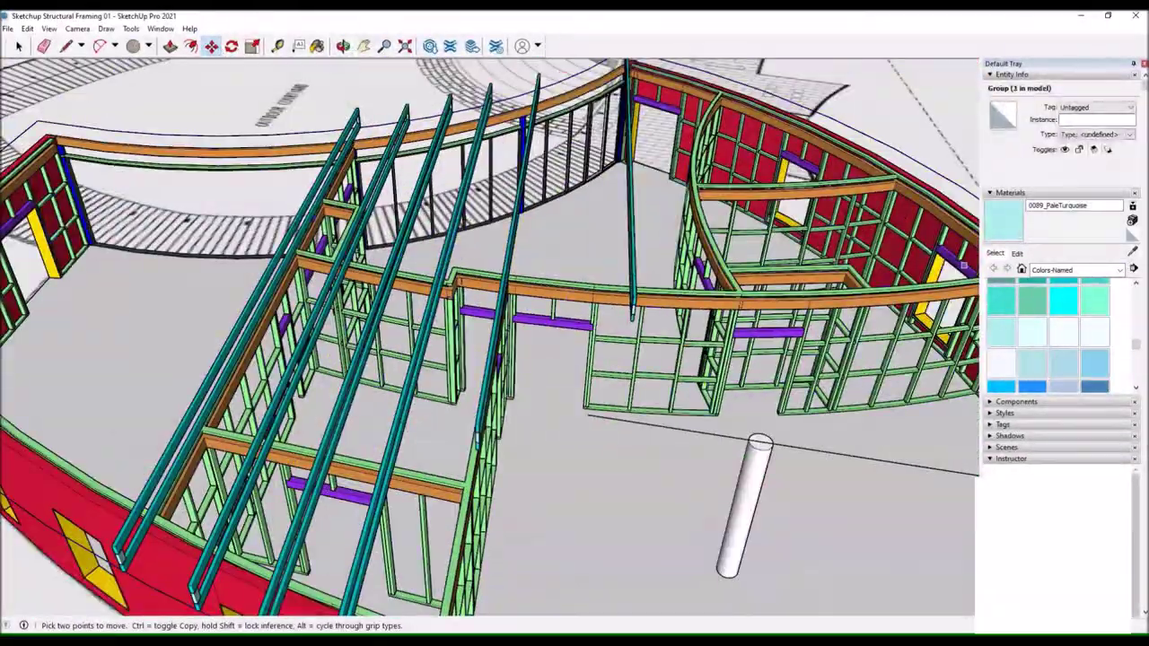
left_click_drag(451, 341, 604, 236)
Outline a block on the blue post and Push/Pull it into a short board.
key("l")
left_click(514, 263)
left_click(485, 290)
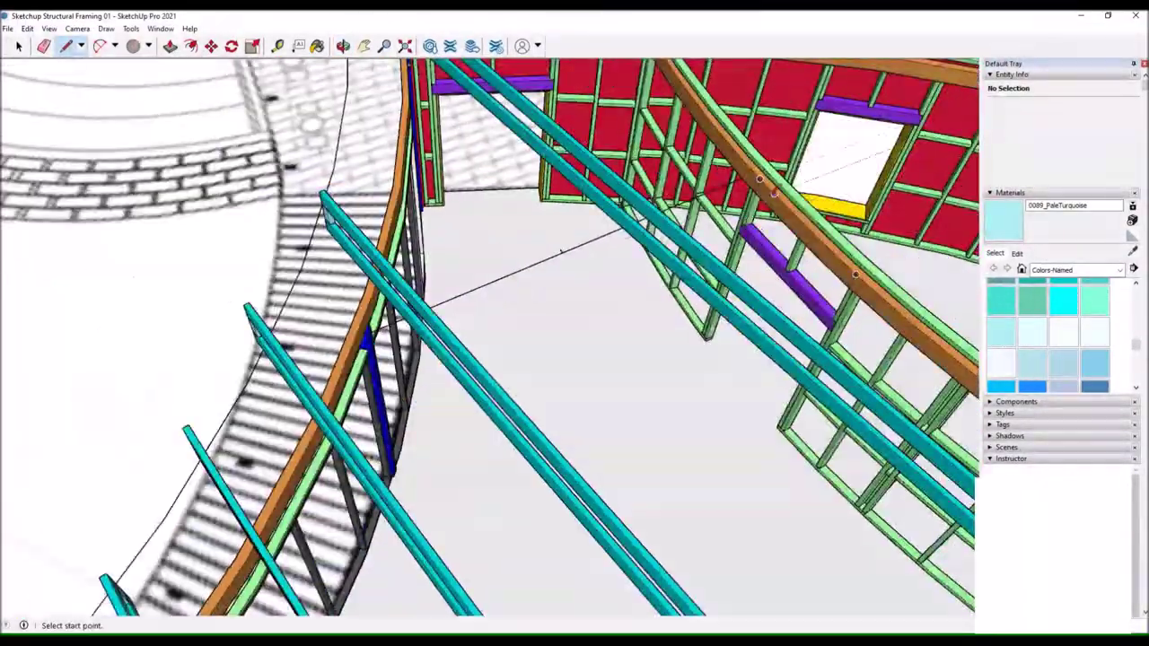
left_click_drag(494, 256, 336, 354)
scroll("up", 3)
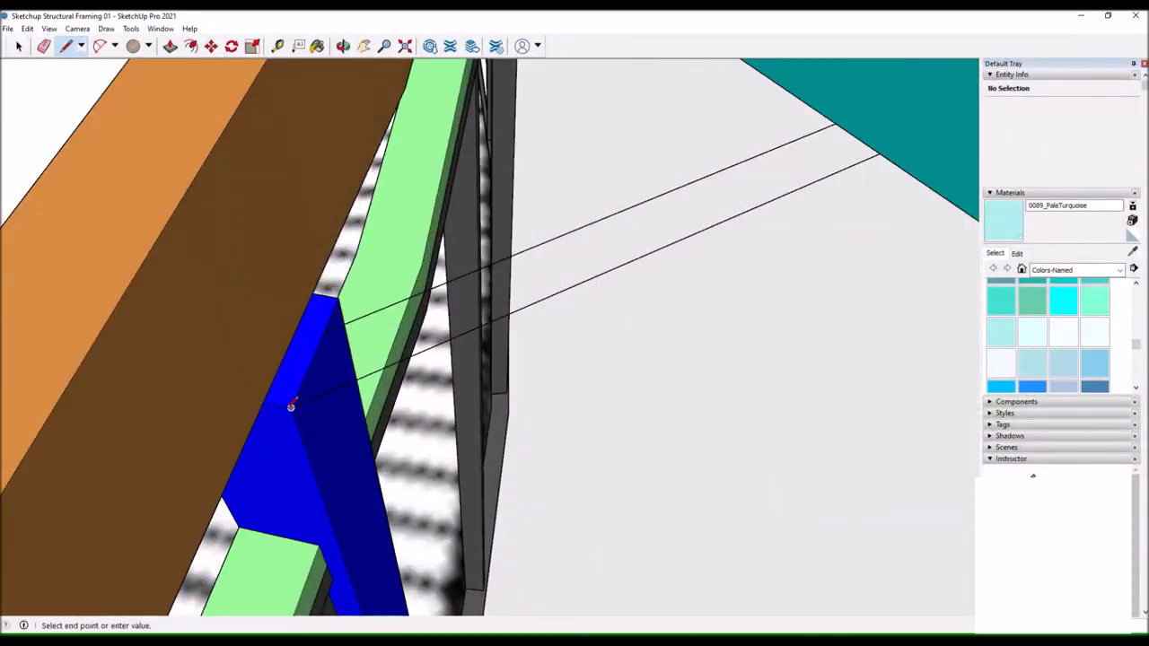
left_click(323, 333)
left_click_drag(323, 333, 492, 381)
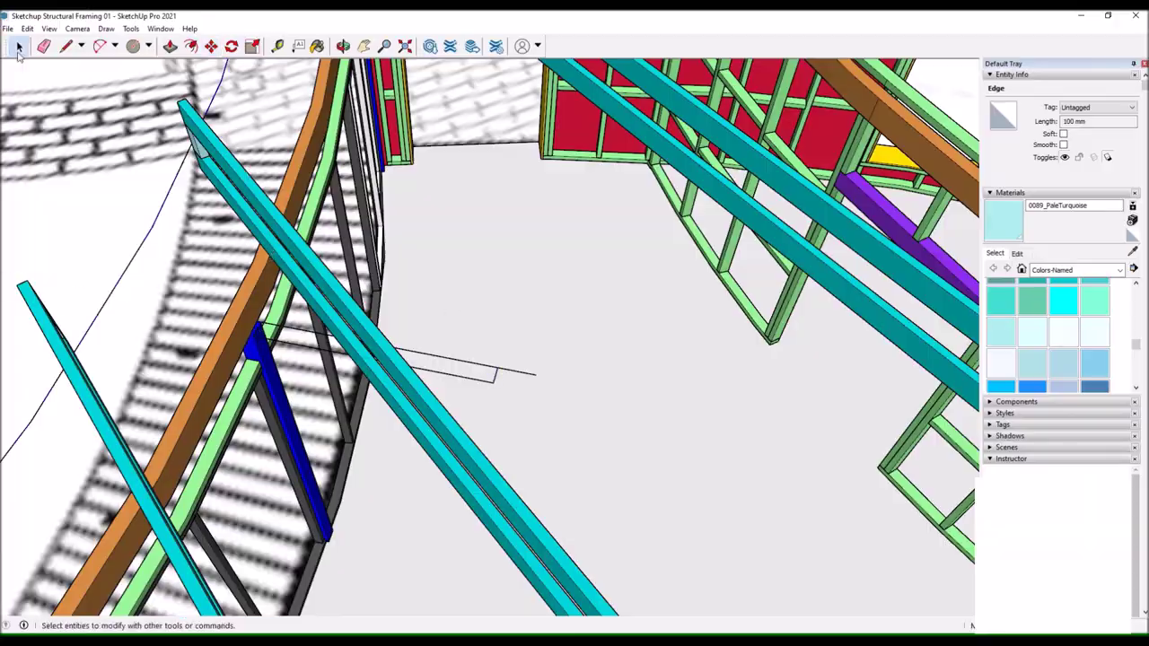
left_click(496, 367)
key("p")
left_click(449, 372)
left_click_drag(449, 373, 746, 228)
scroll("up", 3)
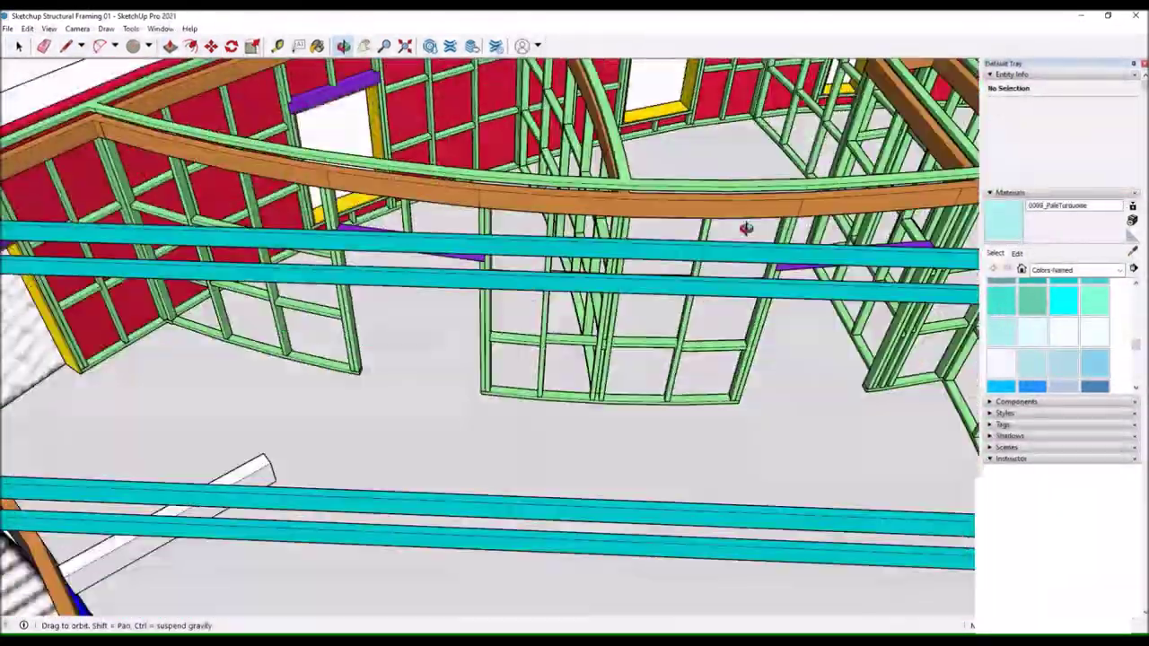
left_click_drag(667, 192, 539, 377)
scroll("up", 3)
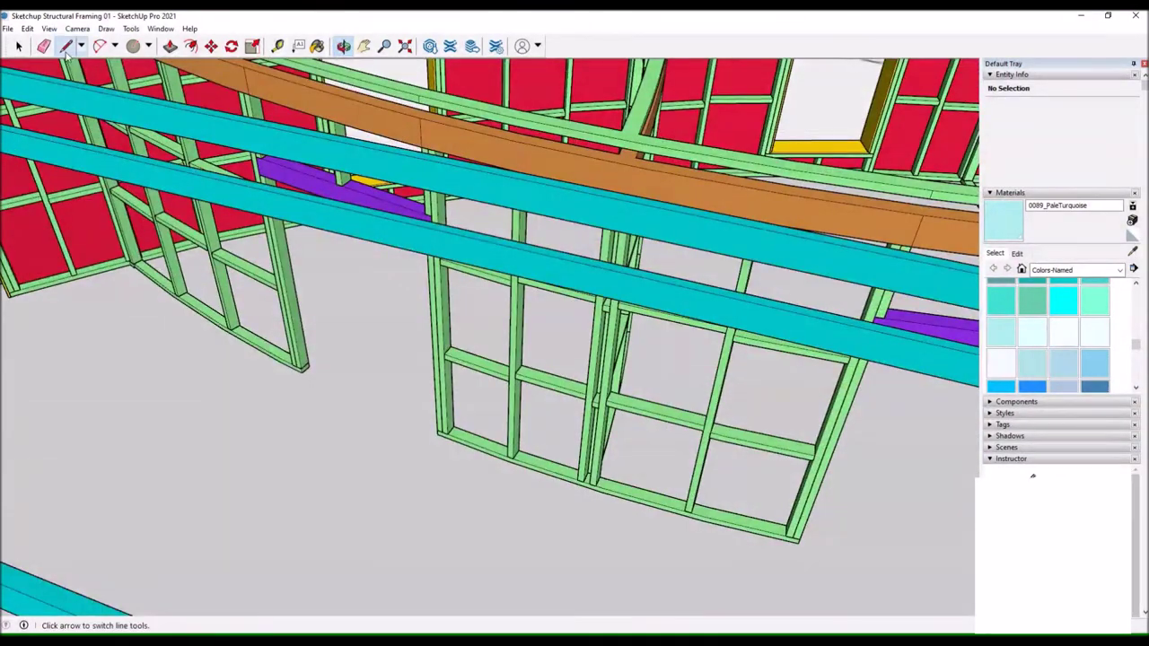
Pull the post outline up into a full-height white post and make it a group.
left_click(628, 489)
scroll("up", 3)
scroll("up", 3)
key("Escape")
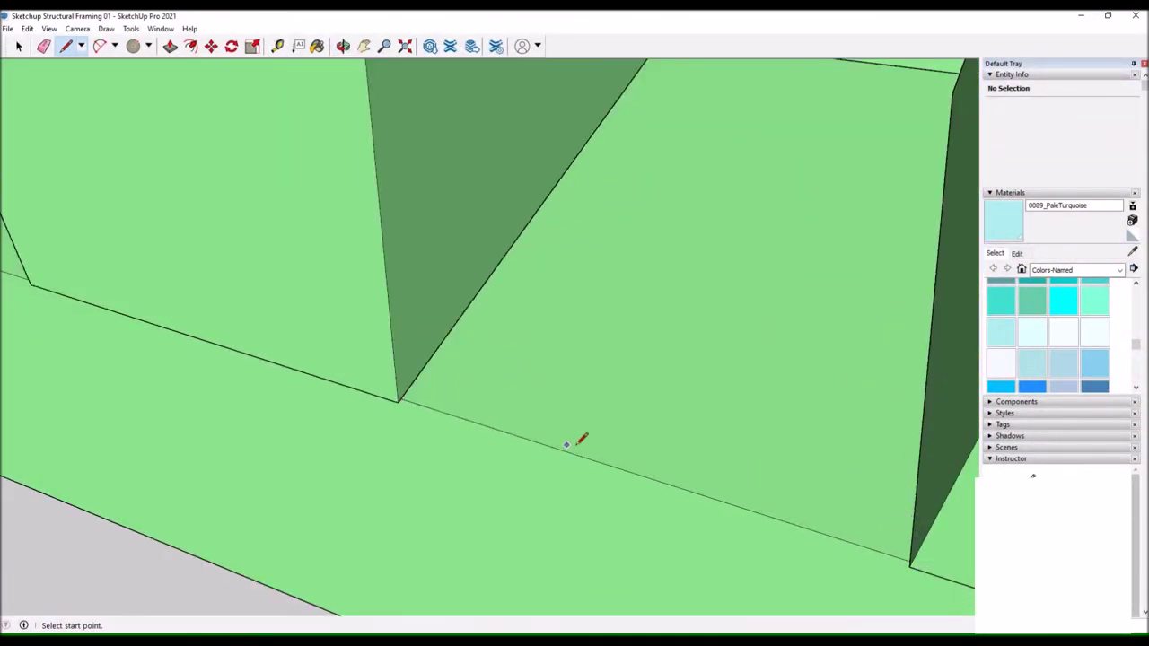
left_click_drag(640, 462, 653, 492)
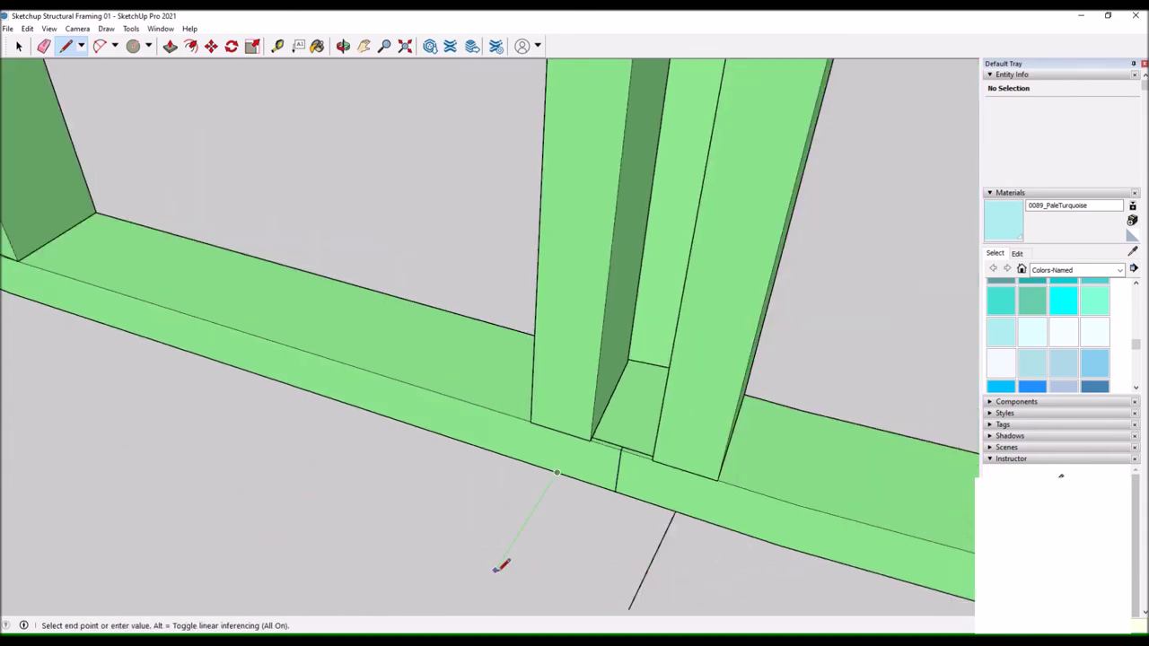
left_click(538, 507)
scroll("down", 3)
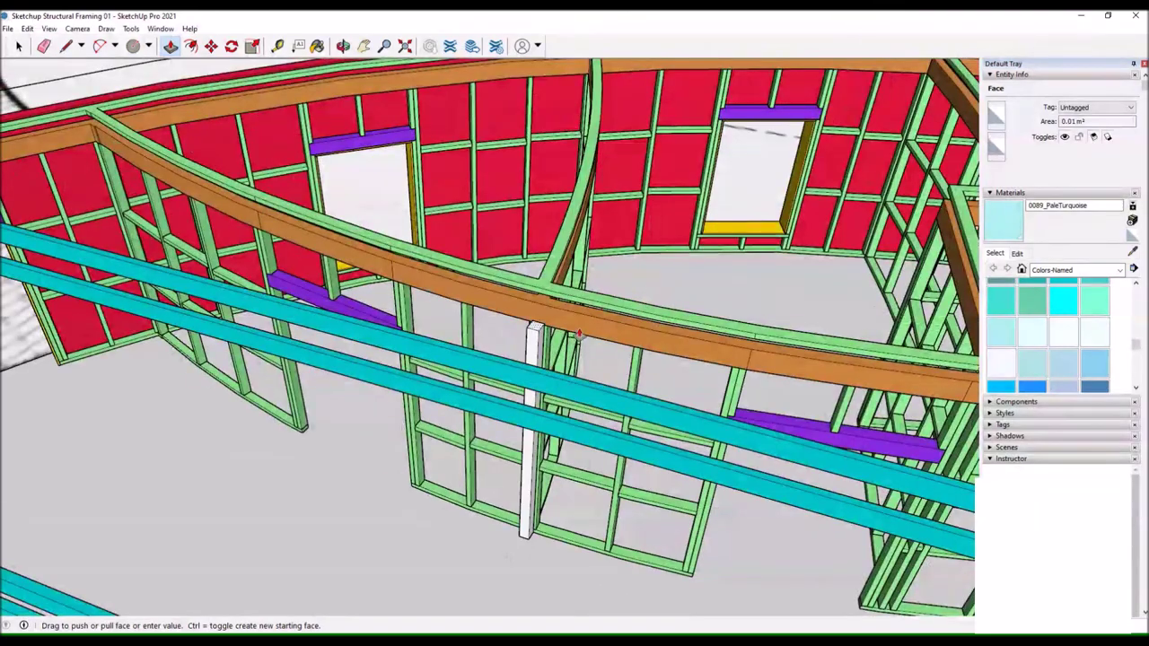
right_click(526, 332)
left_click(551, 436)
scroll("up", 3)
scroll("down", 3)
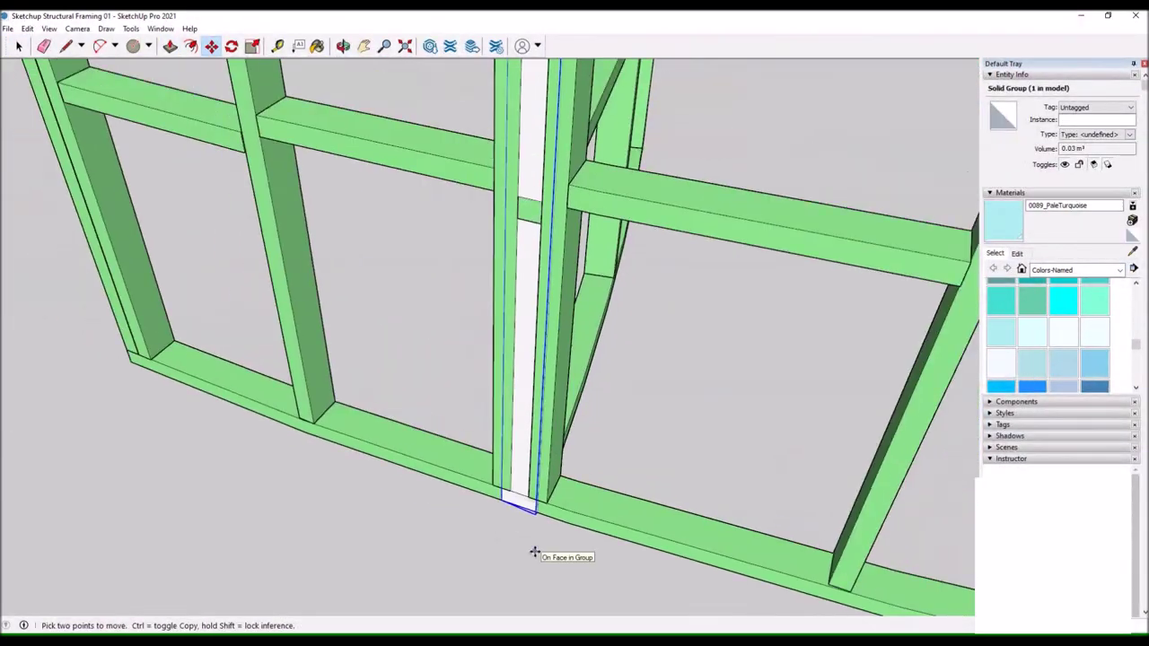
Turn the new post into a Door Stud component.
key("space")
scroll("up", 3)
key("g")
left_click(210, 46)
scroll("up", 3)
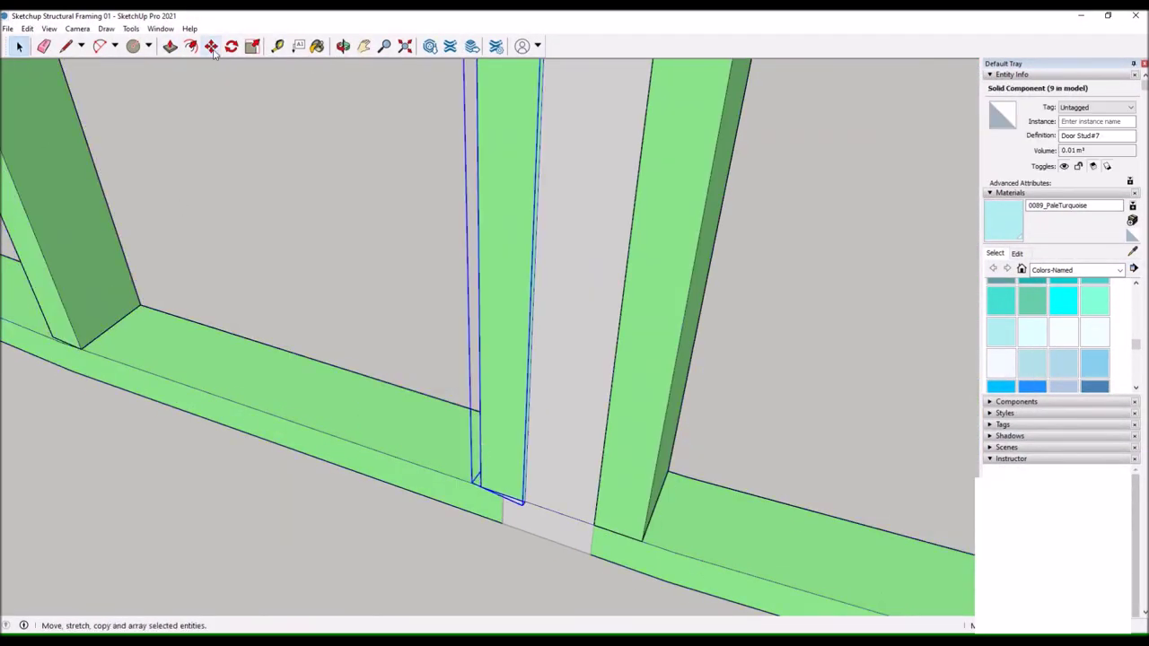
scroll("down", 3)
key("space")
Open and close the wall framing group and the green-board group to check the post.
left_click(502, 456)
left_click(503, 455)
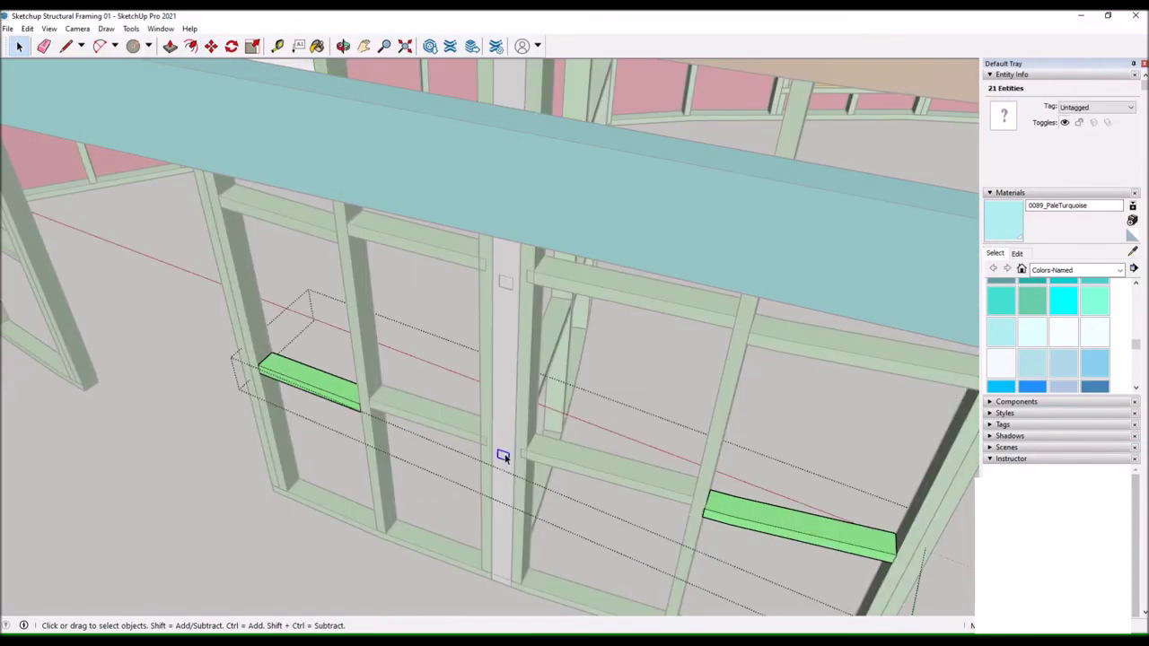
left_click(508, 289)
key("Escape")
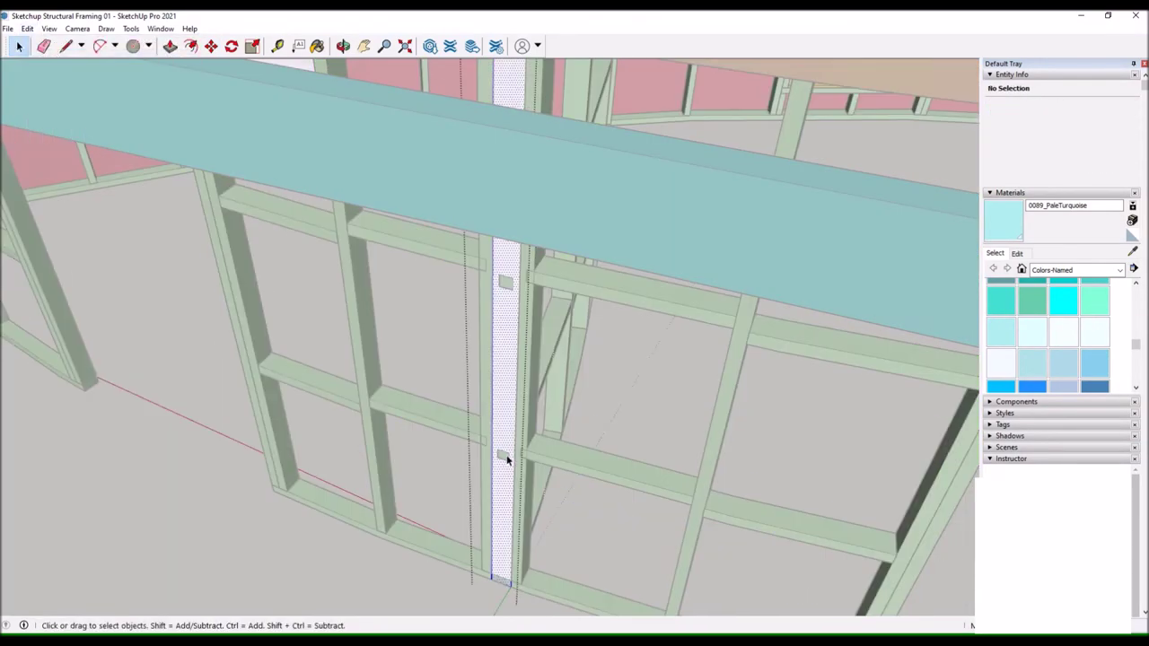
double_click(503, 458)
key("Escape")
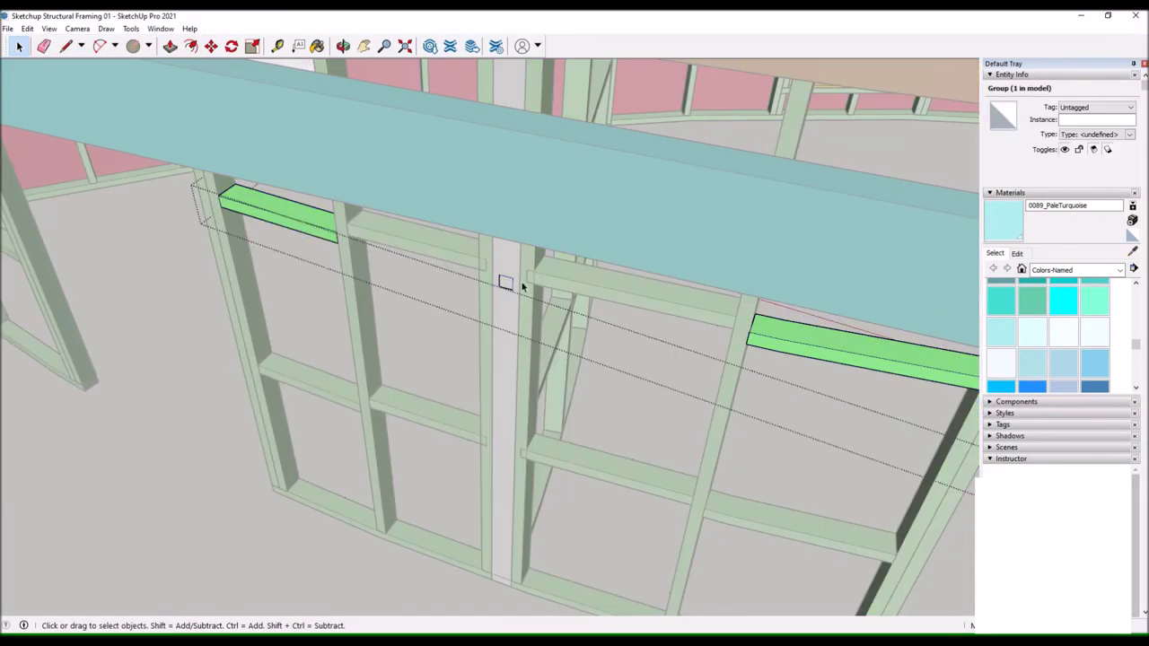
Orbit around the two green blocking boards down onto the bottom plate.
left_click_drag(350, 395, 359, 538)
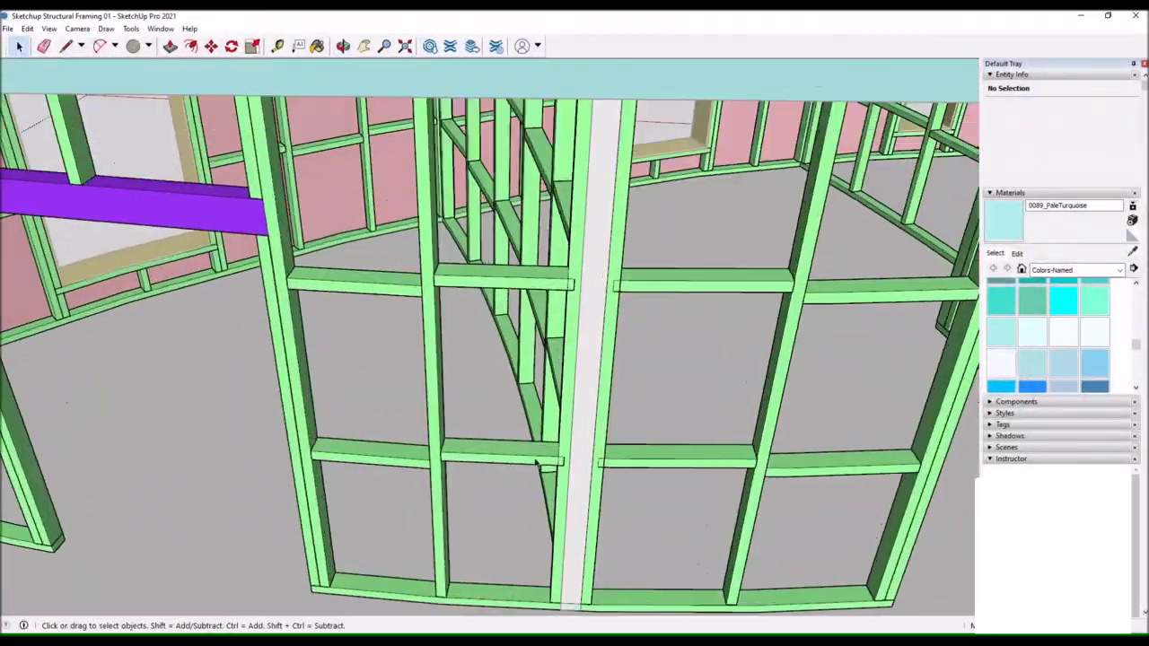
left_click_drag(176, 53, 333, 161)
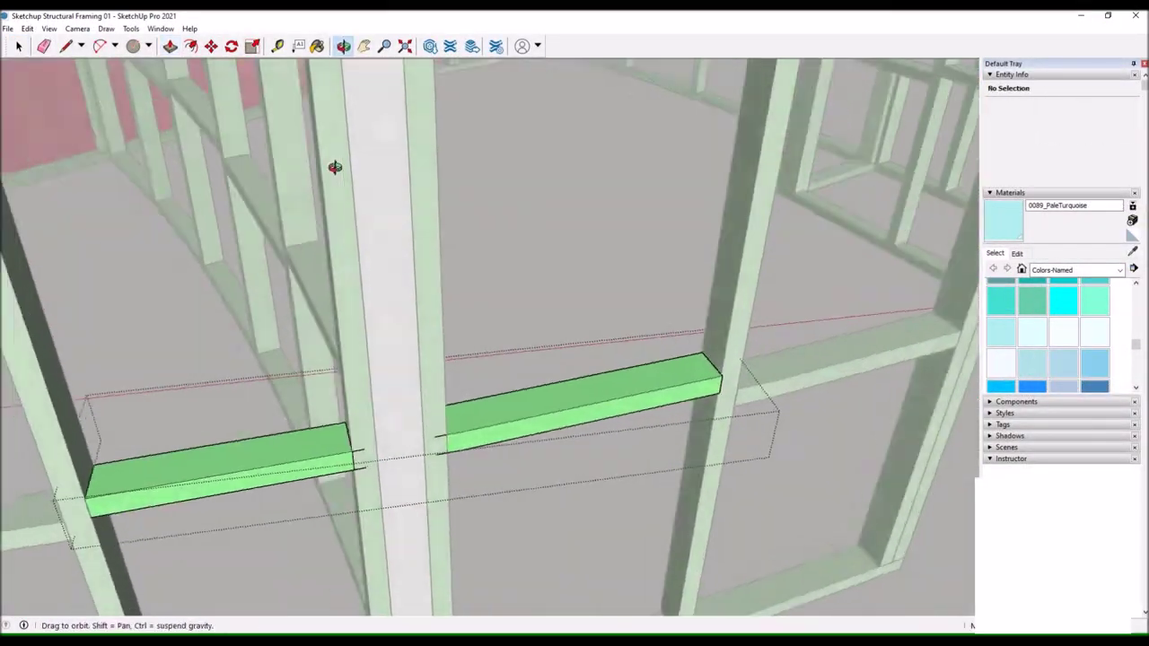
key("space")
scroll("up", 3)
scroll("down", 3)
left_click_drag(454, 477, 359, 269)
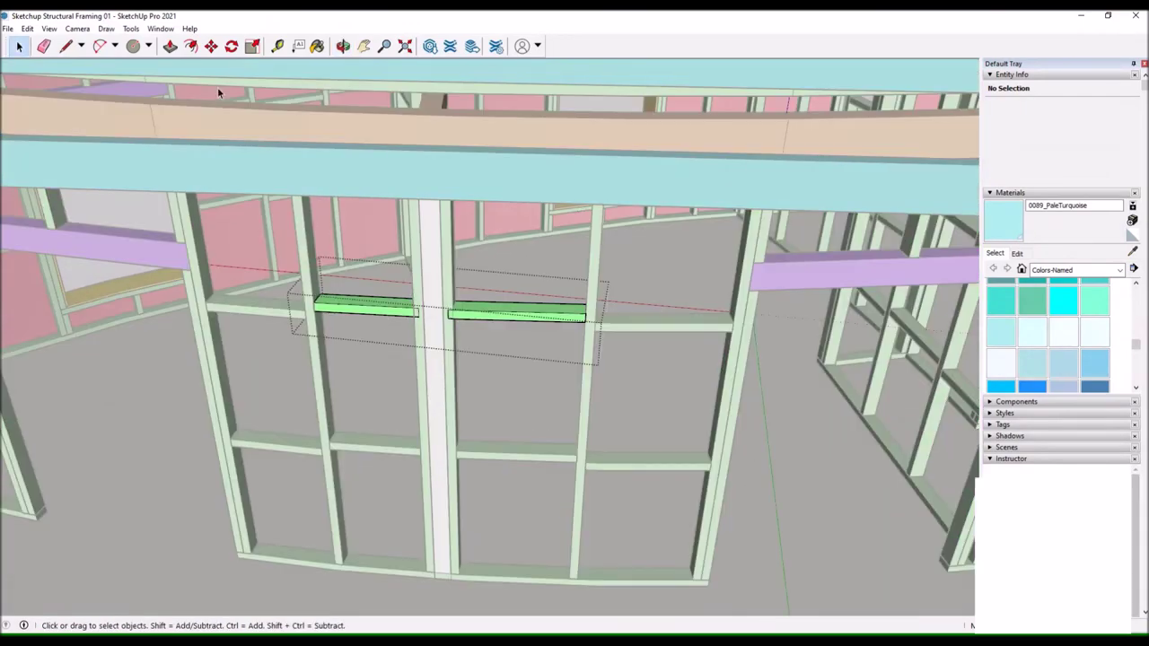
scroll("up", 3)
key("p")
left_click_drag(375, 331, 511, 305)
scroll("up", 3)
left_click_drag(592, 475, 531, 449)
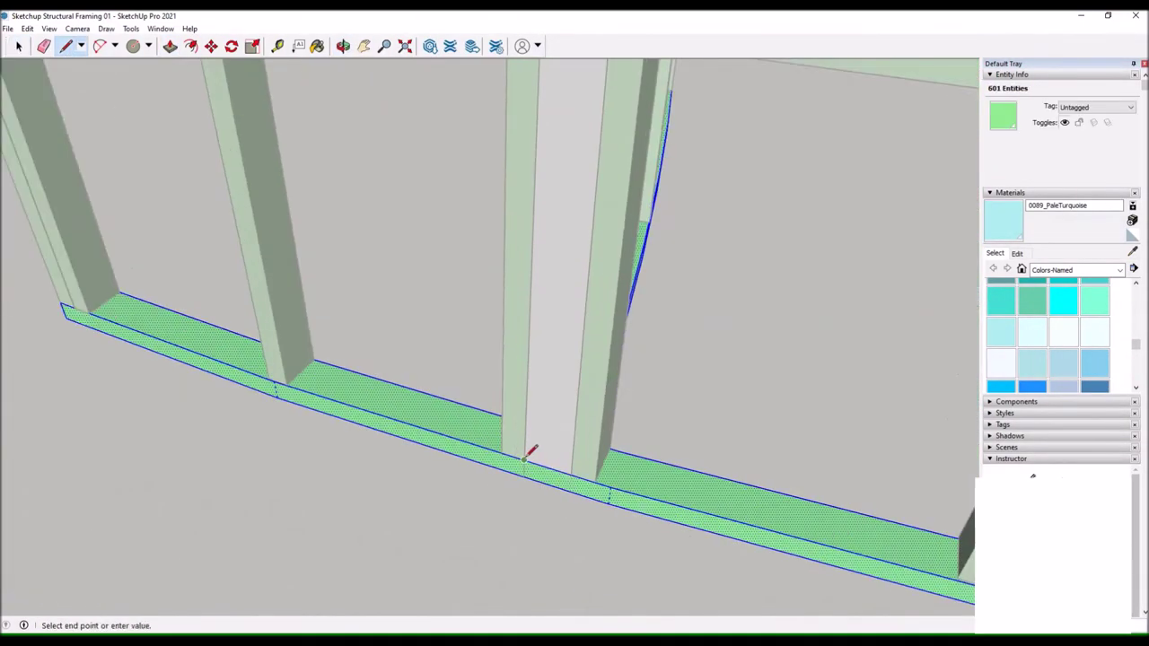
scroll("up", 3)
scroll("up", 3)
Draw a line across the bottom plate to the stud corner, splitting its face.
key("l")
scroll("up", 3)
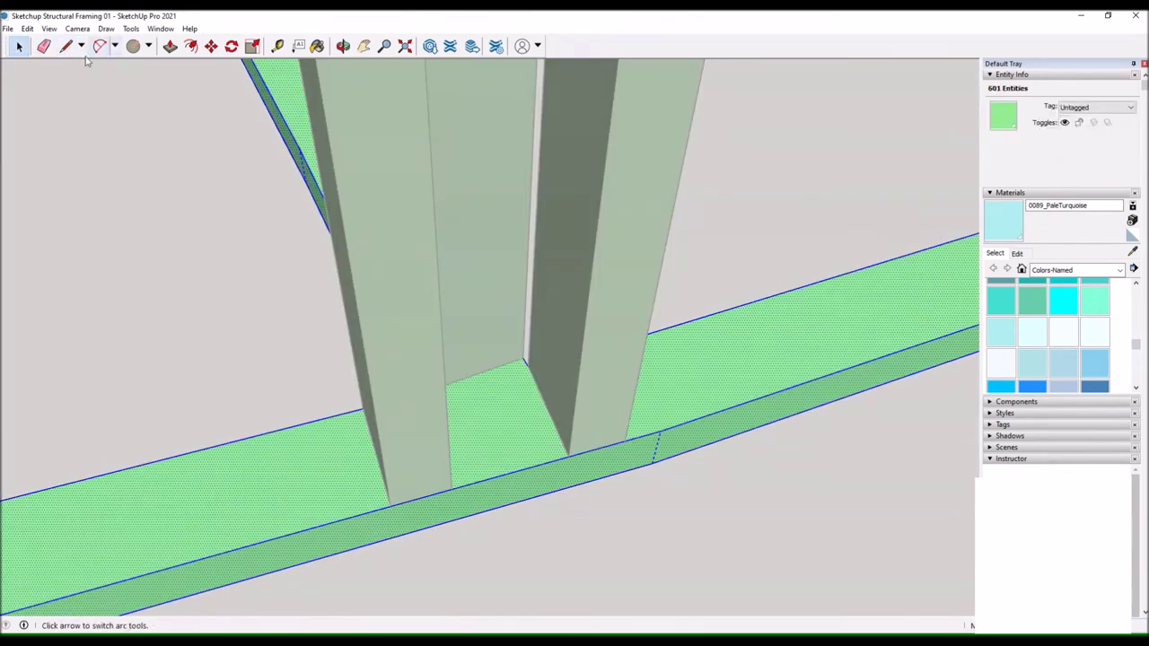
left_click(213, 552)
left_click(191, 357)
left_click(18, 47)
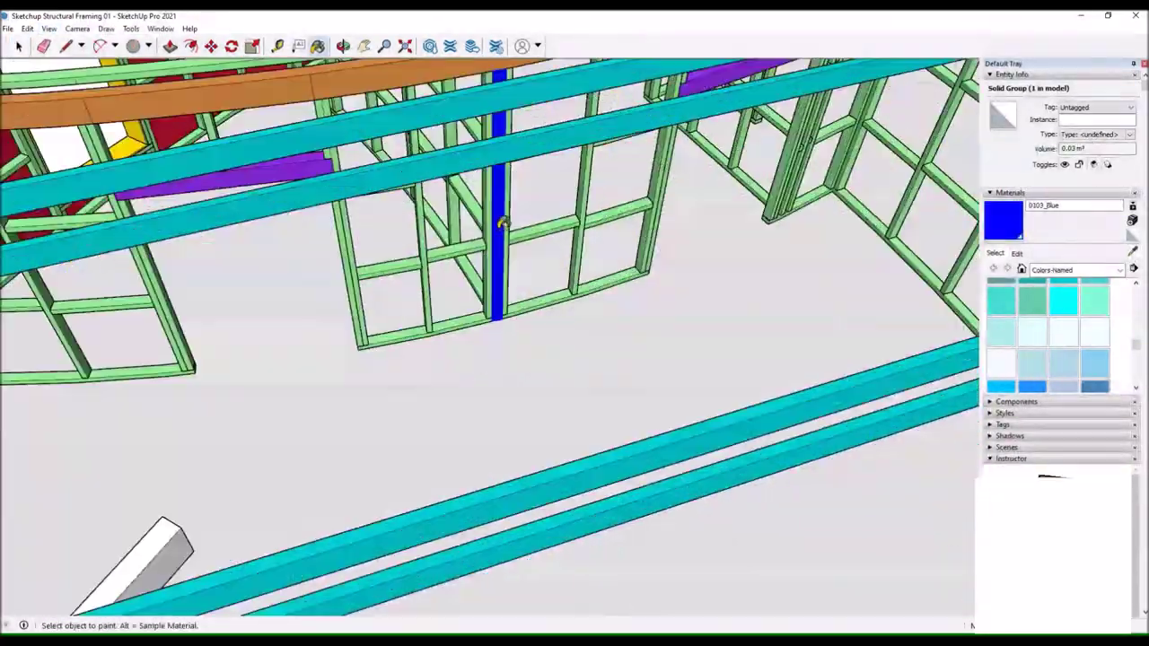
With Rotate active, orbit around the white beam and the curved outer wall.
left_click_drag(402, 319, 495, 199)
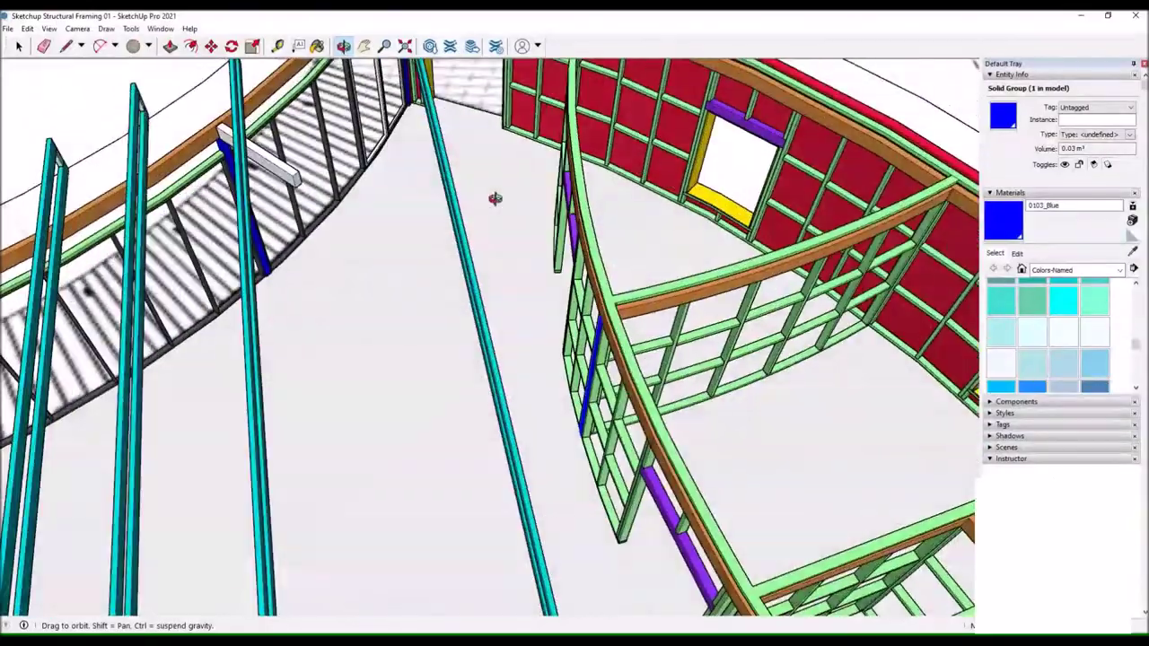
left_click_drag(409, 255, 408, 262)
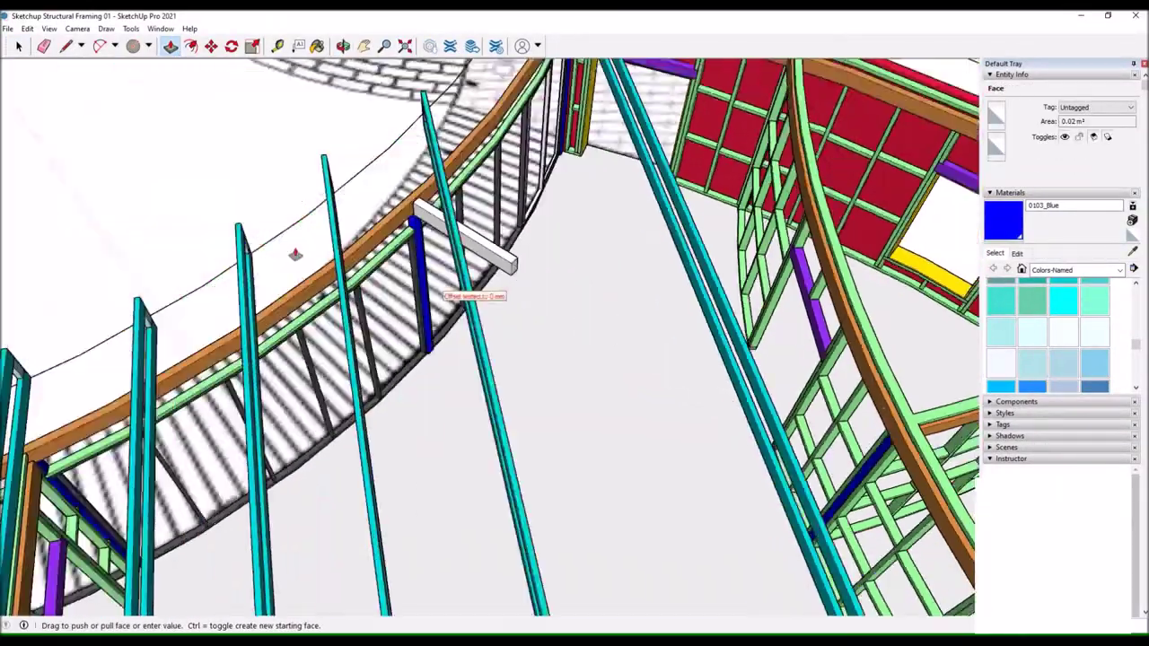
key("space")
left_click(231, 46)
scroll("up", 3)
left_click_drag(377, 269, 538, 315)
scroll("down", 3)
scroll("up", 3)
left_click_drag(326, 148, 186, 269)
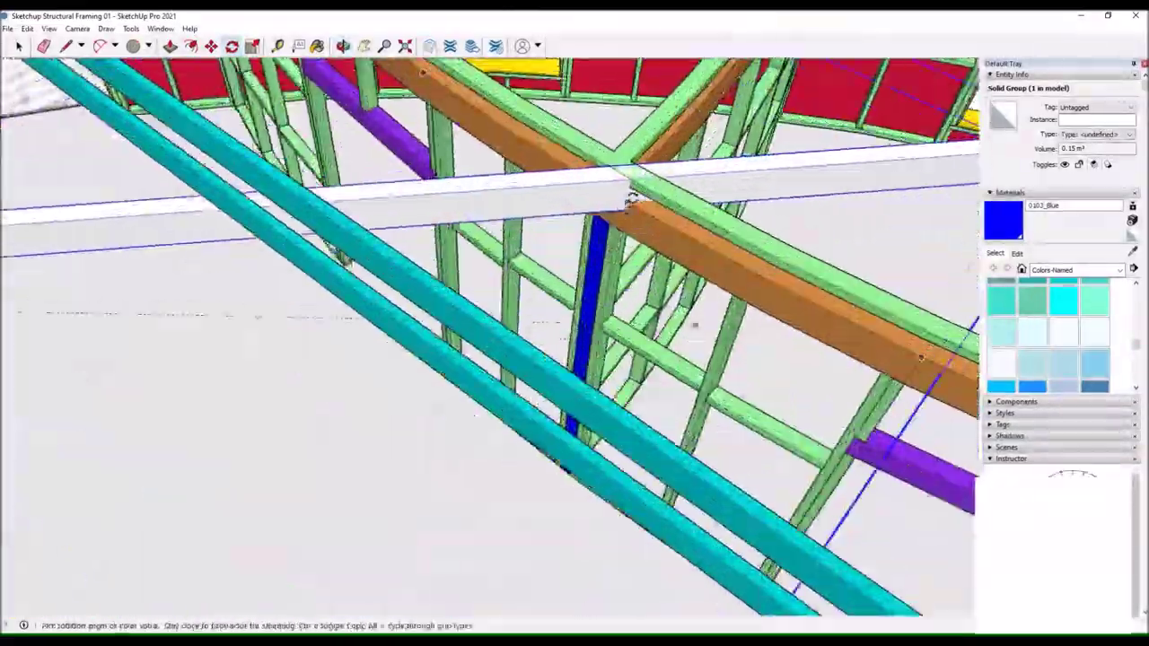
left_click_drag(186, 269, 448, 314)
left_click_drag(375, 191, 403, 267)
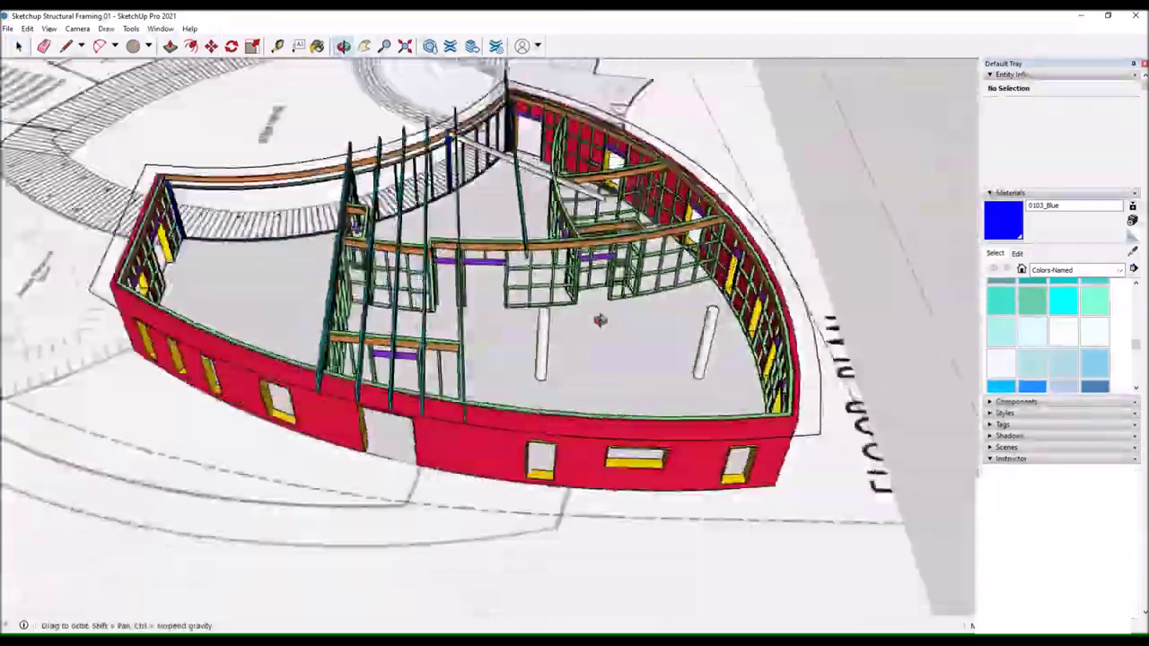
left_click_drag(600, 321, 568, 296)
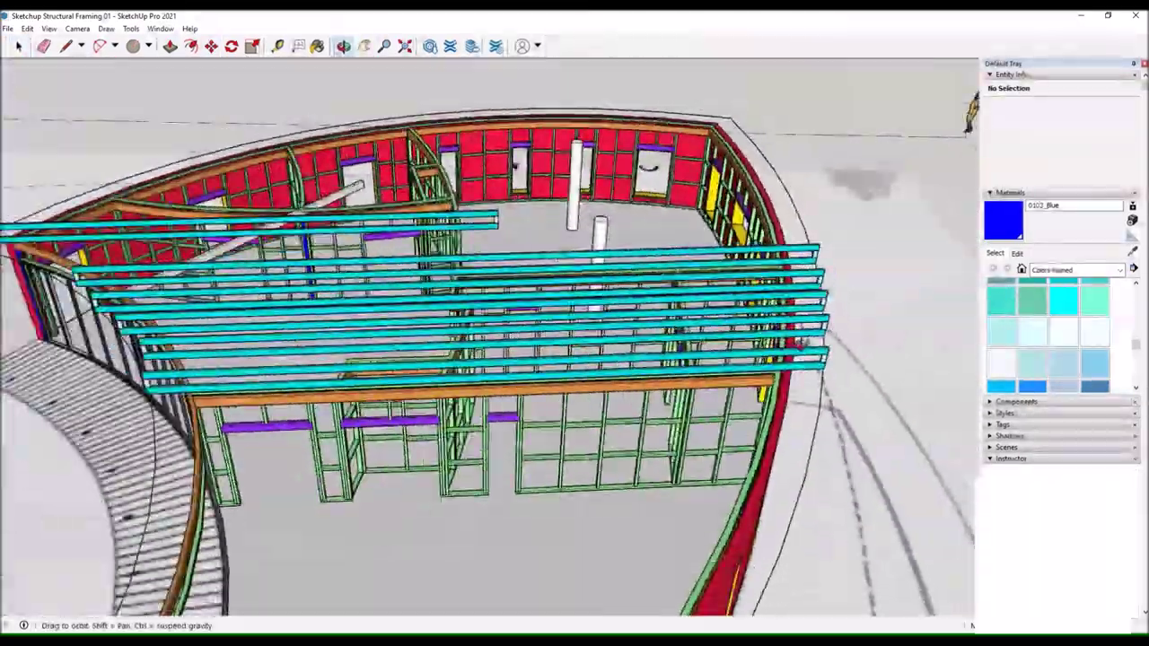
Start a line on the green beam where it meets the framing.
key("space")
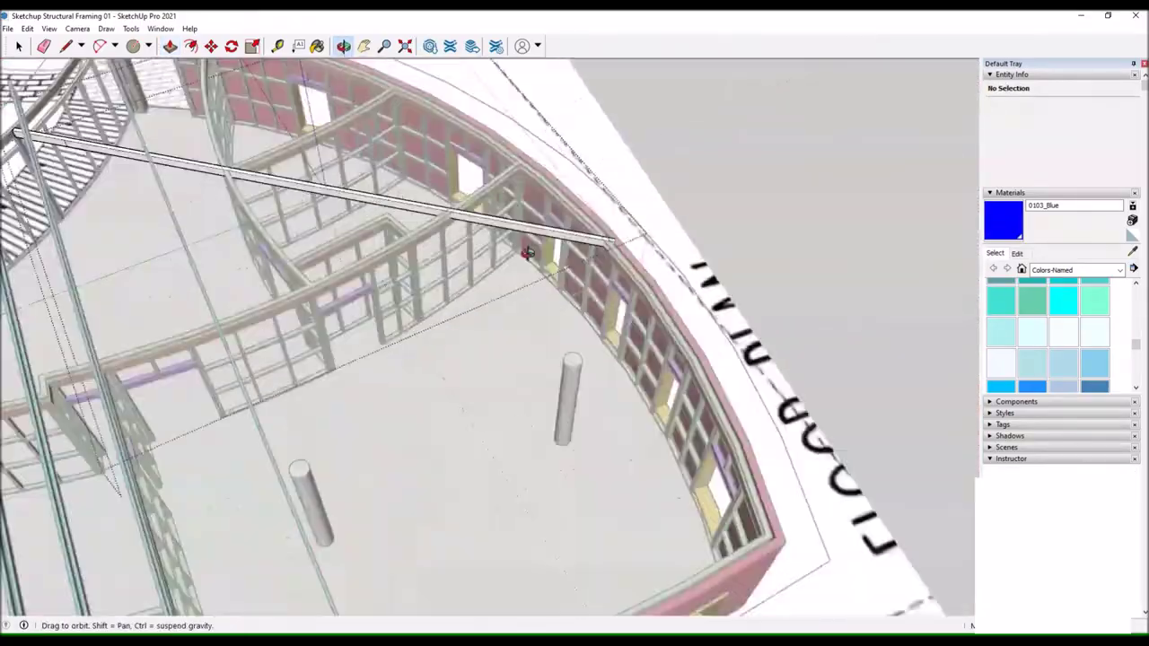
left_click_drag(578, 234, 266, 227)
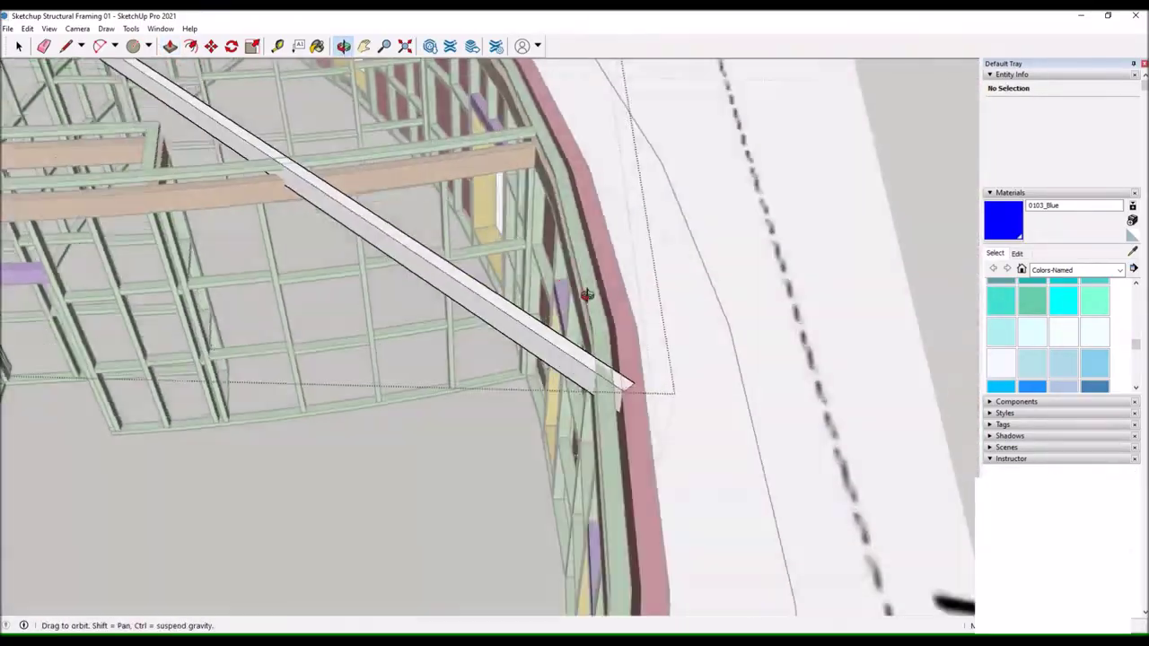
left_click(169, 46)
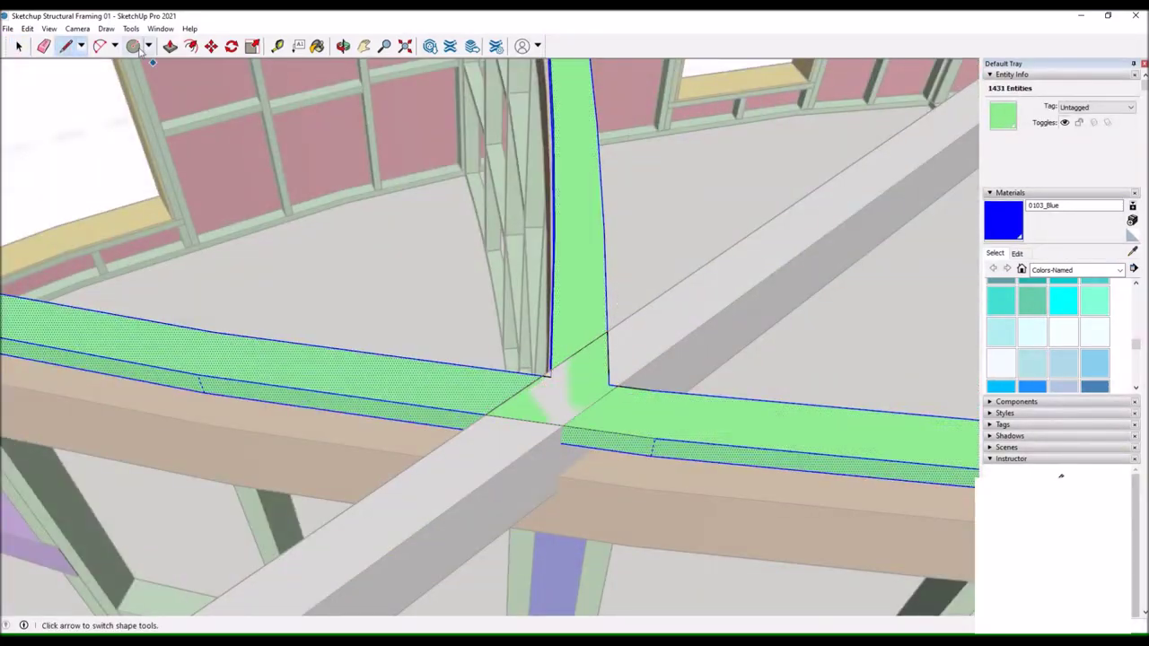
left_click_drag(440, 213, 616, 236)
key("l")
left_click(593, 256)
left_click_drag(19, 75, 458, 287)
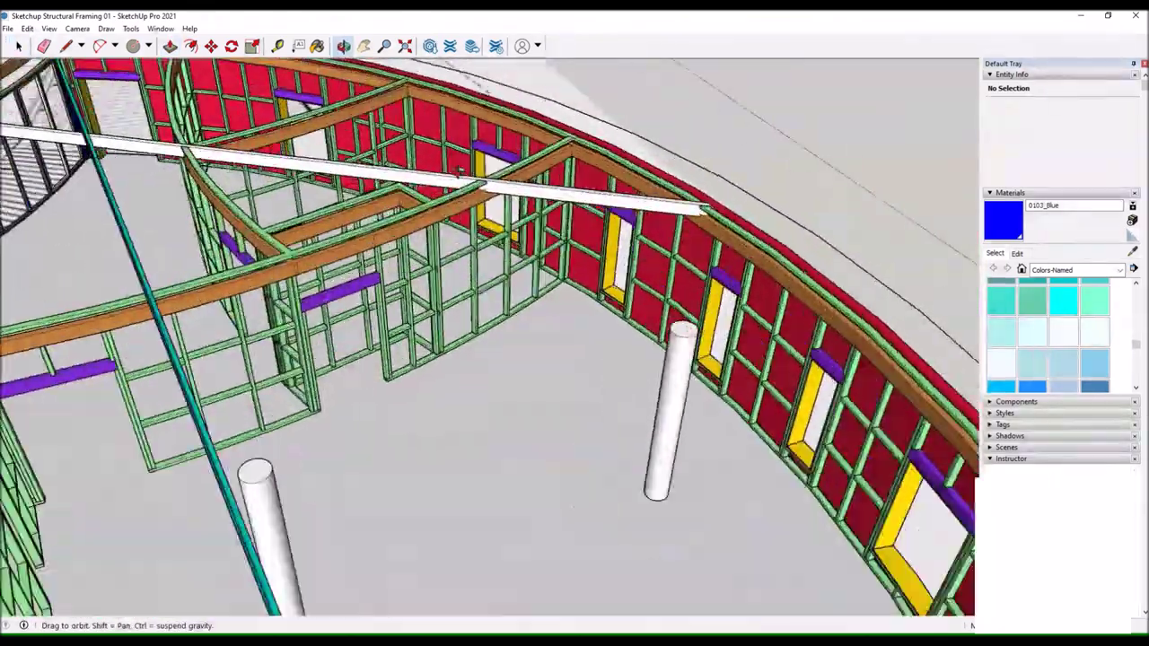
Orbit in to where the grey diagonal brace crosses the orange curved beam.
key("l")
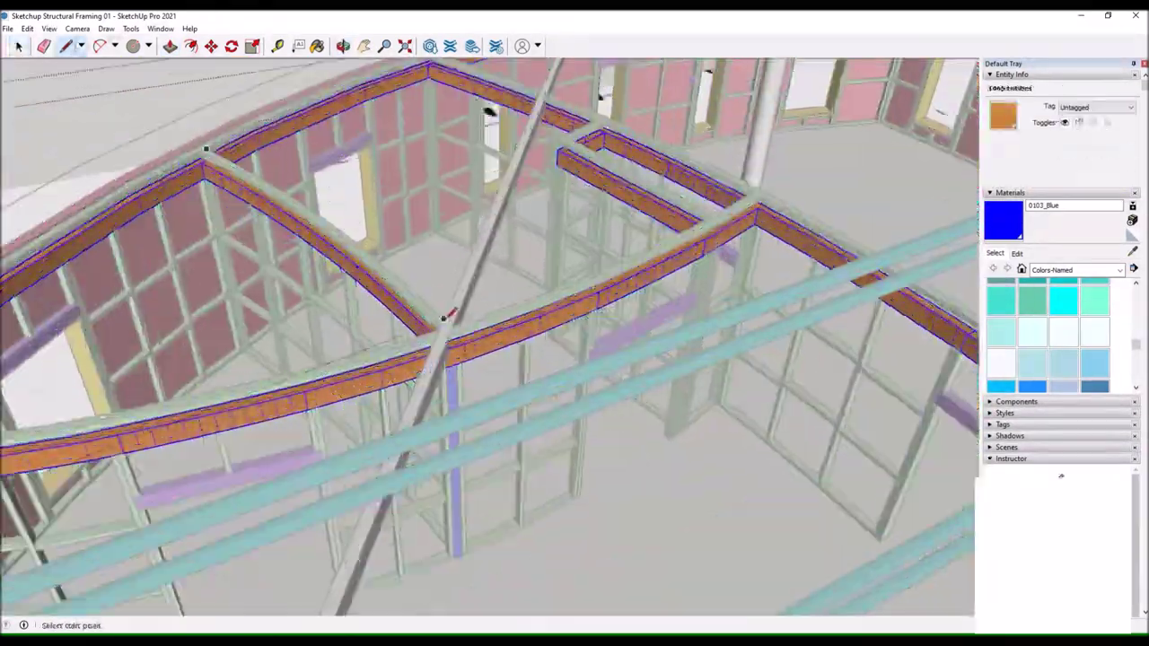
left_click_drag(341, 56, 409, 327)
left_click_drag(342, 58, 437, 298)
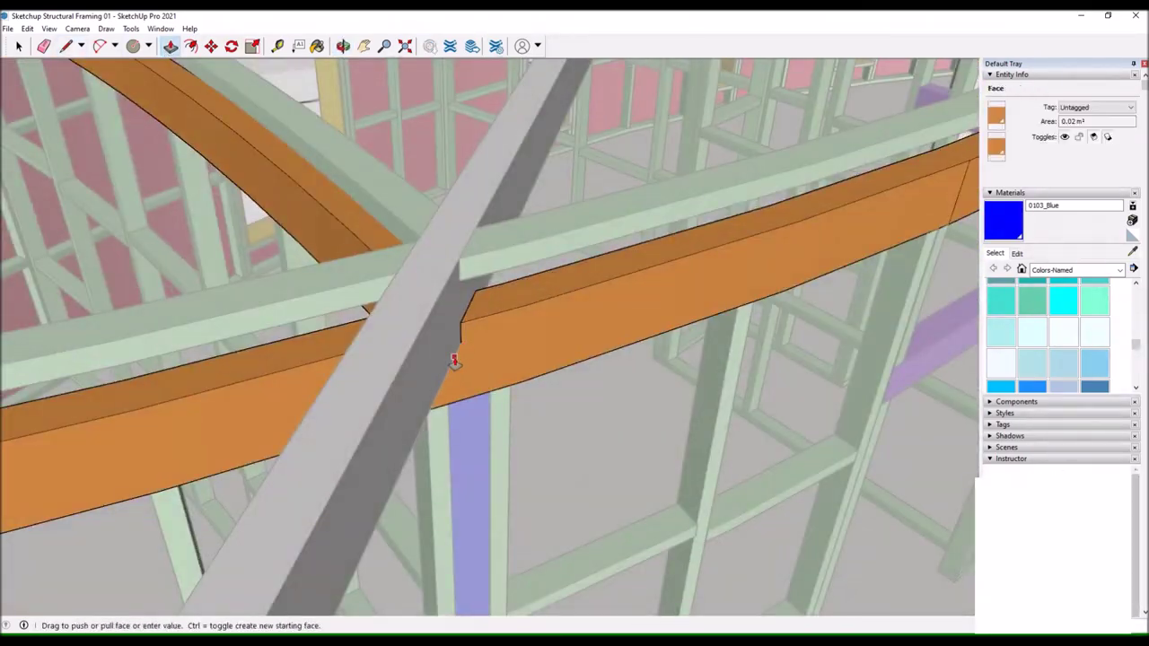
left_click_drag(454, 361, 257, 275)
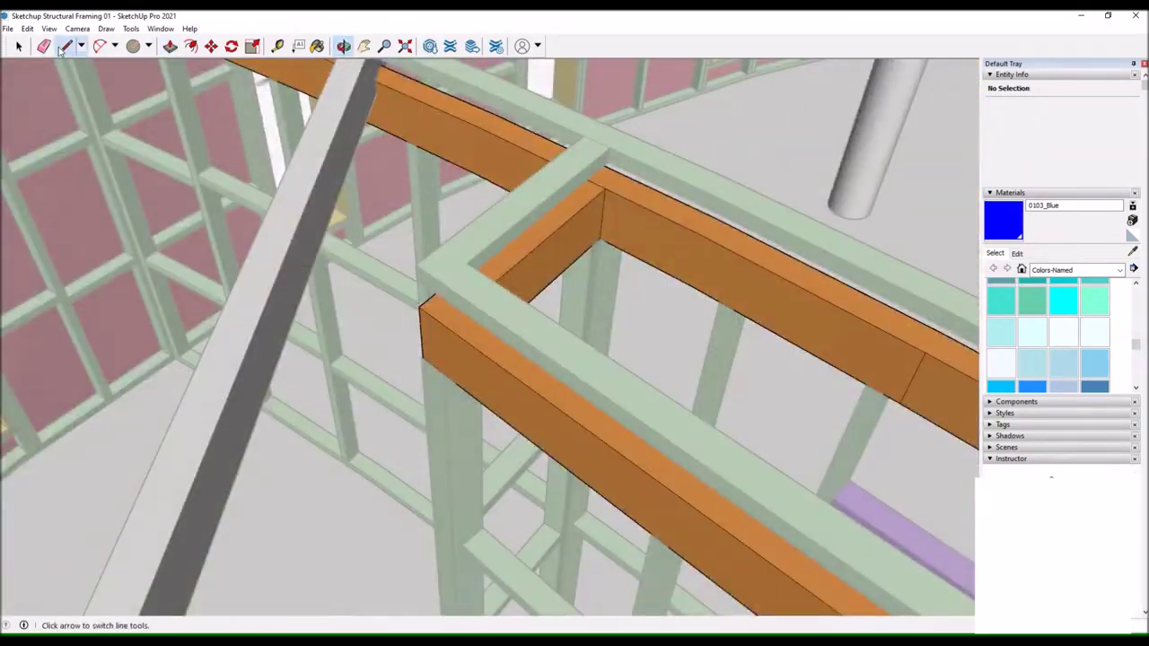
left_click(65, 46)
scroll("up", 3)
left_click(343, 46)
scroll("down", 3)
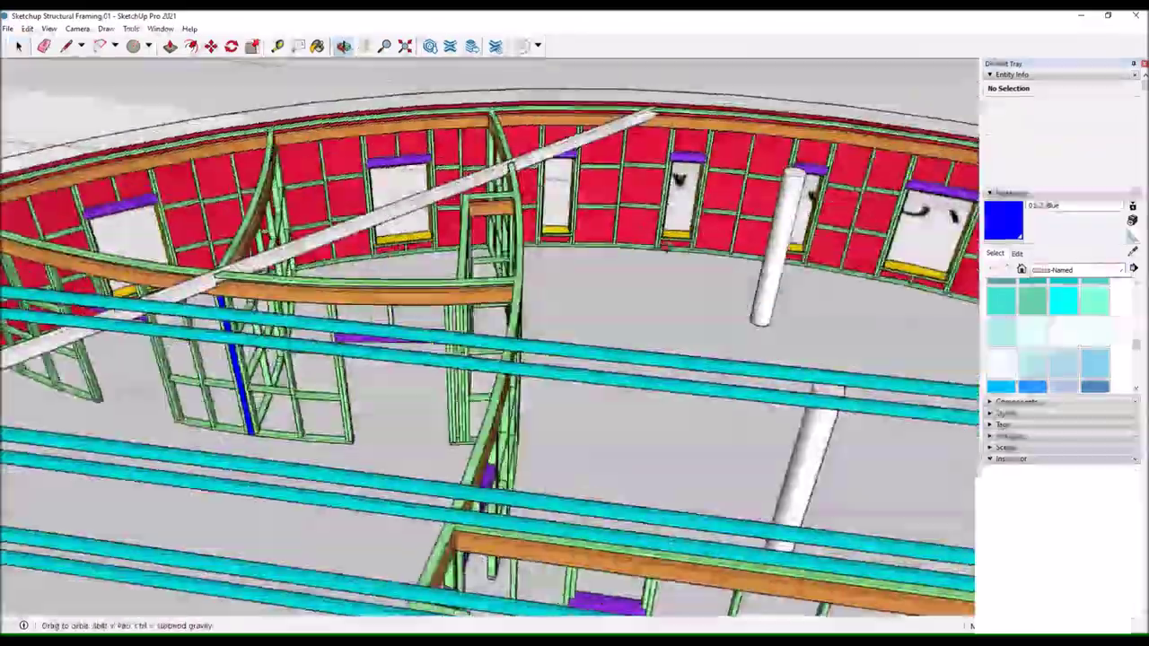
Orbit out over the curved framing and close in on one turquoise joist.
left_click_drag(539, 341, 786, 192)
scroll("down", 3)
key("m")
scroll("up", 3)
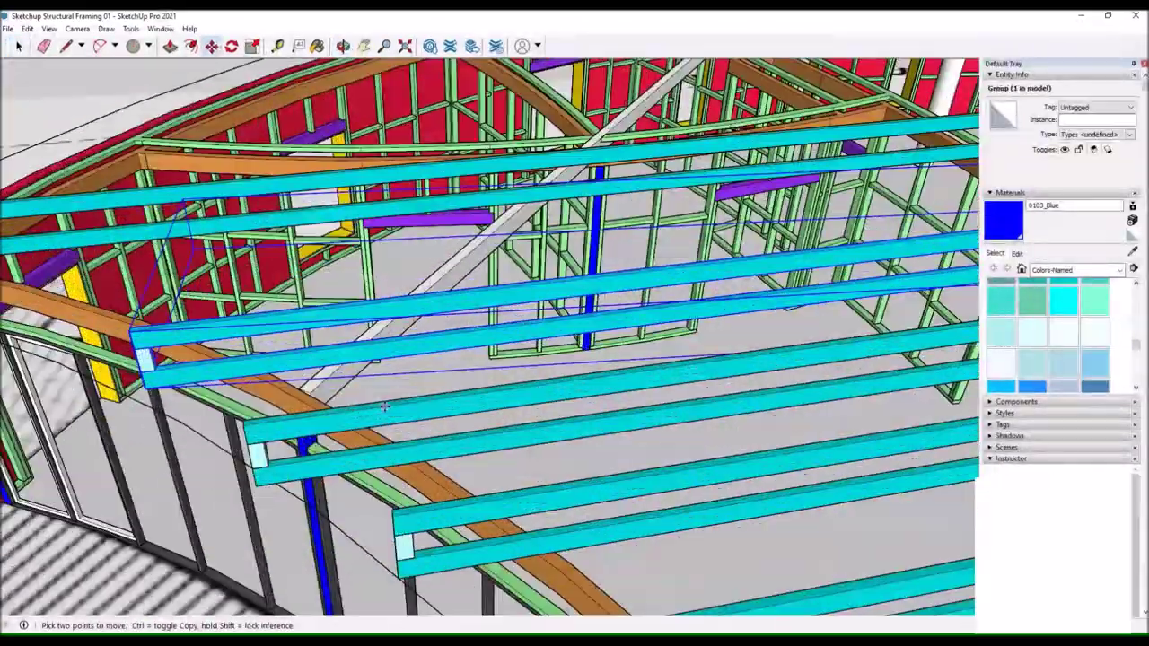
left_click_drag(359, 315, 99, 55)
scroll("up", 3)
left_click_drag(538, 404, 544, 430)
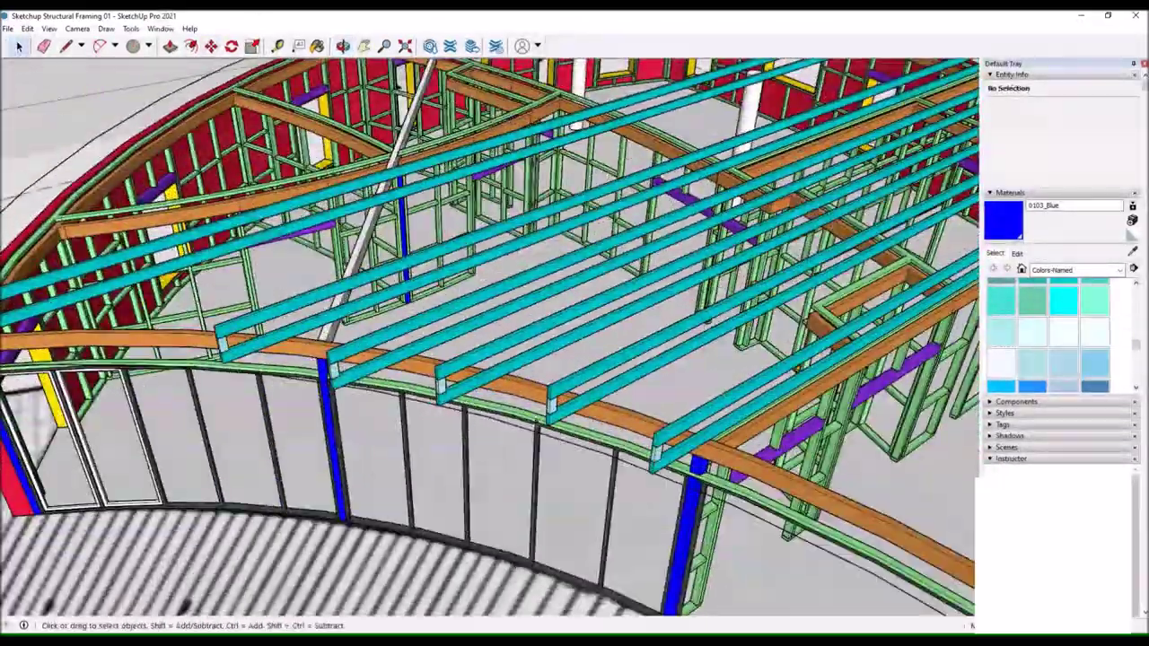
Open the joist group for Push/Pull editing, then cancel and back out.
double_click(544, 430)
key("p")
scroll("up", 3)
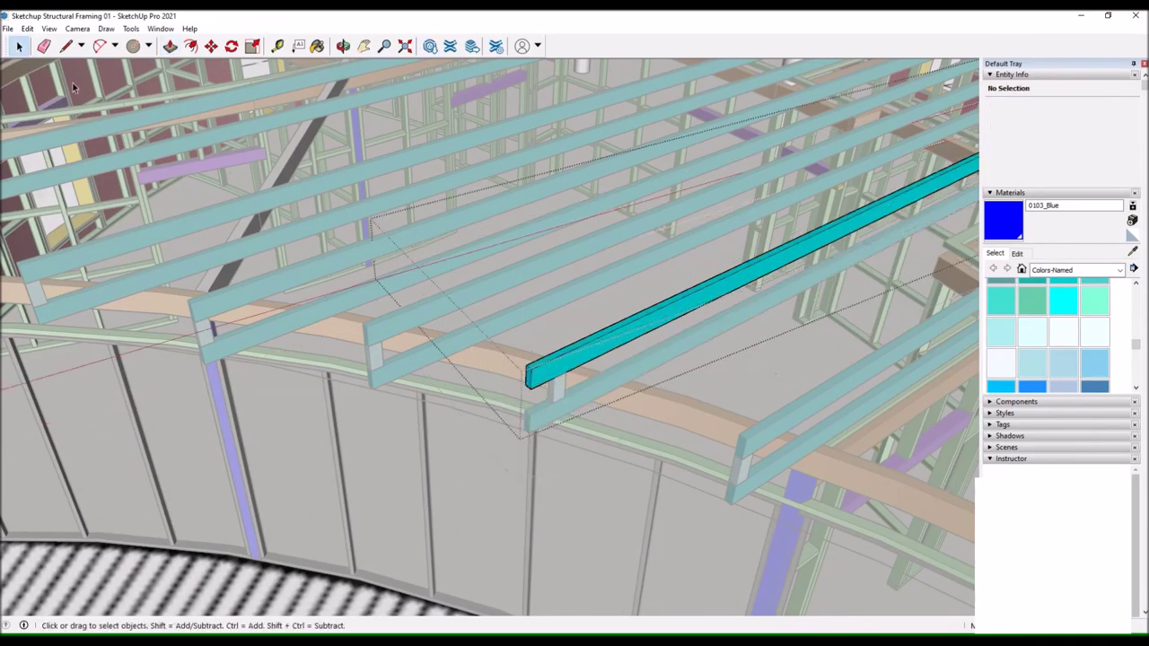
scroll("down", 3)
left_click_drag(541, 411, 431, 368)
key("p")
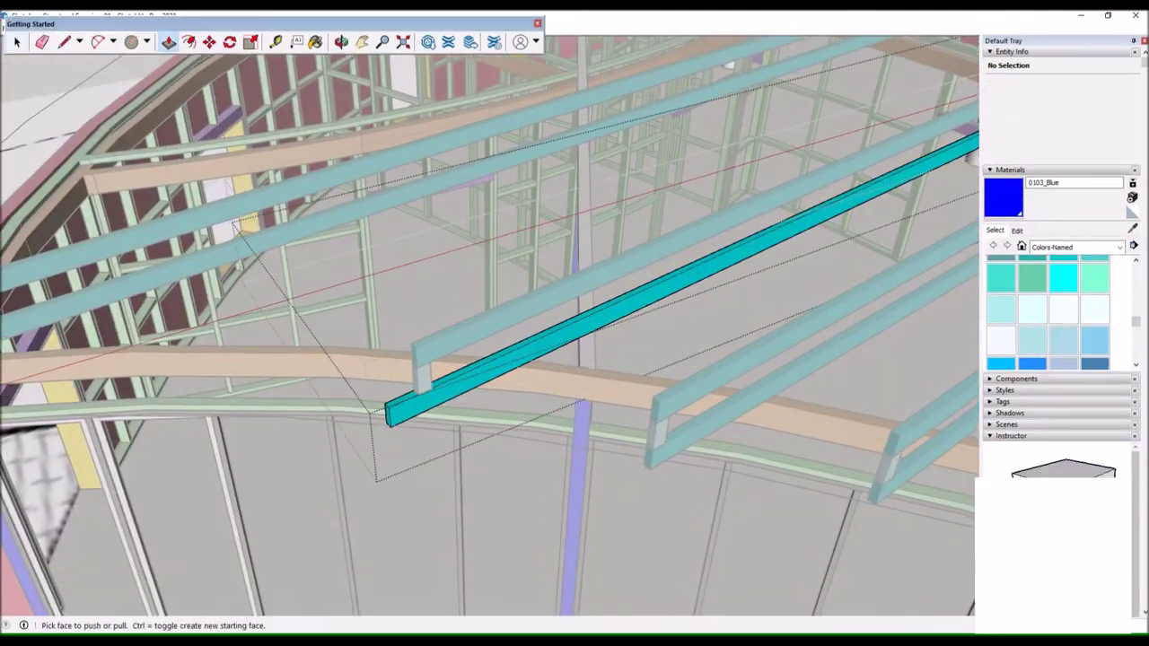
scroll("up", 3)
key("space")
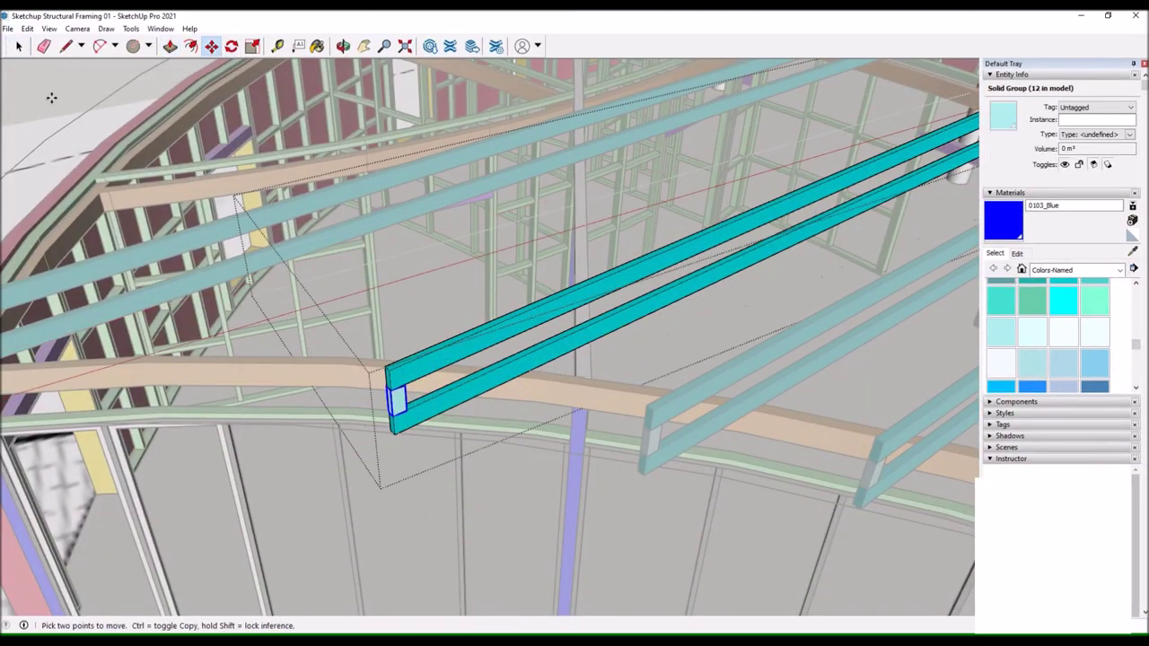
Reopen the joist, rest its end on the curved orange beam, and view the whole building.
key("space")
left_click_drag(387, 395, 474, 420)
double_click(474, 420)
key("p")
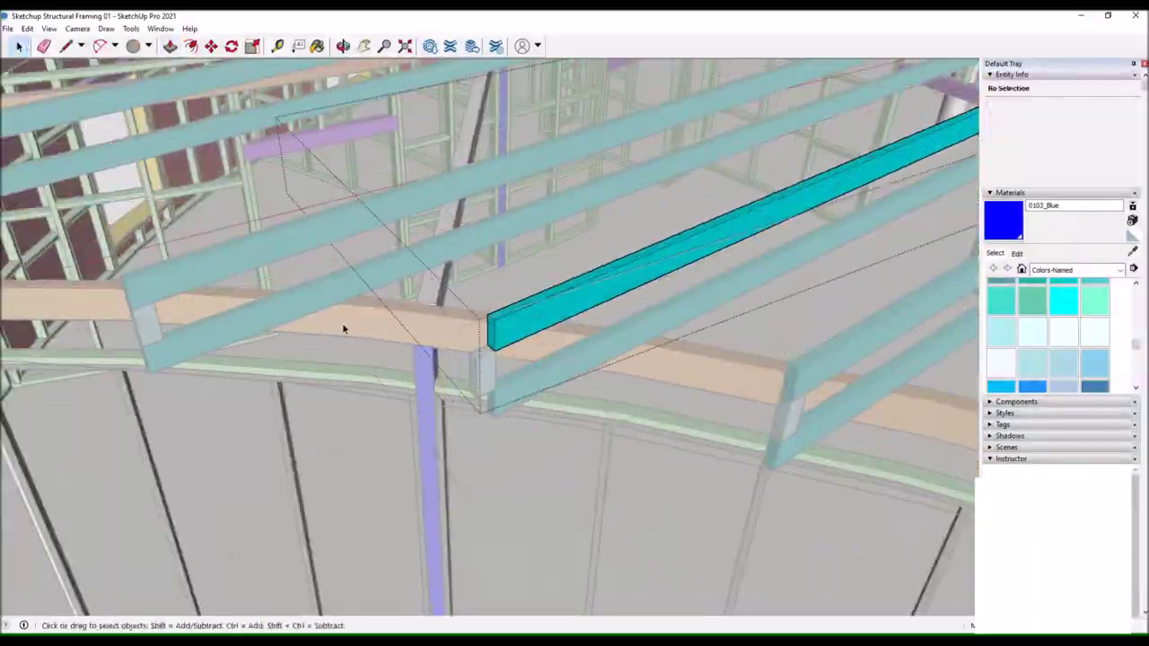
scroll("up", 3)
key("space")
scroll("down", 3)
left_click_drag(494, 392, 447, 359)
scroll("down", 3)
scroll("up", 3)
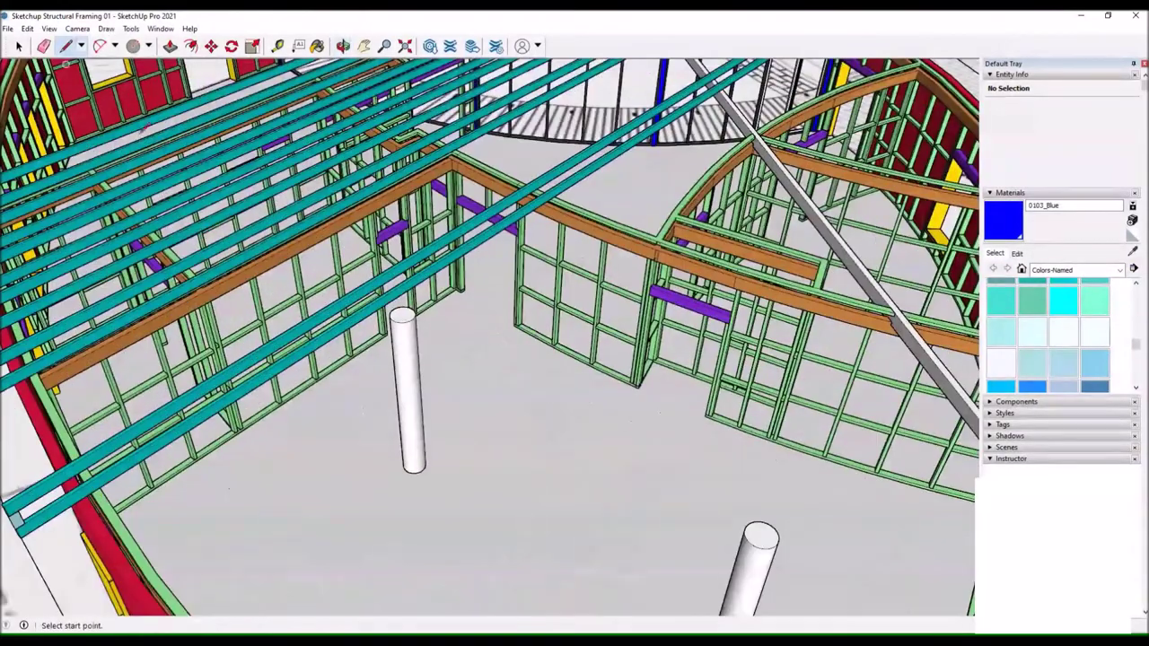
Paint both round posts MidnightBlue, after trying BurlyWood and DarkBlue.
key("b")
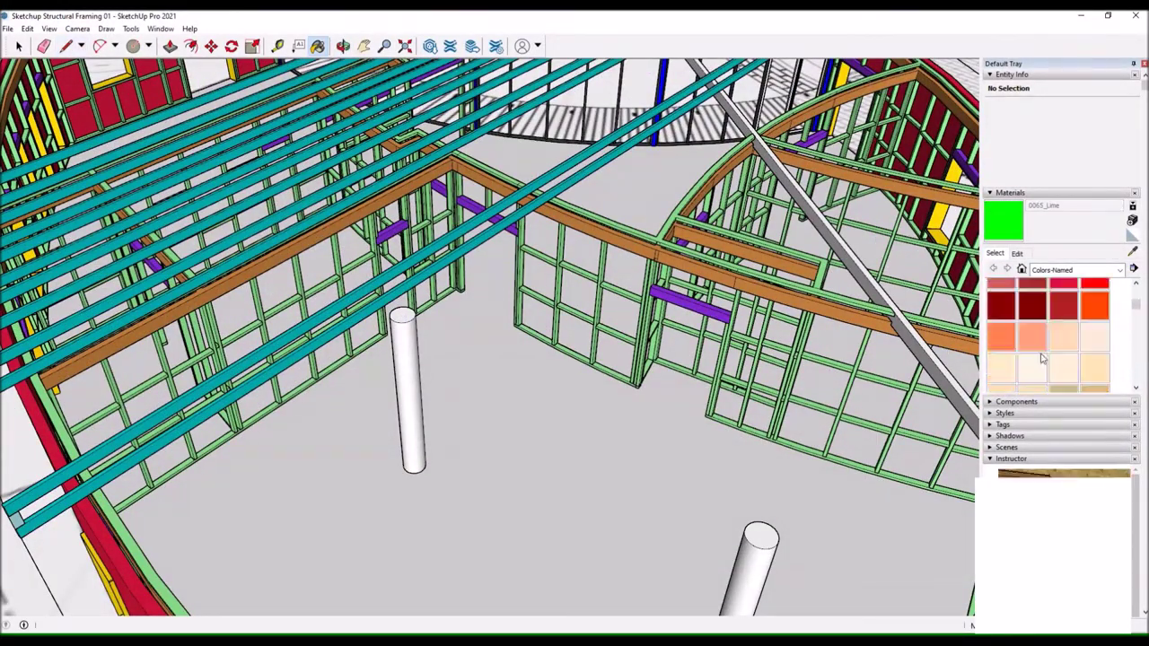
left_click(399, 371)
scroll("down", 3)
scroll("down", 3)
left_click(1032, 311)
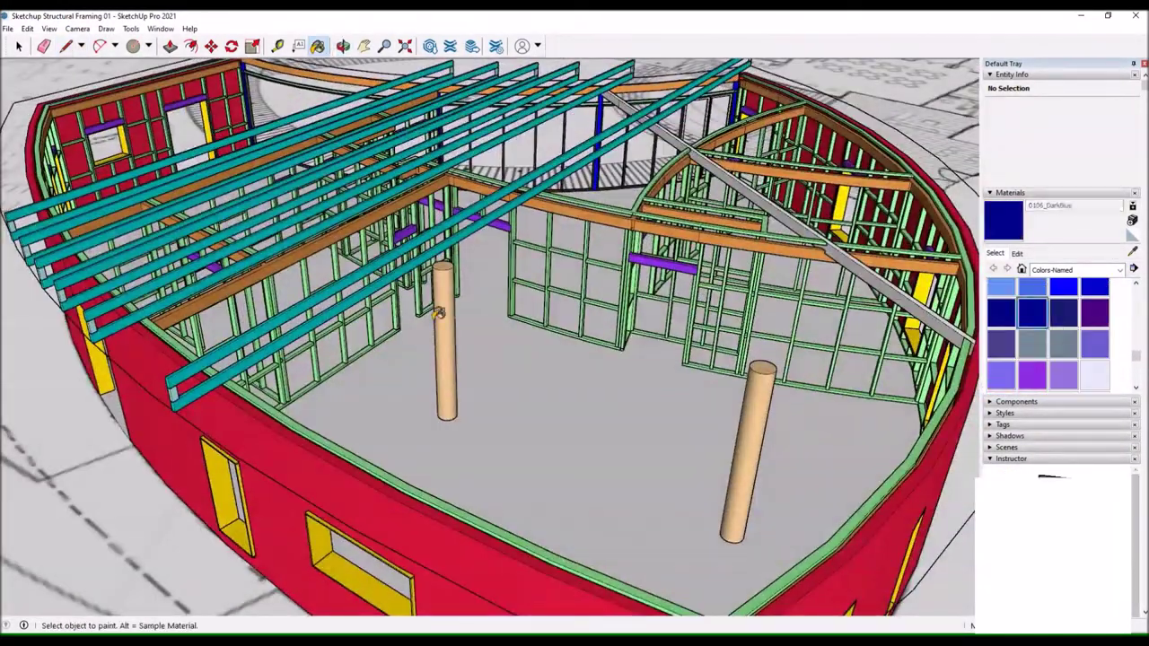
left_click(546, 333)
scroll("up", 3)
scroll("down", 3)
scroll("down", 3)
left_click(1032, 382)
left_click(692, 485)
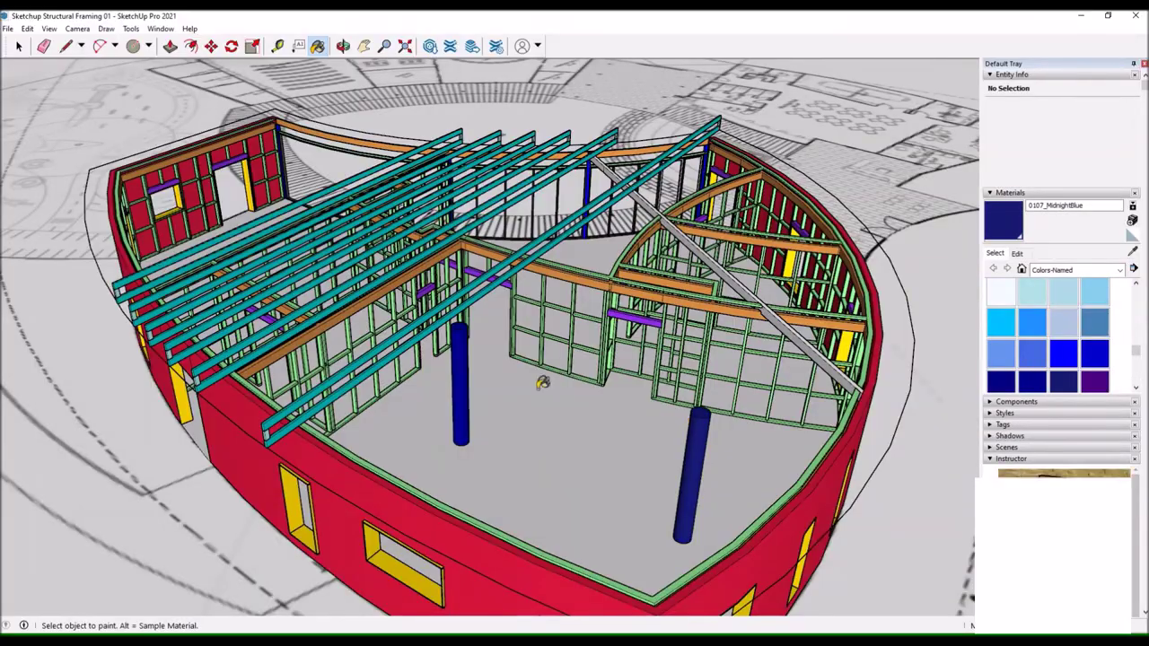
Orbit through the interior and select the blue diagonal beam group.
left_click_drag(541, 377, 281, 322)
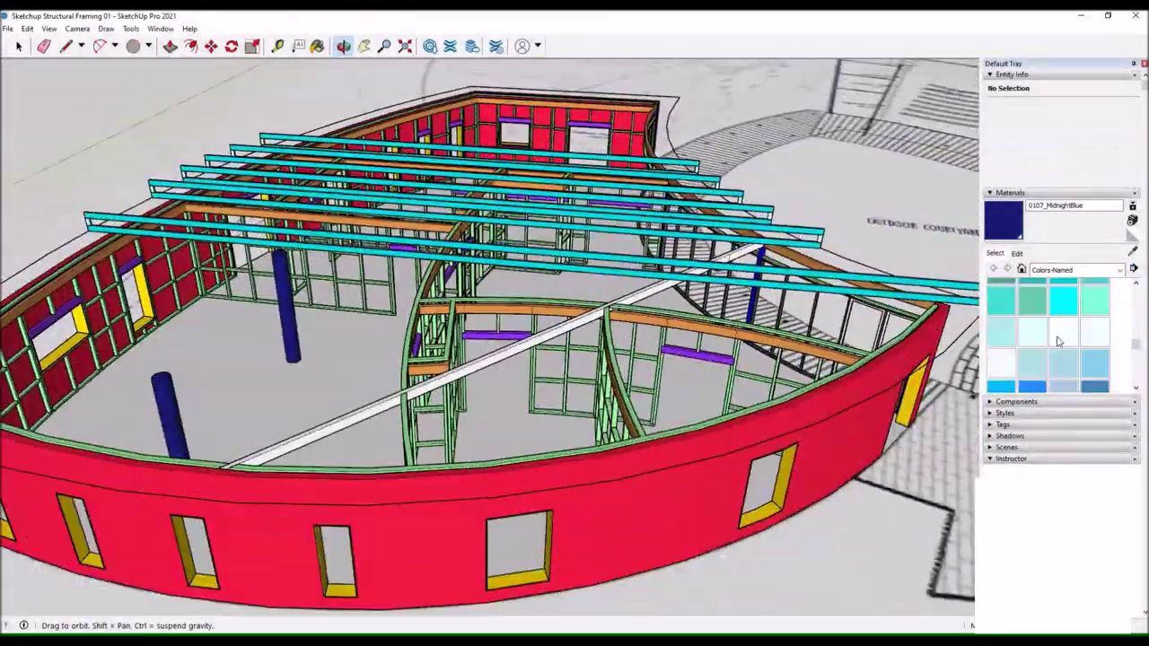
left_click_drag(539, 359, 404, 350)
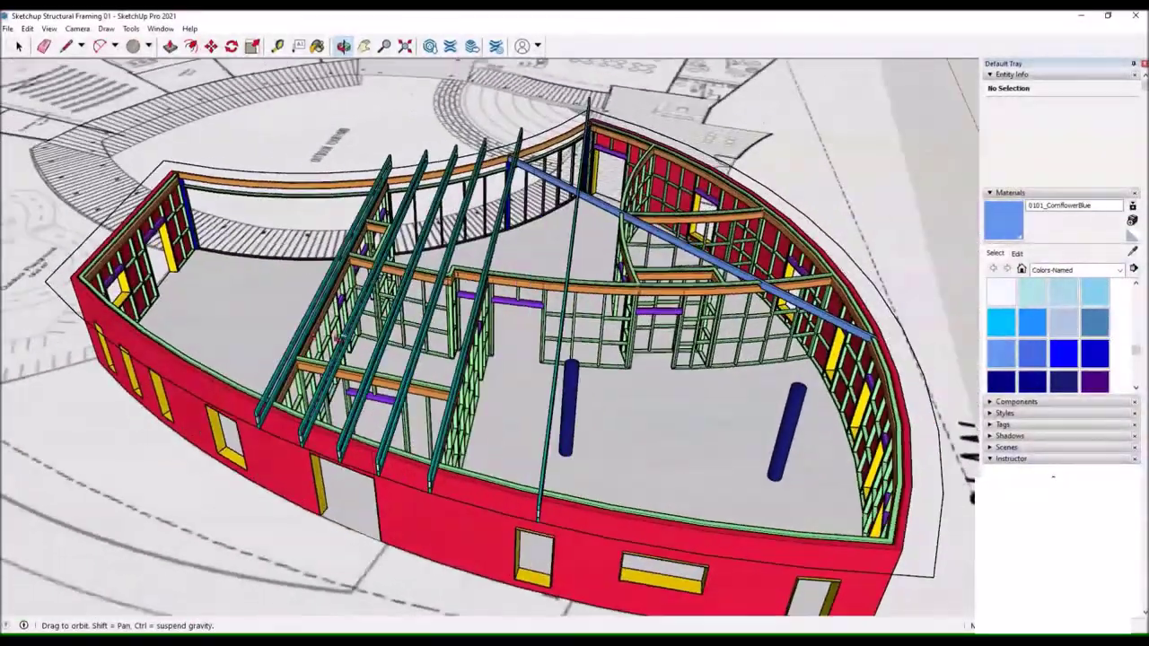
scroll("up", 3)
key("space")
left_click(393, 355)
left_click_drag(534, 447, 503, 444)
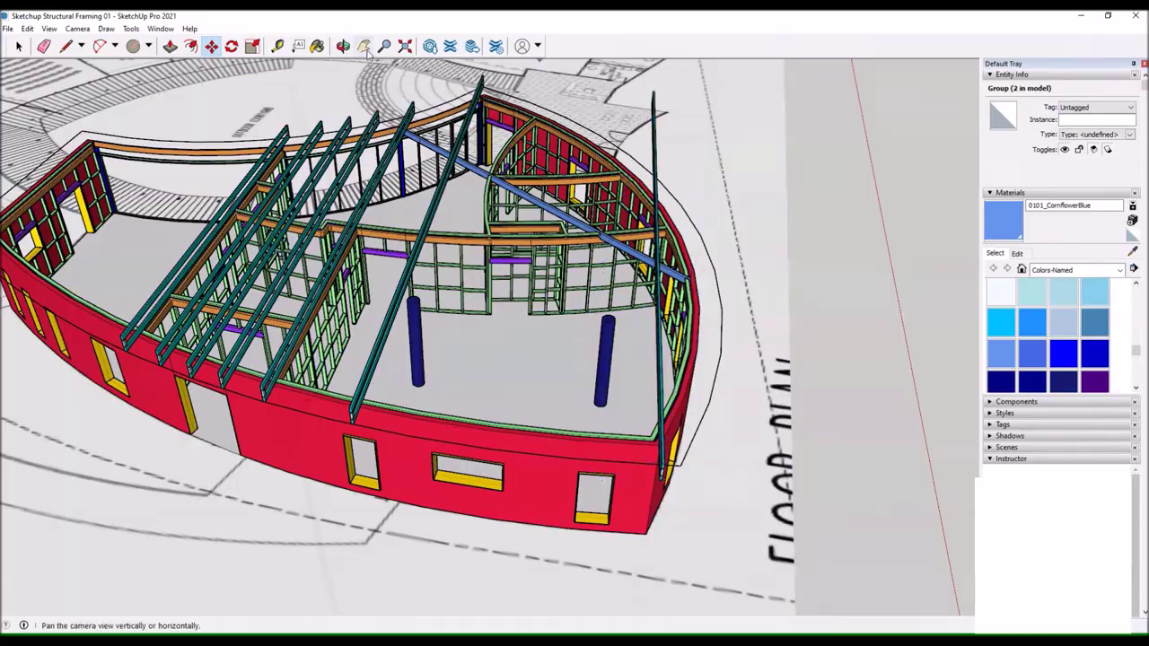
left_click_drag(366, 54, 359, 462)
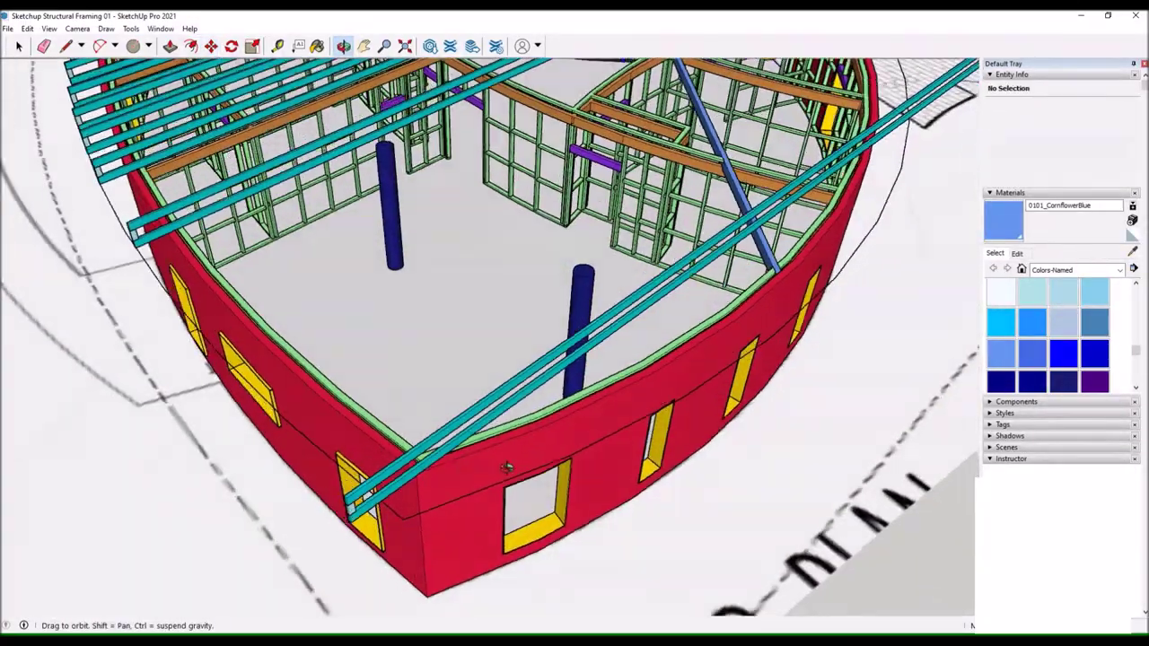
left_click_drag(503, 359, 563, 312)
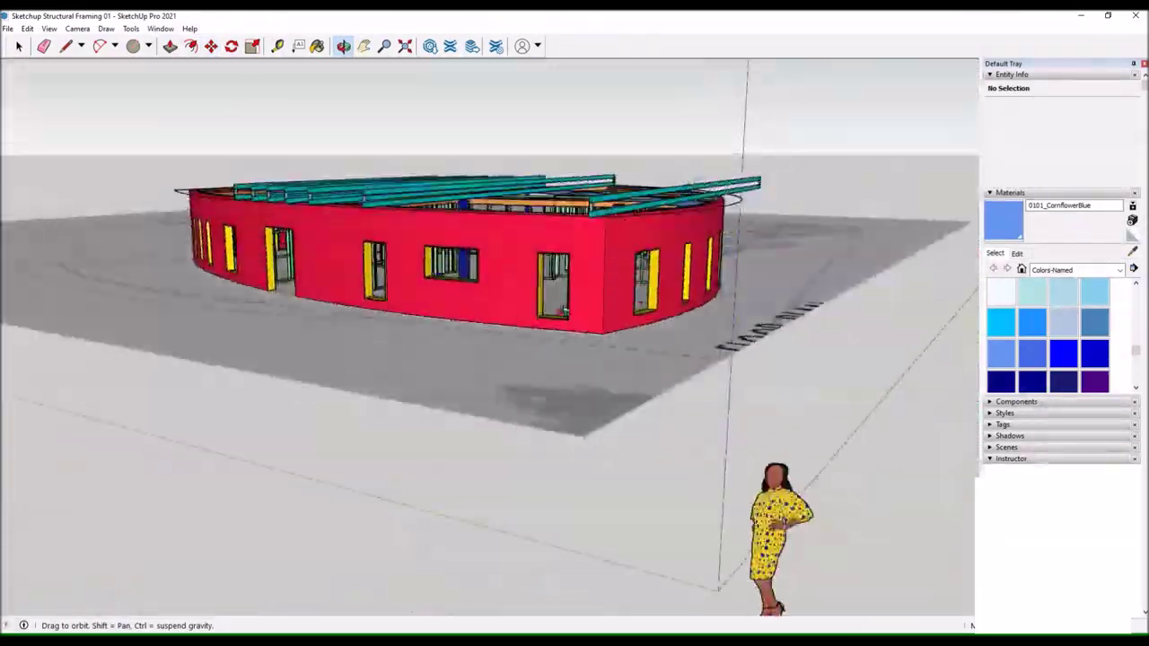
left_click_drag(414, 276, 375, 422)
Review the building from overhead and the courtyard side, then select the small solid block to move.
scroll("up", 3)
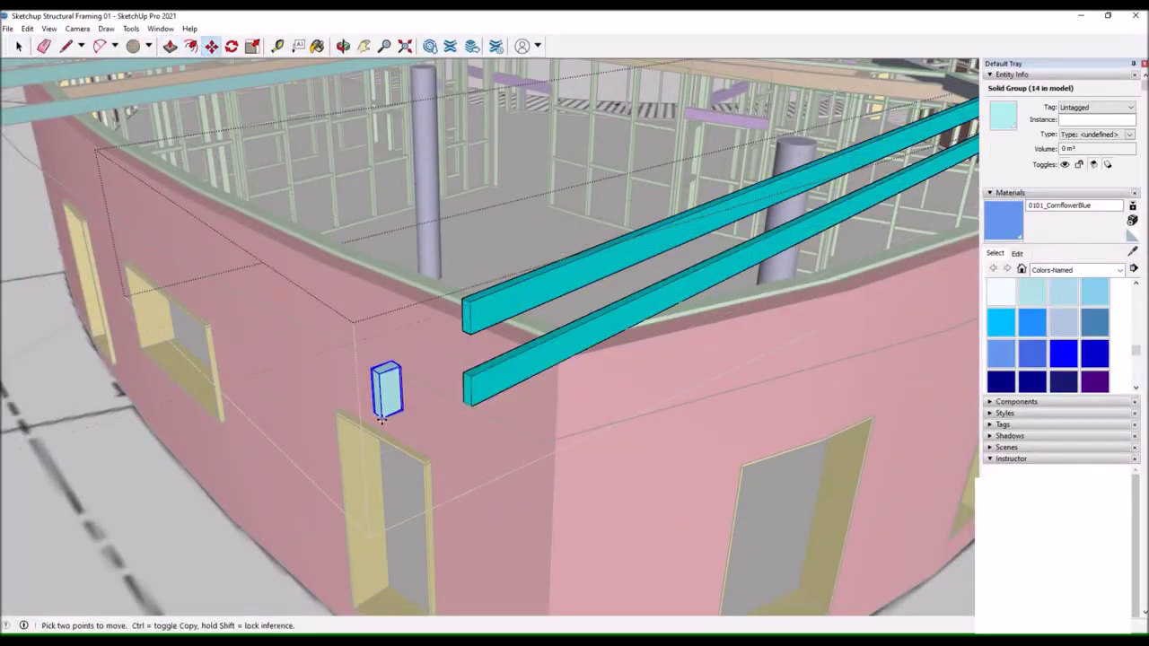
scroll("down", 3)
left_click_drag(403, 359, 448, 296)
left_click_drag(302, 307, 503, 341)
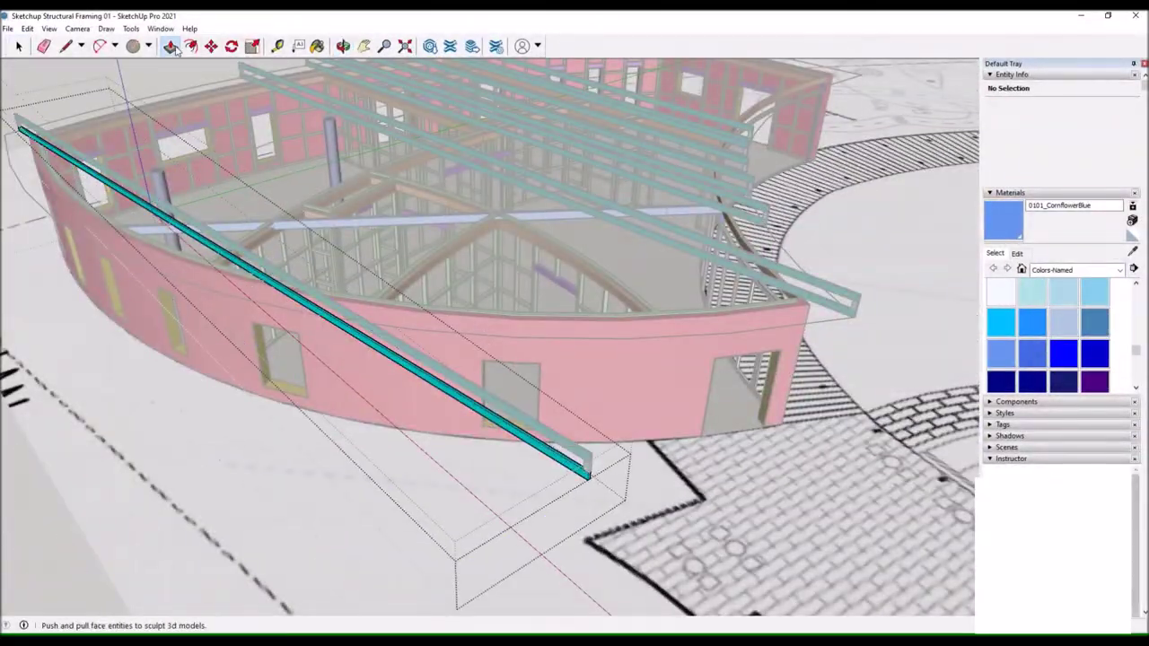
left_click_drag(332, 321, 680, 454)
key("space")
left_click(685, 531)
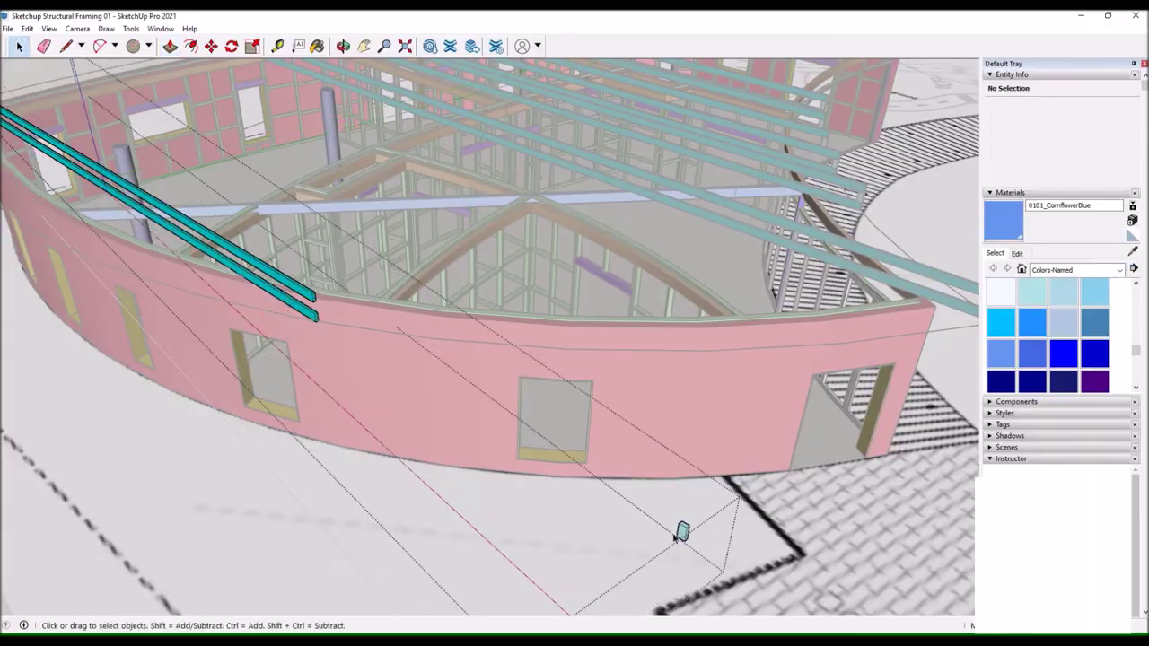
key("m")
scroll("up", 3)
scroll("down", 3)
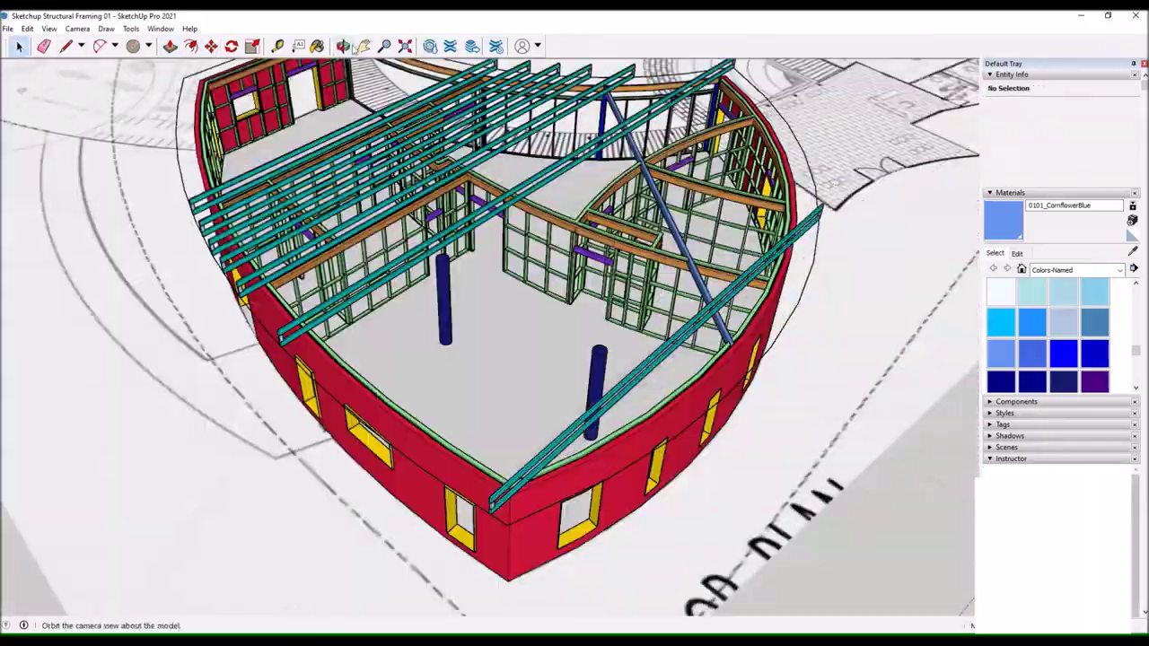
Draw a line spanning the tops of the two blue posts.
left_click_drag(673, 506, 673, 377)
scroll("up", 3)
key("l")
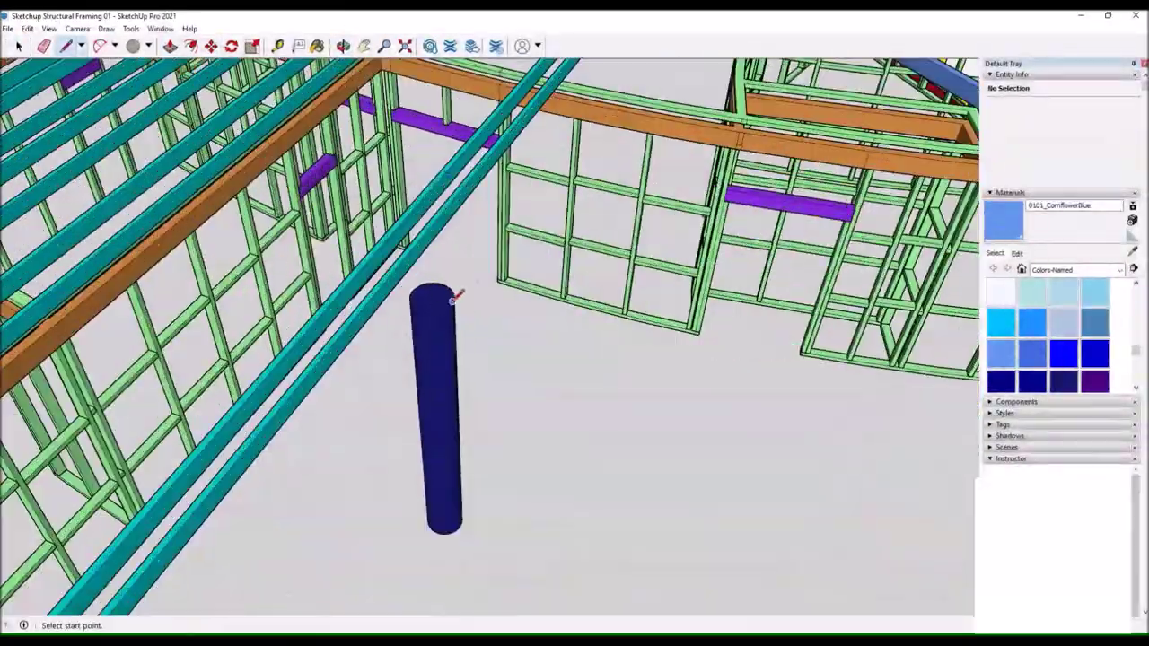
left_click(442, 297)
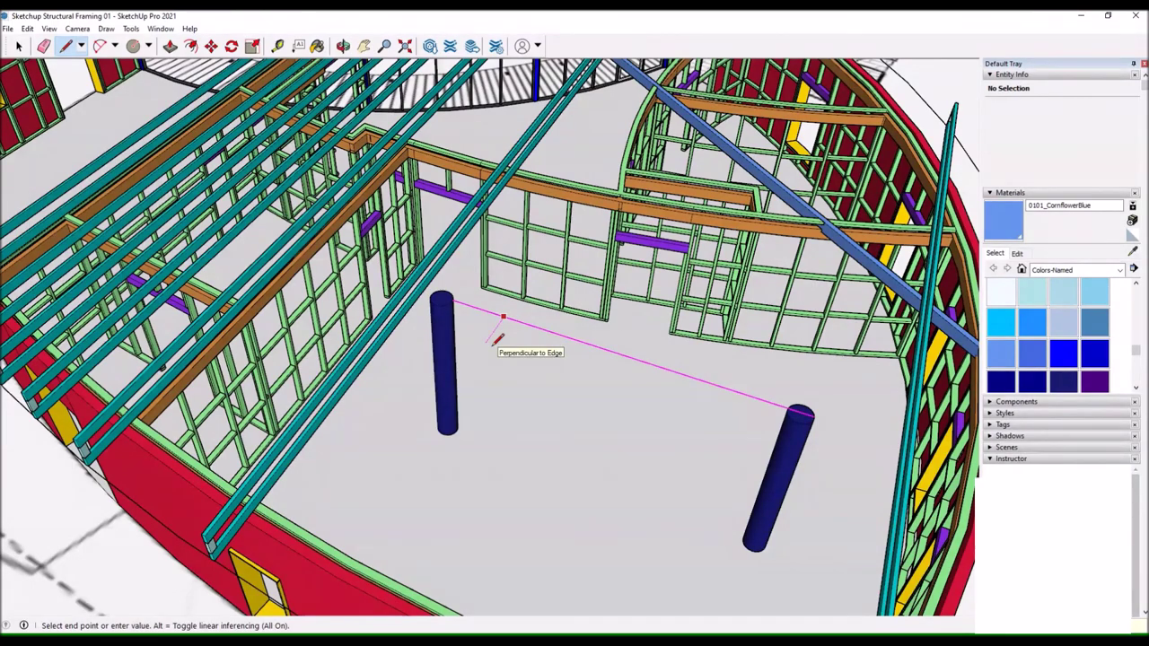
scroll("up", 3)
left_click(213, 48)
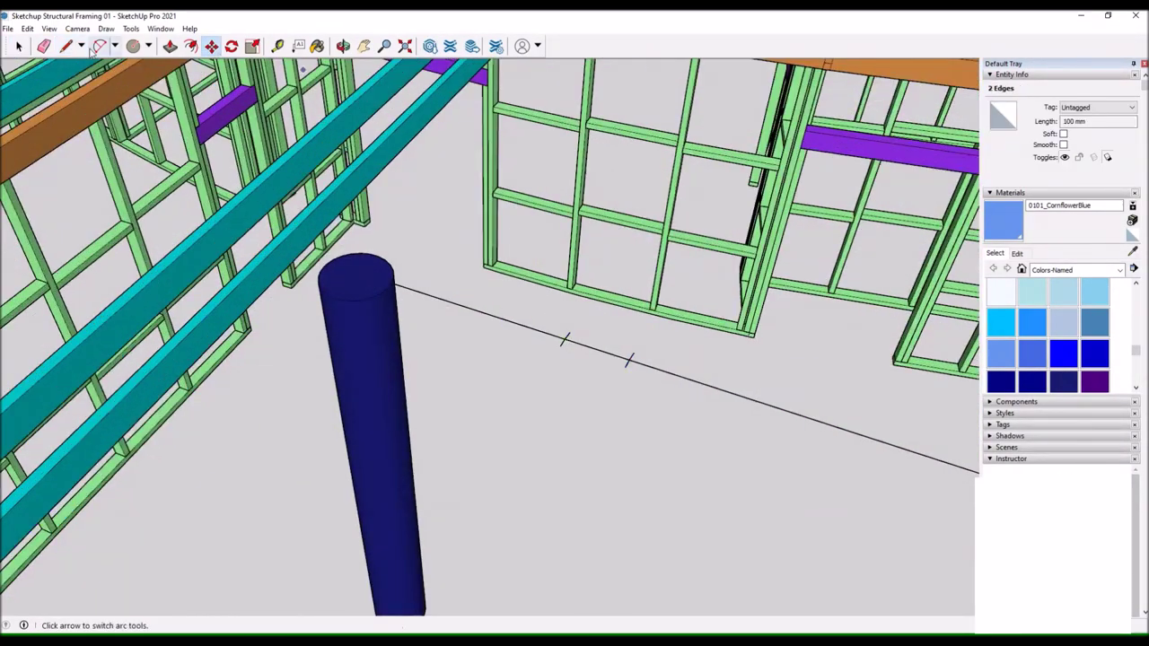
scroll("up", 3)
scroll("up", 3)
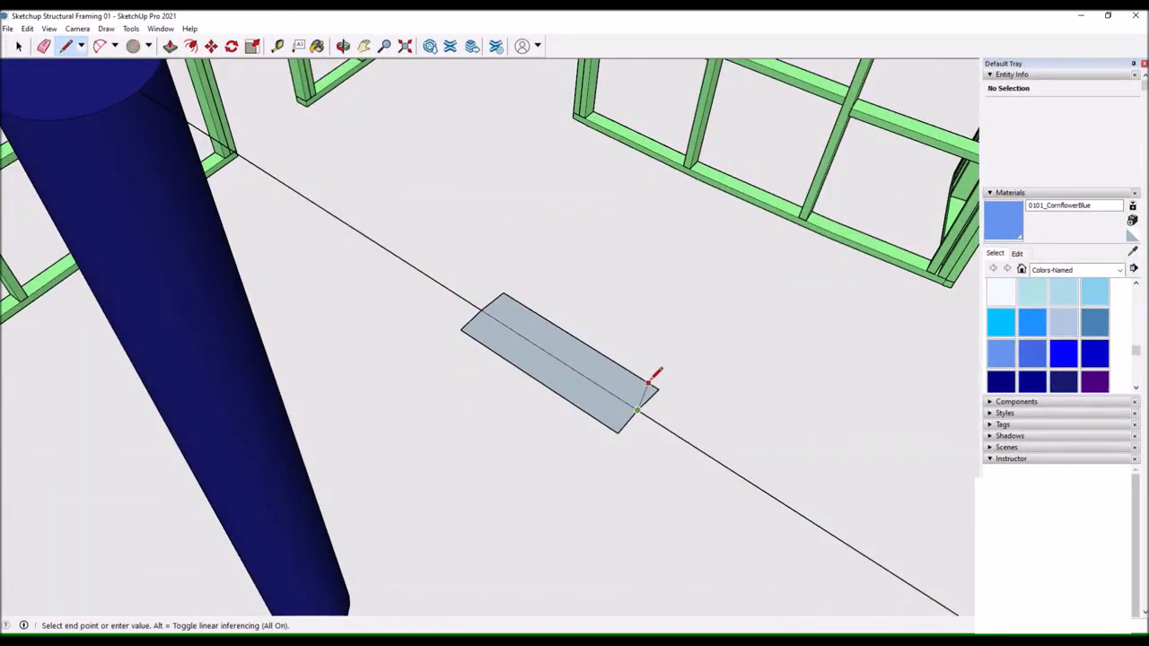
scroll("down", 3)
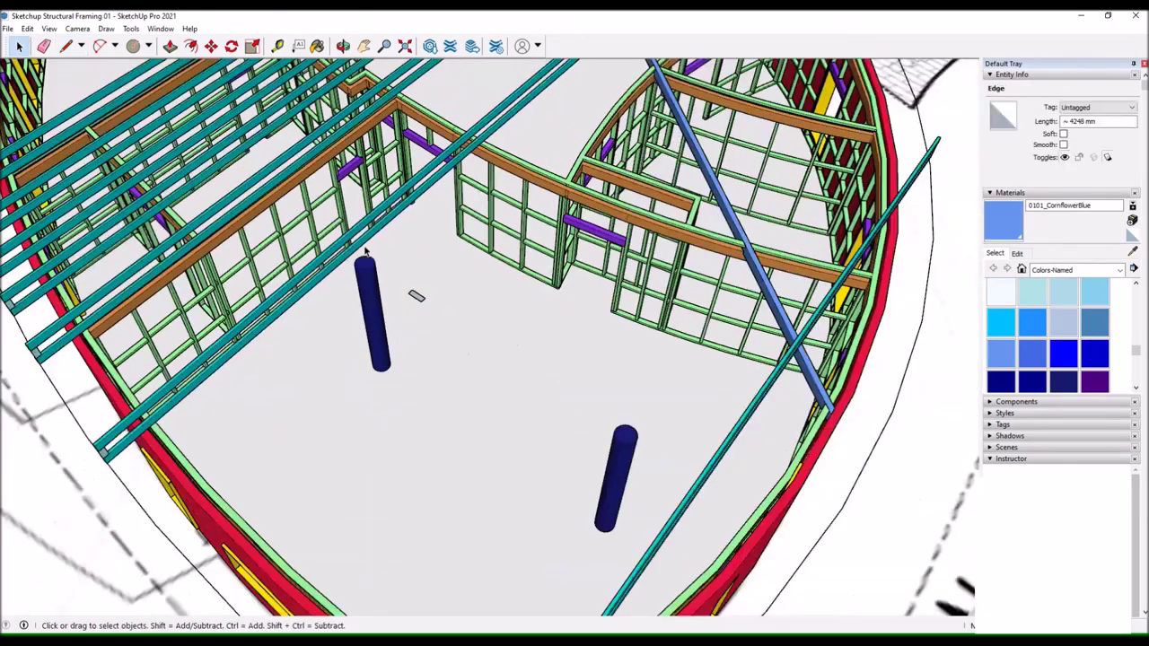
scroll("down", 3)
Orbit around the curved building to see where the beam meets the curved wall.
left_click_drag(358, 269, 341, 288)
scroll("up", 3)
scroll("up", 3)
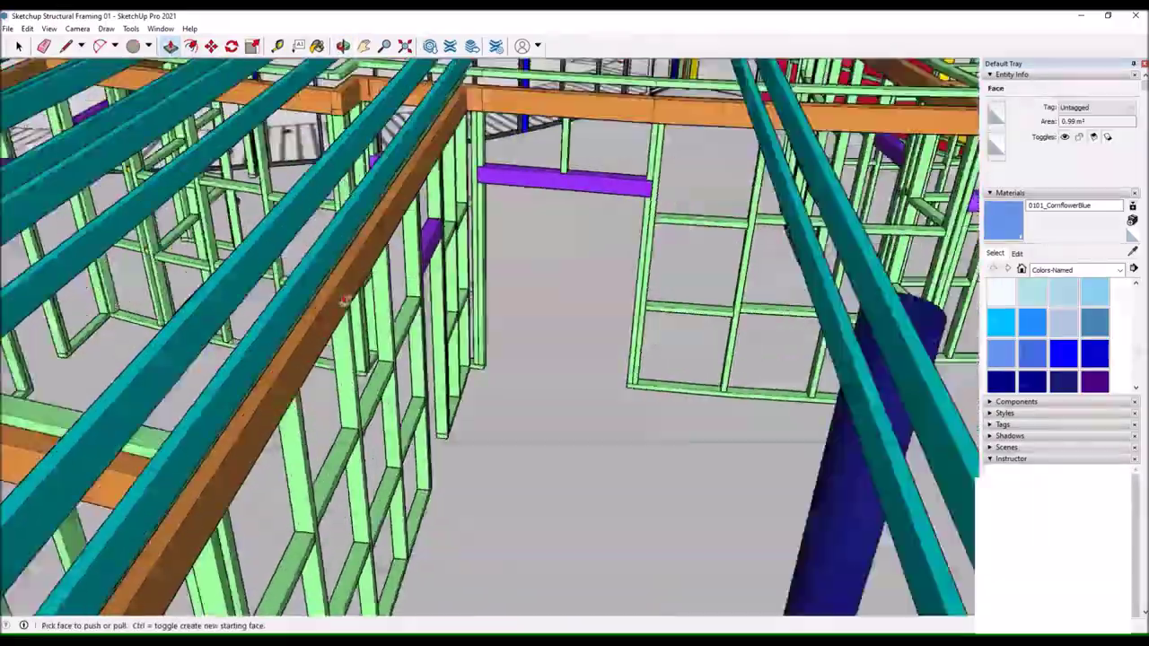
scroll("up", 3)
scroll("down", 3)
scroll("down", 3)
left_click_drag(559, 326, 688, 377)
scroll("up", 3)
scroll("up", 3)
scroll("up", 3)
scroll("up", 3)
scroll("down", 3)
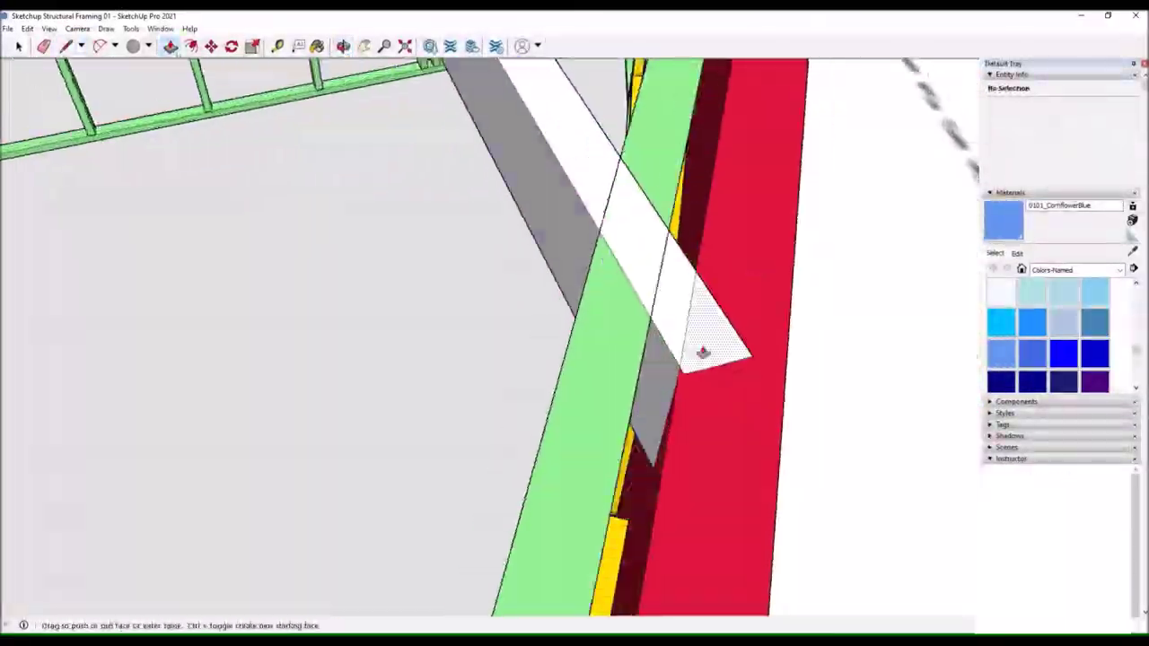
scroll("down", 3)
left_click_drag(697, 351, 539, 314)
scroll("down", 3)
Extend the white beam out to the wall.
left_click(114, 46)
left_click(65, 46)
scroll("up", 3)
scroll("down", 3)
left_click_drag(475, 295, 359, 323)
scroll("up", 3)
key("p")
scroll("down", 3)
Switch back to the Line tool (L) over the framed interior.
left_click_drag(359, 314, 538, 377)
scroll("up", 3)
scroll("down", 3)
scroll("up", 3)
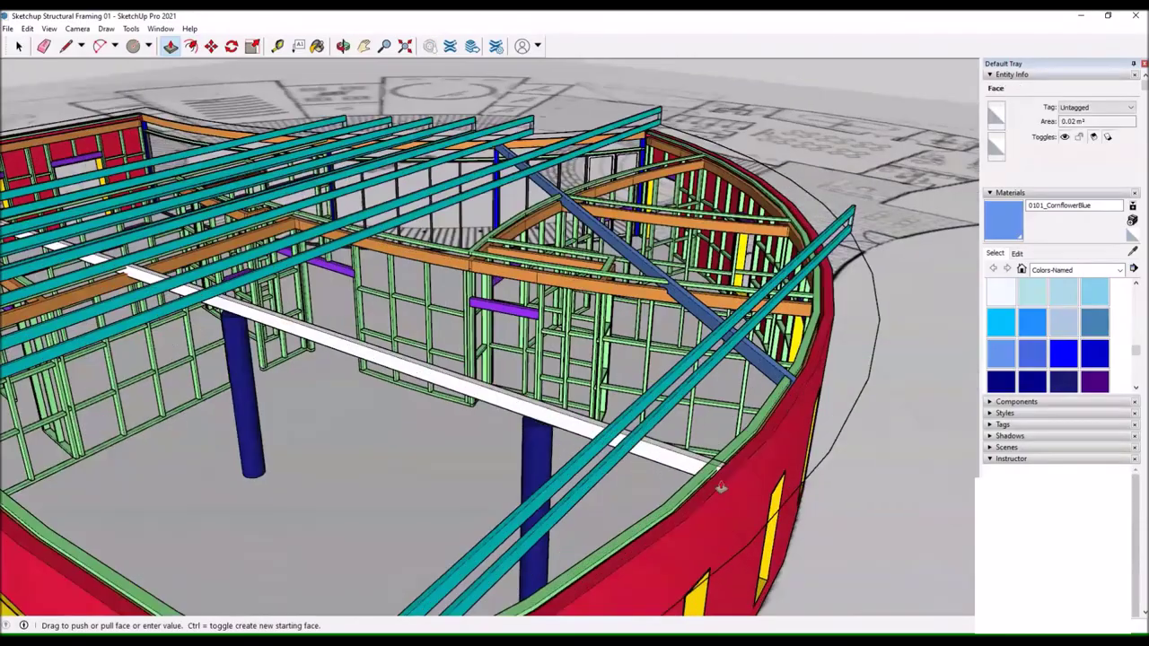
key("l")
scroll("down", 3)
scroll("up", 3)
scroll("up", 3)
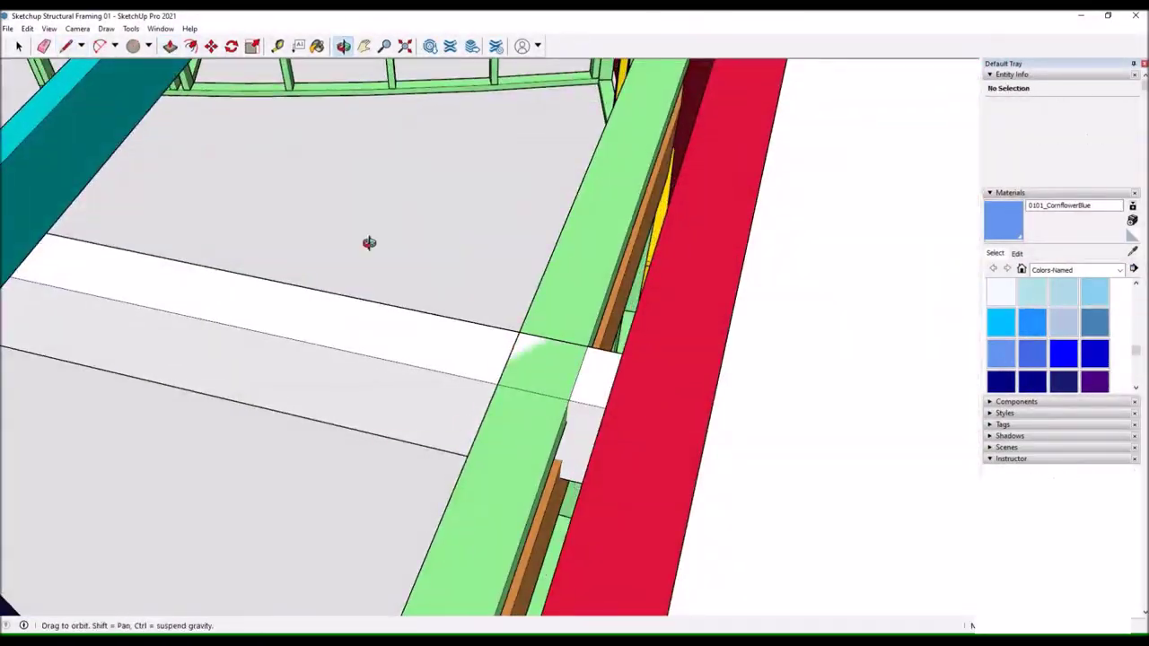
key("l")
left_click_drag(601, 332, 723, 495)
key("l")
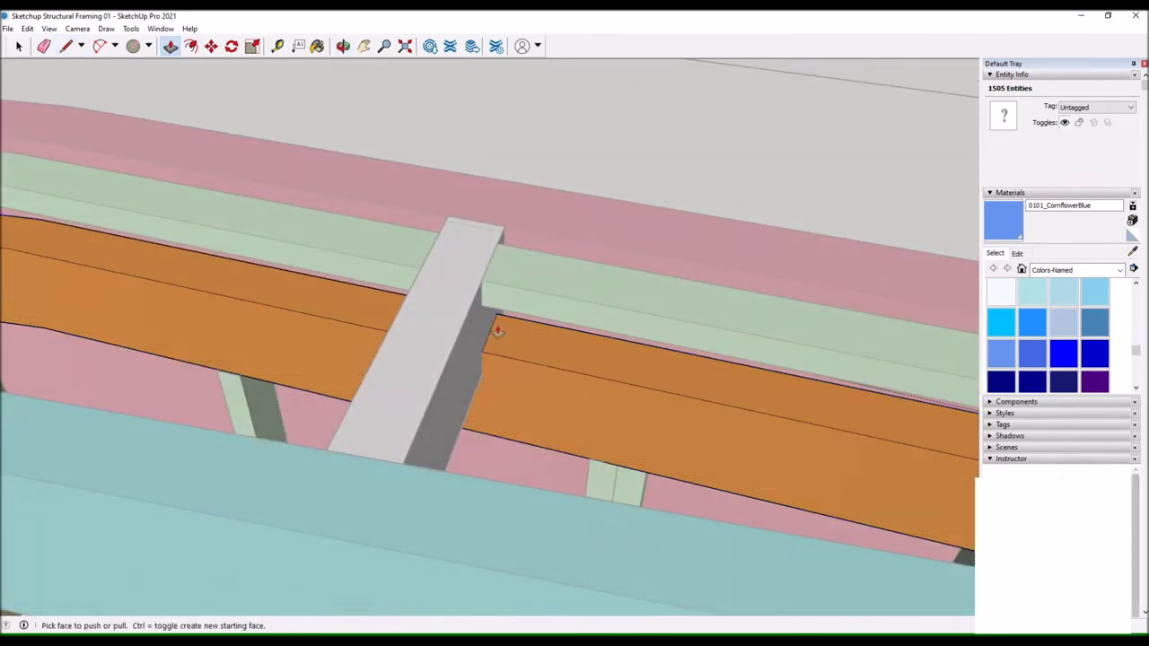
Orbit under the orange beam's end and up to an overhead view of the joists.
left_click_drag(301, 253, 349, 244)
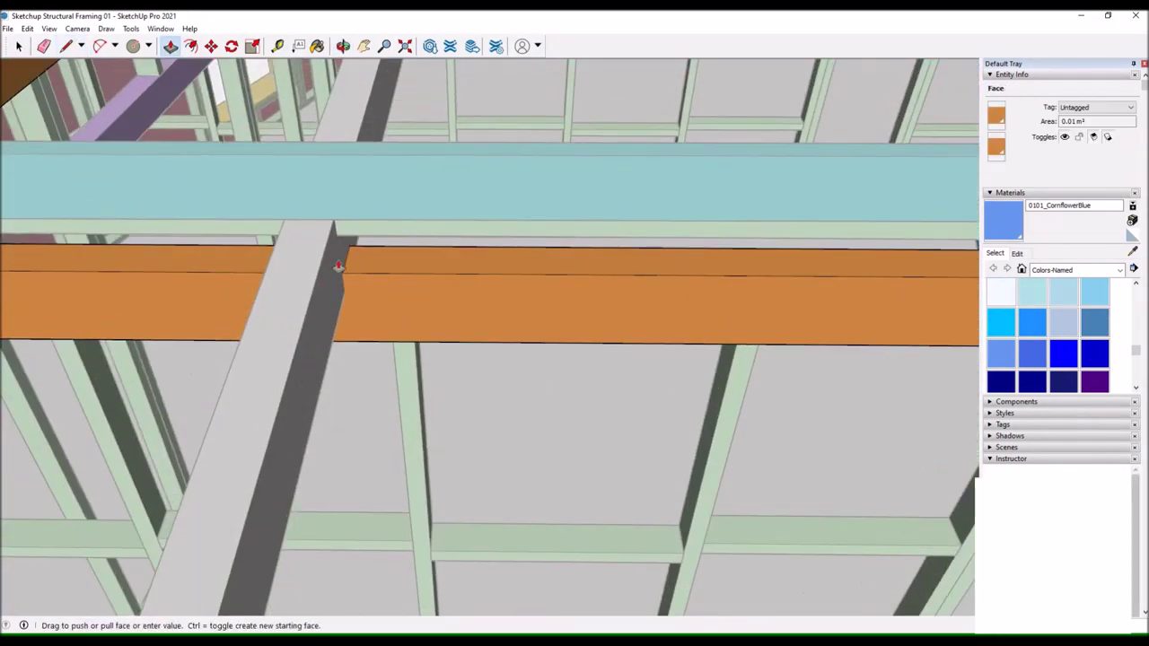
left_click_drag(269, 159, 1032, 475)
left_click_drag(298, 204, 309, 346)
left_click_drag(325, 60, 460, 338)
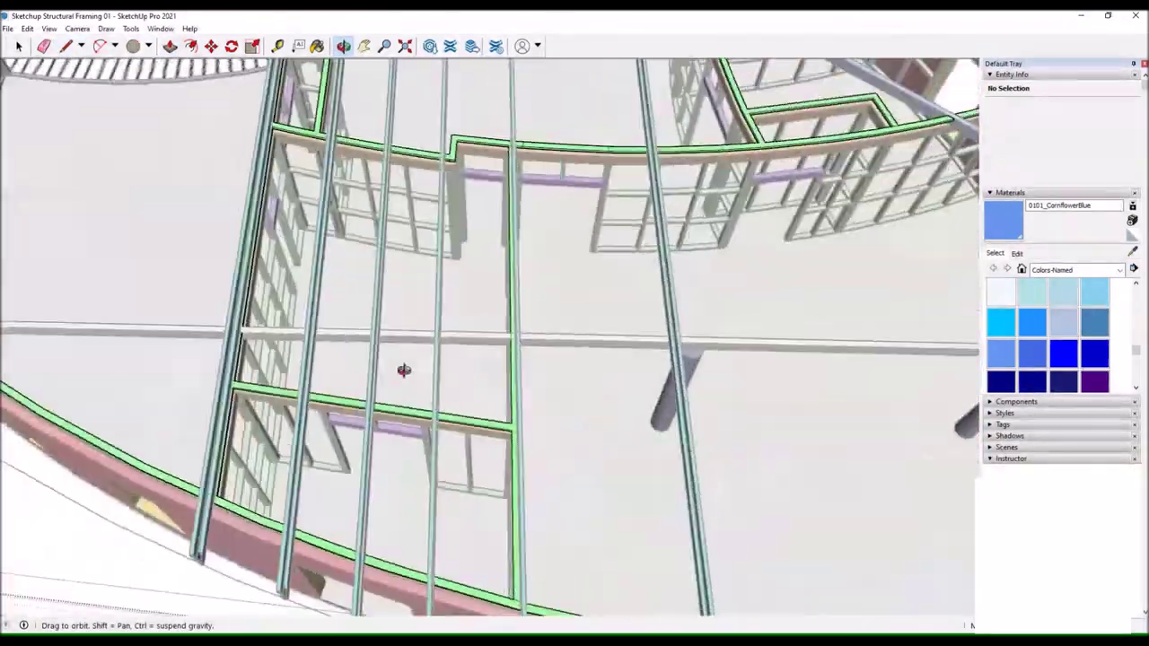
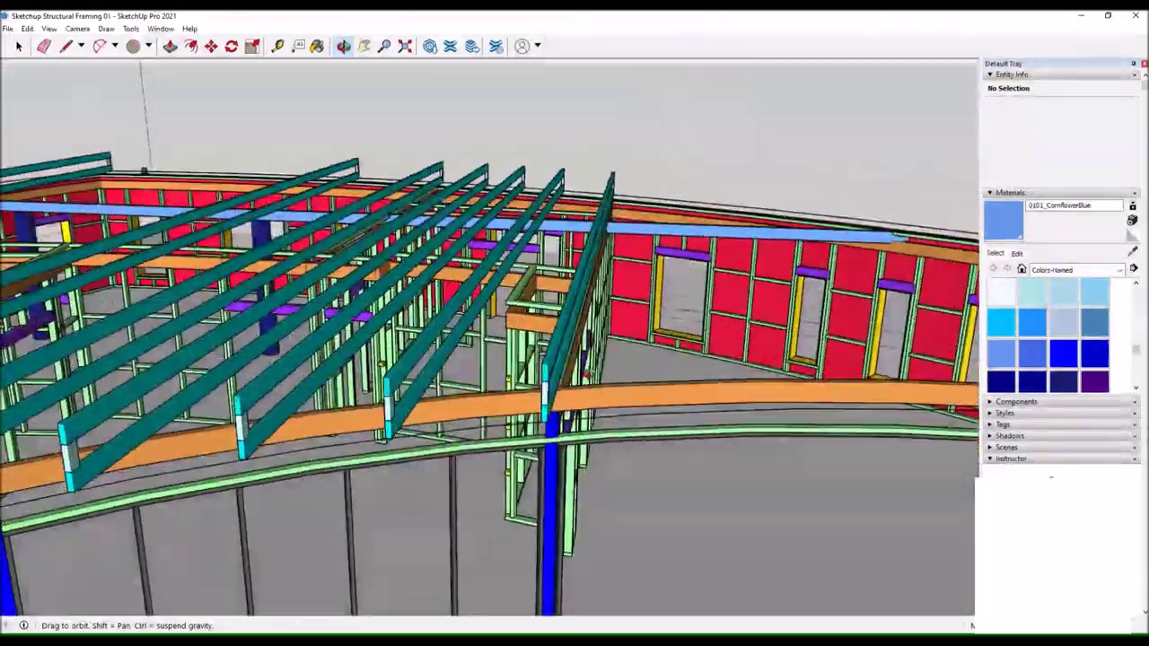
Draw circles on the cyan post ends and push/pull them along the beam into round tube chords.
key("l")
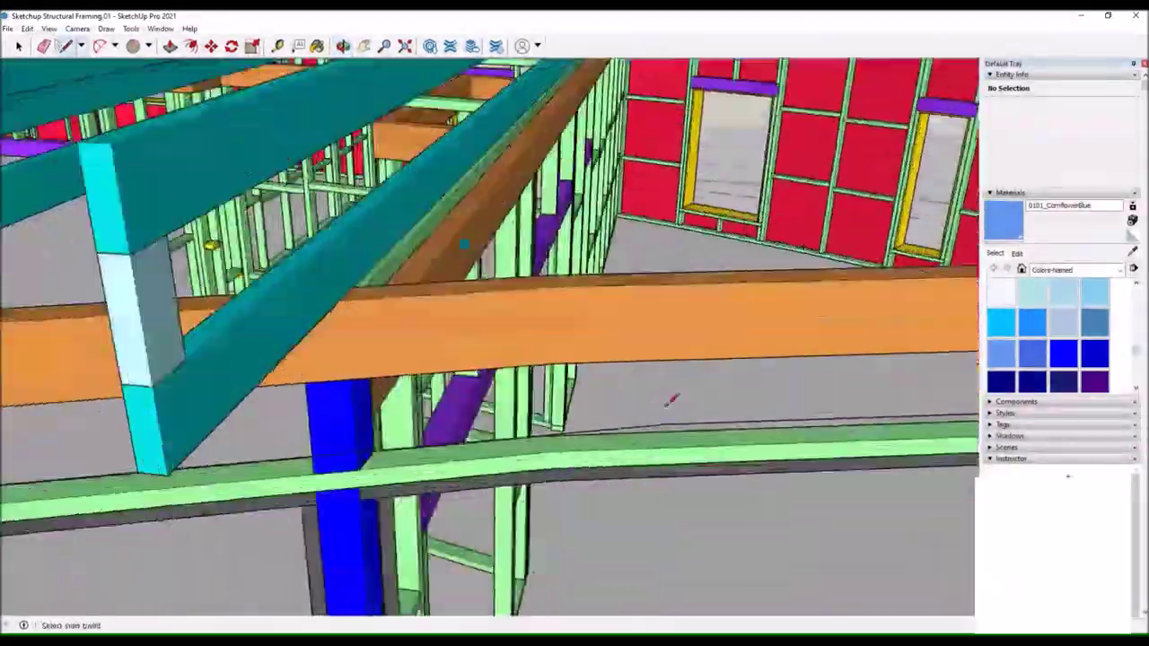
left_click(258, 446)
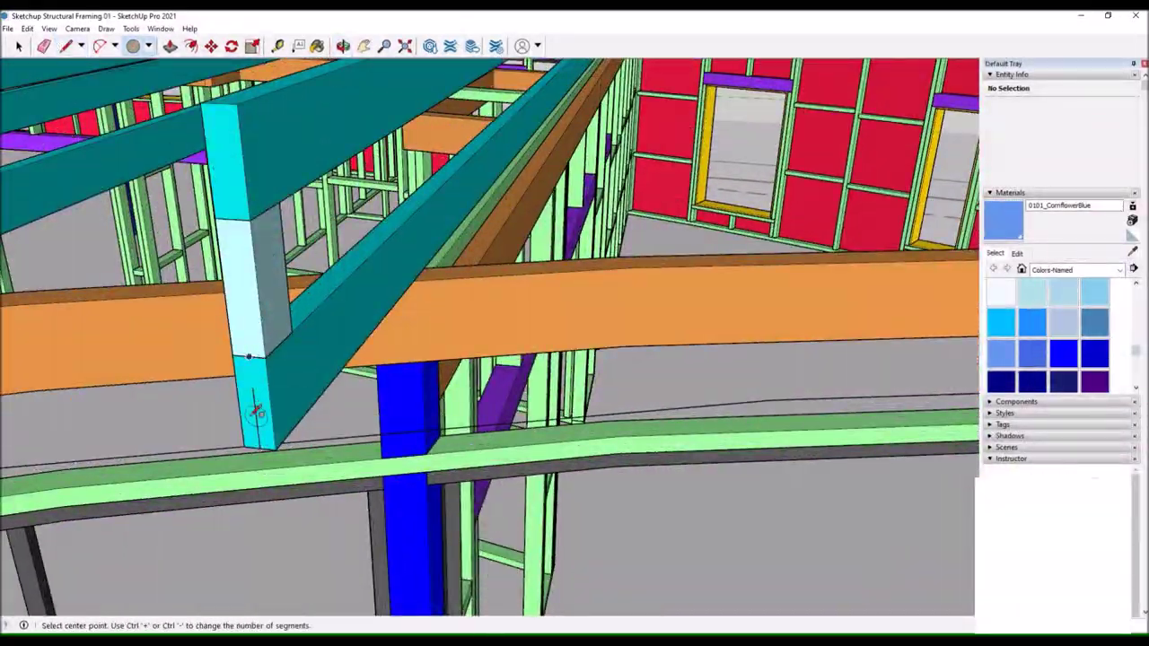
left_click_drag(256, 412, 332, 339)
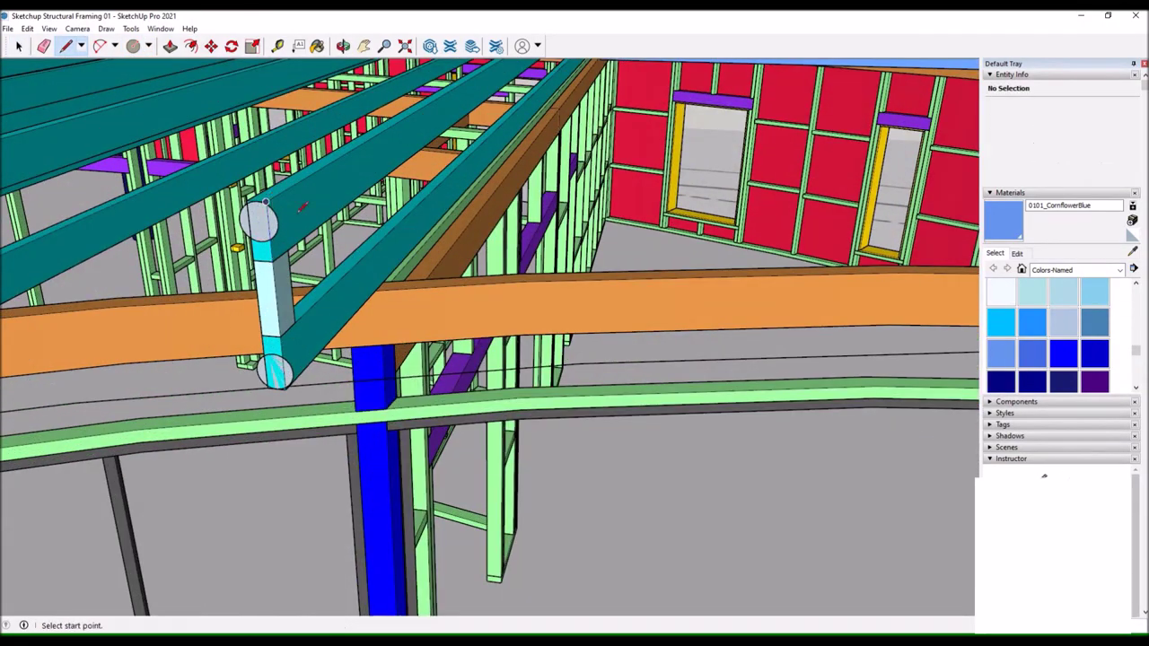
key("space")
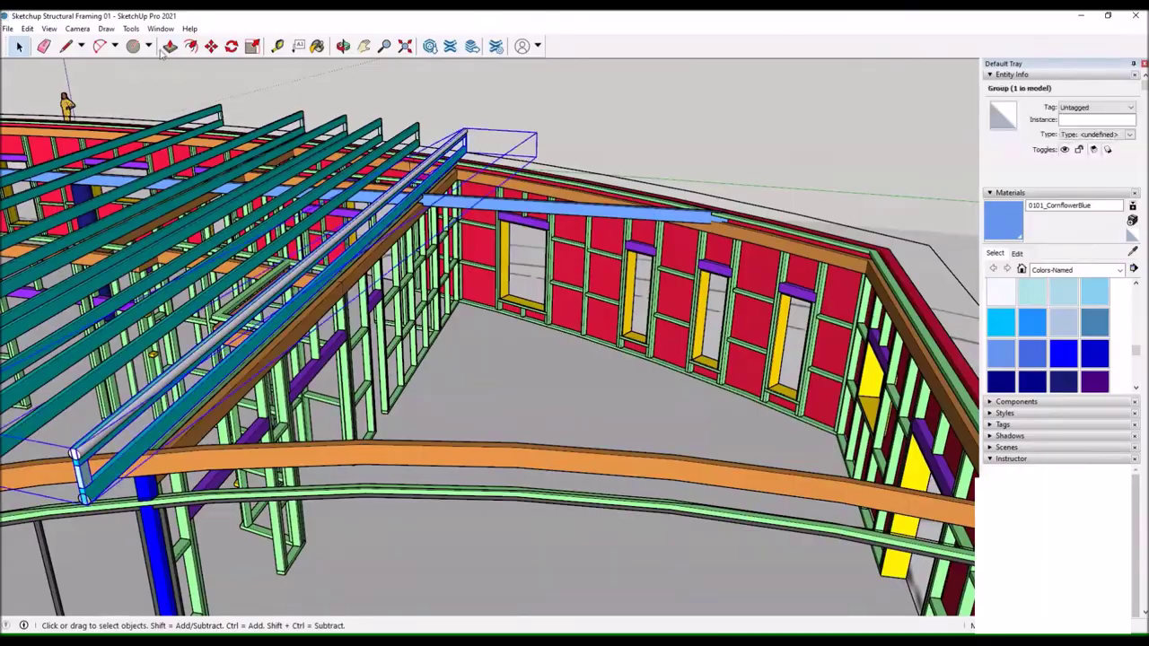
left_click(170, 46)
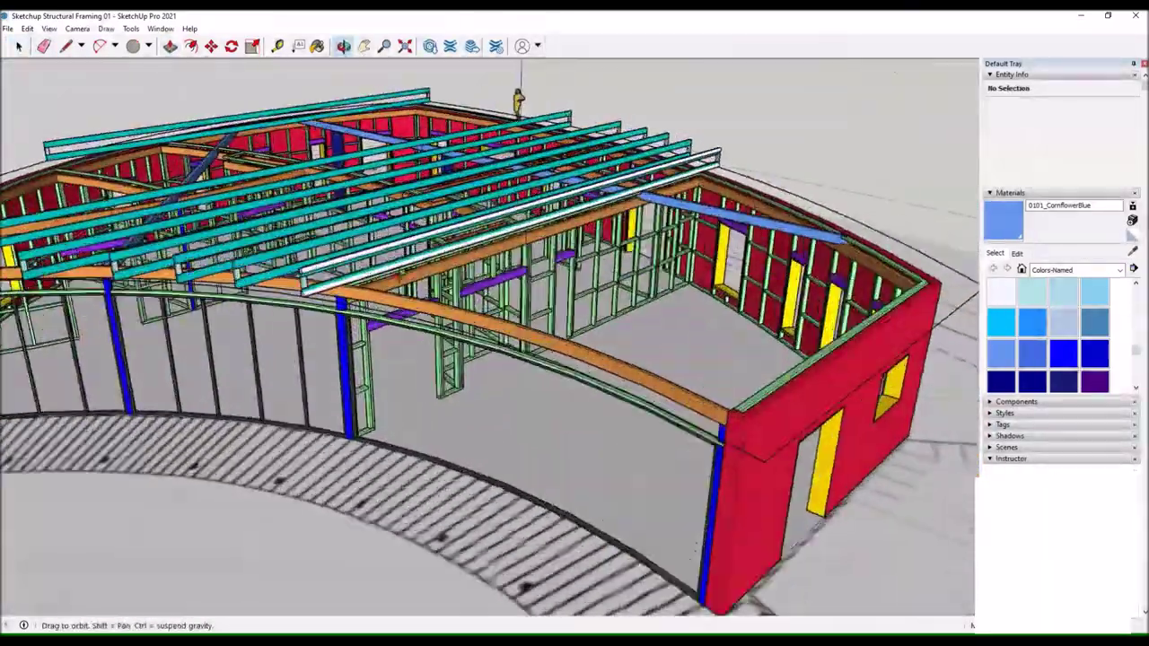
key("space")
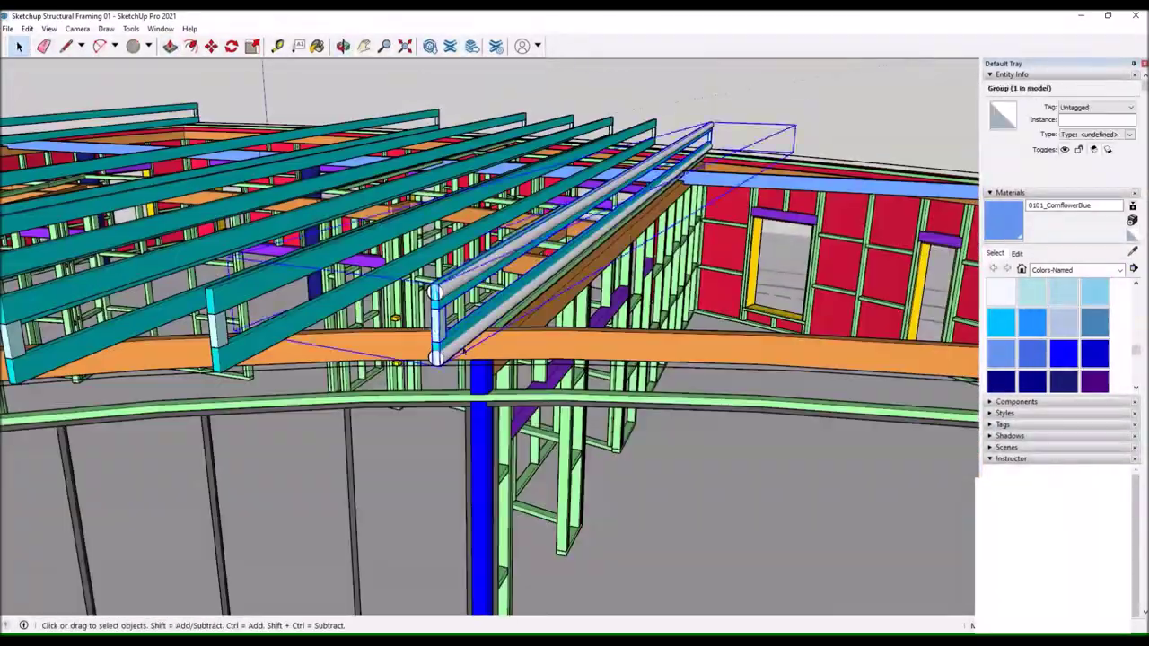
left_click_drag(449, 347, 173, 310)
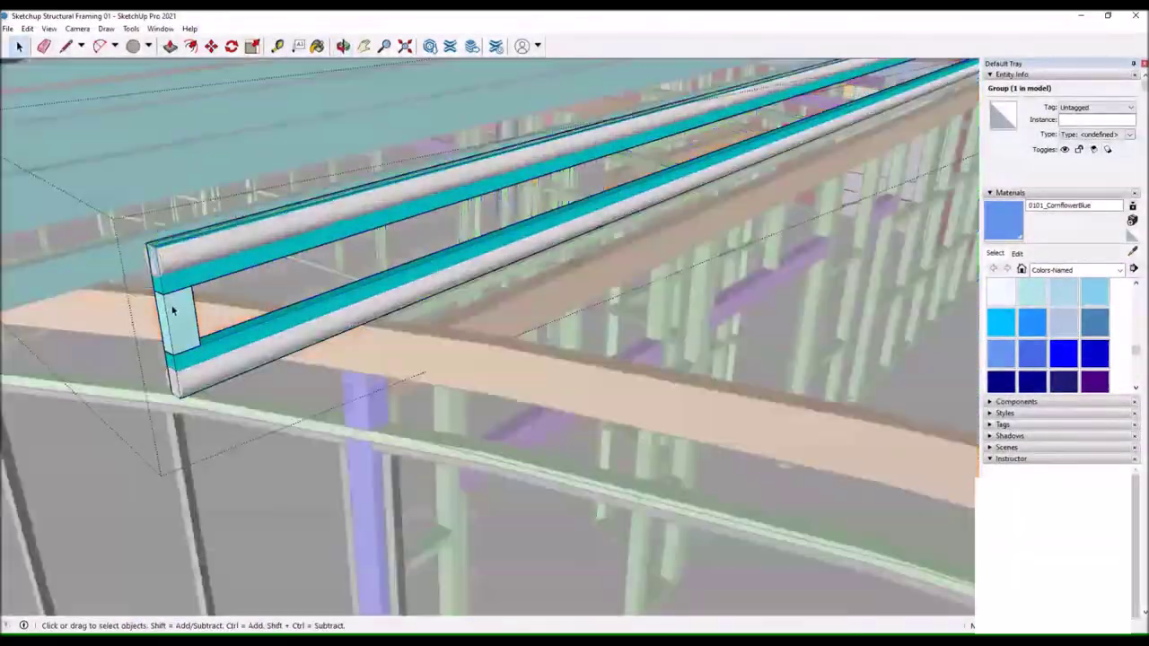
key("l")
key("p")
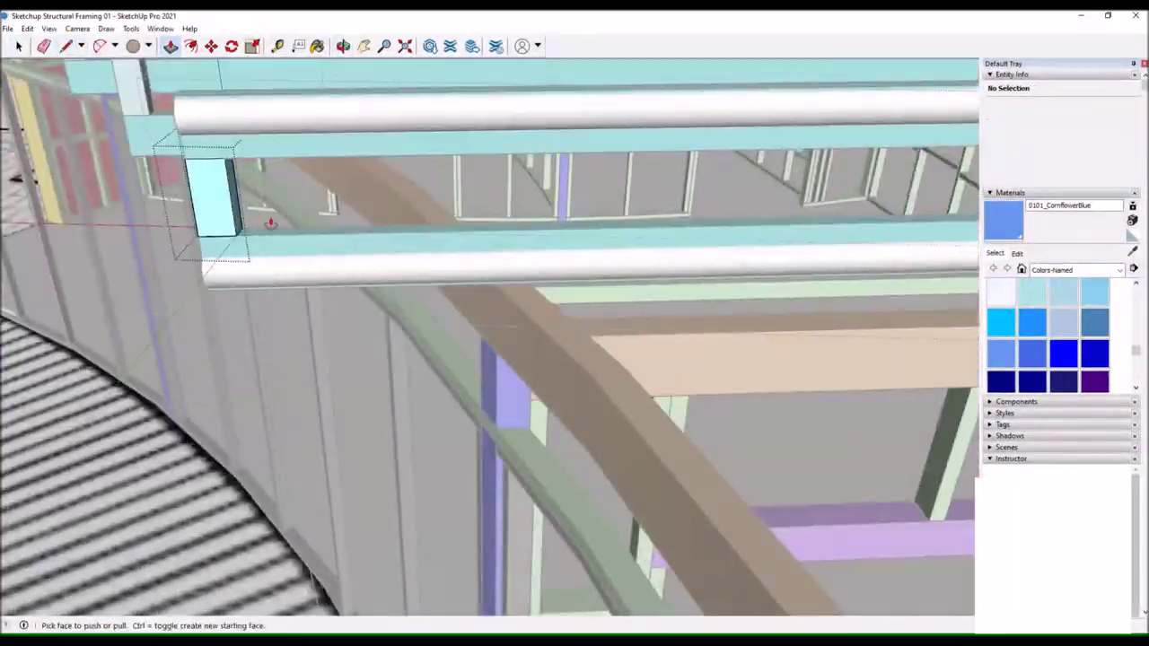
key("l")
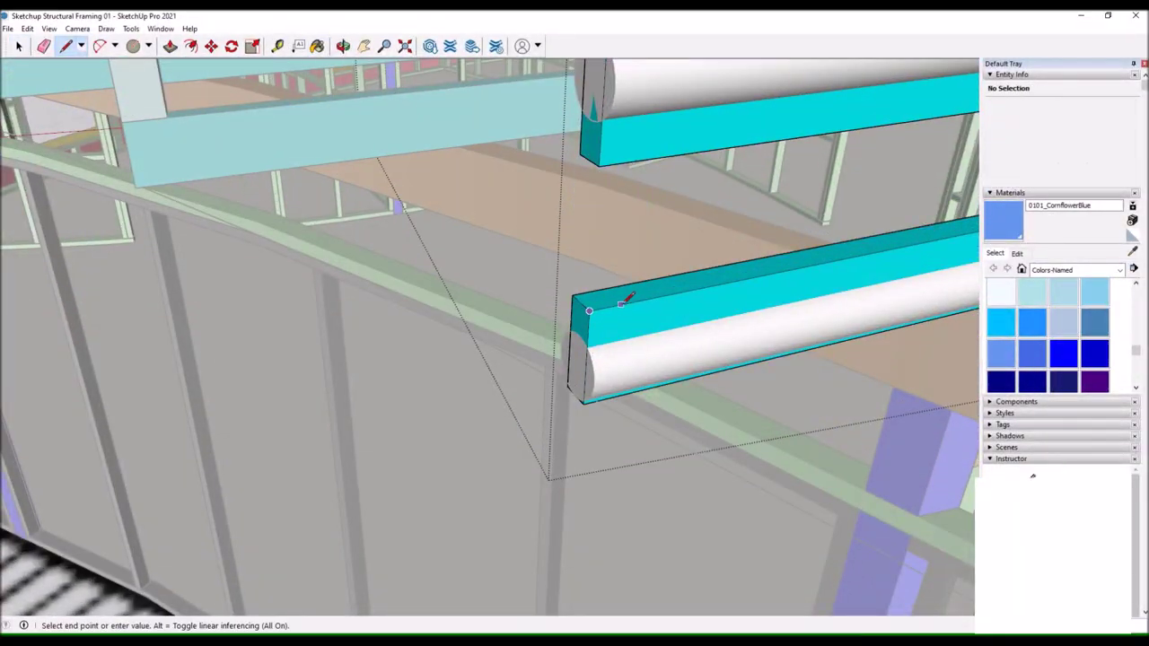
key("c")
key("space")
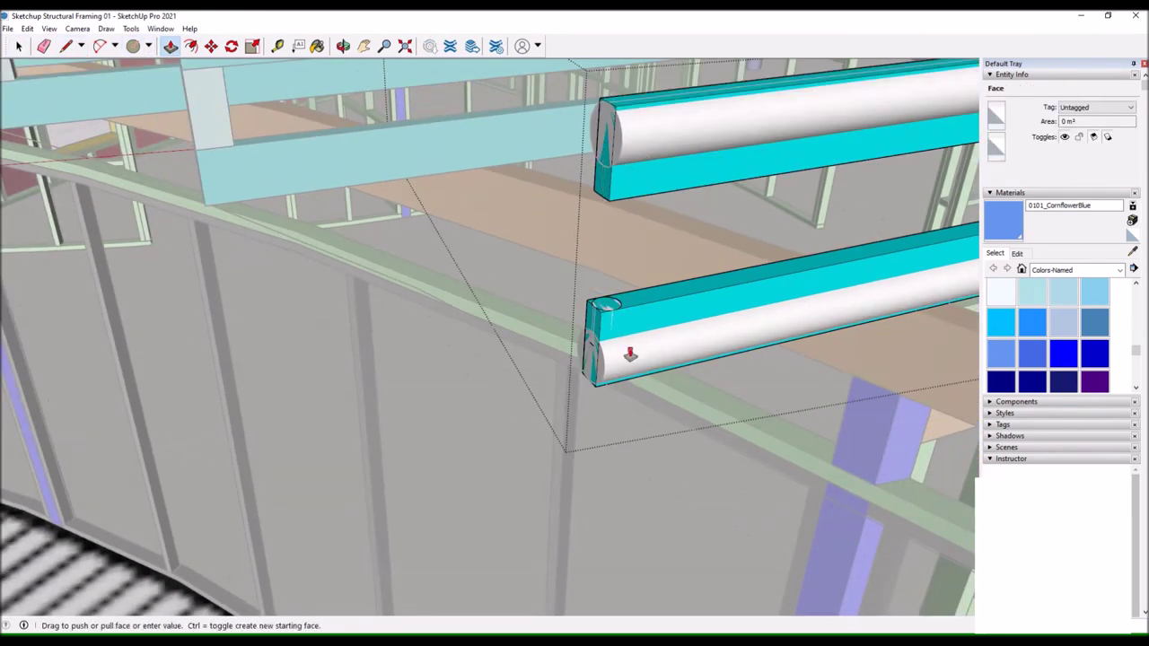
Make the two-rail tubular truss into a single group.
right_click(454, 349)
left_click(495, 451)
left_click_drag(359, 270, 95, 150)
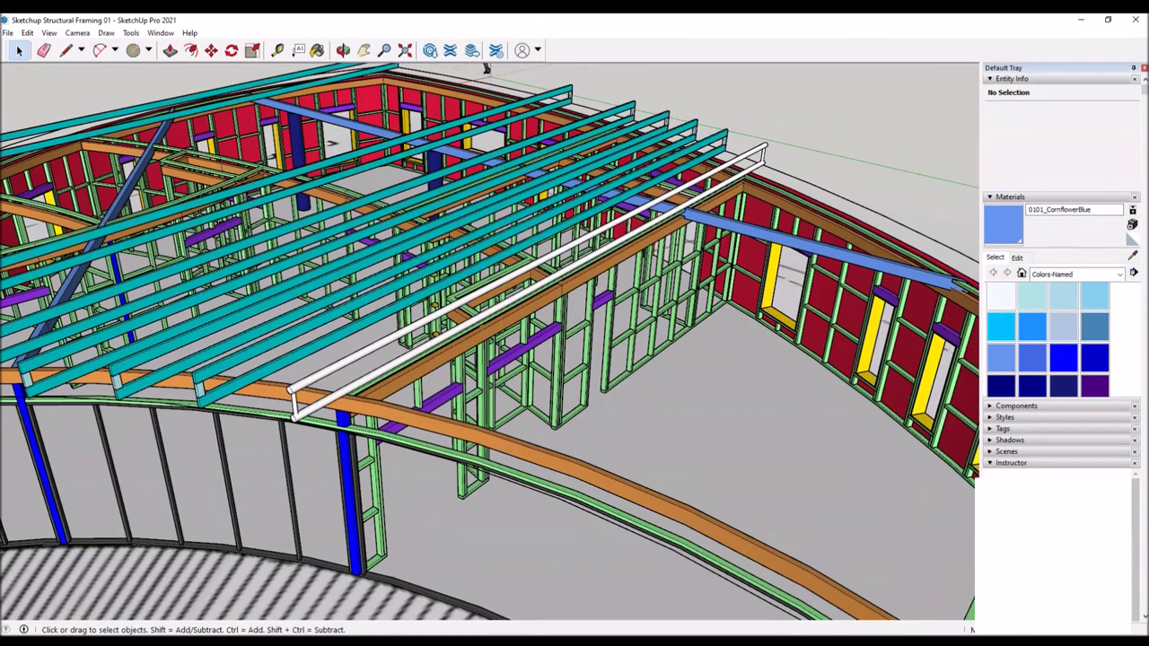
Paint the new tubular truss with the 0004_HotPink material.
left_click_drag(485, 63, 502, 72)
scroll("up", 3)
scroll("up", 3)
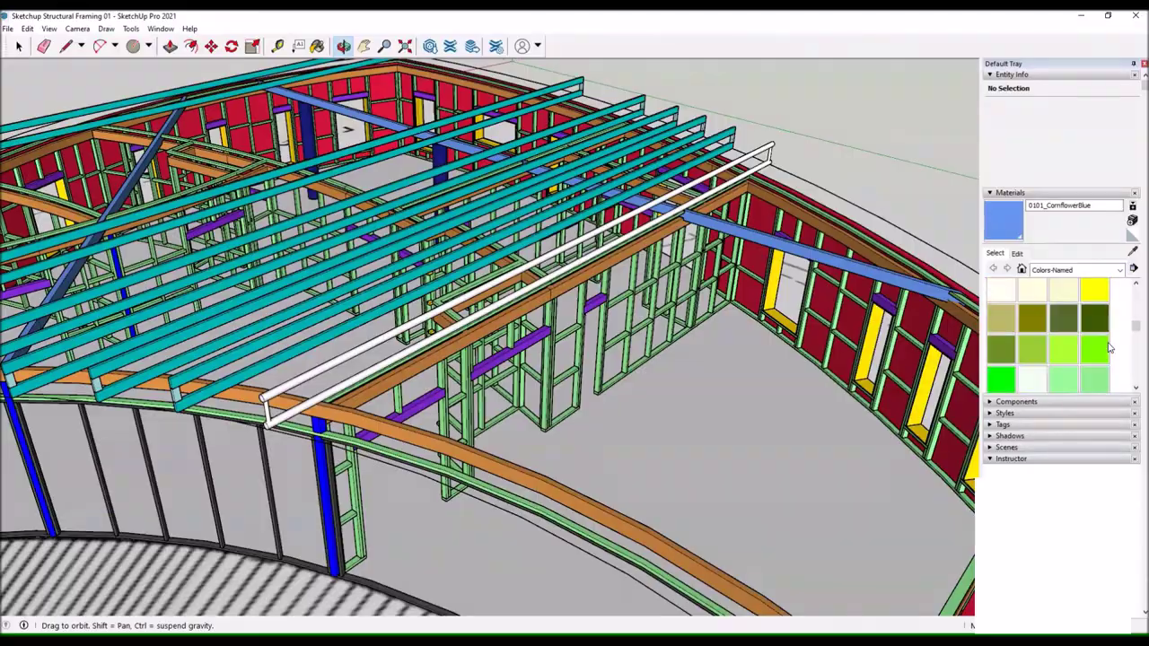
scroll("up", 3)
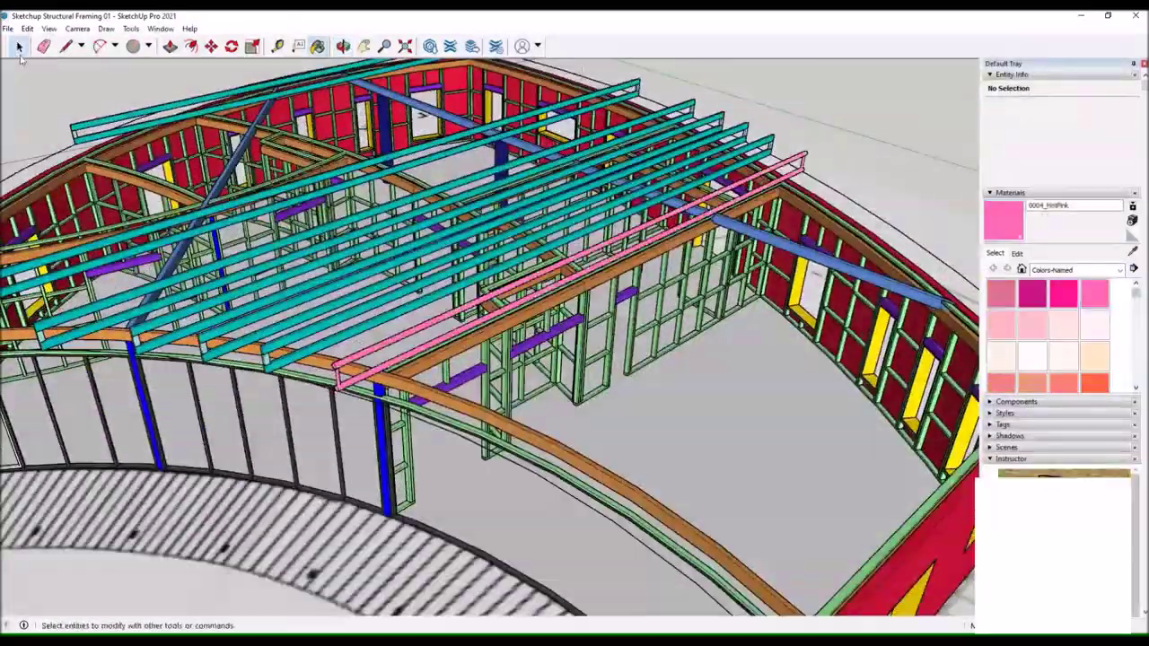
left_click(538, 261)
left_click_drag(764, 359, 638, 399)
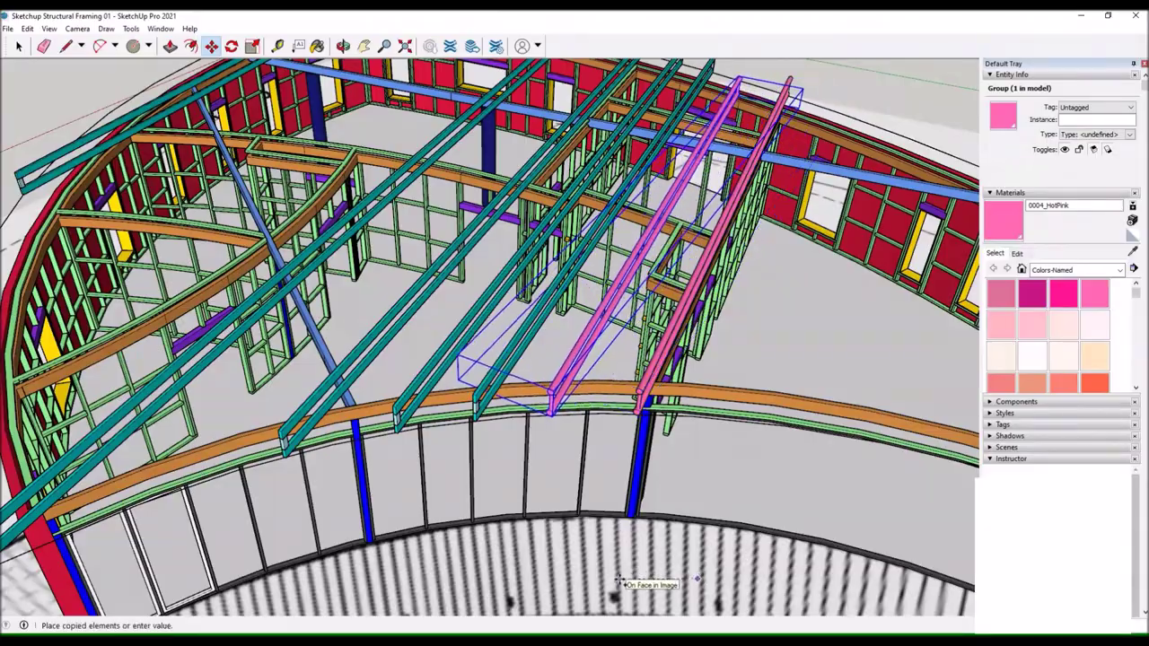
Copy the hot-pink truss to a new position on the roof.
left_click_drag(619, 582, 315, 332)
key("space")
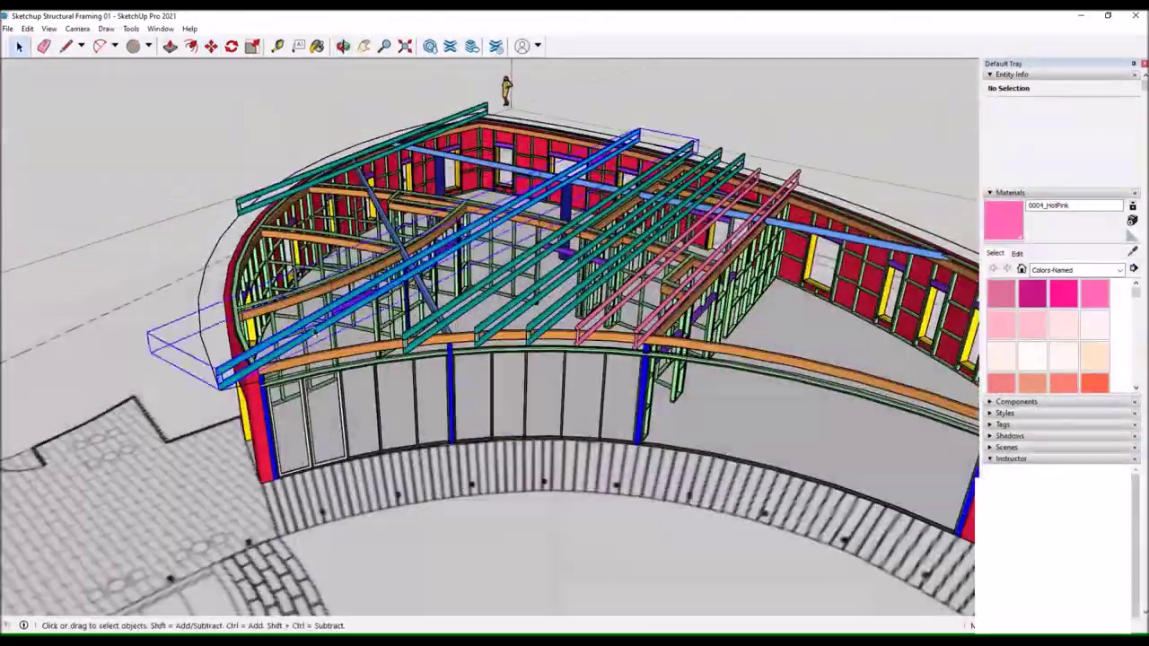
left_click_drag(290, 140, 85, 70)
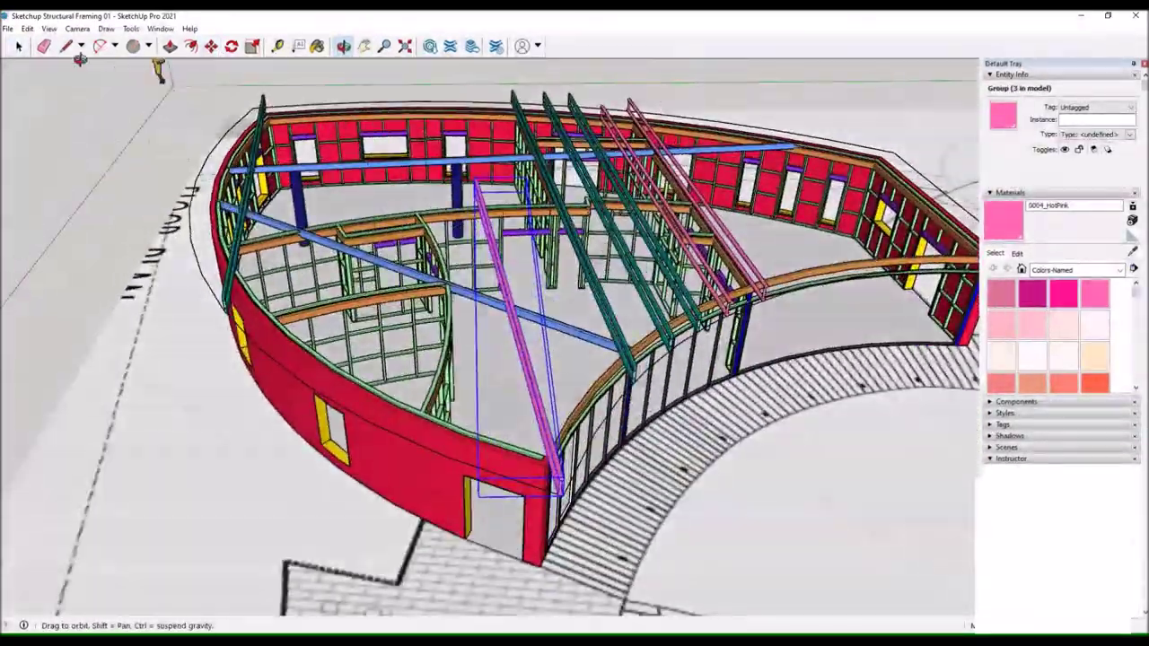
left_click(492, 289)
scroll("down", 3)
left_click_drag(641, 482, 321, 333)
left_click(20, 45)
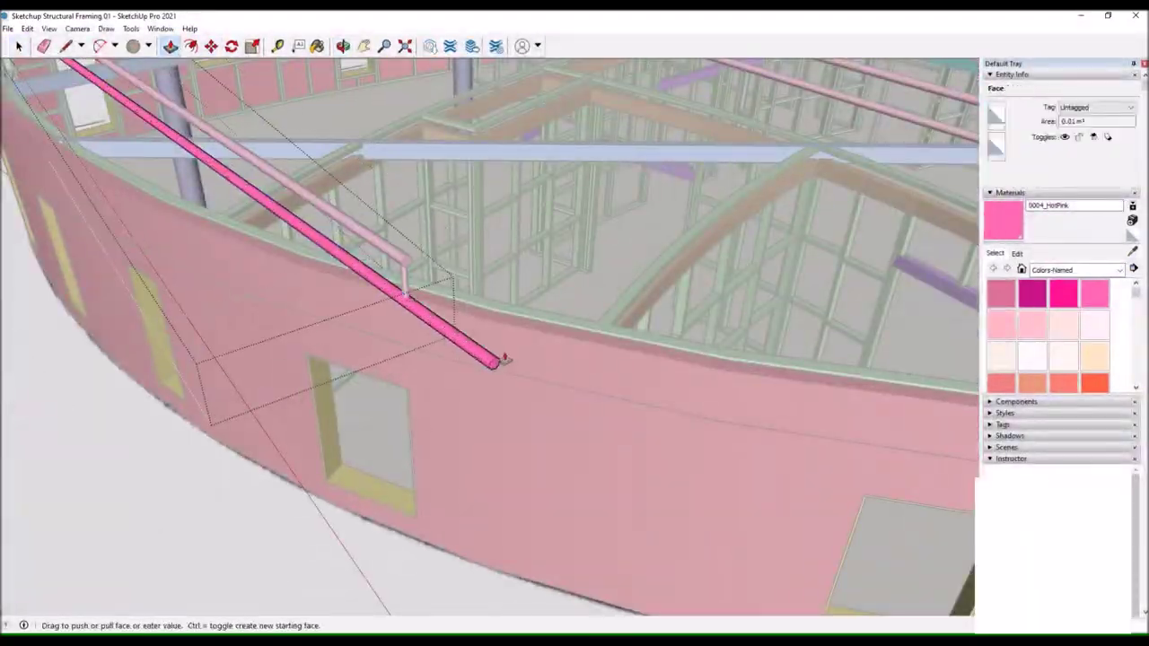
Place a copy of the pink truss over the curved end wall.
left_click(313, 281)
scroll("down", 3)
scroll("down", 3)
left_click_drag(598, 210, 178, 104)
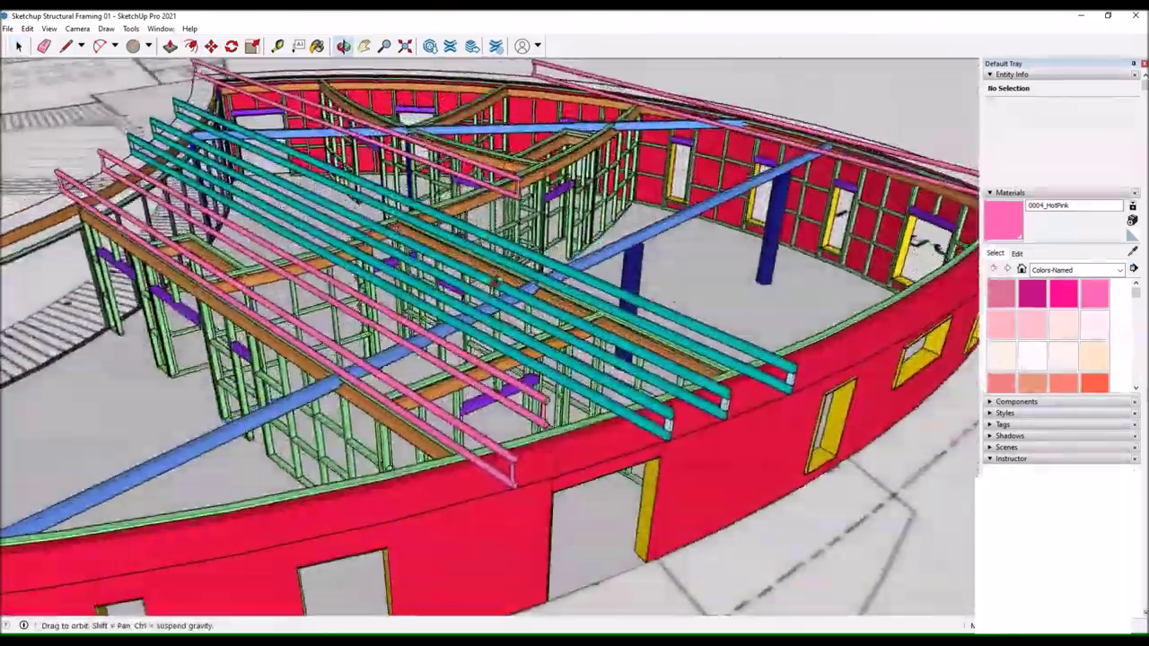
left_click(185, 513)
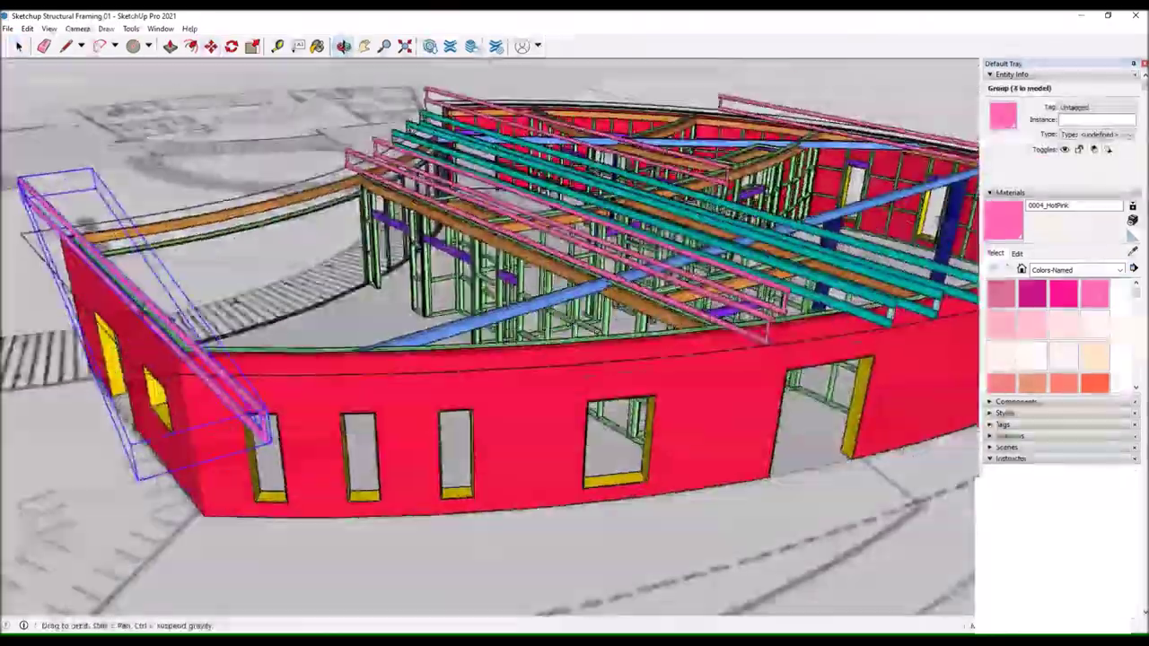
left_click_drag(184, 513, 464, 342)
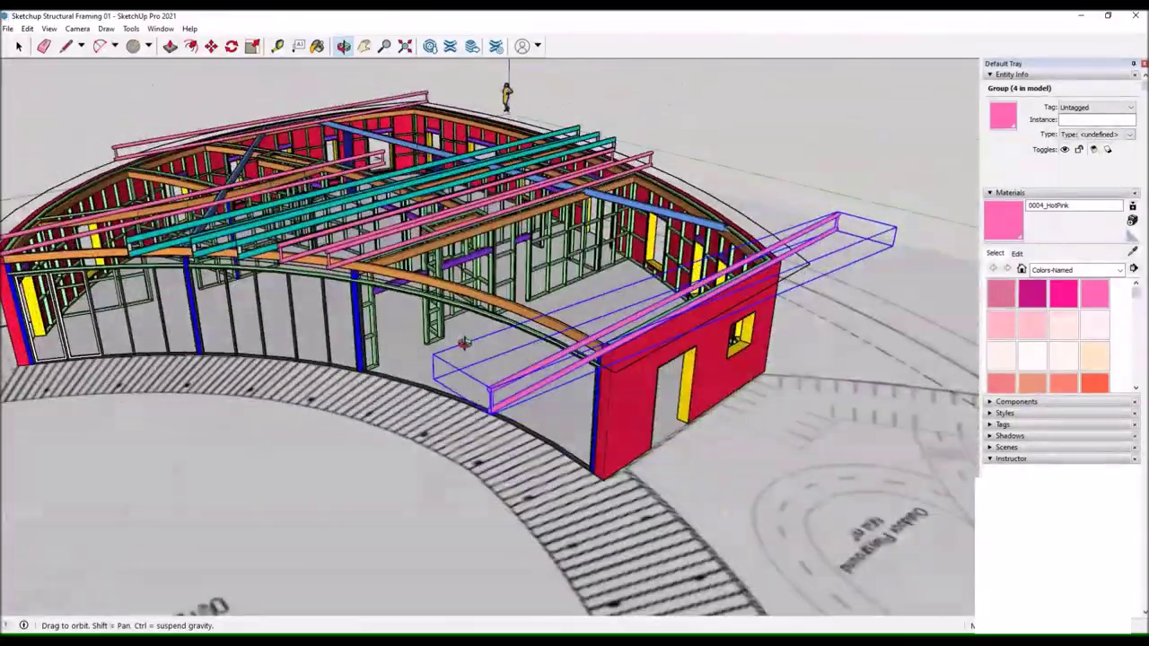
left_click_drag(464, 342, 649, 359)
scroll("up", 3)
key("space")
key("space")
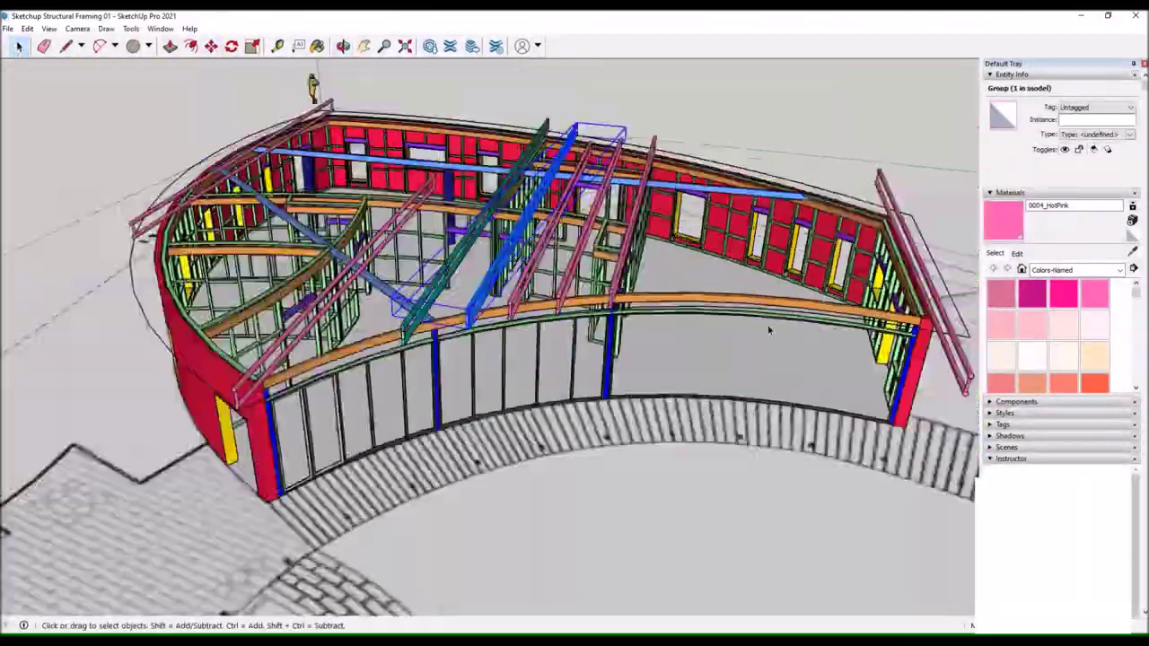
Copy the pink truss to two more positions around the round building.
left_click(619, 303)
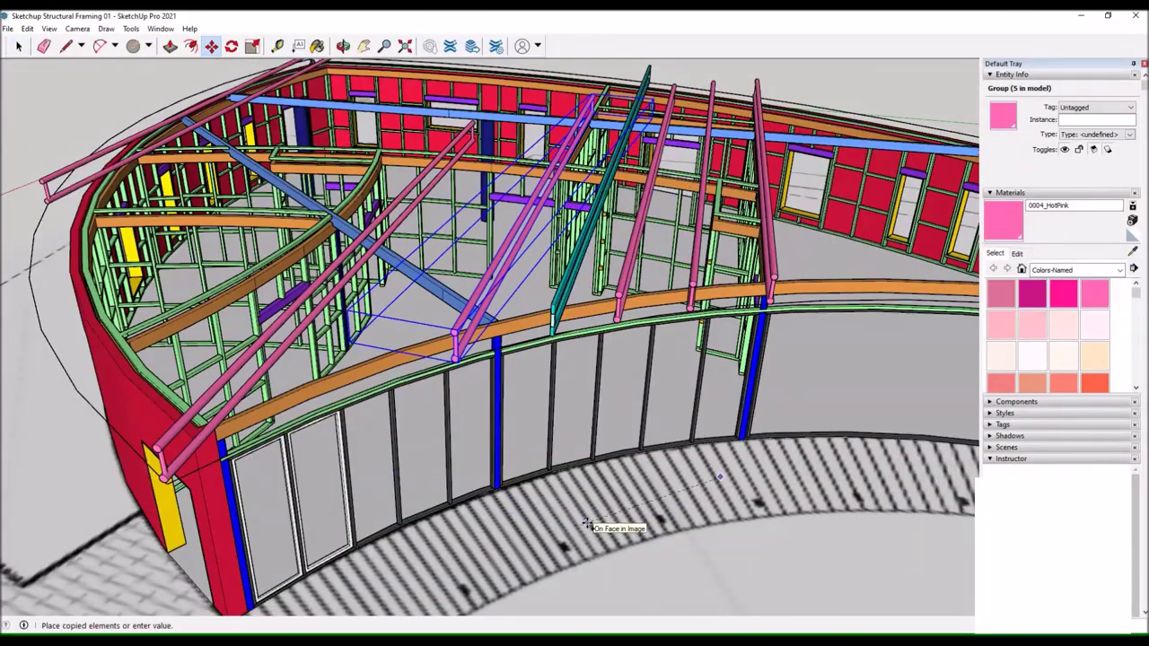
left_click(588, 525)
left_click_drag(718, 139, 664, 492)
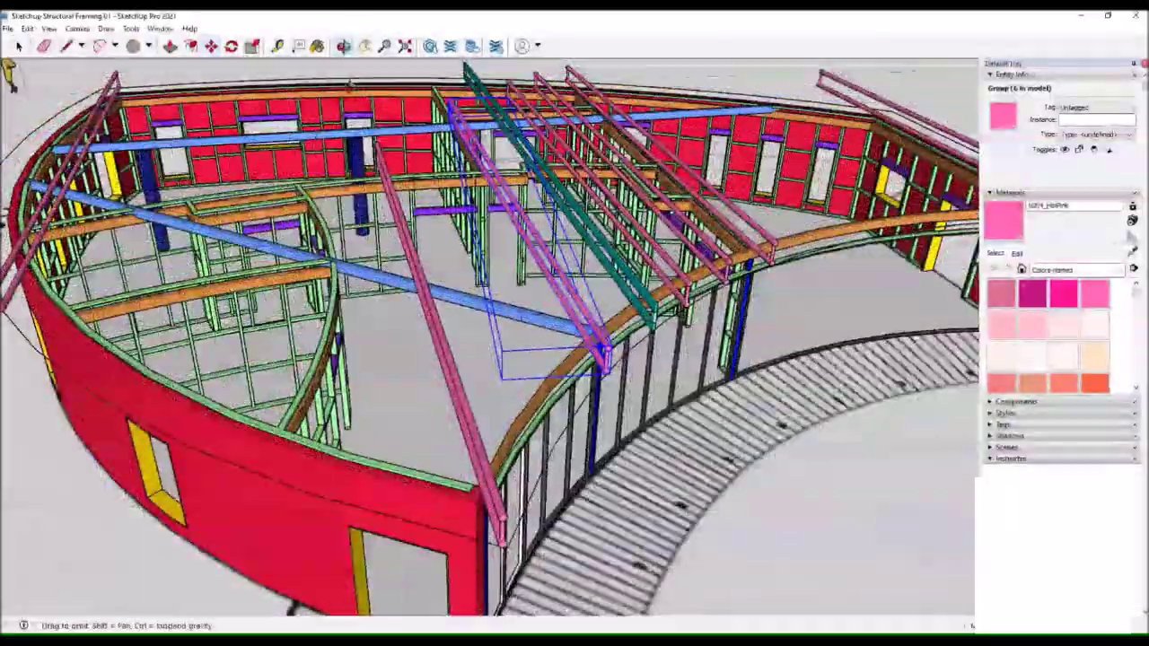
left_click(637, 411)
scroll("down", 3)
left_click_drag(637, 411, 525, 454)
scroll("up", 3)
scroll("up", 3)
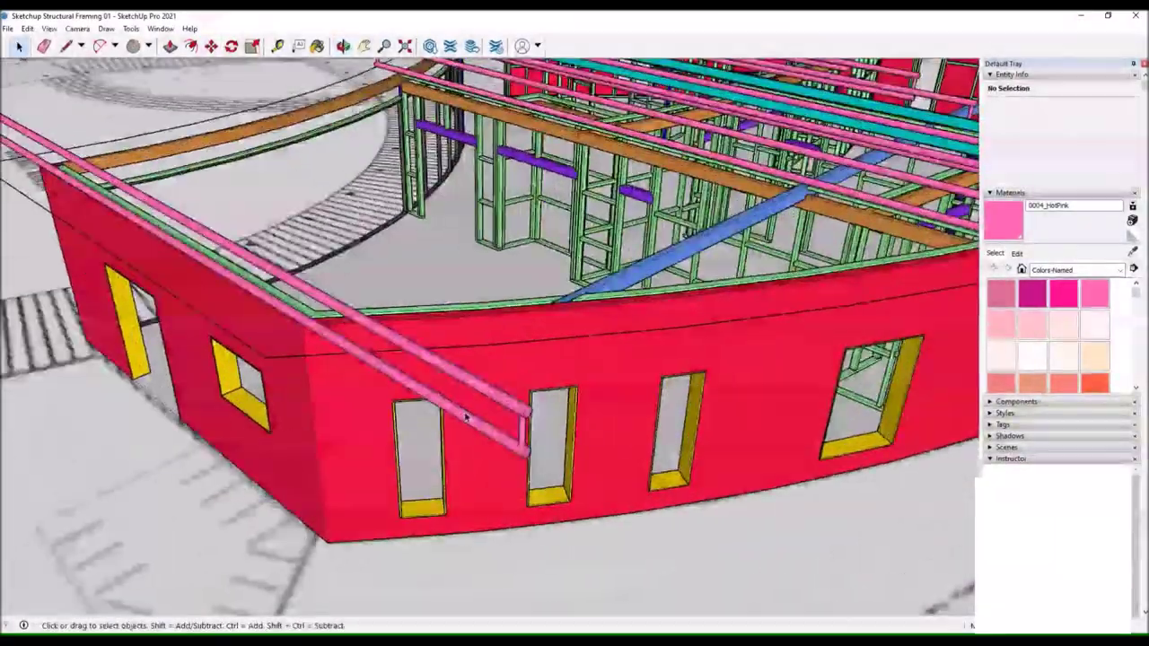
Move the small pink post piece into place between the truss rails.
key("p")
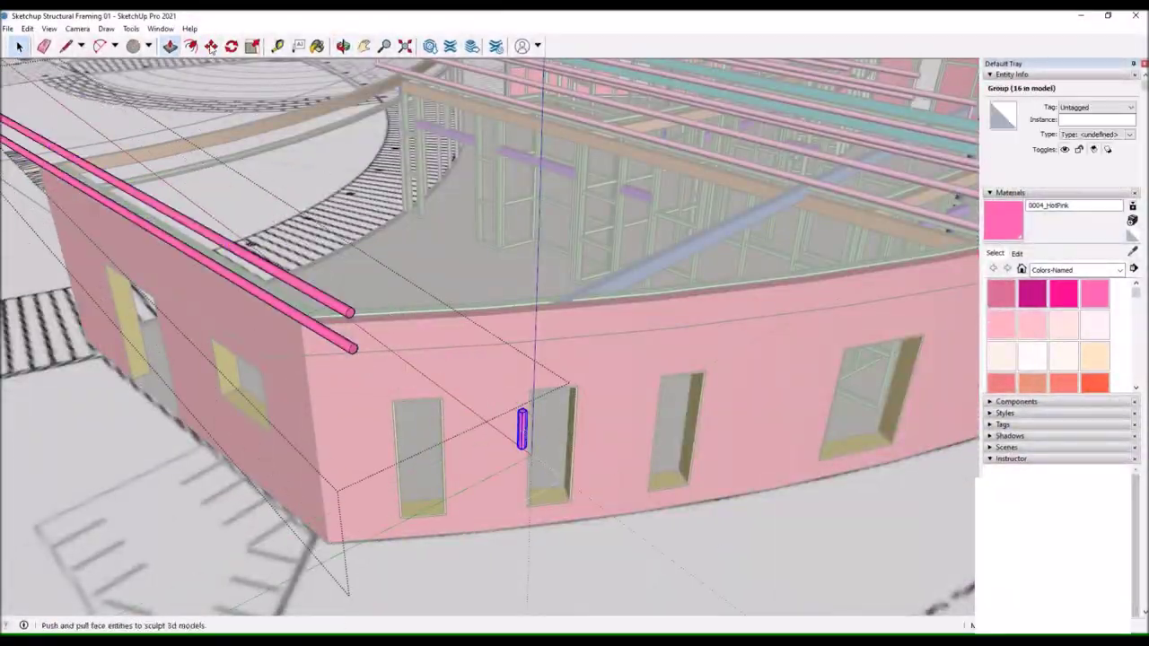
scroll("down", 3)
left_click_drag(655, 156, 539, 359)
scroll("up", 3)
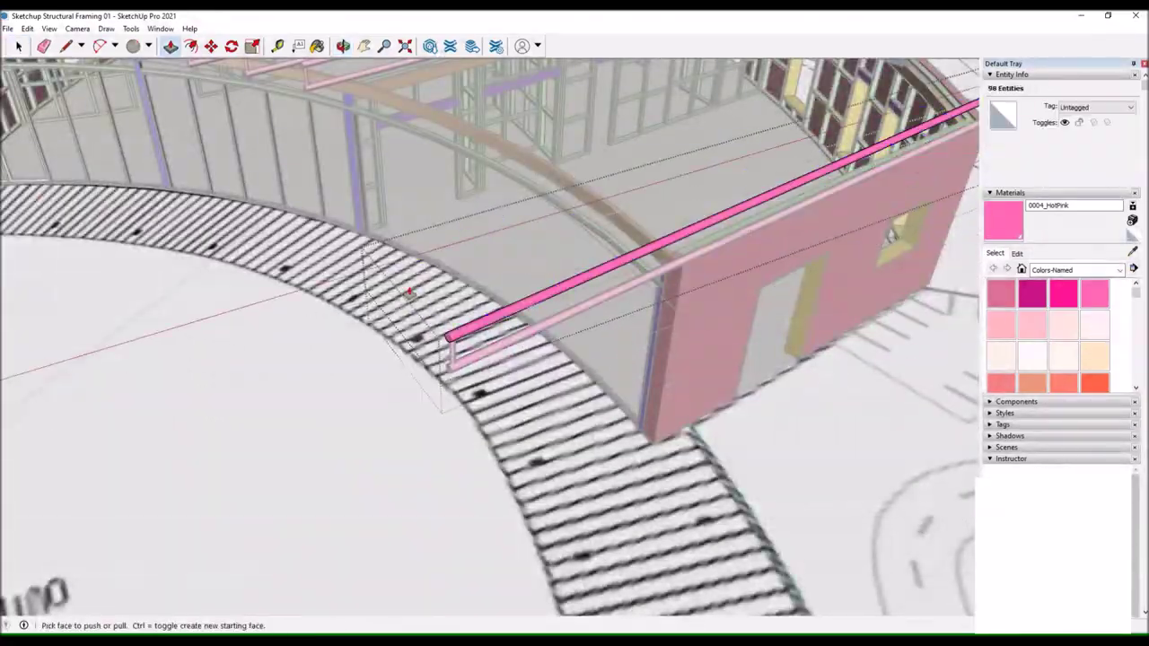
key("p")
left_click(203, 480)
key("m")
left_click_drag(202, 480, 338, 121)
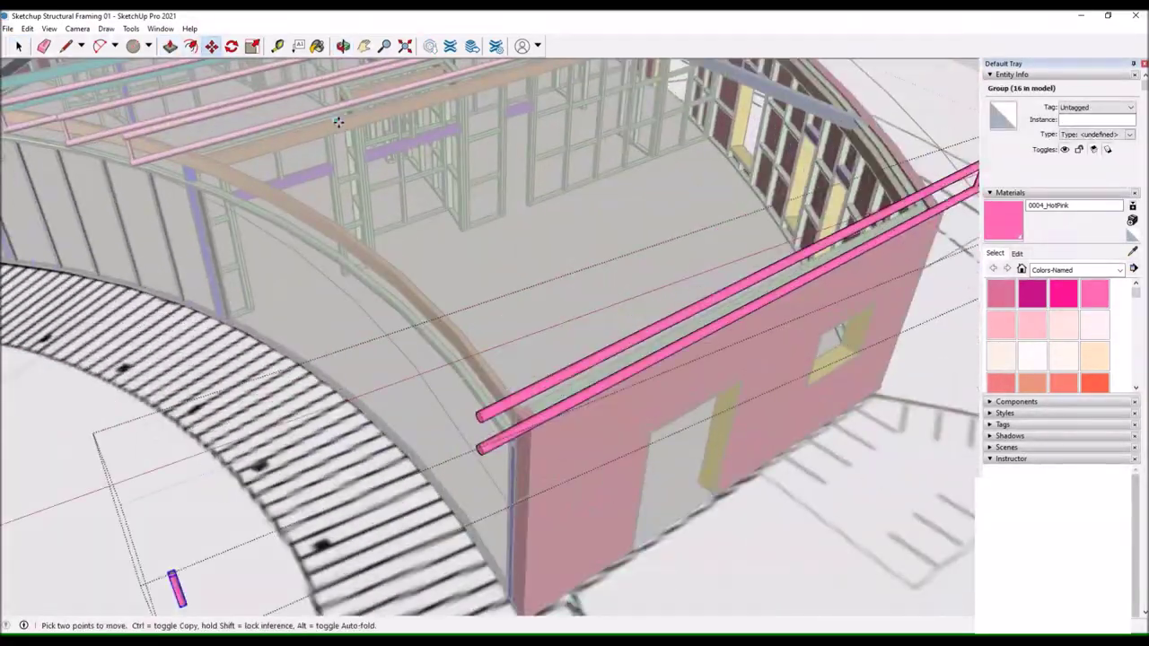
left_click_drag(475, 153, 828, 95)
key("space")
Select another truss group and begin copying it with Move.
left_click(449, 300)
key("m")
key("m")
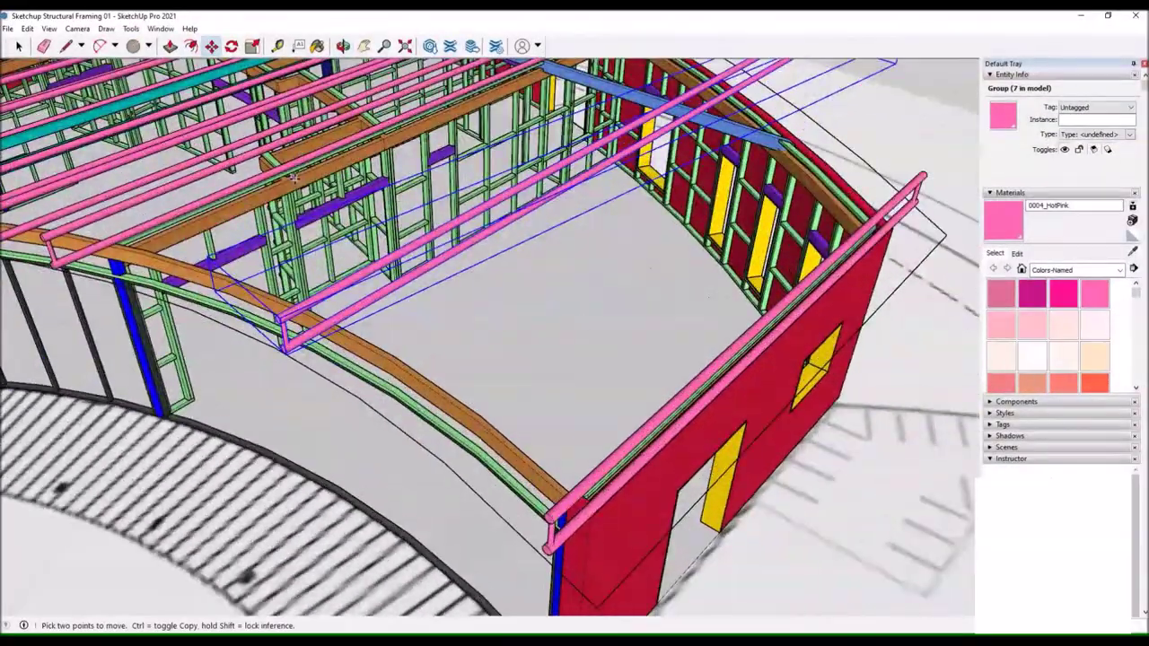
scroll("up", 3)
left_click_drag(290, 175, 353, 334)
scroll("up", 3)
scroll("down", 3)
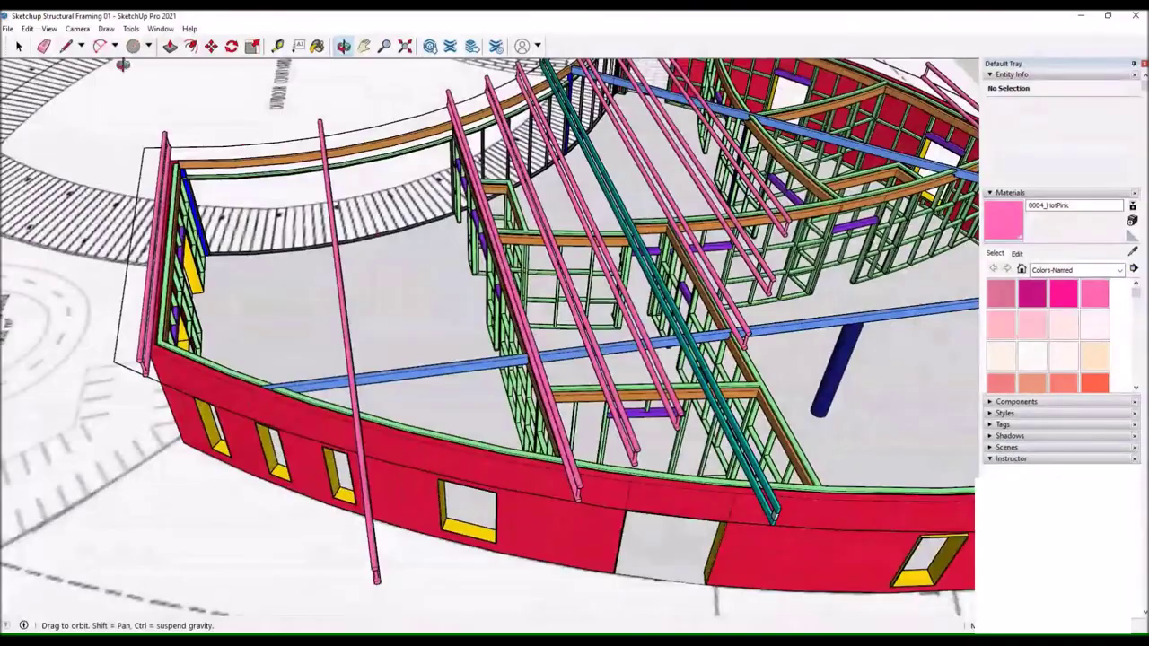
scroll("up", 3)
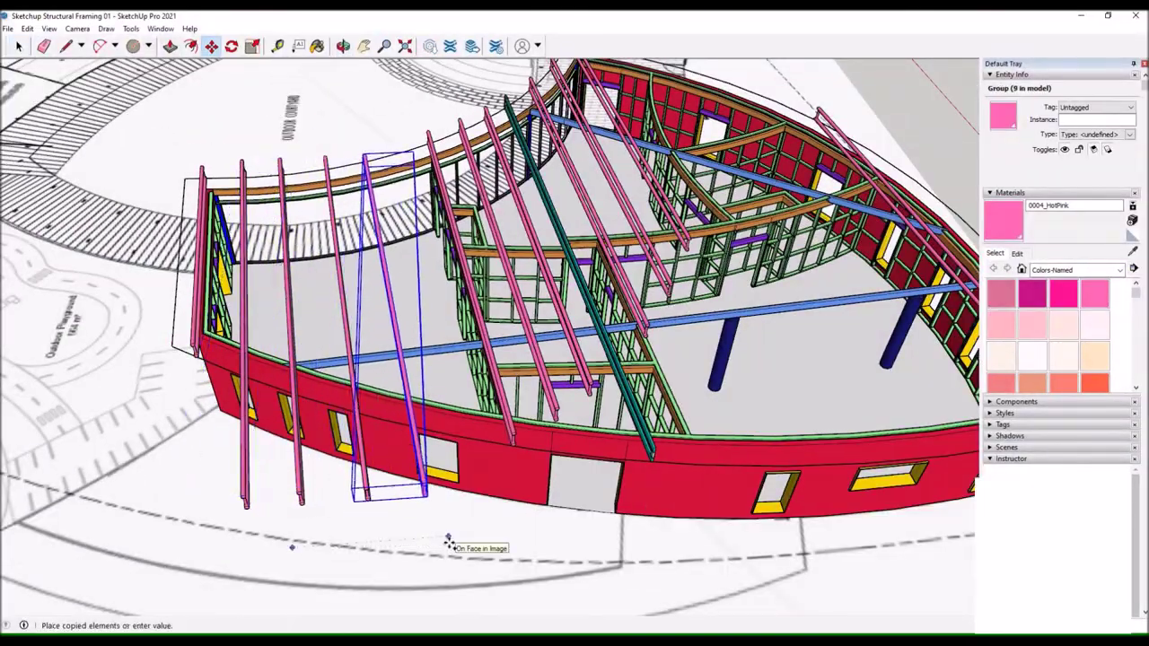
Orbit and zoom around the curved building framing from several angles.
left_click_drag(464, 547, 434, 310)
scroll("up", 3)
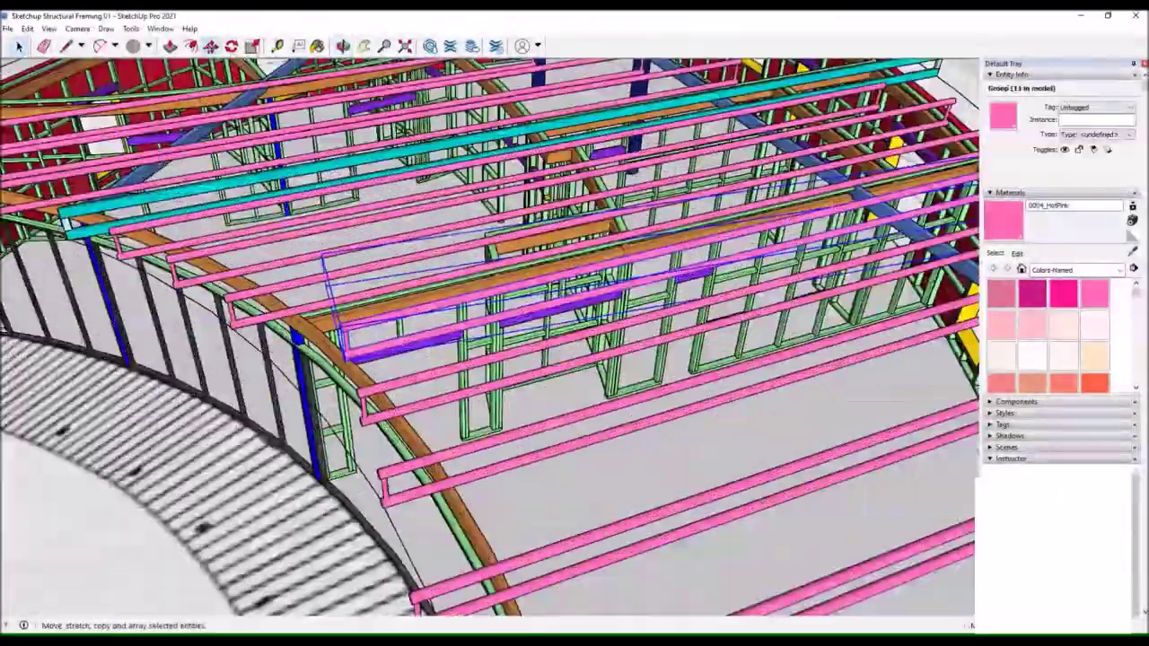
scroll("down", 3)
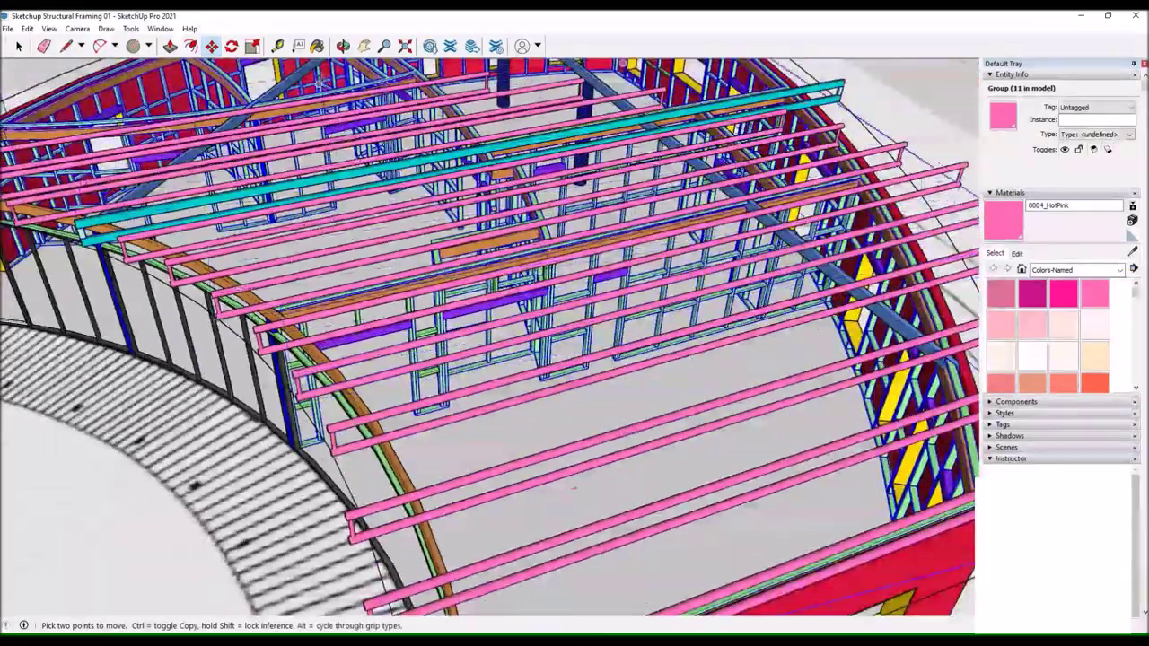
left_click_drag(444, 307, 507, 582)
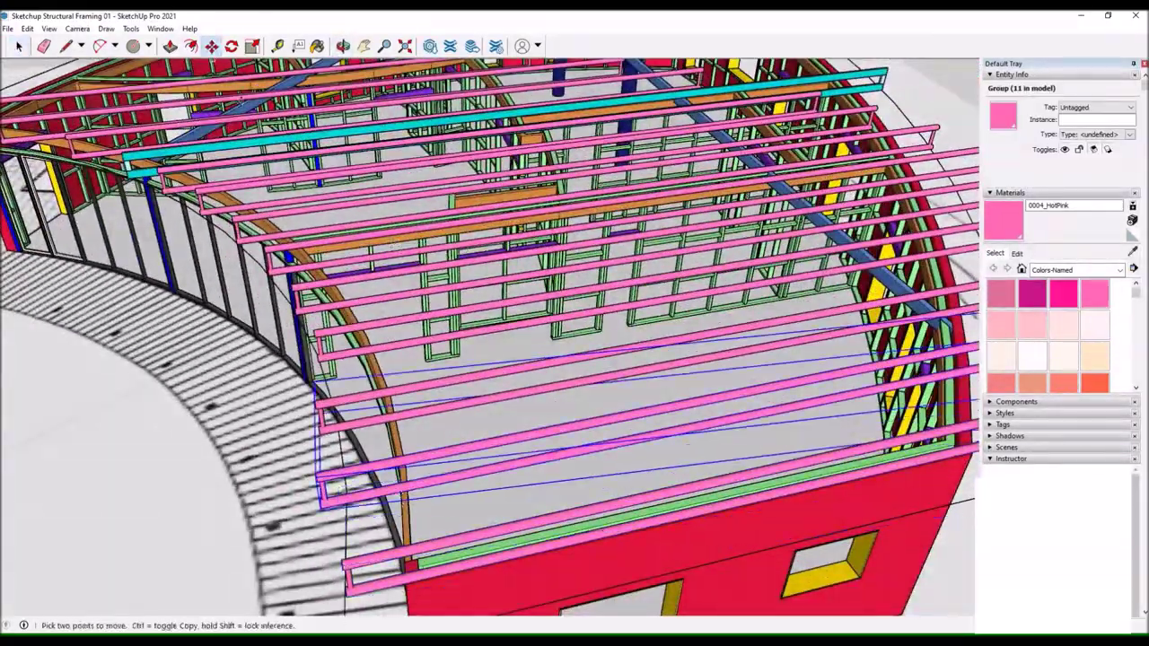
scroll("down", 3)
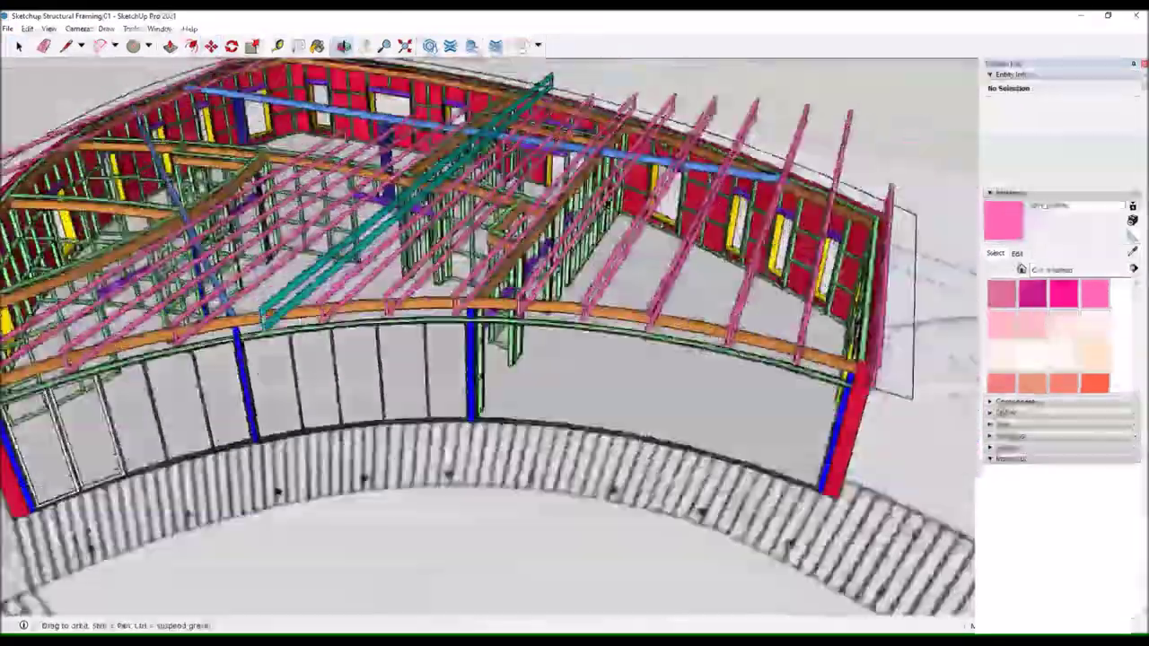
left_click_drag(393, 241, 849, 187)
scroll("up", 3)
scroll("down", 3)
scroll("up", 3)
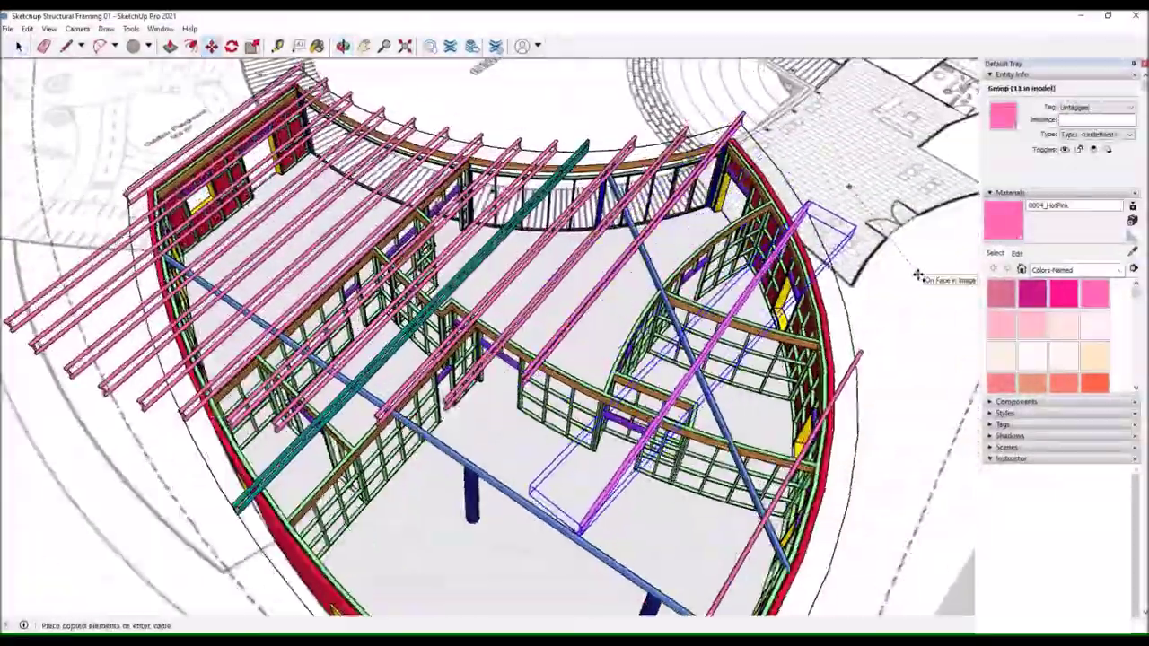
left_click_drag(947, 368, 482, 341)
scroll("down", 3)
scroll("up", 3)
scroll("up", 3)
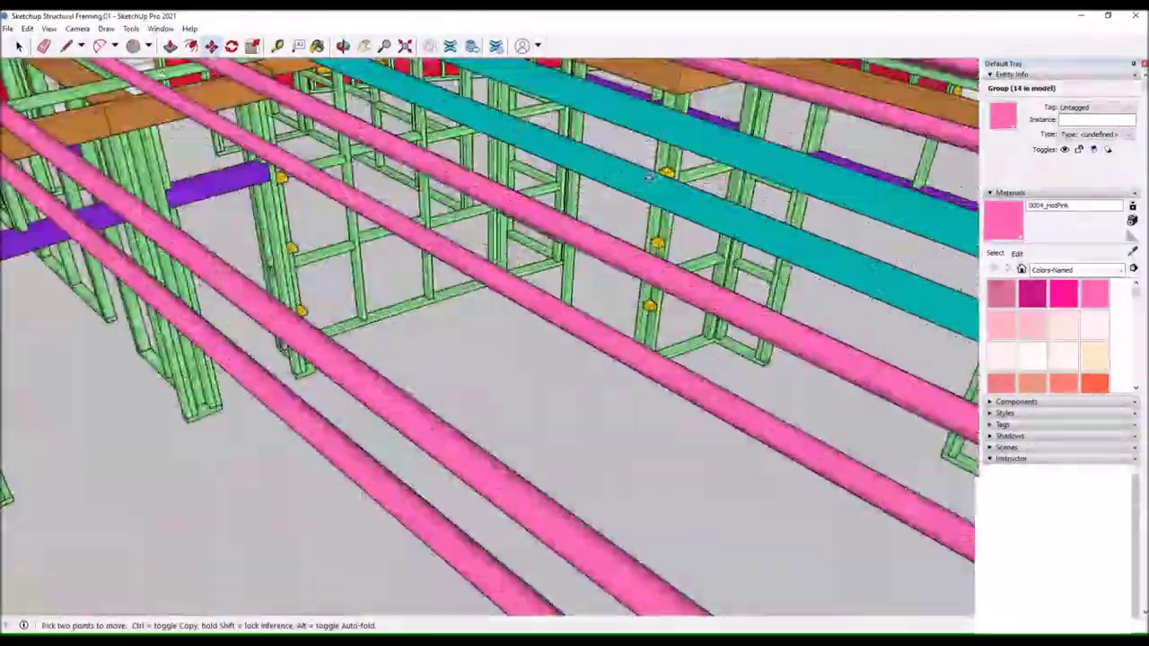
scroll("down", 3)
scroll("up", 3)
scroll("down", 3)
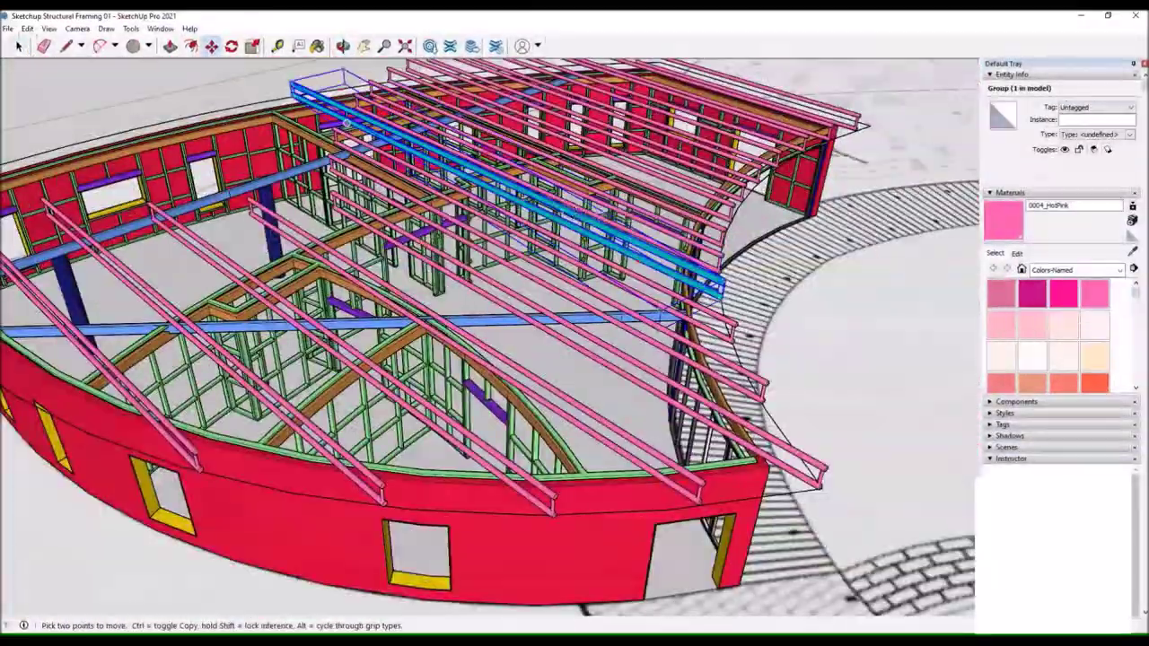
Pull back to an overview of the whole hot-pink roof truss layout.
key("Escape")
left_click_drag(578, 213, 922, 321)
scroll("up", 3)
scroll("down", 3)
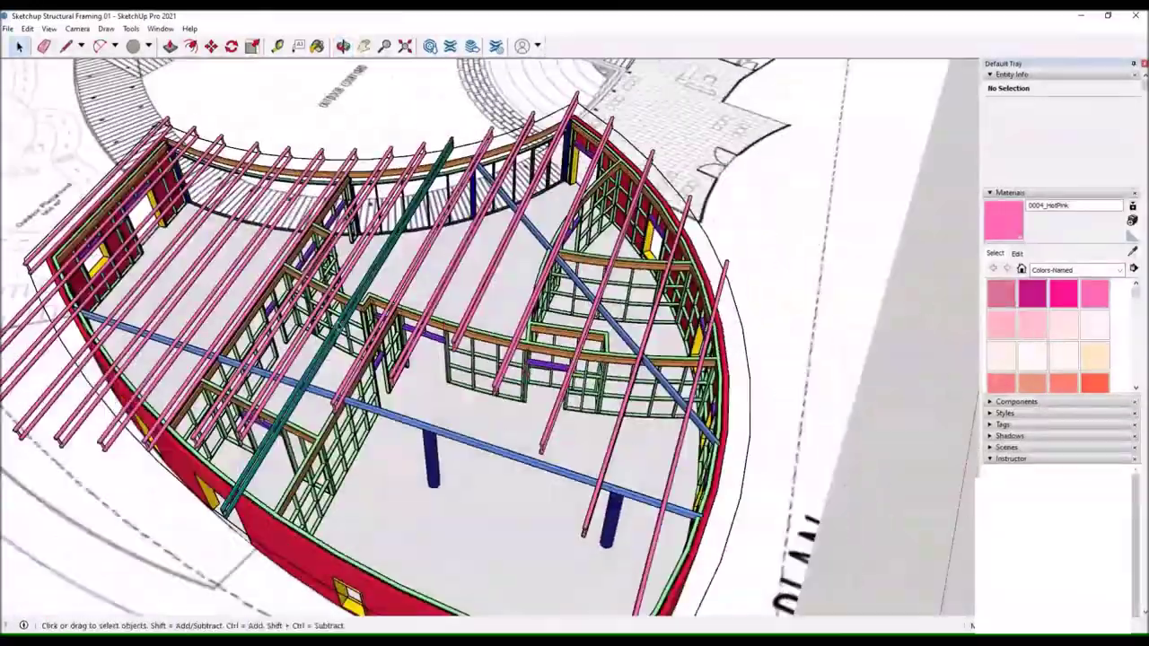
key("m")
scroll("up", 3)
left_click_drag(328, 116, 503, 296)
scroll("down", 3)
key("Escape")
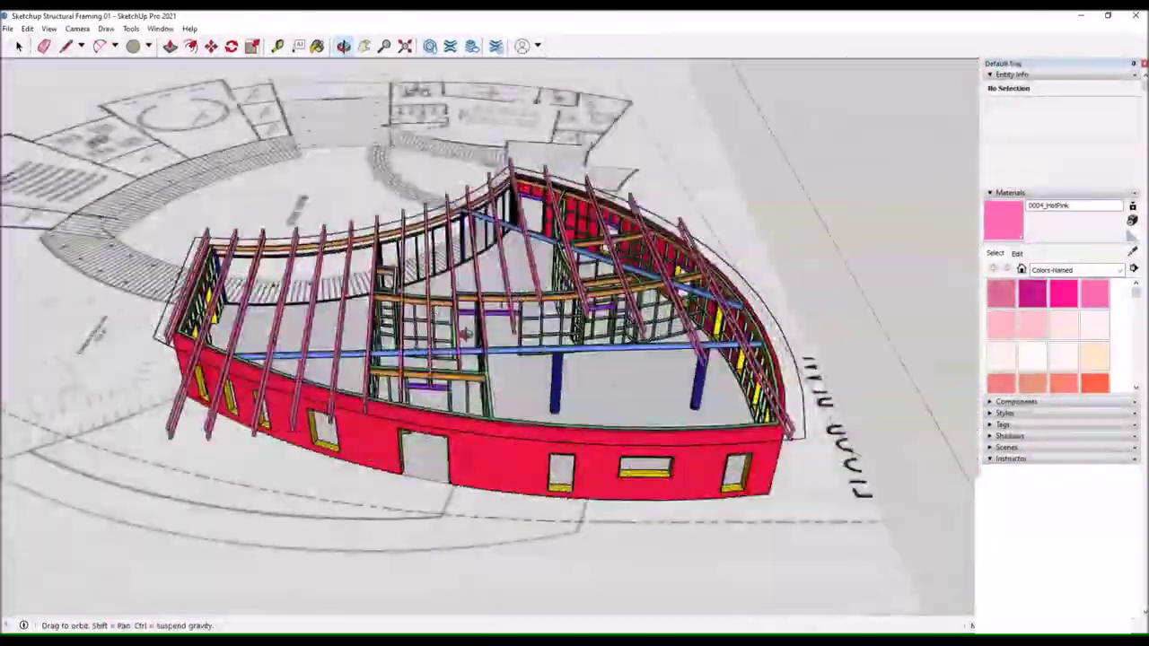
scroll("up", 3)
left_click_drag(502, 296, 269, 359)
scroll("up", 3)
Select the long hot-pink tube member near the front wall.
key("space")
left_click(361, 458)
left_click_drag(362, 458, 206, 54)
key("Escape")
key("space")
left_click(375, 519)
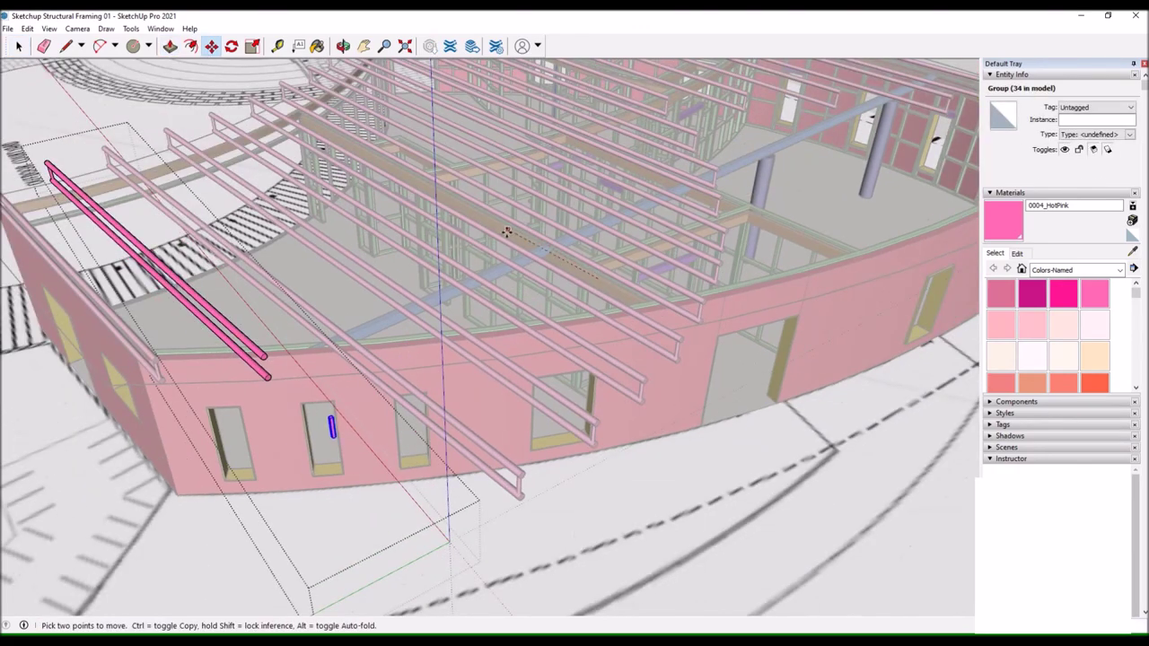
key("space")
left_click(494, 480)
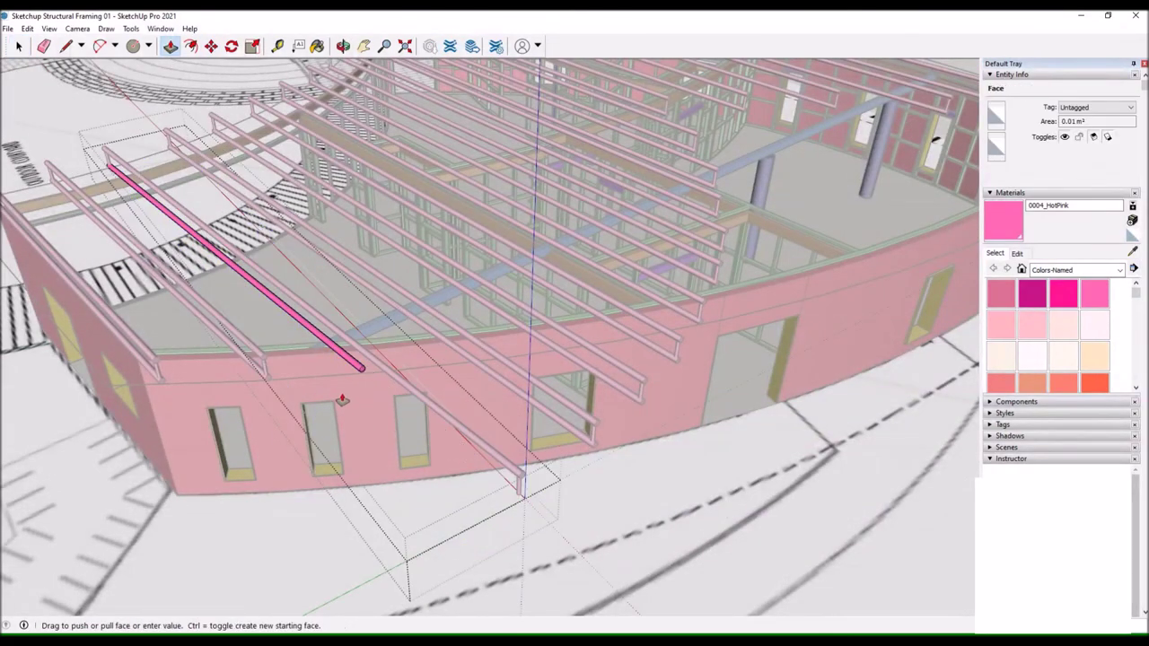
Extend the pink tube and copy it below as the lower chord.
left_click(521, 473)
key("space")
left_click_drag(529, 485, 230, 160)
key("m")
key("ctrl")
left_click(348, 357)
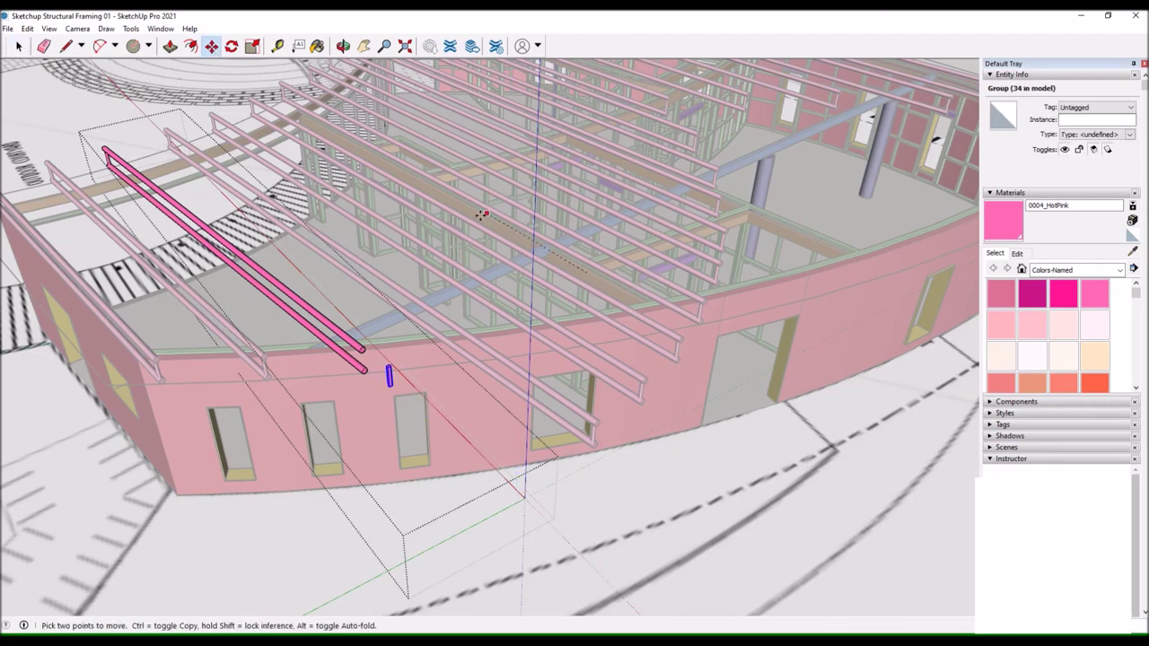
left_click(592, 443)
Push/Pull both chord ends out to the same full length.
key("p")
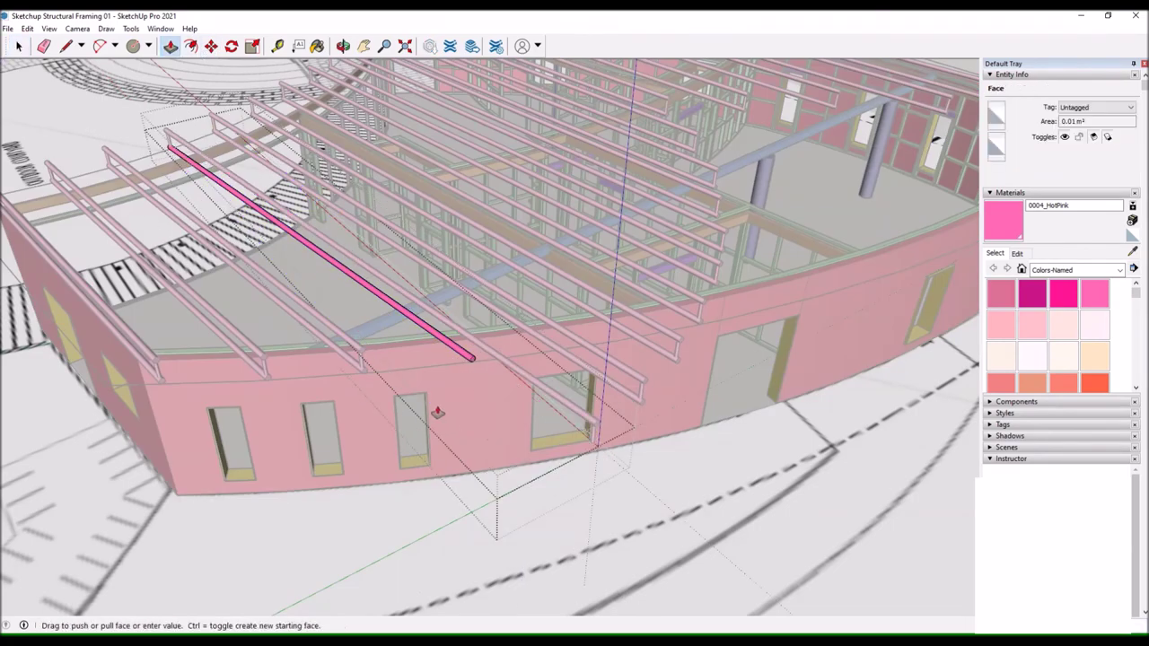
left_click(593, 440)
key("space")
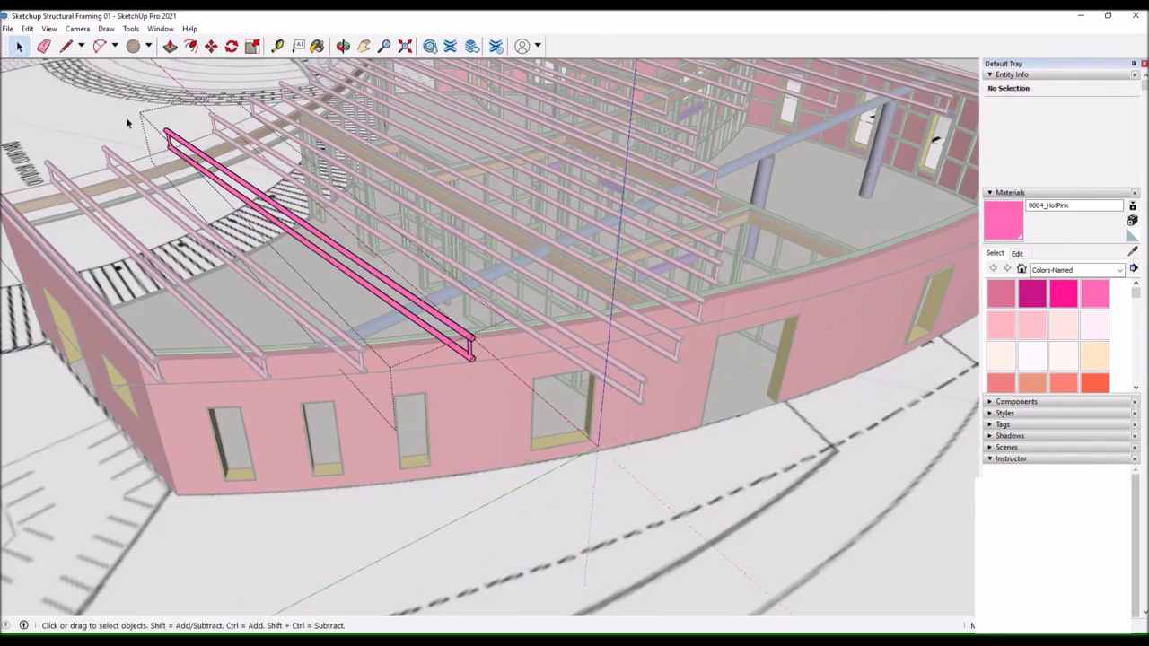
key("p")
left_click(644, 388)
key("space")
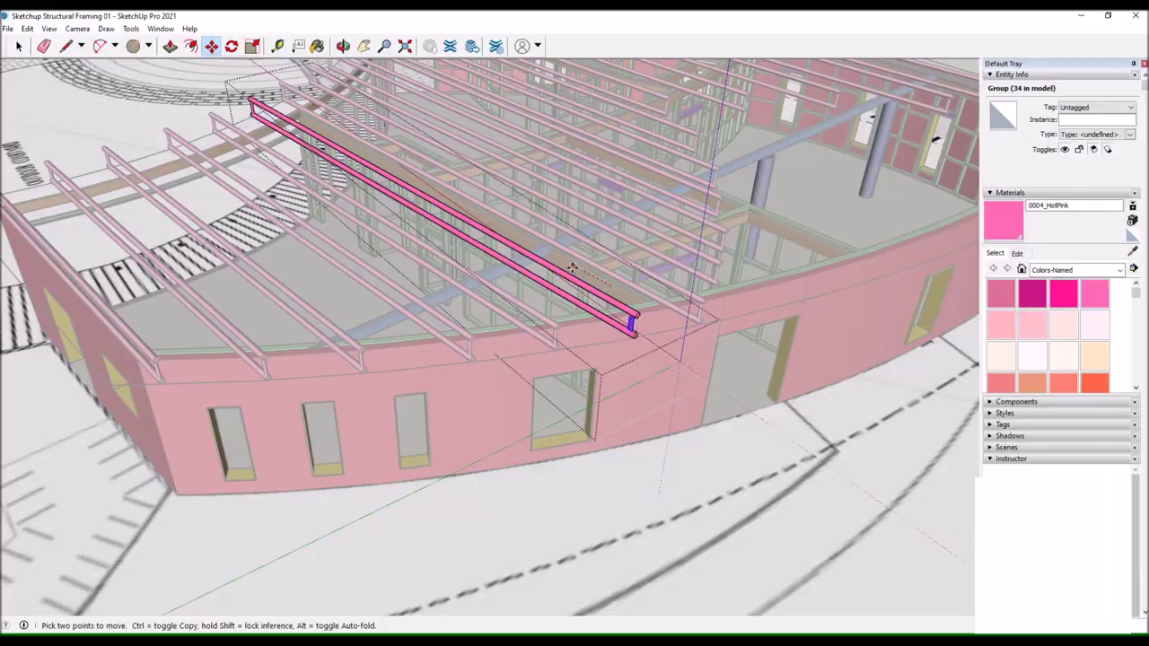
left_click_drag(572, 267, 722, 352)
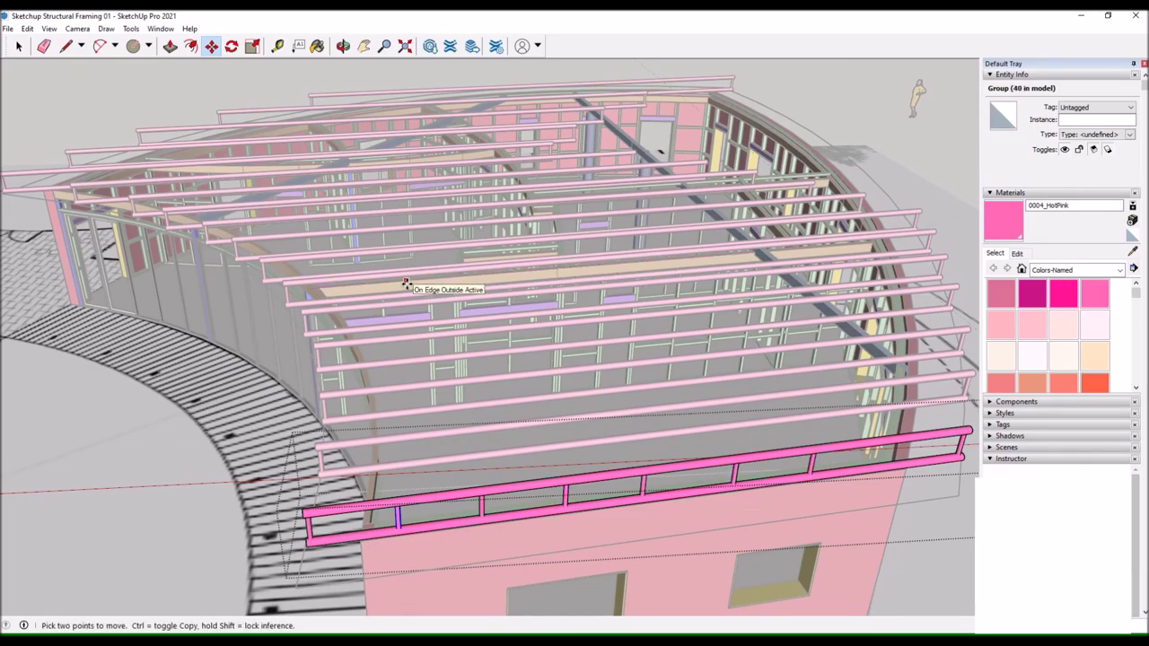
Orbit around the building to inspect the new front-wall truss chords.
left_click_drag(709, 259, 336, 159)
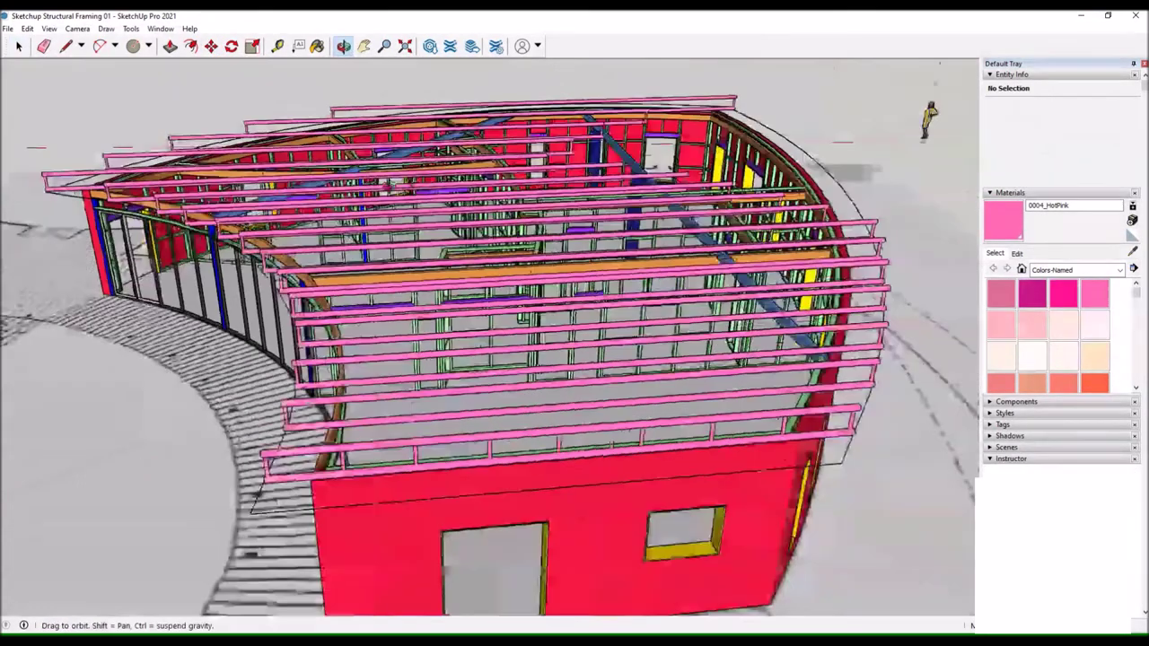
left_click_drag(538, 341, 404, 296)
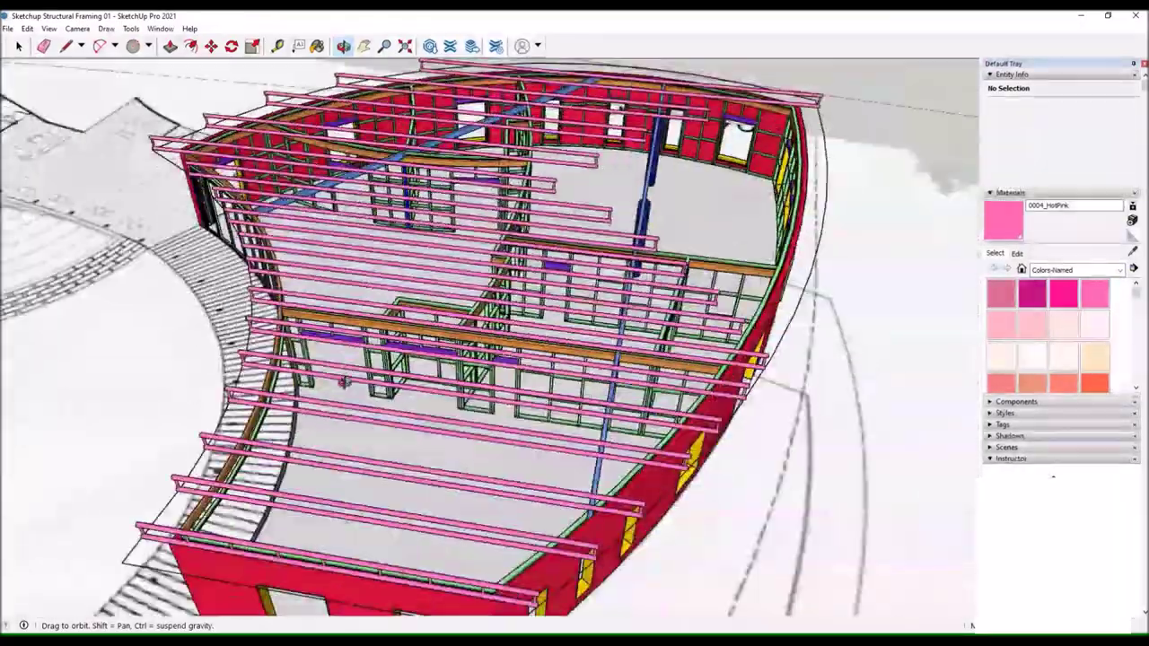
left_click_drag(538, 324, 404, 269)
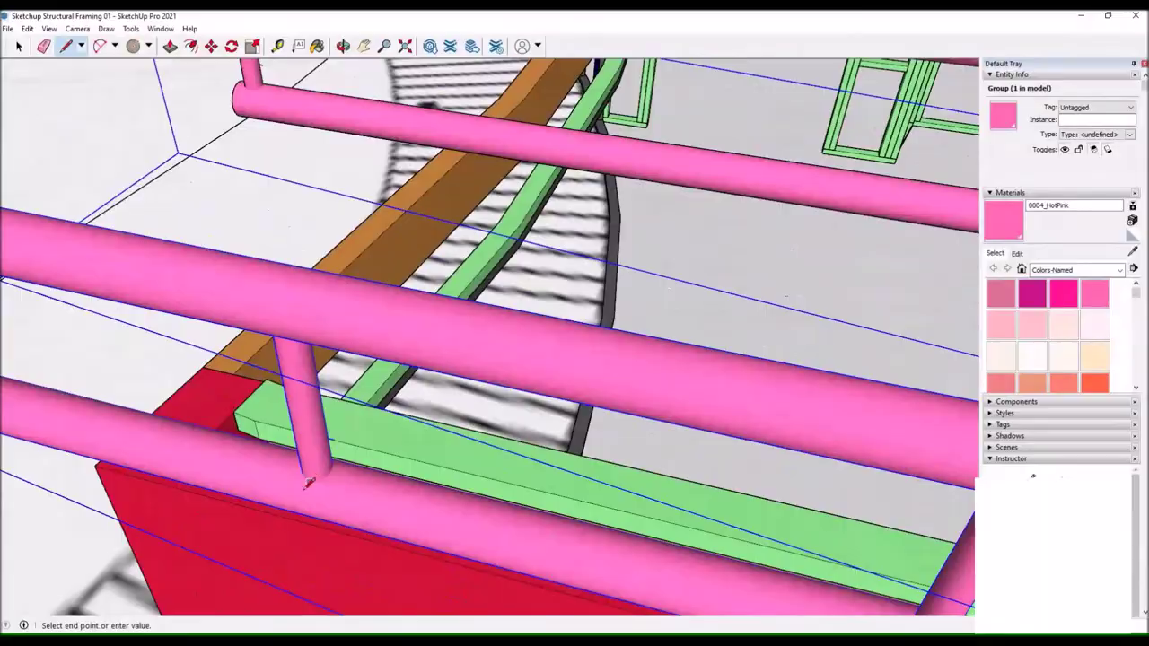
left_click_drag(539, 323, 895, 112)
key("l")
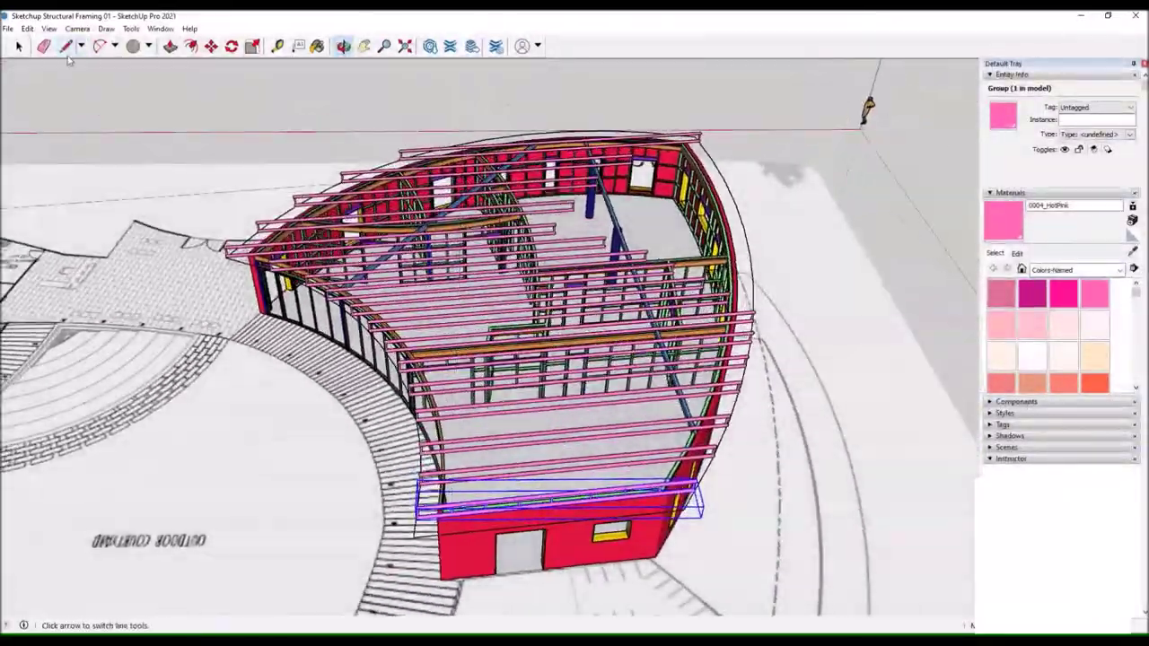
scroll("up", 3)
scroll("down", 3)
key("space")
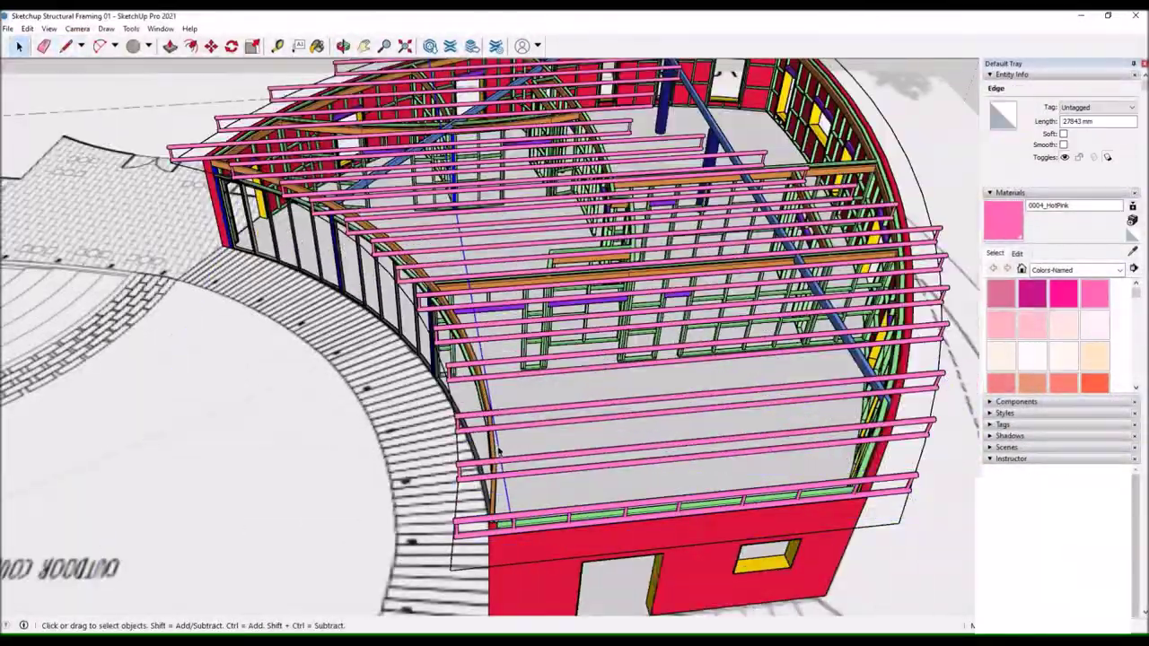
Copy an end post with Move and Ctrl to set out the next parallel truss.
key("m")
scroll("up", 3)
scroll("up", 3)
scroll("up", 3)
scroll("down", 3)
scroll("down", 3)
scroll("up", 3)
scroll("down", 3)
left_click(706, 384)
key("ctrl")
scroll("down", 3)
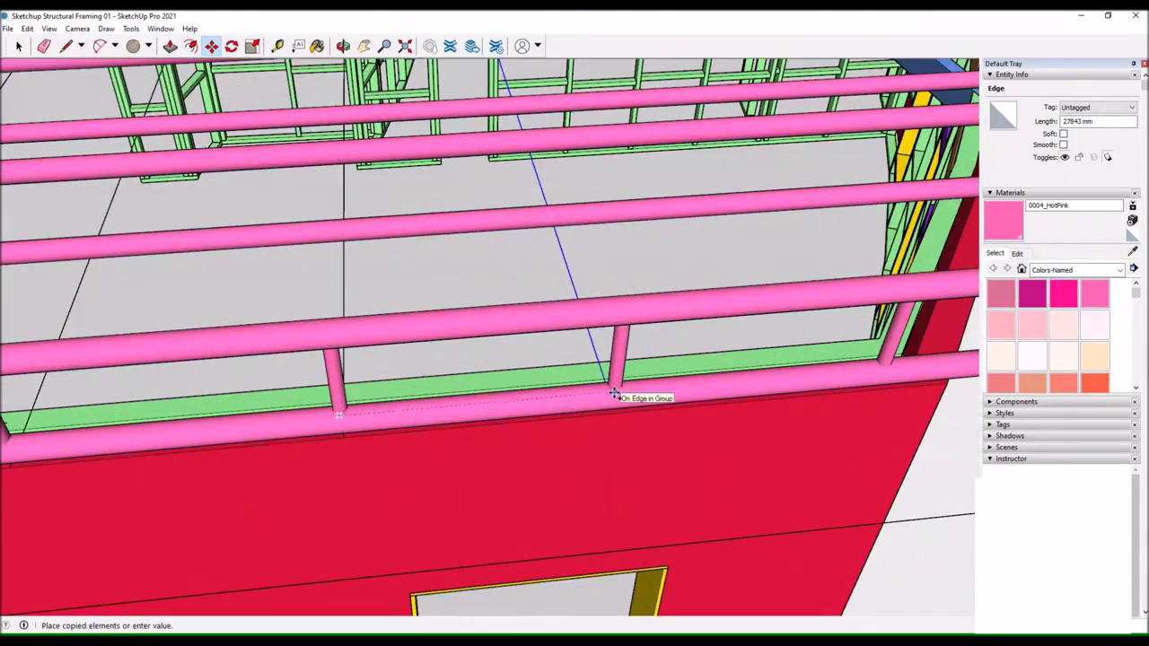
scroll("up", 3)
scroll("down", 3)
scroll("down", 3)
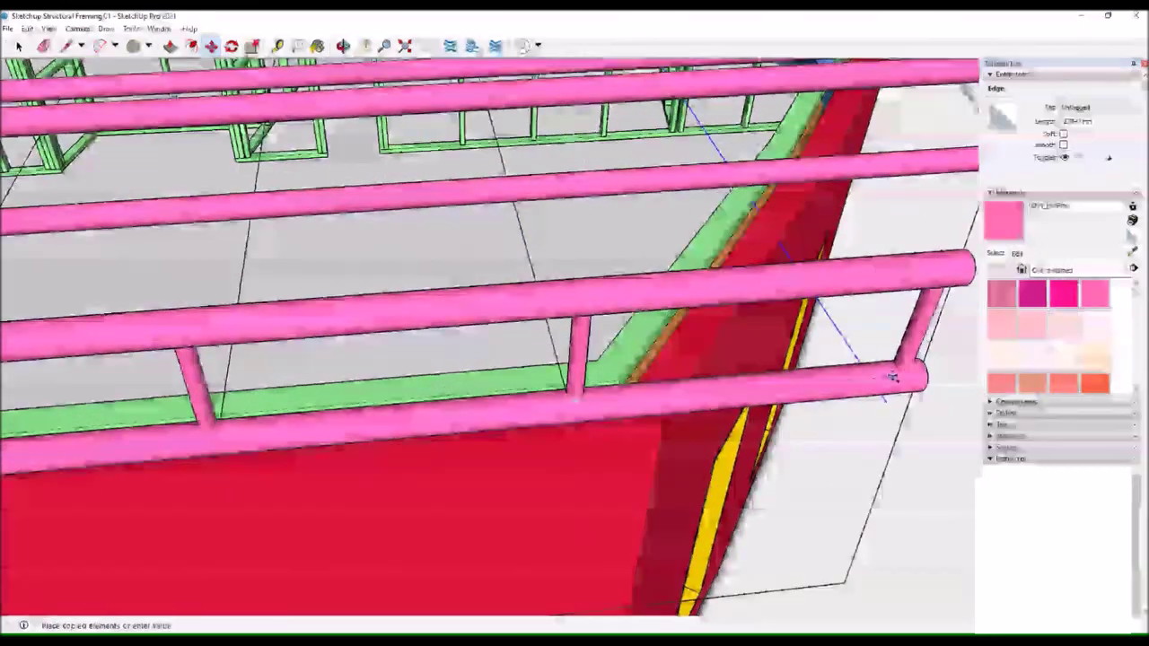
scroll("down", 3)
left_click_drag(897, 380, 951, 359)
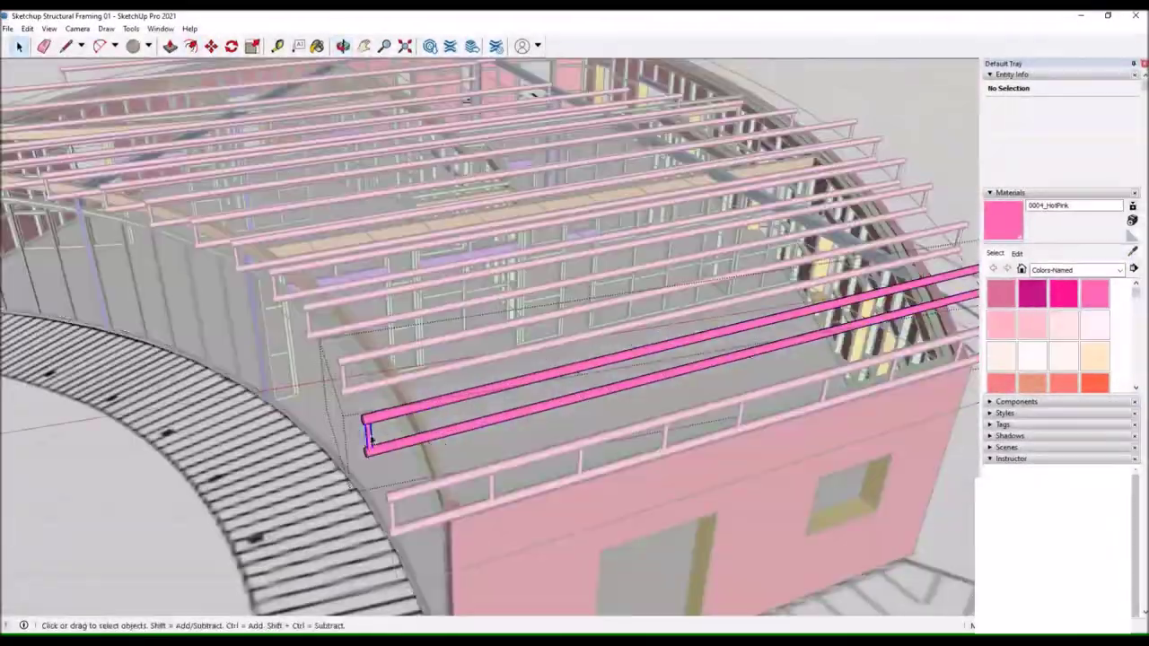
Drop the copied pink tube pair onto the rafters near the curved red wall.
left_click(392, 228)
left_click_drag(392, 229, 283, 173)
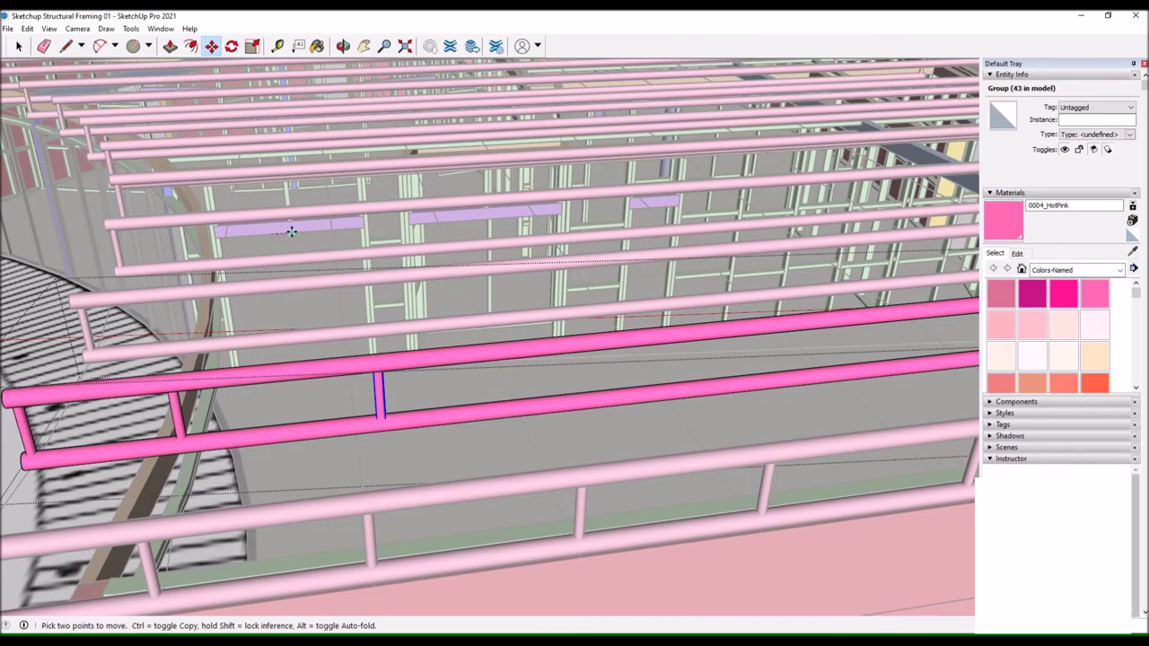
left_click_drag(280, 230, 218, 236)
key("ctrl+t")
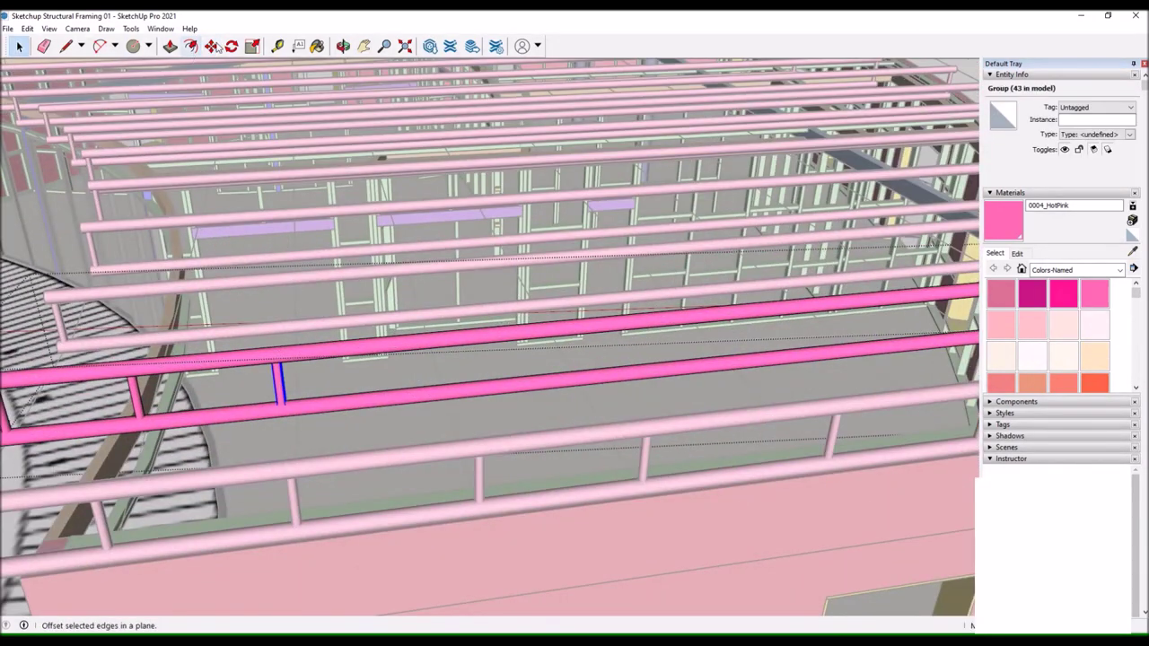
scroll("up", 3)
scroll("up", 3)
scroll("down", 3)
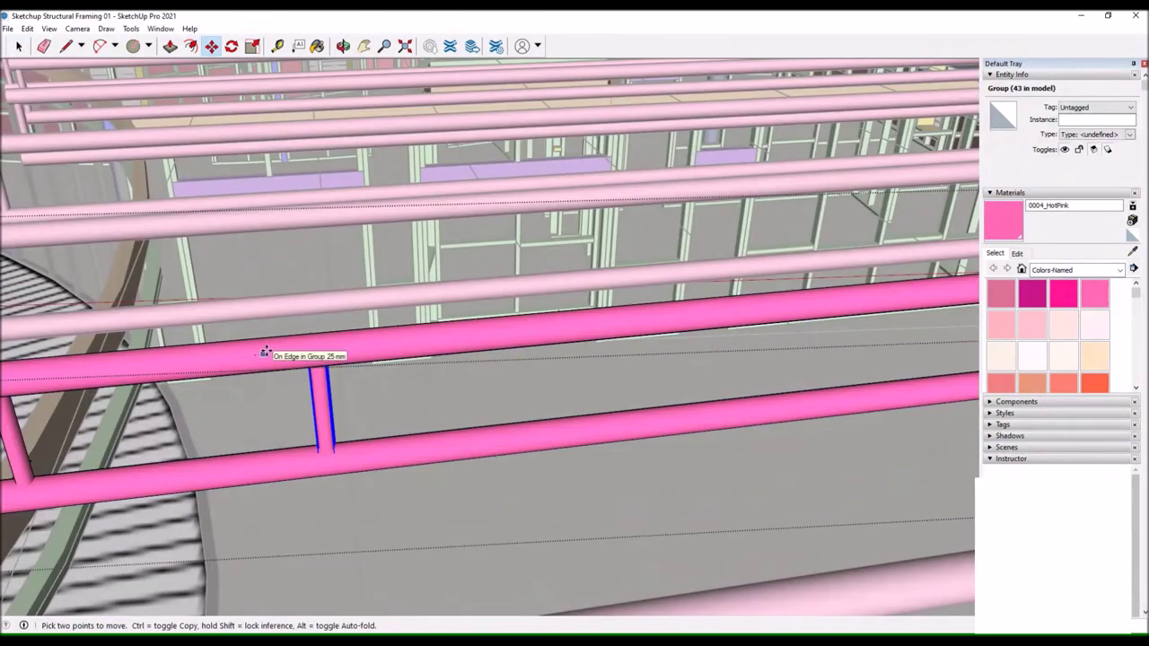
scroll("up", 3)
Place four copied short posts between the pink chords along the truss.
left_click(185, 202)
scroll("down", 3)
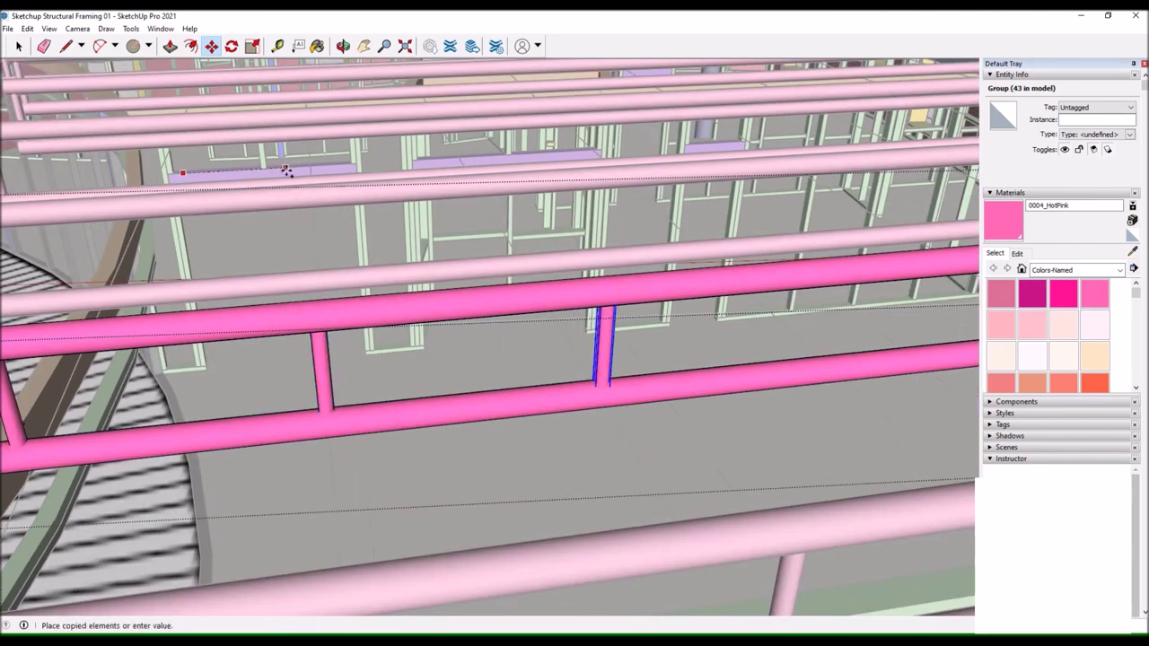
scroll("up", 3)
left_click(332, 172)
scroll("up", 3)
scroll("down", 3)
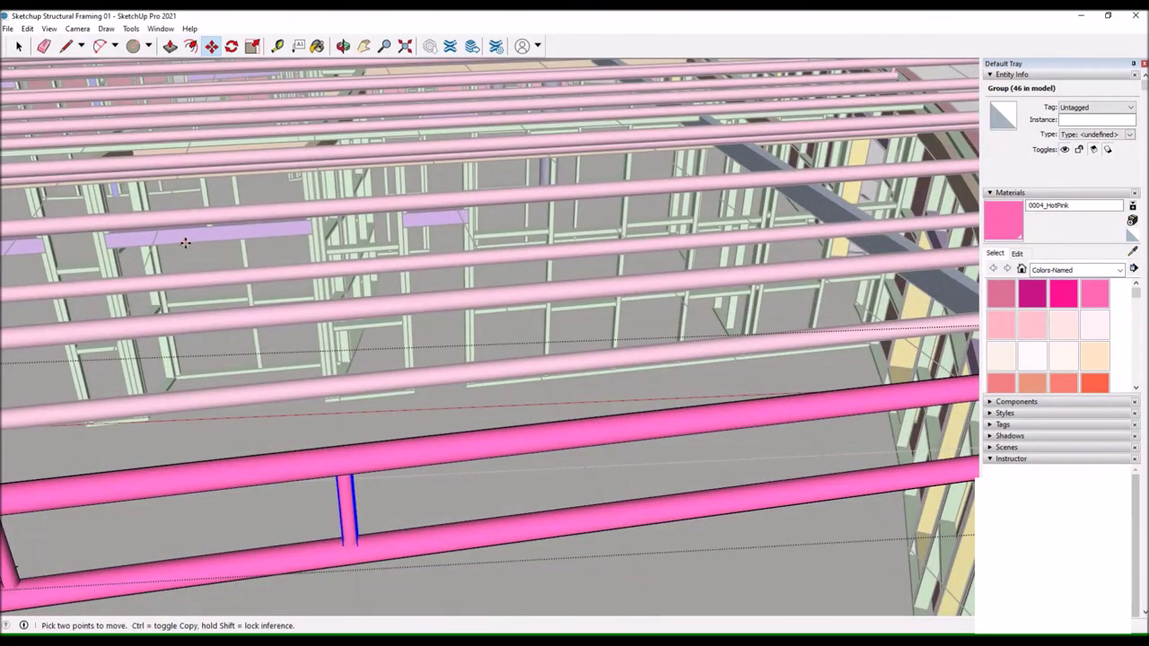
left_click(275, 237)
left_click_drag(274, 237, 107, 248)
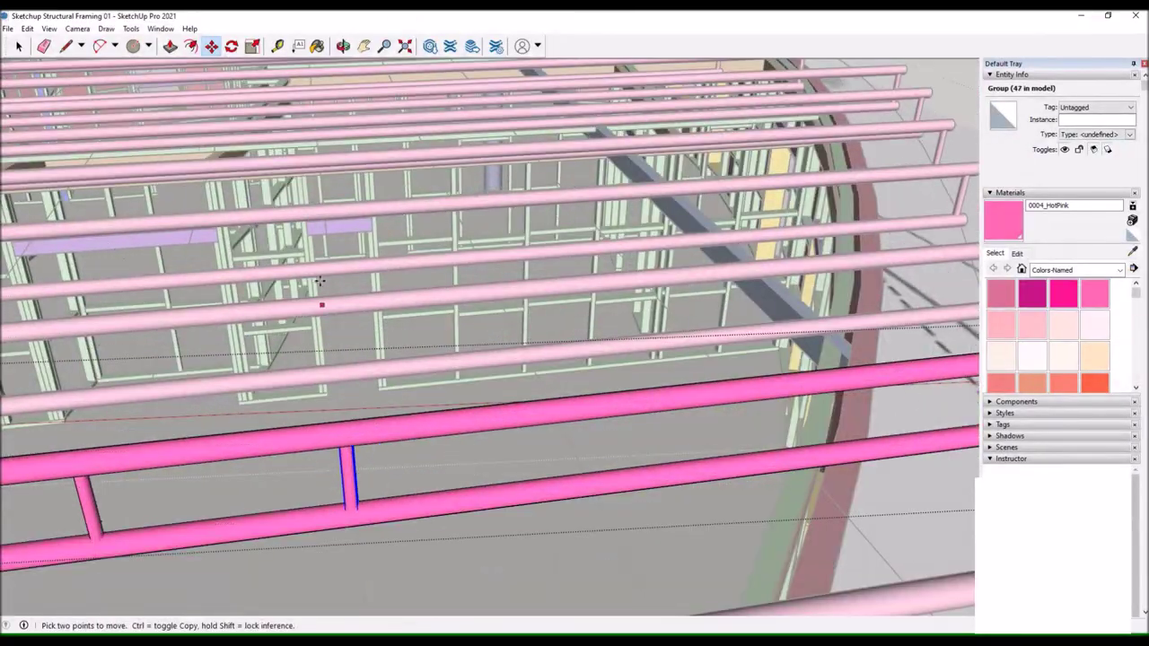
left_click(180, 244)
left_click_drag(181, 244, 34, 257)
Orbit closely over the pink tubes, then zoom out to the whole building.
left_click_drag(125, 254, 469, 269)
scroll("down", 3)
scroll("up", 3)
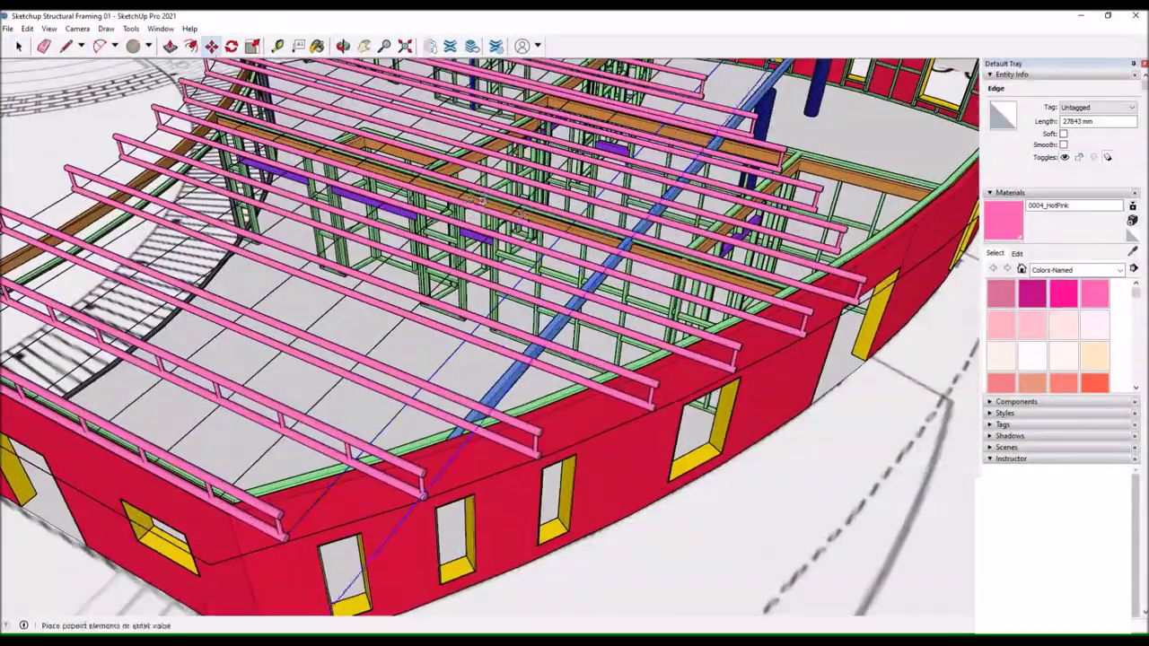
left_click_drag(519, 214, 307, 397)
scroll("up", 3)
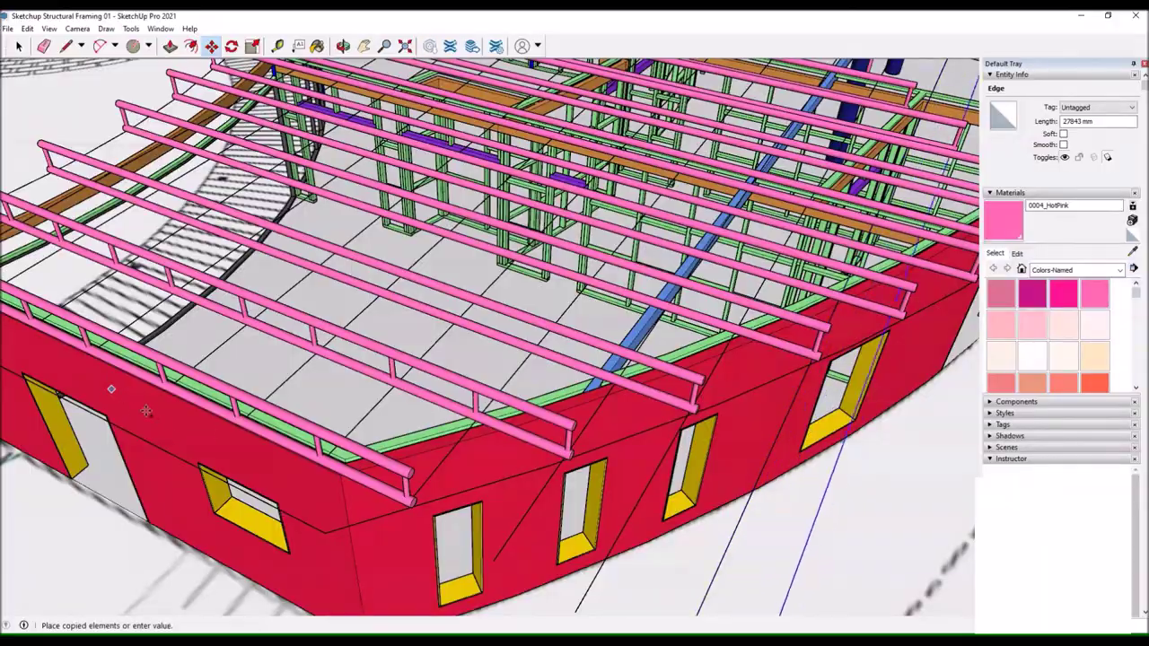
scroll("down", 3)
left_click_drag(134, 400, 538, 386)
scroll("up", 3)
scroll("up", 3)
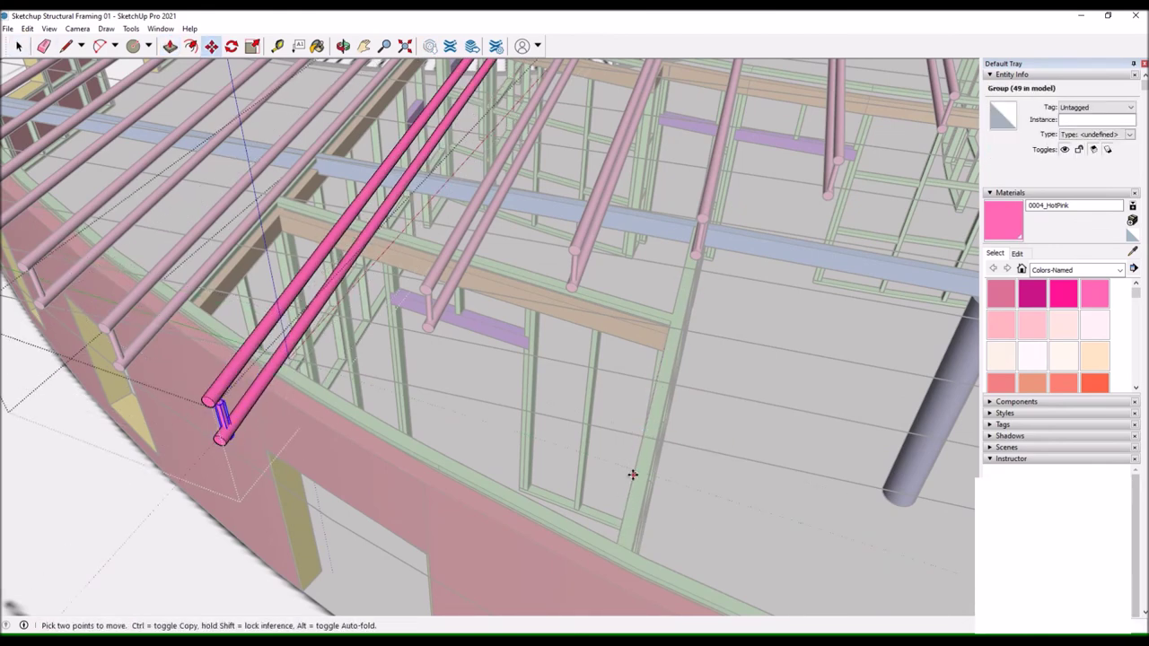
scroll("up", 3)
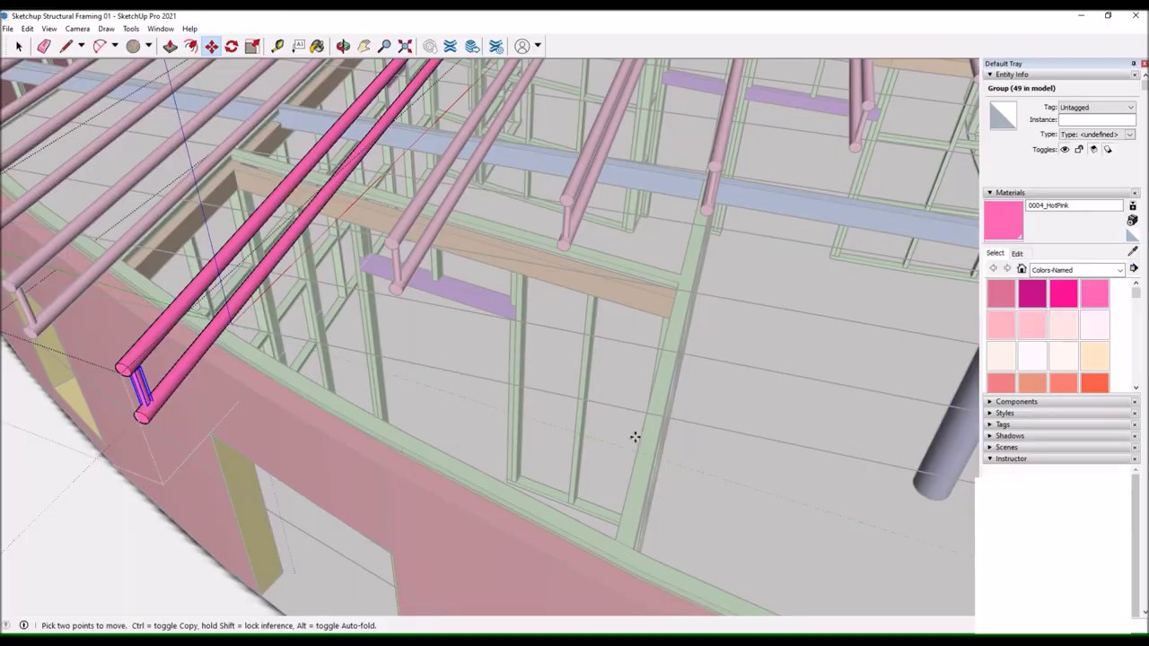
left_click_drag(634, 437, 404, 359)
scroll("up", 3)
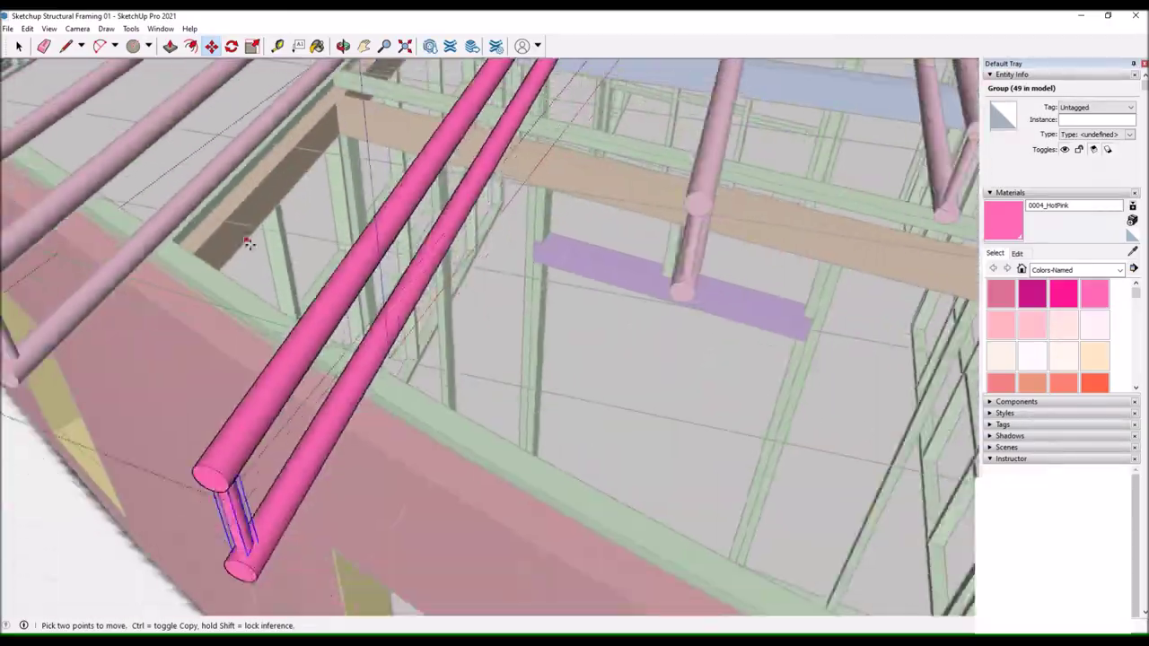
scroll("down", 3)
left_click_drag(248, 242, 366, 64)
scroll("up", 3)
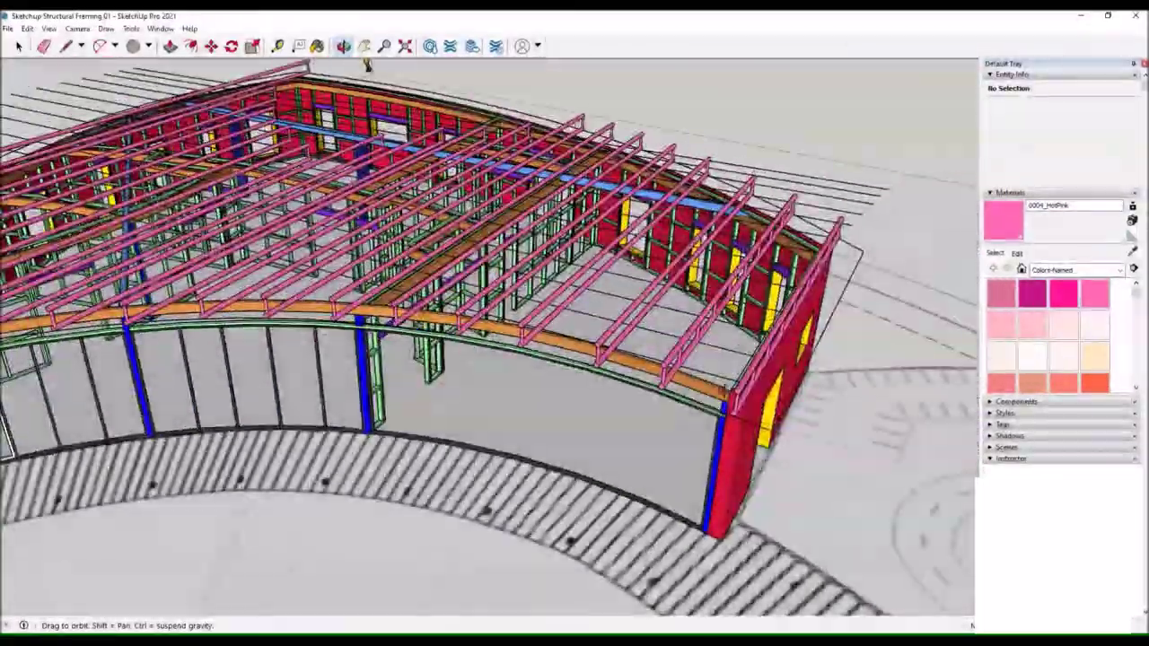
Draw the first diagonal brace path line between the two pink trusses.
scroll("up", 3)
scroll("down", 3)
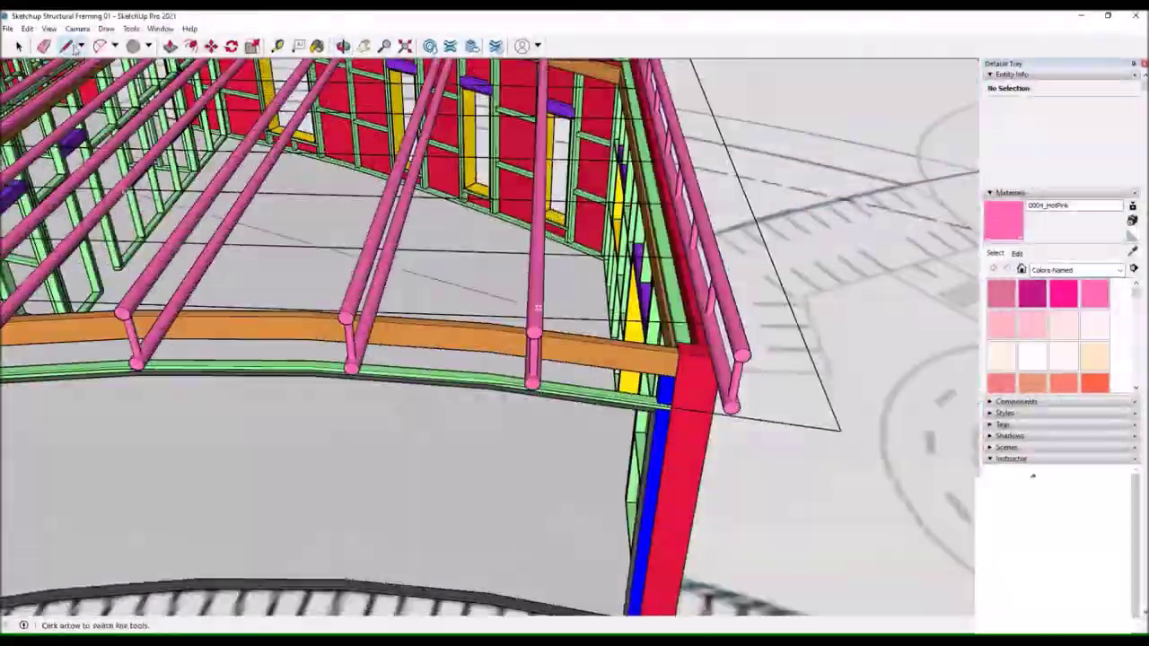
left_click(65, 46)
scroll("up", 3)
left_click_drag(404, 270, 274, 303)
scroll("down", 3)
key("l")
left_click_drag(255, 140, 256, 350)
left_click(256, 350)
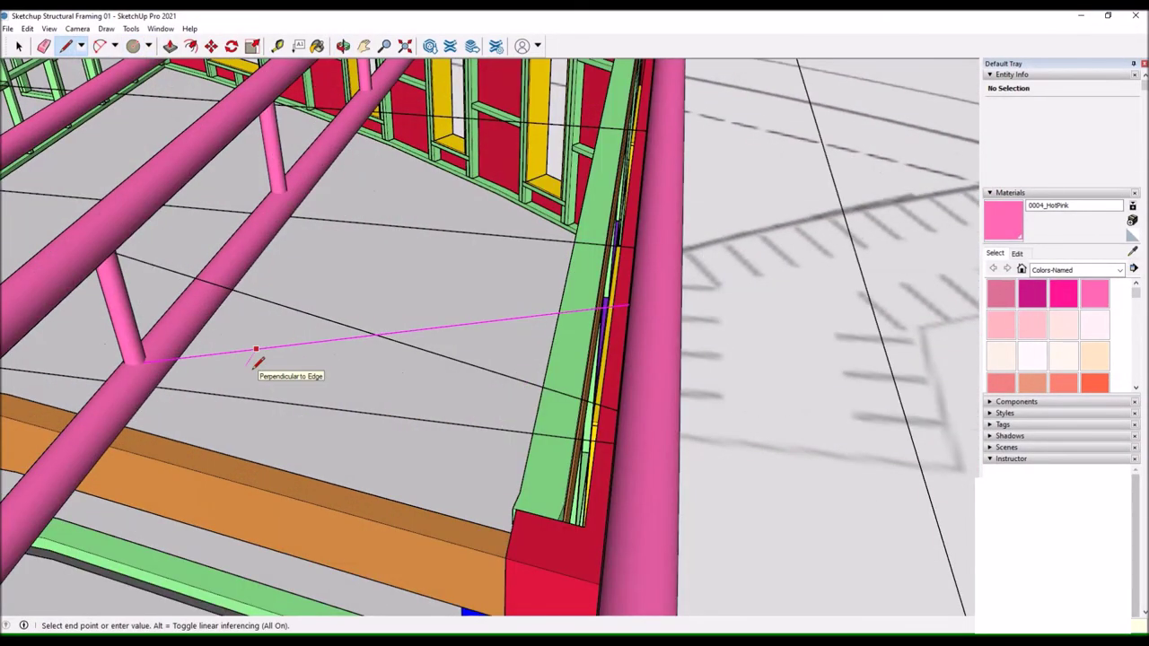
scroll("up", 3)
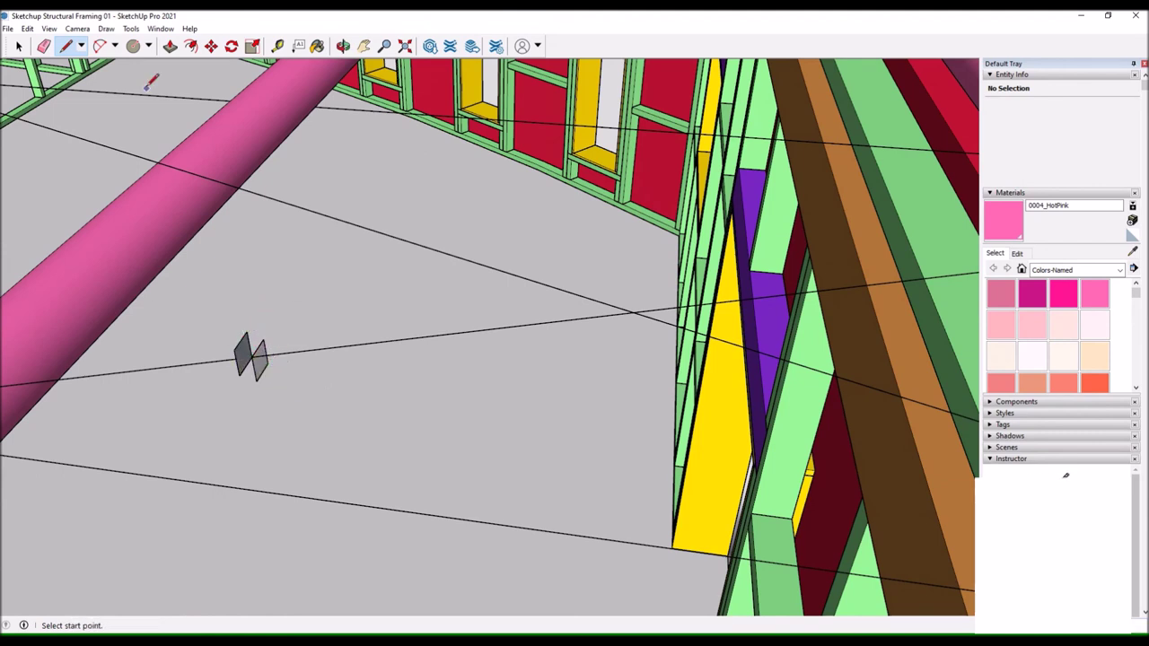
scroll("down", 3)
scroll("down", 3)
Sweep the circle profile along that line with Follow Me into the first tube brace.
left_click(77, 28)
left_click(159, 145)
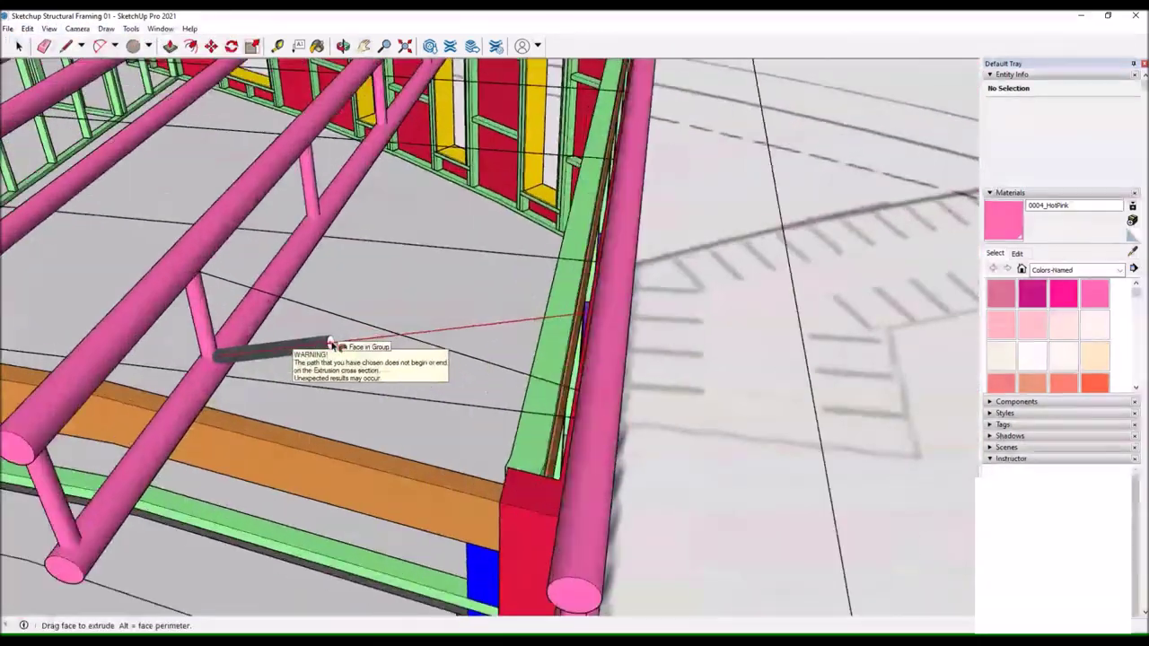
left_click(847, 282)
key("p")
key("o")
left_click_drag(542, 284, 333, 329)
Draw the second, crossing brace path and sweep it into a tube with Follow Me.
key("l")
scroll("up", 3)
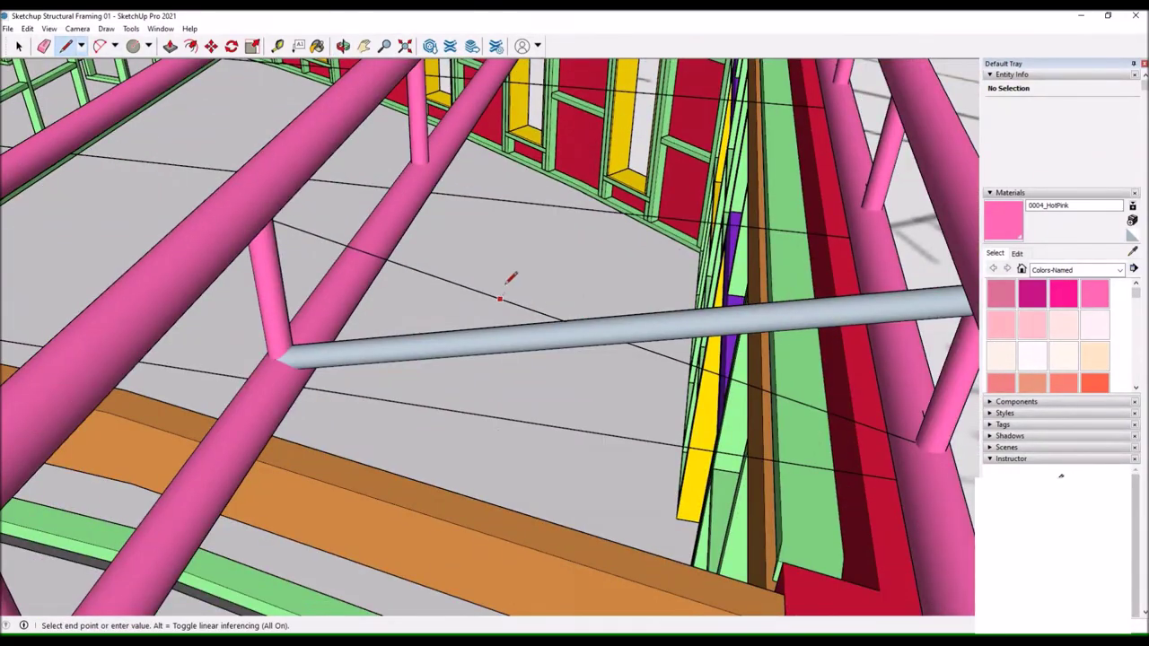
left_click(510, 280)
scroll("up", 3)
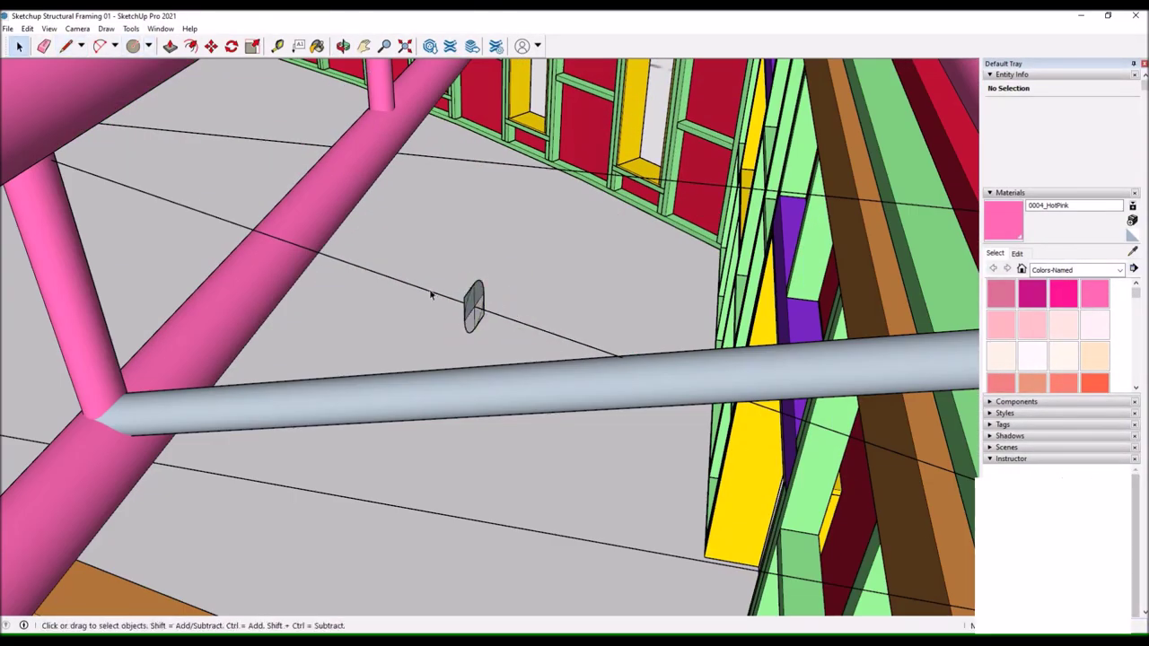
left_click(49, 28)
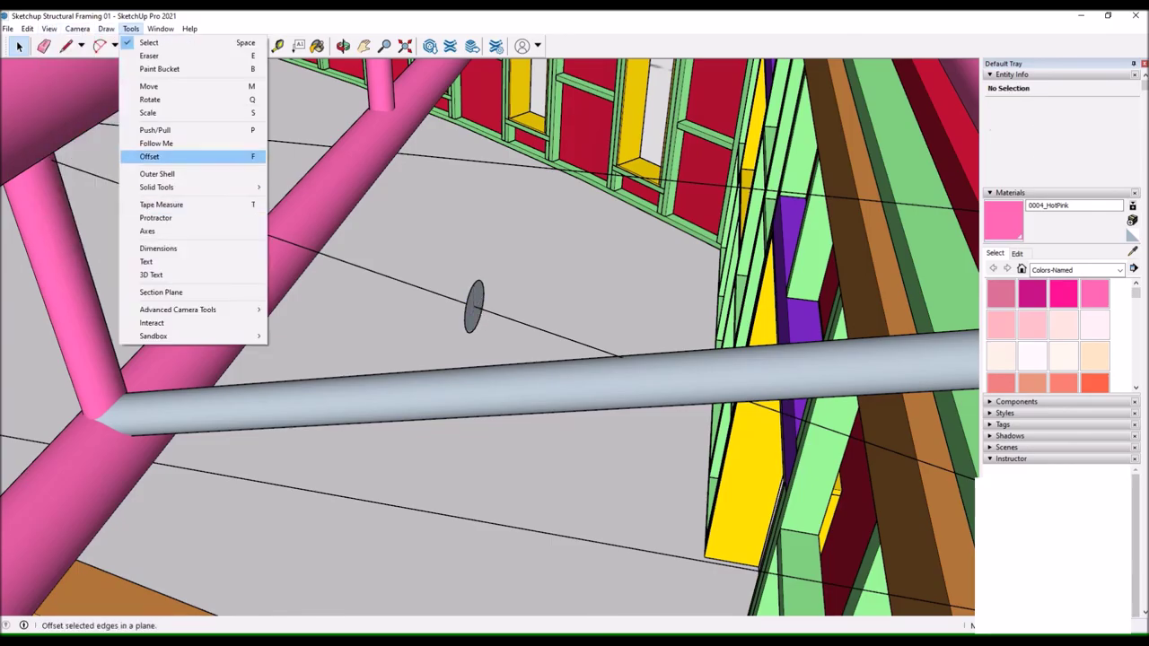
left_click(162, 144)
key("o")
left_click_drag(767, 394, 539, 341)
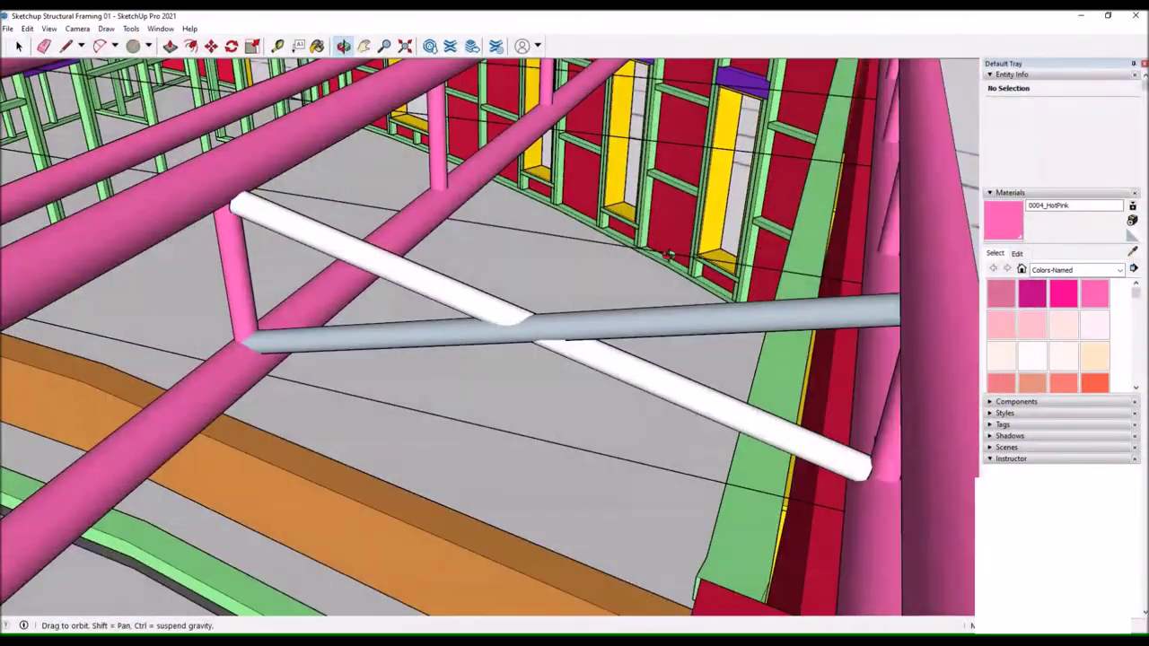
left_click_drag(135, 135, 404, 109)
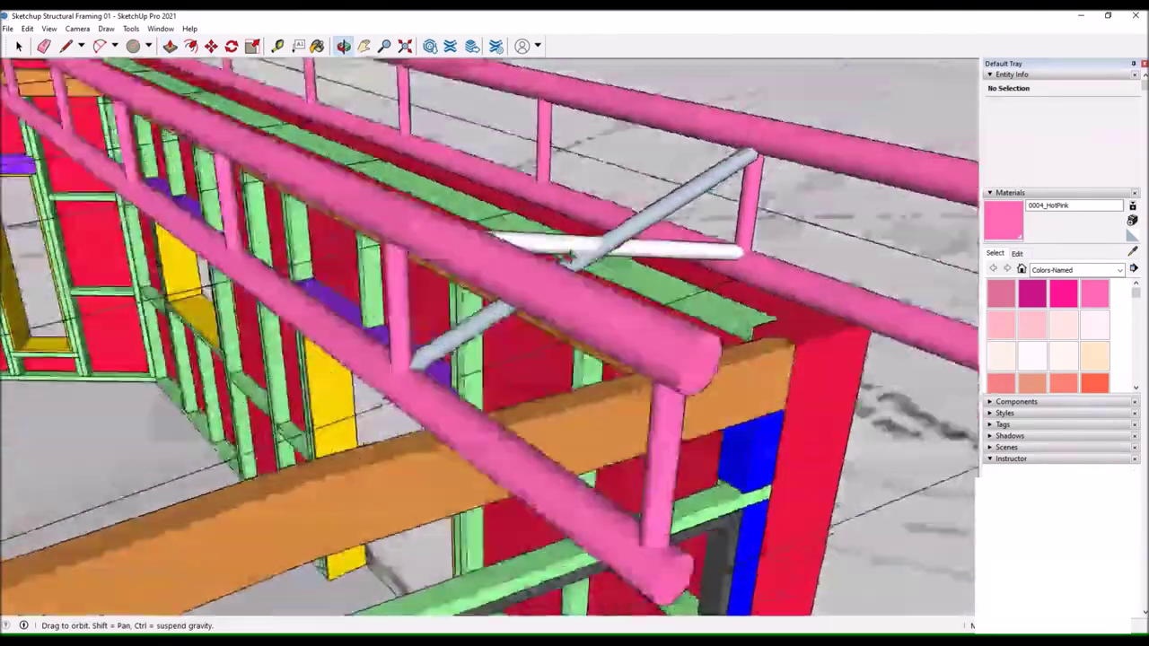
right_click(377, 298)
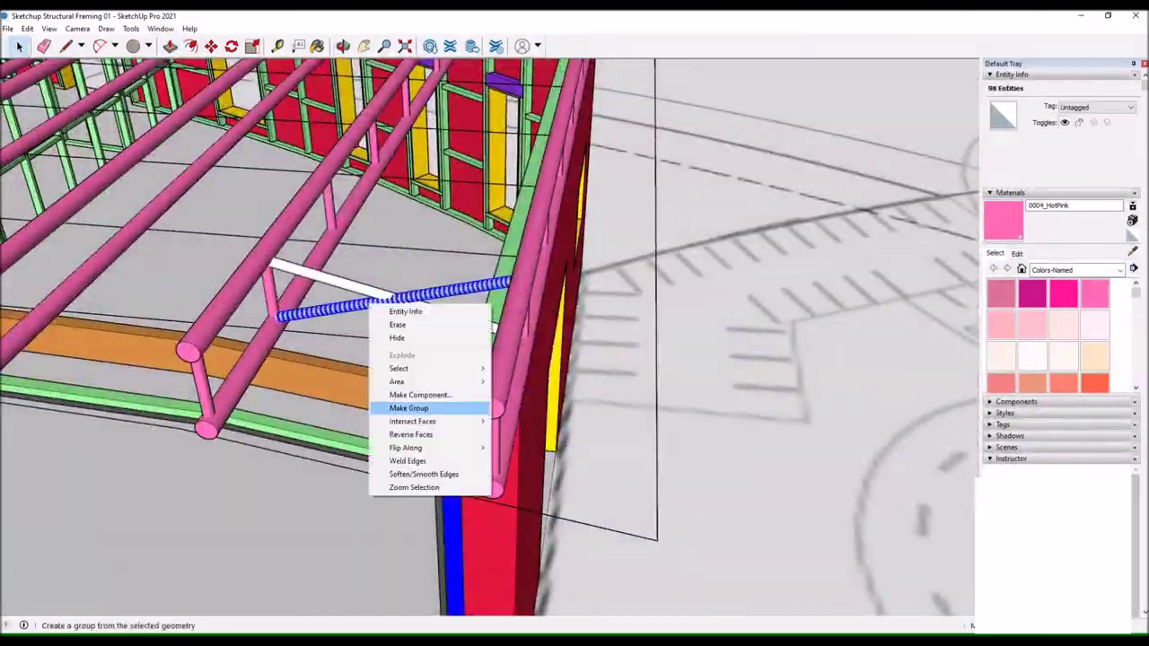
Make the crossed braces a group and Ctrl-copy it into the next truss gap along the end wall.
left_click(411, 405)
left_click_drag(330, 305, 292, 260)
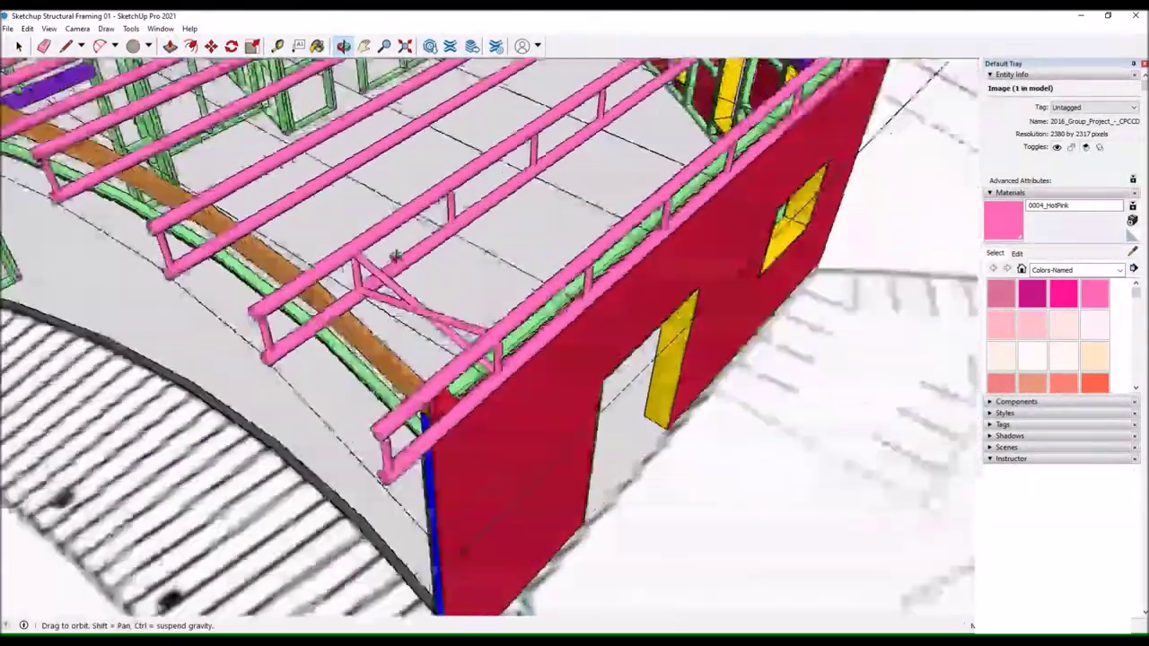
key("m")
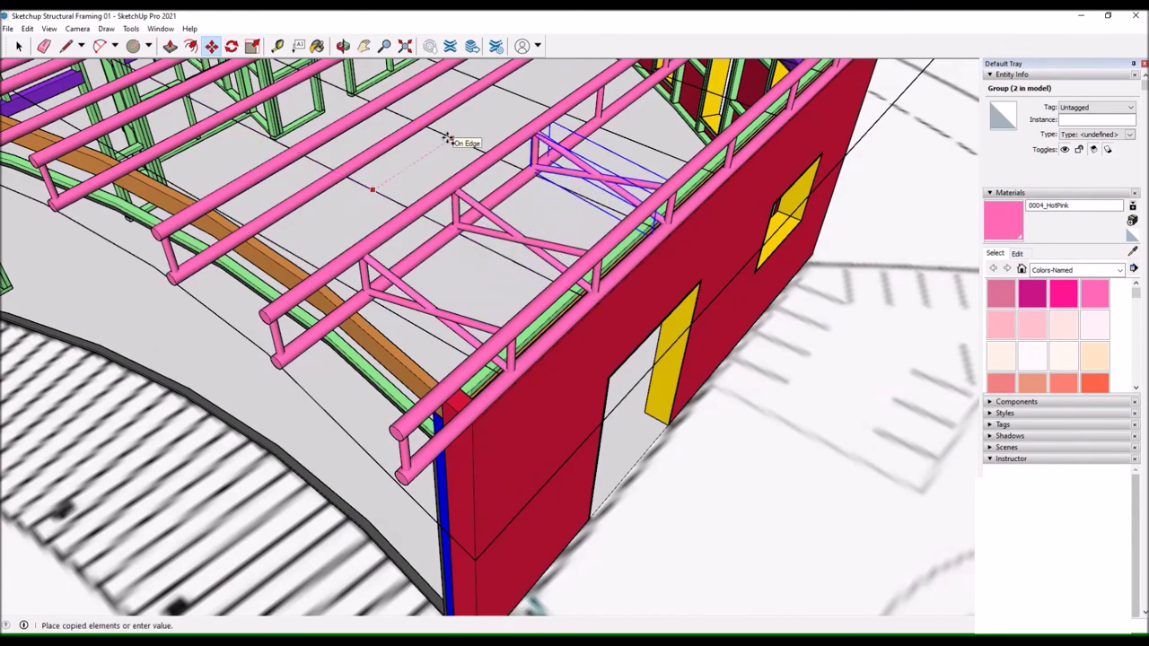
scroll("up", 3)
key("ctrl")
left_click(213, 363)
left_click_drag(213, 364, 363, 260)
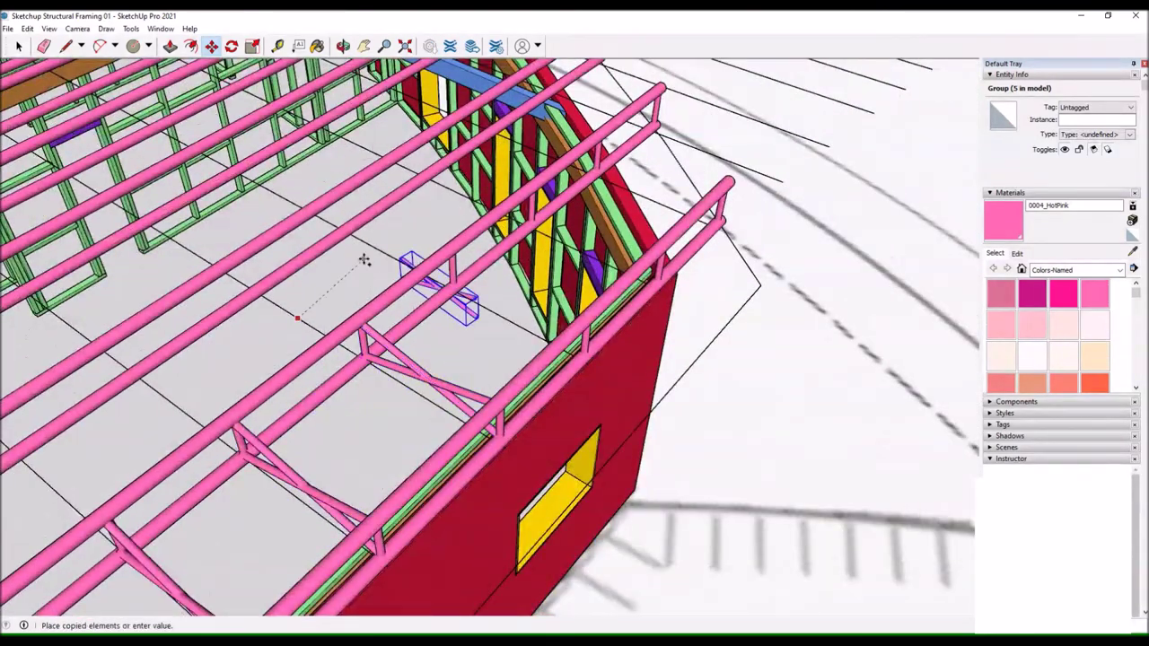
left_click_drag(459, 191, 455, 112)
scroll("down", 3)
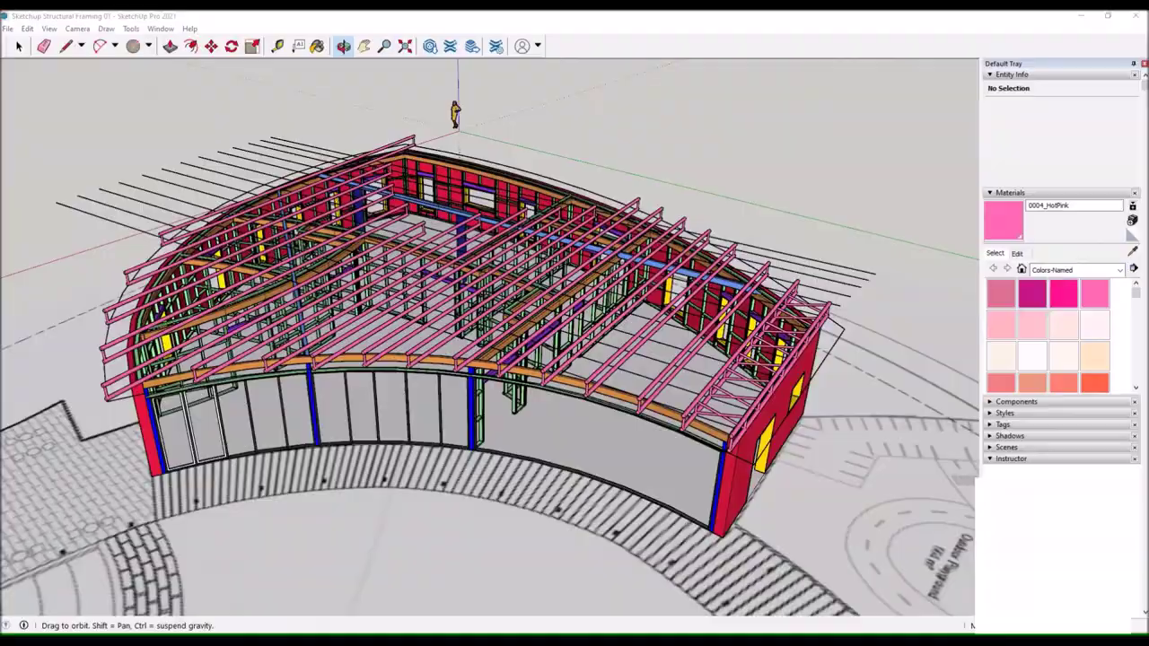
scroll("up", 3)
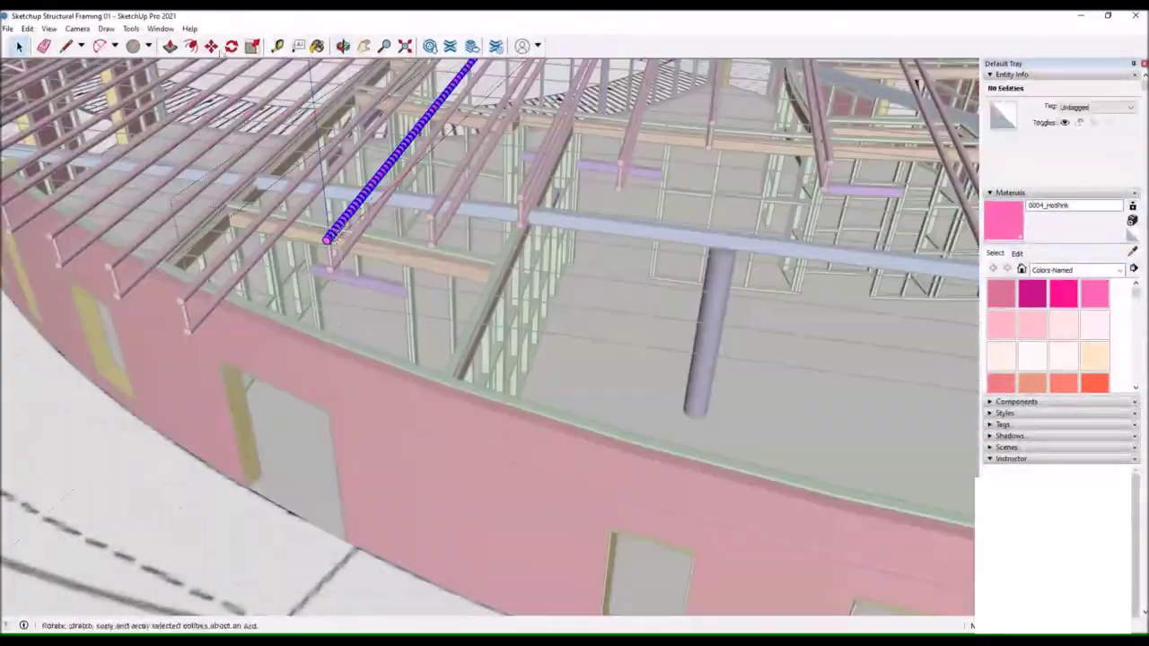
scroll("up", 3)
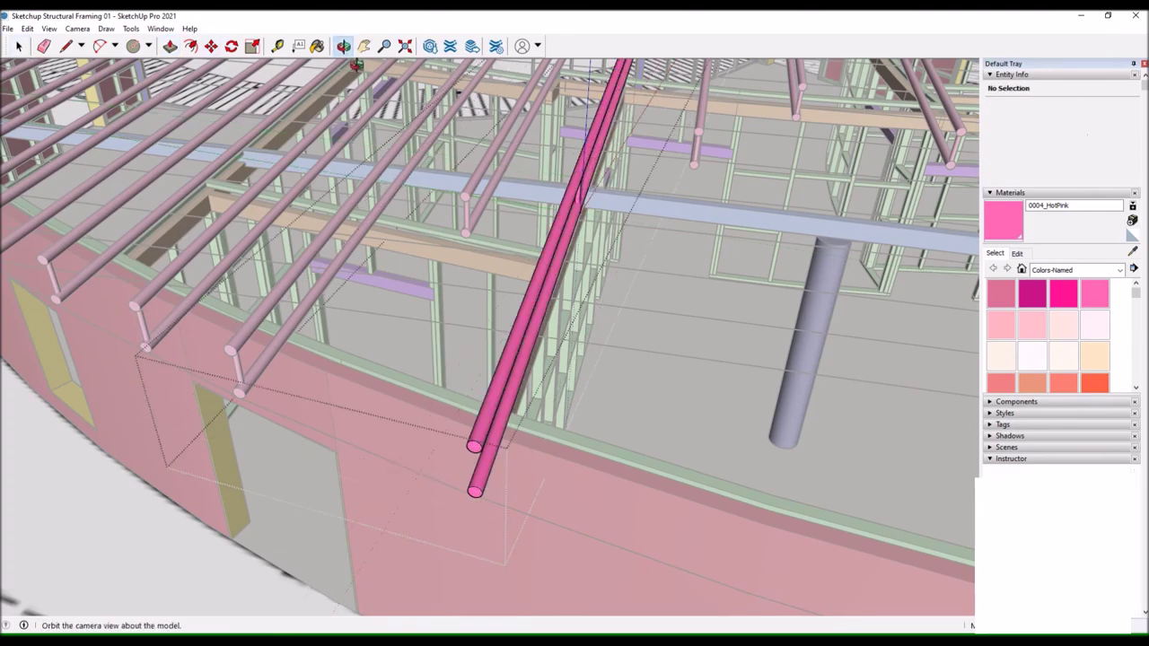
Start moving the selected pink tube group and orbit around the tube pair.
key("m")
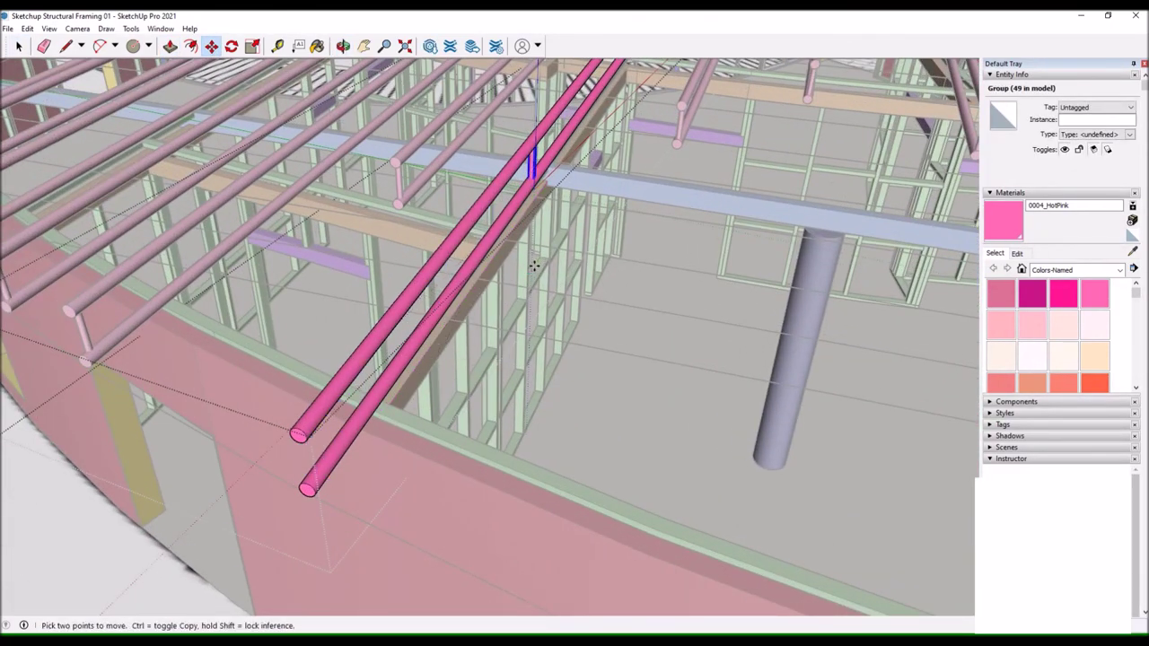
left_click_drag(534, 264, 437, 446)
left_click_drag(763, 416, 179, 283)
scroll("up", 3)
scroll("down", 3)
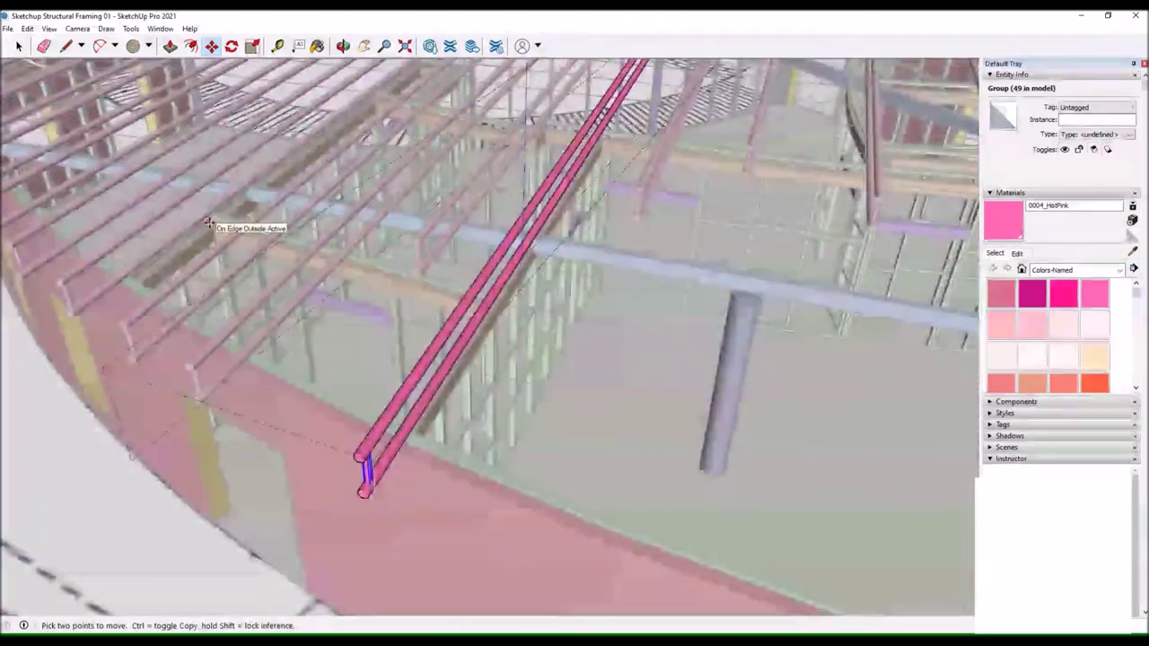
scroll("up", 3)
scroll("up", 3)
scroll("down", 3)
key("space")
key("p")
scroll("up", 3)
key("space")
Make a Ctrl-copy of the pink tube beside the original.
key("m")
left_click(376, 341)
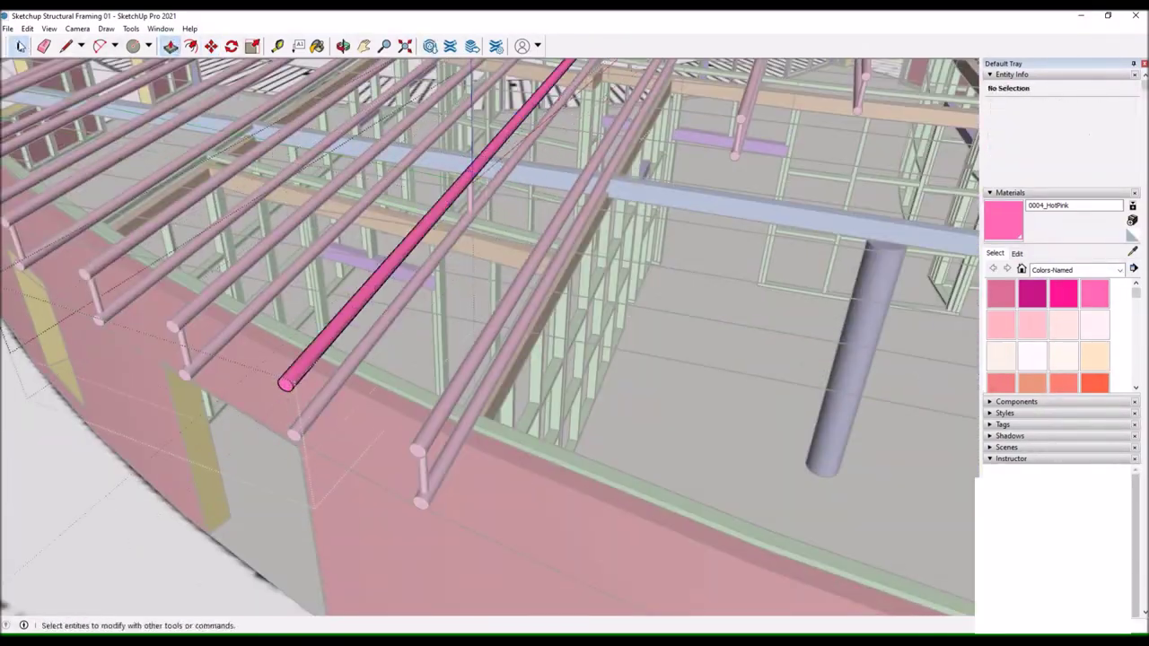
key("ctrl")
key("space")
scroll("down", 3)
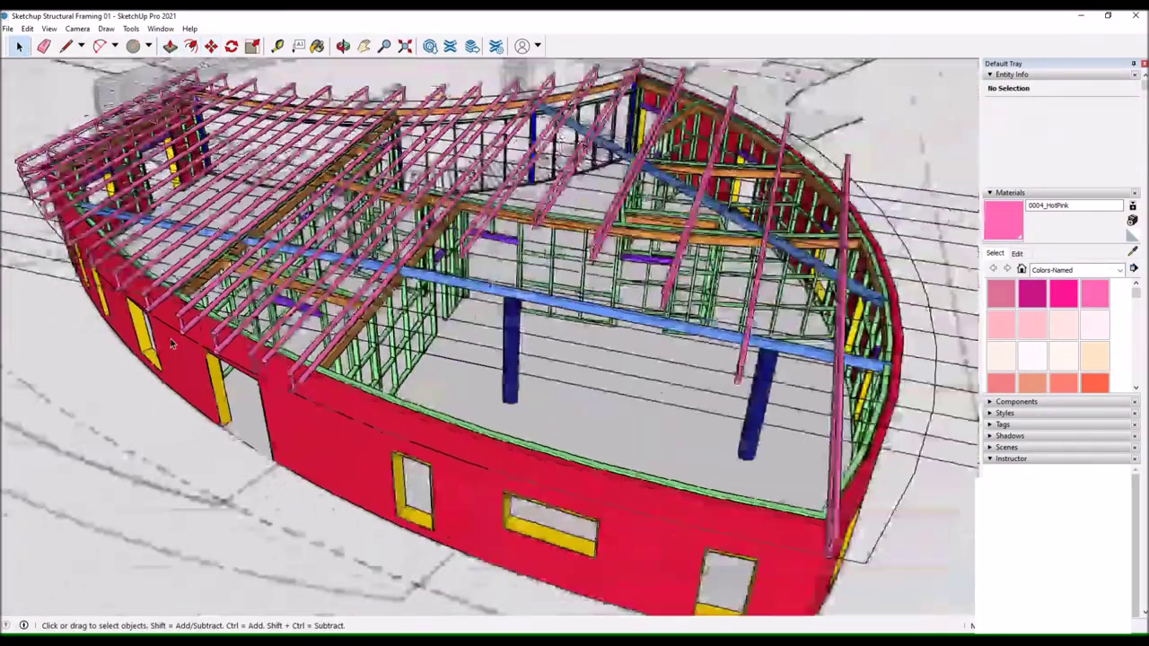
scroll("up", 3)
scroll("up", 3)
key("p")
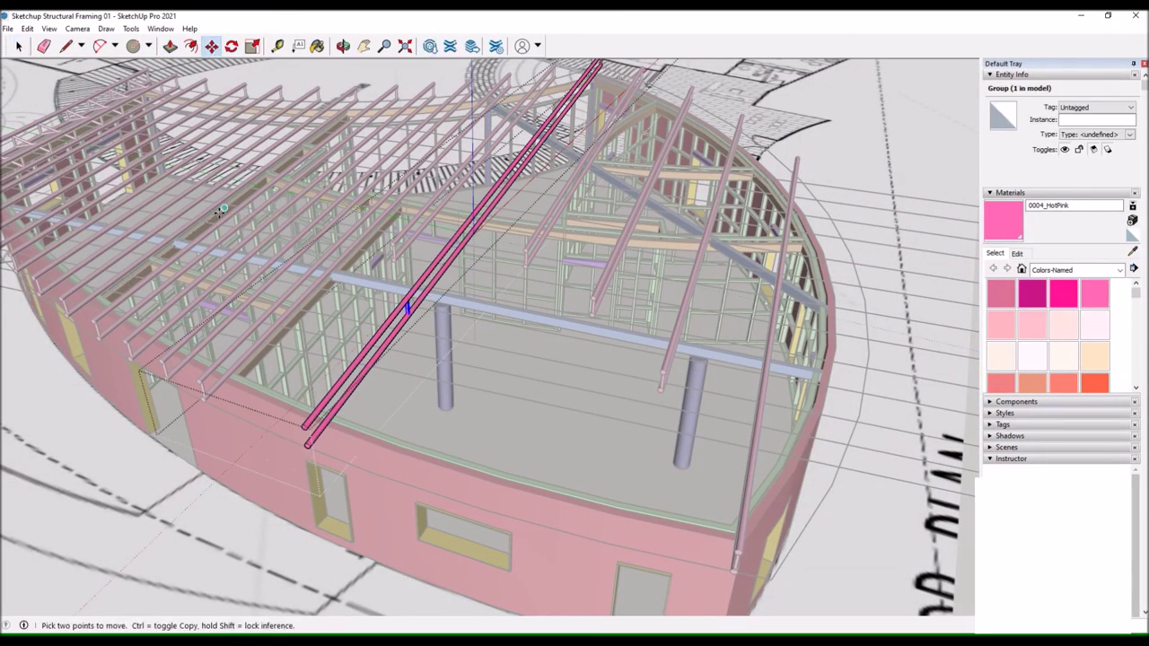
scroll("up", 3)
scroll("down", 3)
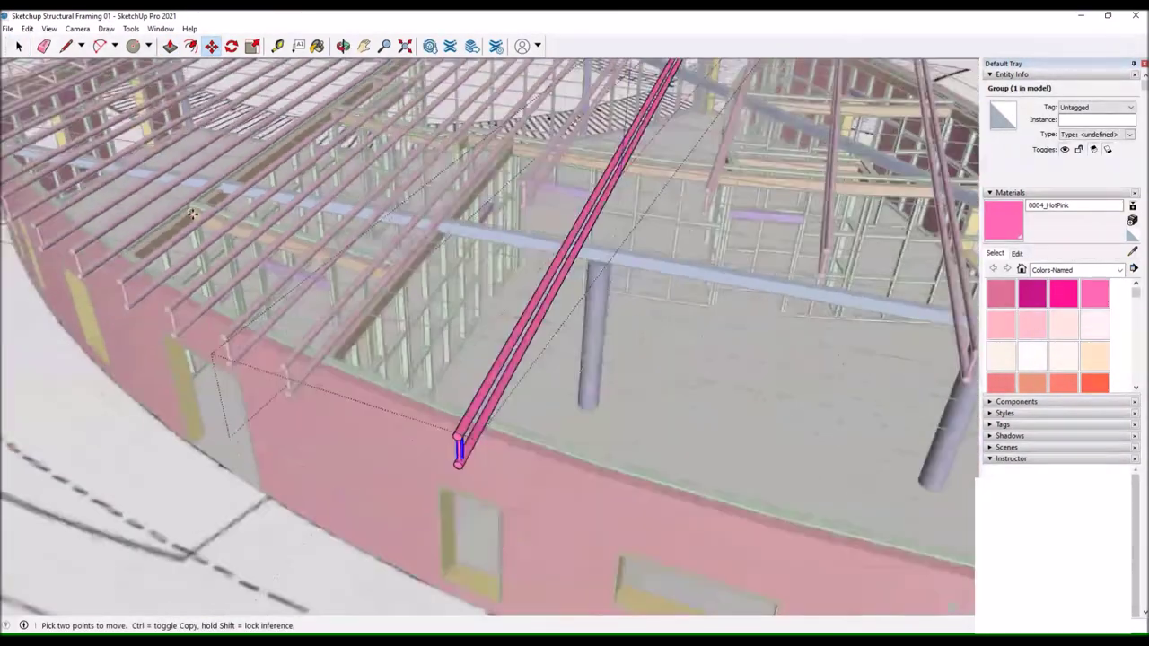
left_click_drag(411, 213, 474, 285)
left_click_drag(385, 438, 296, 418)
Reselect the pink tube group and use X-ray to see its end at the wall.
left_click(553, 160)
key("m")
left_click_drag(554, 160, 296, 204)
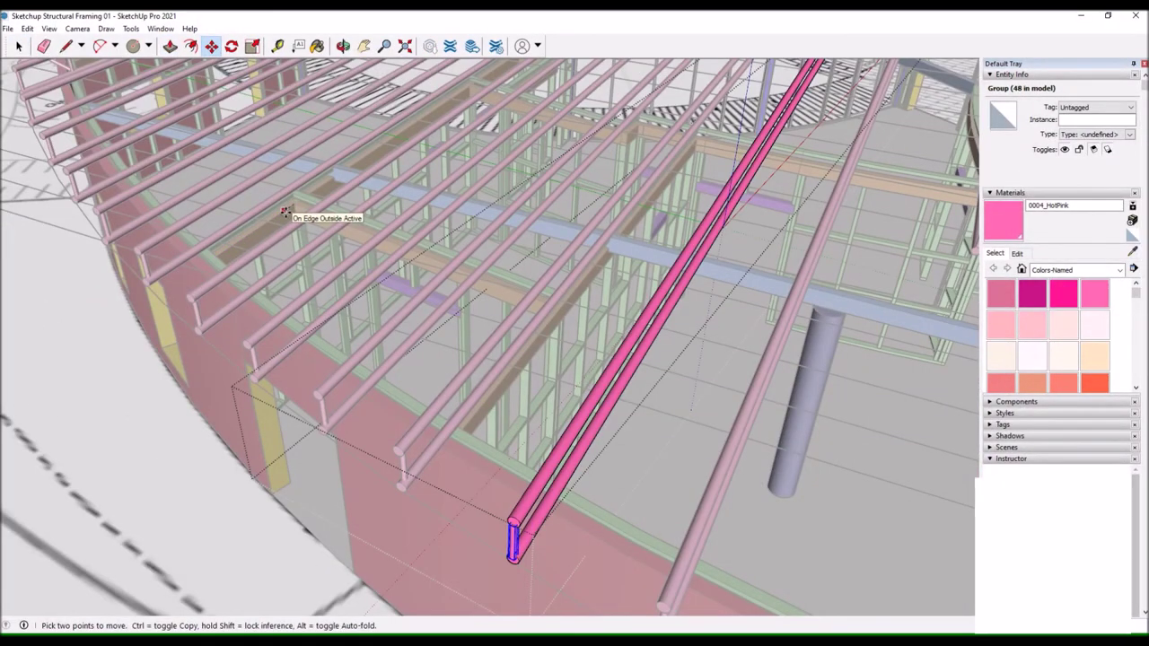
scroll("up", 3)
left_click_drag(315, 192, 218, 225)
scroll("down", 3)
scroll("down", 3)
left_click_drag(218, 225, 341, 404)
scroll("up", 3)
scroll("down", 3)
key("p")
scroll("up", 3)
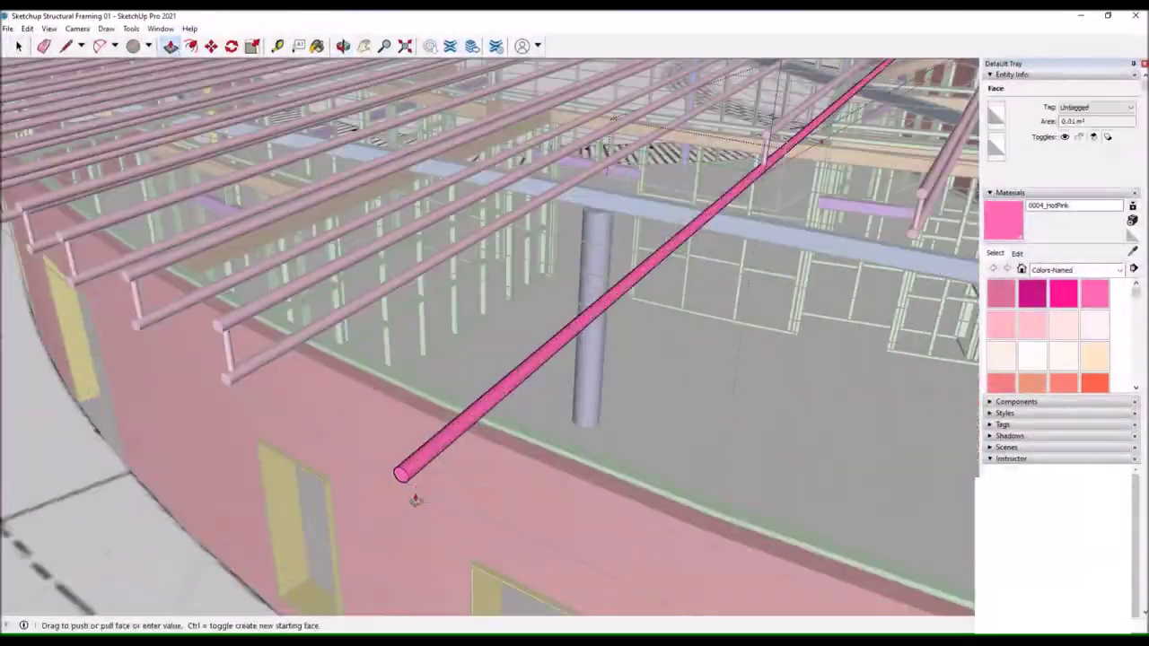
left_click(684, 189)
Orbit around the pink roof rafters and trusses from several angles.
key("m")
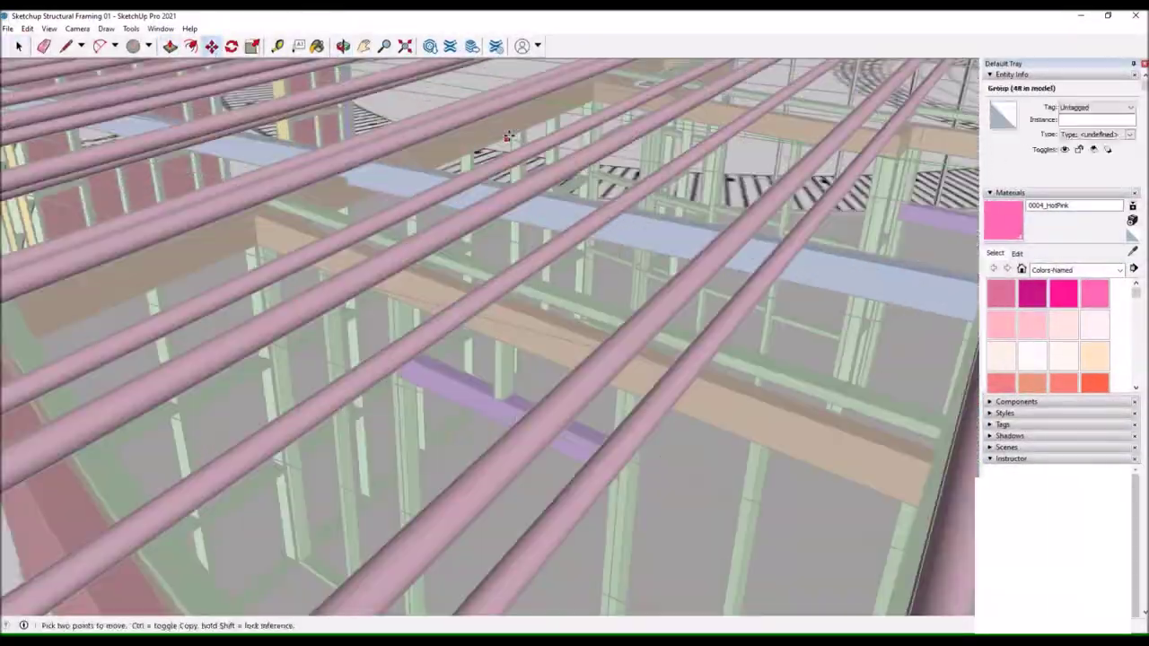
left_click_drag(684, 188, 226, 229)
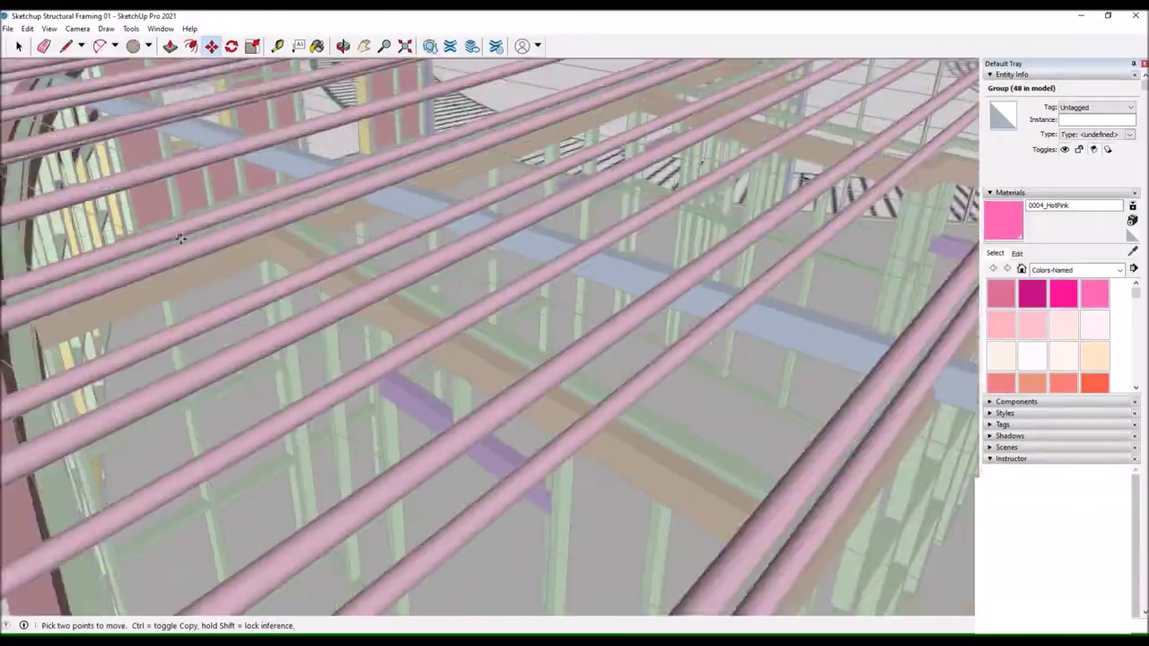
left_click_drag(377, 377, 308, 340)
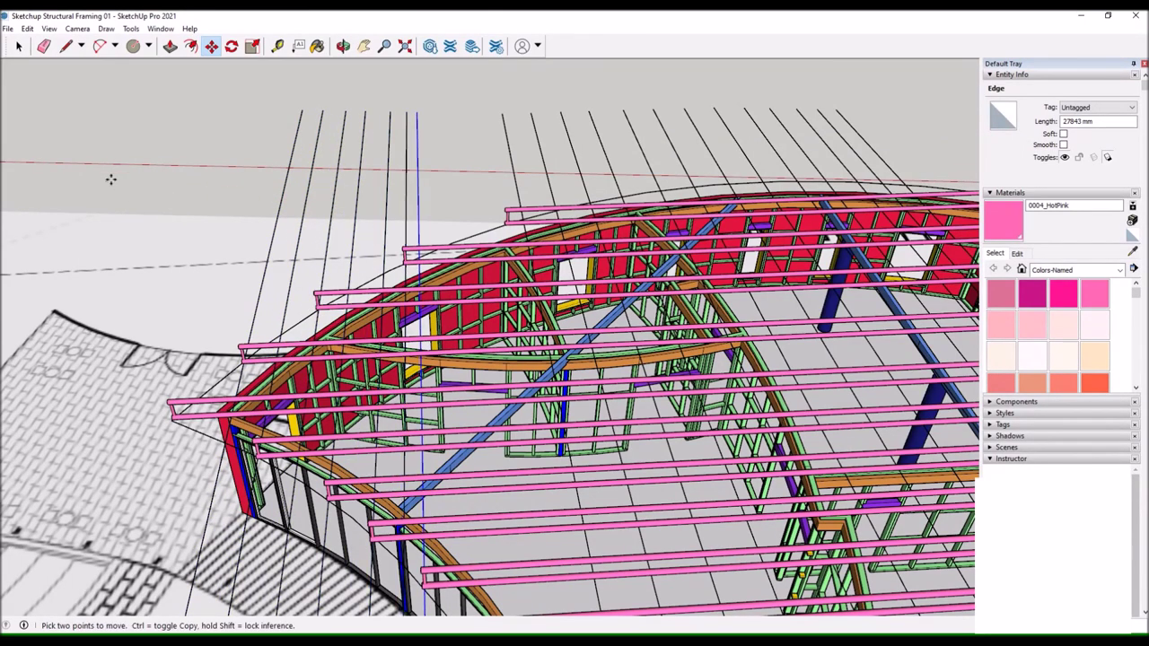
left_click_drag(110, 180, 168, 159)
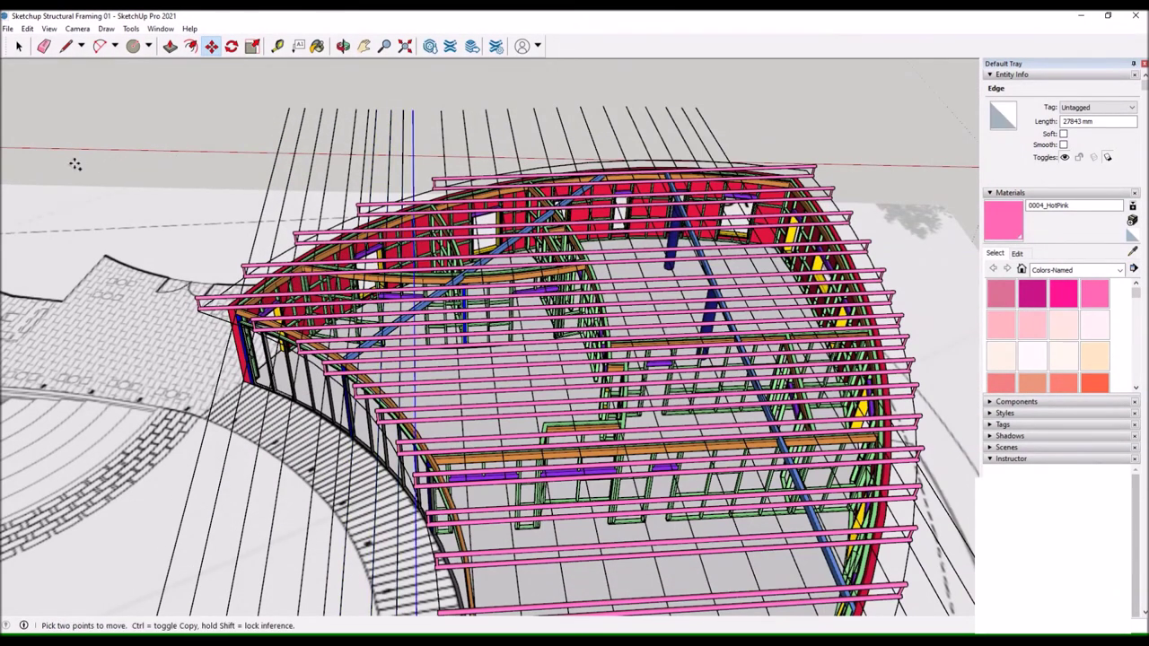
left_click_drag(85, 172, 220, 193)
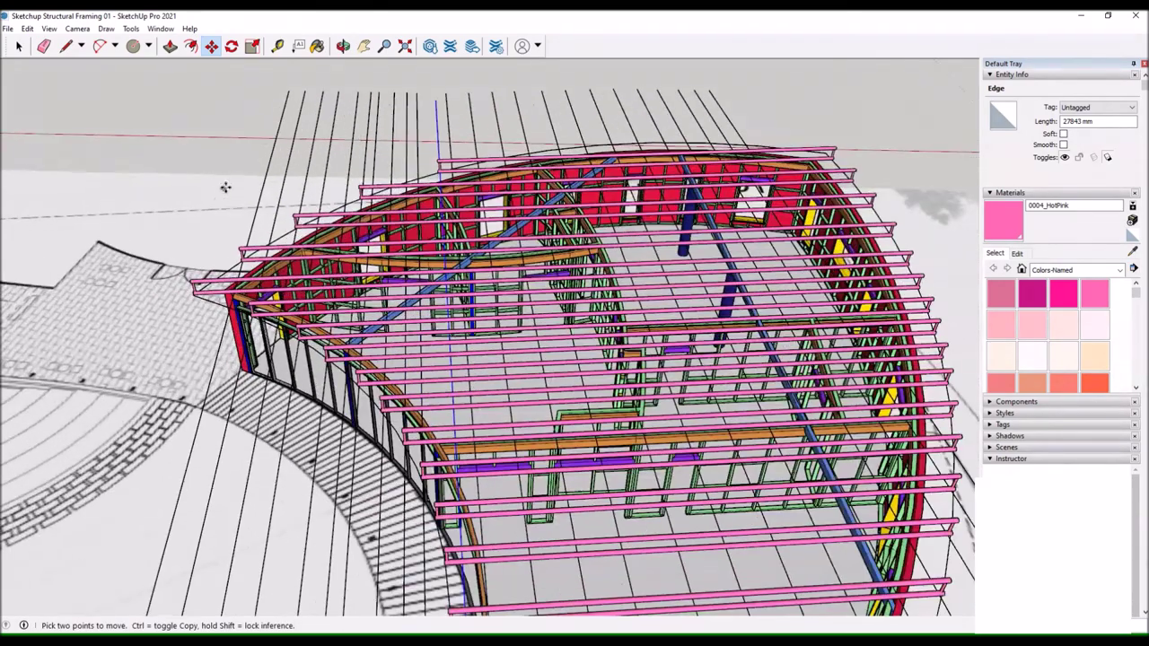
left_click_drag(422, 222, 364, 170)
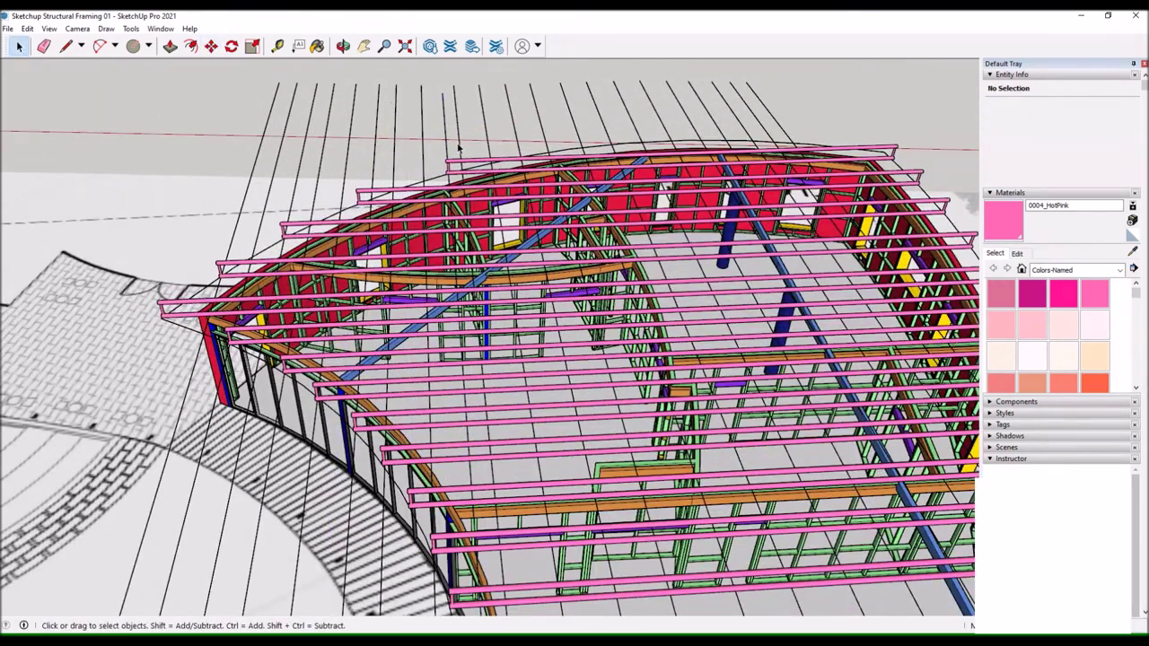
left_click_drag(459, 150, 403, 141)
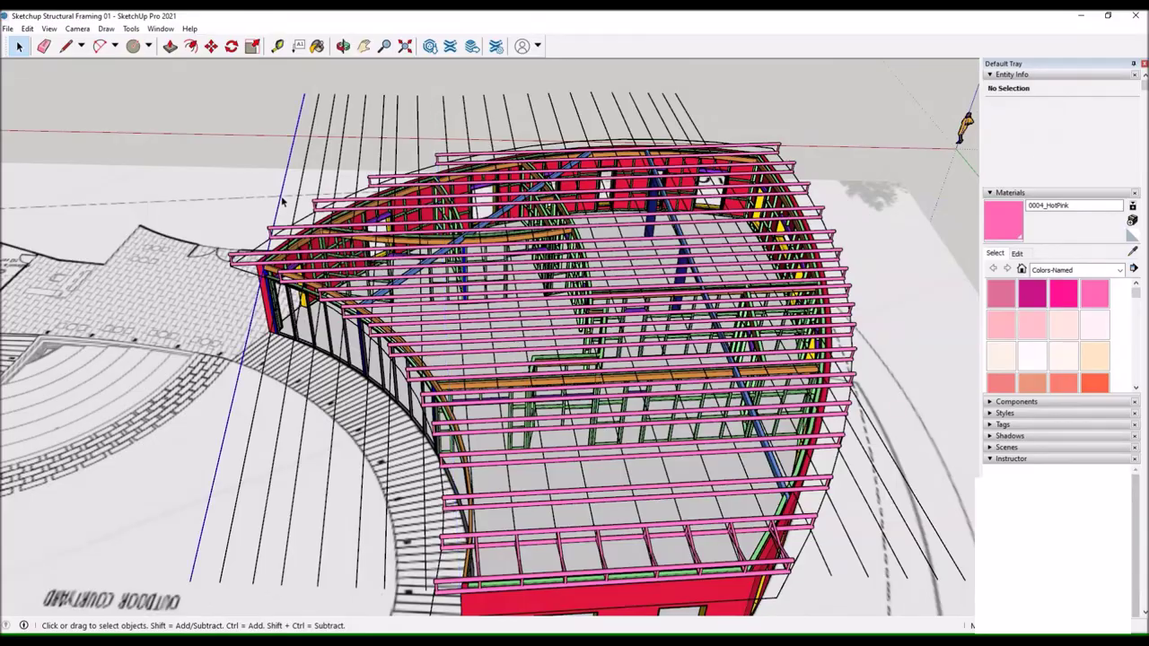
left_click_drag(384, 153, 718, 465)
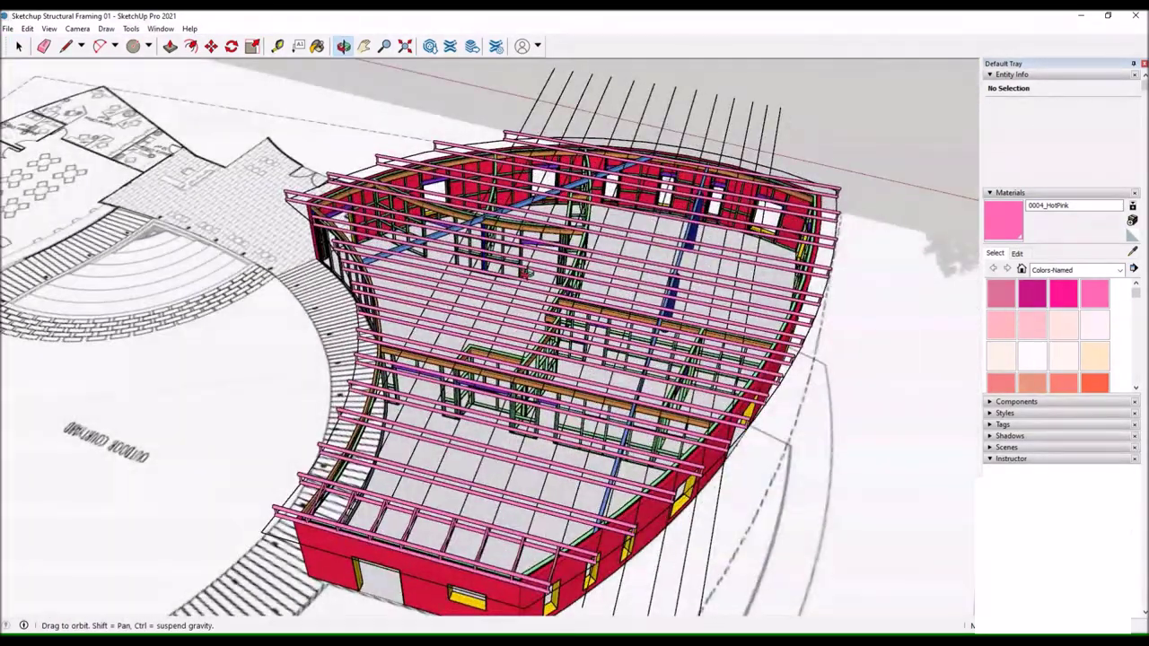
Orbit close to the curved wall framing, then pull back to show the whole building.
left_click(210, 45)
left_click_drag(467, 359, 620, 457)
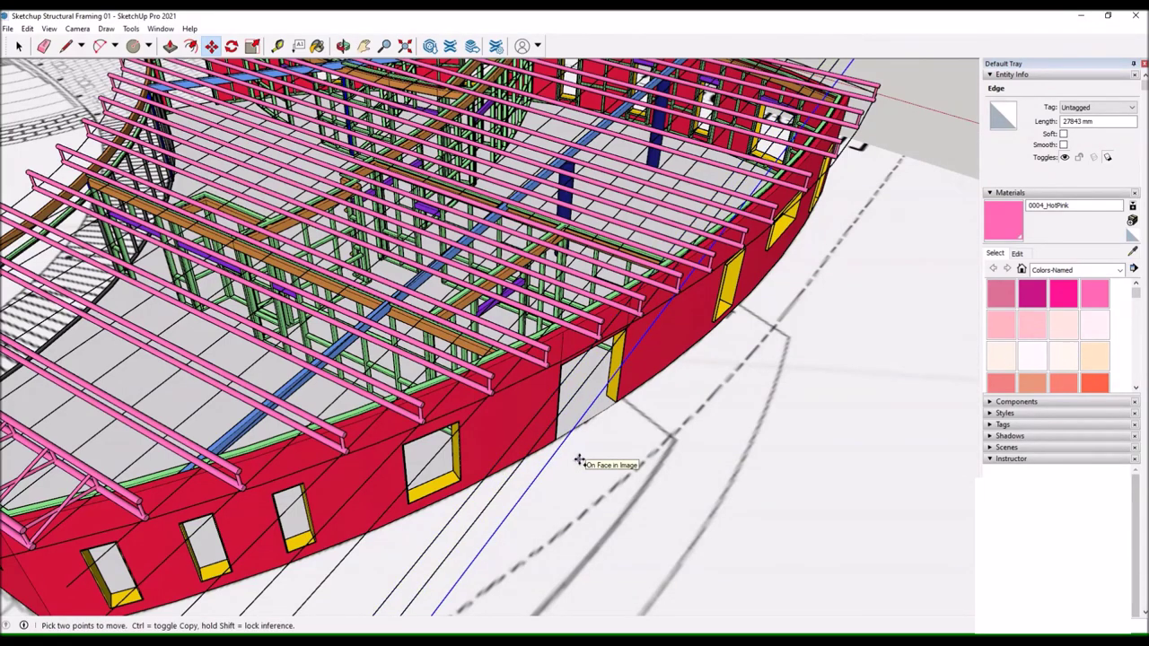
left_click_drag(622, 337, 722, 205)
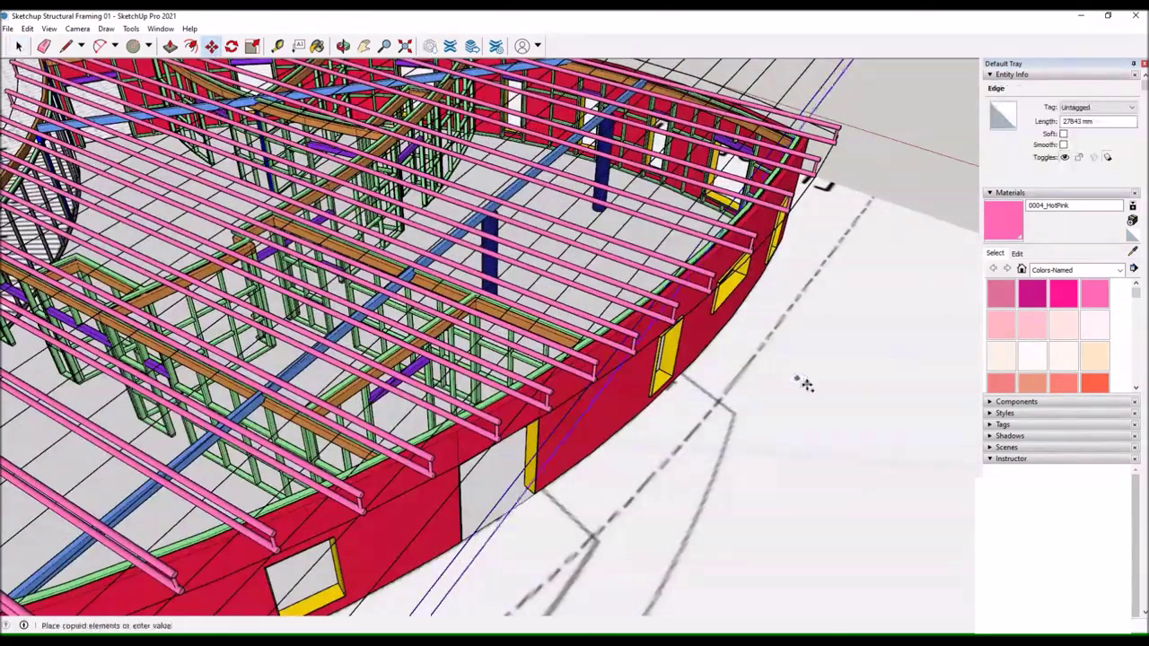
scroll("down", 3)
left_click_drag(829, 399, 419, 140)
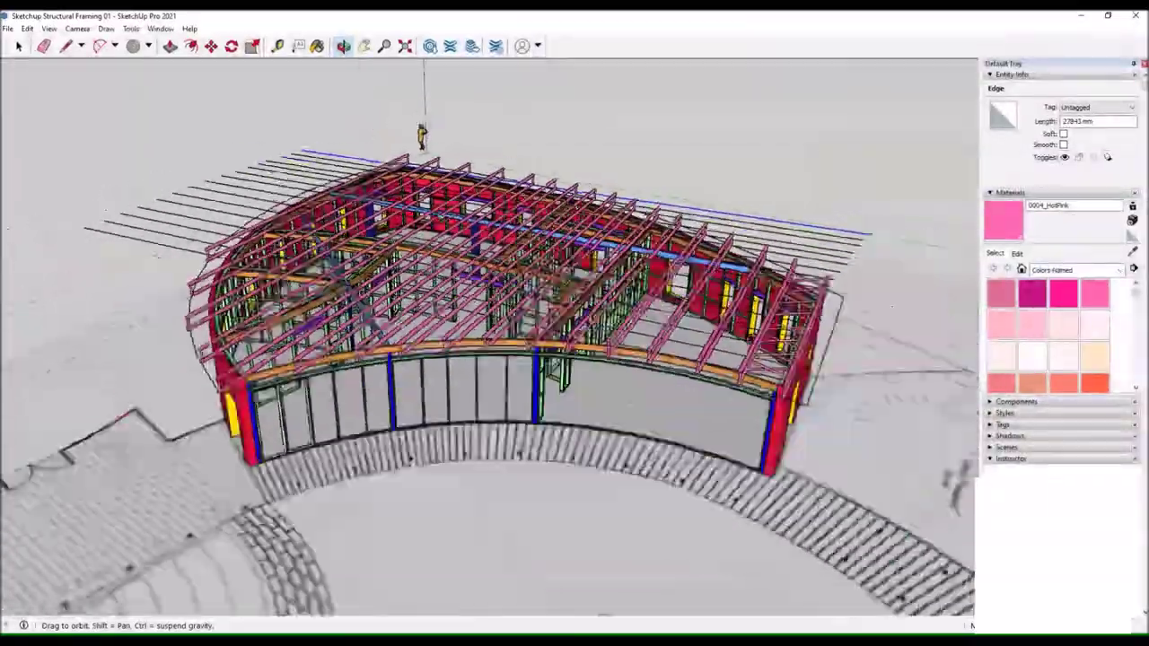
Orbit to look through the glazed curved wall into the framing.
scroll("up", 3)
scroll("up", 3)
scroll("down", 3)
left_click_drag(623, 546, 538, 404)
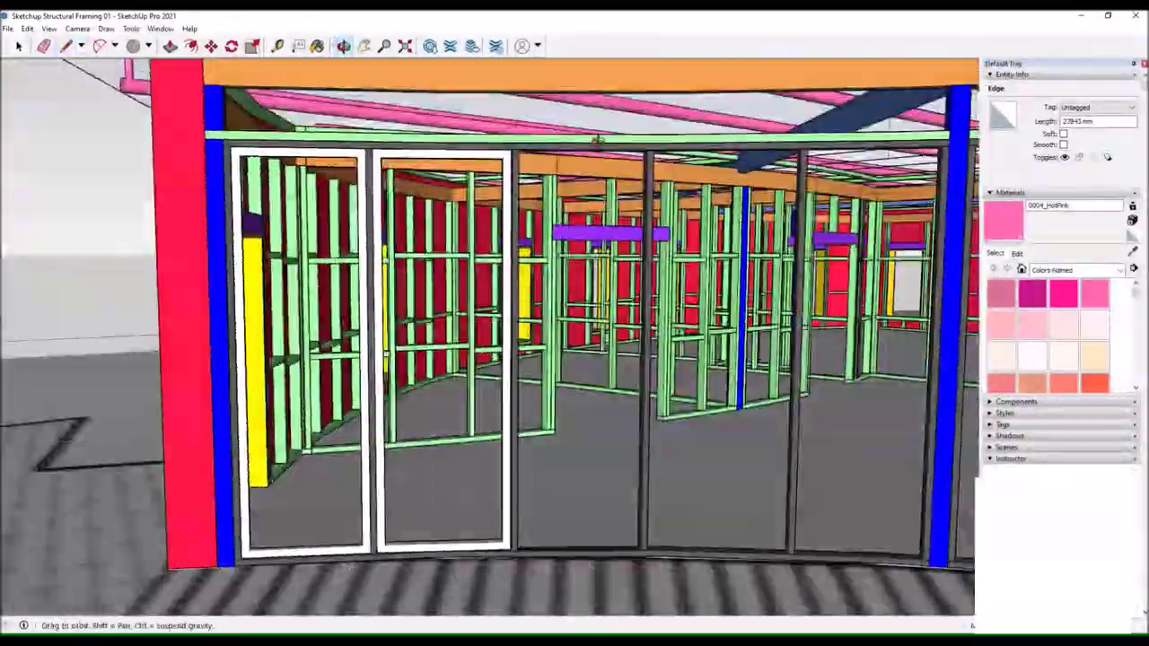
scroll("up", 3)
scroll("down", 3)
scroll("up", 3)
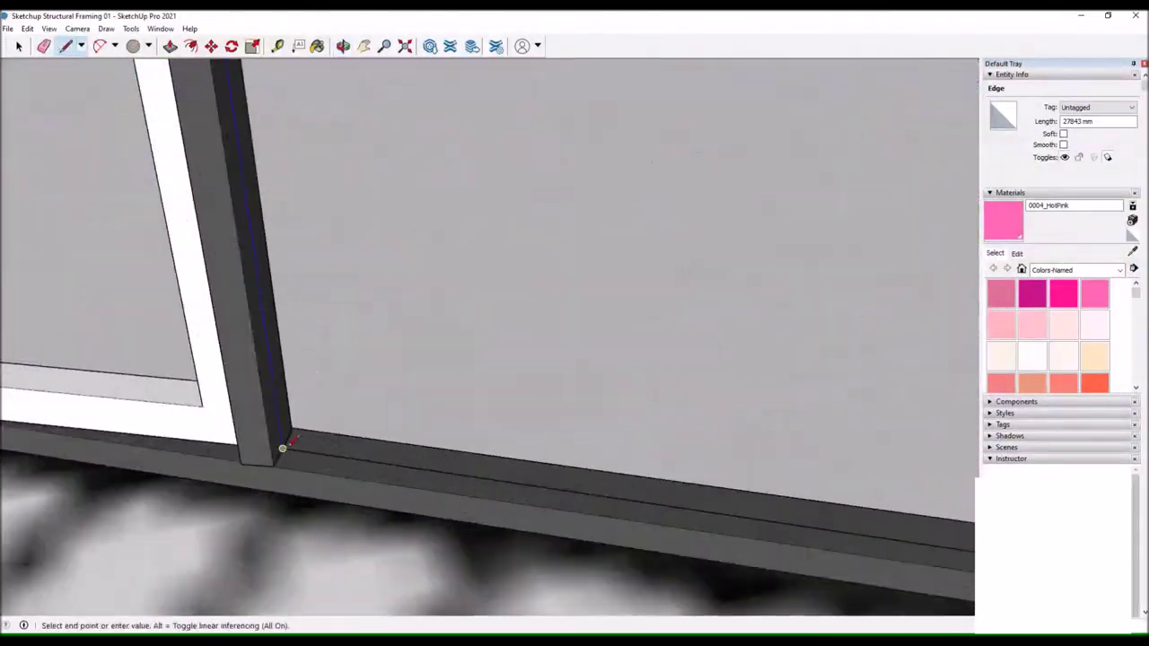
scroll("down", 3)
key("p")
scroll("up", 3)
key("space")
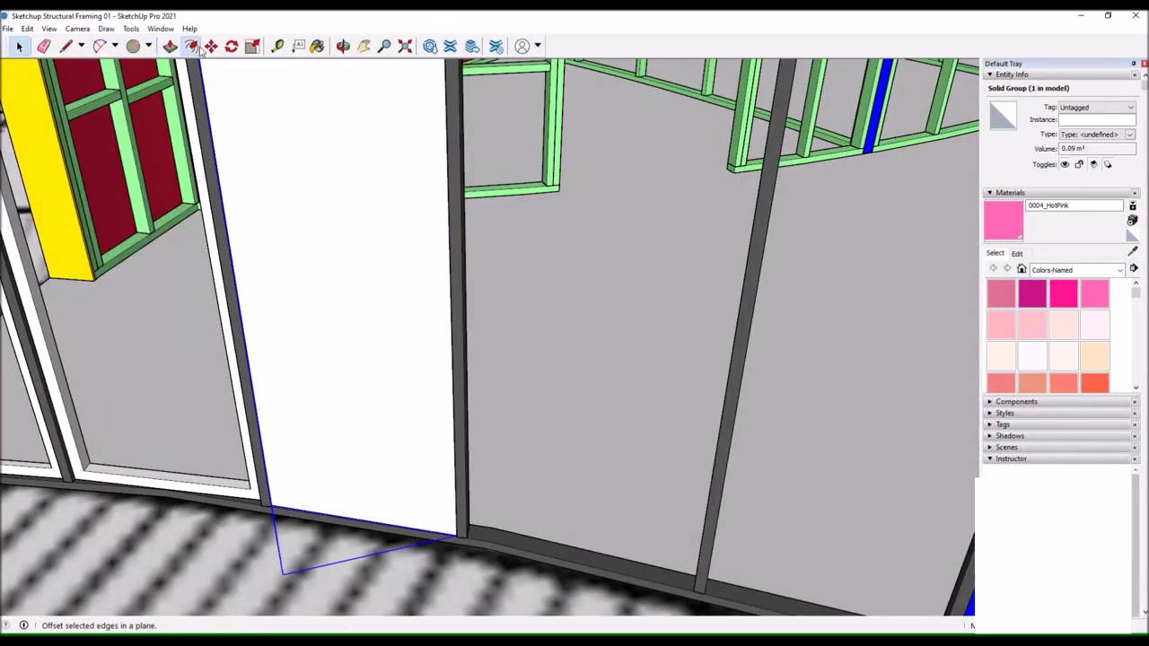
Offset an inset border on the door face and push the door in.
left_click(191, 46)
scroll("down", 3)
left_click(313, 210)
left_click(299, 226)
key("p")
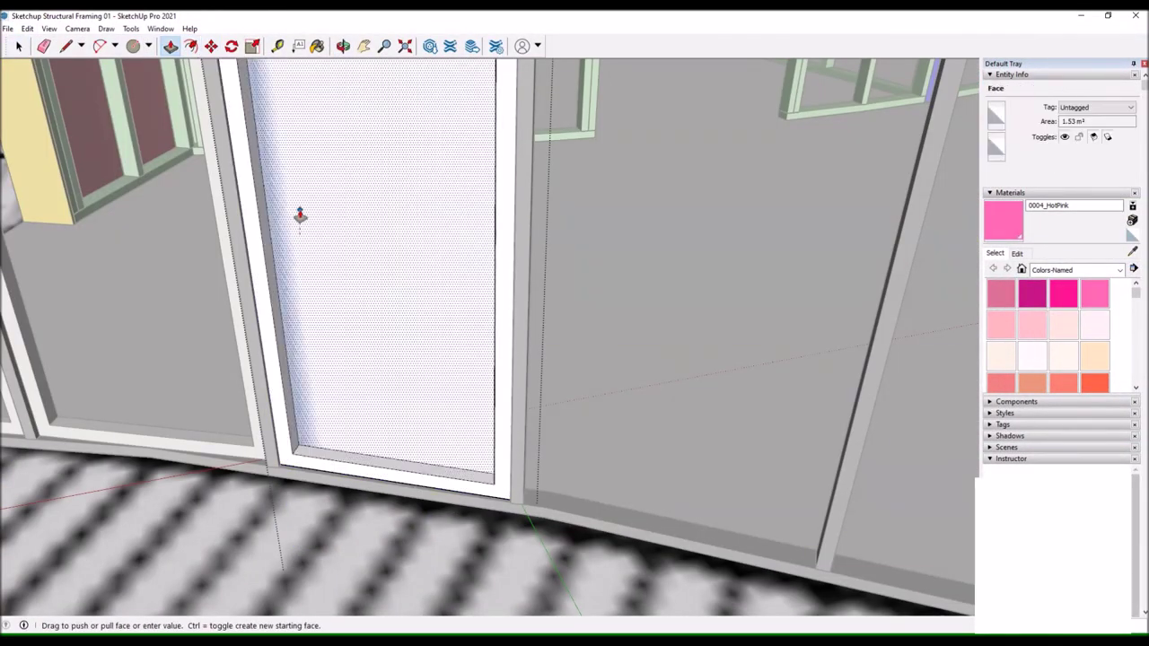
key("space")
Draw post outlines with the Line tool along the curved edge under the beam.
scroll("down", 3)
left_click_drag(584, 350, 575, 224)
key("l")
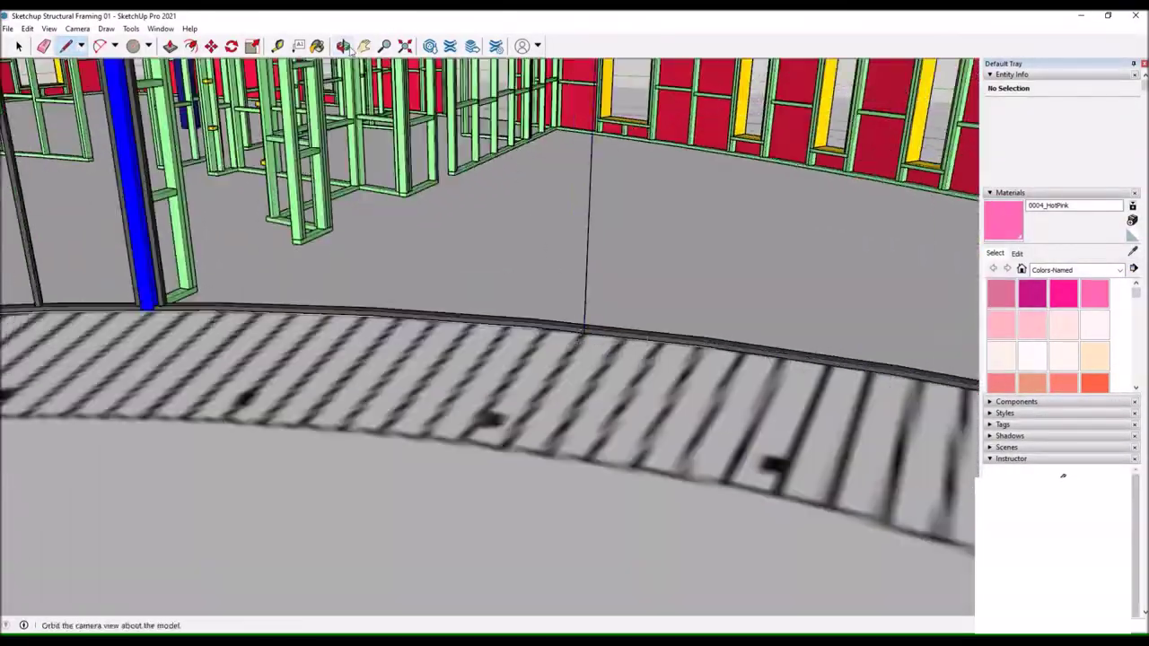
scroll("up", 3)
left_click_drag(503, 269, 529, 345)
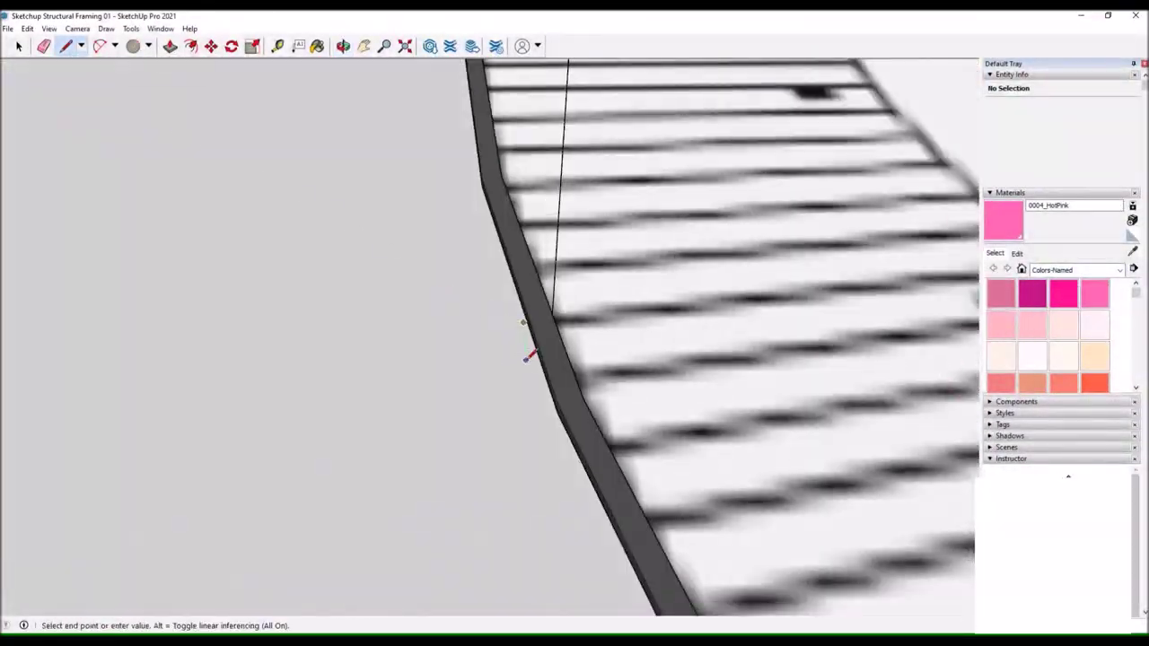
left_click_drag(498, 281, 633, 265)
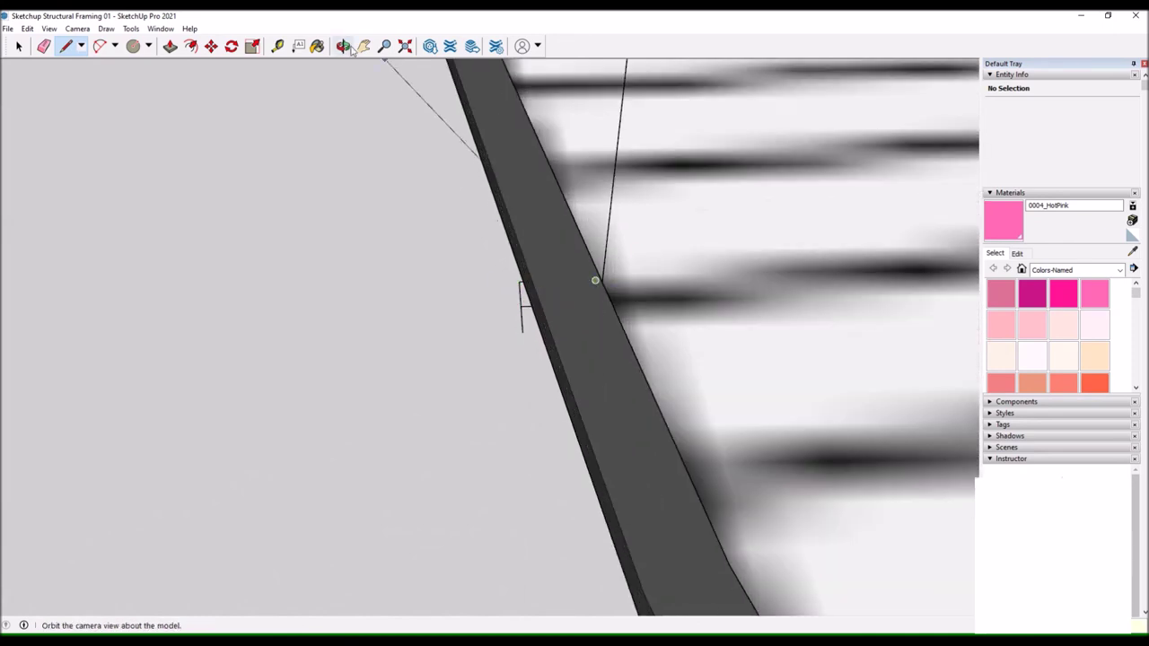
left_click_drag(569, 423, 799, 320)
key("space")
key("p")
left_click_drag(402, 322, 289, 505)
Turn the post geometry into a group.
right_click(263, 350)
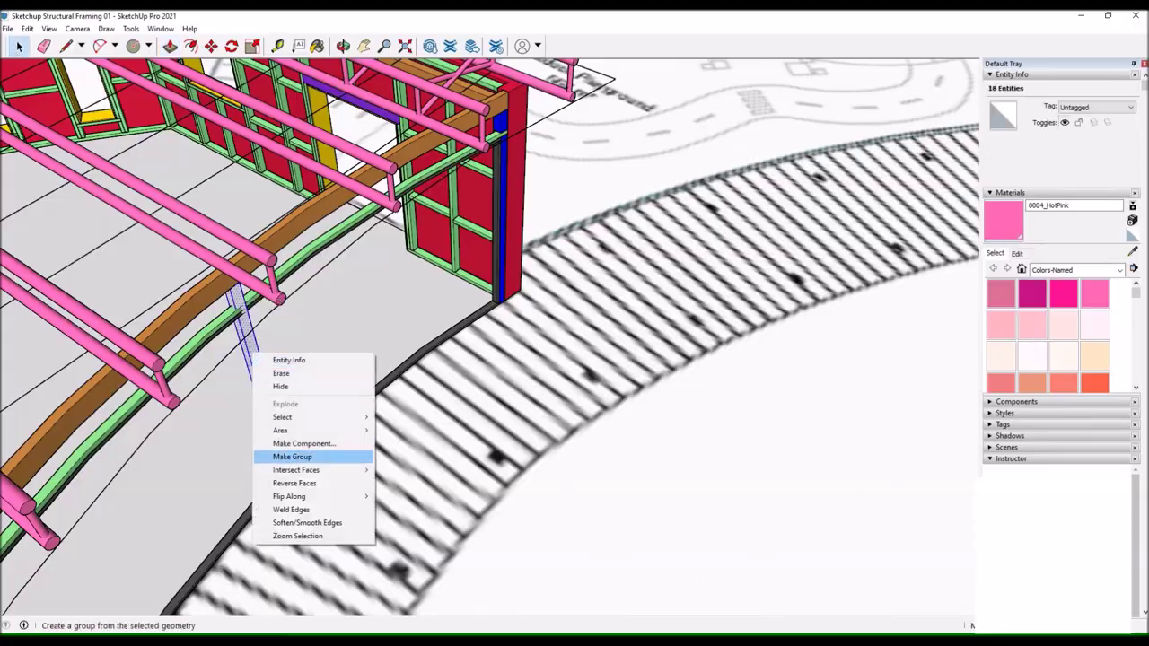
left_click(308, 454)
scroll("down", 3)
left_click_drag(308, 454, 502, 404)
scroll("up", 3)
Select the blue post and push/pull it to fit under the curved beam.
left_click(610, 431)
key("l")
key("p")
left_click_drag(332, 530, 636, 464)
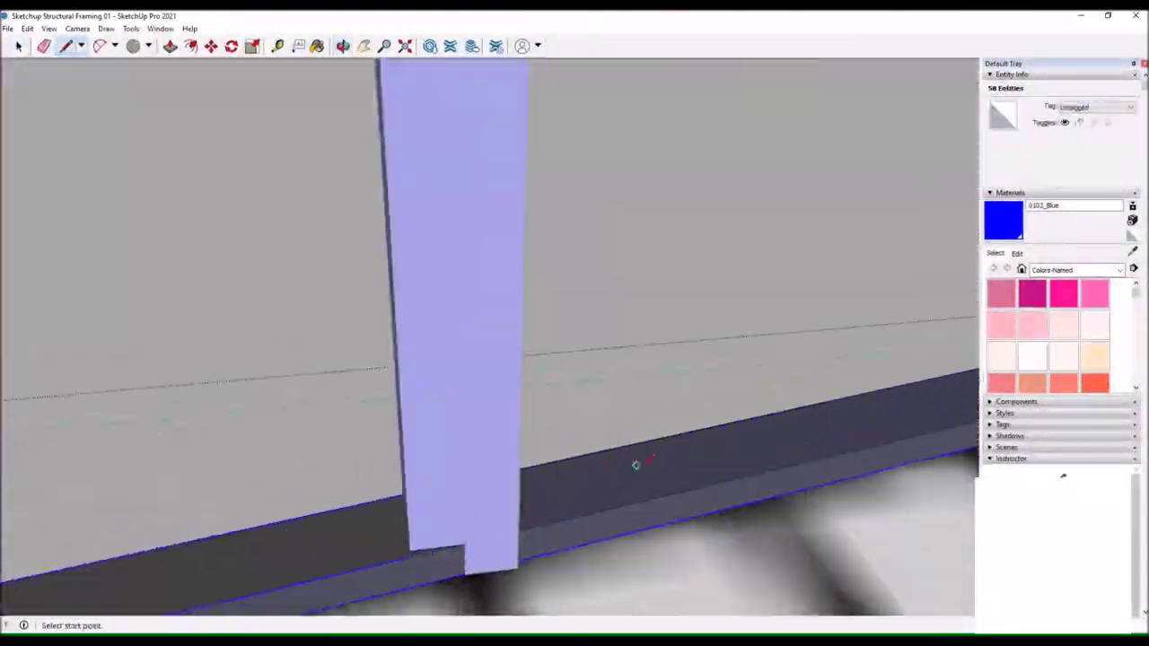
scroll("up", 3)
scroll("down", 3)
left_click_drag(443, 424, 404, 359)
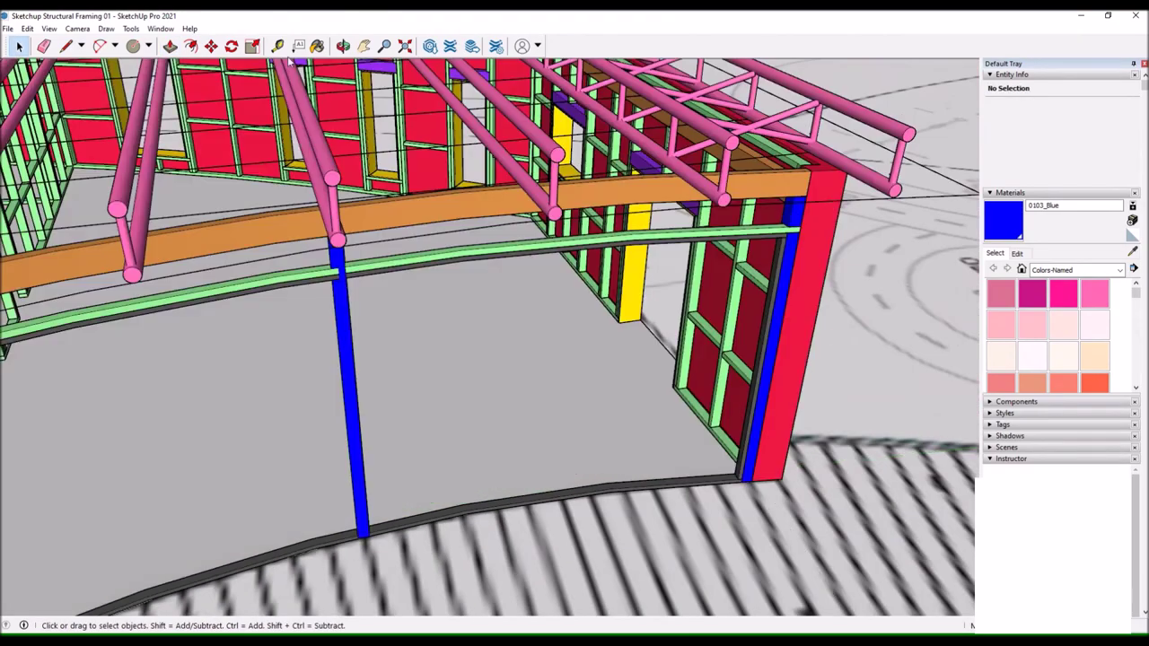
scroll("up", 3)
key("l")
scroll("down", 3)
left_click_drag(436, 436, 460, 279)
Check the blue post's fit against the beam and rafters, then reselect it.
key("p")
key("space")
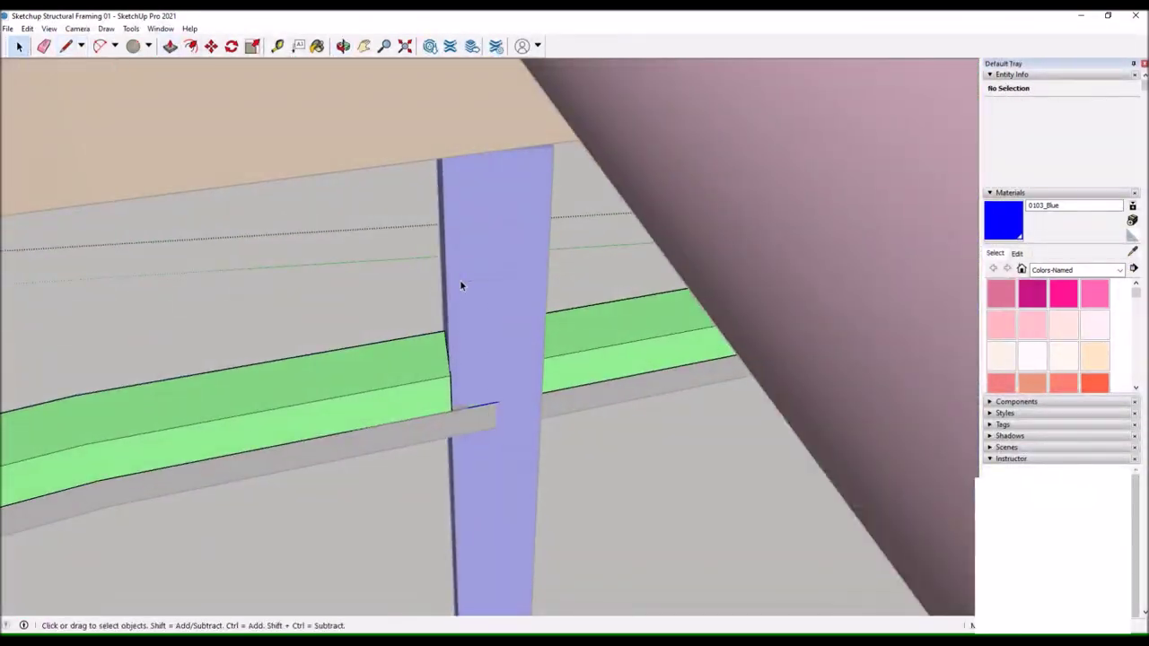
key("b")
scroll("up", 3)
key("l")
left_click_drag(402, 289, 405, 349)
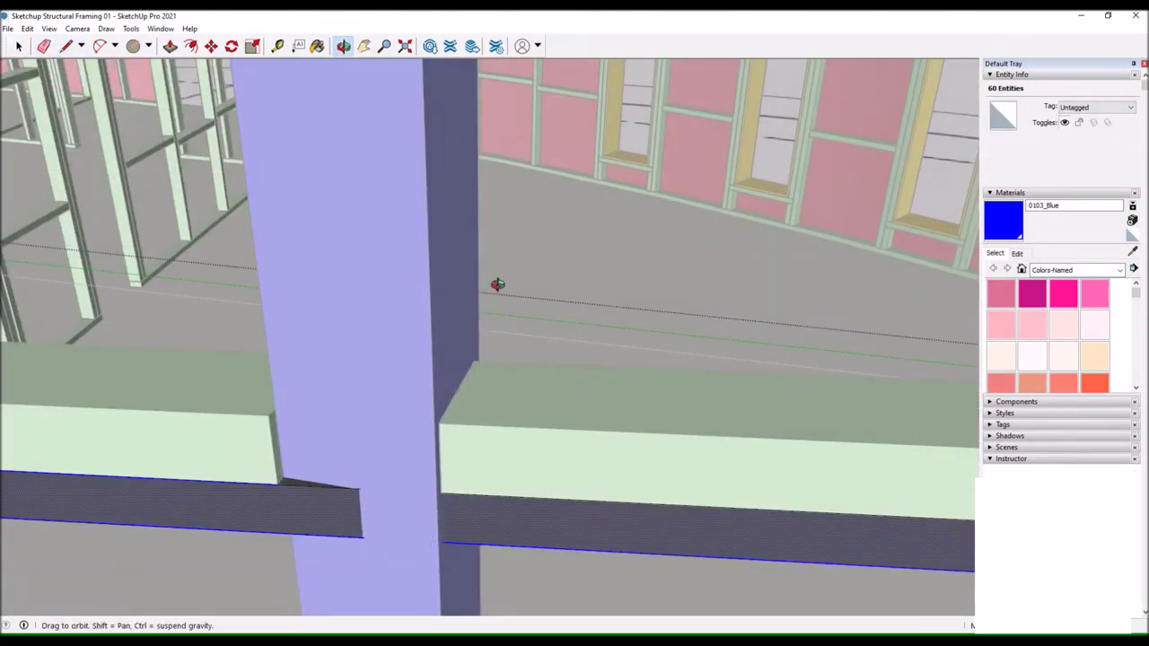
left_click_drag(497, 285, 464, 226)
key("p")
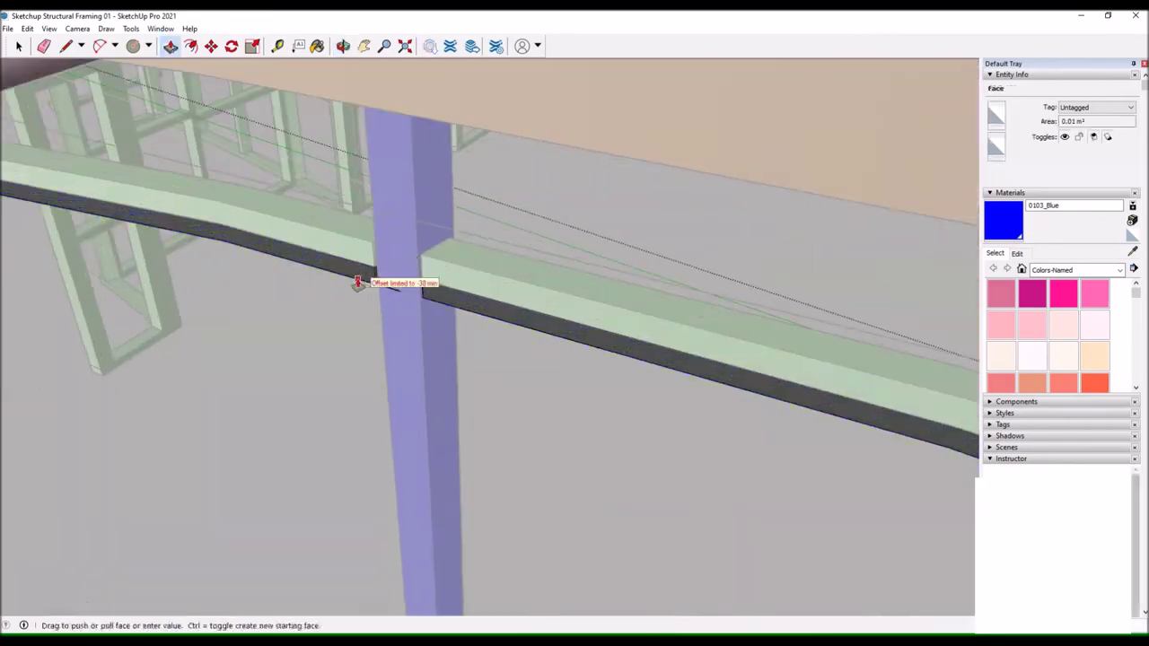
scroll("down", 3)
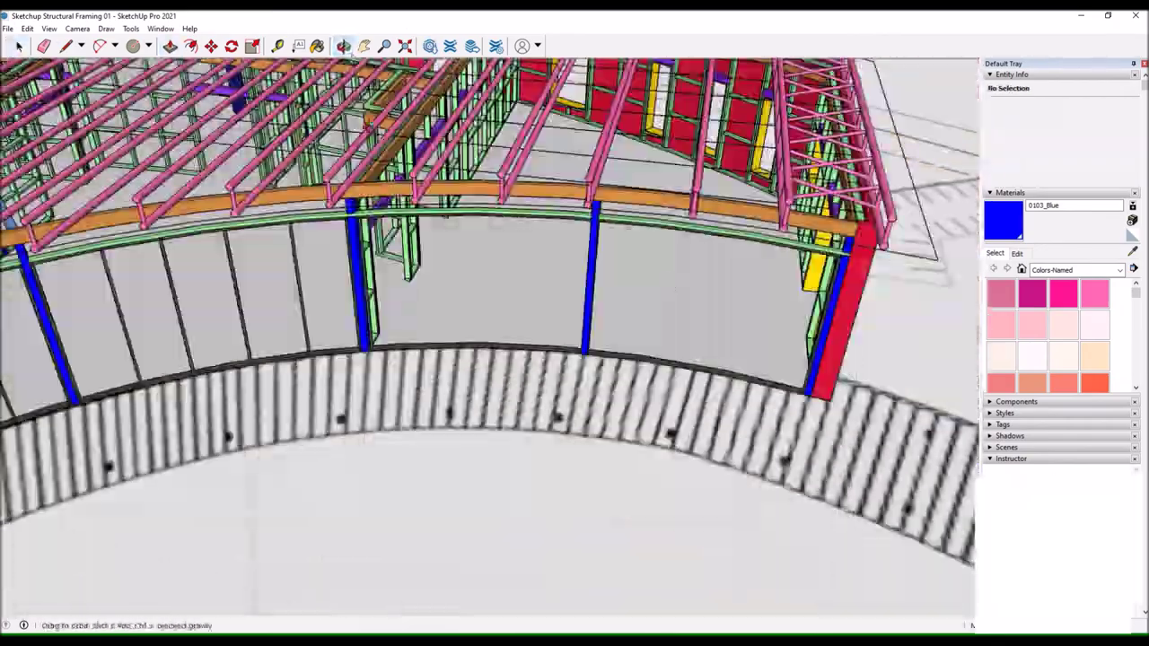
scroll("down", 3)
left_click_drag(488, 341, 466, 305)
scroll("up", 3)
scroll("up", 3)
left_click(199, 471)
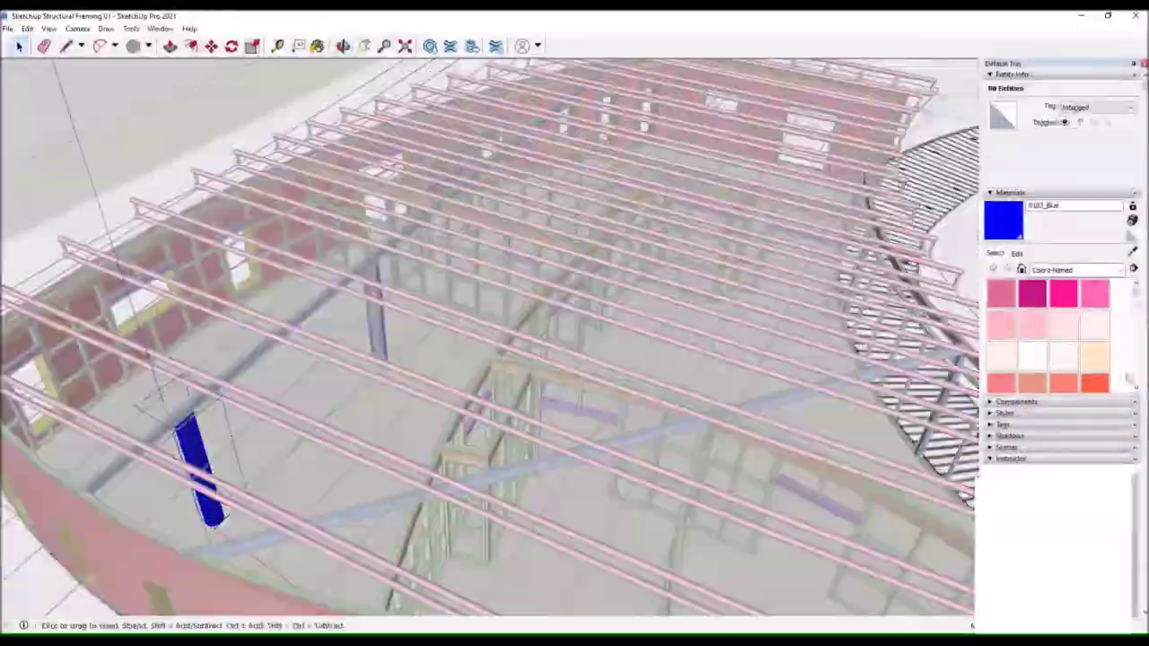
Orbit to an overhead roof view and open a rafter group for editing.
left_click_drag(200, 471, 377, 359)
scroll("down", 3)
left_click_drag(488, 337, 488, 269)
scroll("up", 3)
scroll("up", 3)
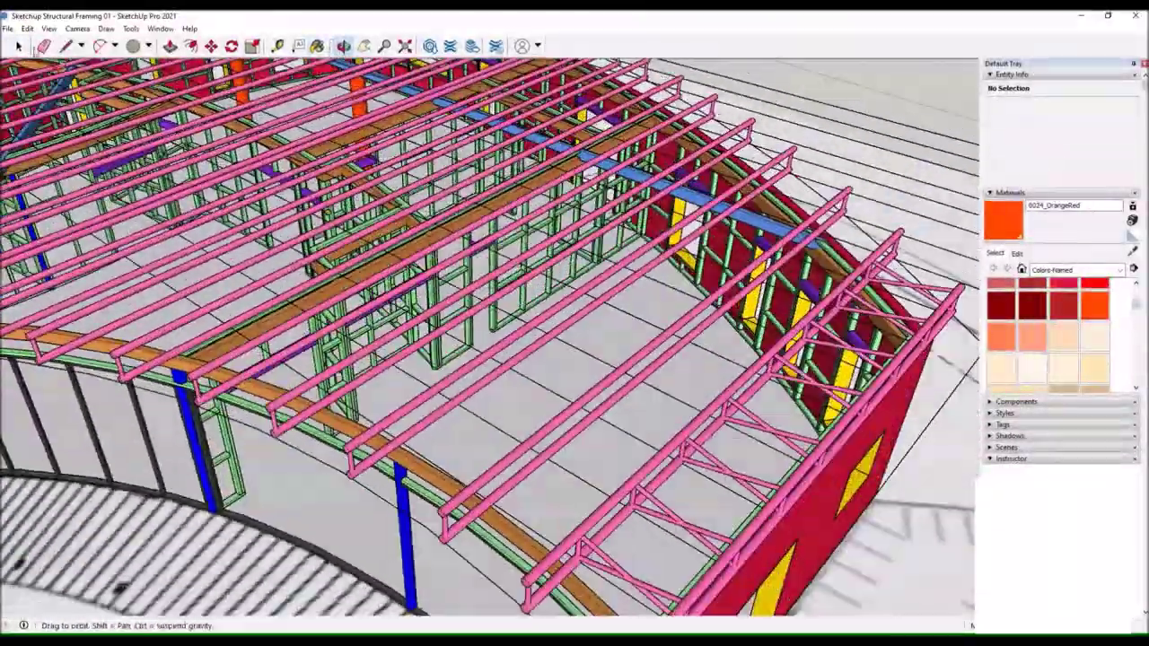
double_click(539, 225)
left_click_drag(539, 225, 292, 437)
Copy a rung along the rafter with Move and Ctrl.
key("m")
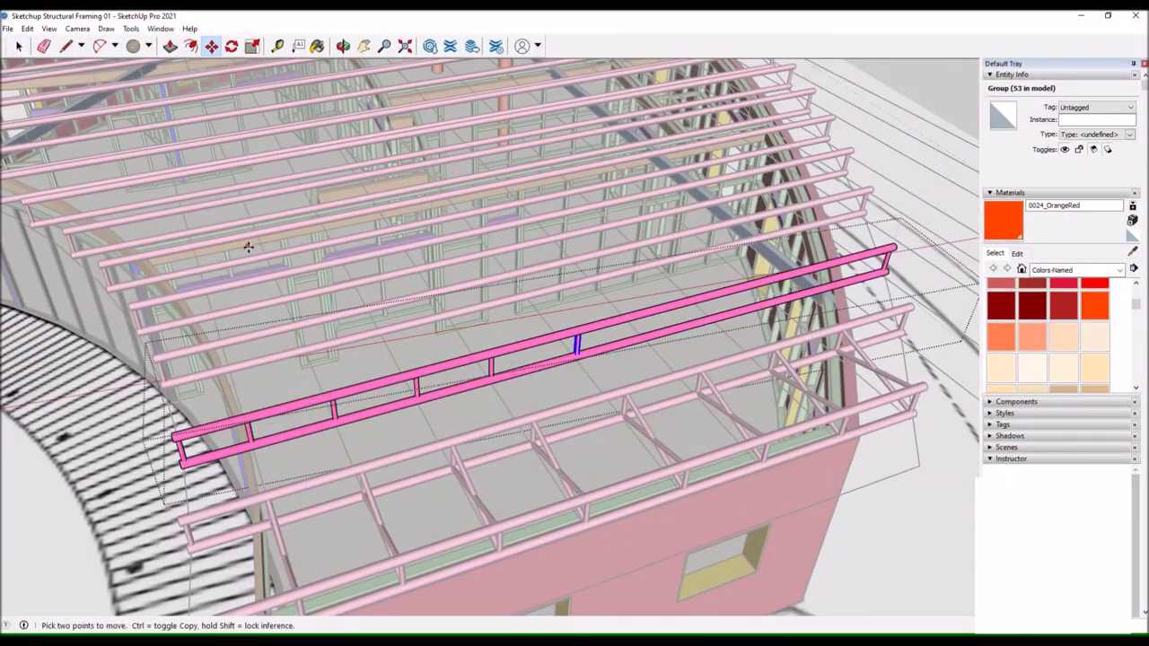
scroll("up", 3)
scroll("up", 3)
scroll("up", 3)
key("ctrl")
left_click(539, 412)
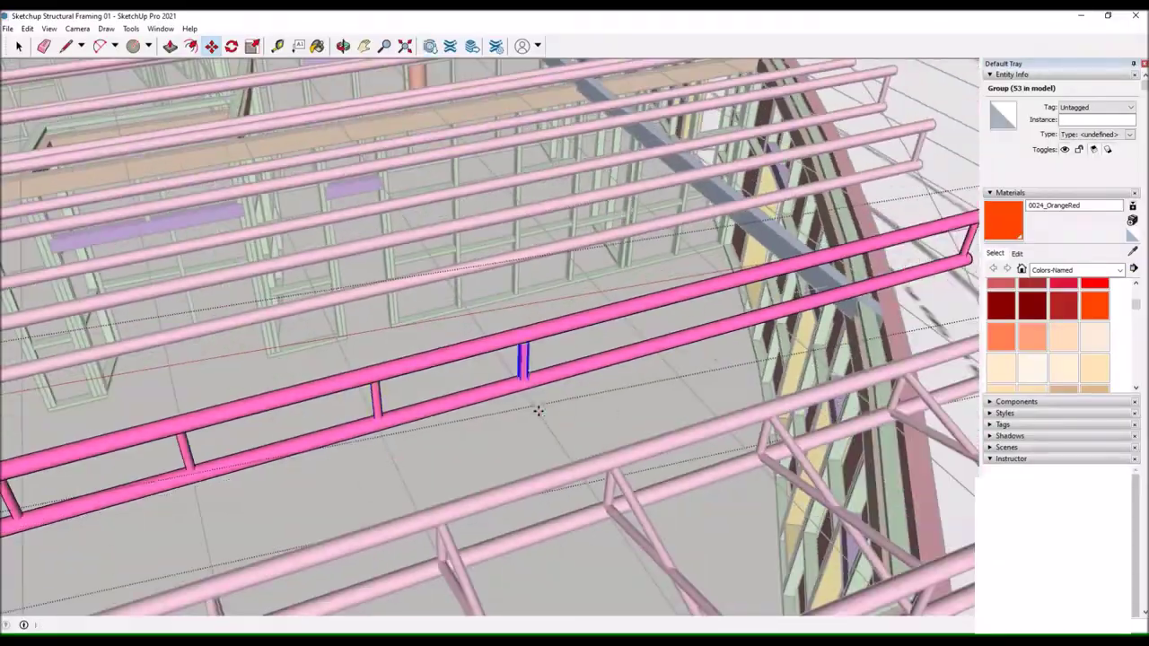
left_click(538, 413)
left_click_drag(539, 412, 403, 401)
scroll("up", 3)
scroll("down", 3)
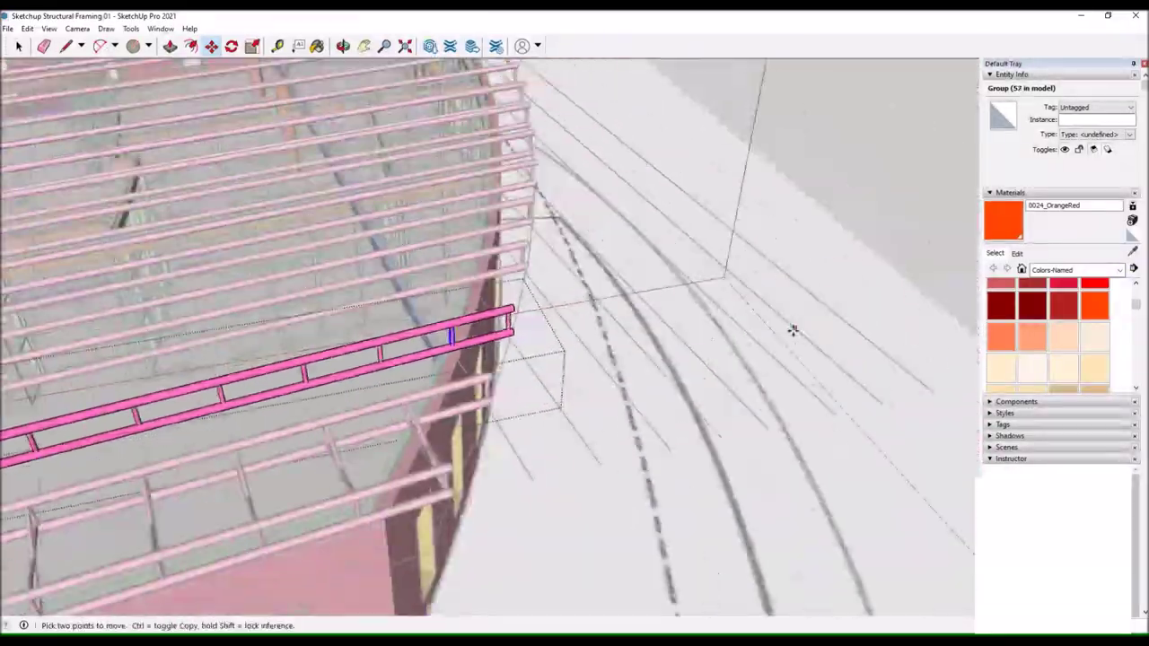
scroll("down", 3)
Place another rung copy on the rafter near the long curved wall.
left_click_drag(792, 328, 628, 359)
left_click_drag(538, 359, 492, 60)
scroll("up", 3)
scroll("up", 3)
scroll("up", 3)
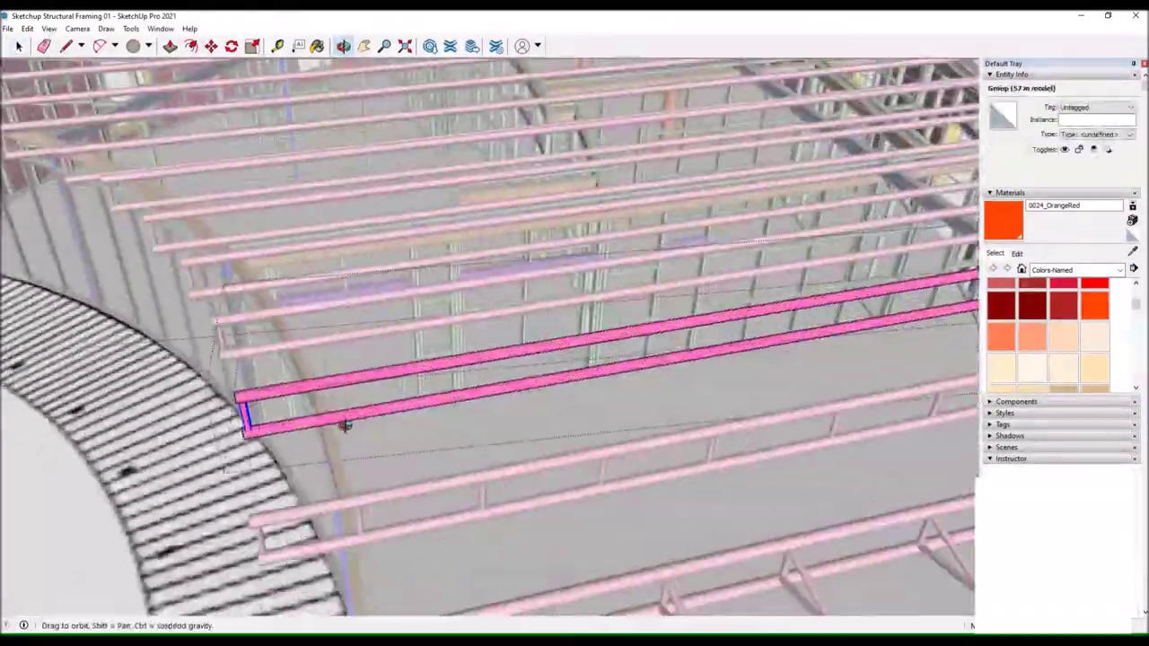
key("m")
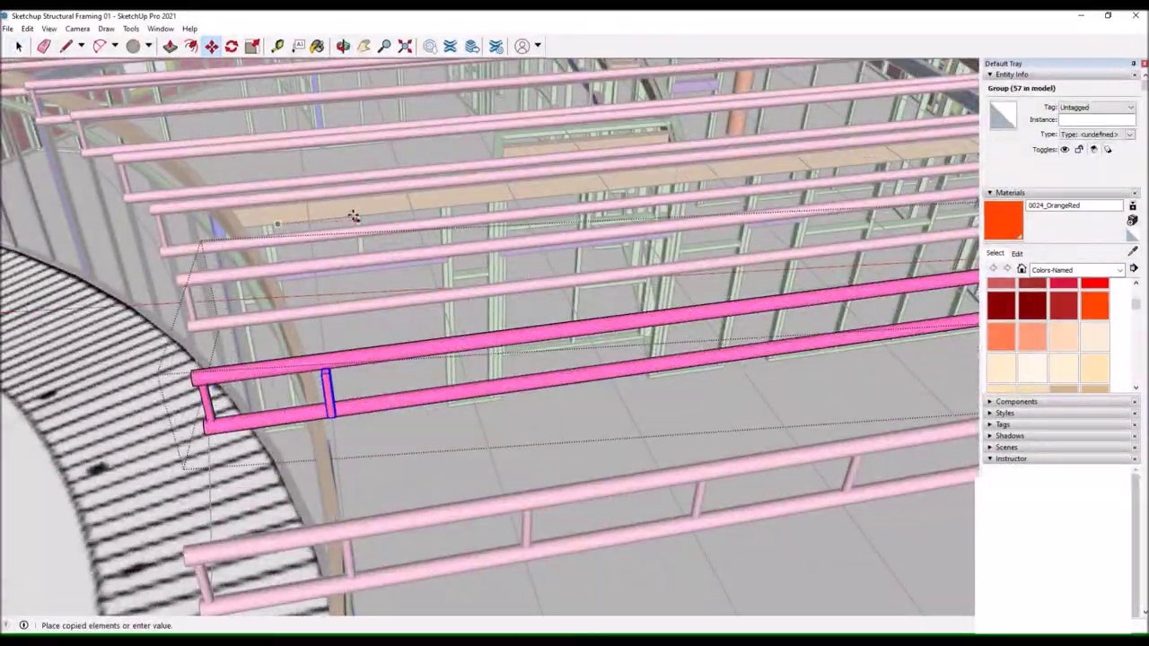
left_click(612, 409)
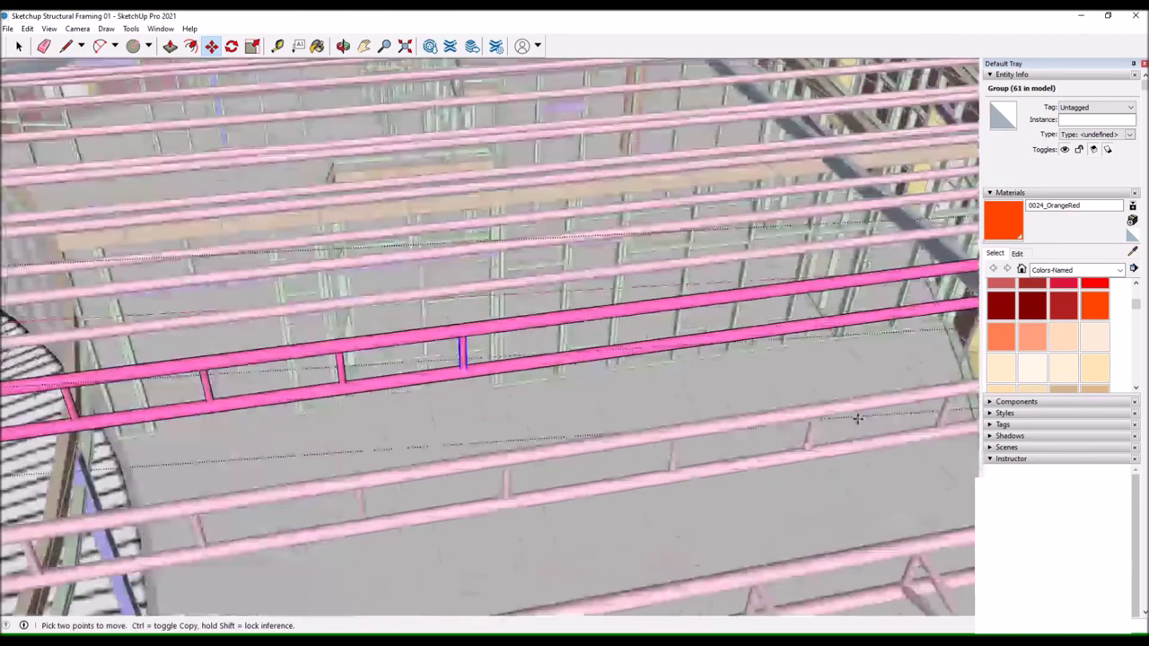
Select a pink truss group for moving, then clear the selection.
left_click_drag(688, 359, 482, 385)
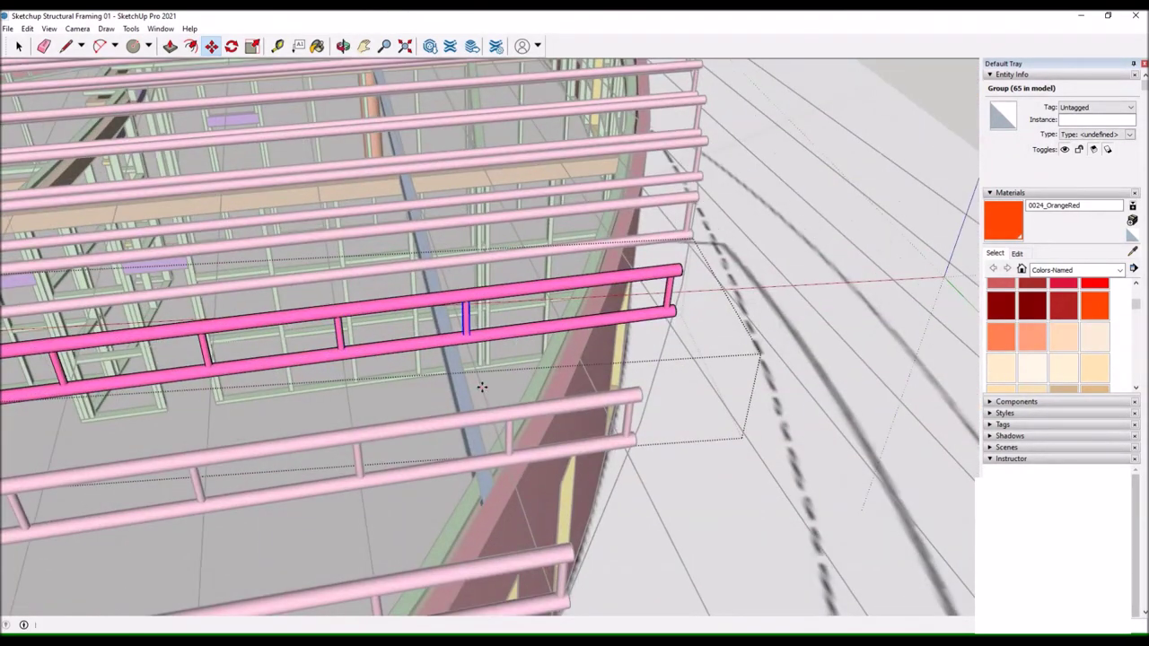
scroll("up", 3)
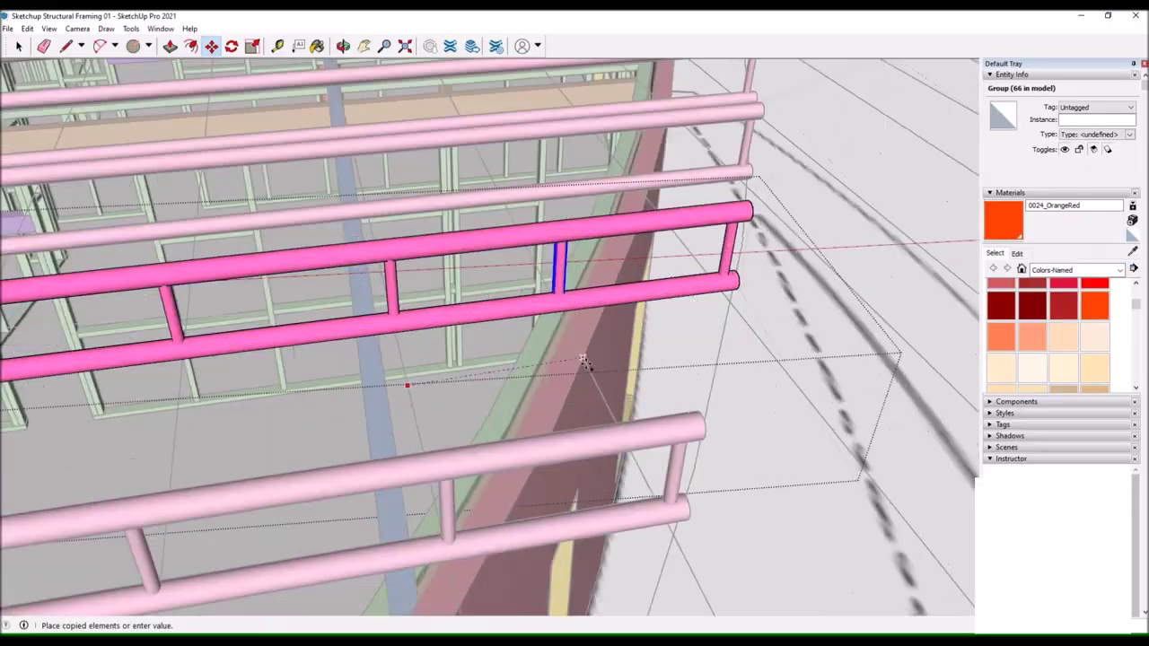
scroll("down", 3)
left_click_drag(607, 369, 408, 65)
scroll("up", 3)
left_click(359, 305)
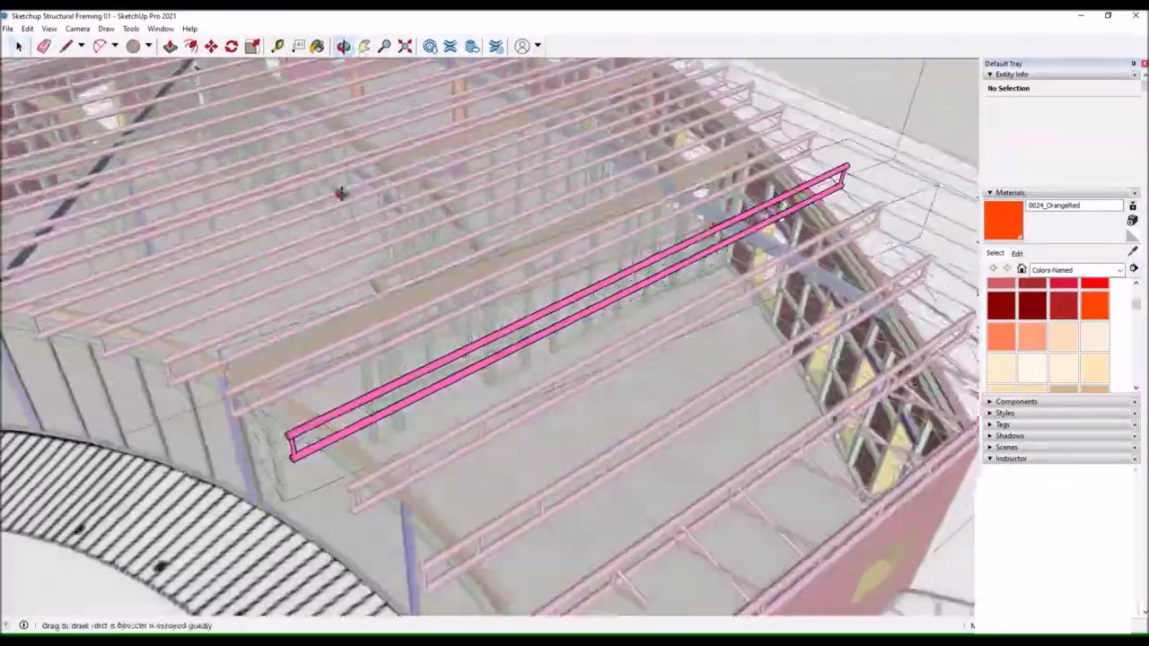
key("m")
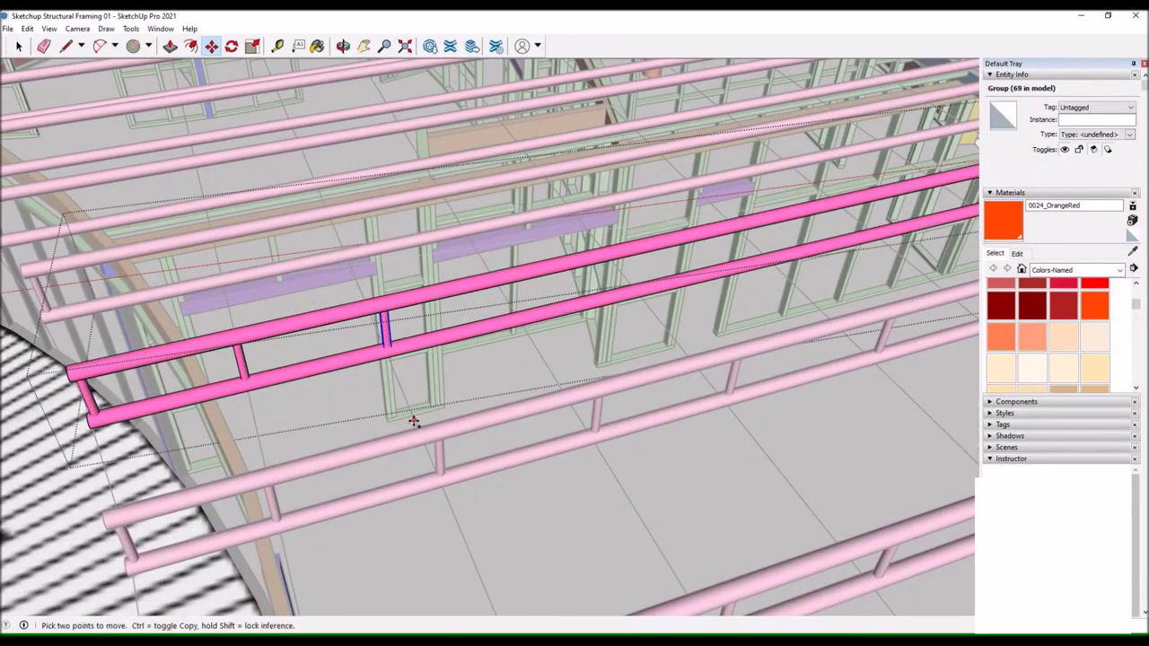
scroll("down", 3)
scroll("down", 3)
left_click_drag(663, 398, 360, 442)
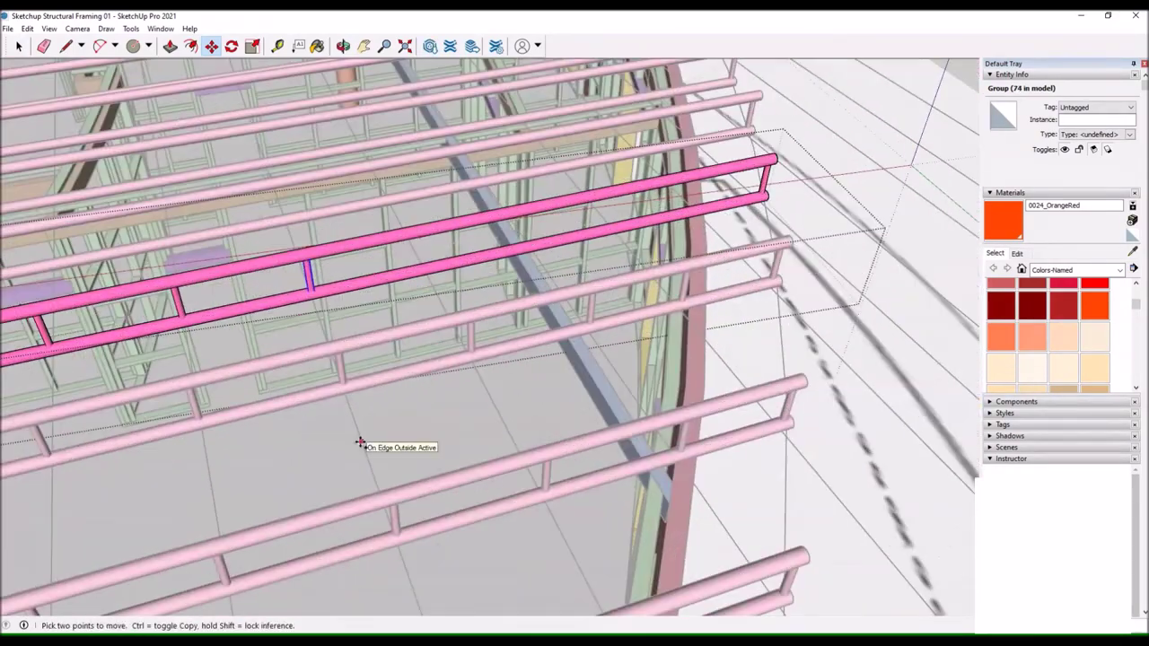
scroll("down", 3)
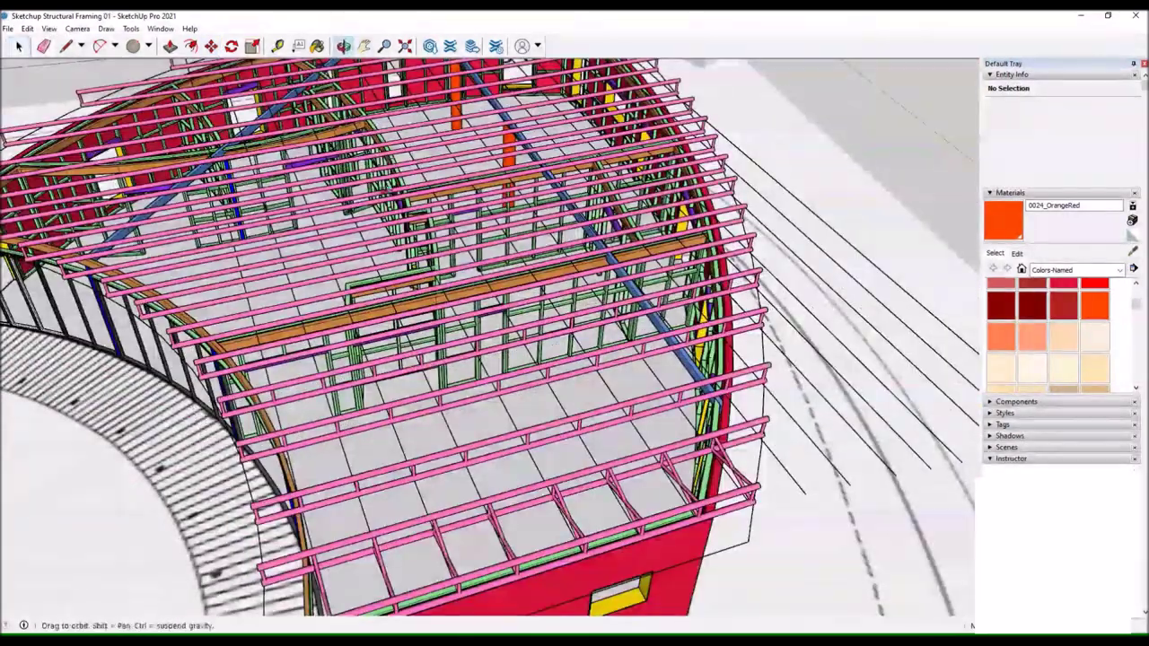
left_click_drag(538, 359, 359, 404)
left_click(19, 46)
Place a copy of the pink truss across the roof rails.
scroll("up", 3)
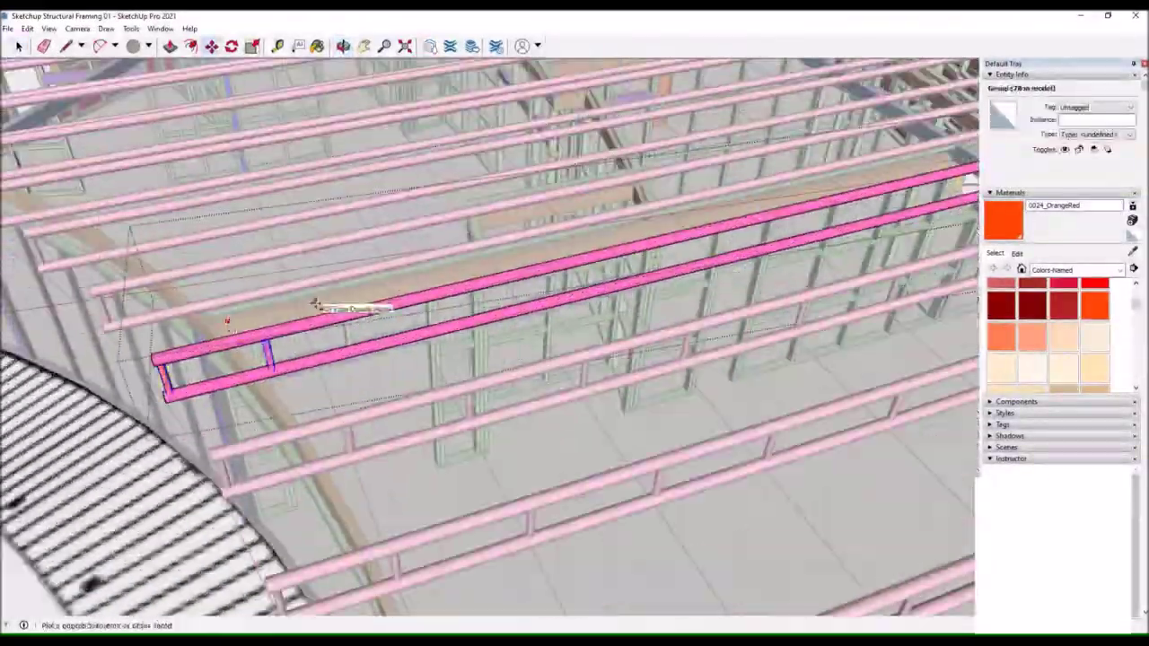
scroll("up", 3)
scroll("down", 3)
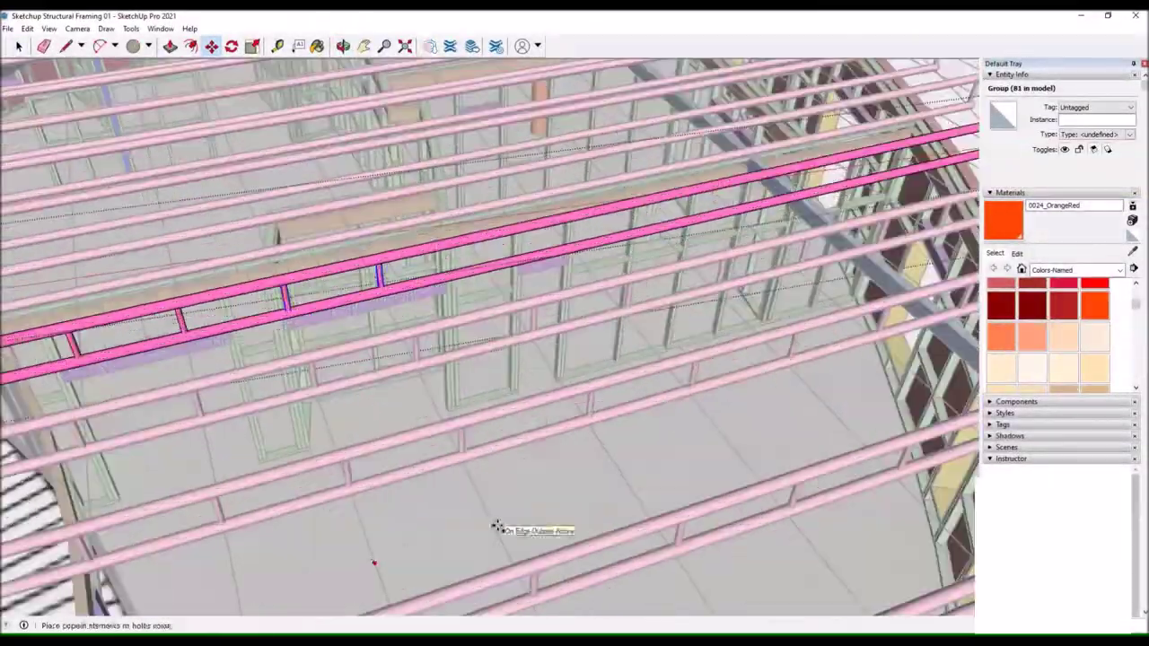
left_click_drag(495, 526, 575, 282)
scroll("down", 3)
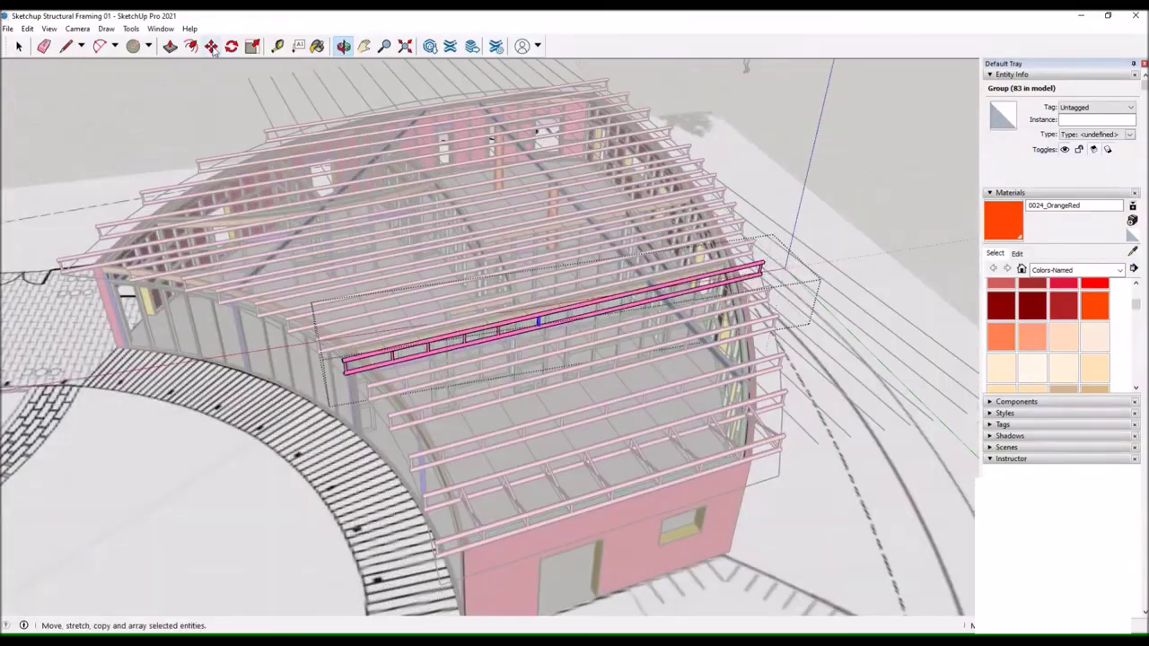
key("ctrl")
scroll("up", 3)
left_click_drag(685, 375, 441, 442)
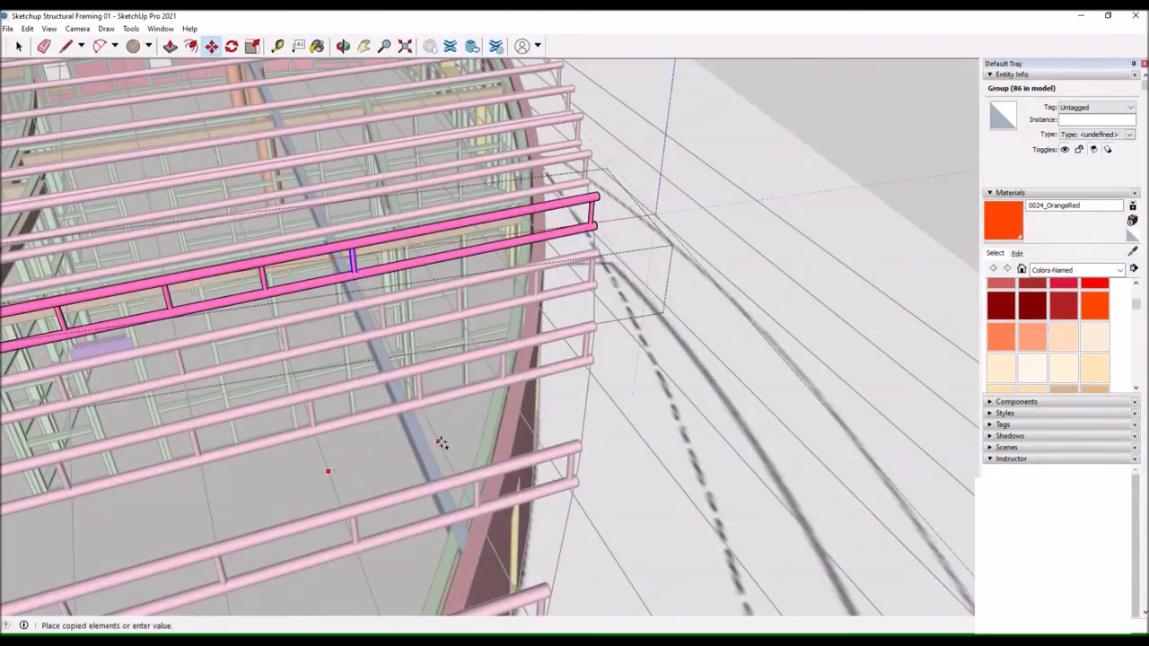
scroll("up", 3)
left_click_drag(631, 396, 466, 270)
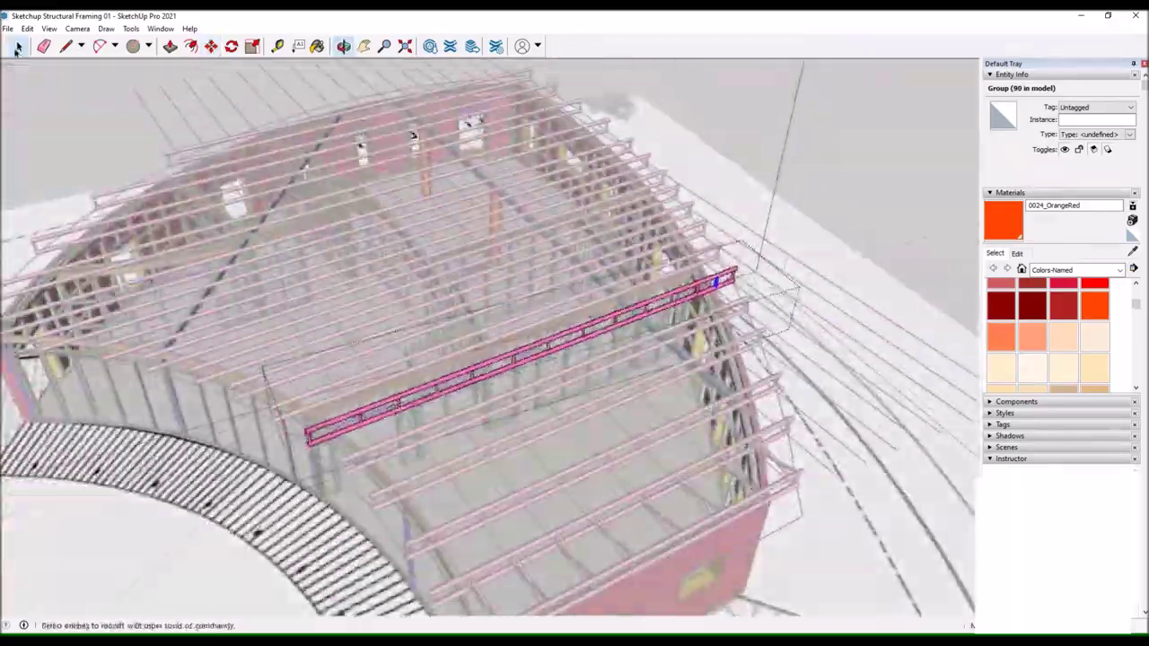
left_click_drag(359, 270, 234, 296)
left_click_drag(187, 505, 254, 478)
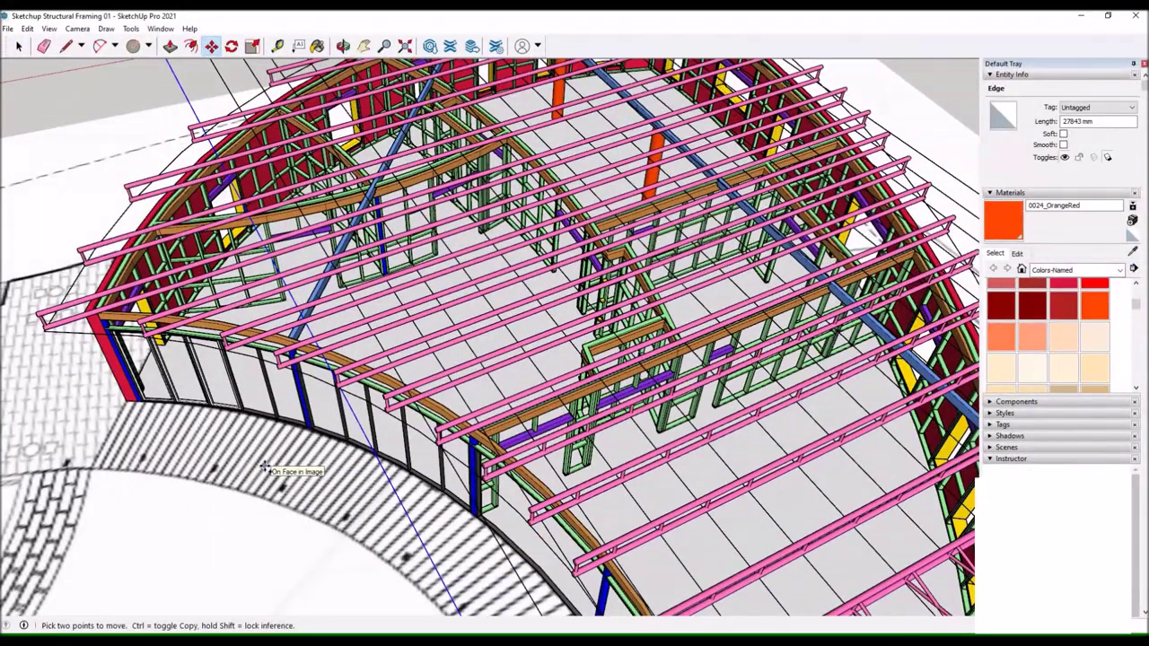
left_click_drag(123, 509, 282, 240)
Select another pink truss and review the whole curved framing.
key("space")
scroll("up", 3)
left_click(309, 368)
left_click_drag(376, 381, 261, 473)
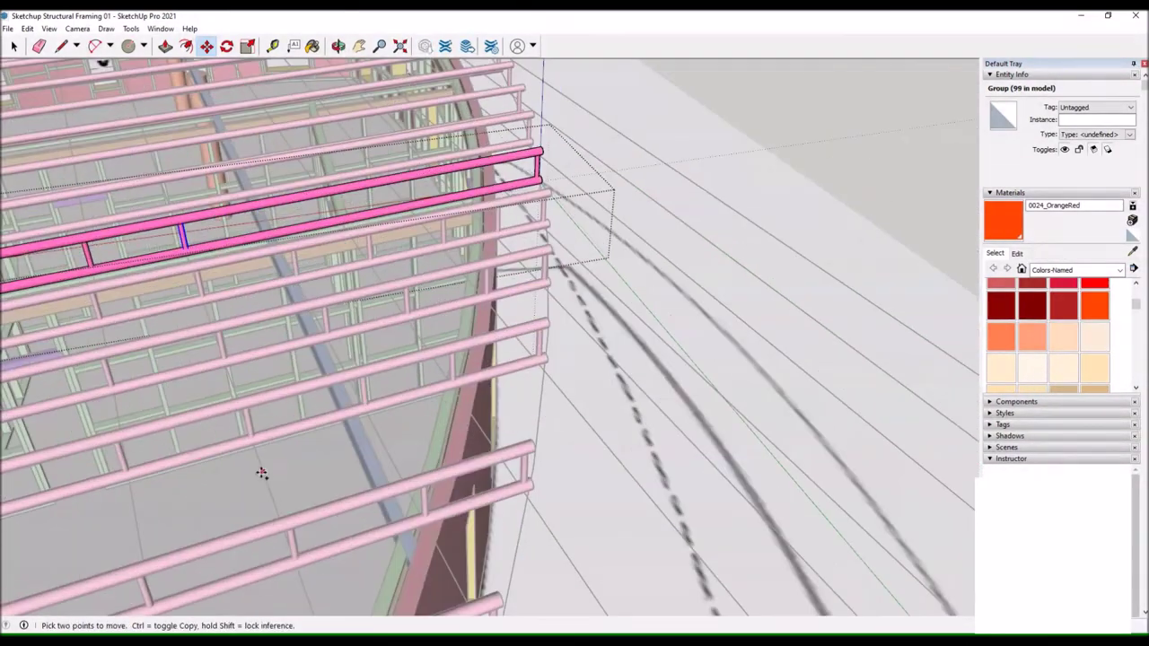
left_click_drag(661, 343, 538, 359)
scroll("down", 3)
scroll("up", 3)
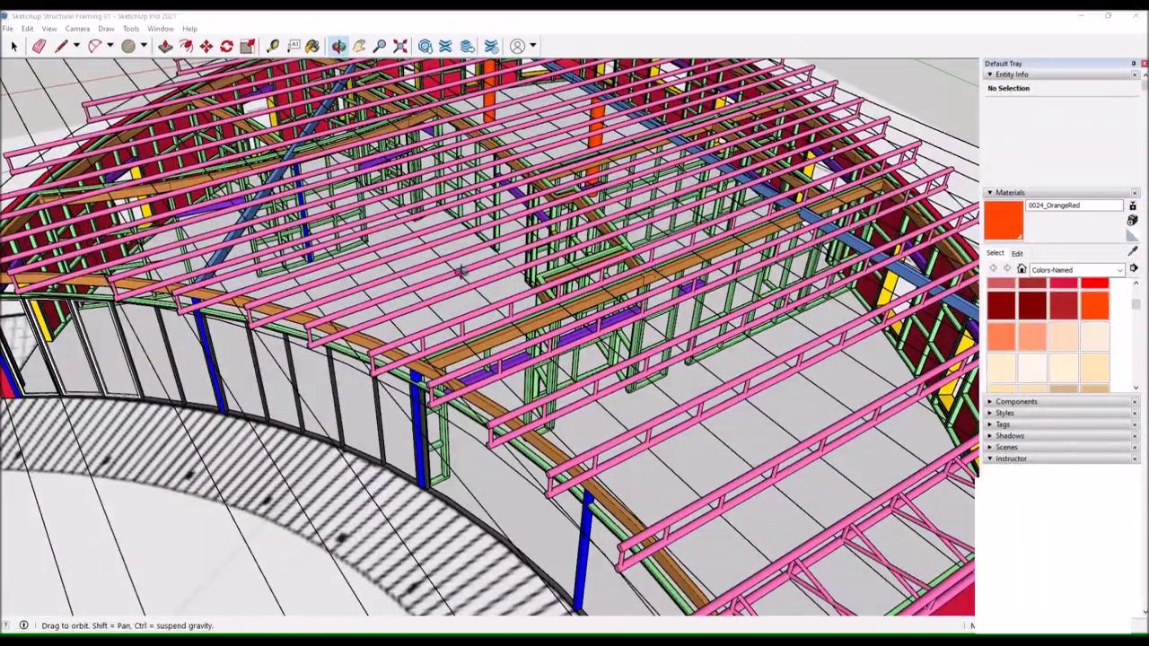
Select the pink truss group and Move-copy it with Ctrl to the next roof position.
key("space")
scroll("up", 3)
double_click(238, 327)
left_click(237, 328)
key("m")
key("ctrl")
left_click_drag(469, 379, 406, 396)
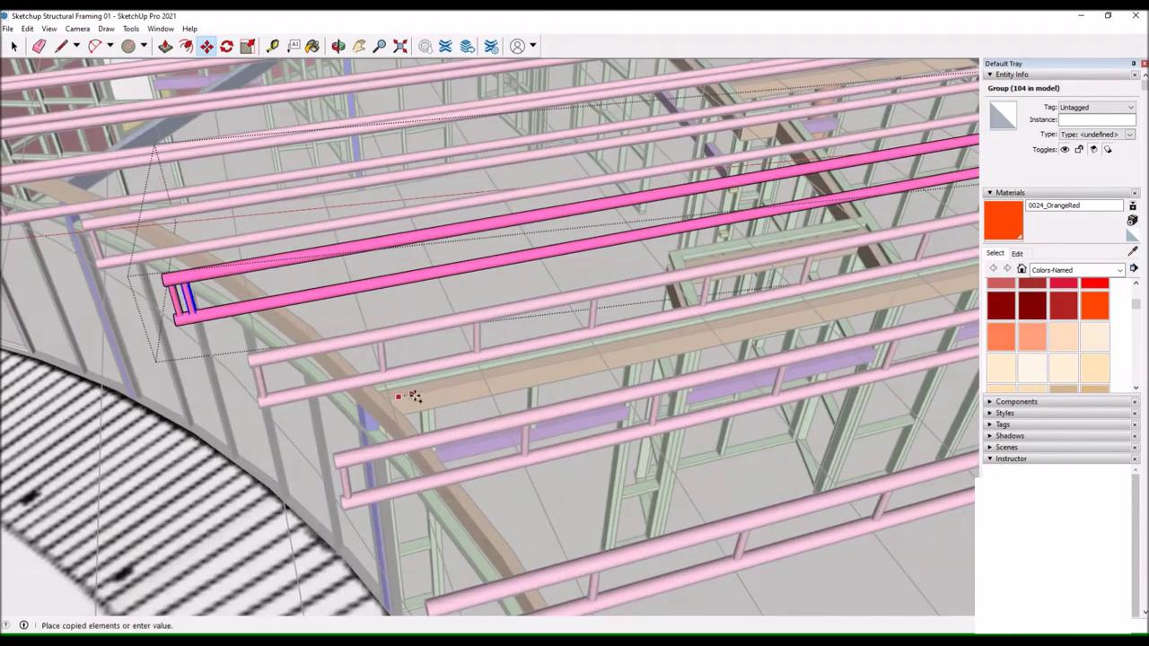
left_click_drag(325, 210, 512, 371)
left_click_drag(752, 495, 688, 383)
left_click(676, 377)
Orbit and zoom around the pink truss to review the whole roof framing.
left_click_drag(870, 354, 574, 270)
scroll("up", 3)
left_click_drag(467, 422, 428, 457)
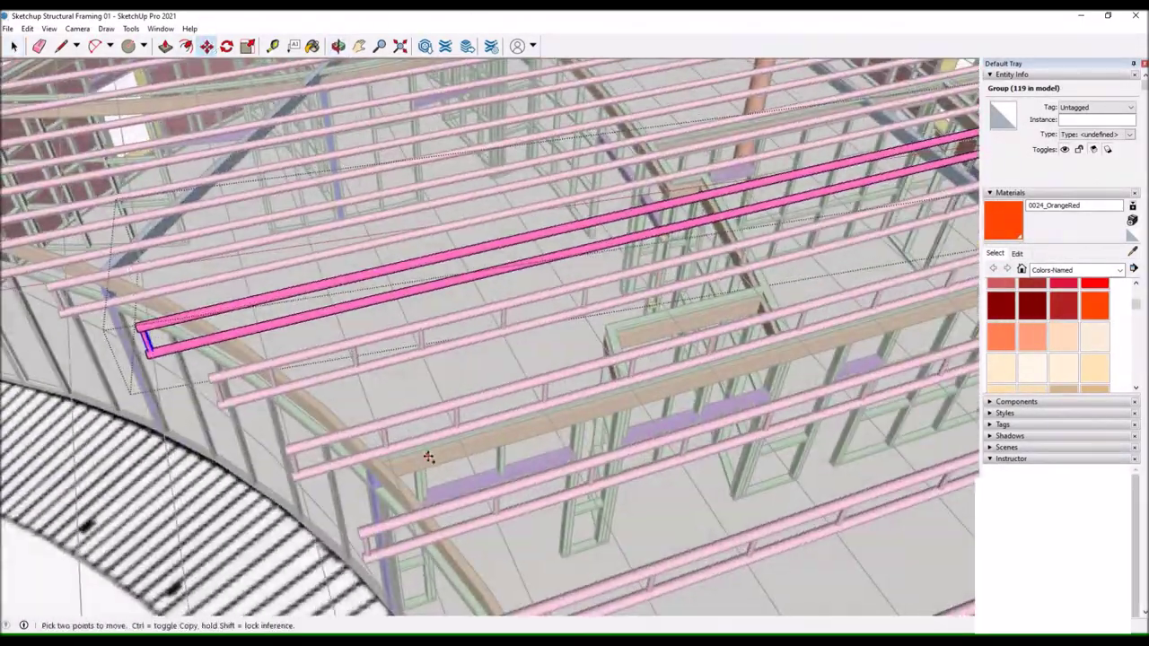
scroll("down", 3)
left_click_drag(403, 313, 665, 412)
scroll("up", 3)
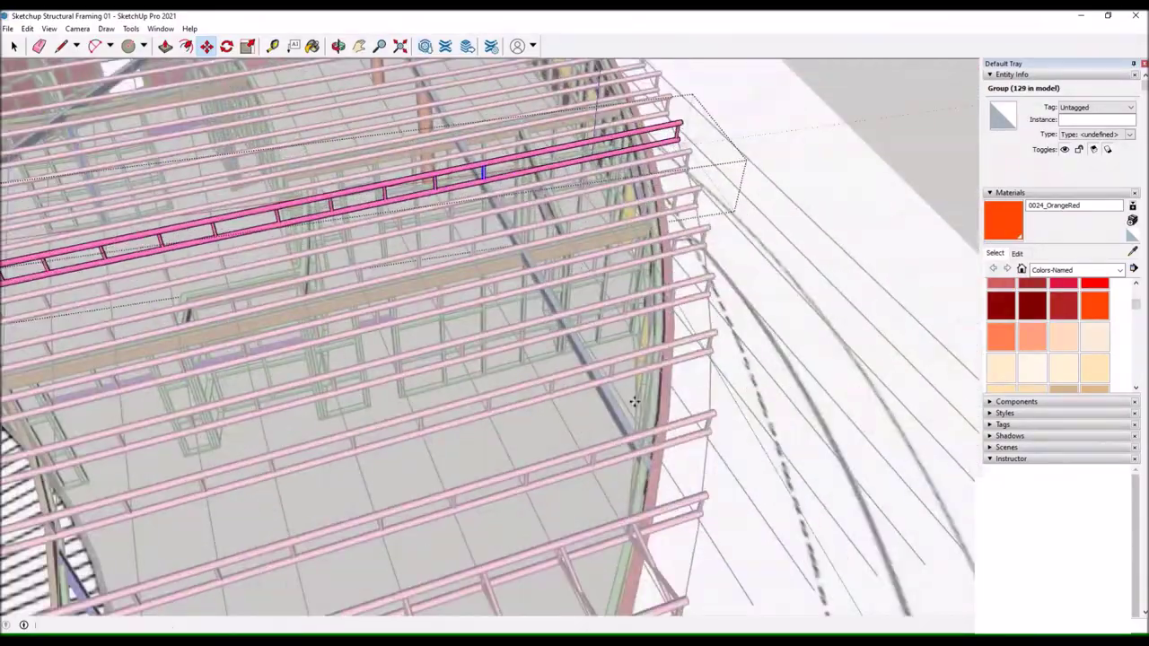
scroll("up", 3)
scroll("down", 3)
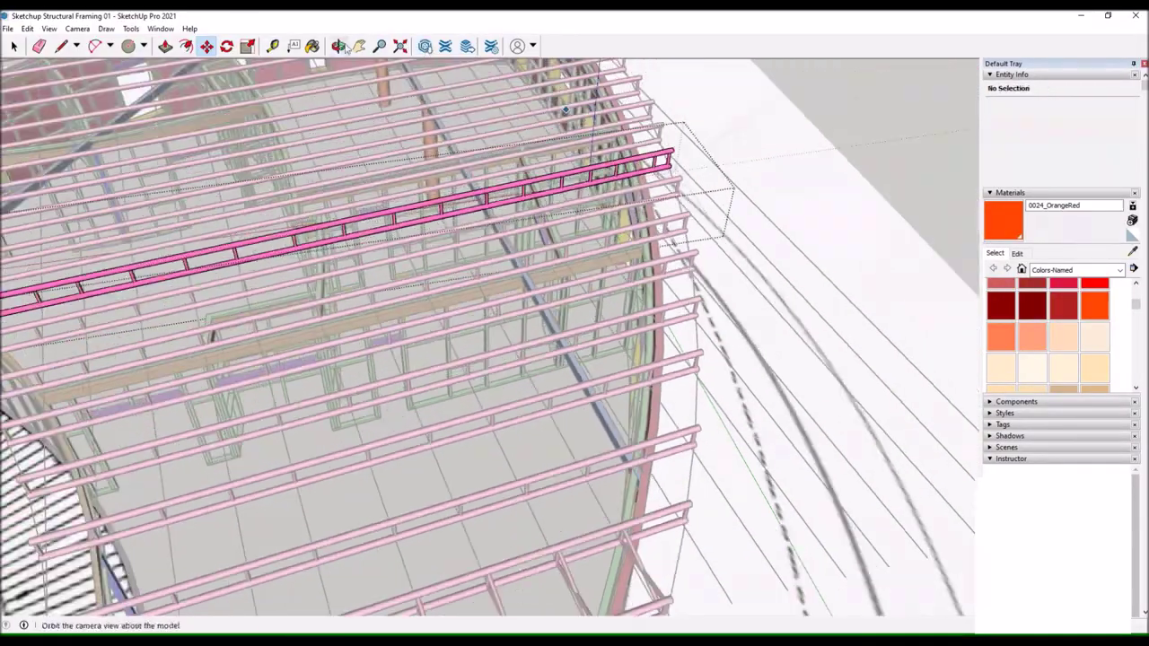
left_click_drag(852, 353, 431, 185)
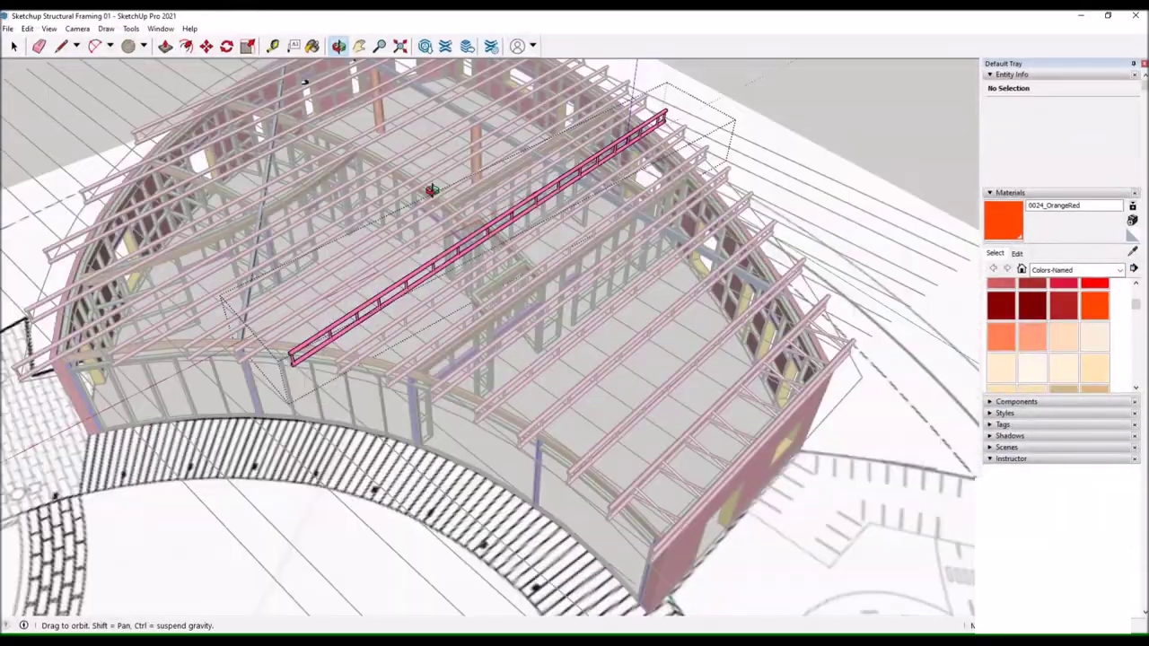
scroll("up", 3)
Reselect the truss and place three more Ctrl-move copies along the roof.
left_click(226, 358)
scroll("down", 3)
key("m")
key("ctrl")
left_click(212, 259)
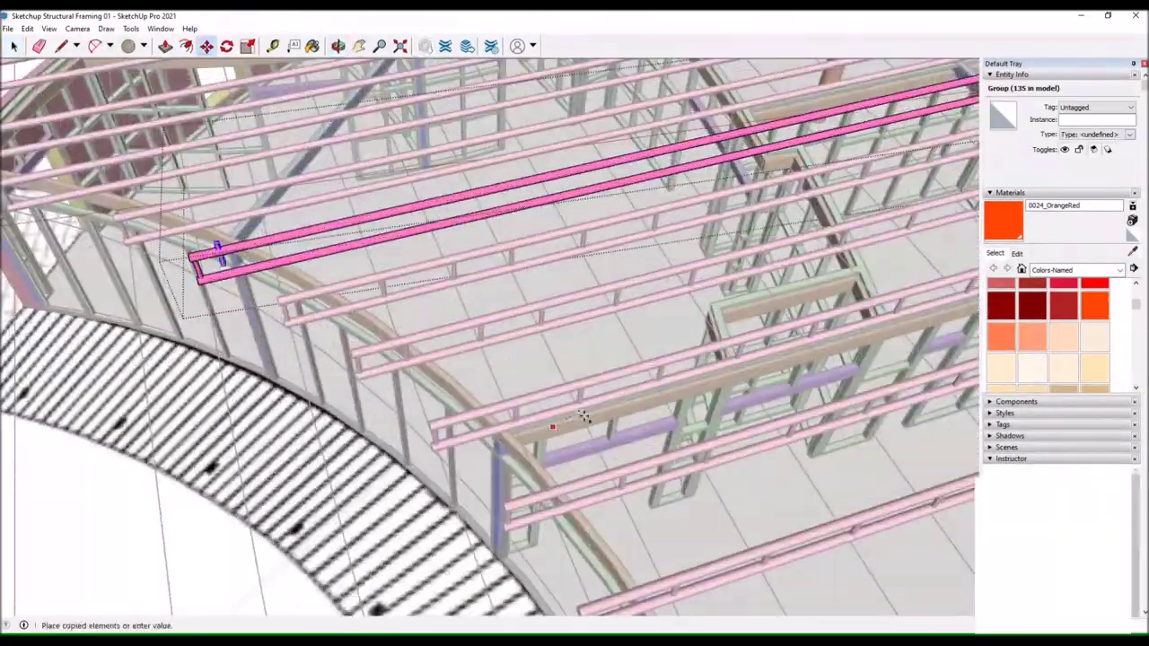
left_click_drag(266, 215, 575, 476)
left_click_drag(721, 437, 653, 428)
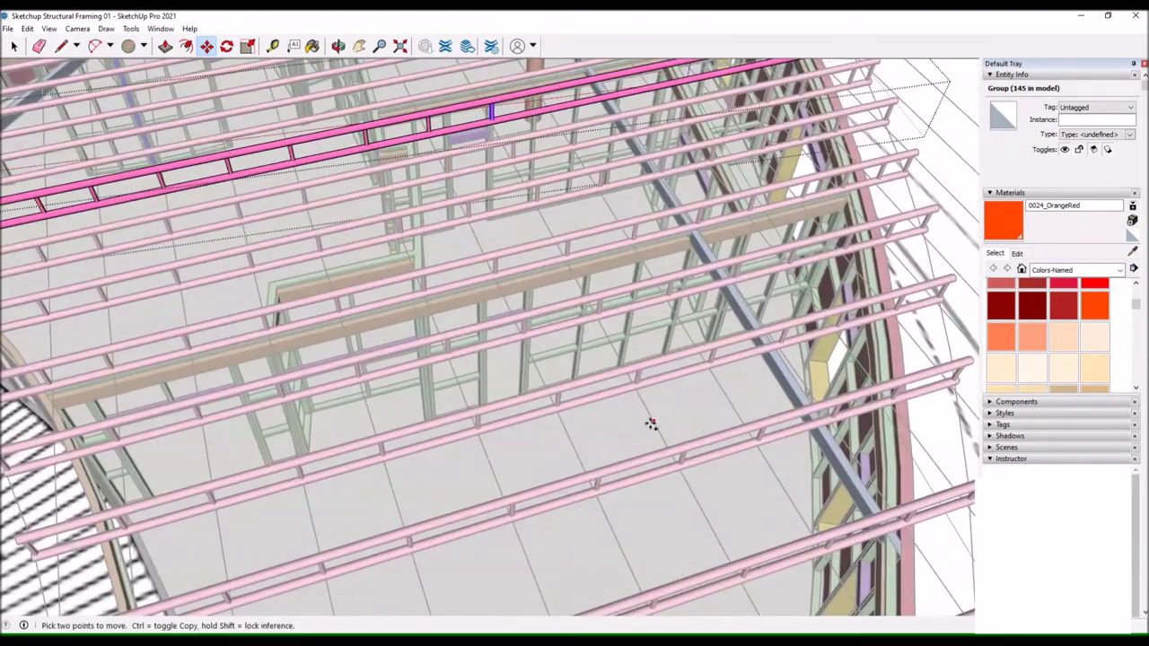
left_click(638, 389)
scroll("up", 3)
left_click(478, 410)
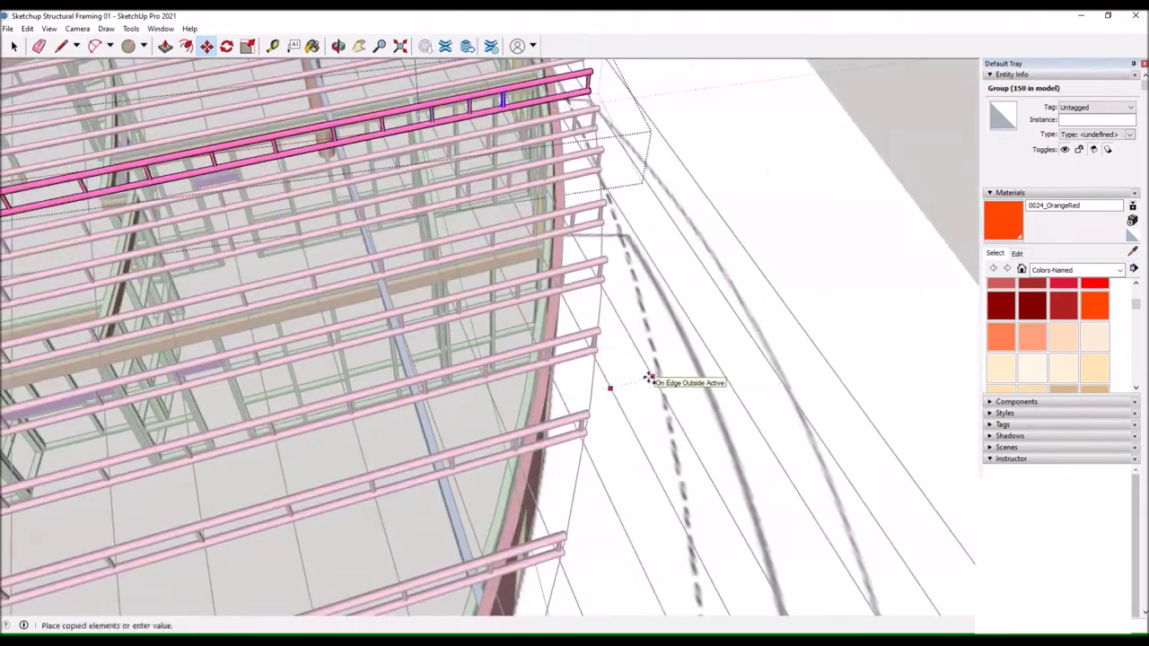
left_click(648, 378)
scroll("down", 3)
From a side view of the framing, copy the truss to one more position.
left_click_drag(805, 389, 535, 261)
left_click_drag(226, 277, 334, 376)
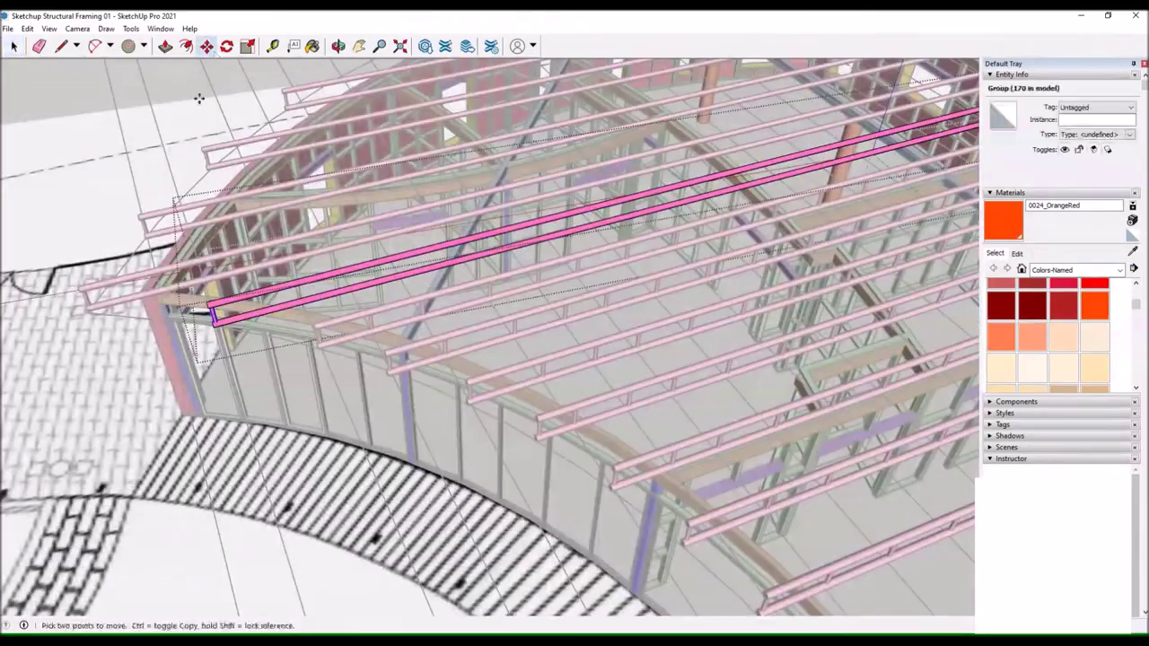
key("ctrl")
left_click(508, 329)
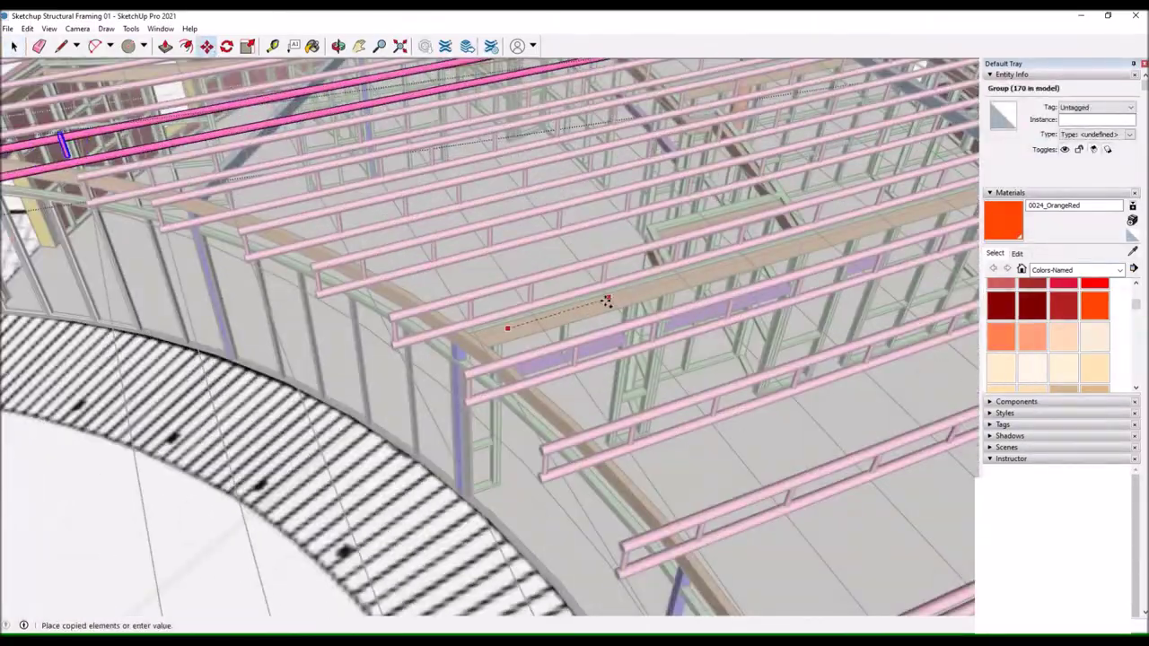
left_click(599, 305)
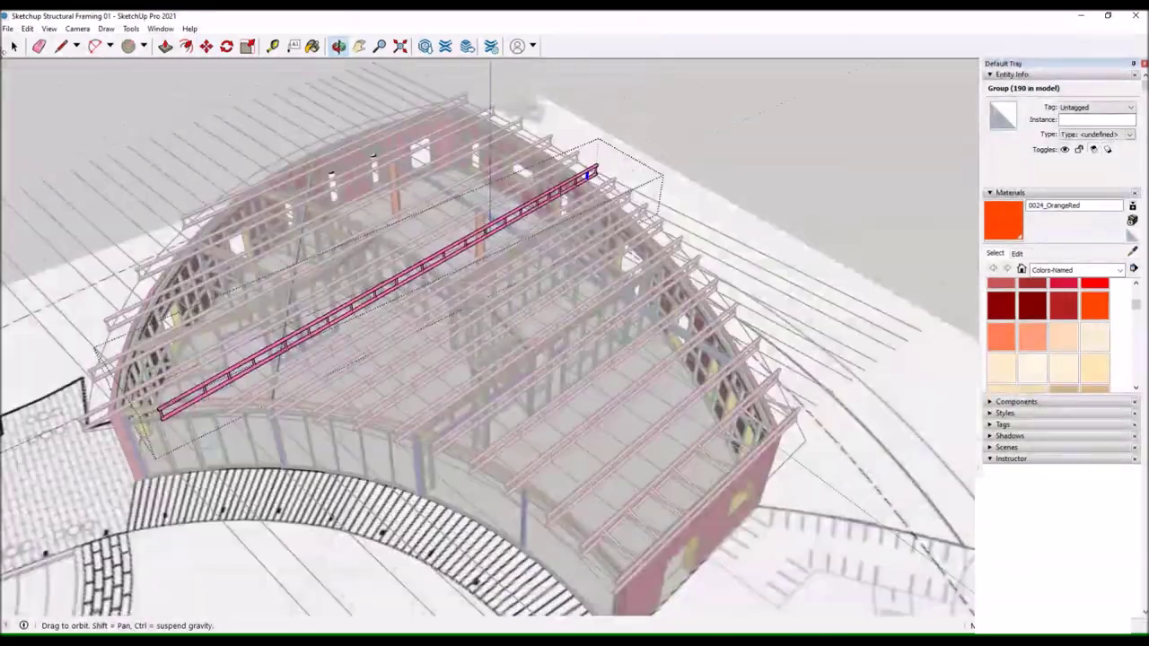
left_click_drag(436, 325, 583, 296)
Place four more pending truss copies over the rails.
scroll("up", 3)
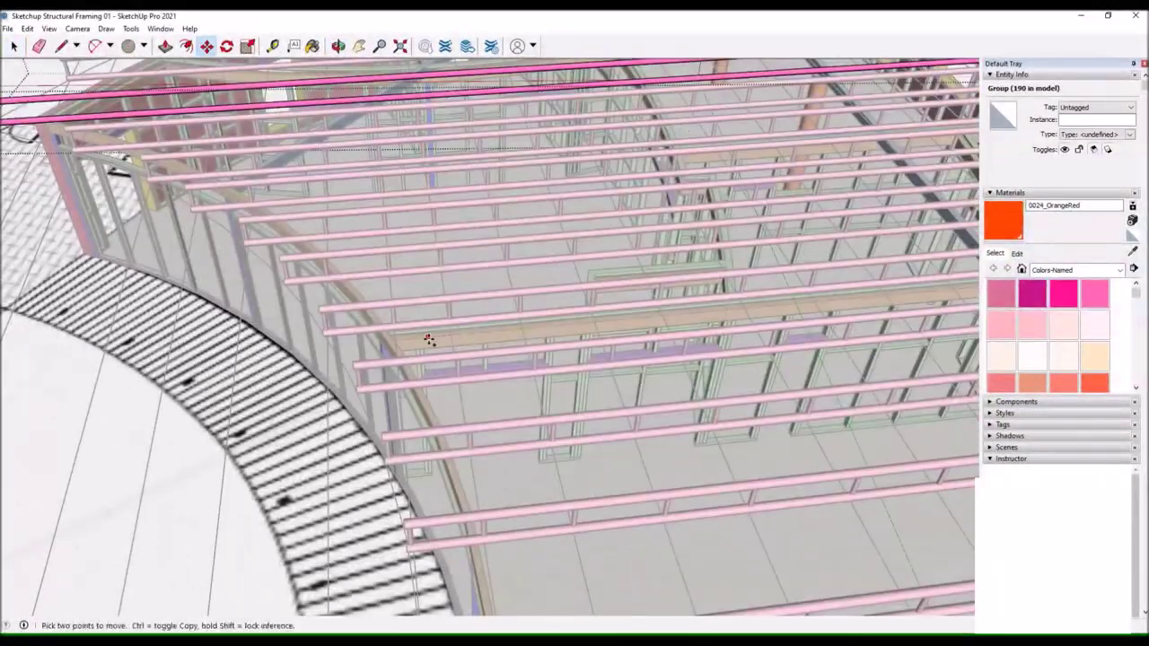
left_click_drag(482, 333, 270, 158)
scroll("up", 3)
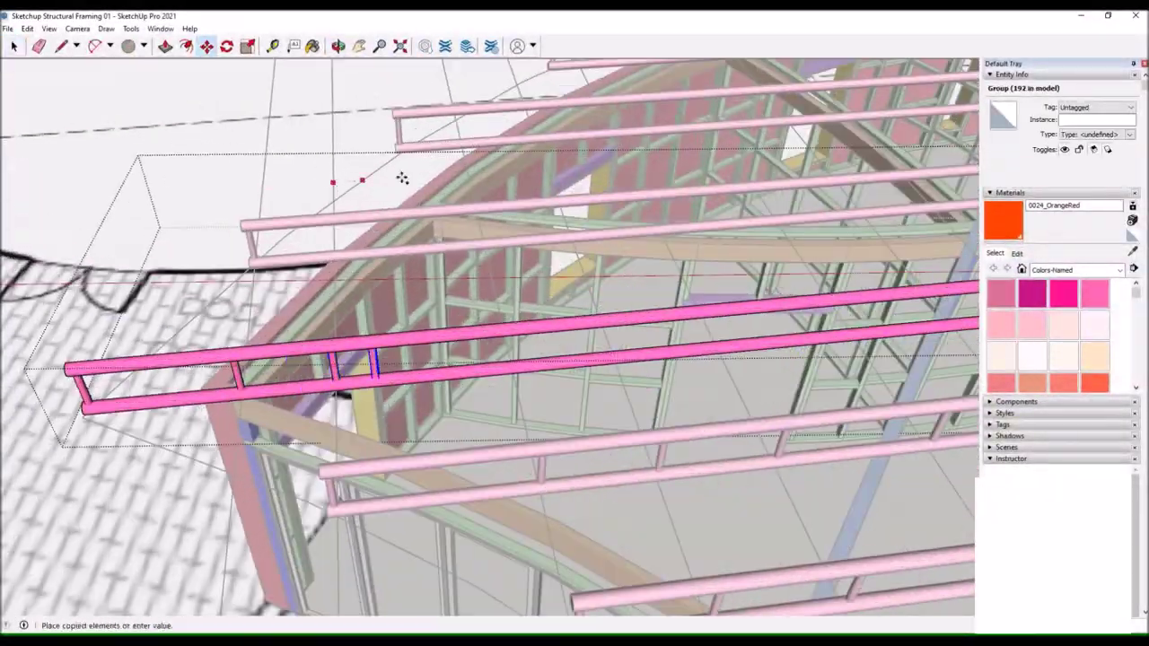
left_click_drag(545, 524, 247, 334)
left_click(405, 386)
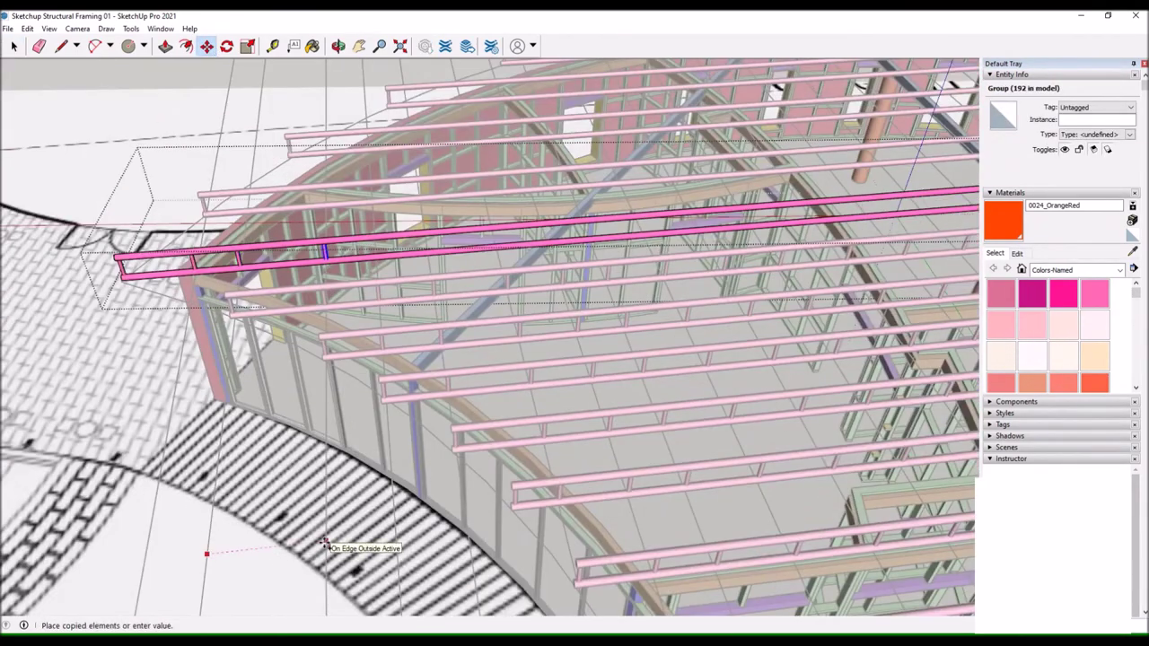
left_click_drag(468, 542, 530, 353)
left_click_drag(644, 338, 394, 498)
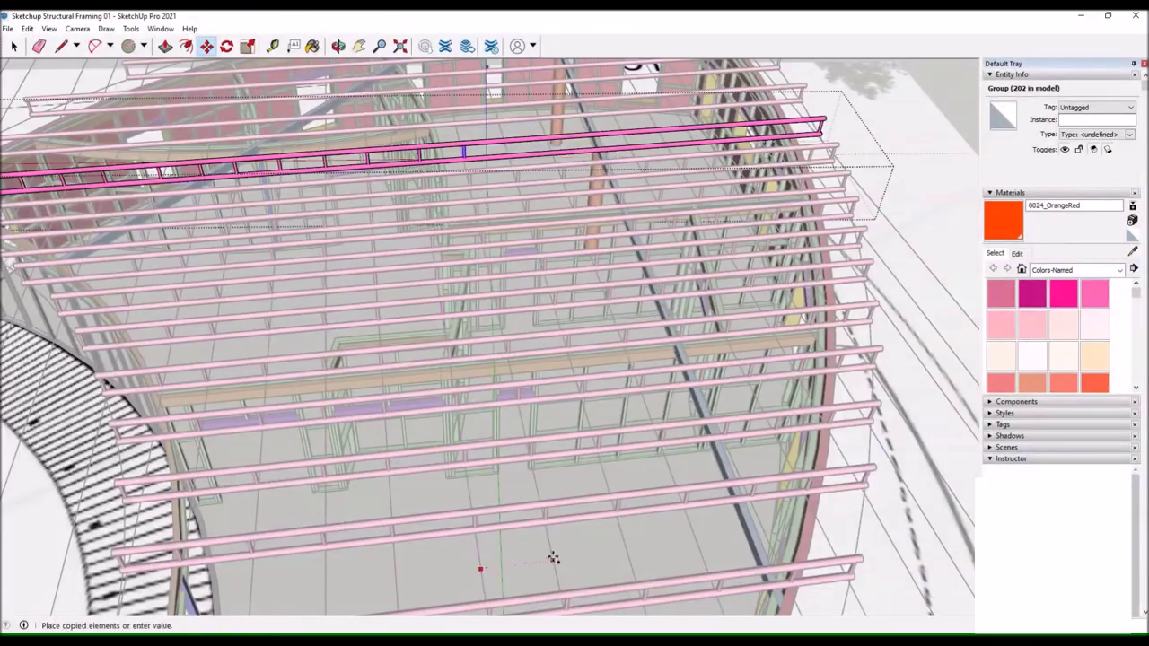
left_click(553, 558)
left_click_drag(553, 558, 540, 520)
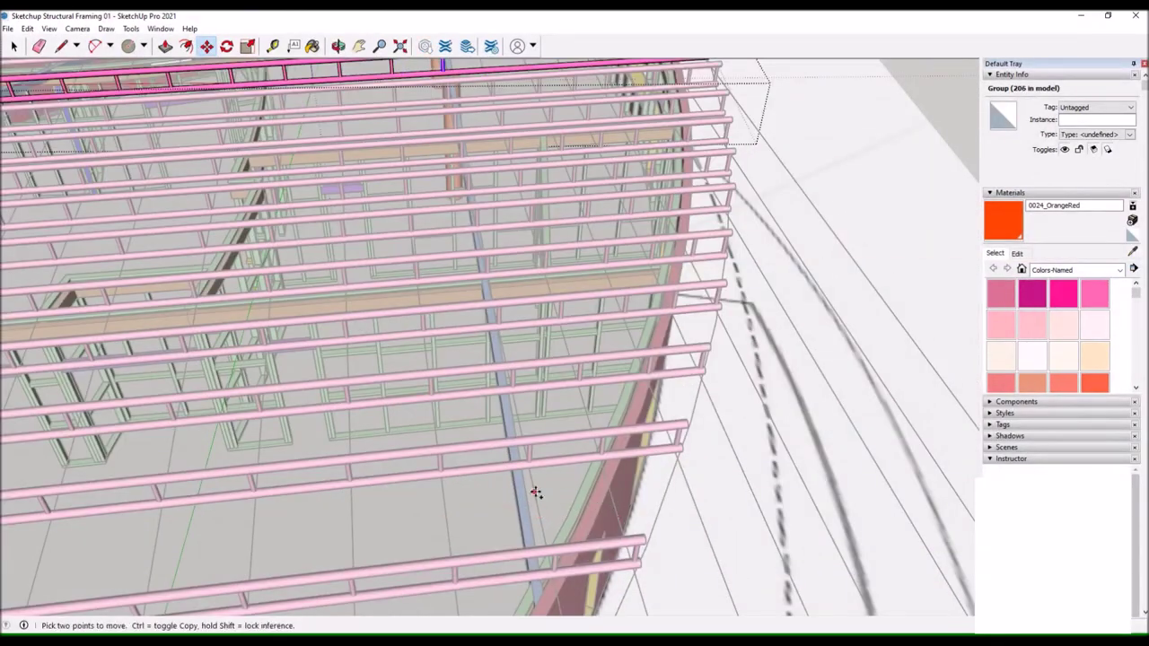
left_click(613, 501)
left_click_drag(613, 501, 624, 505)
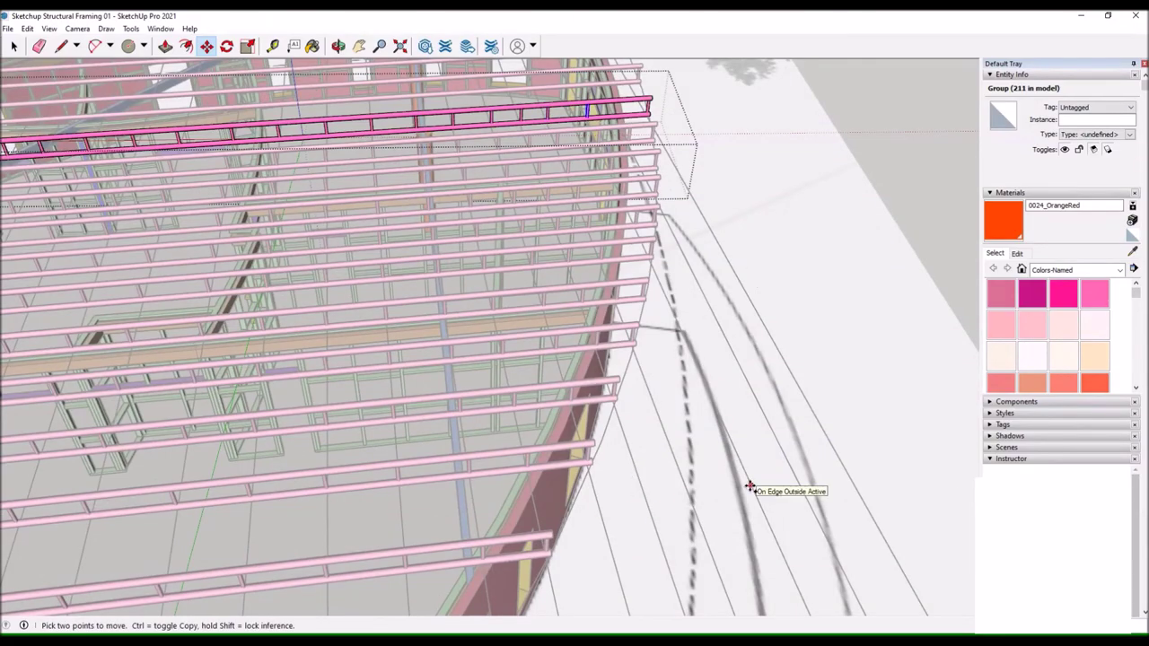
left_click(750, 485)
Add three truss copies further along the upper part of the roof.
left_click_drag(750, 486, 85, 223)
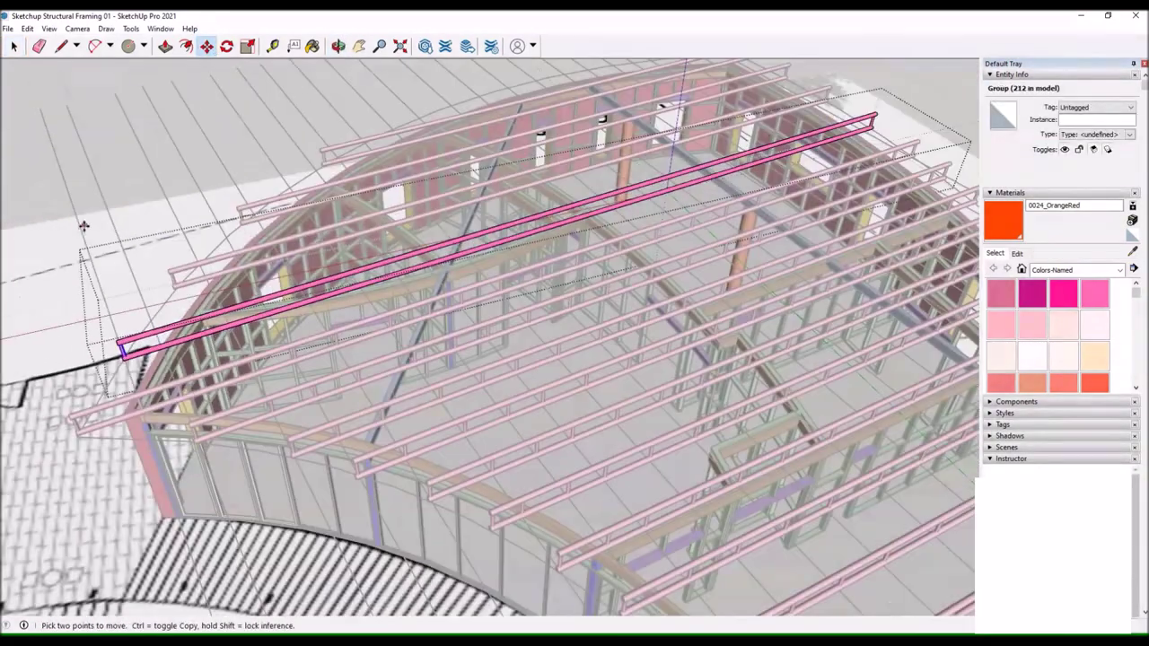
left_click(218, 159)
left_click_drag(218, 160, 188, 181)
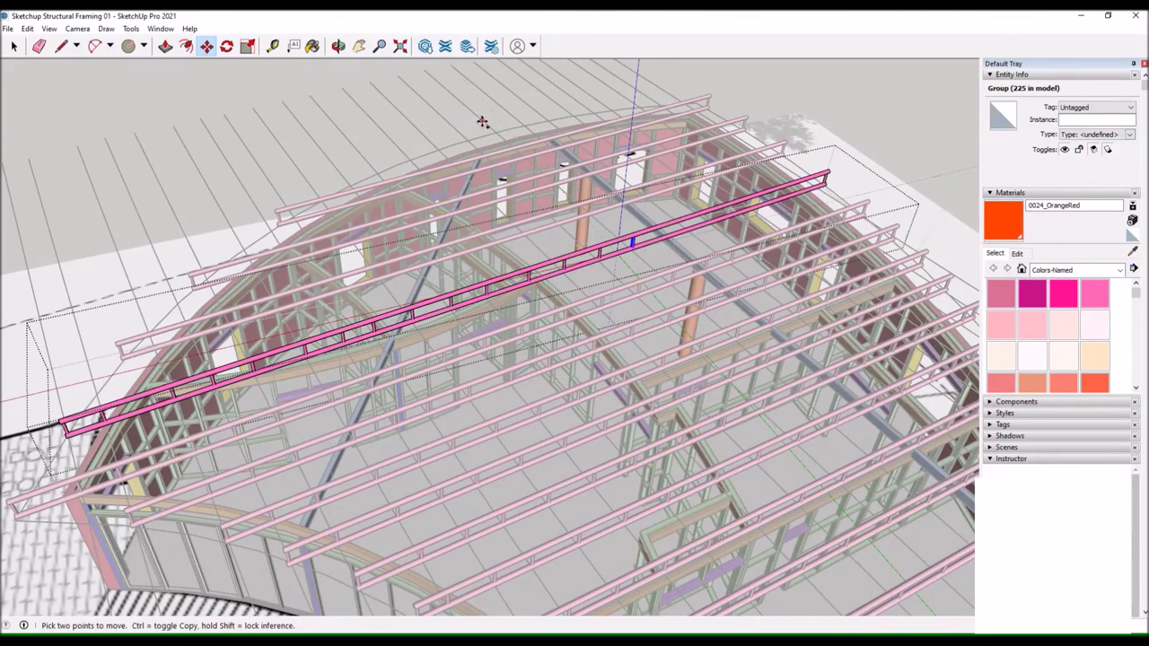
left_click(480, 119)
left_click_drag(480, 120, 407, 184)
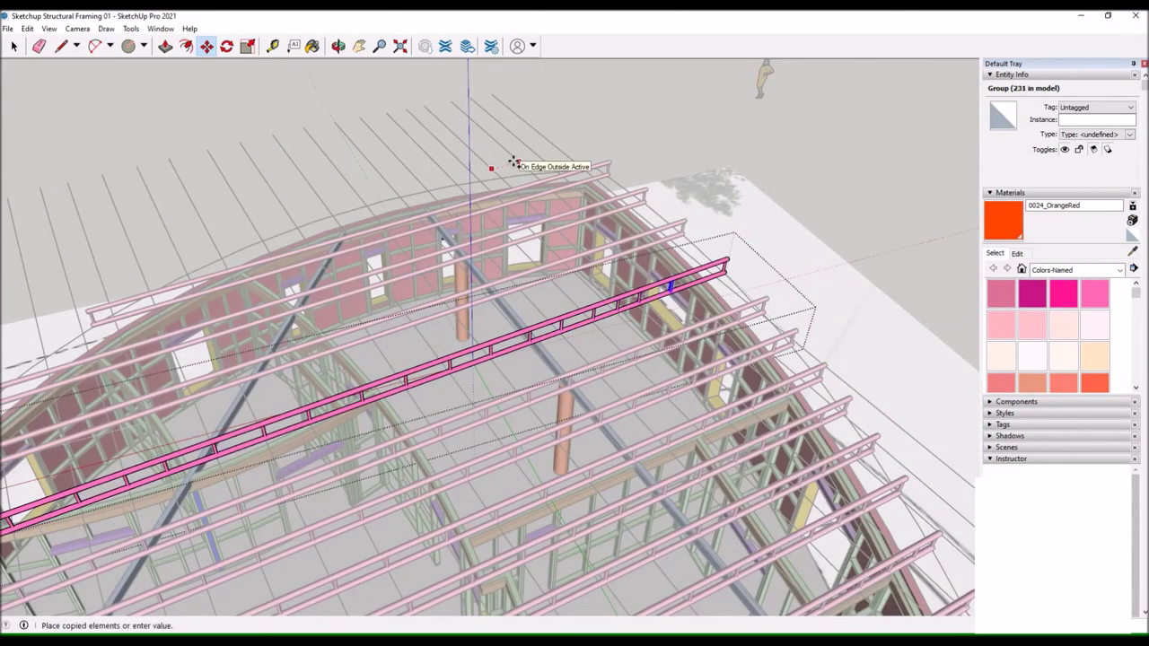
left_click(546, 153)
left_click_drag(546, 153, 259, 148)
Copy the truss from a new reference point into four more roof positions.
left_click(206, 274)
left_click(605, 530)
left_click(171, 159)
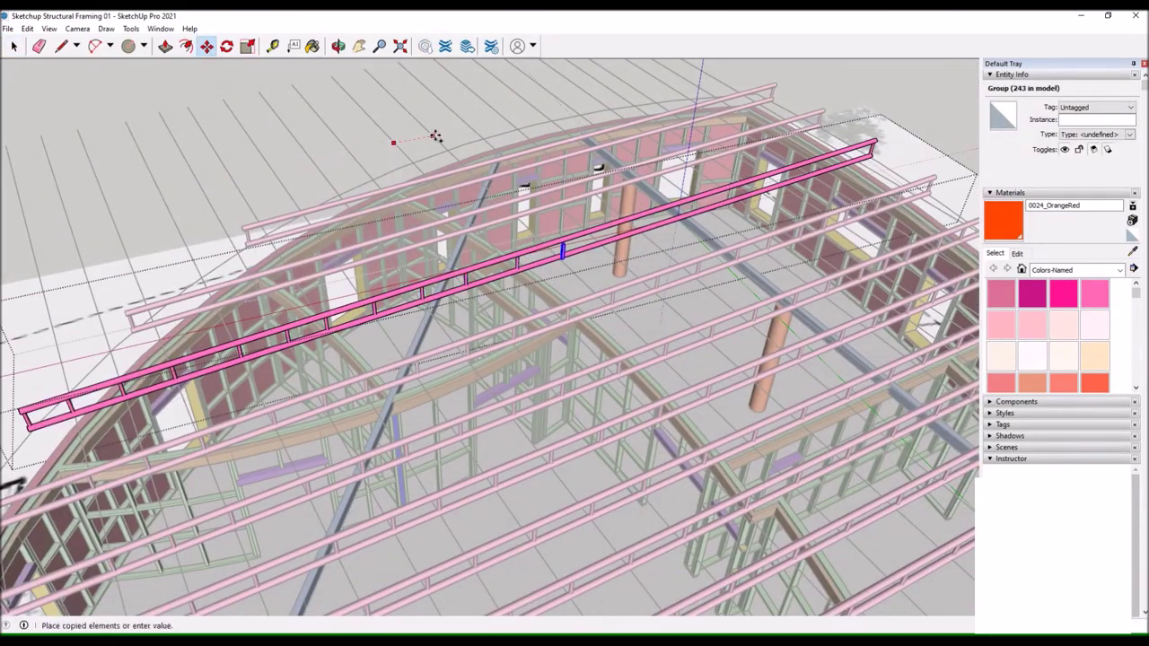
left_click(436, 136)
left_click_drag(436, 136, 514, 124)
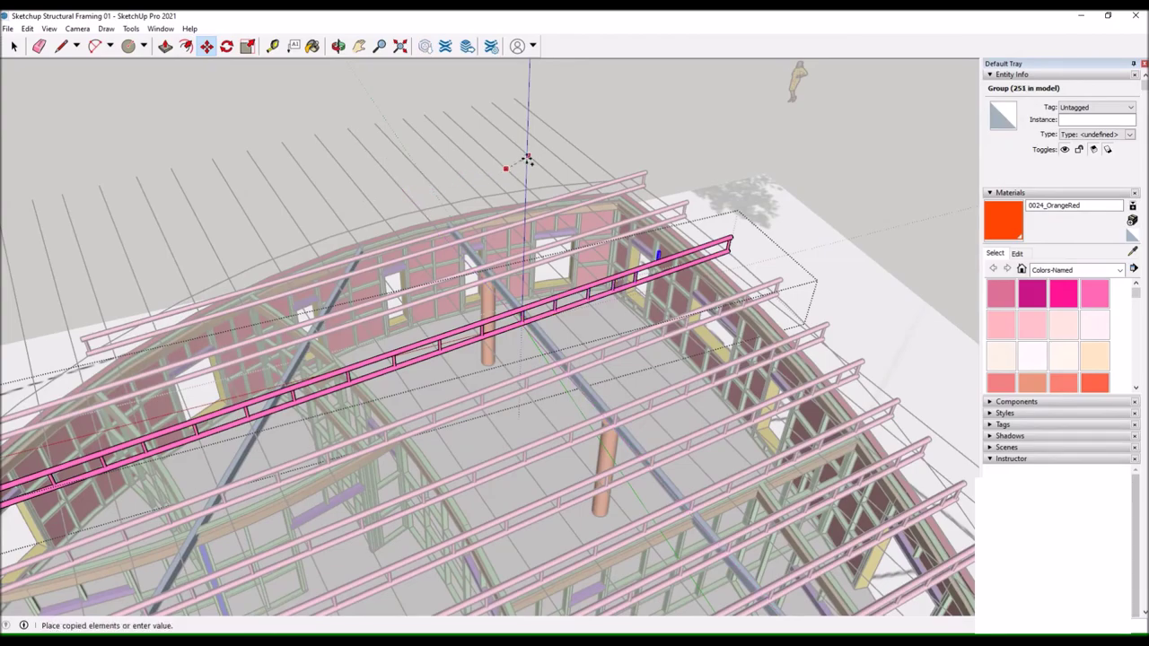
left_click(579, 152)
left_click_drag(579, 153, 507, 545)
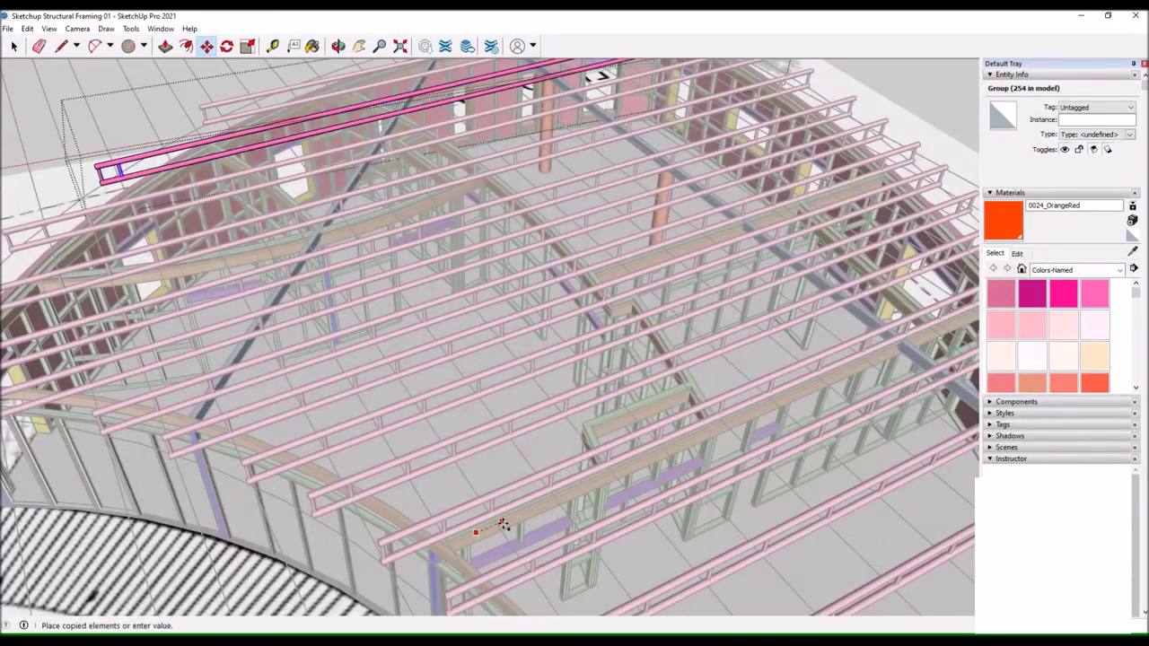
Place a truss copy near the curved wall.
scroll("up", 3)
scroll("down", 3)
scroll("up", 3)
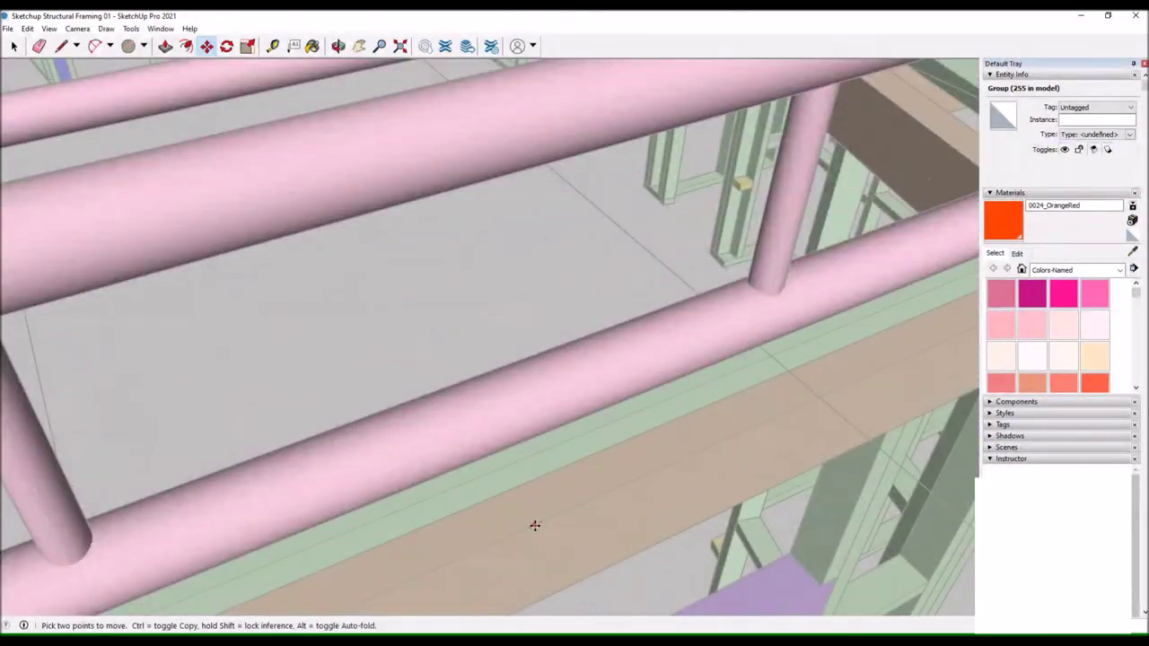
scroll("down", 3)
scroll("down", 3)
scroll("down", 3)
scroll("up", 3)
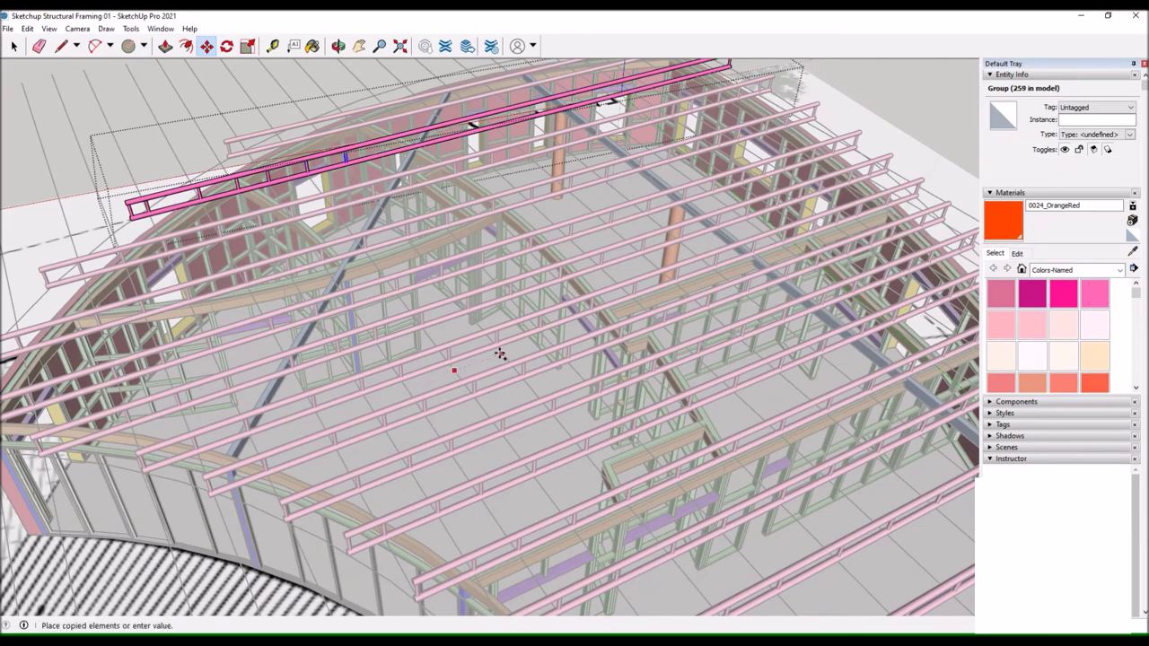
scroll("down", 3)
scroll("up", 3)
left_click(596, 446)
left_click_drag(596, 446, 379, 520)
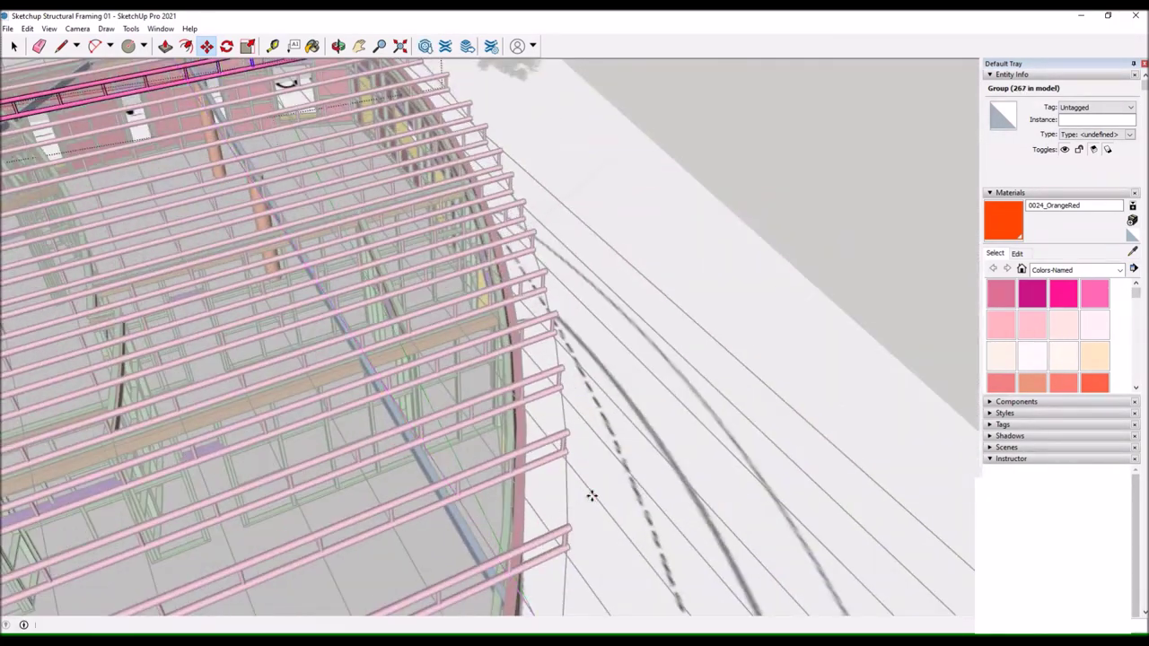
Restart Move with Ctrl copying from a new start point on the truss.
left_click(615, 489)
left_click_drag(682, 455, 632, 490)
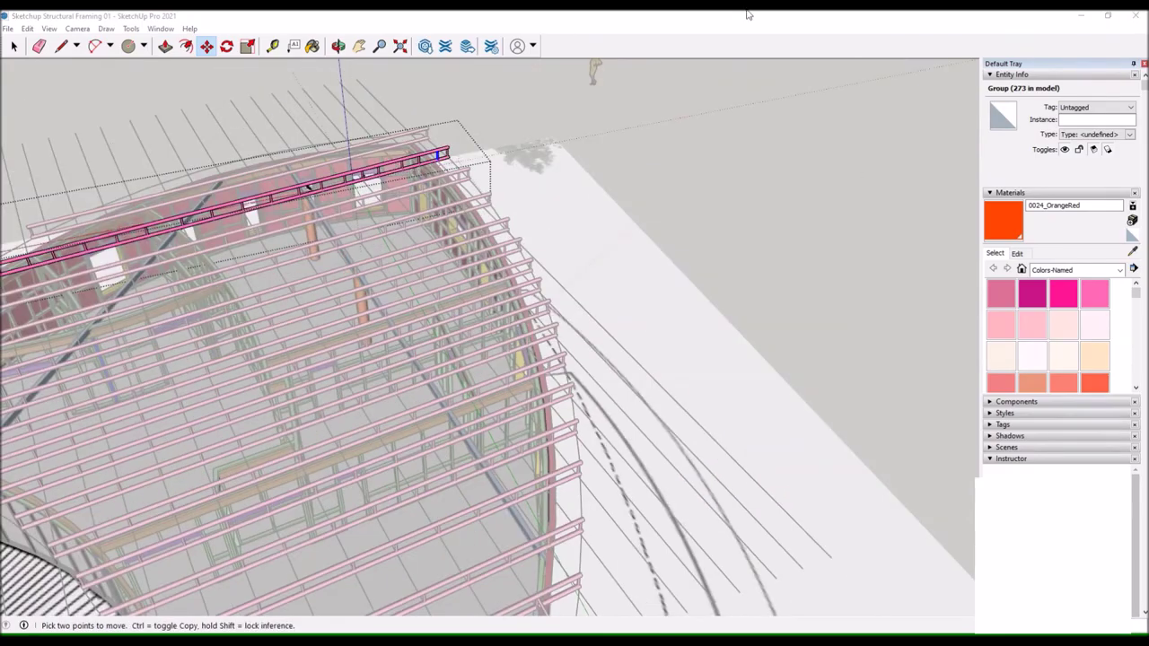
key("m")
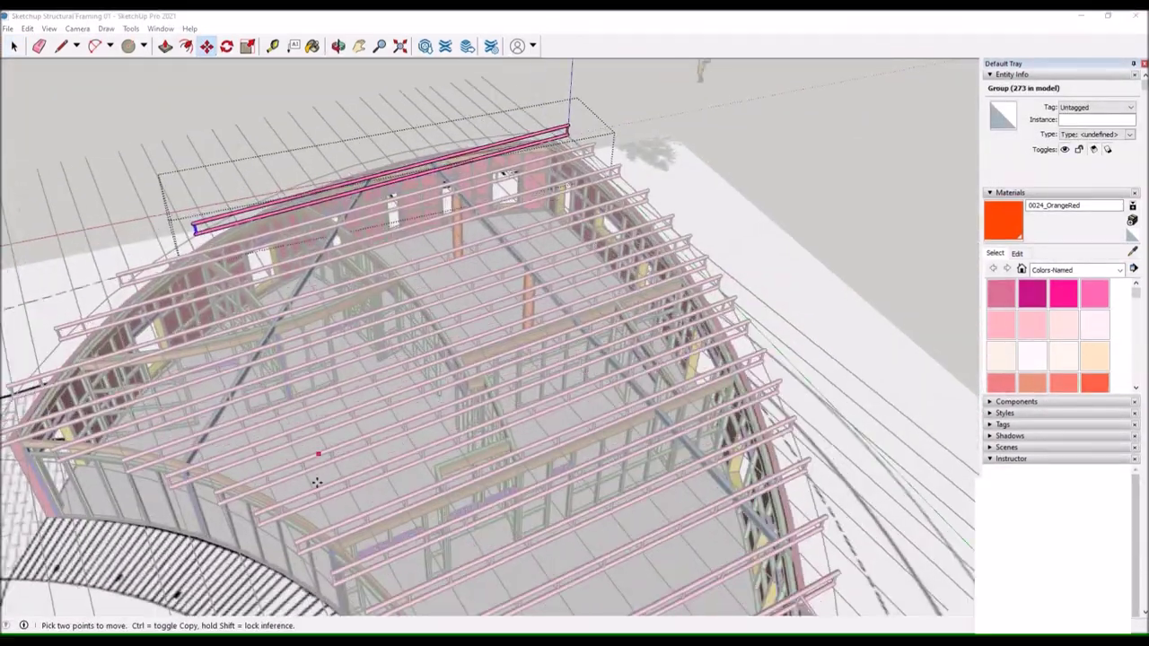
scroll("up", 3)
left_click(389, 519)
key("ctrl")
scroll("down", 3)
scroll("up", 3)
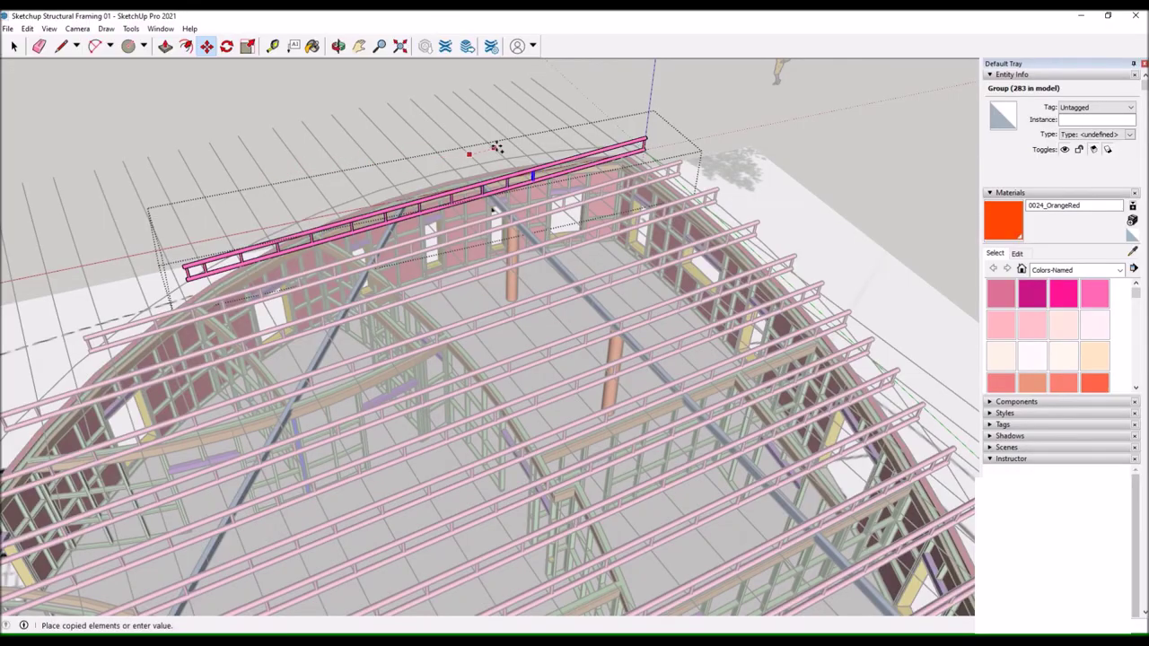
scroll("up", 3)
scroll("down", 3)
left_click_drag(46, 64, 244, 16)
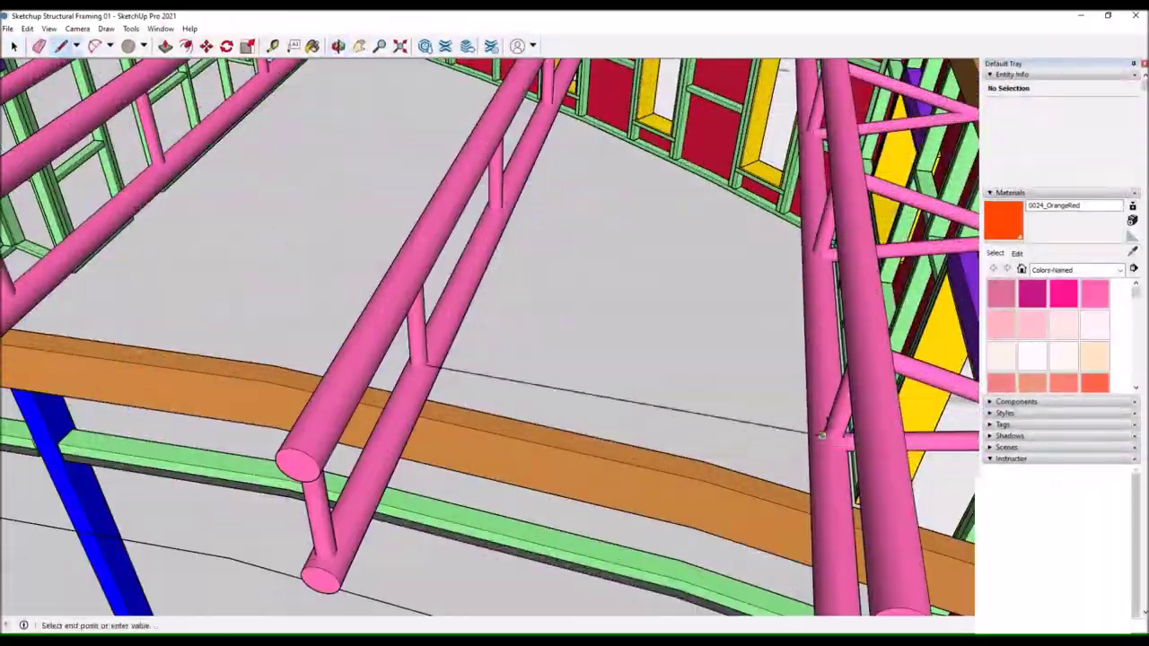
Draw guide lines between two neighbouring trusses and undo the accidental face.
left_click(426, 366)
left_click_drag(426, 366, 483, 372)
left_click_drag(482, 309, 833, 482)
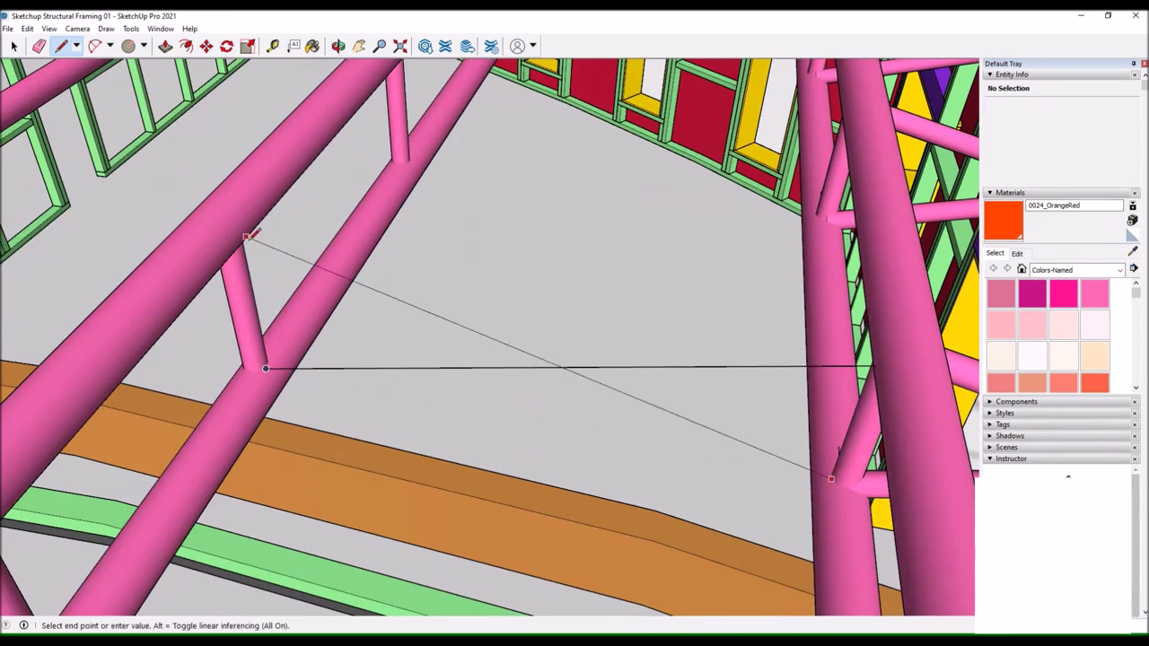
scroll("down", 3)
left_click(257, 257)
left_click_drag(256, 257, 357, 359)
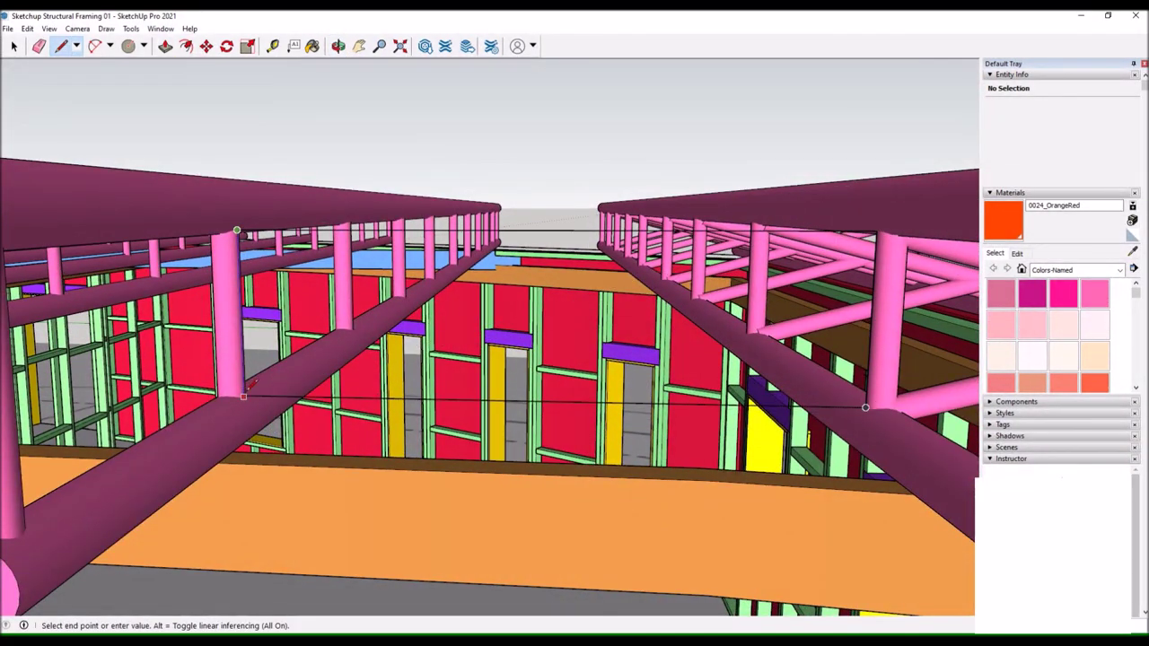
left_click_drag(243, 395, 257, 344)
left_click(258, 344)
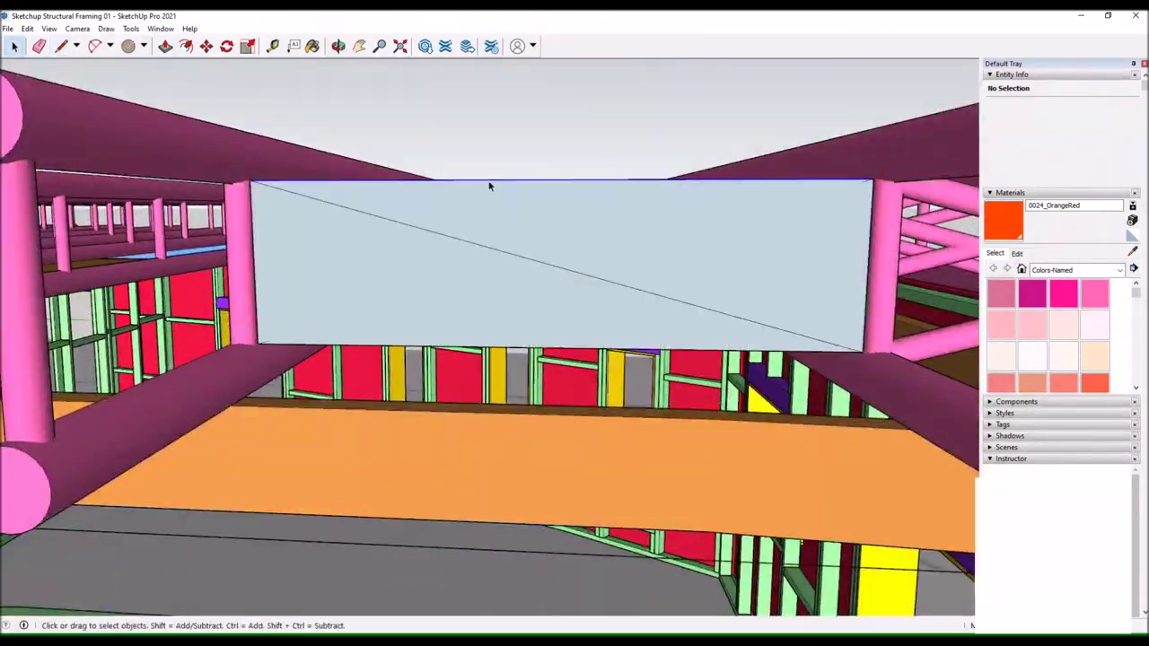
key("ctrl+z")
left_click(254, 261)
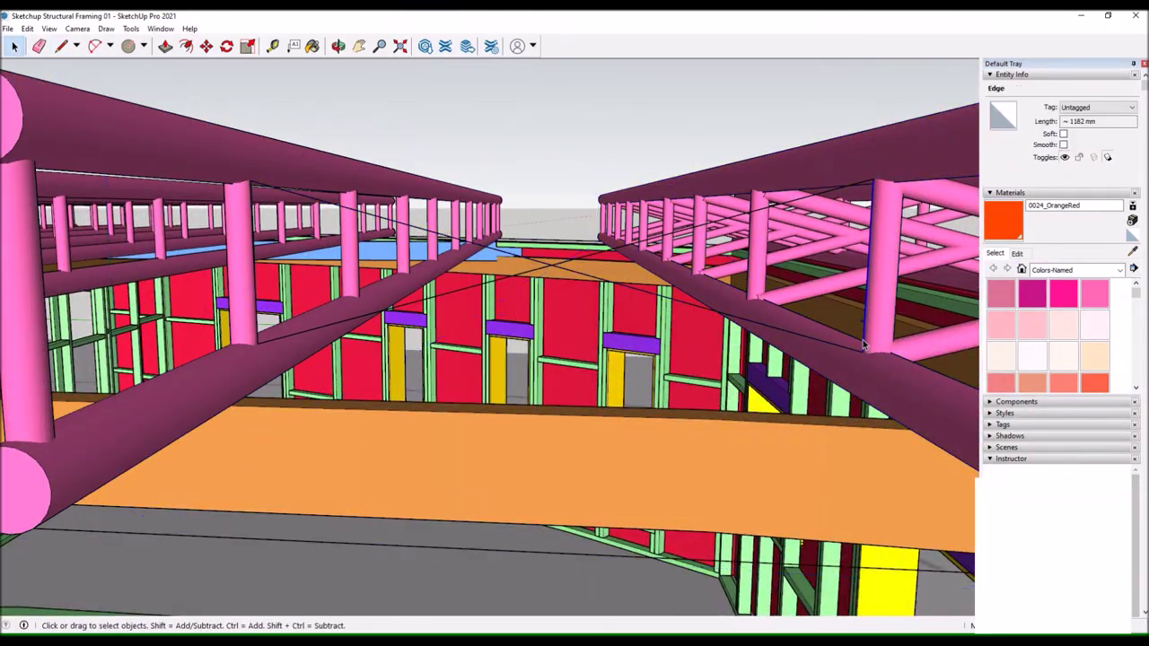
left_click_drag(917, 306, 341, 389)
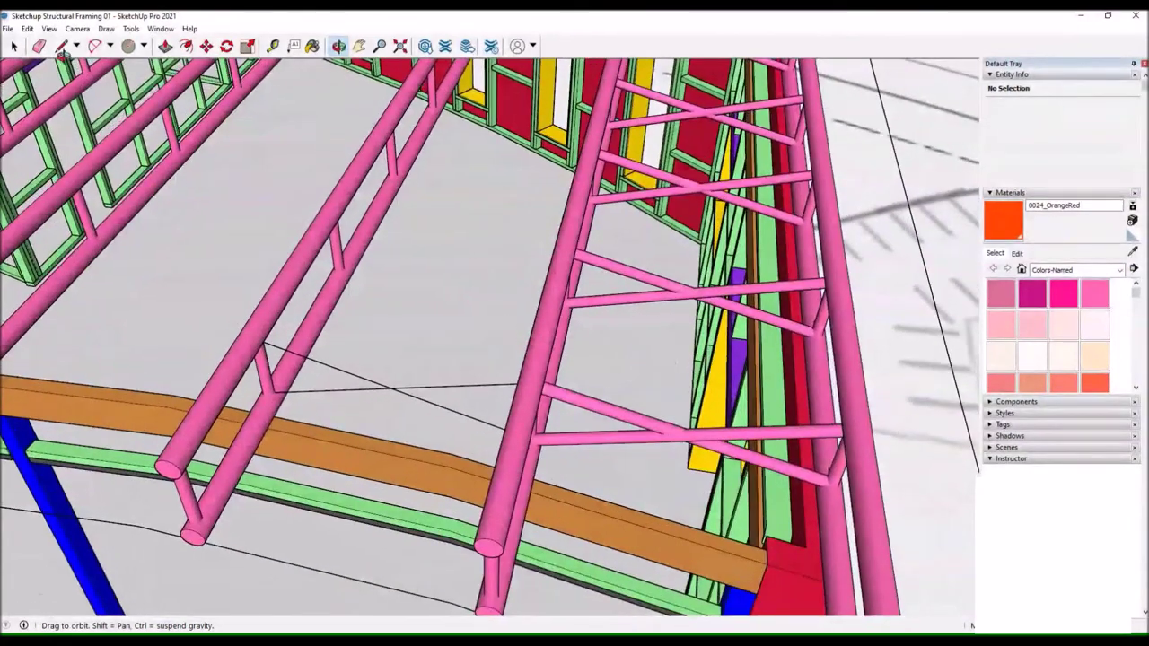
Draw a diagonal line at the truss joint and sweep a circle along it with Follow Me.
key("l")
left_click(341, 389)
scroll("up", 3)
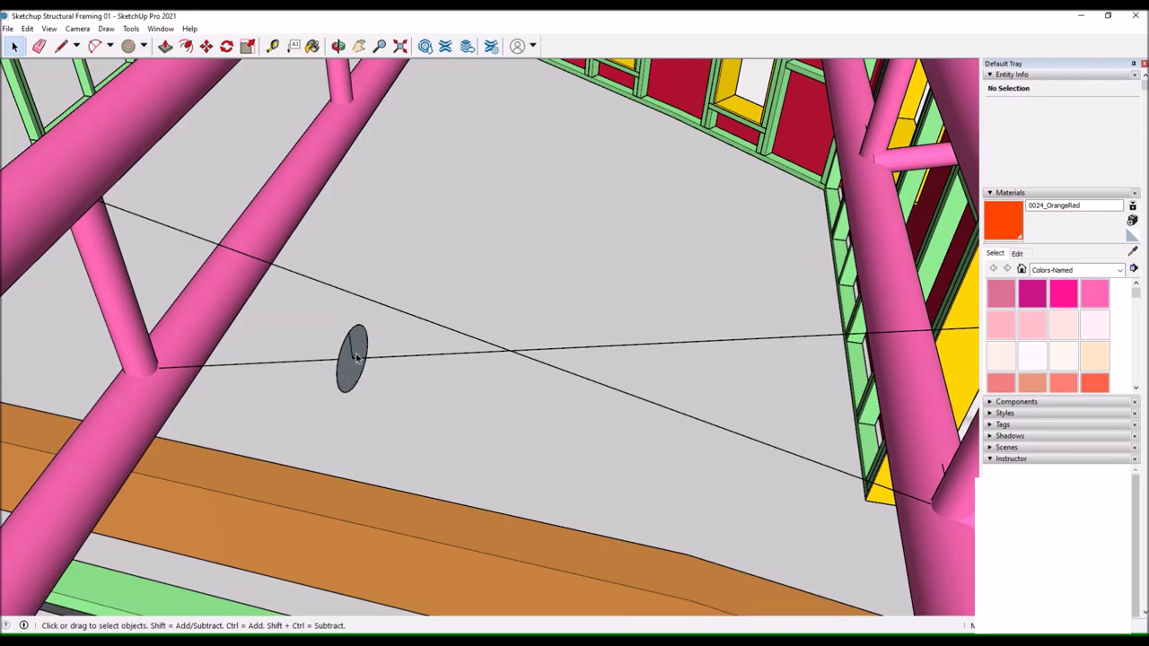
left_click(186, 46)
left_click_drag(356, 357, 844, 340)
left_click_drag(592, 296, 464, 303)
scroll("up", 3)
key("c")
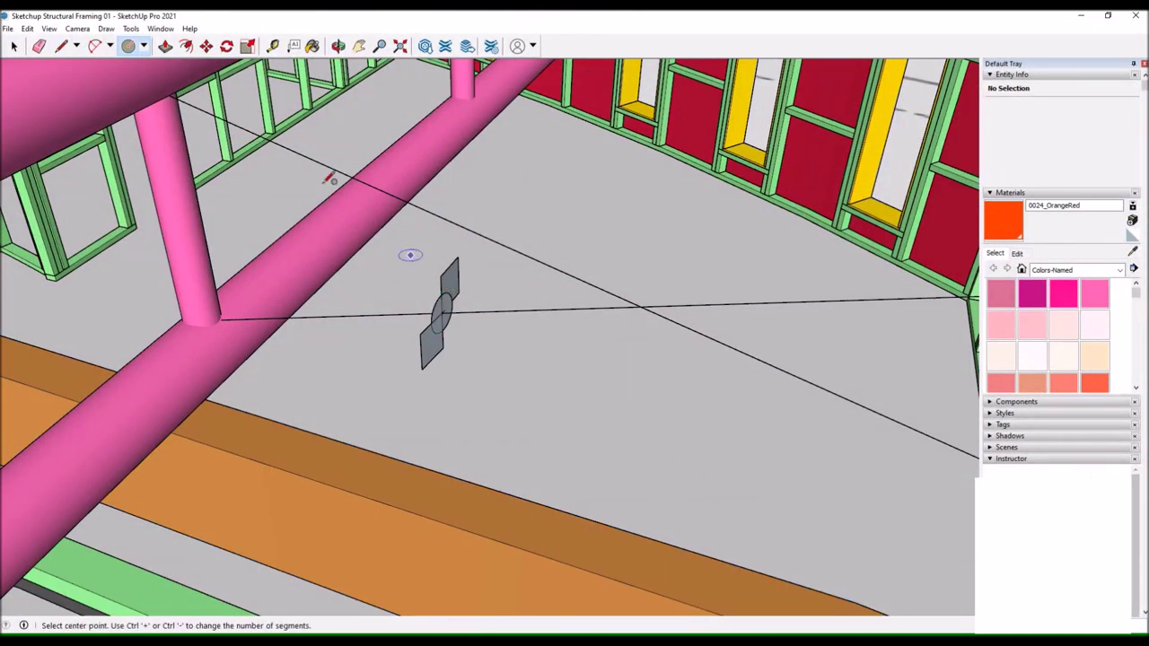
key("space")
left_click(450, 299)
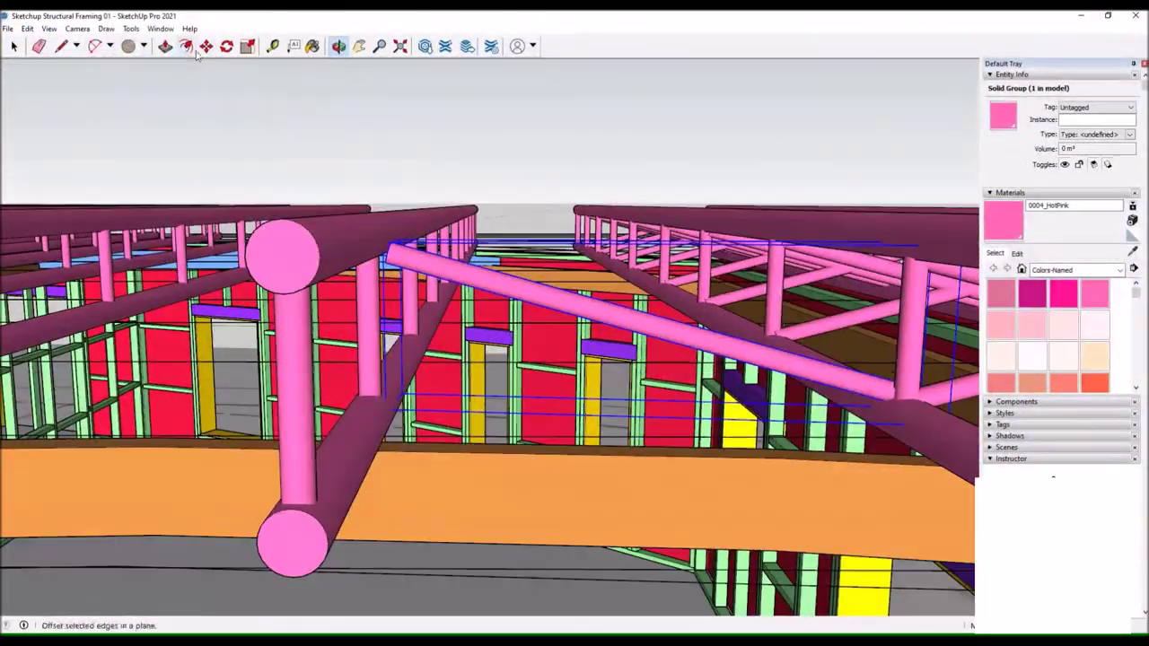
Paste a copy of the brace and rotate it about its lower end into a crossing diagonal.
left_click(293, 543)
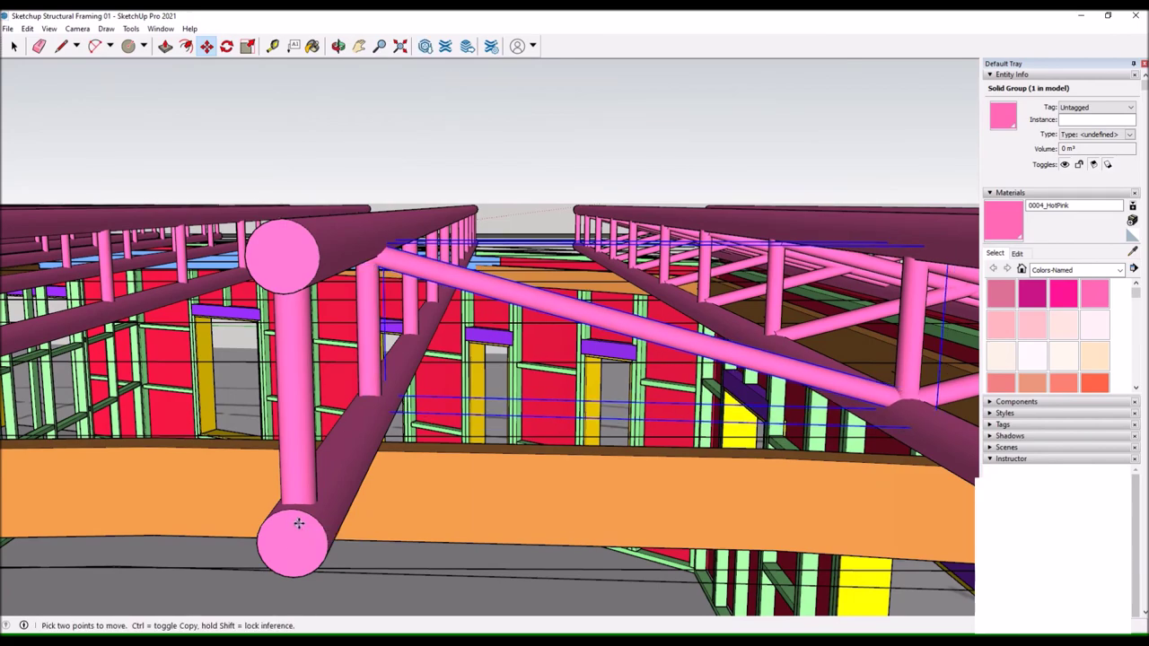
key("ctrl+v")
left_click(290, 549)
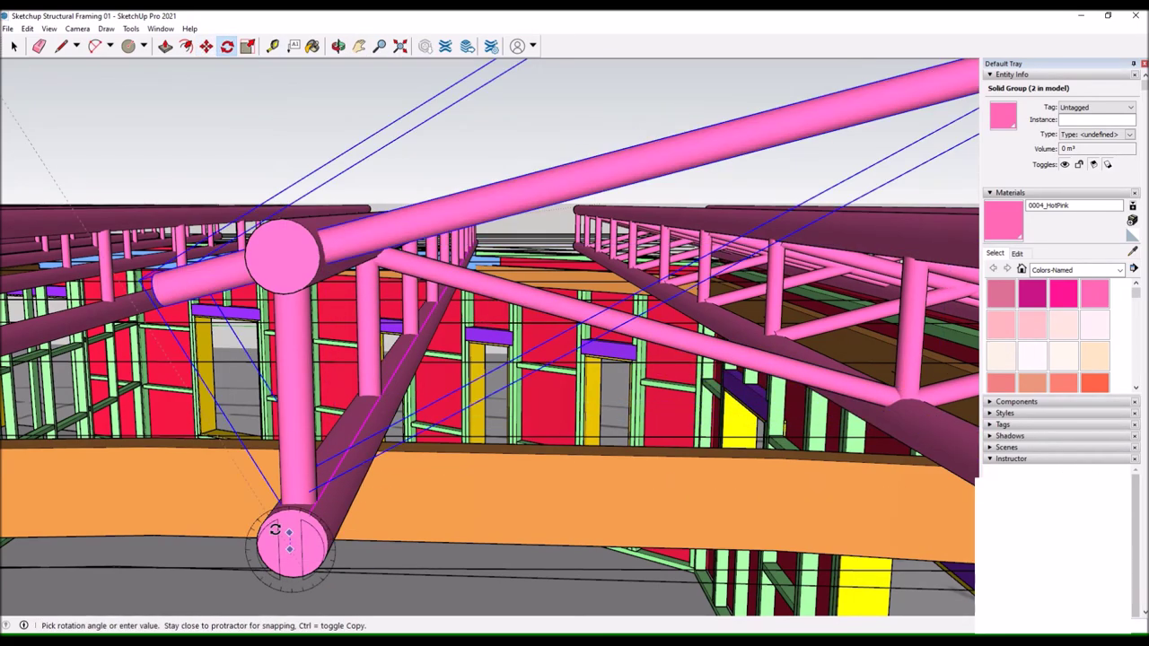
key("m")
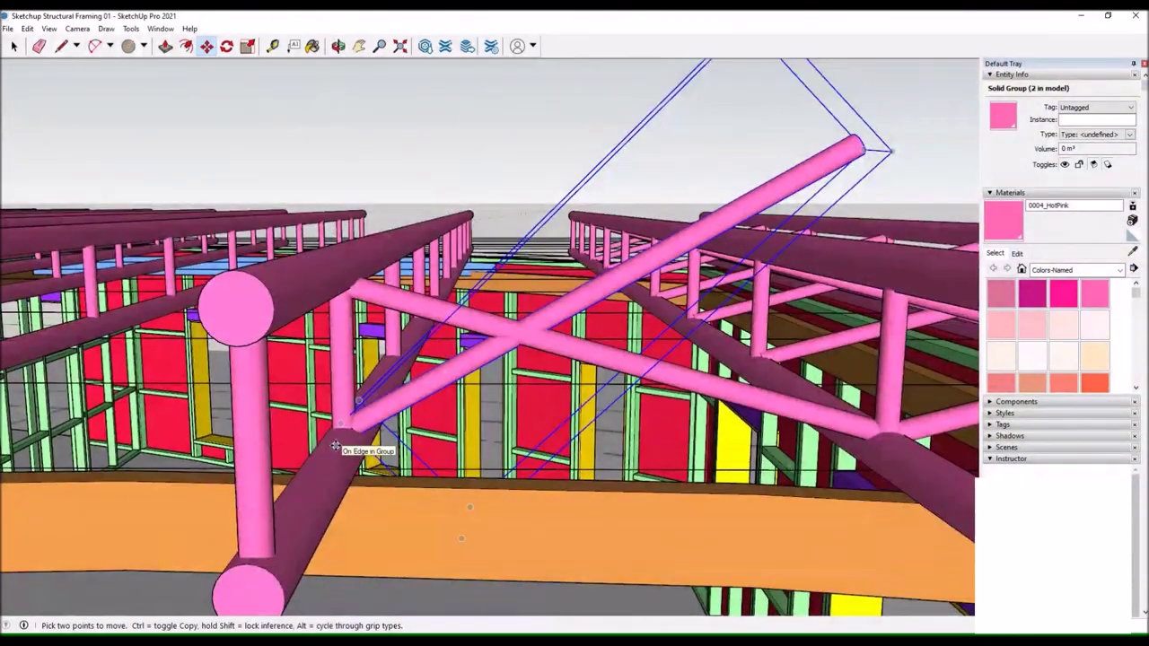
left_click_drag(372, 400, 366, 426)
key("q")
left_click_drag(370, 508, 318, 521)
left_click(318, 521)
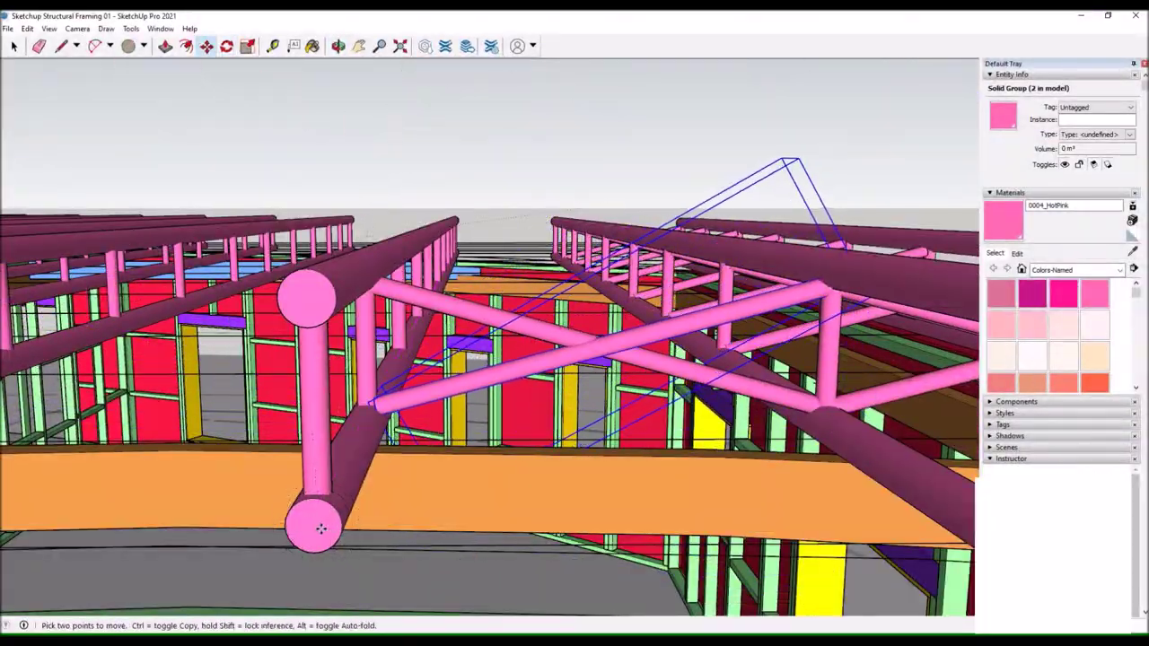
left_click_drag(311, 529, 377, 386)
Select the braced group and start a Ctrl-move copy of it.
left_click(341, 376)
key("m")
key("ctrl")
left_click(252, 395)
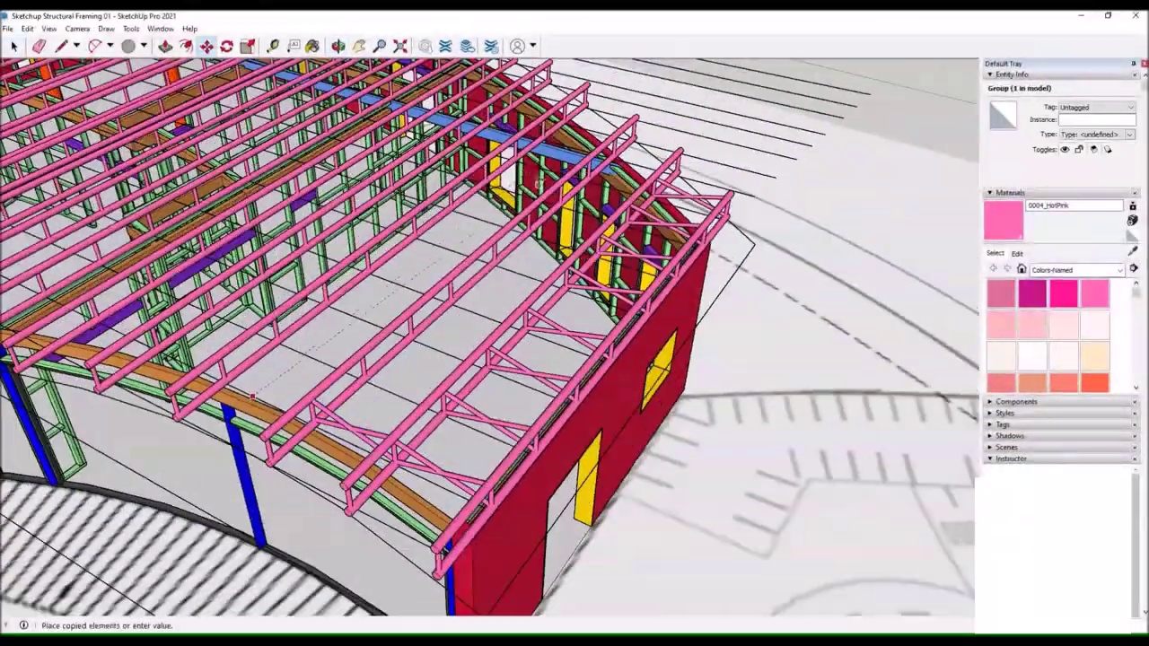
left_click(337, 46)
left_click_drag(337, 107, 188, 68)
scroll("down", 3)
left_click_drag(269, 193, 386, 252)
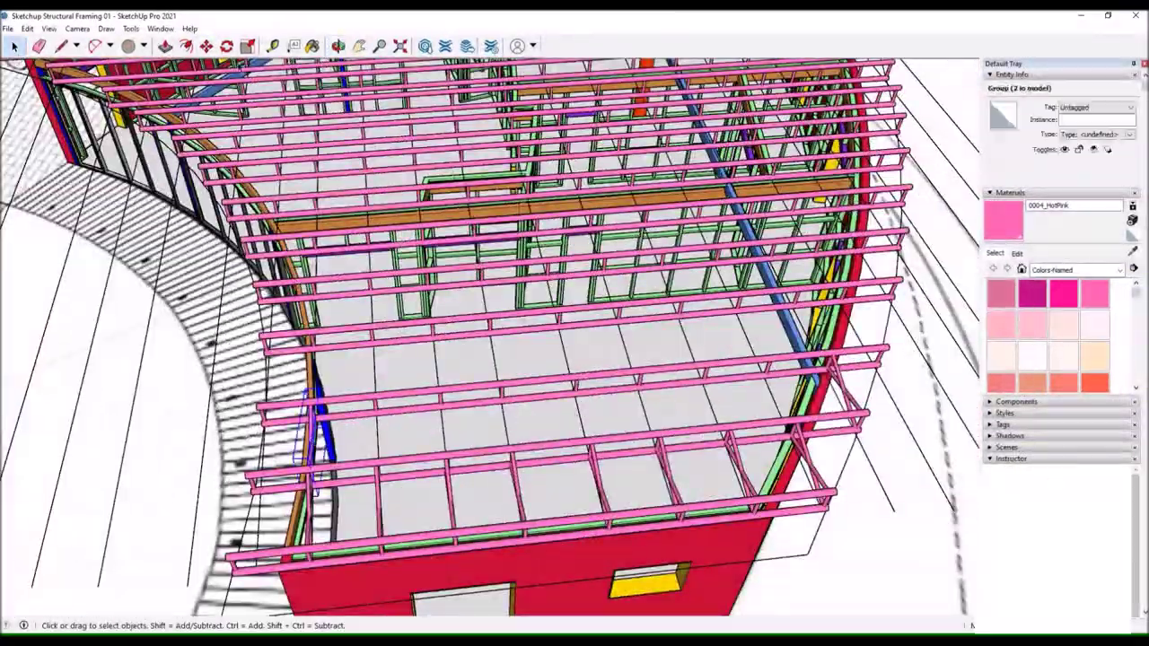
Select a group near the end truss to move, reviewing the roof from a wide oblique view.
left_click(303, 420)
key("m")
scroll("up", 3)
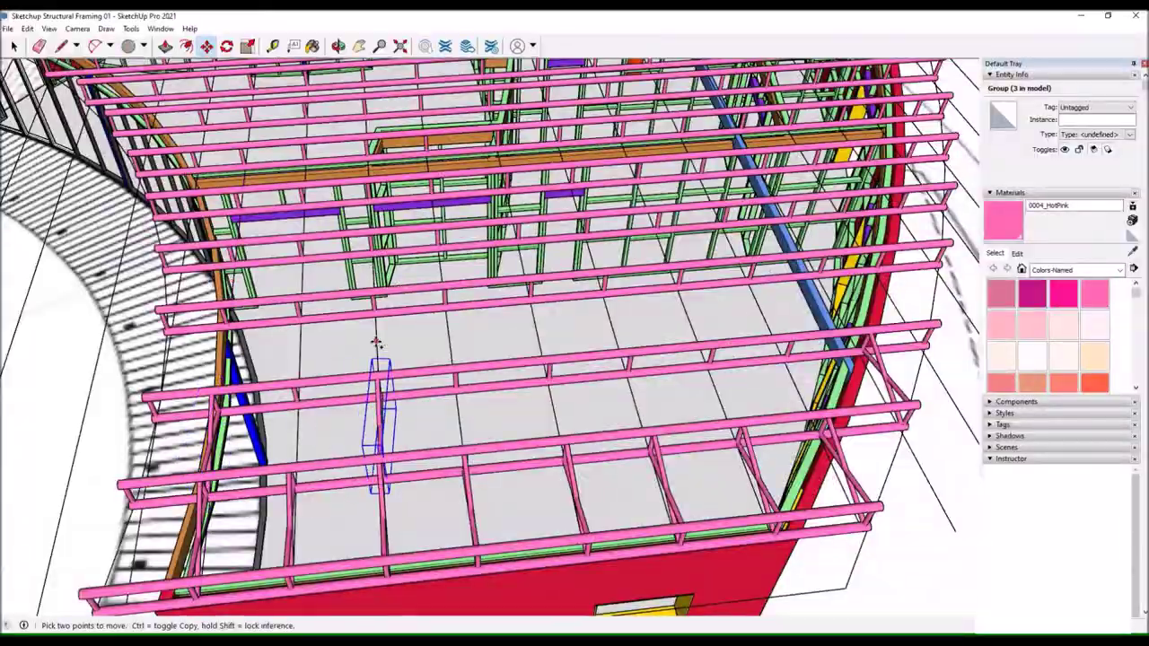
left_click_drag(575, 359, 902, 607)
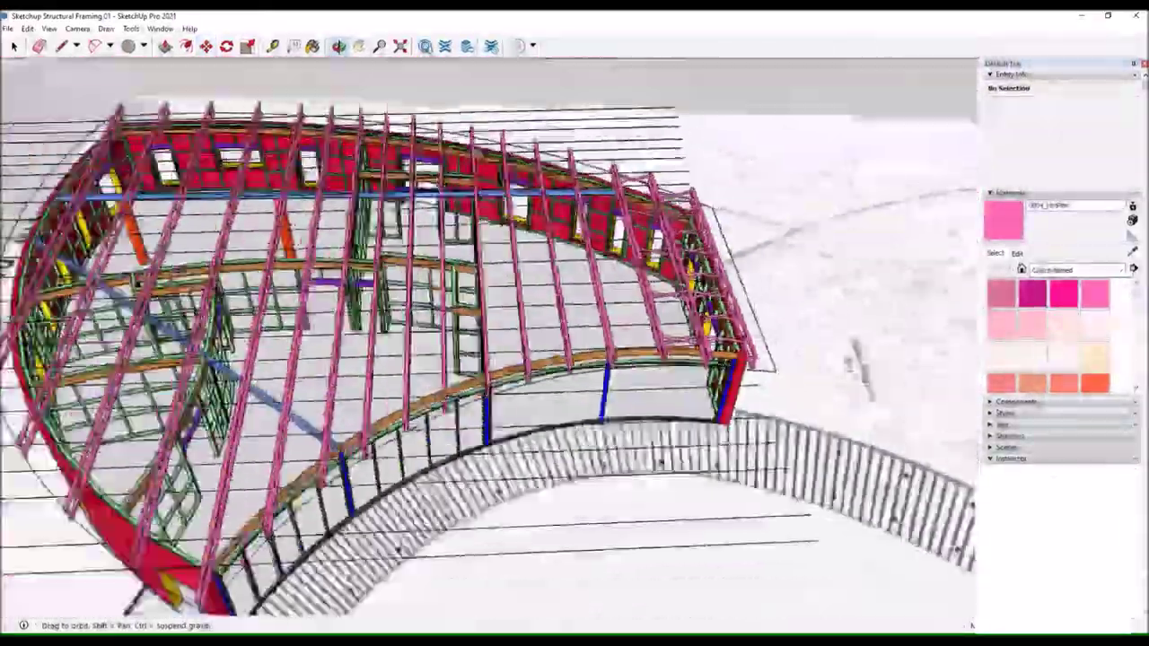
scroll("up", 3)
scroll("up", 3)
key("l")
scroll("up", 3)
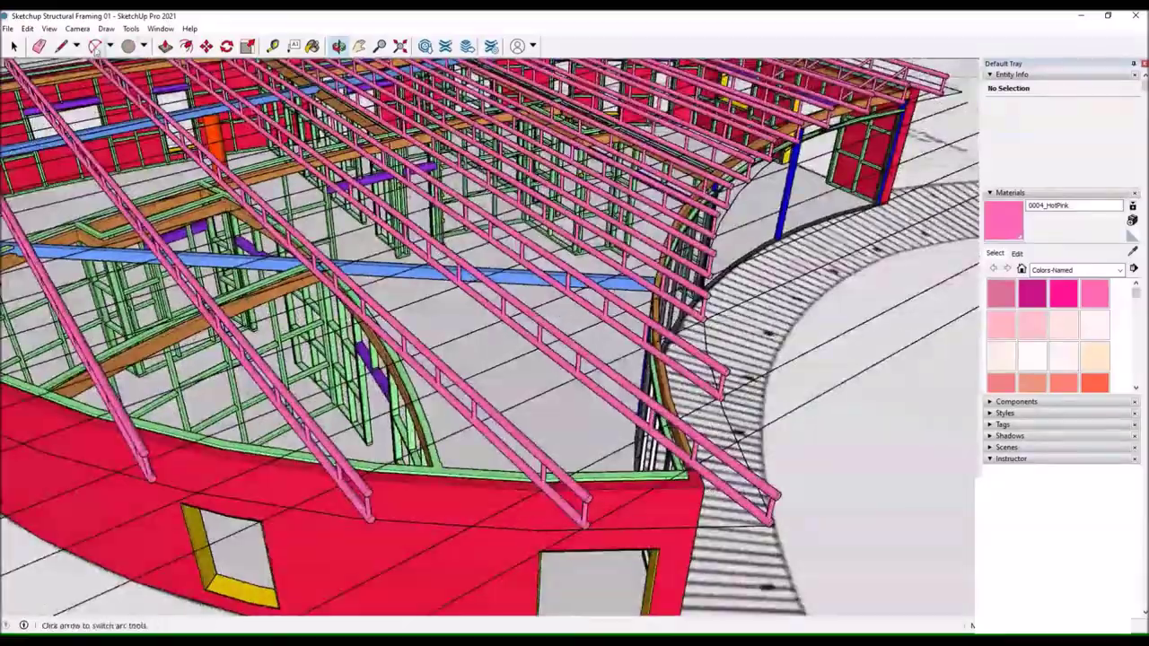
scroll("up", 3)
scroll("down", 3)
left_click_drag(561, 381, 349, 326)
scroll("up", 3)
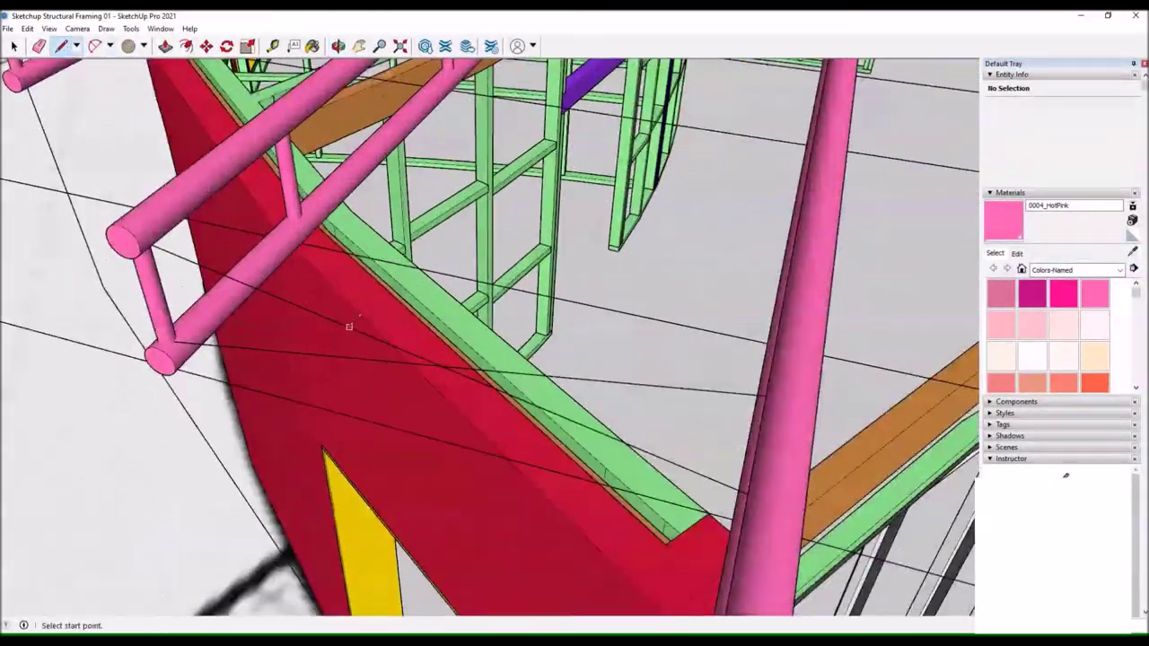
Sweep a circle profile along the diagonal brace line into a white tube and inspect it.
scroll("up", 3)
key("c")
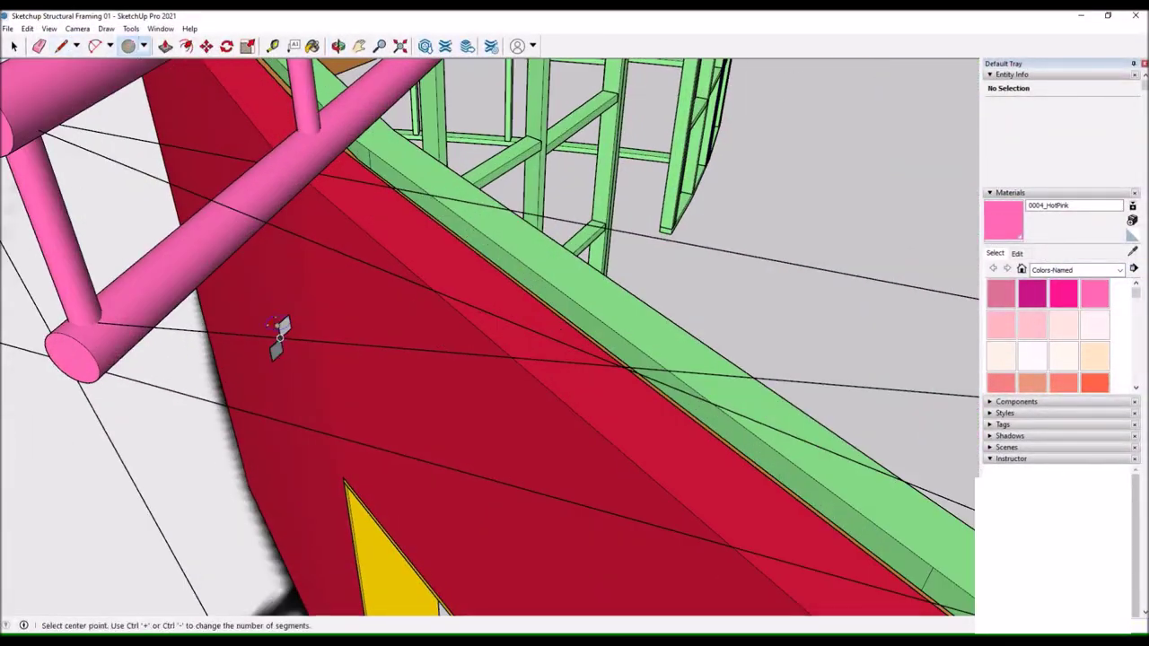
left_click(154, 138)
left_click_drag(180, 348, 534, 377)
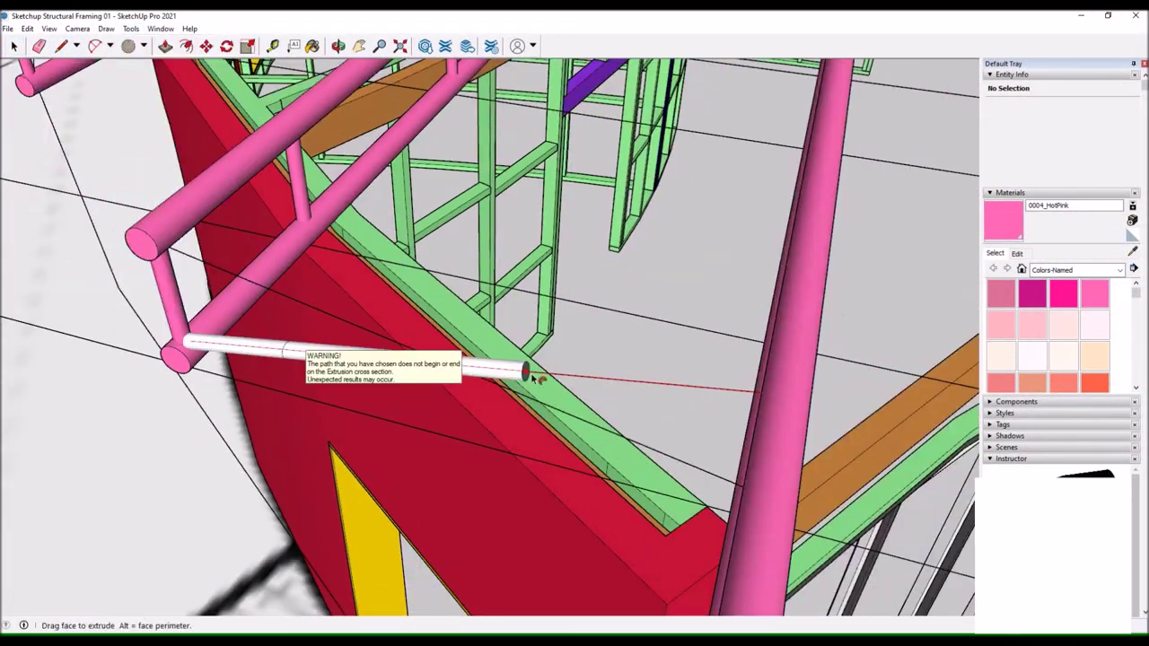
key("p")
left_click_drag(754, 390, 538, 359)
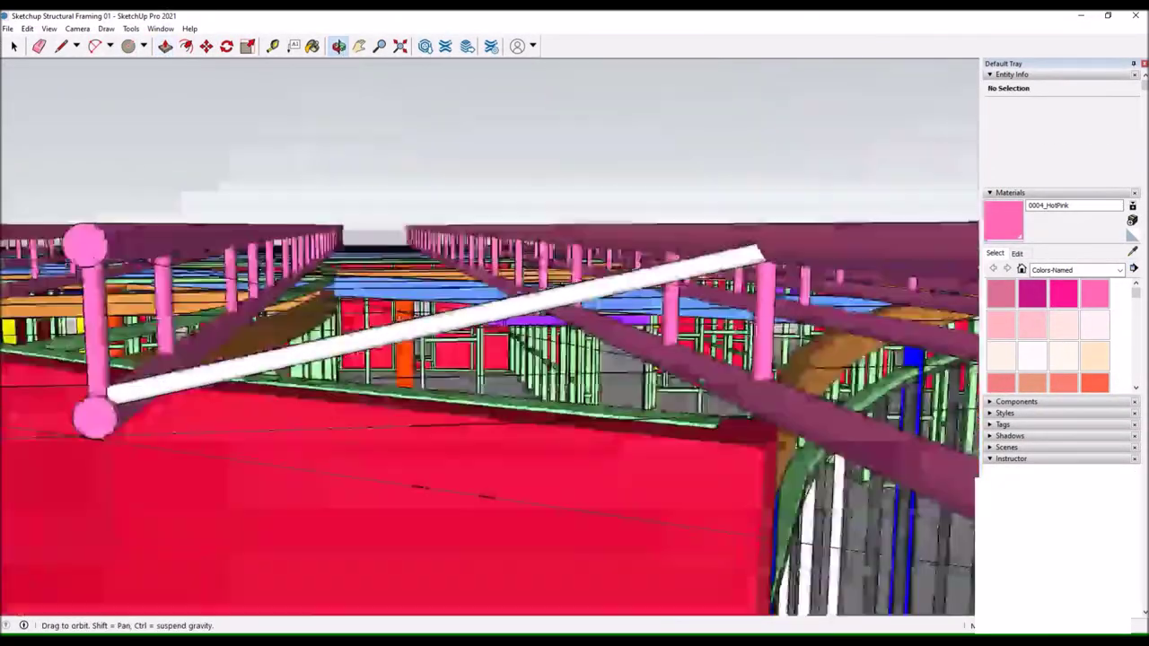
left_click_drag(356, 82, 386, 370)
Set up for the second brace tube and zoom out to frame the whole roof framing.
key("l")
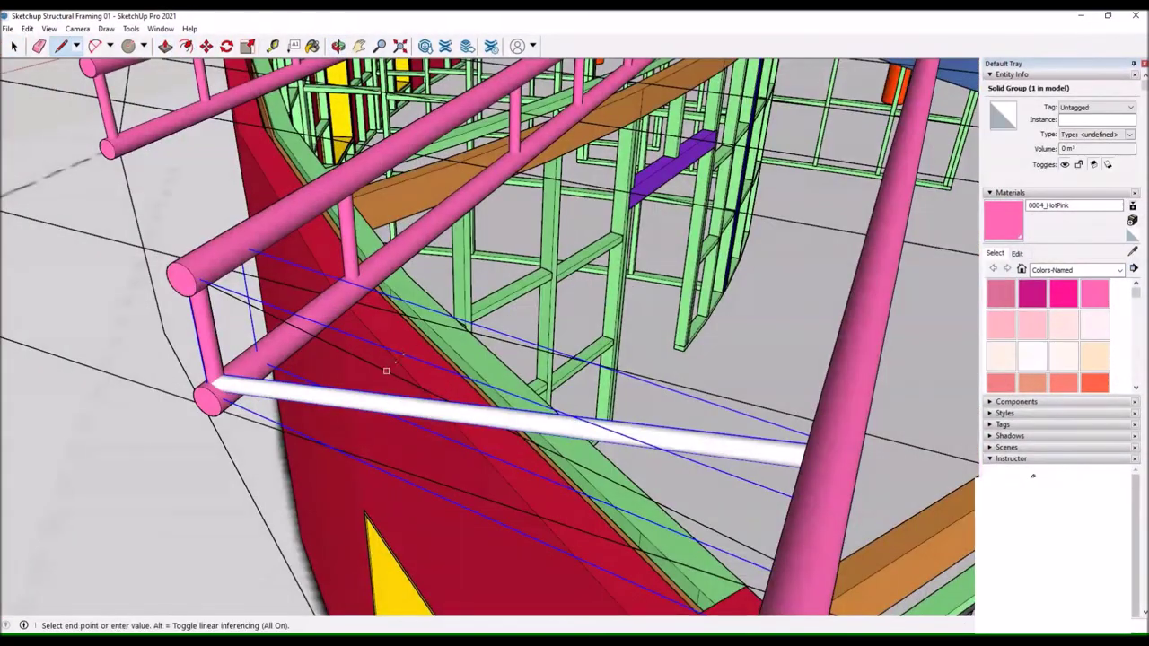
scroll("up", 3)
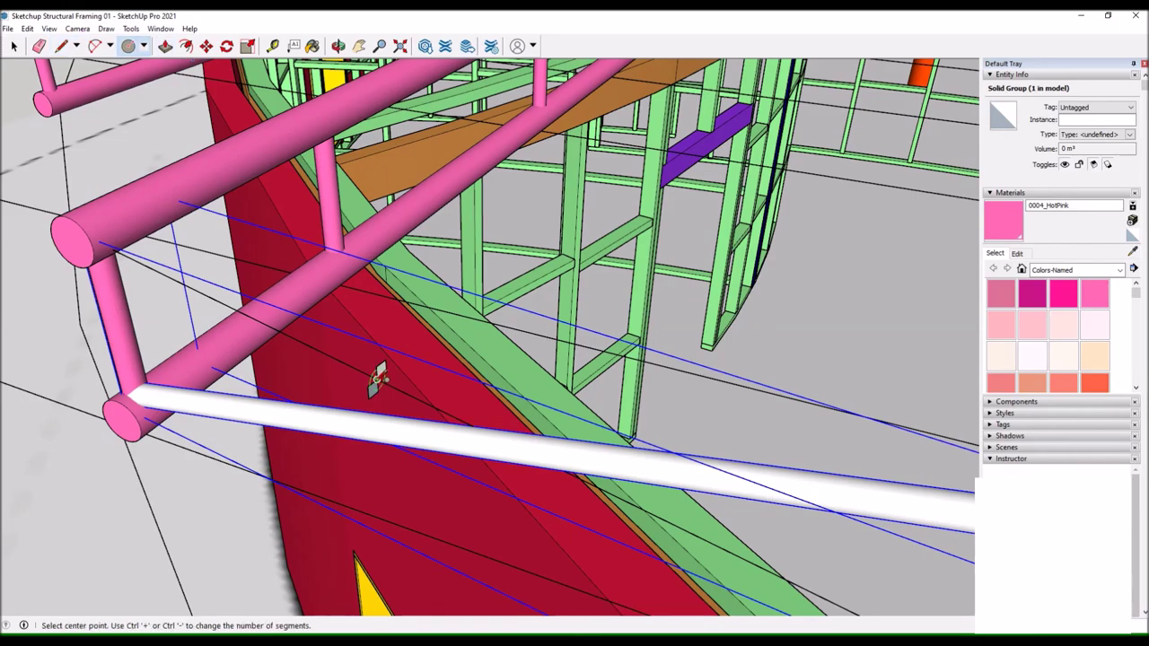
left_click_drag(396, 411, 27, 91)
key("p")
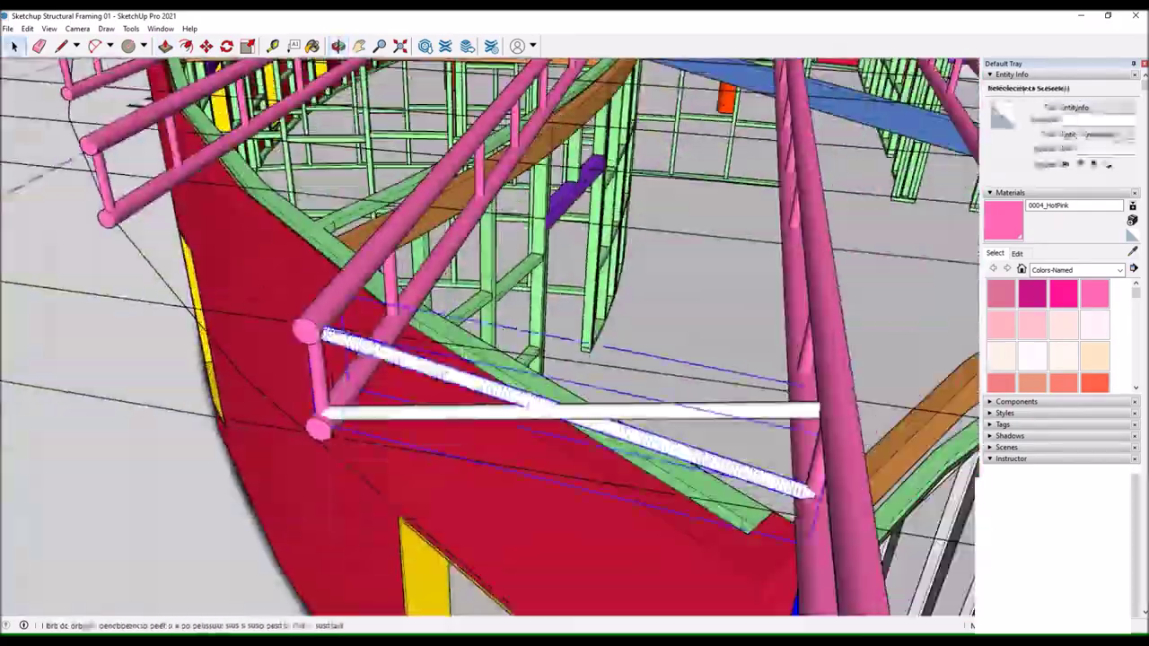
right_click(453, 406)
left_click(513, 526)
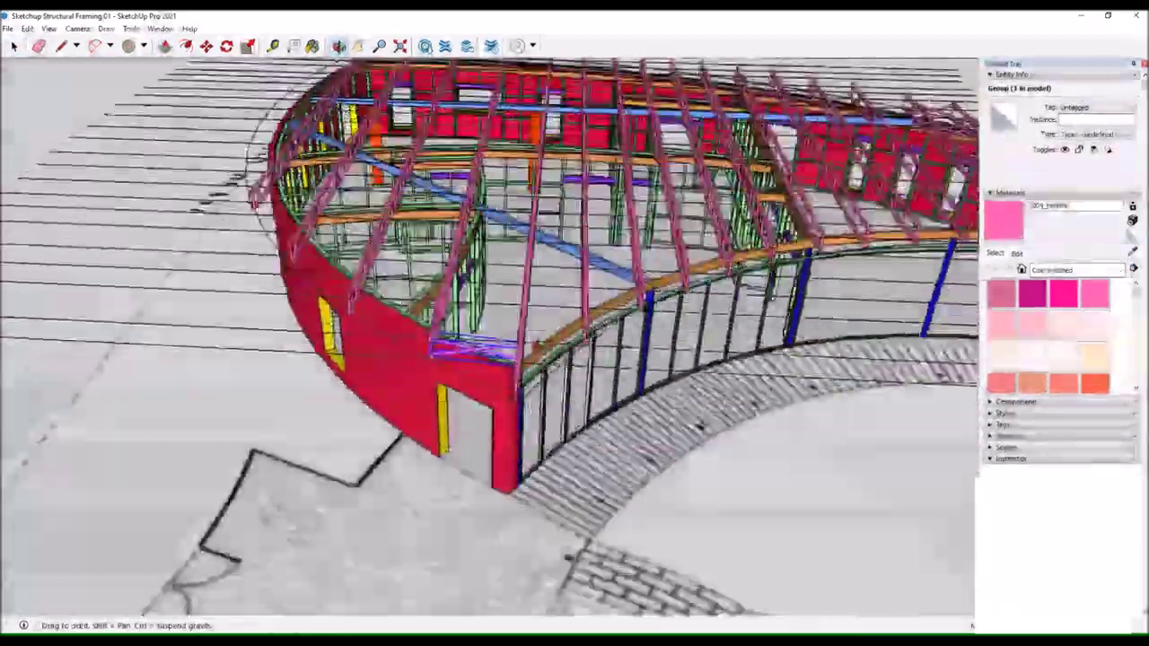
left_click_drag(485, 359, 628, 296)
Start moving a copy of the bracing from a near top-down view of the roof.
left_click_drag(519, 235, 15, 60)
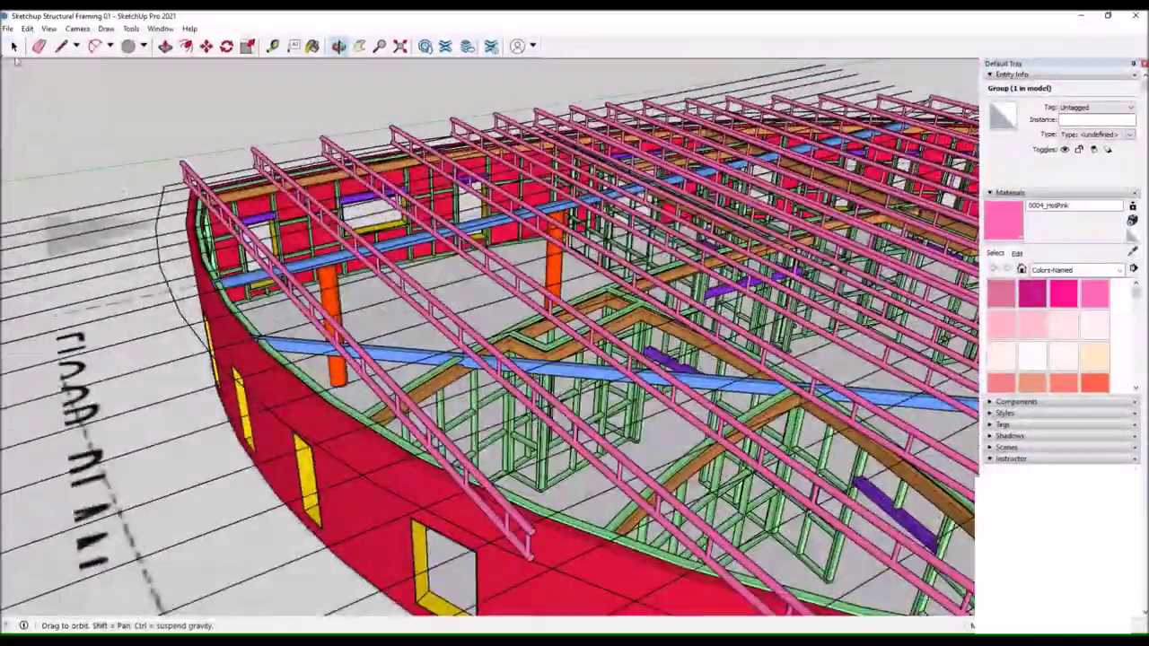
left_click_drag(167, 112, 359, 314)
scroll("up", 3)
key("m")
scroll("down", 3)
left_click_drag(667, 455, 556, 359)
scroll("up", 3)
scroll("down", 3)
left_click_drag(281, 57, 269, 84)
scroll("up", 3)
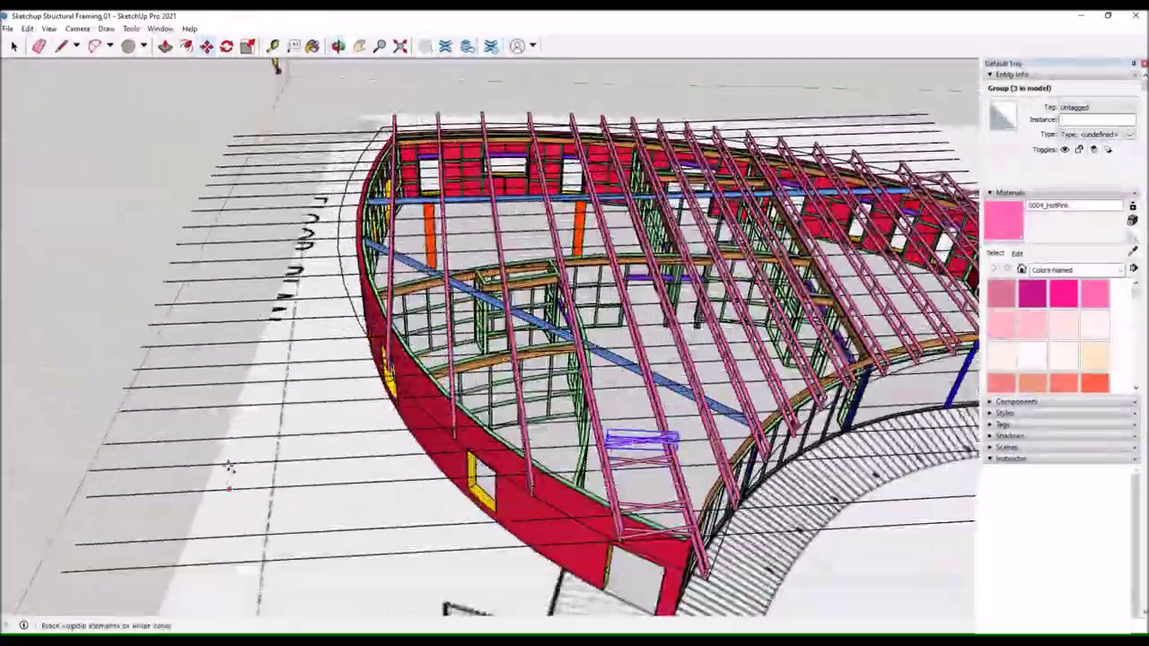
left_click_drag(245, 405, 243, 440)
Drop copies of the crossed tube bracing into the next gaps between pink trusses.
left_click(242, 440)
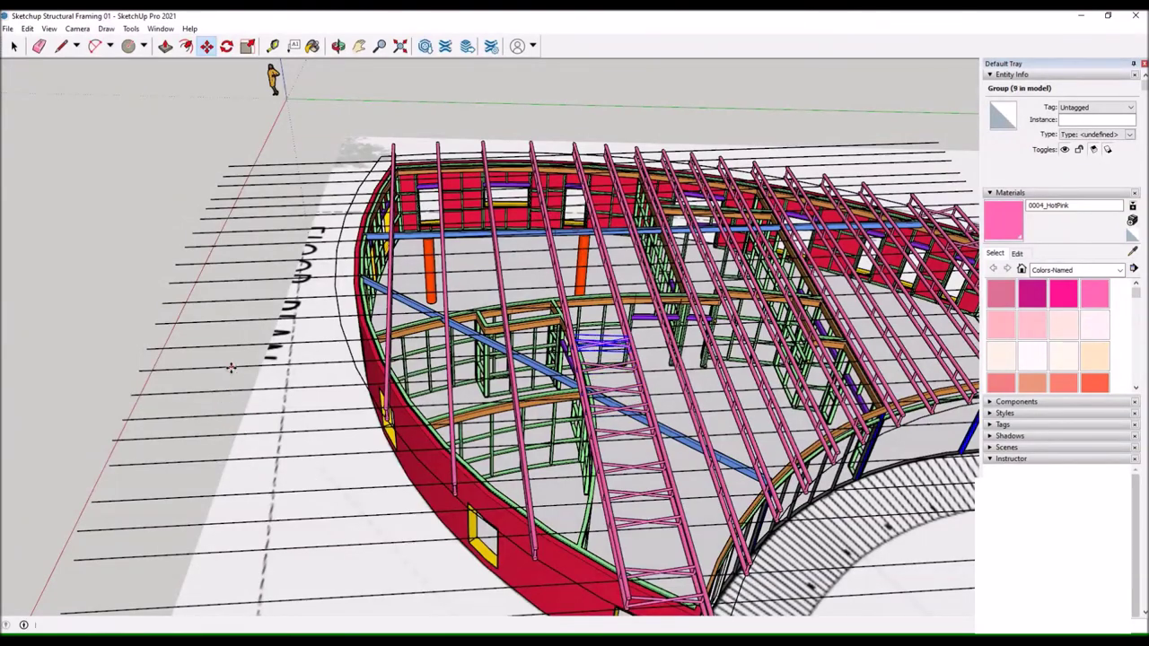
left_click_drag(232, 323, 217, 337)
left_click(217, 337)
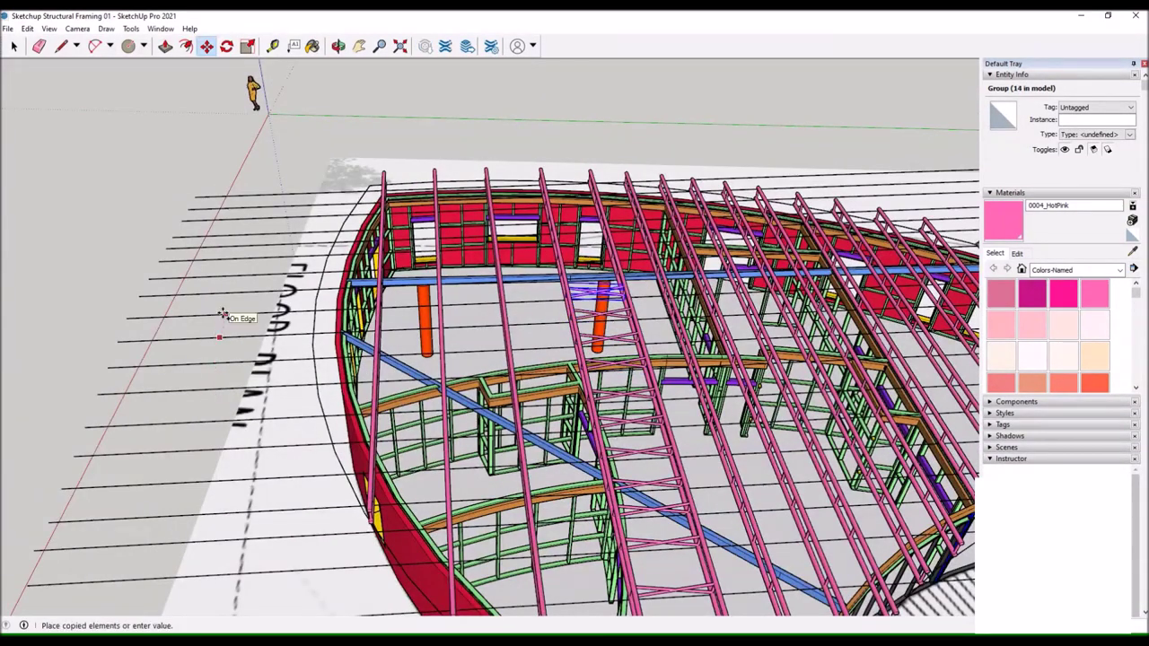
scroll("up", 3)
left_click(236, 271)
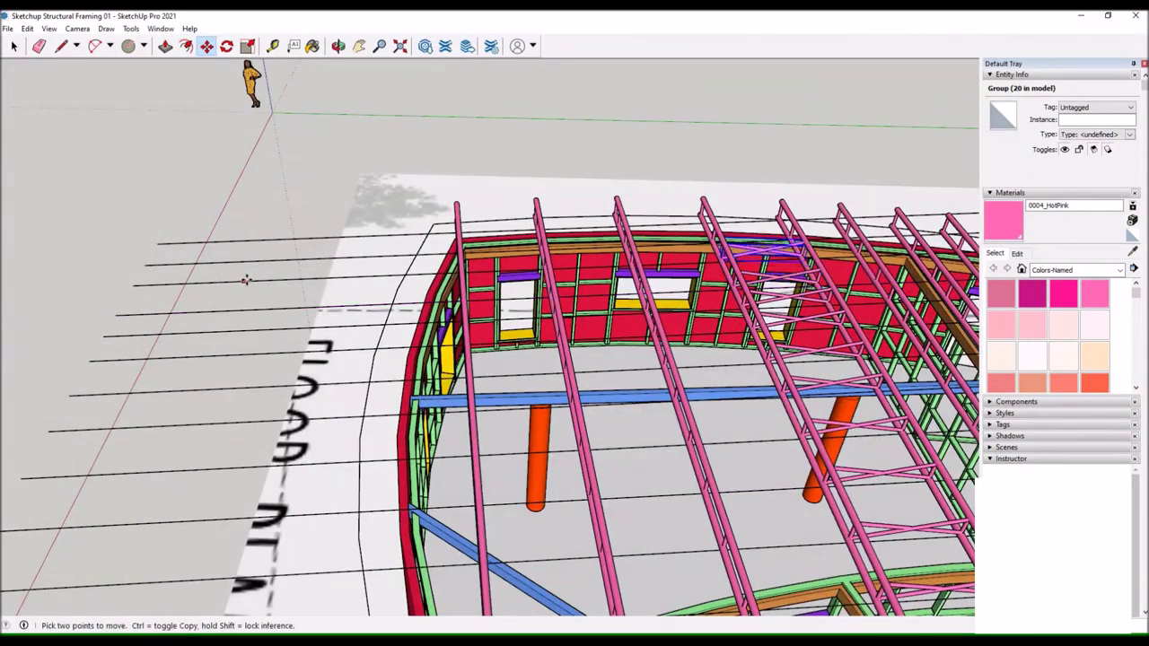
Orbit around the framed building to review all the copied bracing.
left_click_drag(245, 244, 162, 269)
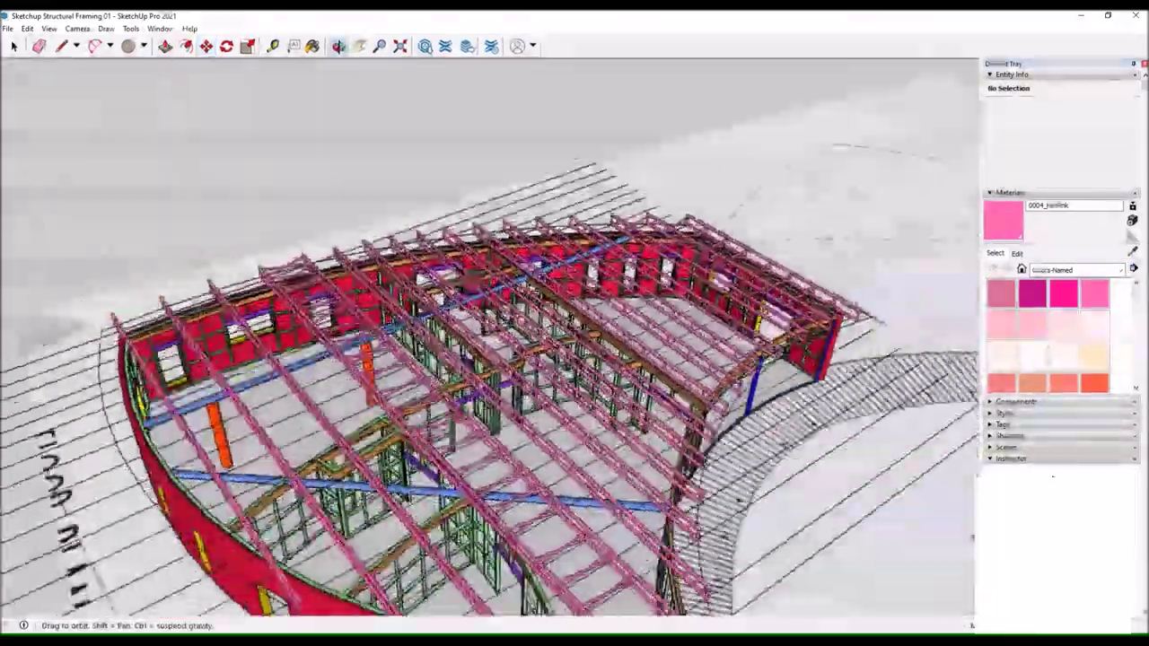
left_click_drag(593, 359, 542, 369)
scroll("down", 3)
left_click_drag(92, 243, 269, 269)
Draw a line from a truss end along the red wall and select the truss group.
key("l")
scroll("up", 3)
left_click(485, 510)
left_click(420, 561)
key("space")
left_click(476, 528)
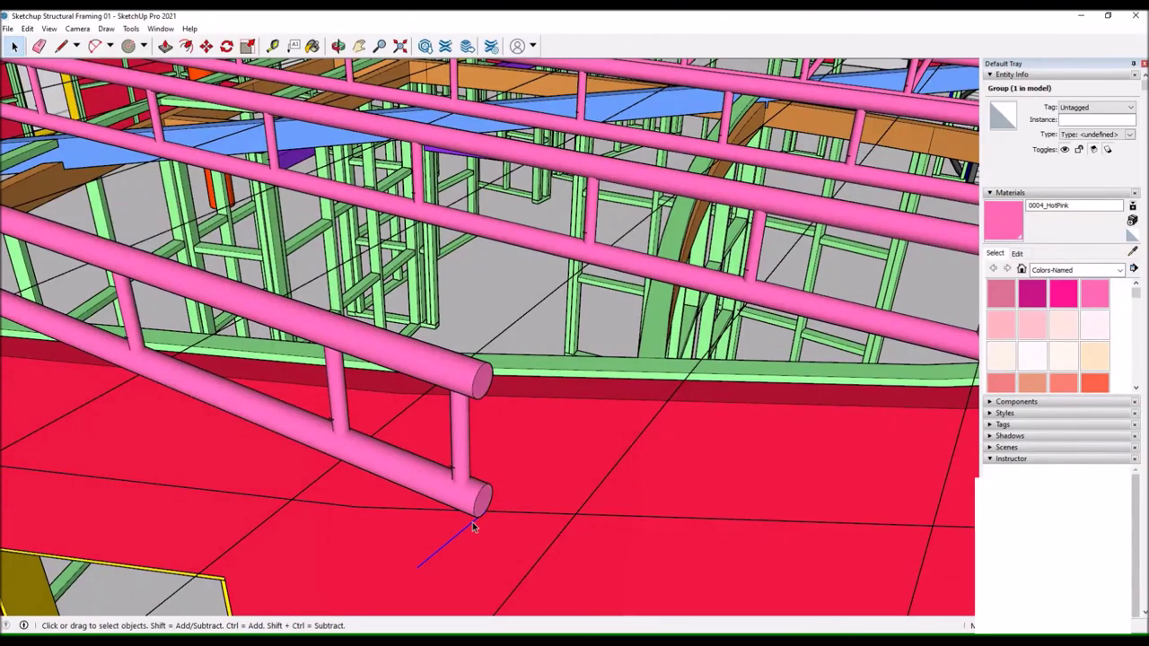
Select the curved edge along the top of the wall.
scroll("up", 3)
scroll("down", 3)
key("space")
left_click(449, 513)
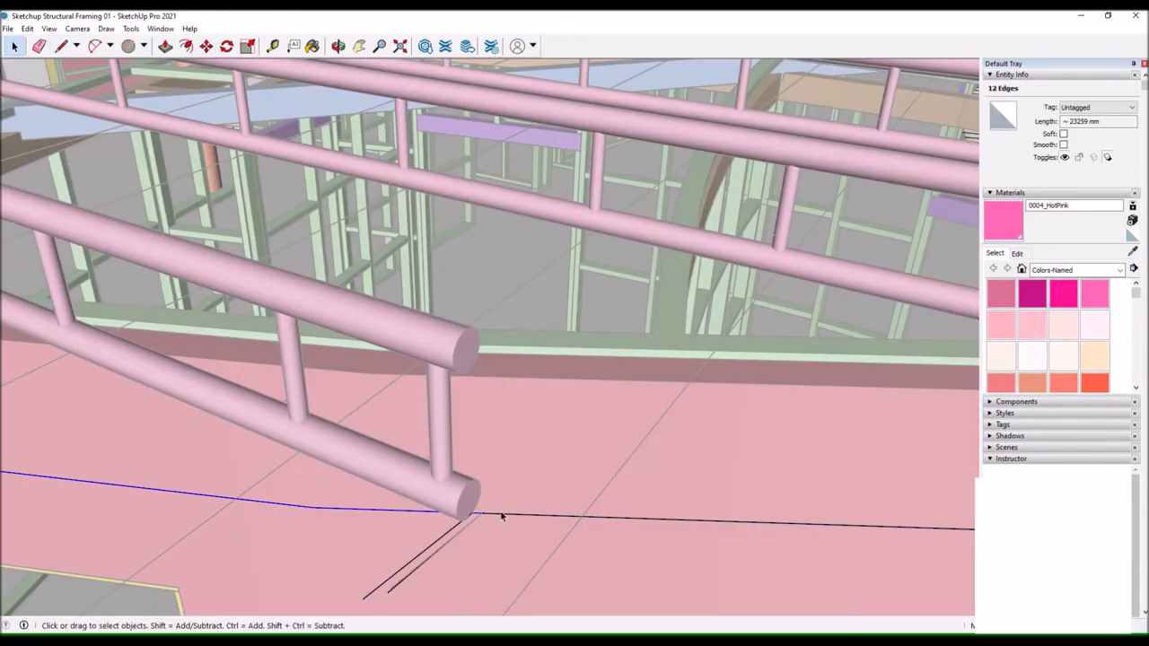
Orbit around the curved building and move in on the roof framing.
scroll("down", 3)
scroll("down", 3)
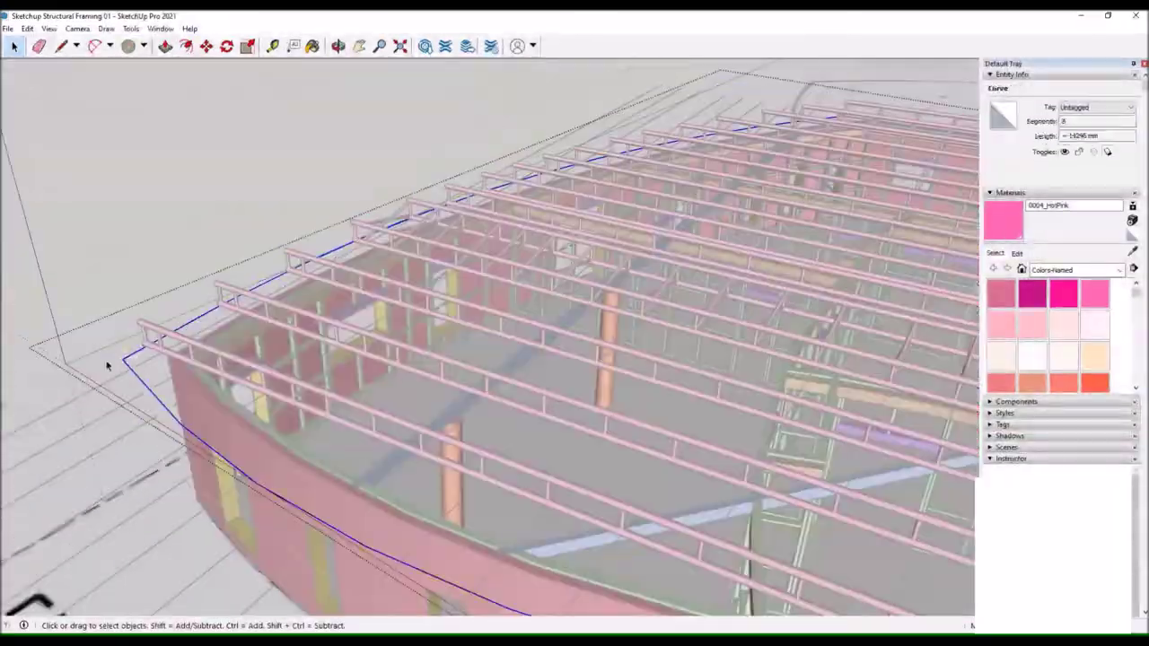
left_click_drag(497, 237, 624, 63)
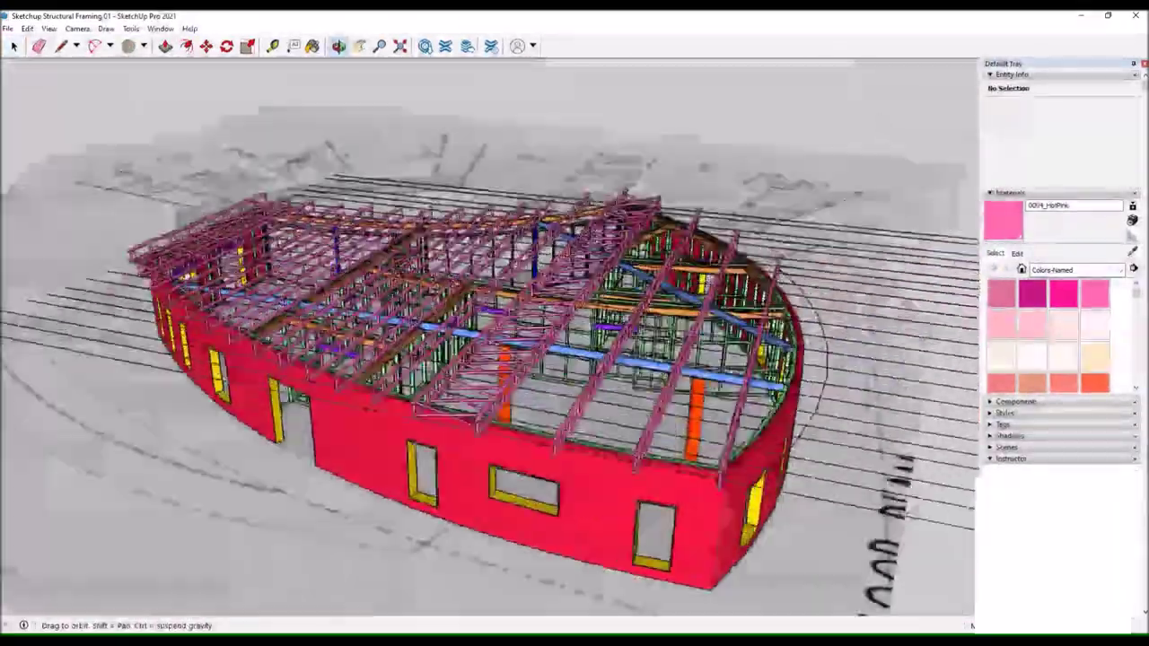
left_click_drag(503, 377, 404, 359)
right_click(326, 285)
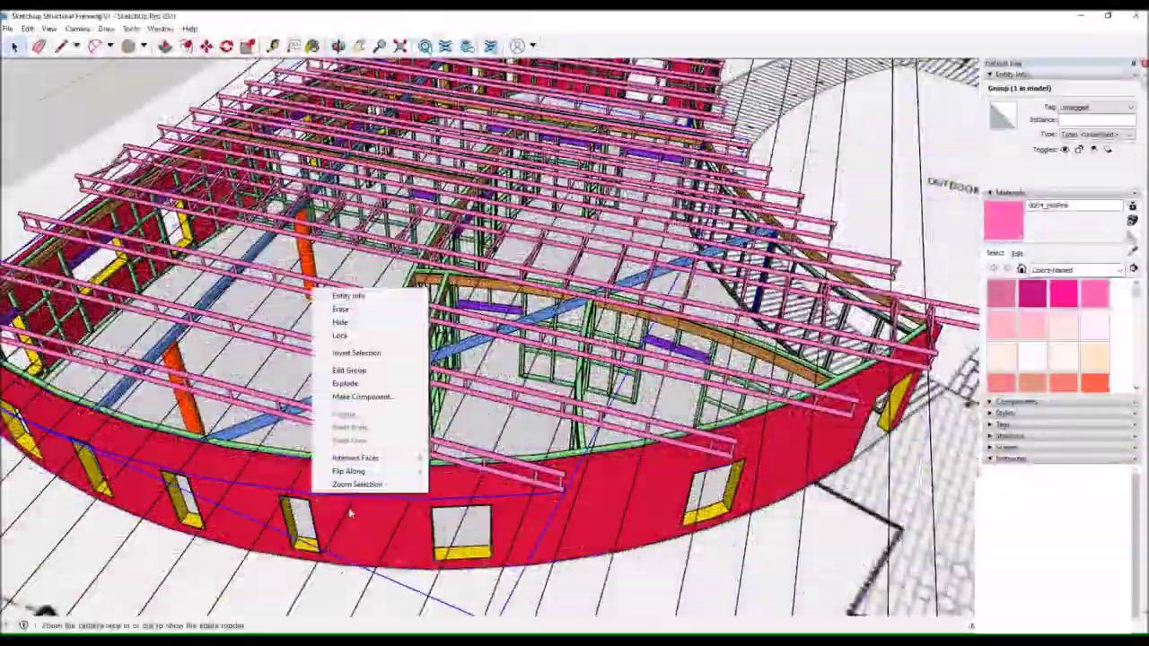
left_click_drag(301, 229, 449, 359)
scroll("up", 3)
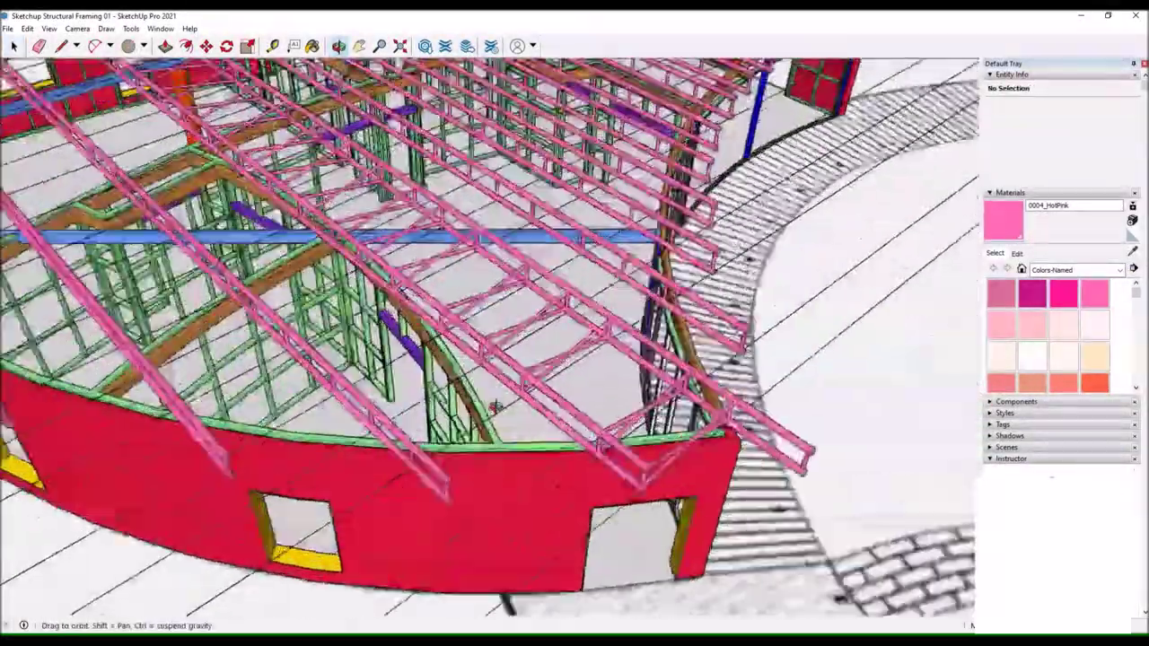
scroll("up", 3)
Try sweeping the circle toward the pink truss from under the trusses, then cancel it.
key("l")
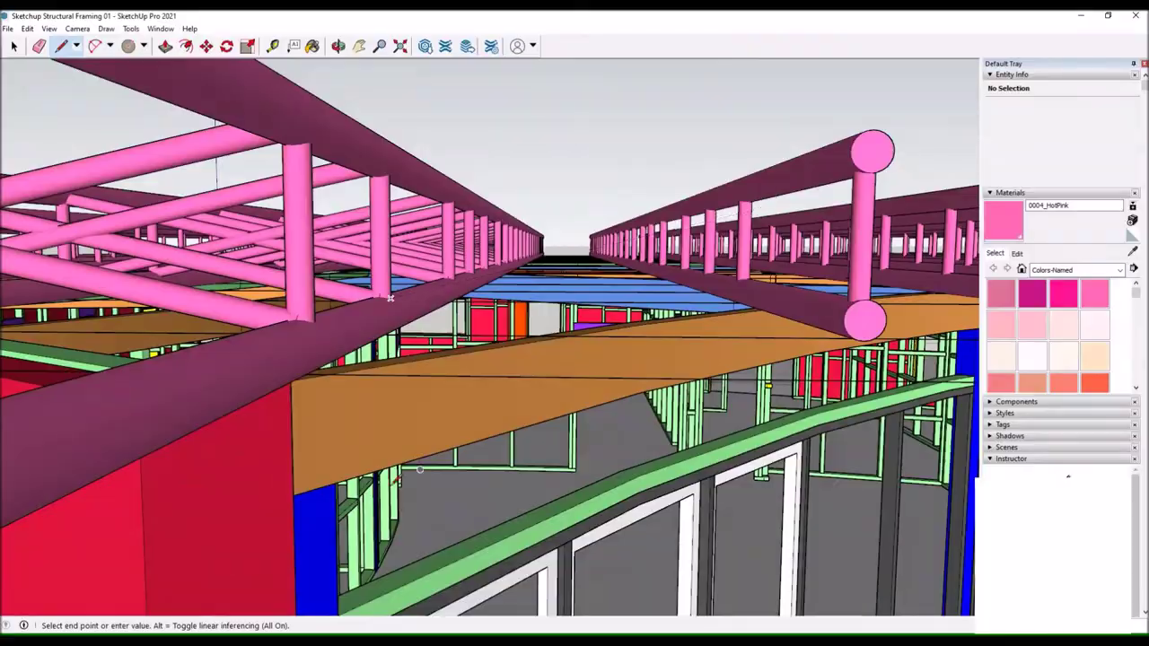
scroll("down", 3)
scroll("down", 3)
left_click_drag(179, 224, 404, 449)
scroll("up", 3)
scroll("up", 3)
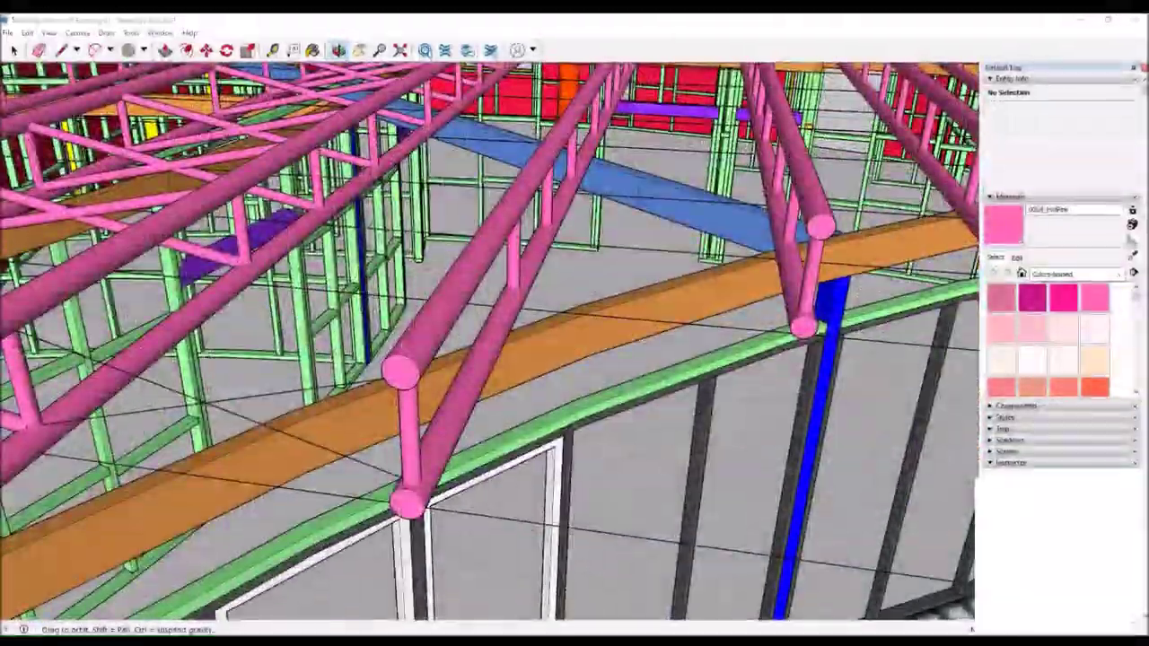
scroll("up", 3)
left_click_drag(377, 359, 396, 332)
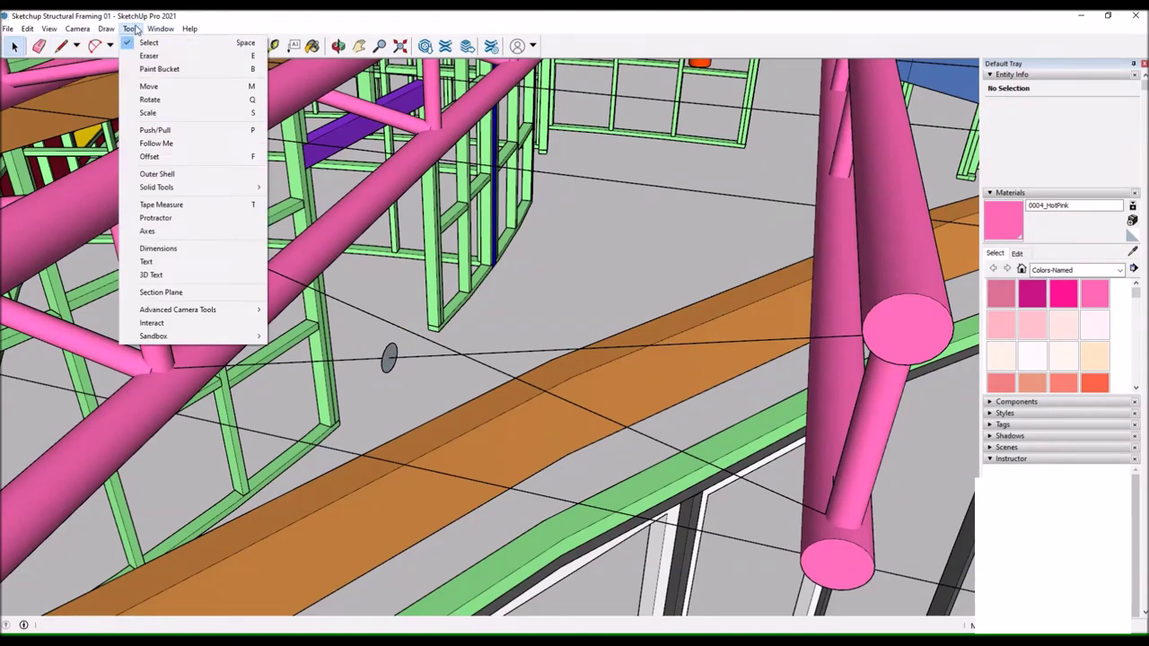
left_click_drag(388, 359, 304, 365)
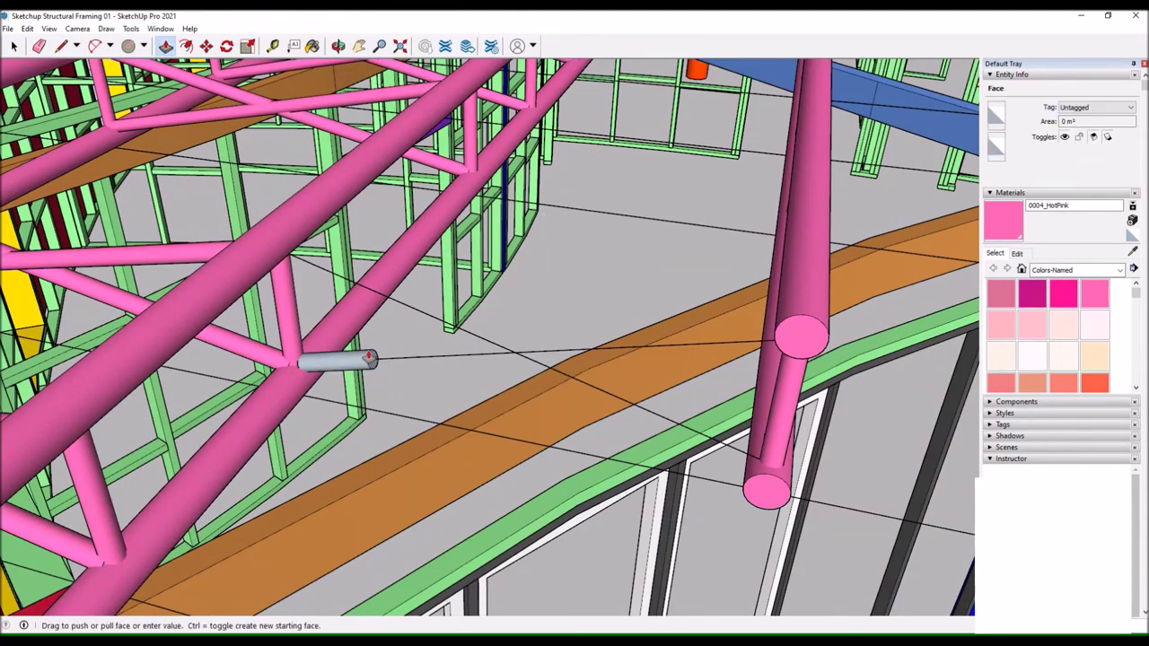
left_click_drag(368, 357, 820, 179)
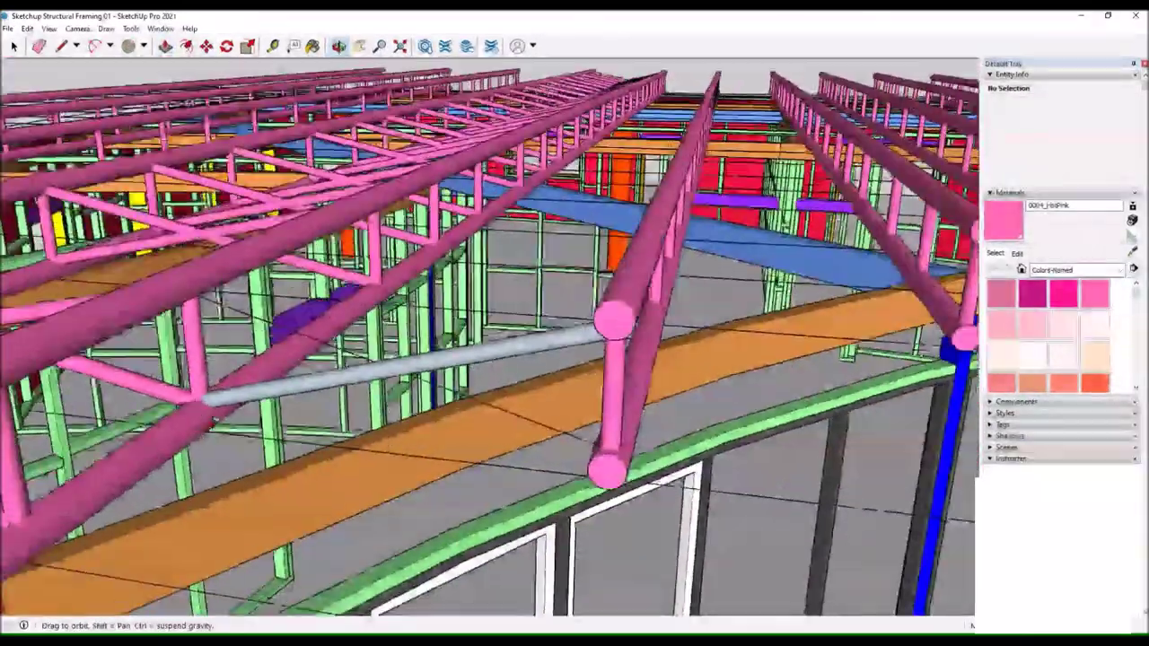
key("space")
Open the camera options and use Follow Me to sweep the circle along the brace line.
left_click(160, 29)
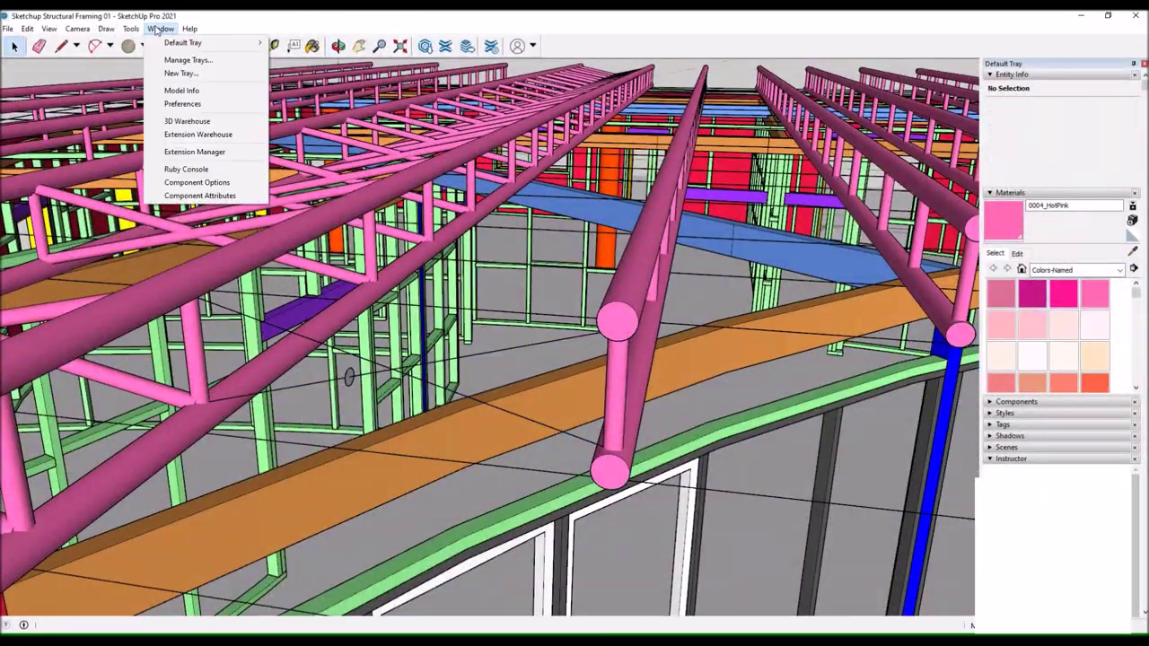
left_click(90, 158)
left_click_drag(359, 377, 189, 434)
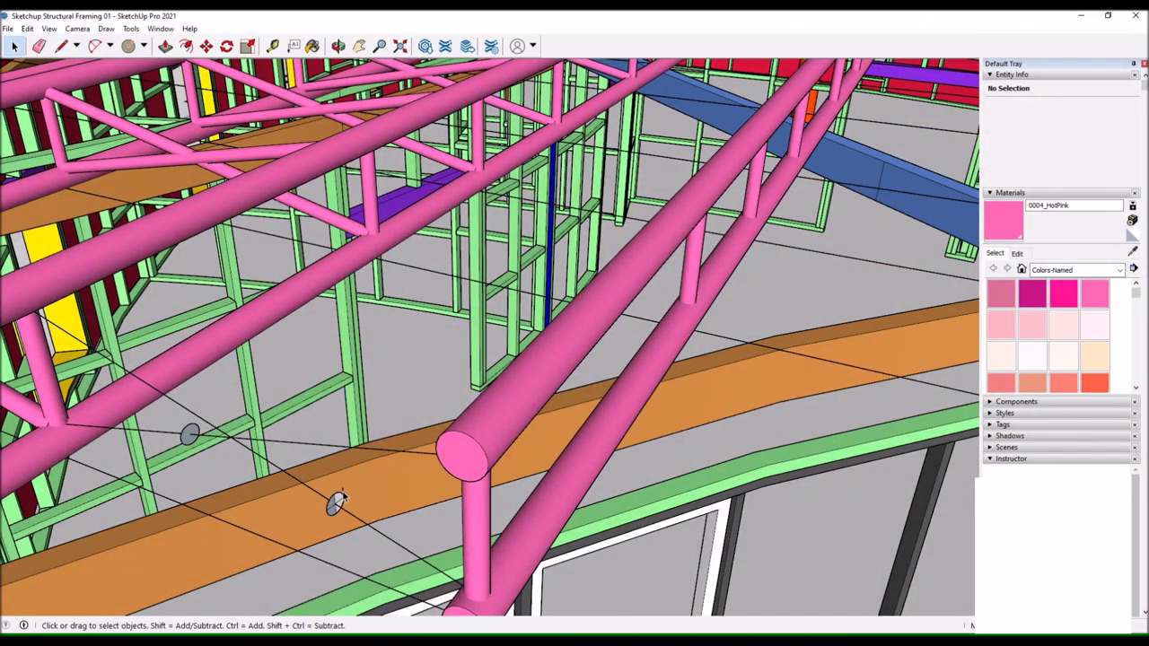
left_click(144, 46)
left_click(171, 135)
left_click_drag(269, 359, 343, 492)
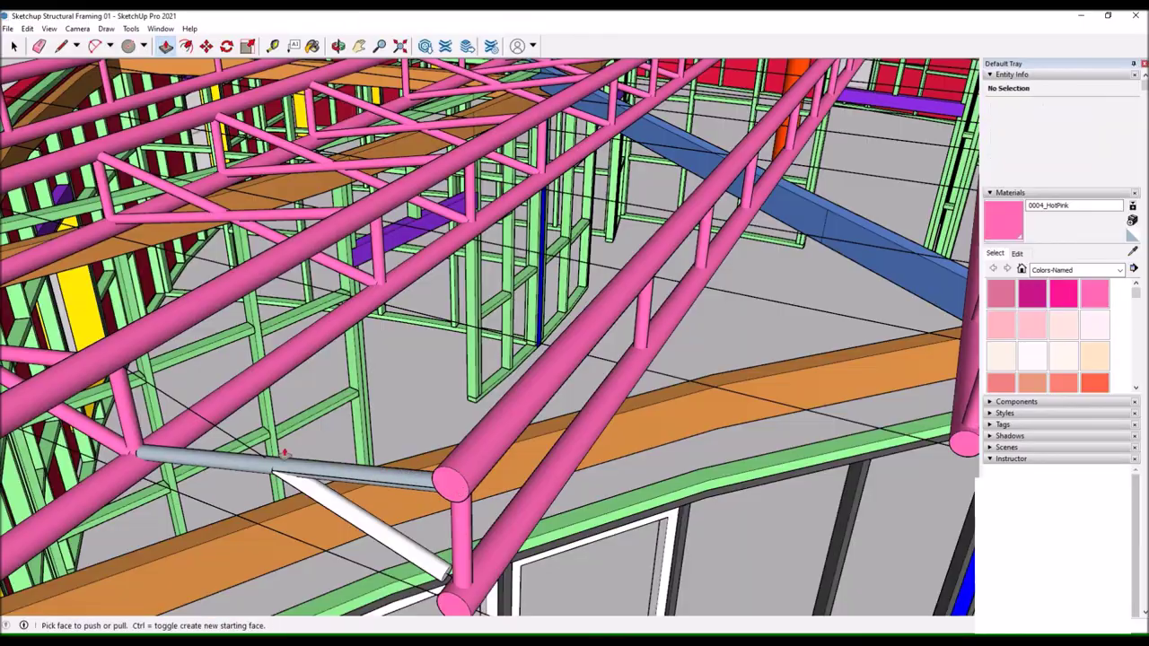
left_click_drag(269, 475, 206, 269)
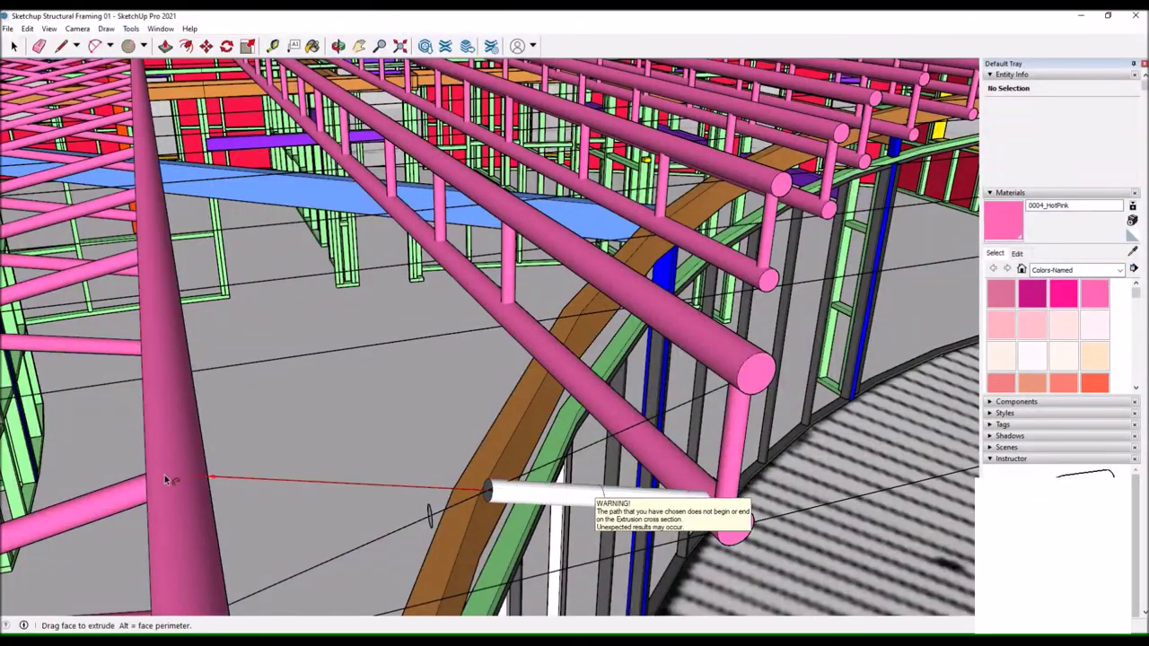
scroll("down", 3)
Select the single brace edge and sweep the circle into a tube along it.
key("space")
left_click(552, 460)
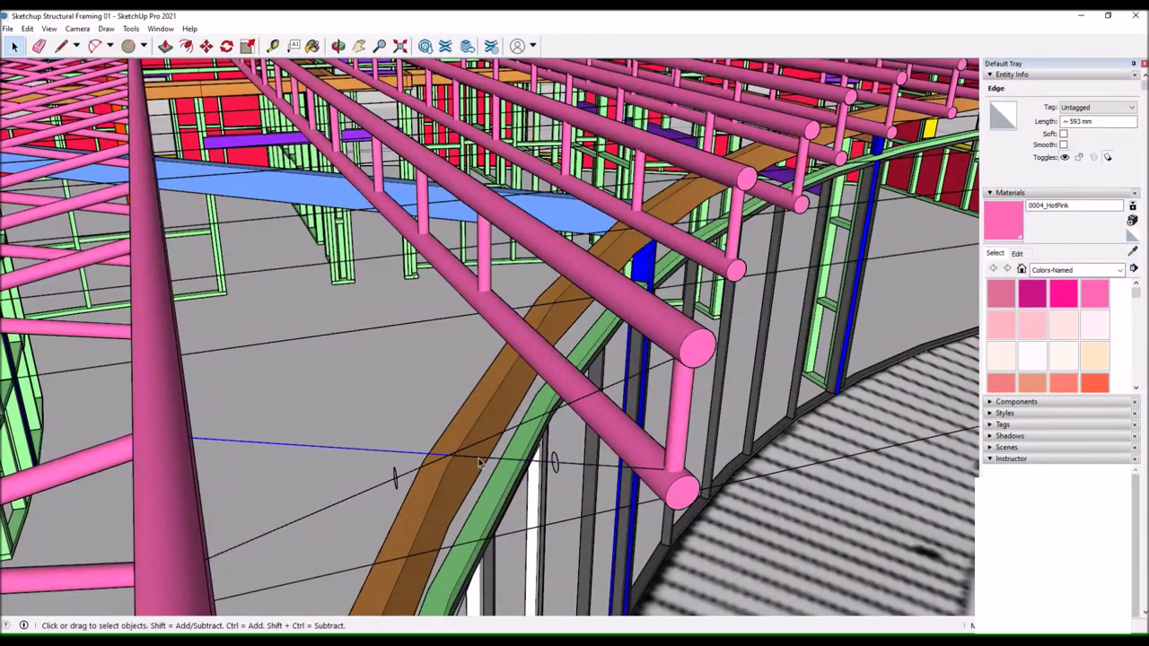
scroll("up", 3)
right_click(554, 458)
left_click(553, 459)
left_click_drag(554, 458, 369, 285)
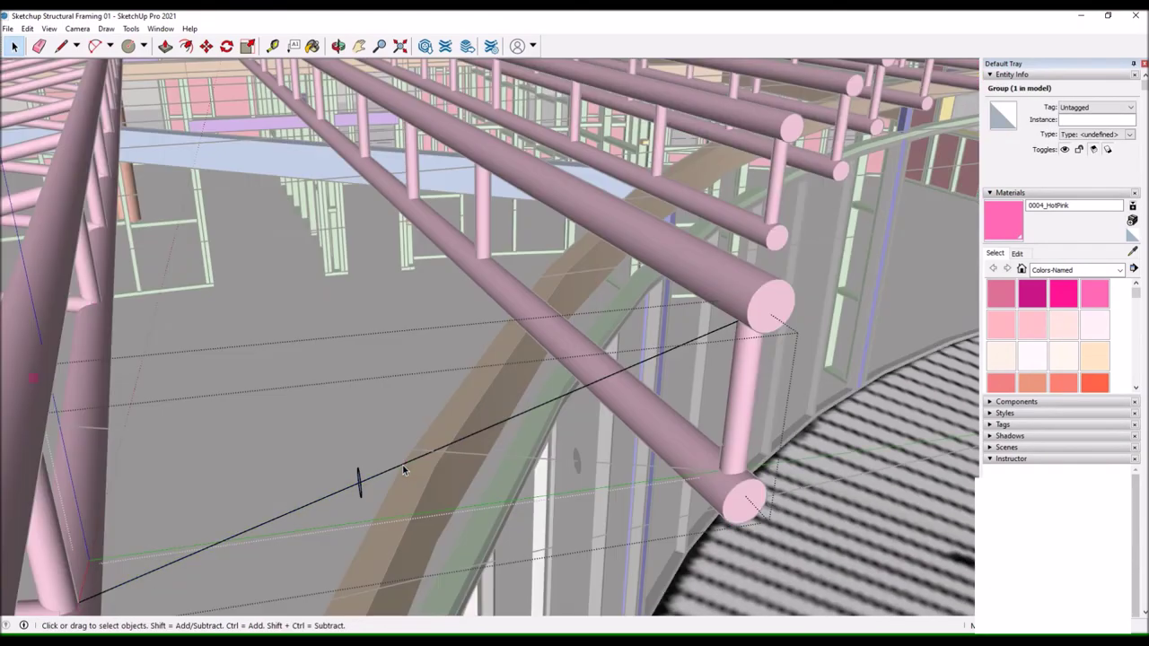
key("p")
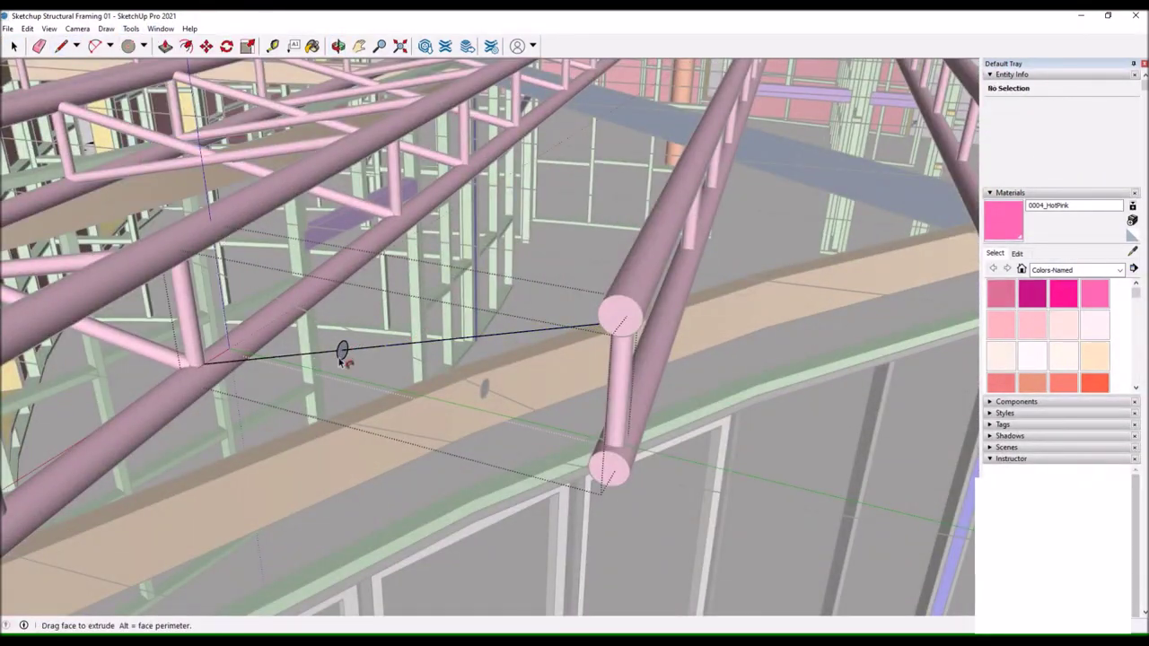
left_click(342, 351)
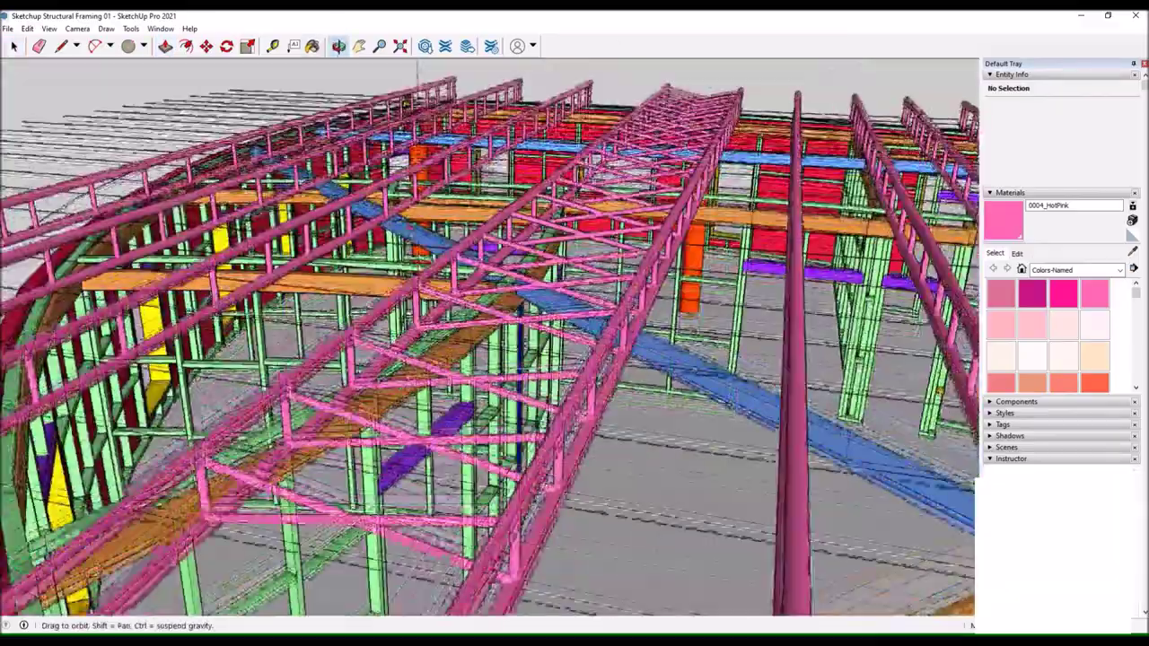
key("m")
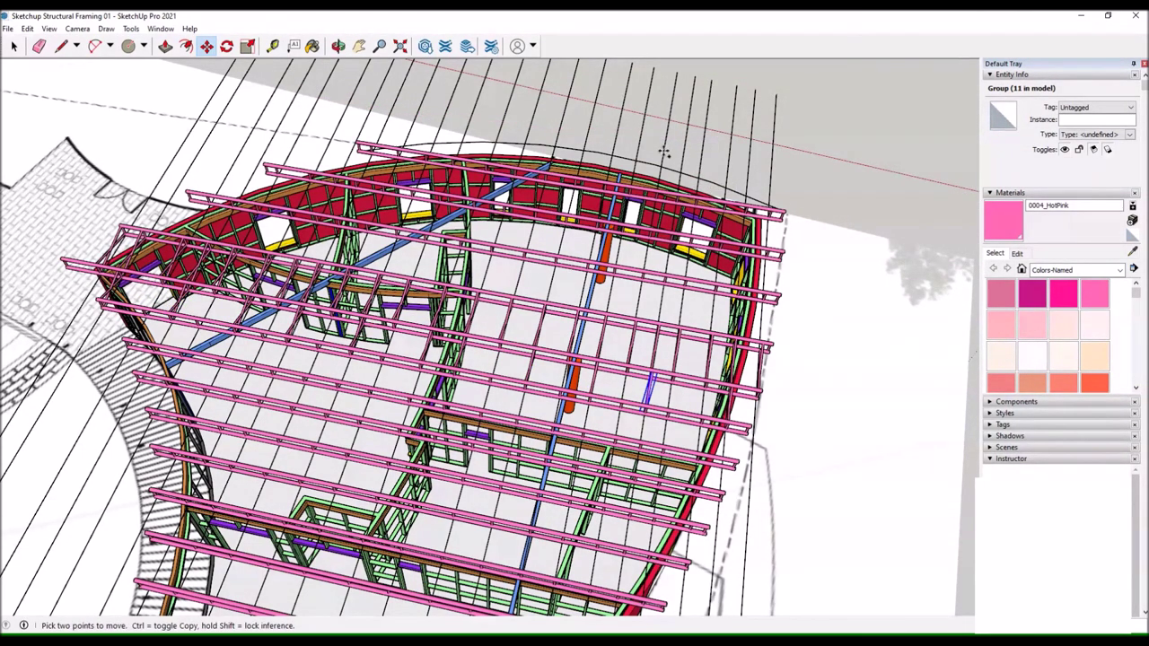
Open the red wall group for editing and select an edge on the wall.
left_click_drag(686, 155, 398, 418)
scroll("up", 3)
key("space")
left_click(398, 417)
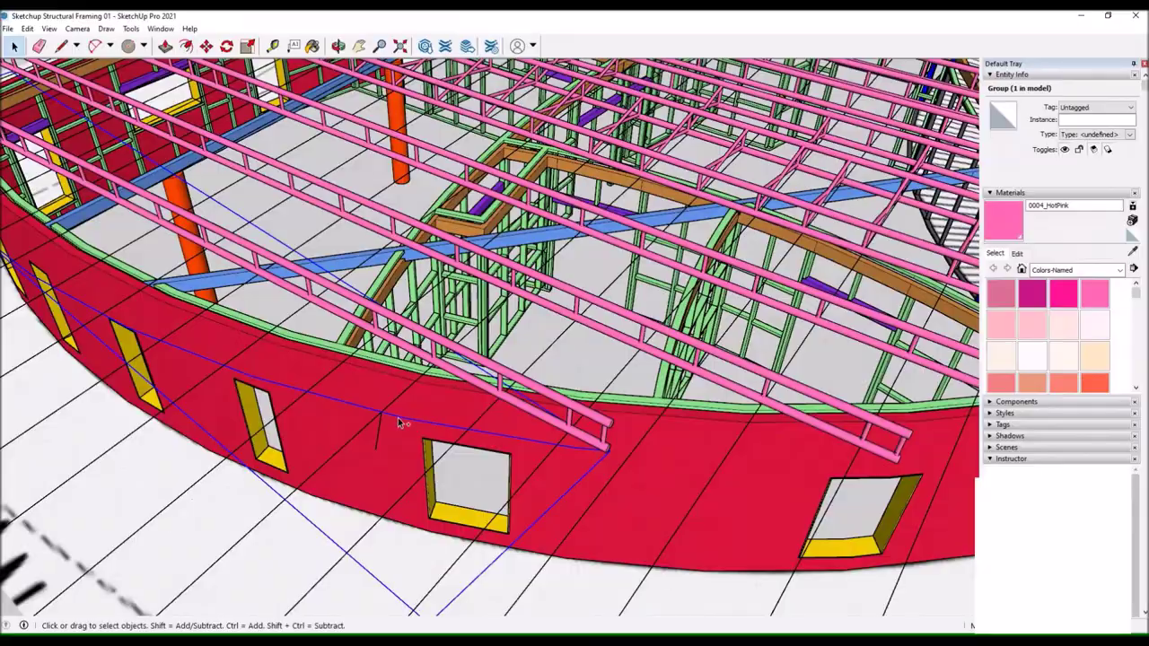
double_click(398, 418)
key("l")
key("space")
left_click(390, 436)
Orbit out to the curved wall's exterior and trusses with the Line tool ready.
scroll("down", 3)
left_click_drag(390, 436, 485, 449)
scroll("down", 3)
scroll("up", 3)
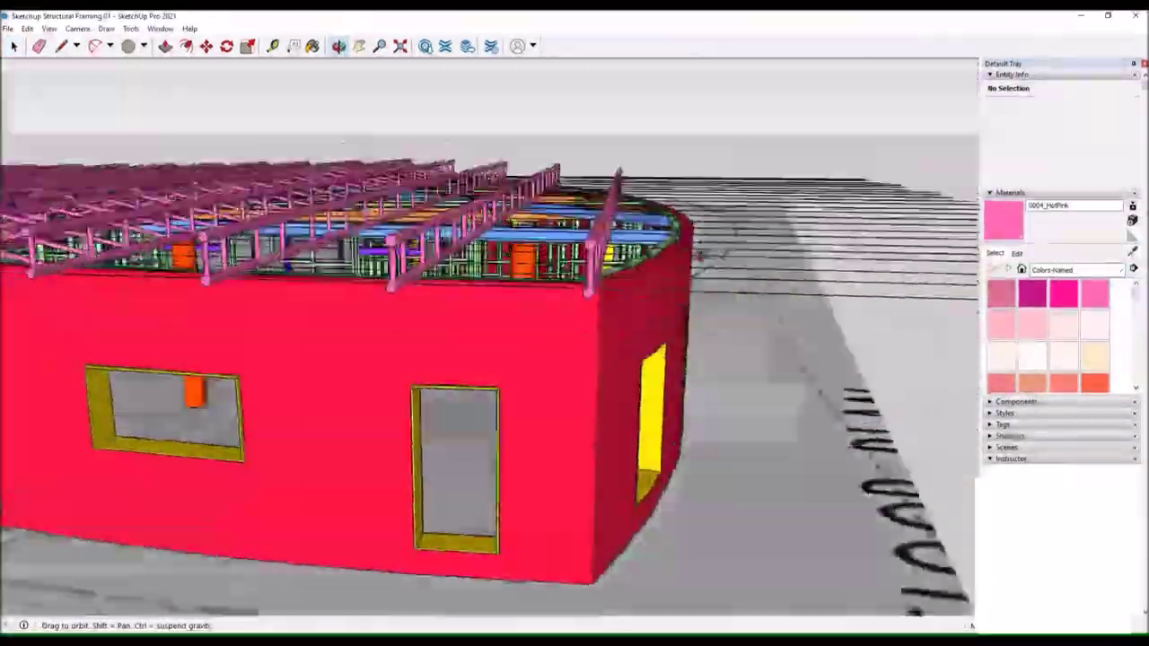
left_click_drag(538, 476, 561, 483)
key("l")
scroll("up", 3)
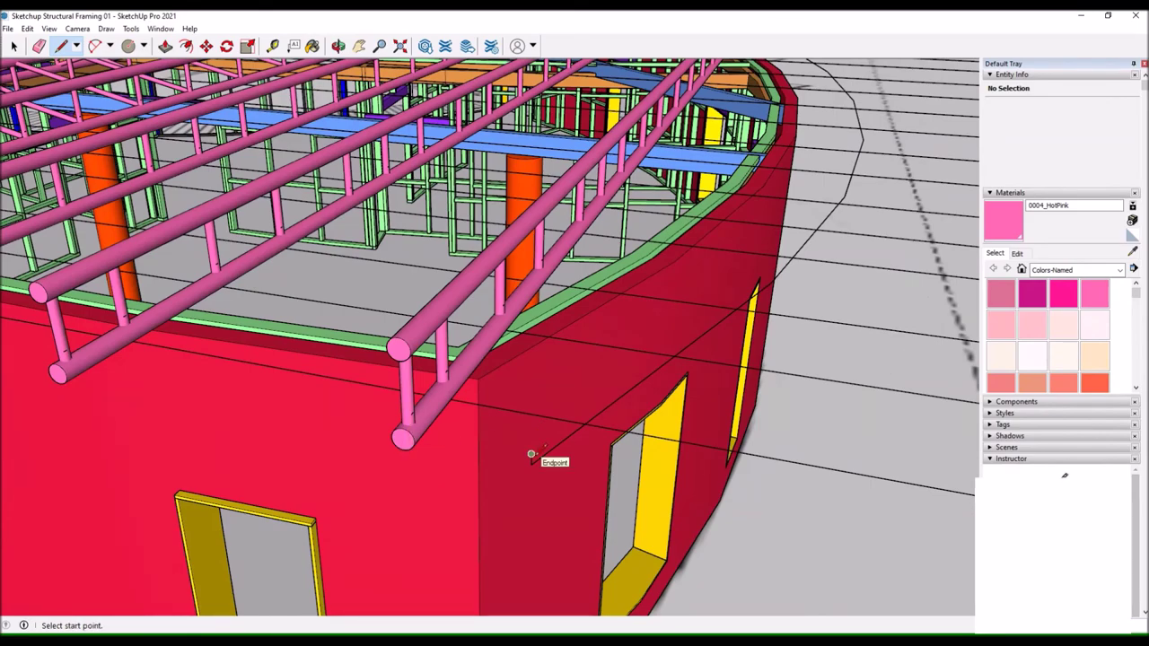
scroll("up", 3)
Switch to the Circle tool, check the Tools menu, and orbit around the curved wall.
key("c")
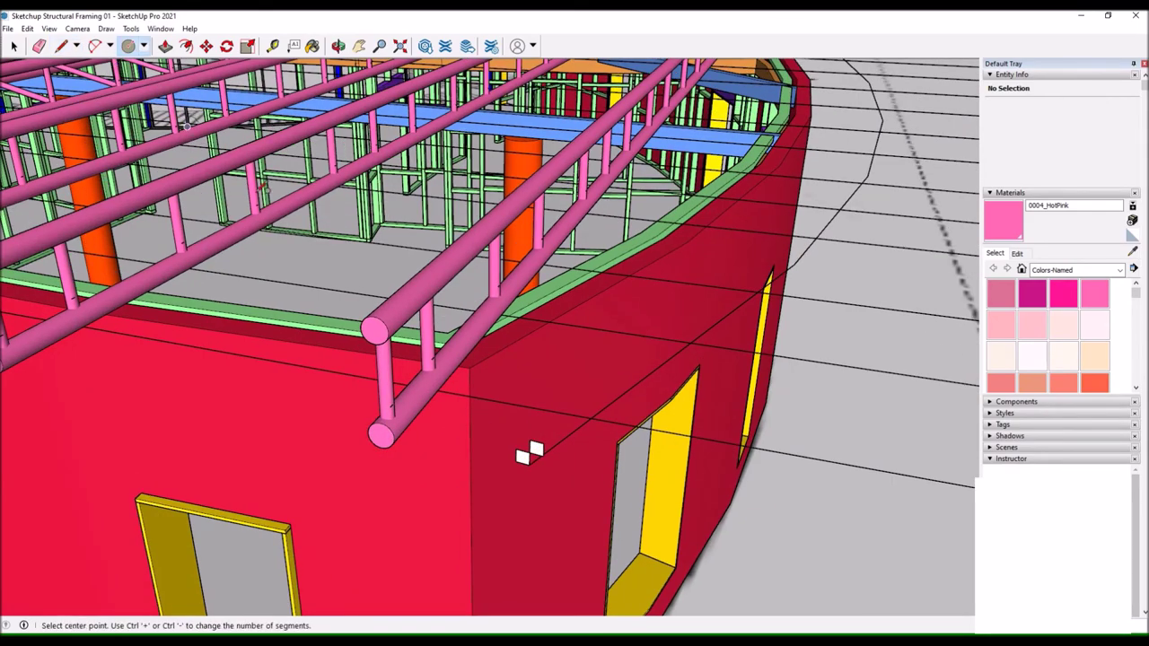
scroll("down", 3)
left_click(131, 28)
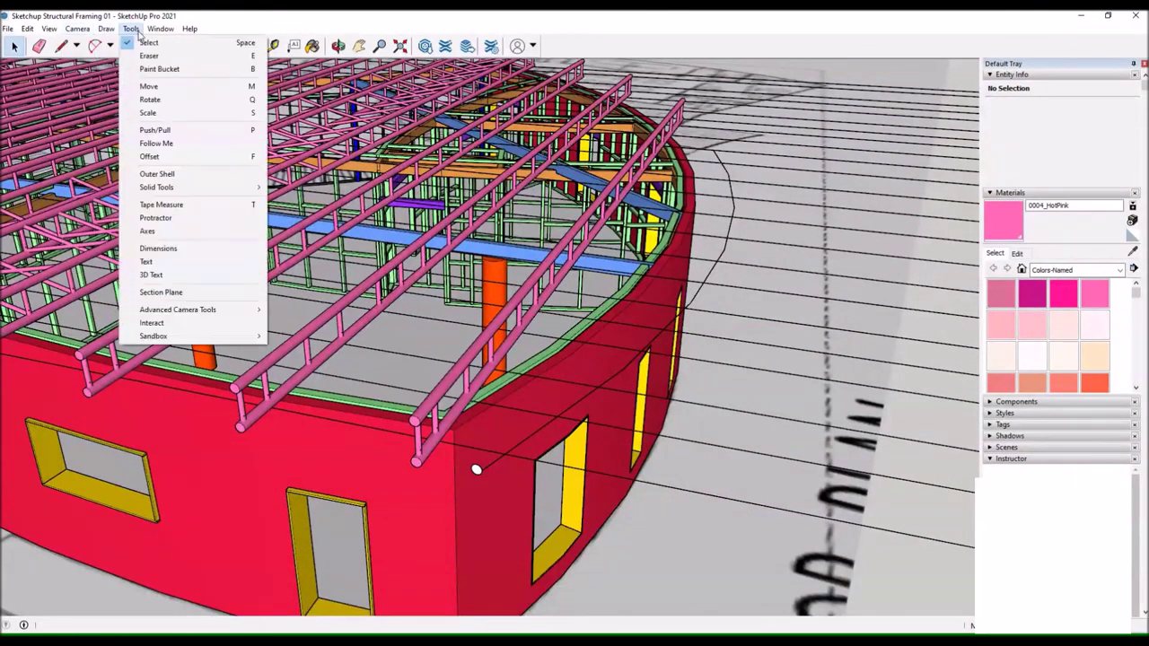
left_click(561, 329)
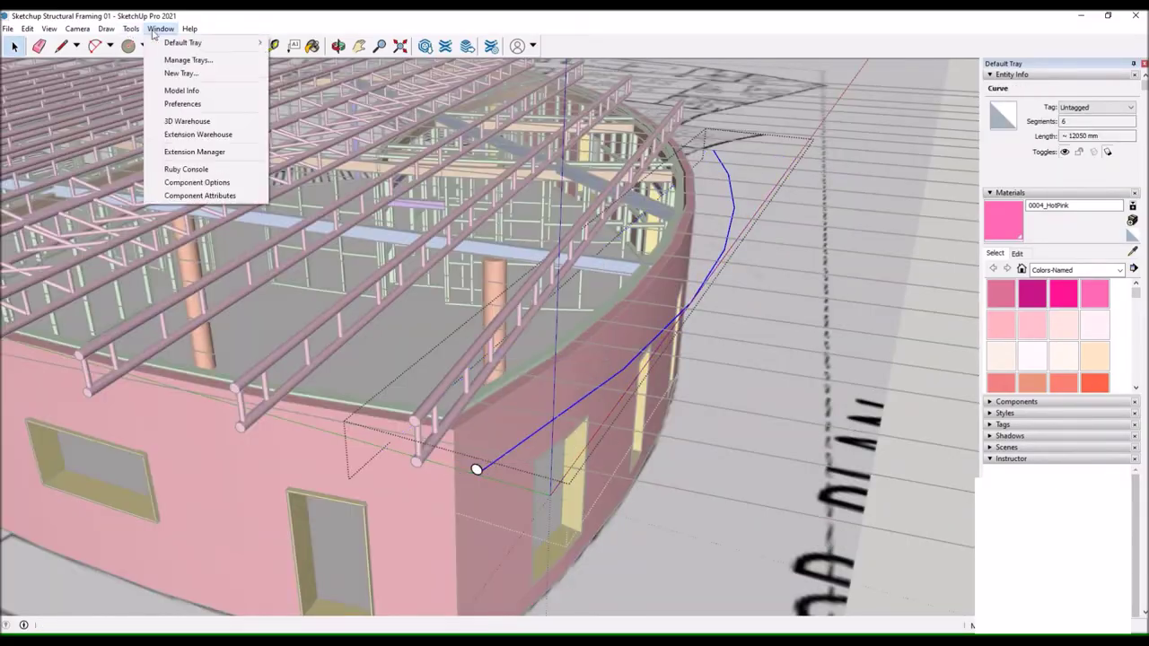
key("o")
left_click_drag(503, 377, 296, 395)
scroll("up", 3)
scroll("up", 3)
Start a diagonal brace line on a truss between two neighbouring trusses.
key("l")
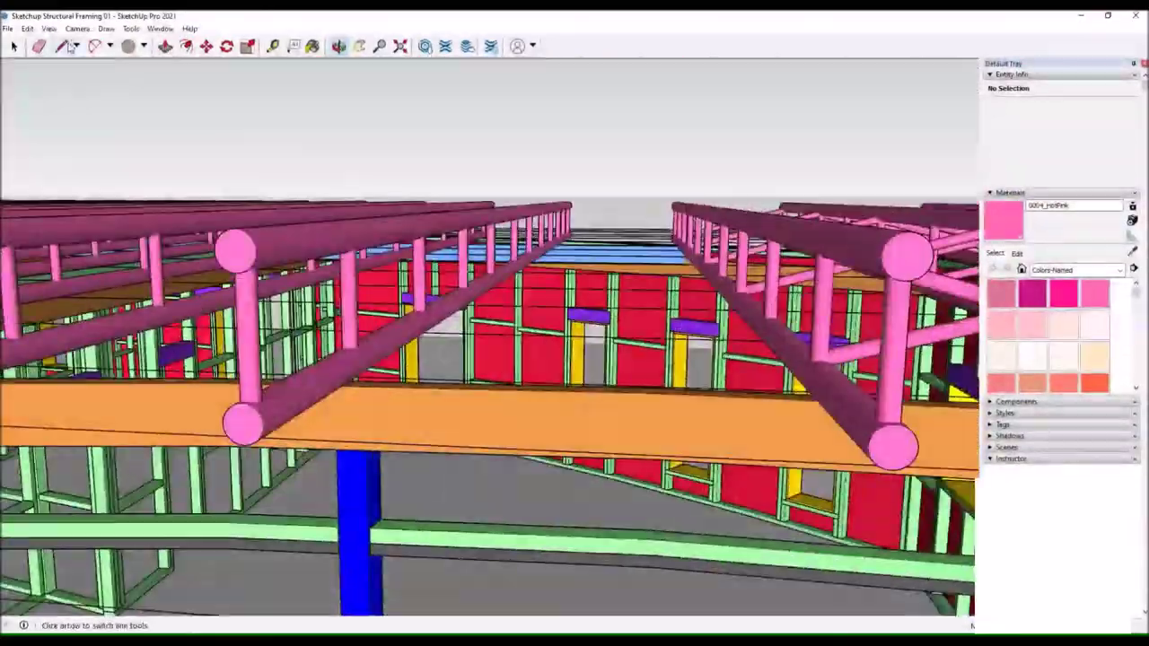
left_click_drag(341, 393, 601, 423)
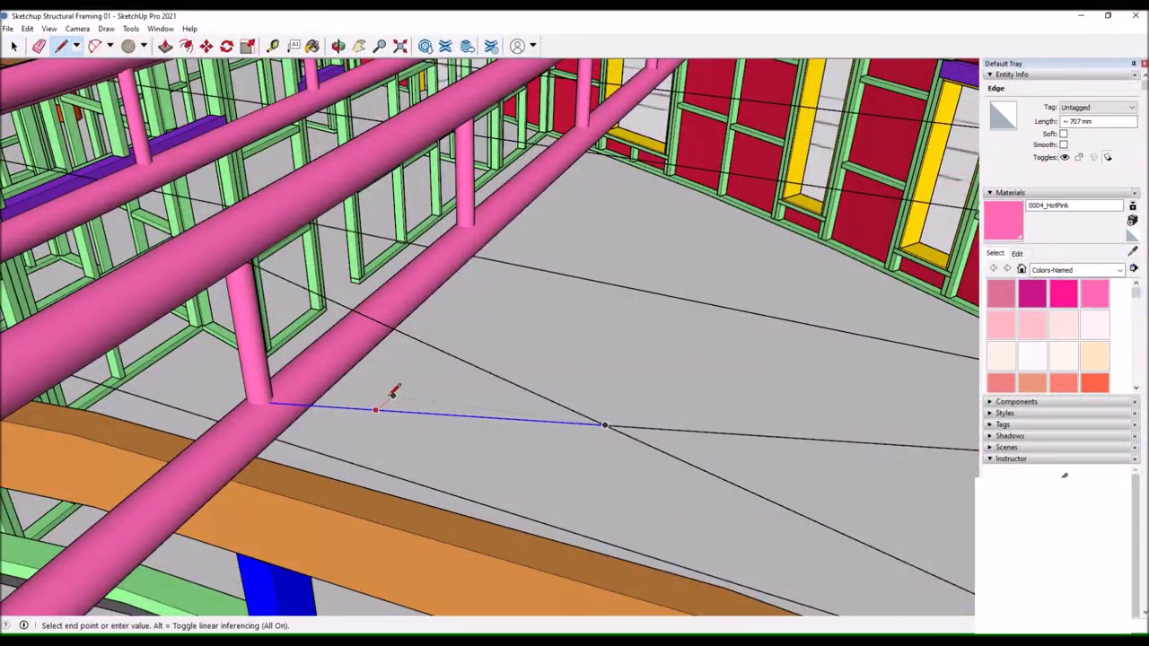
right_click(616, 429)
left_click(641, 293)
key("l")
left_click_drag(641, 293, 539, 403)
left_click(561, 405)
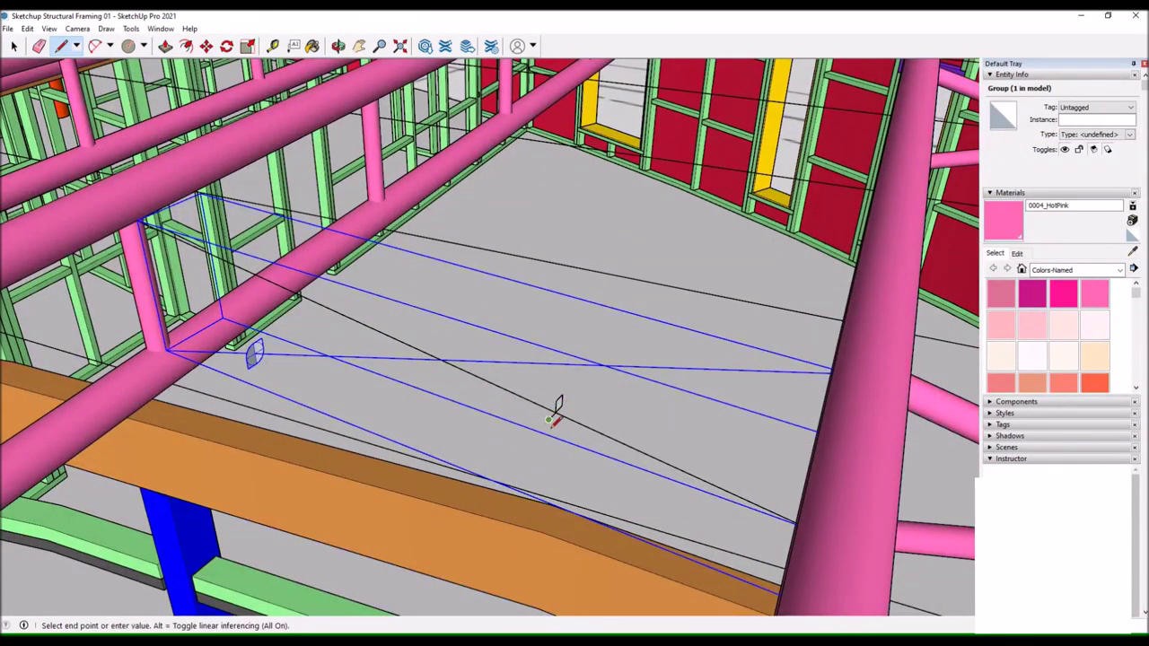
Select the 25 mm-radius circle profile at the brace end and check its options.
key("space")
left_click_drag(557, 404, 487, 385)
left_click(486, 388)
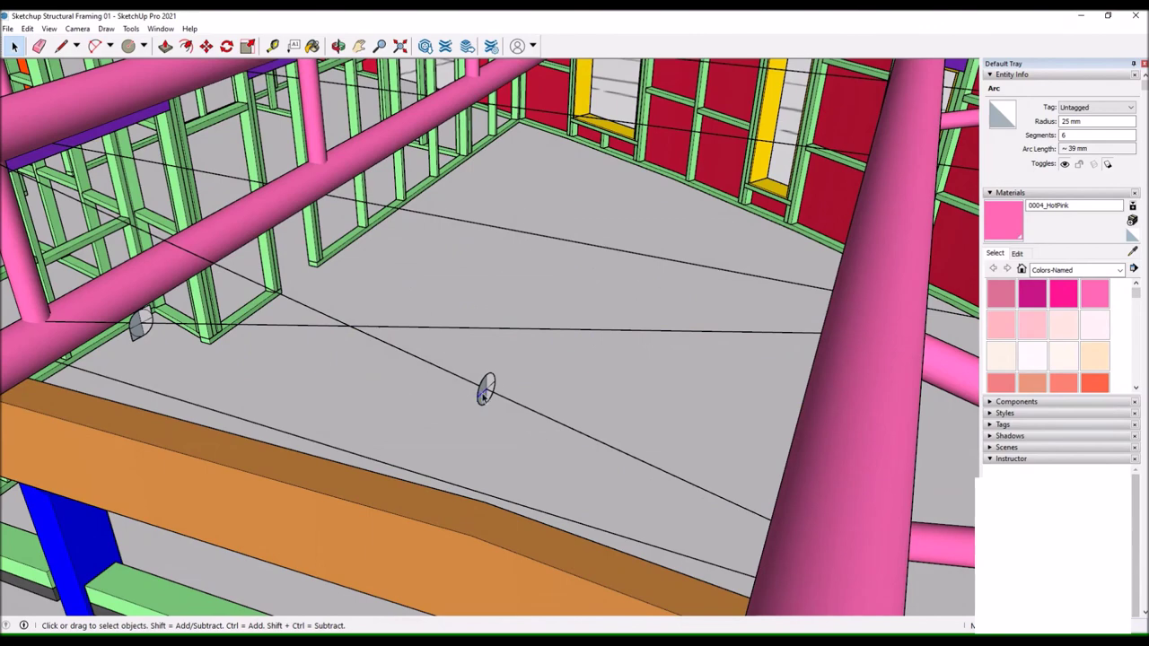
right_click(513, 402)
left_click(141, 323)
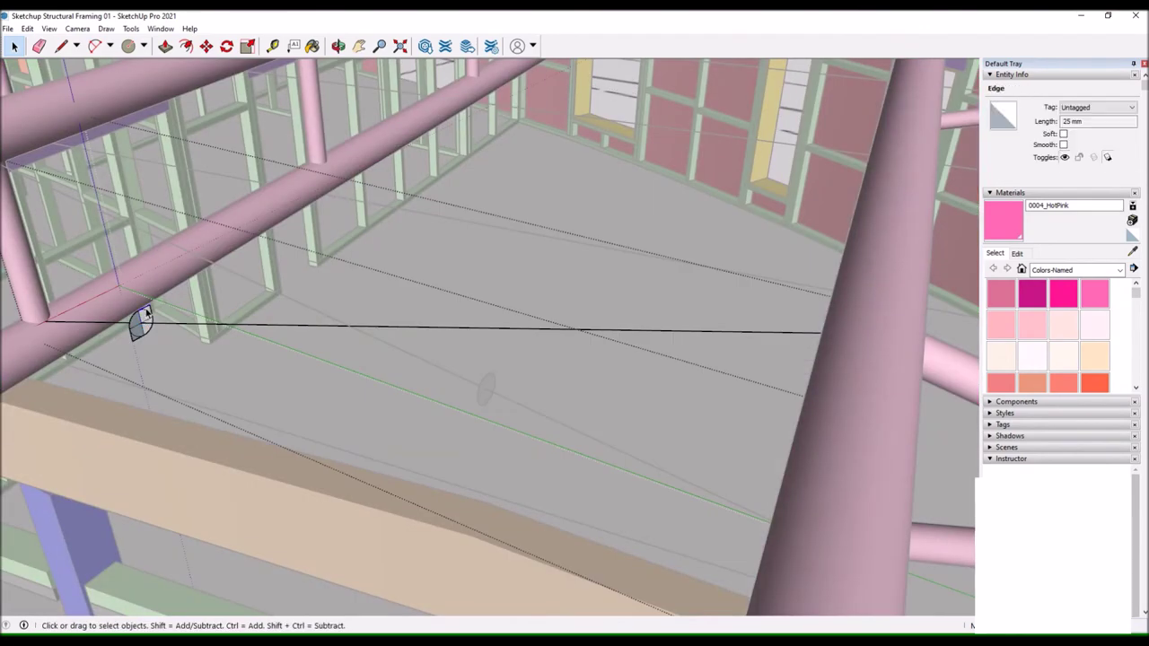
left_click_drag(141, 323, 337, 289)
key("Escape")
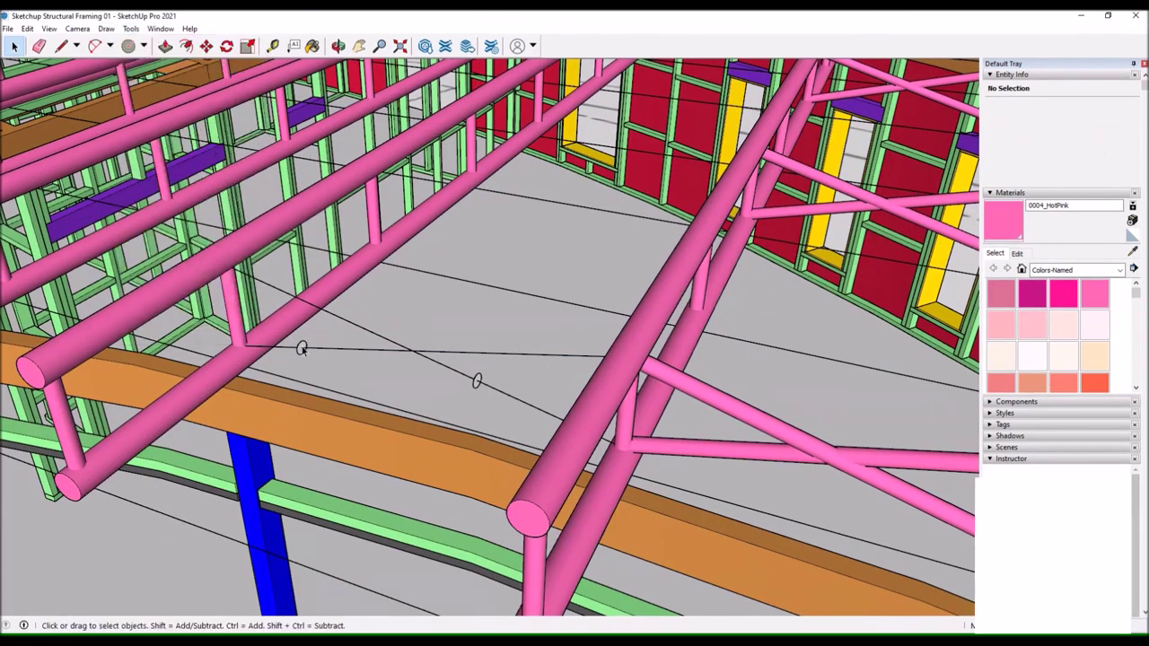
Push/Pull the circle into a diagonal tube brace between the trusses.
key("p")
left_click_drag(539, 341, 643, 384)
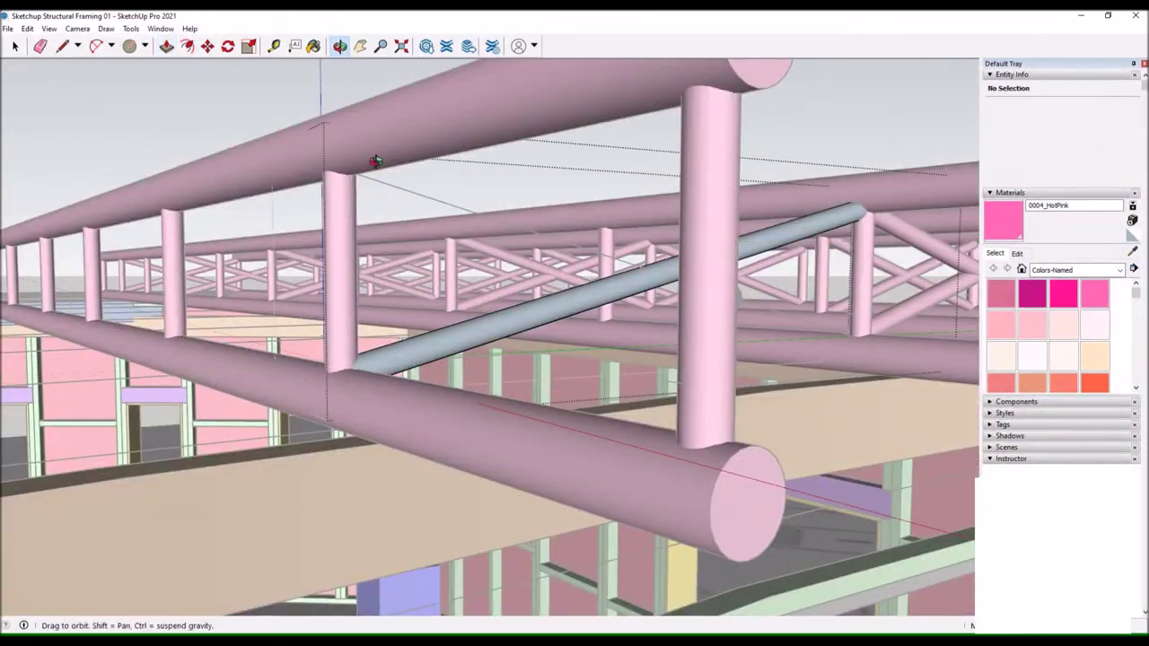
left_click_drag(185, 57, 764, 106)
left_click(363, 346)
Copy a truss group with Move and place the extra truss on the roof.
key("space")
left_click(344, 401)
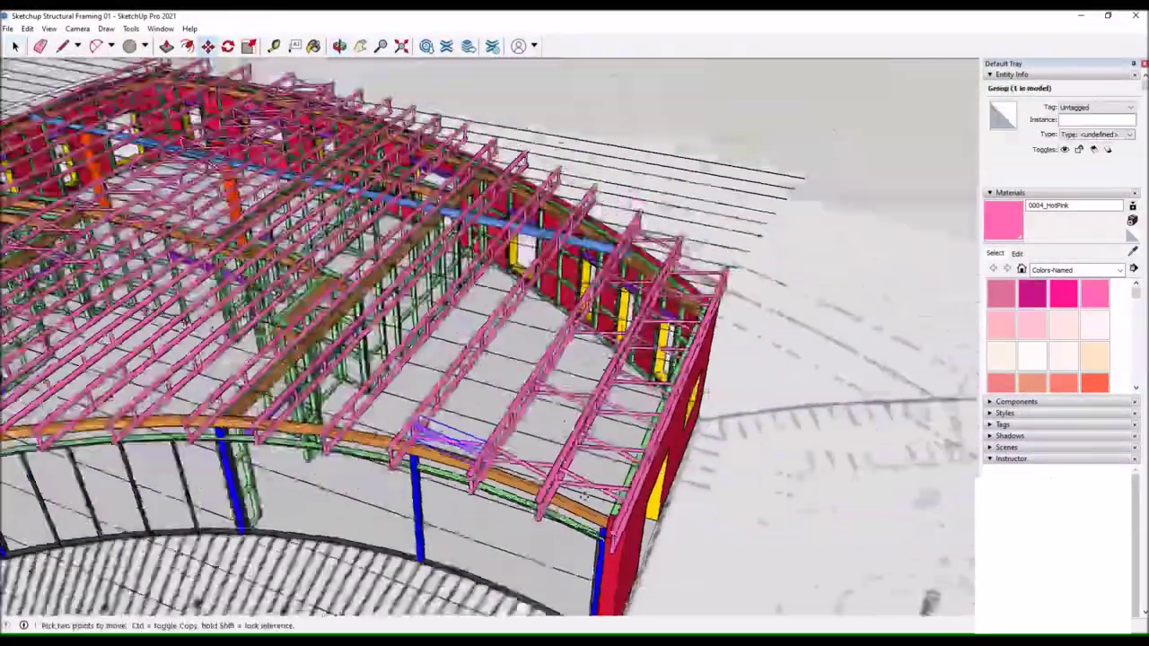
left_click(319, 114)
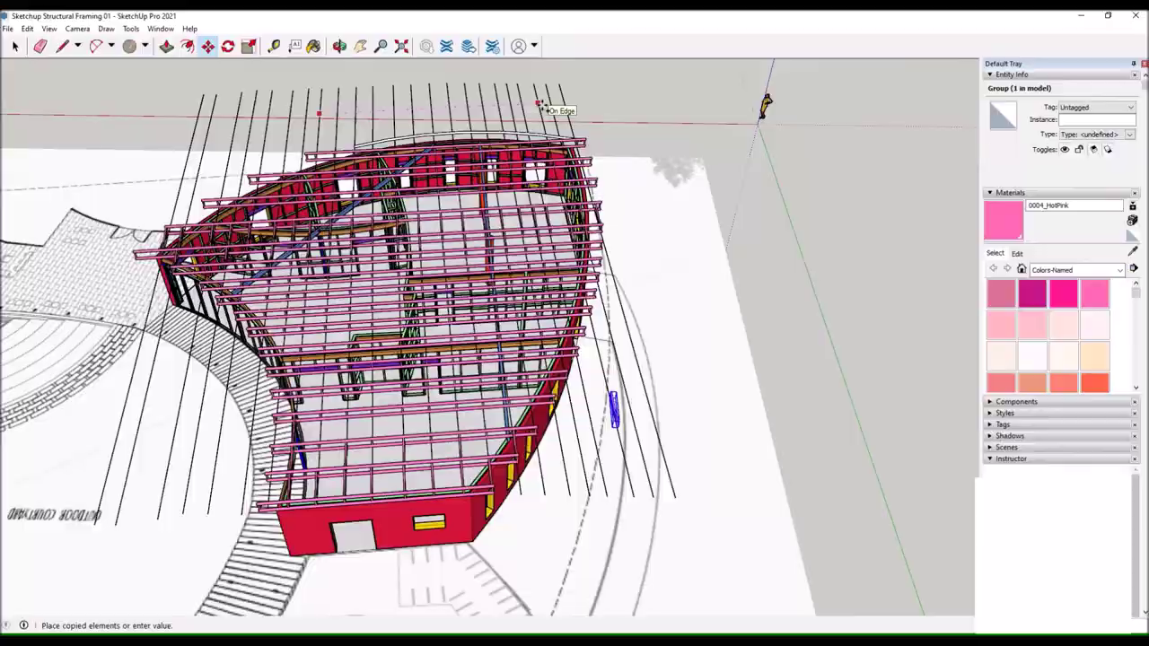
left_click_drag(468, 109, 880, 80)
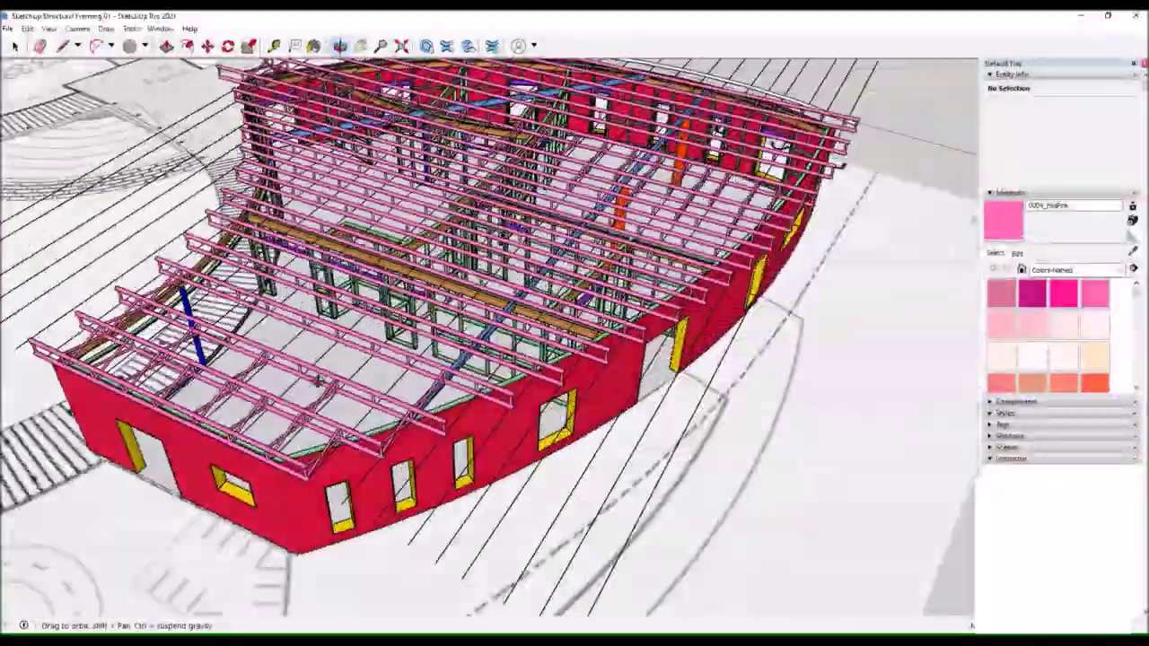
left_click(431, 507)
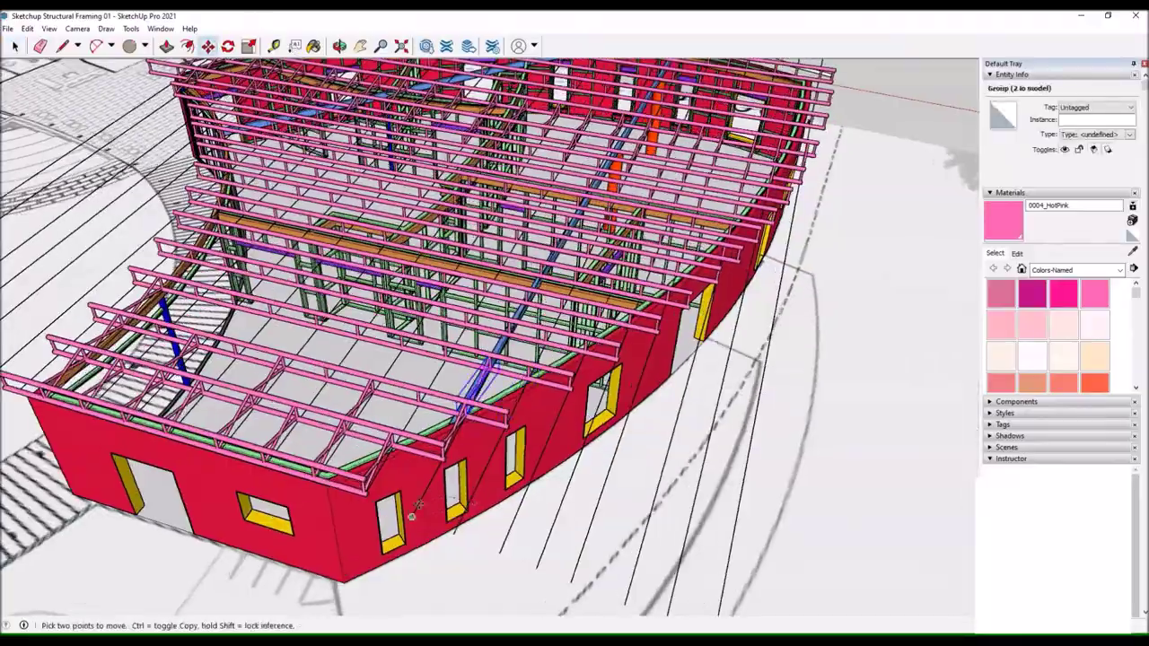
left_click_drag(628, 359, 843, 404)
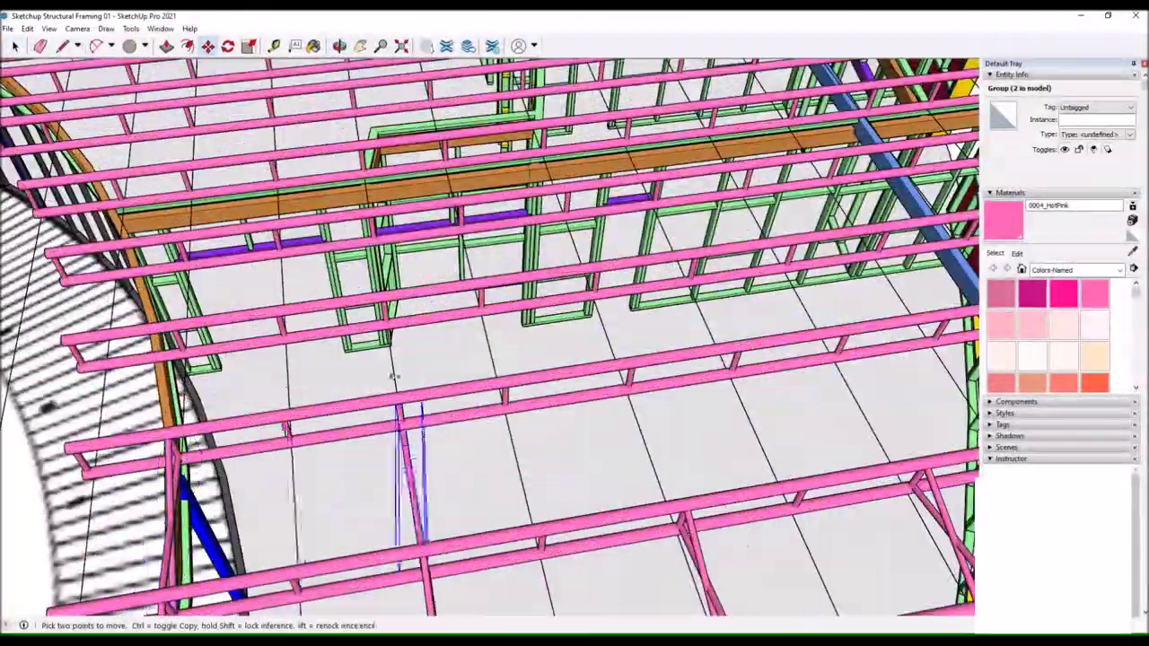
left_click(619, 342)
left_click_drag(620, 342, 538, 359)
left_click_drag(631, 316, 414, 438)
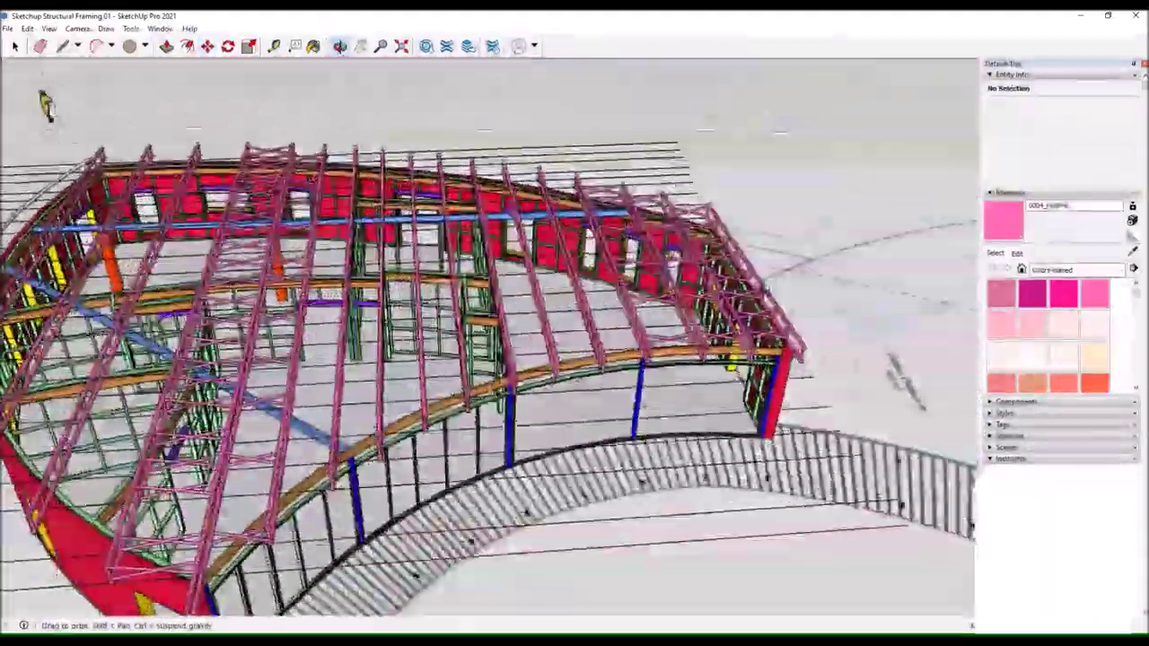
scroll("up", 3)
scroll("up", 3)
scroll("up", 3)
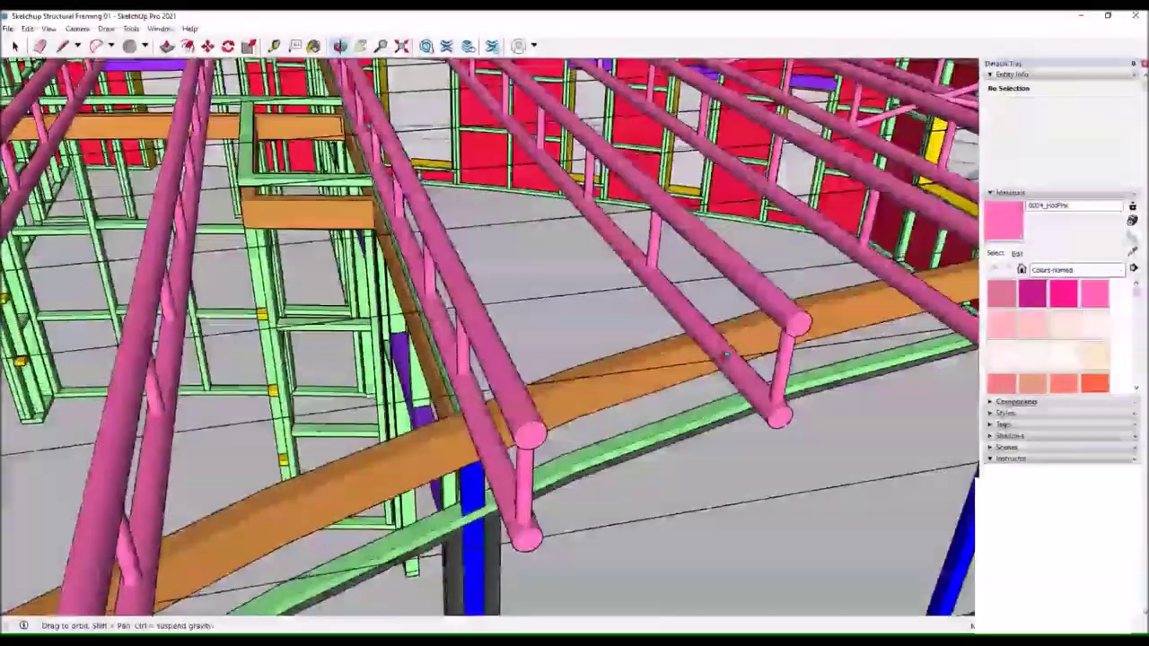
Move in between the trusses and start a brace line on a truss, then cancel it.
left_click_drag(448, 359, 377, 395)
left_click_drag(36, 438, 180, 350)
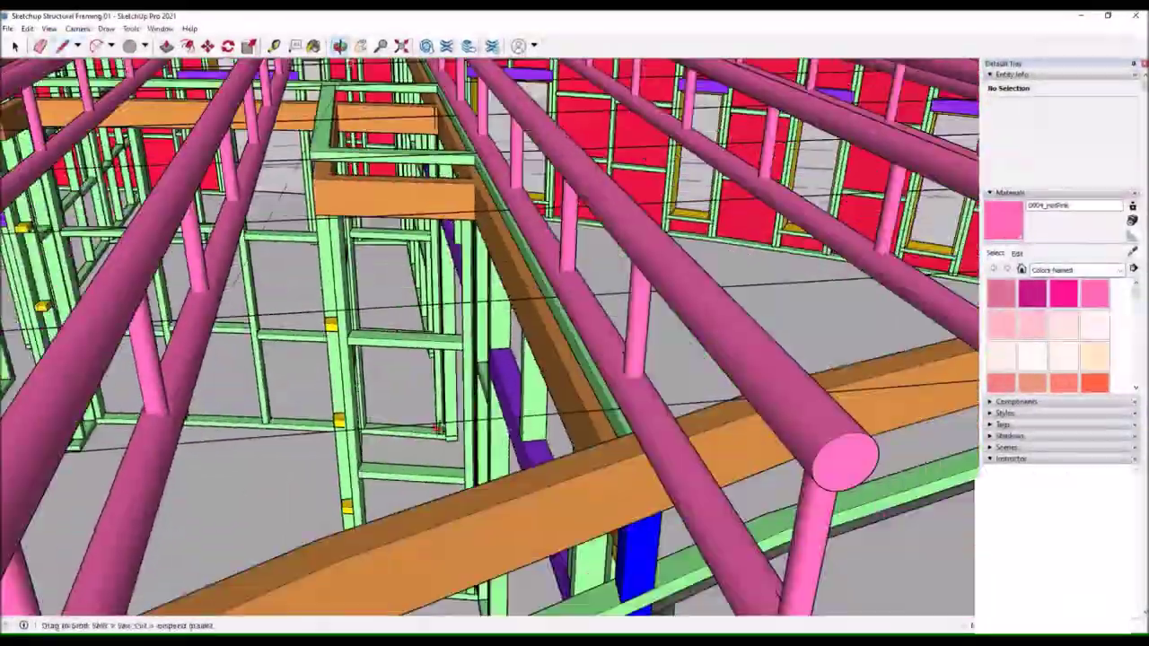
key("l")
left_click(618, 335)
left_click_drag(617, 335, 538, 296)
scroll("down", 3)
key("Escape")
scroll("down", 3)
Select all edges connected to the brace line and start a new line in the wall framing.
key("space")
triple_click(285, 167)
scroll("up", 3)
scroll("up", 3)
key("l")
left_click(422, 368)
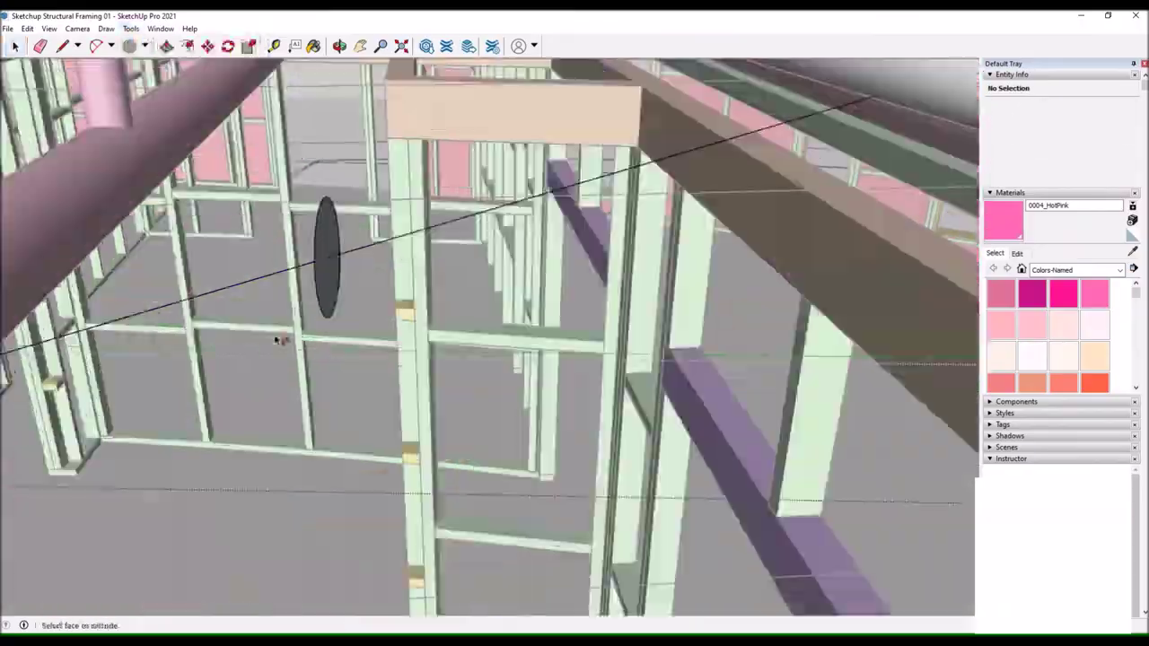
Orbit around the framing to a low view beside the trusses, facing the red walls.
left_click_drag(768, 177, 453, 121)
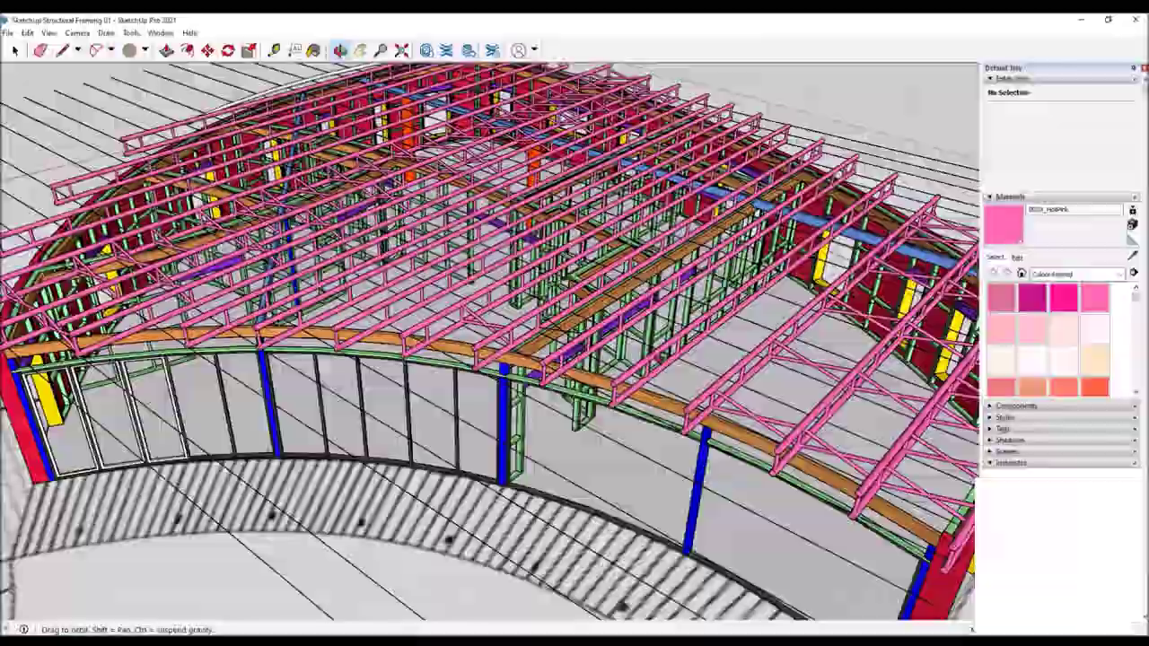
left_click_drag(519, 486, 362, 68)
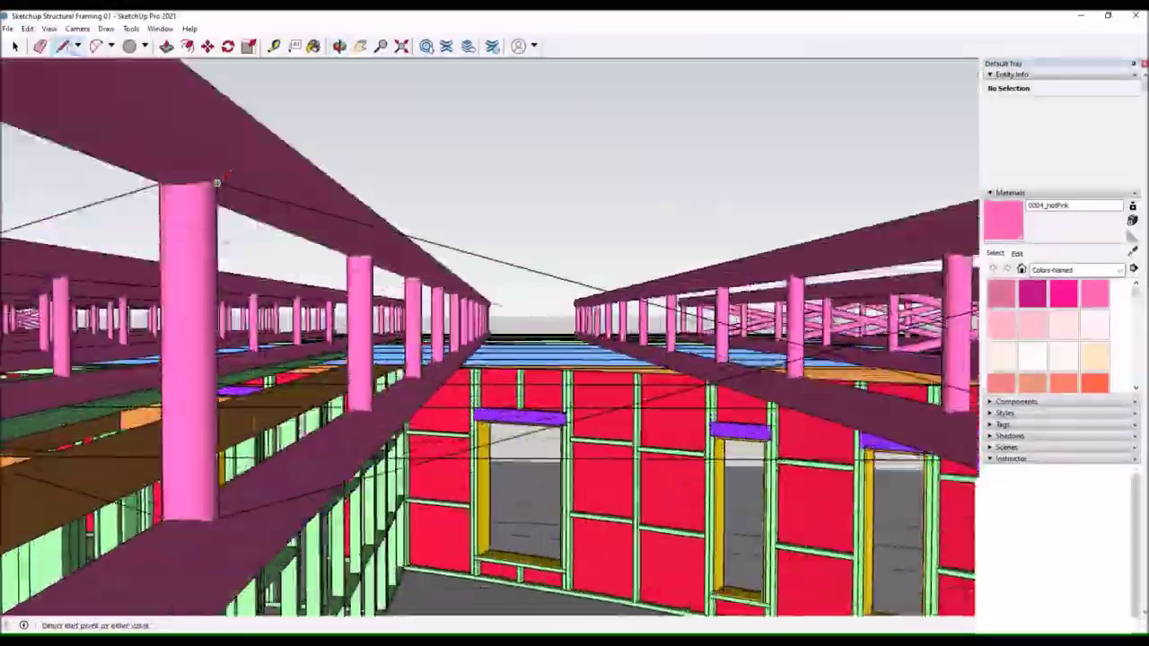
left_click_drag(786, 546, 301, 549)
left_click_drag(205, 476, 431, 482)
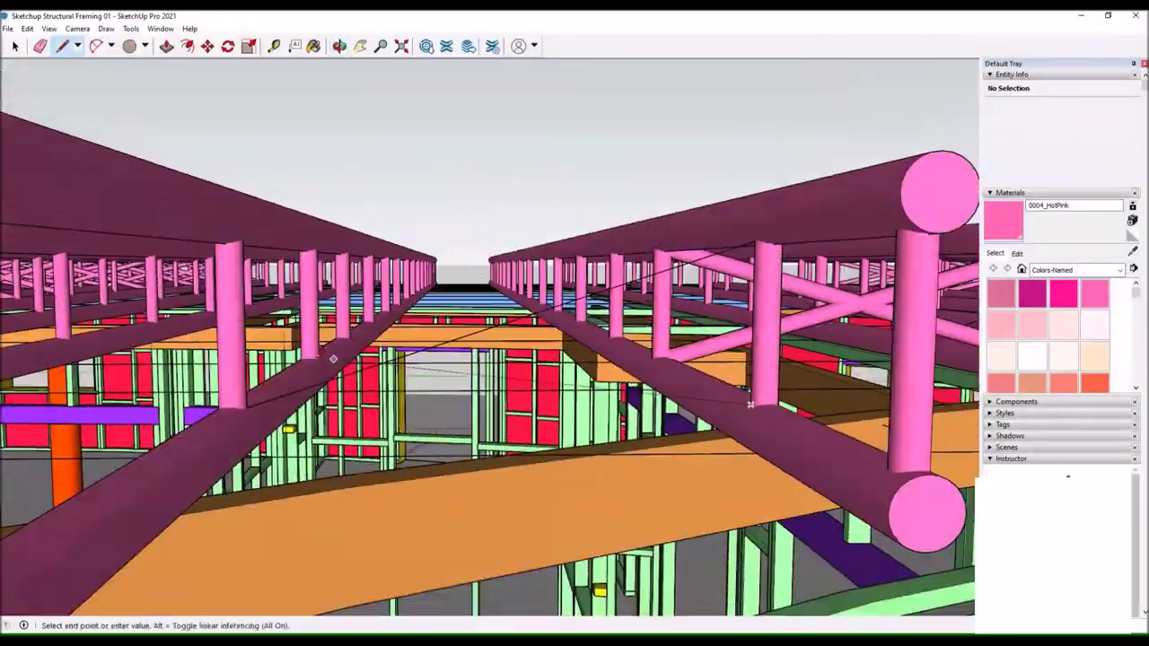
left_click_drag(431, 482, 400, 411)
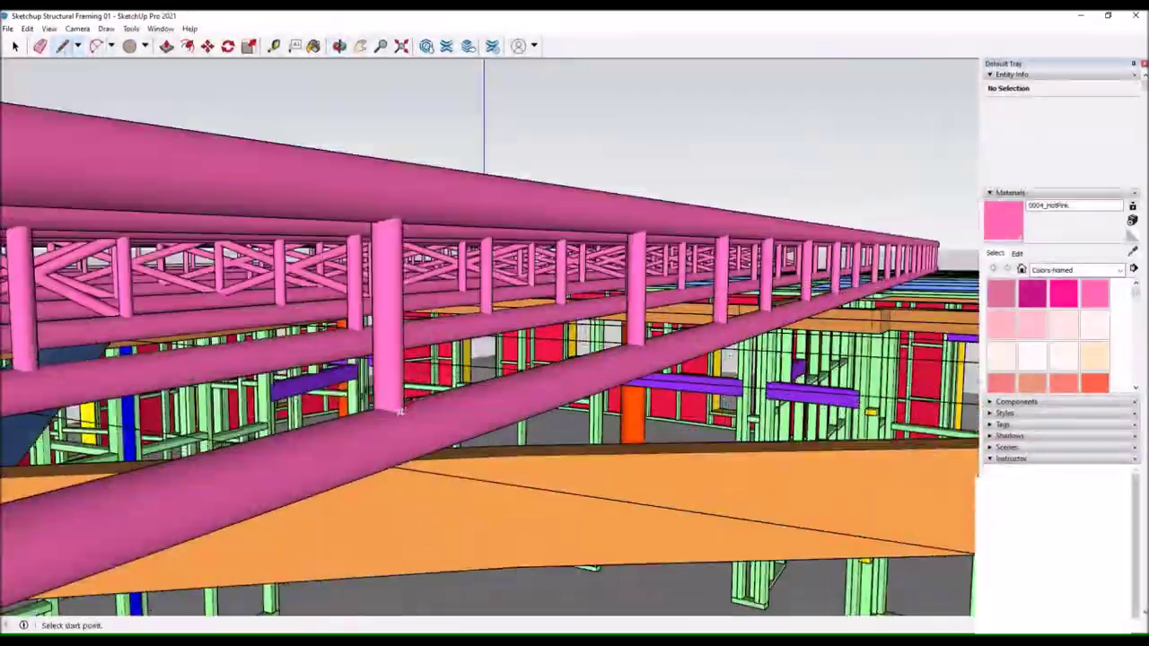
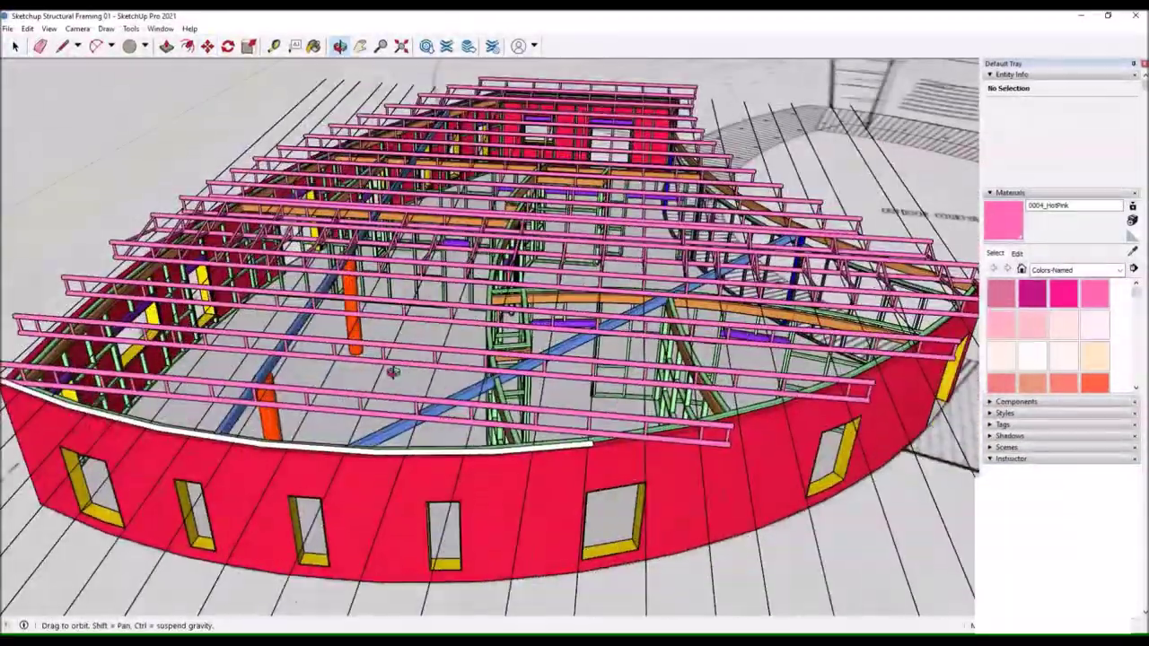
Draw a circle profile on the curved wall's top edge and open the wall-edge group.
scroll("up", 3)
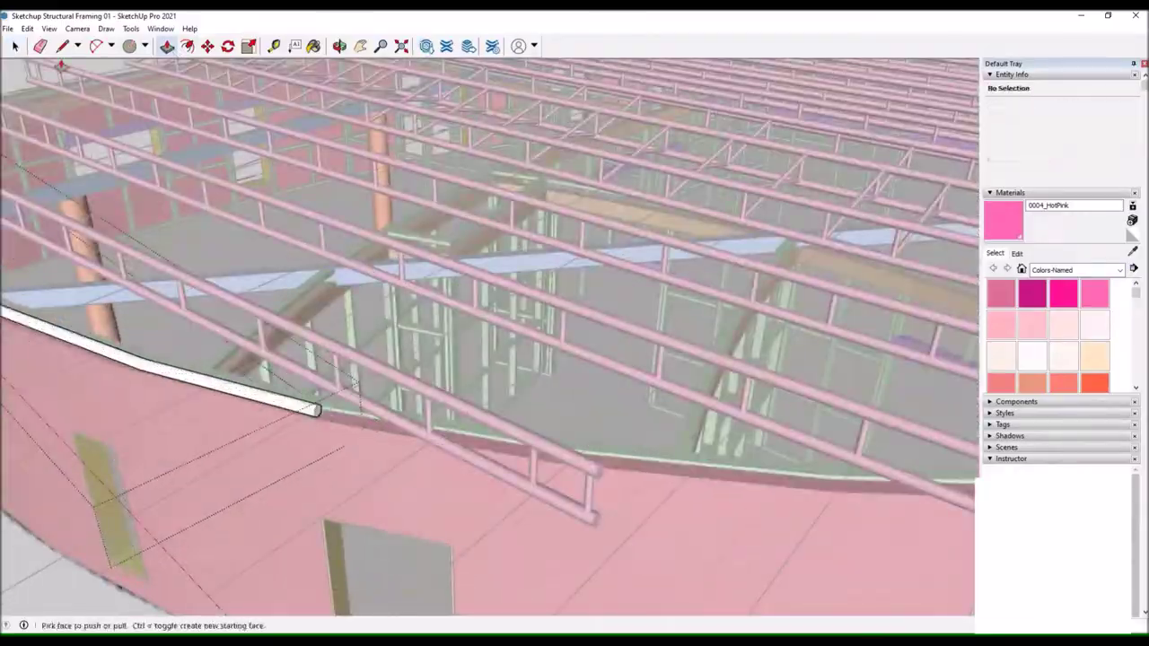
key("l")
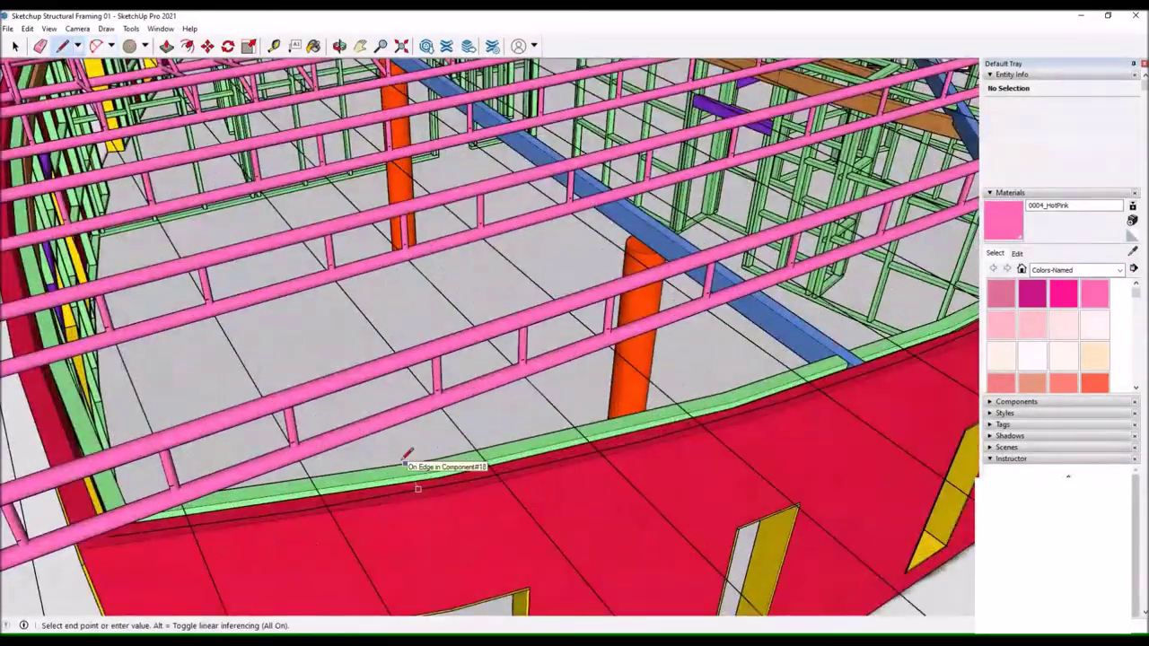
scroll("up", 3)
scroll("up", 3)
scroll("up", 3)
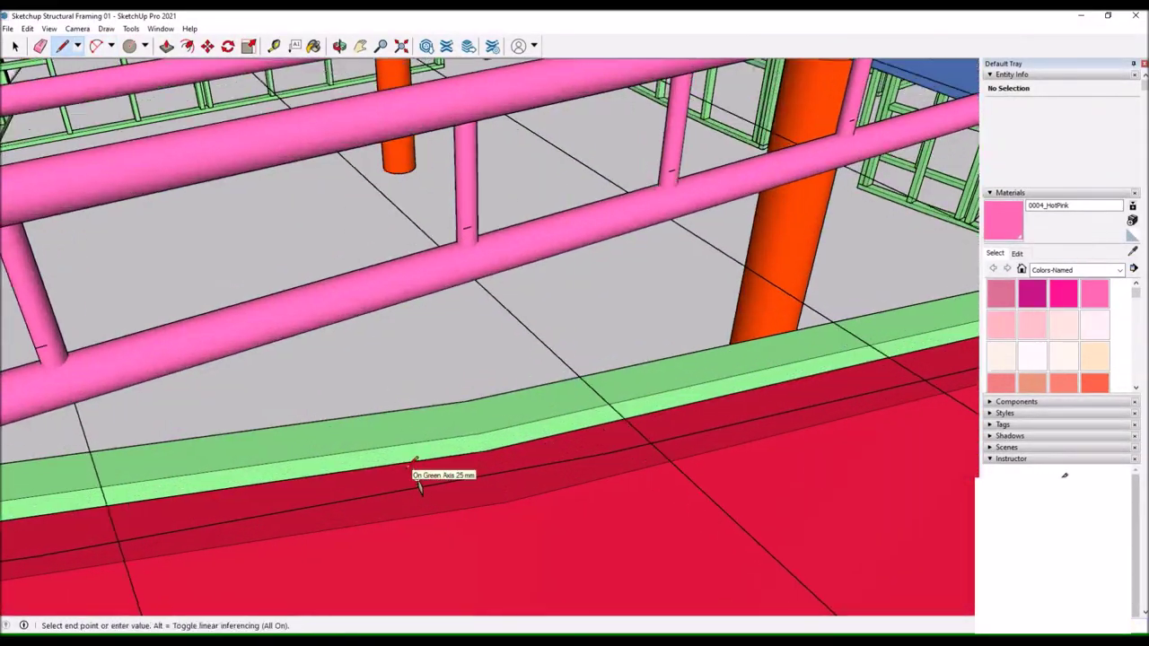
left_click_drag(419, 474, 559, 440)
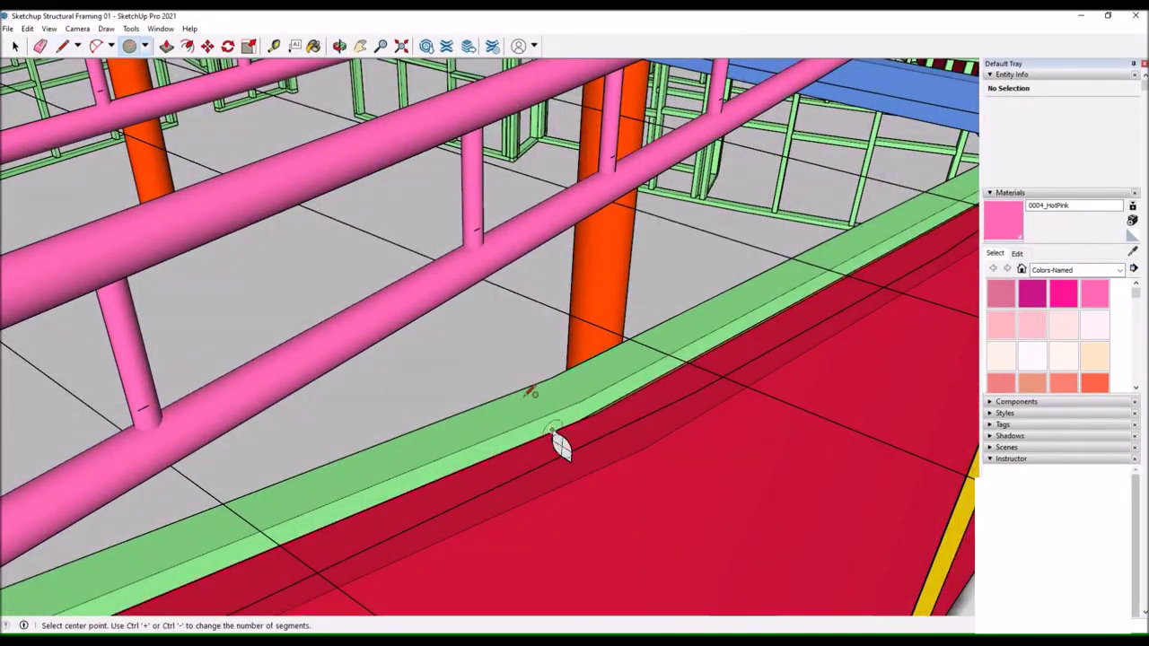
key("space")
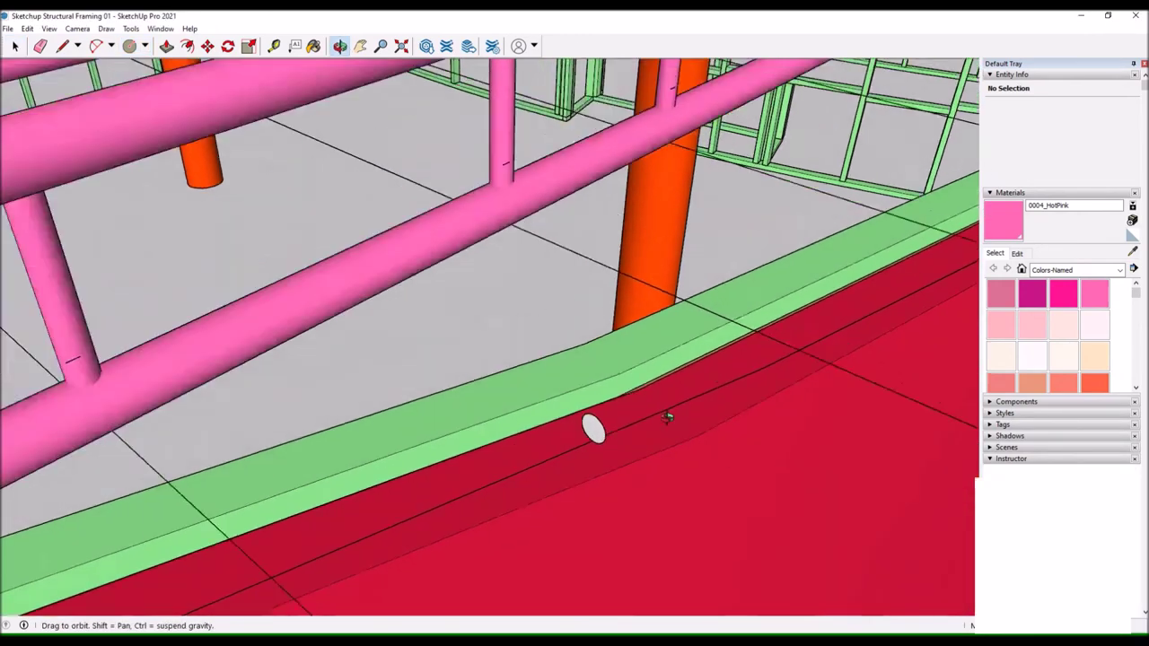
left_click_drag(560, 440, 667, 415)
double_click(317, 352)
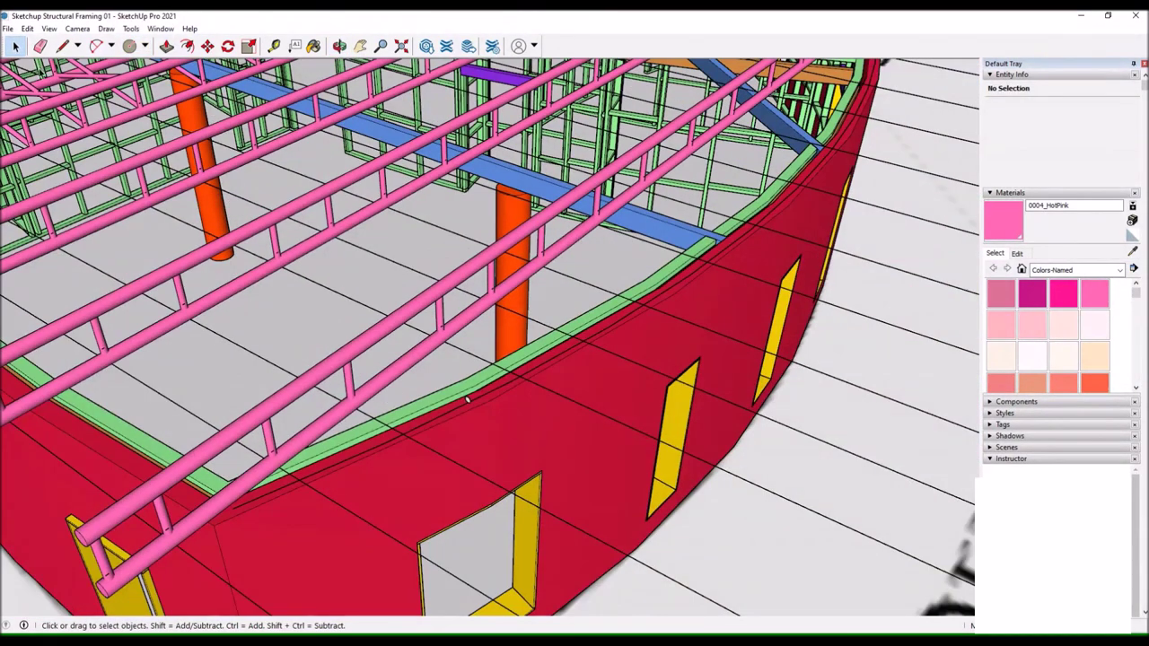
Sweep the circle along the curved top edge with Follow Me to form the round tube.
left_click(131, 29)
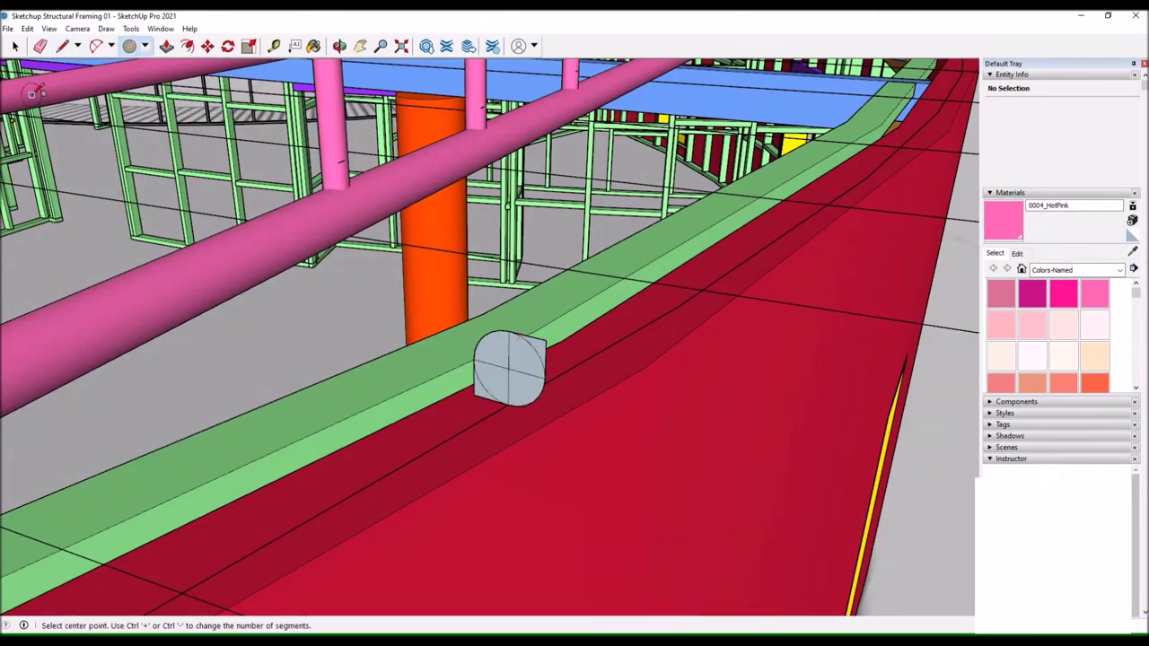
scroll("down", 3)
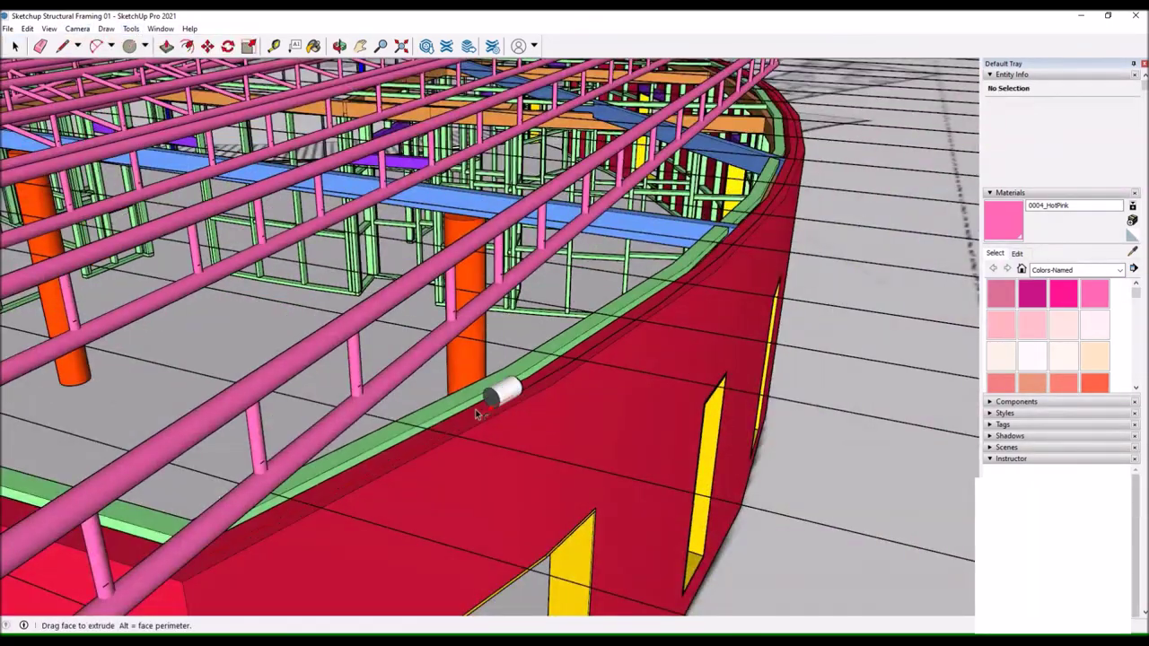
left_click_drag(513, 384, 87, 381)
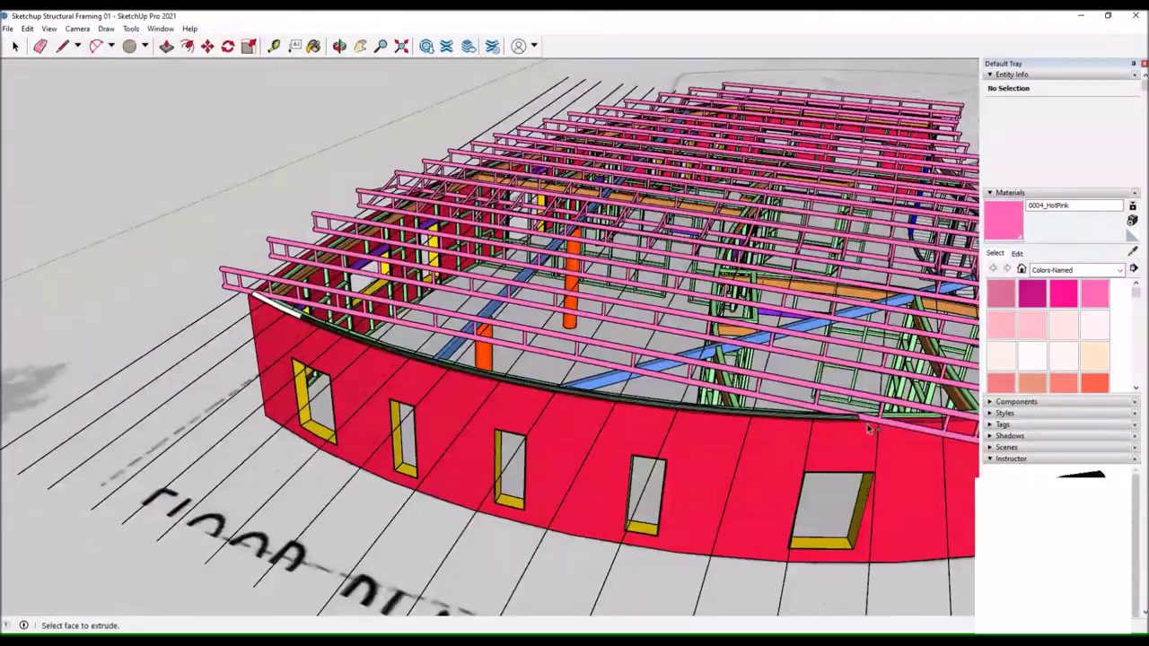
right_click(322, 335)
left_click(552, 492)
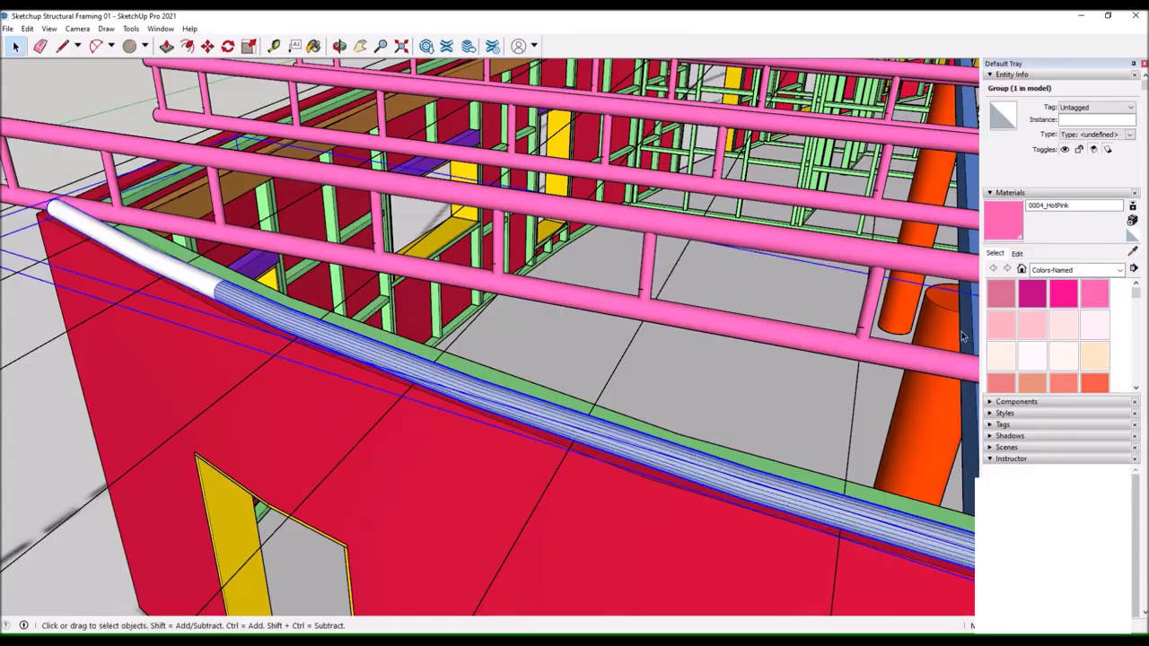
scroll("down", 3)
left_click_drag(539, 394, 629, 350)
scroll("down", 3)
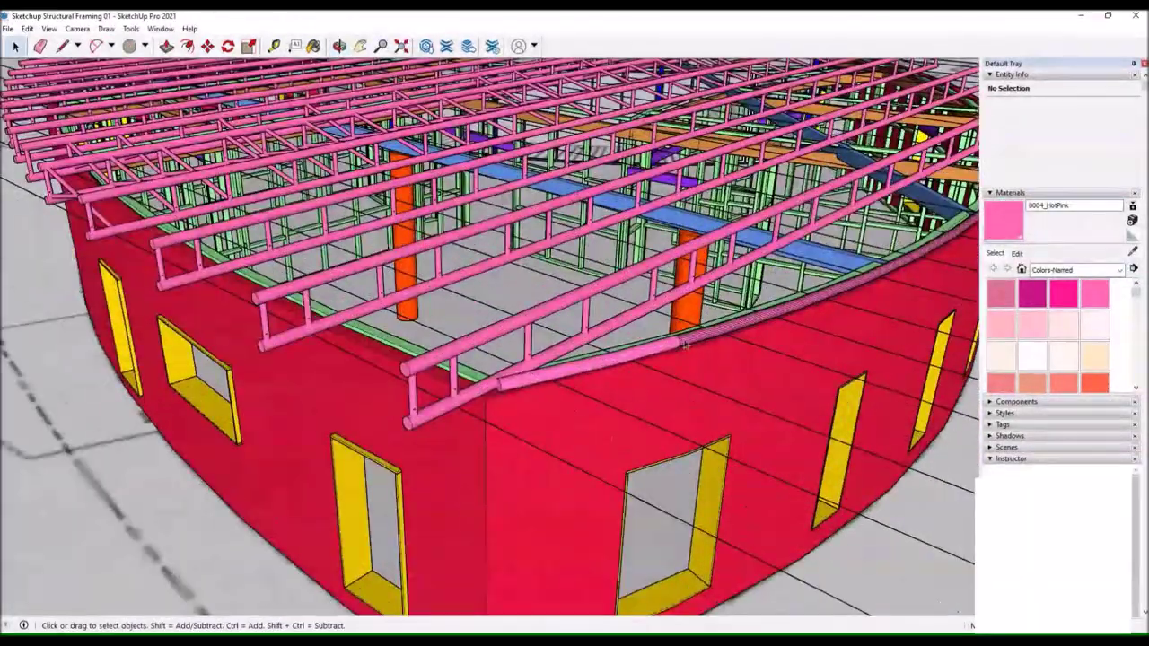
scroll("up", 3)
right_click(694, 343)
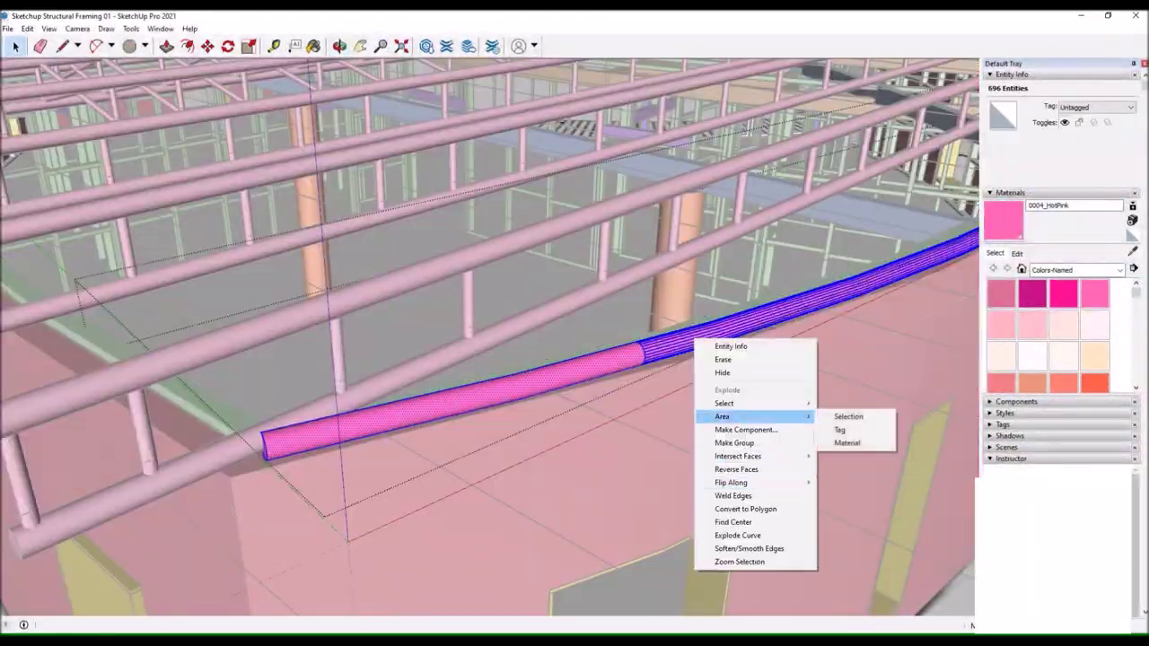
Leave the group and inspect the new tube running beneath the roof trusses.
key("Escape")
key("Escape")
key("m")
left_click_drag(599, 370, 449, 358)
scroll("down", 3)
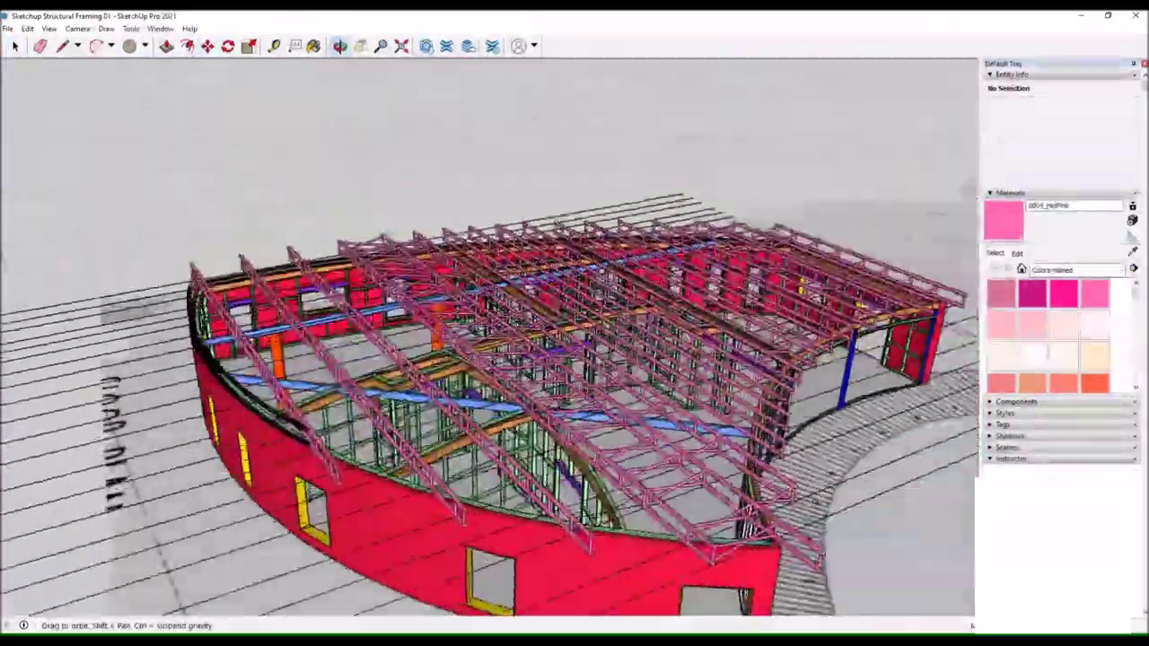
scroll("up", 3)
key("space")
left_click(303, 451)
right_click(302, 451)
key("Escape")
scroll("down", 3)
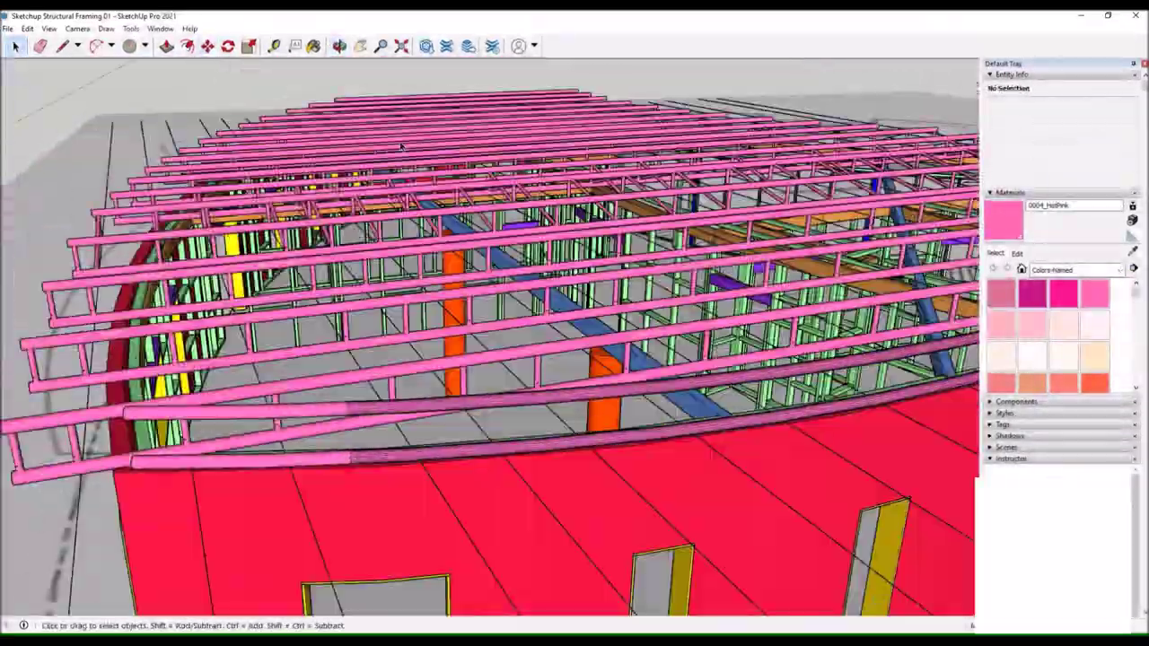
scroll("up", 3)
left_click_drag(538, 431, 579, 436)
scroll("up", 3)
key("c")
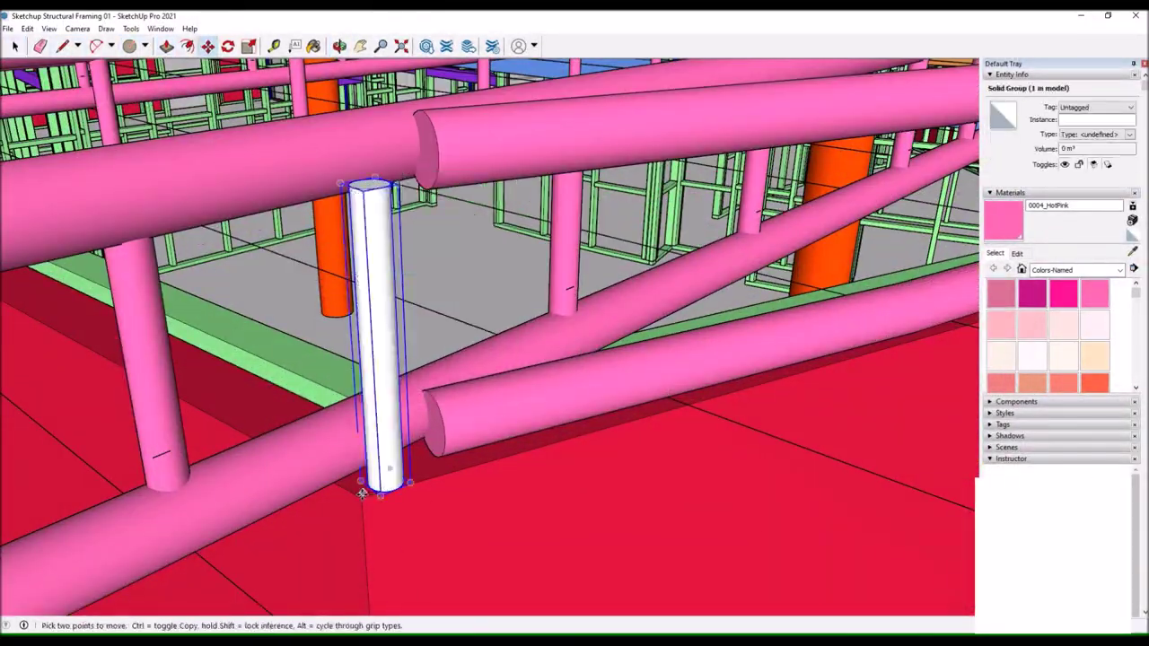
Copy the white post with Move/Ctrl to a point along the curved wall-top tube.
left_click_drag(361, 493, 474, 461)
scroll("up", 3)
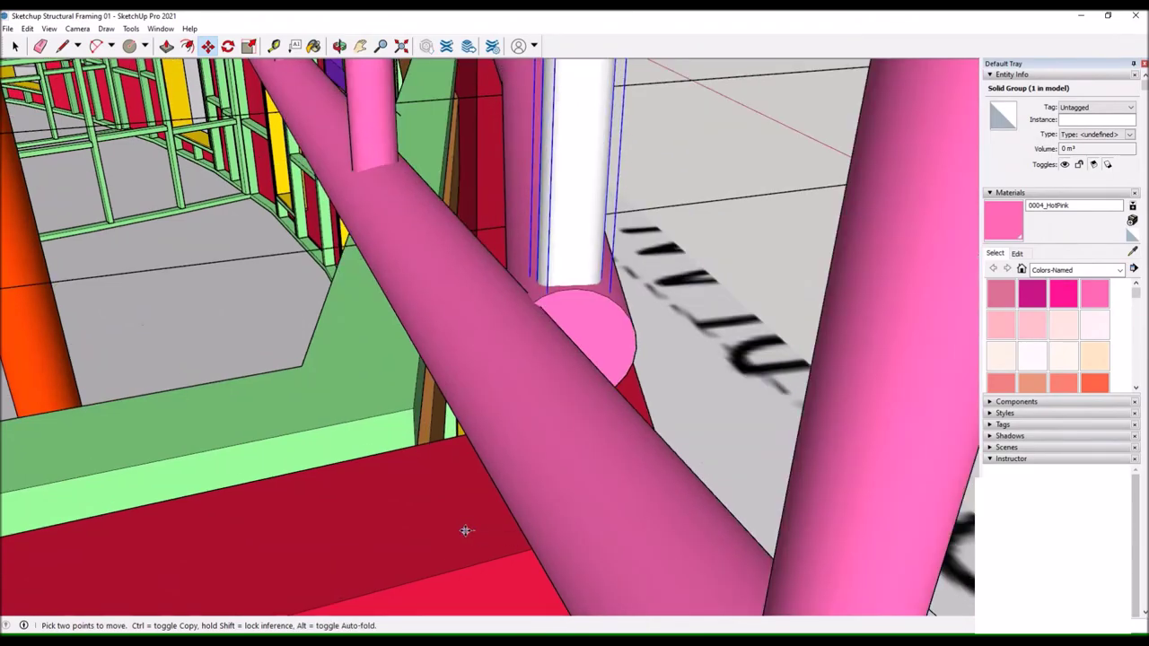
left_click_drag(465, 530, 199, 24)
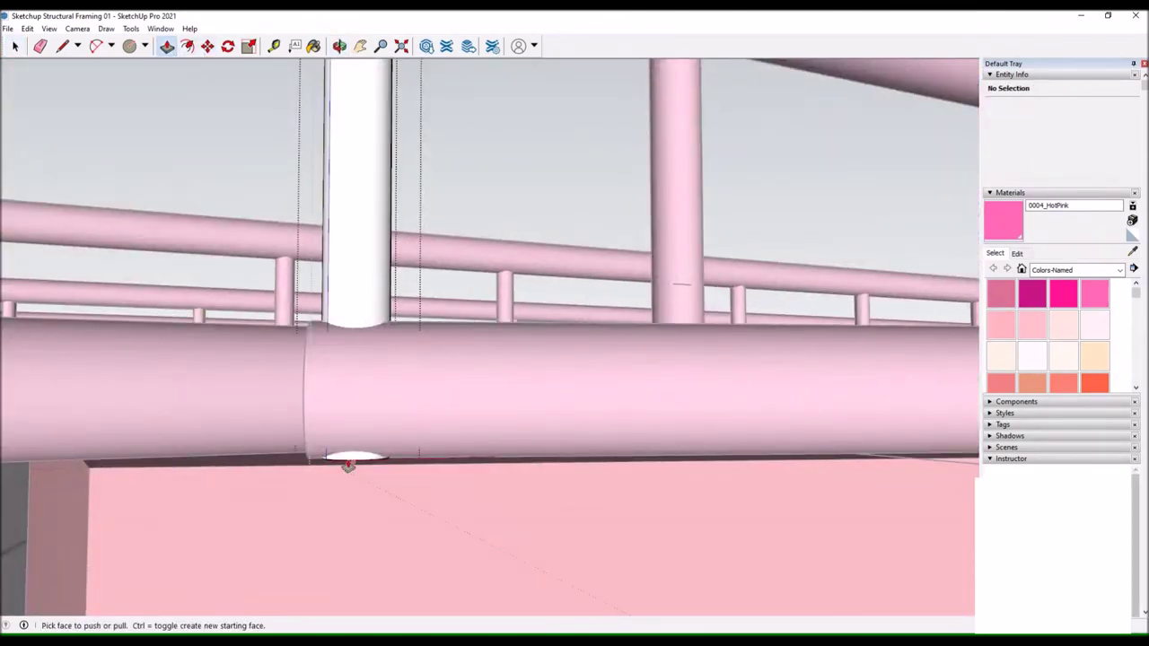
left_click_drag(349, 466, 230, 182)
scroll("down", 3)
left_click_drag(428, 344, 83, 436)
scroll("up", 3)
left_click(207, 46)
scroll("down", 3)
scroll("up", 3)
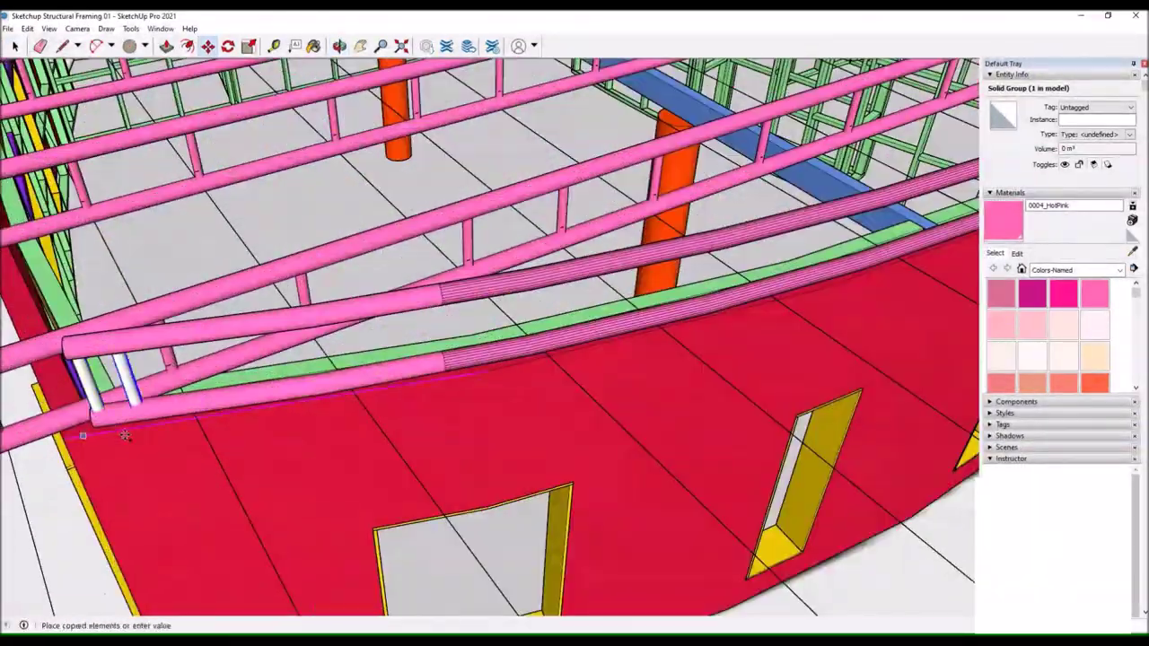
left_click(254, 418)
Place further post copies along the curve, reaching 15 posts in total.
left_click_drag(254, 418, 38, 449)
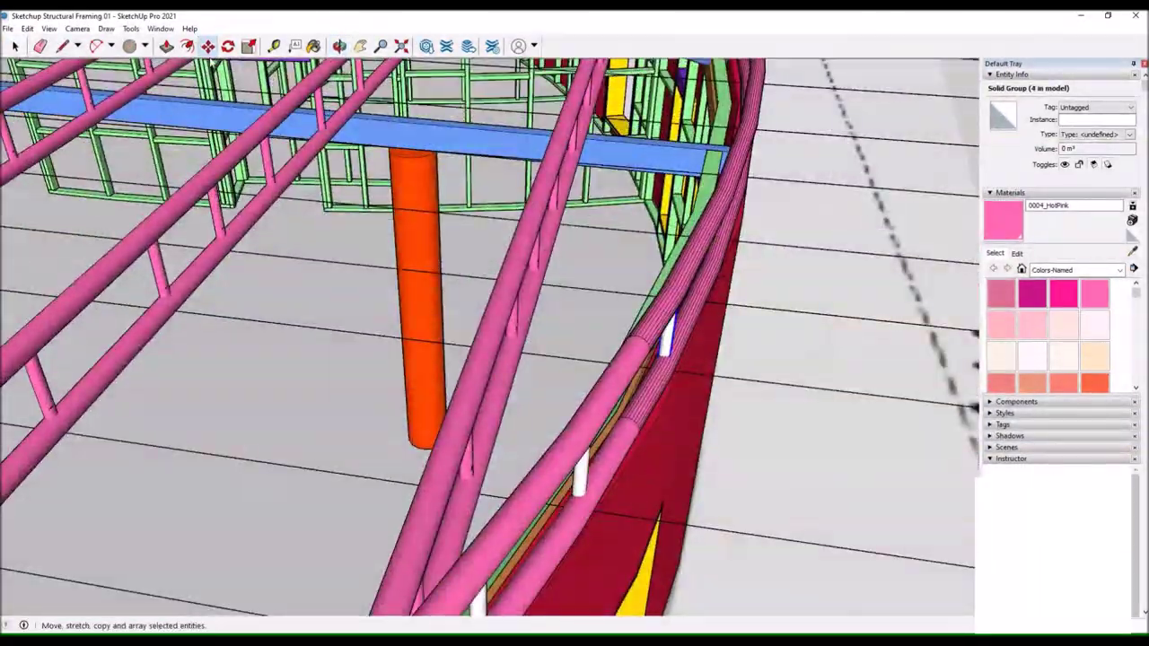
left_click_drag(617, 486, 533, 541)
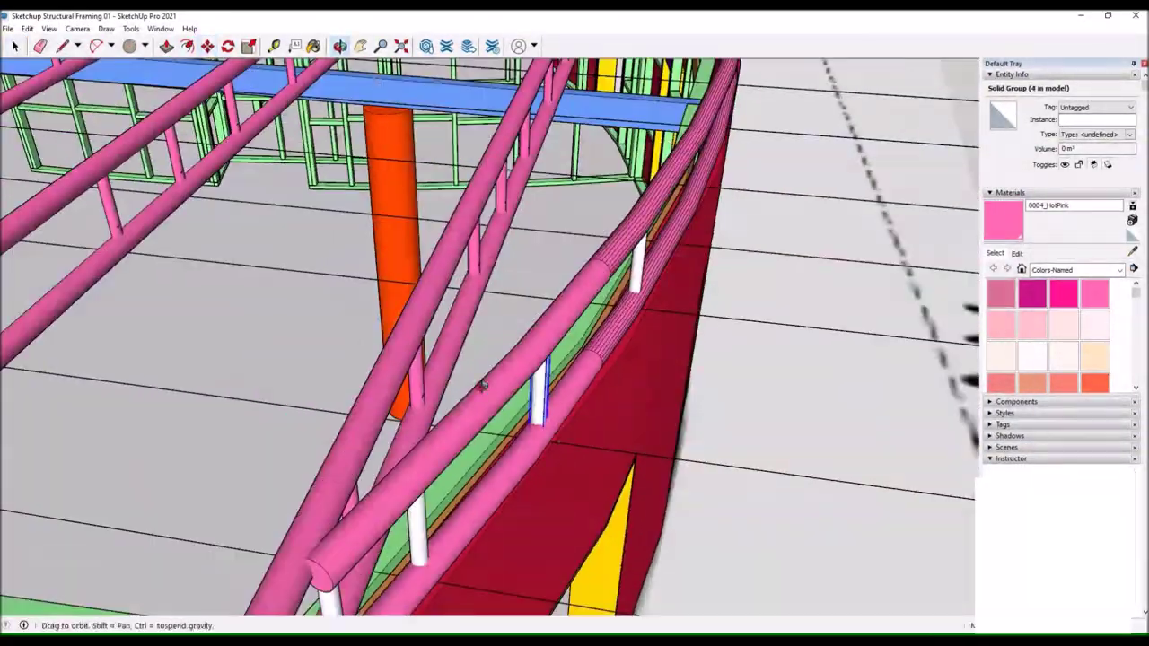
scroll("up", 3)
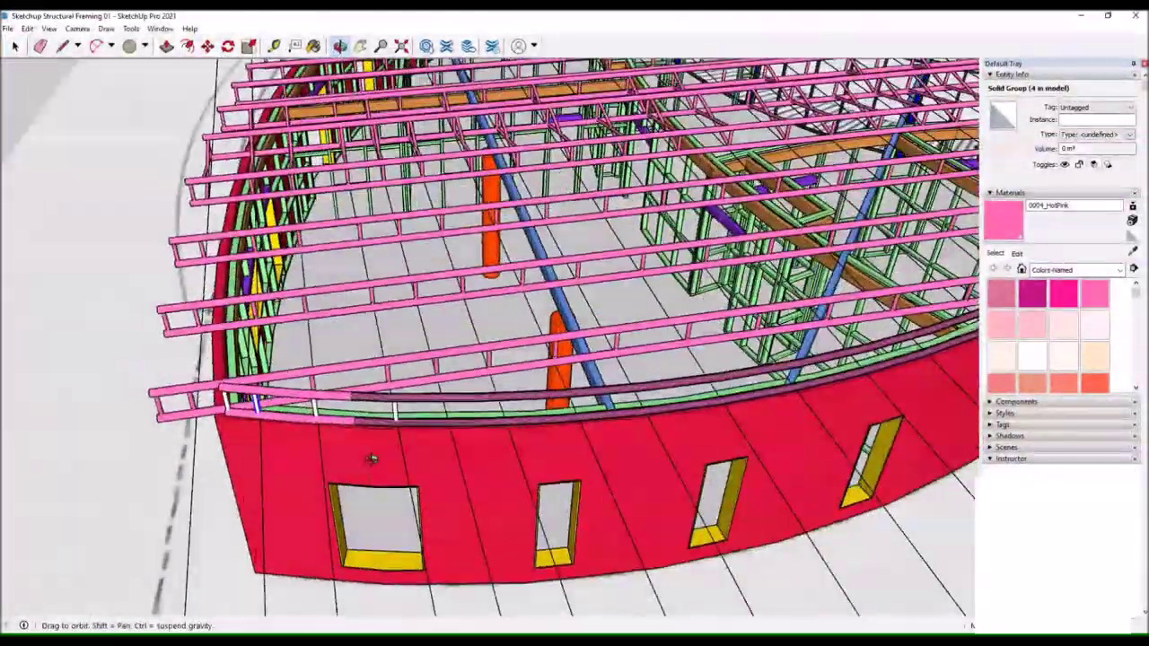
left_click_drag(609, 419, 624, 294)
left_click(464, 442)
left_click_drag(619, 422, 349, 451)
scroll("down", 3)
scroll("down", 3)
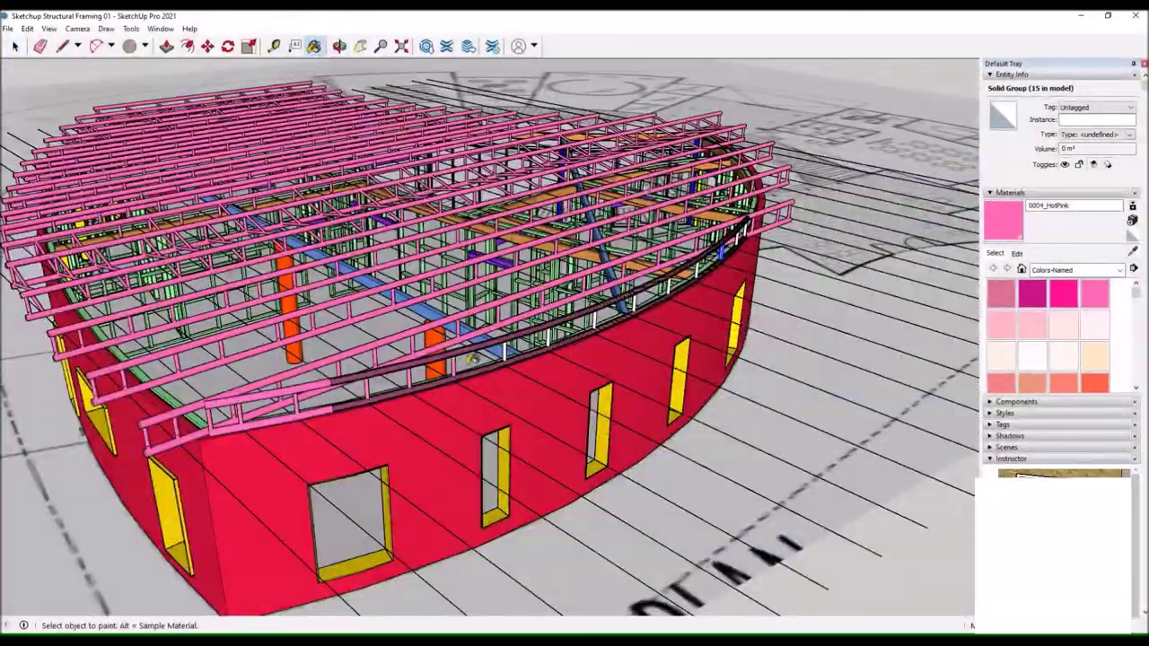
Orbit around the building to review the braced roof trusses and the curved end.
scroll("up", 3)
scroll("up", 3)
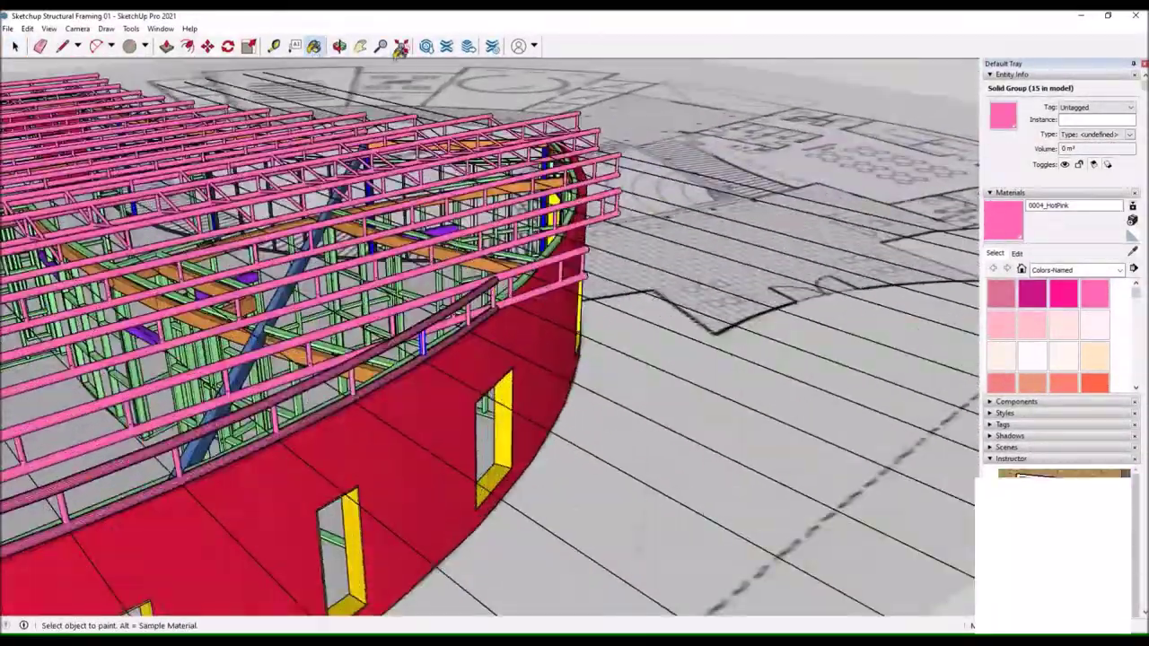
left_click_drag(539, 359, 704, 487)
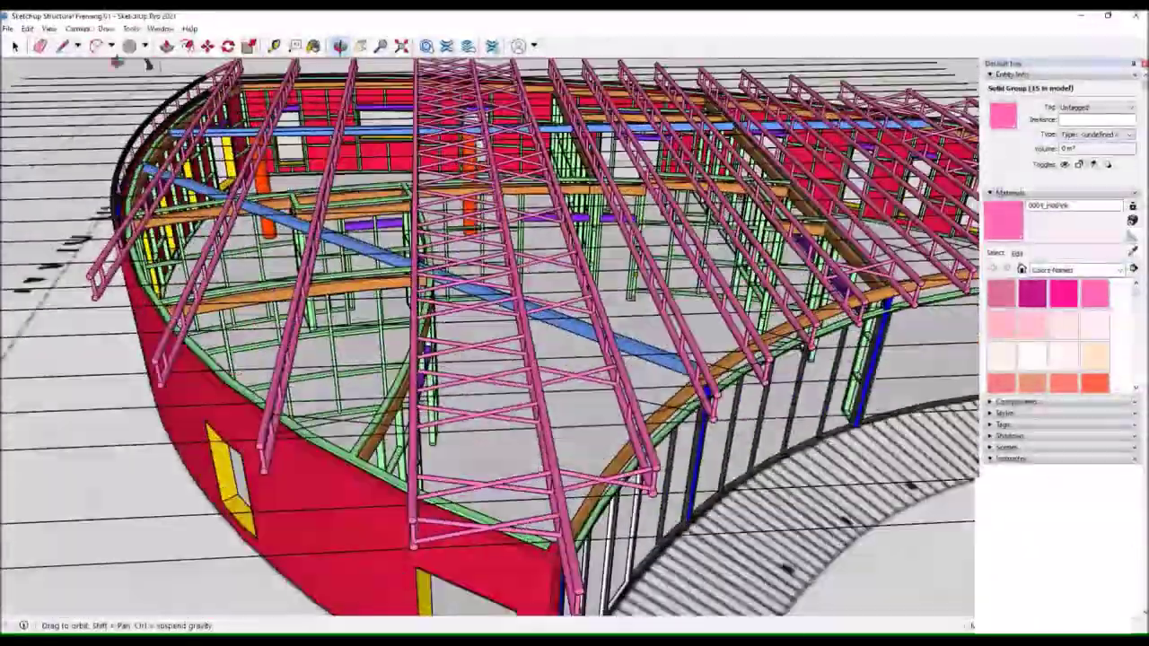
left_click_drag(628, 404, 470, 448)
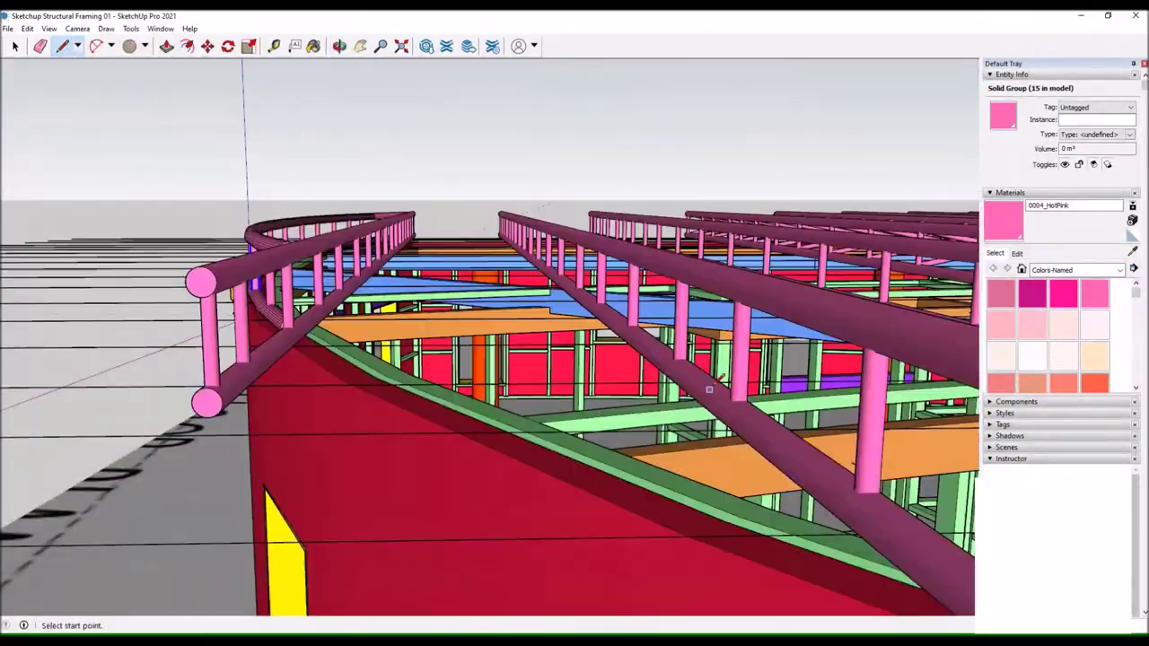
left_click_drag(68, 381, 359, 539)
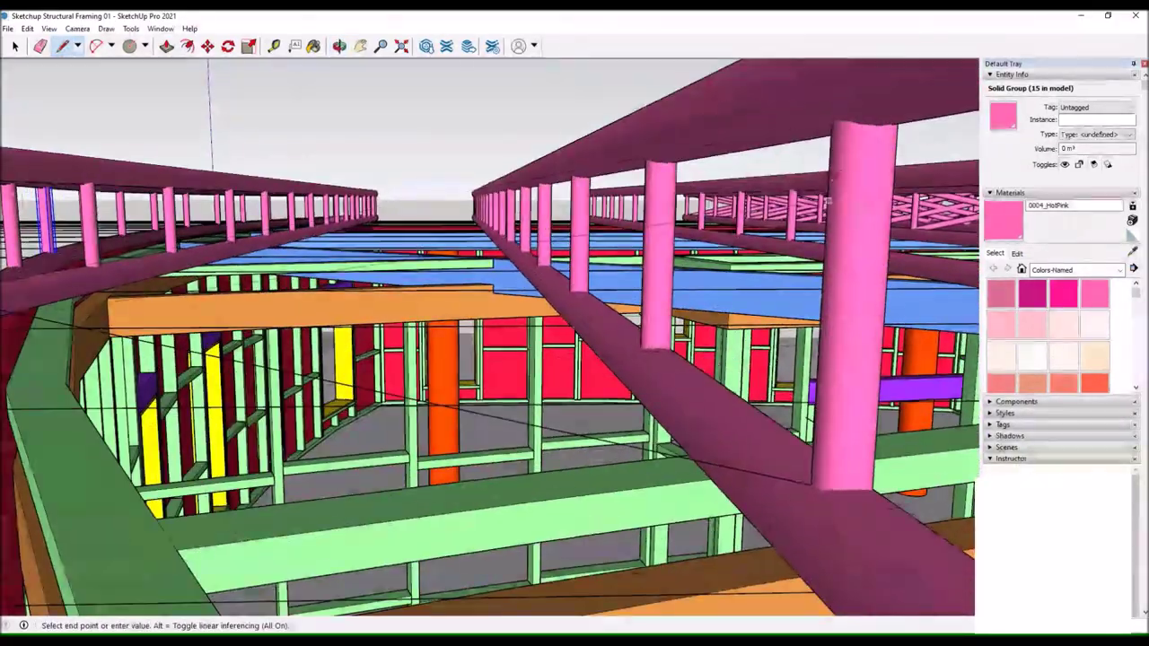
left_click_drag(503, 359, 413, 341)
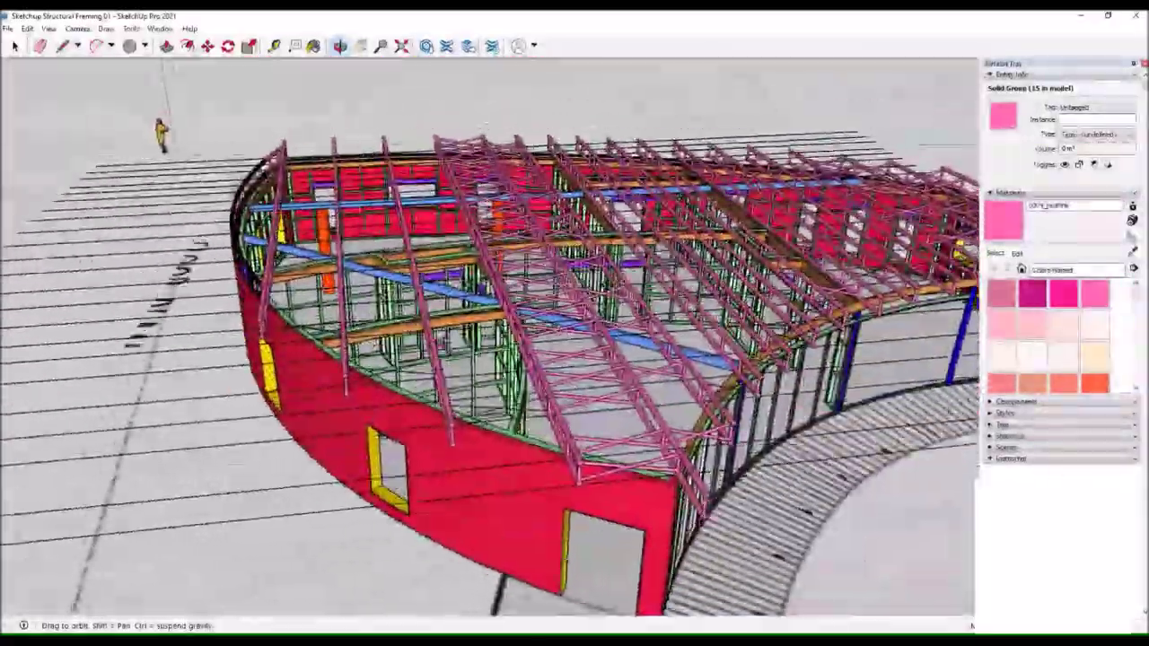
left_click_drag(503, 359, 557, 350)
scroll("up", 3)
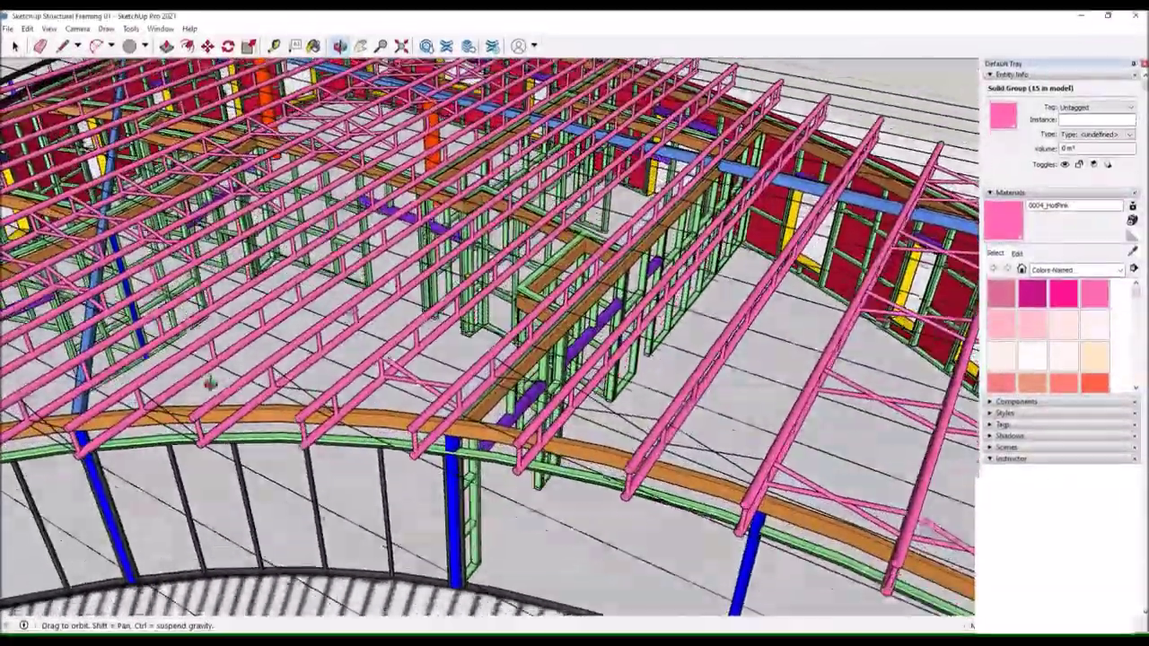
Copy the tubular brace group with Move/Ctrl onto another roof truss.
key("m")
scroll("down", 3)
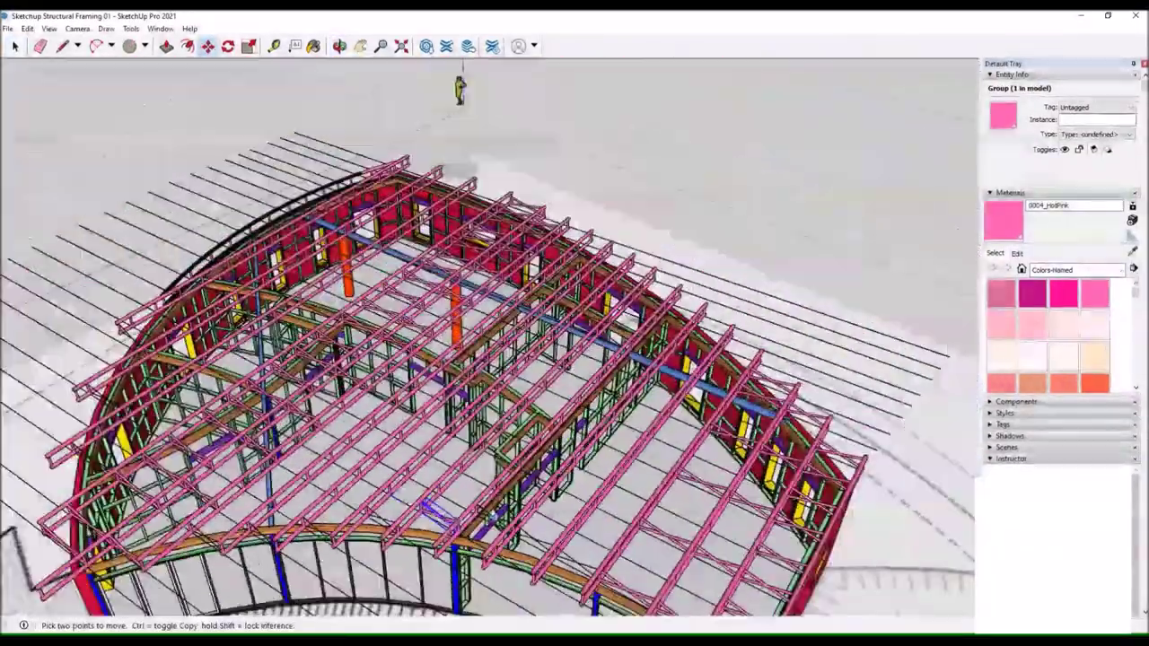
scroll("up", 3)
key("space")
scroll("down", 3)
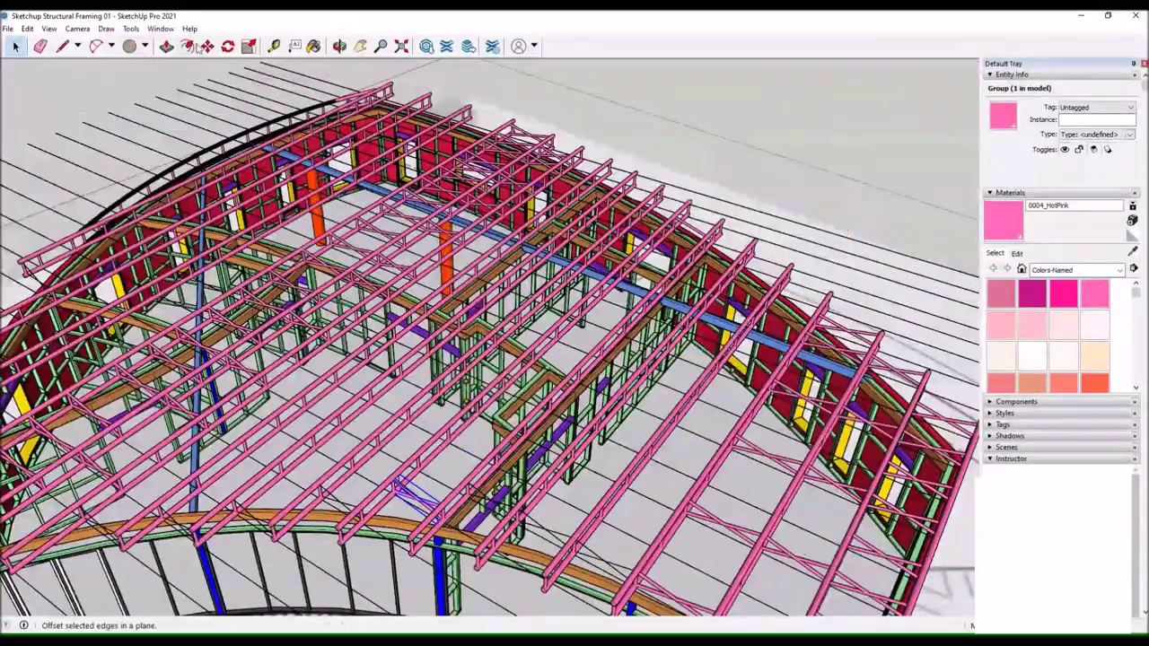
left_click(208, 46)
key("space")
scroll("up", 3)
scroll("up", 3)
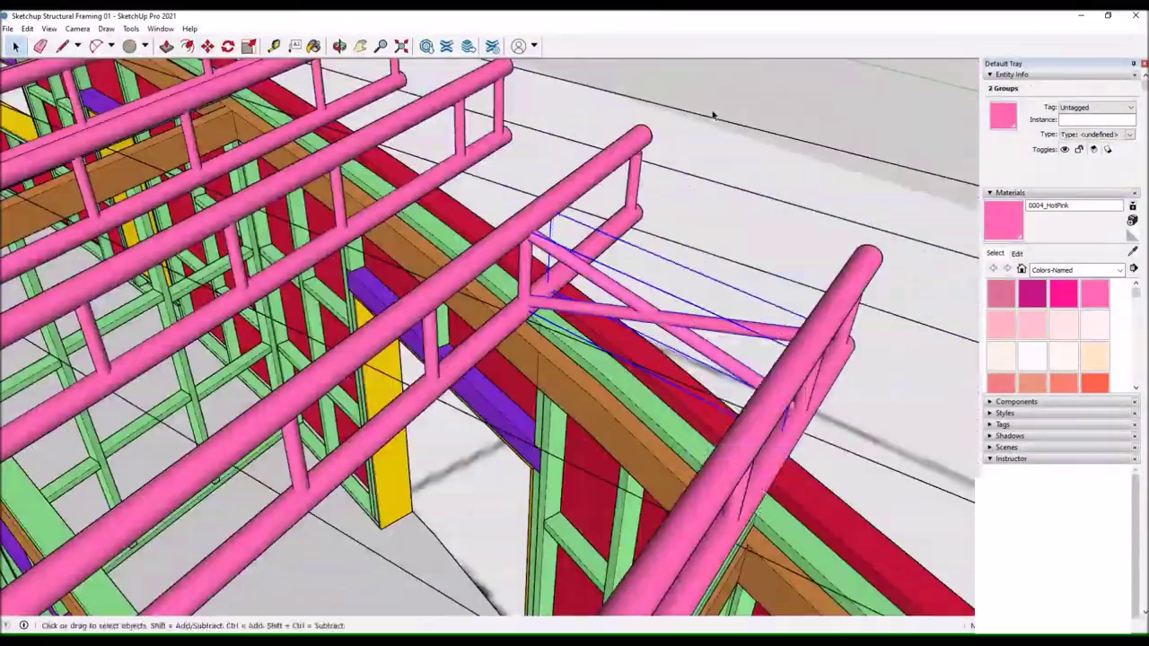
scroll("down", 3)
left_click(207, 46)
left_click(414, 64)
scroll("up", 3)
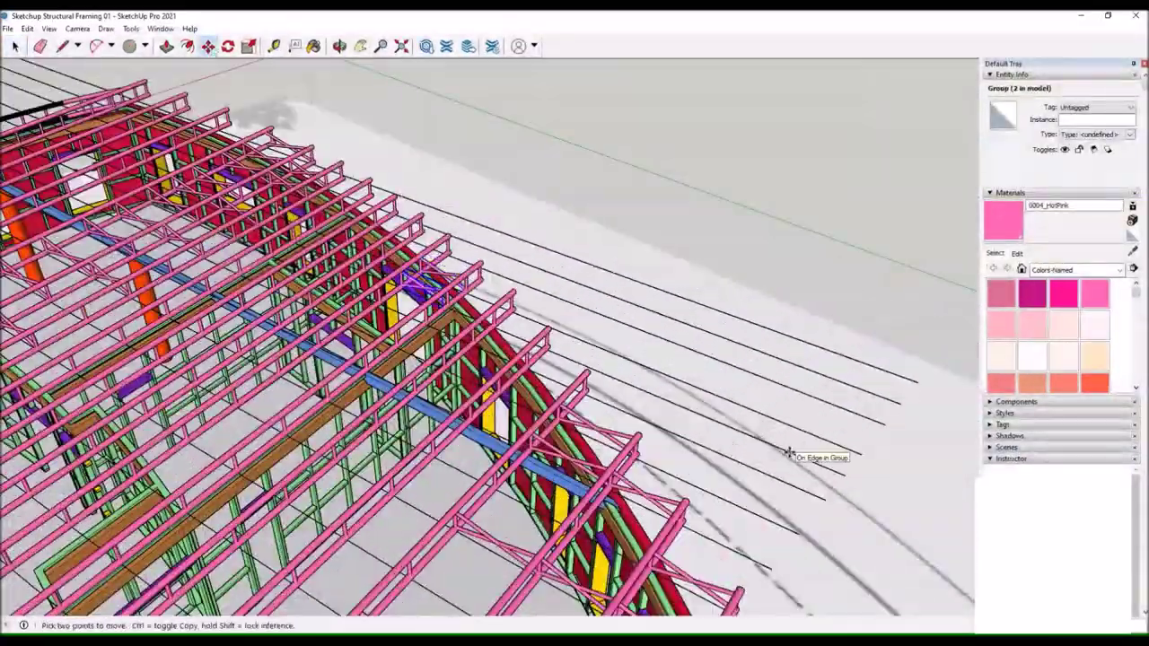
scroll("down", 3)
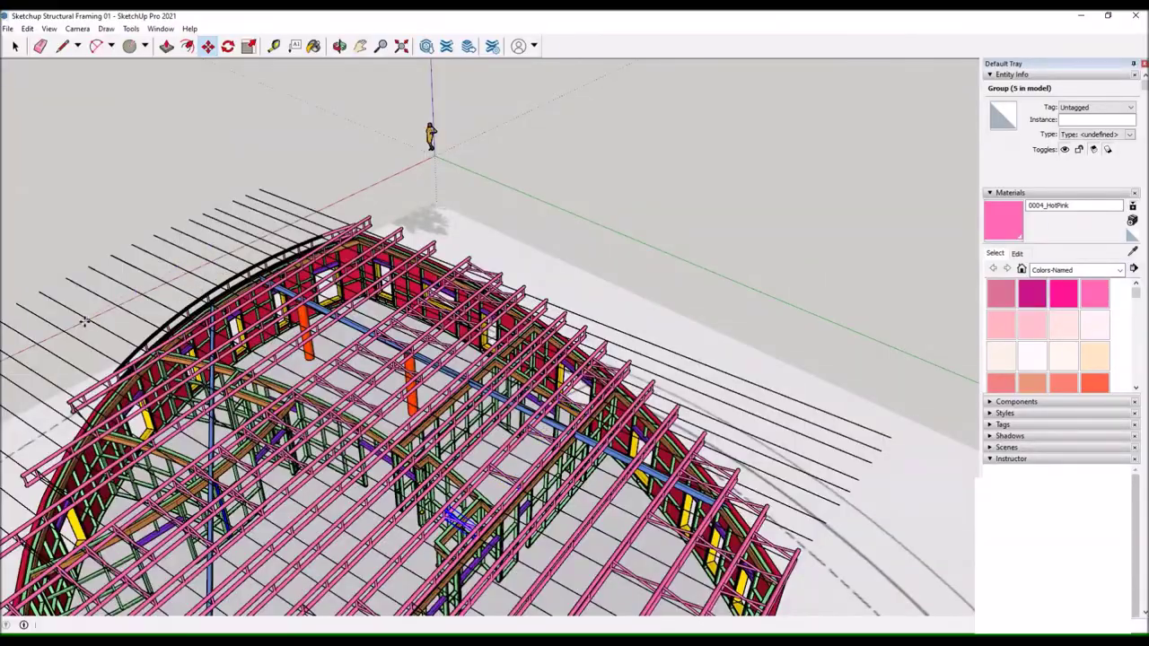
Orbit around the roof framing to check the copied braces.
left_click_drag(484, 359, 556, 269)
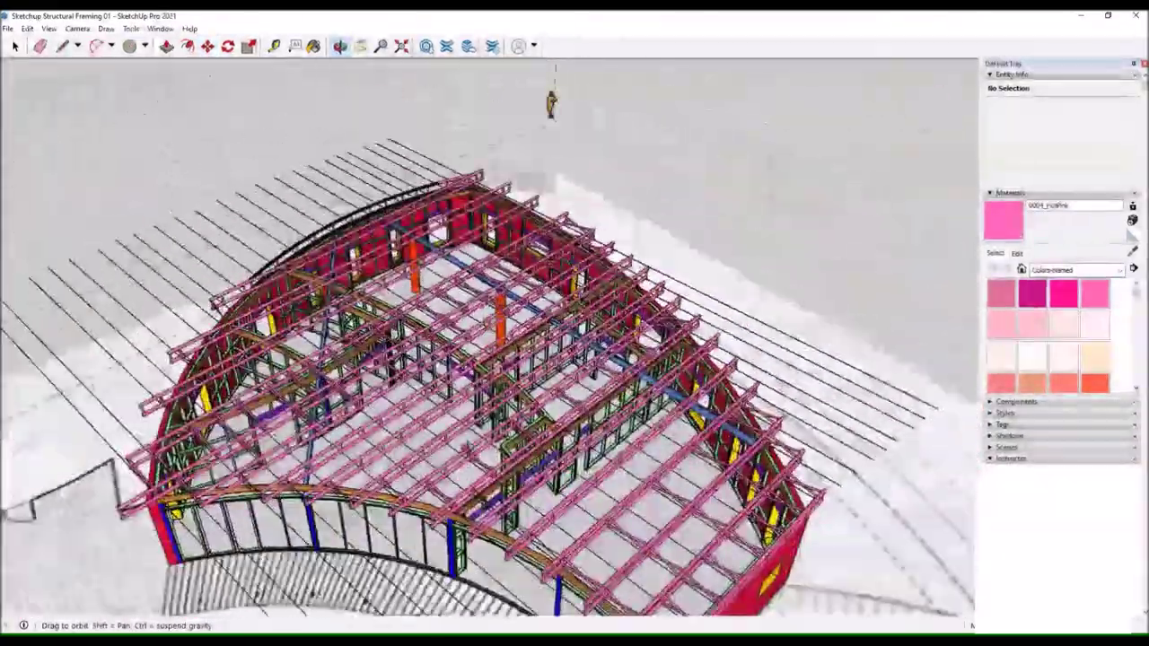
key("space")
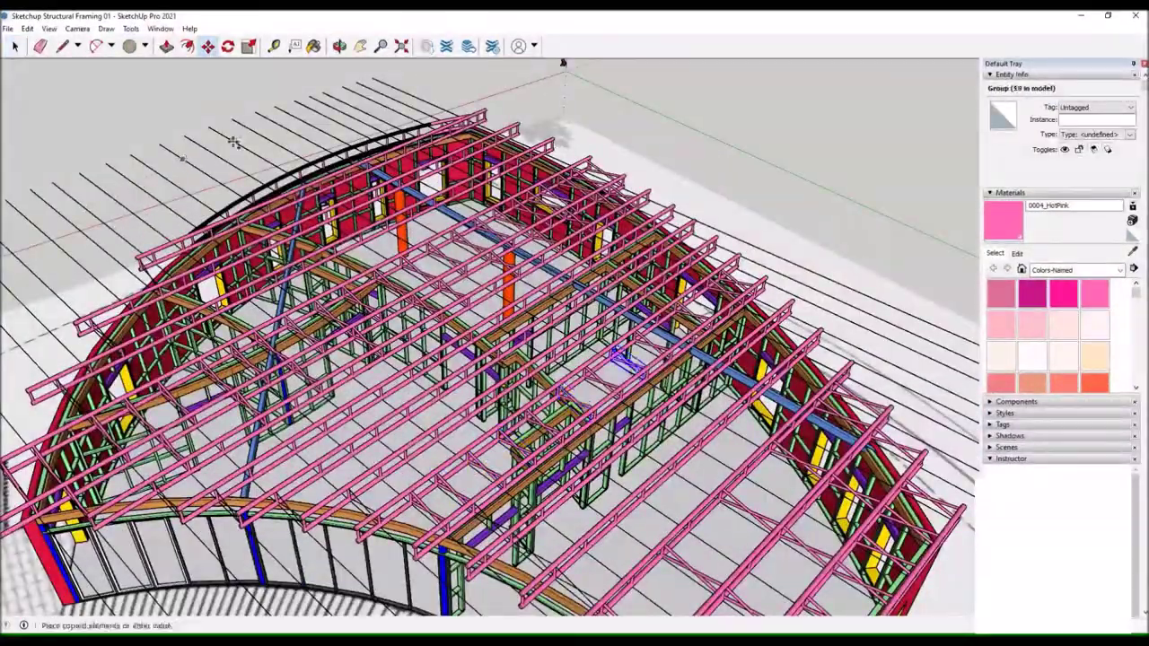
left_click_drag(303, 105, 359, 315)
Draw a diagonal guide line between truss chords with a tube profile circle at its end.
scroll("up", 3)
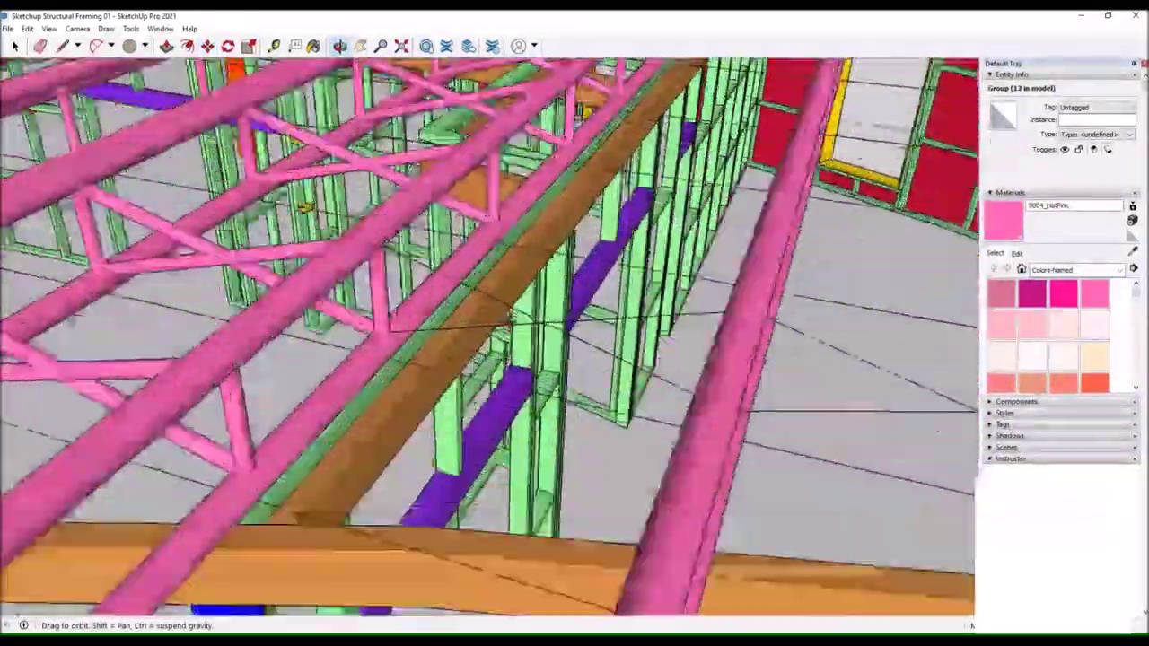
key("l")
key("Escape")
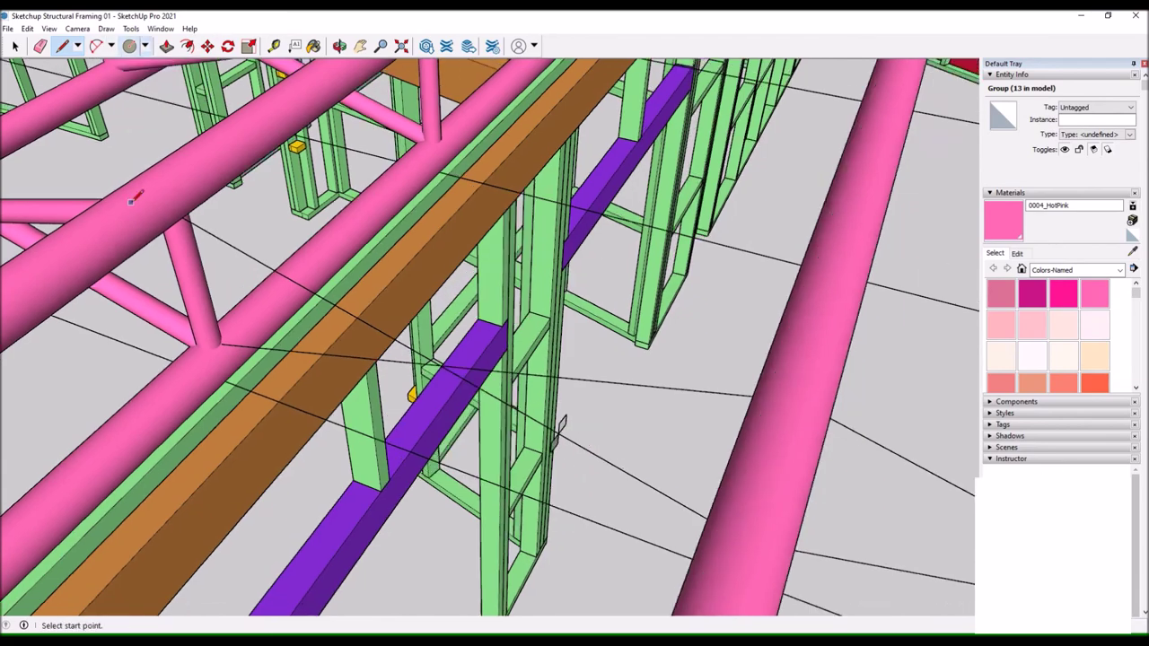
left_click_drag(559, 422, 222, 294)
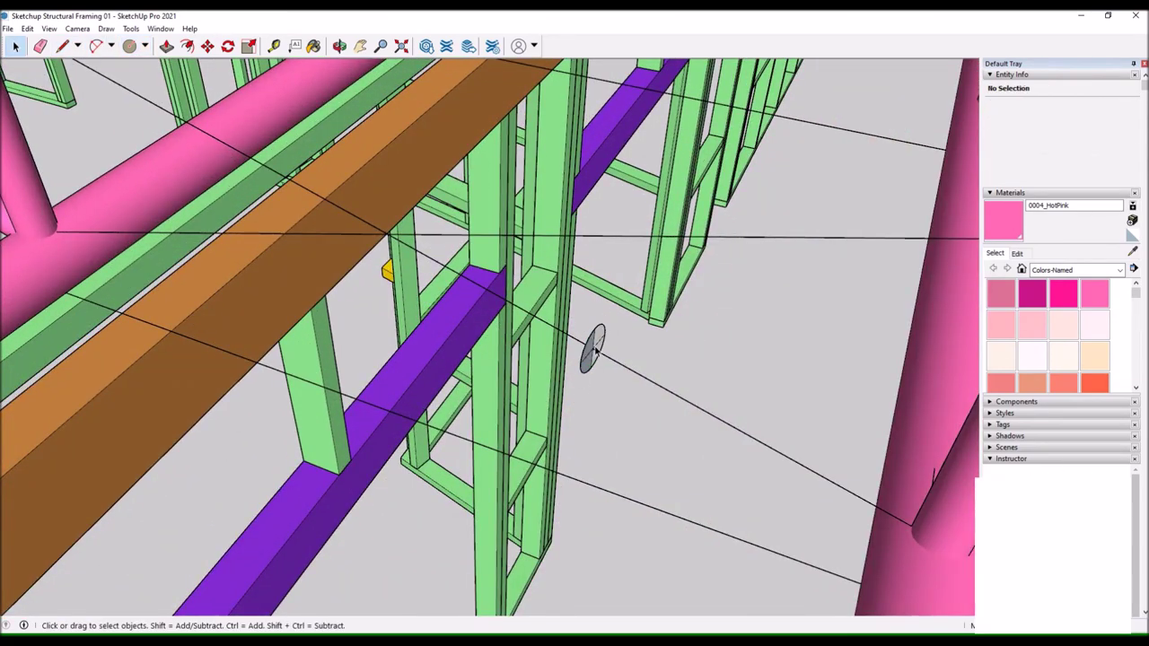
left_click_drag(590, 359, 708, 473)
key("l")
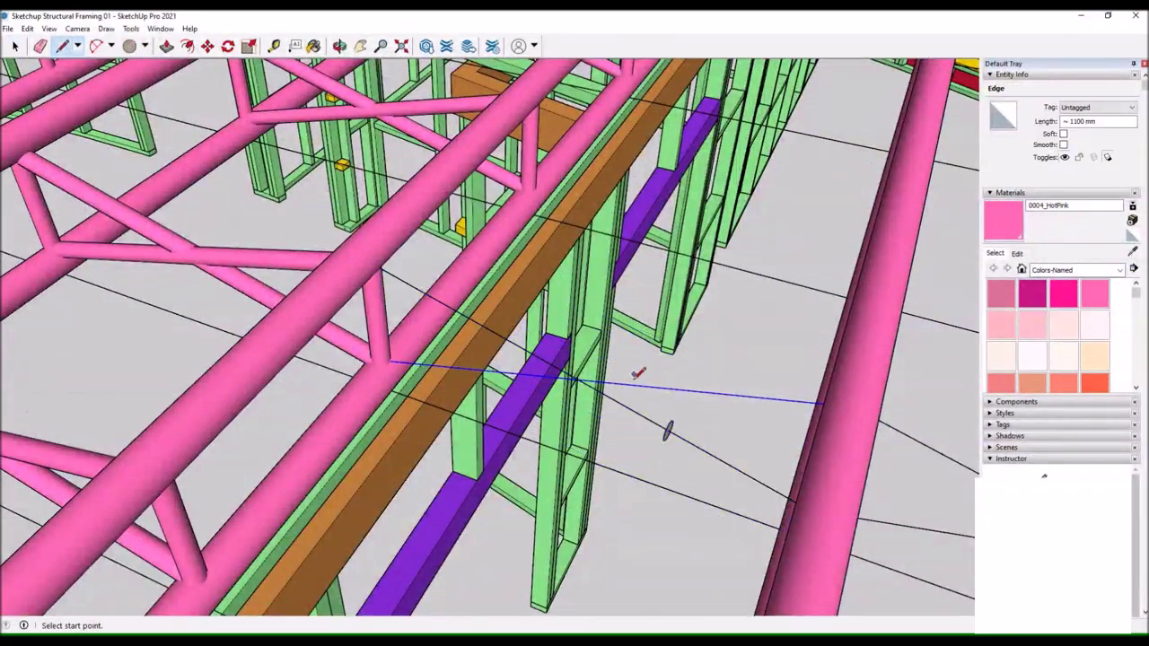
scroll("up", 3)
left_click(647, 381)
key("c")
left_click_drag(653, 368, 502, 341)
left_click(474, 319)
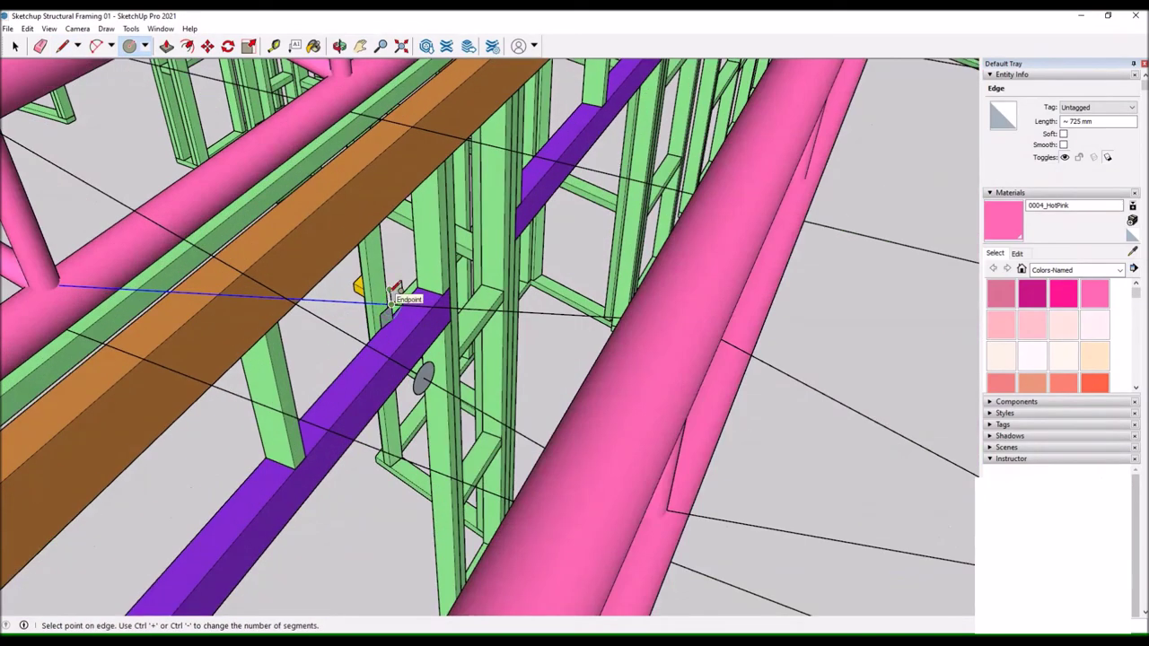
left_click(466, 353)
key("space")
scroll("down", 3)
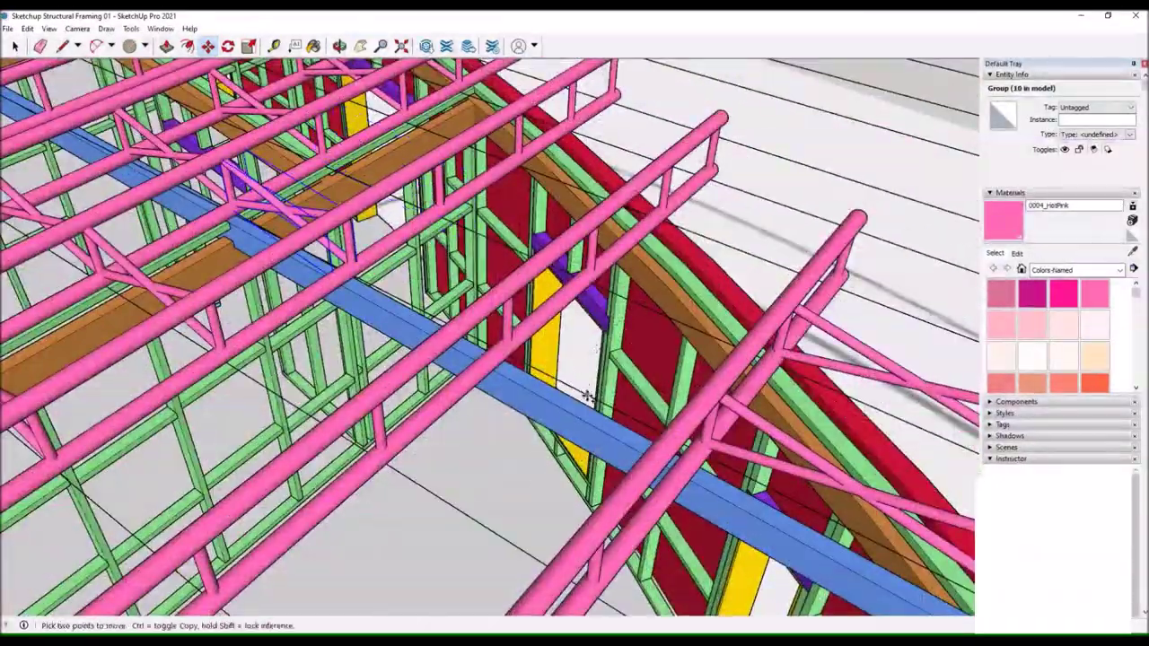
Orbit around the framed roof and curved front wall to review the brace position.
left_click_drag(652, 315, 506, 415)
left_click_drag(687, 375, 574, 324)
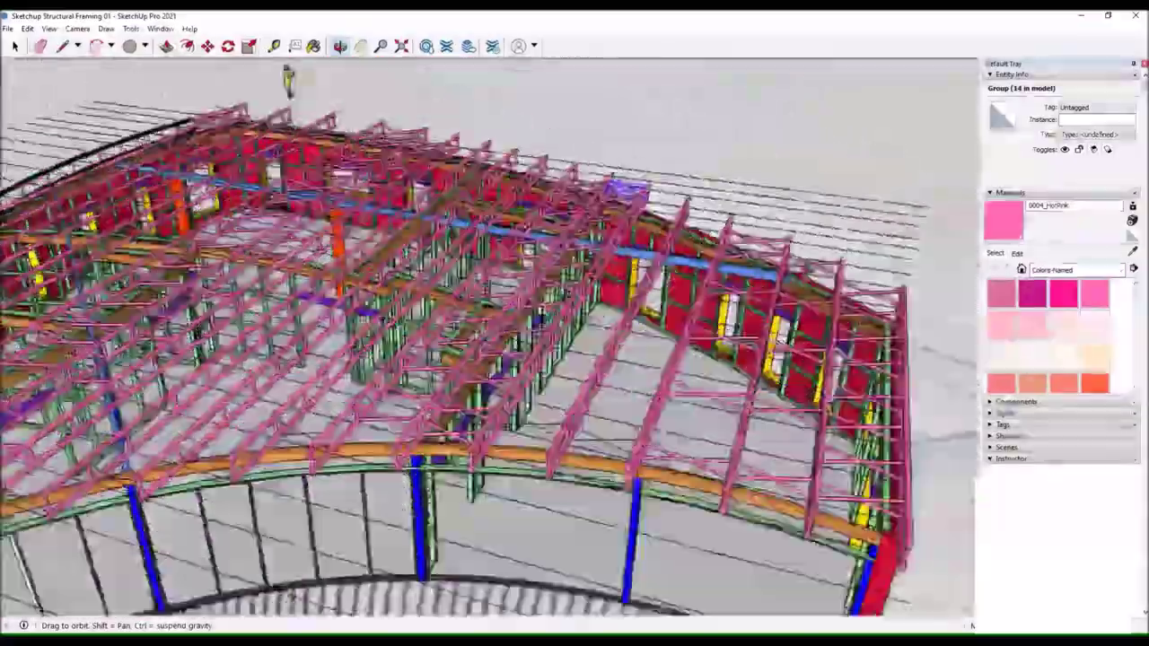
left_click_drag(574, 323, 359, 377)
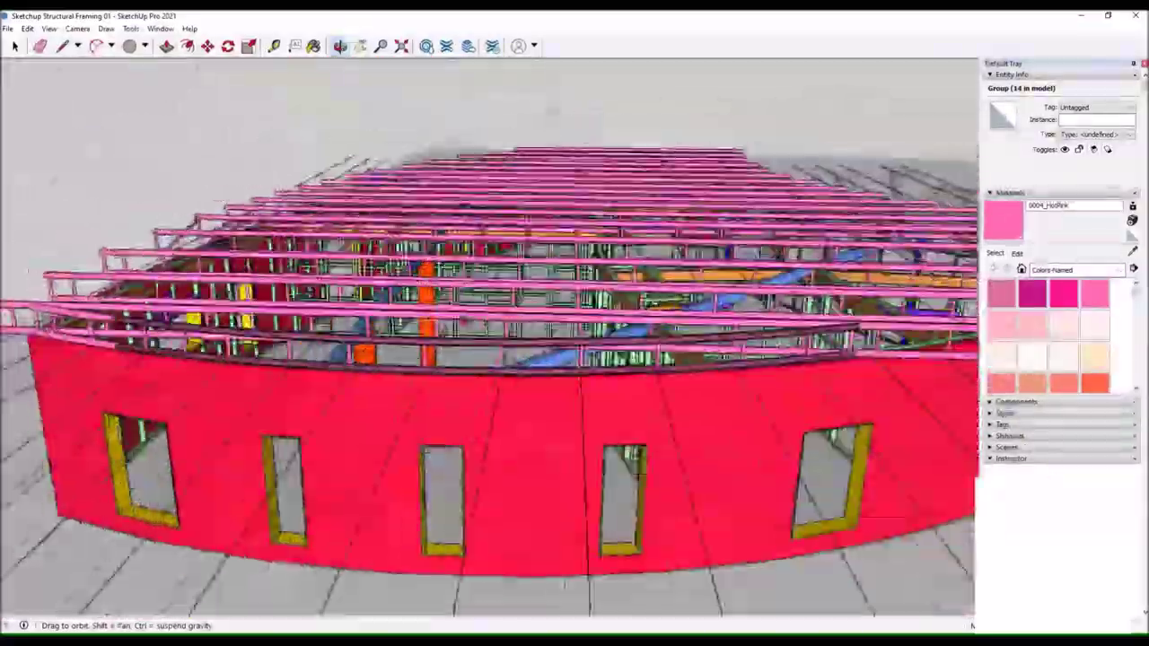
scroll("up", 3)
key("space")
scroll("down", 3)
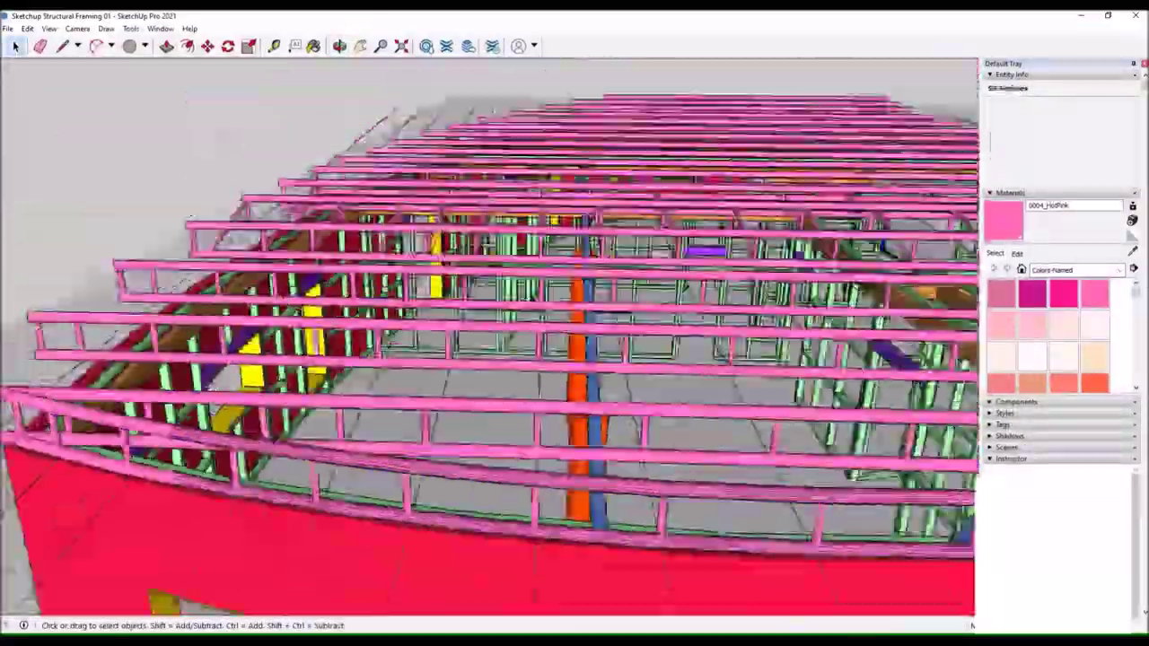
left_click_drag(148, 387, 364, 380)
scroll("up", 3)
scroll("up", 3)
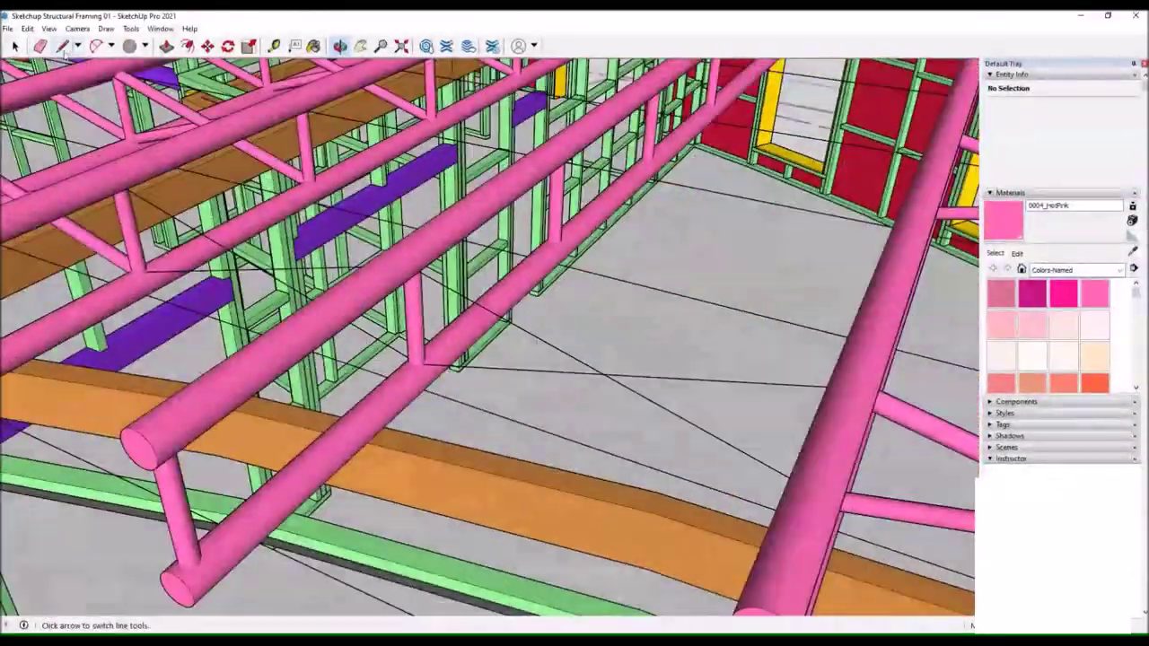
key("l")
key("Escape")
Extrude the circle along the first diagonal into a tube using Follow Me.
left_click_drag(906, 467, 621, 397)
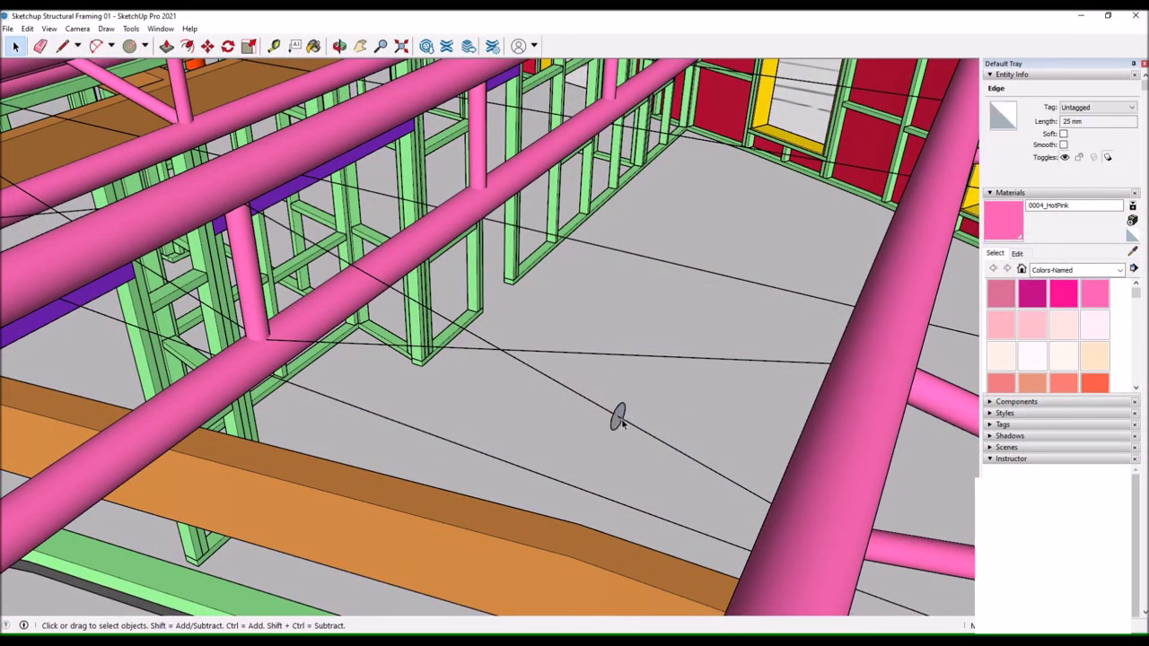
key("space")
left_click_drag(628, 404, 473, 361)
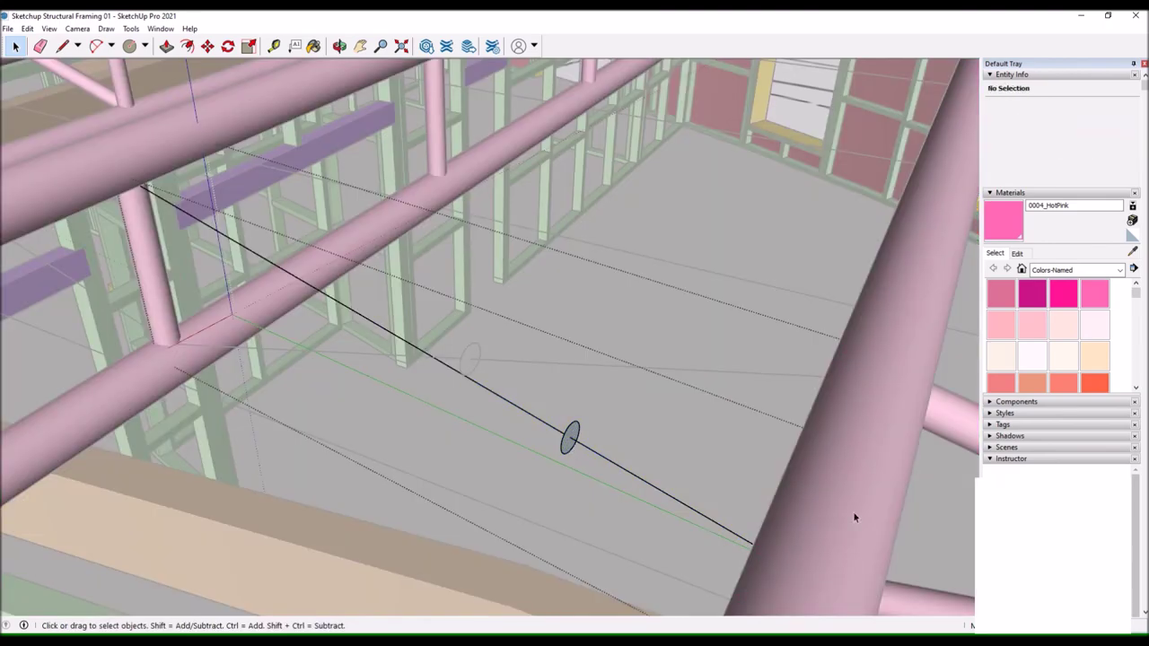
left_click(49, 28)
left_click_drag(589, 454, 496, 395)
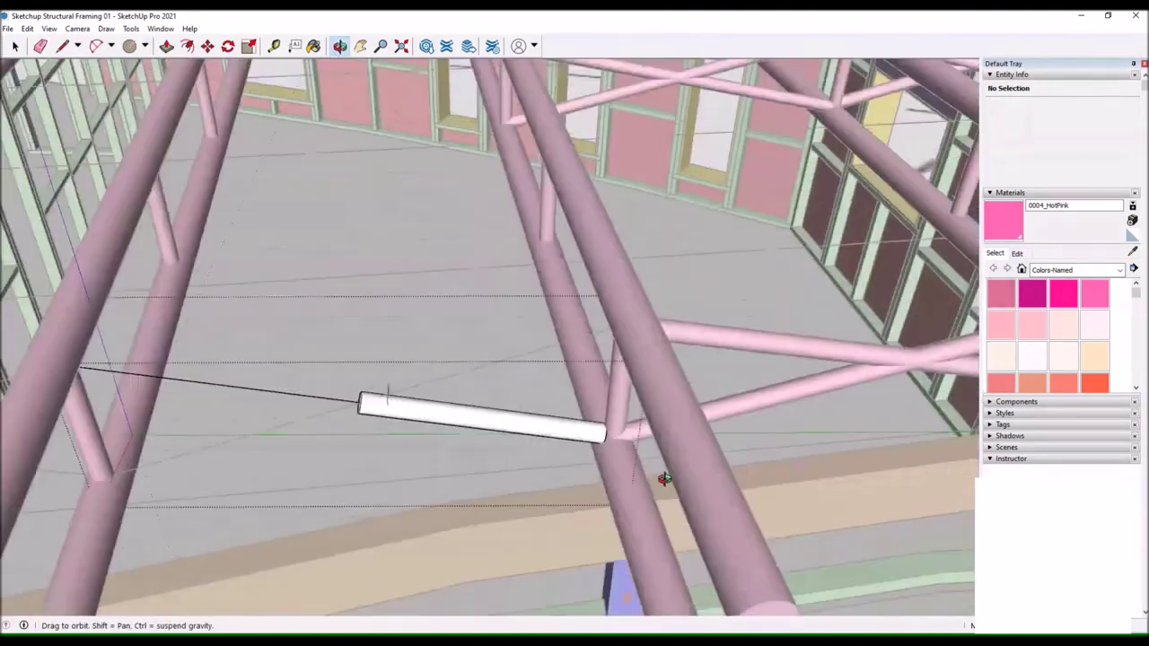
scroll("up", 3)
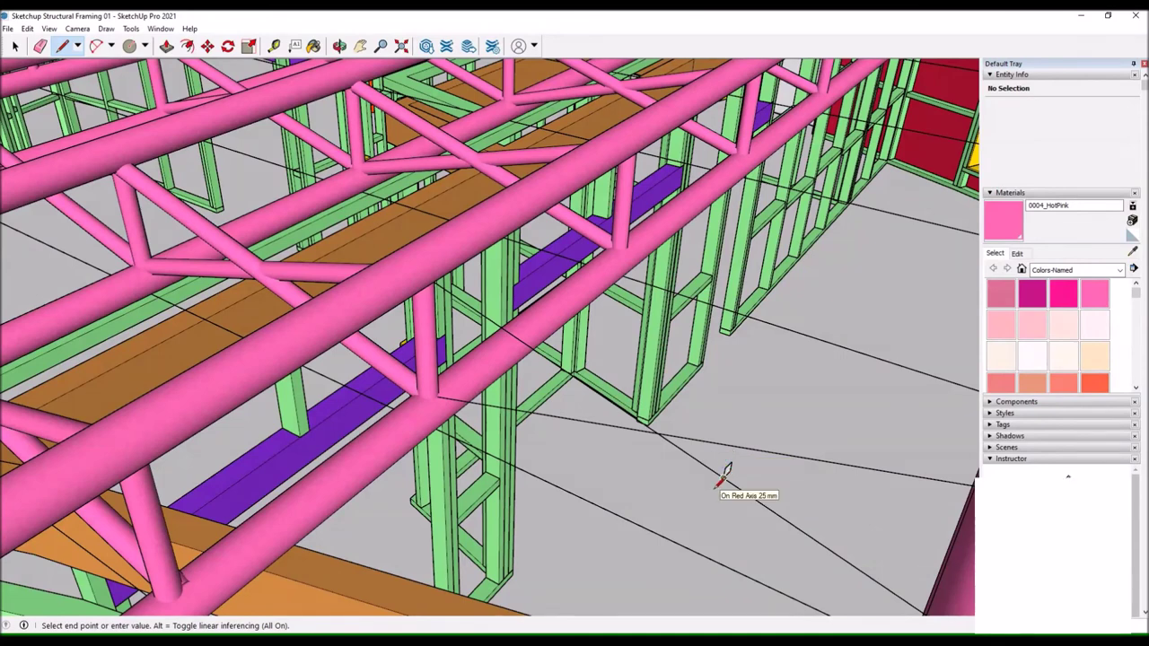
Add the second crossing diagonal and profile circle, then inspect the X brace.
left_click(579, 418)
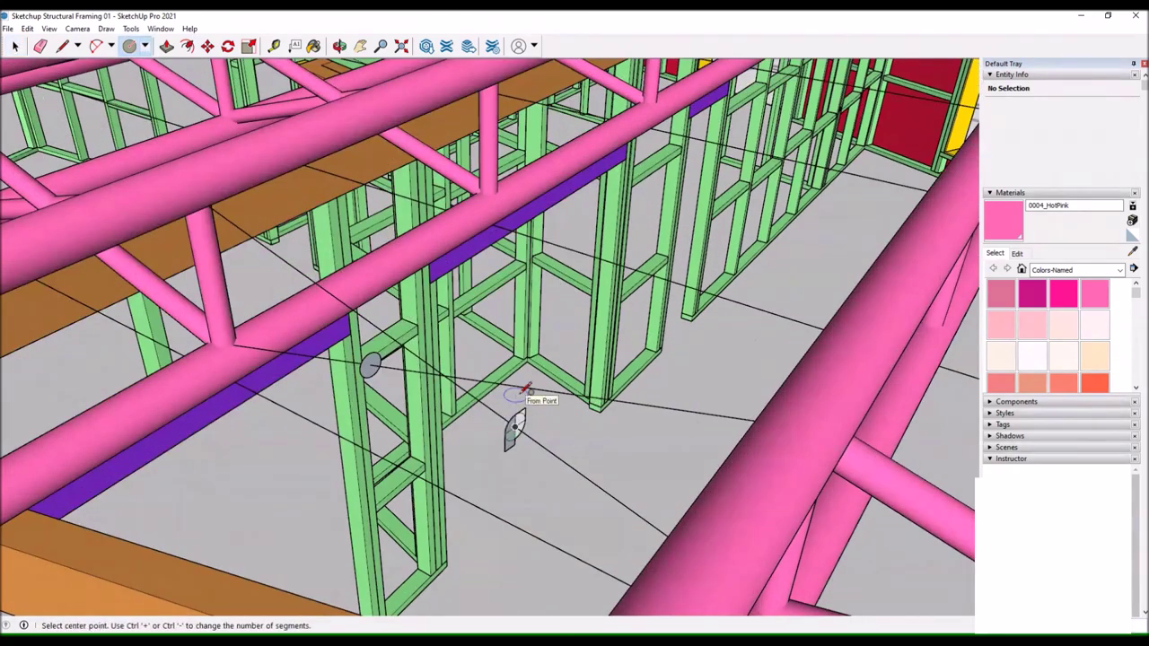
left_click(160, 29)
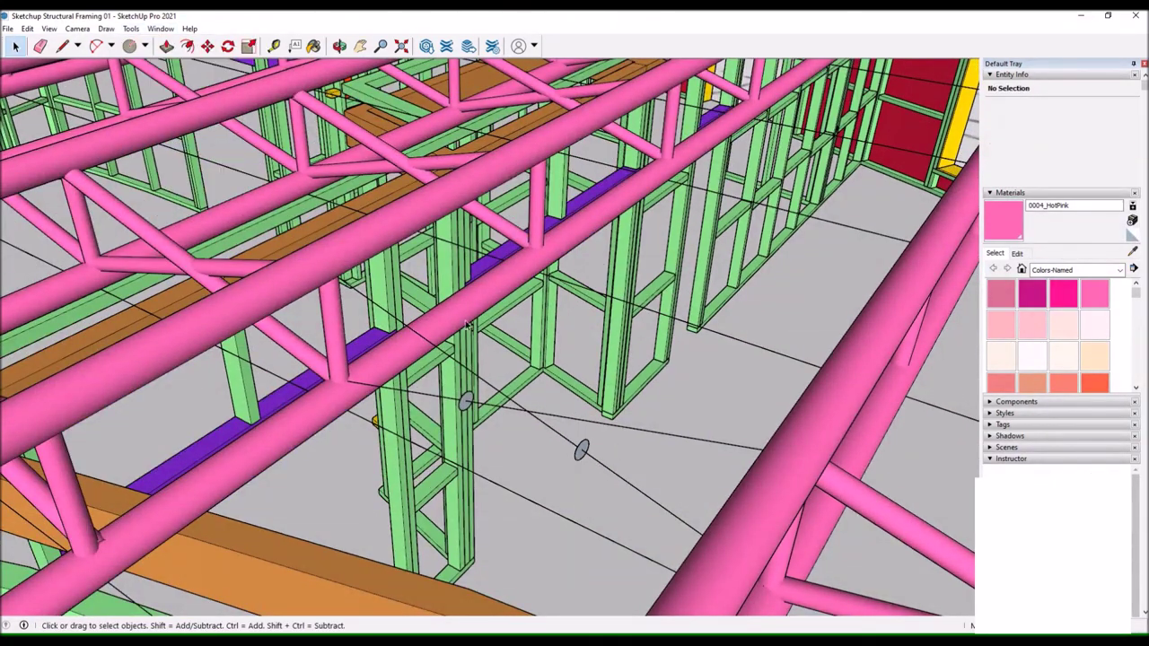
double_click(570, 412)
left_click(135, 30)
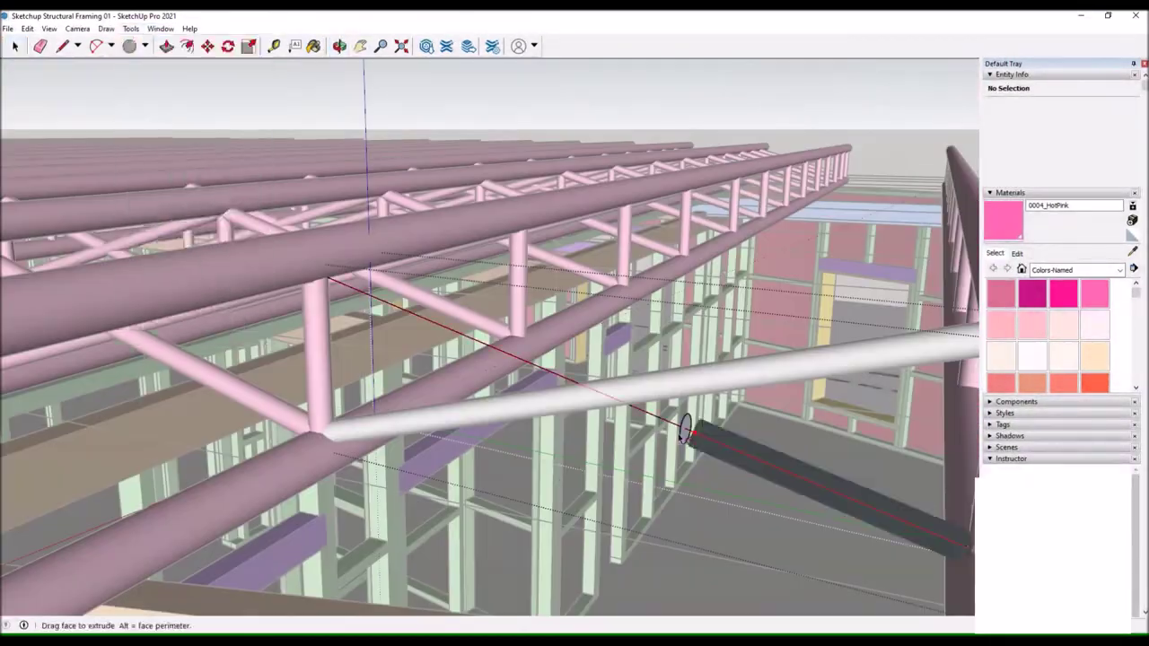
left_click(339, 46)
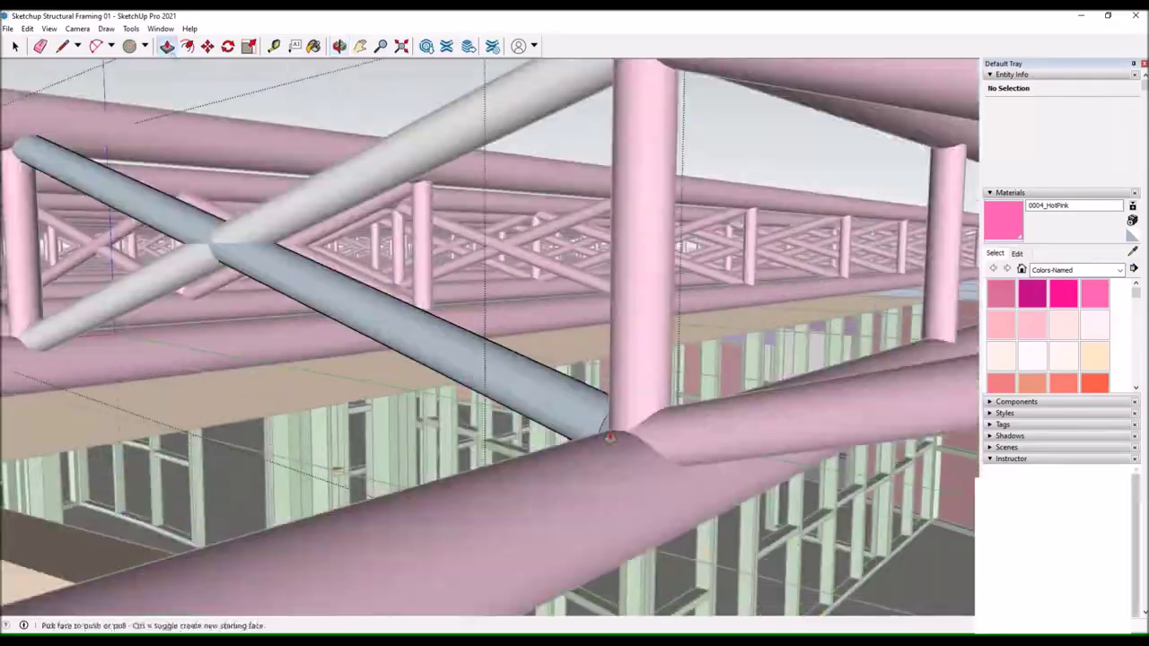
left_click_drag(536, 379, 583, 378)
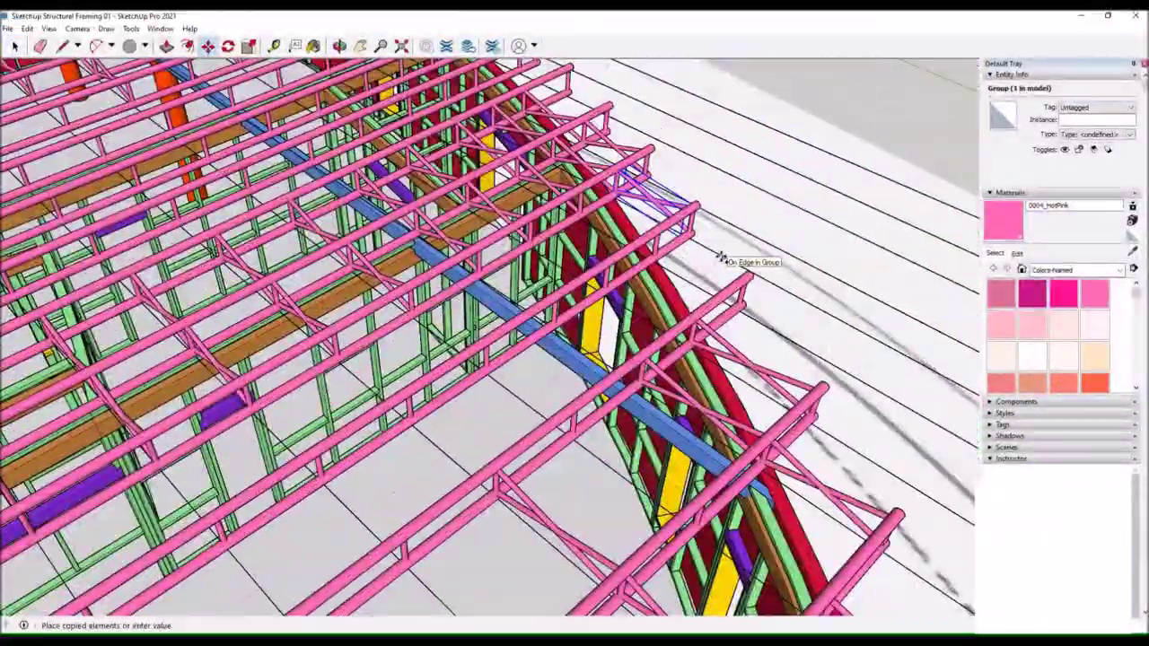
Place a copy of the X-brace group in the next truss bay and orbit to check.
left_click(720, 258)
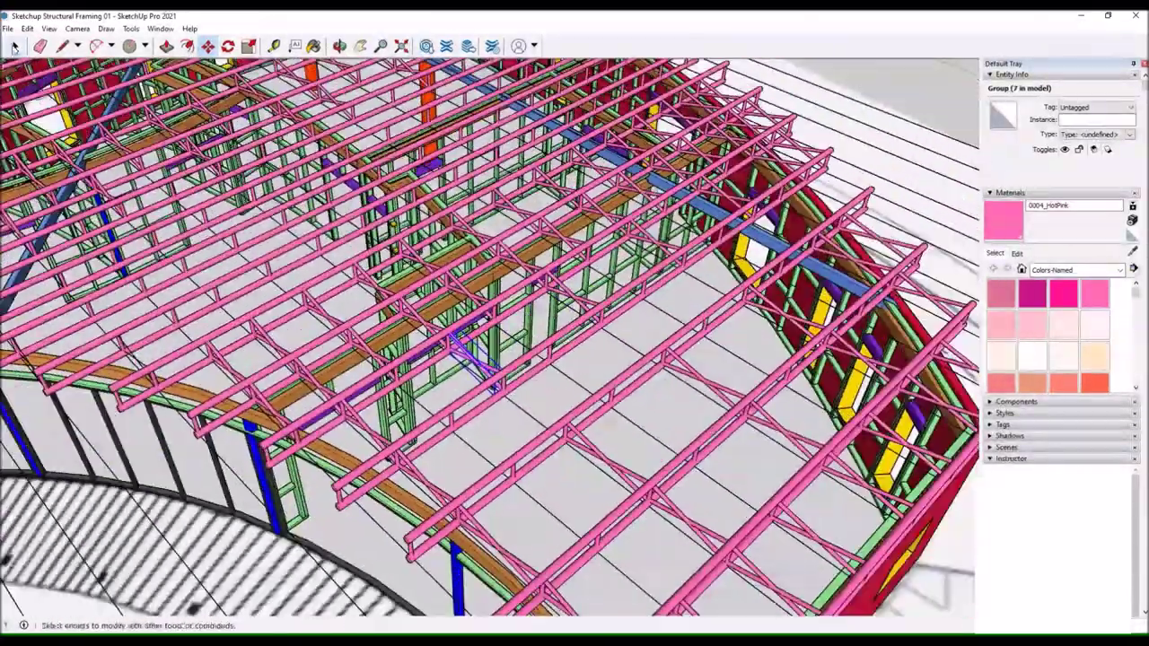
key("m")
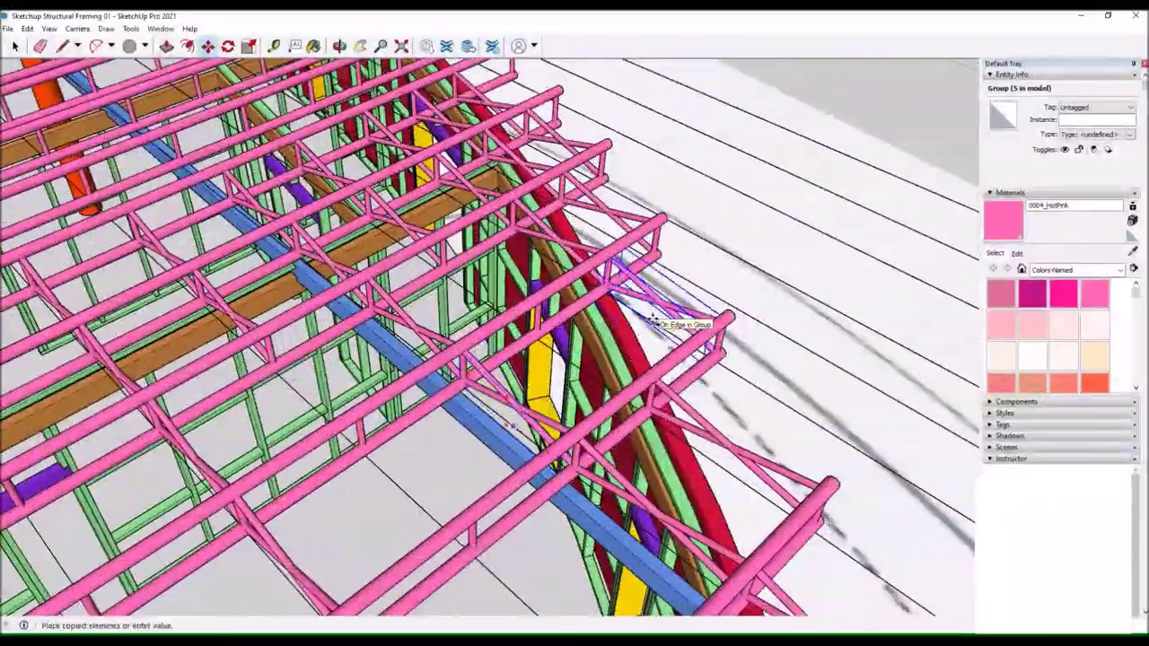
left_click(338, 45)
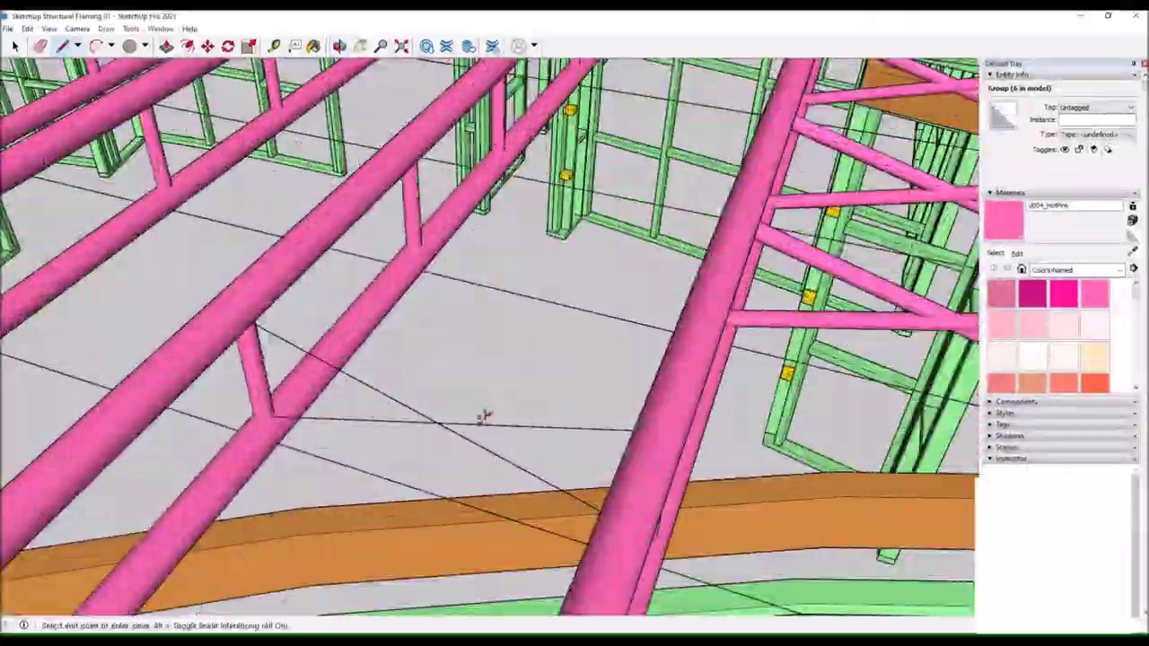
Draw a brace line between truss chords and sweep a circle along it into a tube.
left_click(476, 429)
key("space")
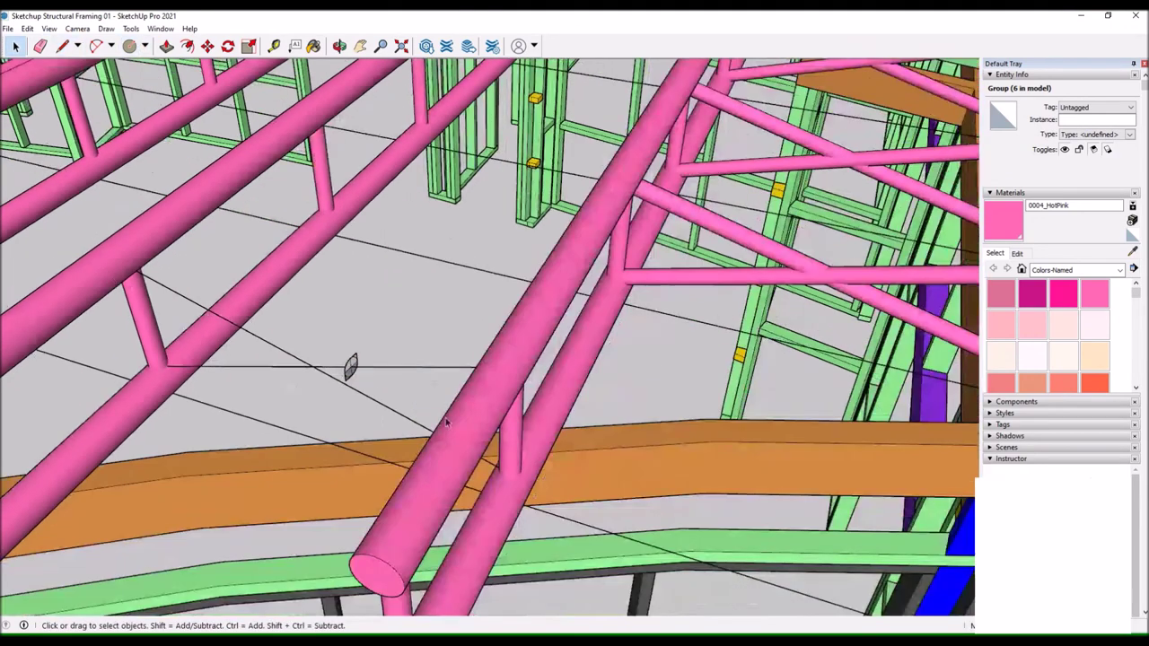
left_click(268, 368)
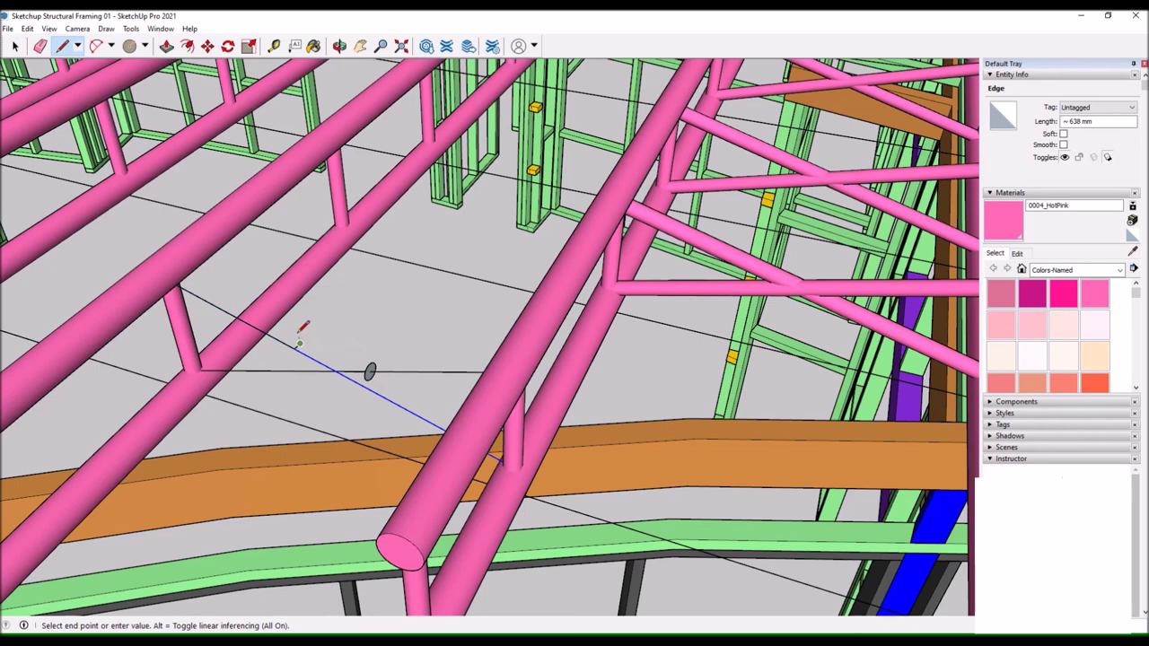
scroll("up", 3)
key("c")
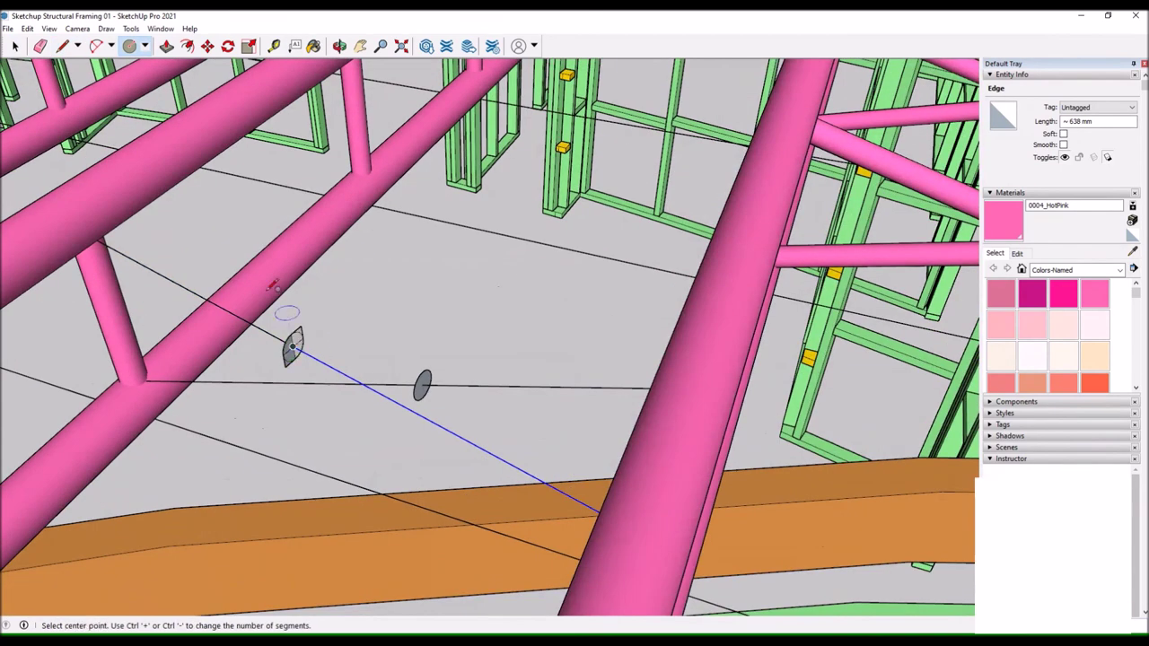
right_click(295, 354)
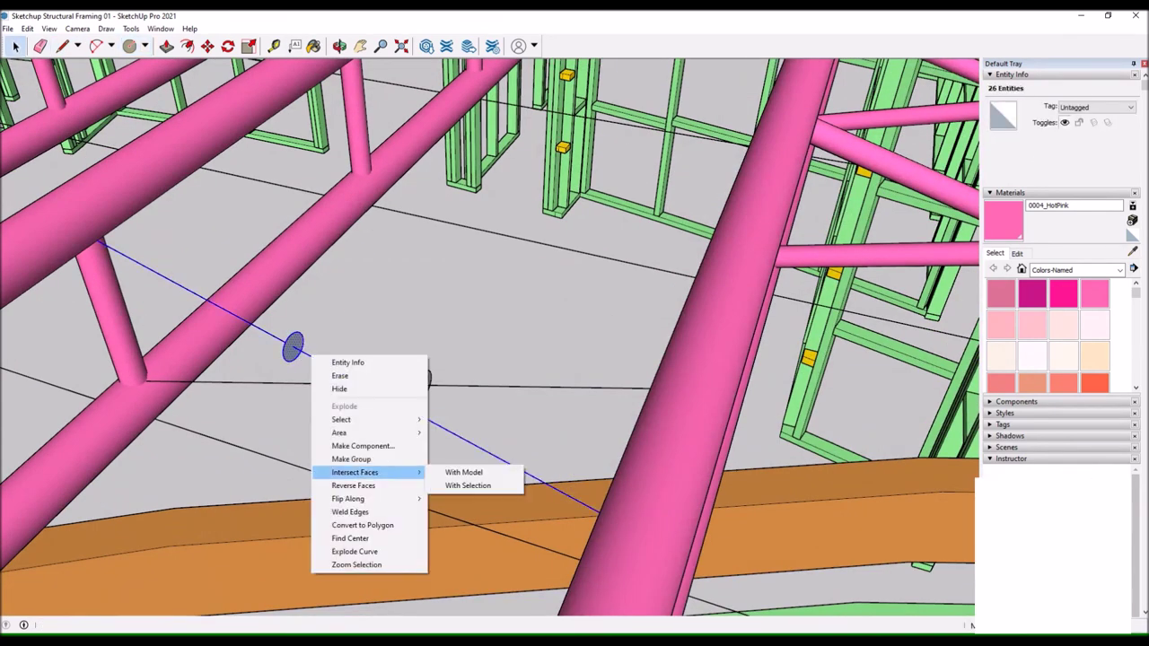
left_click_drag(168, 47, 403, 185)
left_click_drag(679, 225, 159, 278)
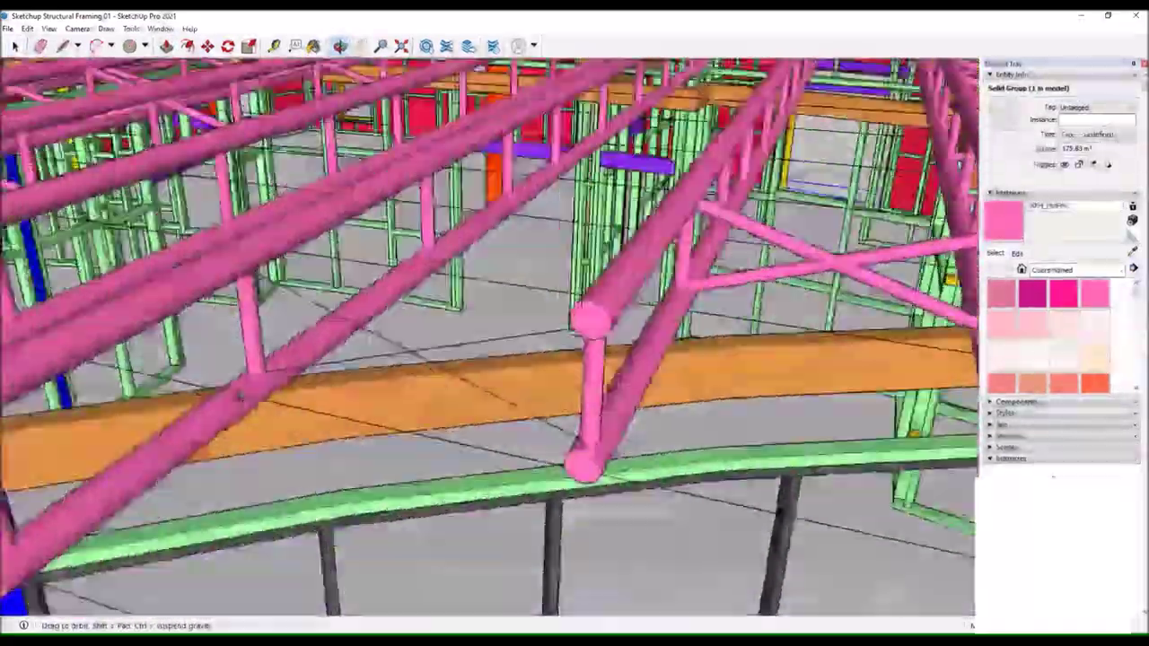
Add another profile circle and guide line for the next diagonal brace.
key("c")
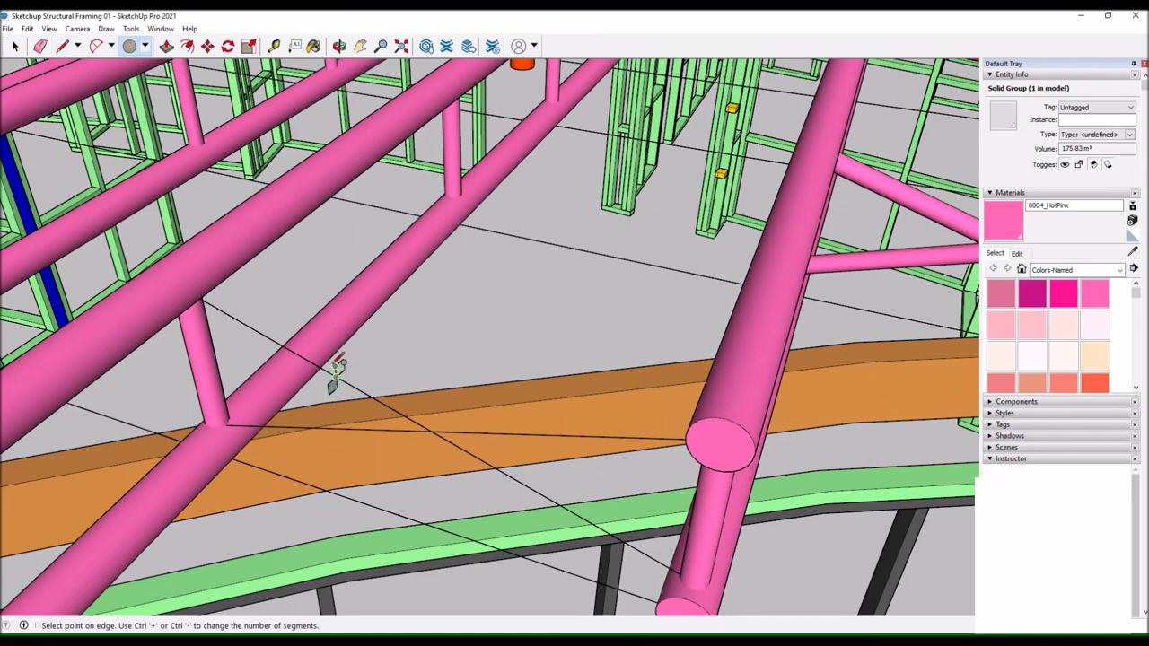
right_click(334, 368)
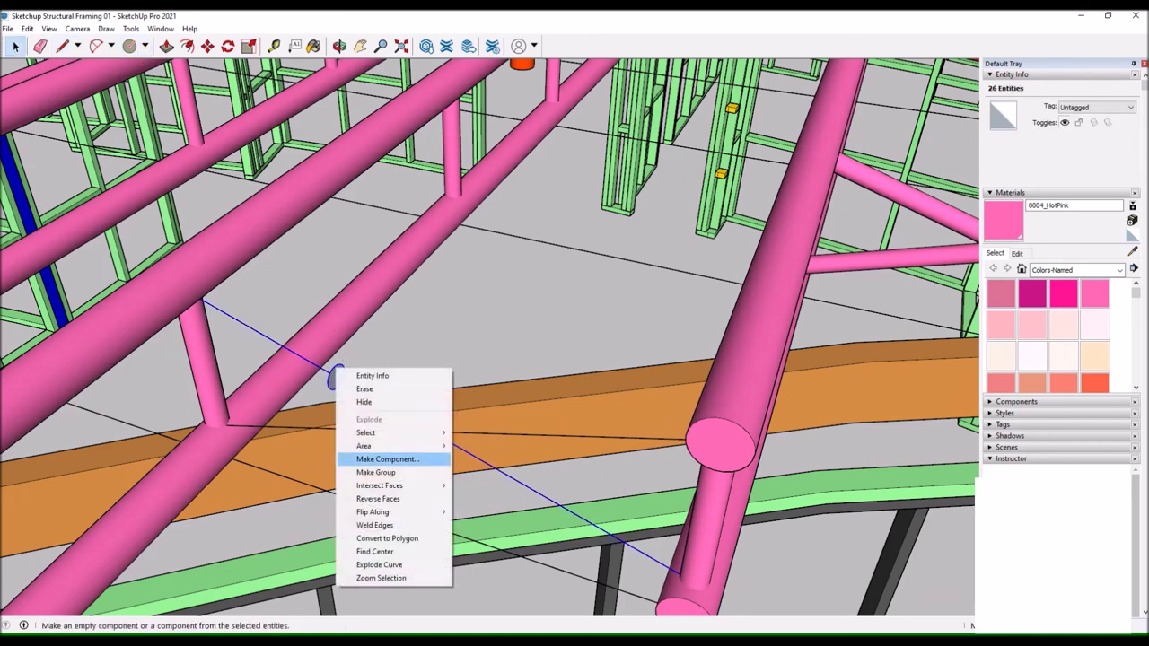
key("l")
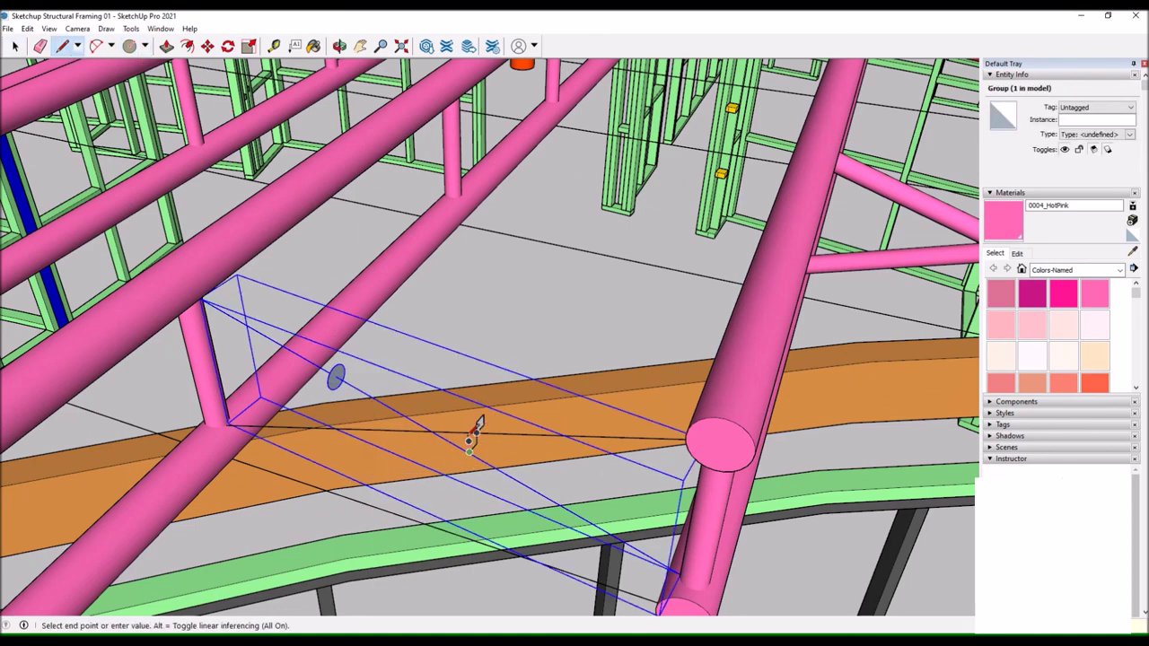
key("space")
left_click_drag(480, 429, 455, 510)
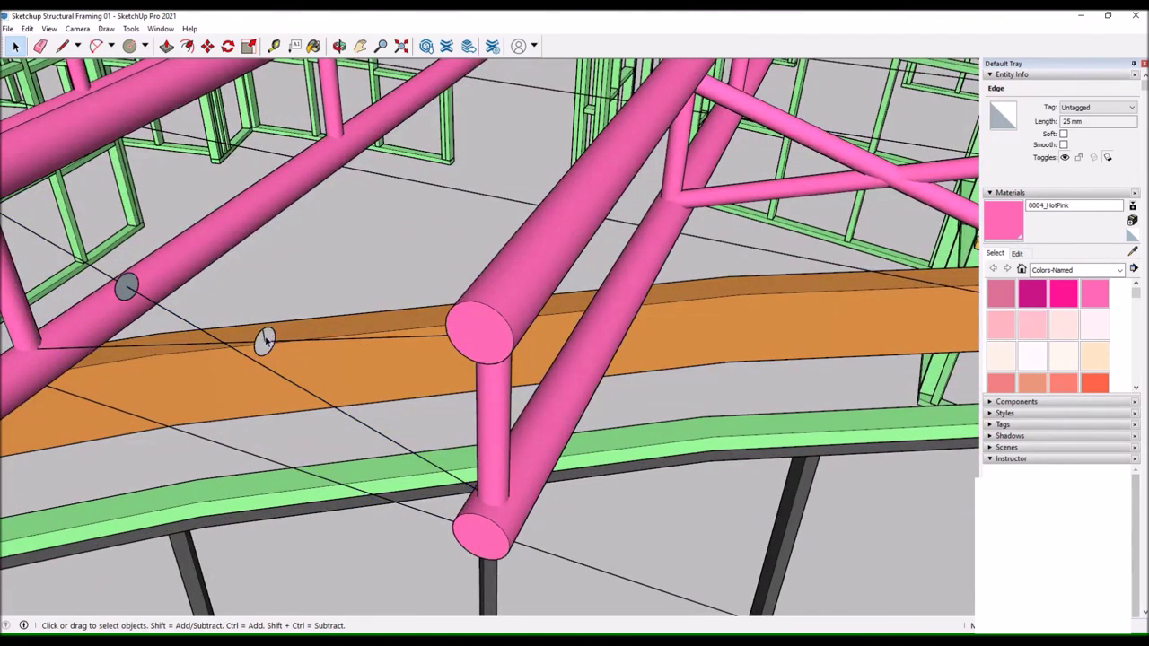
right_click(265, 339)
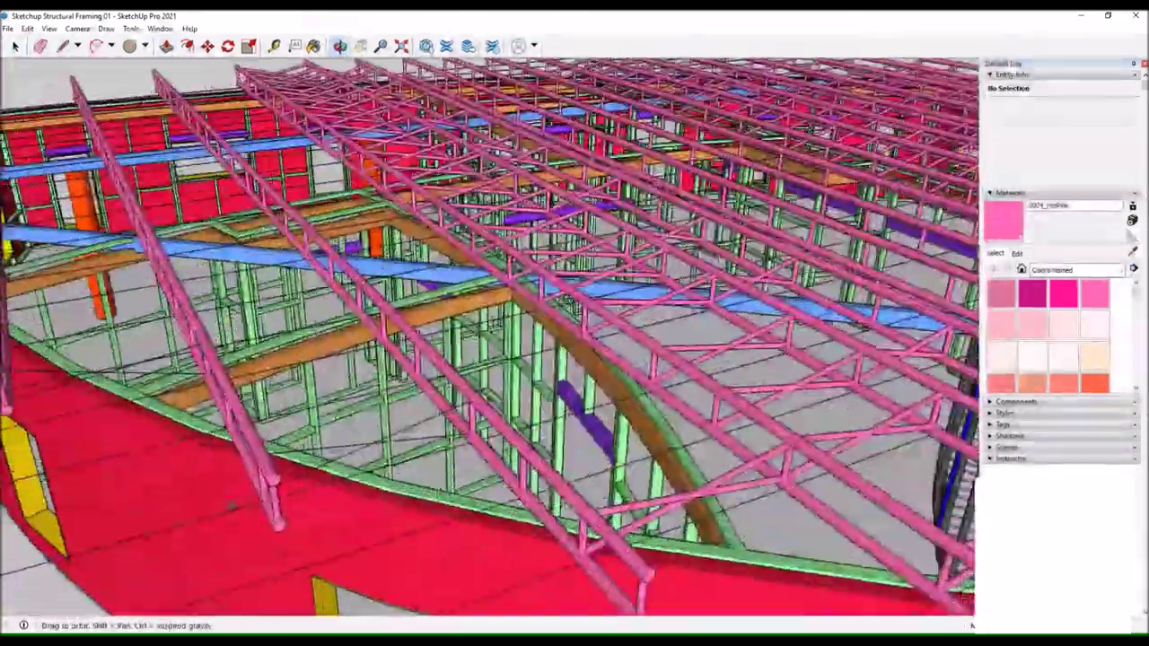
Sweep a circle along the first diagonal to make a grey brace tube on the edge truss.
key("o")
left_click_drag(374, 401, 192, 440)
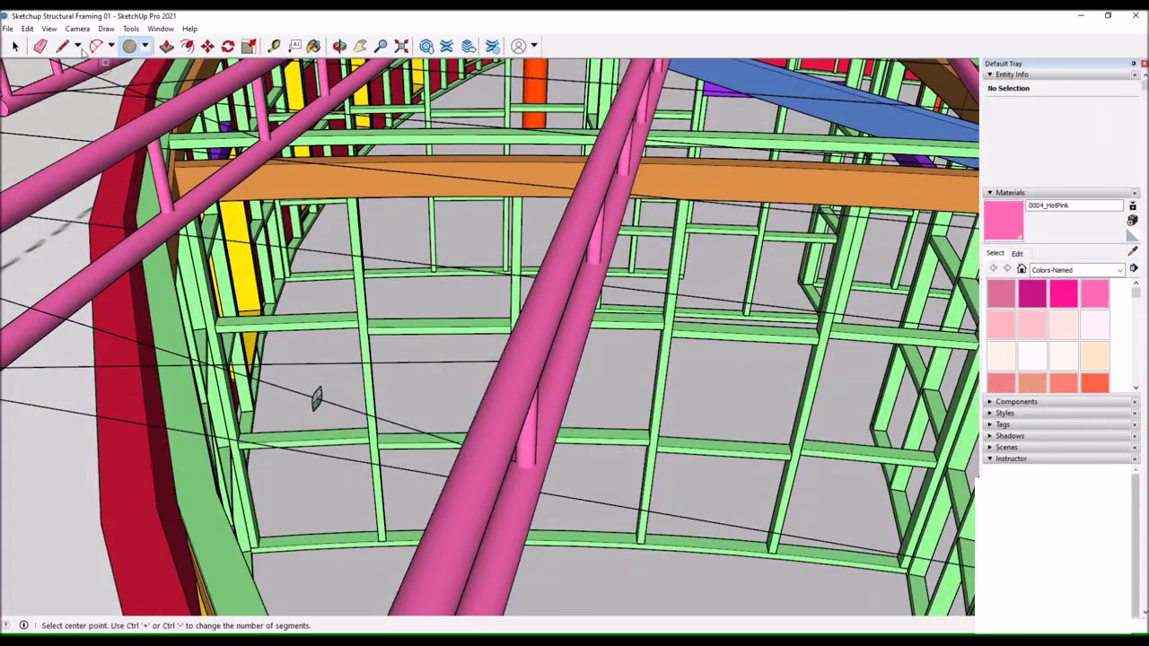
key("space")
left_click_drag(316, 399, 269, 363)
right_click(333, 388)
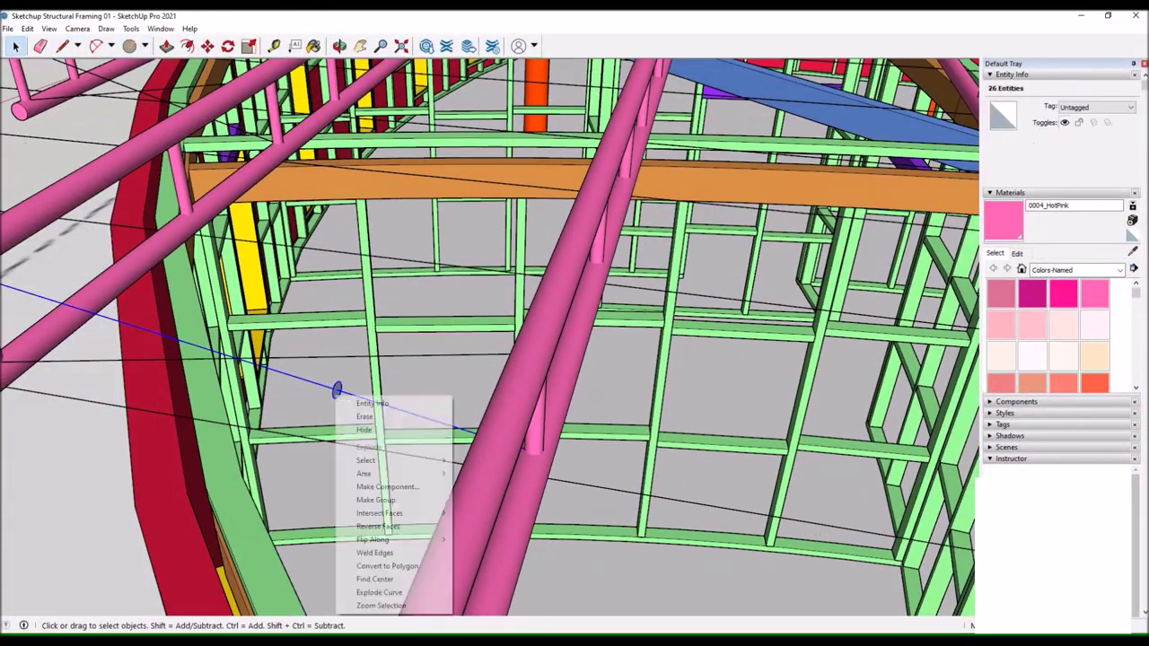
left_click_drag(284, 368, 455, 326)
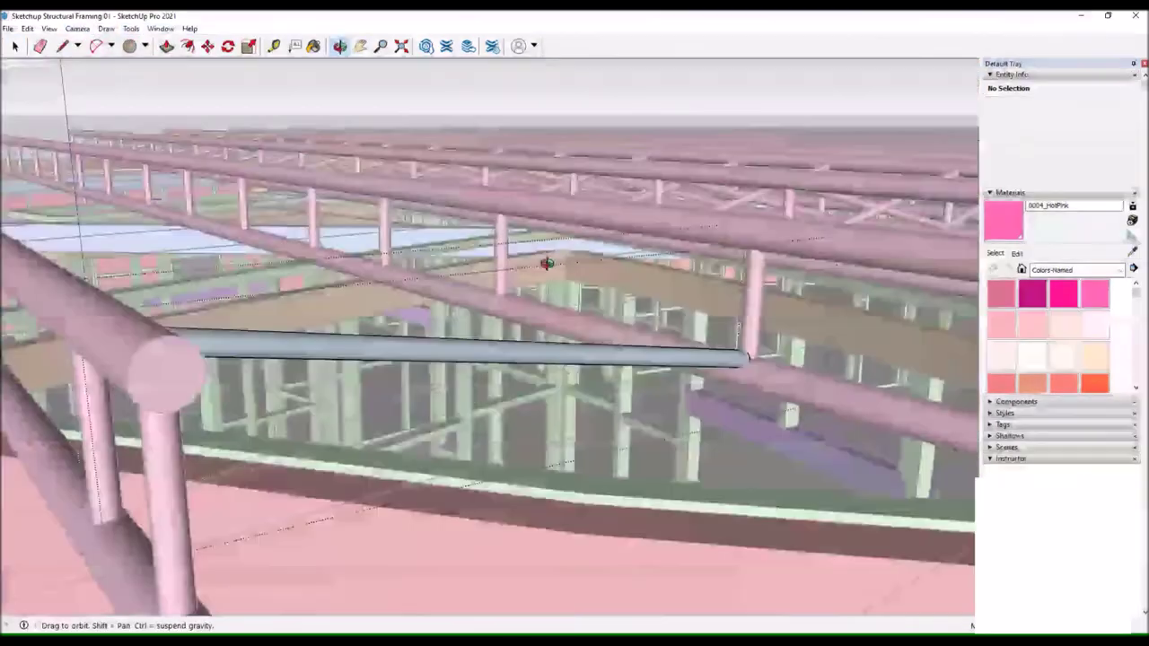
left_click_drag(538, 404, 647, 536)
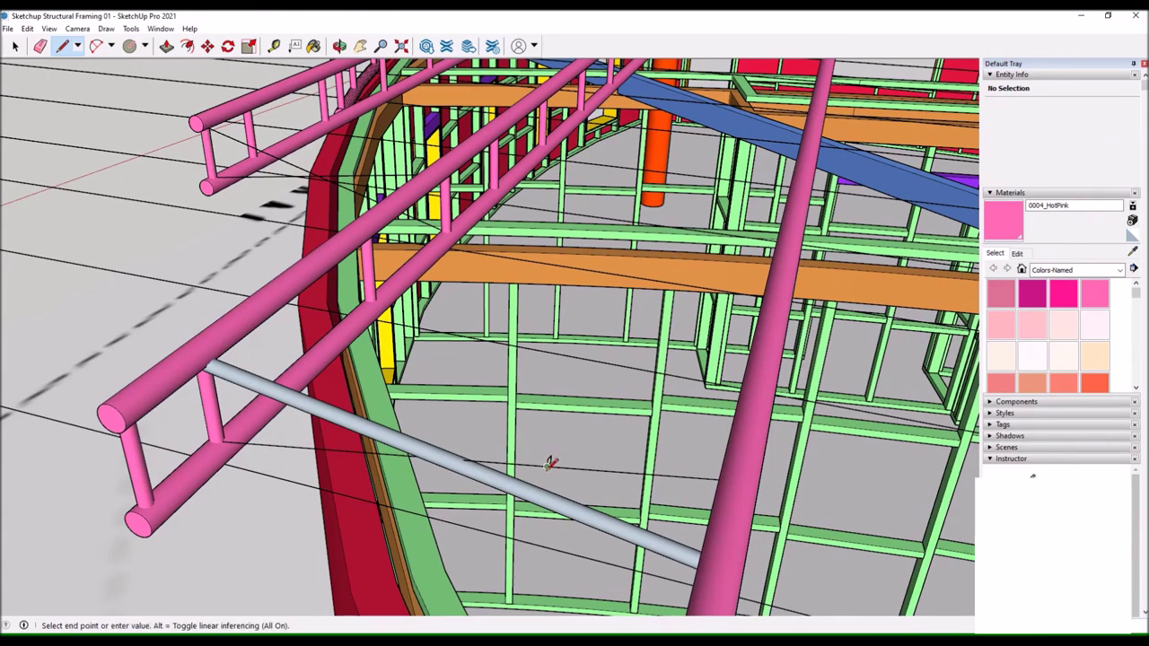
Sweep a second circle along the crossing diagonal to complete the X brace, then select its group.
left_click_drag(549, 466, 446, 421)
key("c")
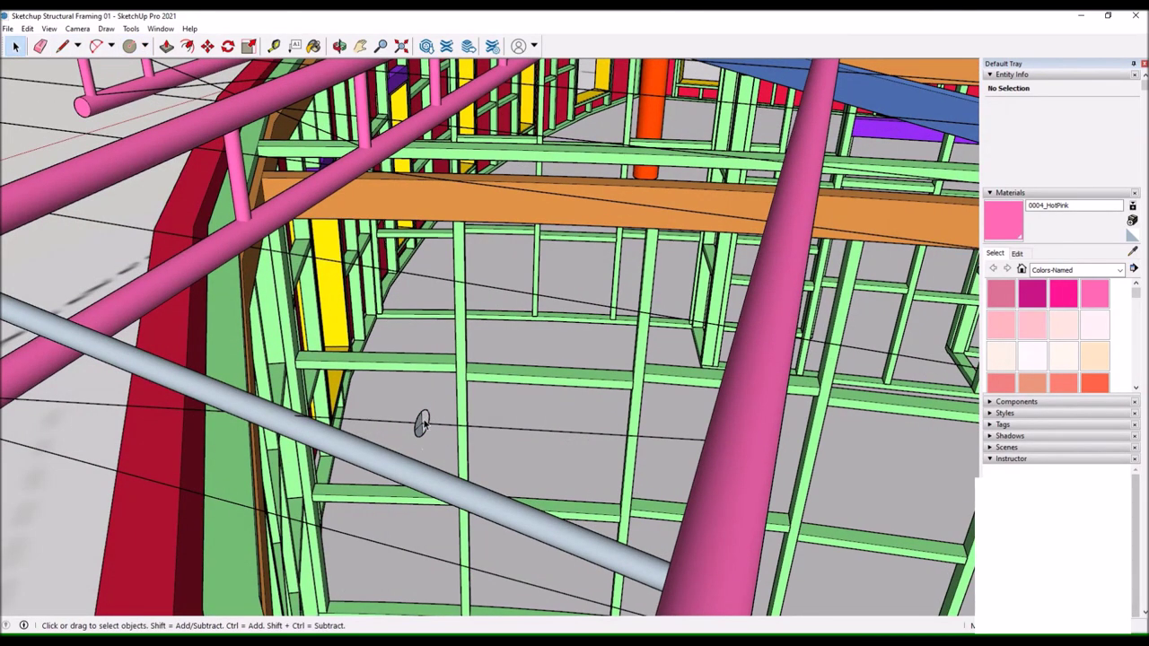
right_click(659, 379)
left_click(673, 500)
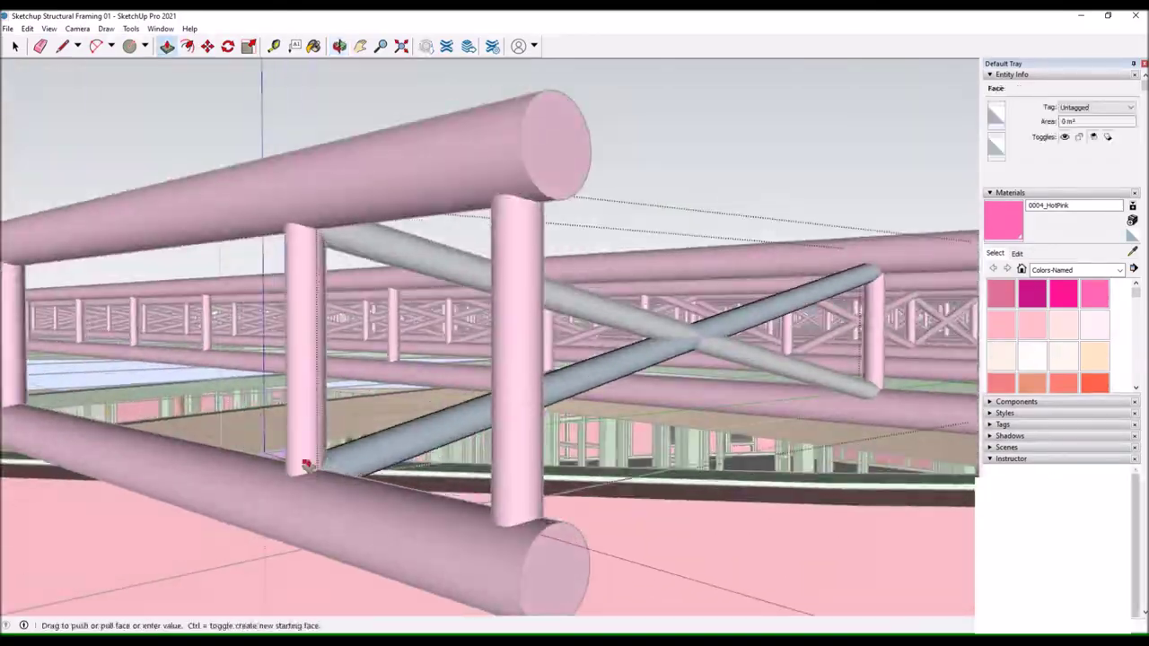
left_click(404, 460)
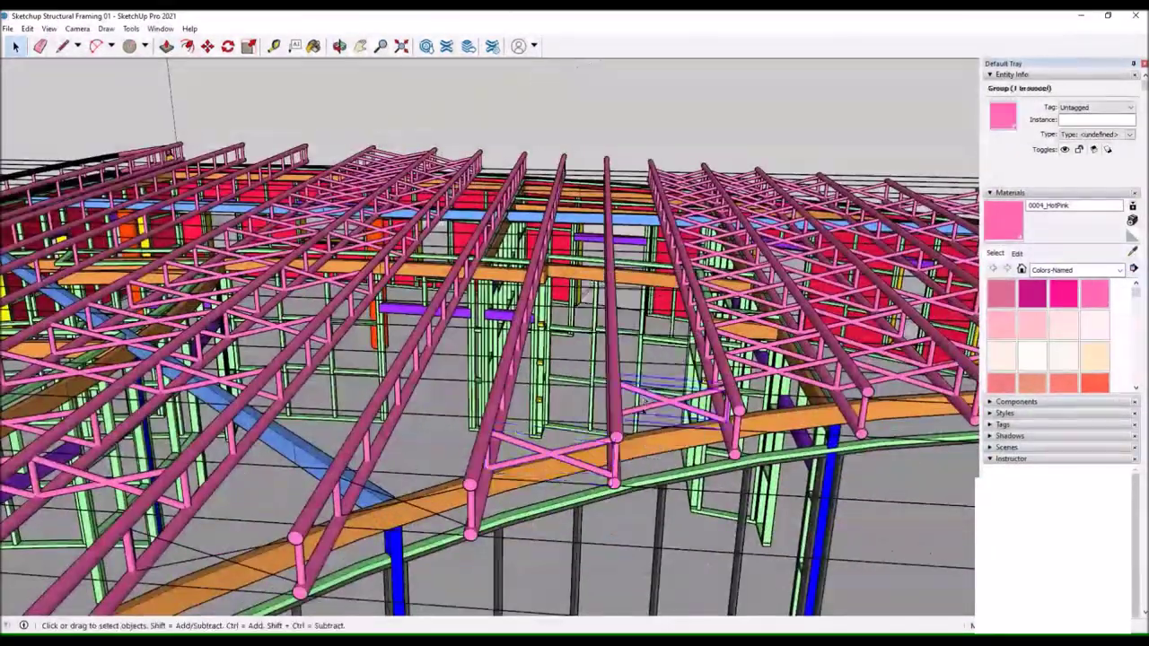
Draw another brace line at the end of the edge truss and sweep a circle along it.
left_click_drag(580, 455, 467, 422)
key("l")
scroll("up", 3)
left_click_drag(313, 489, 306, 419)
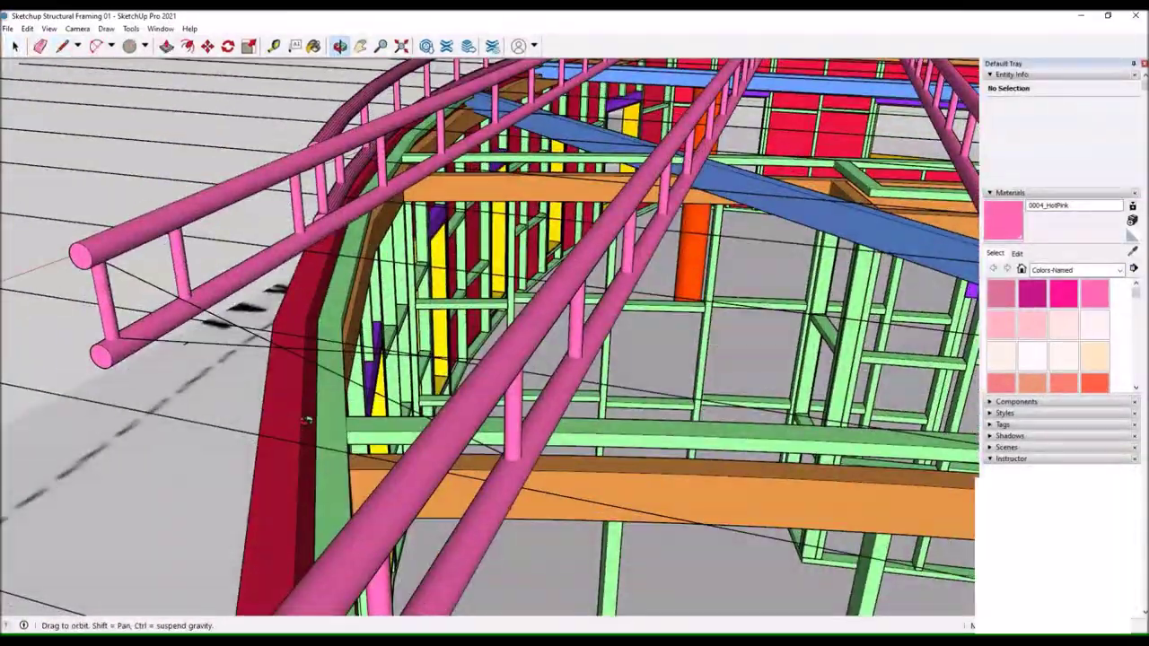
scroll("up", 3)
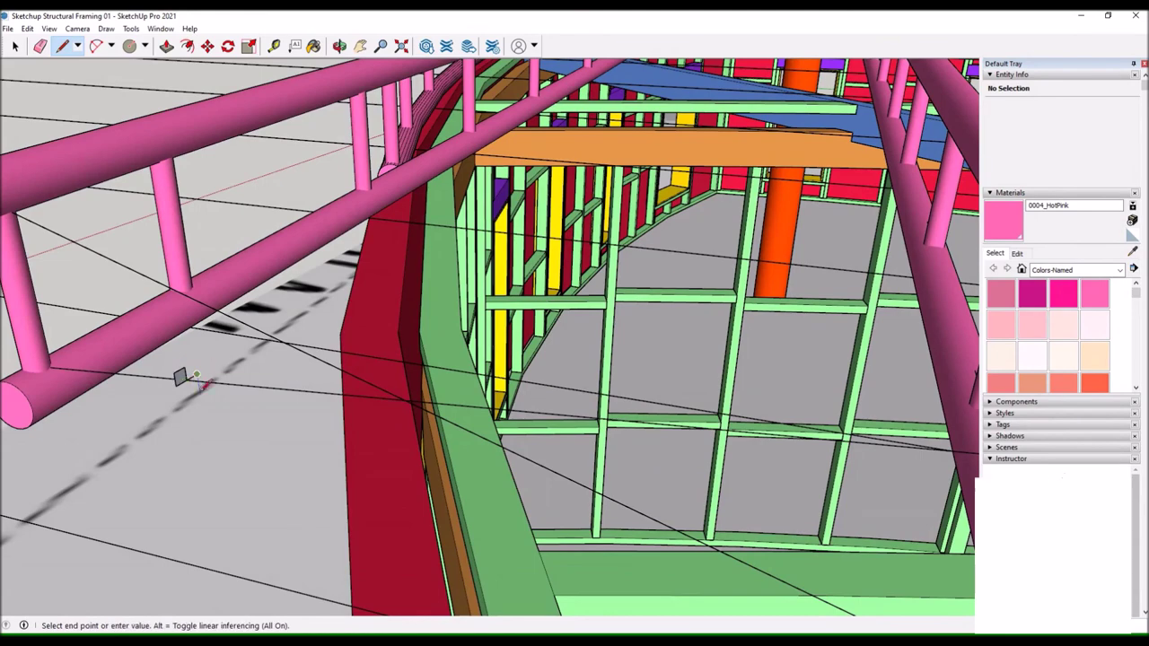
left_click_drag(186, 380, 206, 386)
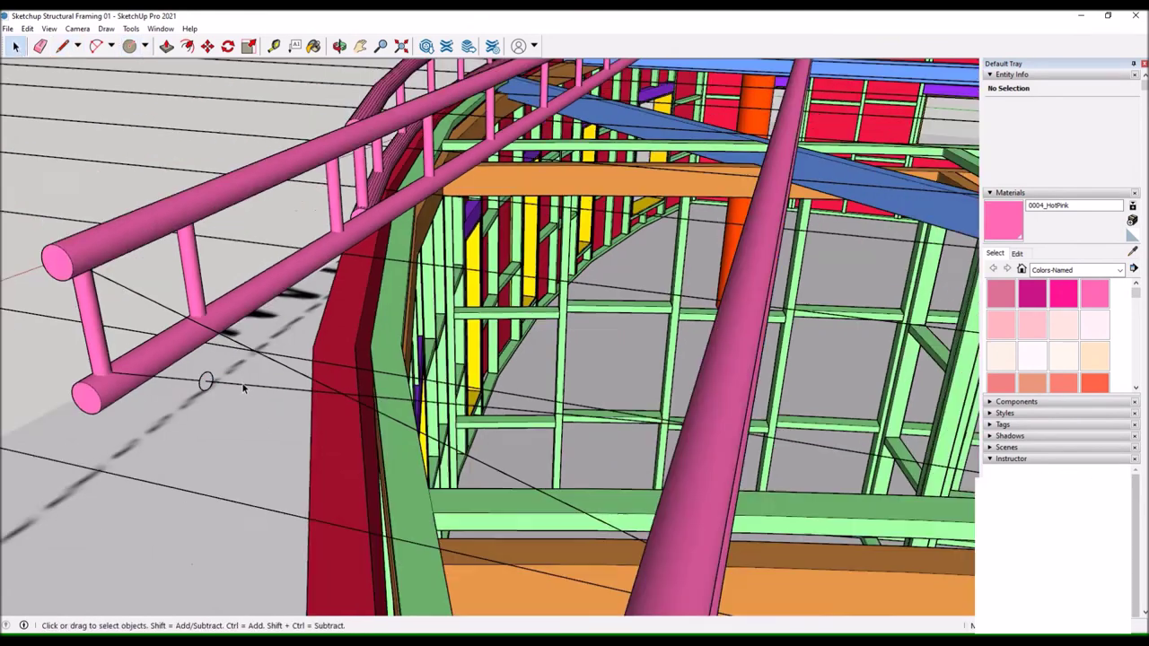
key("l")
left_click_drag(195, 435, 213, 429)
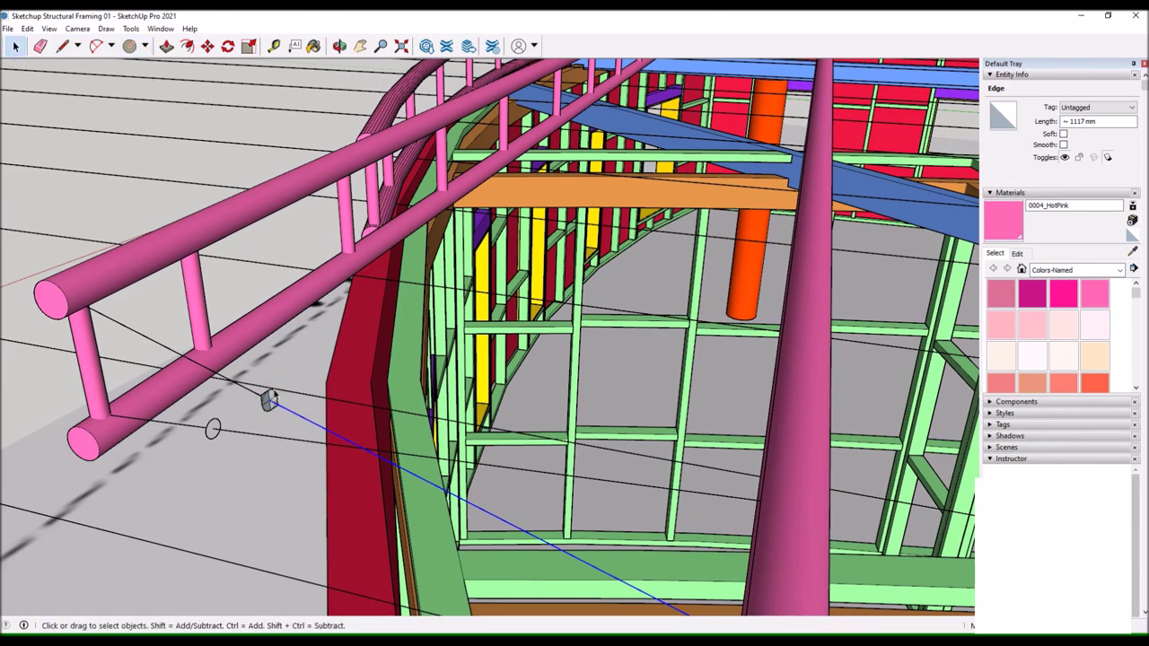
left_click_drag(276, 393, 255, 404)
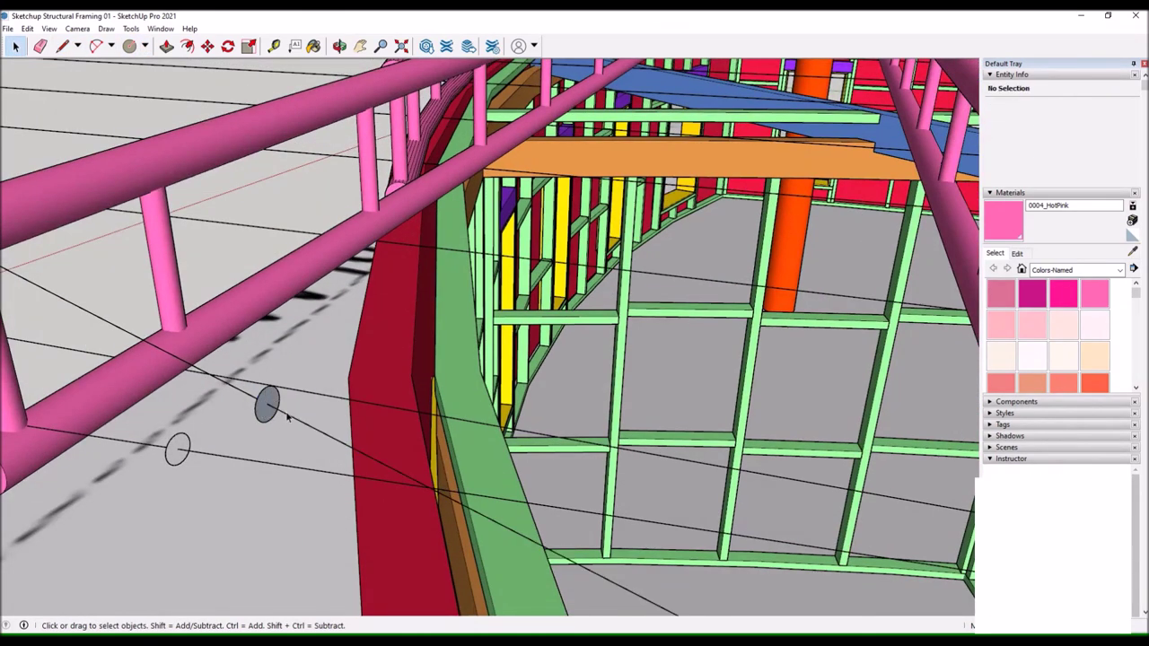
left_click(161, 144)
left_click_drag(565, 547, 598, 456)
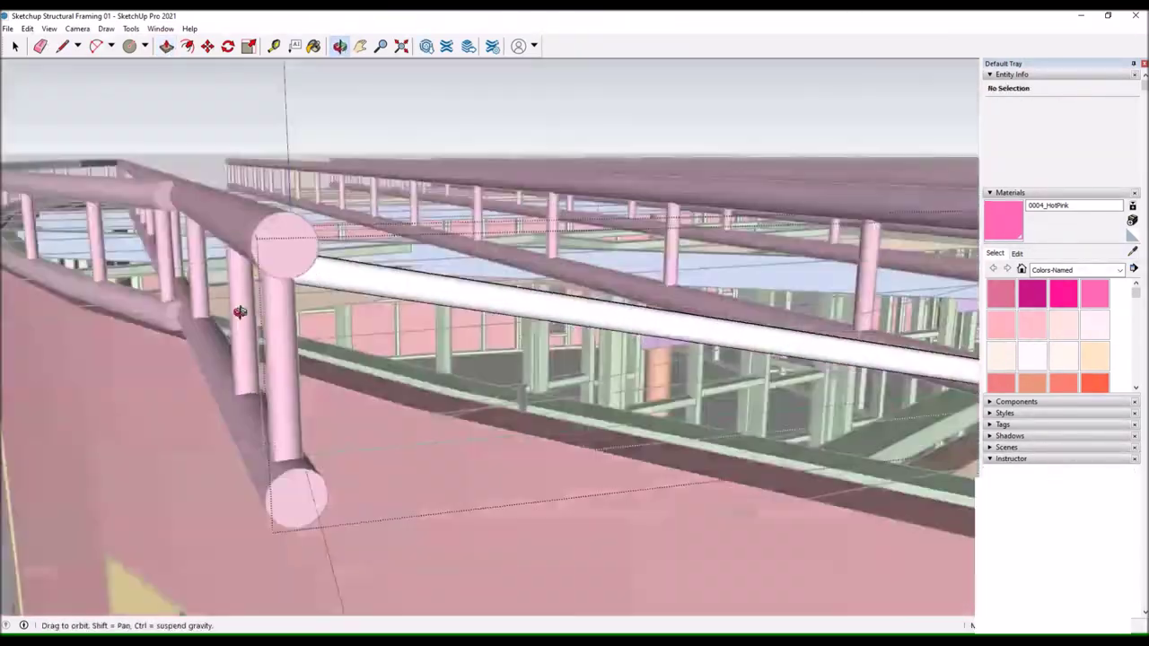
Extend the new brace tube's end face, paint it, and select a railing end piece.
left_click_drag(243, 308, 65, 143)
key("space")
left_click(160, 29)
left_click(167, 45)
left_click_drag(386, 377, 440, 323)
key("b")
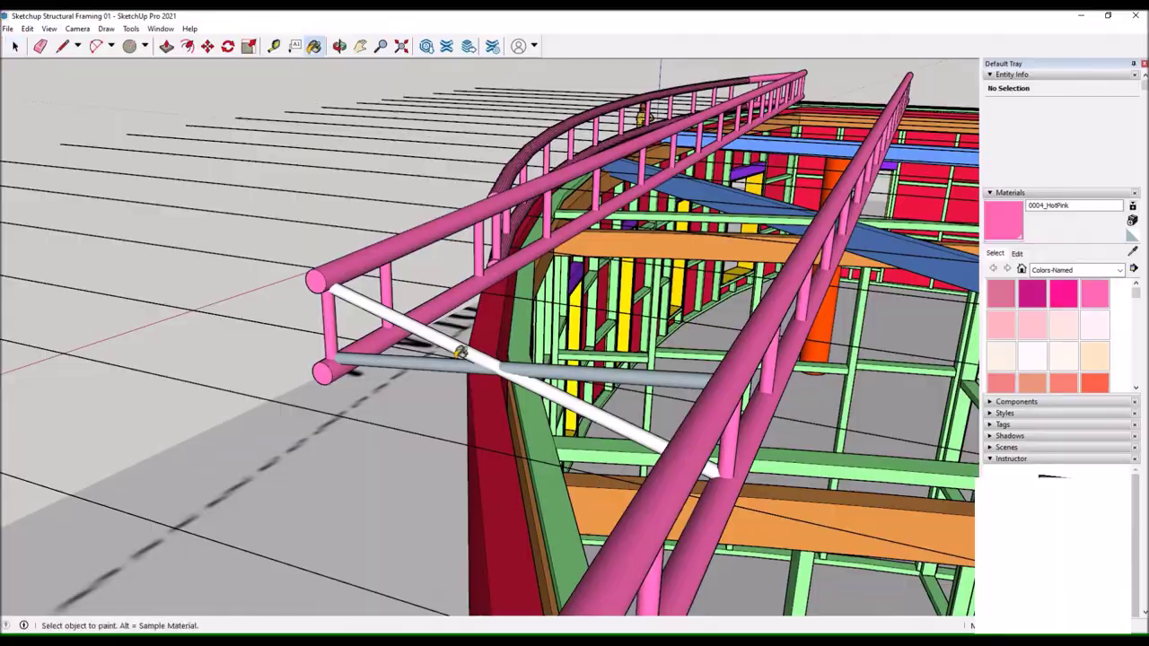
left_click_drag(430, 368, 341, 341)
key("space")
left_click(334, 341)
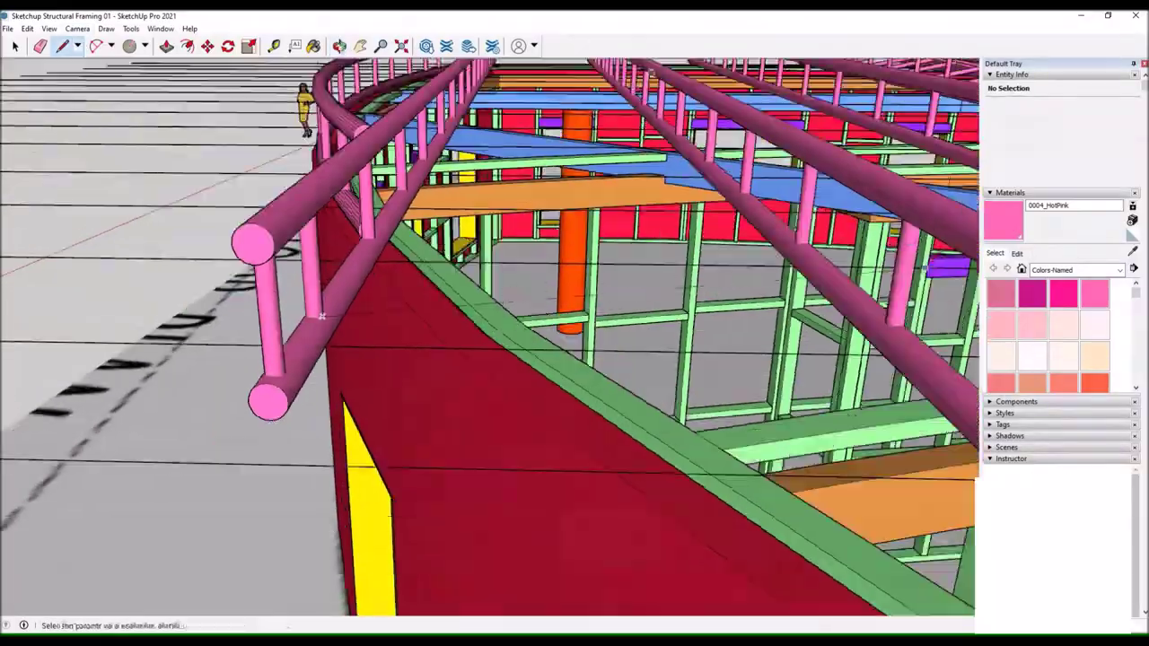
Copy the pink roof truss group with Move and Ctrl into the next bay.
left_click_drag(359, 269, 537, 144)
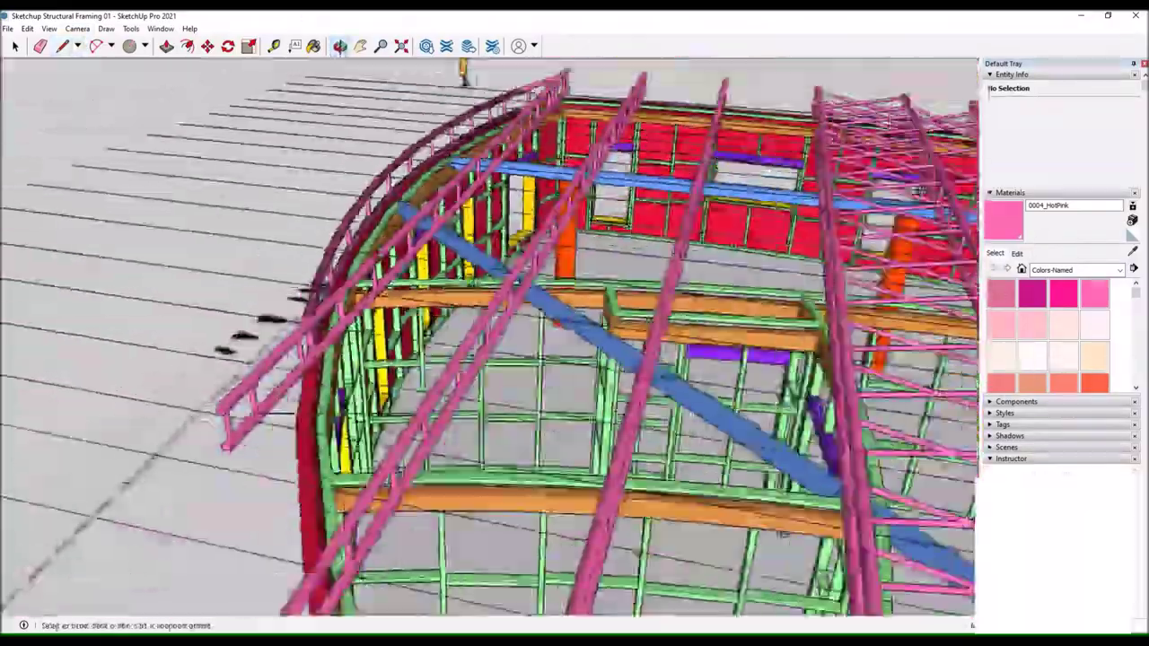
left_click_drag(537, 144, 359, 296)
key("space")
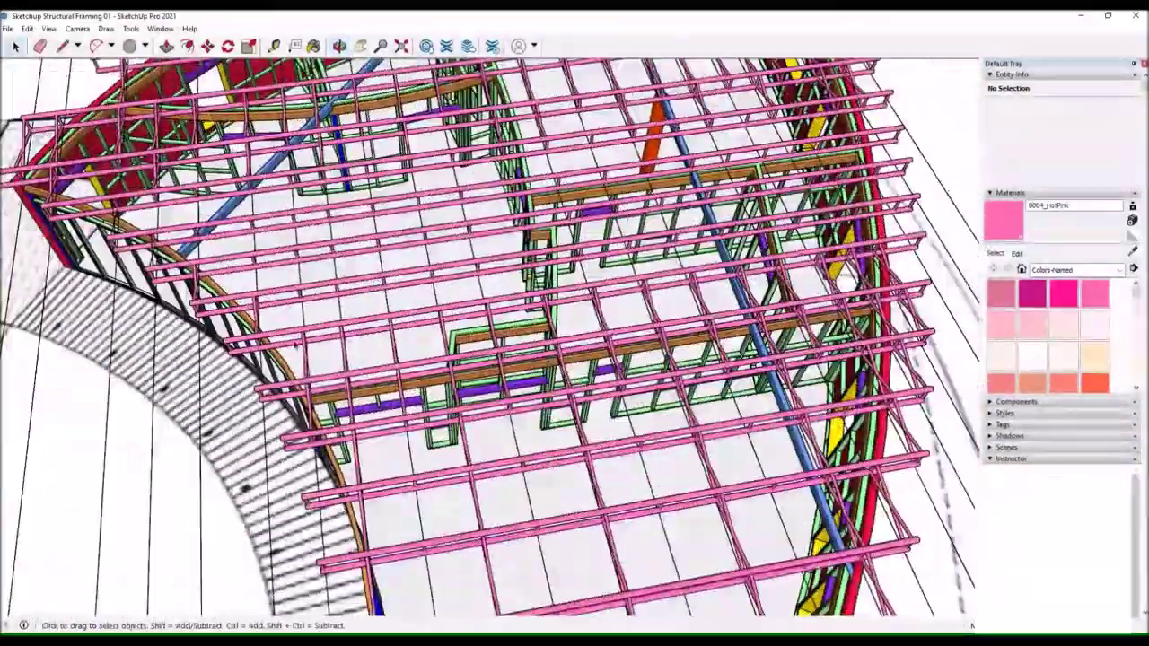
key("m")
left_click_drag(213, 299, 141, 139)
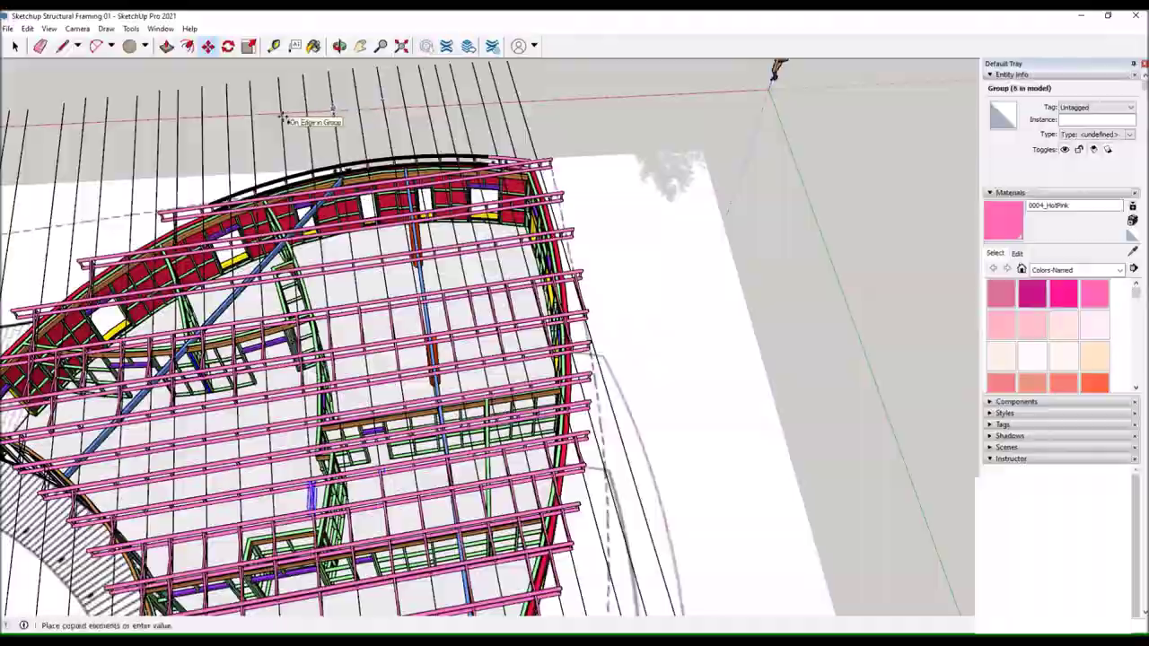
left_click_drag(684, 81, 503, 224)
key("space")
key("m")
left_click_drag(216, 296, 150, 263)
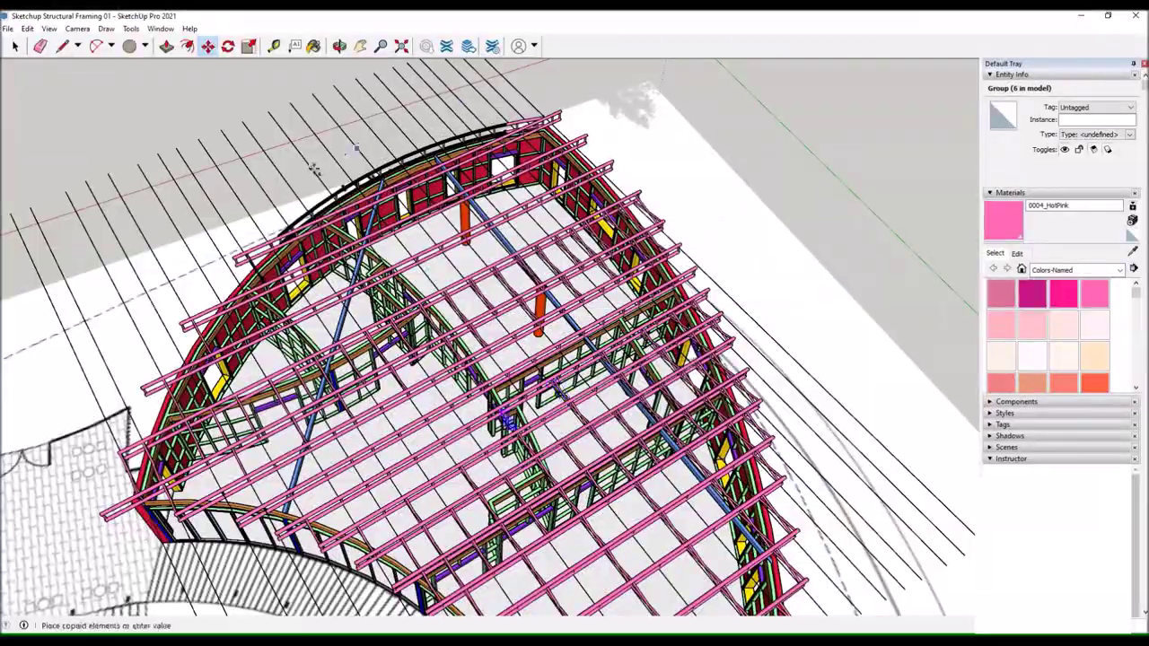
left_click(179, 231)
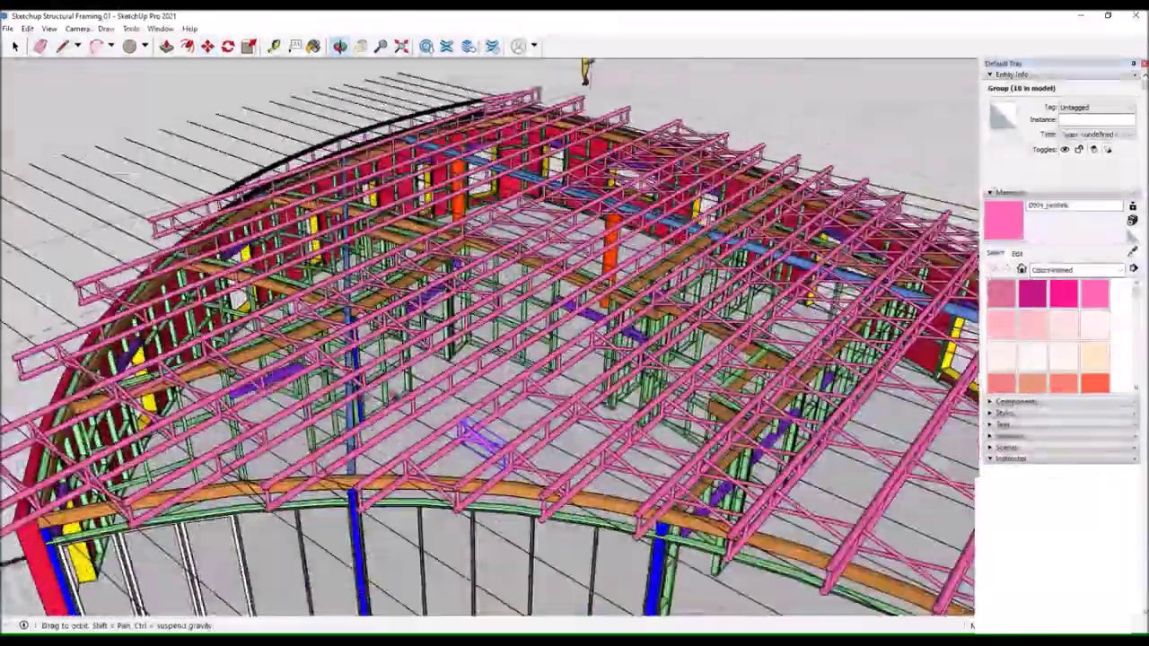
key("space")
left_click_drag(312, 409, 432, 458)
Draw the first diagonal brace line between the two trusses and a circle profile at its end.
scroll("up", 3)
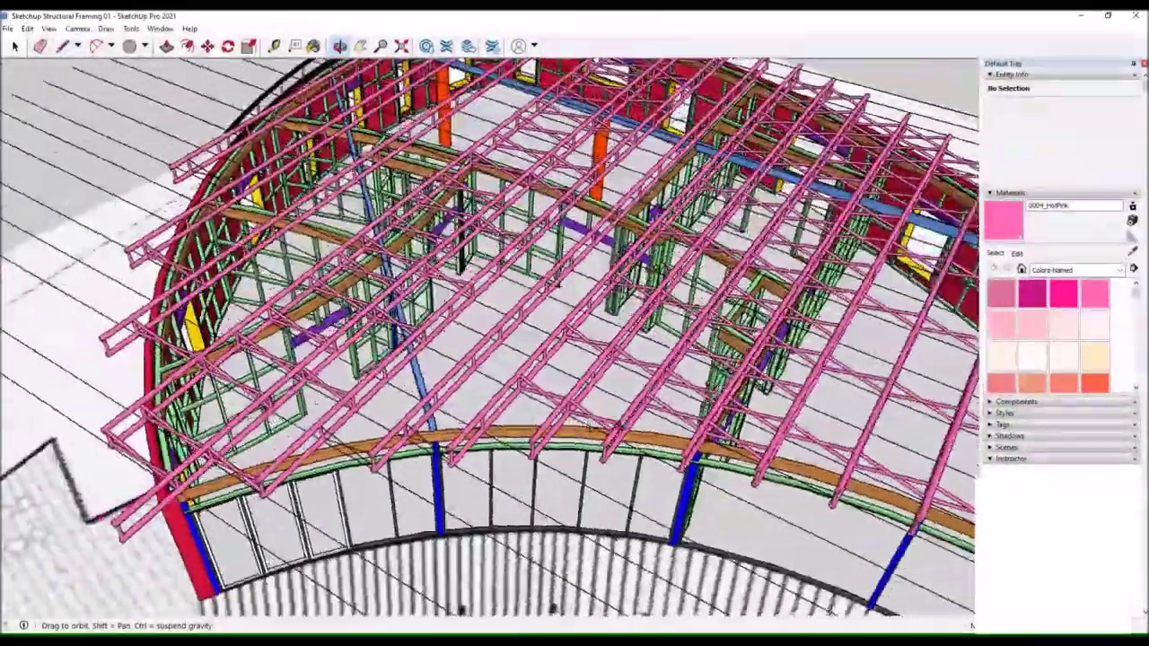
scroll("up", 3)
scroll("up", 3)
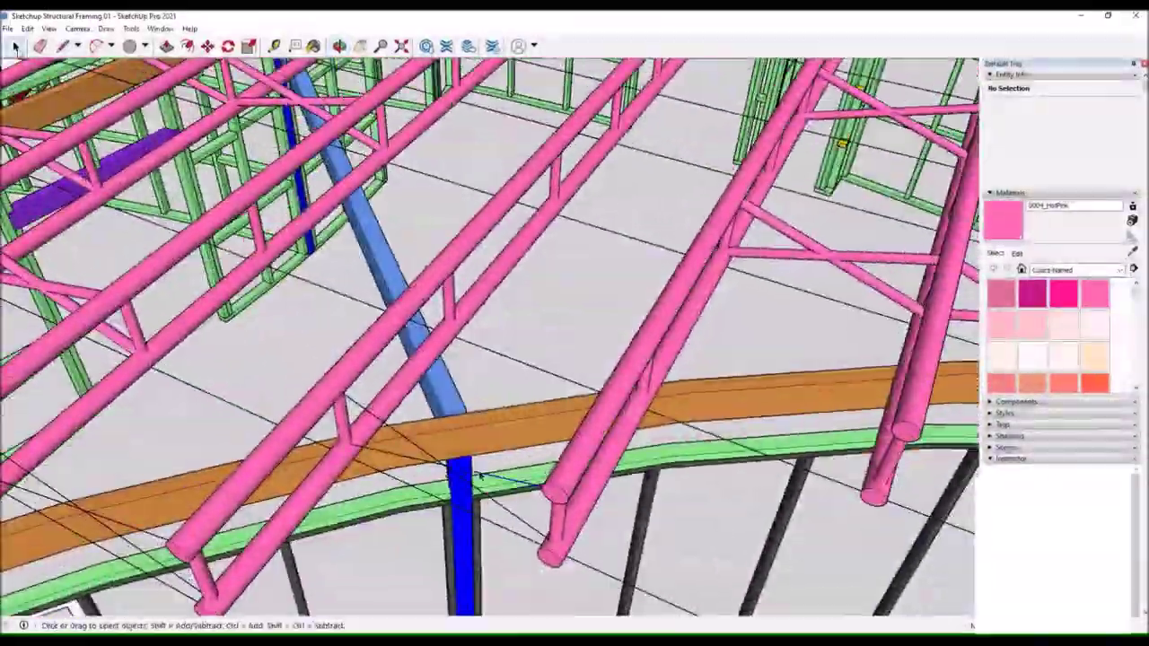
scroll("up", 3)
key("l")
left_click(457, 467)
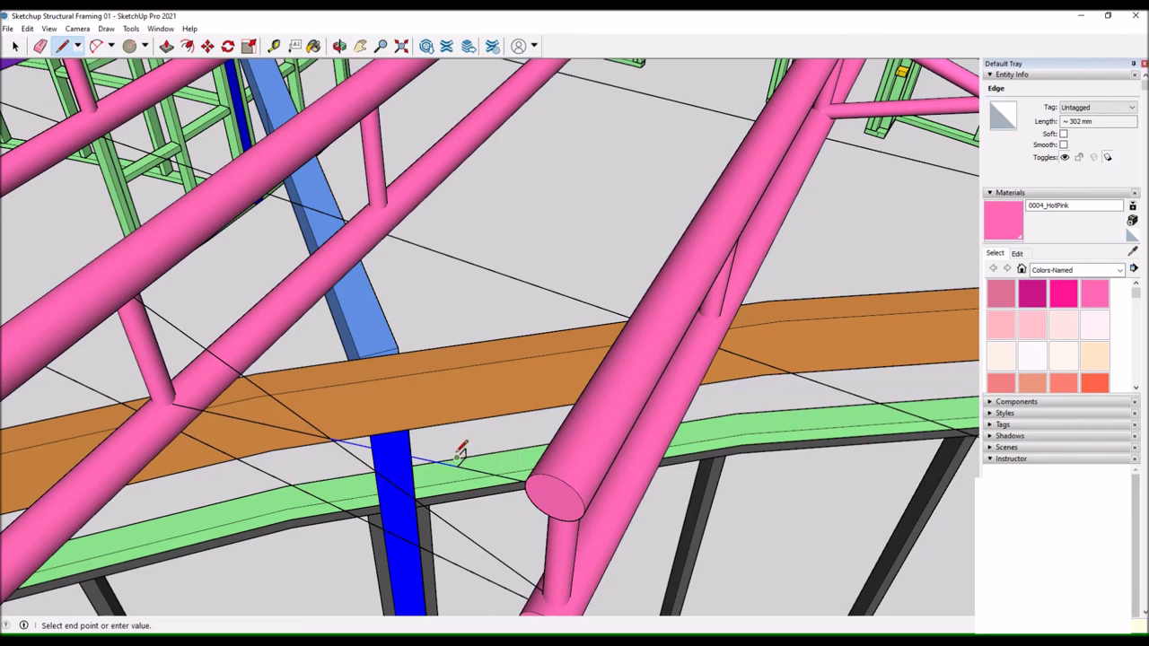
key("c")
left_click_drag(457, 464, 354, 392)
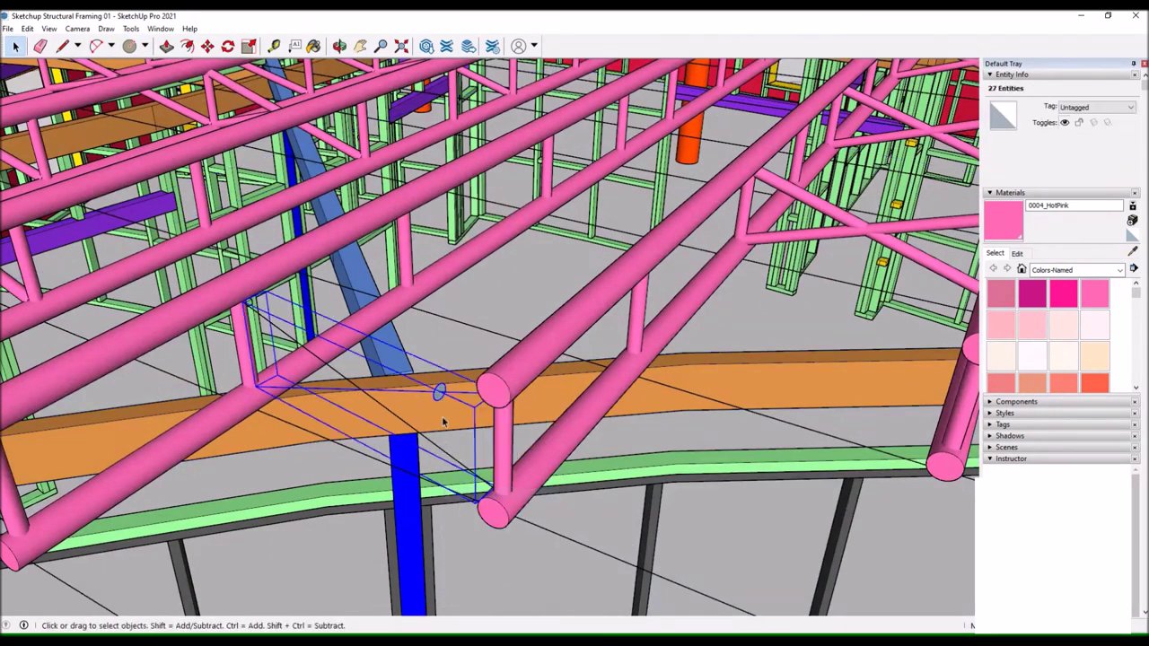
left_click(480, 494)
Sweep the circle along the first diagonal with Follow Me to form a grey tube.
key("l")
left_click_drag(476, 495, 332, 411)
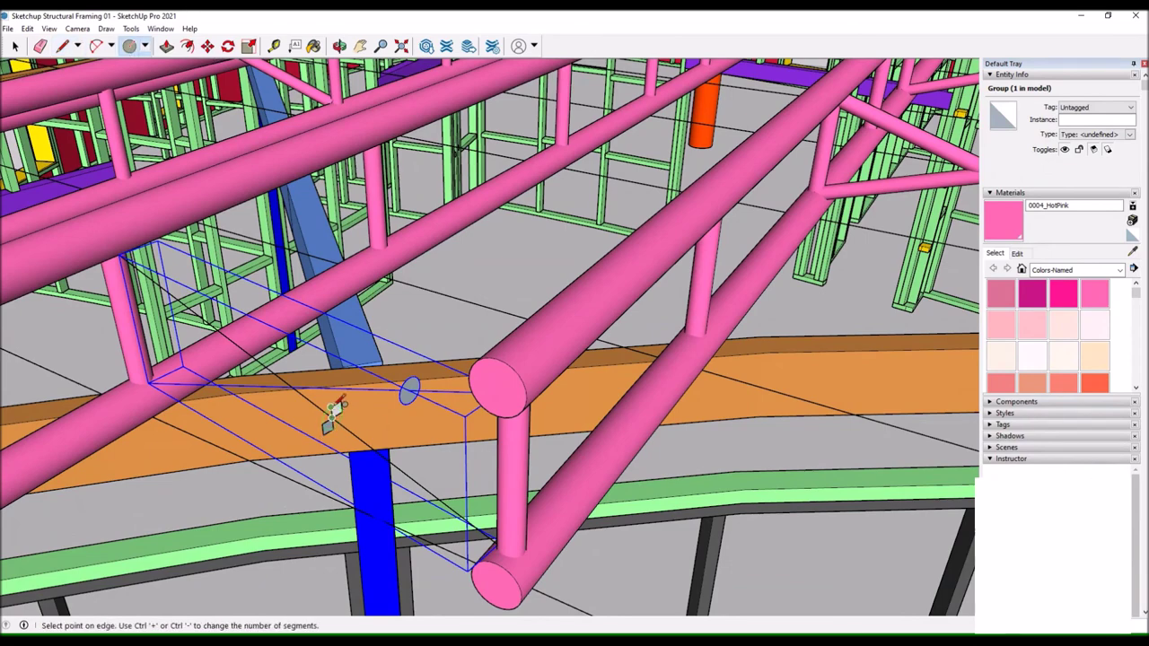
left_click_drag(332, 424, 386, 431)
left_click(386, 431)
left_click(131, 27)
left_click(157, 140)
left_click(447, 411)
left_click_drag(447, 411, 554, 159)
key("space")
left_click(485, 361)
left_click(167, 46)
left_click_drag(366, 361, 440, 464)
Draw the crossing diagonal and sweep a circle along it into a second tube.
key("l")
left_click(317, 356)
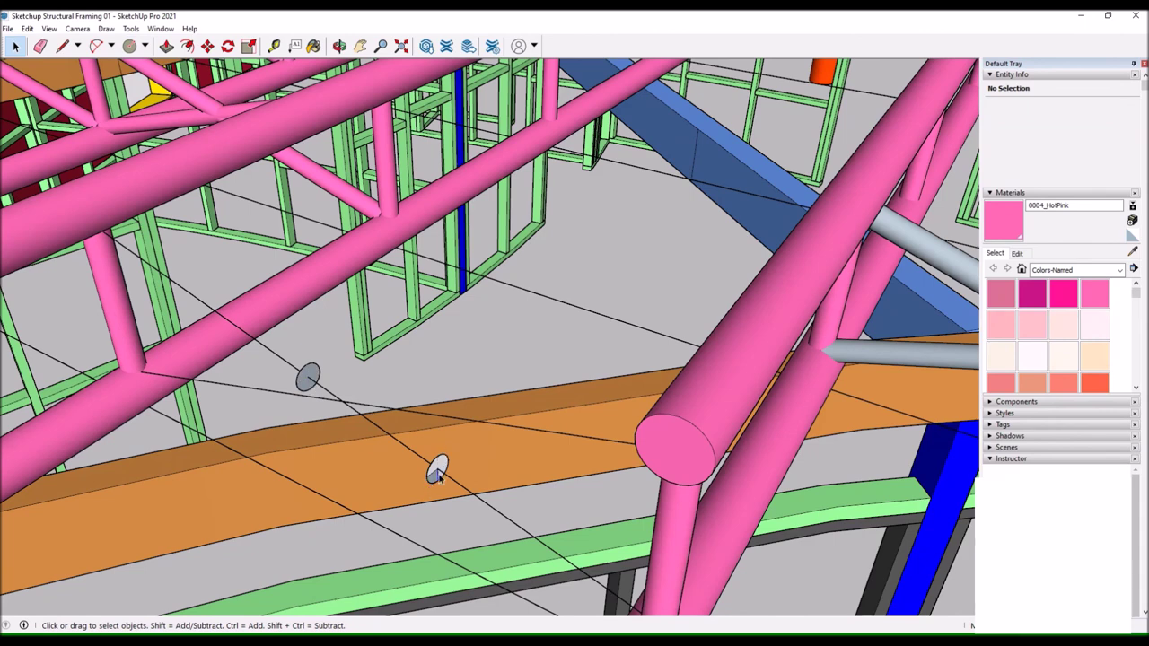
left_click_drag(437, 476, 468, 469)
left_click(467, 469)
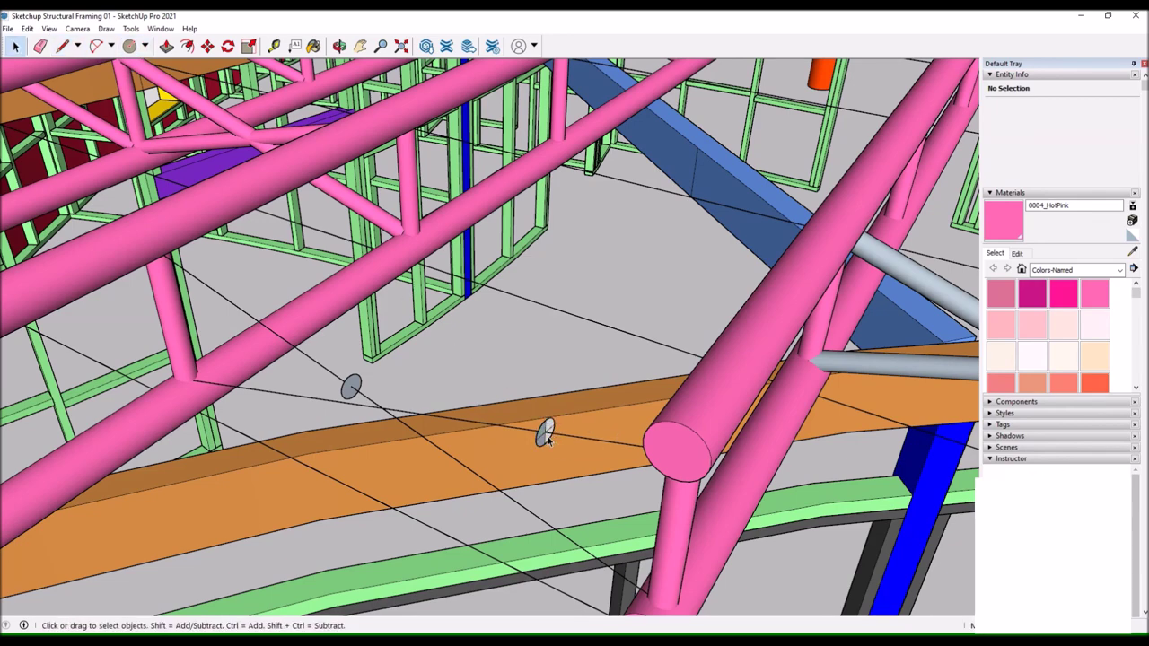
key("p")
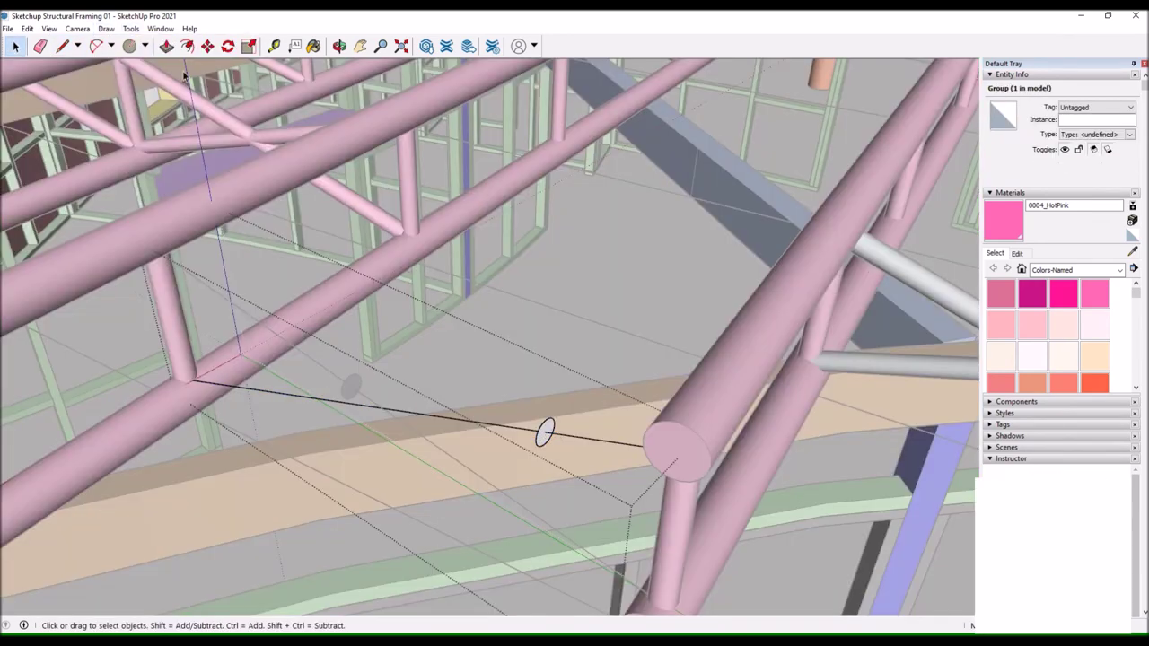
left_click(380, 403)
left_click_drag(380, 403, 450, 308)
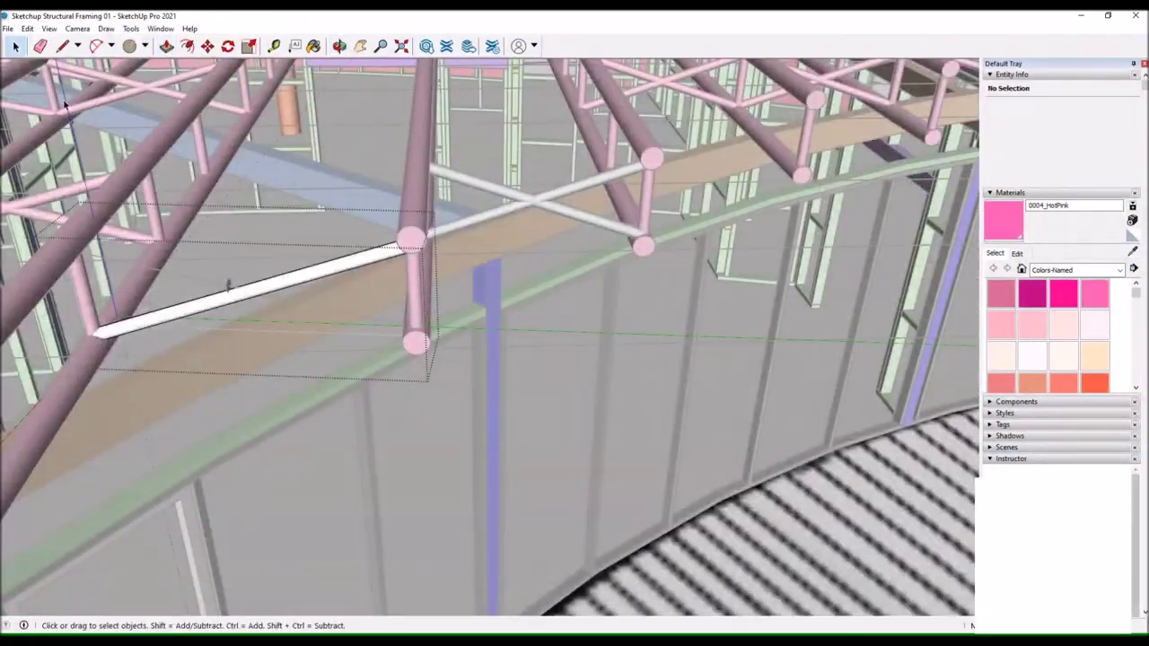
left_click(131, 29)
left_click(154, 130)
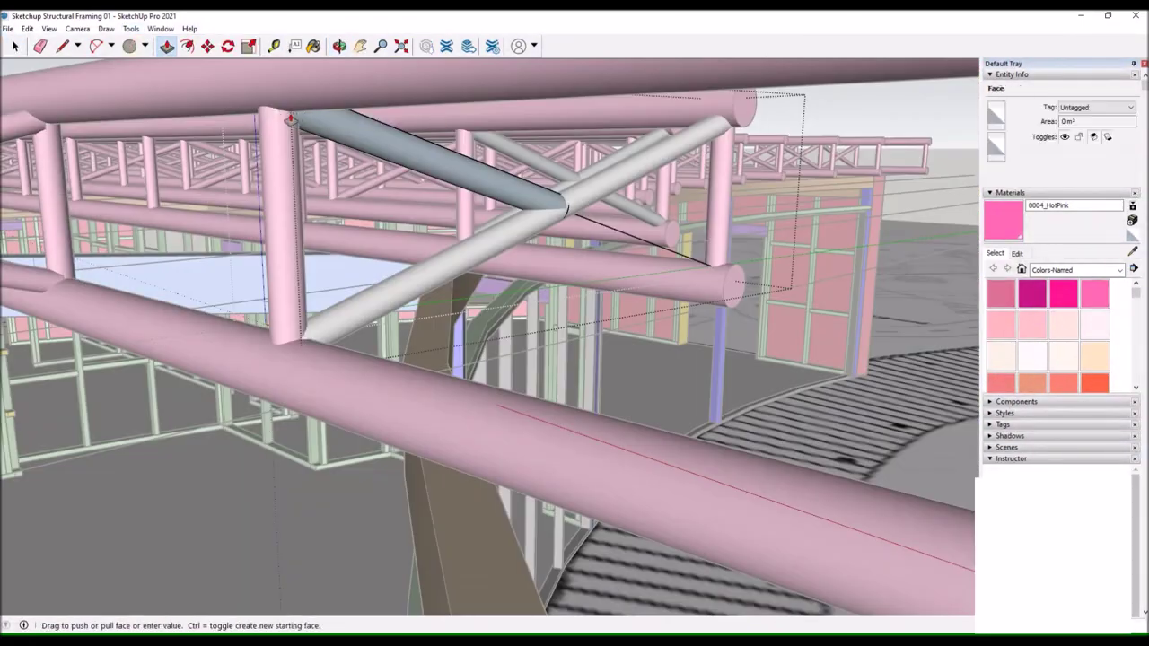
left_click_drag(231, 296, 244, 175)
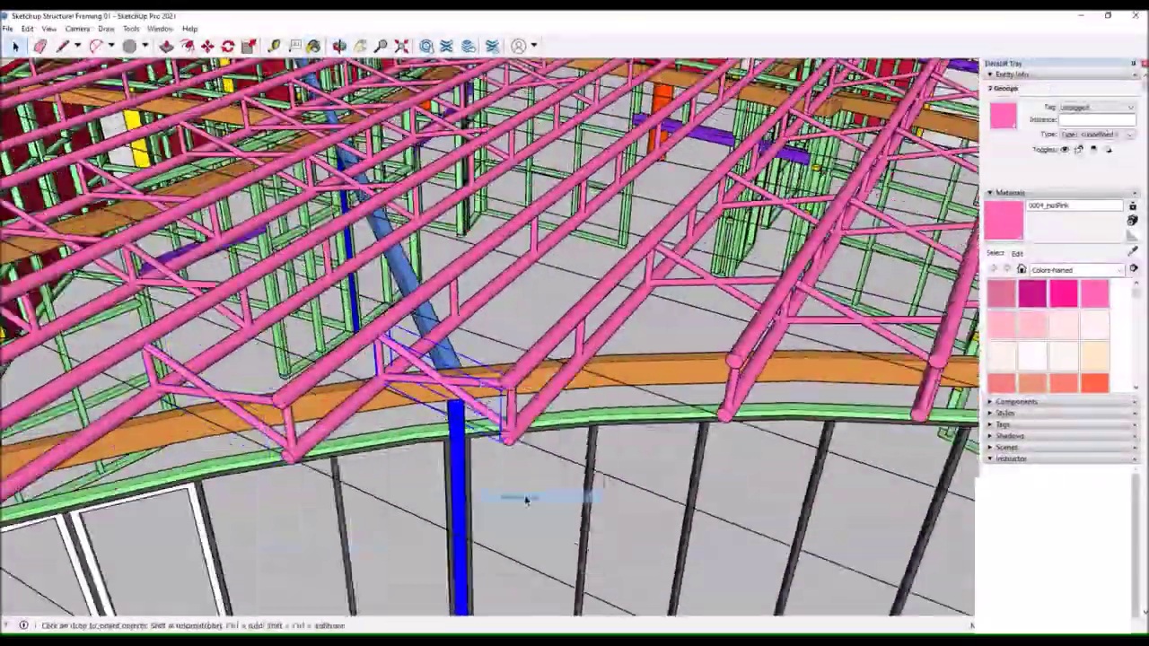
Orbit and zoom in on the end of the outermost pink truss beside the red curved wall.
left_click_drag(708, 312, 330, 359)
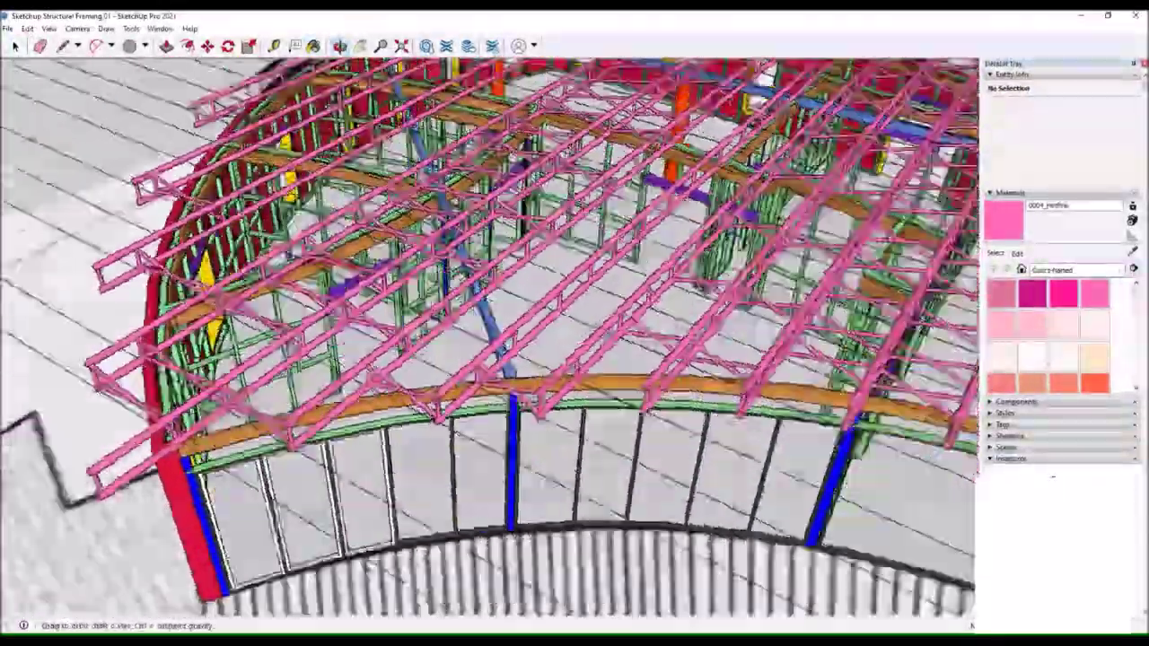
left_click_drag(331, 359, 594, 375)
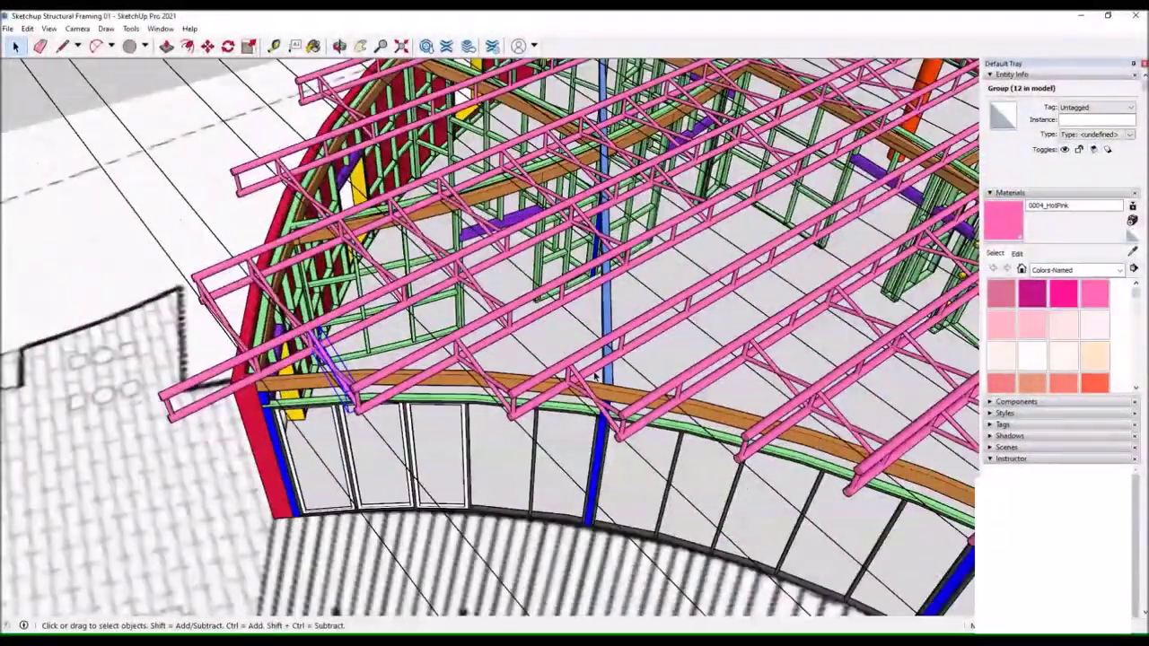
left_click_drag(68, 373, 144, 377)
left_click_drag(513, 485, 671, 432)
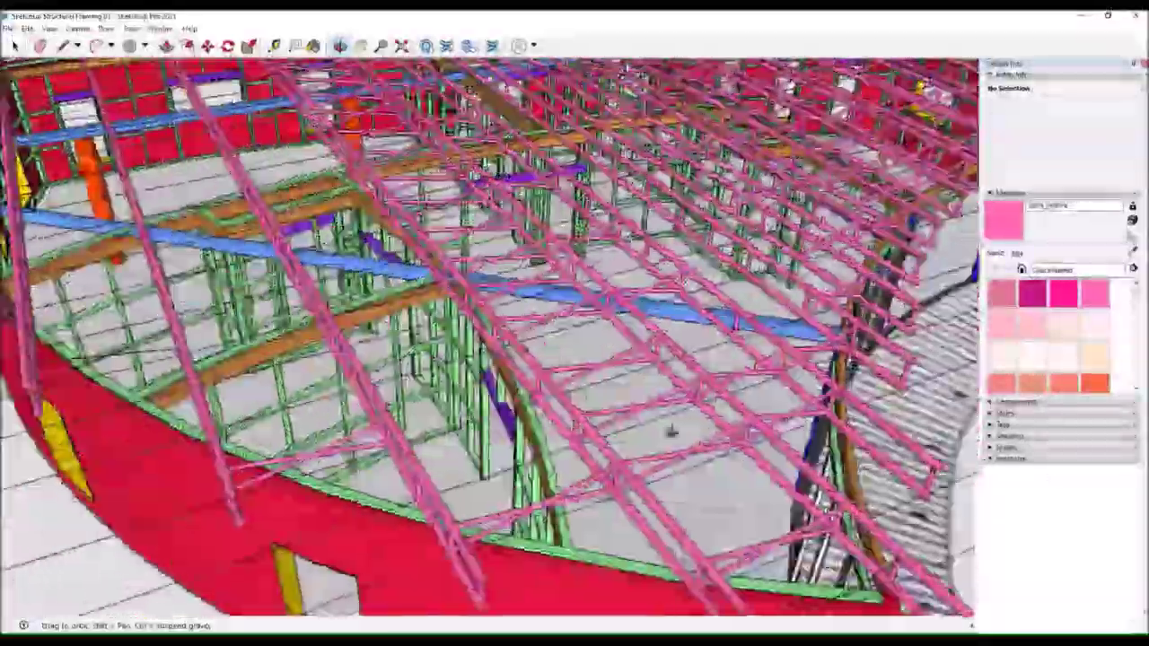
scroll("up", 3)
scroll("up", 3)
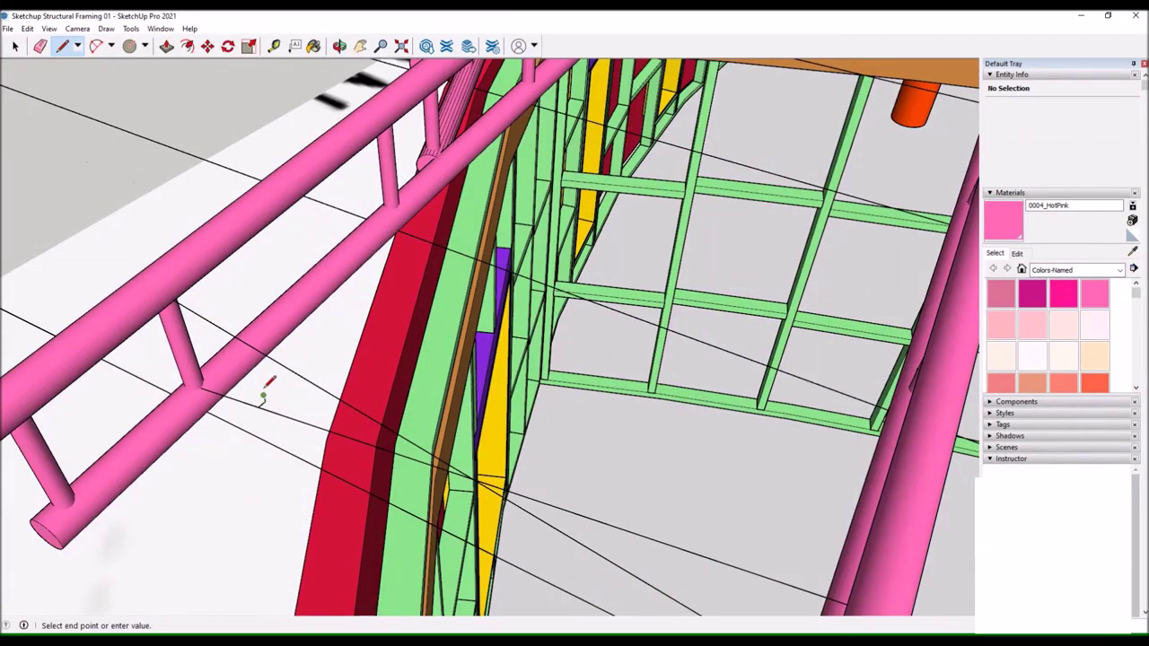
Draw a brace line across the outermost truss and a circle profile at its end.
left_click(259, 406)
left_click_drag(259, 405, 538, 484)
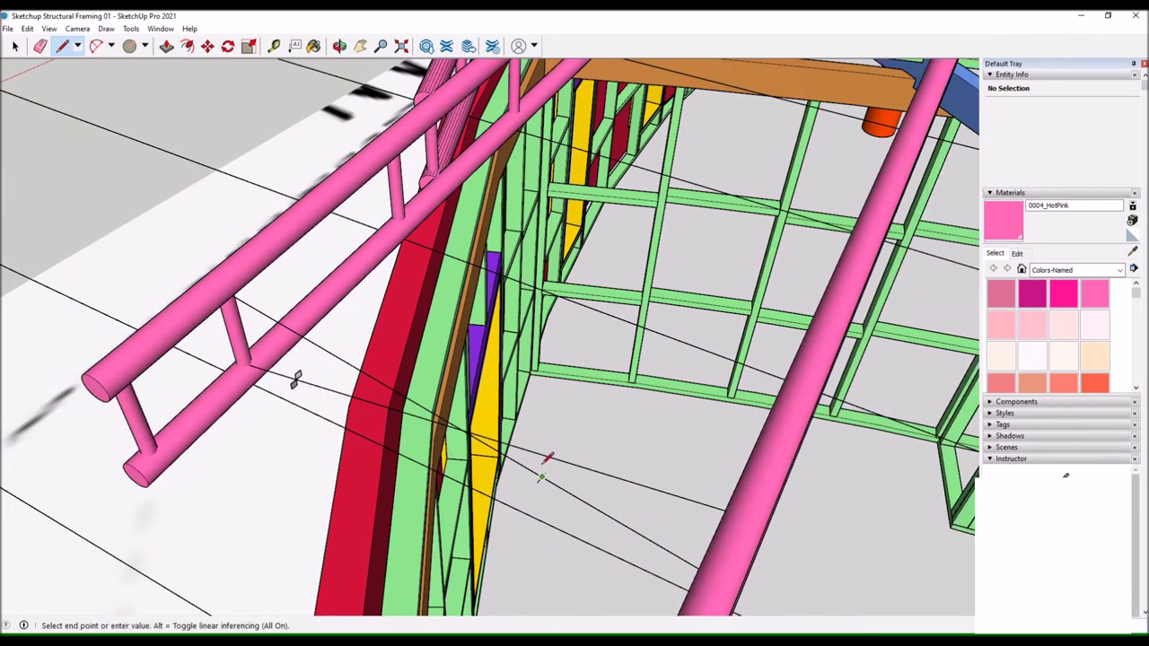
scroll("up", 3)
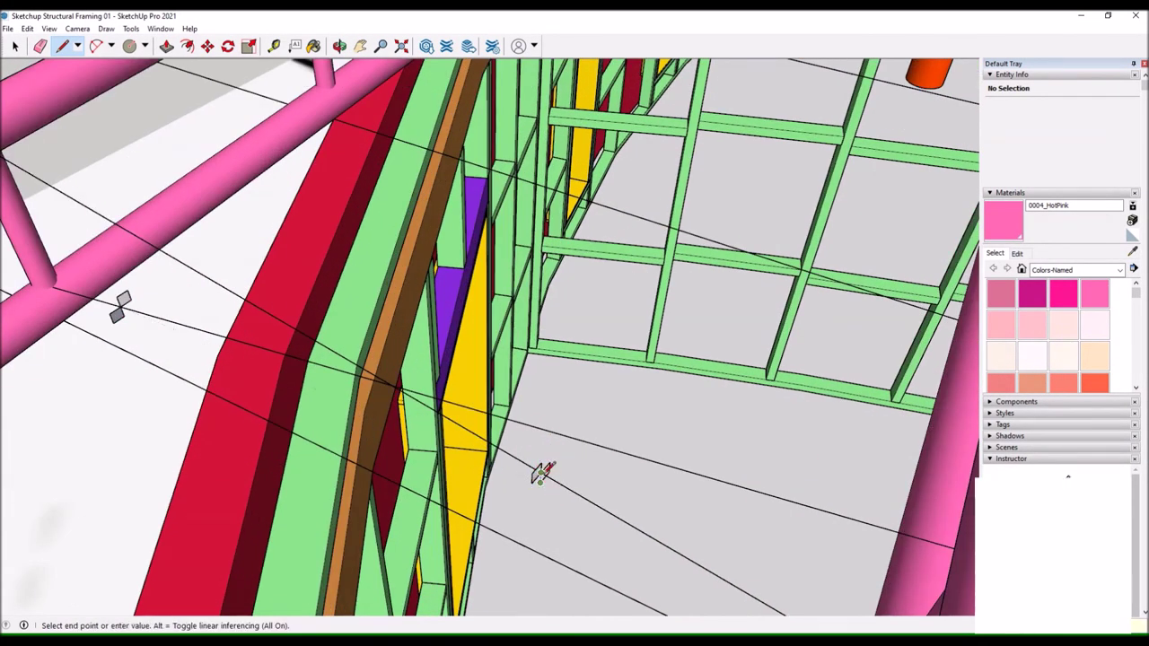
left_click_drag(541, 473, 544, 436)
key("c")
left_click_drag(162, 342, 231, 267)
Sweep the circle along the brace path with Follow Me into a white tube and group the bracing.
right_click(153, 285)
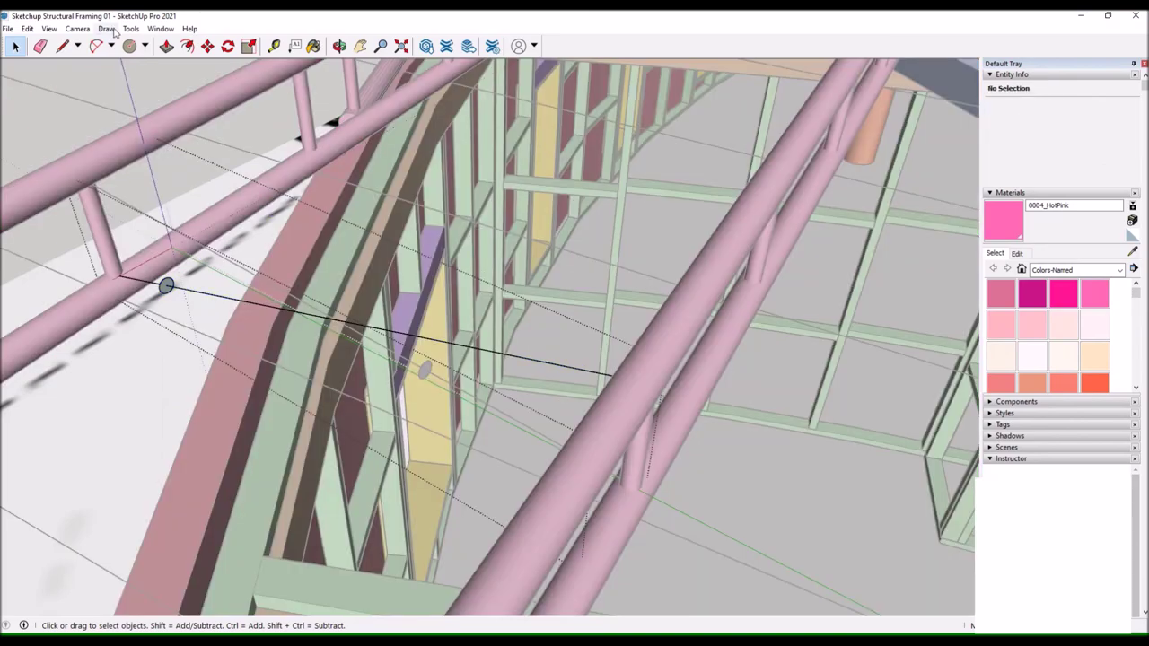
left_click_drag(166, 285, 231, 296)
left_click_drag(426, 342, 513, 333)
left_click(130, 28)
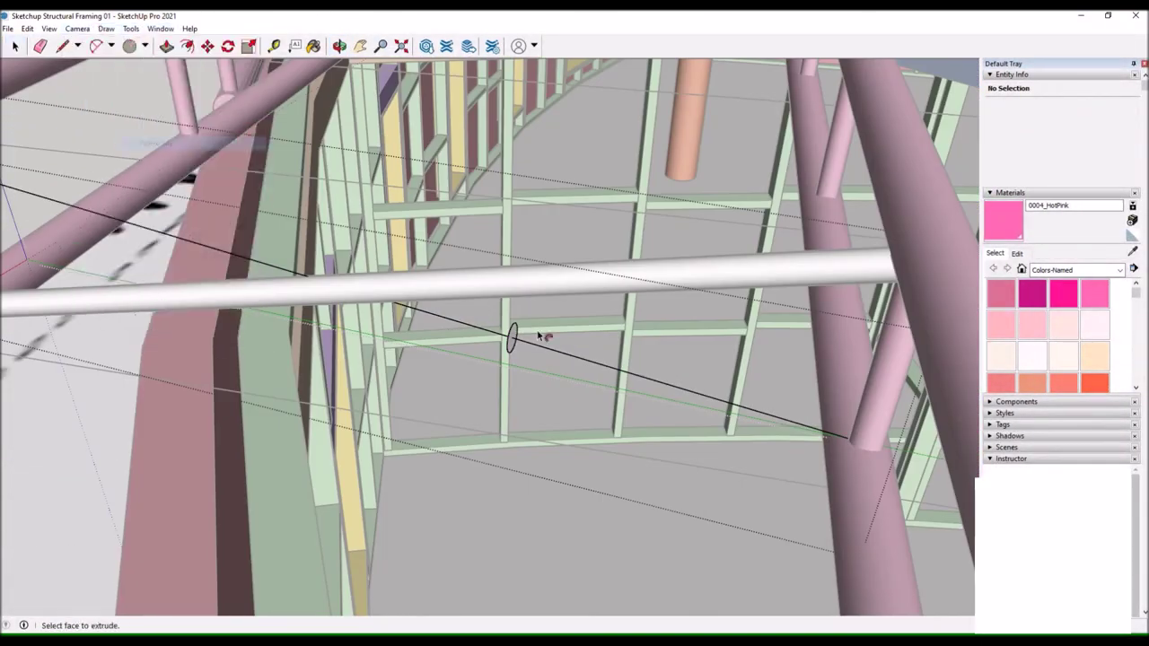
left_click(153, 141)
left_click_drag(436, 321, 239, 305)
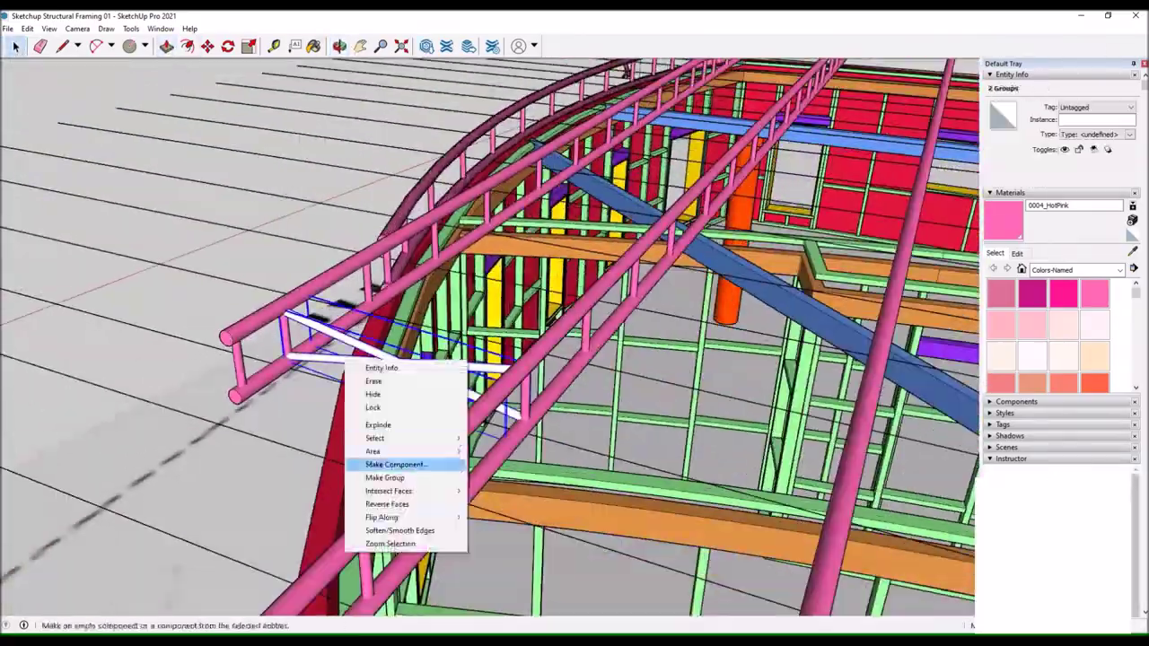
left_click_drag(397, 98, 218, 209)
key("m")
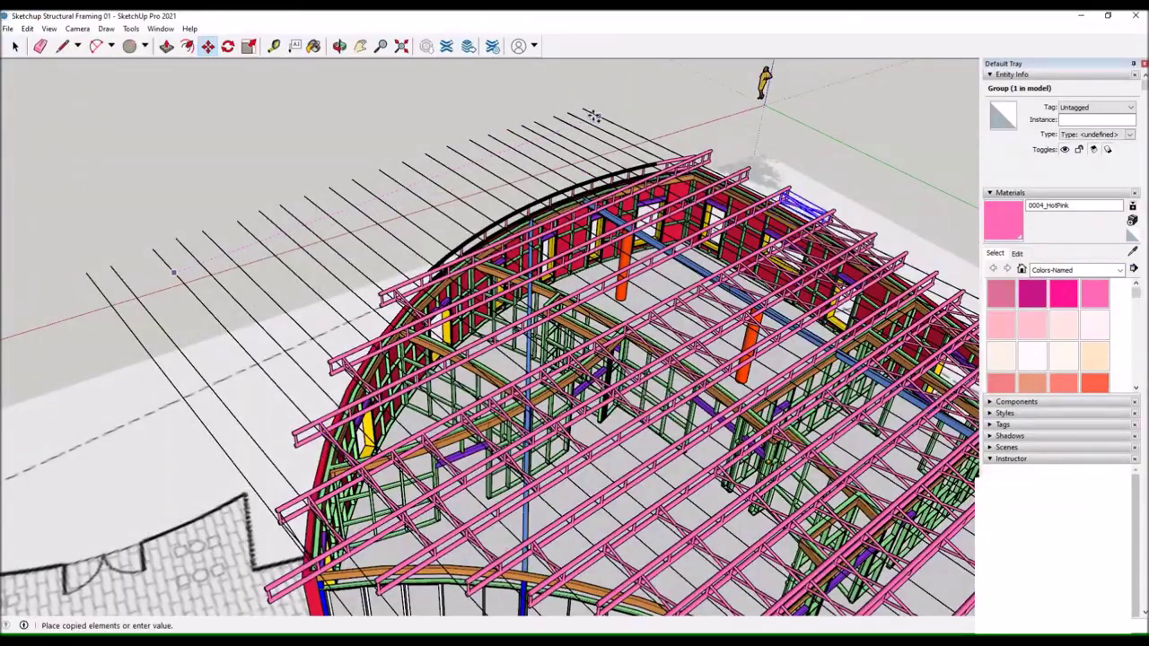
Place a copy of the edge bracing further along the roof and review it.
left_click(592, 117)
left_click_drag(592, 117, 290, 362)
key("space")
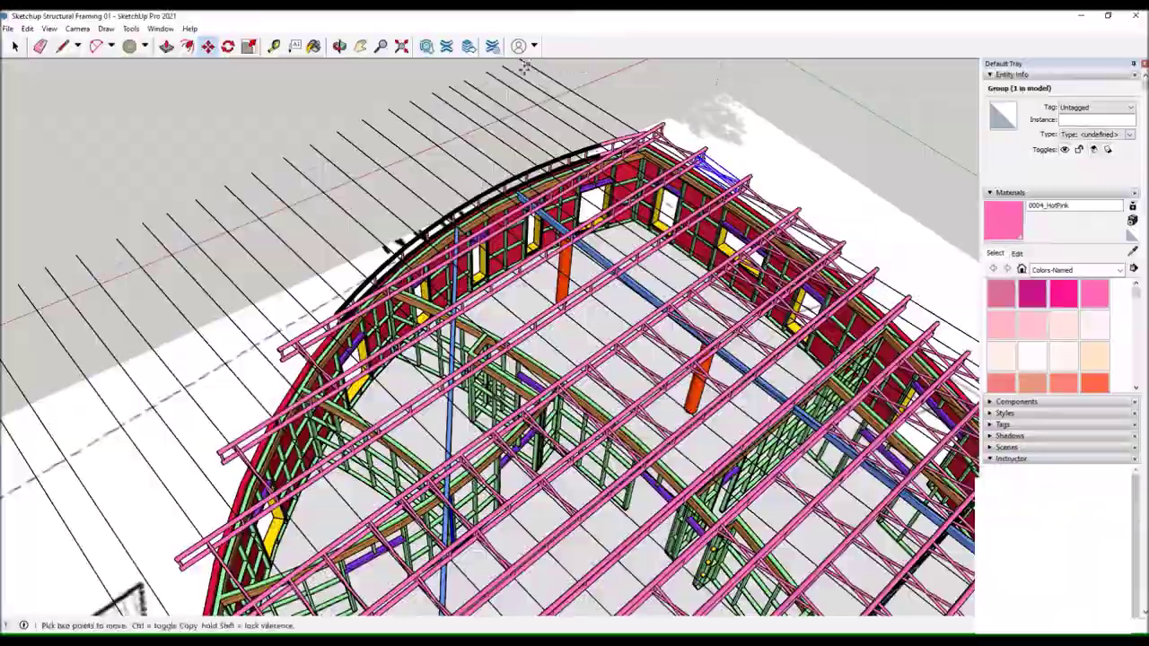
left_click_drag(531, 65, 575, 323)
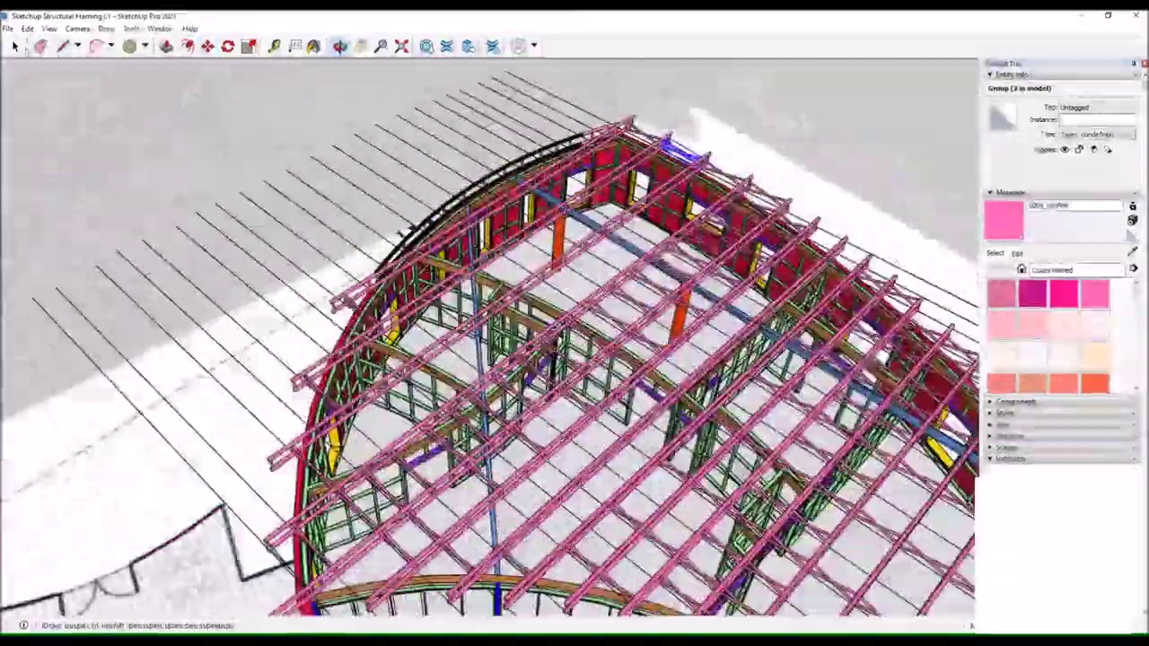
left_click_drag(519, 97, 421, 99)
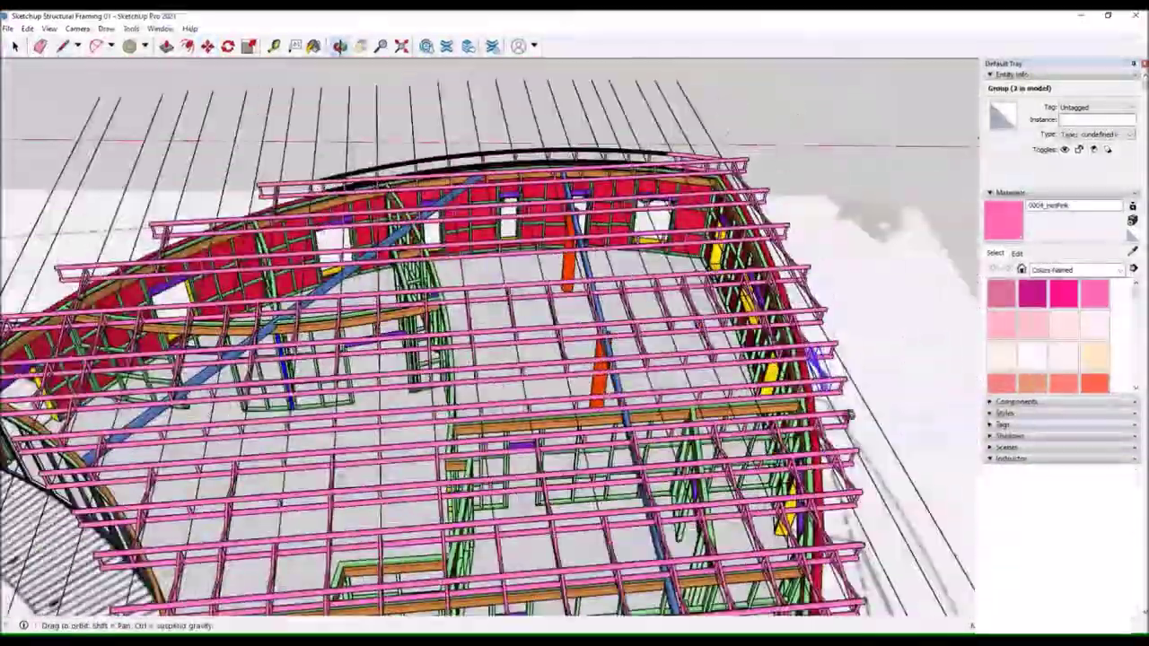
left_click_drag(321, 53, 11, 65)
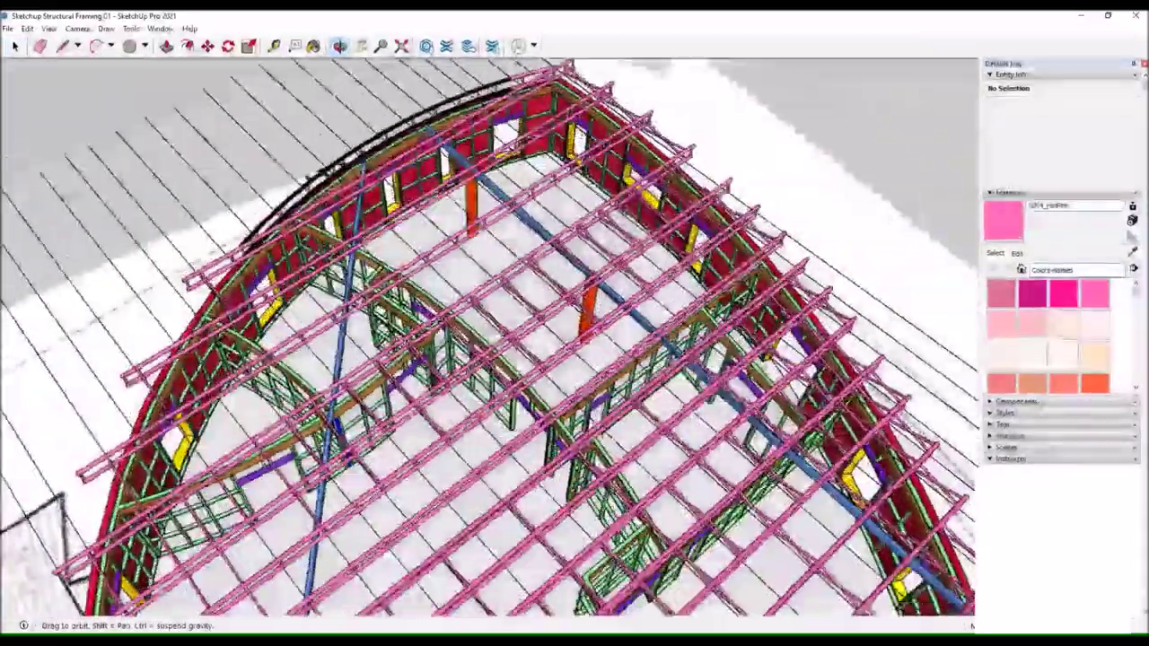
left_click_drag(283, 155, 466, 94)
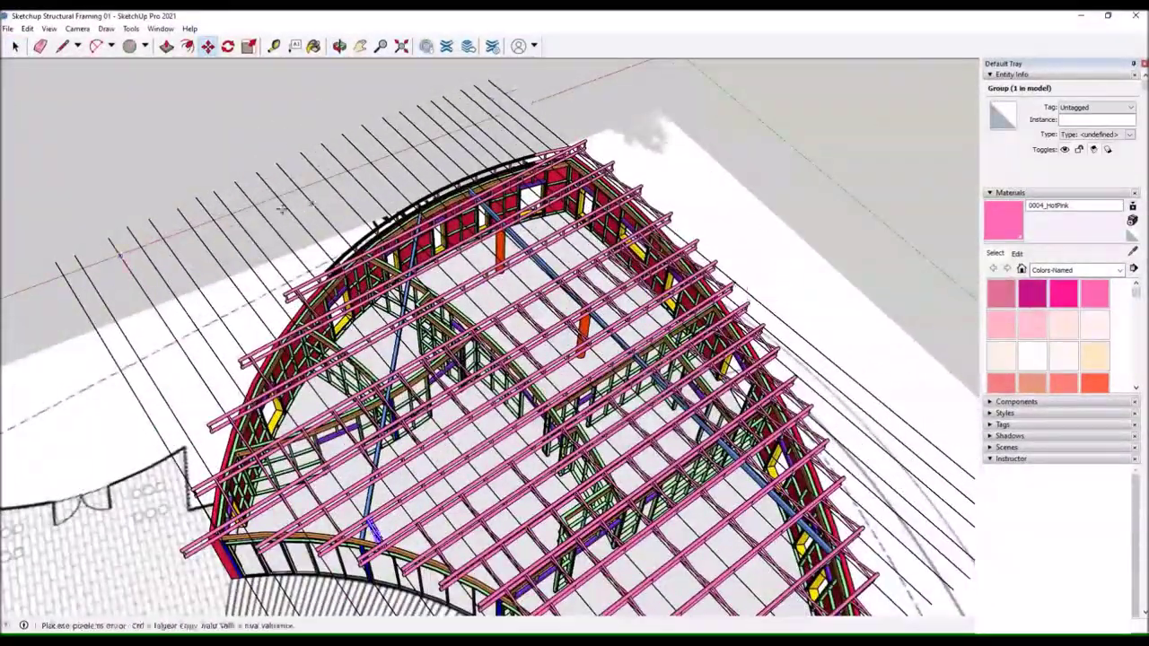
scroll("up", 3)
scroll("up", 3)
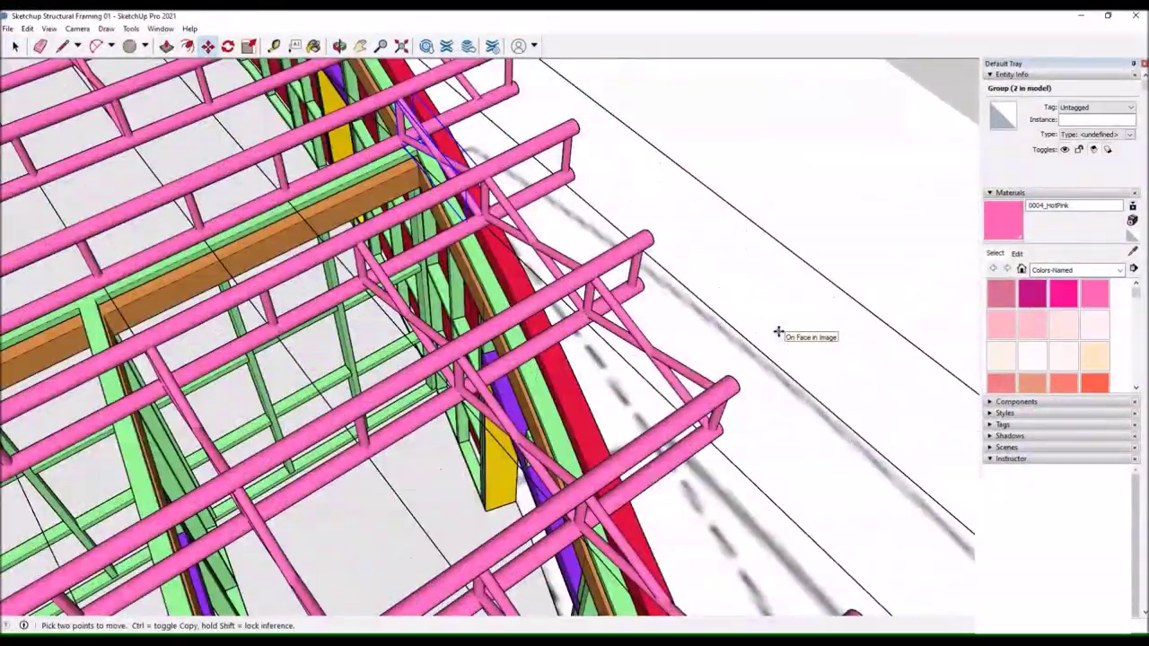
Place another copy of the braced roof truss into the next bay.
key("Escape")
left_click_drag(776, 328, 629, 269)
scroll("down", 3)
scroll("up", 3)
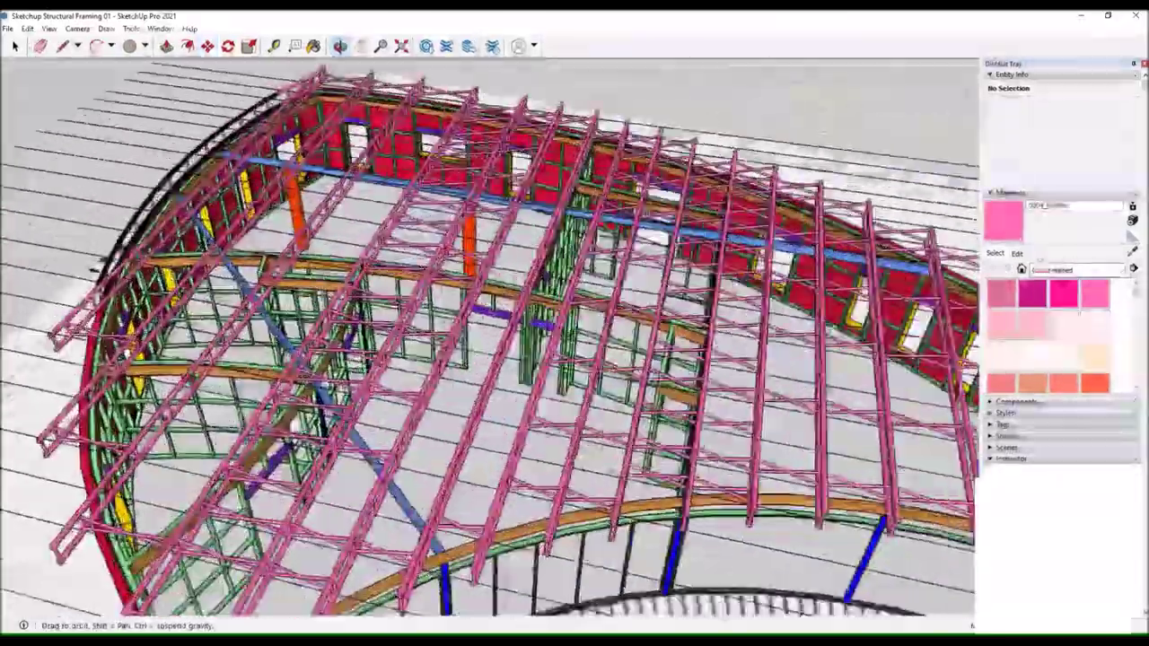
scroll("up", 3)
scroll("down", 3)
left_click_drag(215, 335, 495, 122)
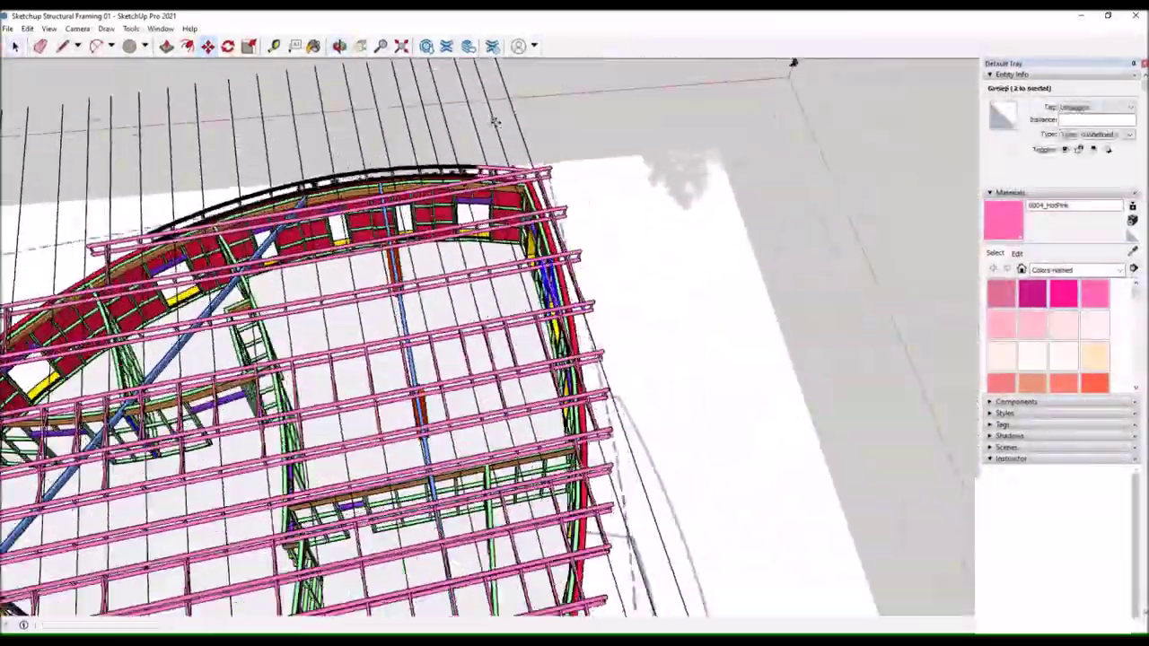
left_click_drag(353, 120, 296, 164)
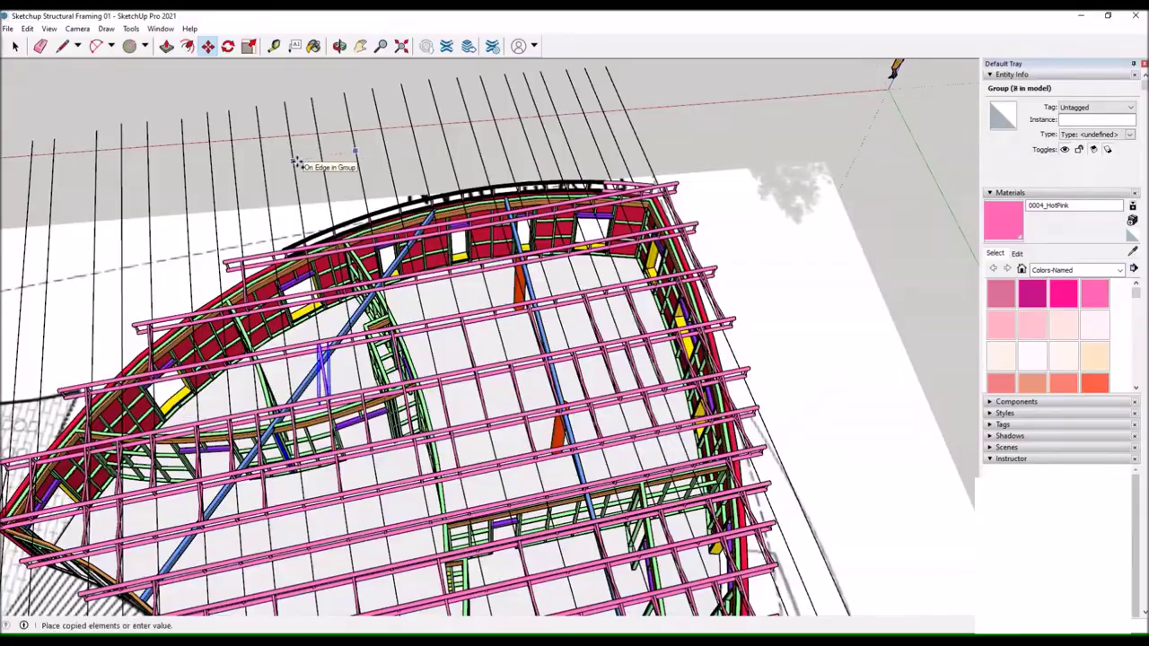
left_click(338, 46)
left_click_drag(503, 269, 727, 254)
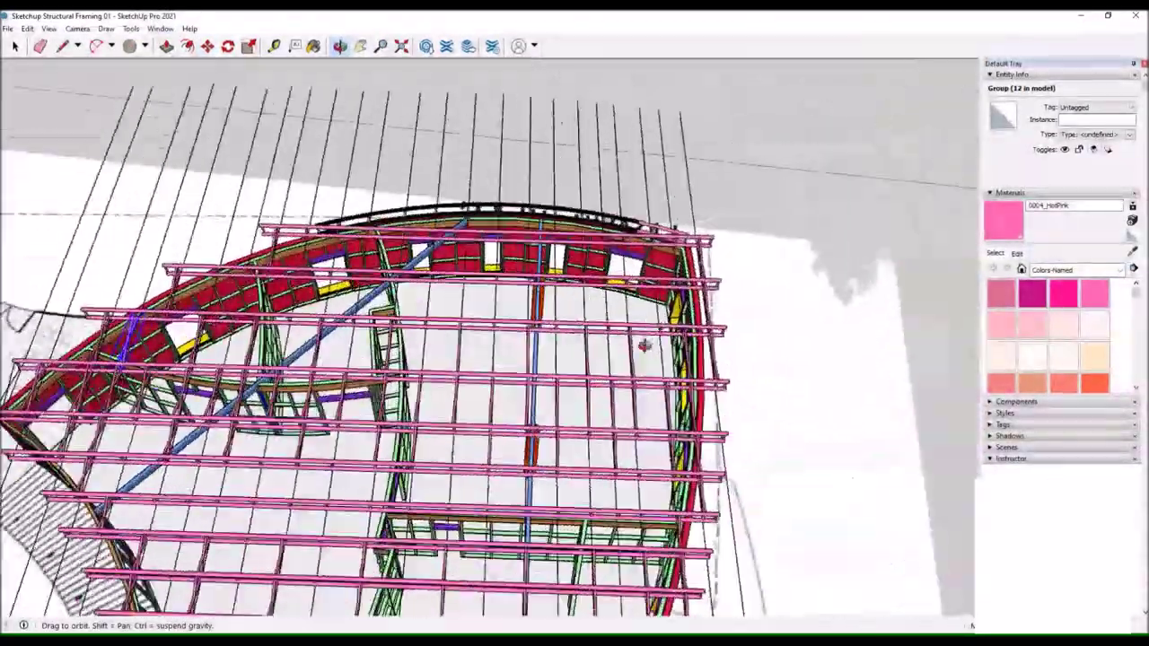
Orbit around to a side view of the roof to review the copied trusses and bracing.
key("space")
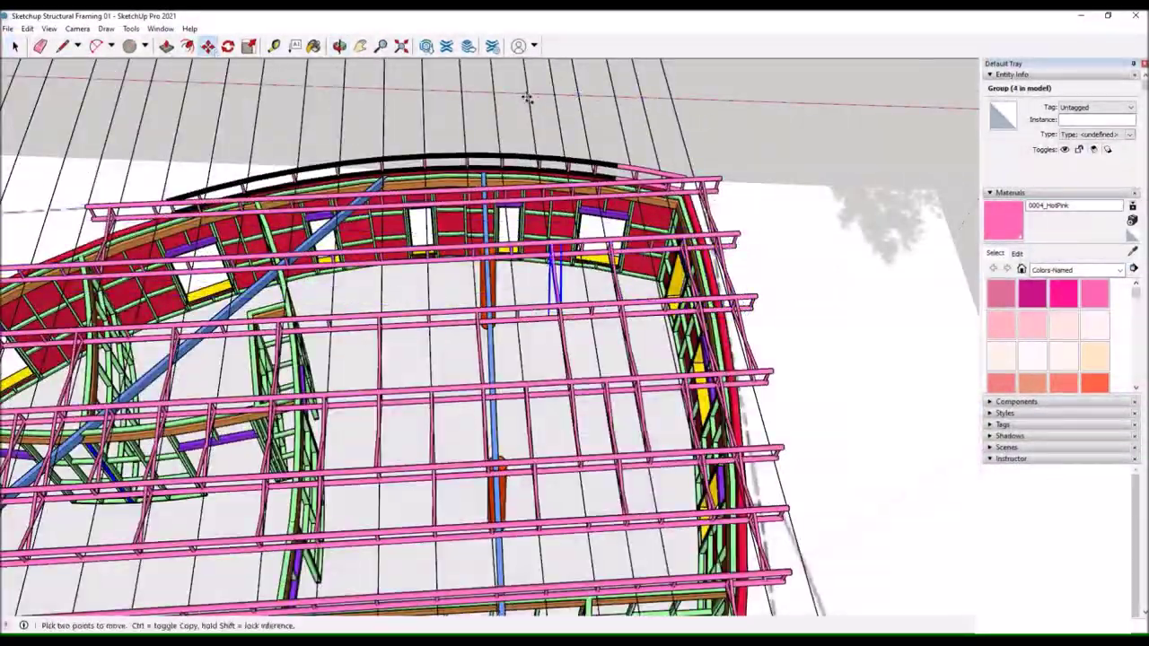
left_click_drag(223, 105, 283, 139)
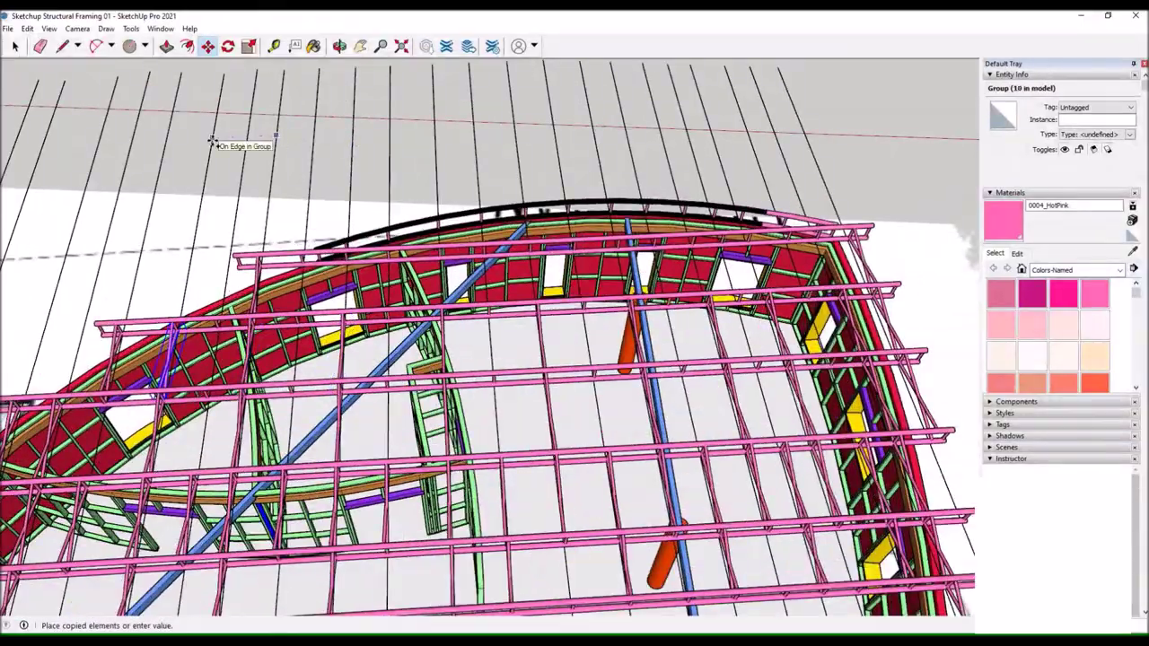
left_click_drag(213, 143, 745, 197)
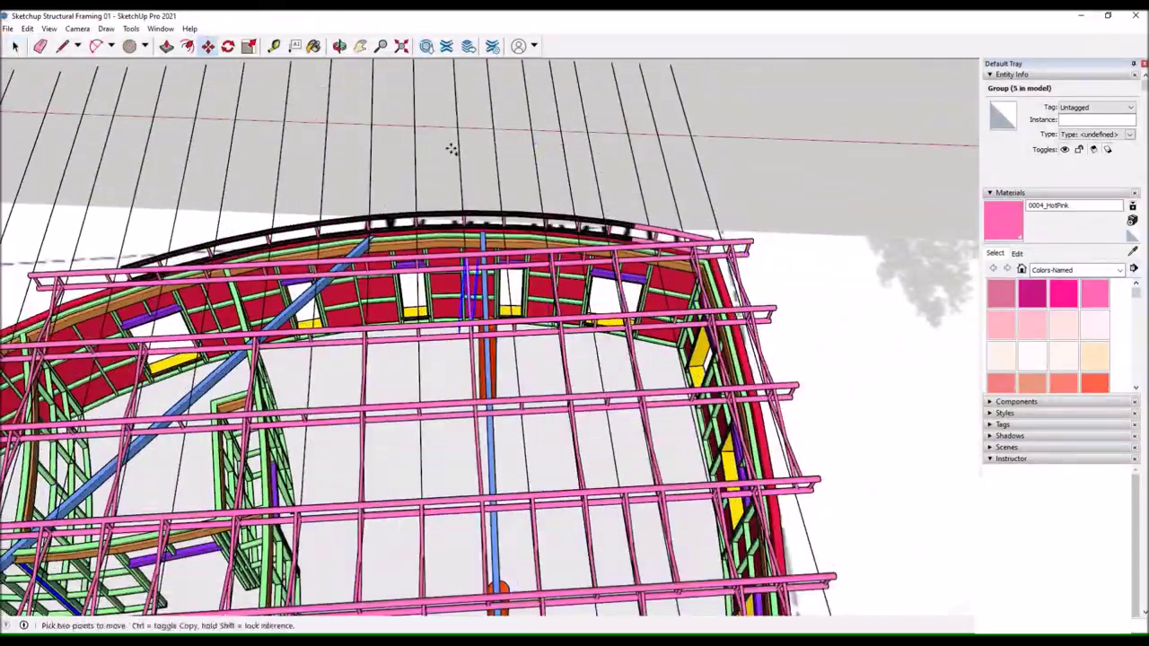
left_click_drag(283, 154, 853, 97)
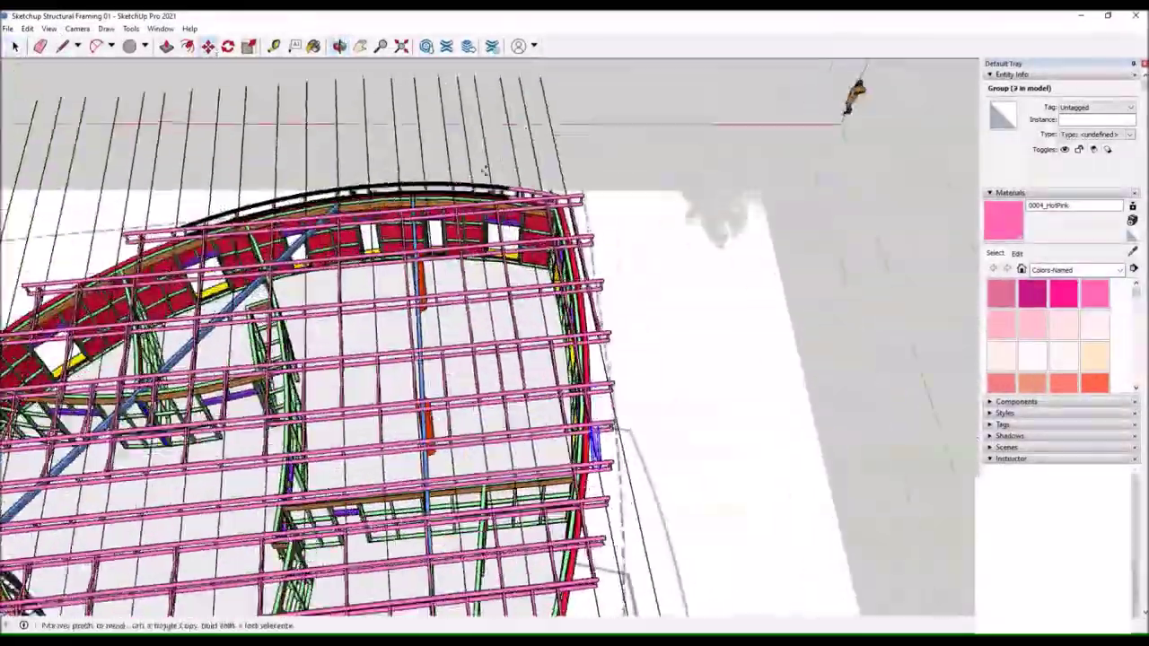
left_click_drag(367, 127, 667, 179)
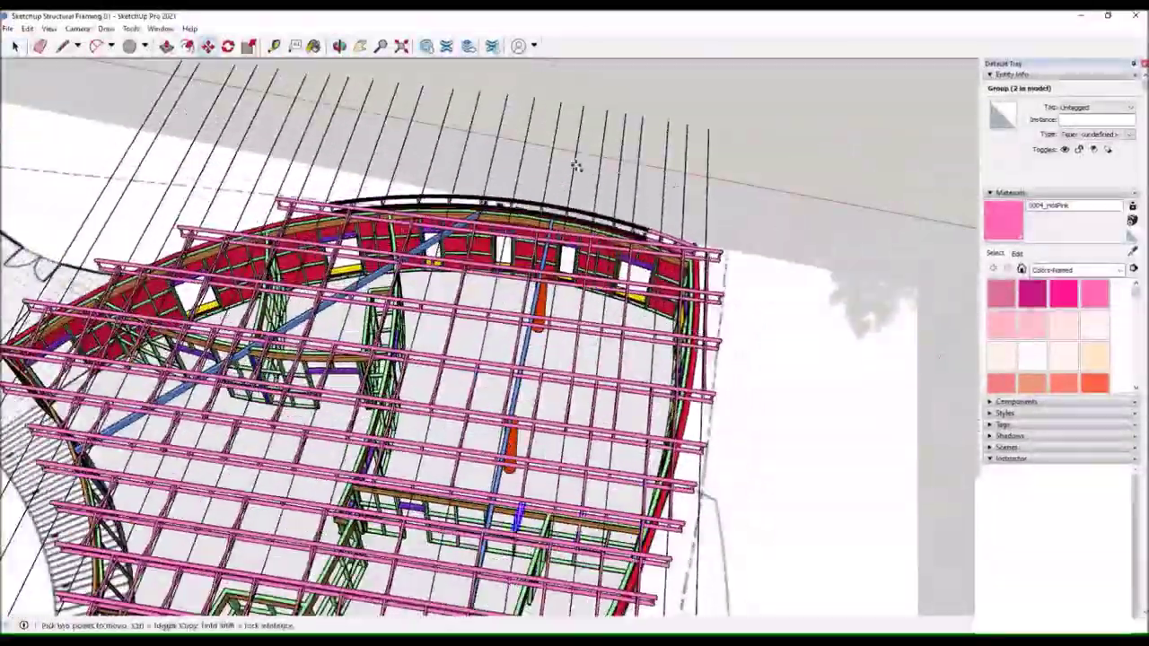
scroll("up", 3)
left_click_drag(354, 156, 448, 64)
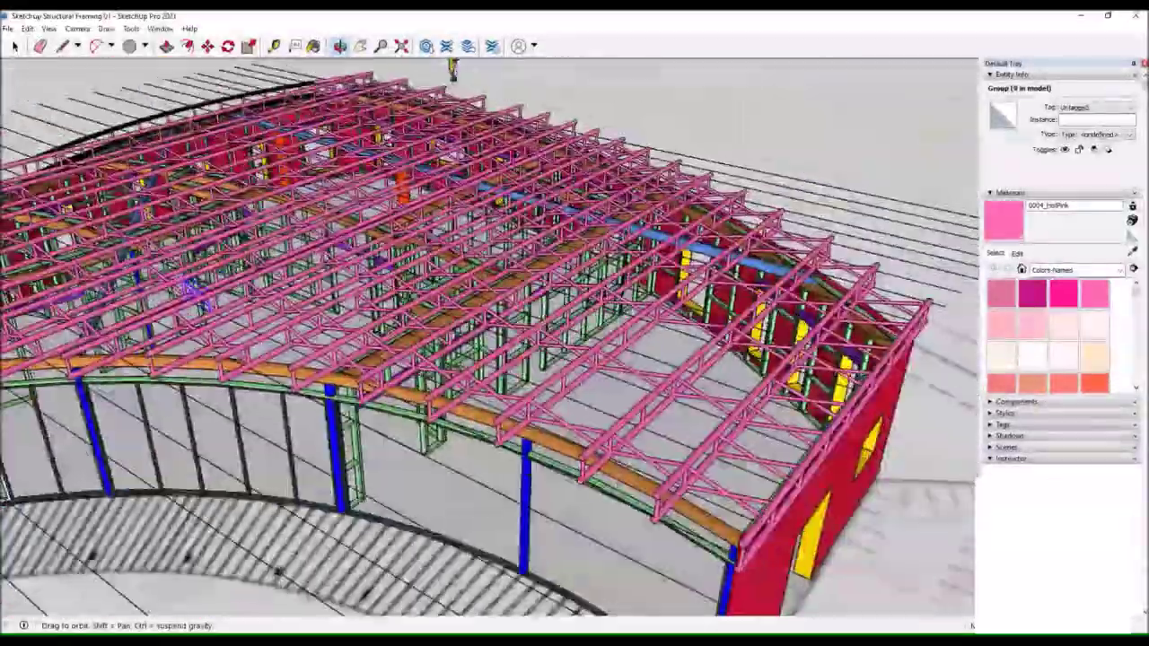
scroll("up", 3)
Draw a diagonal brace line across the end panel of the edge truss to the post top.
scroll("up", 3)
scroll("up", 3)
key("l")
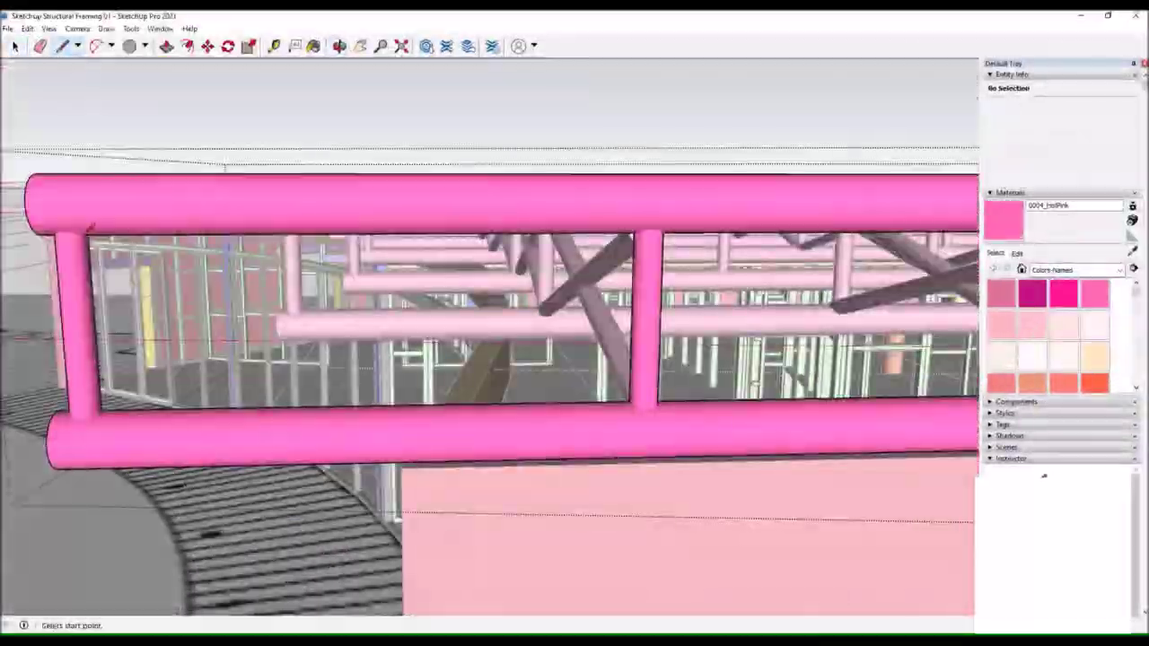
left_click_drag(633, 397, 679, 436)
scroll("up", 3)
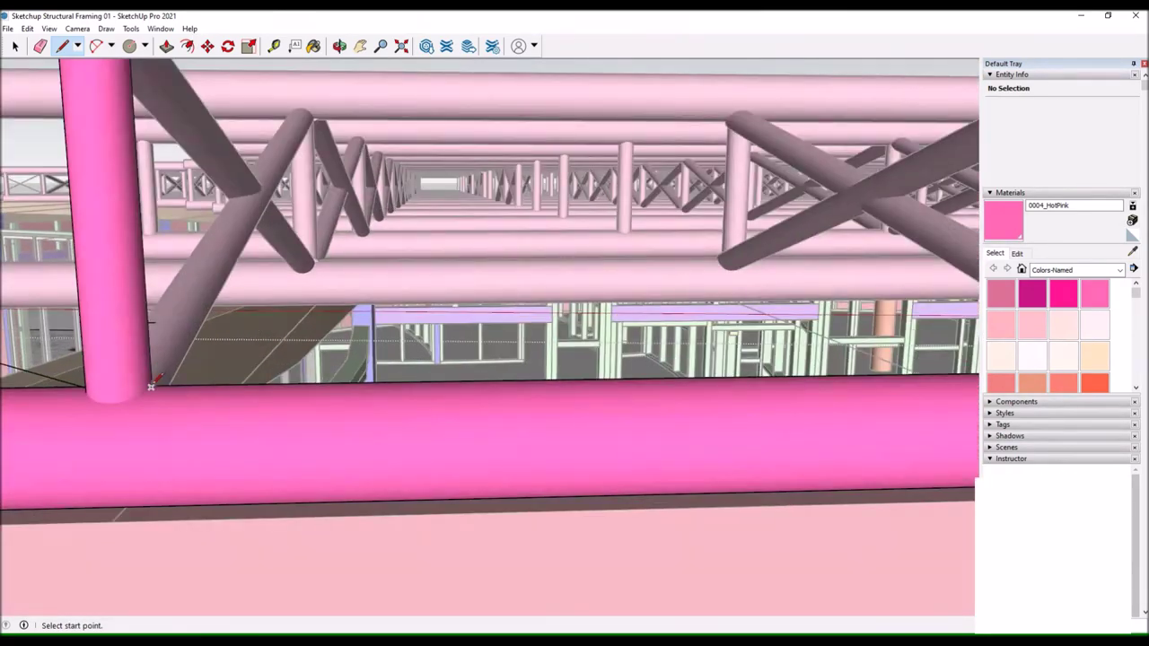
left_click(862, 117)
left_click_drag(861, 116, 786, 352)
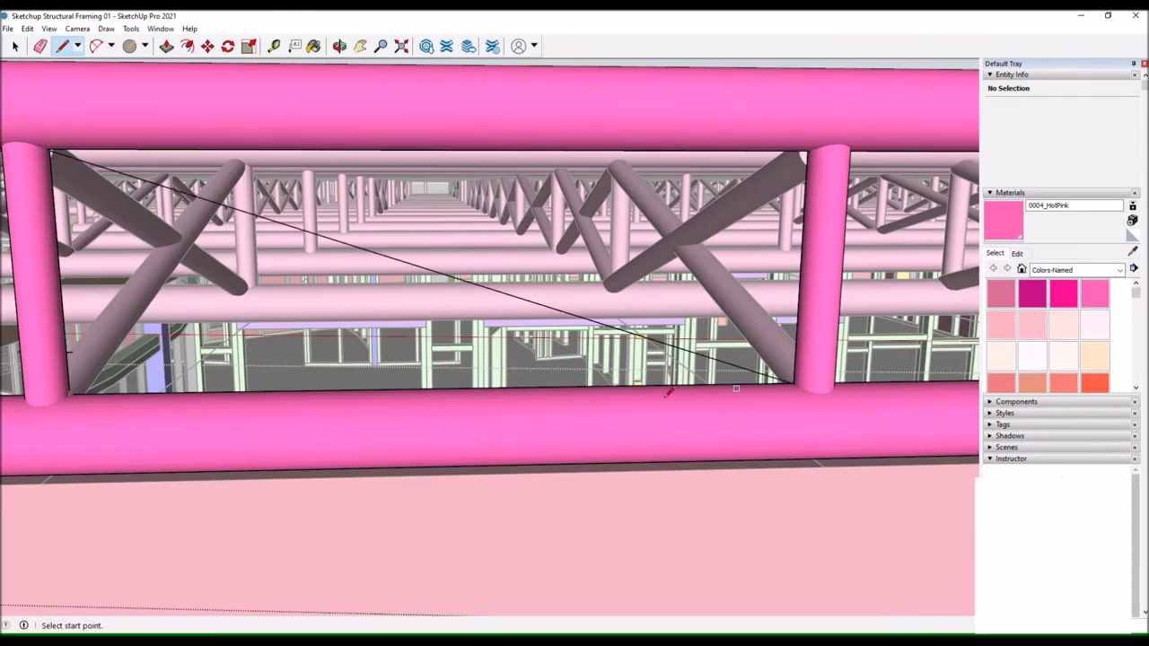
scroll("down", 3)
left_click_drag(669, 392, 220, 88)
scroll("up", 3)
left_click(220, 88)
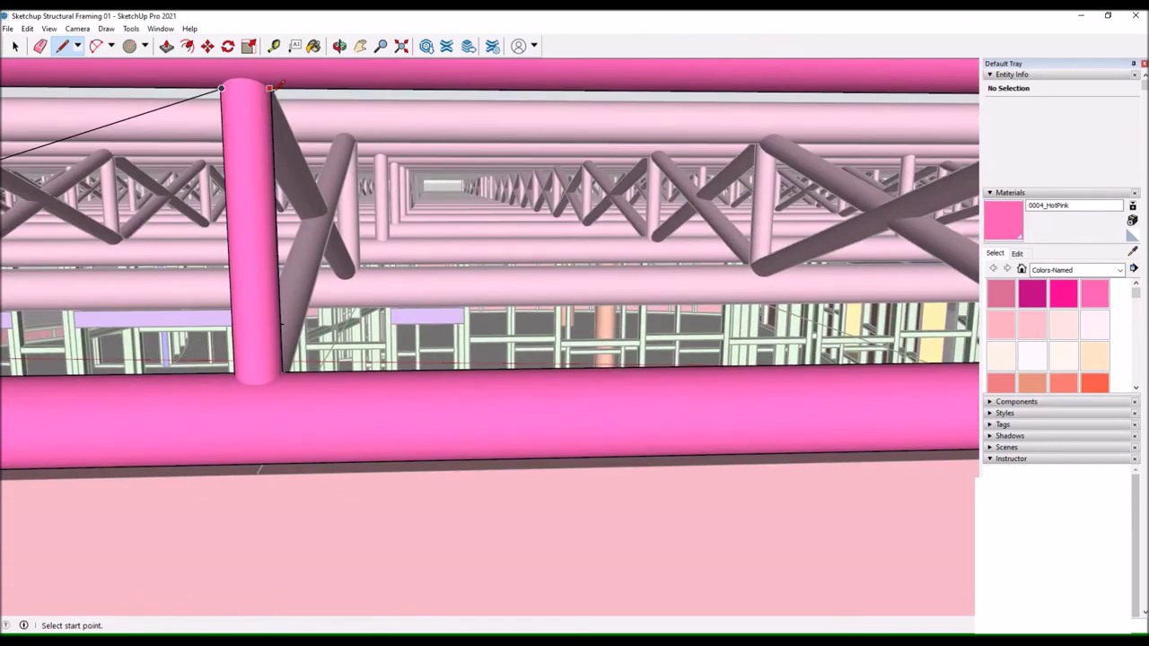
Add another brace line and Follow Me the circle profile along the diagonal into a hot-pink tube.
left_click(269, 88)
left_click_drag(287, 364, 107, 333)
left_click(361, 406)
left_click_drag(419, 401, 577, 390)
scroll("down", 3)
left_click_drag(296, 269, 276, 319)
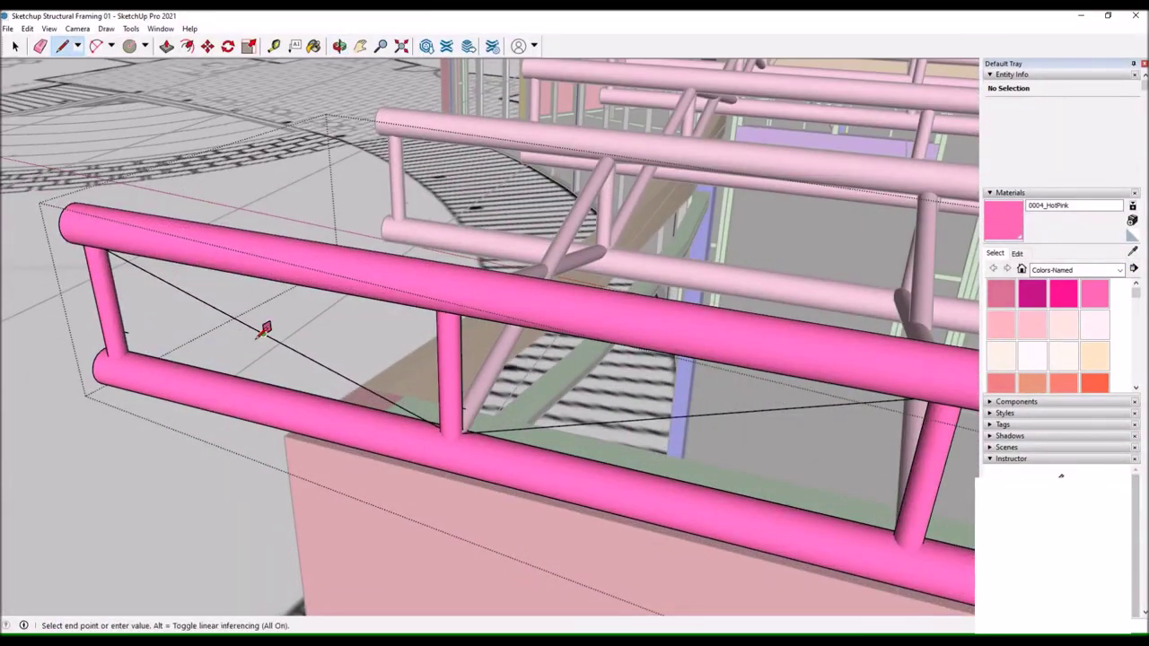
scroll("up", 3)
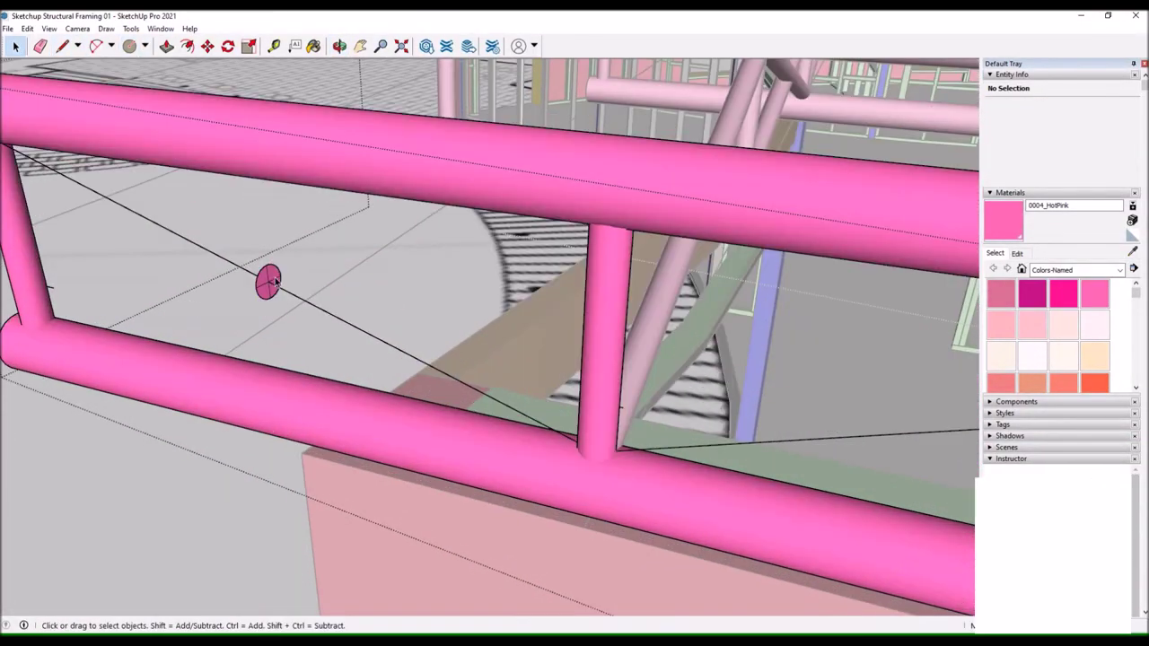
scroll("down", 3)
left_click(186, 45)
left_click(177, 280)
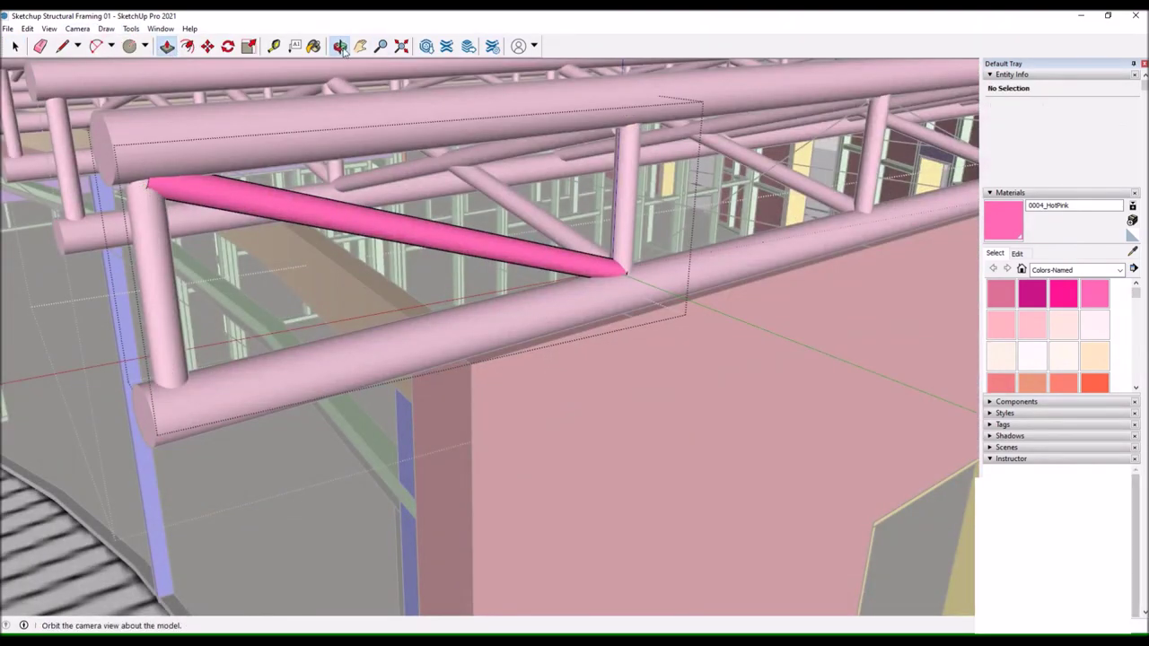
Begin a diagonal line in the next edge-truss panel with the Line tool.
left_click_drag(291, 185, 533, 272)
scroll("down", 3)
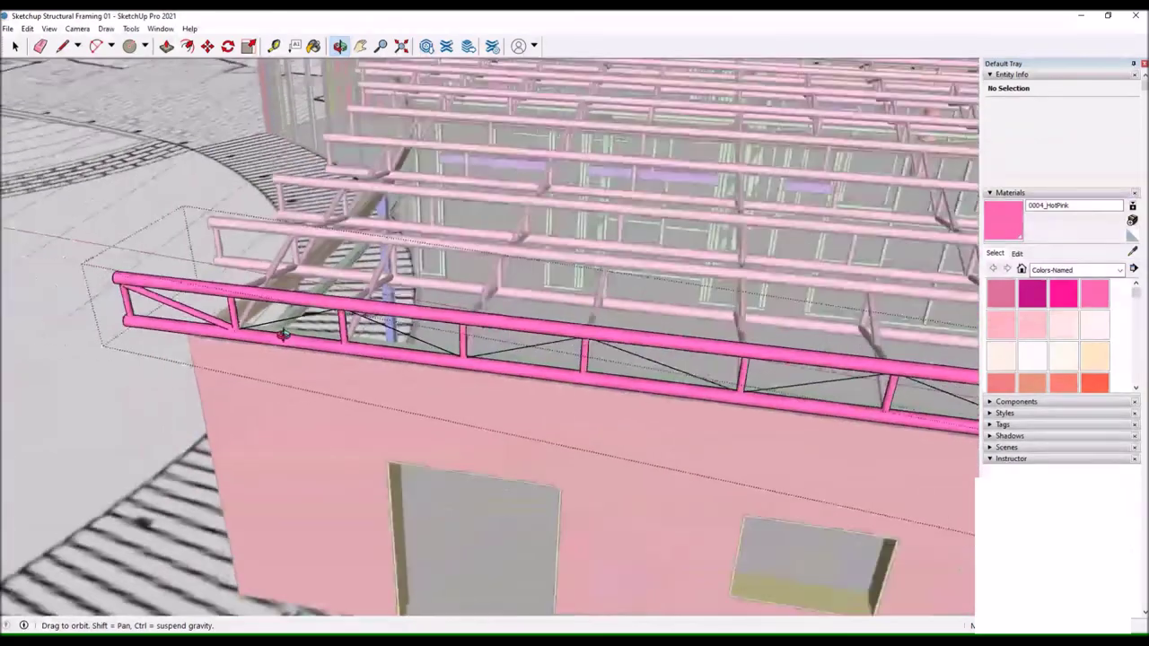
left_click_drag(282, 333, 505, 334)
key("l")
scroll("up", 3)
scroll("up", 3)
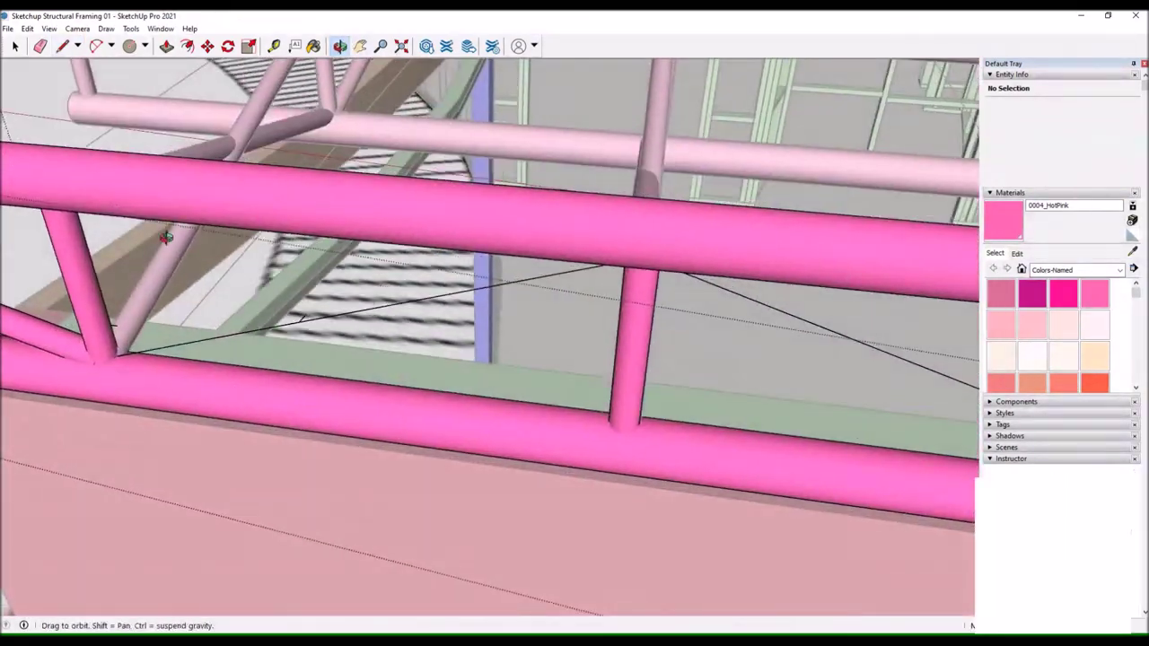
left_click_drag(243, 397, 318, 321)
left_click(318, 323)
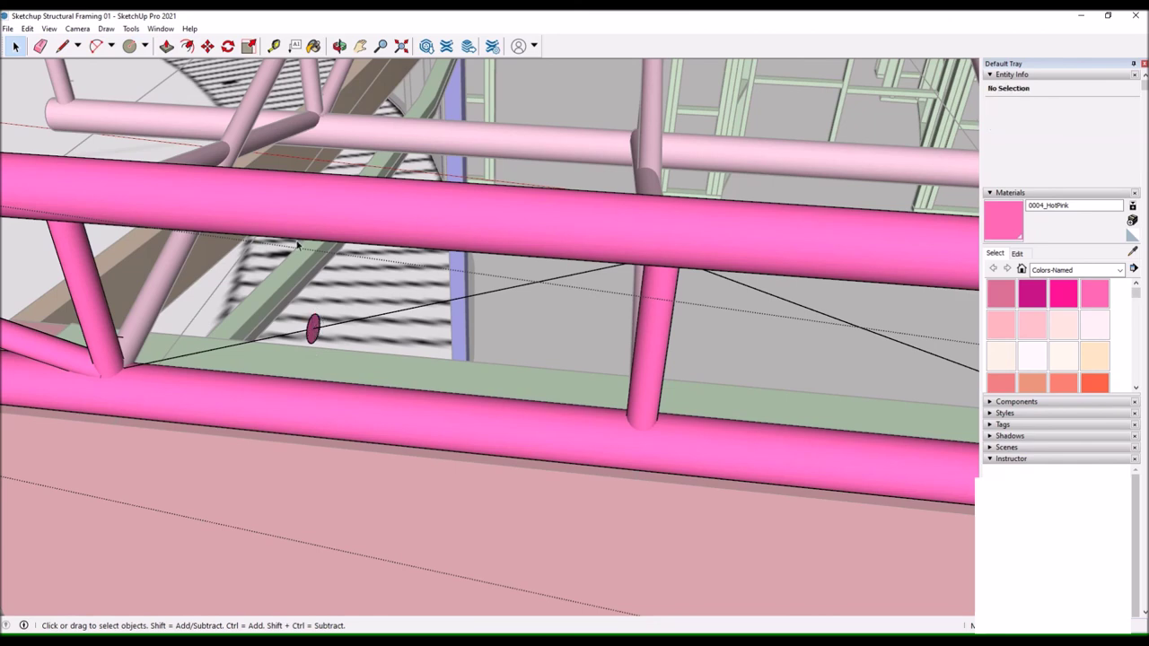
Finish the zigzag diagonals with circle profiles and select the edge truss group.
left_click(77, 27)
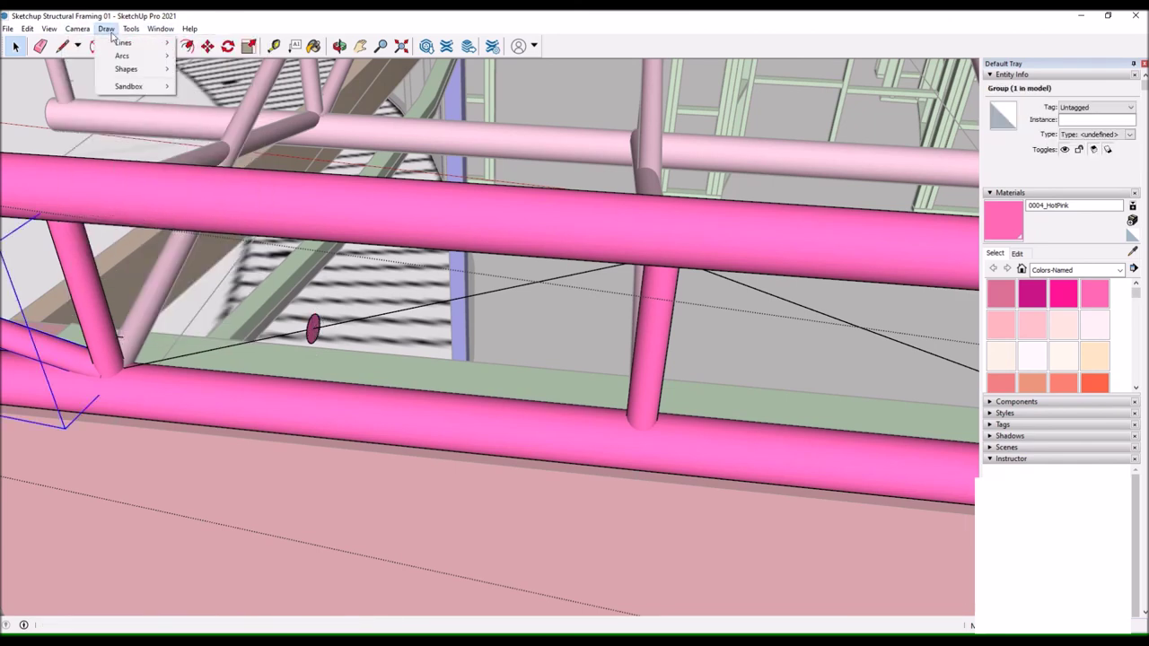
left_click_drag(313, 331, 218, 333)
key("l")
scroll("up", 3)
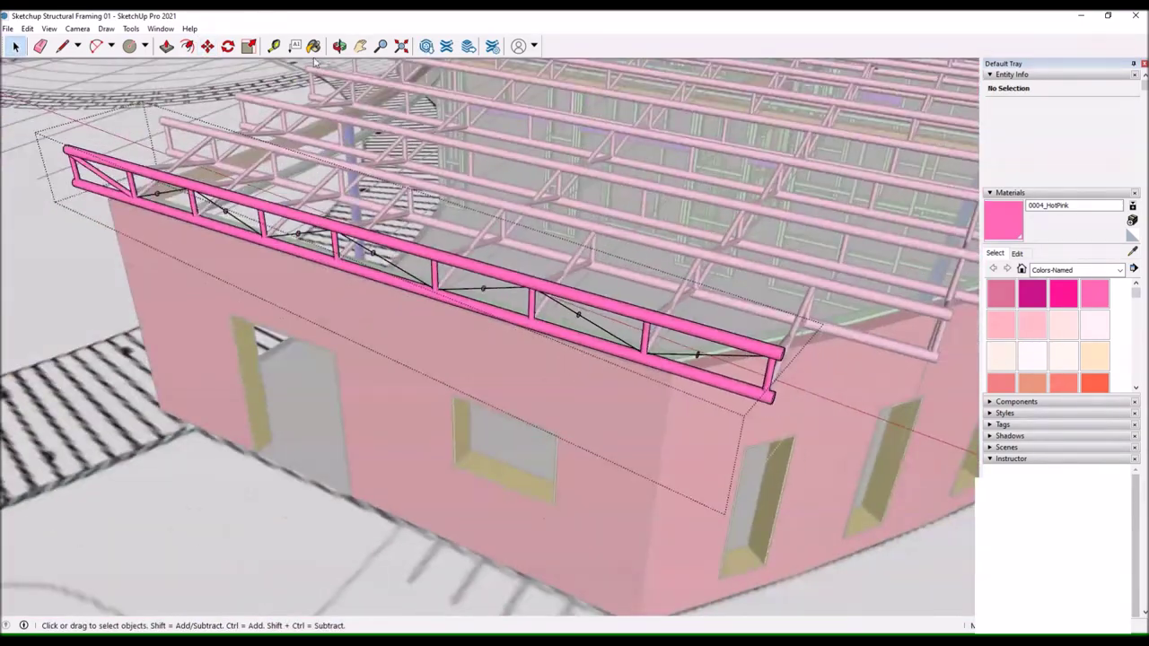
scroll("up", 3)
left_click(190, 186)
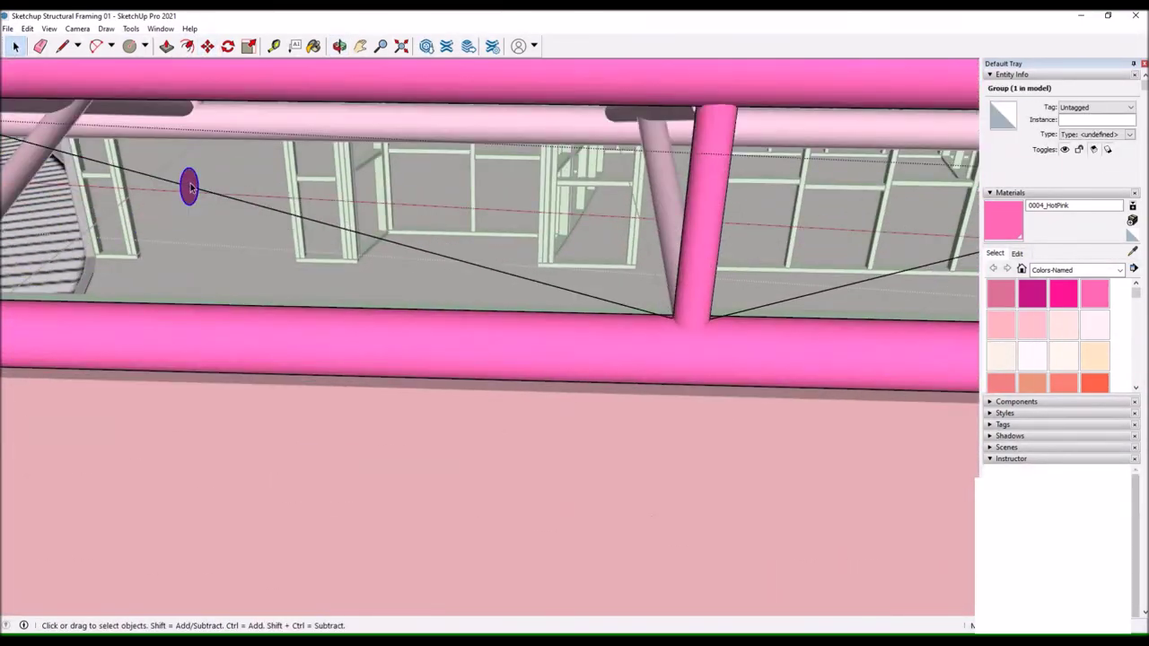
scroll("down", 3)
scroll("down", 3)
scroll("down", 3)
scroll("down", 3)
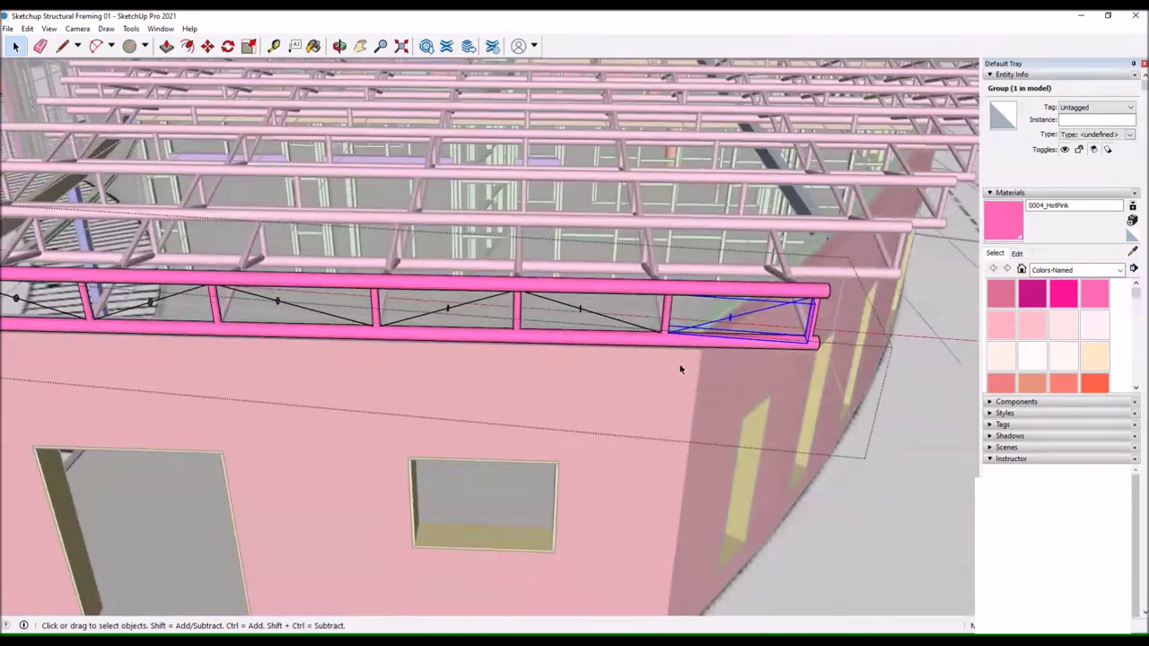